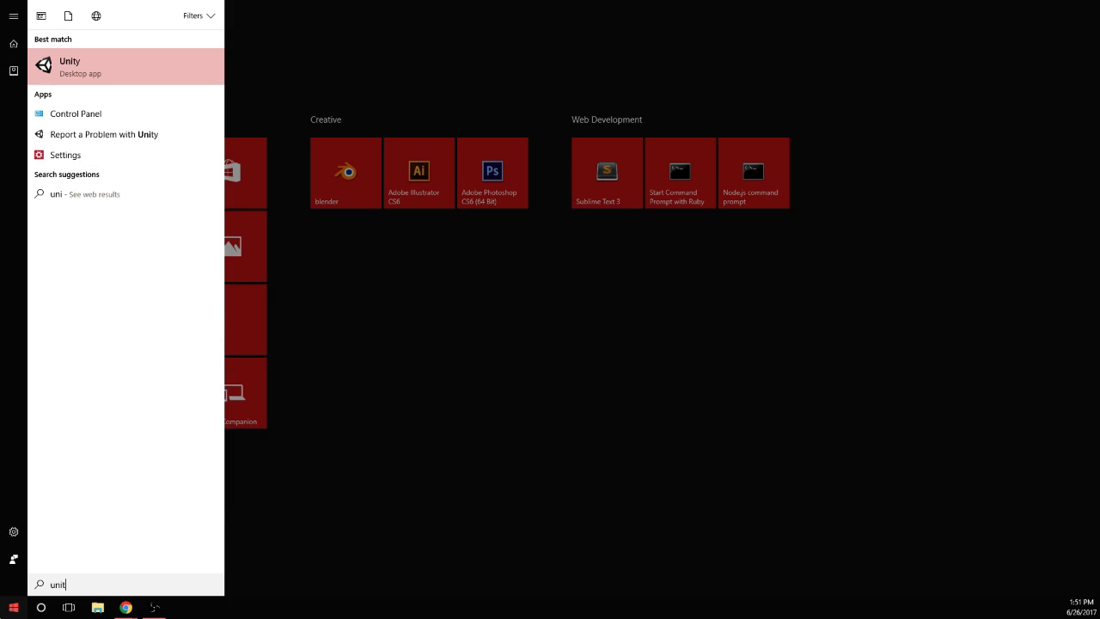
# Launch Unity with the Platformer project and clear the console messages
pyautogui.press('Return')
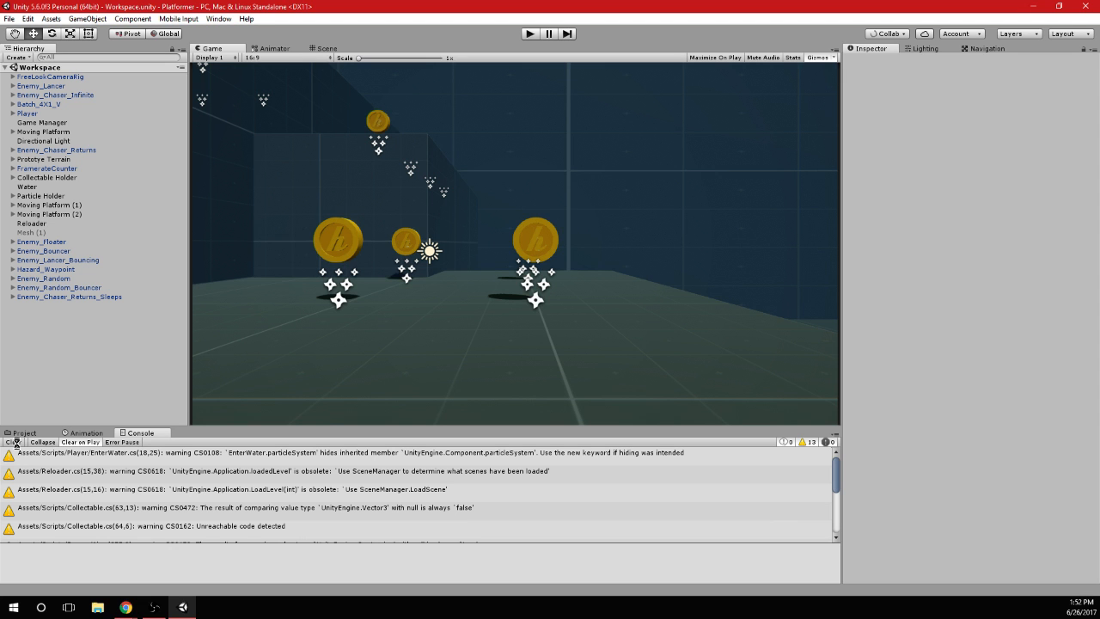
pyautogui.click(15, 442)
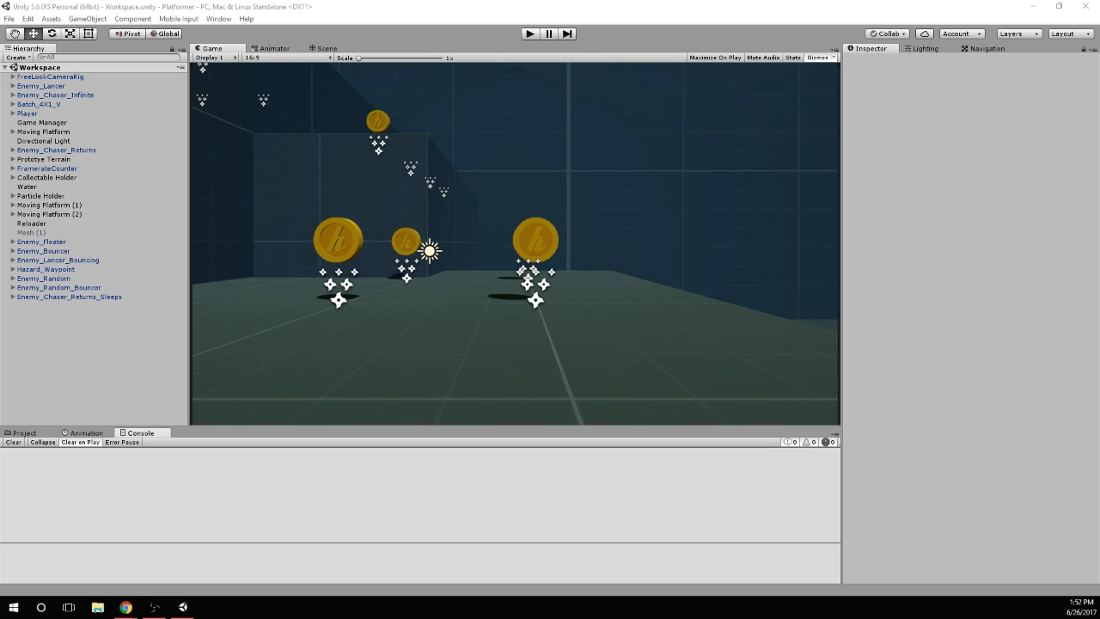
# Start the game in the Workspace scene and test the character's running and jumping around the arena
pyautogui.hotkey('ctrl', 'p')
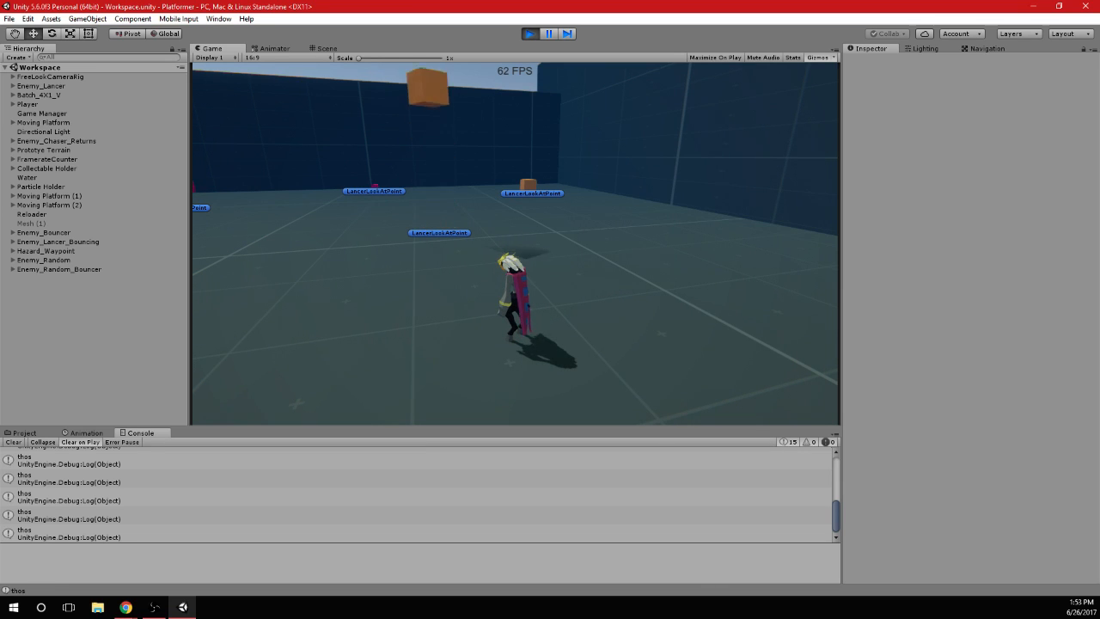
pyautogui.press('d')
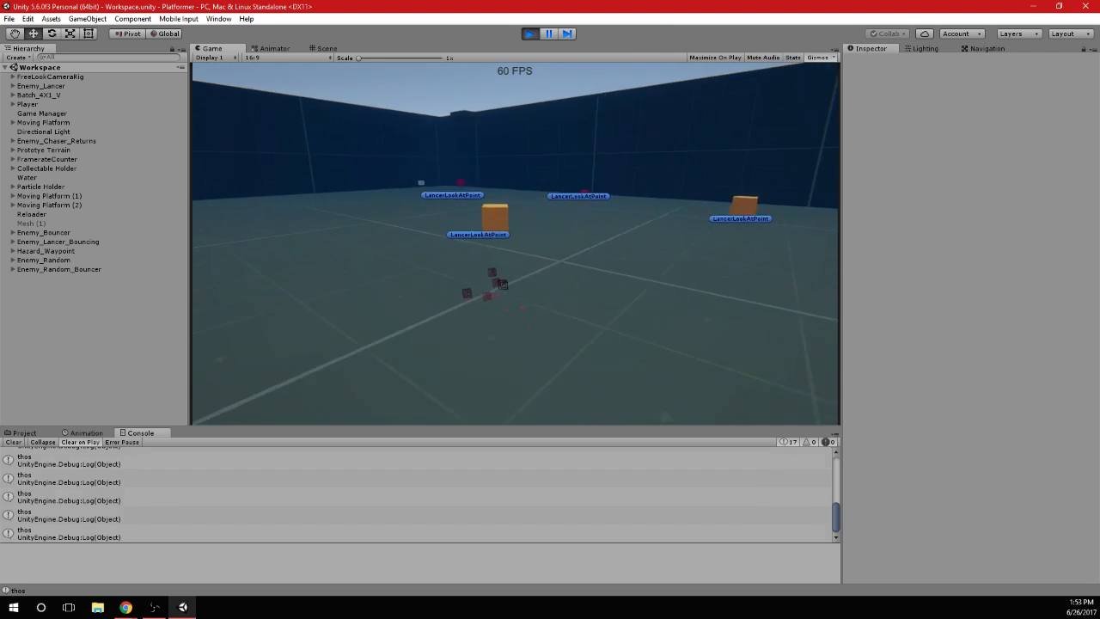
pyautogui.press('a')
pyautogui.press('d')
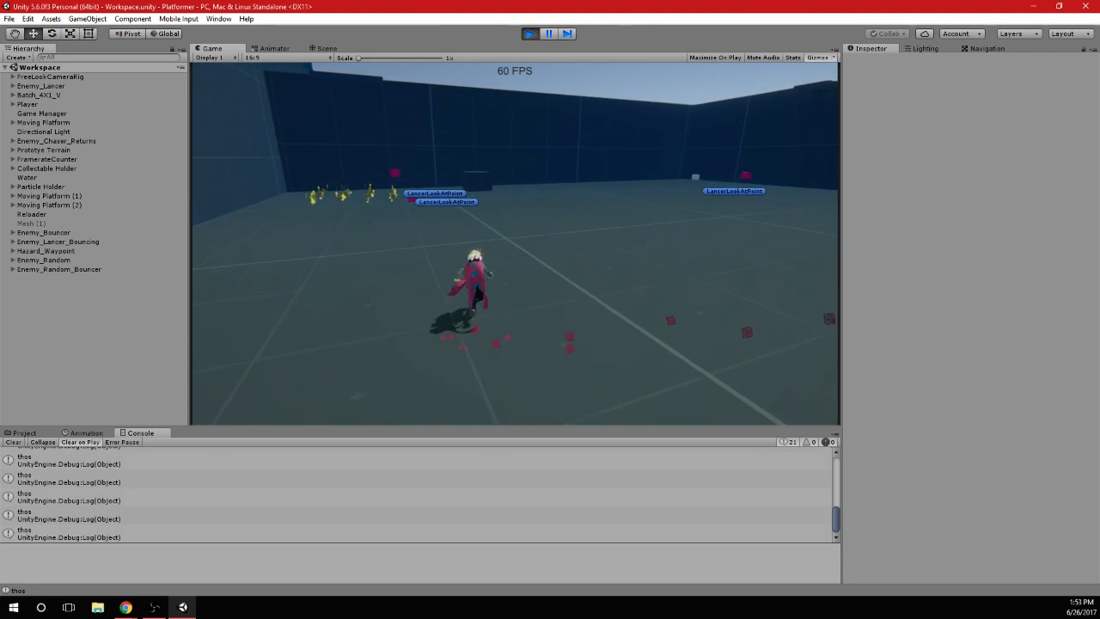
pyautogui.press('w')
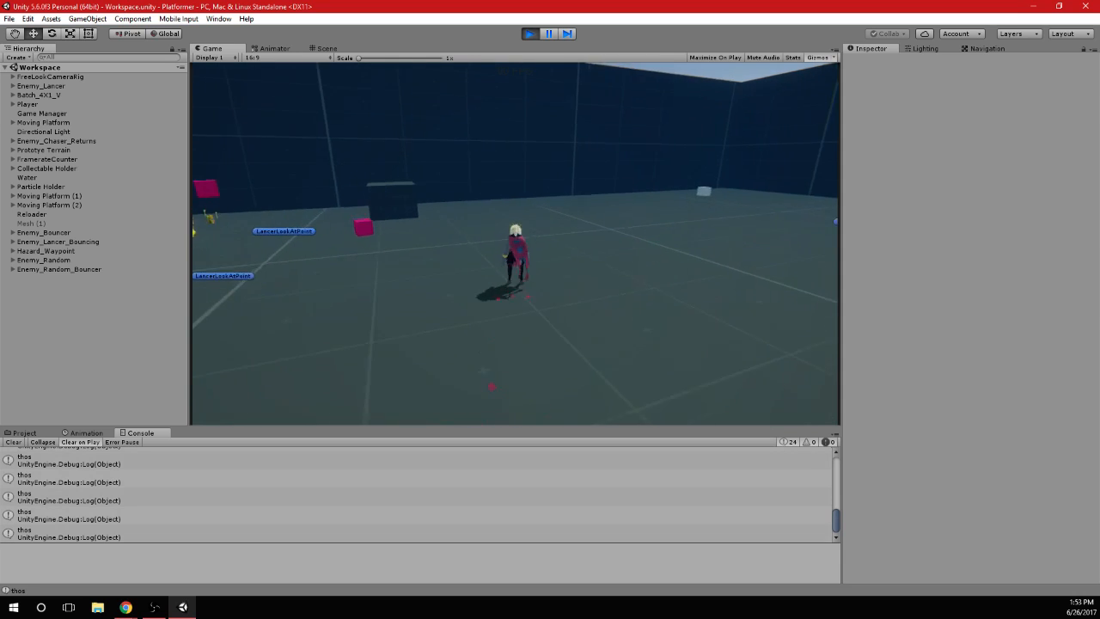
pyautogui.press('space')
pyautogui.press('space')
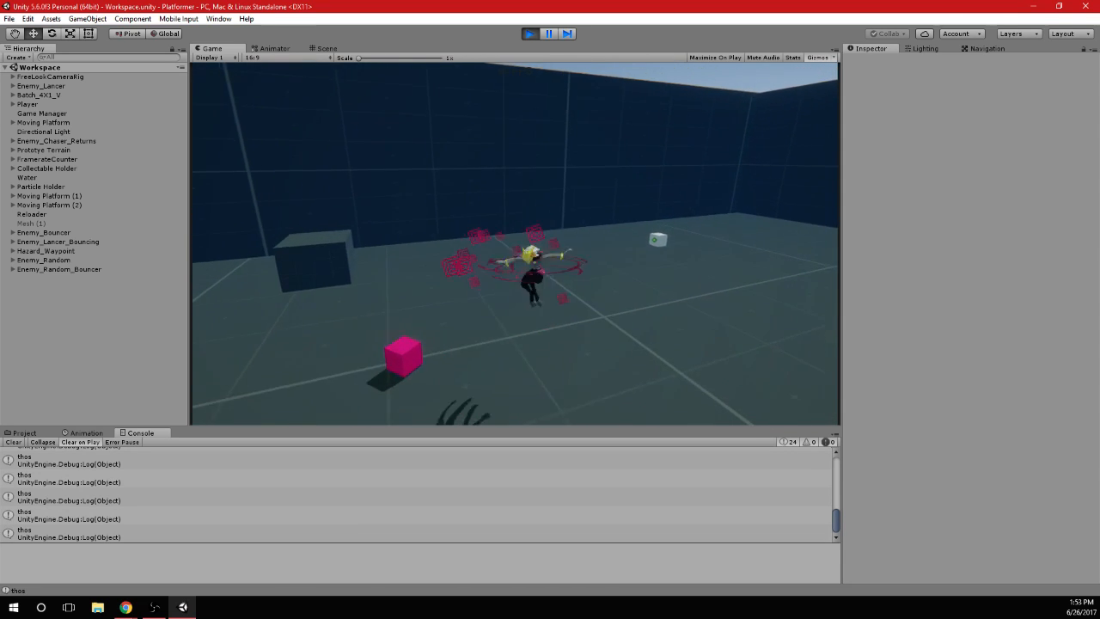
pyautogui.press('space')
pyautogui.press('space')
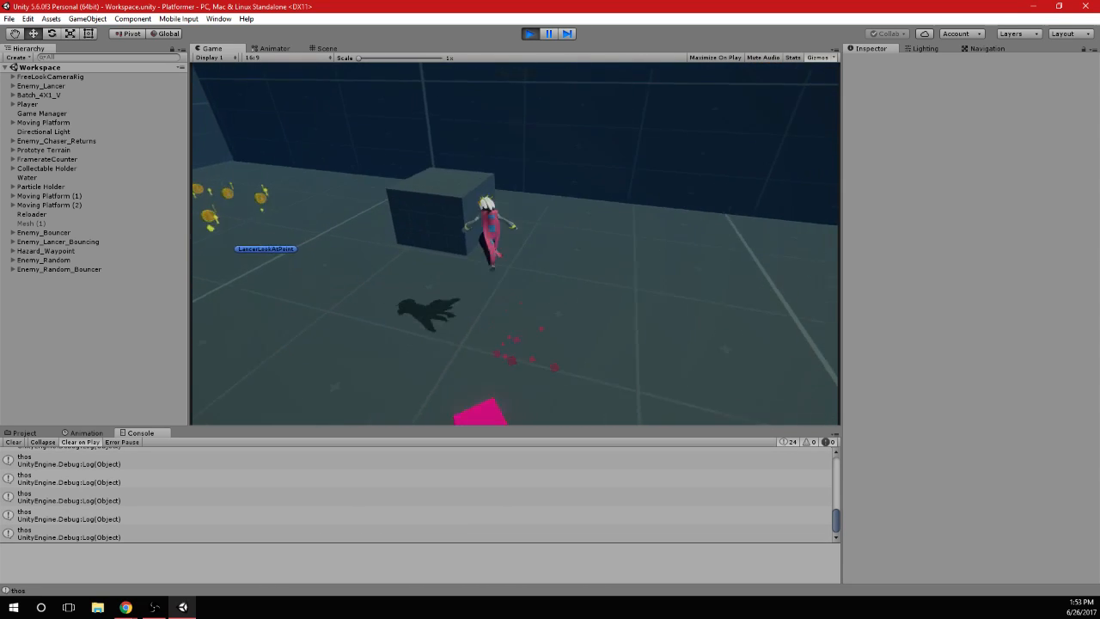
pyautogui.press('space')
pyautogui.press('space')
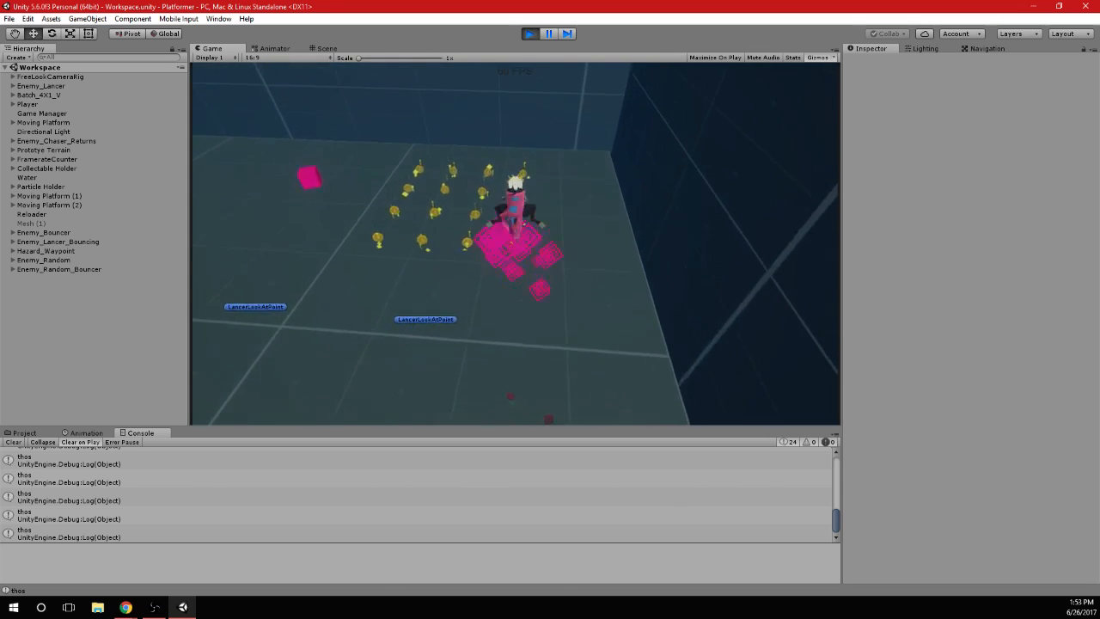
# Run the character past the coins and enemies to the raised block, and stop the game
pyautogui.press('w')
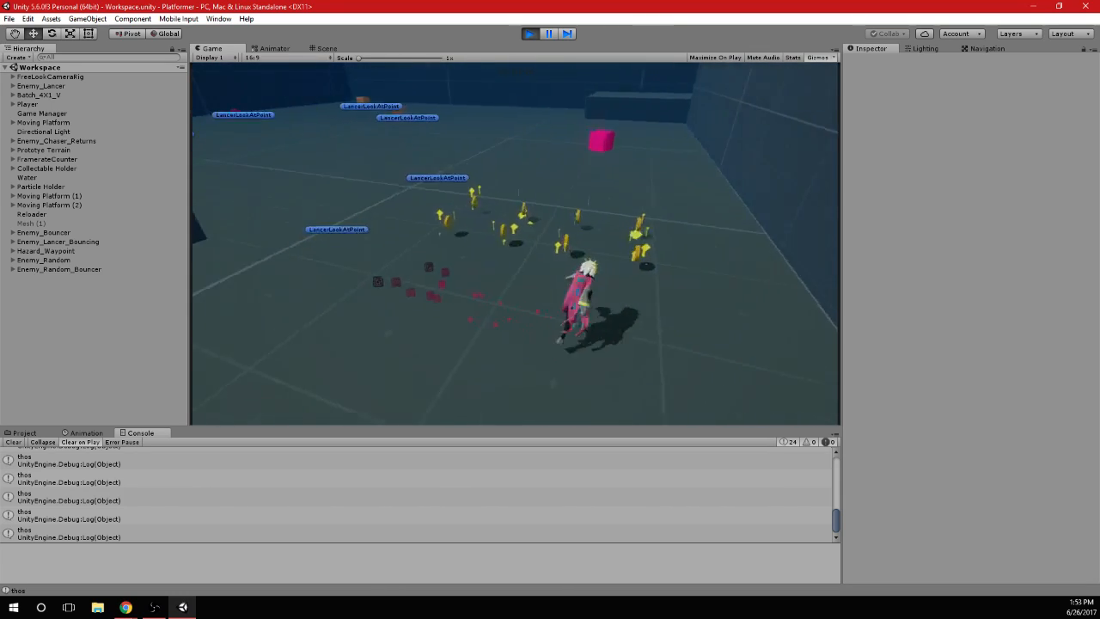
pyautogui.press('w')
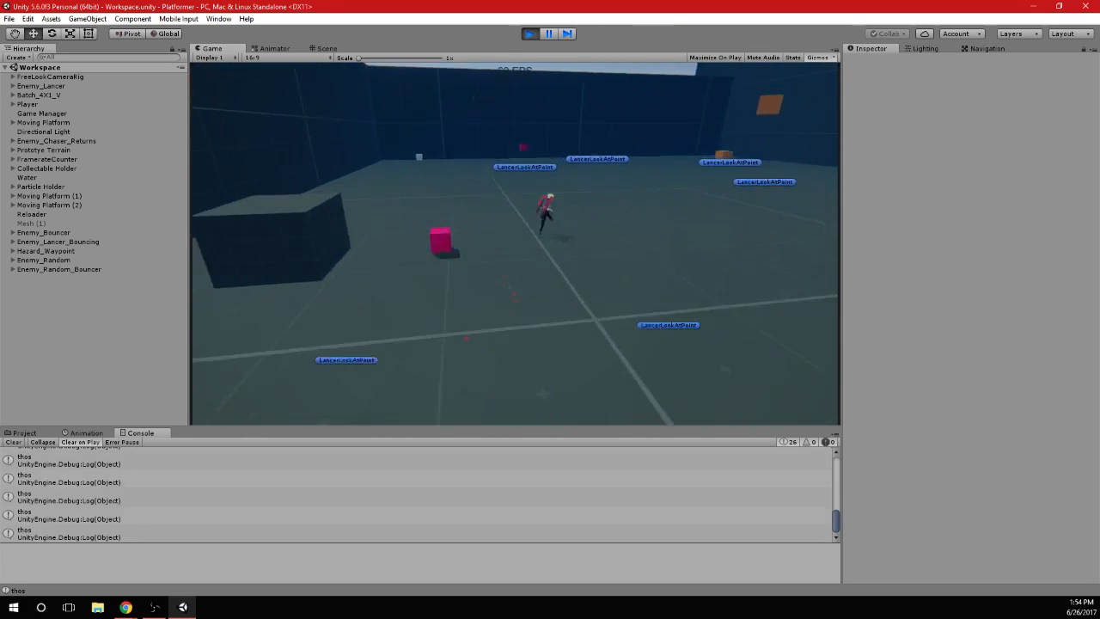
pyautogui.press('w')
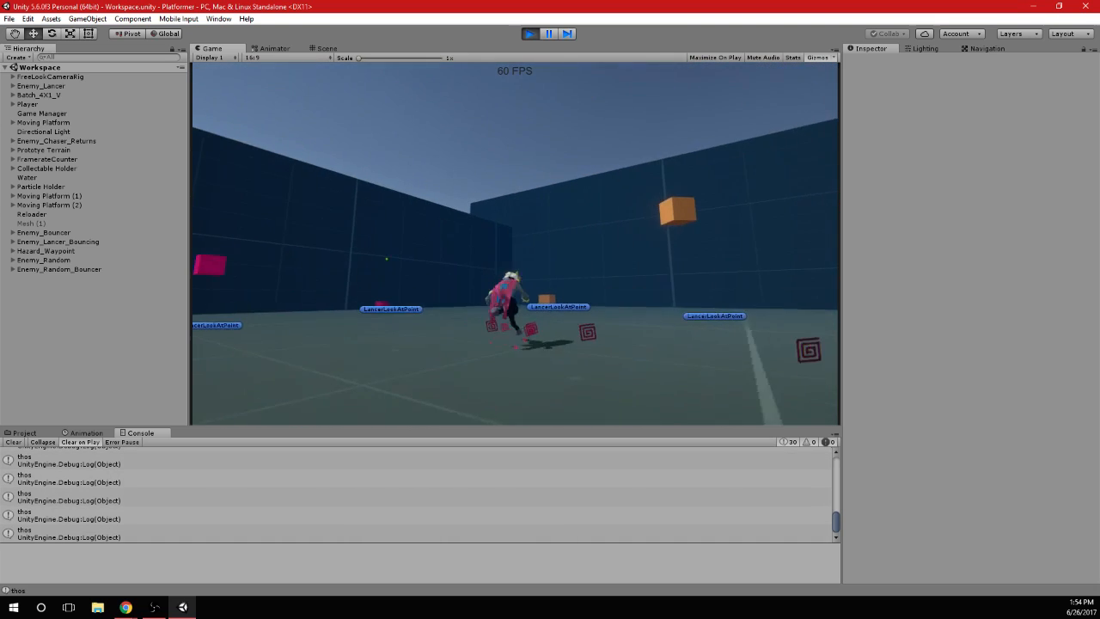
pyautogui.press('w')
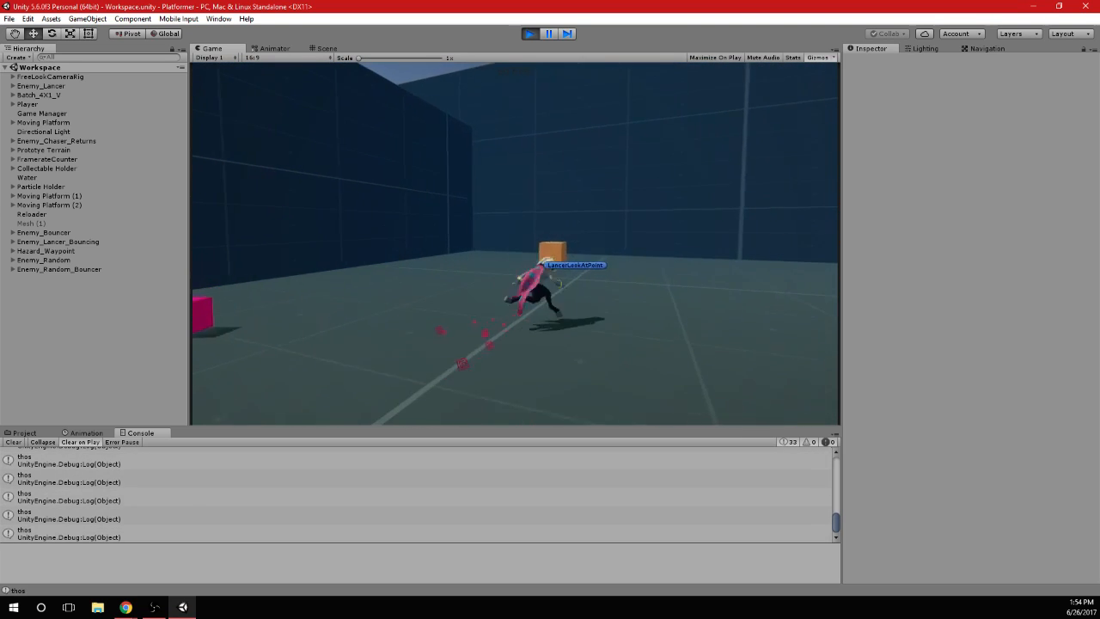
pyautogui.press('w')
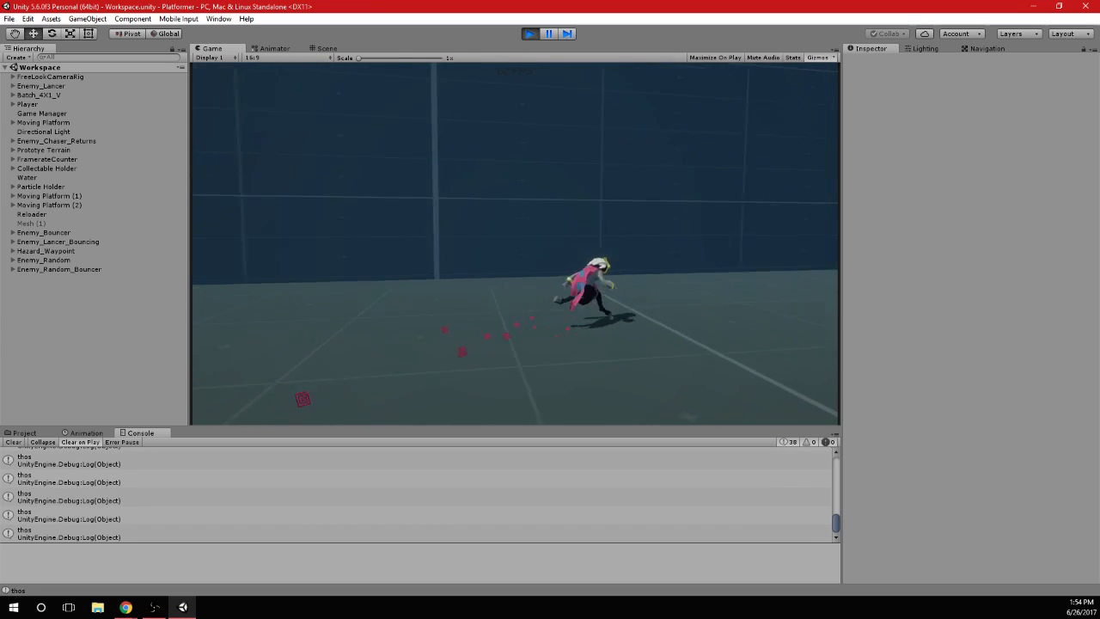
pyautogui.press('w')
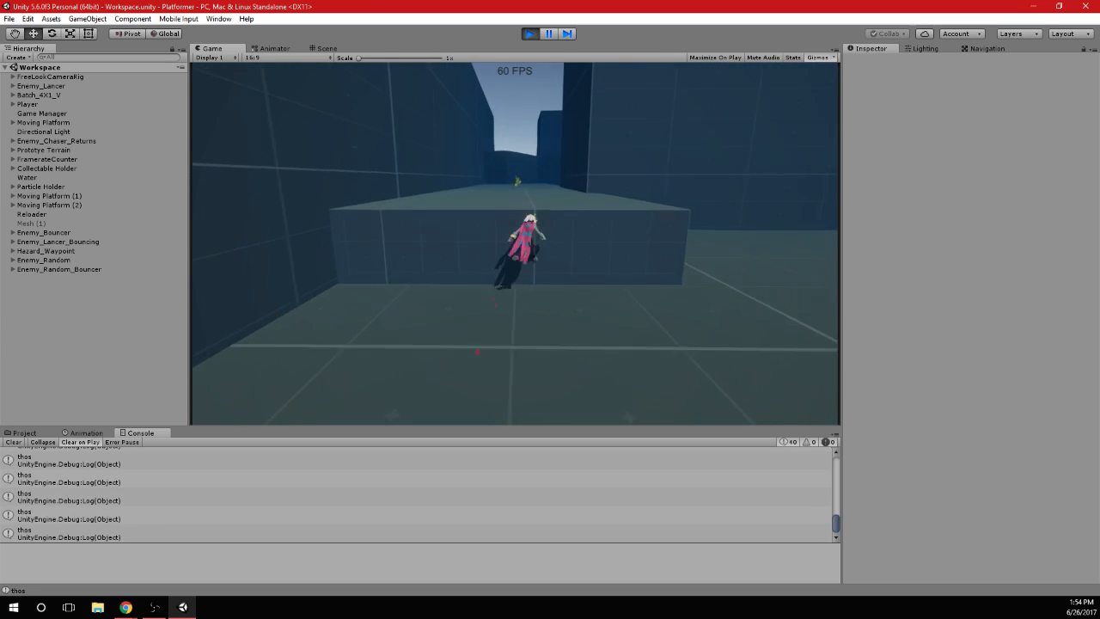
pyautogui.press('a')
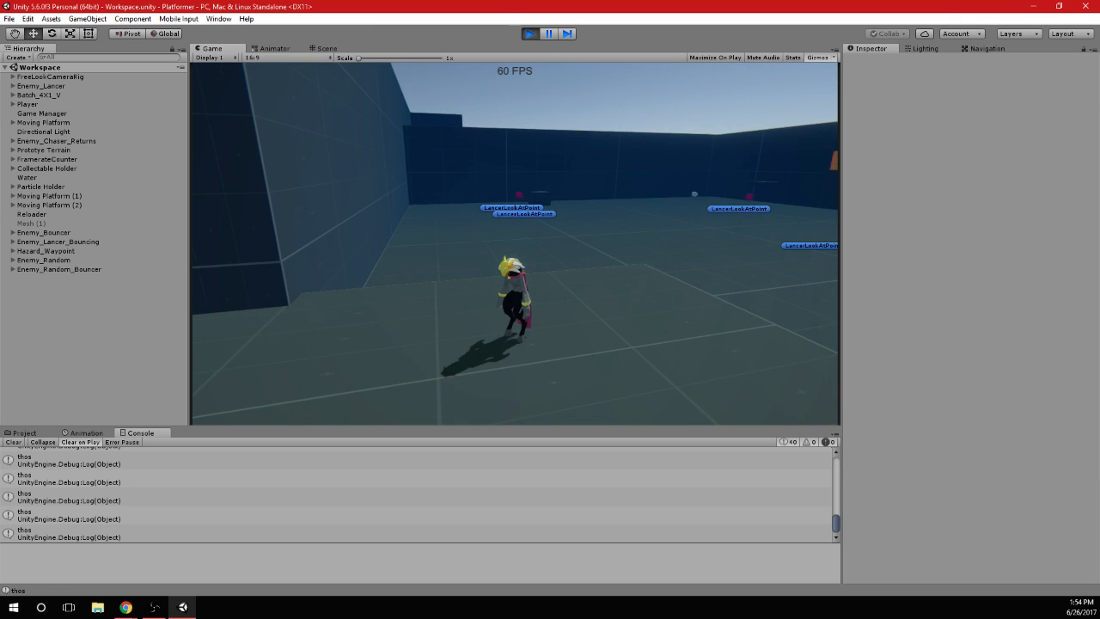
pyautogui.hotkey('alt', 'Tab')
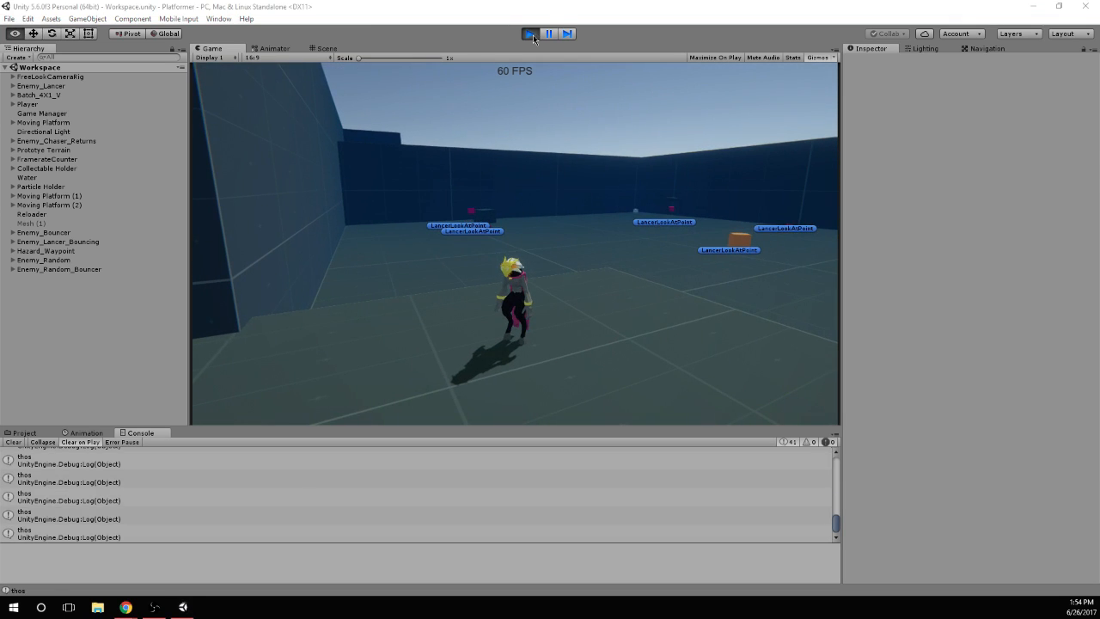
pyautogui.click(530, 33)
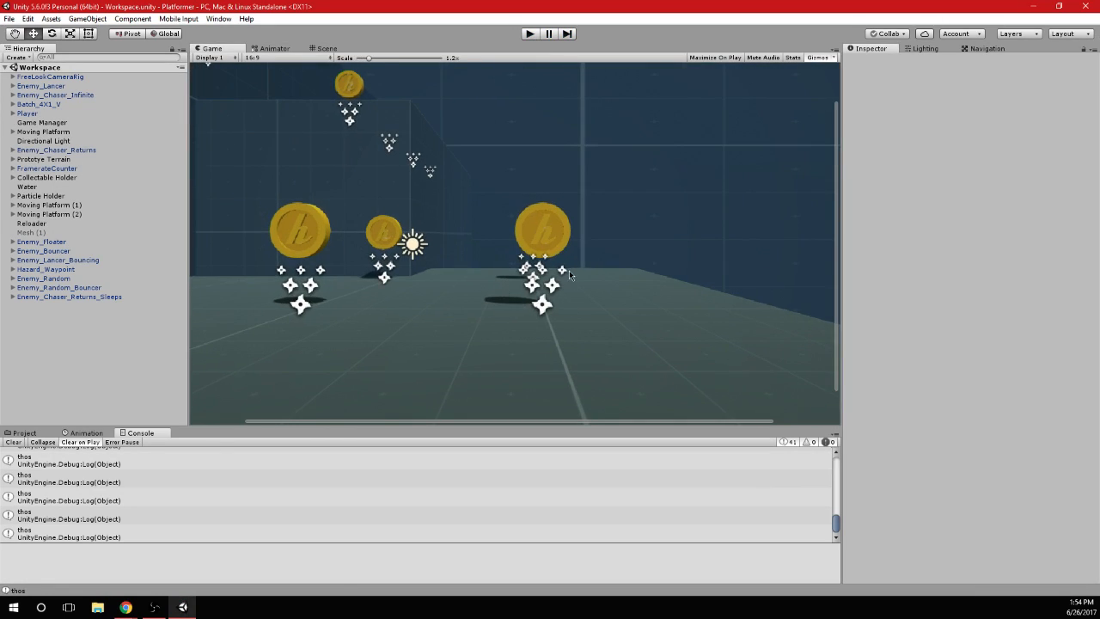
# Switch to Chrome and review the task list on the Agenda sheet of the Platformer spreadsheet
pyautogui.hotkey('alt', 'Tab')
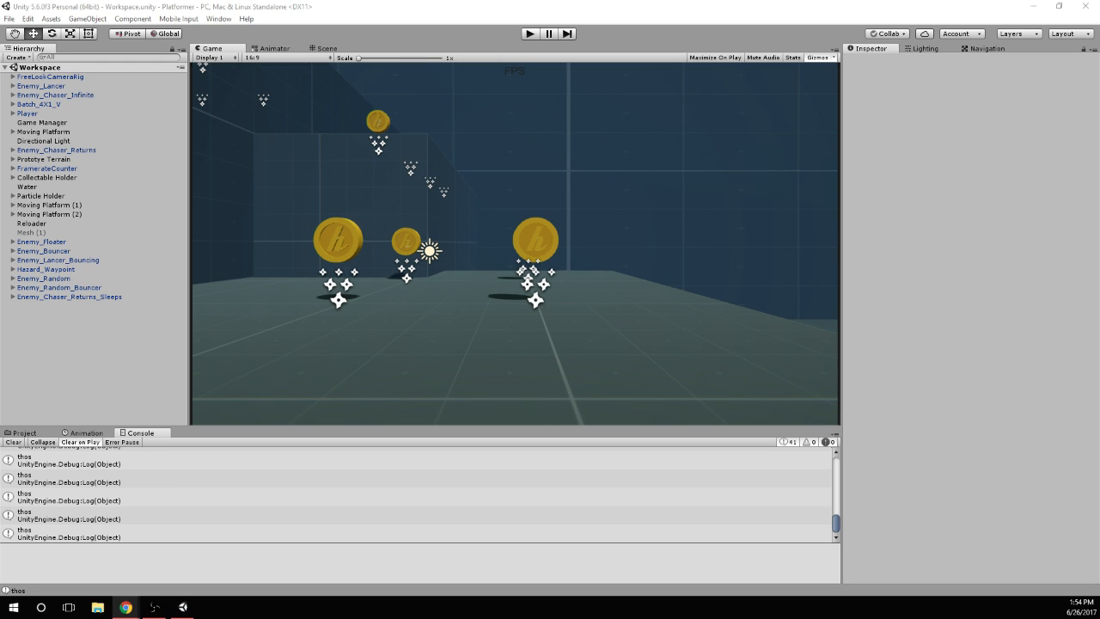
pyautogui.hotkey('alt', 'Tab')
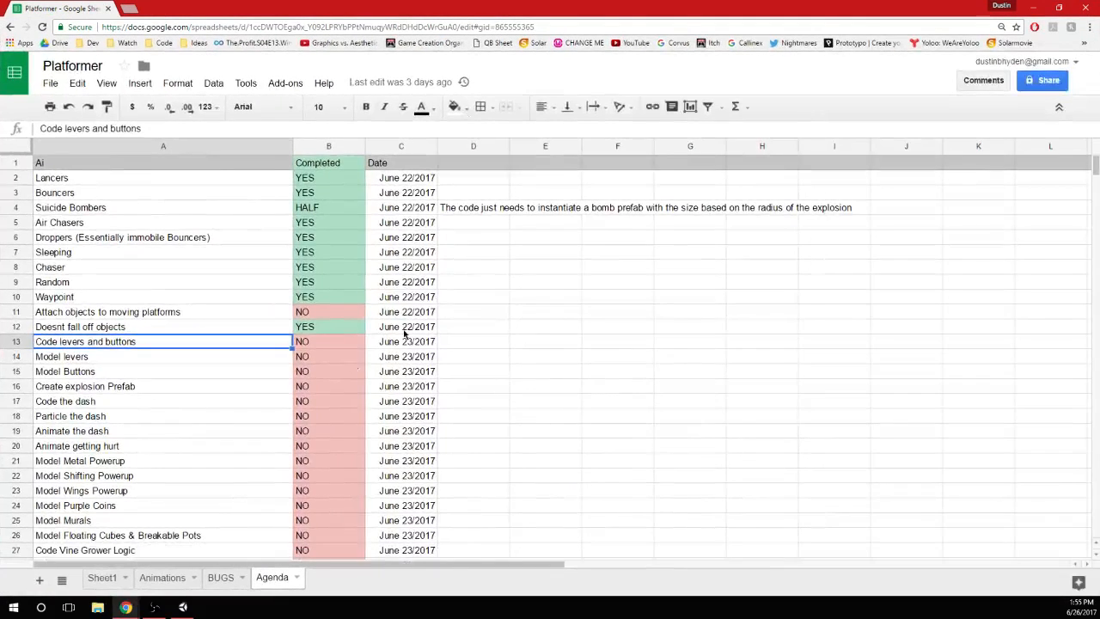
pyautogui.scroll(-2, 480, 353)
pyautogui.scroll(1, 474, 354)
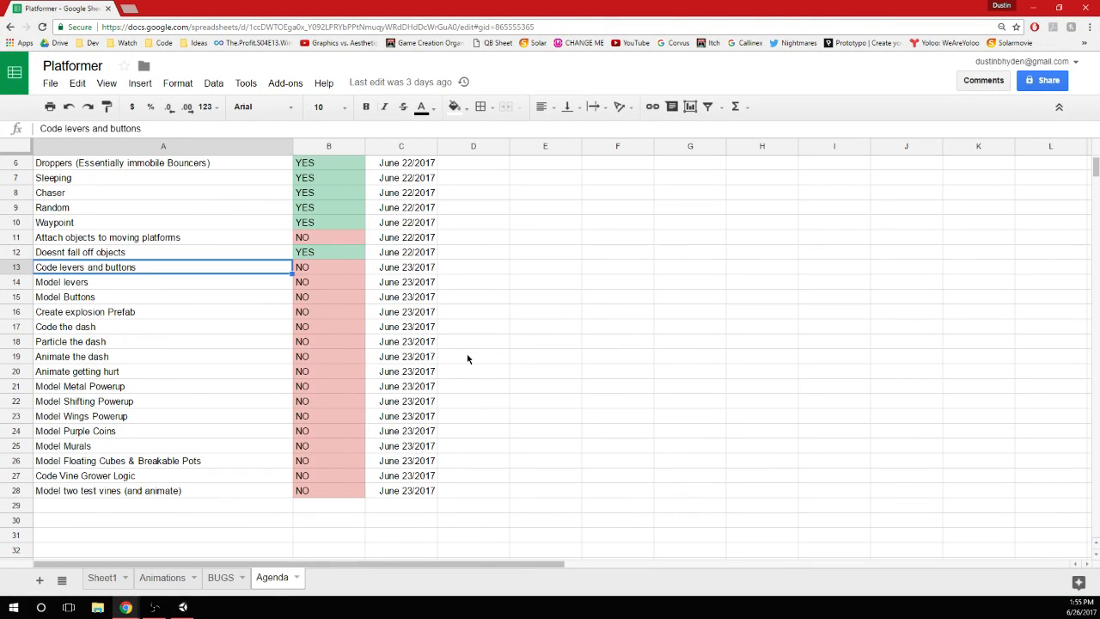
pyautogui.scroll(1, 410, 365)
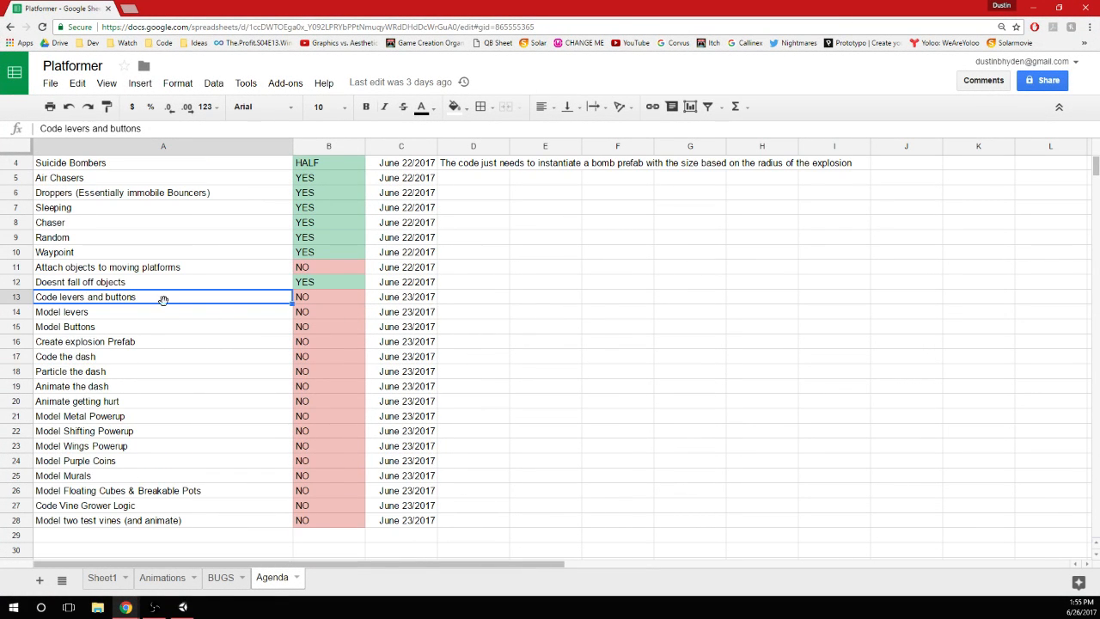
# Search Google Images for "ancient lever" and open the picture of the lever on a rectangular base
pyautogui.hotkey('alt', 'Tab')
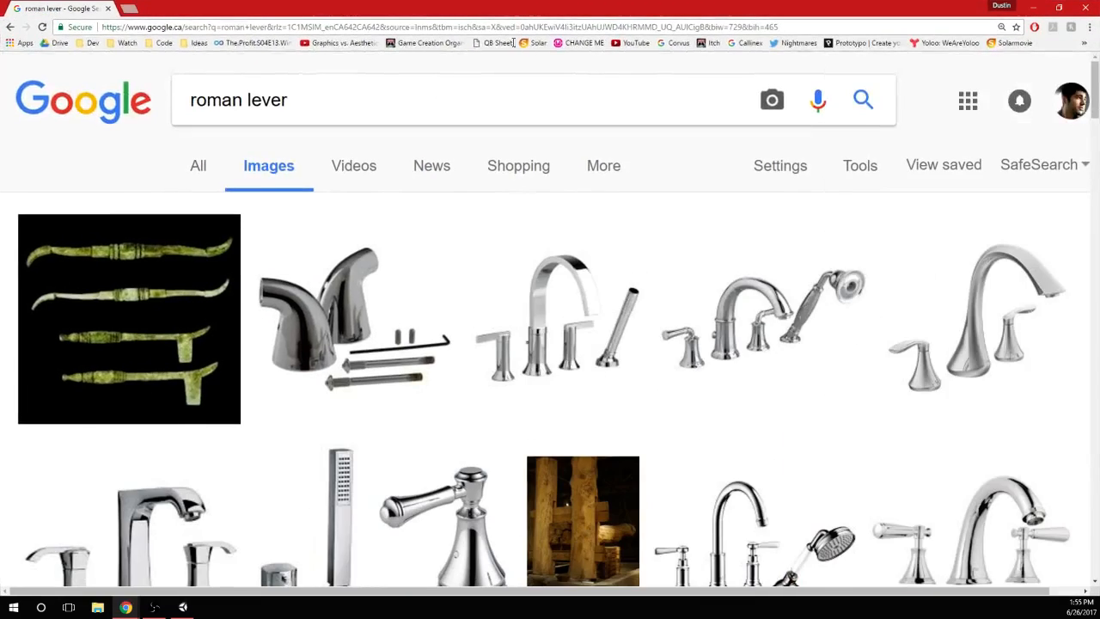
pyautogui.scroll(-7, 360, 233)
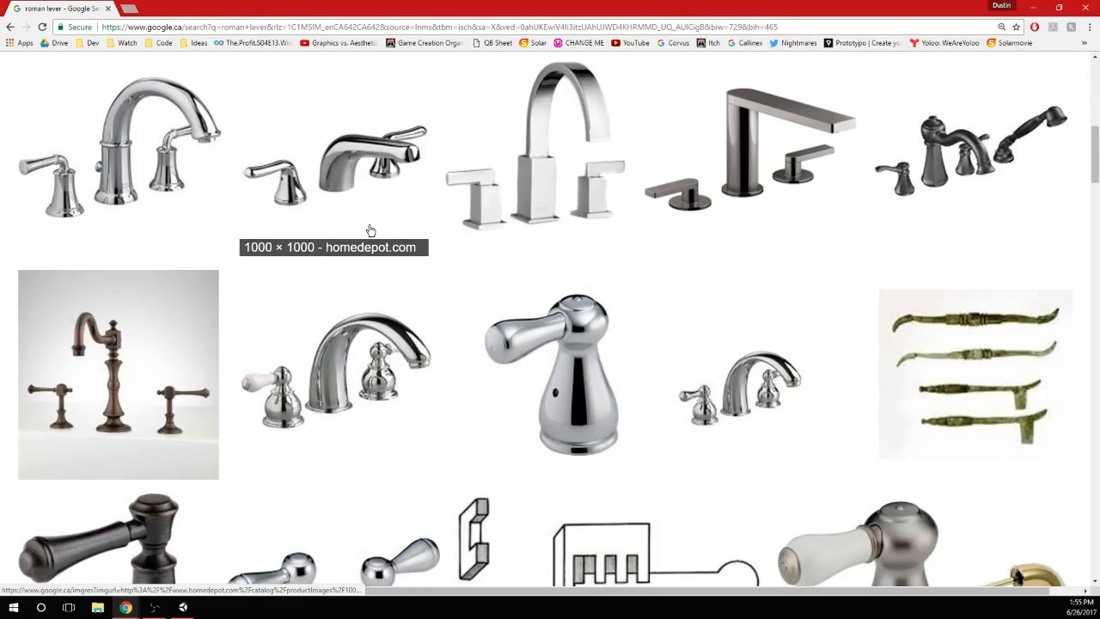
pyautogui.scroll(5, 360, 232)
pyautogui.scroll(3, 360, 233)
pyautogui.tripleClick(285, 91)
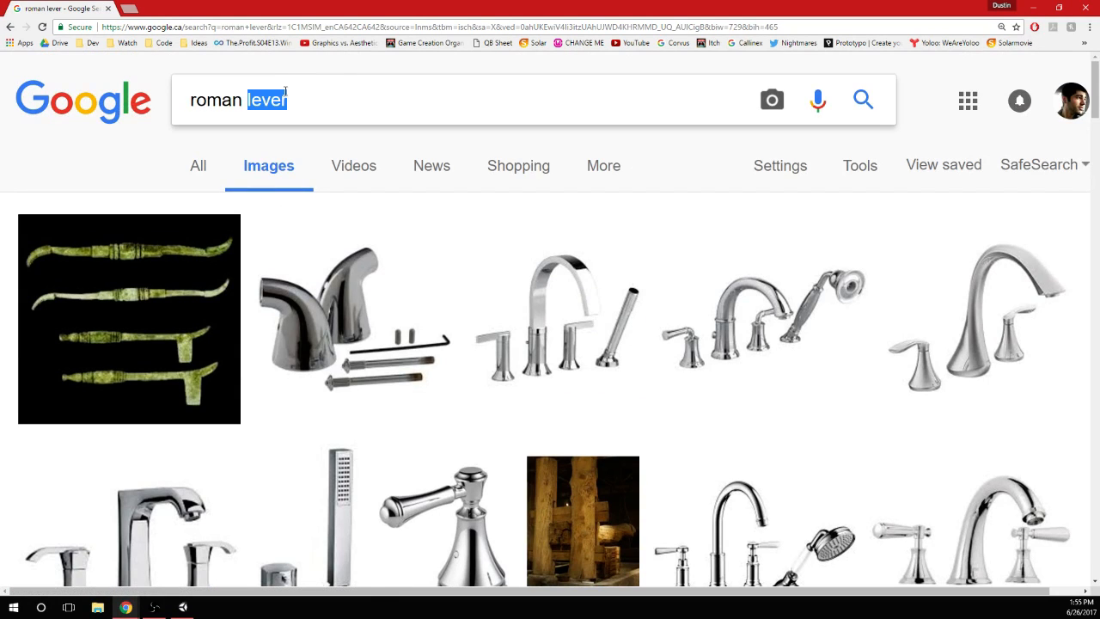
pyautogui.write('a')
pyautogui.write('nt')
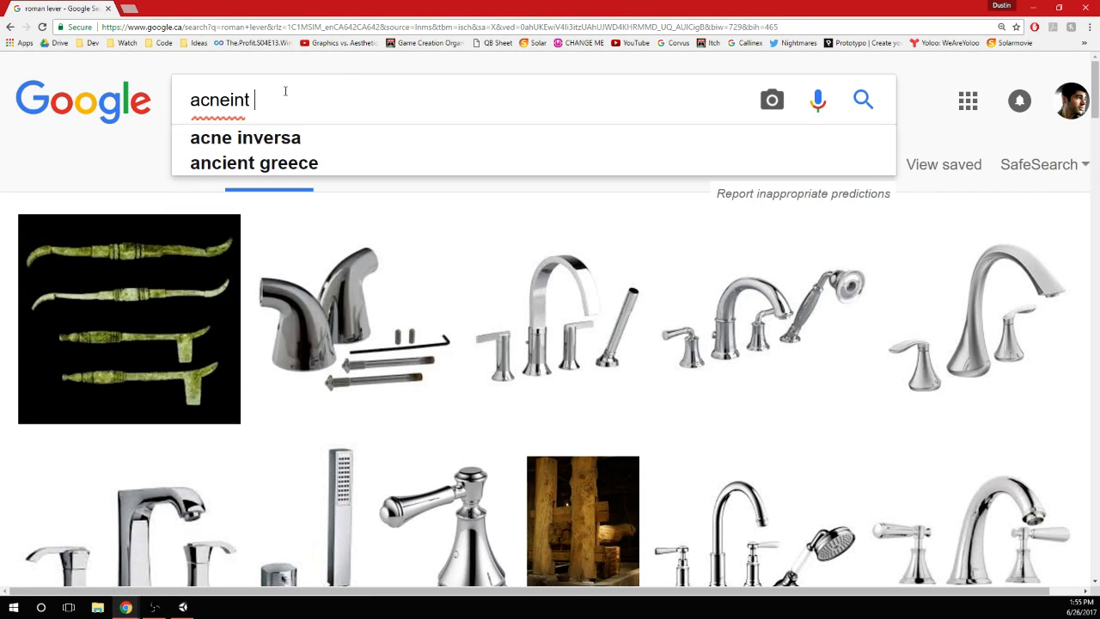
pyautogui.press('BackSpace')
pyautogui.press('BackSpace')
pyautogui.press('BackSpace')
pyautogui.press('BackSpace')
pyautogui.press('BackSpace')
pyautogui.press('BackSpace')
pyautogui.write('ncient lever')
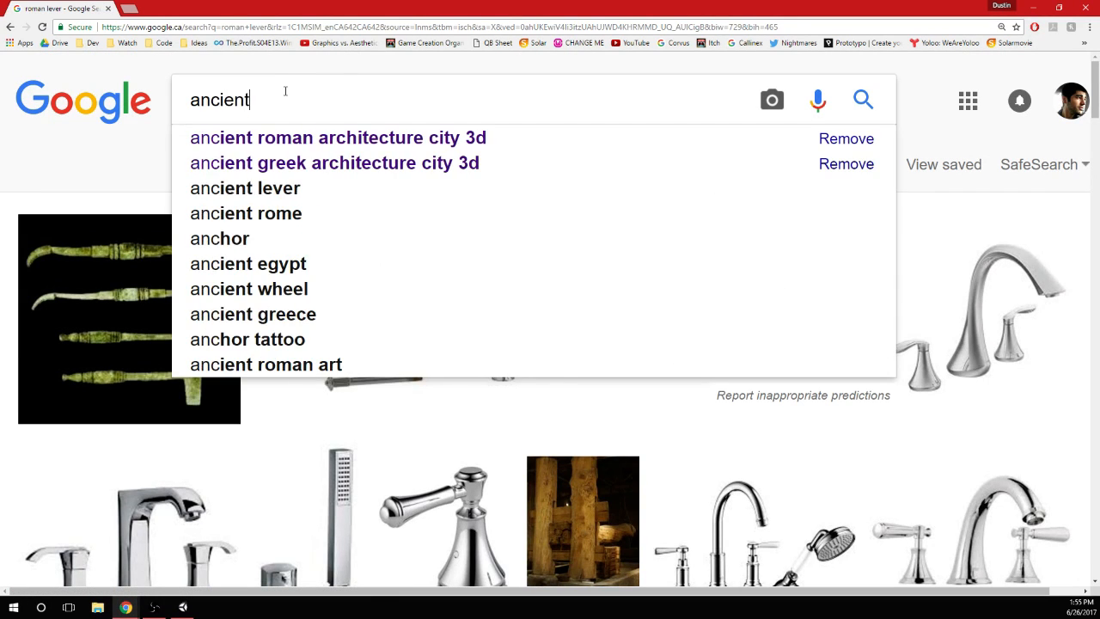
pyautogui.press('Return')
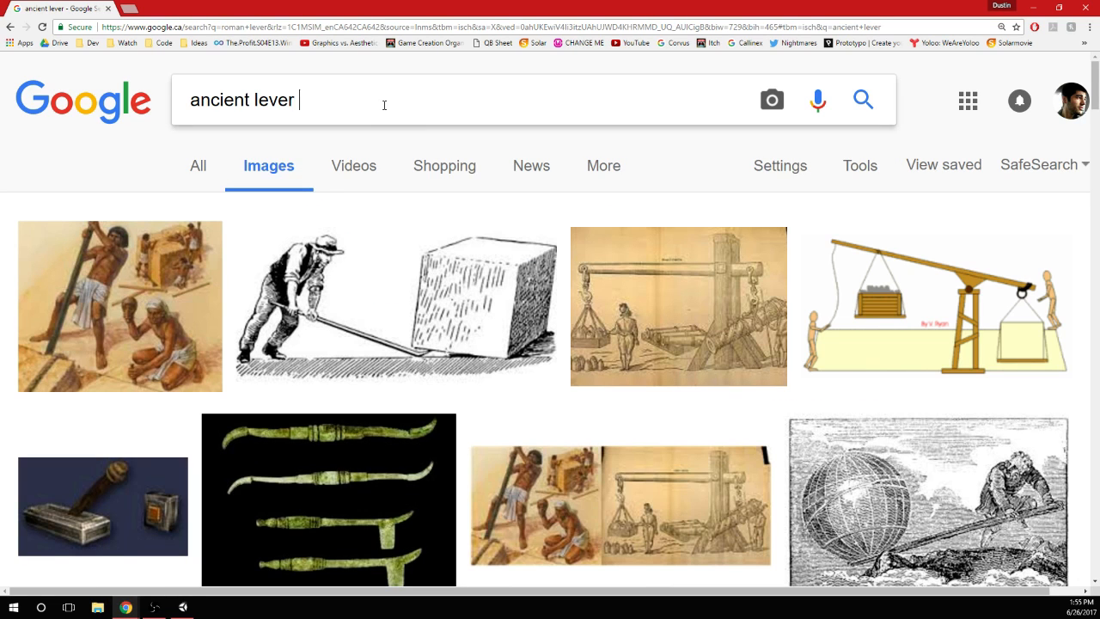
pyautogui.write('vi')
pyautogui.click(120, 516)
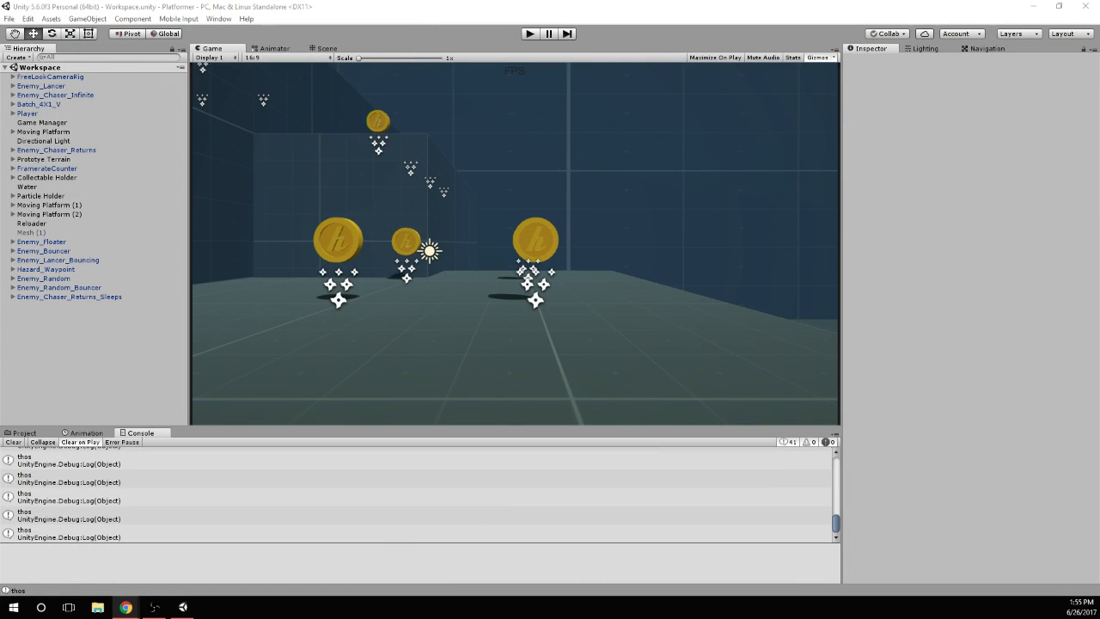
pyautogui.click(15, 610)
pyautogui.write('unity')
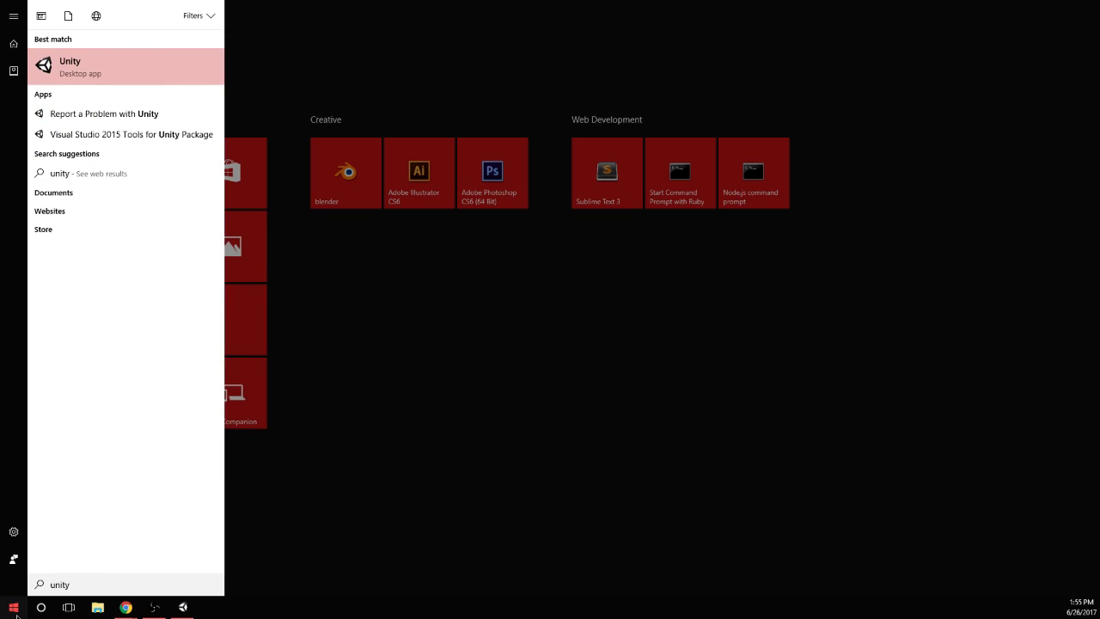
pyautogui.press('Return')
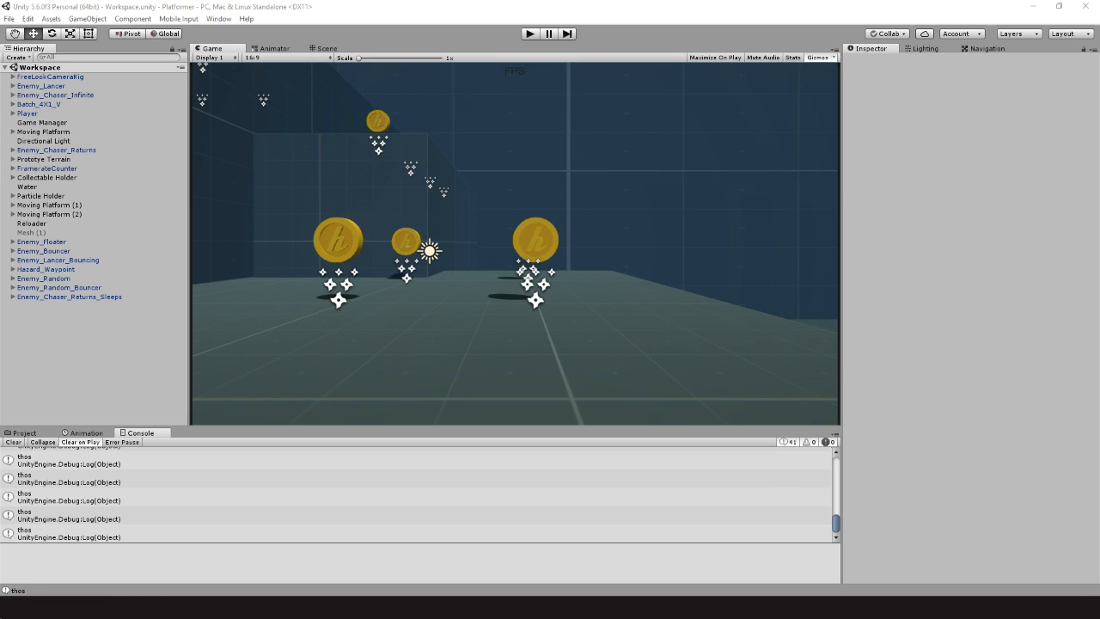
# Launch Blender and dismiss its splash screen
pyautogui.click(15, 610)
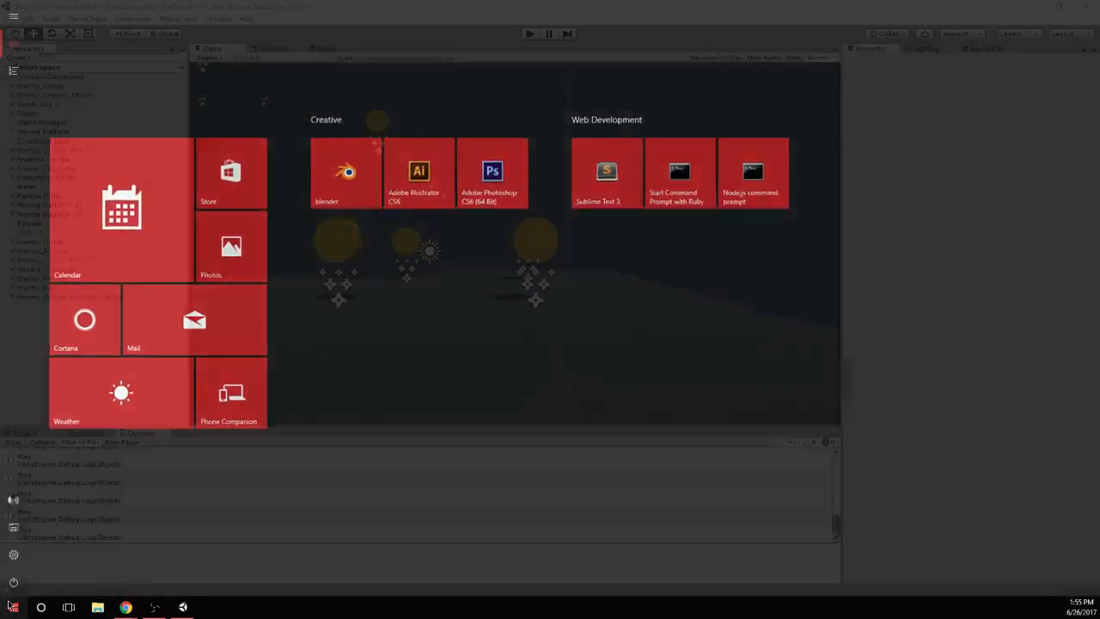
pyautogui.click(14, 610)
pyautogui.click(15, 610)
pyautogui.write('blend')
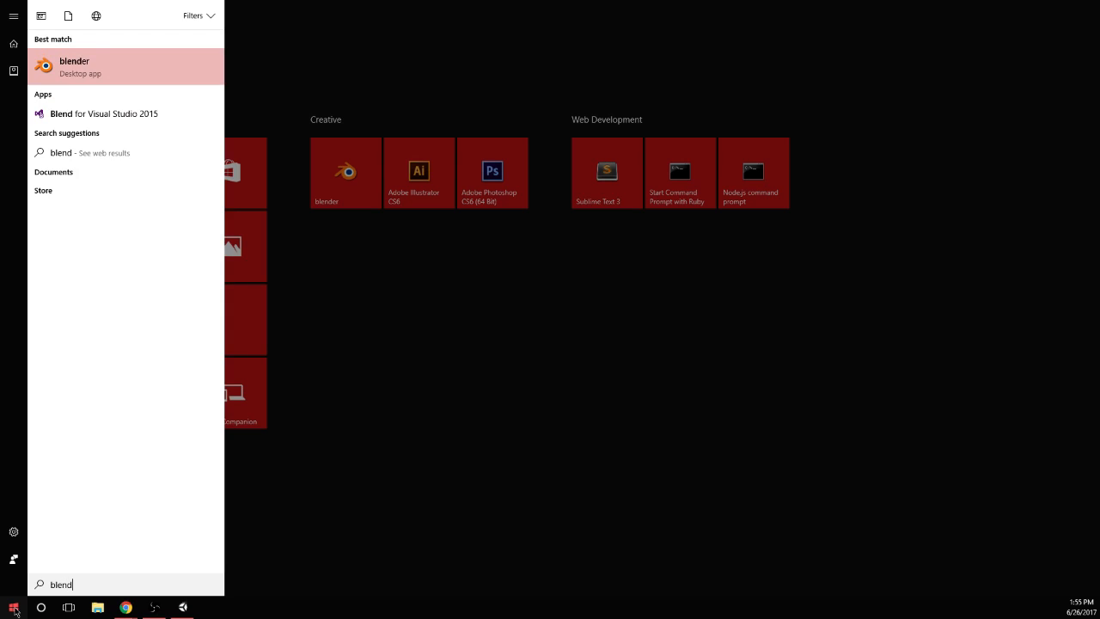
pyautogui.press('Return')
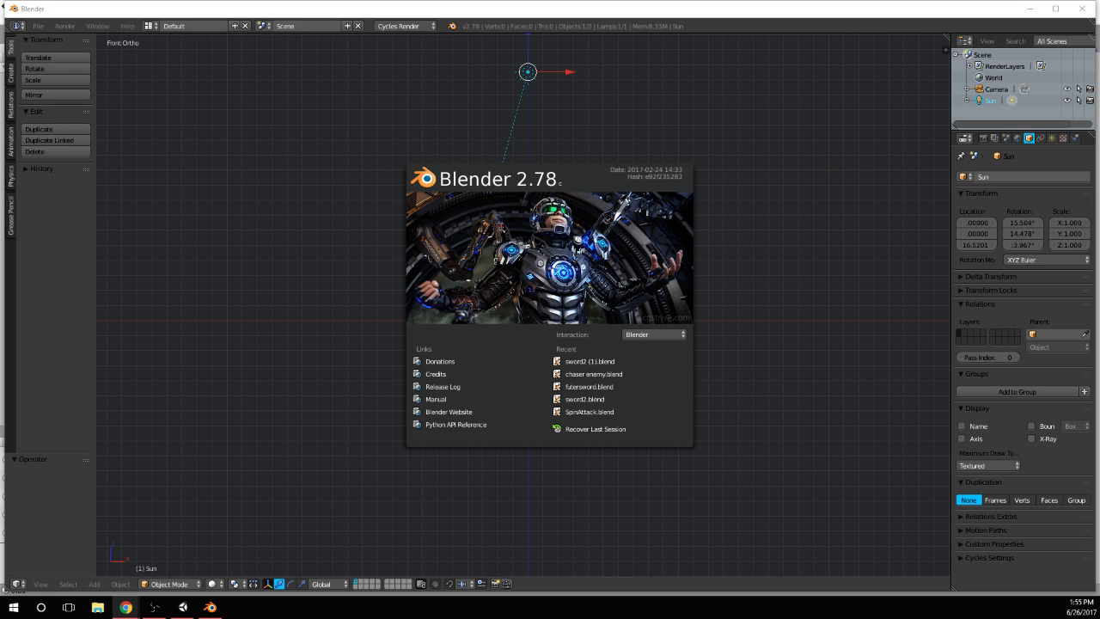
pyautogui.click(381, 246)
# Snap the 3D cursor to the centre of the scene
pyautogui.scroll(5, 688, 314)
pyautogui.hotkey('shift', 'a')
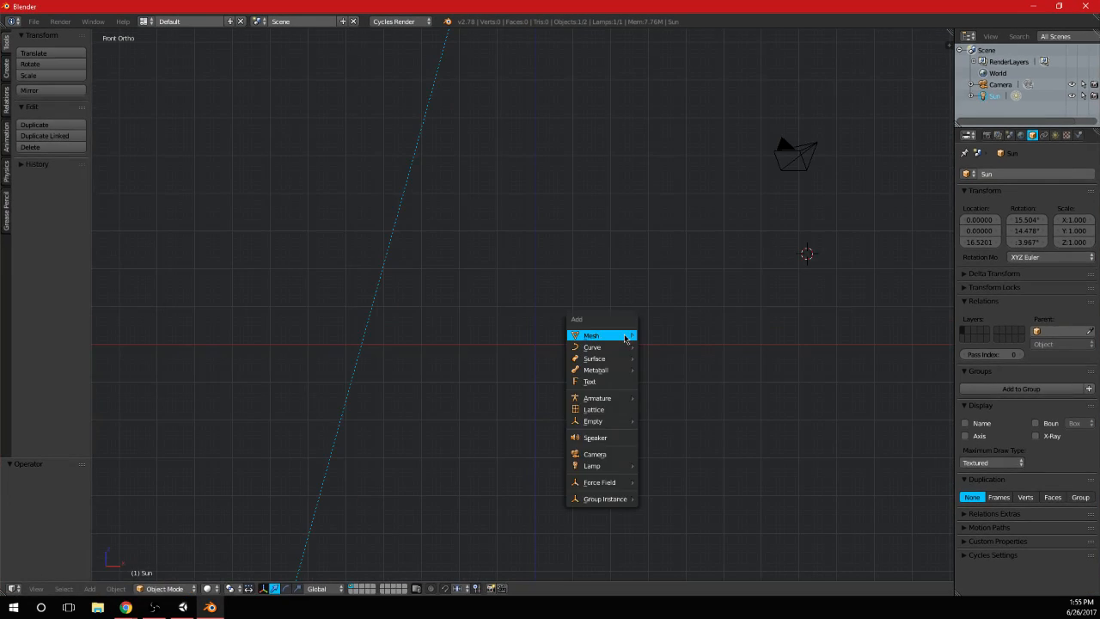
pyautogui.hotkey('shift', 's')
pyautogui.click(466, 352)
pyautogui.keyDown('shift'); pyautogui.moveTo(662, 357); pyautogui.dragTo(597, 309, button='middle'); pyautogui.keyUp('shift')
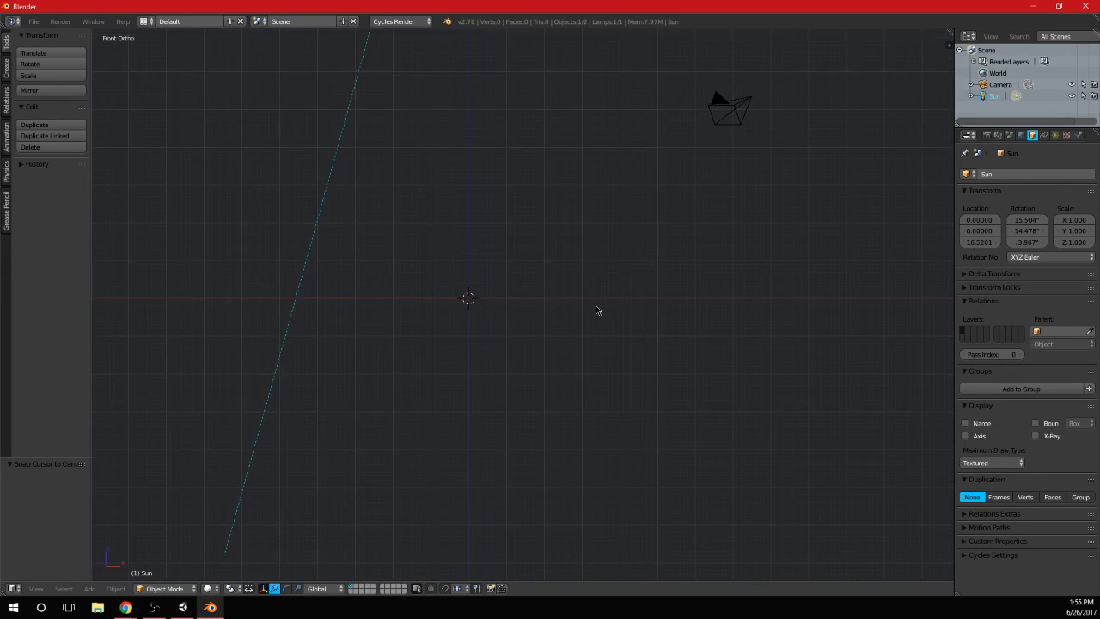
# Add a cube at the 3D cursor and enter Edit Mode with see-through selection of hidden vertices
pyautogui.scroll(-3, 507, 260)
pyautogui.keyDown('shift'); pyautogui.moveTo(513, 257); pyautogui.dragTo(522, 272, button='middle'); pyautogui.keyUp('shift')
pyautogui.scroll(2, 496, 347)
pyautogui.hotkey('shift', 'a')
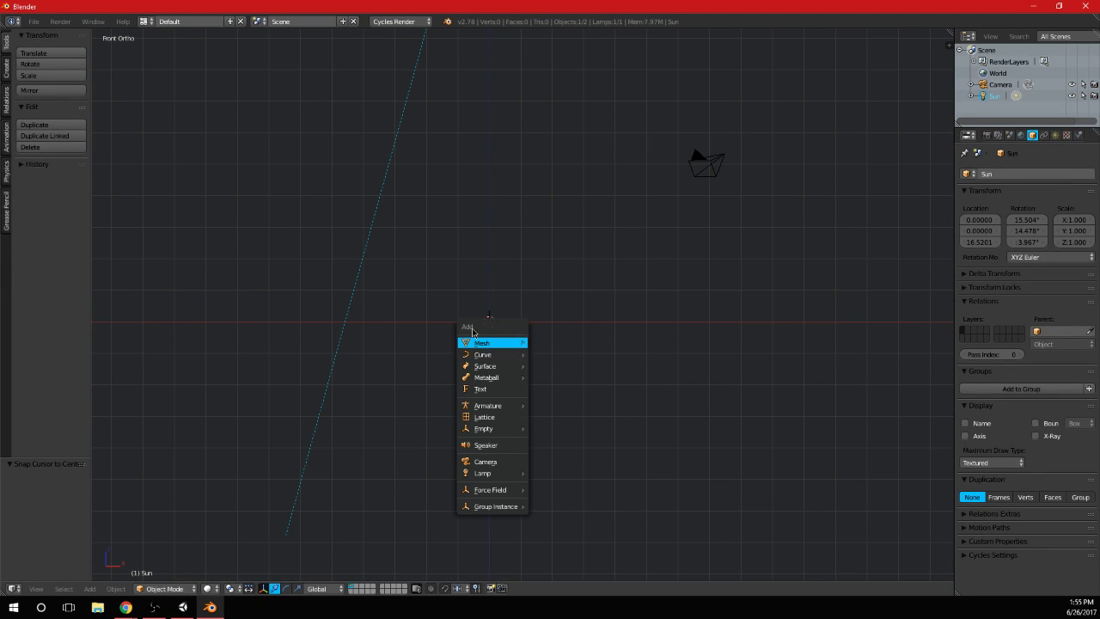
pyautogui.moveTo(494, 343)
pyautogui.click(555, 355)
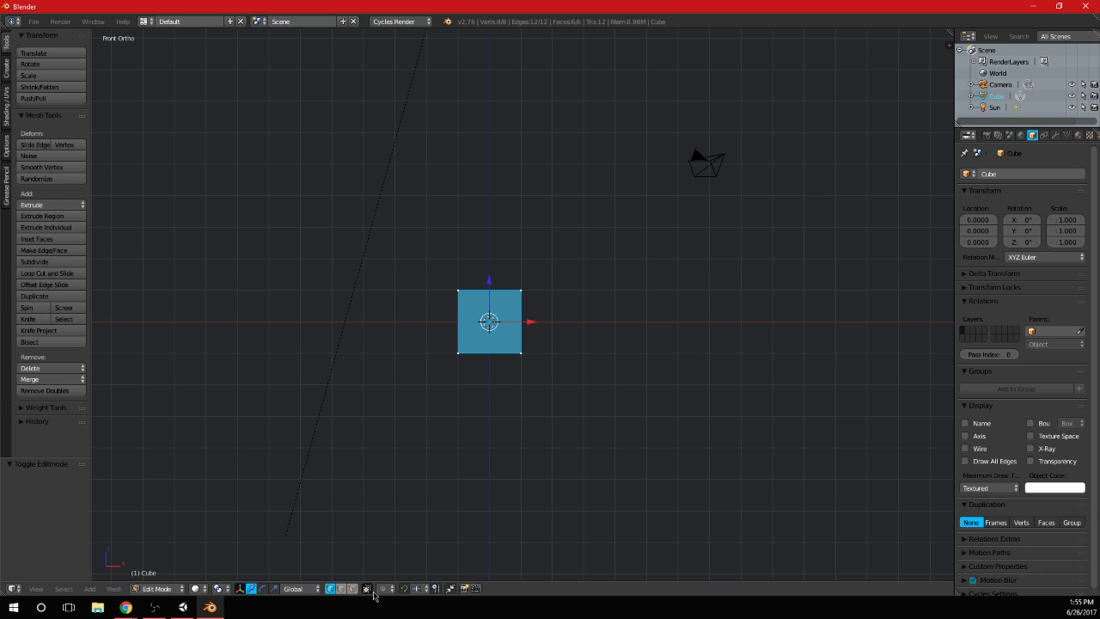
pyautogui.moveTo(557, 307); pyautogui.dragTo(499, 330, button='middle')
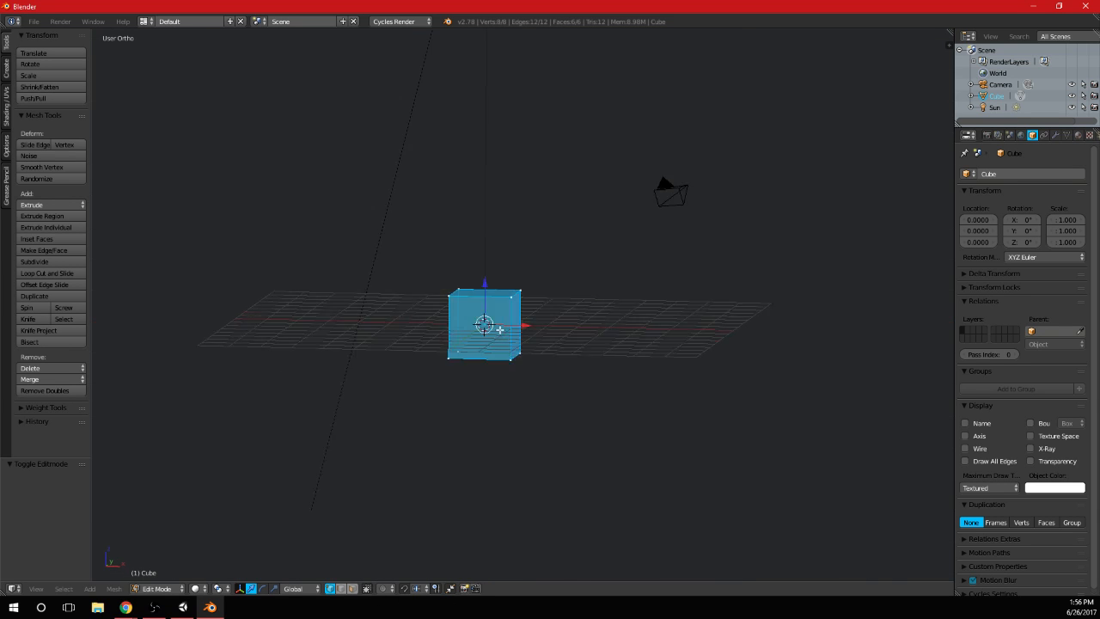
# Return to Object Mode and delete the cube at the scene centre
pyautogui.press('KP_1')
pyautogui.press('Tab')
pyautogui.press('x')
pyautogui.click(500, 333)
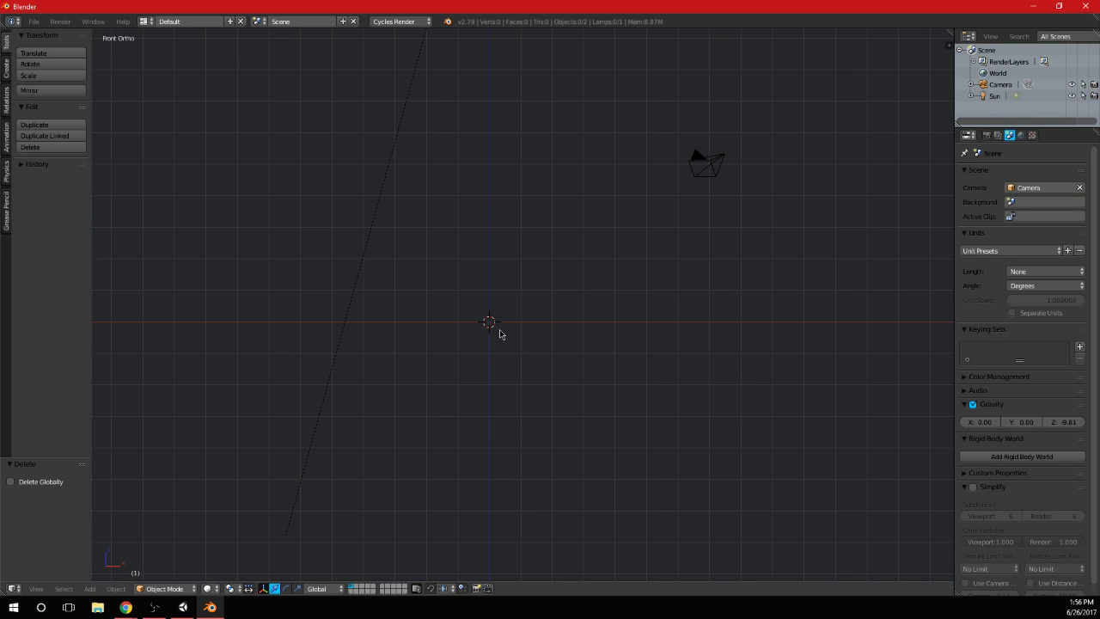
# Save the current scene setup as the startup file
pyautogui.click(33, 21)
pyautogui.click(77, 160)
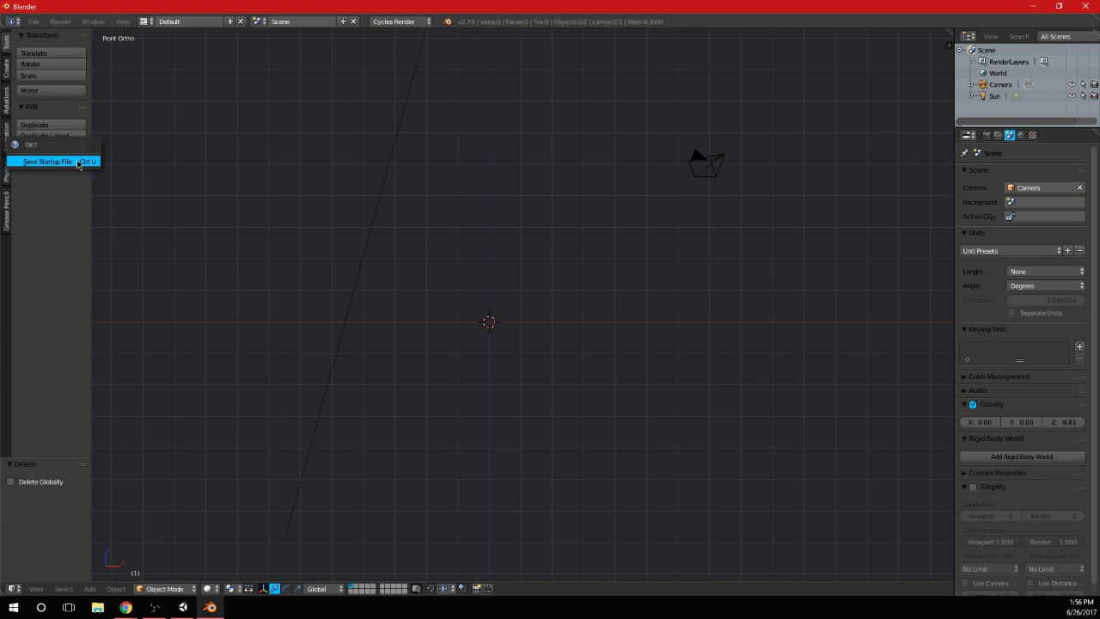
pyautogui.click(79, 163)
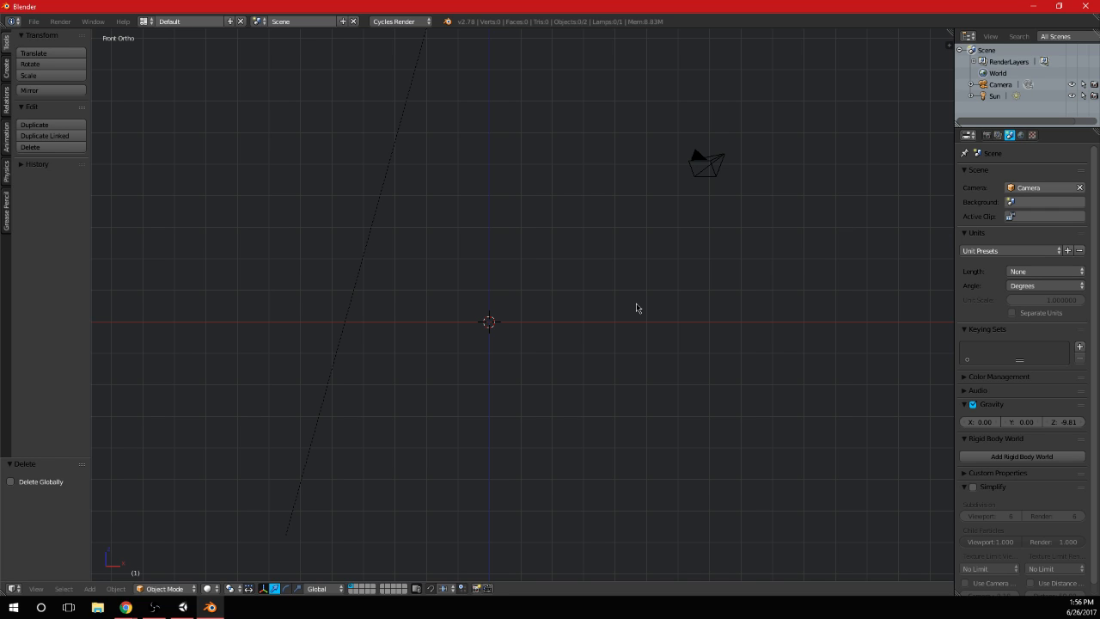
# Add a cube at the centre and stretch its mesh about 2.98 times along X in Edit Mode
pyautogui.moveTo(188, 612)
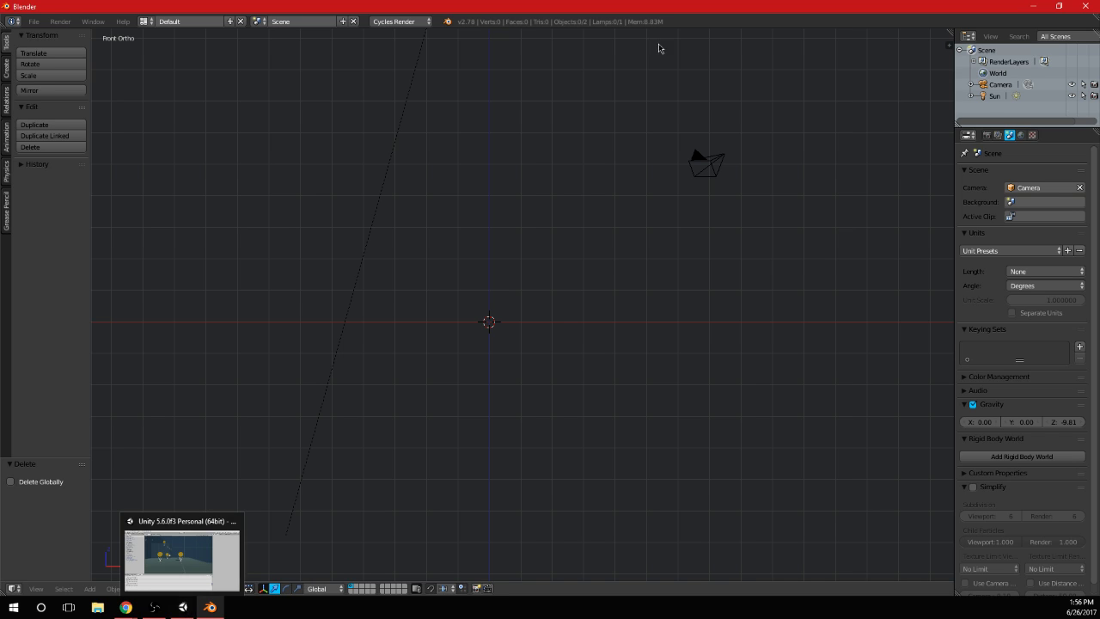
pyautogui.hotkey('shift', 'a')
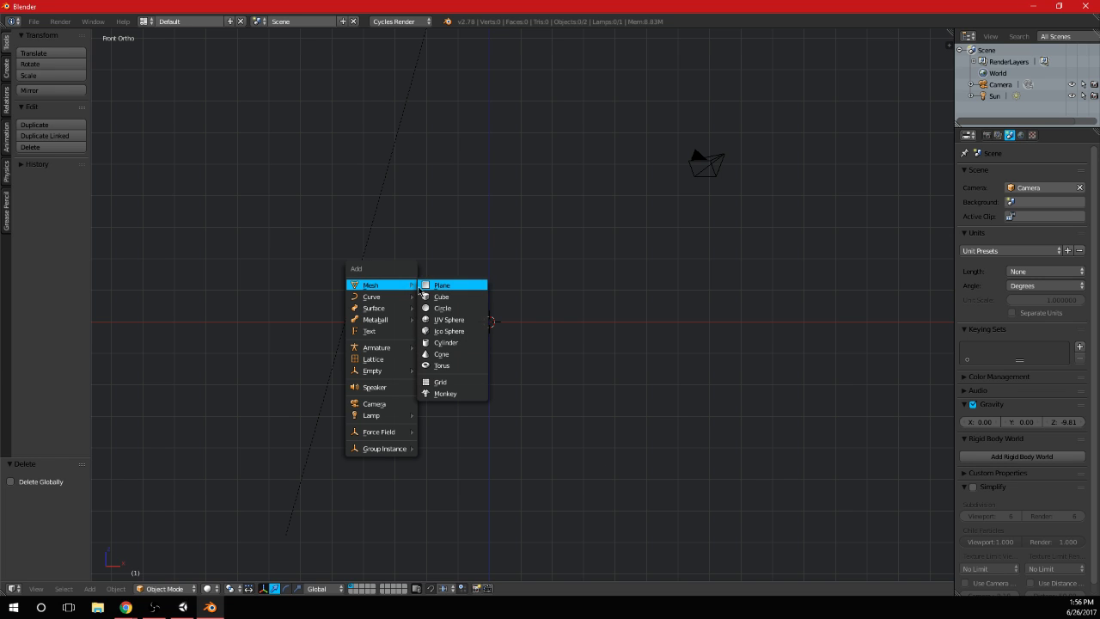
pyautogui.click(460, 298)
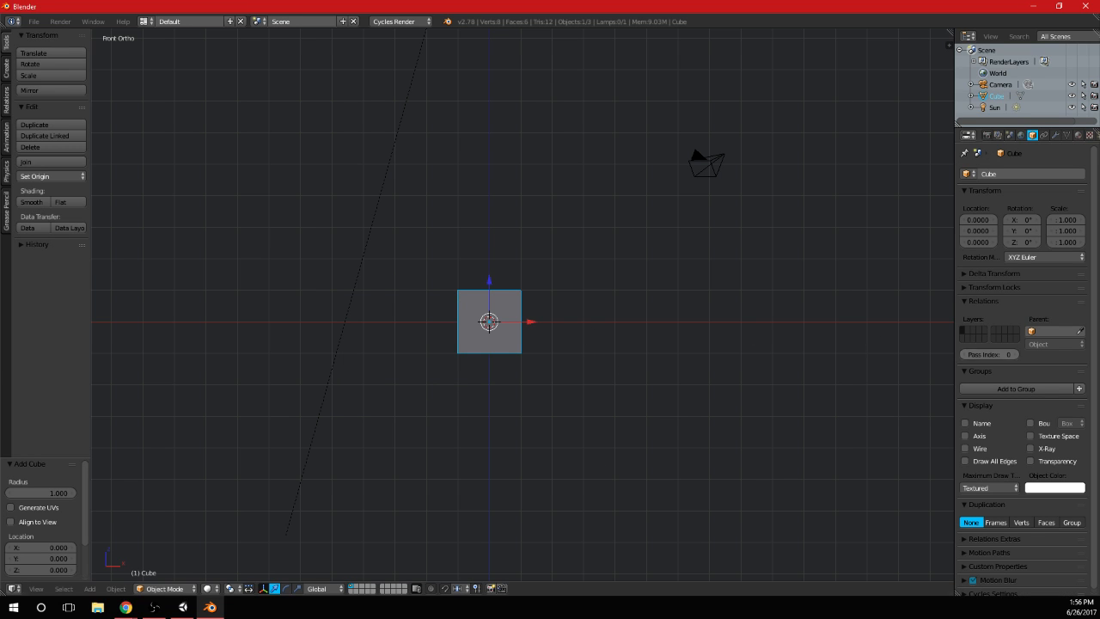
pyautogui.scroll(-3, 441, 401)
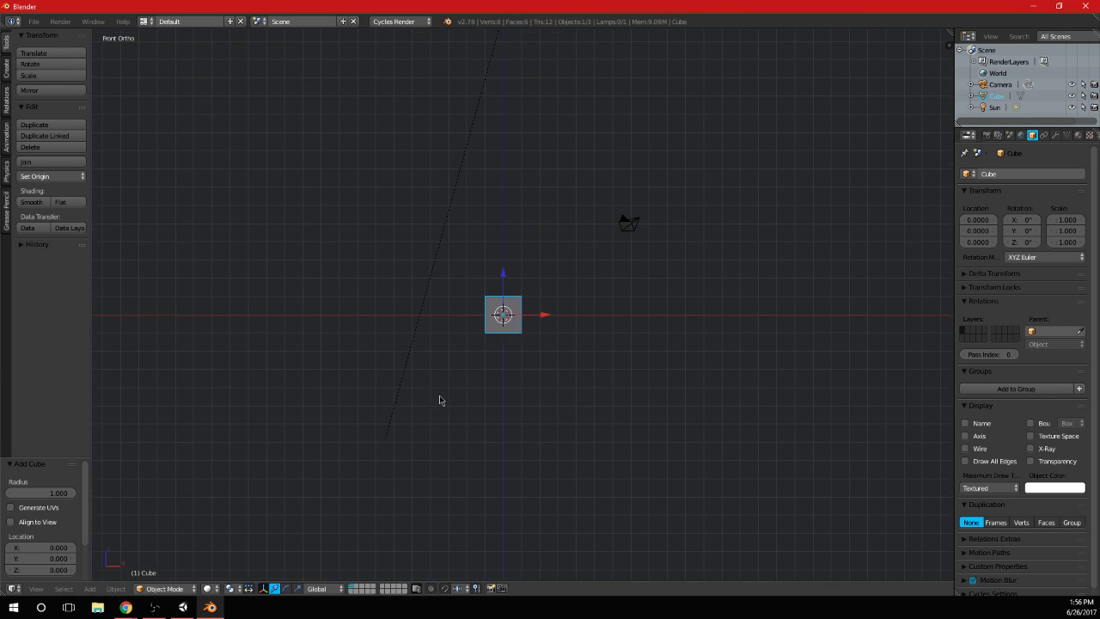
pyautogui.press('Tab')
pyautogui.scroll(7, 570, 323)
pyautogui.press('s')
pyautogui.press('x')
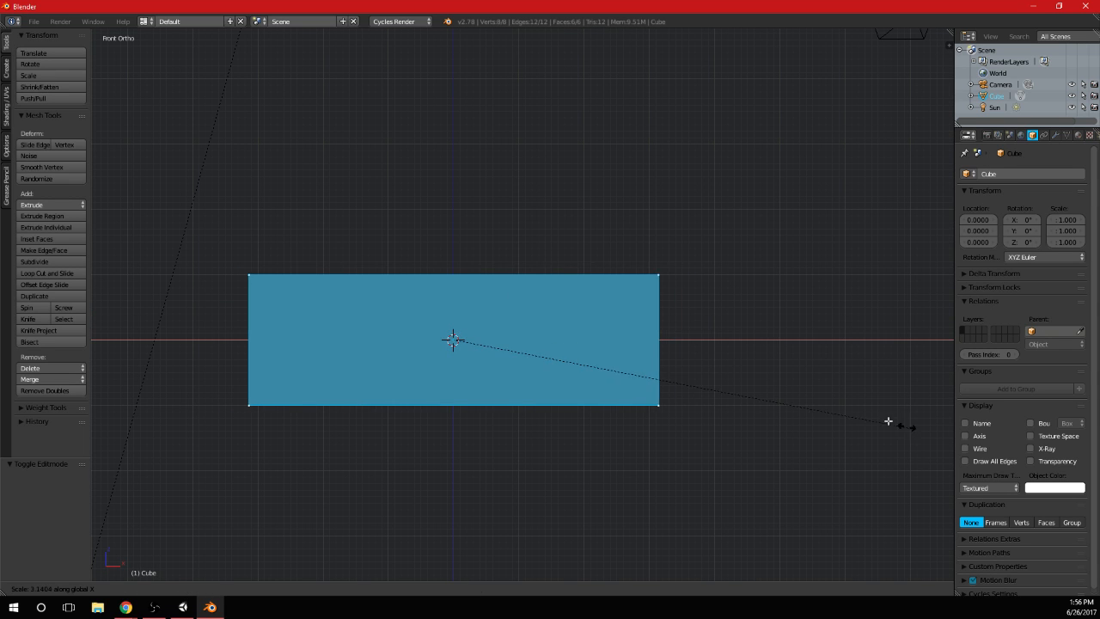
pyautogui.click(891, 422)
# Add a horizontal loop cut around the block and slide it close to the upper edge
pyautogui.scroll(-2, 671, 318)
pyautogui.moveTo(671, 319); pyautogui.dragTo(622, 312, button='middle')
pyautogui.scroll(-5, 519, 378)
pyautogui.press('KP_3')
pyautogui.scroll(5, 620, 312)
pyautogui.hotkey('ctrl', 'r')
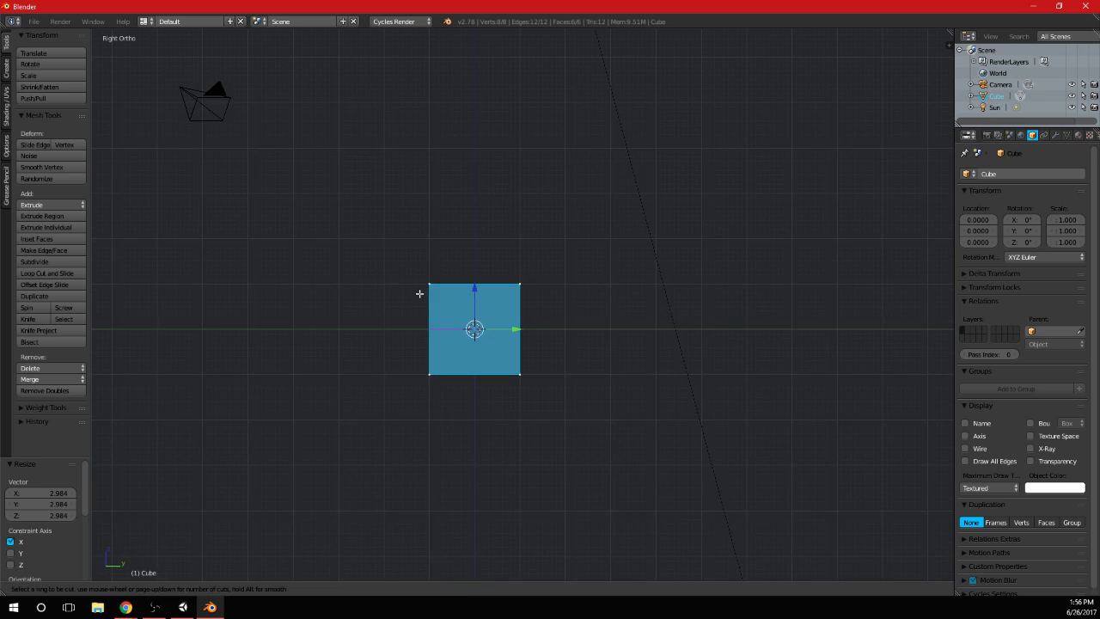
pyautogui.click(418, 294)
pyautogui.click(422, 260)
# Start the Screencast Keys display and scale the block's top vertices to about 0.86 to bevel the upper edge
pyautogui.scroll(5, 422, 261)
pyautogui.press('a')
pyautogui.press('b')
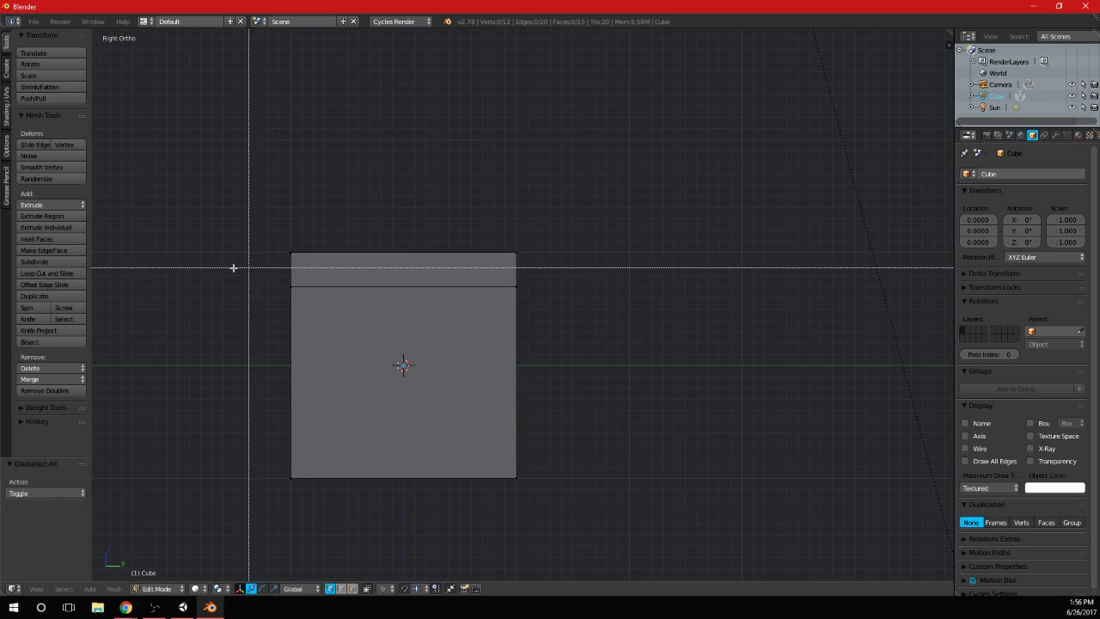
pyautogui.moveTo(228, 230); pyautogui.dragTo(691, 259)
pyautogui.press('n')
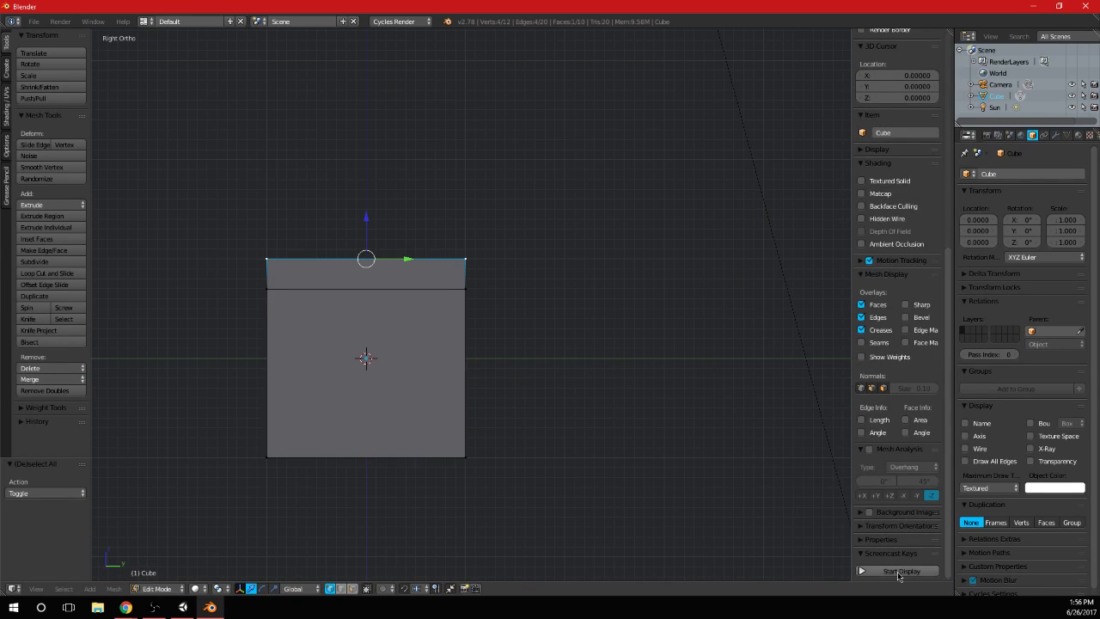
pyautogui.press('n')
pyautogui.press('s')
pyautogui.click(554, 262)
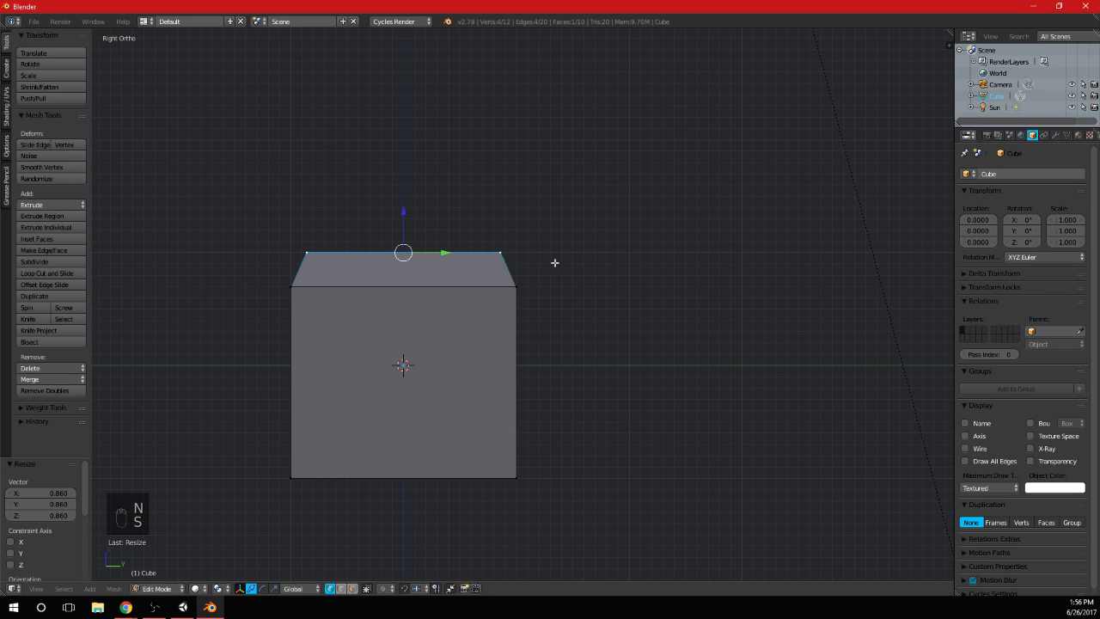
# Extrude the top face in place and scale it inward to about 0.55
pyautogui.moveTo(481, 225); pyautogui.dragTo(538, 287, button='middle')
pyautogui.scroll(2, 641, 292)
pyautogui.press('e')
pyautogui.rightClick(725, 318)
pyautogui.press('s')
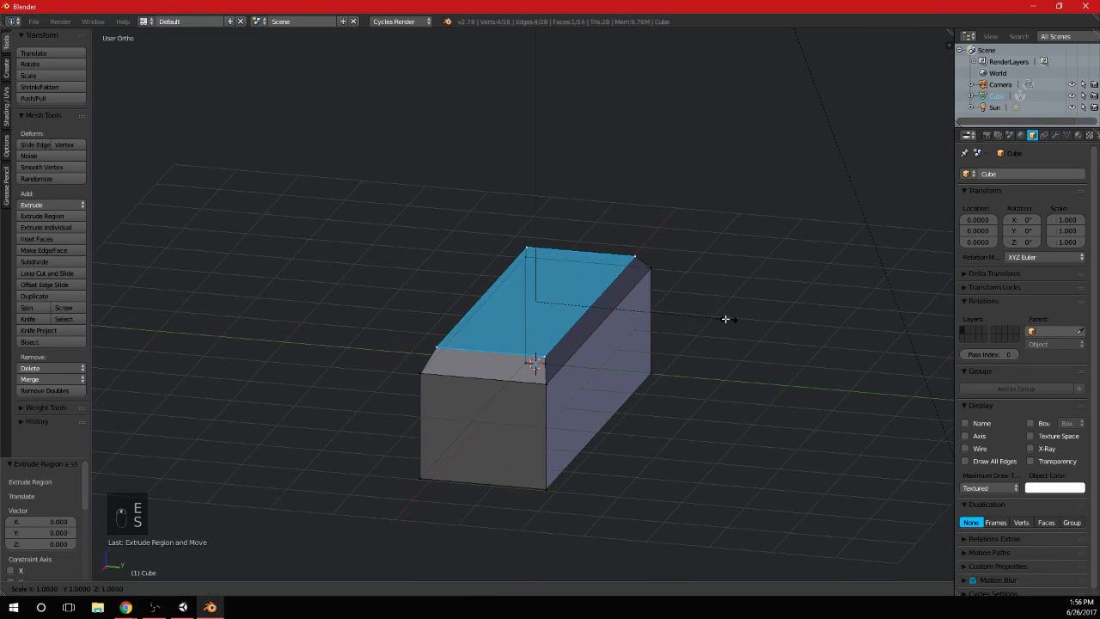
pyautogui.click(639, 315)
# Extrude the inset top face about 0.33 downward to form a recess
pyautogui.press('KP_7')
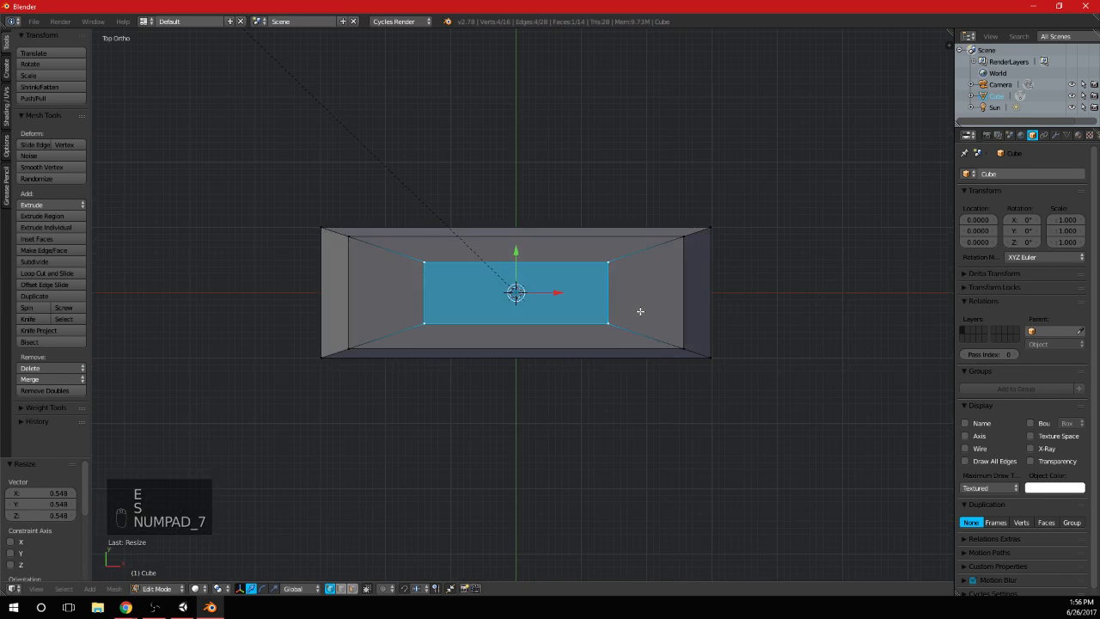
pyautogui.moveTo(609, 422); pyautogui.dragTo(697, 312, button='middle')
pyautogui.press('e')
pyautogui.click(679, 362)
# Select the whole mesh and narrow it along Y to about 0.6 of its width
pyautogui.press('KP_7')
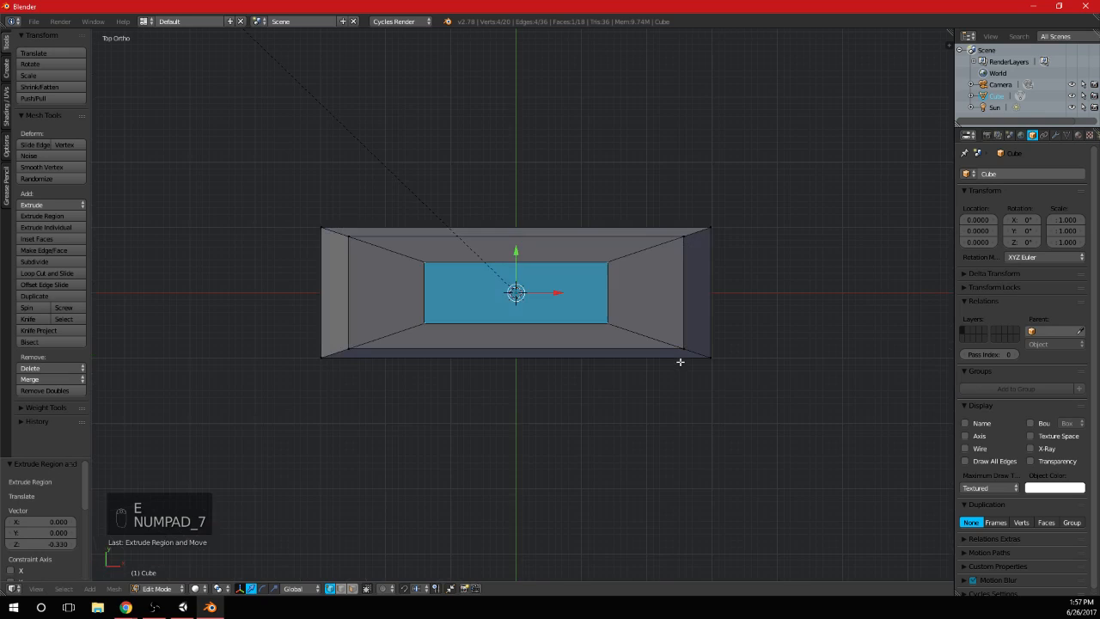
pyautogui.press('a')
pyautogui.press('b')
pyautogui.moveTo(241, 378); pyautogui.dragTo(771, 187)
pyautogui.press('s')
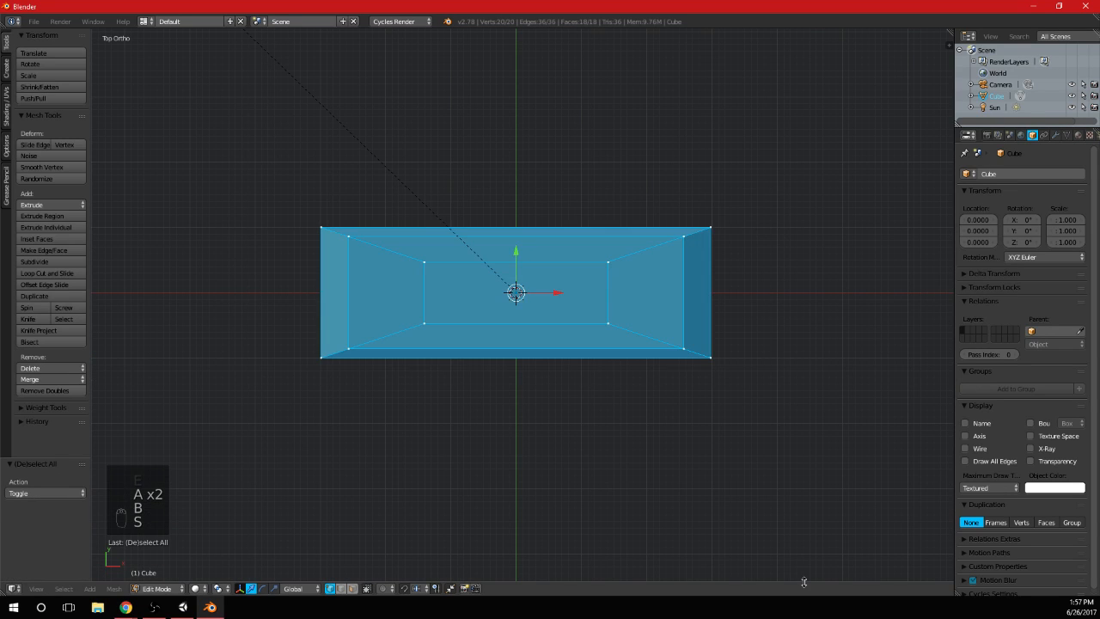
pyautogui.press('z')
pyautogui.press('s')
pyautogui.press('y')
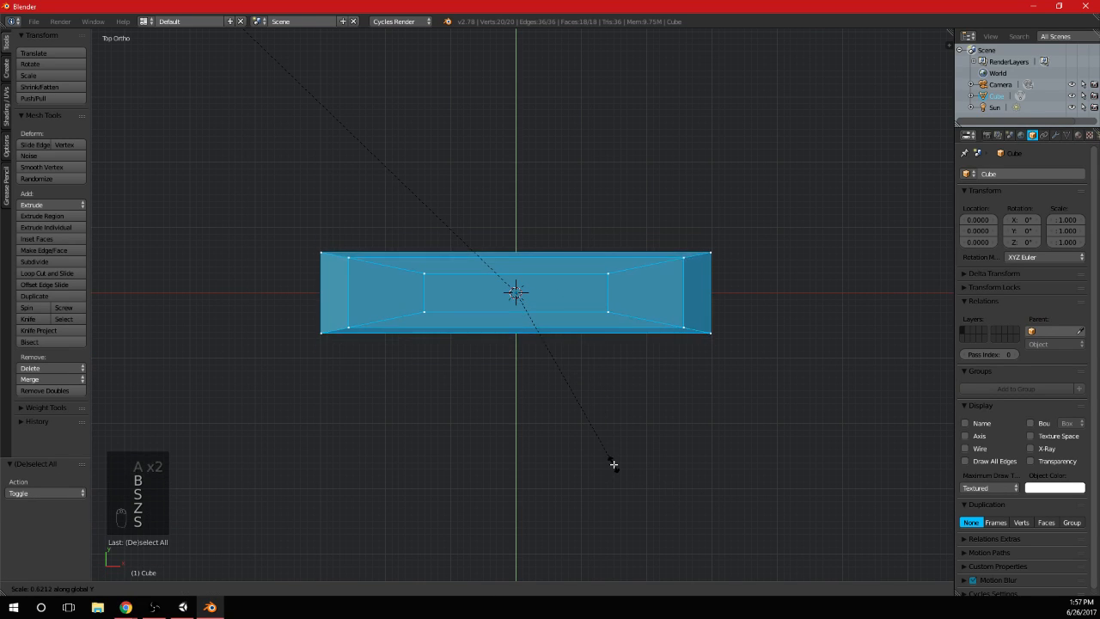
pyautogui.click(585, 428)
# Select the recess vertices, adjust their scale along Y, and return to Object Mode
pyautogui.press('a')
pyautogui.press('b')
pyautogui.moveTo(373, 332); pyautogui.dragTo(614, 250)
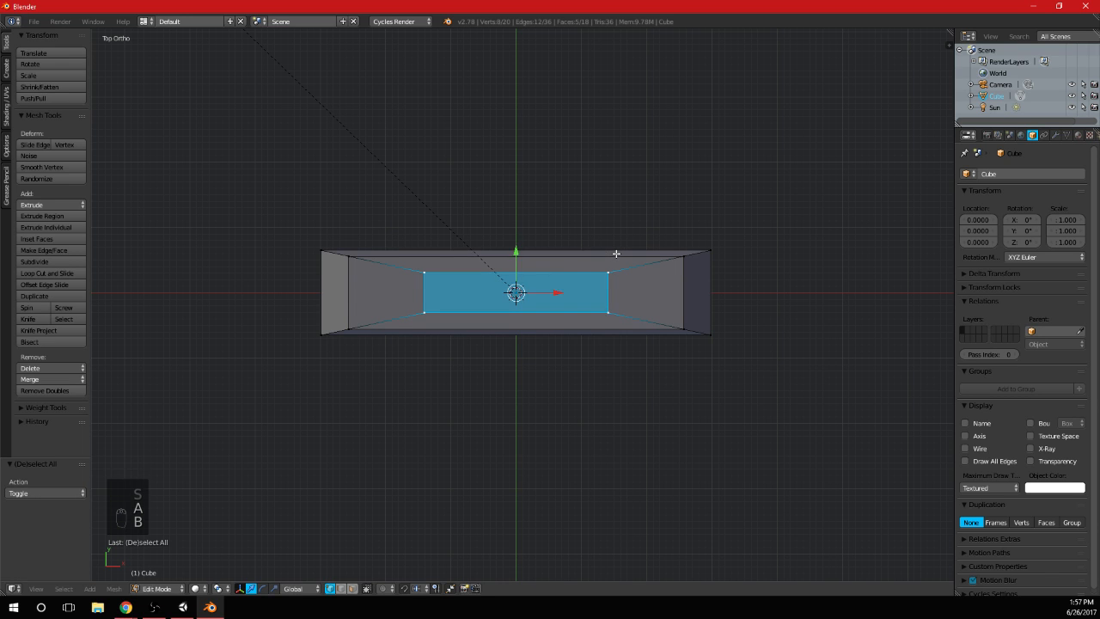
pyautogui.press('s')
pyautogui.press('y')
pyautogui.click(678, 260)
pyautogui.press('Tab')
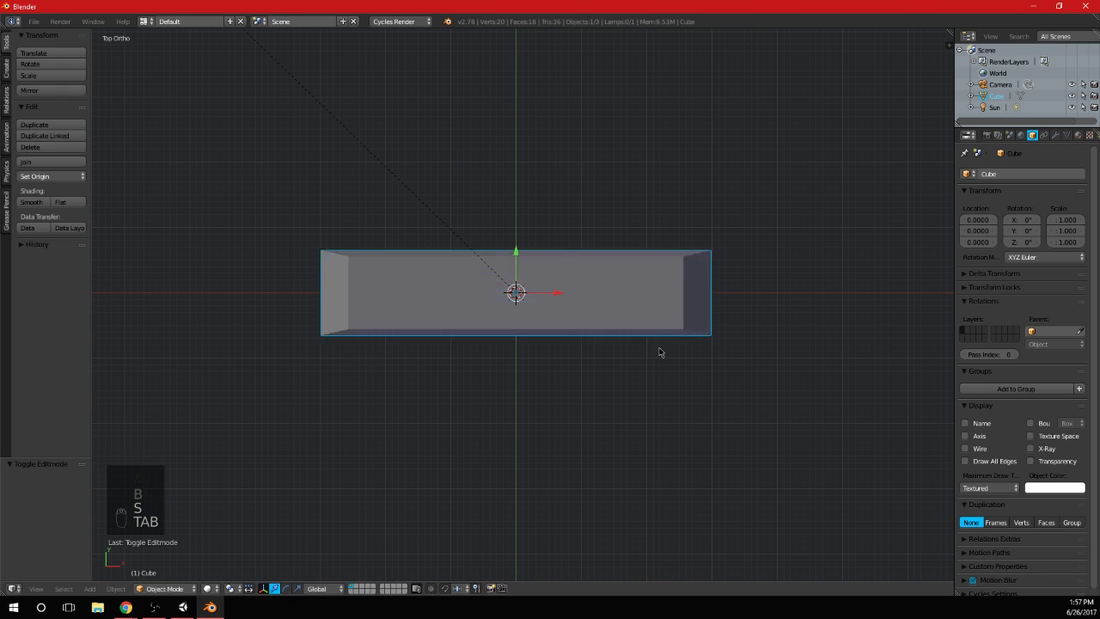
# Try moving the block's upper vertices along Z in the front view, and undo the move
pyautogui.moveTo(658, 349); pyautogui.dragTo(530, 262, button='middle')
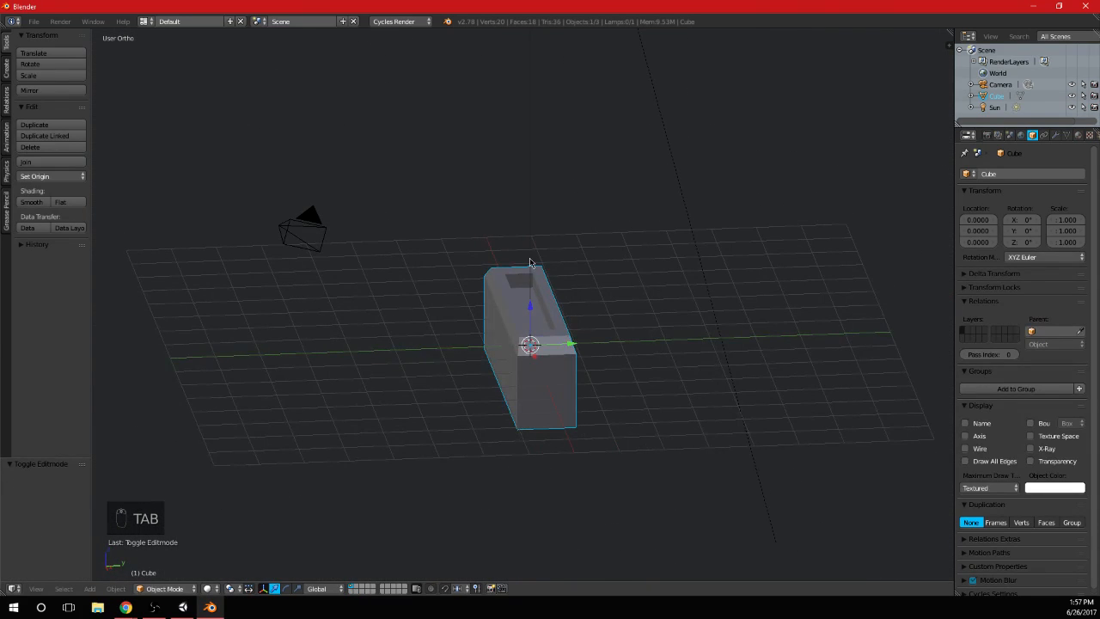
pyautogui.press('KP_1')
pyautogui.press('Tab')
pyautogui.press('a')
pyautogui.press('a')
pyautogui.press('b')
pyautogui.moveTo(346, 356); pyautogui.dragTo(790, 283)
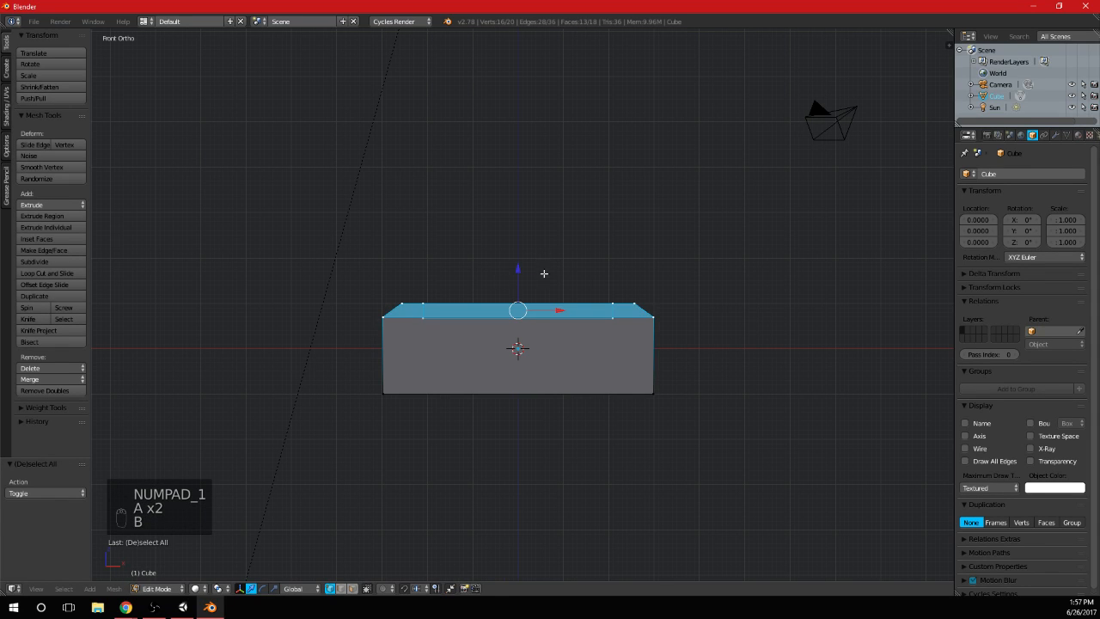
pyautogui.press('g')
pyautogui.press('z')
pyautogui.hotkey('ctrl', 'z')
pyautogui.press('a')
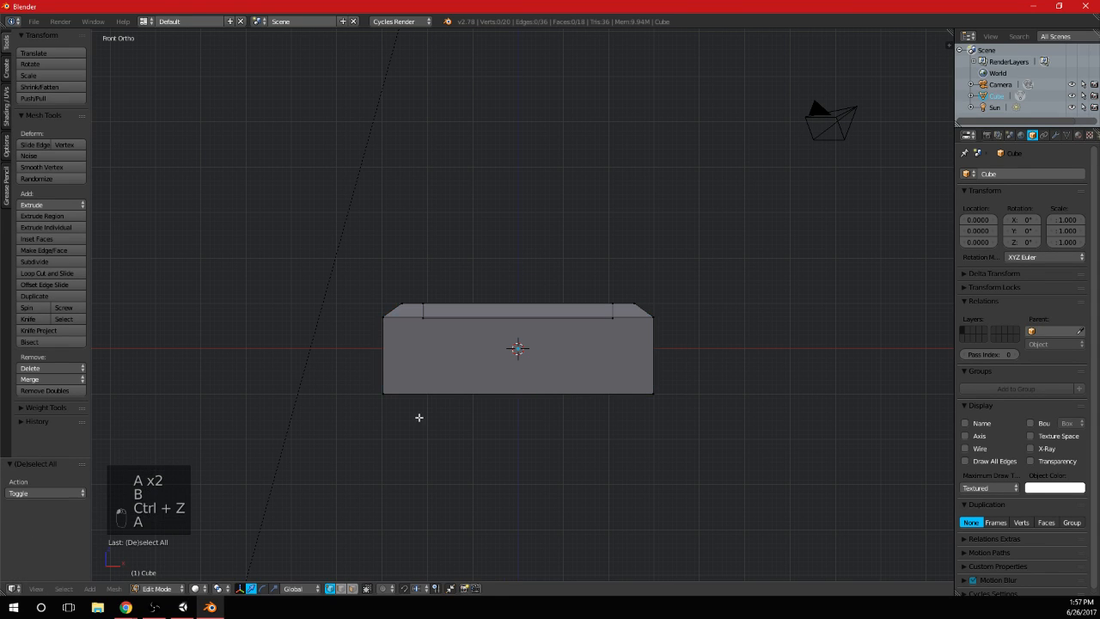
# Select the block's bottom vertices and raise them along Z to make the base shallower
pyautogui.press('b')
pyautogui.moveTo(364, 423); pyautogui.dragTo(864, 376)
pyautogui.moveTo(527, 361); pyautogui.dragTo(521, 334)
pyautogui.press('Tab')
pyautogui.moveTo(520, 334); pyautogui.dragTo(653, 319, button='middle')
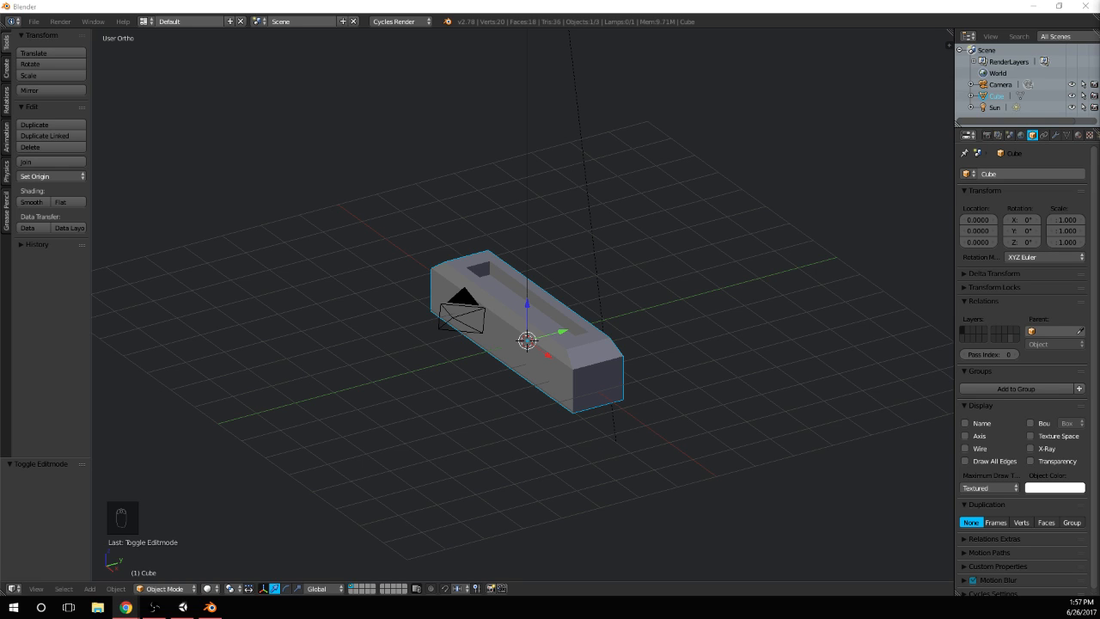
# Select only the top rim vertices in the right side view and lower them slightly along Z
pyautogui.moveTo(607, 296); pyautogui.dragTo(585, 255, button='middle')
pyautogui.scroll(-1, 543, 336)
pyautogui.press('KP_3')
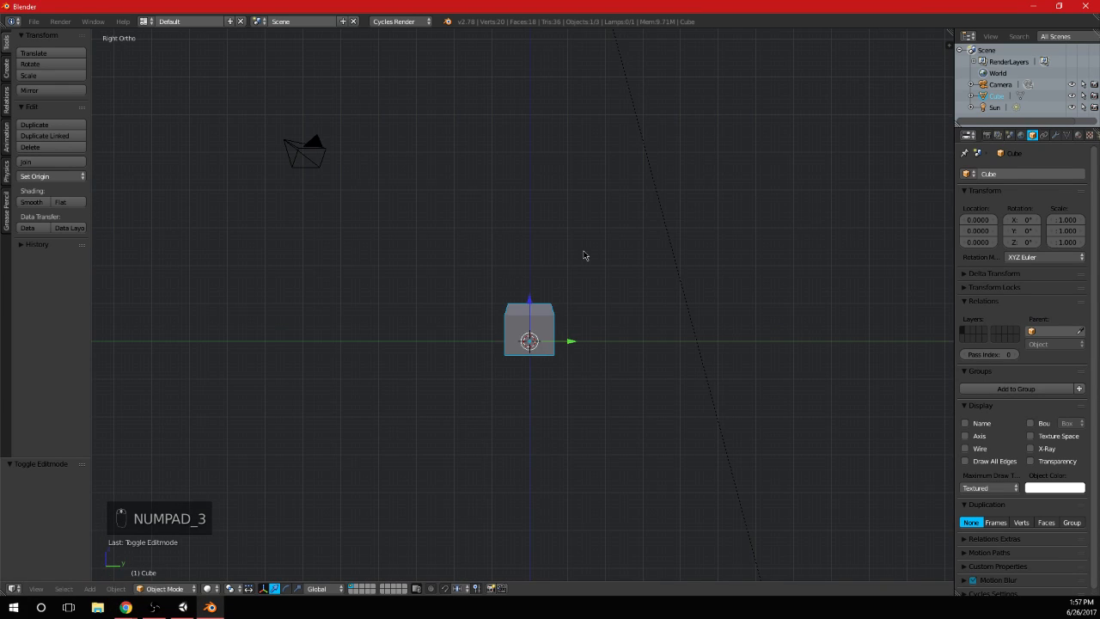
pyautogui.scroll(4, 609, 301)
pyautogui.press('a')
pyautogui.press('a')
pyautogui.press('Tab')
pyautogui.press('a')
pyautogui.press('a')
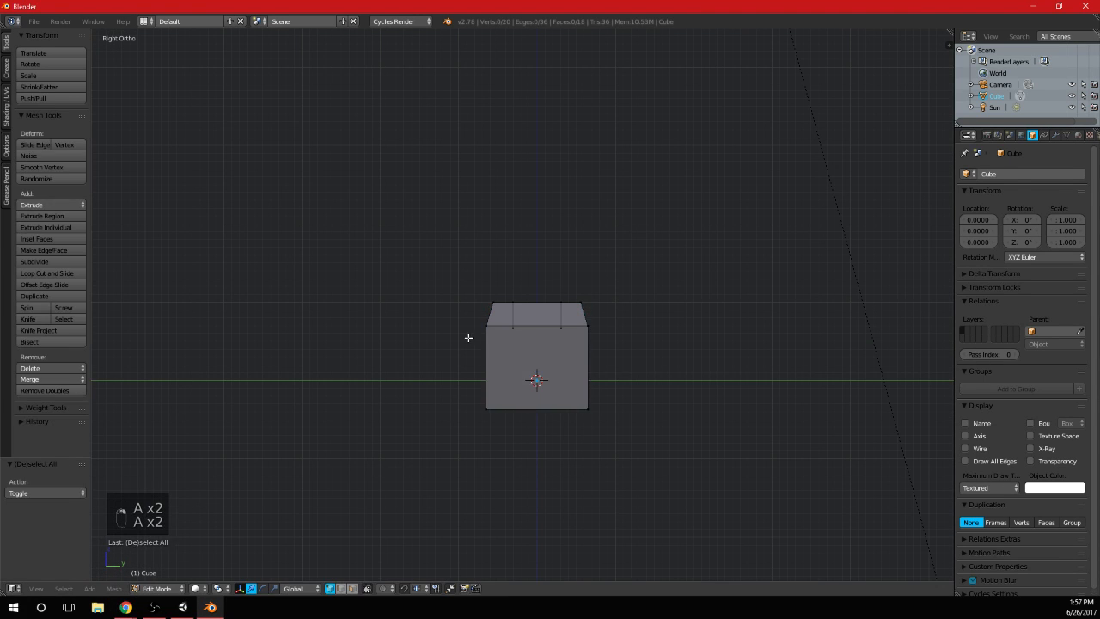
pyautogui.press('b')
pyautogui.moveTo(465, 342); pyautogui.dragTo(667, 300)
pyautogui.press('a')
pyautogui.press('b')
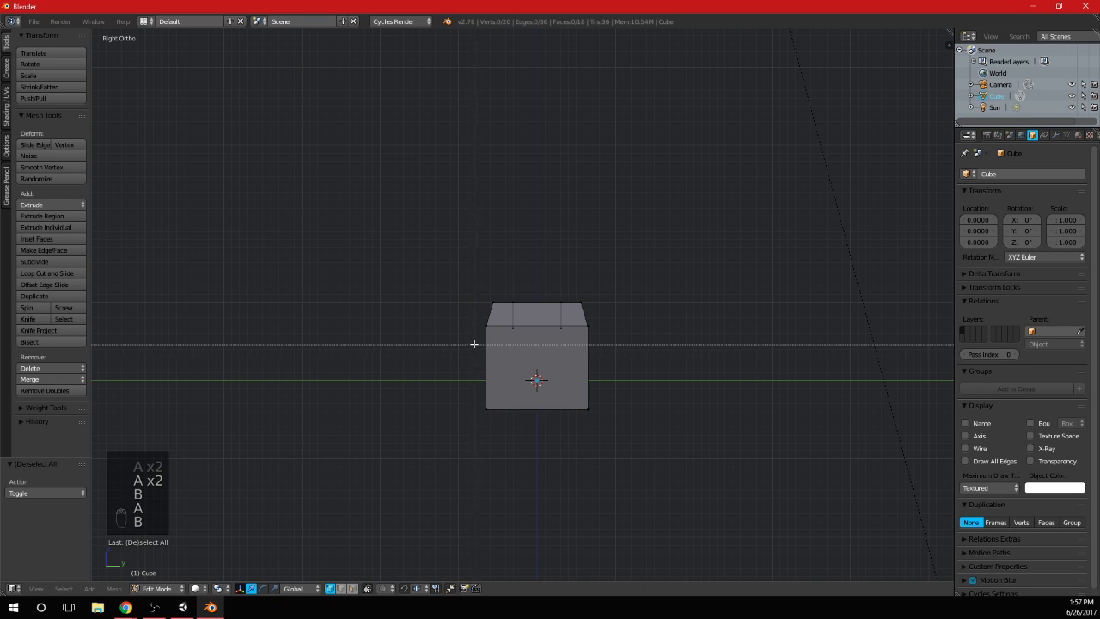
pyautogui.moveTo(474, 345); pyautogui.dragTo(584, 370)
pyautogui.press('b')
pyautogui.moveTo(459, 316); pyautogui.dragTo(726, 284)
pyautogui.moveTo(537, 256)
pyautogui.mouseDown()
pyautogui.moveTo(538, 274)
pyautogui.moveTo(539, 264)
pyautogui.mouseUp()
pyautogui.press('Tab')
pyautogui.moveTo(539, 263); pyautogui.dragTo(634, 297, button='middle')
# Try scaling all the top rim vertices along X in the front view, and undo the scaling
pyautogui.press('Tab')
pyautogui.press('KP_1')
pyautogui.press('s')
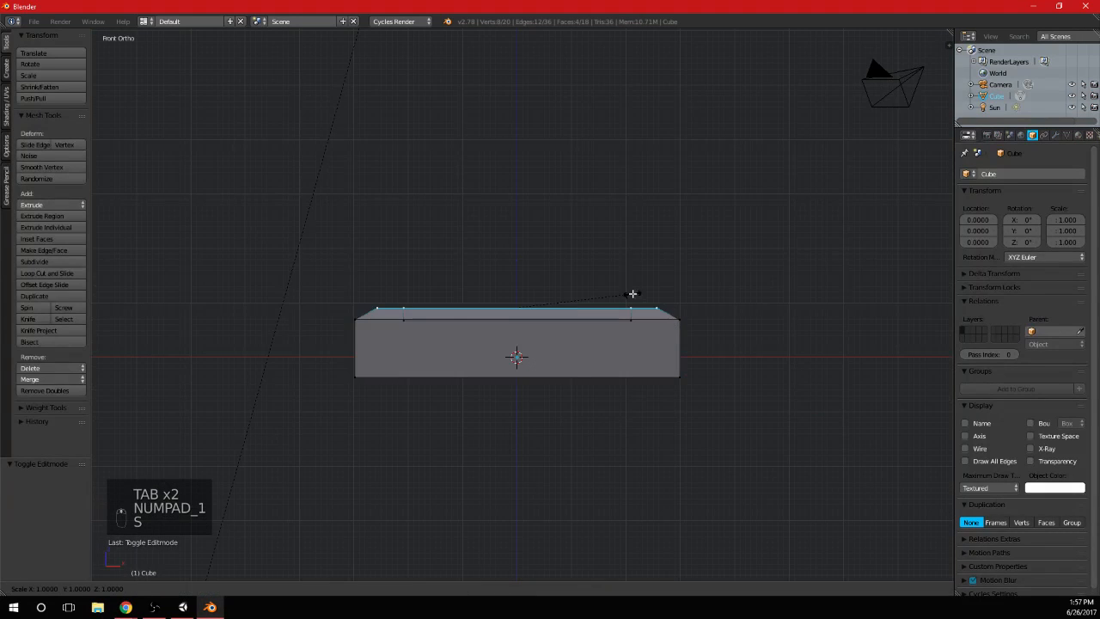
pyautogui.press('x')
pyautogui.click(643, 294)
pyautogui.hotkey('ctrl', 'z')
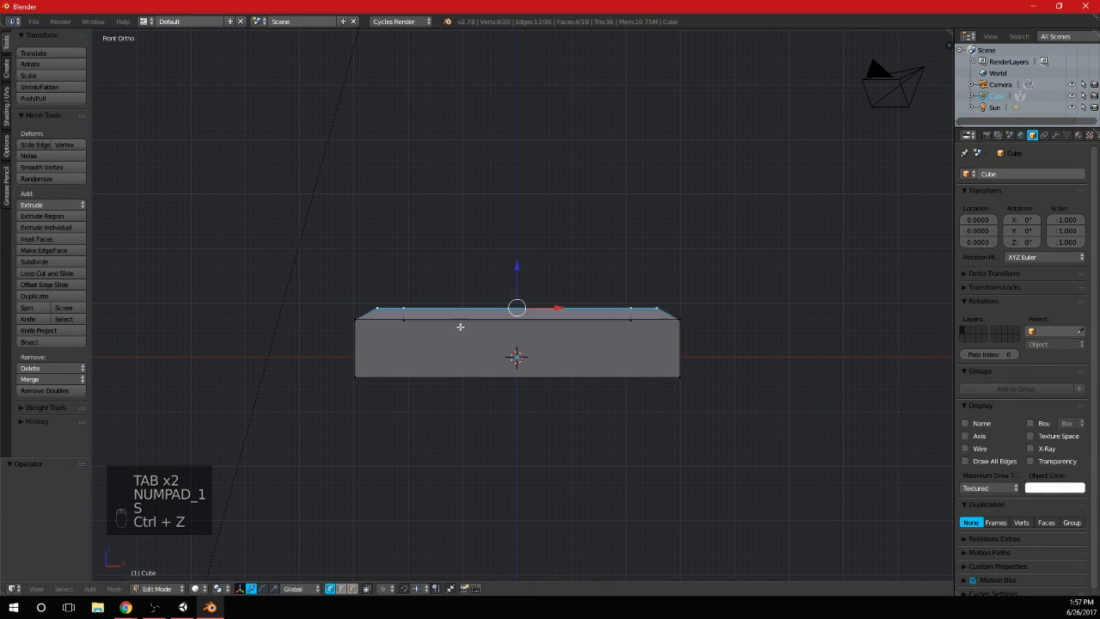
# Select the outer top corner vertices at both ends, scale them outward along X, and return to Object Mode
pyautogui.press('a')
pyautogui.press('b')
pyautogui.moveTo(364, 319); pyautogui.dragTo(393, 282)
pyautogui.press('b')
pyautogui.moveTo(671, 320); pyautogui.dragTo(673, 293)
pyautogui.press('s')
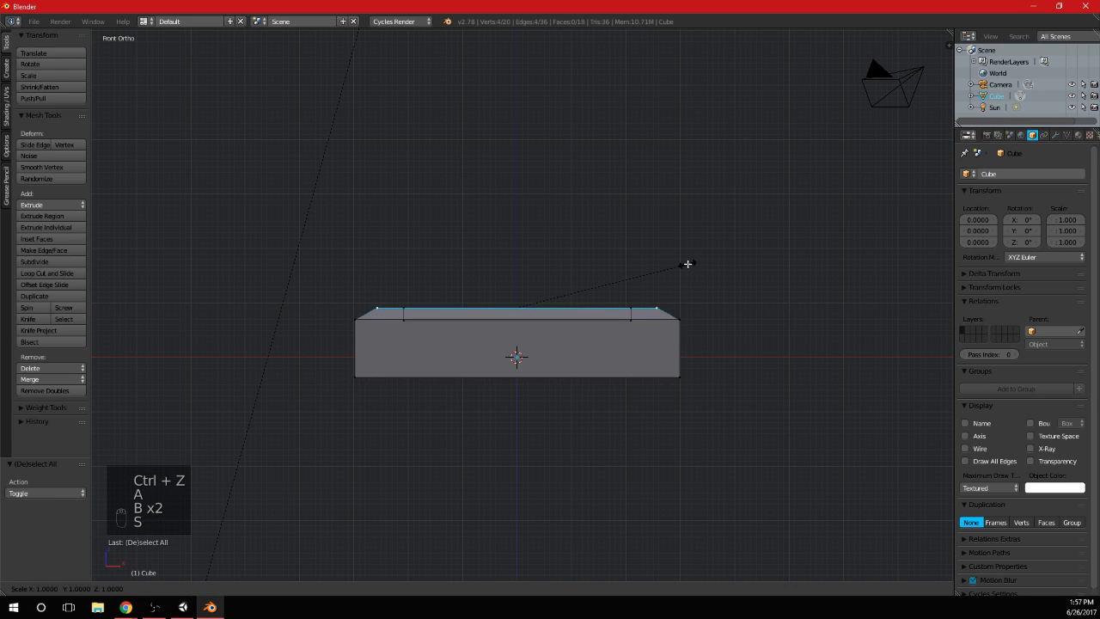
pyautogui.press('x')
pyautogui.click(702, 276)
pyautogui.press('Tab')
# Inspect the lever base from an angle and from directly above
pyautogui.moveTo(702, 277); pyautogui.dragTo(599, 341, button='middle')
pyautogui.scroll(-3, 593, 337)
pyautogui.press('KP_4')
pyautogui.press('KP_7')
pyautogui.scroll(5, 598, 340)
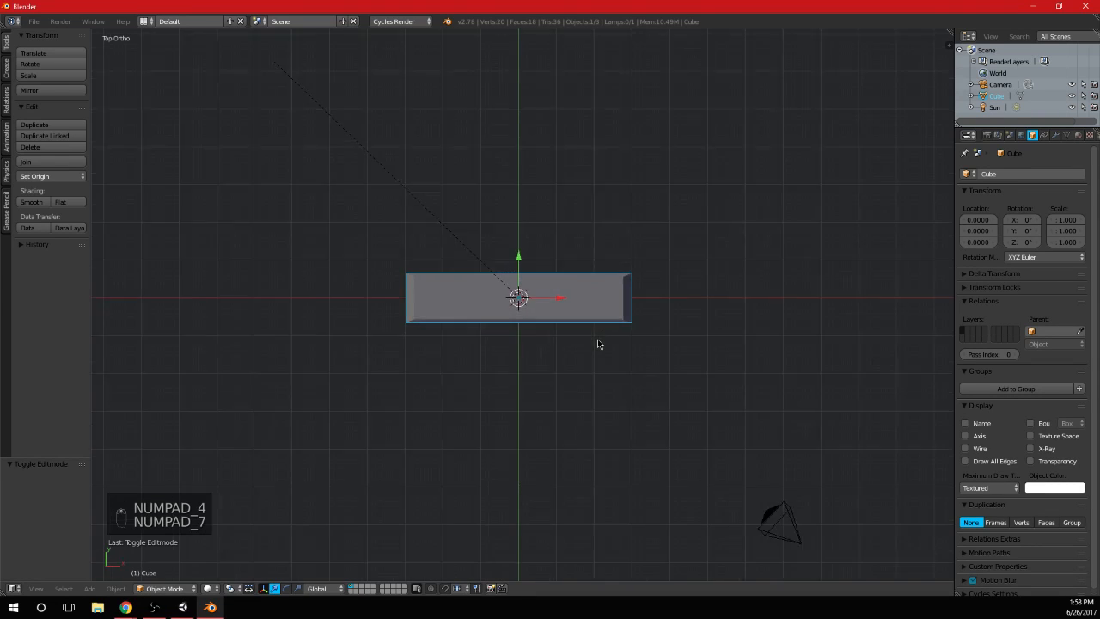
# Select the base's outer vertices along both long sides in the top view and scale them outward along Y by about 1.86
pyautogui.press('Tab')
pyautogui.press('a')
pyautogui.press('a')
pyautogui.press('b')
pyautogui.moveTo(257, 359); pyautogui.dragTo(808, 327)
pyautogui.press('b')
pyautogui.moveTo(253, 258); pyautogui.dragTo(885, 208)
pyautogui.press('s')
pyautogui.press('z')
pyautogui.press('x')
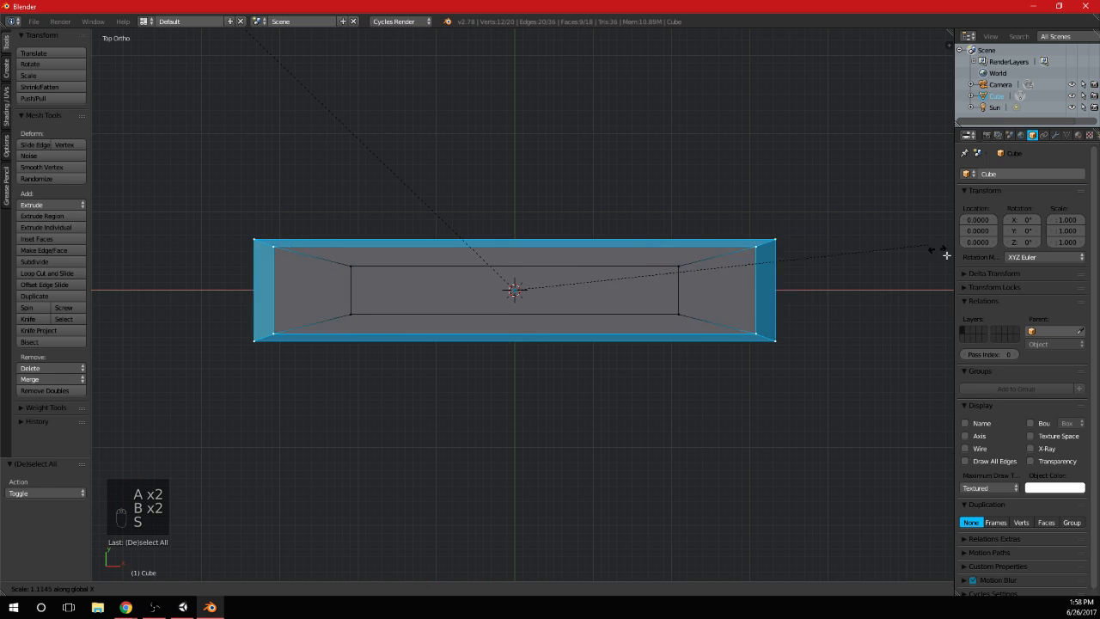
pyautogui.press('y')
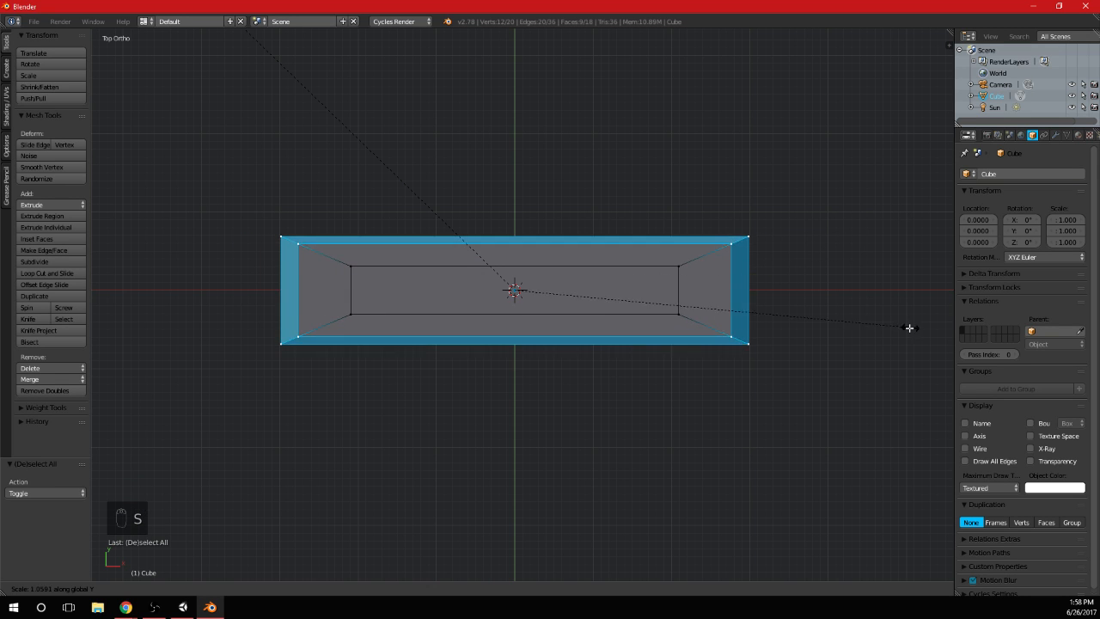
pyautogui.click(324, 487)
pyautogui.press('Tab')
pyautogui.scroll(-4, 618, 400)
pyautogui.moveTo(619, 400); pyautogui.dragTo(497, 288, button='middle')
# Clear the mesh selection in Edit Mode and snap the 3D cursor to the center, working in the front view
pyautogui.press('Tab')
pyautogui.press('a')
pyautogui.press('a')
pyautogui.press('a')
pyautogui.press('KP_1')
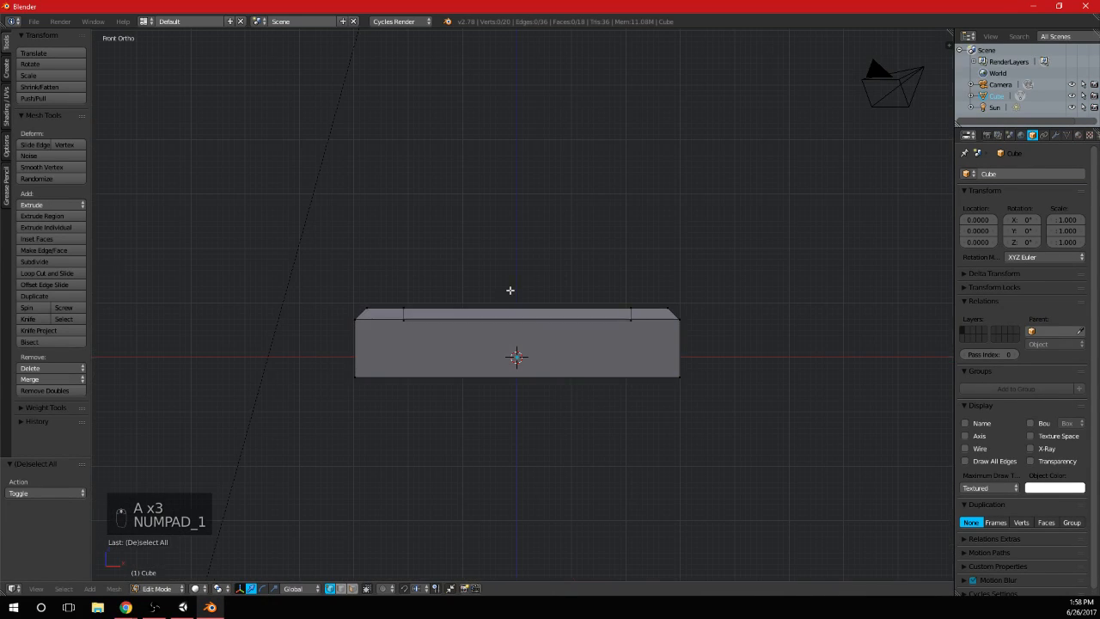
pyautogui.scroll(1, 521, 284)
pyautogui.hotkey('shift', 'a')
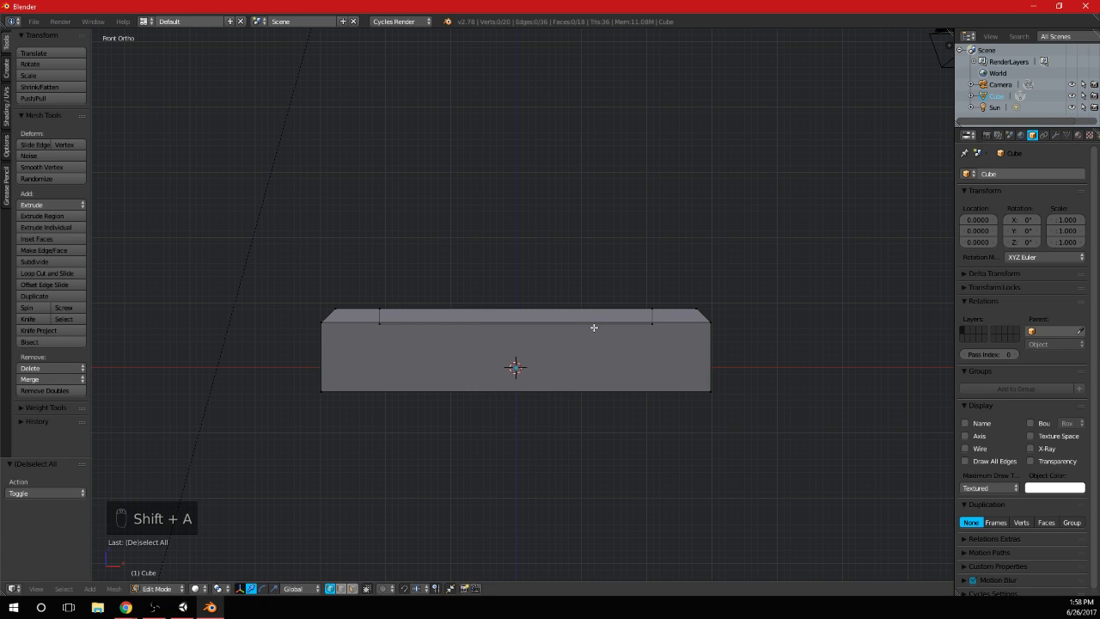
pyautogui.hotkey('shift', 's')
pyautogui.click(564, 330)
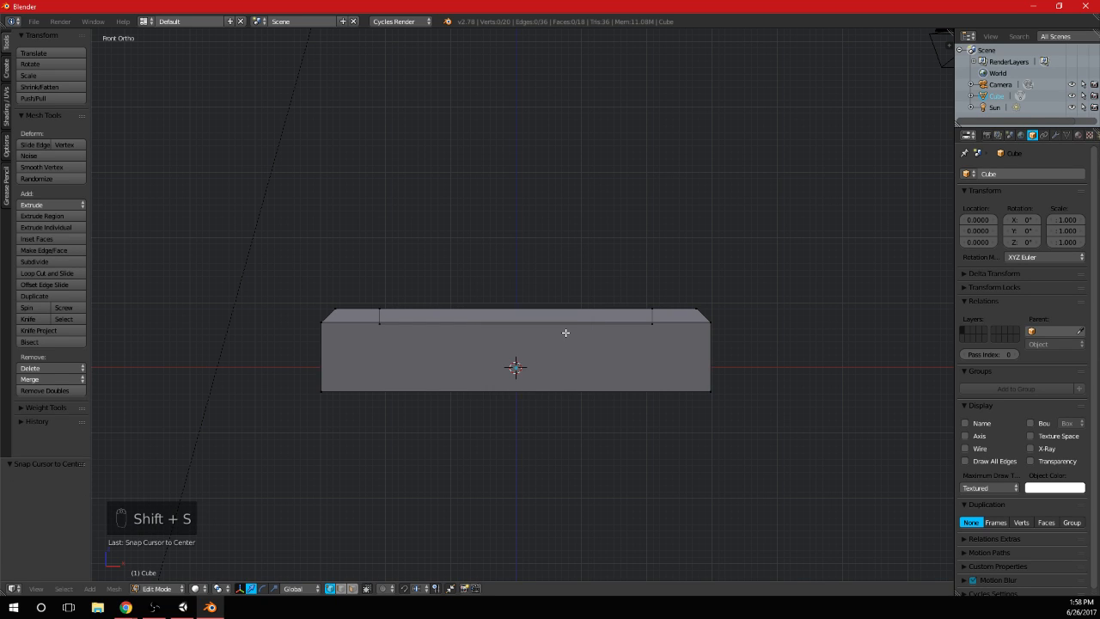
# Add an 8-vertex cylinder at the 3D cursor and scale it down uniformly to a thin peg inside the base
pyautogui.hotkey('shift', 'a')
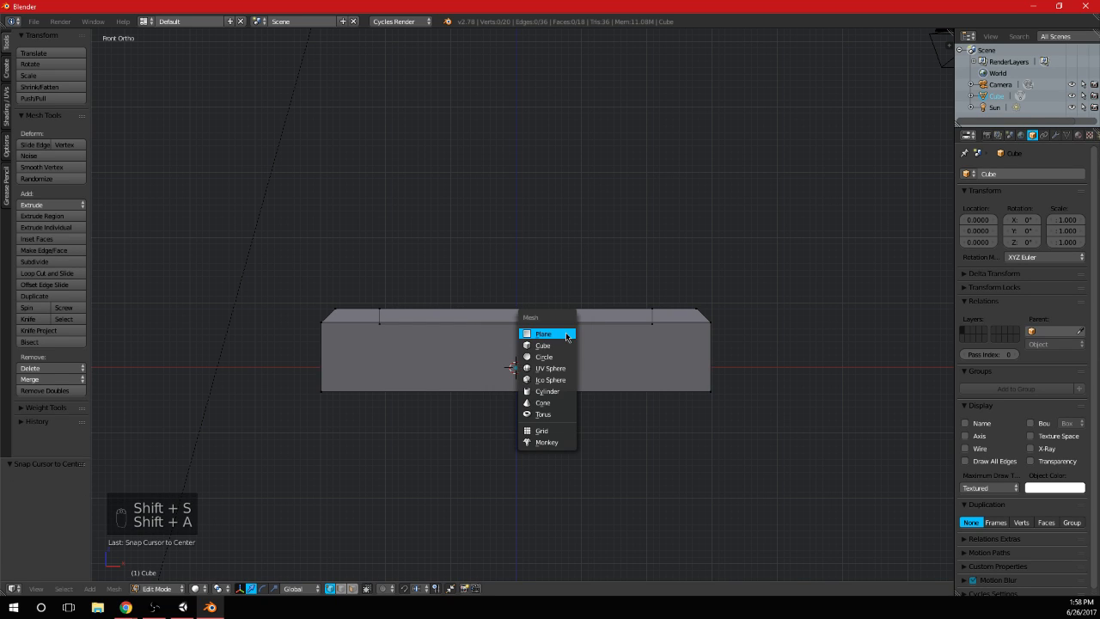
pyautogui.click(560, 394)
pyautogui.click(53, 491)
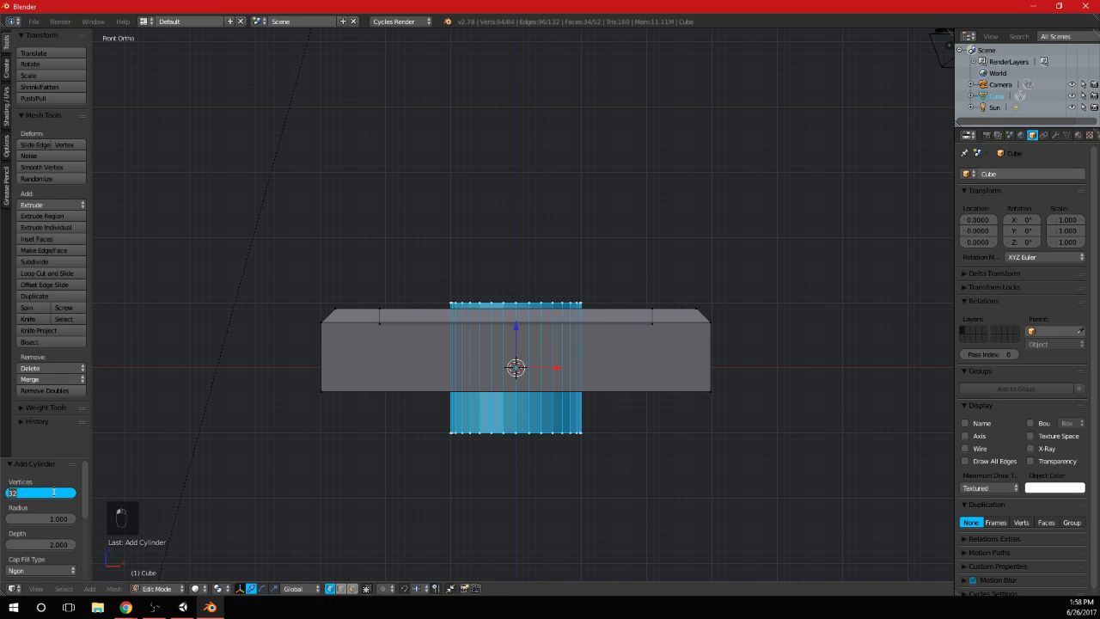
pyautogui.write('8')
pyautogui.press('Return')
pyautogui.keyDown('shift'); pyautogui.moveTo(634, 401); pyautogui.dragTo(613, 379, button='middle'); pyautogui.keyUp('shift')
pyautogui.press('s')
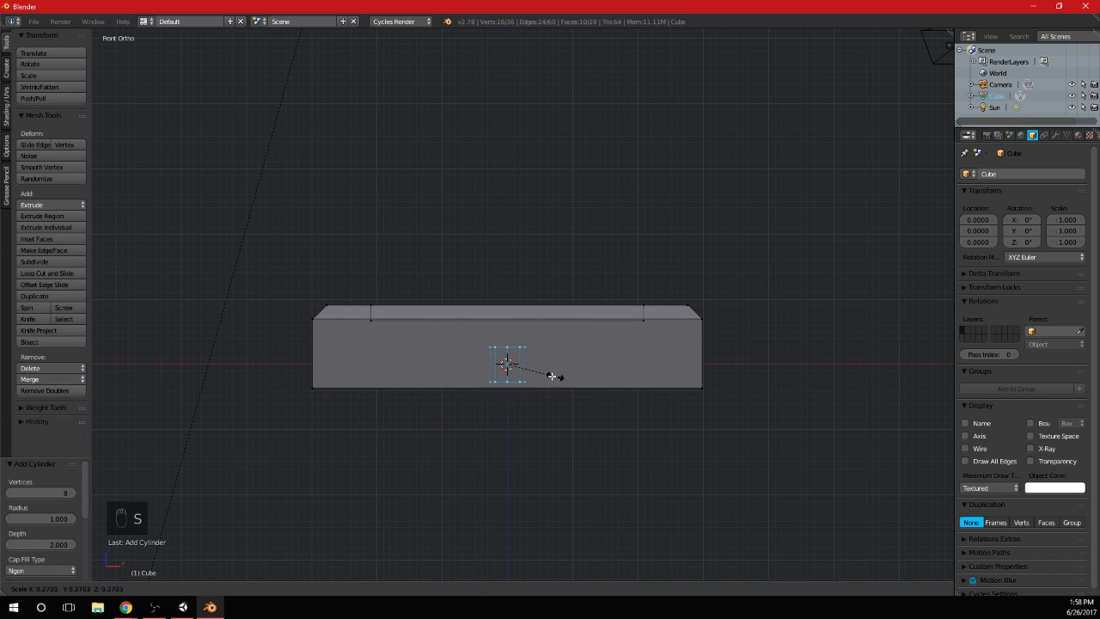
pyautogui.click(531, 374)
# Select only the cylinder's top vertices and raise them along Z to form an upright shaft above the base
pyautogui.press('a')
pyautogui.press('b')
pyautogui.moveTo(493, 366); pyautogui.dragTo(521, 82)
pyautogui.scroll(-3, 526, 103)
pyautogui.keyDown('shift'); pyautogui.moveTo(543, 164); pyautogui.dragTo(577, 398, button='middle'); pyautogui.keyUp('shift')
pyautogui.moveTo(547, 393); pyautogui.dragTo(552, 308)
pyautogui.keyDown('shift'); pyautogui.moveTo(631, 461); pyautogui.dragTo(570, 406, button='middle'); pyautogui.keyUp('shift')
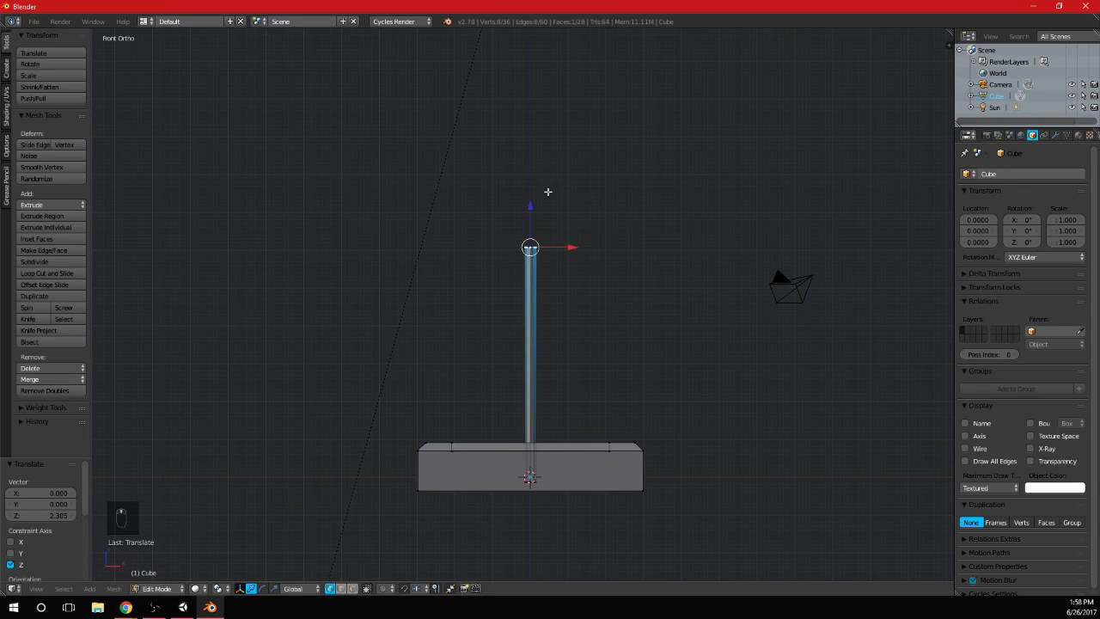
pyautogui.moveTo(530, 209); pyautogui.dragTo(554, 395)
# Select the whole shaft, scale it up by 1.675, move it upward along Z, and scale it by 0.963
pyautogui.press('s')
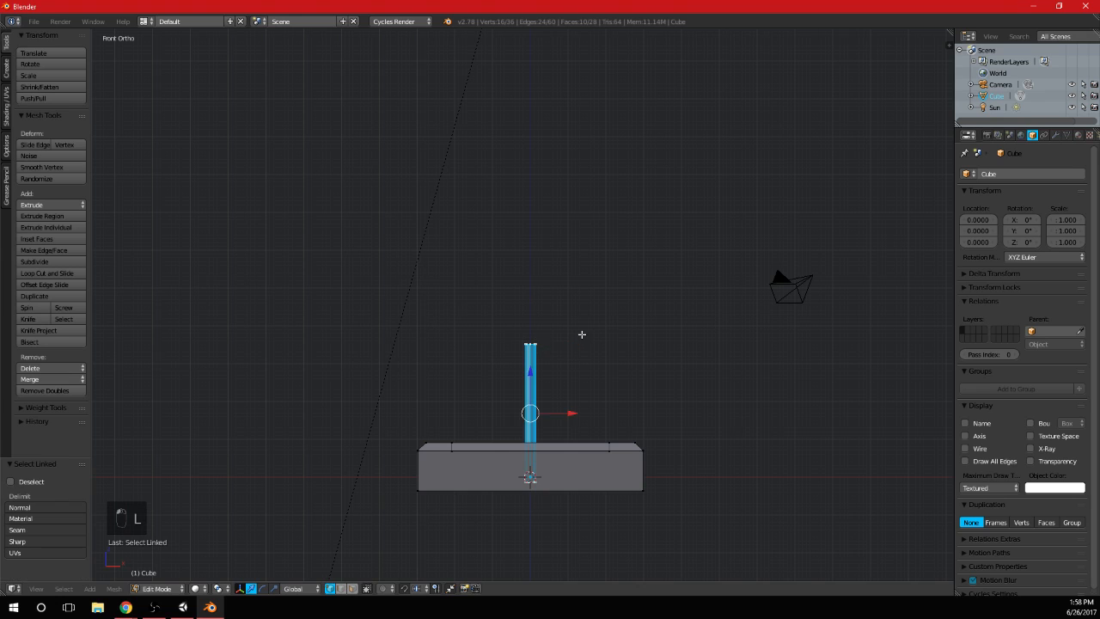
pyautogui.click(669, 346)
pyautogui.press('g')
pyautogui.press('z')
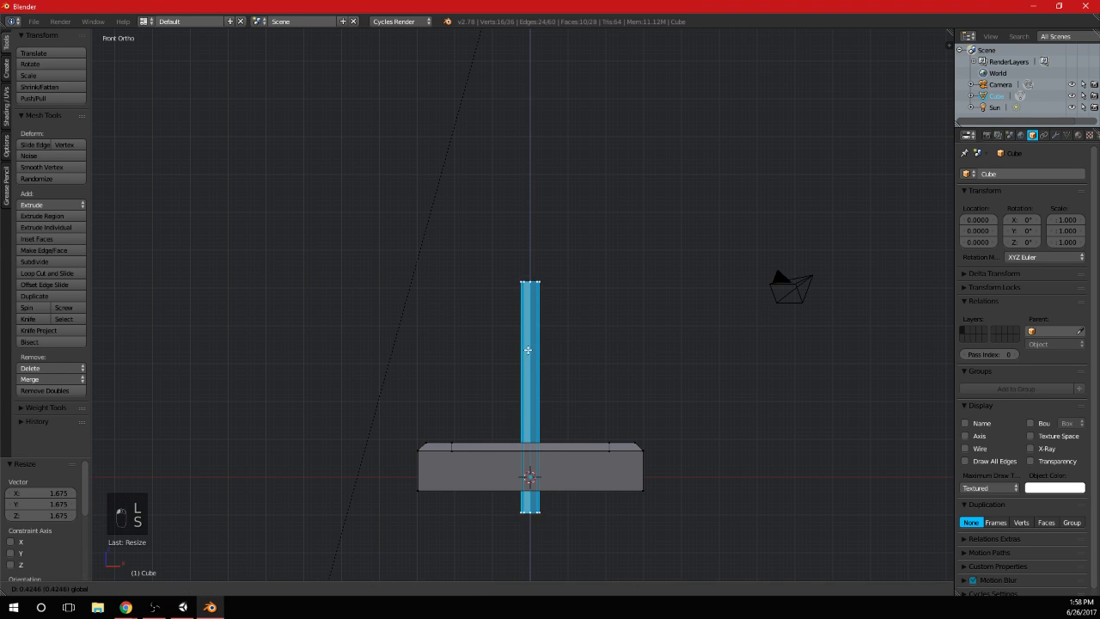
pyautogui.click(531, 320)
pyautogui.moveTo(531, 320); pyautogui.dragTo(639, 382, button='middle')
pyautogui.press('s')
pyautogui.click(669, 388)
pyautogui.press('KP_1')
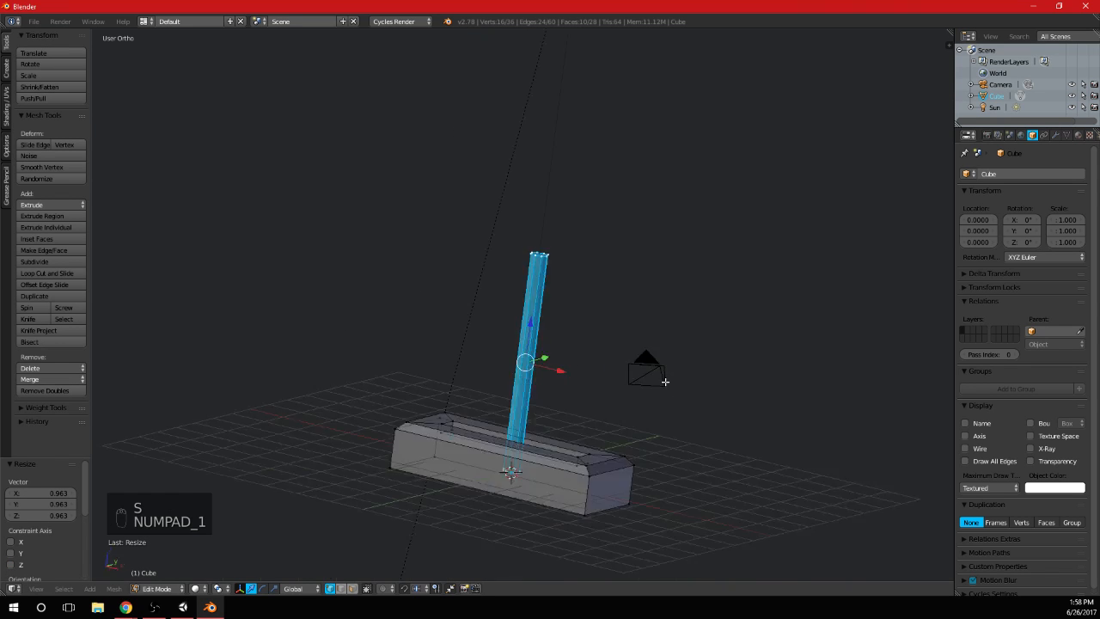
# Add a single loop cut around the shaft and move it about 2.57 up along Z to just below the top
pyautogui.scroll(3, 665, 381)
pyautogui.scroll(2, 662, 361)
pyautogui.press('a')
pyautogui.press('a')
pyautogui.scroll(2, 573, 336)
pyautogui.hotkey('ctrl', 'r')
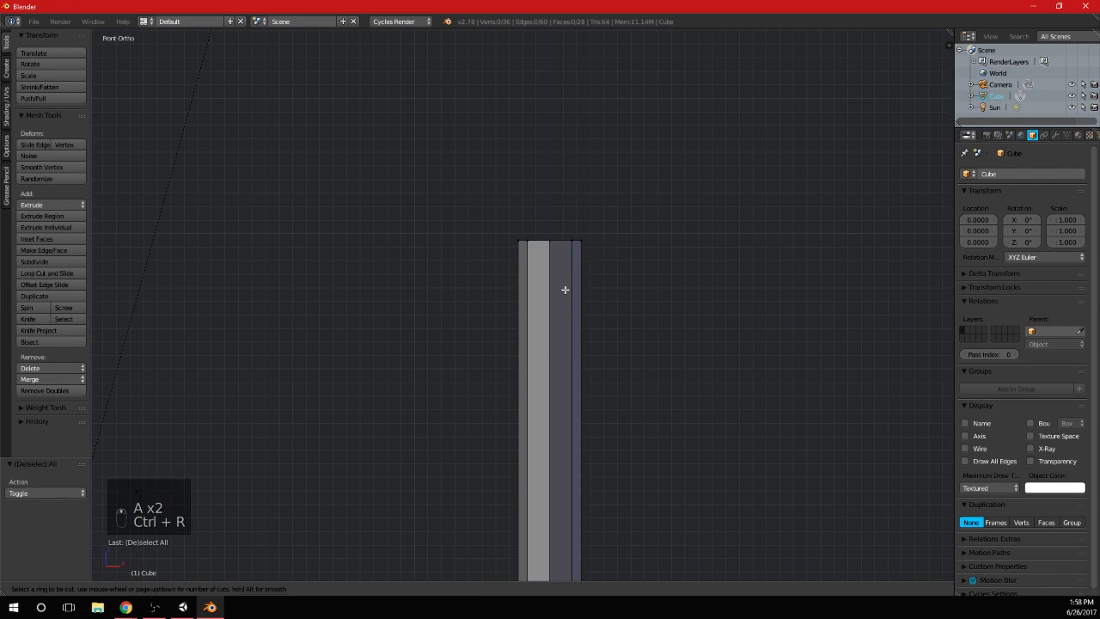
pyautogui.click(565, 289)
pyautogui.click(565, 289)
pyautogui.scroll(-3, 591, 434)
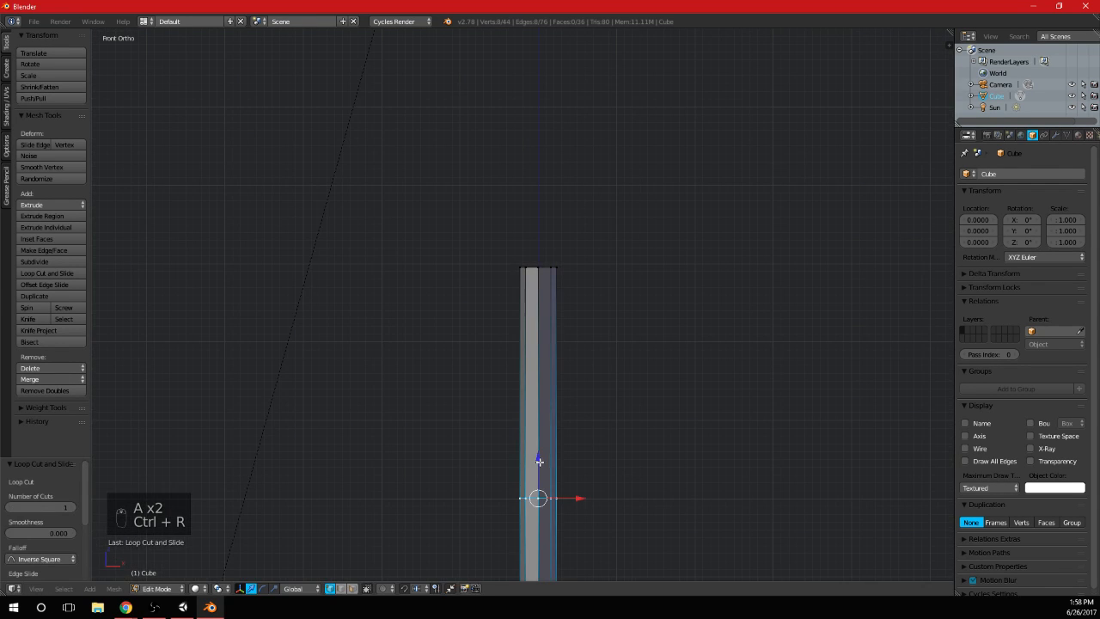
pyautogui.moveTo(538, 464); pyautogui.dragTo(558, 263)
# Add a second loop cut around the shaft and slide it up close beneath the first one
pyautogui.scroll(-2, 584, 373)
pyautogui.hotkey('ctrl', 'r')
pyautogui.click(523, 283)
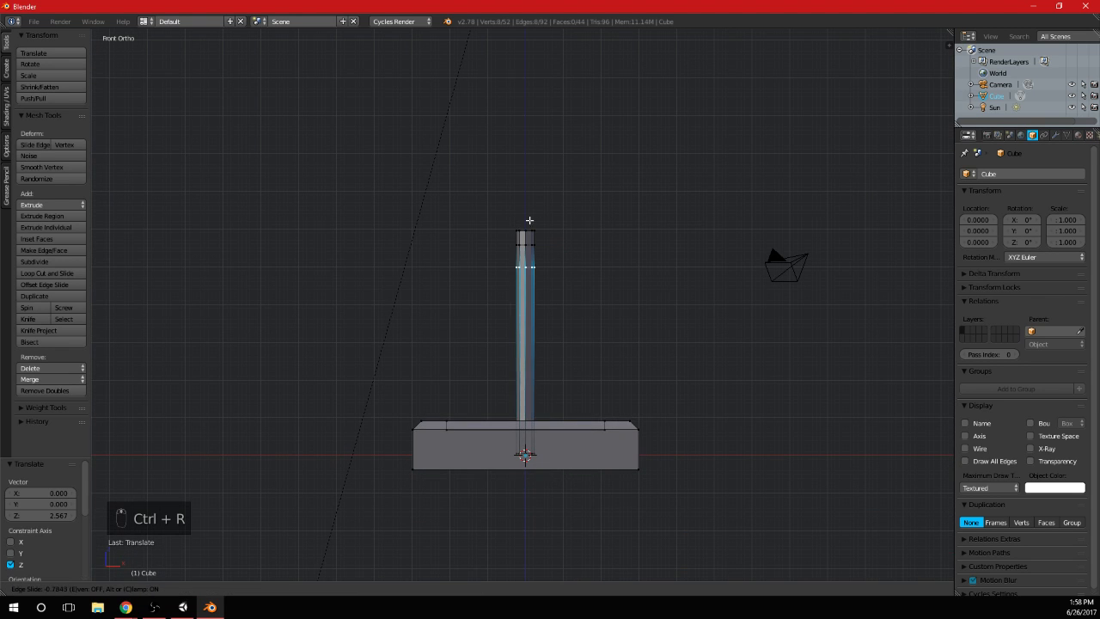
pyautogui.click(537, 206)
pyautogui.scroll(6, 541, 205)
pyautogui.keyDown('shift'); pyautogui.moveTo(545, 204); pyautogui.dragTo(527, 472, button='middle'); pyautogui.keyUp('shift')
# Select the band between the two loops and inset its faces with thickness 0 and depth 0.1009 to form a collar
pyautogui.press('a')
pyautogui.press('b')
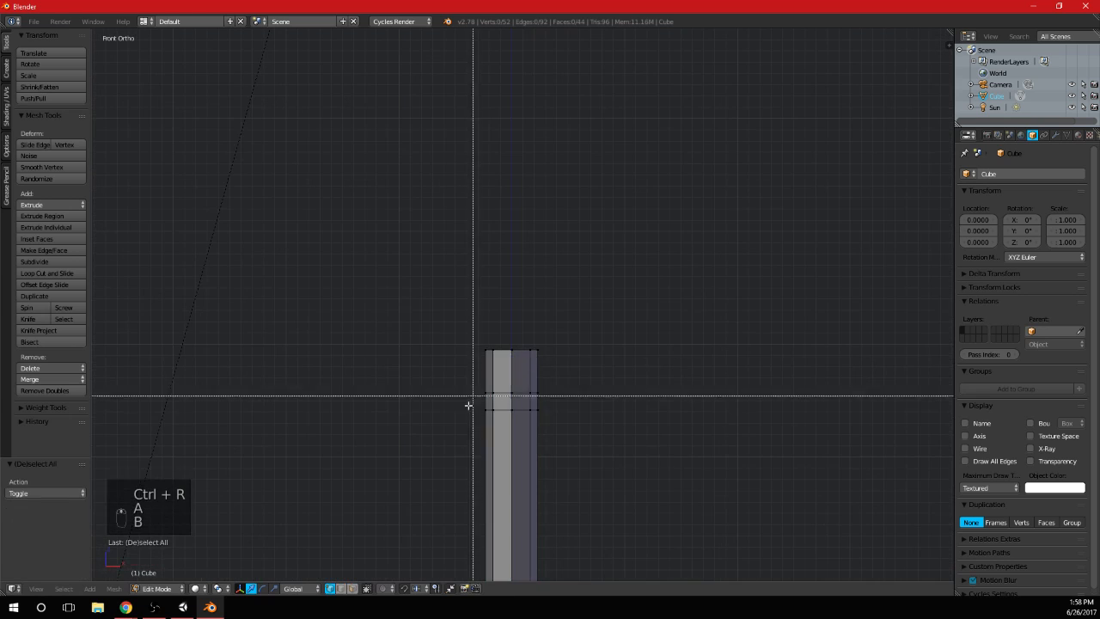
pyautogui.moveTo(465, 419); pyautogui.dragTo(588, 376)
pyautogui.press('i')
pyautogui.click(601, 373)
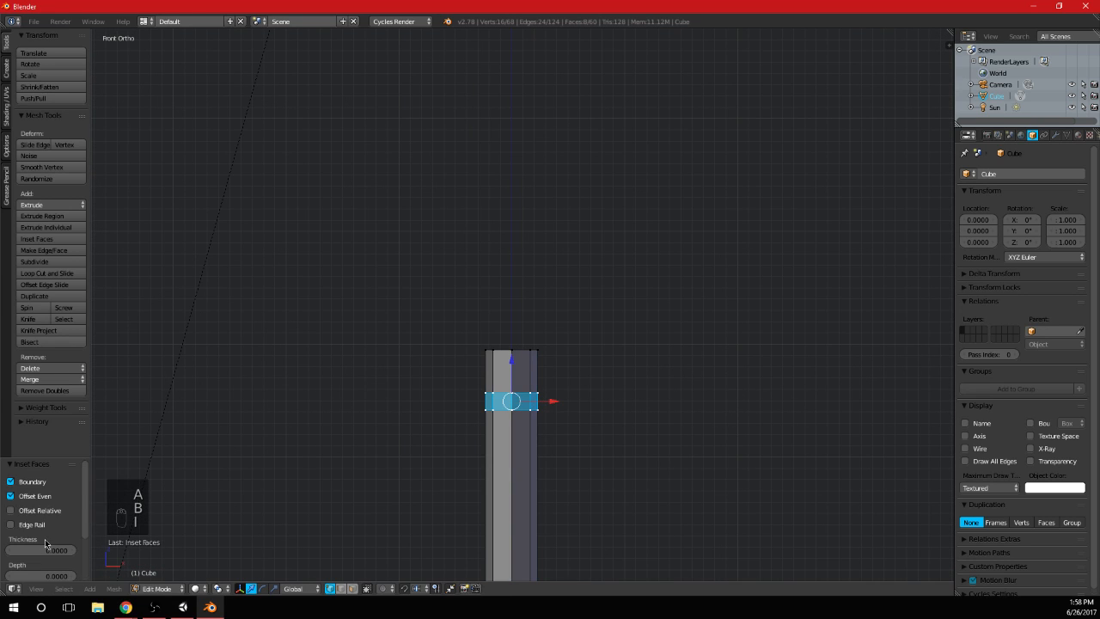
pyautogui.scroll(-3, 47, 543)
pyautogui.moveTo(40, 513); pyautogui.dragTo(60, 513)
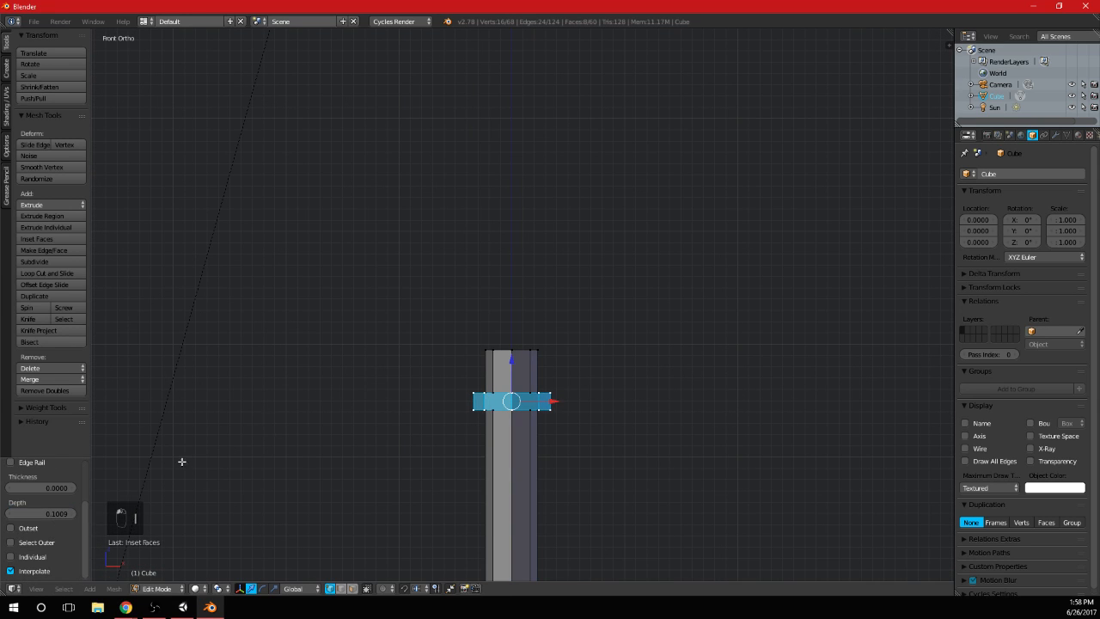
pyautogui.press('Tab')
pyautogui.moveTo(639, 432)
pyautogui.mouseDown(button='middle')
pyautogui.moveTo(508, 435)
pyautogui.moveTo(654, 421)
pyautogui.mouseUp(button='middle')
pyautogui.scroll(-3, 508, 435)
# Select the collar's upper ring of vertices in the front view and raise it along Z to make the collar taller
pyautogui.press('KP_1')
pyautogui.scroll(3, 617, 382)
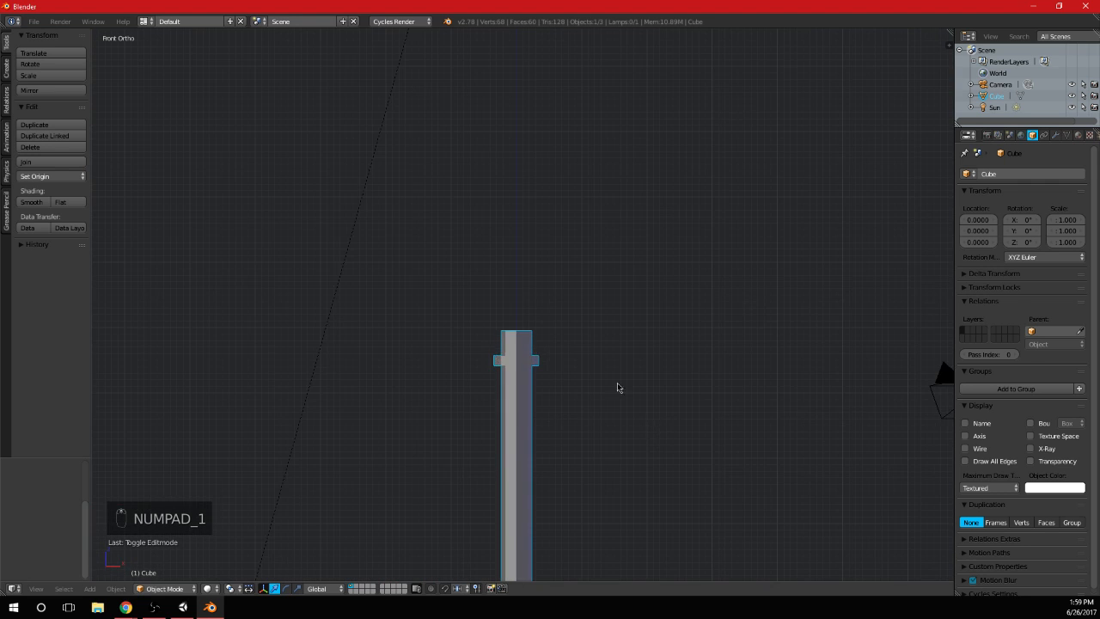
pyautogui.scroll(4, 617, 388)
pyautogui.press('Tab')
pyautogui.keyDown('shift'); pyautogui.moveTo(614, 378); pyautogui.dragTo(613, 225, button='middle'); pyautogui.keyUp('shift')
pyautogui.press('a')
pyautogui.press('a')
pyautogui.press('b')
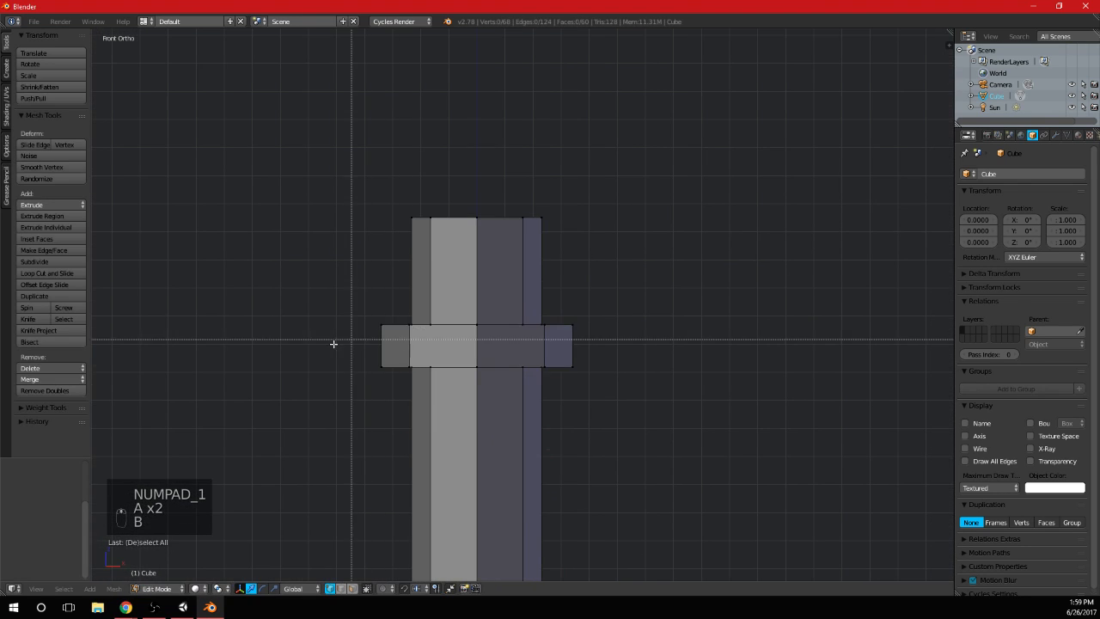
pyautogui.moveTo(322, 348); pyautogui.dragTo(768, 296)
pyautogui.moveTo(476, 275); pyautogui.dragTo(478, 219)
# Add two evenly spaced loop cuts around the collar, dividing it into three bands
pyautogui.hotkey('ctrl', 'r')
pyautogui.scroll(1, 410, 318)
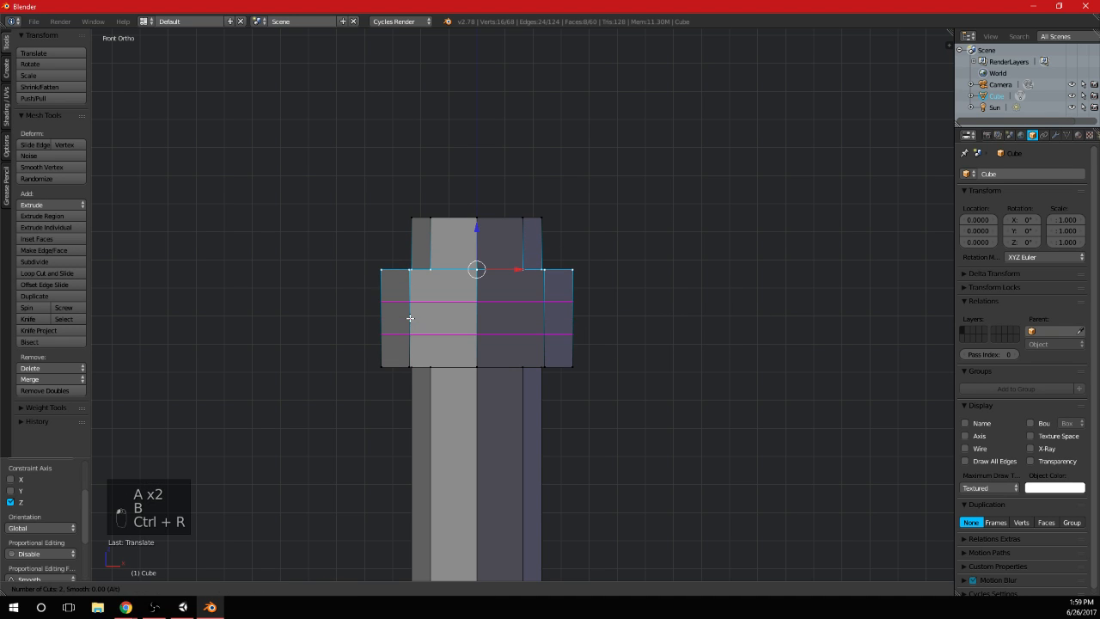
pyautogui.click(410, 318)
pyautogui.rightClick(410, 318)
# Inset the collar's middle band with thickness 0 and depth 0.0112, and inspect the lever in Object Mode
pyautogui.press('i')
pyautogui.click(761, 355)
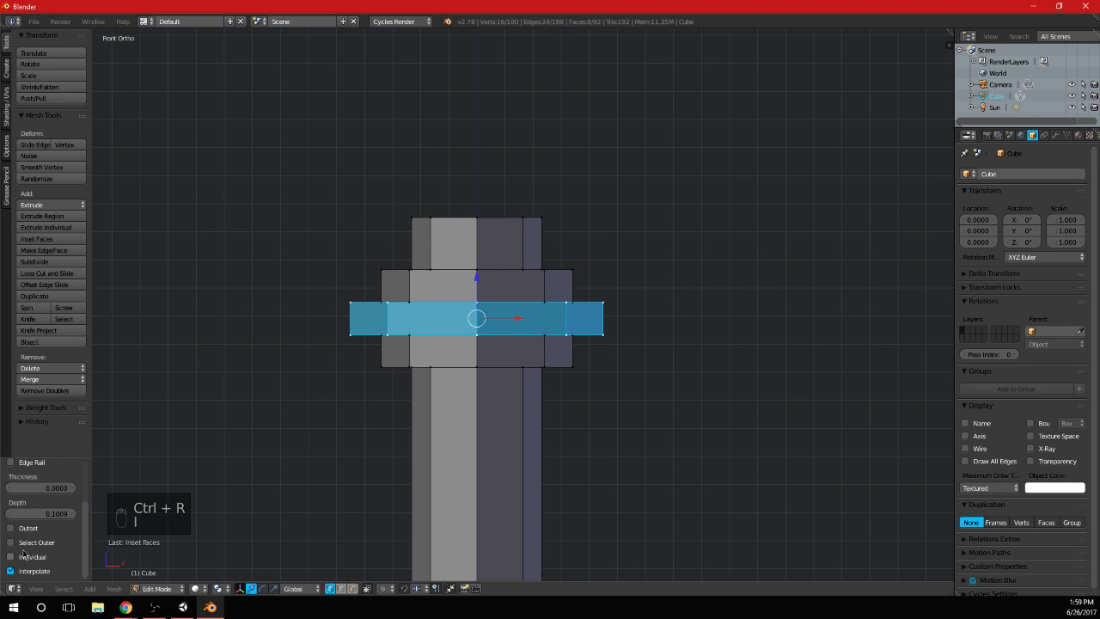
pyautogui.moveTo(61, 519); pyautogui.dragTo(39, 518)
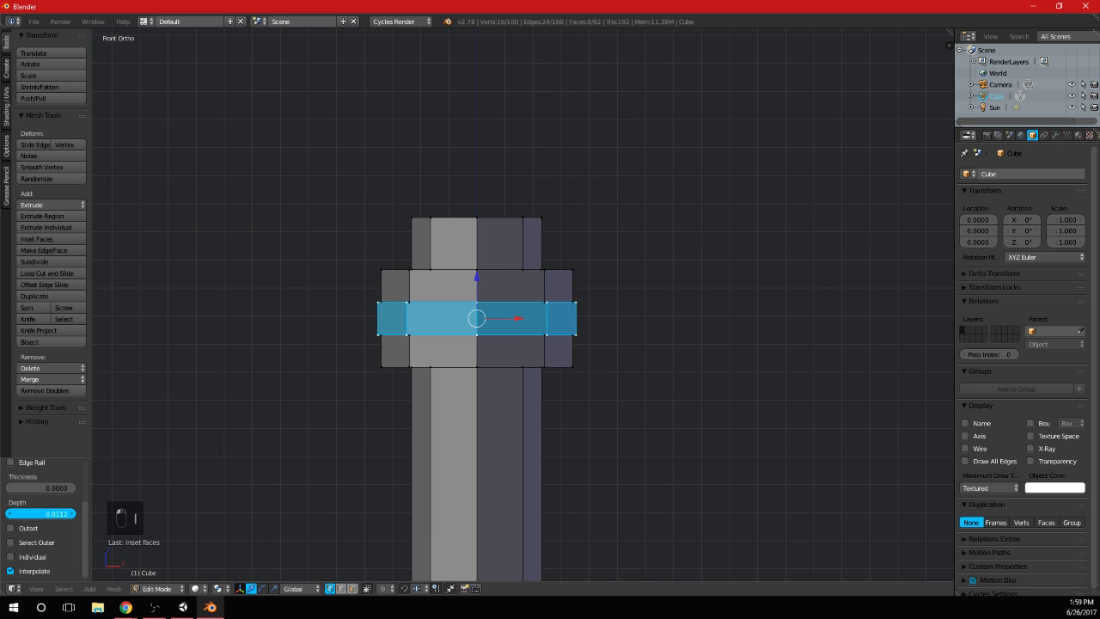
pyautogui.press('Tab')
pyautogui.moveTo(781, 358); pyautogui.dragTo(588, 349, button='middle')
pyautogui.press('KP_0')
pyautogui.press('KP_1')
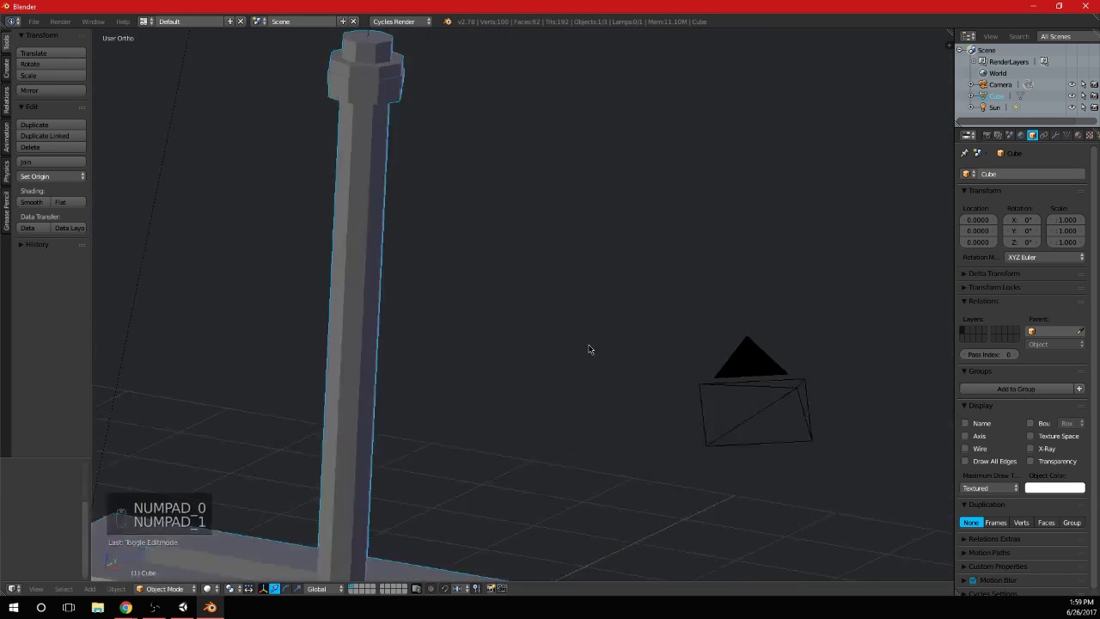
# Select the entire linked base mesh in Edit Mode and hide it, leaving only the shaft
pyautogui.press('Tab')
pyautogui.press('a')
pyautogui.press('a')
pyautogui.scroll(1, 550, 249)
pyautogui.press('b')
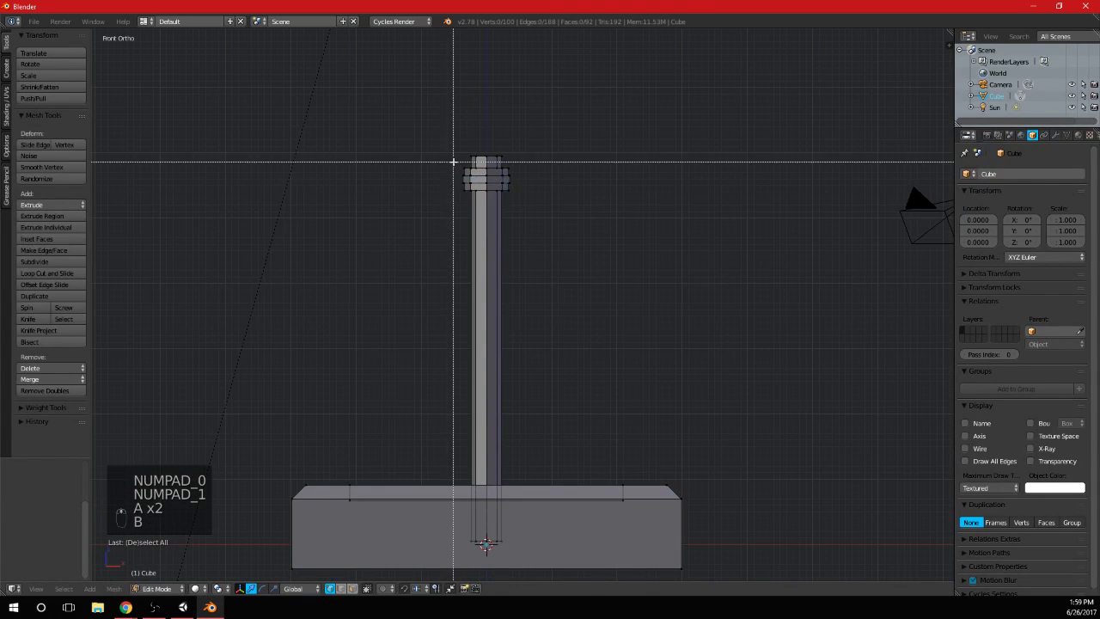
pyautogui.moveTo(452, 162); pyautogui.dragTo(593, 111)
pyautogui.scroll(-3, 558, 329)
pyautogui.keyDown('shift'); pyautogui.moveTo(557, 329); pyautogui.dragTo(545, 268, button='middle'); pyautogui.keyUp('shift')
pyautogui.press('a')
pyautogui.press('l')
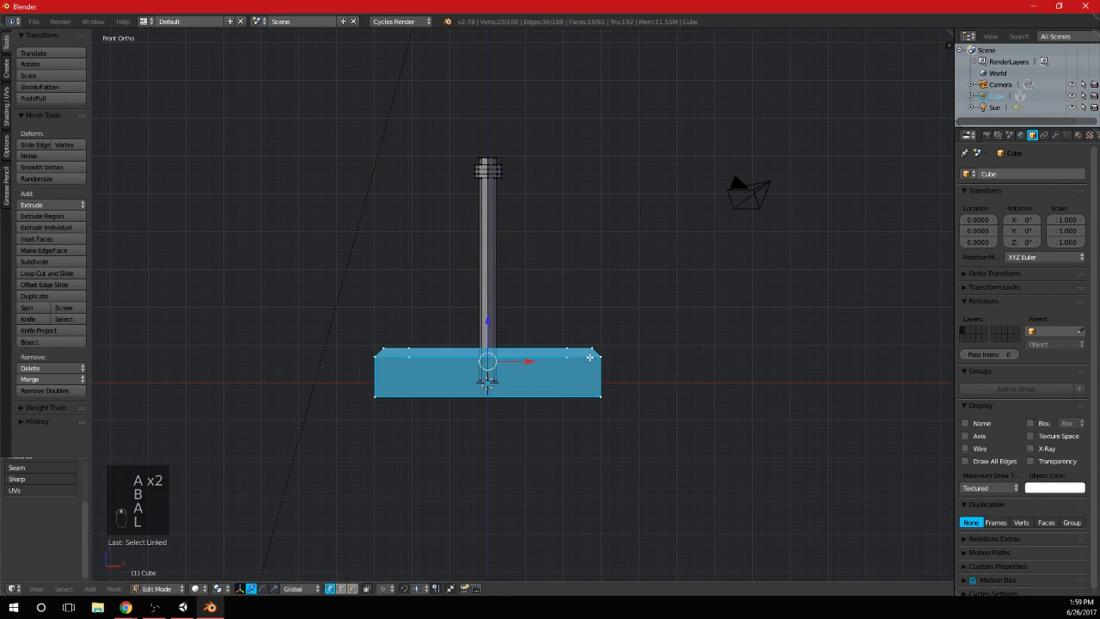
pyautogui.press('h')
# Select the shaft's top vertices and scale them by about 1.16 using smooth proportional editing with a size of about 6.73
pyautogui.press('b')
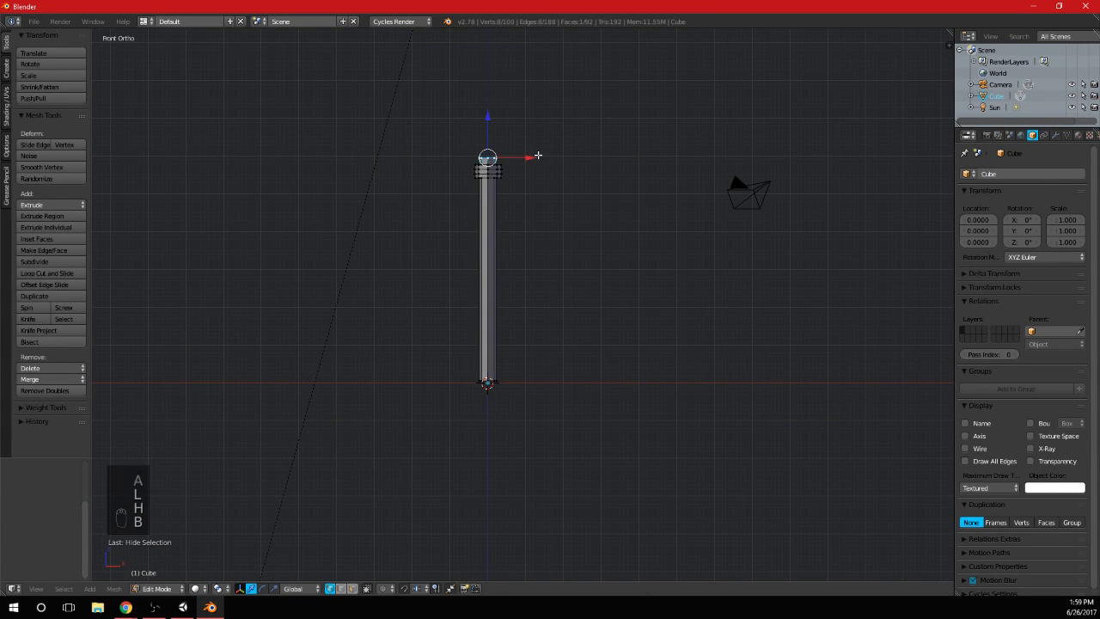
pyautogui.press('s')
pyautogui.hotkey('ctrl', 'z')
pyautogui.press('o')
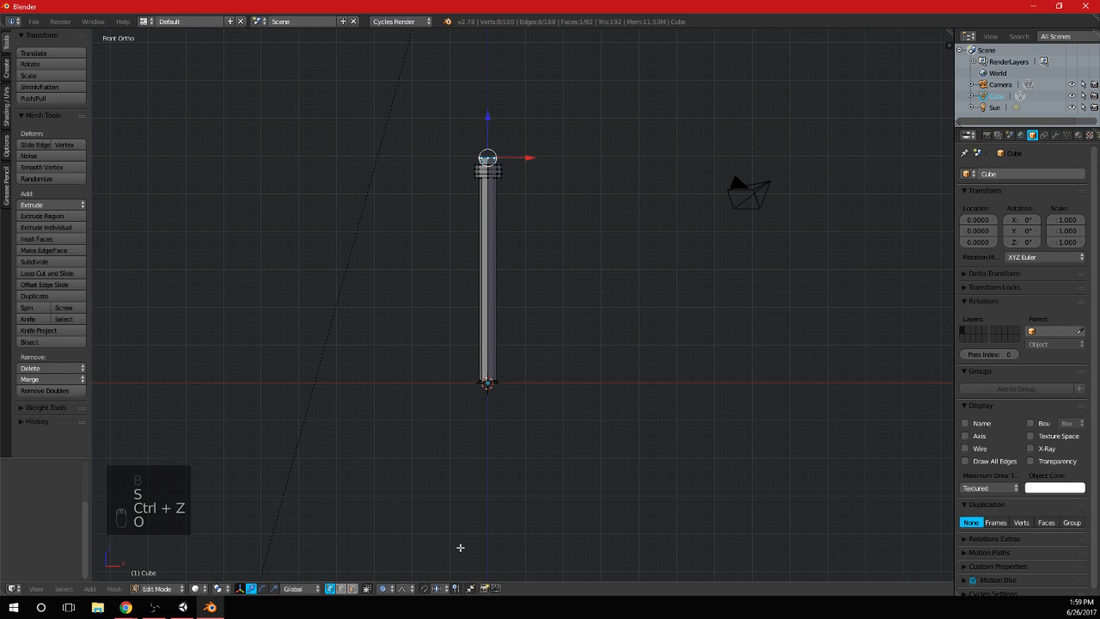
pyautogui.press('s')
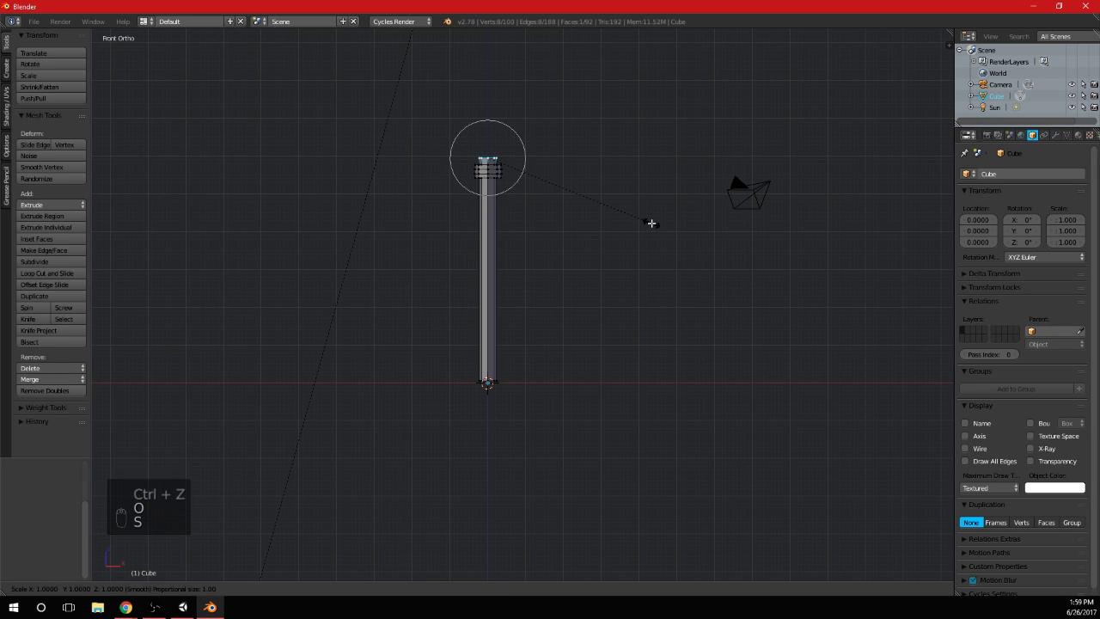
pyautogui.scroll(-12, 671, 233)
pyautogui.scroll(-6, 670, 236)
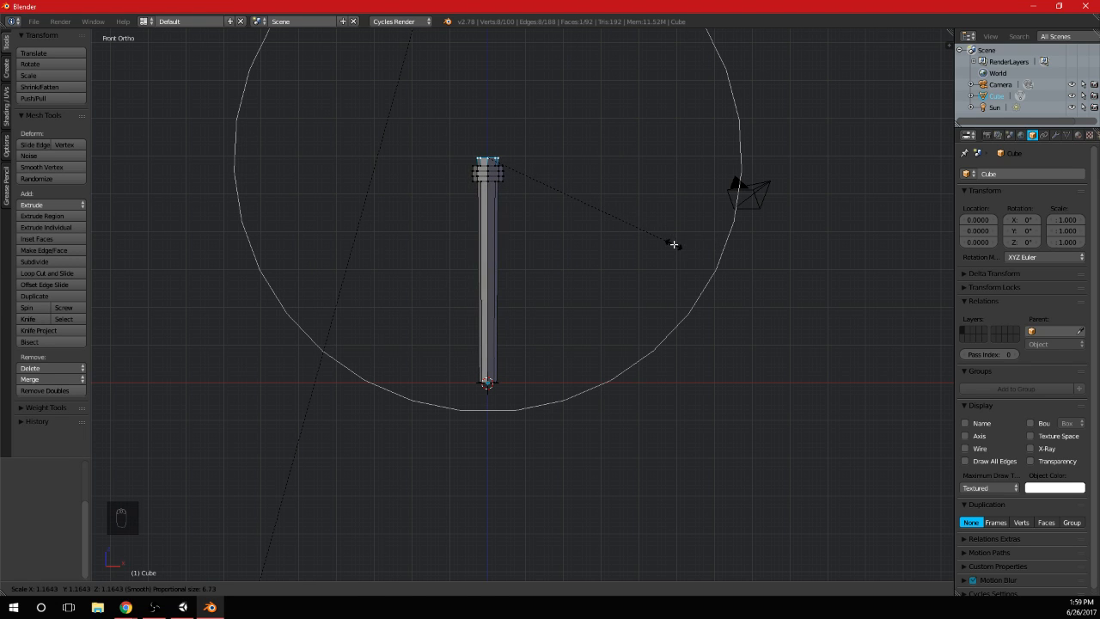
pyautogui.click(674, 244)
pyautogui.keyDown('shift'); pyautogui.moveTo(605, 225); pyautogui.dragTo(584, 294, button='middle'); pyautogui.keyUp('shift')
# Undo a trial extrusion of the shaft's top face and scale that face inward to about 0.8 without proportional editing
pyautogui.scroll(8, 585, 294)
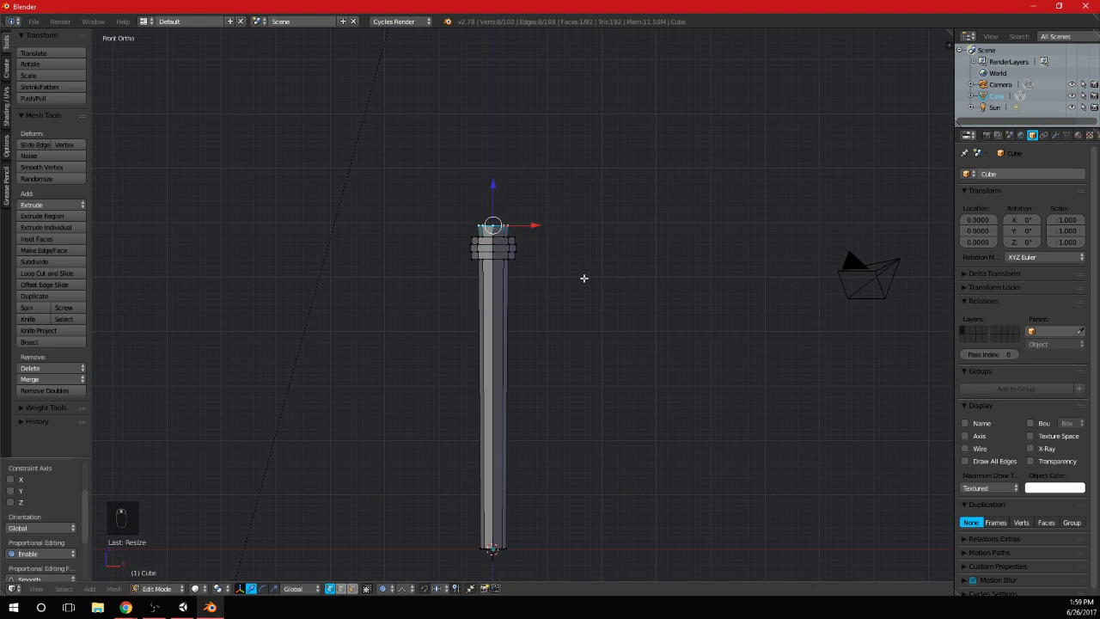
pyautogui.press('e')
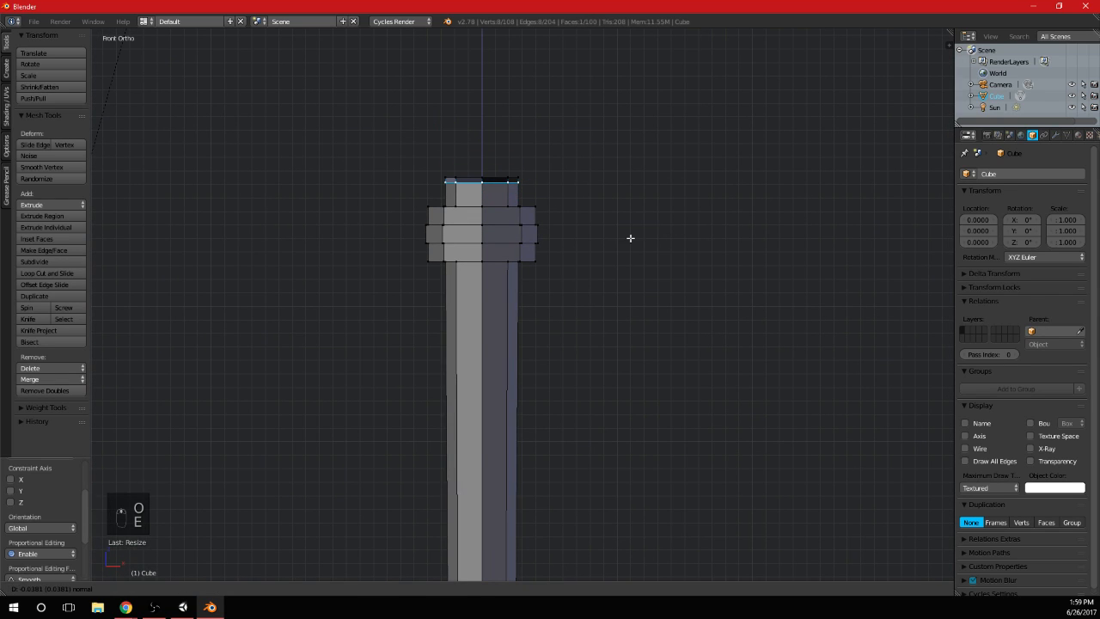
pyautogui.hotkey('ctrl', 'z')
pyautogui.press('s')
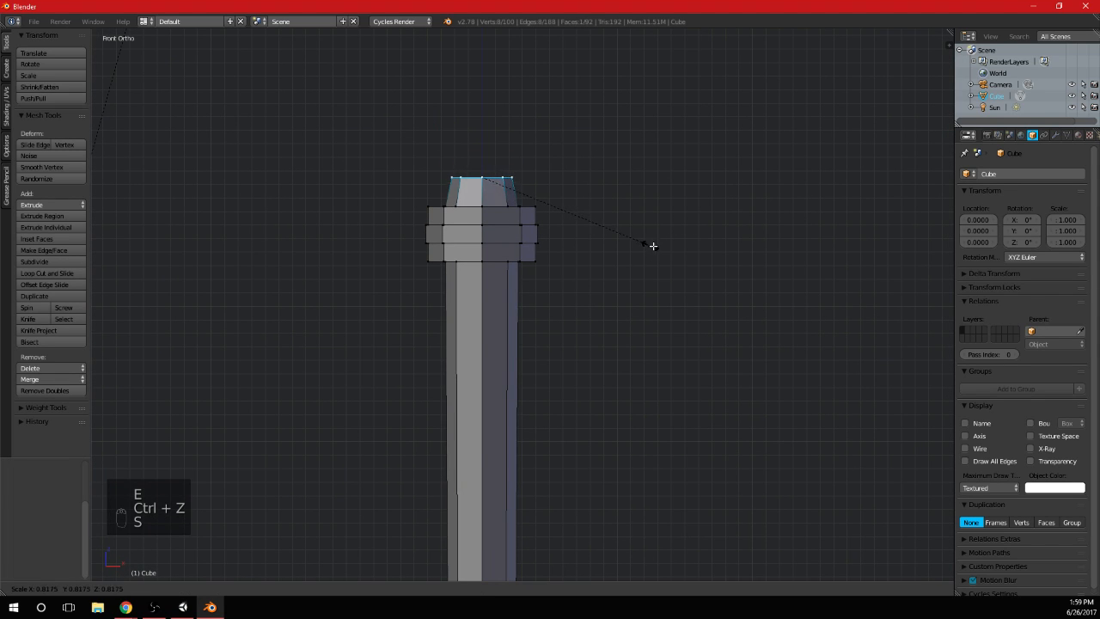
pyautogui.click(648, 250)
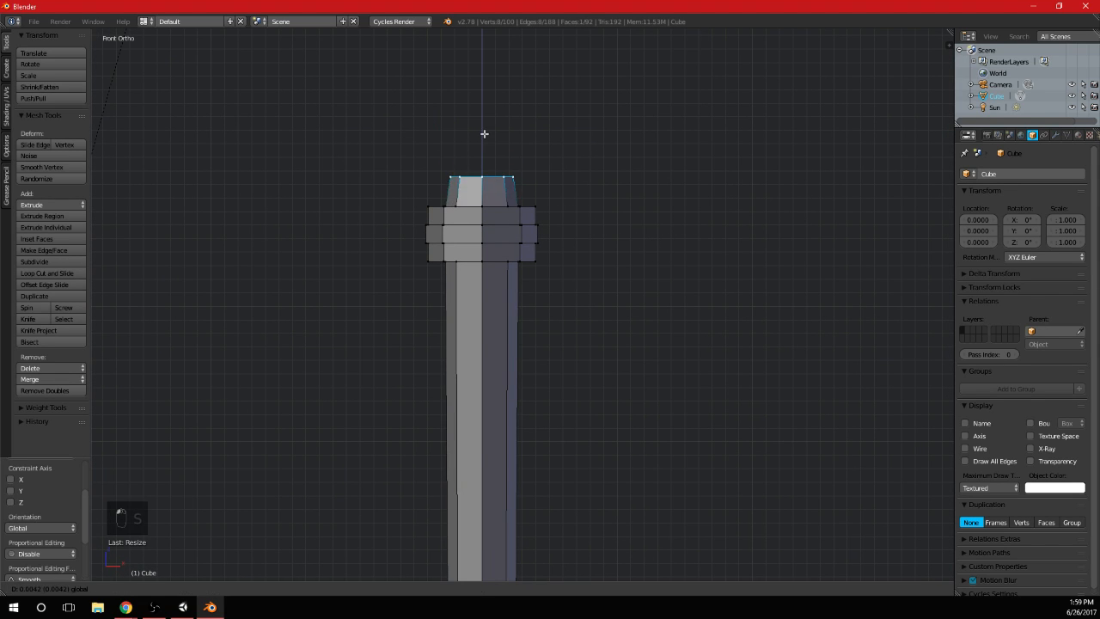
# Select all three bands of the collar and scale them to about 0.87 in X and Y, keeping their height
pyautogui.scroll(2, 481, 154)
pyautogui.press('a')
pyautogui.press('b')
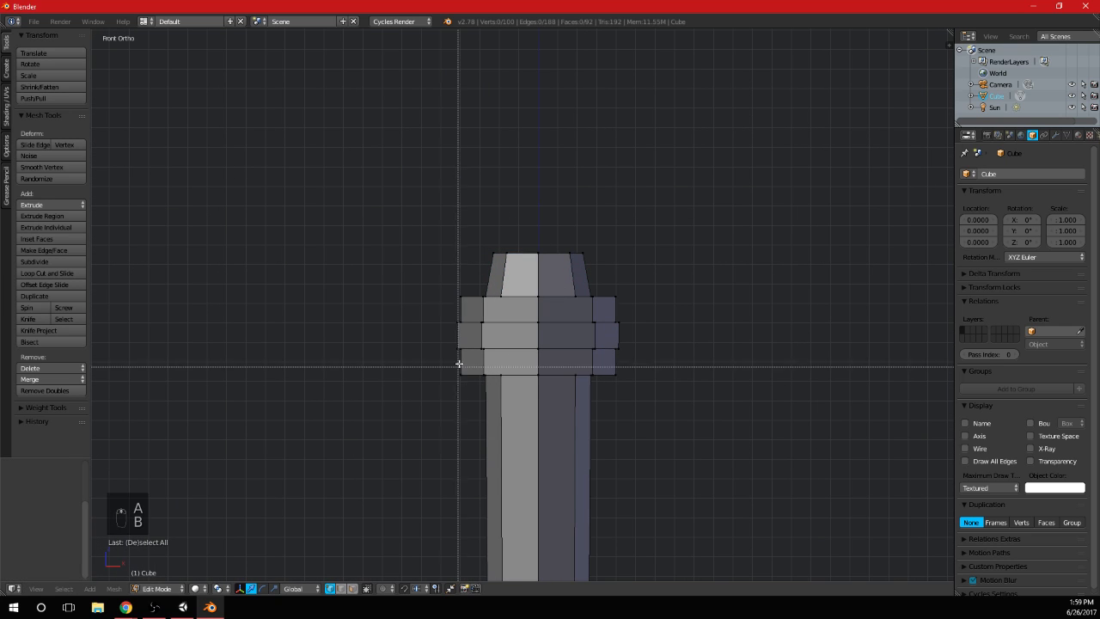
pyautogui.keyDown('alt'); pyautogui.keyDown('shift'); pyautogui.rightClick(506, 351); pyautogui.keyUp('shift'); pyautogui.keyUp('alt')
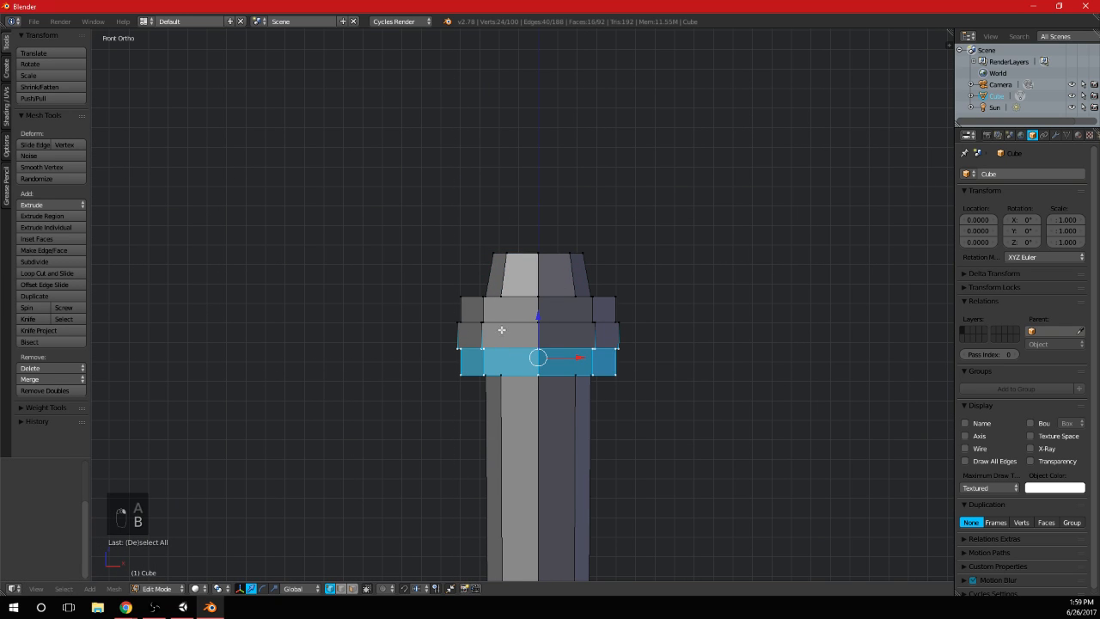
pyautogui.keyDown('alt'); pyautogui.keyDown('shift'); pyautogui.rightClick(501, 321); pyautogui.keyUp('shift'); pyautogui.keyUp('alt')
pyautogui.keyDown('alt'); pyautogui.keyDown('shift'); pyautogui.rightClick(517, 296); pyautogui.keyUp('shift'); pyautogui.keyUp('alt')
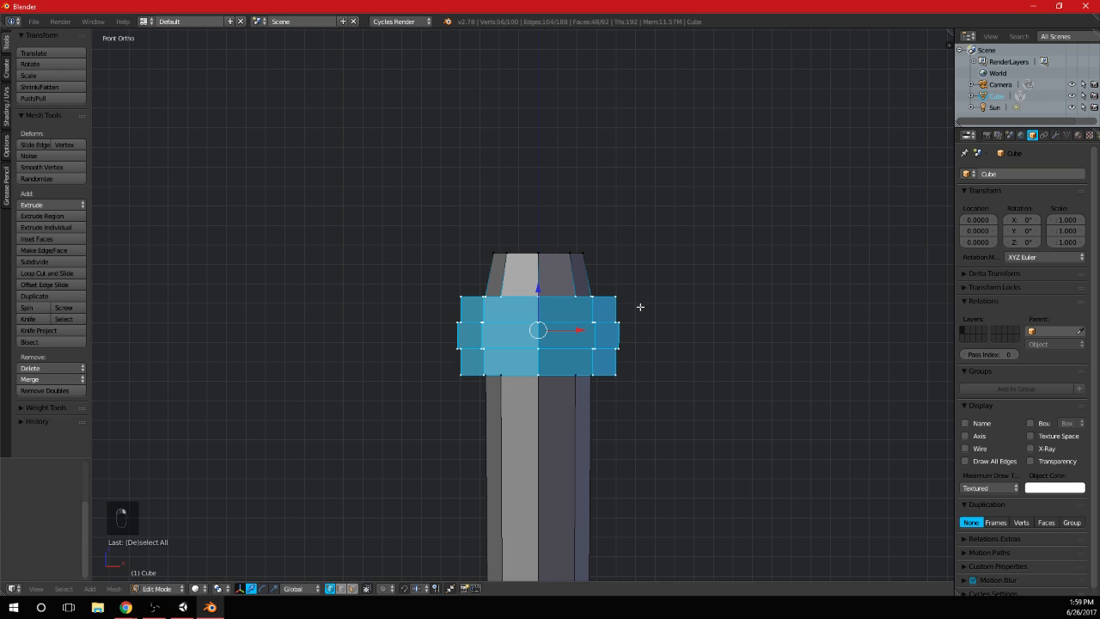
pyautogui.moveTo(536, 309)
pyautogui.mouseDown(button='middle')
pyautogui.moveTo(543, 354)
pyautogui.moveTo(556, 349)
pyautogui.moveTo(544, 323)
pyautogui.mouseUp(button='middle')
pyautogui.keyDown('alt'); pyautogui.keyDown('shift'); pyautogui.rightClick(512, 297); pyautogui.keyUp('shift'); pyautogui.keyUp('alt')
pyautogui.moveTo(532, 371); pyautogui.dragTo(536, 356, button='middle')
pyautogui.press('s')
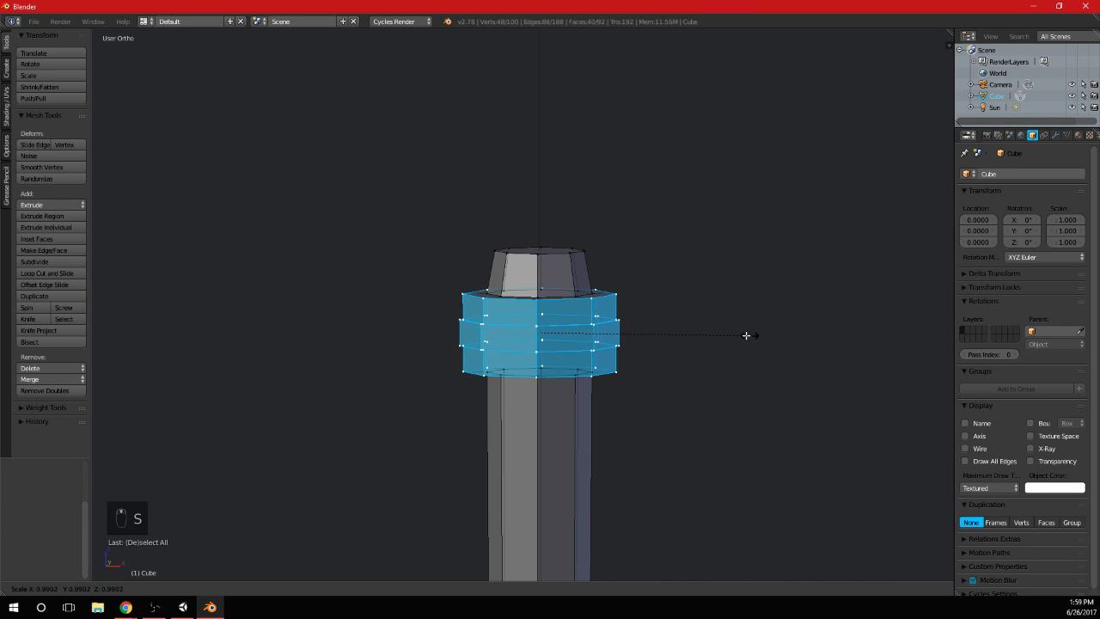
pyautogui.hotkey('shift', 'x')
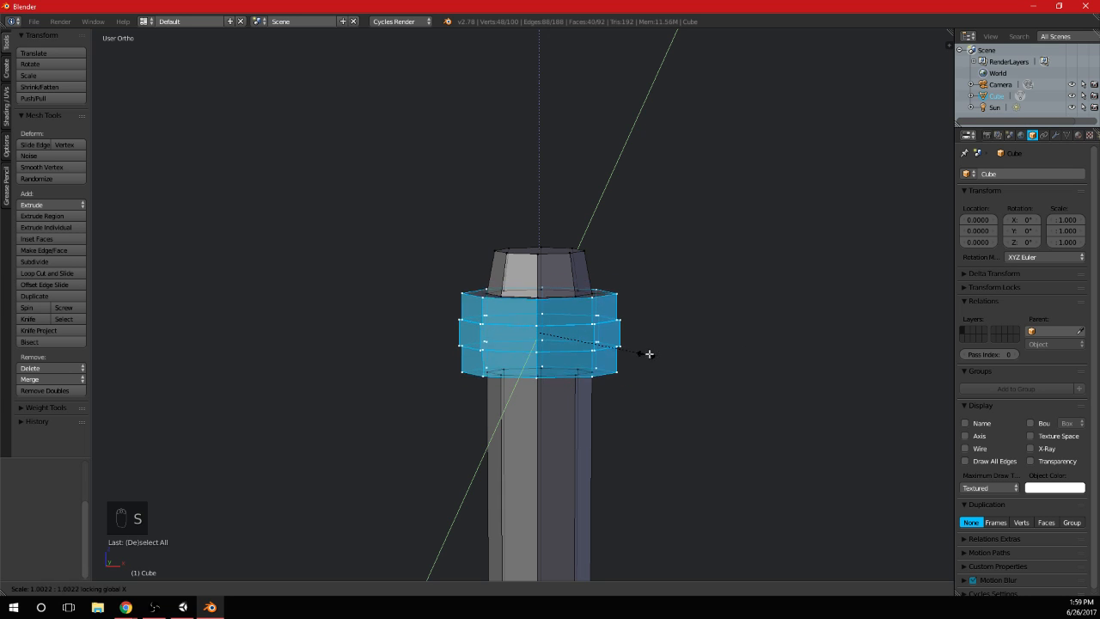
pyautogui.hotkey('shift', 'z')
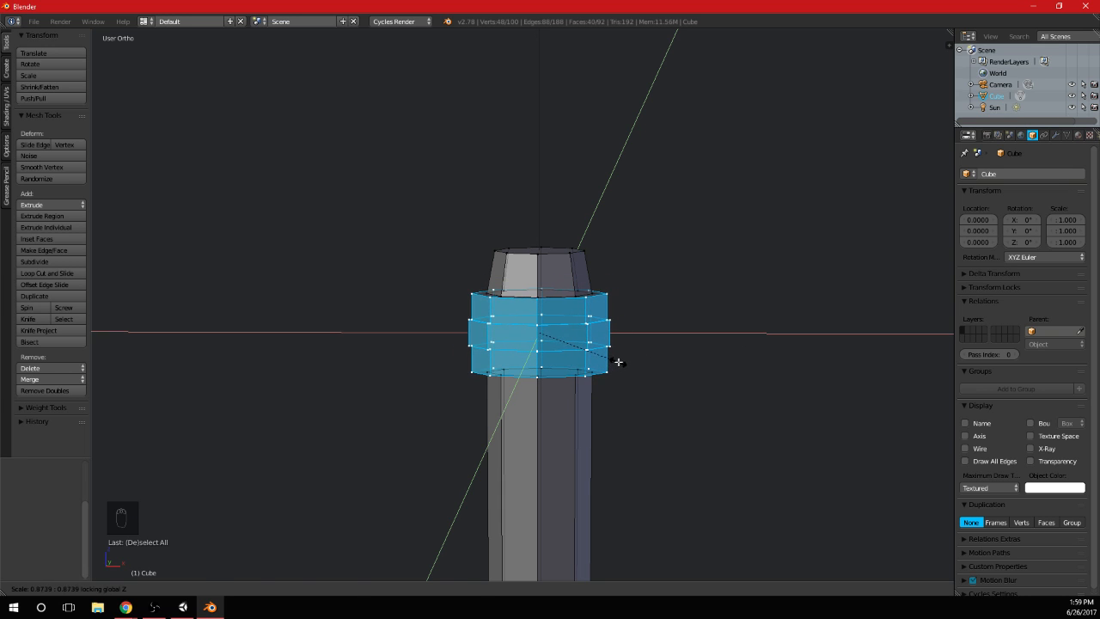
pyautogui.click(618, 362)
# Inspect the whole lever in Object Mode, and go back to editing the shaft in front view
pyautogui.press('Tab')
pyautogui.scroll(-10, 630, 378)
pyautogui.keyDown('shift'); pyautogui.moveTo(625, 392); pyautogui.dragTo(648, 326, button='middle'); pyautogui.keyUp('shift')
pyautogui.moveTo(649, 326); pyautogui.dragTo(632, 353, button='middle')
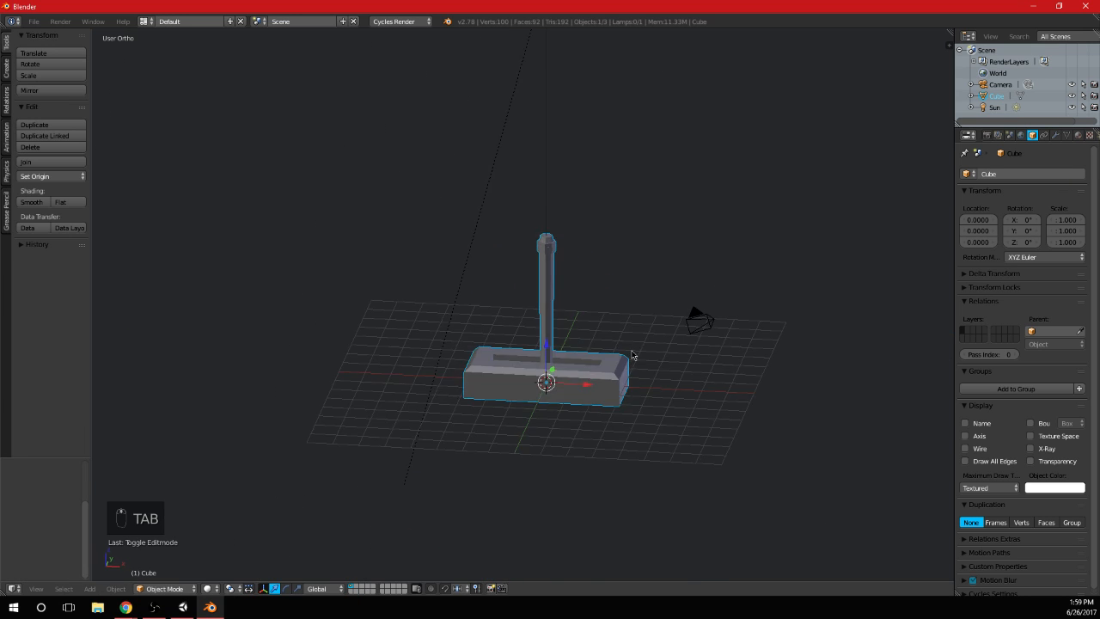
pyautogui.press('KP_1')
pyautogui.scroll(6, 654, 270)
pyautogui.press('Tab')
pyautogui.scroll(4, 566, 233)
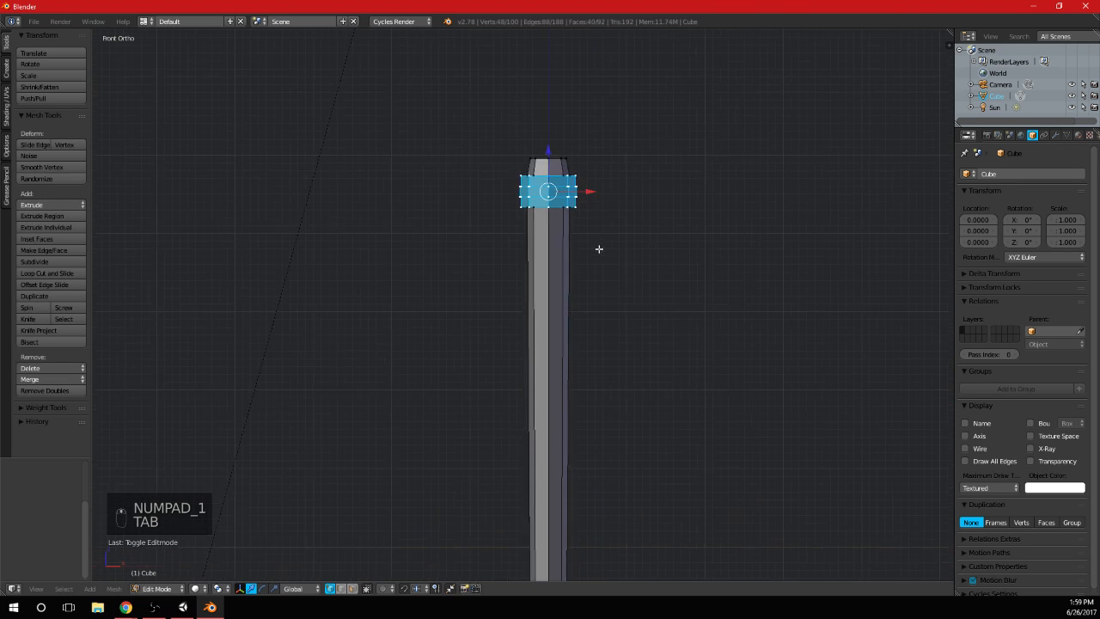
# Select all vertices of the shaft's collar and tapered tip and delete them
pyautogui.press('a')
pyautogui.press('a')
pyautogui.press('b')
pyautogui.moveTo(428, 237); pyautogui.dragTo(797, 67)
pyautogui.press('c')
pyautogui.rightClick(676, 98)
pyautogui.press('z')
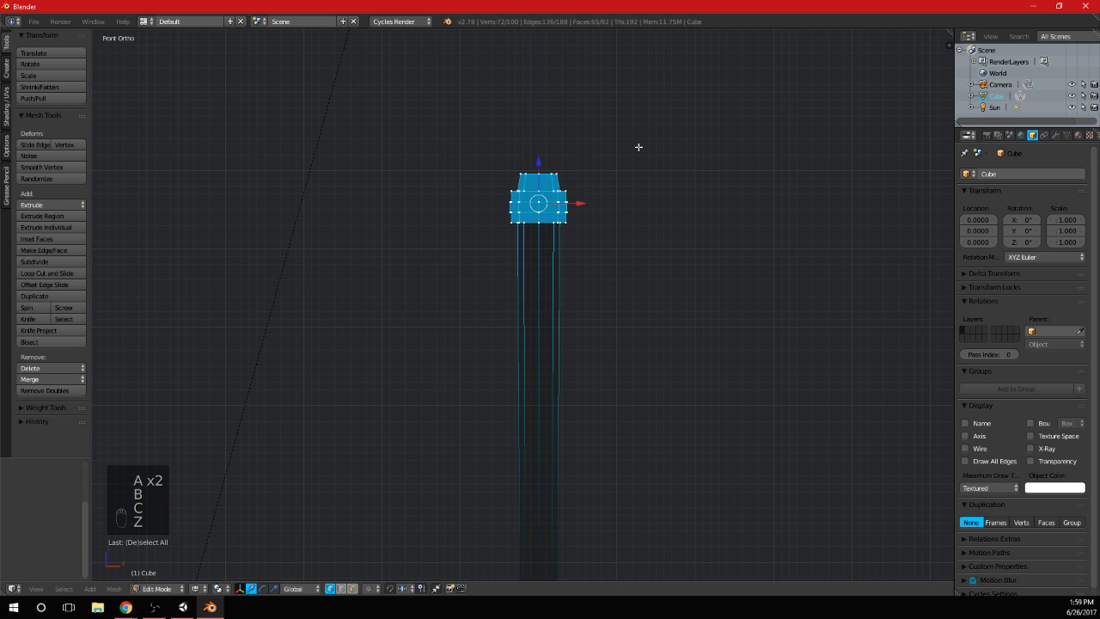
pyautogui.press('z')
pyautogui.press('x')
pyautogui.click(639, 150)
# Select the shaft's remaining bottom ring and extrude it straight up along Z by about 6.57
pyautogui.scroll(-4, 635, 180)
pyautogui.keyDown('shift'); pyautogui.moveTo(616, 332); pyautogui.dragTo(621, 138, button='middle'); pyautogui.keyUp('shift')
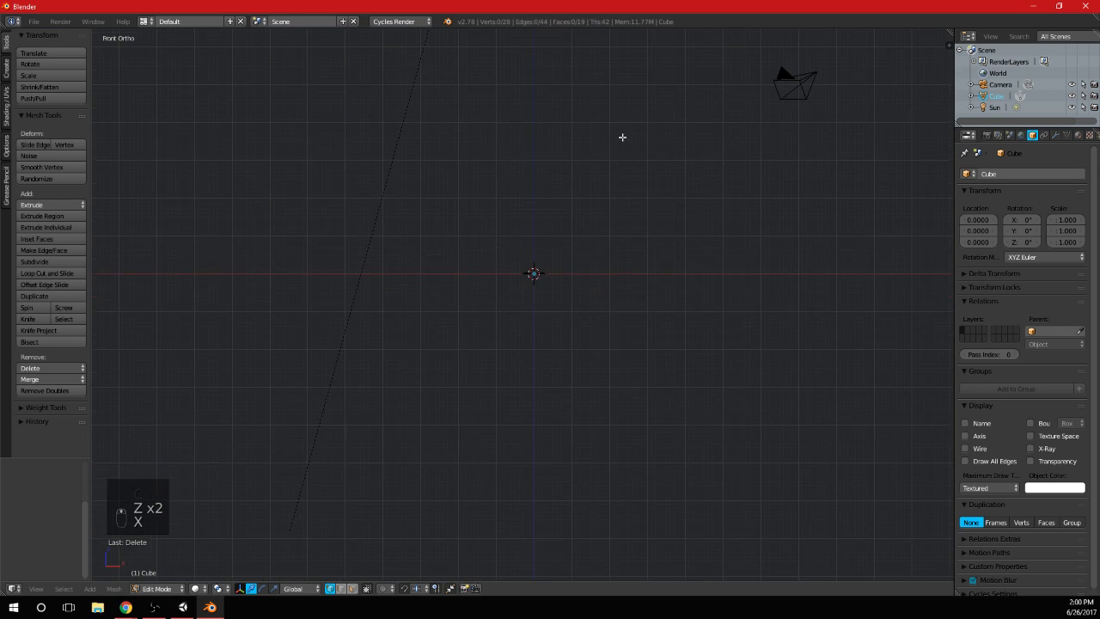
pyautogui.press('b')
pyautogui.moveTo(462, 292); pyautogui.dragTo(602, 215)
pyautogui.keyDown('shift'); pyautogui.moveTo(684, 166); pyautogui.dragTo(679, 330, button='middle'); pyautogui.keyUp('shift')
pyautogui.press('e')
pyautogui.click(705, 80)
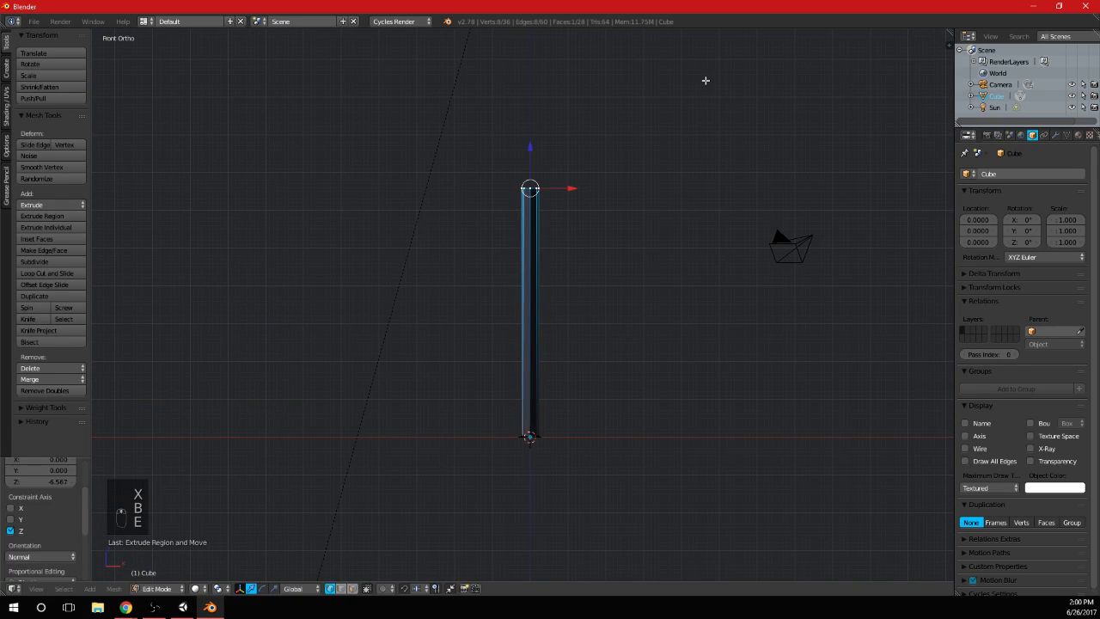
# Recalculate the normals of the visible shaft mesh to face outward and check the lever in Object Mode
pyautogui.press('a')
pyautogui.press('a')
pyautogui.press('a')
pyautogui.hotkey('ctrl', 'n')
pyautogui.press('Tab')
pyautogui.scroll(-2, 654, 258)
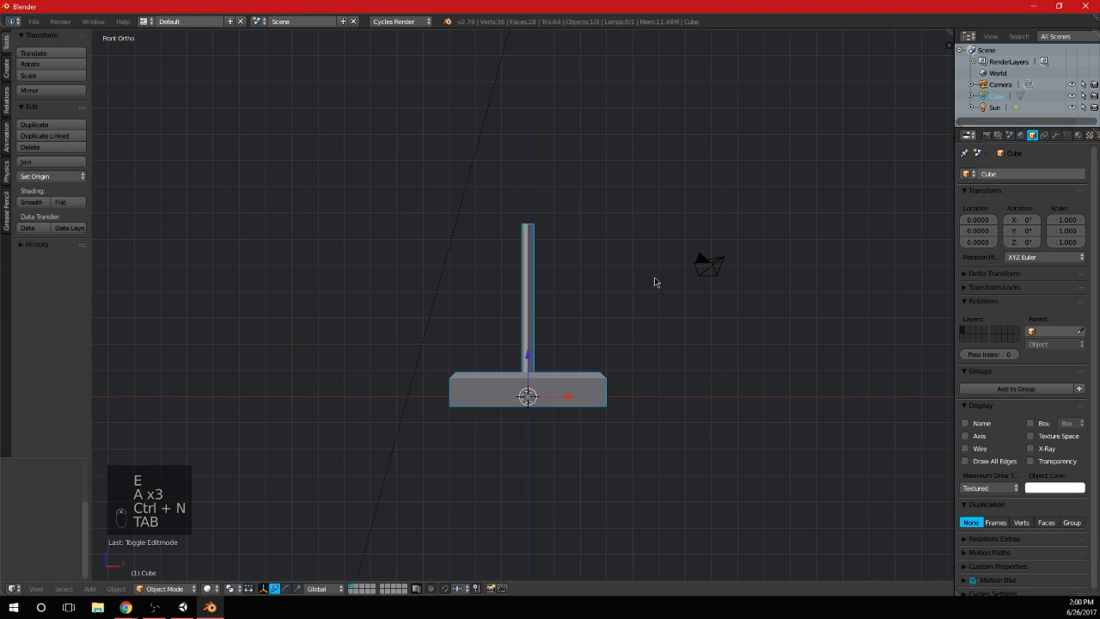
# Add two horizontal loop cuts around the shaft and scale them along Z into a narrow band at its middle
pyautogui.scroll(2, 627, 301)
pyautogui.press('Tab')
pyautogui.press('a')
pyautogui.press('a')
pyautogui.press('a')
pyautogui.hotkey('ctrl', 'r')
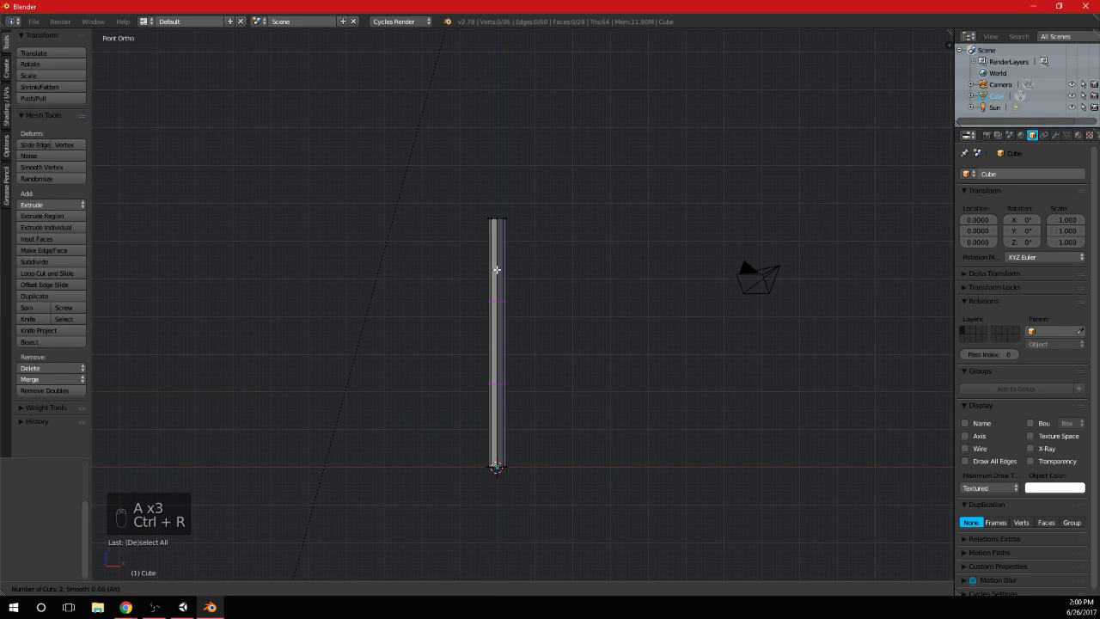
pyautogui.click(497, 270)
pyautogui.press('s')
pyautogui.press('z')
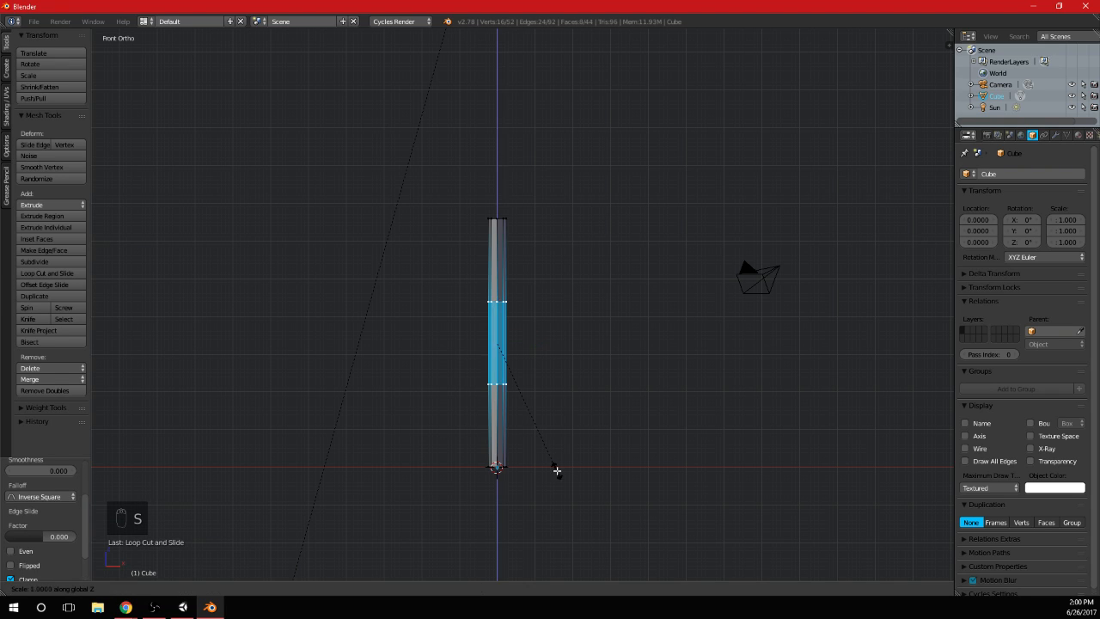
pyautogui.click(506, 361)
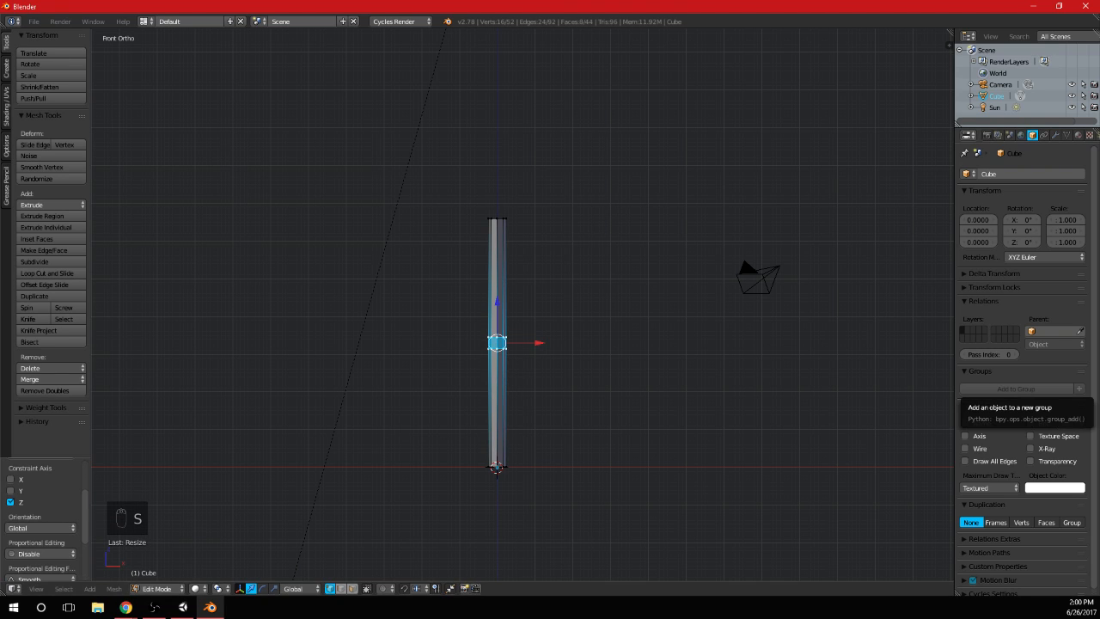
# Switch to Chrome, look over the ancient lever references, and search Google Images for "video game lever"
pyautogui.hotkey('alt', 'Tab')
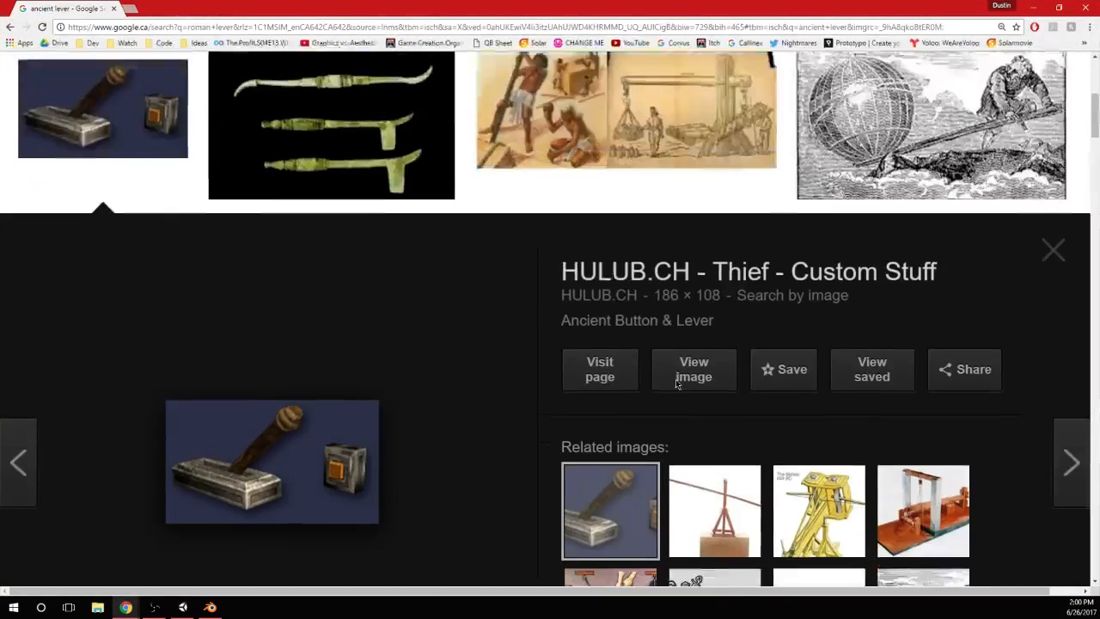
pyautogui.scroll(-1, 966, 318)
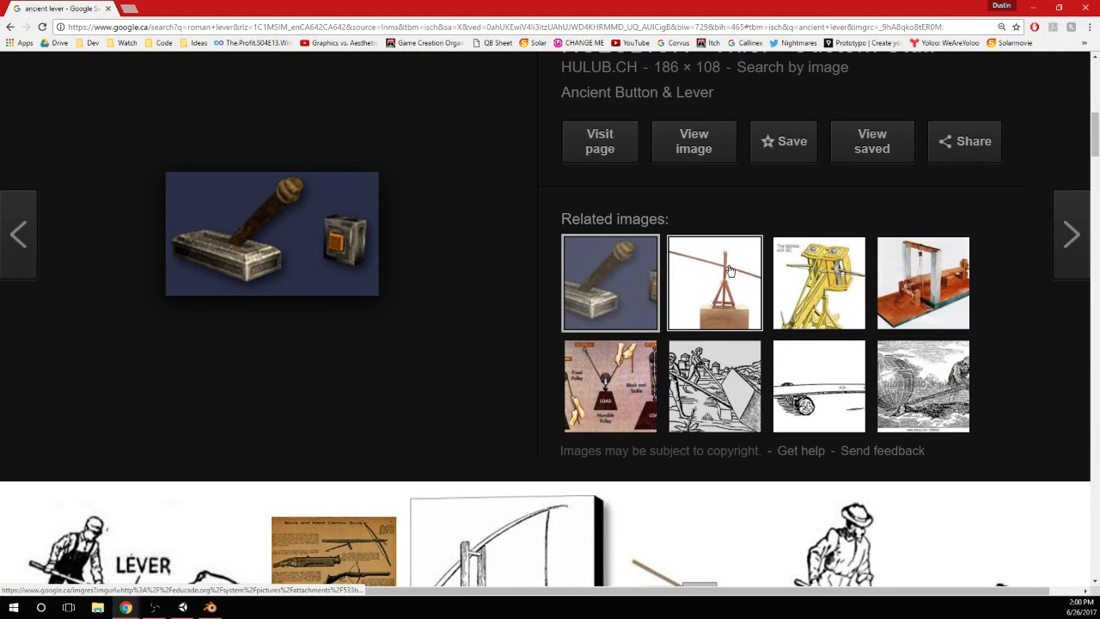
pyautogui.scroll(-4, 527, 238)
pyautogui.scroll(12, 513, 190)
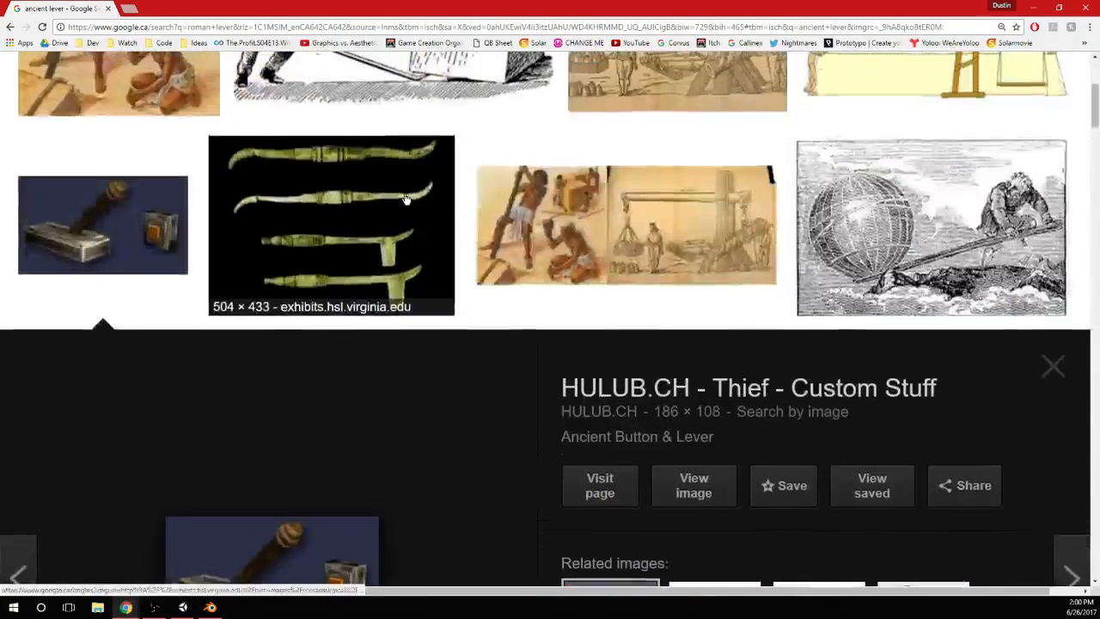
pyautogui.tripleClick(299, 99)
pyautogui.write('video game leve')
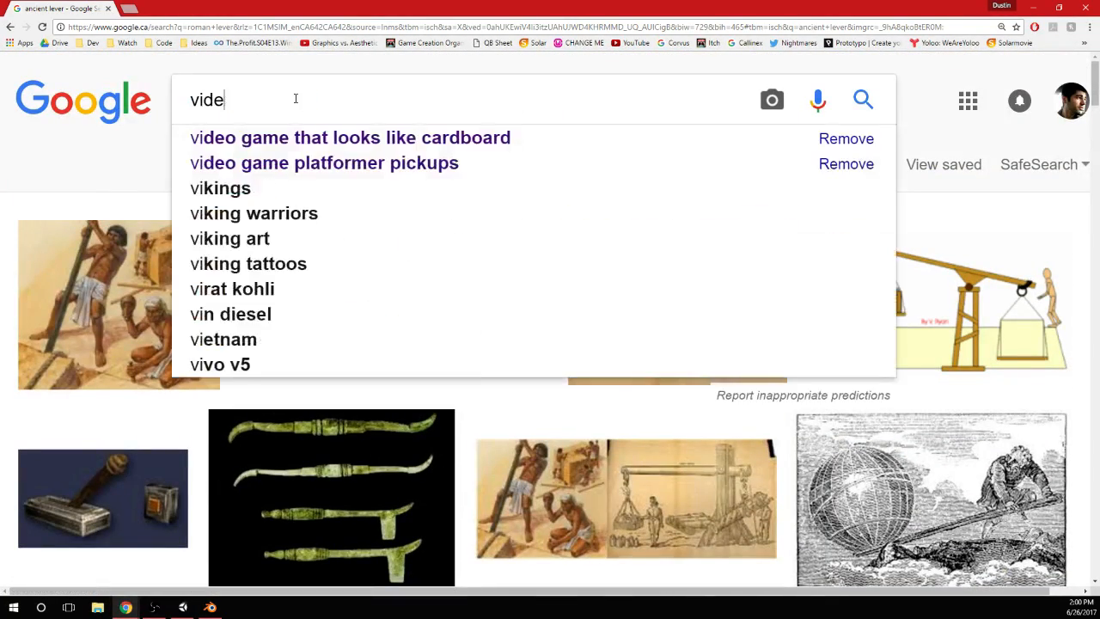
pyautogui.write('r')
pyautogui.press('Return')
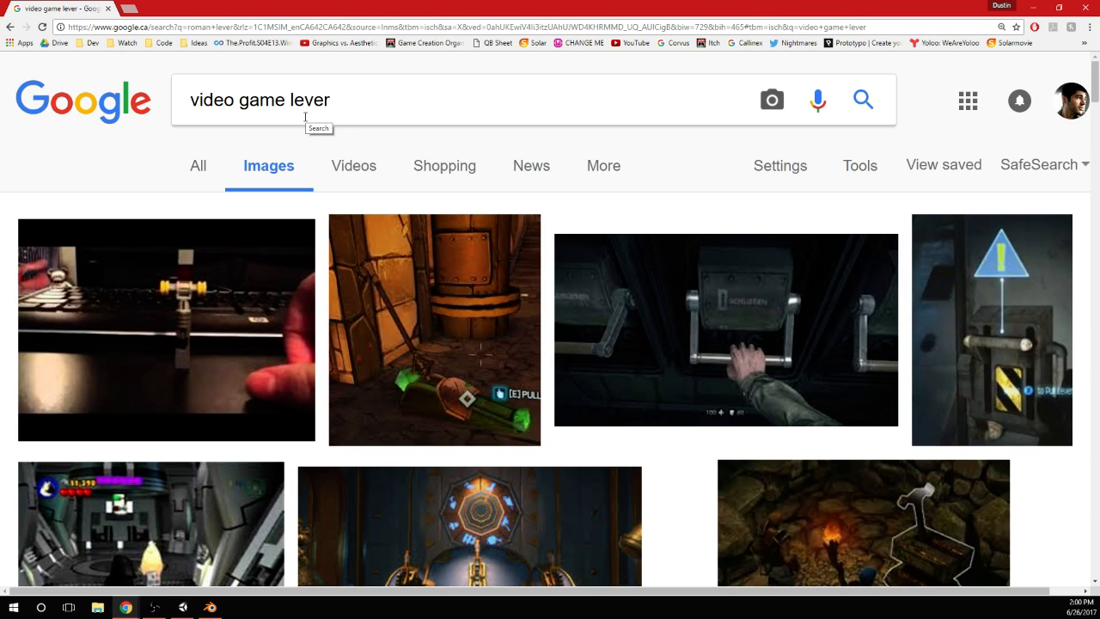
# Preview the Borderlands 2 Lever O' Magic image as a reference for the lever's shape
pyautogui.click(430, 273)
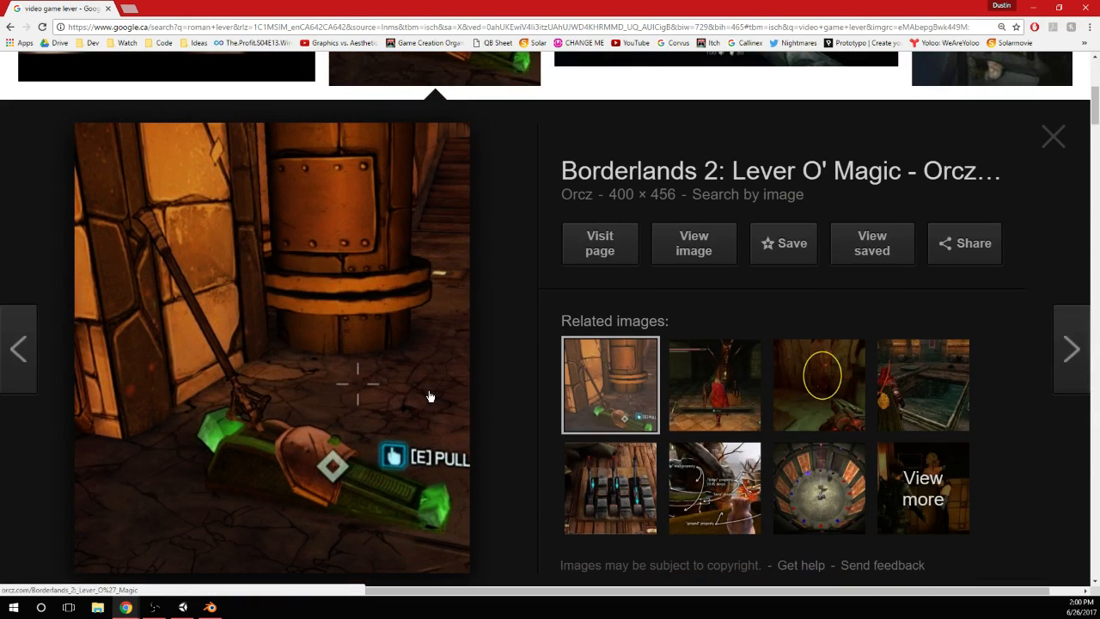
pyautogui.scroll(3, 447, 292)
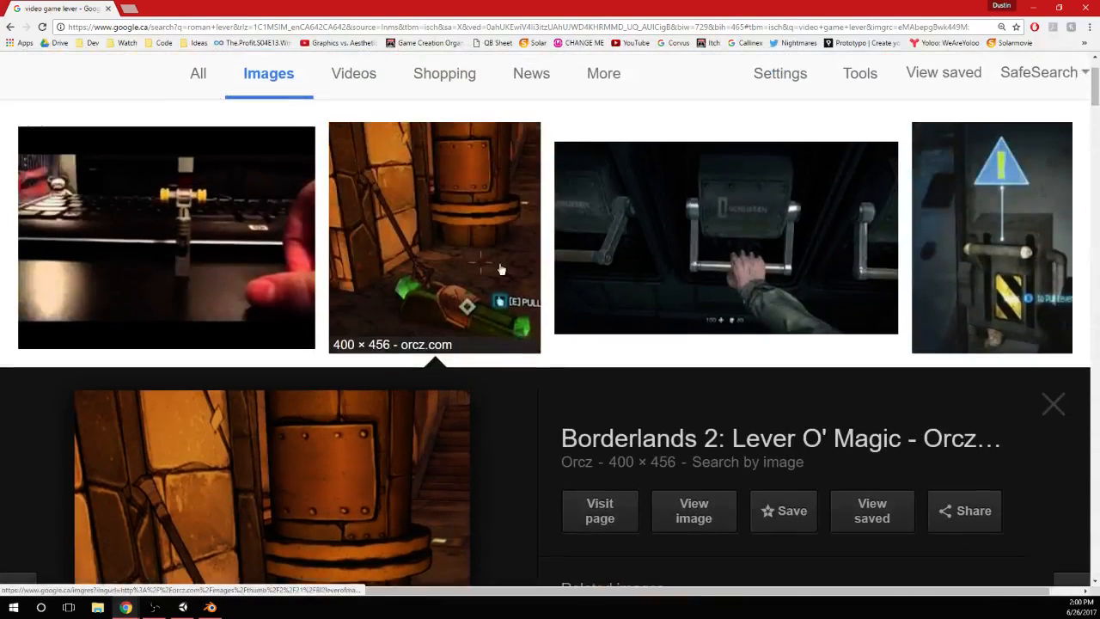
pyautogui.scroll(1, 477, 249)
pyautogui.moveTo(477, 248); pyautogui.dragTo(474, 247)
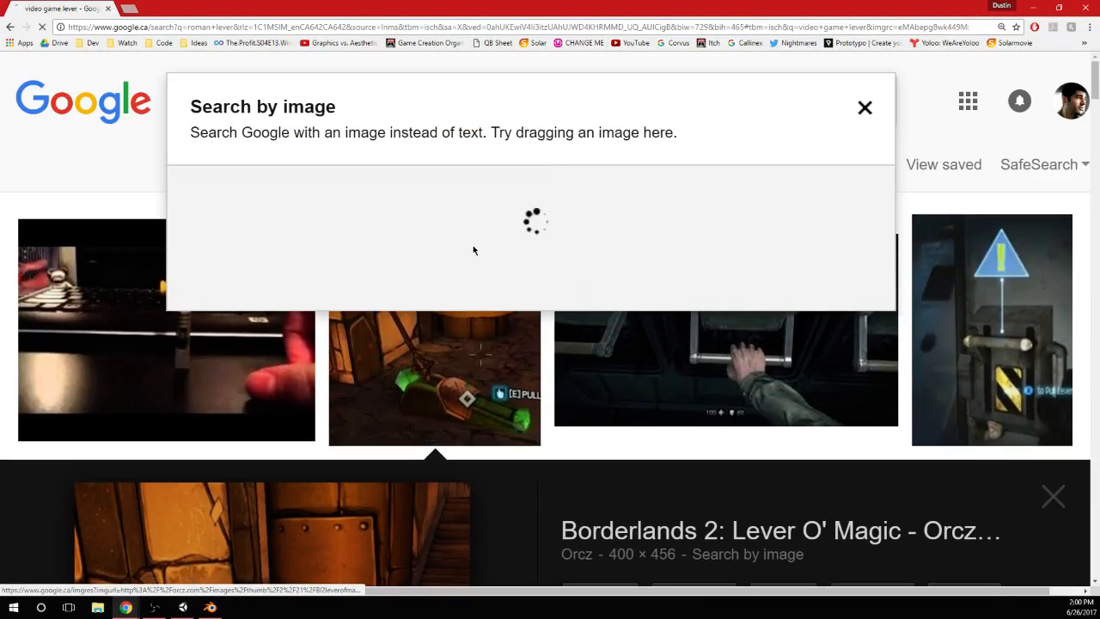
pyautogui.scroll(-5, 507, 249)
pyautogui.scroll(1, 507, 249)
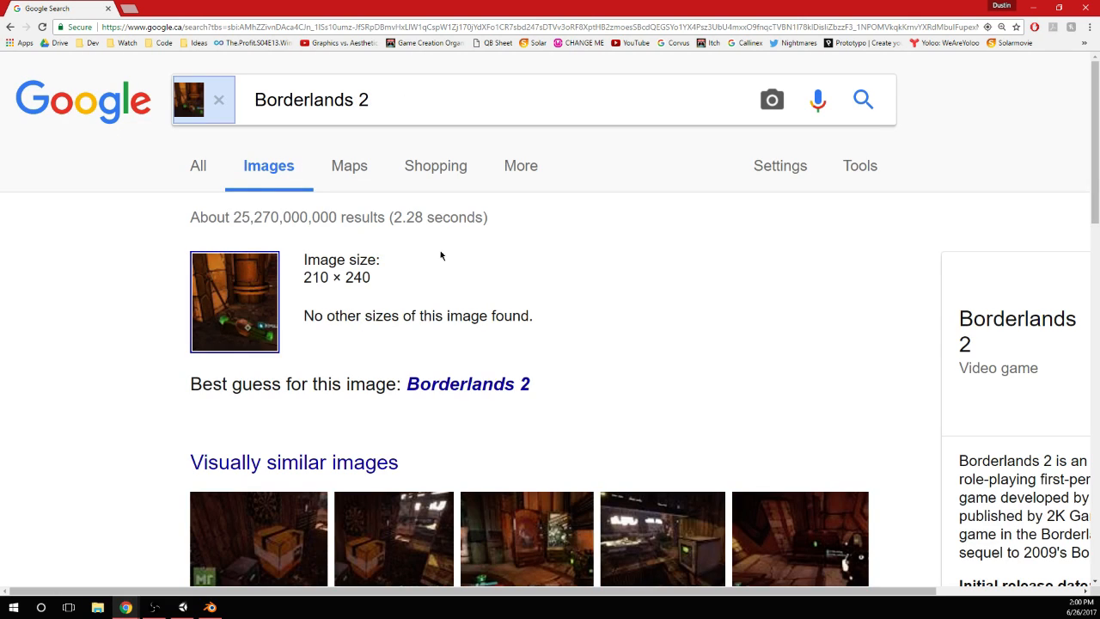
pyautogui.click(10, 28)
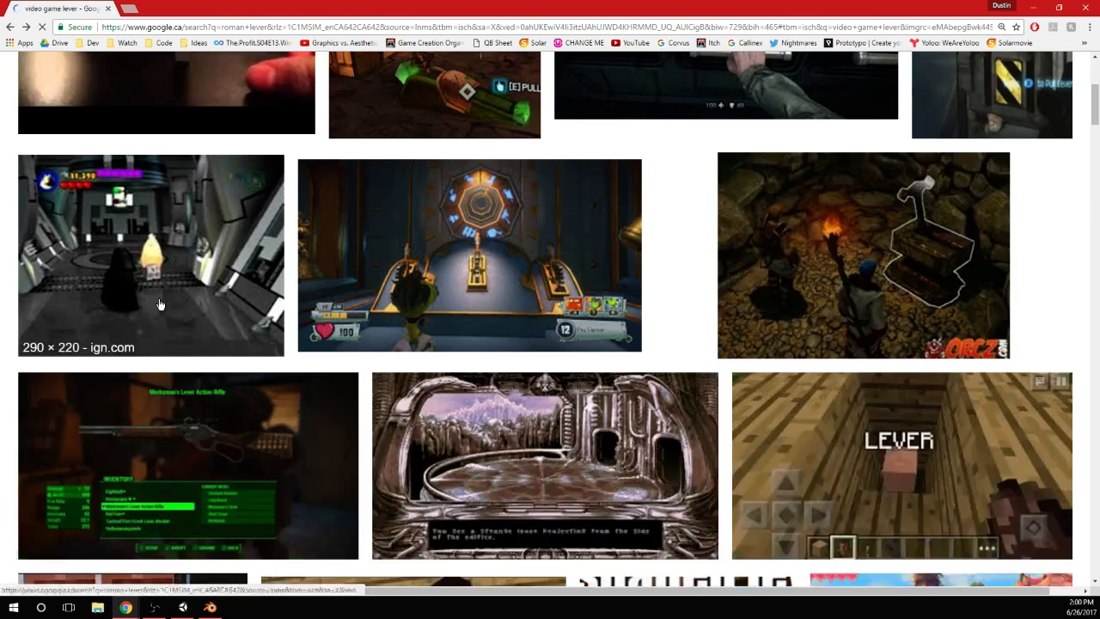
# Look through the video game lever image results for further lever design references
pyautogui.scroll(-3, 258, 354)
pyautogui.scroll(-5, 311, 348)
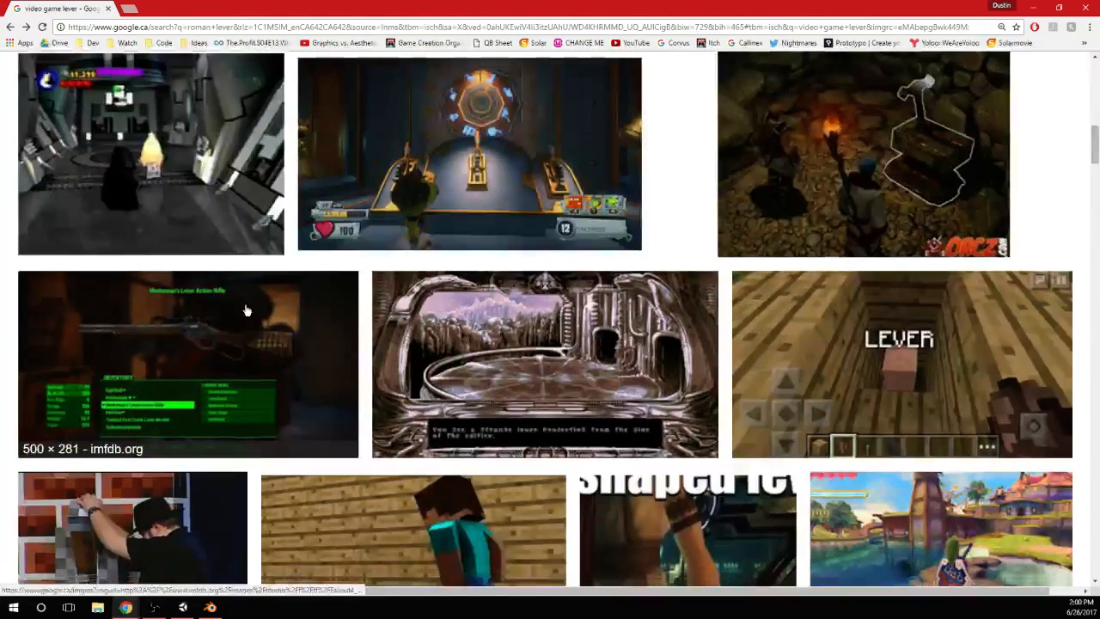
pyautogui.scroll(-1, 410, 201)
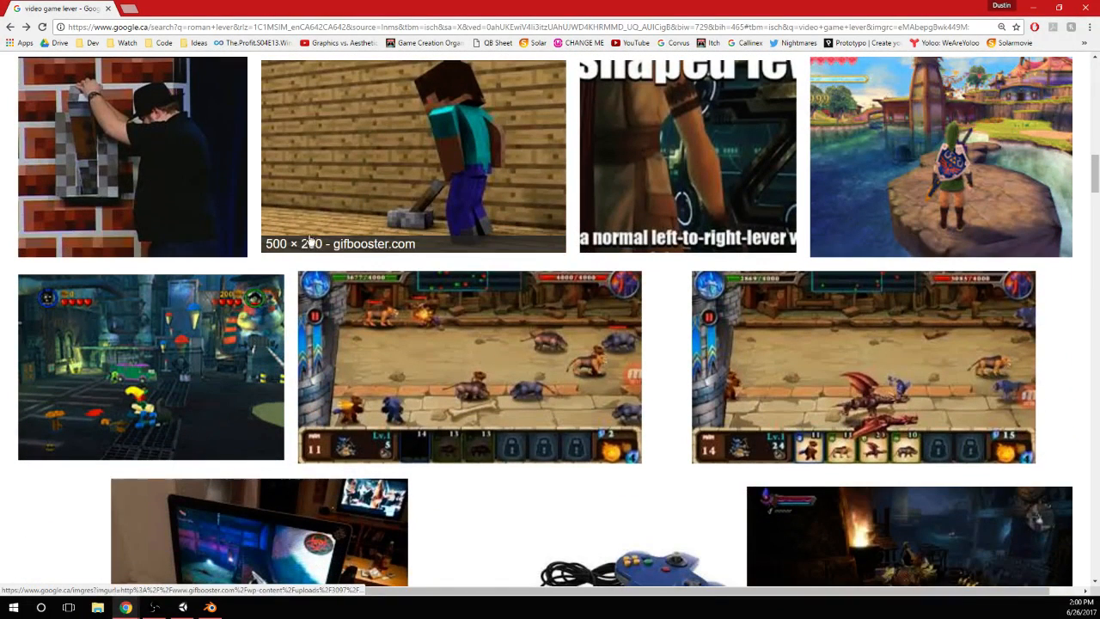
pyautogui.click(241, 164)
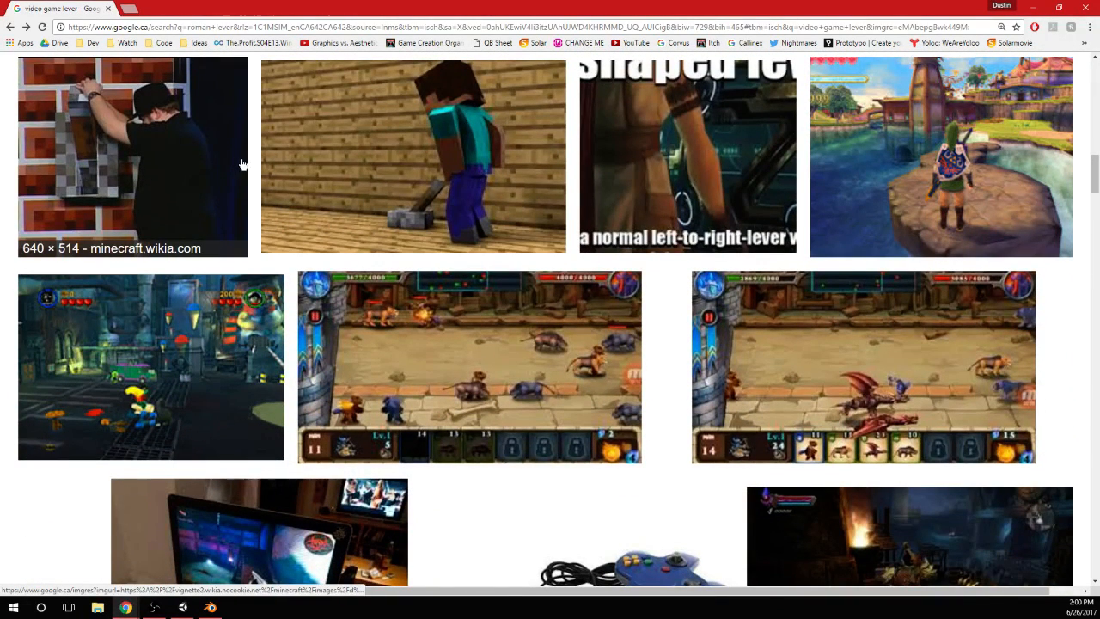
pyautogui.scroll(-4, 429, 214)
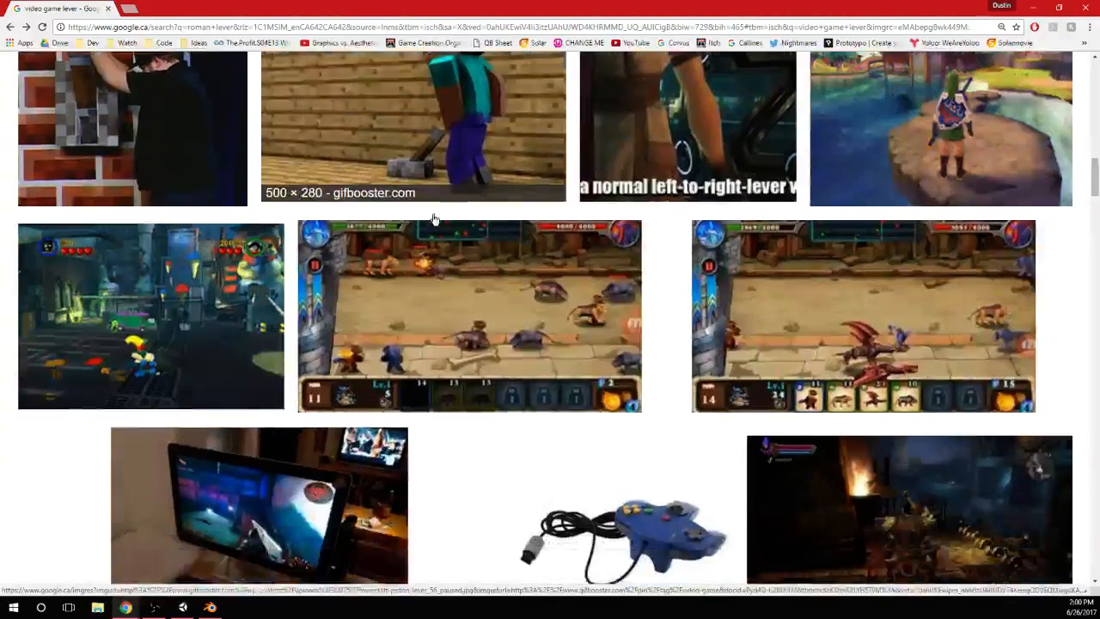
pyautogui.scroll(-3, 398, 193)
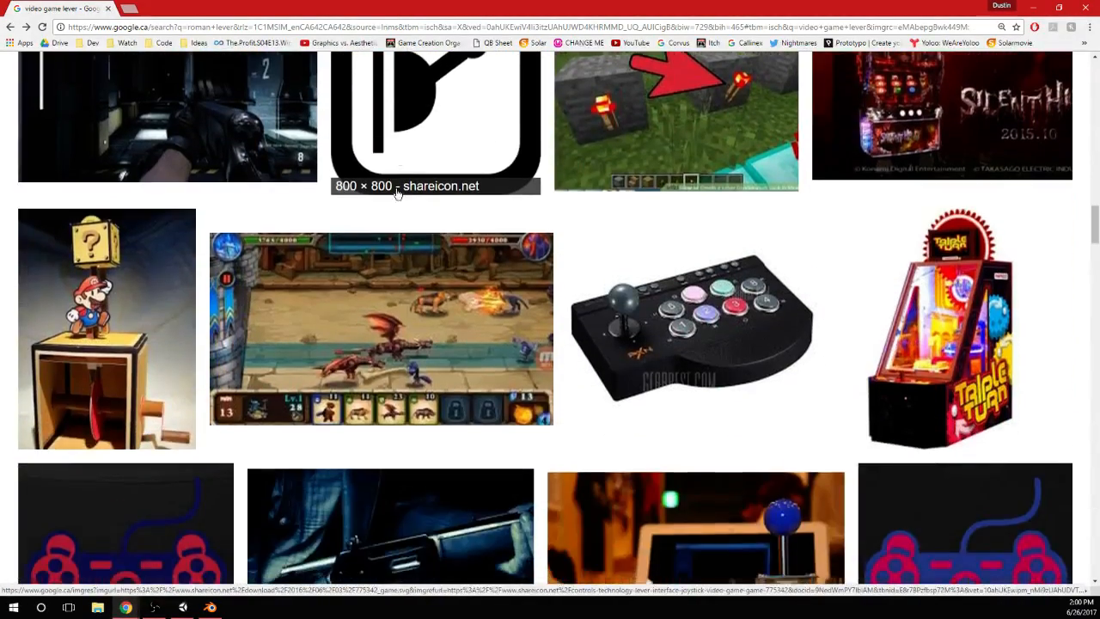
pyautogui.scroll(7, 398, 193)
pyautogui.scroll(3, 398, 193)
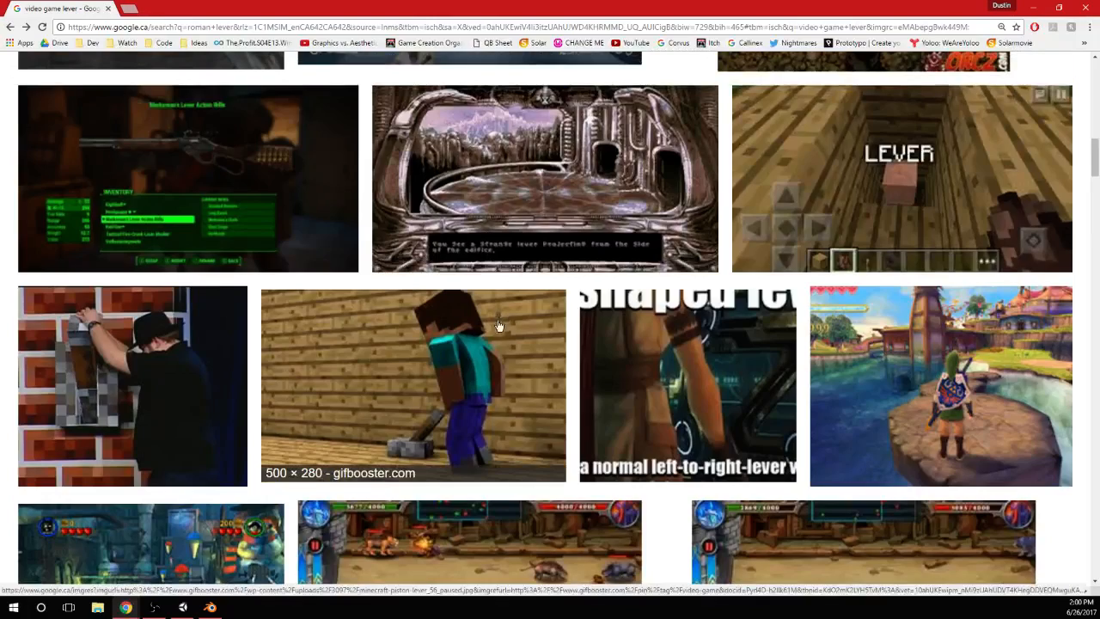
# Preview the Minecraft piston lever image, the wikiHow video game level image and two of its related pictures
pyautogui.click(499, 325)
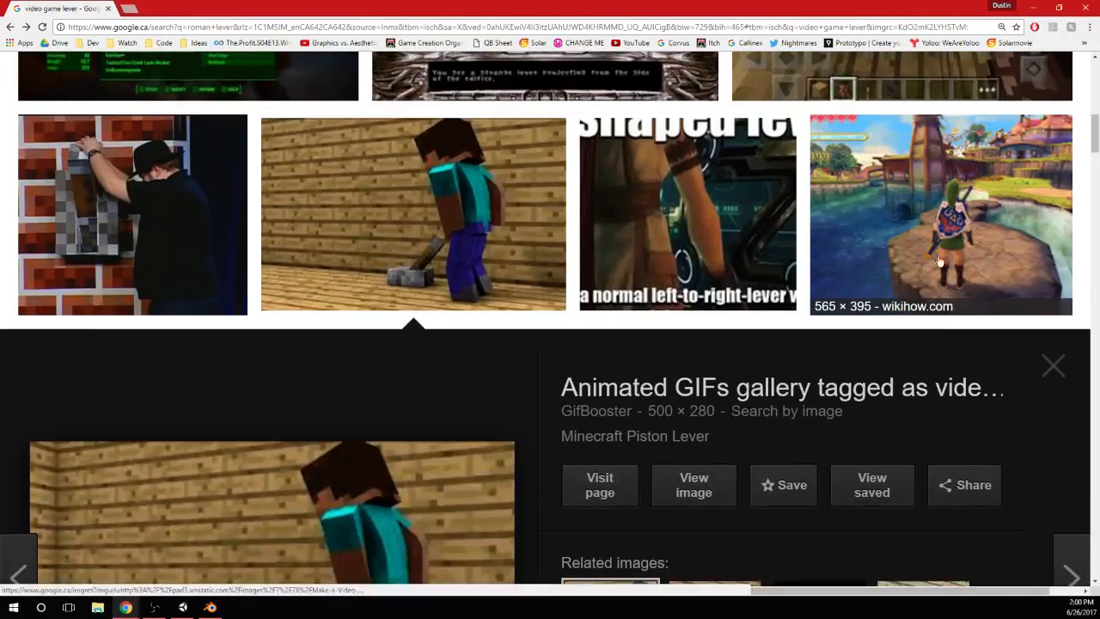
pyautogui.click(992, 189)
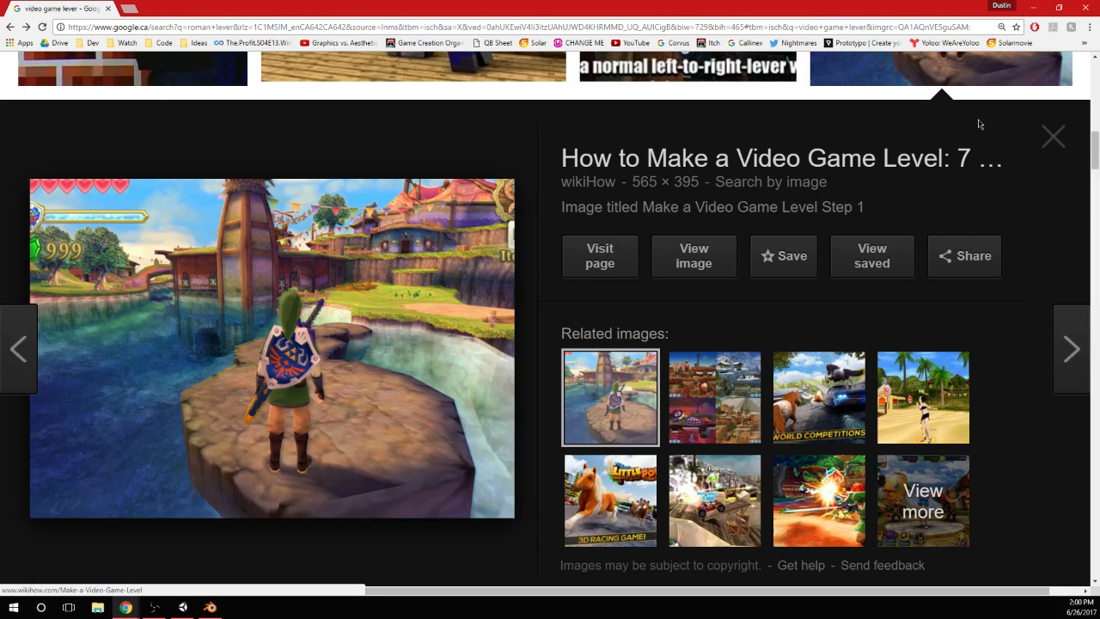
pyautogui.click(715, 397)
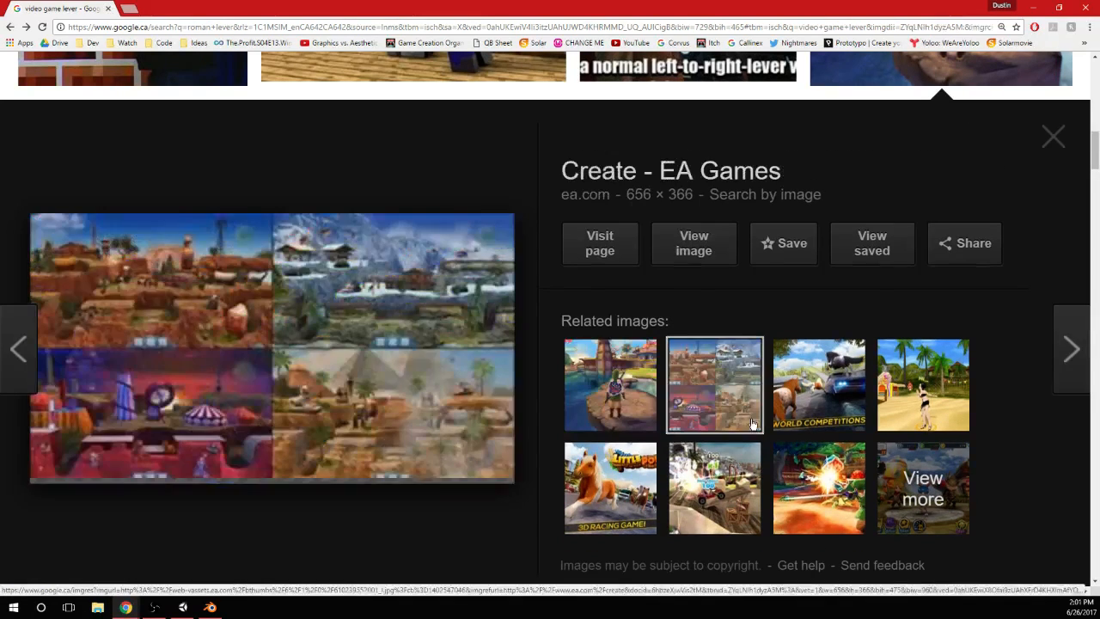
pyautogui.click(823, 401)
pyautogui.click(621, 395)
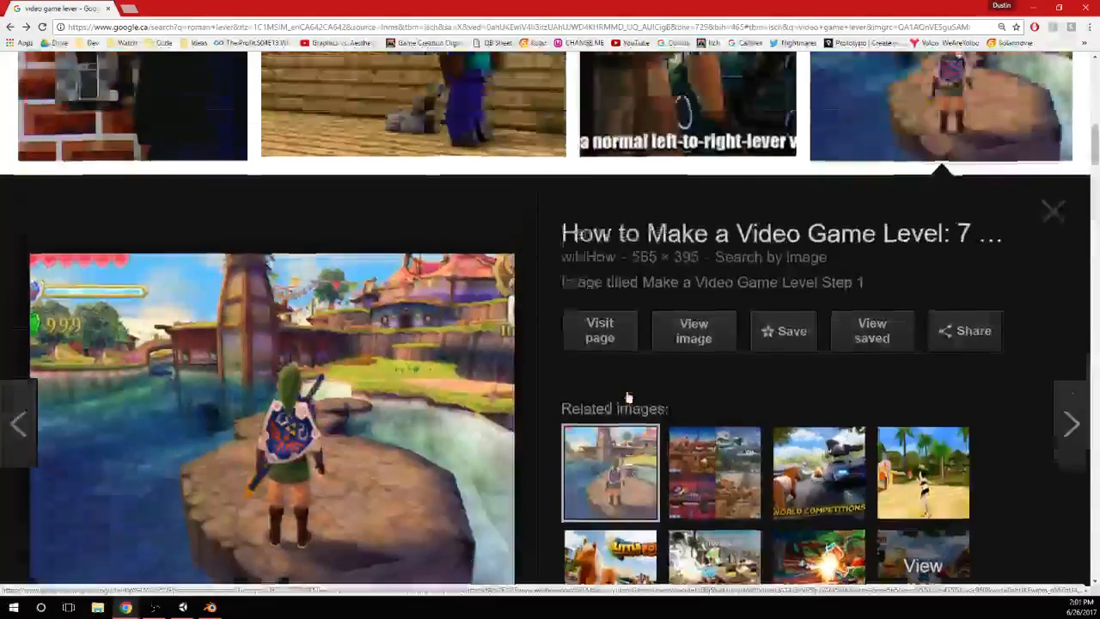
# Preview the Minecraft piston lever image once more as a lever reference and switch back to Blender
pyautogui.scroll(3, 626, 393)
pyautogui.click(305, 244)
pyautogui.scroll(3, 305, 245)
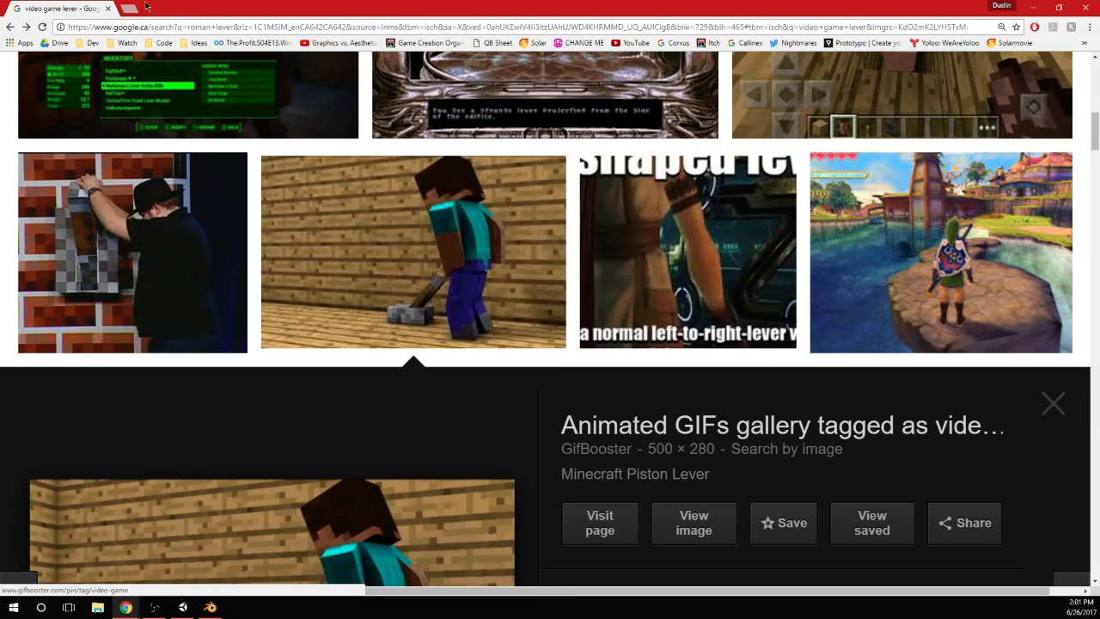
pyautogui.moveTo(59, 6); pyautogui.dragTo(0, 8)
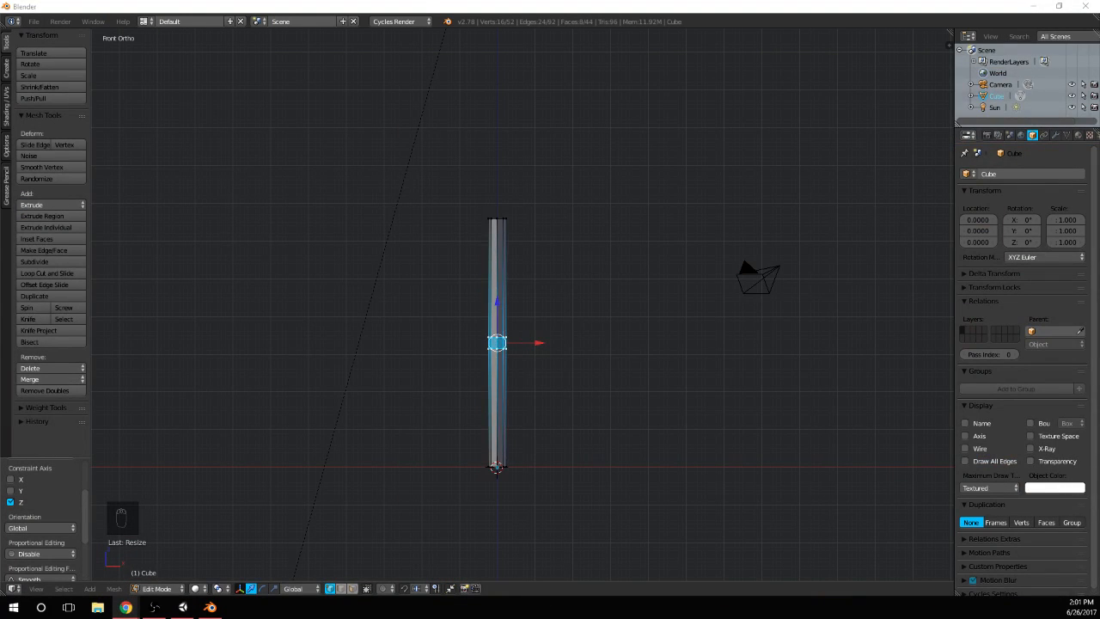
# Delete the octagonal shaft geometry from the lever mesh in front view
pyautogui.click(369, 188)
pyautogui.scroll(-2, 530, 335)
pyautogui.keyDown('shift'); pyautogui.moveTo(587, 396); pyautogui.dragTo(602, 318, button='middle'); pyautogui.keyUp('shift')
pyautogui.press('KP_1')
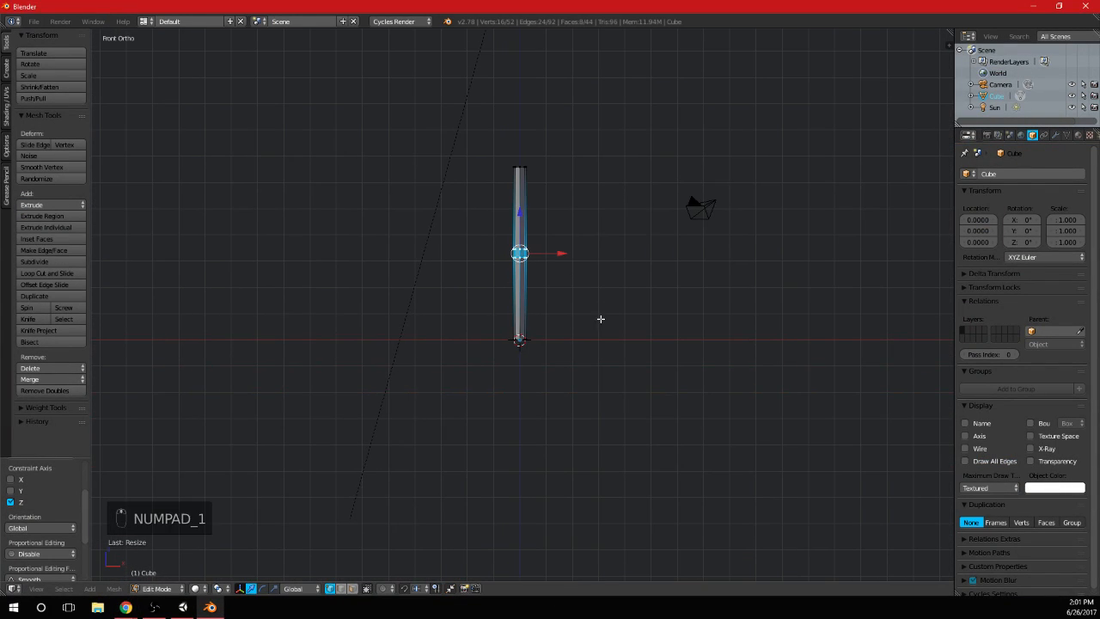
pyautogui.press('a')
pyautogui.press('a')
pyautogui.press('a')
pyautogui.press('Delete')
pyautogui.click(535, 279)
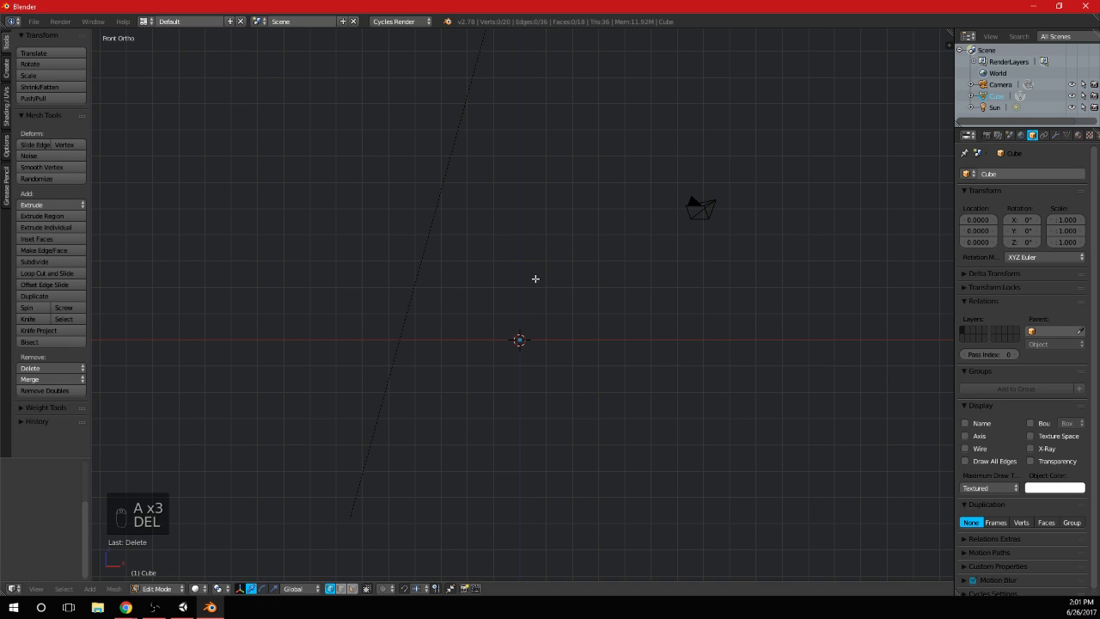
# Add a cube at the origin within the lever mesh and scale it down to the shaft's thickness
pyautogui.hotkey('shift', 'a')
pyautogui.click(518, 232)
pyautogui.press('s')
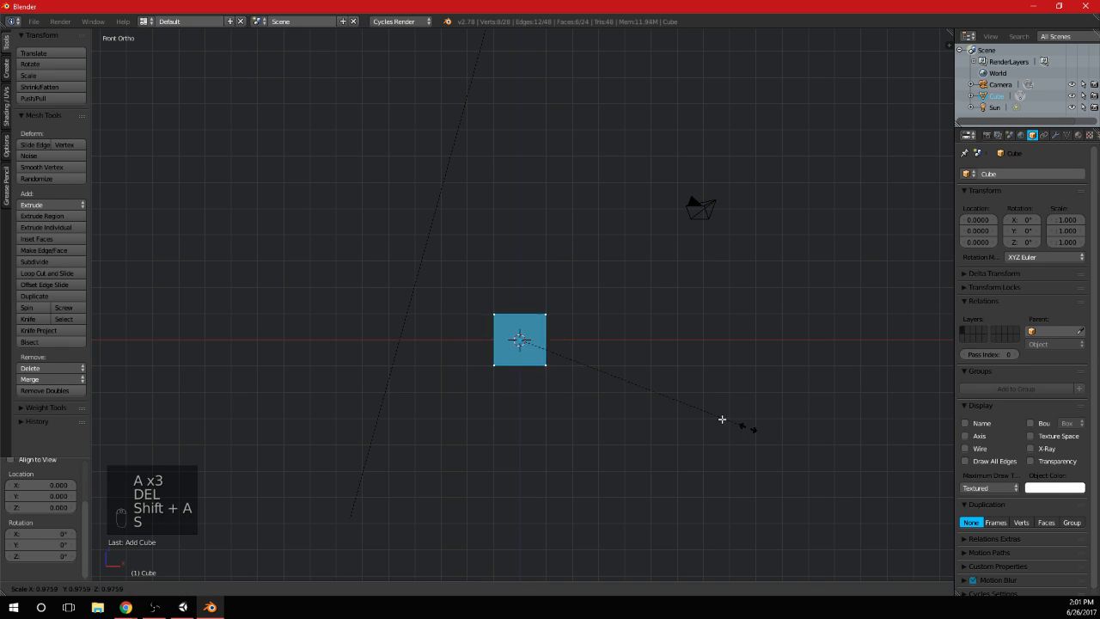
pyautogui.click(579, 380)
# Raise the small cube's top face along Z to form a tall square shaft, and reveal the hidden base
pyautogui.press('a')
pyautogui.press('b')
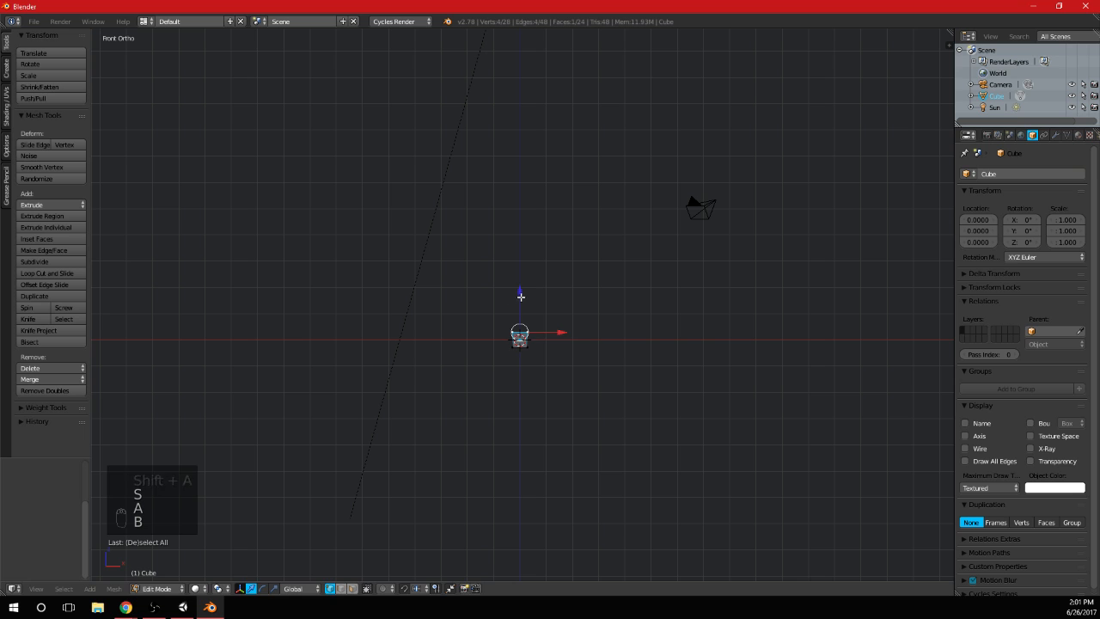
pyautogui.moveTo(521, 297); pyautogui.dragTo(550, 158)
pyautogui.hotkey('alt', 'h')
# Add a horizontal edge loop around the square shaft, slid close to its upper end
pyautogui.press('a')
pyautogui.moveTo(556, 300); pyautogui.dragTo(527, 262, button='middle')
pyautogui.press('l')
pyautogui.press('KP_1')
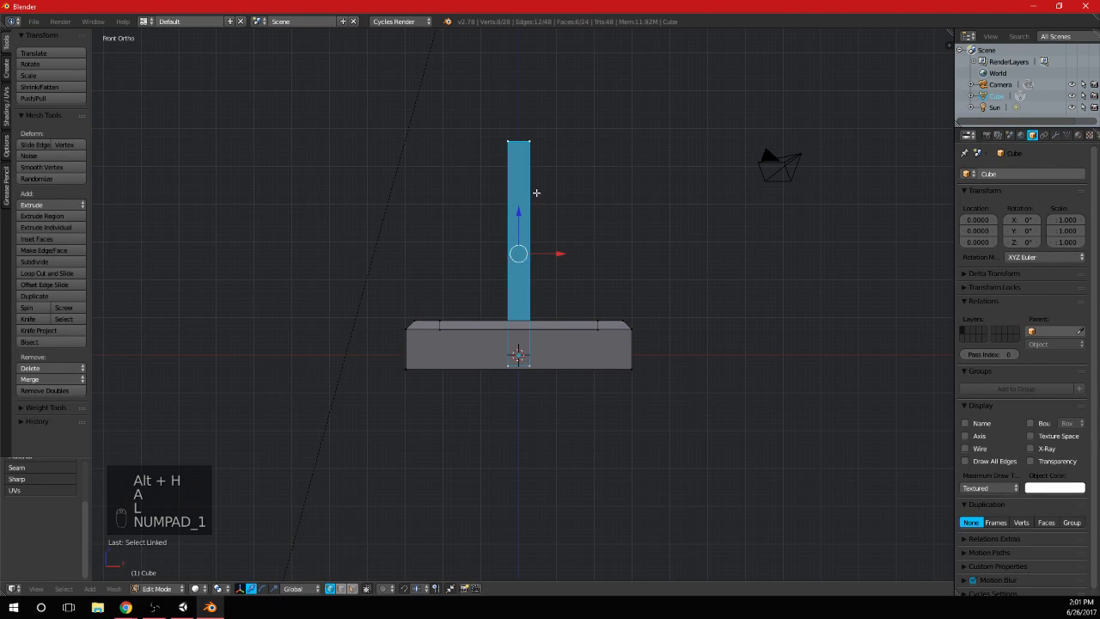
pyautogui.press('a')
pyautogui.hotkey('ctrl', 'r')
pyautogui.click(516, 242)
pyautogui.click(540, 124)
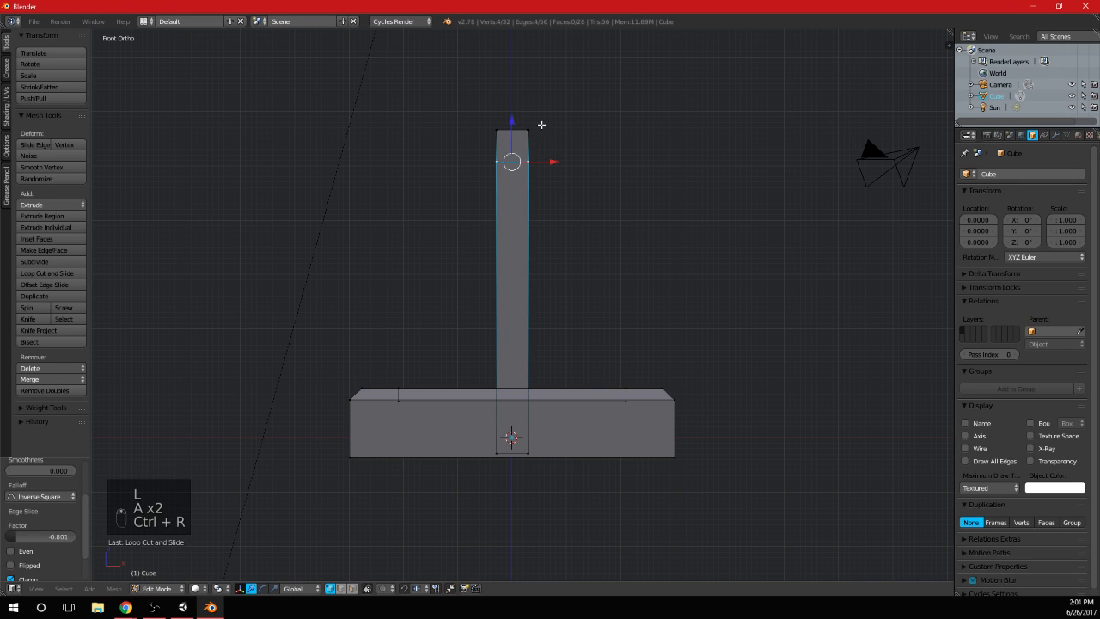
pyautogui.press('a')
pyautogui.press('b')
pyautogui.moveTo(479, 181); pyautogui.dragTo(551, 112)
pyautogui.keyDown('shift'); pyautogui.moveTo(581, 139); pyautogui.dragTo(494, 256, button='middle'); pyautogui.keyUp('shift')
pyautogui.press('a')
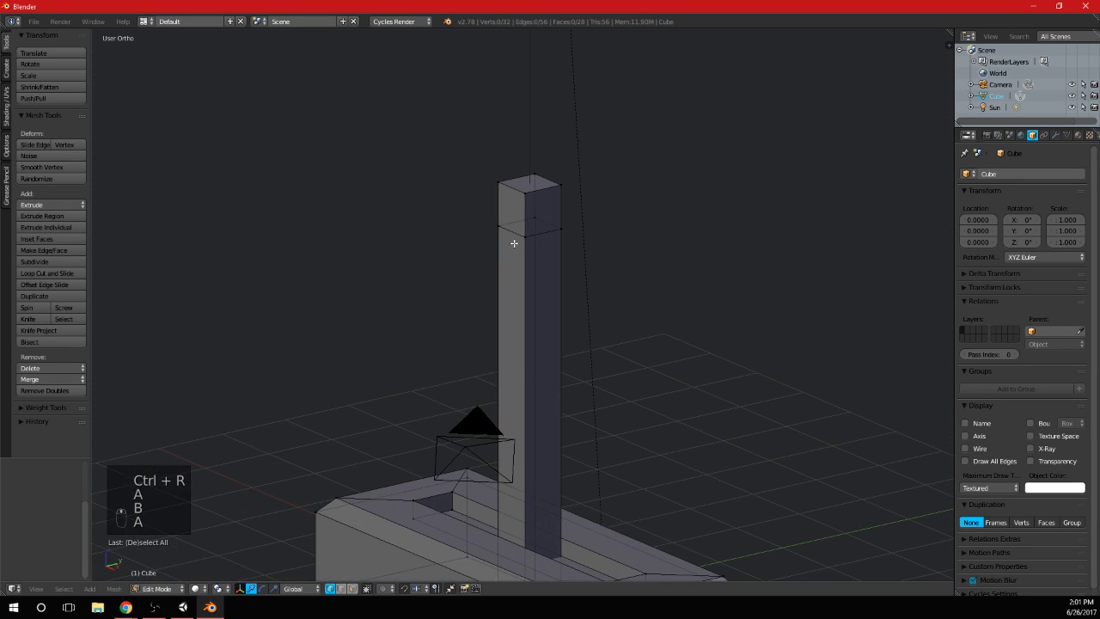
# Inset the four side faces of the shaft's top segment with zero thickness and about 0.05 depth, forming a wider cap
pyautogui.keyDown('alt'); pyautogui.rightClick(517, 236); pyautogui.keyUp('alt')
pyautogui.keyDown('shift'); pyautogui.rightClick(545, 190); pyautogui.keyUp('shift')
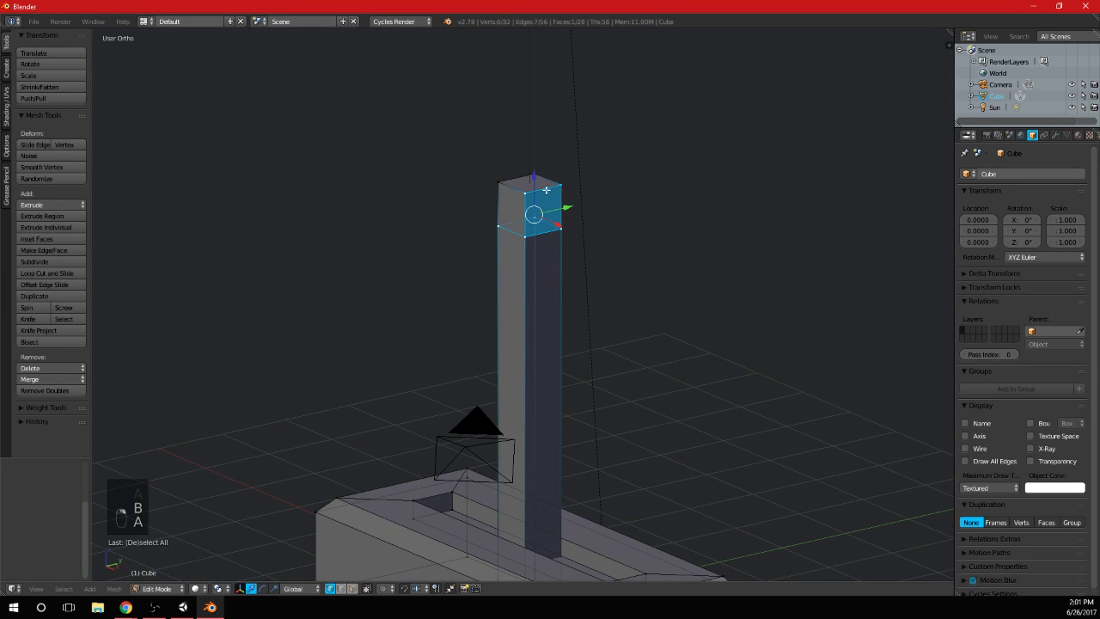
pyautogui.keyDown('shift'); pyautogui.rightClick(500, 189); pyautogui.keyUp('shift')
pyautogui.click(341, 589)
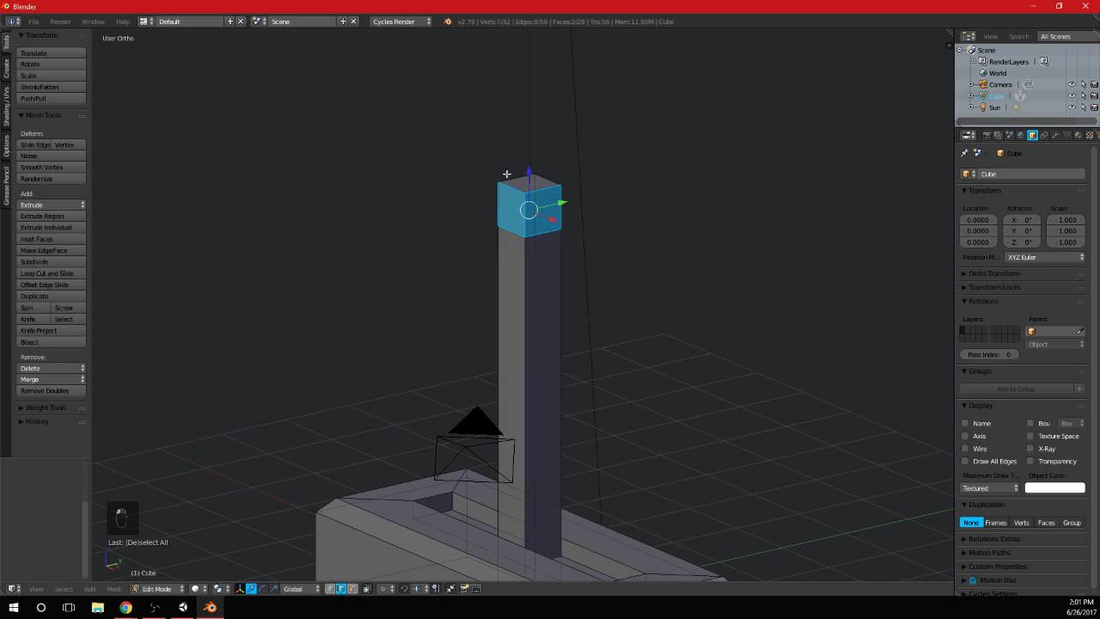
pyautogui.keyDown('shift'); pyautogui.rightClick(558, 175); pyautogui.keyUp('shift')
pyautogui.moveTo(597, 210); pyautogui.dragTo(449, 229, button='middle')
pyautogui.keyDown('shift'); pyautogui.rightClick(553, 230); pyautogui.keyUp('shift')
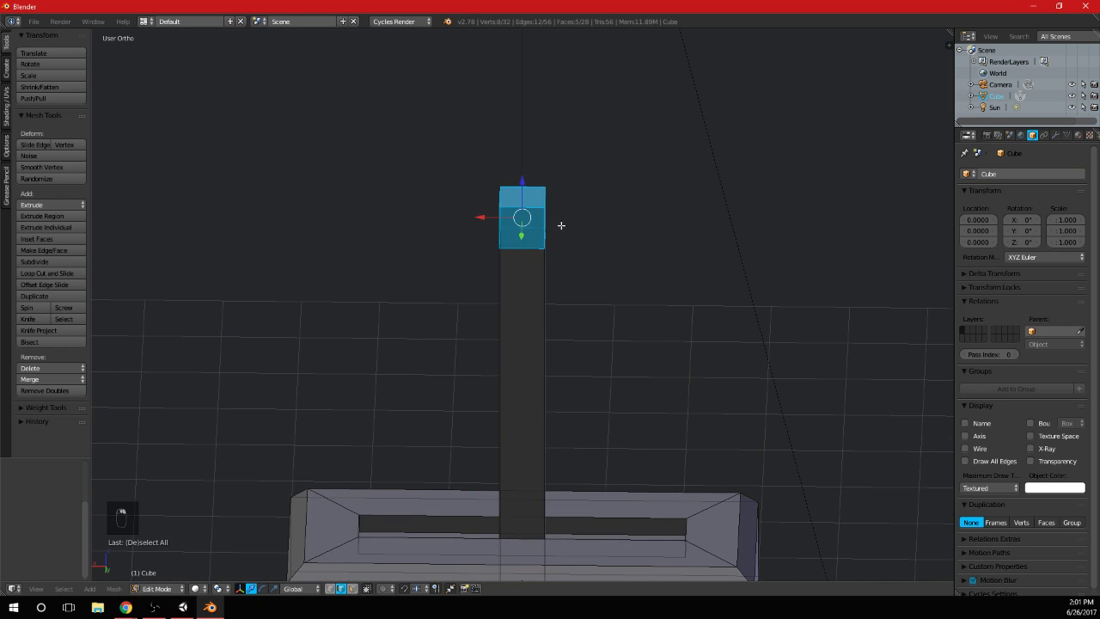
pyautogui.moveTo(567, 226); pyautogui.dragTo(514, 237, button='middle')
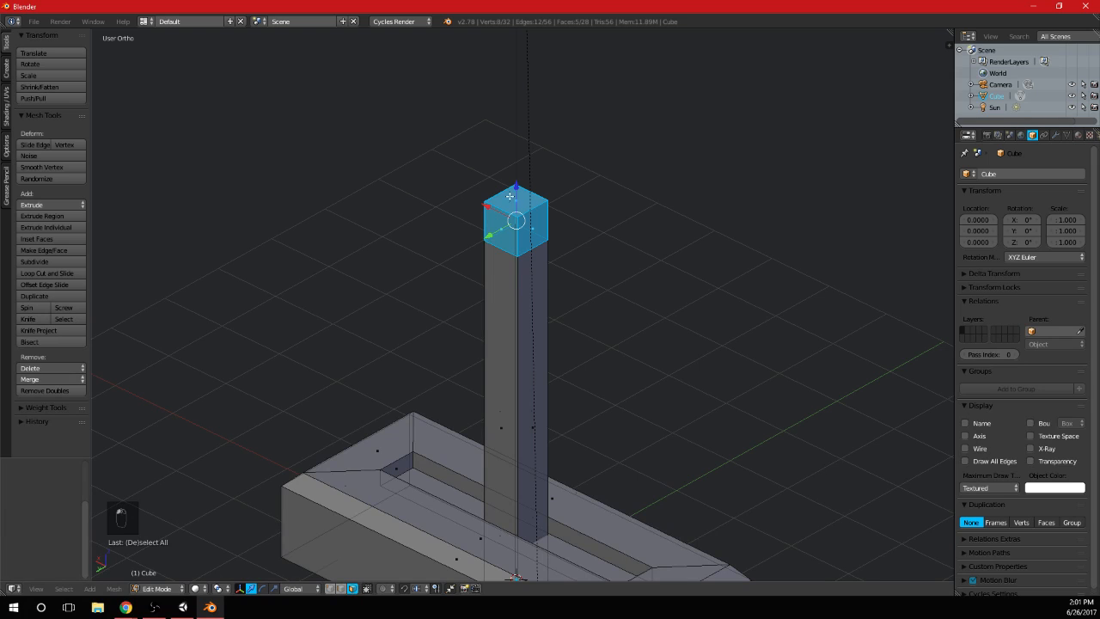
pyautogui.moveTo(629, 278); pyautogui.dragTo(591, 267, button='middle')
pyautogui.press('i')
pyautogui.click(736, 319)
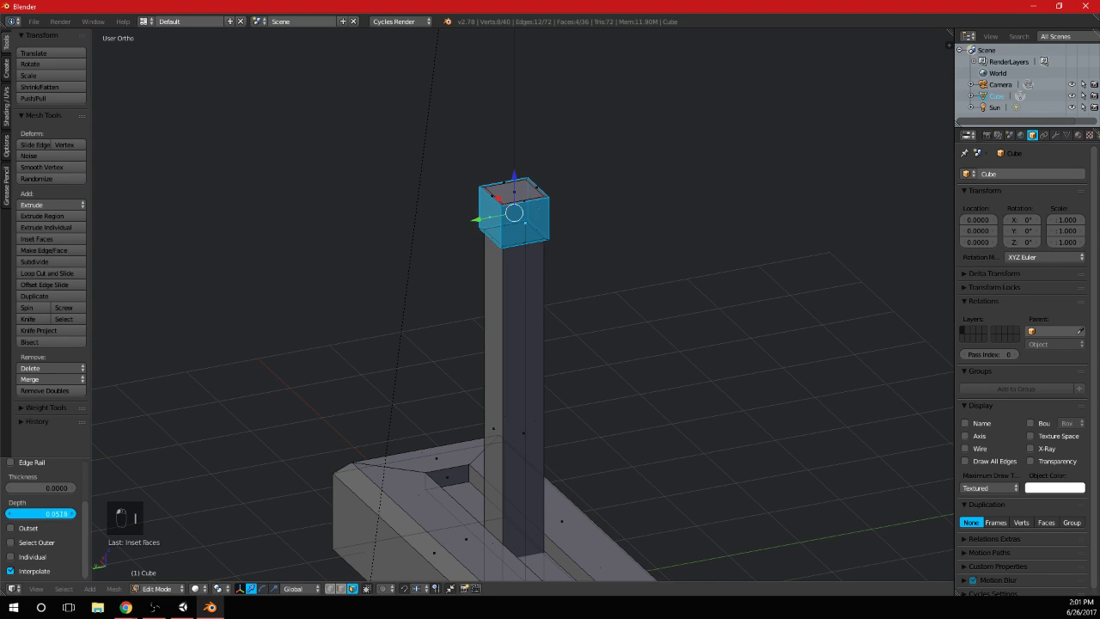
# Check the lever's shape from the side and front, and select the whole linked shaft in Edit Mode
pyautogui.press('Tab')
pyautogui.press('KP_2')
pyautogui.press('KP_3')
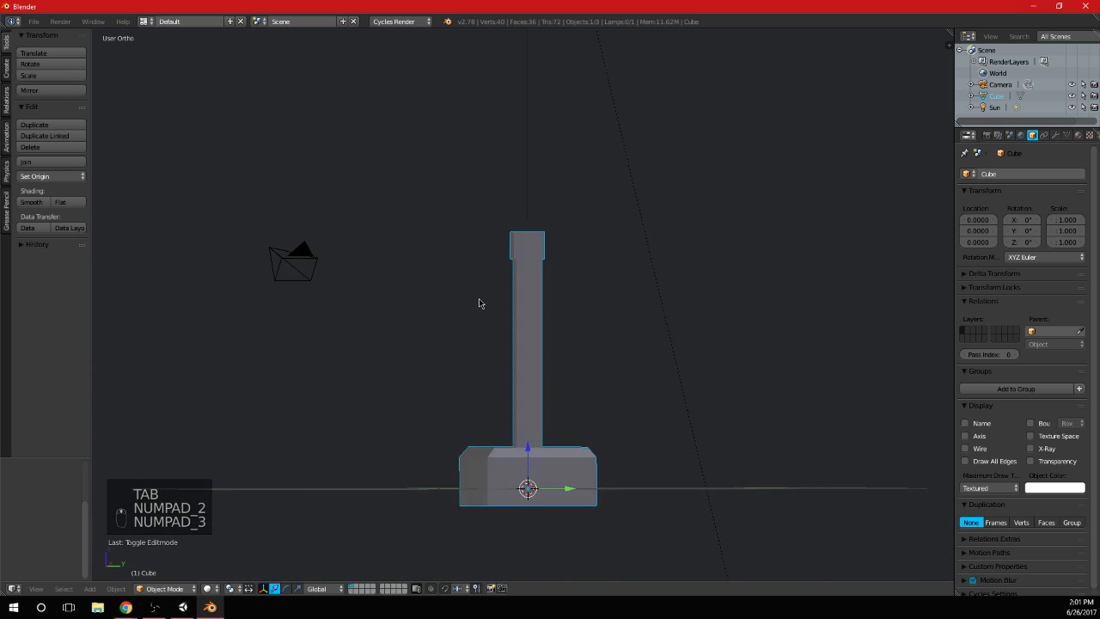
pyautogui.press('KP_3')
pyautogui.press('KP_3')
pyautogui.press('KP_1')
pyautogui.press('Tab')
pyautogui.press('a')
pyautogui.press('a')
pyautogui.press('l')
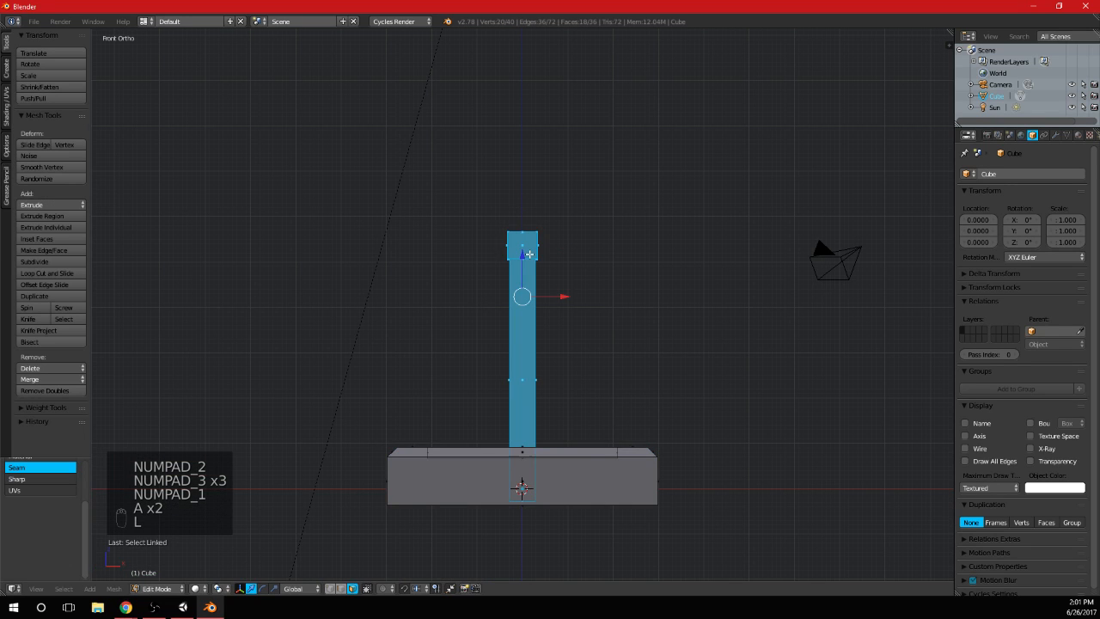
# Try rotating the shaft 35 degrees in top view, and undo the rotation
pyautogui.press('KP_7')
pyautogui.press('r')
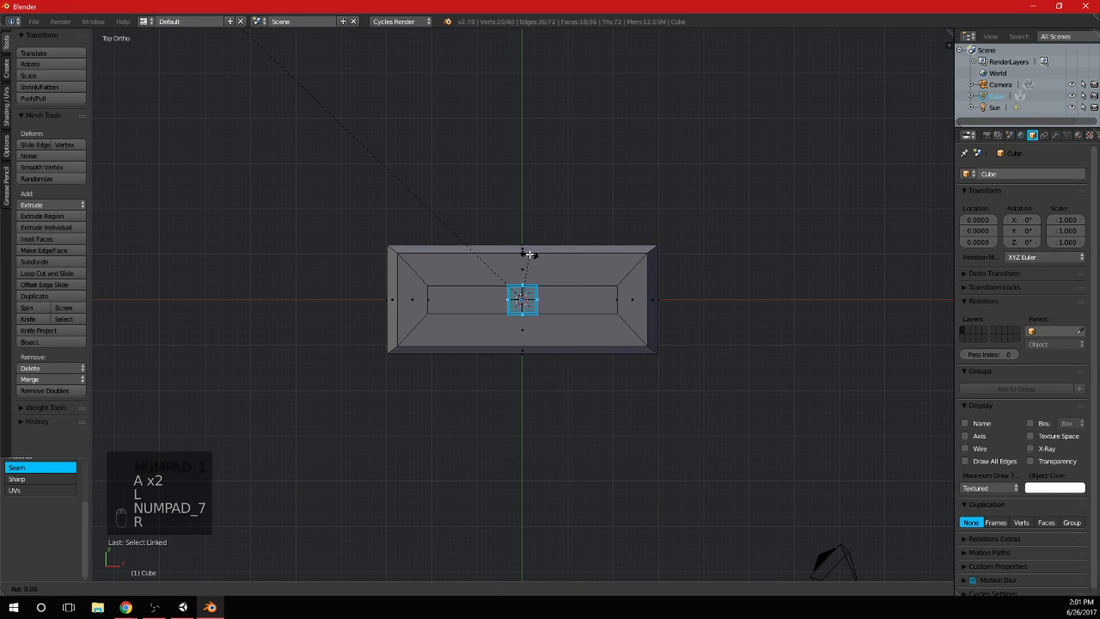
pyautogui.write('35')
pyautogui.press('Return')
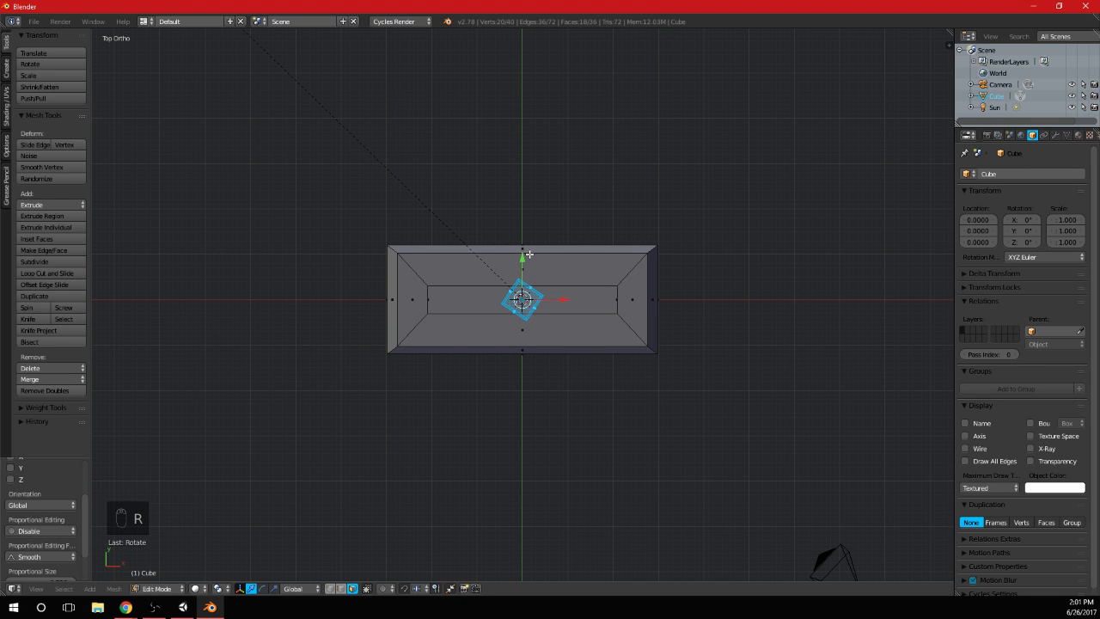
pyautogui.hotkey('ctrl', 'z')
# Rotate the shaft about 45 degrees in top view so that one of its corner edges faces the front
pyautogui.press('r')
pyautogui.click(550, 268)
pyautogui.press('Tab')
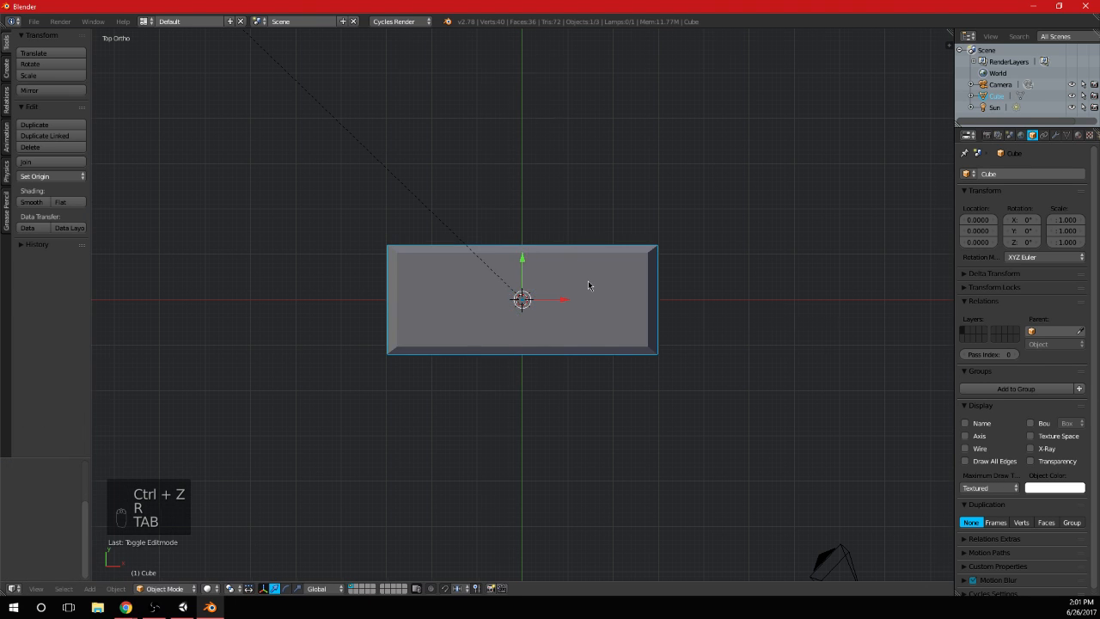
pyautogui.moveTo(588, 281); pyautogui.dragTo(640, 282, button='middle')
pyautogui.press('KP_1')
# Scale the selected shaft down slightly and lower it along Z so its lower end sits in the base's slot
pyautogui.press('Tab')
pyautogui.scroll(5, 653, 331)
pyautogui.press('s')
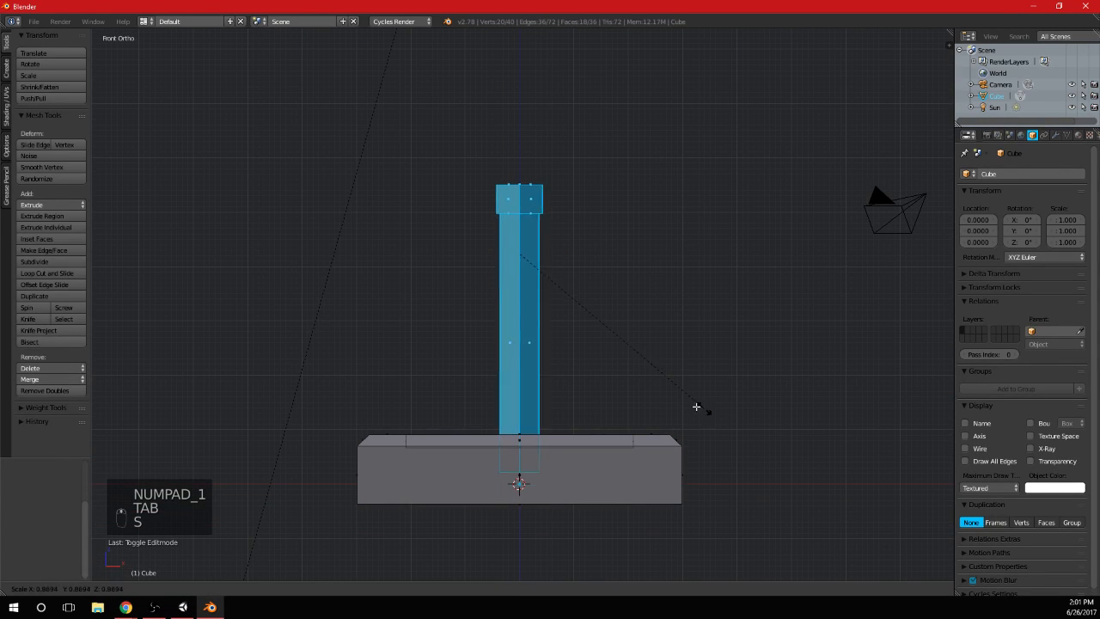
pyautogui.click(679, 406)
pyautogui.moveTo(519, 214); pyautogui.dragTo(520, 234)
pyautogui.moveTo(594, 238); pyautogui.dragTo(637, 295, button='middle')
pyautogui.press('KP_1')
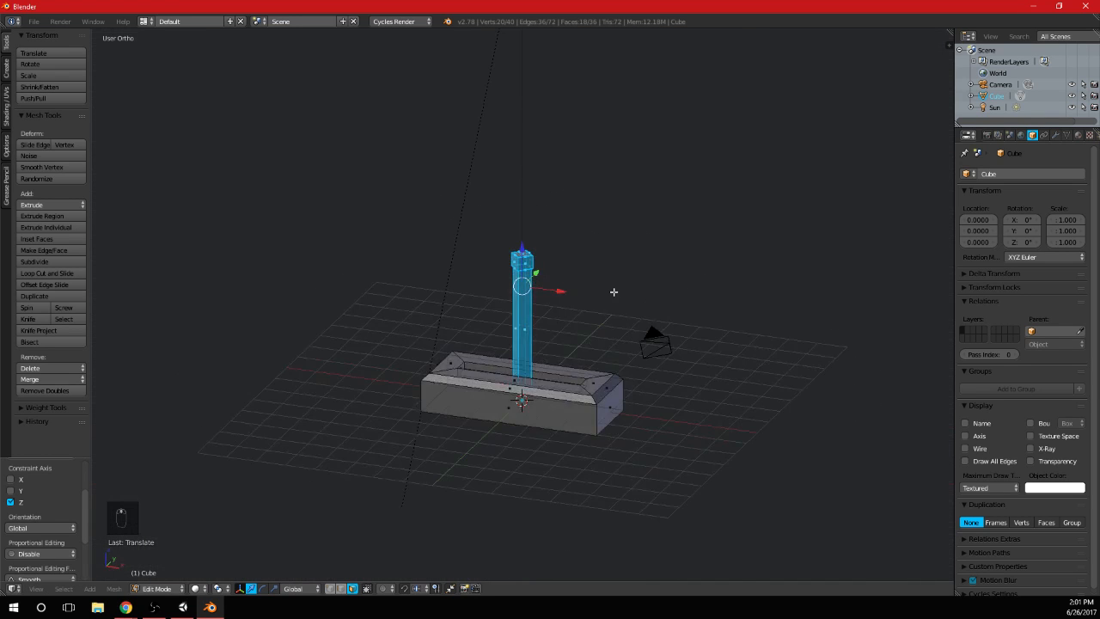
pyautogui.press('a')
pyautogui.press('a')
pyautogui.press('b')
pyautogui.press('a')
pyautogui.press('a')
pyautogui.press('a')
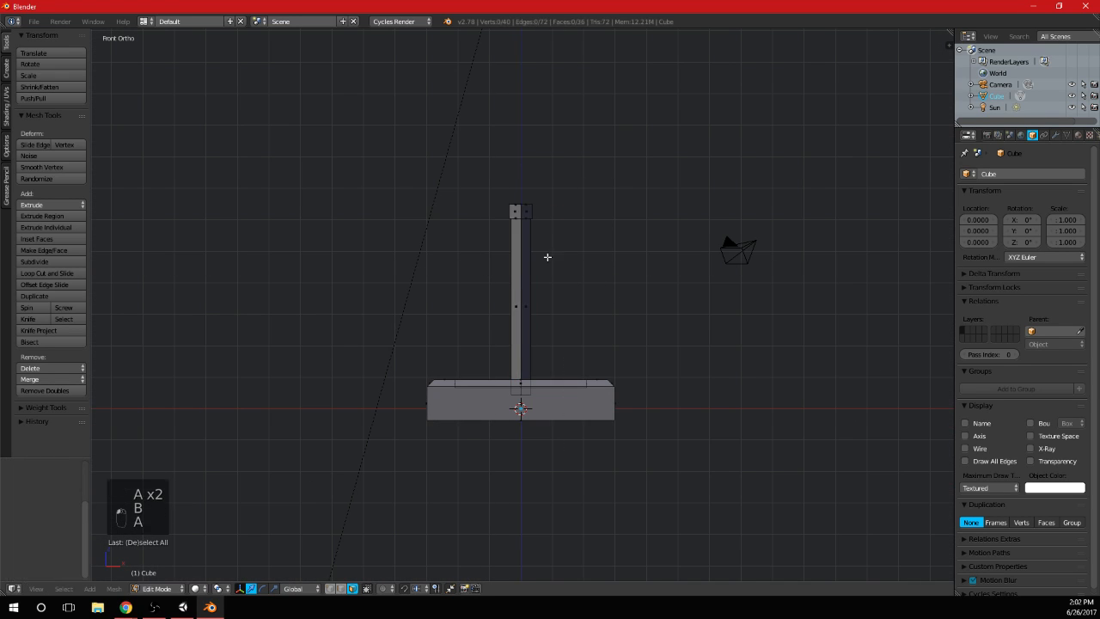
pyautogui.hotkey('ctrl', 'm')
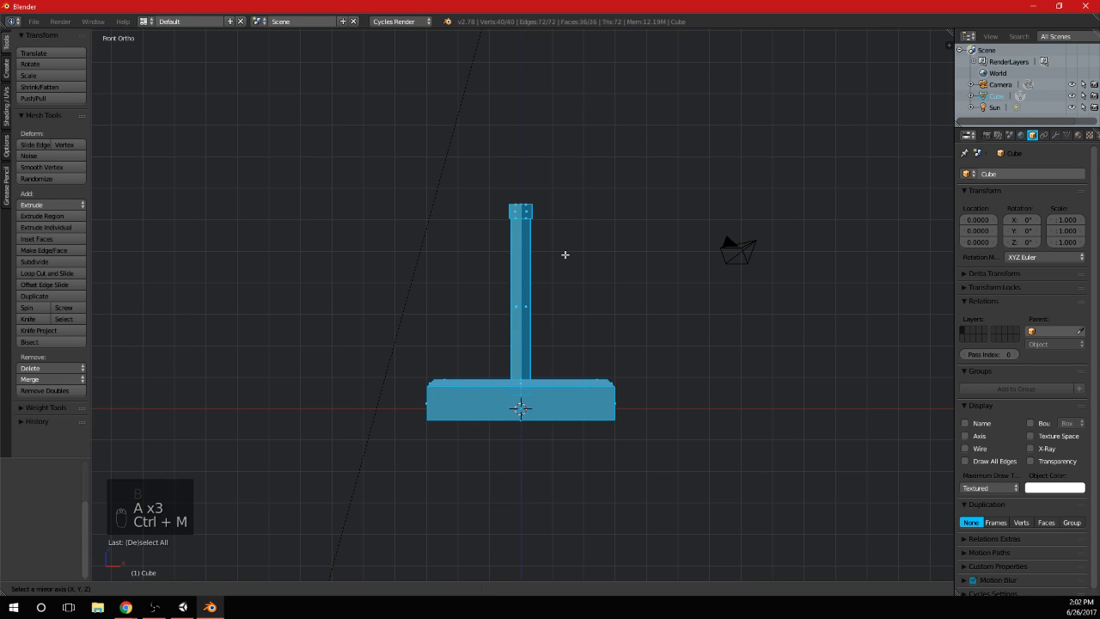
pyautogui.rightClick(645, 273)
pyautogui.hotkey('ctrl', 'z')
# Try bevelling all edges of the lever mesh, inspect the shape in Object Mode, and undo the bevel
pyautogui.press('a')
pyautogui.hotkey('ctrl', 'b')
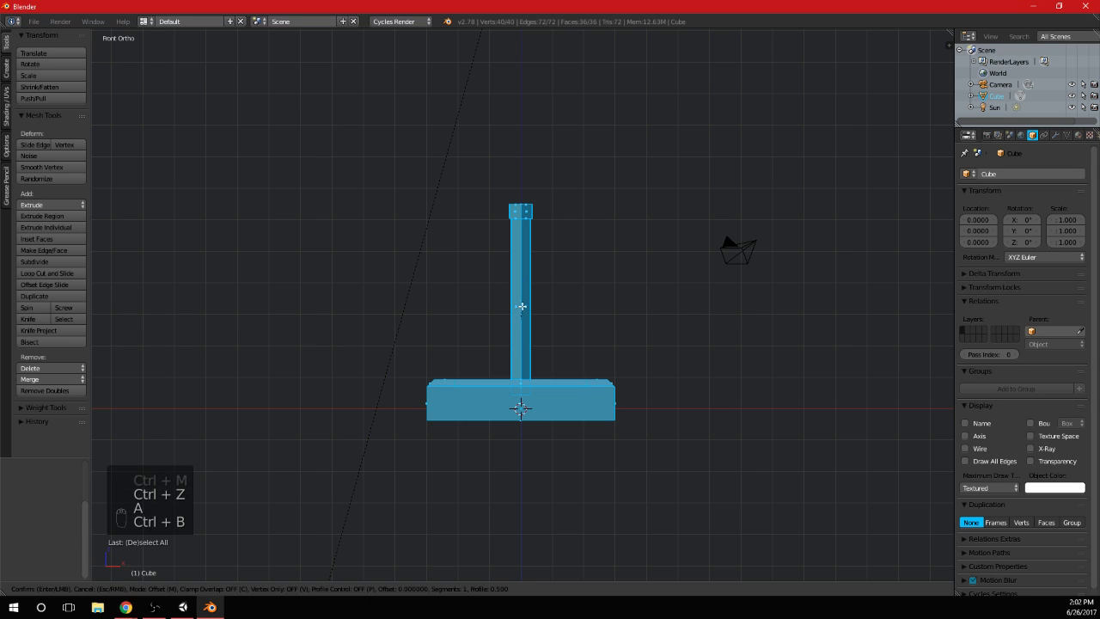
pyautogui.click(614, 258)
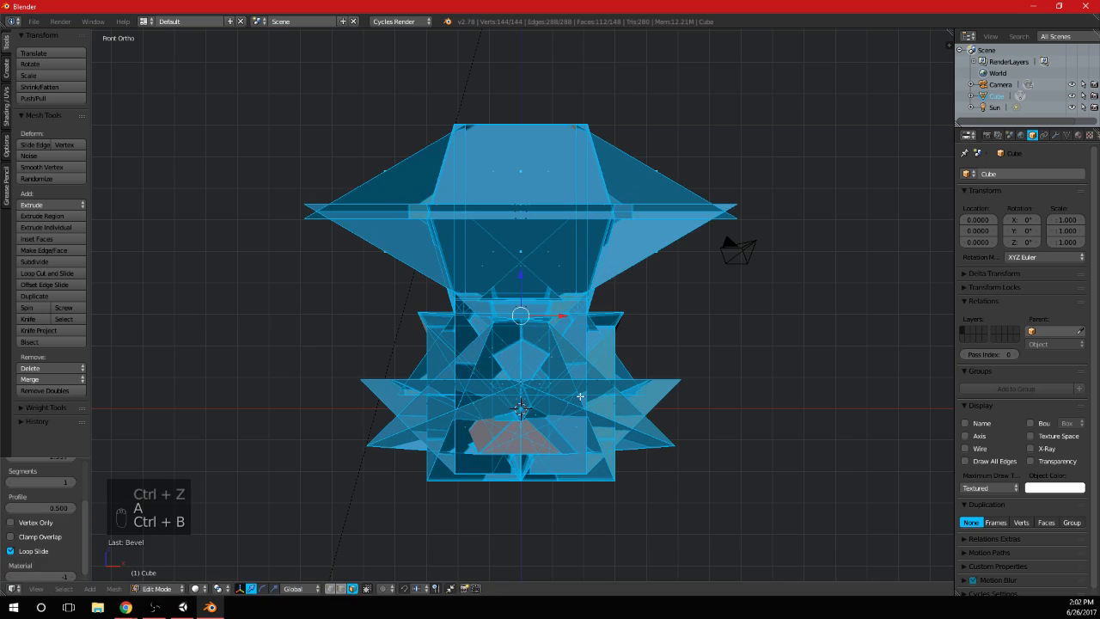
pyautogui.moveTo(614, 258); pyautogui.dragTo(614, 300, button='middle')
pyautogui.press('Tab')
pyautogui.moveTo(618, 375); pyautogui.dragTo(673, 360, button='middle')
pyautogui.press('Tab')
pyautogui.hotkey('ctrl', 'z')
pyautogui.hotkey('ctrl', 'z')
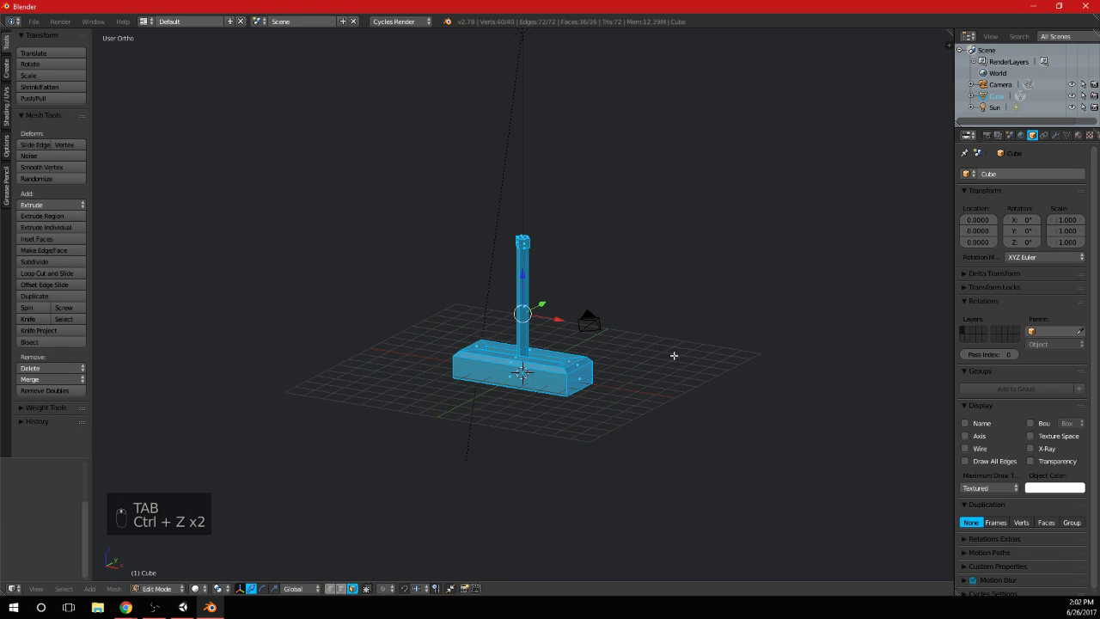
# Recalculate the normals of the entire lever mesh so they are consistent
pyautogui.press('a')
pyautogui.press('KP_1')
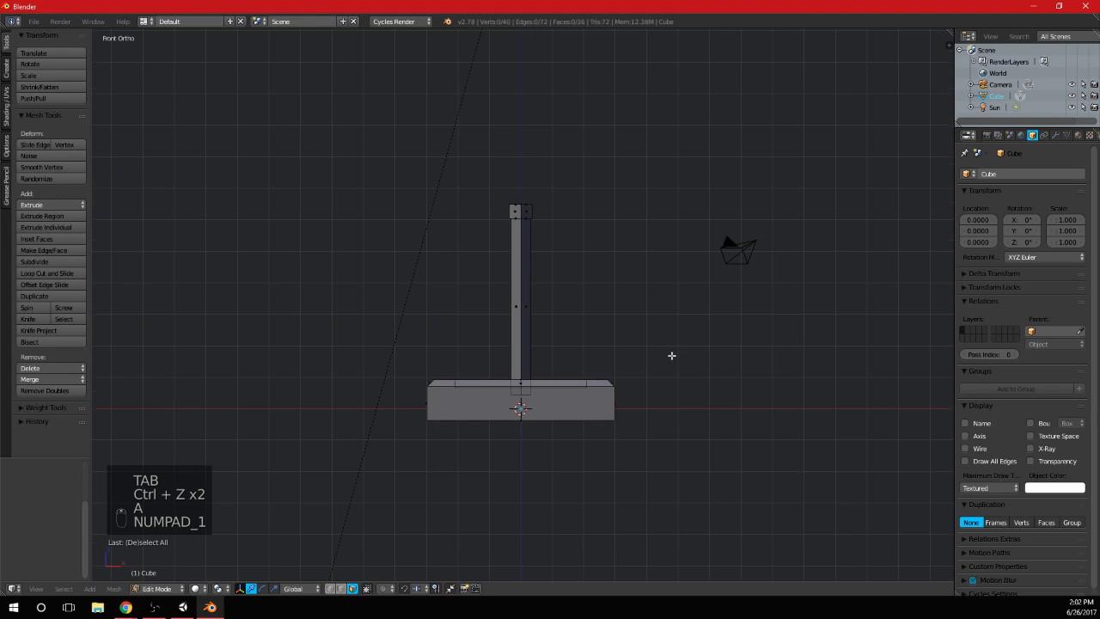
pyautogui.scroll(1, 653, 335)
pyautogui.press('a')
pyautogui.hotkey('ctrl', 'n')
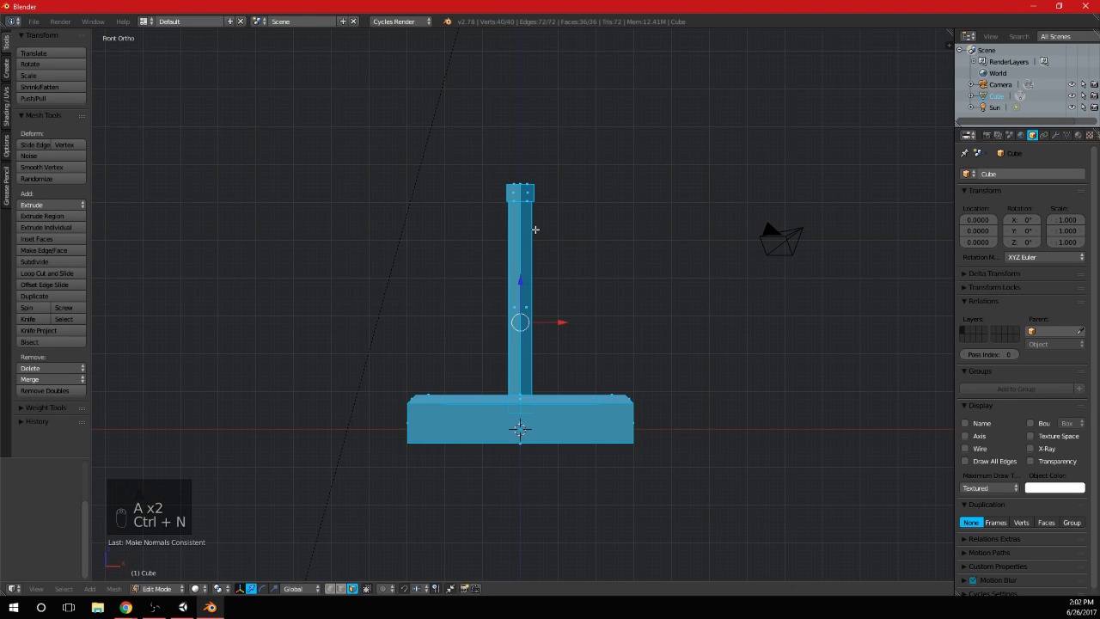
# Add a single-bone armature at the origin in Object Mode and enable its X-Ray display
pyautogui.press('Tab')
pyautogui.hotkey('shift', 'a')
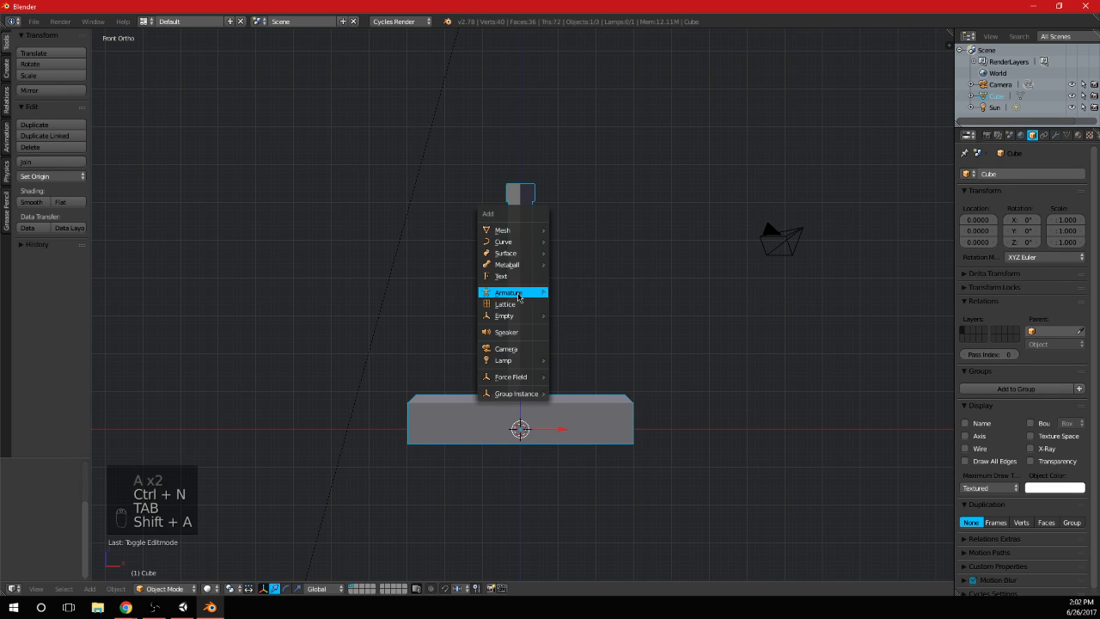
pyautogui.moveTo(528, 296)
pyautogui.click(589, 297)
pyautogui.scroll(-1, 568, 411)
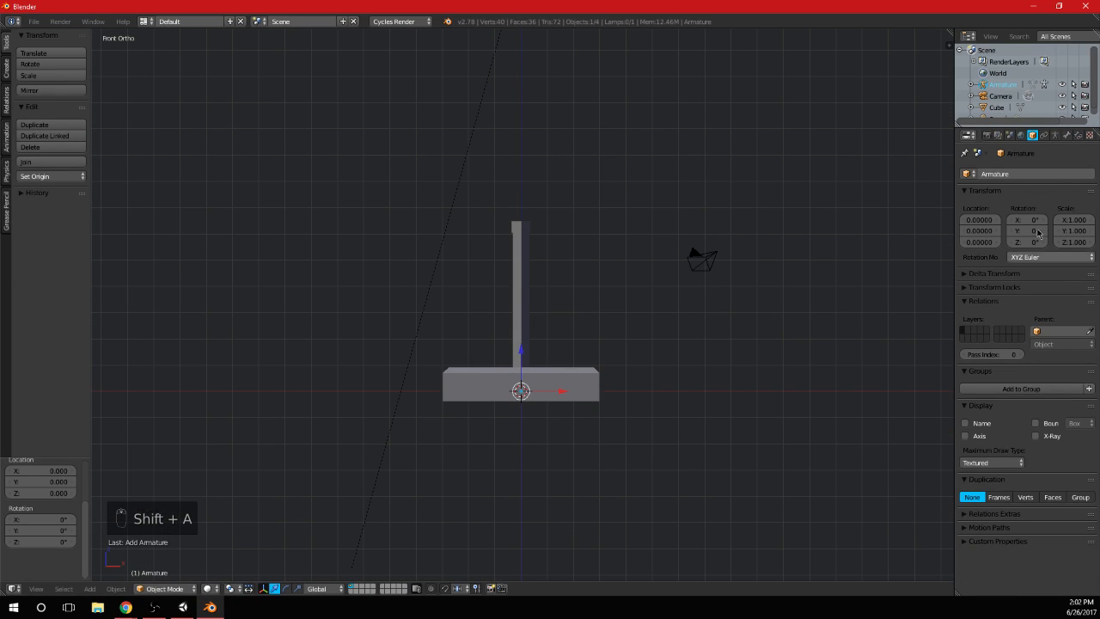
pyautogui.click(1078, 136)
pyautogui.click(1057, 137)
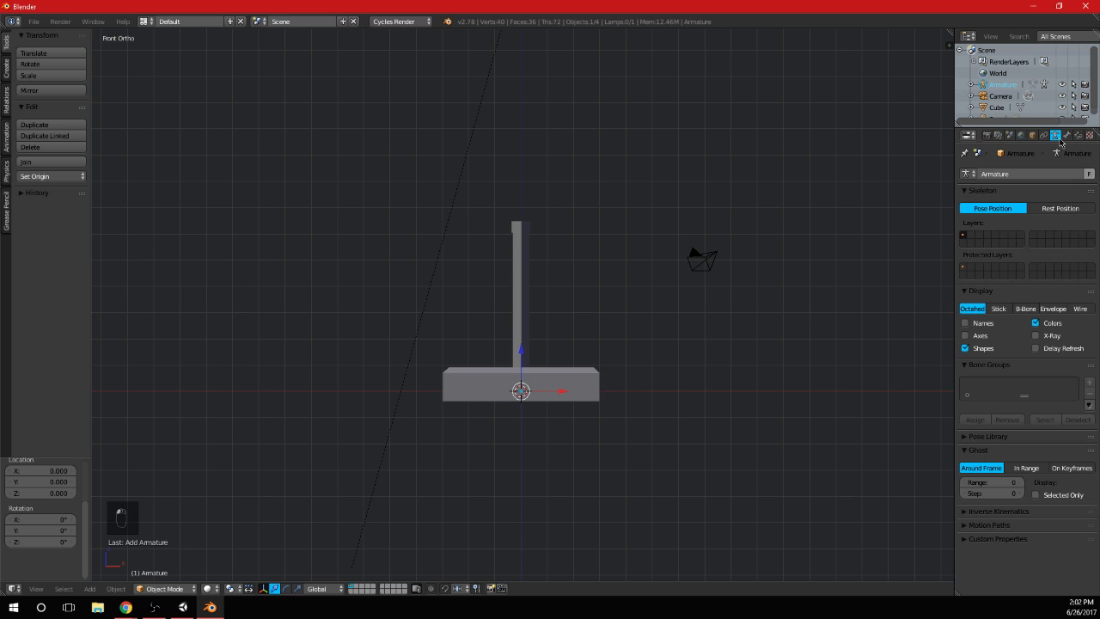
pyautogui.scroll(2, 609, 389)
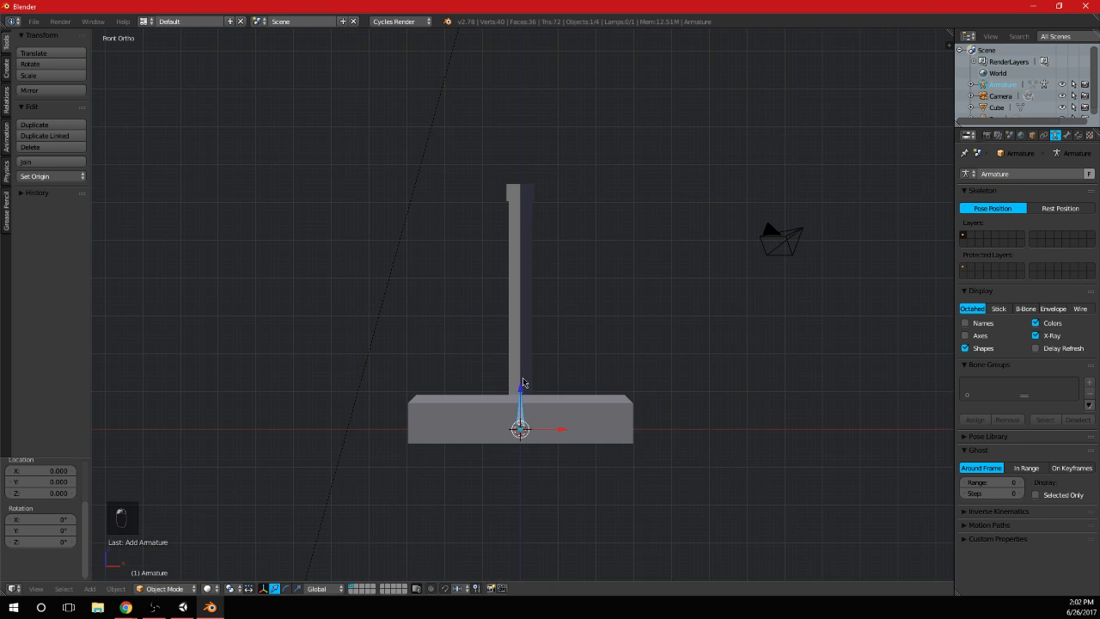
# Scale the lever mesh object down uniformly to about 0.17 of its size
pyautogui.keyDown('shift'); pyautogui.moveTo(606, 407); pyautogui.dragTo(600, 371, button='middle'); pyautogui.keyUp('shift')
pyautogui.rightClick(599, 375)
pyautogui.press('s')
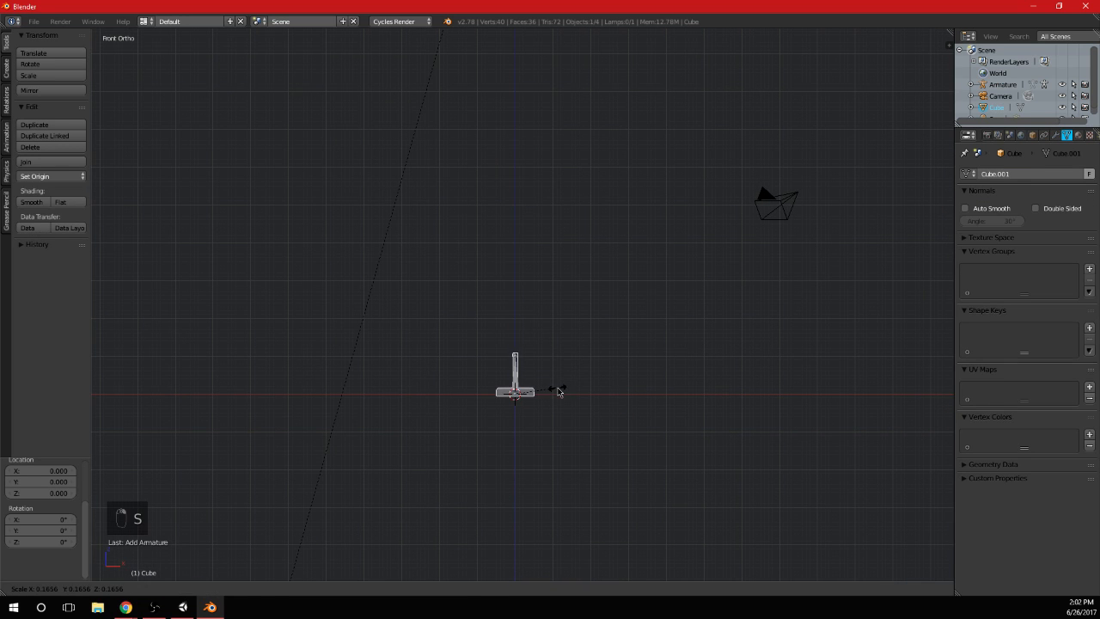
pyautogui.click(559, 392)
pyautogui.scroll(5, 598, 419)
pyautogui.keyDown('shift'); pyautogui.moveTo(588, 437); pyautogui.dragTo(583, 315, button='middle'); pyautogui.keyUp('shift')
pyautogui.scroll(4, 492, 335)
# Save the Blender file as Interact_Lever.blend in the Unity Platformer project's Imports folder
pyautogui.hotkey('ctrl', 'shift', 's')
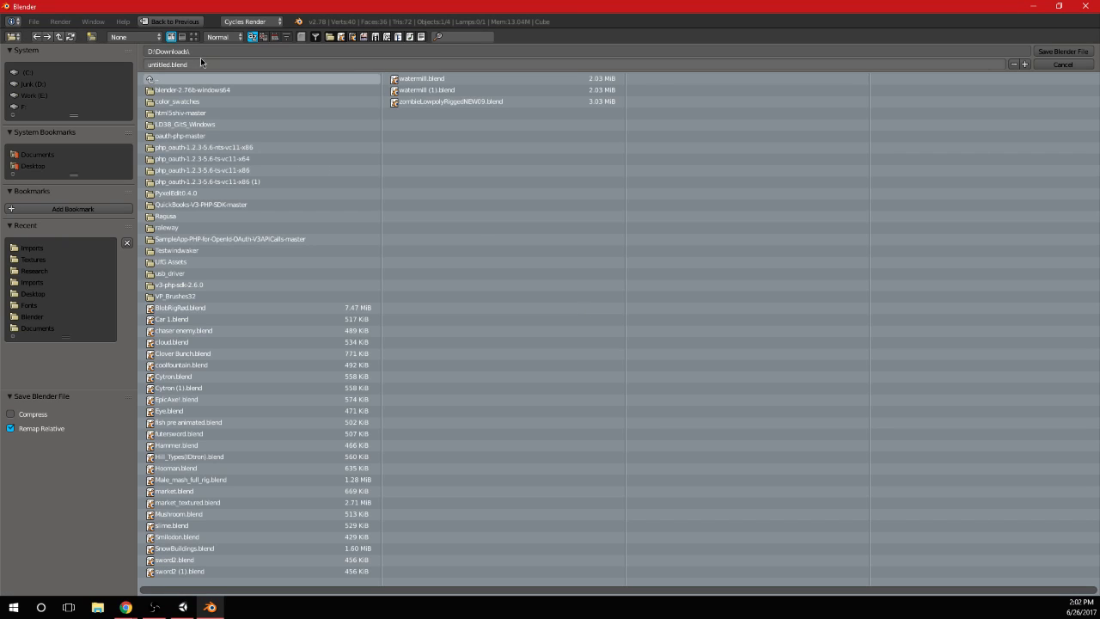
pyautogui.click(52, 249)
pyautogui.click(188, 65)
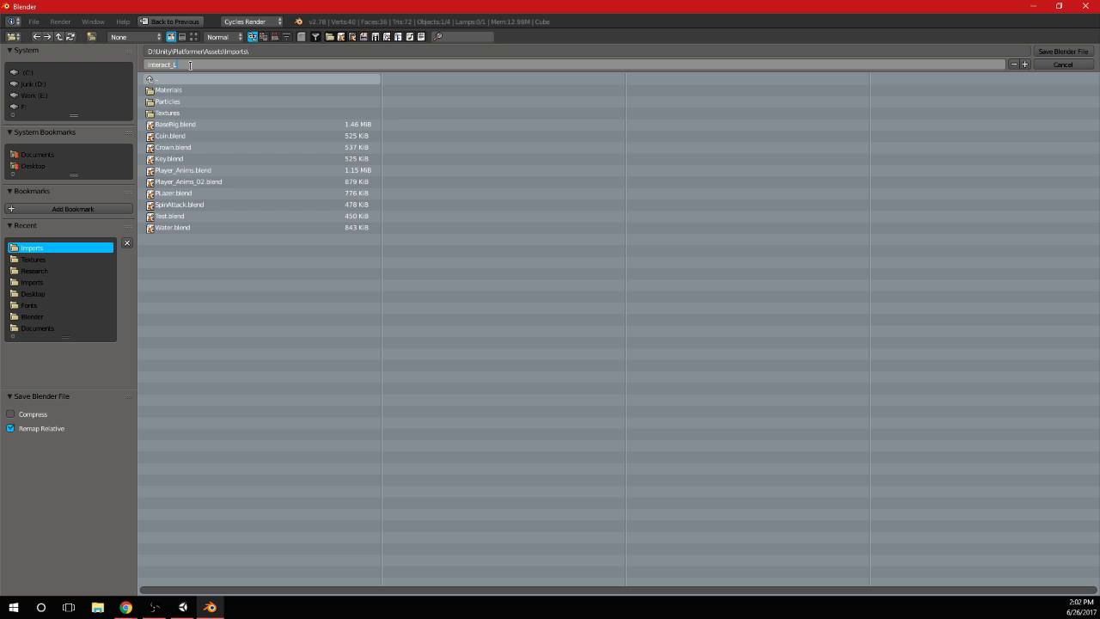
pyautogui.press('Return')
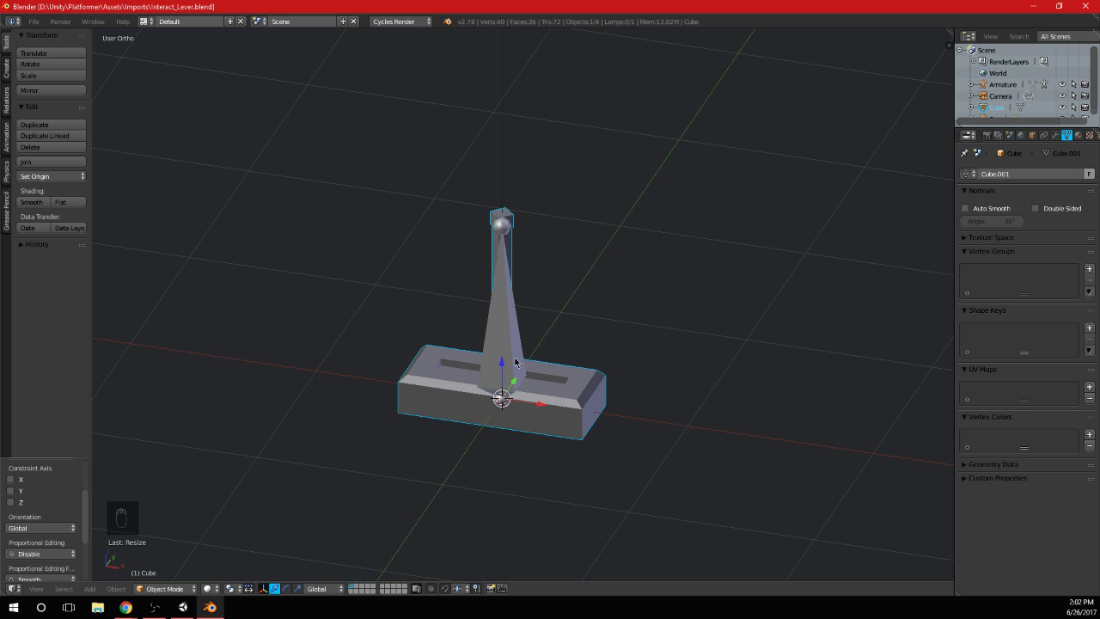
pyautogui.moveTo(515, 361); pyautogui.dragTo(540, 361, button='middle')
# Switch to Unity and place the Interact_Lever model from the Imports folder beside the Player in the Workspace scene
pyautogui.click(182, 606)
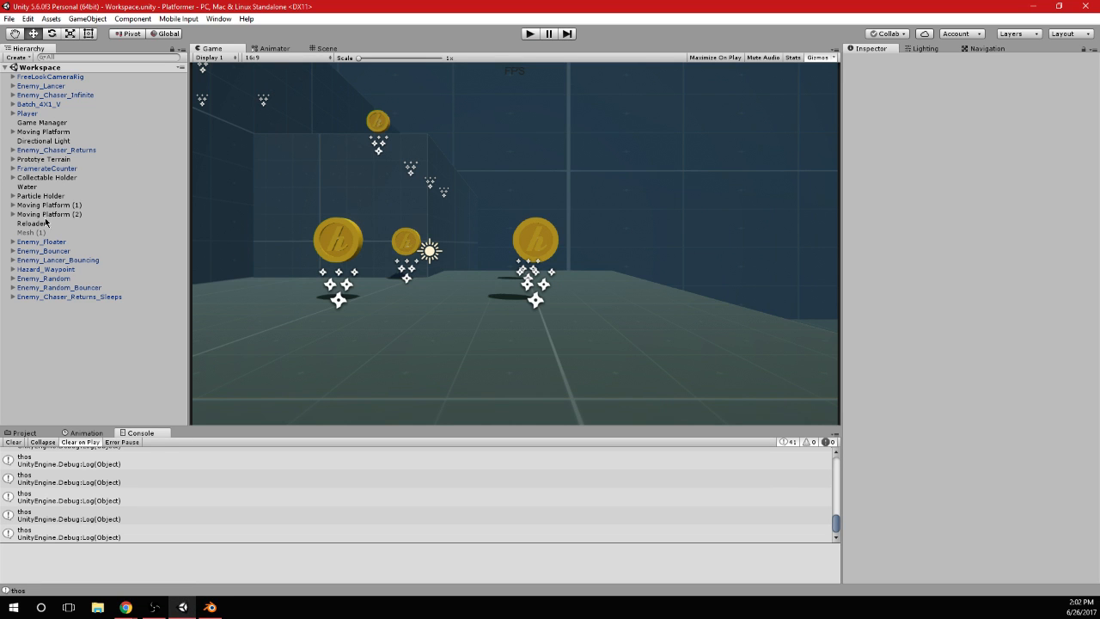
pyautogui.click(43, 114)
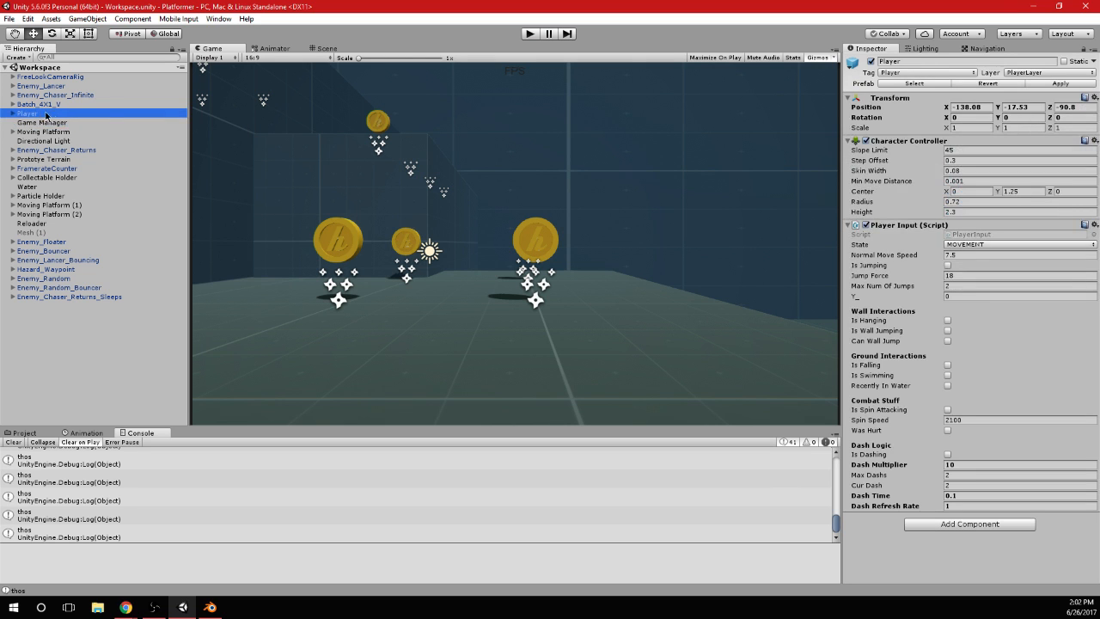
pyautogui.click(333, 49)
pyautogui.press('f')
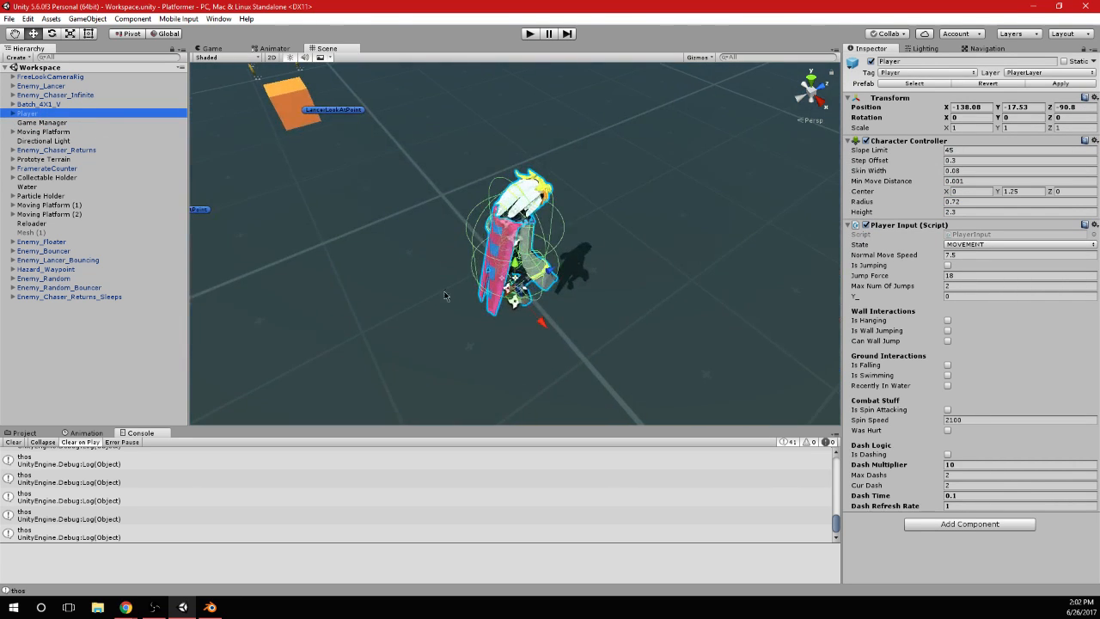
pyautogui.click(12, 442)
pyautogui.click(24, 432)
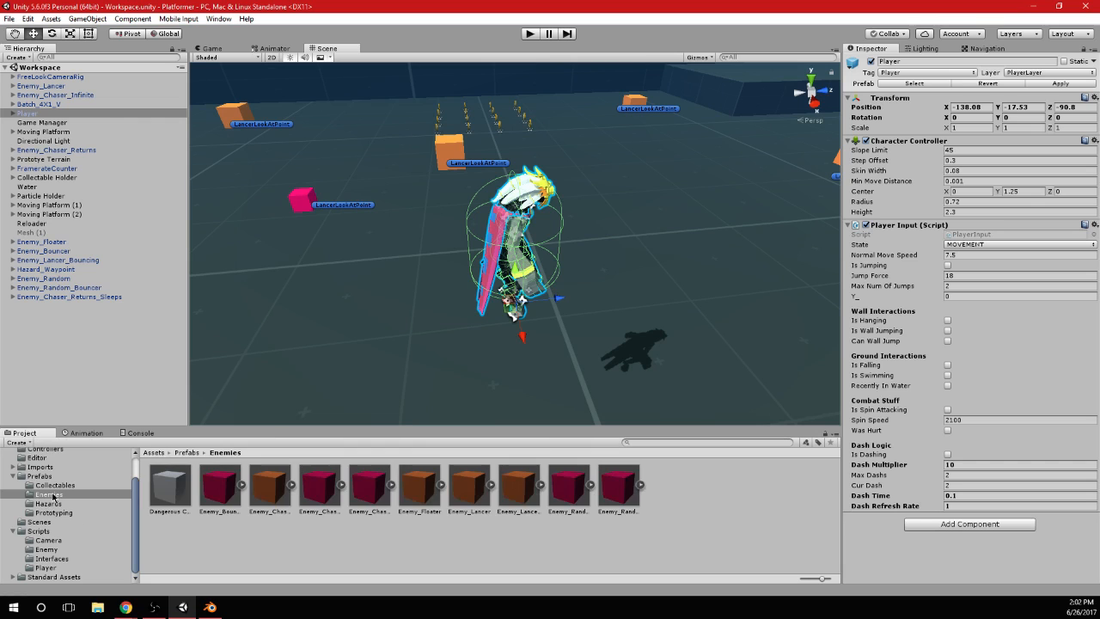
pyautogui.click(39, 467)
pyautogui.scroll(-1, 445, 553)
pyautogui.moveTo(444, 553); pyautogui.dragTo(628, 344)
pyautogui.press('f')
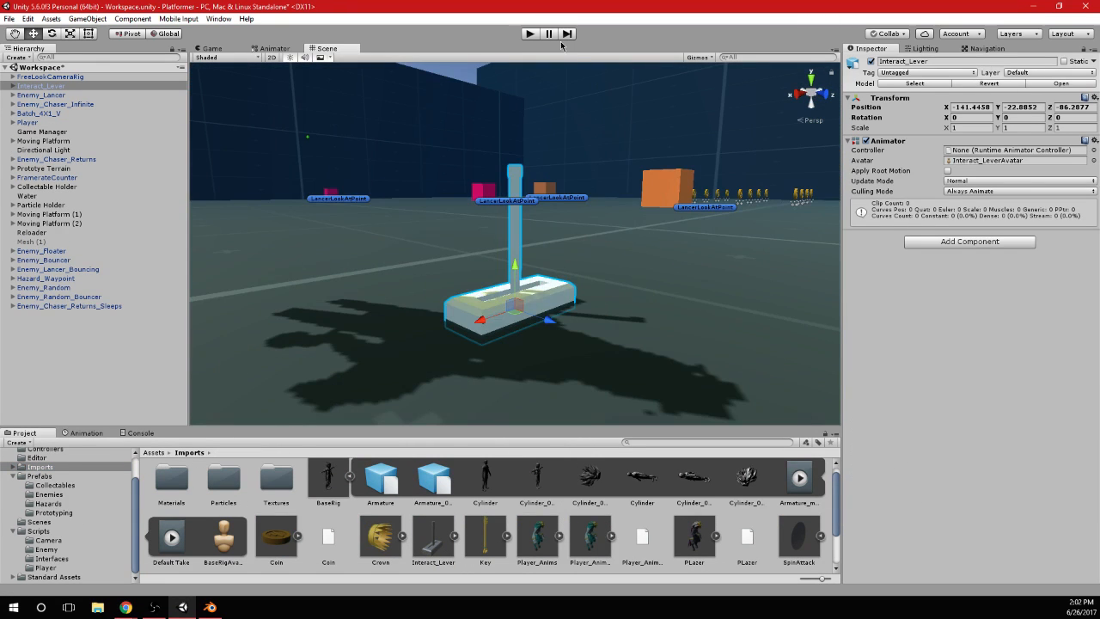
# Run the game and move the player near the lever to compare their sizes
pyautogui.click(530, 34)
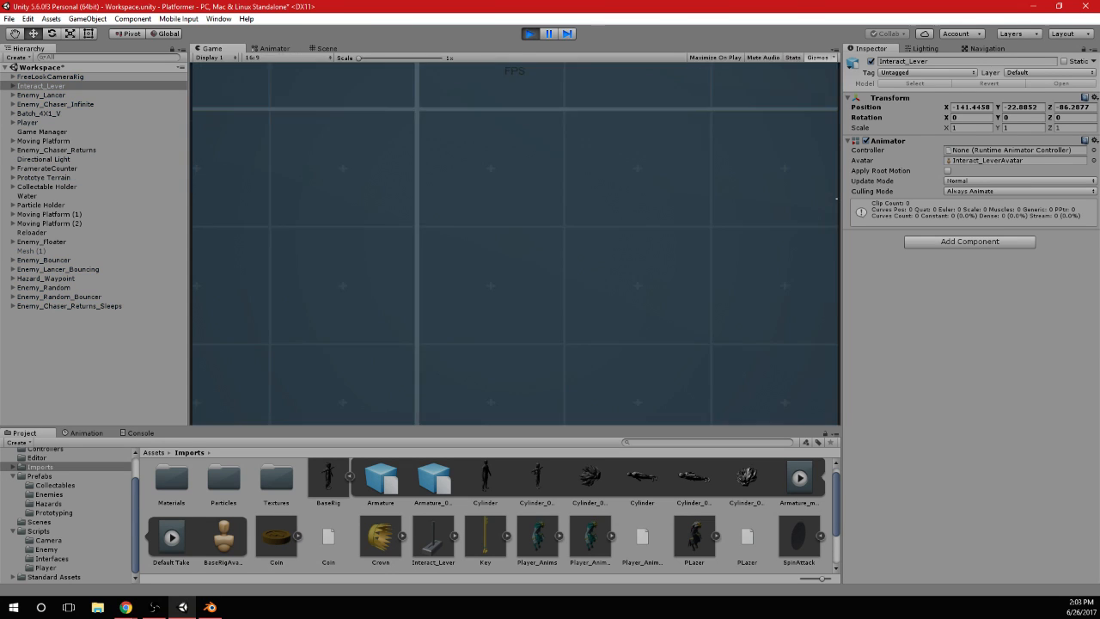
pyautogui.press('w')
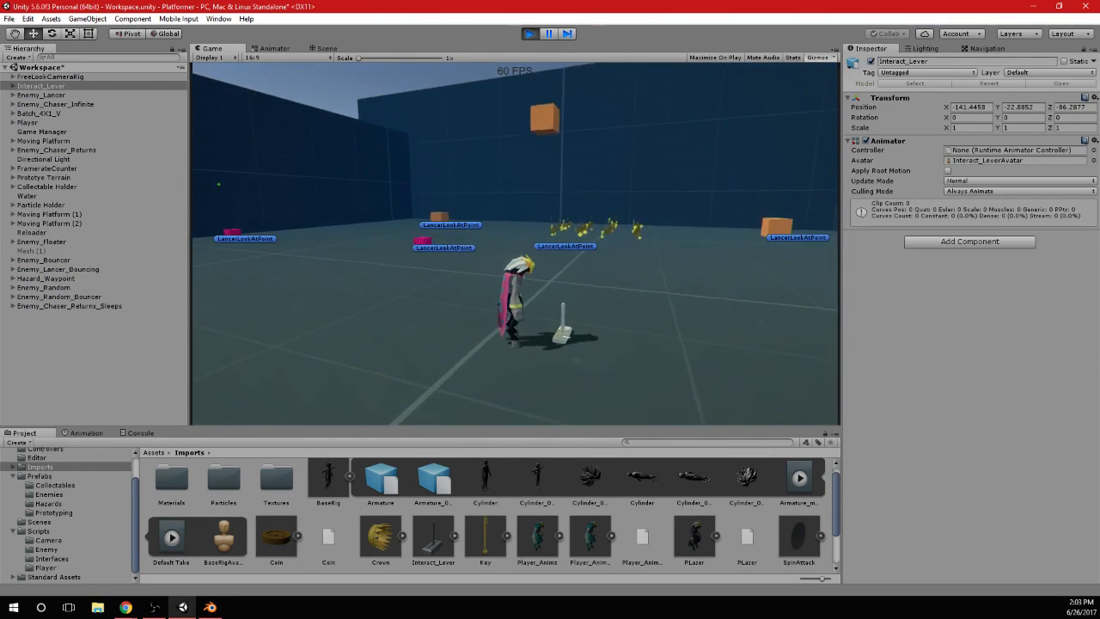
# Switch to Blender, try scaling the lever up in Object Mode and Edit Mode, and undo the scaling
pyautogui.hotkey('alt', 'Tab')
pyautogui.press('s')
pyautogui.hotkey('ctrl', 'z')
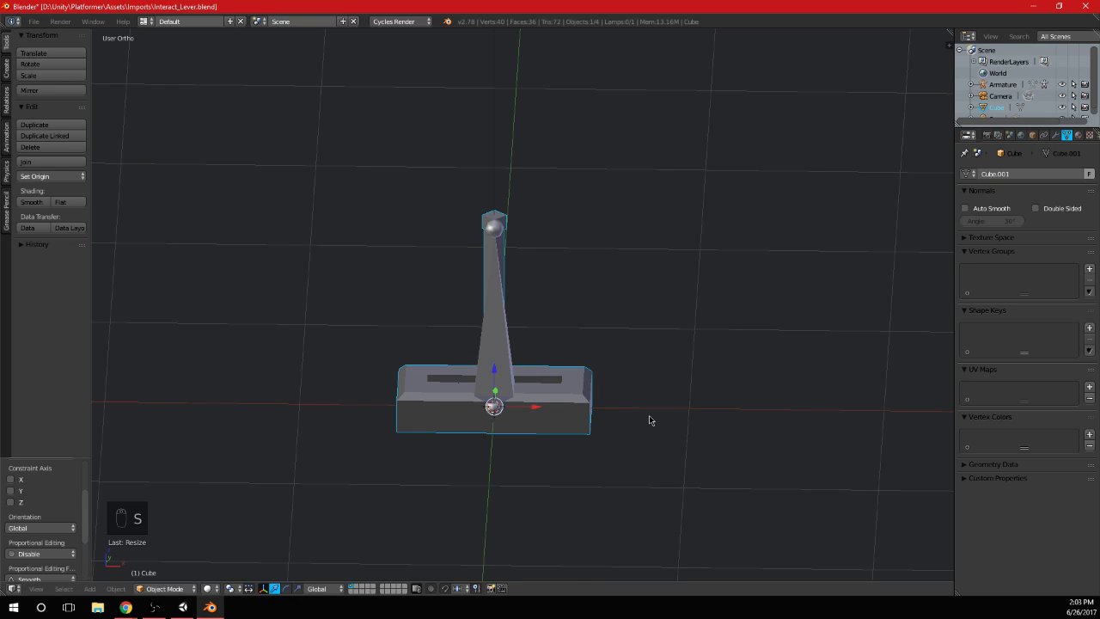
pyautogui.press('Tab')
pyautogui.press('s')
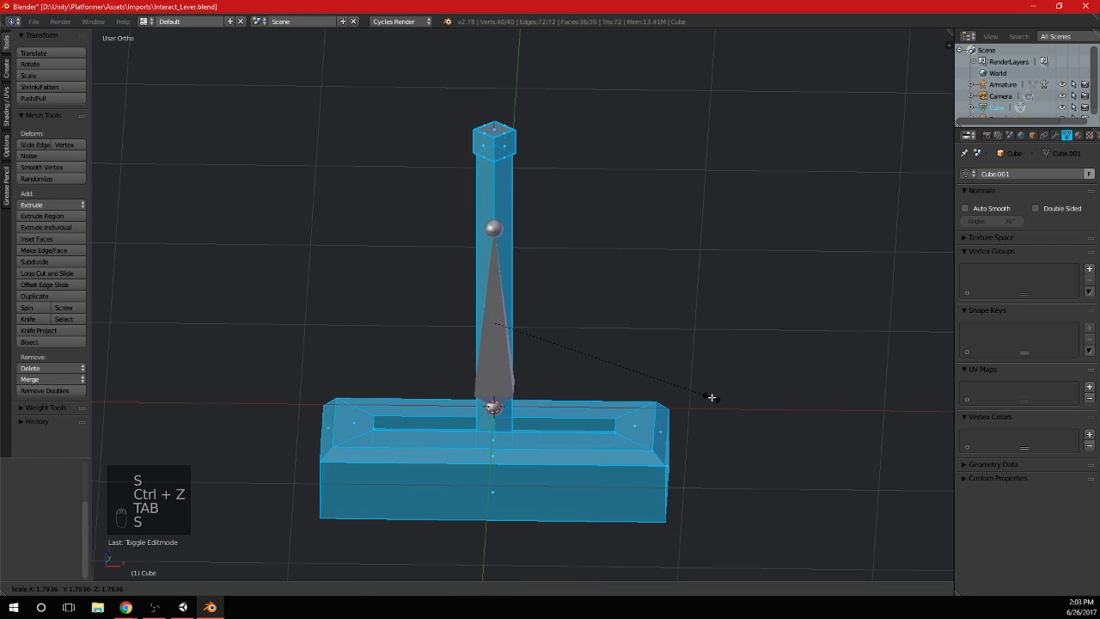
pyautogui.hotkey('ctrl', 'z')
pyautogui.press('Tab')
# Try enlarging the whole lever mesh object uniformly in Object Mode and view it beside the bone
pyautogui.press('s')
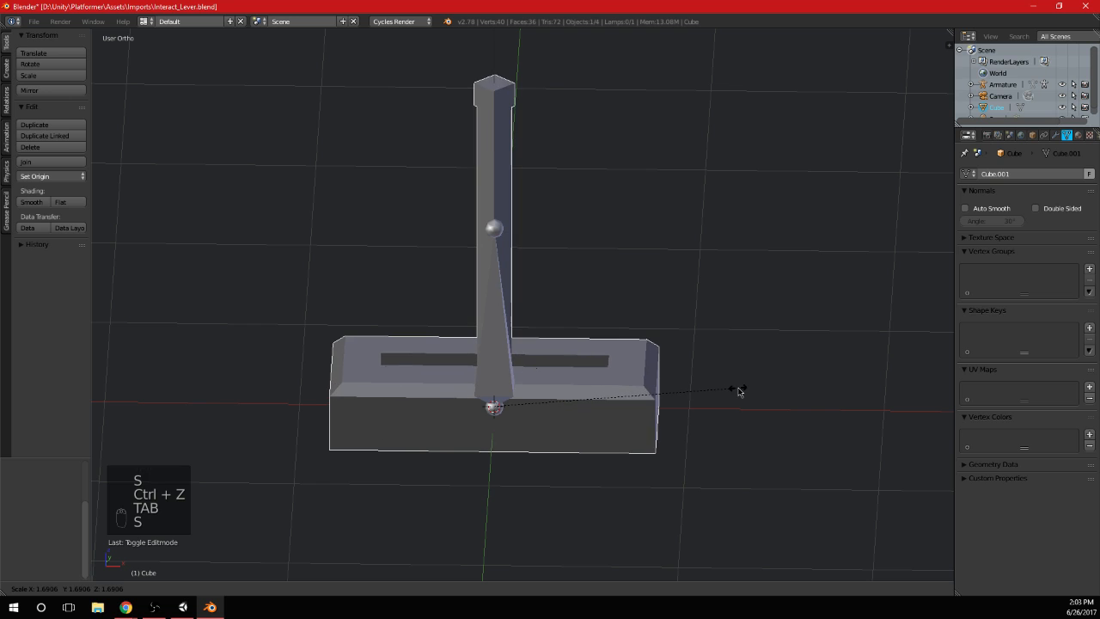
pyautogui.click(739, 389)
pyautogui.scroll(-7, 677, 357)
pyautogui.moveTo(676, 355); pyautogui.dragTo(630, 285, button='middle')
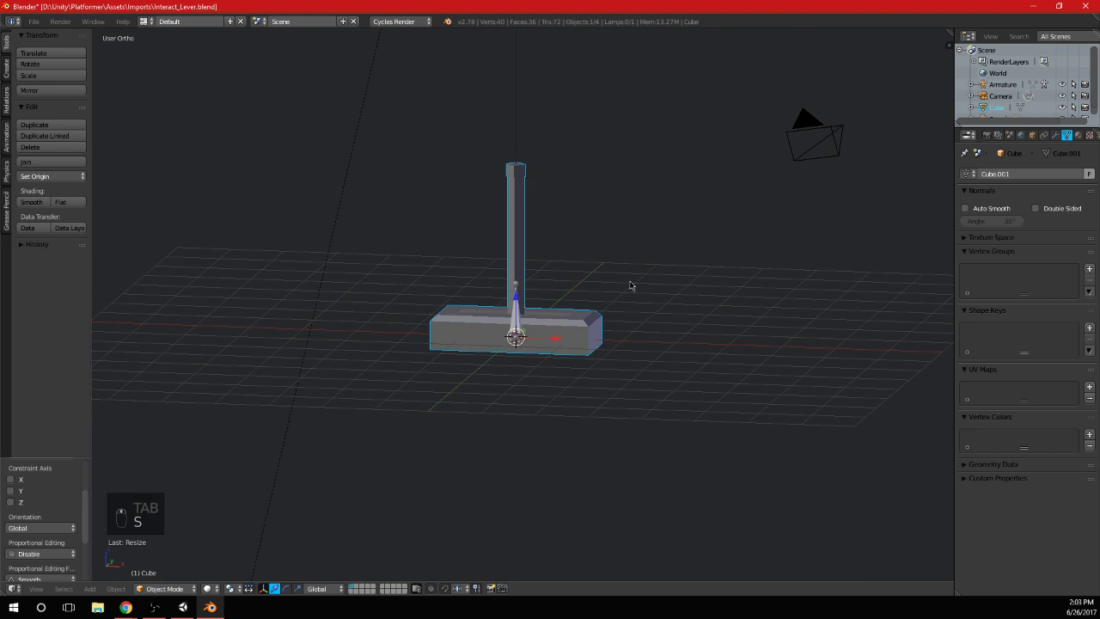
pyautogui.hotkey('shift', 'a')
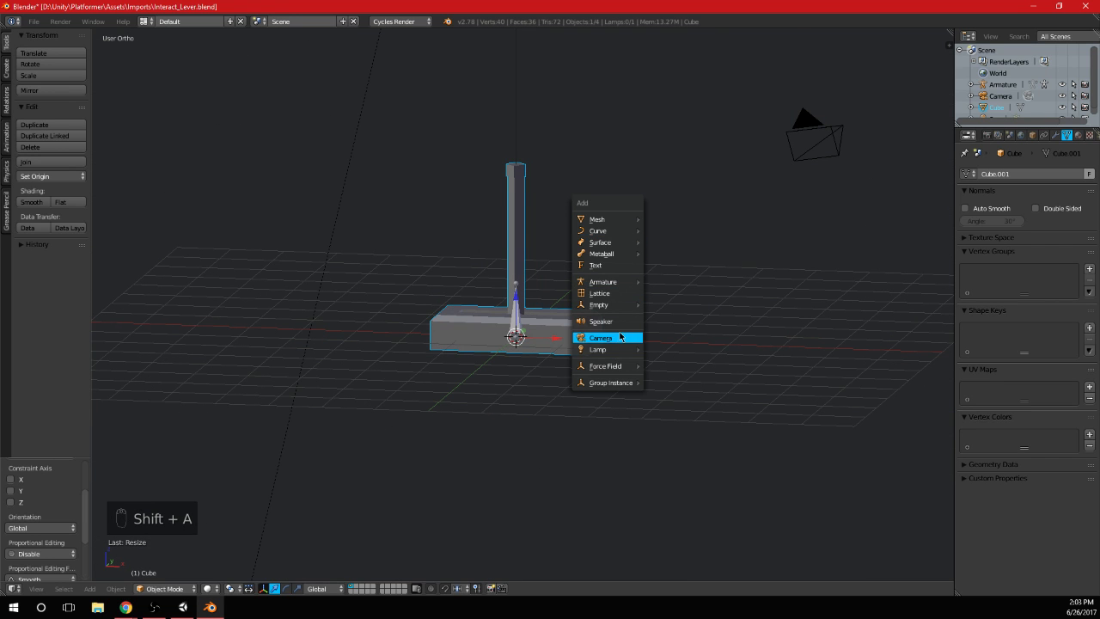
# Switch to the running Unity game and try a scale of 3 on all axes for Interact_Lever
pyautogui.click(182, 607)
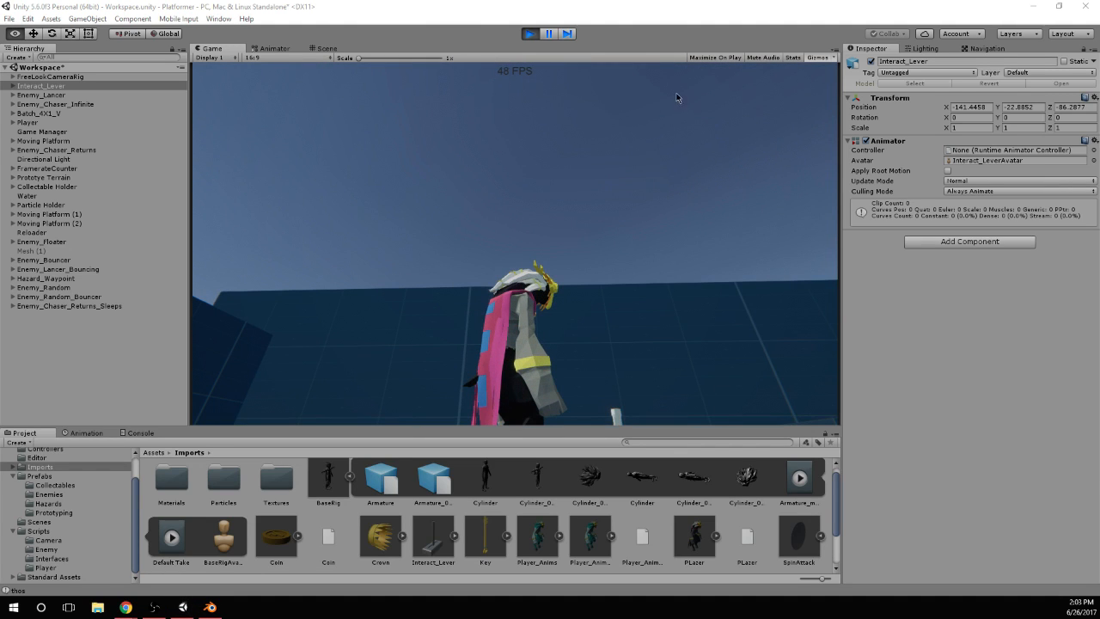
pyautogui.hotkey('alt', 'Tab')
pyautogui.click(182, 607)
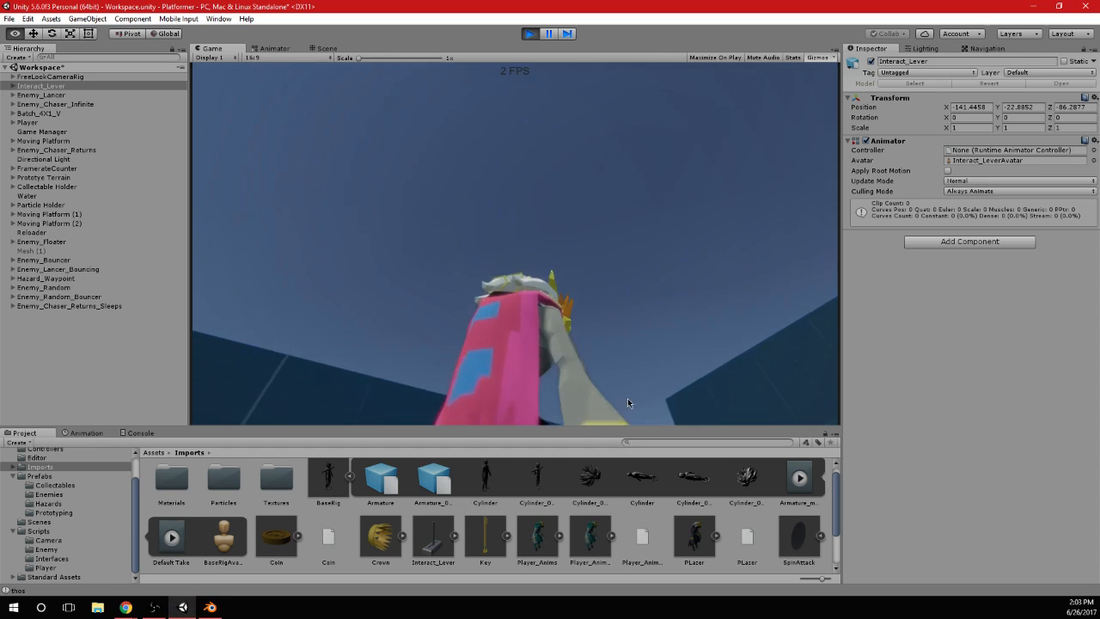
pyautogui.click(965, 129)
pyautogui.write('3')
pyautogui.press('Tab')
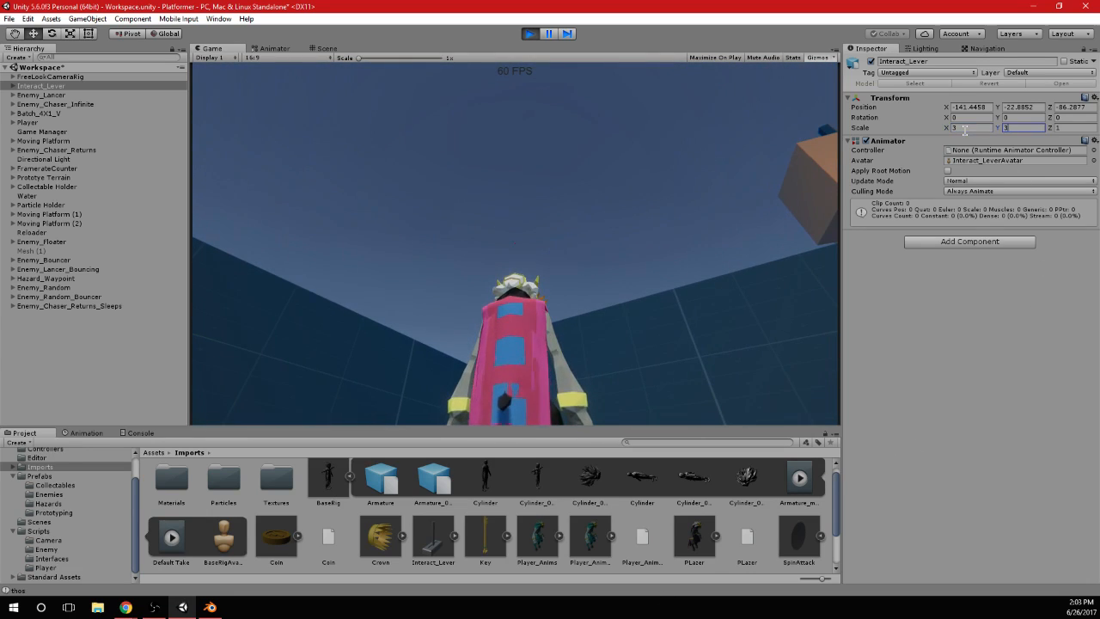
pyautogui.write('3')
pyautogui.press('Tab')
pyautogui.write('3')
pyautogui.click(730, 215)
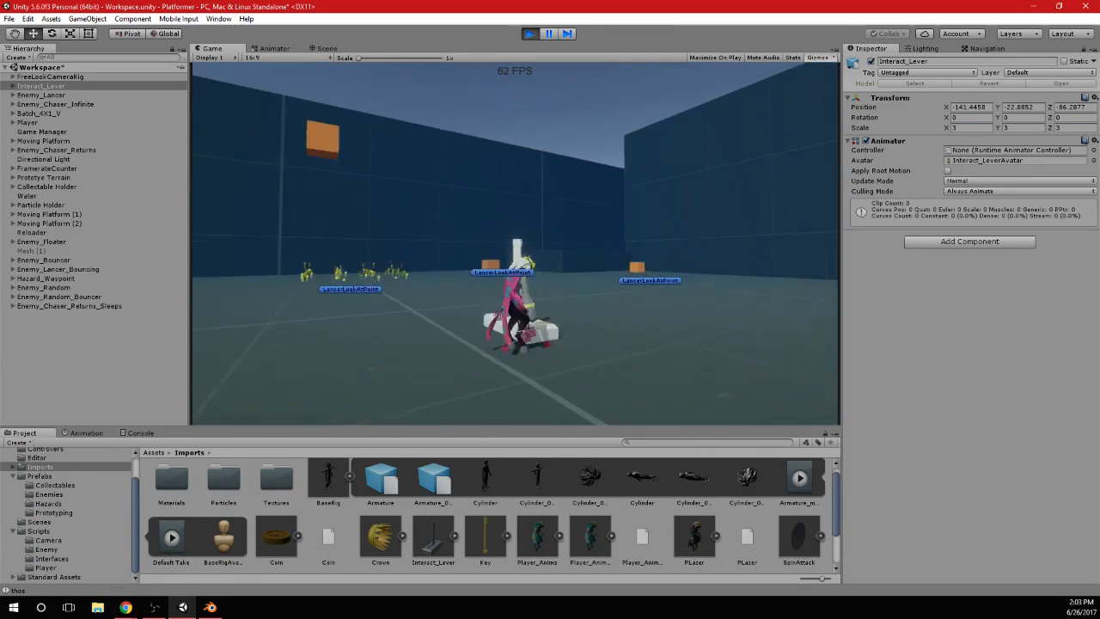
# Set the scale of Interact_Lever to 2 on all axes, check it beside the player, and stop the game
pyautogui.hotkey('alt', 'Tab')
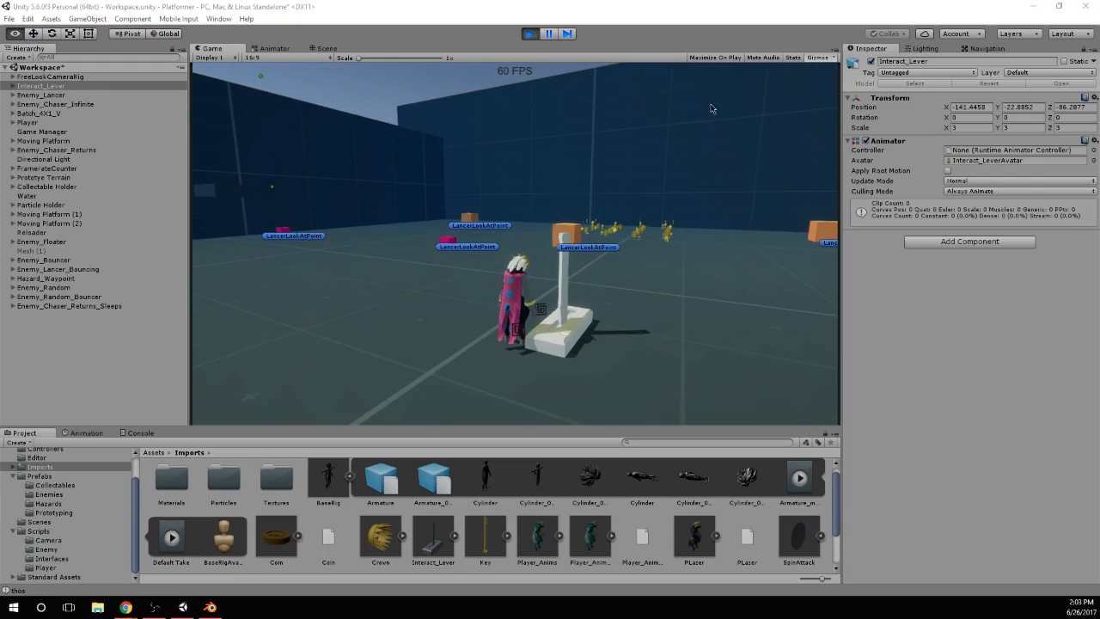
pyautogui.click(960, 129)
pyautogui.write('2')
pyautogui.press('Tab')
pyautogui.write('2')
pyautogui.press('Tab')
pyautogui.write('2')
pyautogui.click(645, 278)
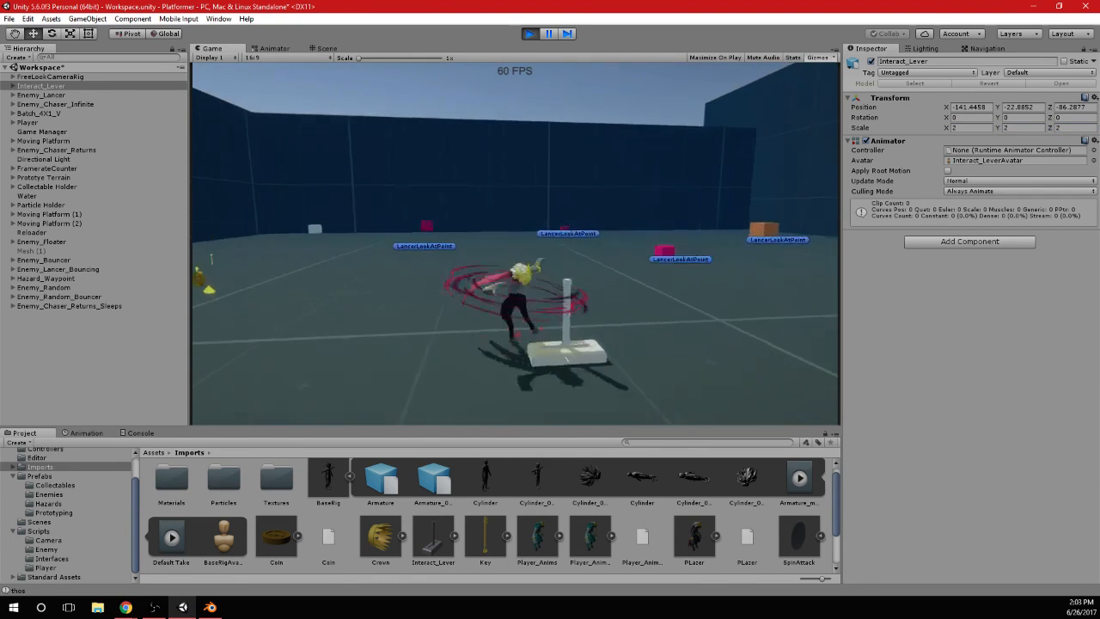
pyautogui.click(531, 35)
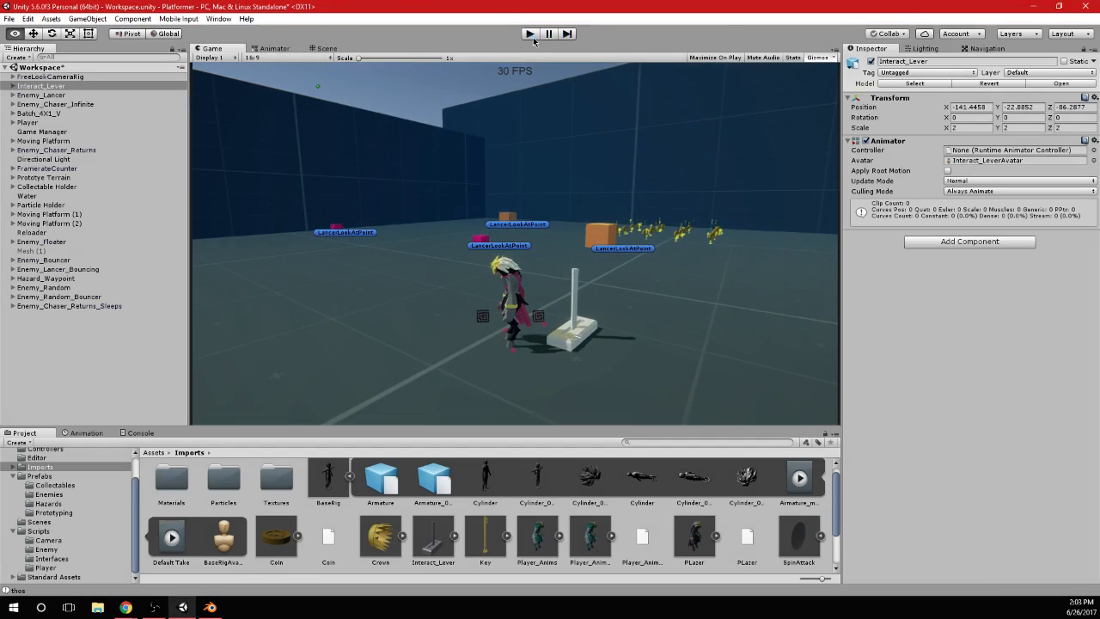
# Switch to Blender, undo the last enlargement of the lever mesh, scale it up again more moderately, and apply its transform
pyautogui.click(210, 607)
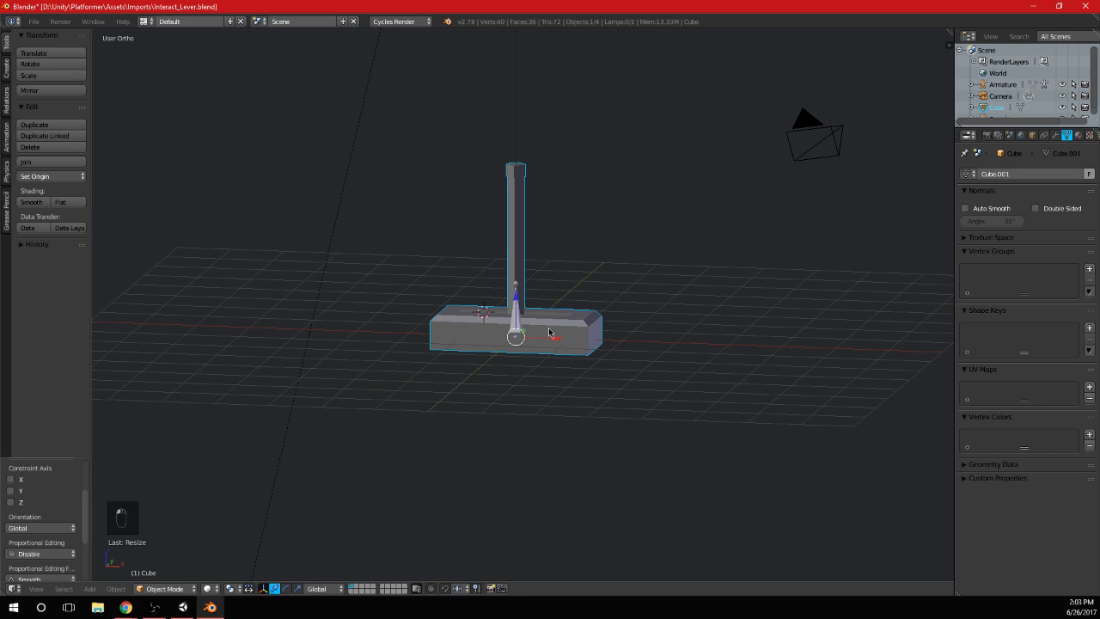
pyautogui.hotkey('ctrl', 'z')
pyautogui.press('s')
pyautogui.click(593, 329)
pyautogui.scroll(2, 597, 329)
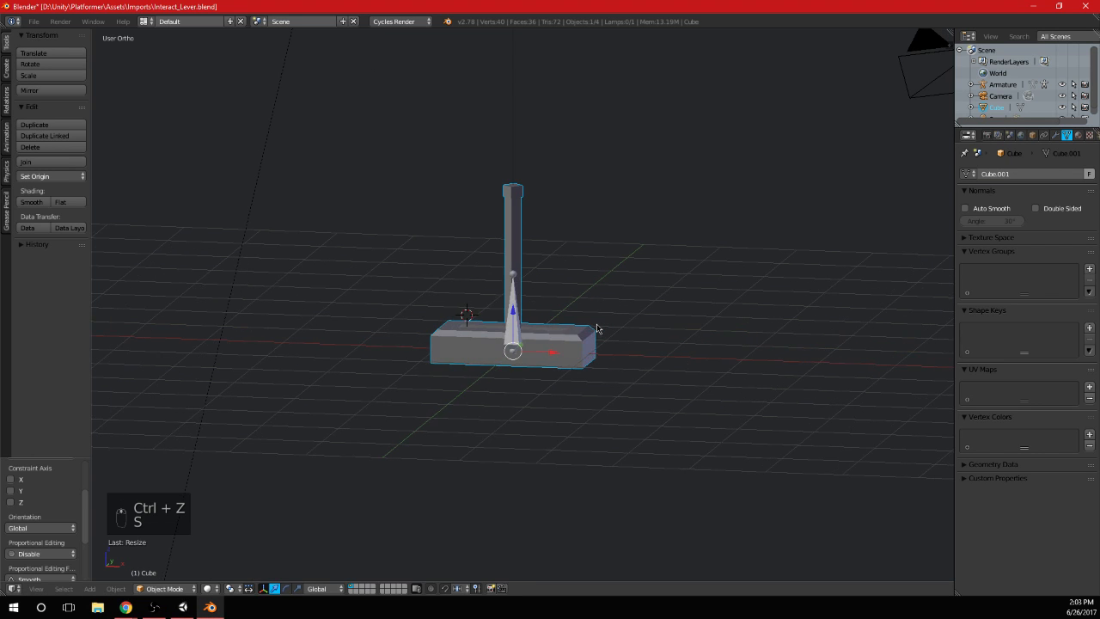
pyautogui.hotkey('ctrl', 'a')
pyautogui.click(594, 324)
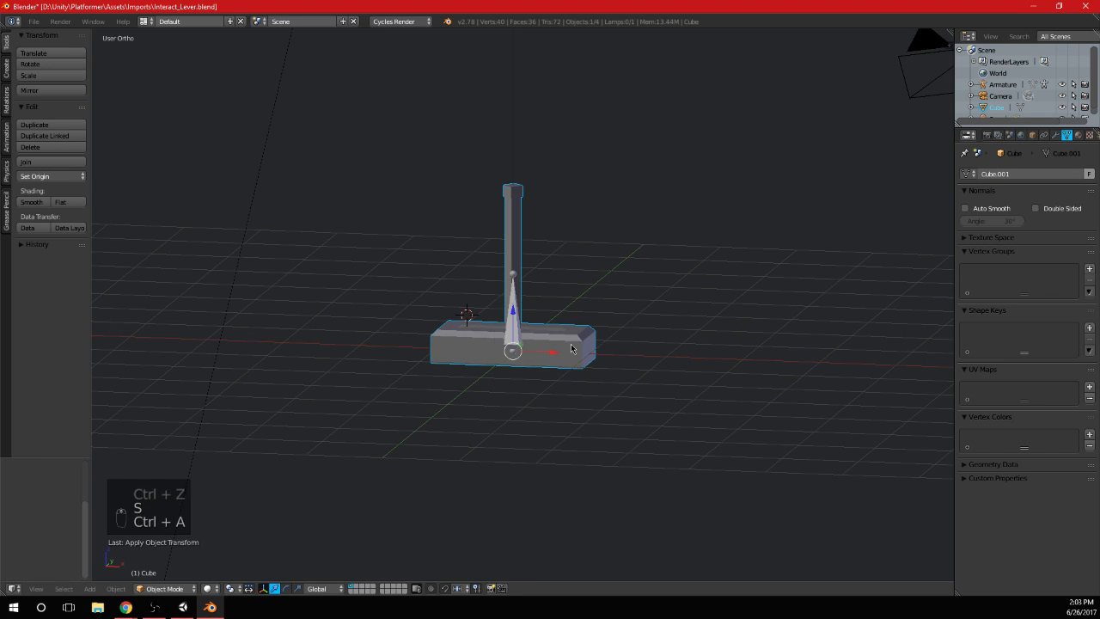
# Raise the tip of the armature's bone straight up to the top of the lever shaft and return to Object Mode
pyautogui.rightClick(511, 315)
pyautogui.press('Tab')
pyautogui.press('KP_1')
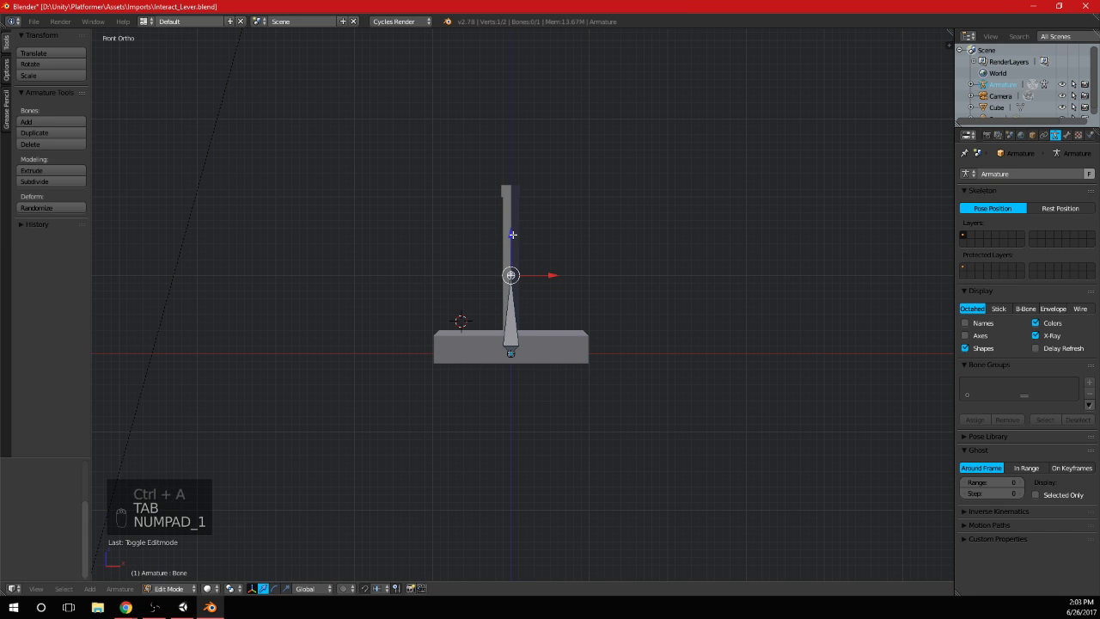
pyautogui.moveTo(513, 234); pyautogui.dragTo(513, 151)
pyautogui.press('a')
pyautogui.press('a')
pyautogui.scroll(2, 576, 275)
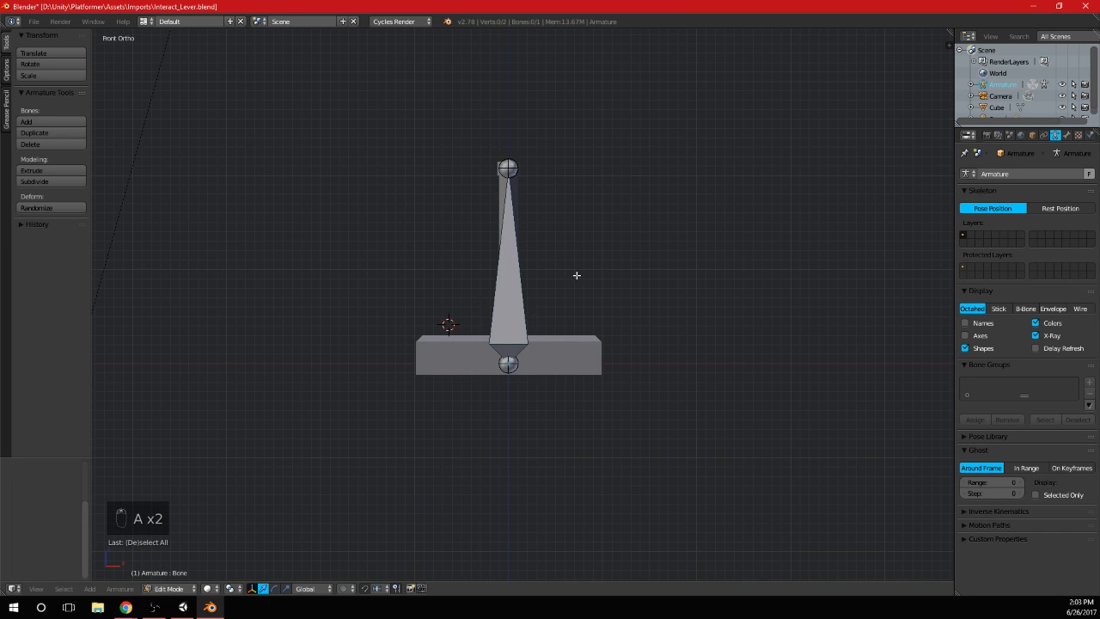
pyautogui.moveTo(585, 341)
pyautogui.mouseDown(button='middle')
pyautogui.moveTo(610, 314)
pyautogui.moveTo(689, 331)
pyautogui.moveTo(584, 327)
pyautogui.mouseUp(button='middle')
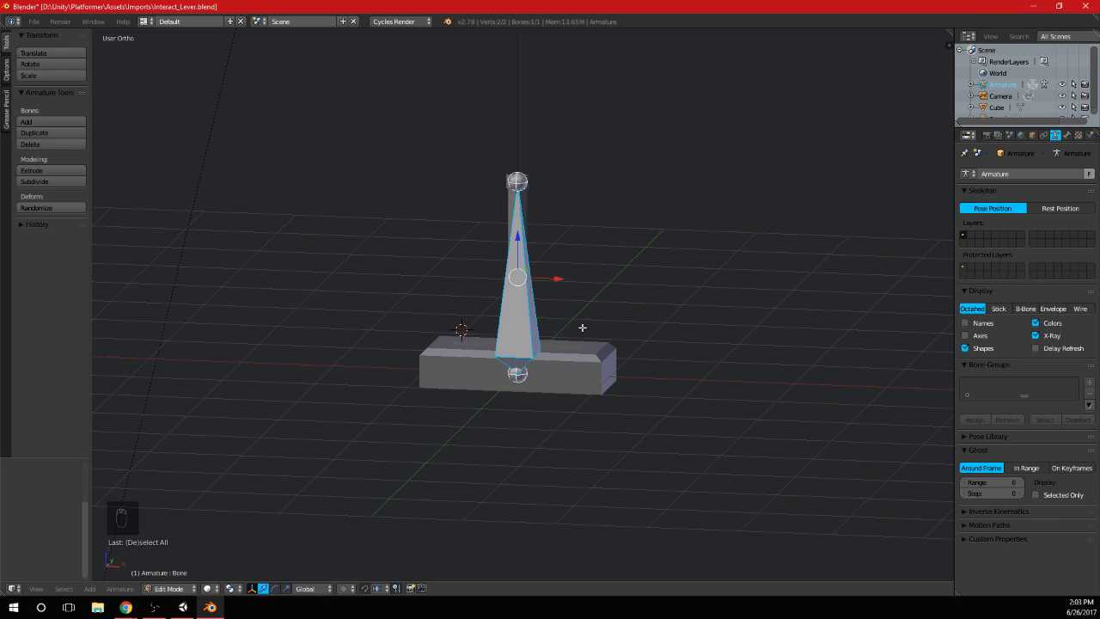
pyautogui.moveTo(584, 320)
pyautogui.mouseDown(button='middle')
pyautogui.moveTo(913, 184)
pyautogui.moveTo(730, 319)
pyautogui.moveTo(661, 296)
pyautogui.moveTo(597, 312)
pyautogui.moveTo(665, 312)
pyautogui.moveTo(656, 325)
pyautogui.moveTo(593, 317)
pyautogui.mouseUp(button='middle')
pyautogui.press('Tab')
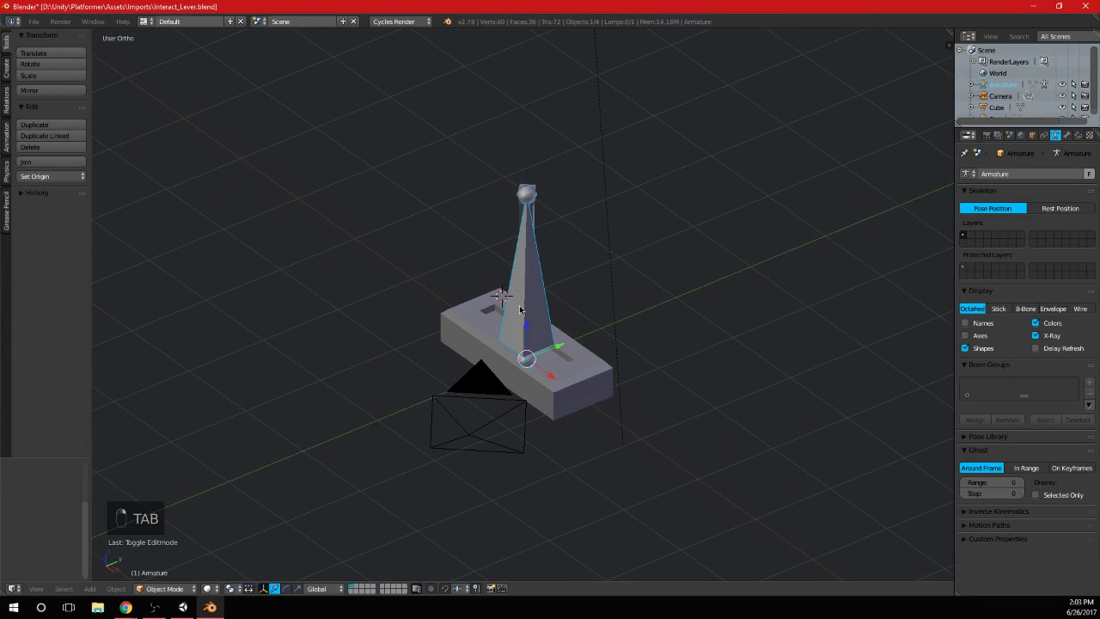
# Duplicate the upright bone in the armature's Edit Mode and rotate the copy to horizontal along the base's length
pyautogui.rightClick(560, 346)
pyautogui.press('KP_1')
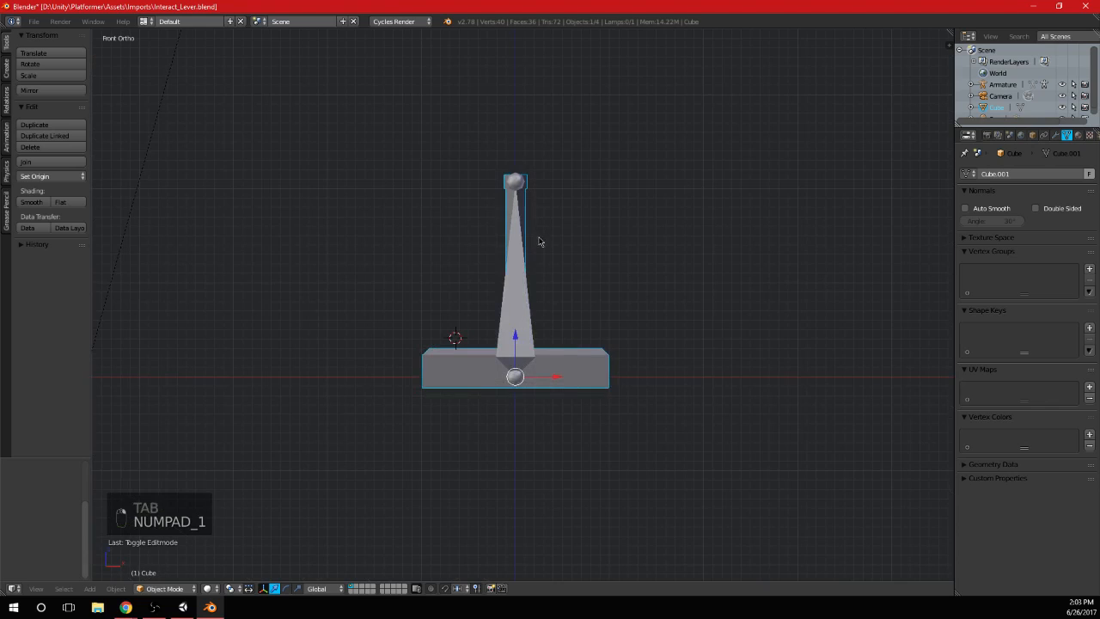
pyautogui.rightClick(520, 213)
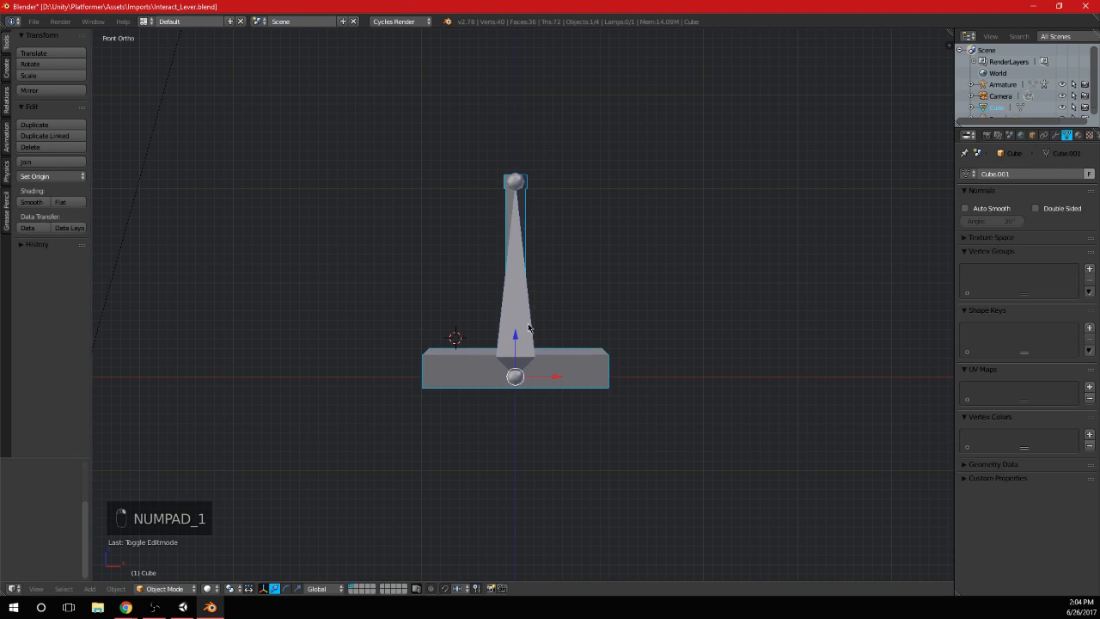
pyautogui.press('Tab')
pyautogui.hotkey('shift', 'd')
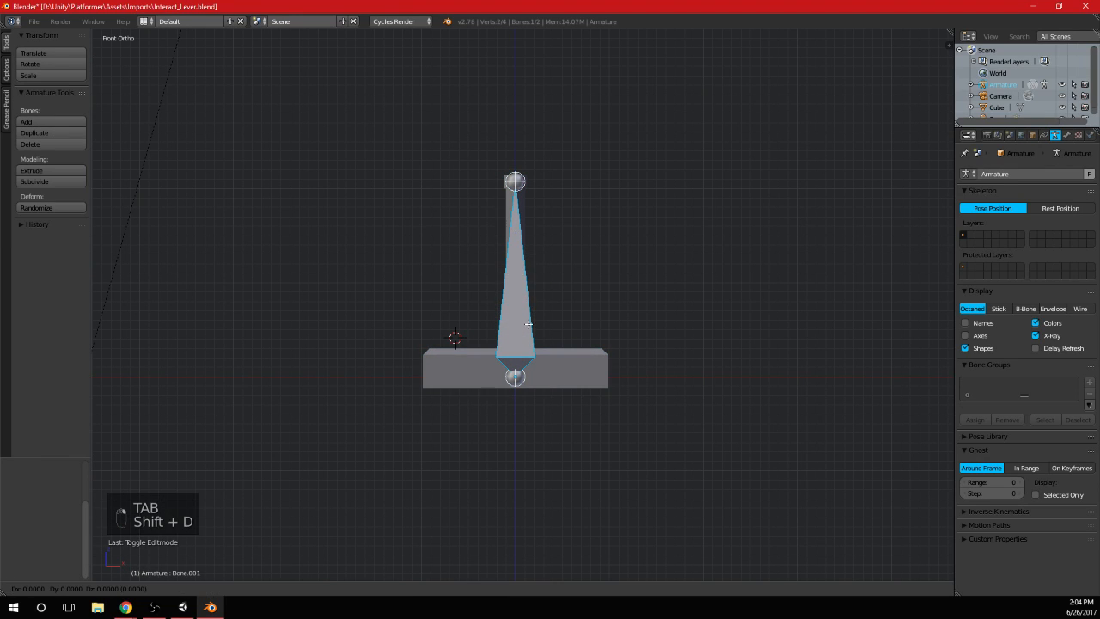
pyautogui.click(531, 312)
pyautogui.press('r')
pyautogui.click(528, 323)
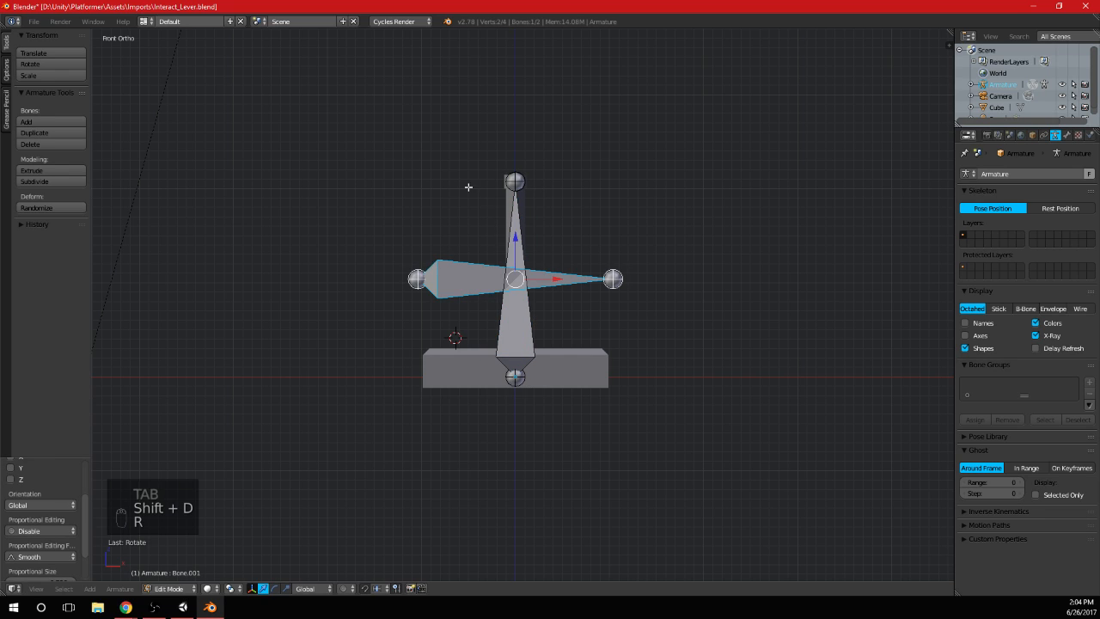
# Lower the horizontal bone about 1 unit along Z so it runs through the lever's base
pyautogui.press('g')
pyautogui.press('z')
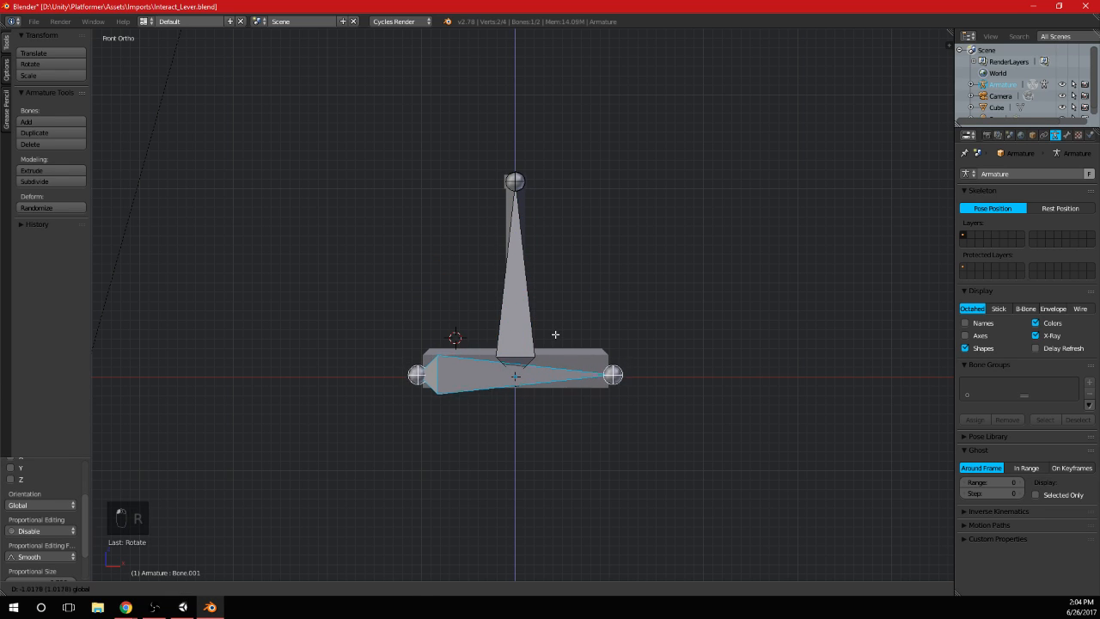
pyautogui.click(555, 335)
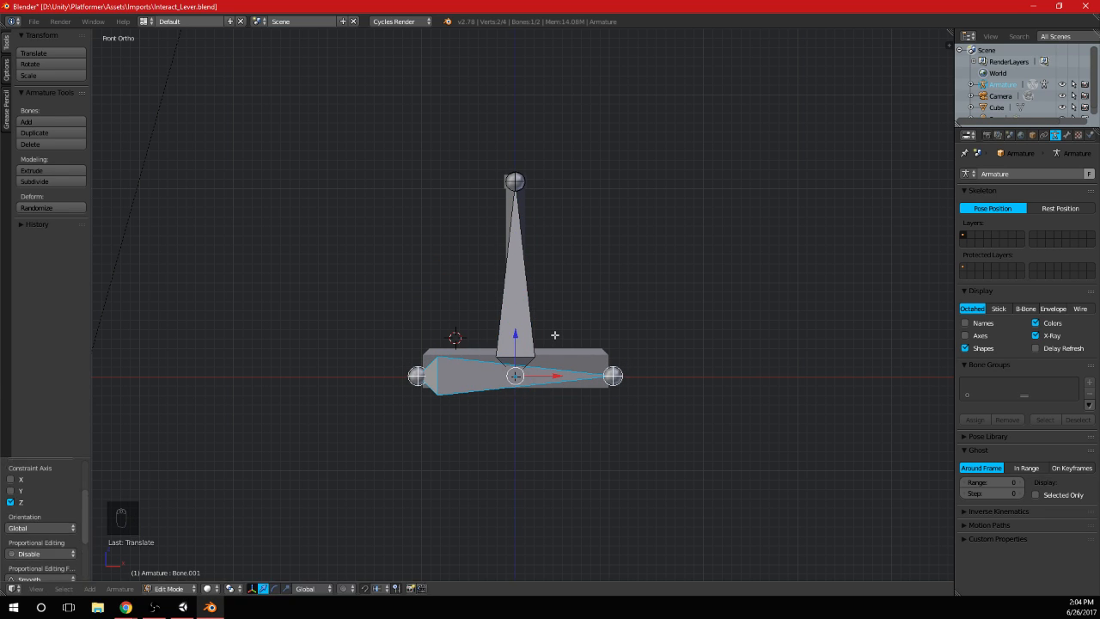
# Nudge the horizontal base bone slightly downward and rename it Root
pyautogui.moveTo(519, 336); pyautogui.dragTo(519, 337)
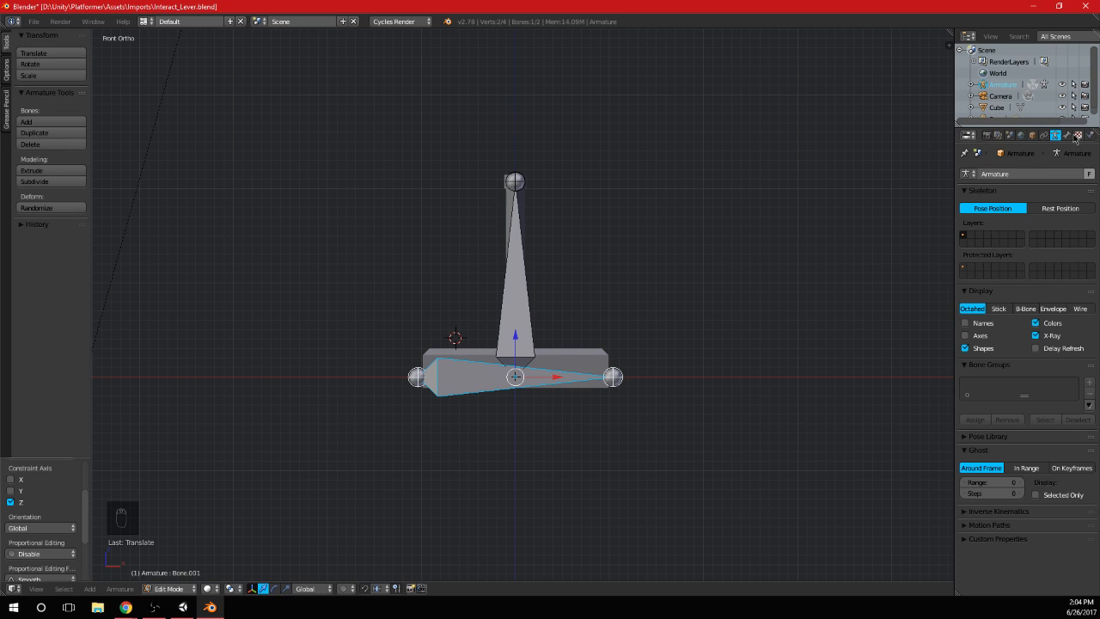
pyautogui.click(1066, 135)
pyautogui.click(1025, 175)
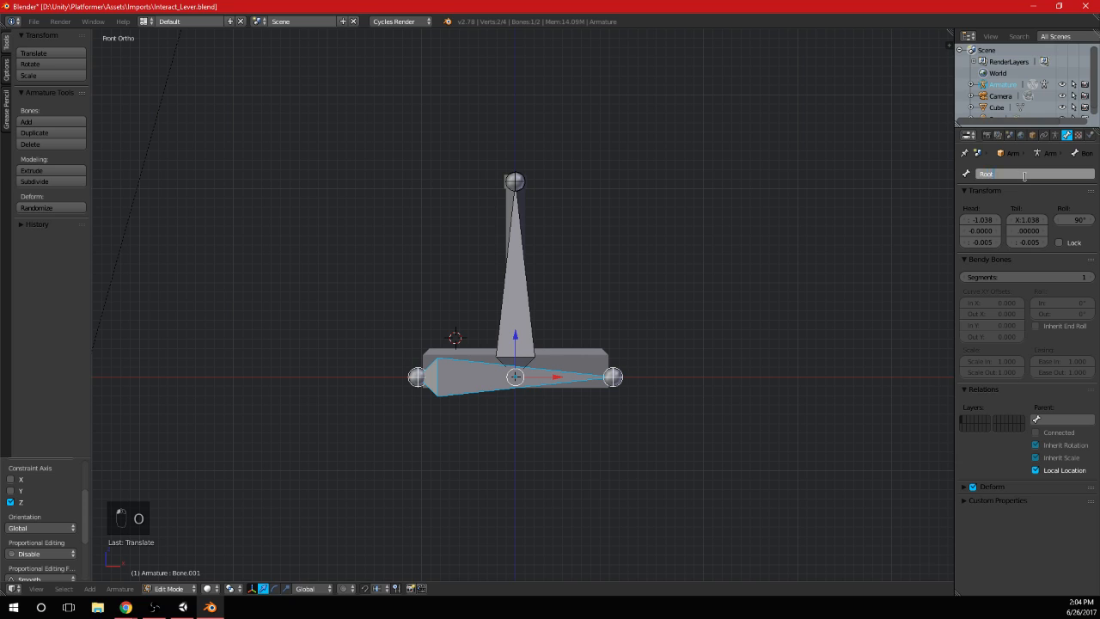
pyautogui.press('Return')
# Rename the upright bone running through the lever shaft to Handle
pyautogui.rightClick(522, 292)
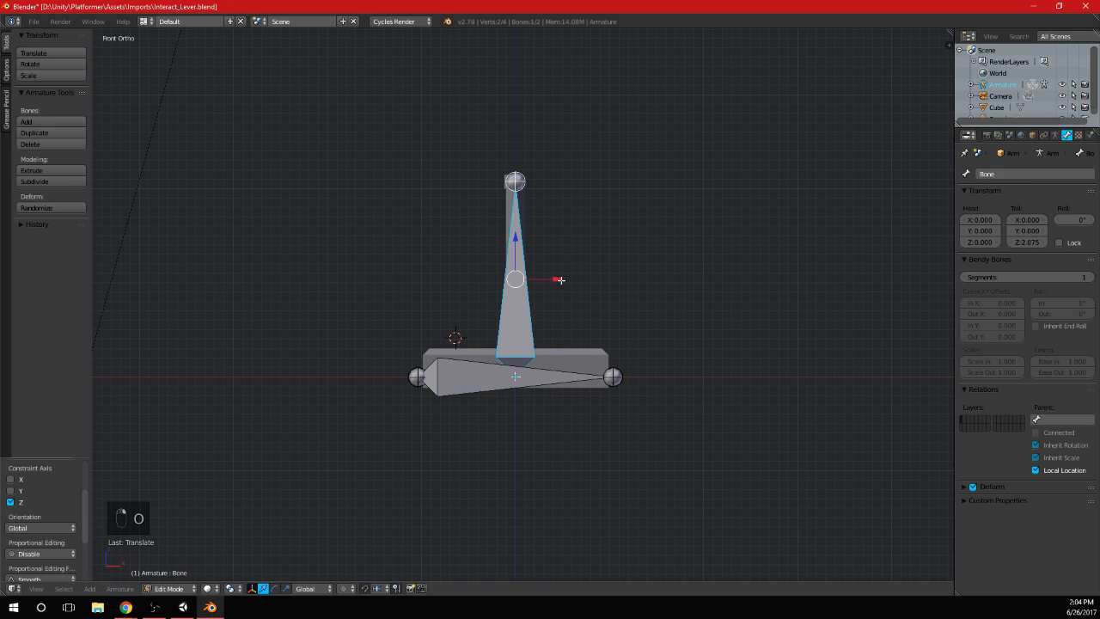
pyautogui.click(1048, 173)
pyautogui.write('Handle')
pyautogui.press('Return')
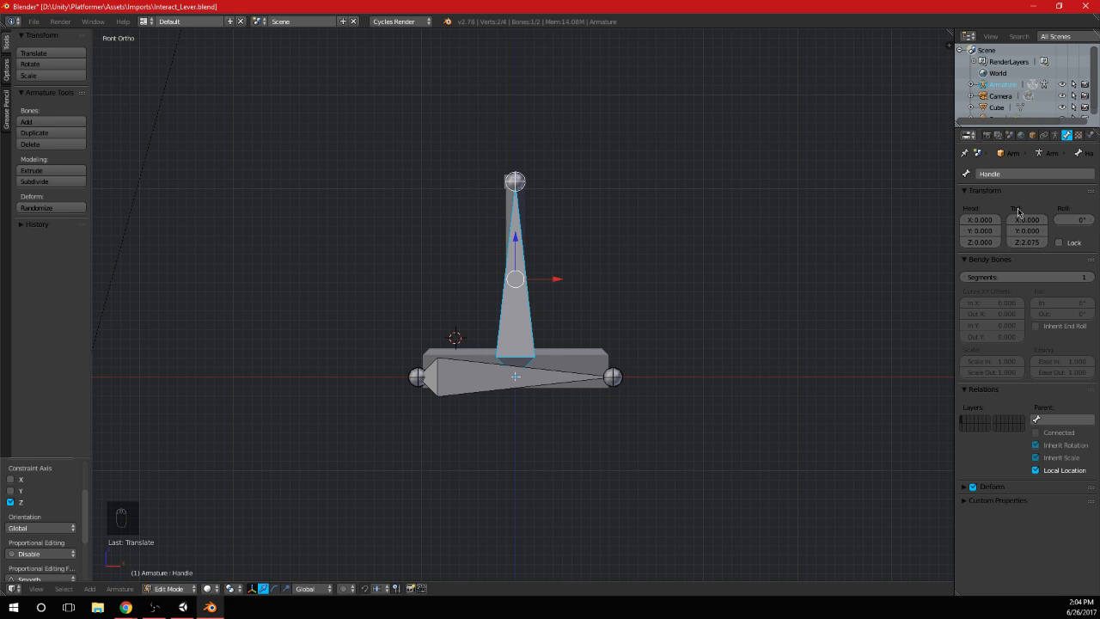
# Make Root the parent of the Handle bone and turn off Deform for the Root bone
pyautogui.scroll(1, 585, 339)
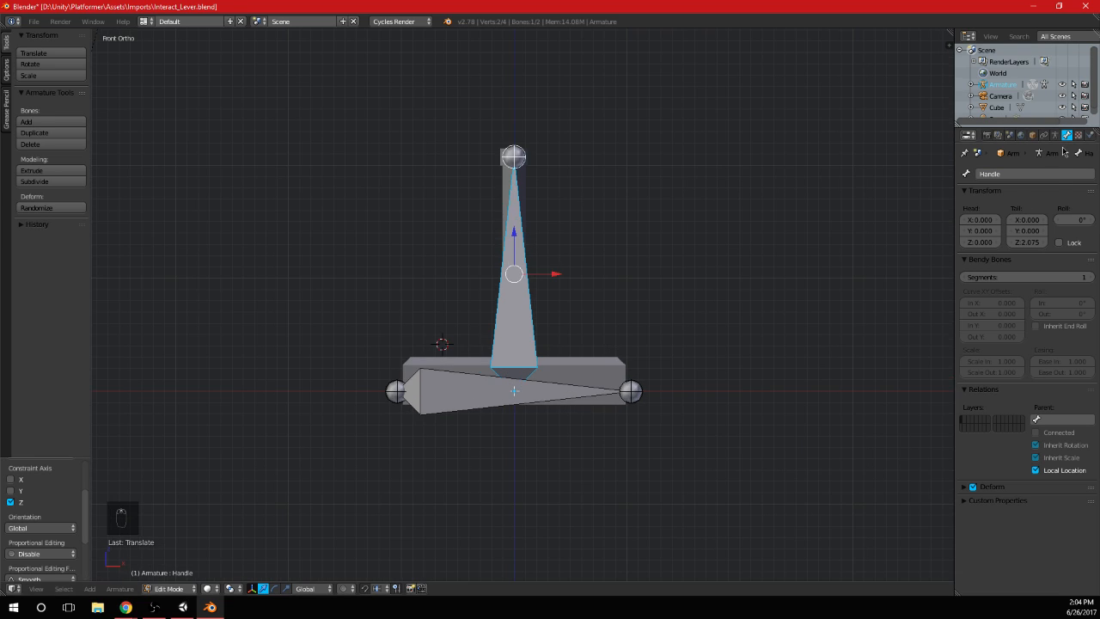
pyautogui.click(1058, 412)
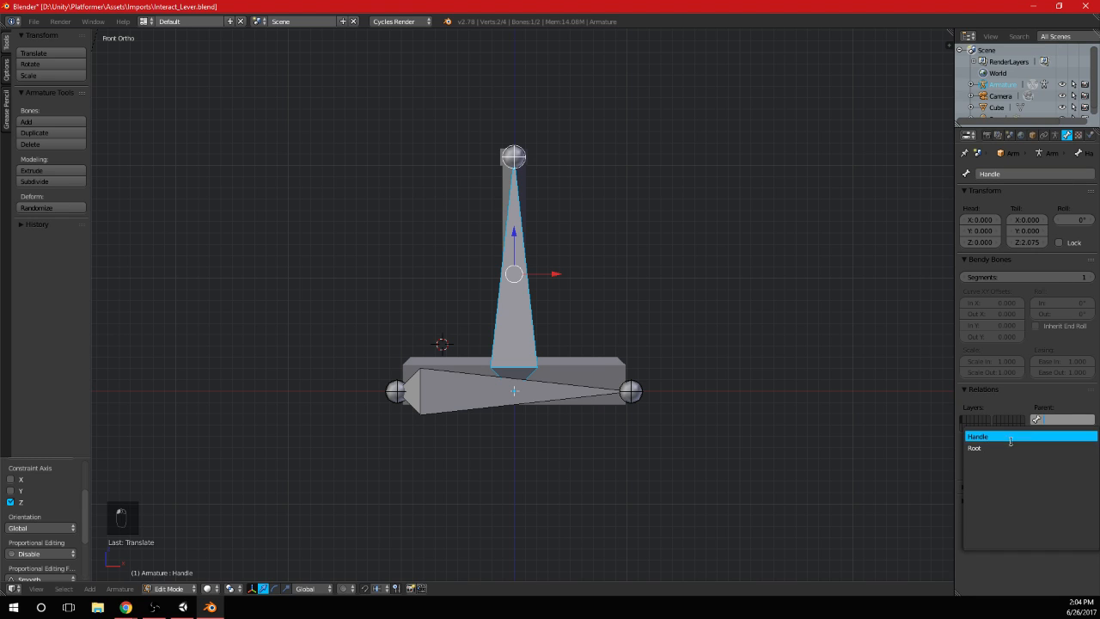
pyautogui.rightClick(505, 396)
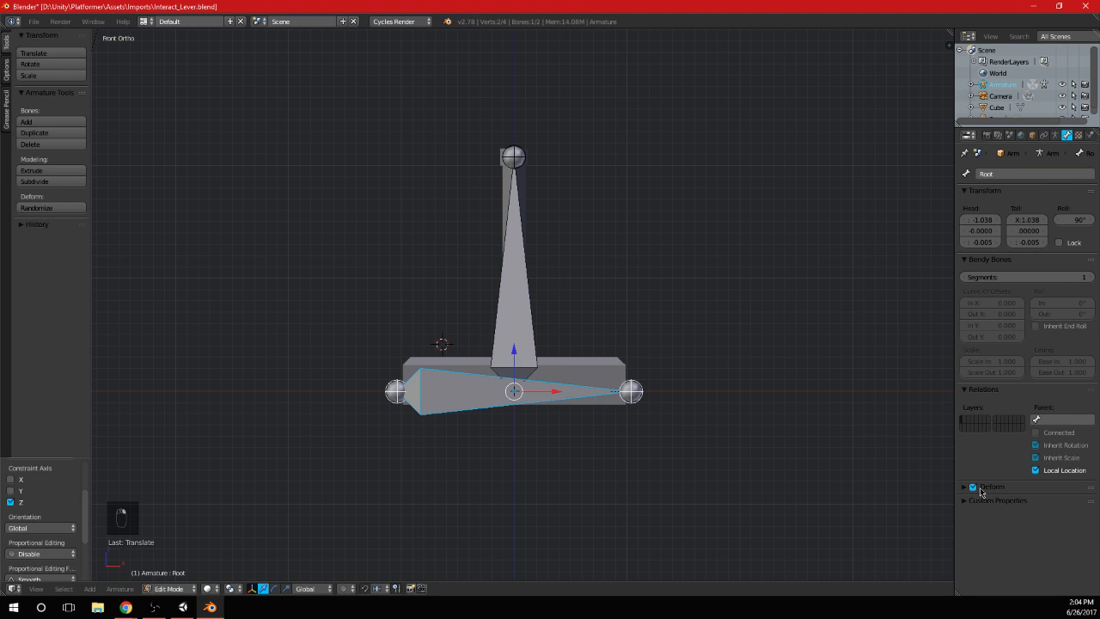
pyautogui.rightClick(531, 335)
# Return to Object Mode and parent the lever mesh to the armature using Armature Deform With Empty Groups
pyautogui.press('Tab')
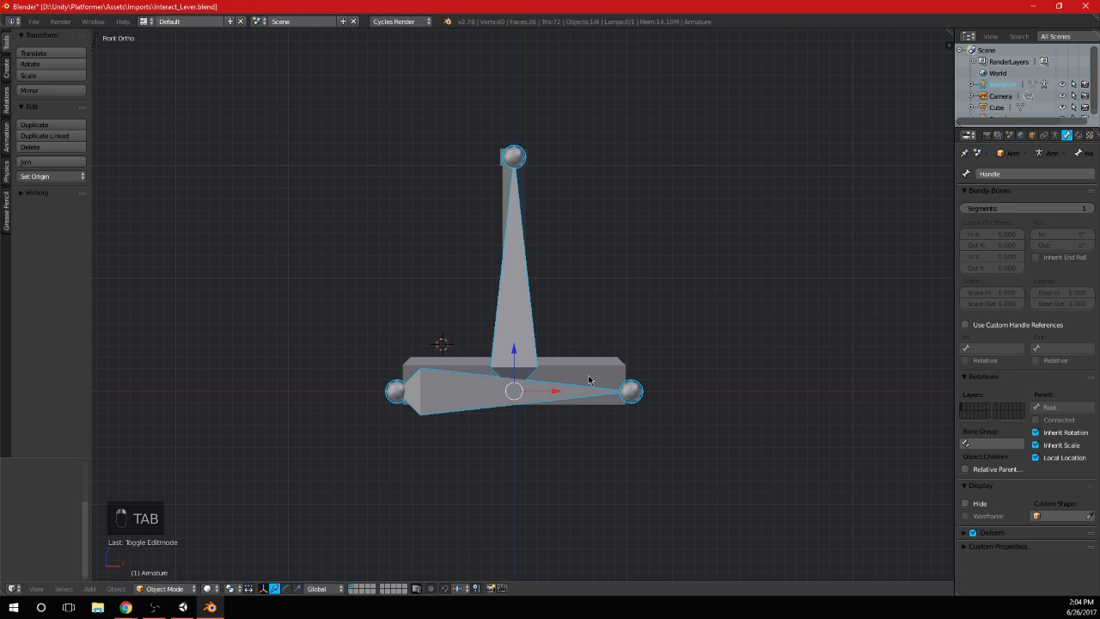
pyautogui.hotkey('ctrl', 'p')
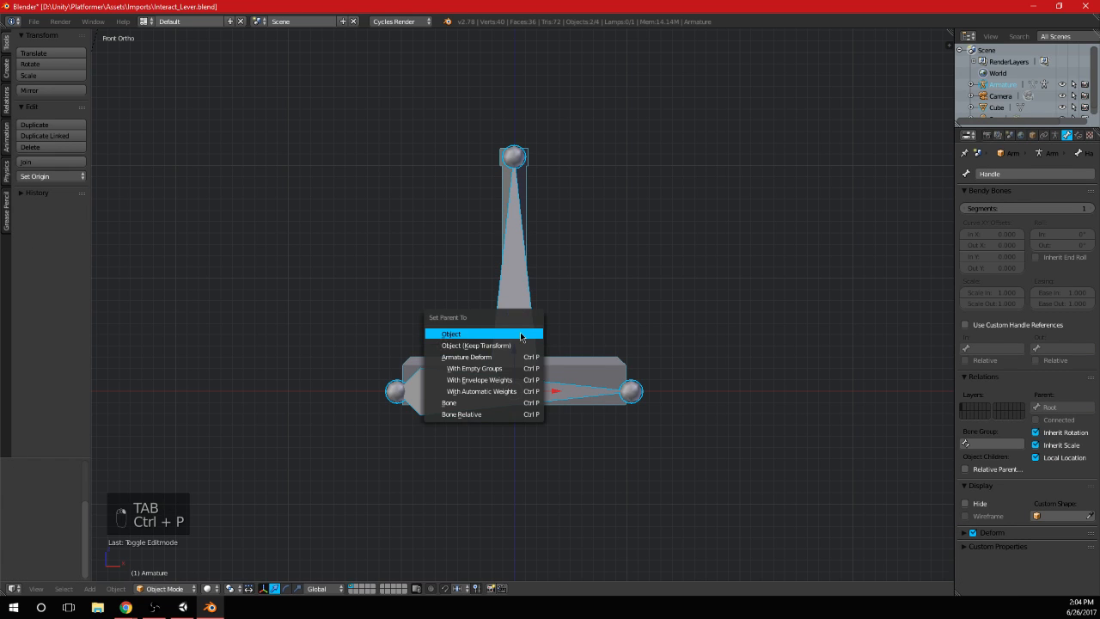
pyautogui.press('Down')
pyautogui.press('Down')
pyautogui.press('Down')
pyautogui.press('Return')
# In the lever mesh's Edit Mode, select only the linked shaft geometry and assign it to the Handle vertex group
pyautogui.press('Tab')
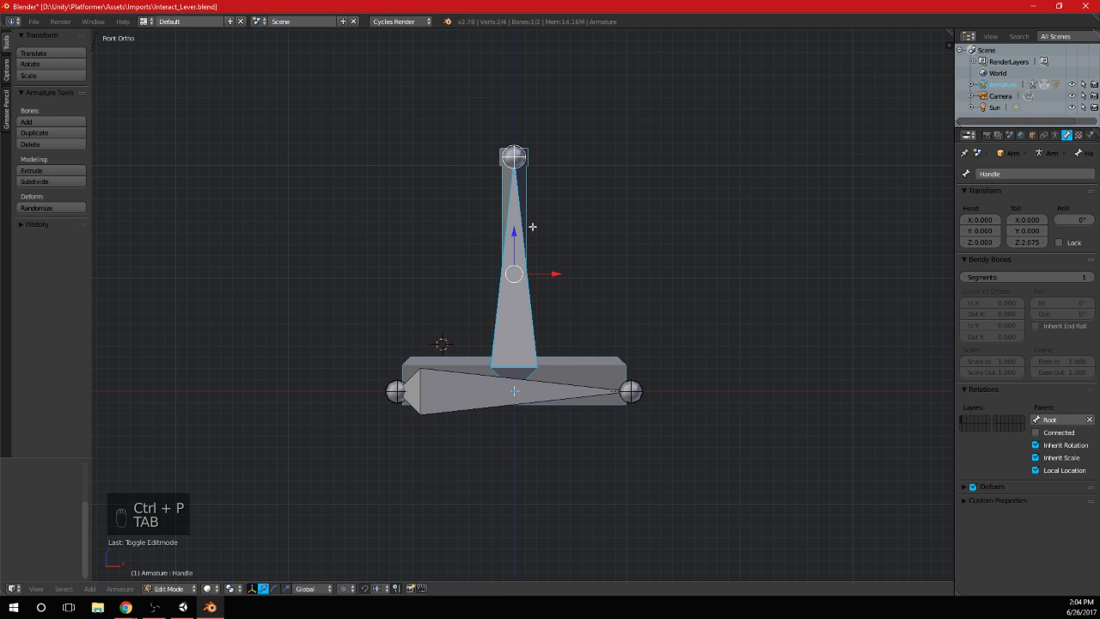
pyautogui.press('a')
pyautogui.press('a')
pyautogui.press('Tab')
pyautogui.rightClick(527, 185)
pyautogui.press('Tab')
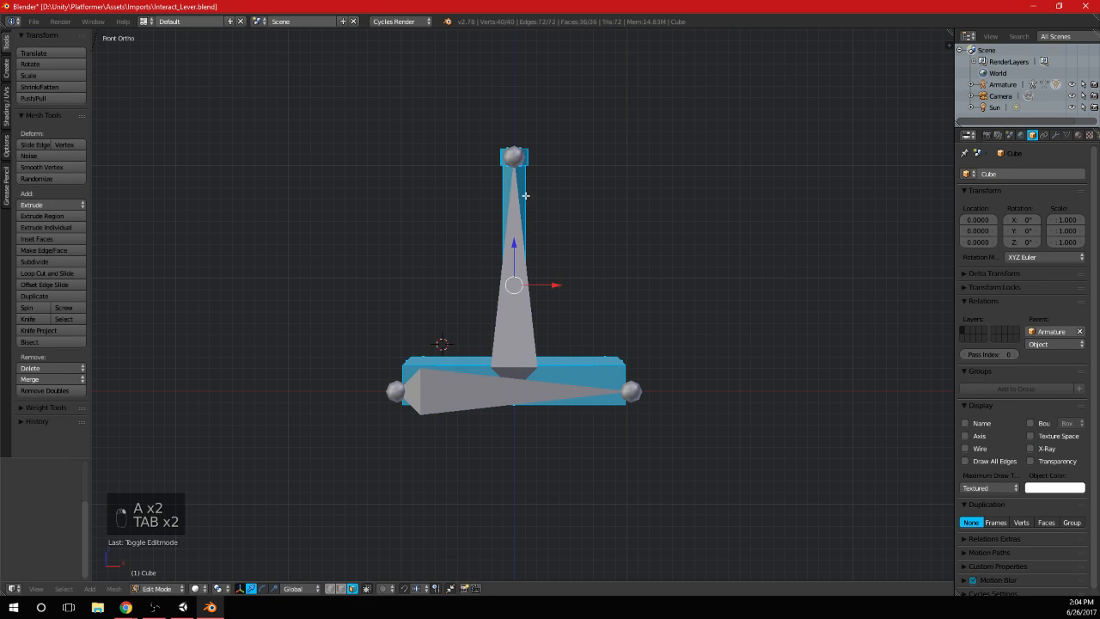
pyautogui.press('a')
pyautogui.press('a')
pyautogui.press('a')
pyautogui.press('l')
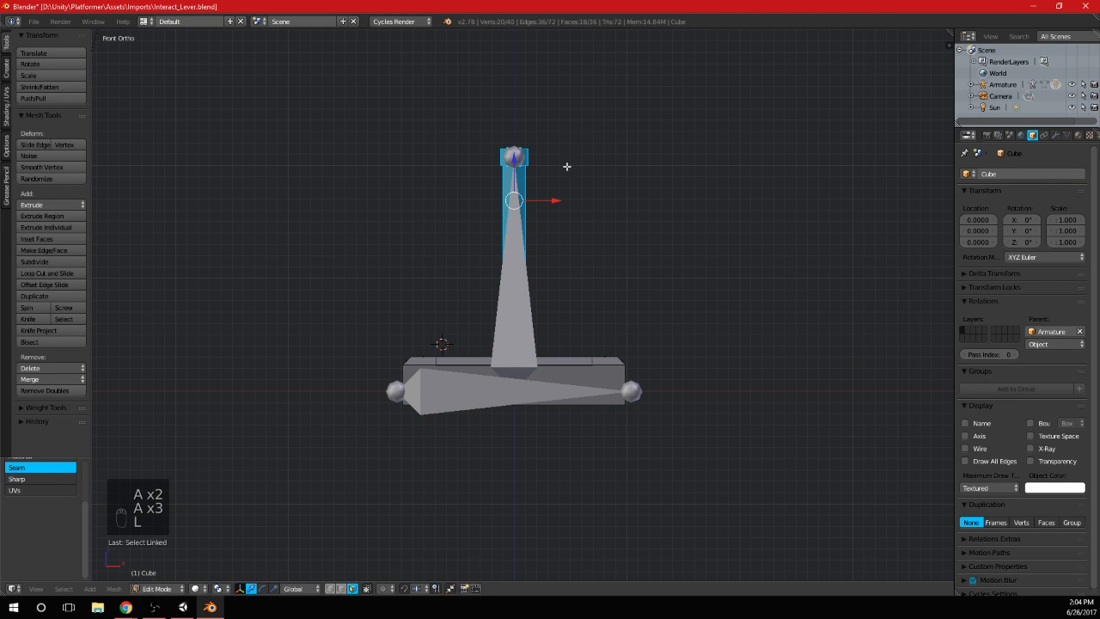
pyautogui.click(1066, 135)
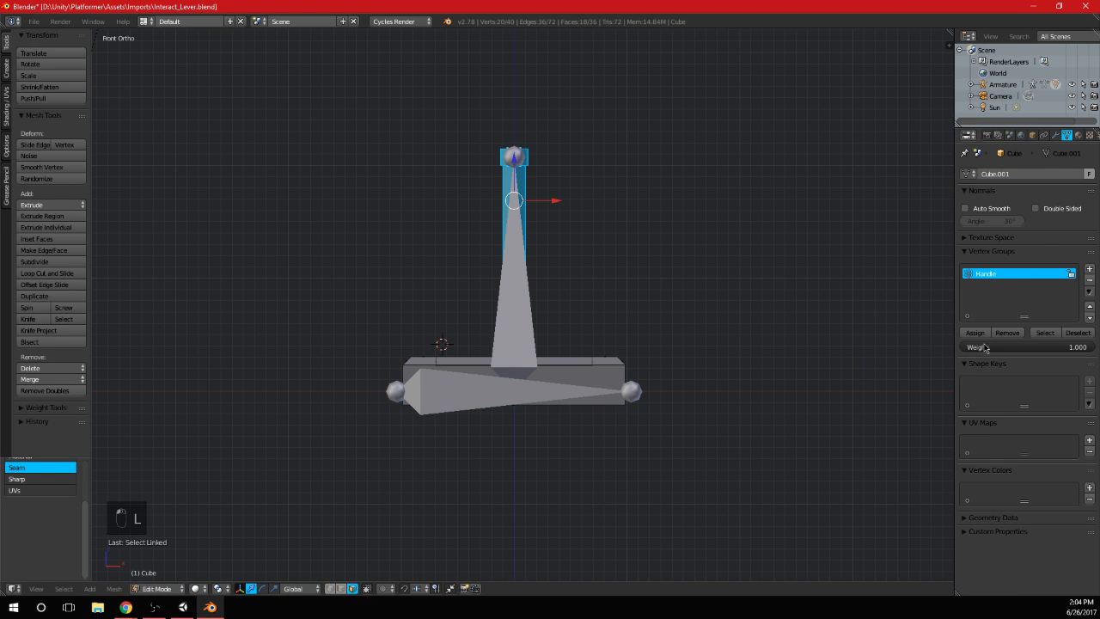
pyautogui.press('Tab')
# Select the lever's armature in Object Mode
pyautogui.moveTo(609, 315); pyautogui.dragTo(604, 348, button='middle')
pyautogui.rightClick(543, 348)
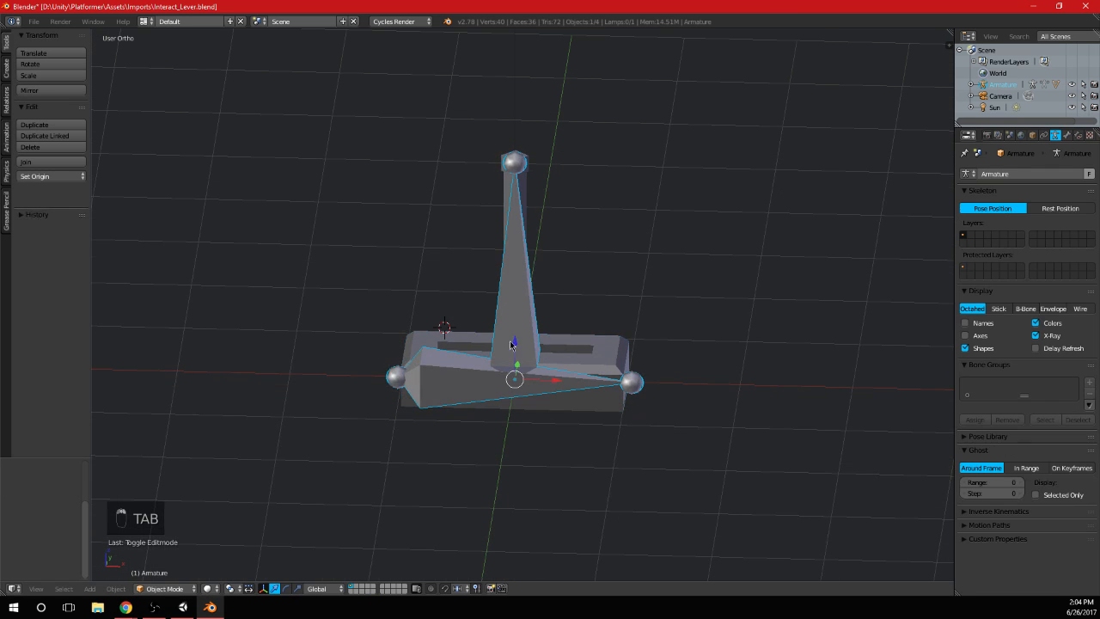
pyautogui.press('r')
pyautogui.rightClick(541, 311)
pyautogui.hotkey('ctrl', 'z')
# Switch the armature to Pose Mode and rotate the Handle bone around the global Y axis to lean the shaft sideways
pyautogui.click(165, 589)
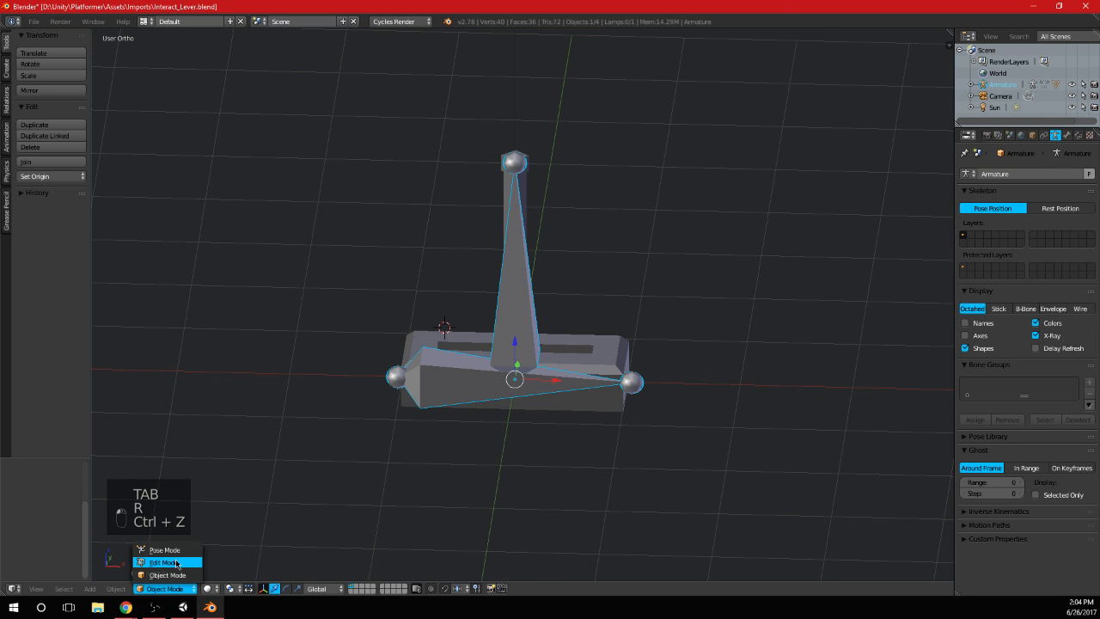
pyautogui.click(182, 547)
pyautogui.press('r')
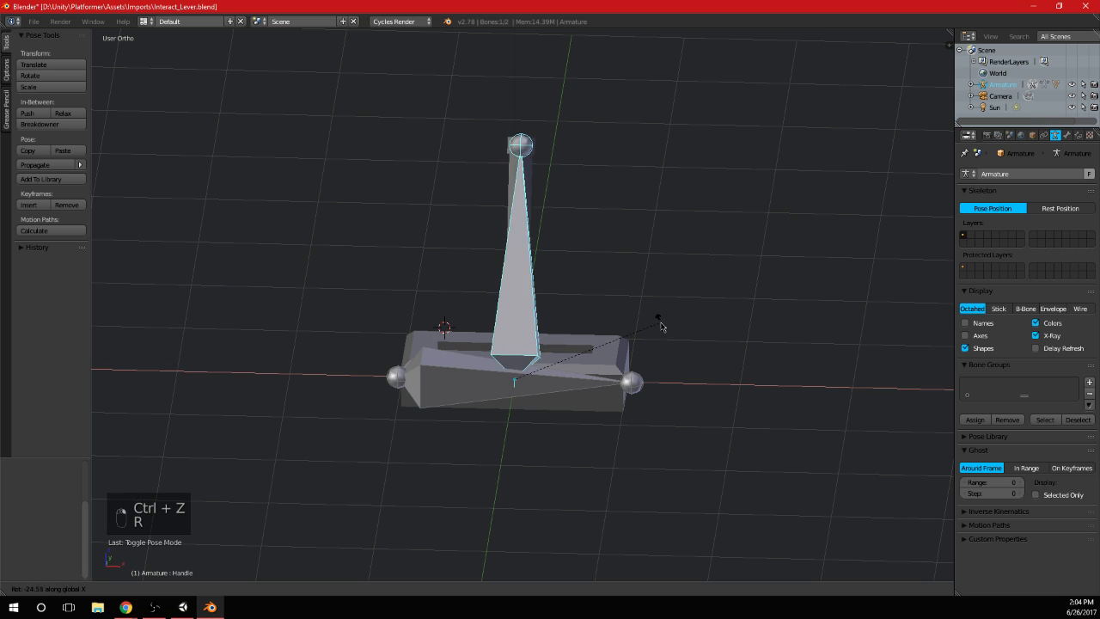
pyautogui.click(712, 373)
pyautogui.moveTo(712, 373); pyautogui.dragTo(576, 273, button='middle')
# Swing the Handle bone around the global Y axis so the shaft leans toward the opposite end of the base
pyautogui.press('r')
pyautogui.press('x')
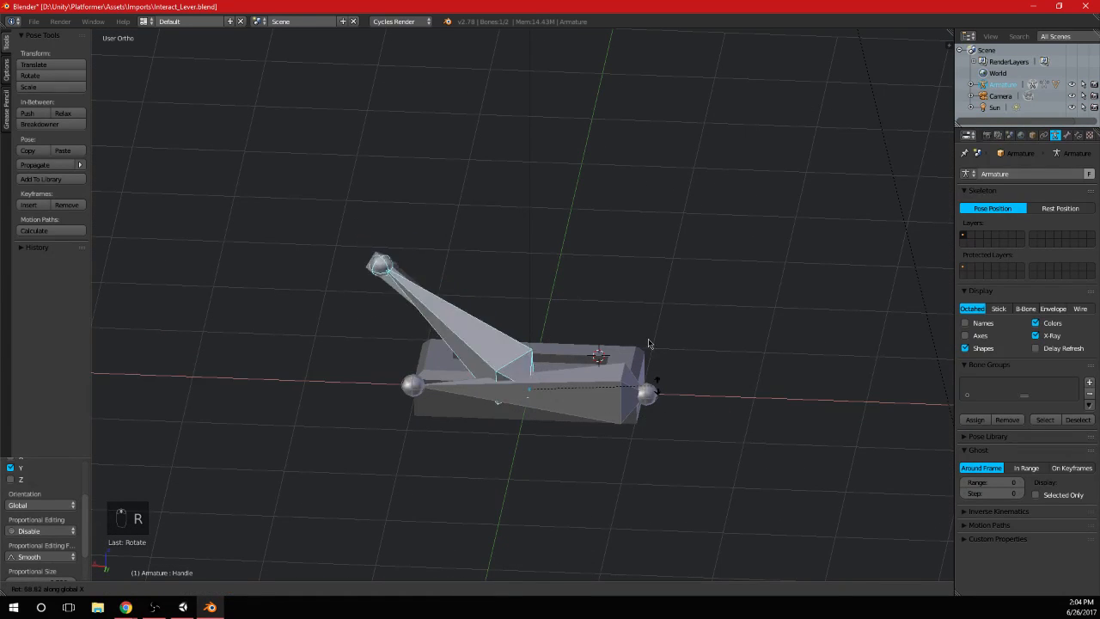
pyautogui.press('z')
pyautogui.press('z')
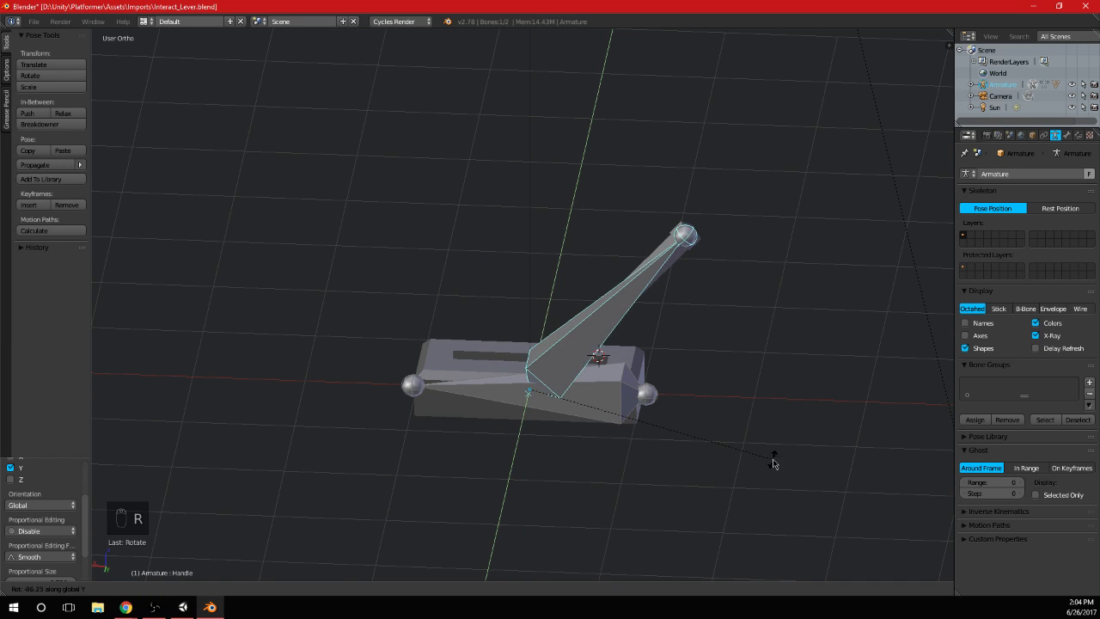
pyautogui.click(773, 451)
# Return the armature to Object Mode and hide it so only the posed lever mesh is shown
pyautogui.scroll(-1, 774, 451)
pyautogui.press('Tab')
pyautogui.moveTo(493, 372); pyautogui.dragTo(550, 370, button='middle')
pyautogui.press('Tab')
pyautogui.rightClick(499, 388)
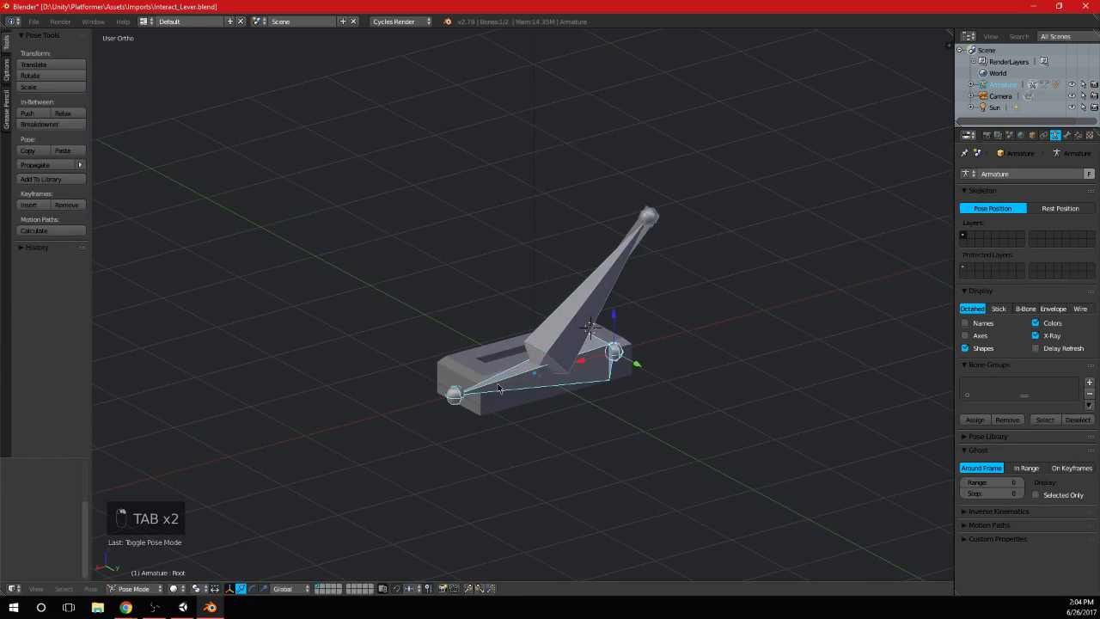
pyautogui.press('h')
pyautogui.hotkey('ctrl', 'z')
pyautogui.click(134, 589)
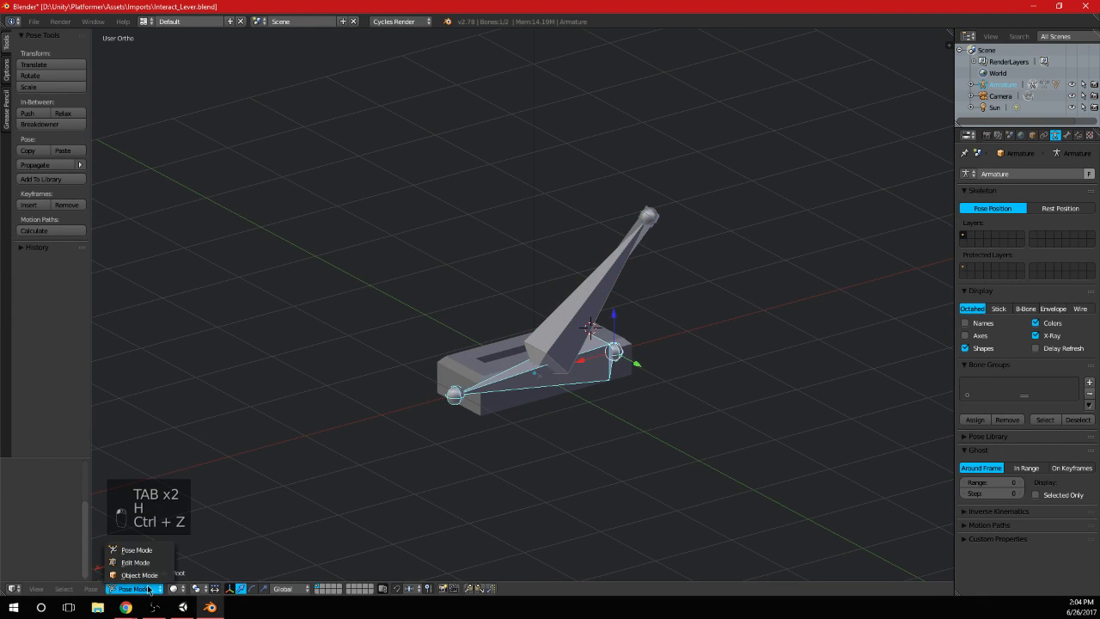
pyautogui.click(149, 575)
pyautogui.press('h')
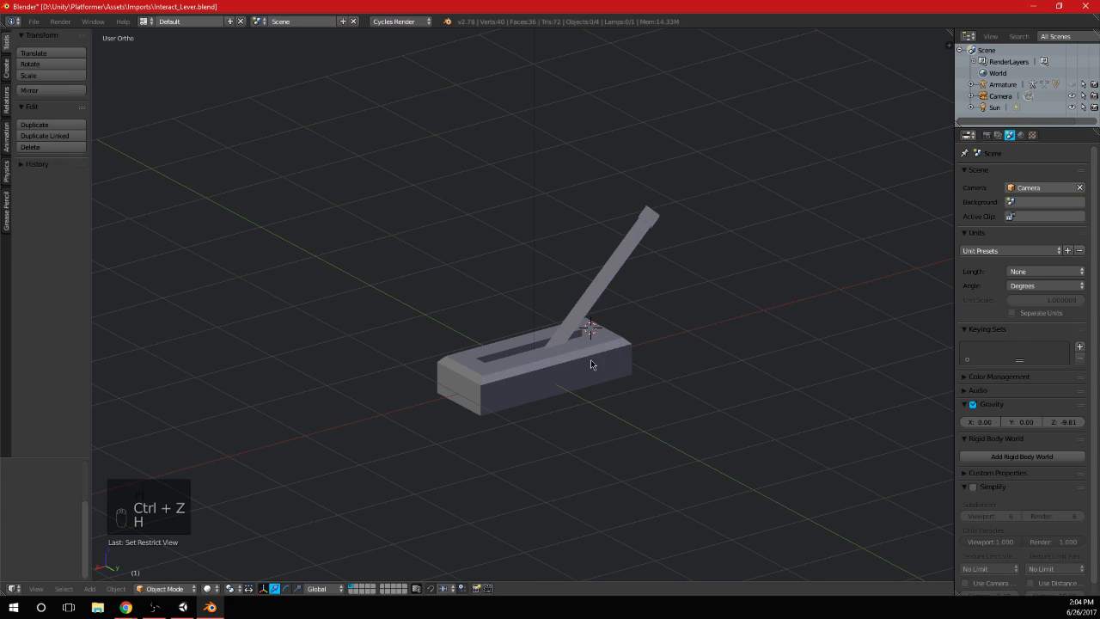
# Select the lever mesh, enter its Edit Mode and deselect all of its geometry
pyautogui.rightClick(590, 361)
pyautogui.moveTo(606, 368); pyautogui.dragTo(542, 371, button='middle')
pyautogui.press('KP_3')
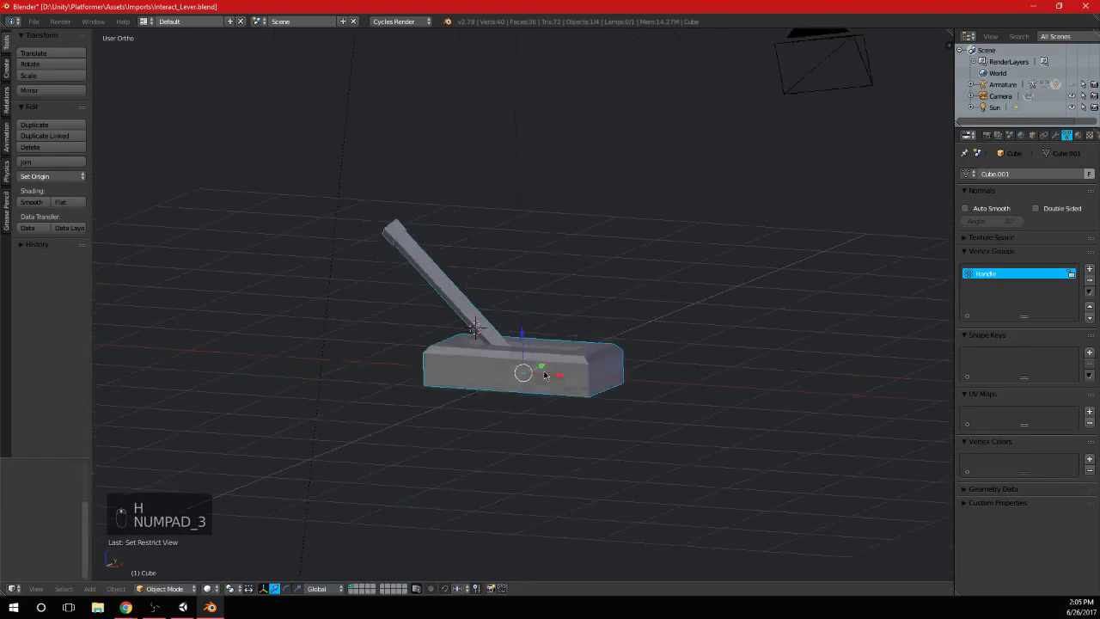
pyautogui.press('ctrl+KP_1')
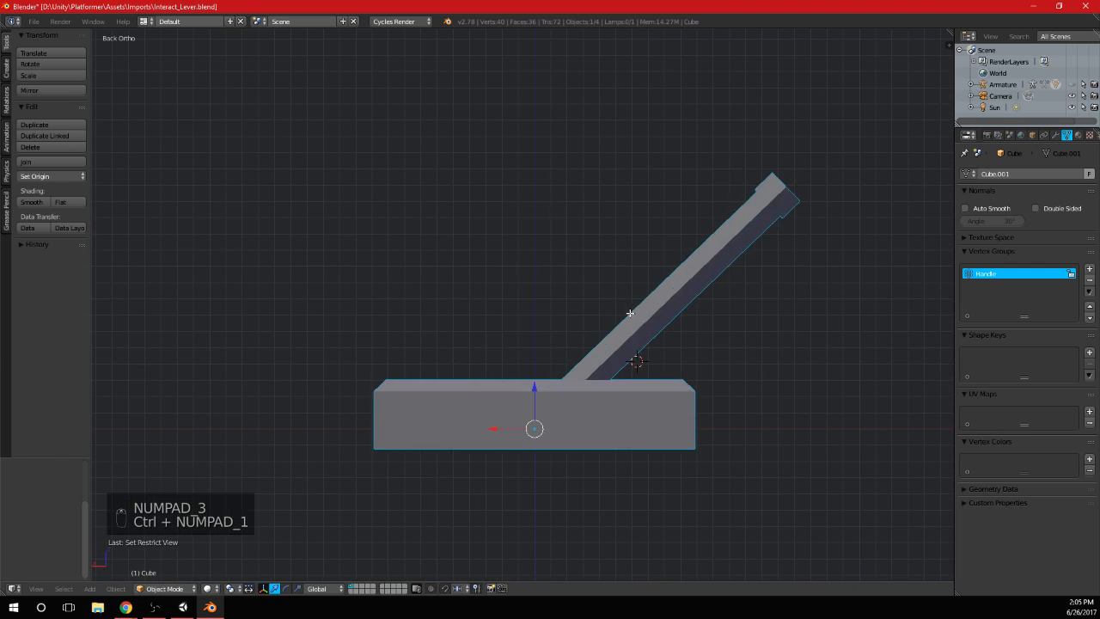
pyautogui.press('Tab')
pyautogui.press('a')
pyautogui.press('a')
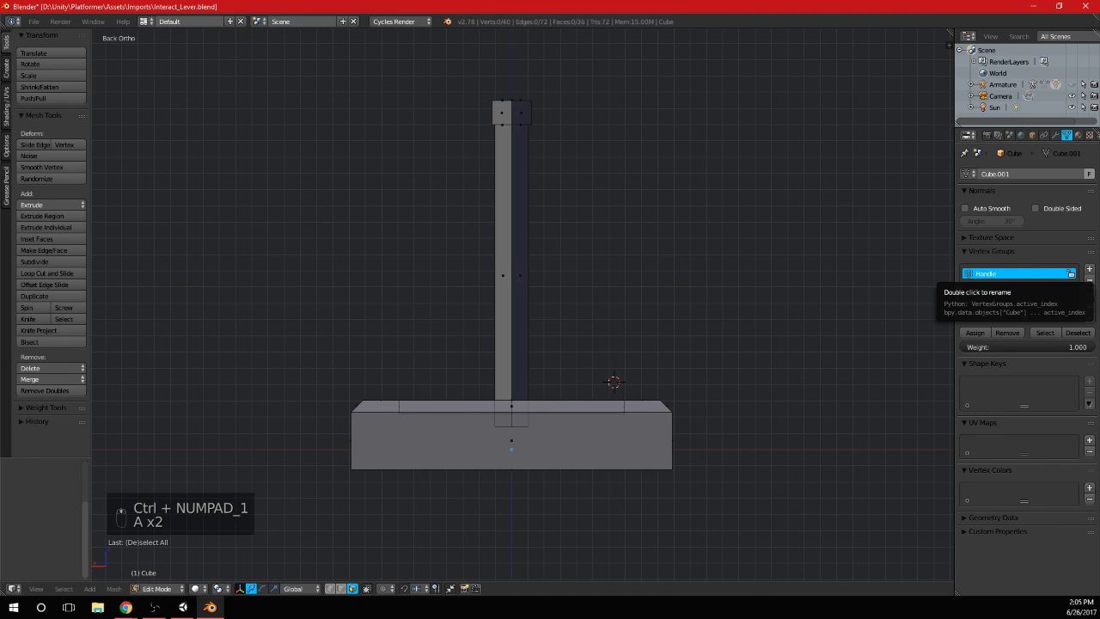
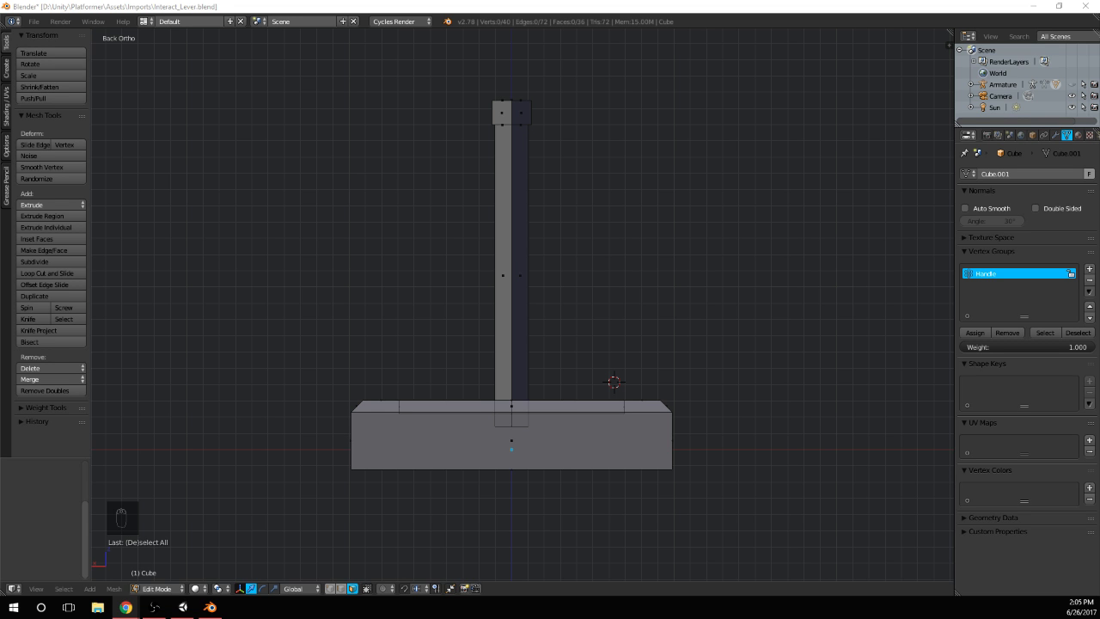
# Switch to Chrome and look through the video game lever images for reference, including the Plants vs Zombies: Garden Warfare 2 one
pyautogui.hotkey('alt', 'Tab')
pyautogui.scroll(-3, 672, 285)
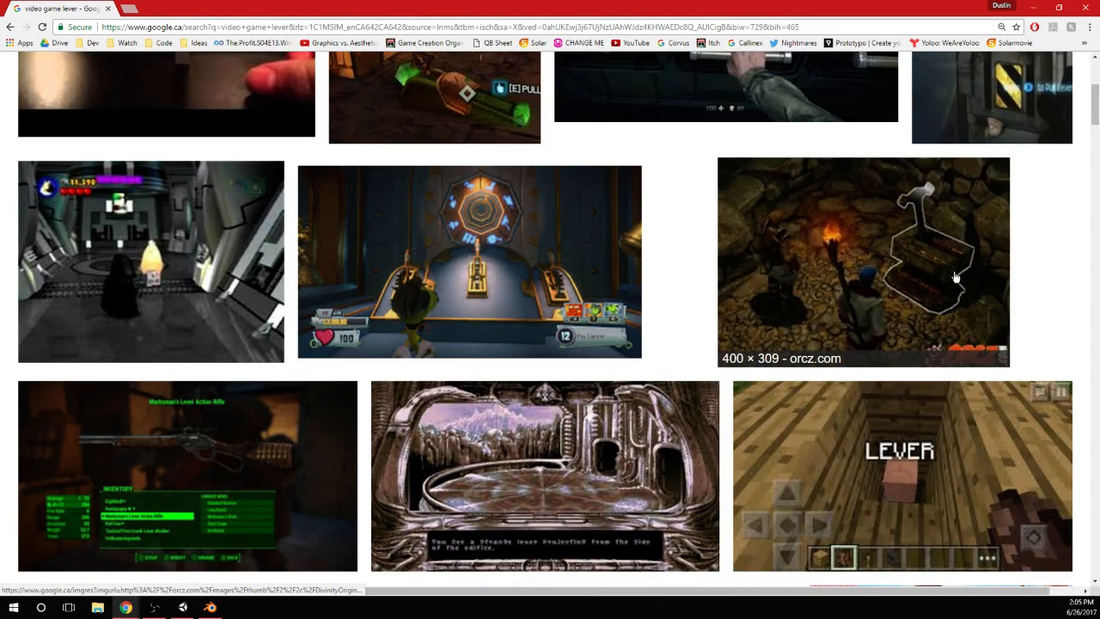
pyautogui.click(541, 281)
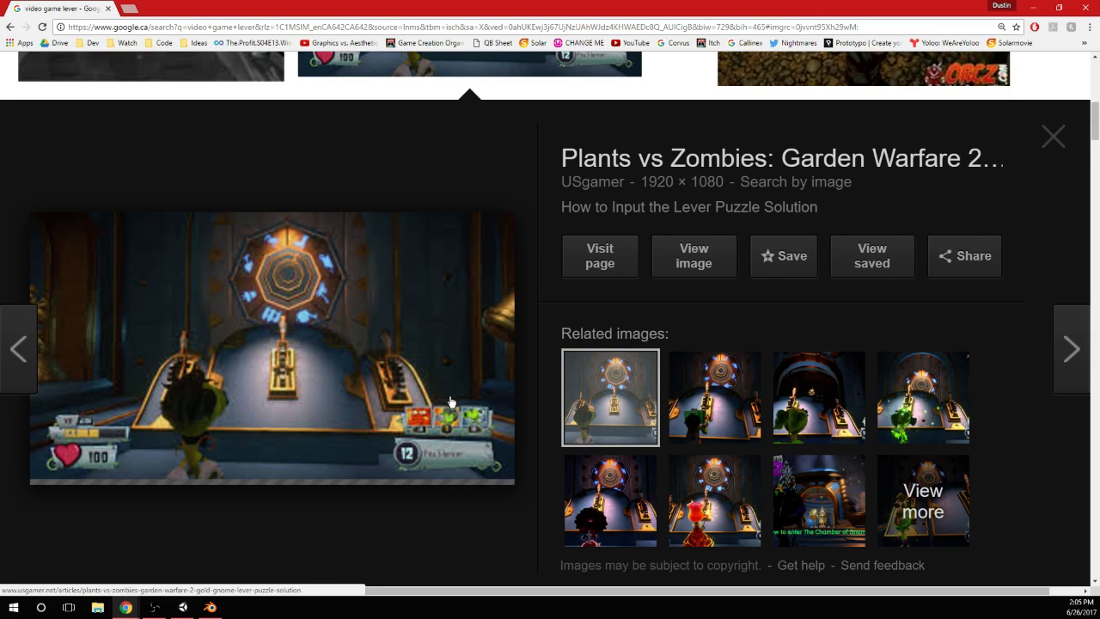
pyautogui.scroll(-15, 451, 402)
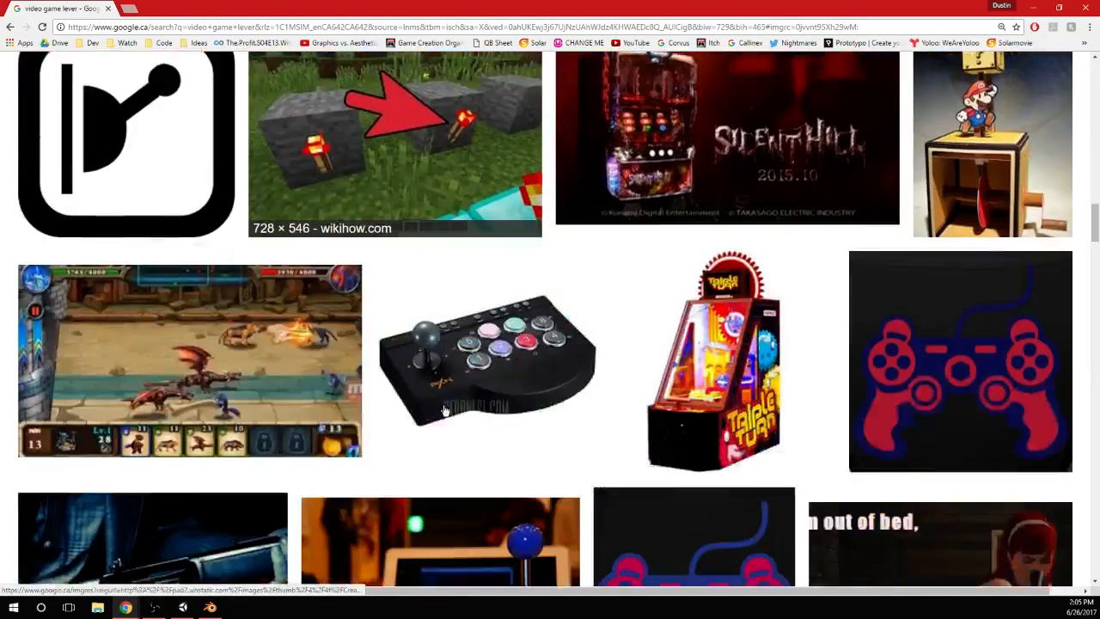
pyautogui.scroll(-6, 445, 411)
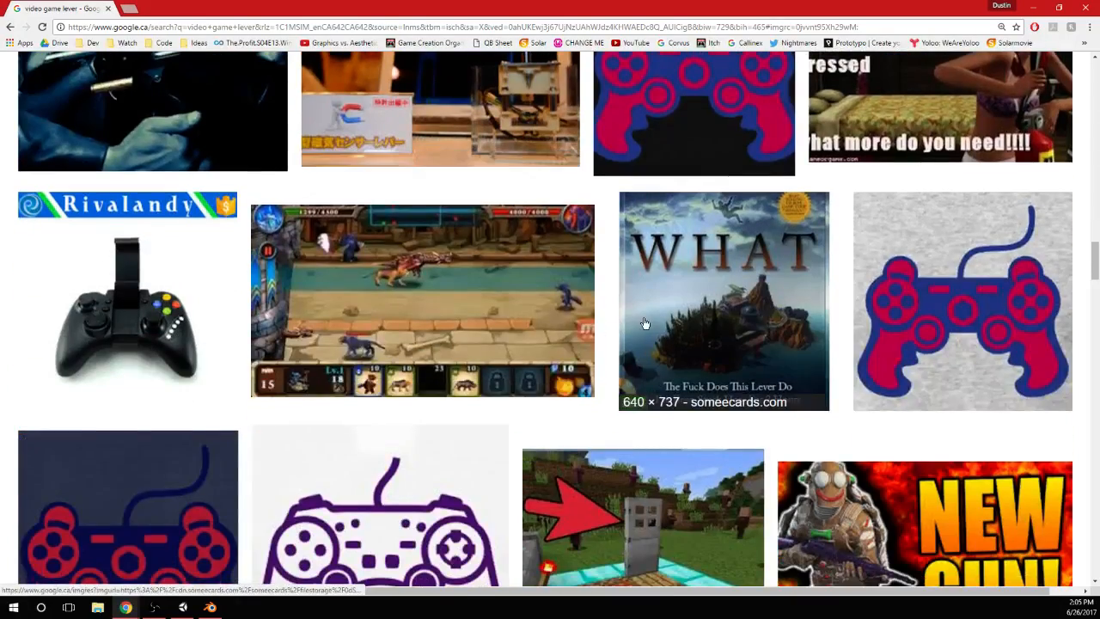
pyautogui.scroll(-5, 645, 323)
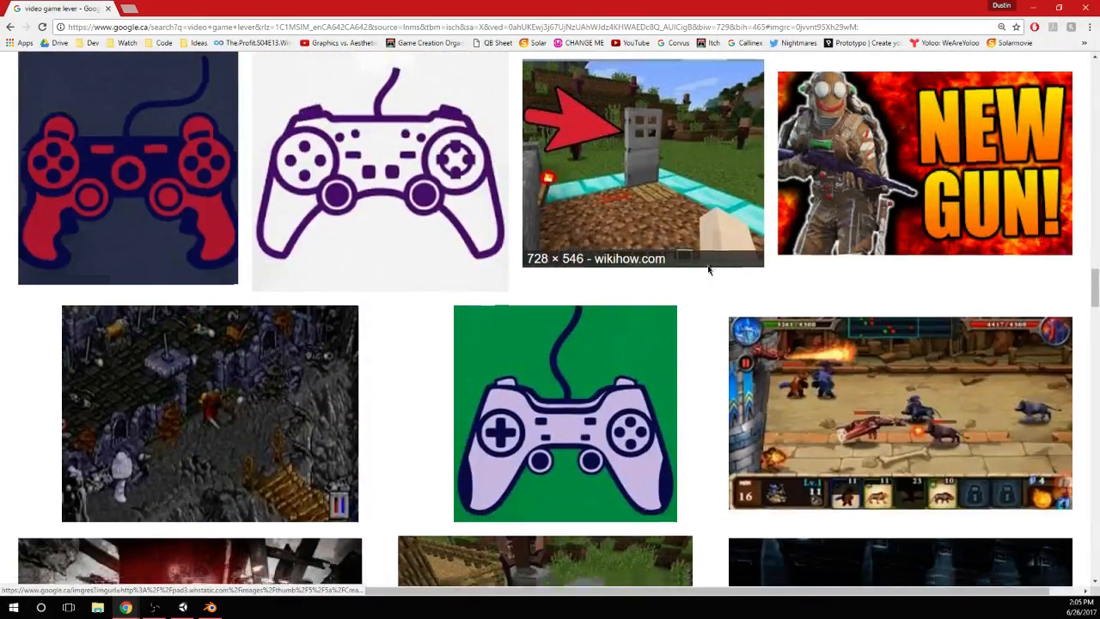
pyautogui.scroll(-4, 708, 270)
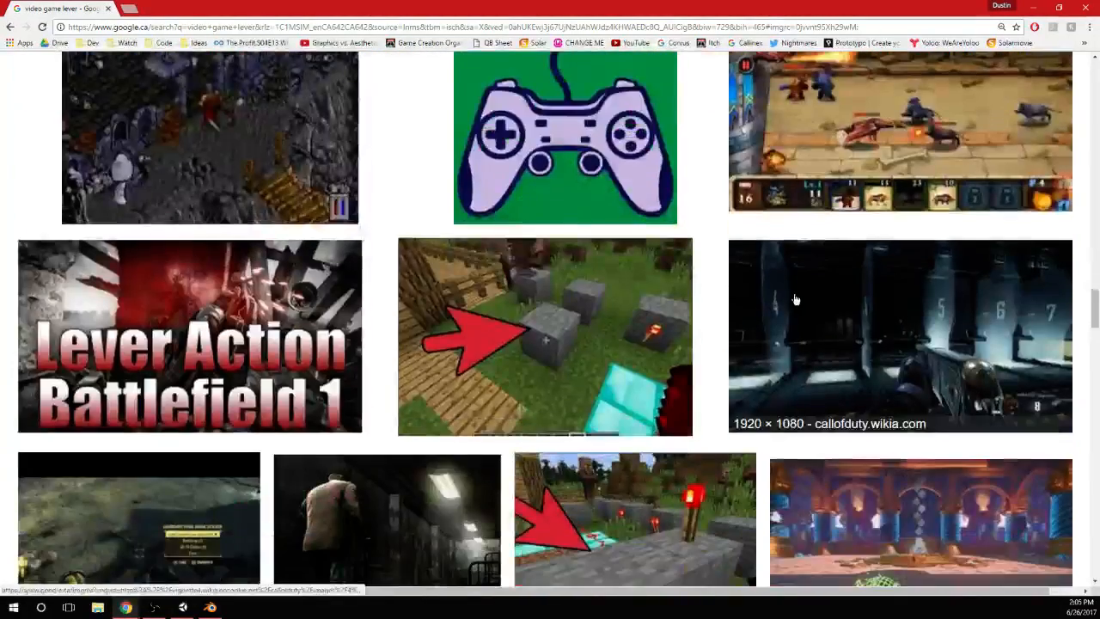
pyautogui.click(1088, 7)
# Select the front face of the lever's base and snap the 3D cursor to the scene centre
pyautogui.moveTo(564, 420); pyautogui.dragTo(560, 358, button='middle')
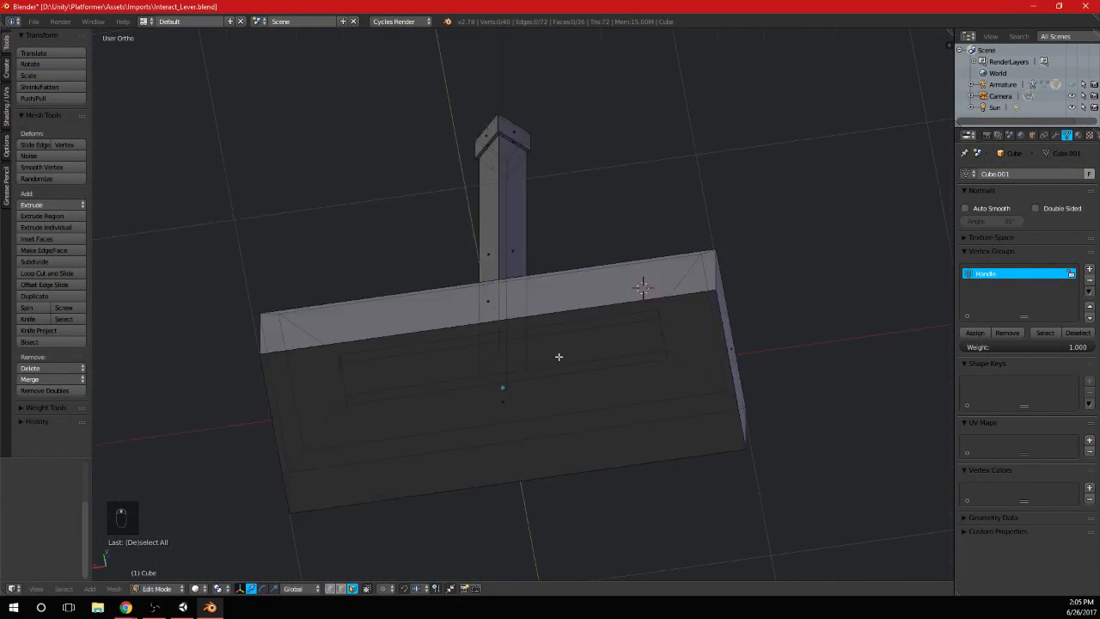
pyautogui.press('KP_1')
pyautogui.keyDown('shift'); pyautogui.moveTo(553, 504); pyautogui.dragTo(518, 364, button='middle'); pyautogui.keyUp('shift')
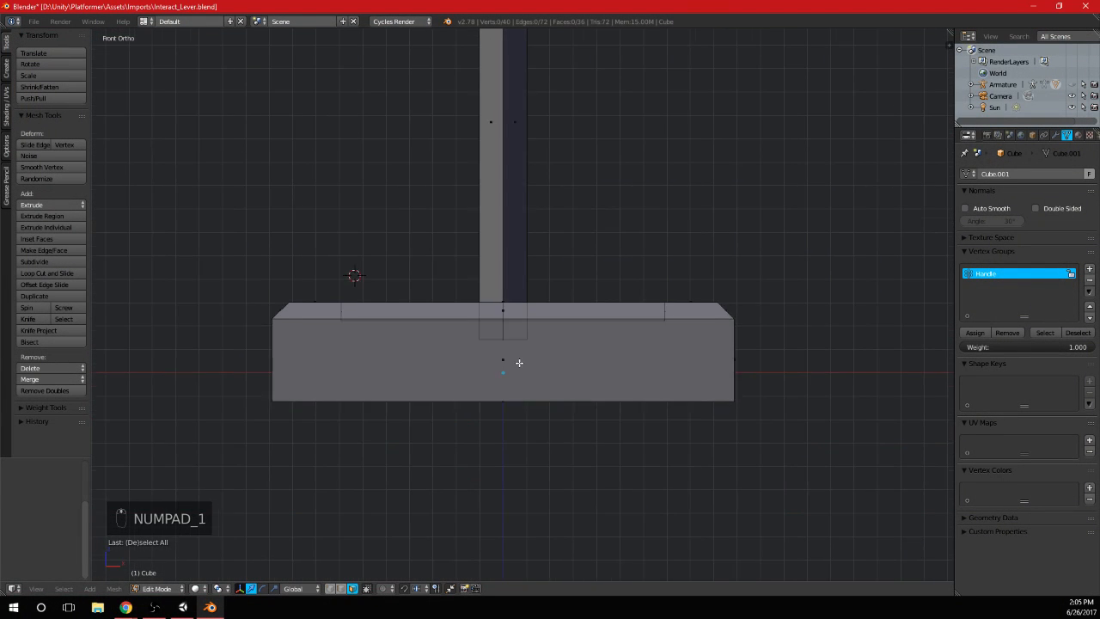
pyautogui.scroll(1, 513, 363)
pyautogui.rightClick(502, 367)
pyautogui.rightClick(503, 367)
pyautogui.hotkey('shift', 'a')
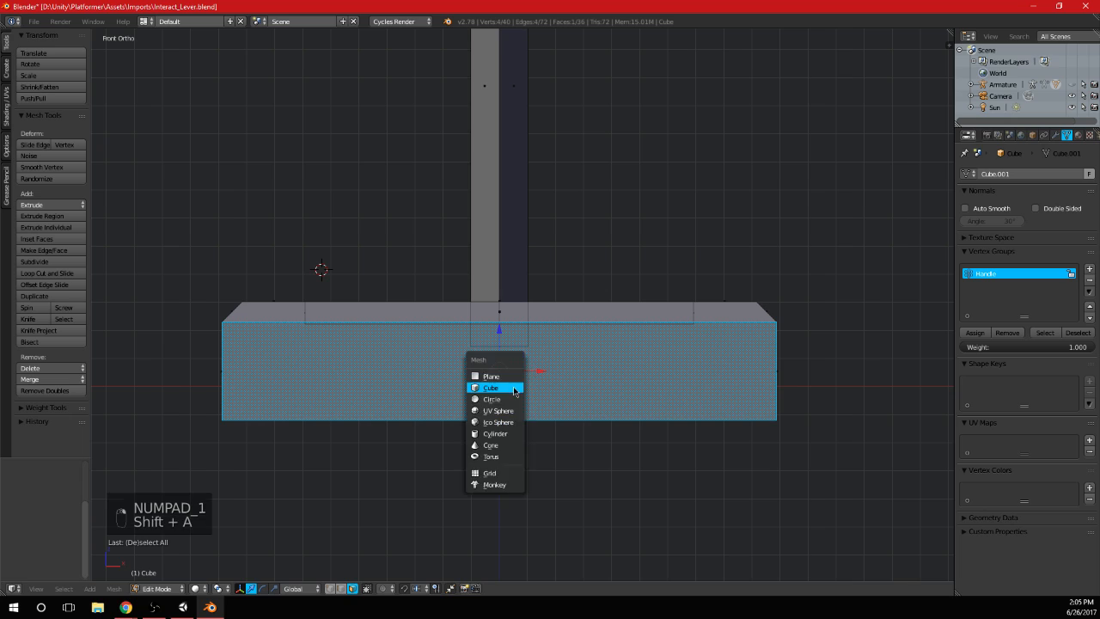
pyautogui.hotkey('shift', 's')
pyautogui.hotkey('shift', 's')
pyautogui.click(540, 376)
# Return the lever mesh to Object Mode and look through the object types available to add
pyautogui.hotkey('shift', 'a')
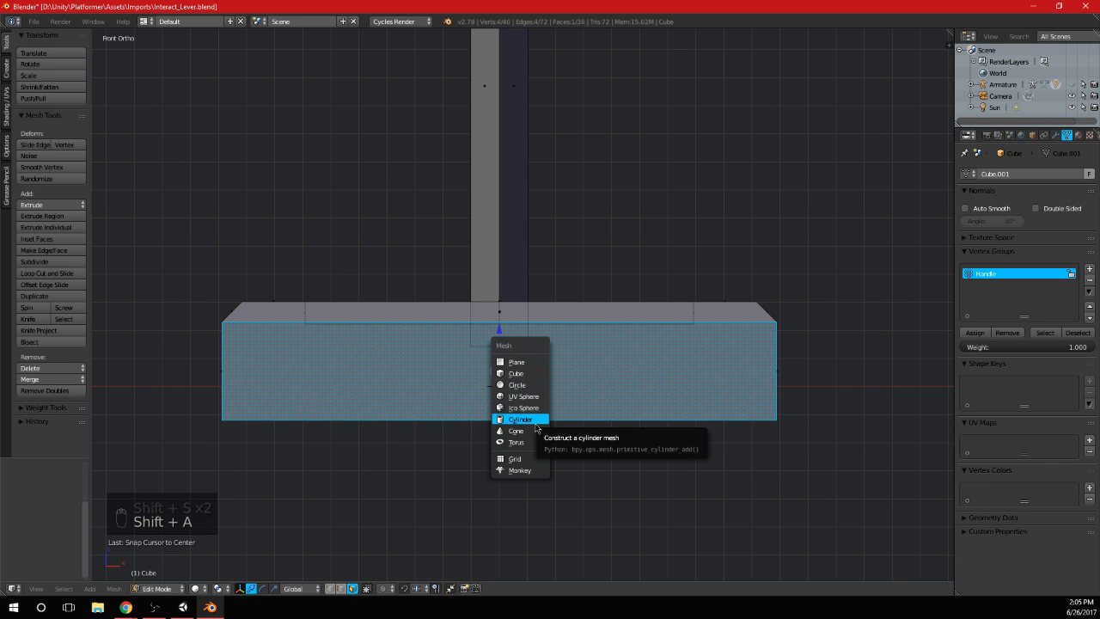
pyautogui.press('Tab')
pyautogui.hotkey('shift', 'a')
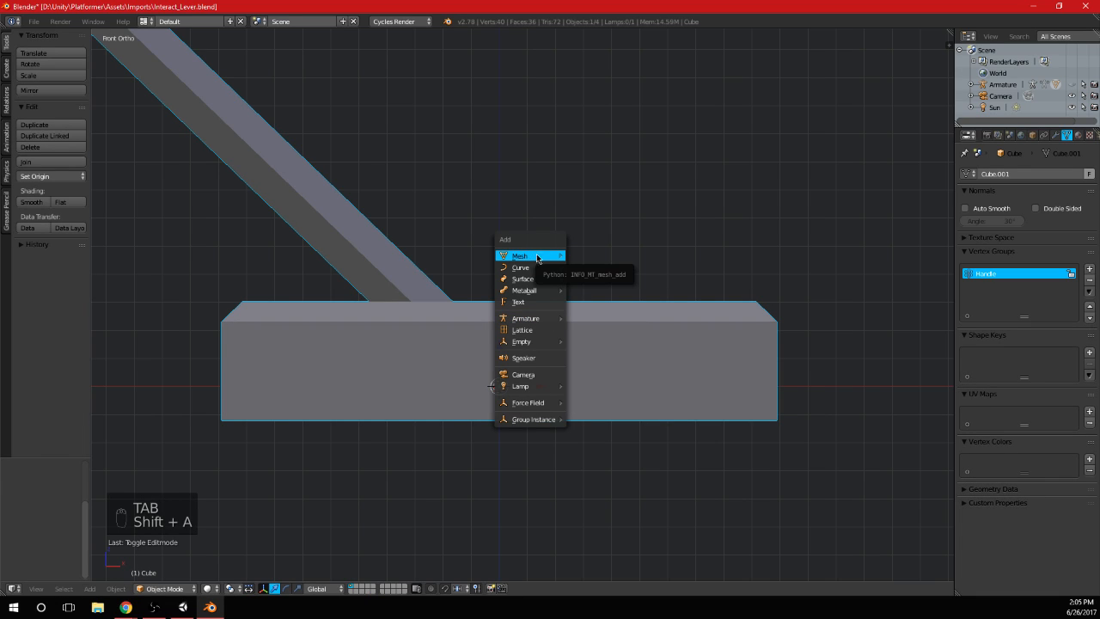
pyautogui.moveTo(537, 268)
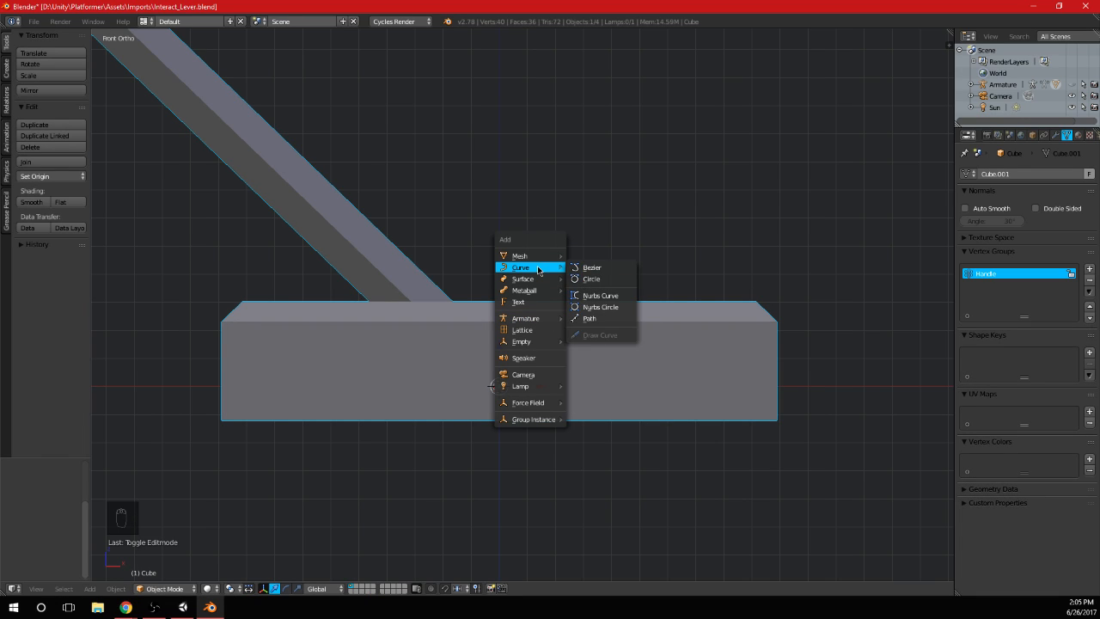
pyautogui.moveTo(542, 293)
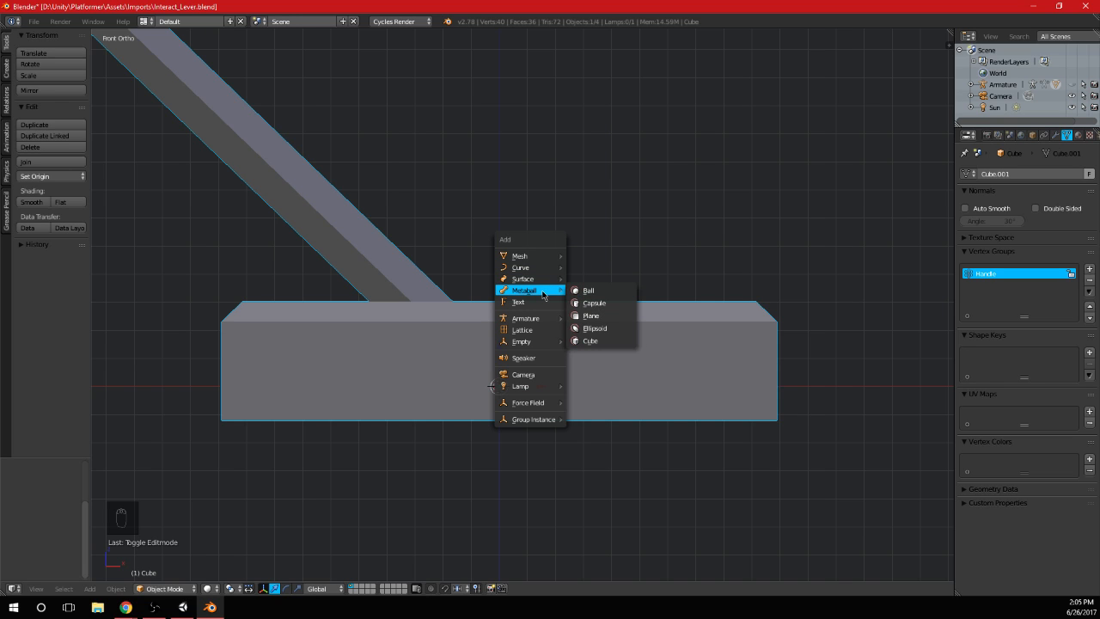
pyautogui.moveTo(544, 320)
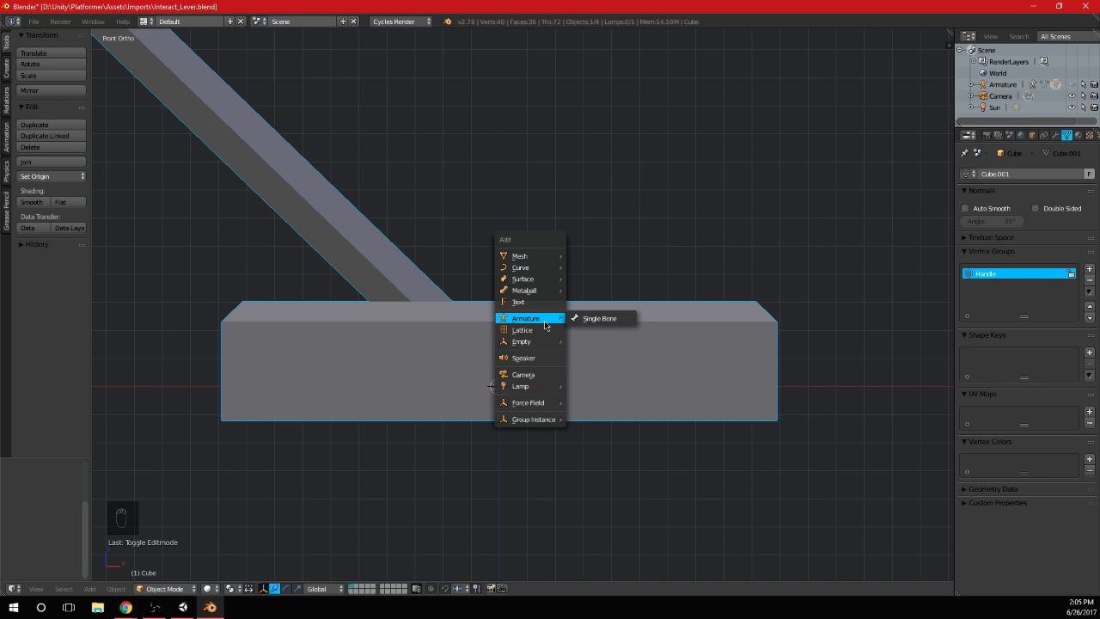
# Look through the add-ons in the user preferences for mesh tools and enable Add Mesh: Extra Objects
pyautogui.click(33, 21)
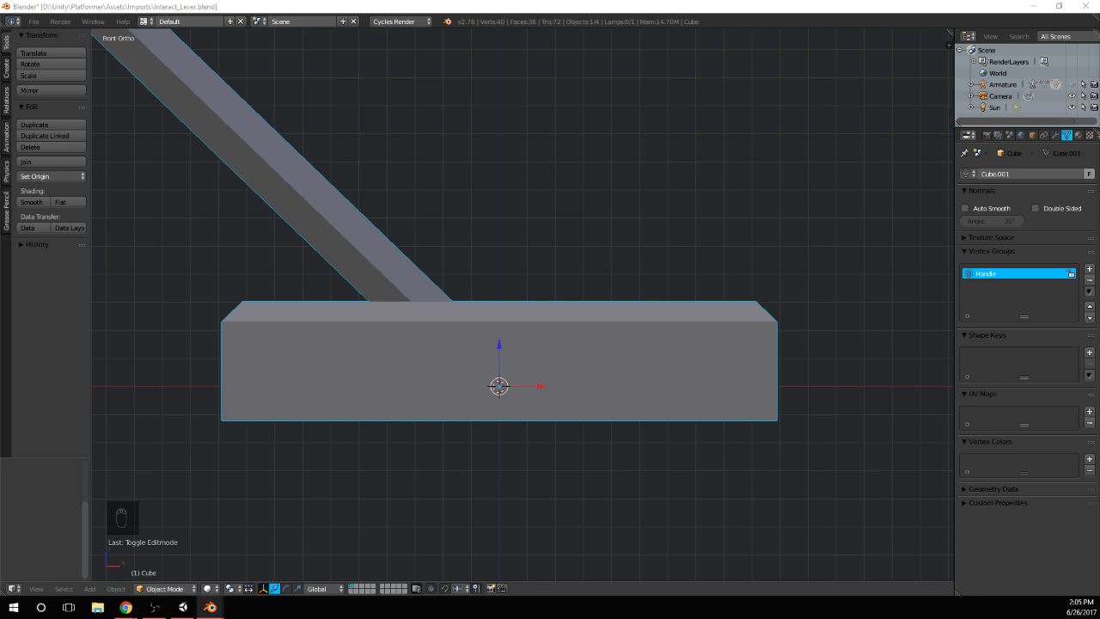
pyautogui.click(484, 78)
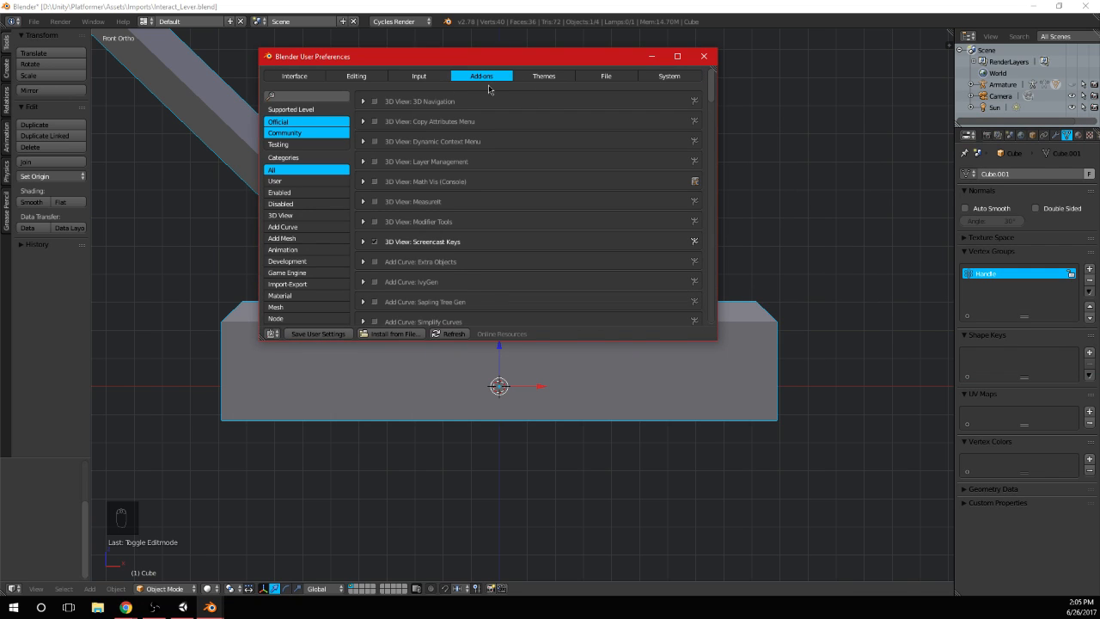
pyautogui.click(303, 93)
pyautogui.write('more')
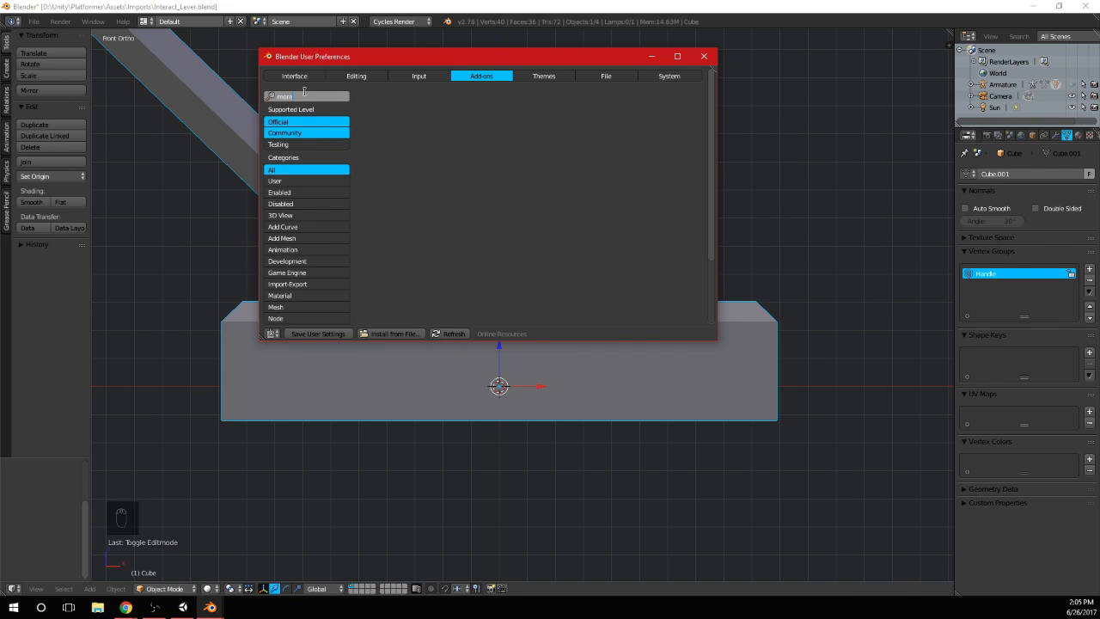
pyautogui.press('BackSpace')
pyautogui.press('BackSpace')
pyautogui.press('BackSpace')
pyautogui.write('es')
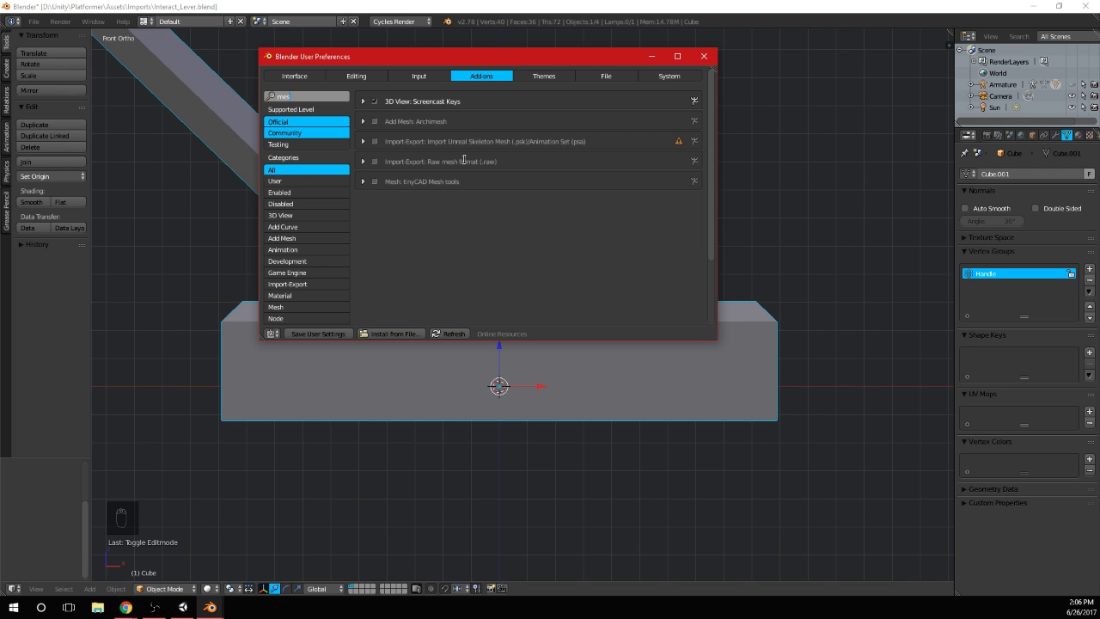
pyautogui.press('BackSpace')
pyautogui.press('BackSpace')
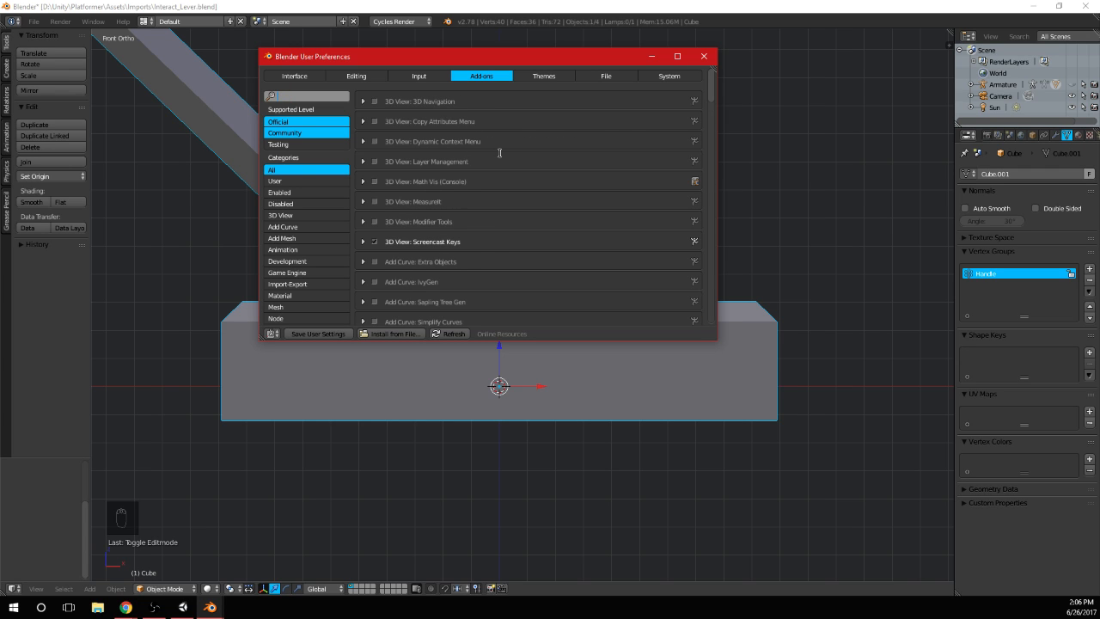
pyautogui.moveTo(709, 89); pyautogui.dragTo(708, 117)
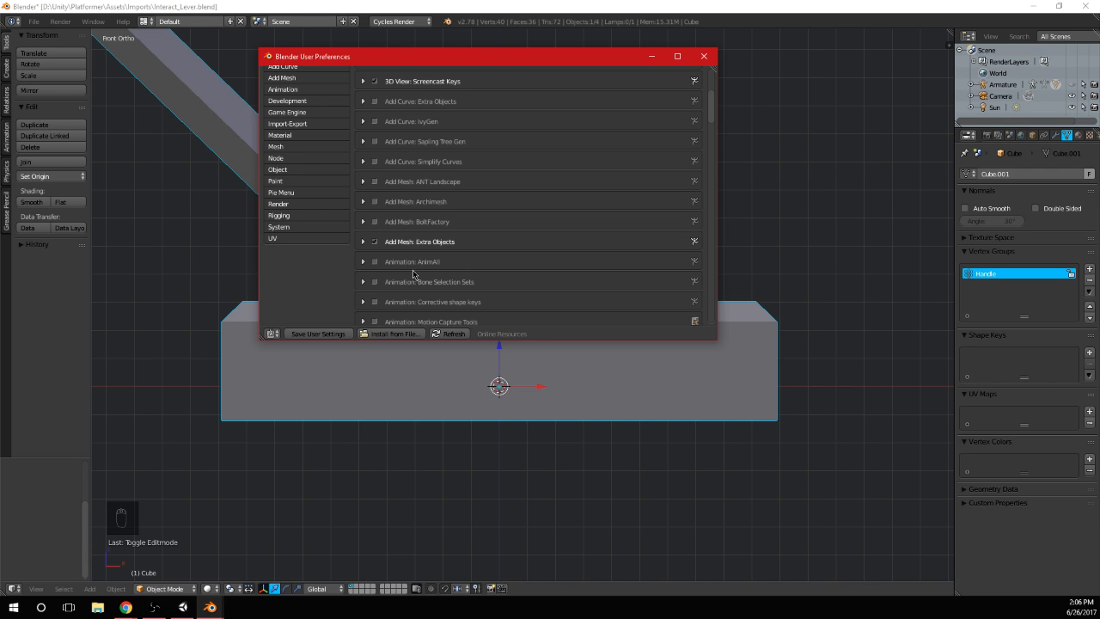
pyautogui.click(704, 56)
# Add a gear mesh at the 3D cursor and enlarge the display of its creation settings
pyautogui.hotkey('shift', 'a')
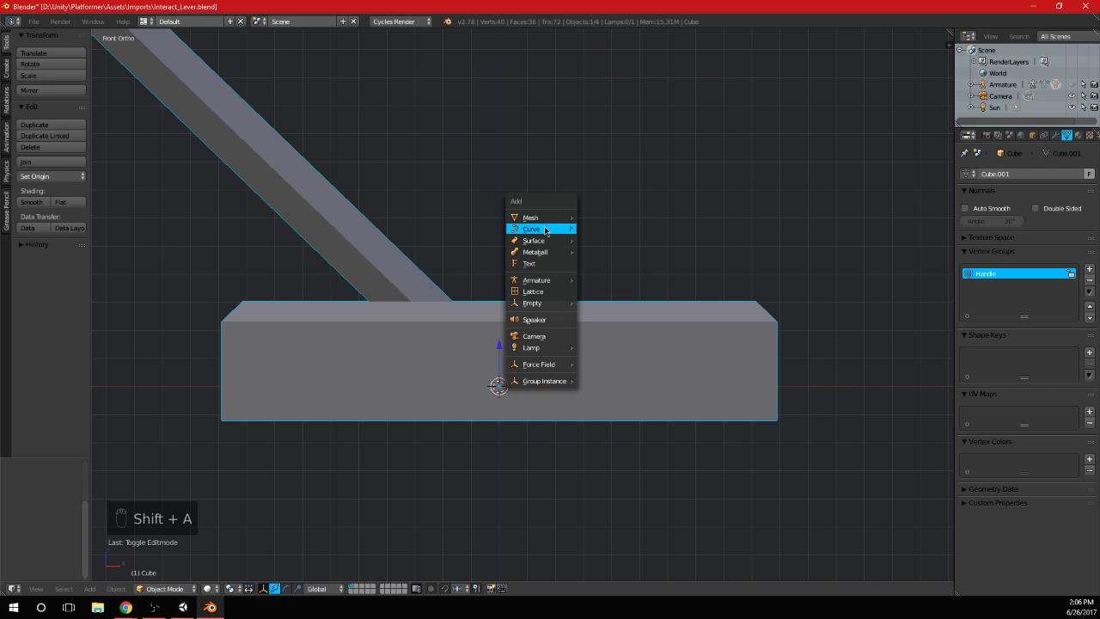
pyautogui.moveTo(544, 221)
pyautogui.moveTo(647, 368)
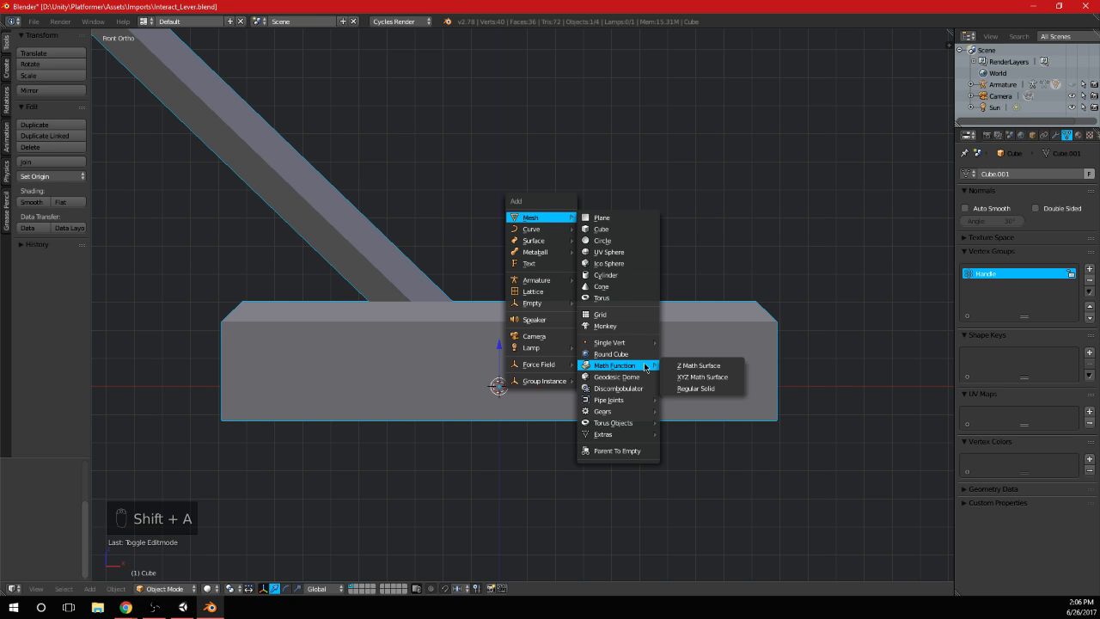
pyautogui.moveTo(636, 412)
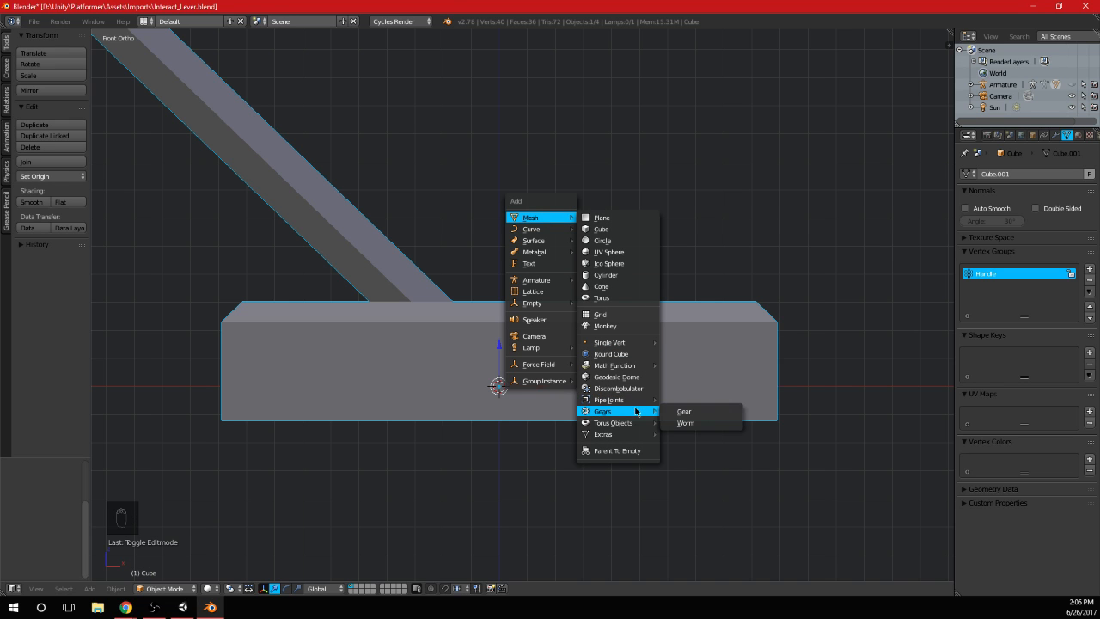
pyautogui.click(680, 413)
pyautogui.moveTo(678, 413); pyautogui.dragTo(523, 382, button='middle')
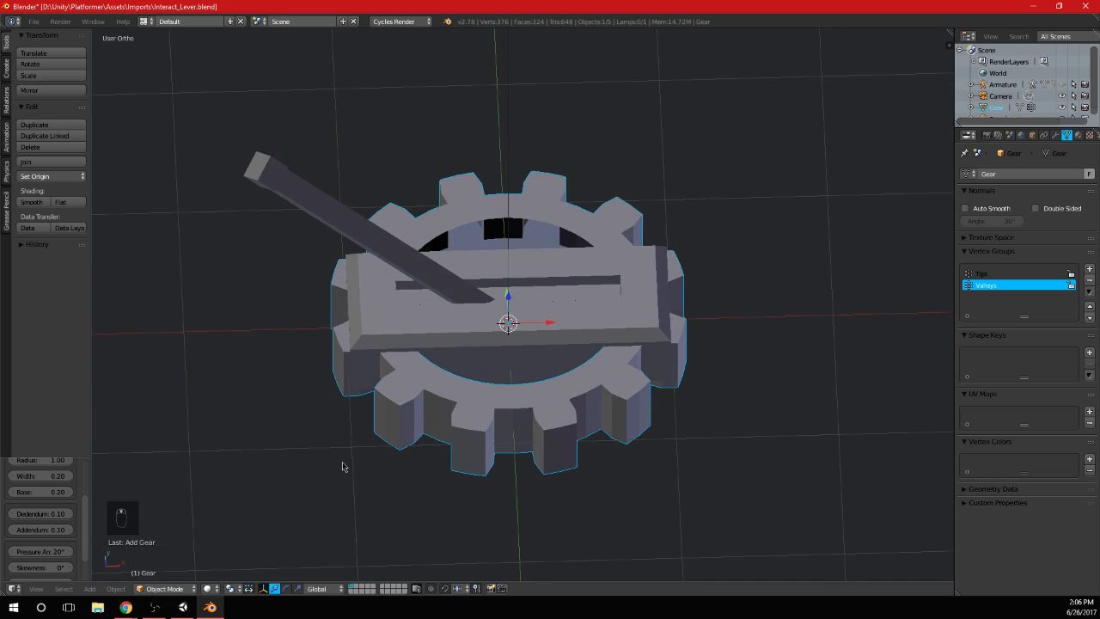
pyautogui.scroll(3, 86, 490)
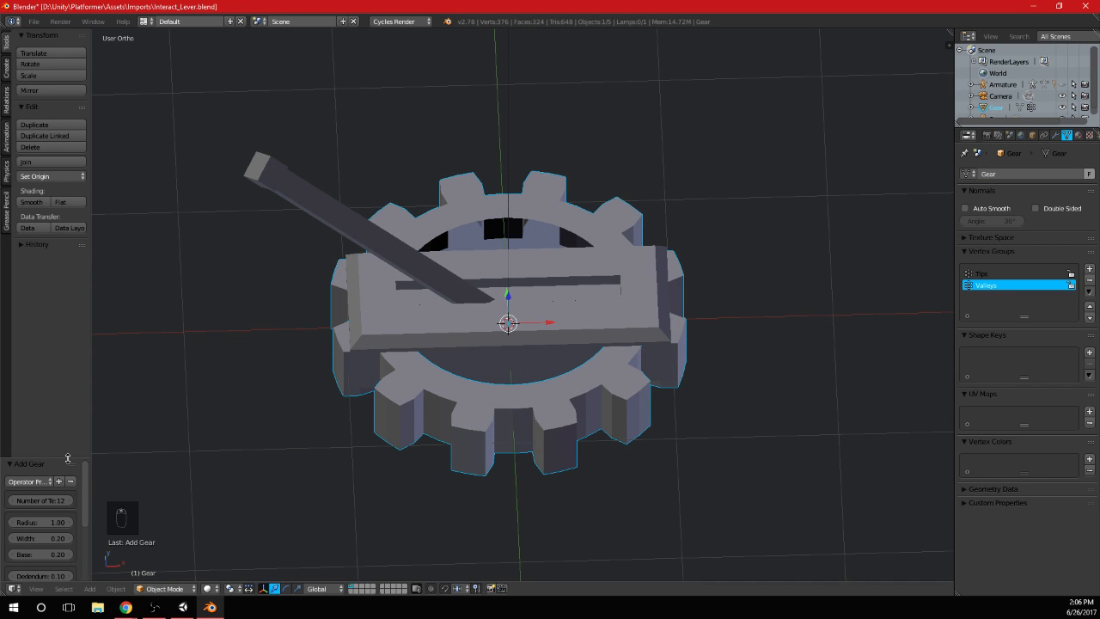
pyautogui.moveTo(68, 458); pyautogui.dragTo(148, 393)
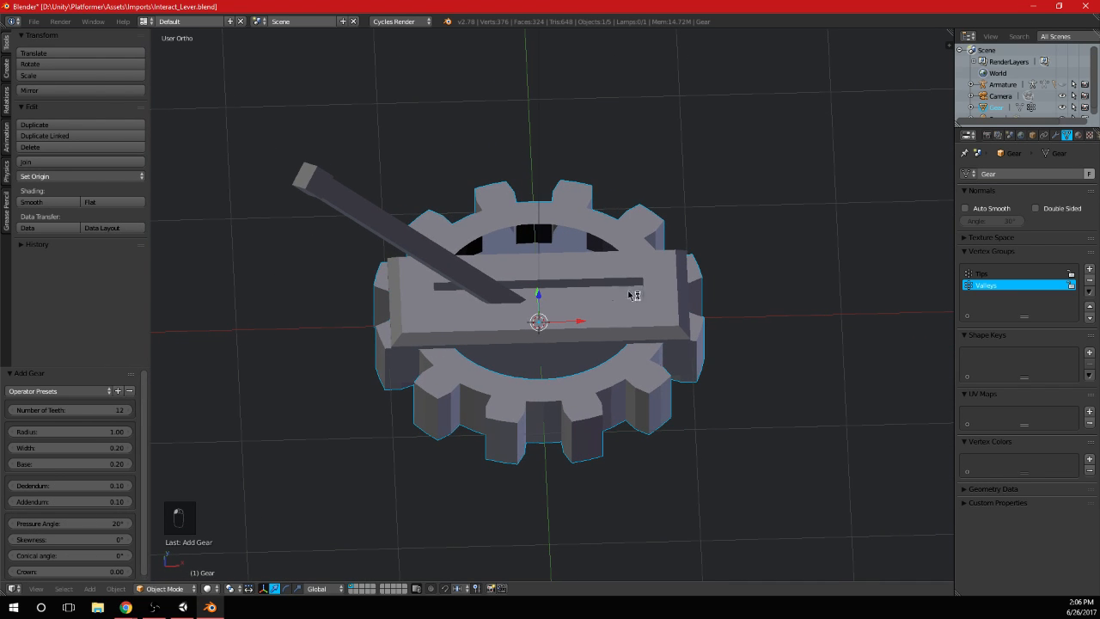
# Set the gear's width to 0.14 and its base to 0.29
pyautogui.press('KP_7')
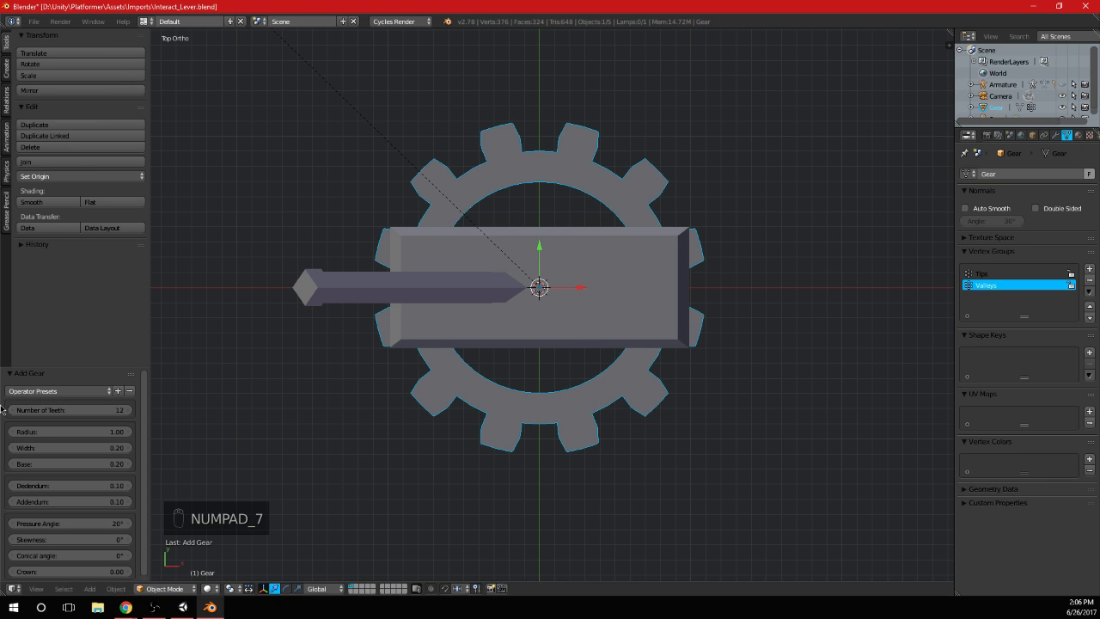
pyautogui.click(16, 449)
pyautogui.click(16, 449)
pyautogui.moveTo(551, 525); pyautogui.dragTo(569, 344, button='middle')
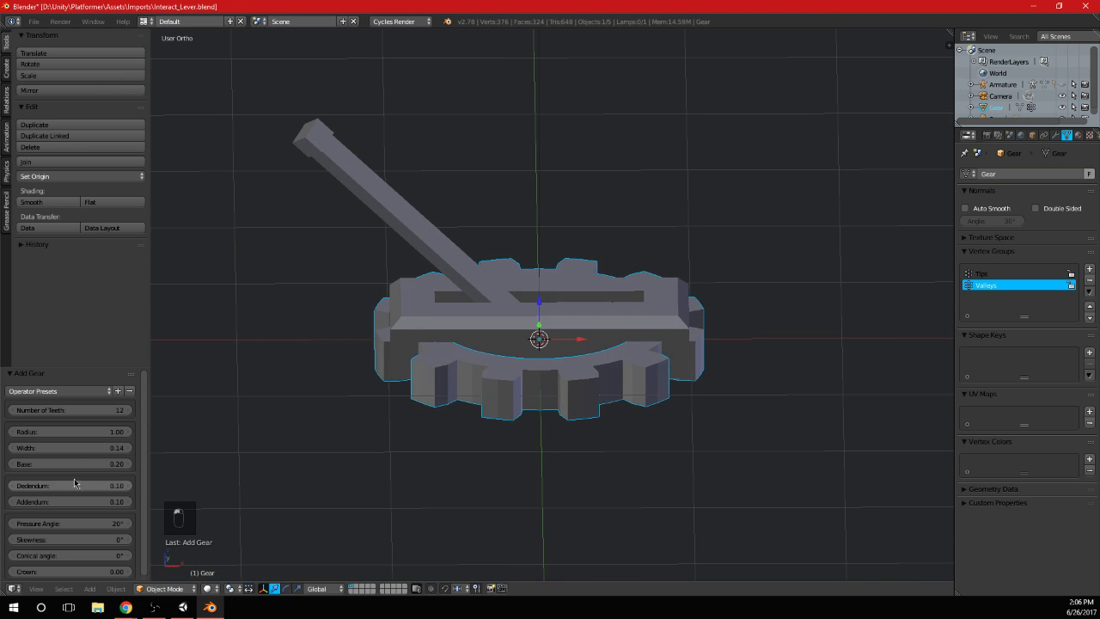
pyautogui.click(11, 464)
pyautogui.click(11, 464)
pyautogui.click(125, 464)
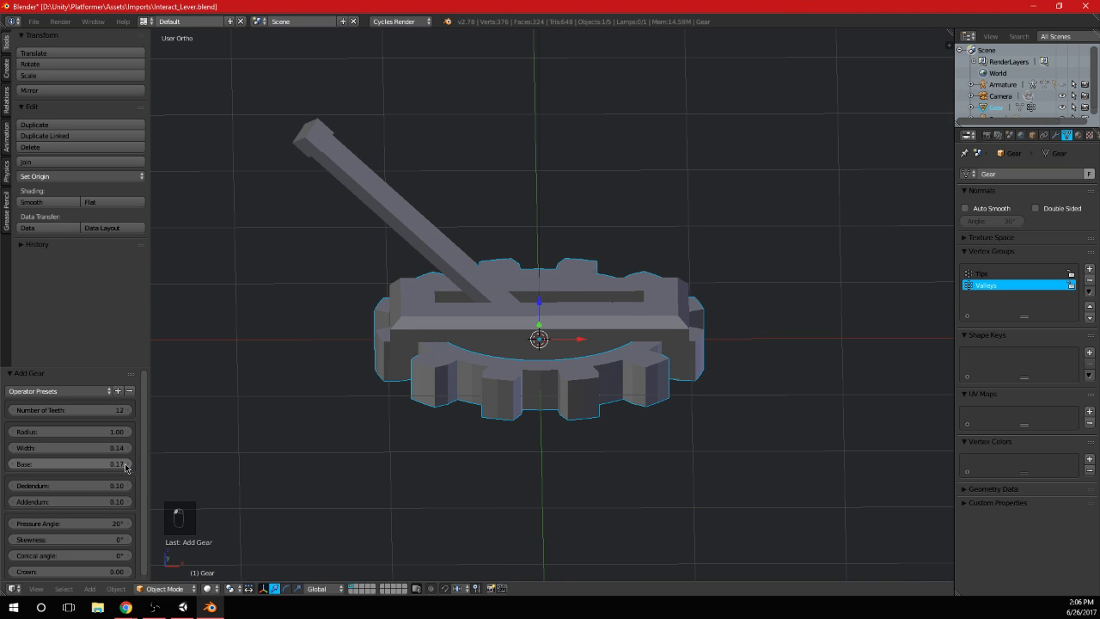
pyautogui.click(125, 464)
pyautogui.click(125, 464)
pyautogui.click(126, 464)
pyautogui.click(125, 465)
pyautogui.moveTo(521, 322); pyautogui.dragTo(518, 454, button='middle')
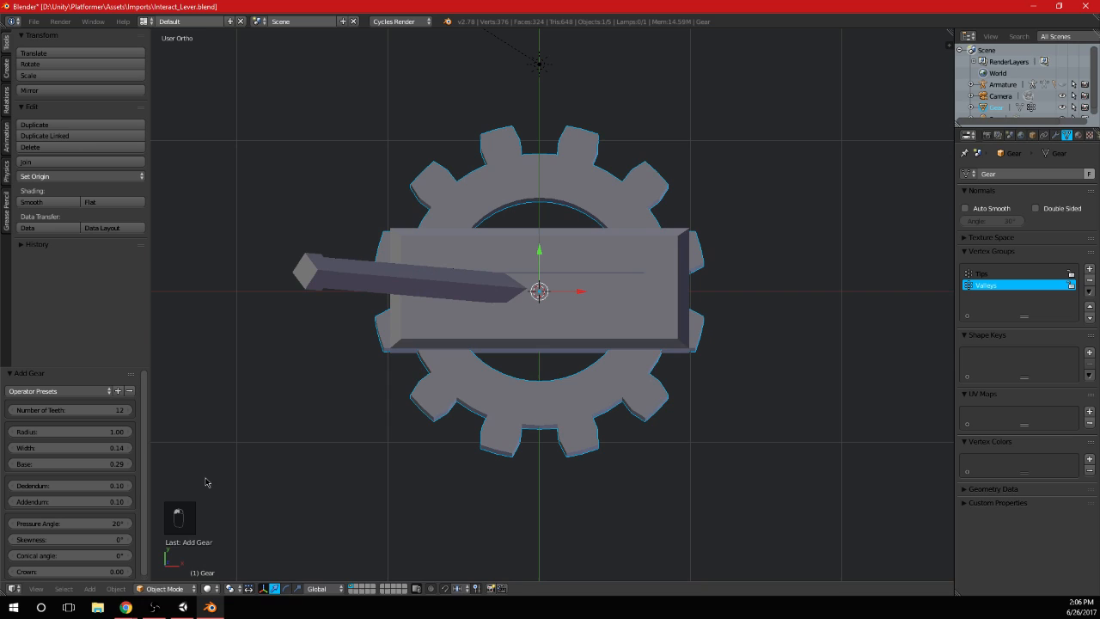
# Set the gear's dedendum to 0 and its addendum to 0.19 so the teeth stand out farther
pyautogui.doubleClick(114, 487)
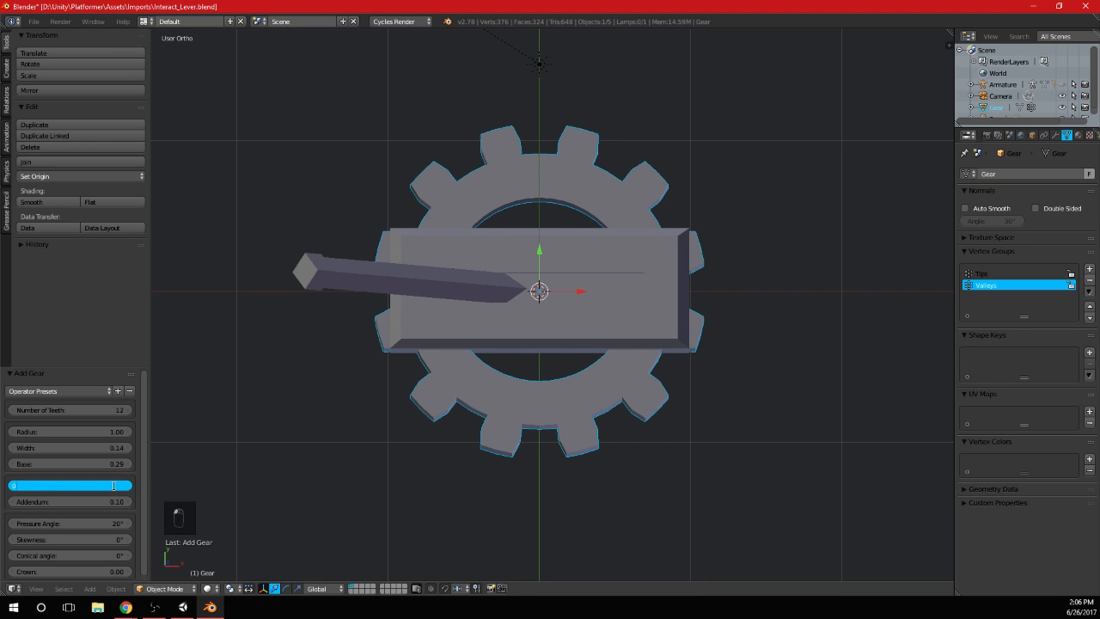
pyautogui.write('0')
pyautogui.press('Return')
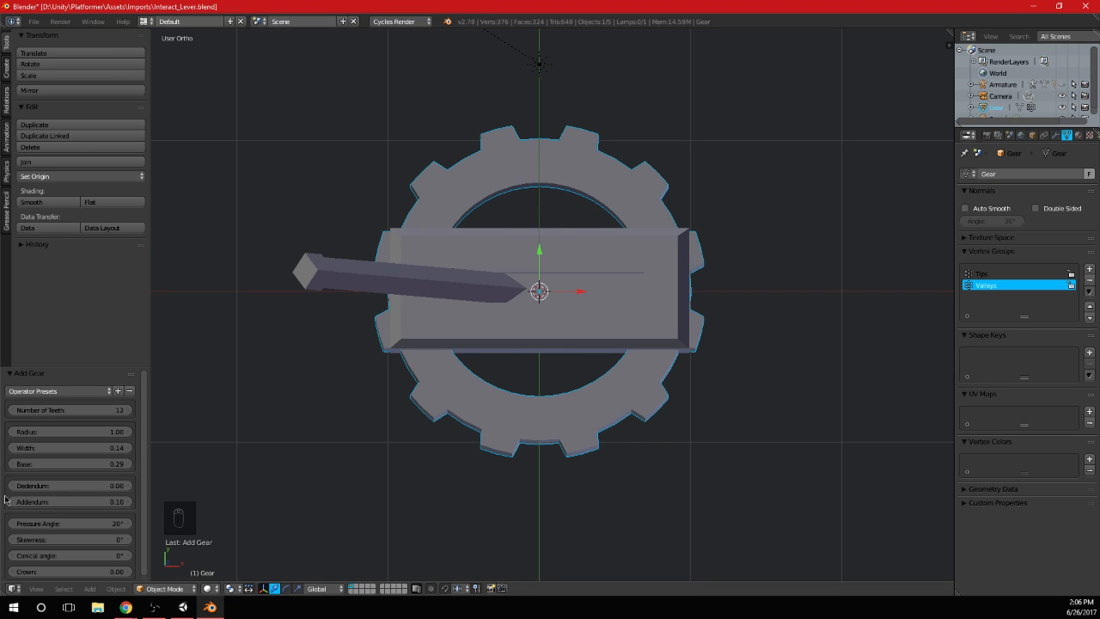
pyautogui.moveTo(91, 508); pyautogui.dragTo(112, 508)
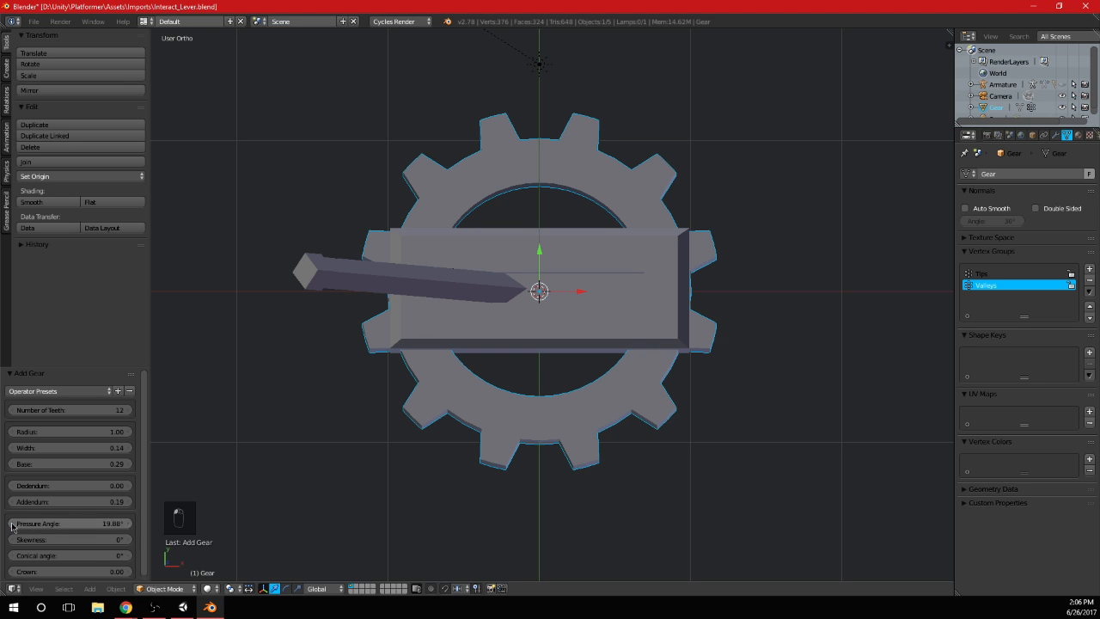
# Set the gear's pressure angle to 10° to make the sides of the teeth straighter
pyautogui.moveTo(86, 526)
pyautogui.mouseDown()
pyautogui.moveTo(54, 526)
pyautogui.moveTo(91, 533)
pyautogui.mouseUp()
pyautogui.click(100, 523)
pyautogui.press('Tab')
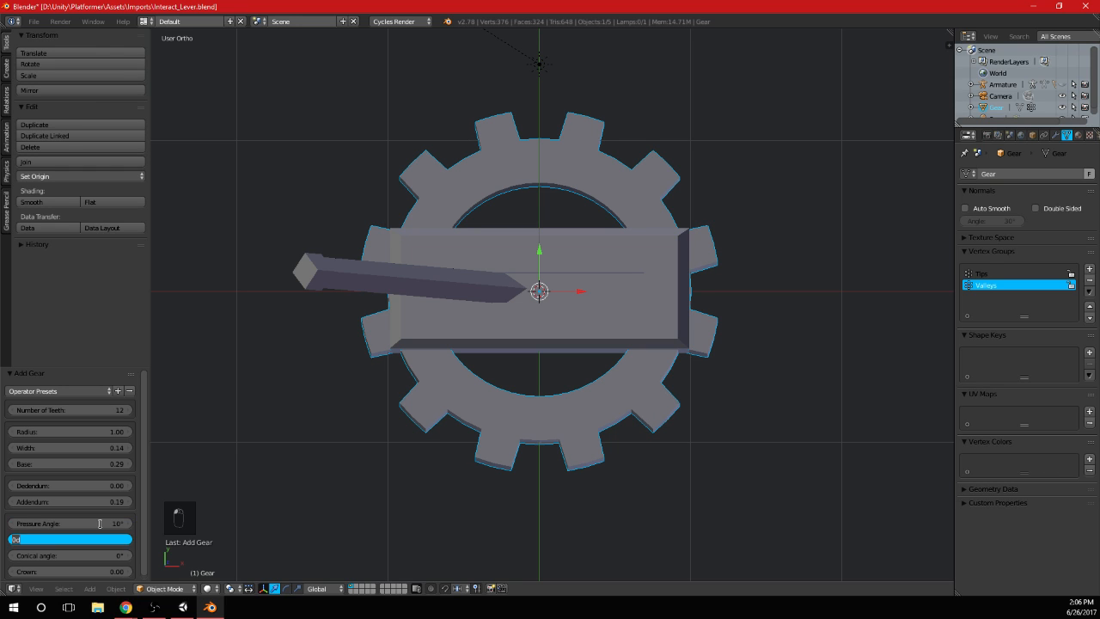
pyautogui.press('Return')
# Try a 6.12° skewness on the gear's teeth and reset the skewness to 0°
pyautogui.moveTo(50, 540); pyautogui.dragTo(67, 540)
pyautogui.moveTo(309, 386); pyautogui.dragTo(552, 331, button='middle')
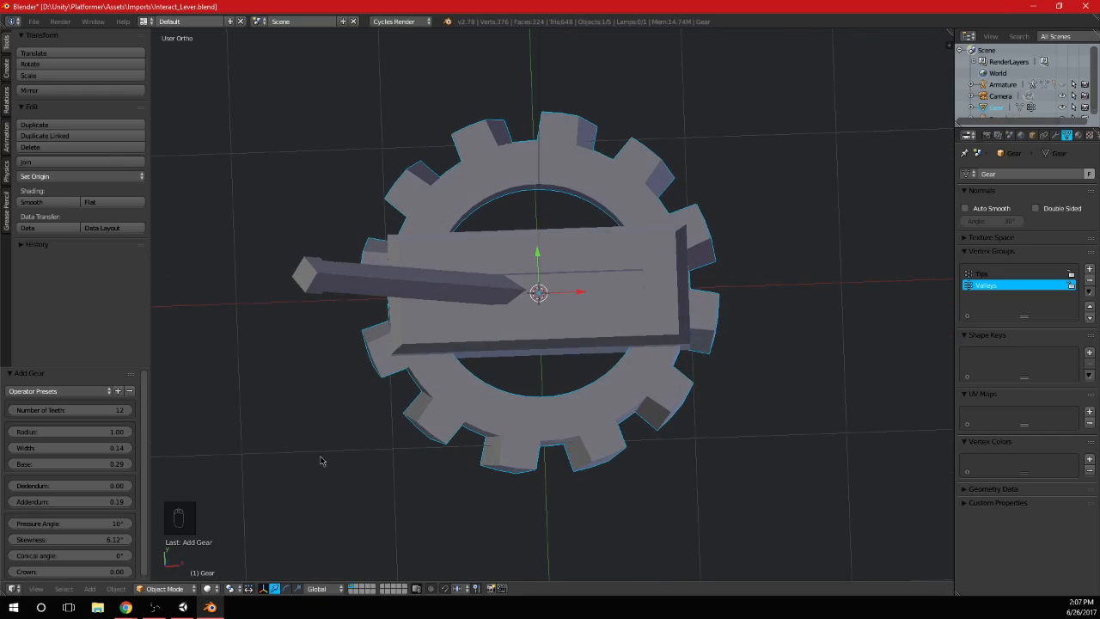
pyautogui.click(105, 539)
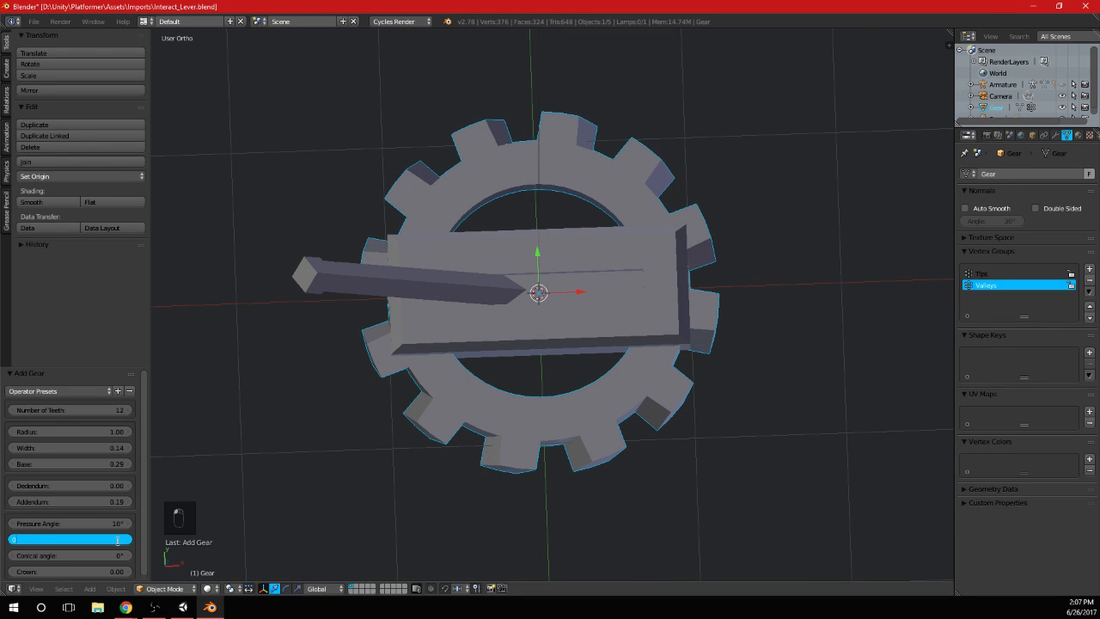
pyautogui.write('0')
pyautogui.press('Return')
pyautogui.moveTo(116, 555)
pyautogui.mouseDown()
pyautogui.moveTo(163, 555)
pyautogui.moveTo(111, 555)
pyautogui.mouseUp()
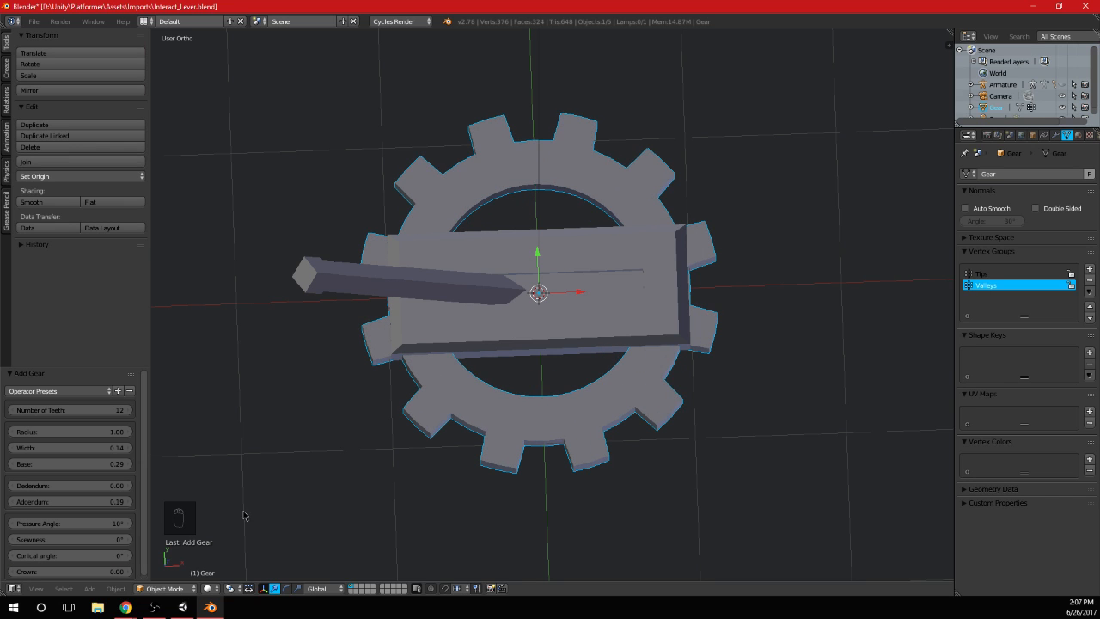
# Try a crown of 0.48 on the gear and reset the crown to 0
pyautogui.scroll(-1, 98, 514)
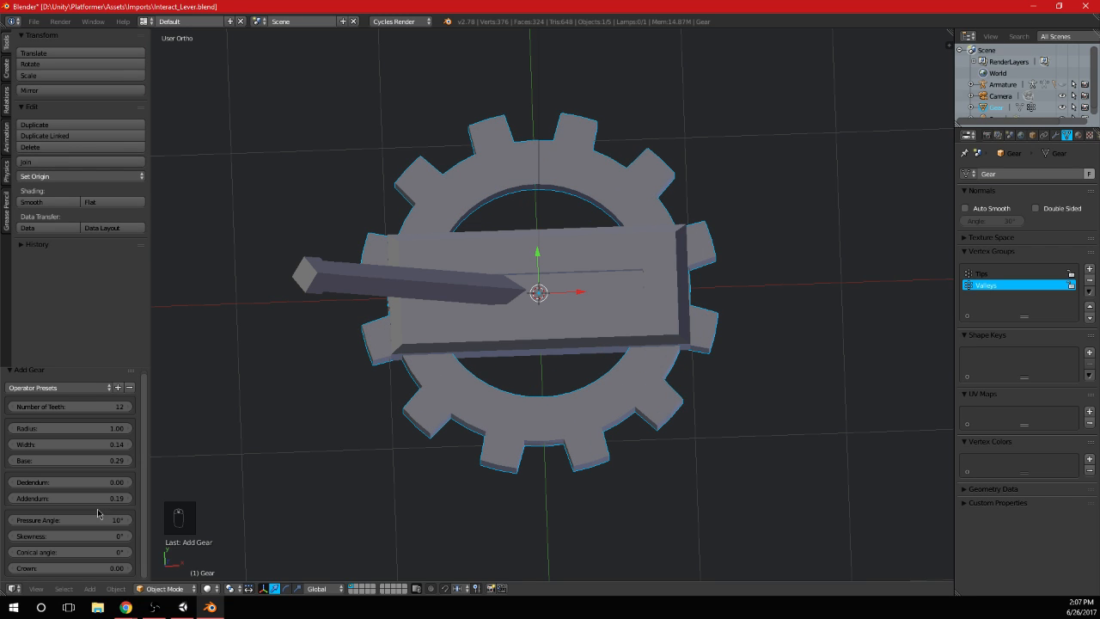
pyautogui.moveTo(108, 573); pyautogui.dragTo(598, 462)
pyautogui.moveTo(598, 462); pyautogui.dragTo(502, 320, button='middle')
pyautogui.moveTo(110, 571); pyautogui.dragTo(26, 570)
pyautogui.scroll(8, 516, 371)
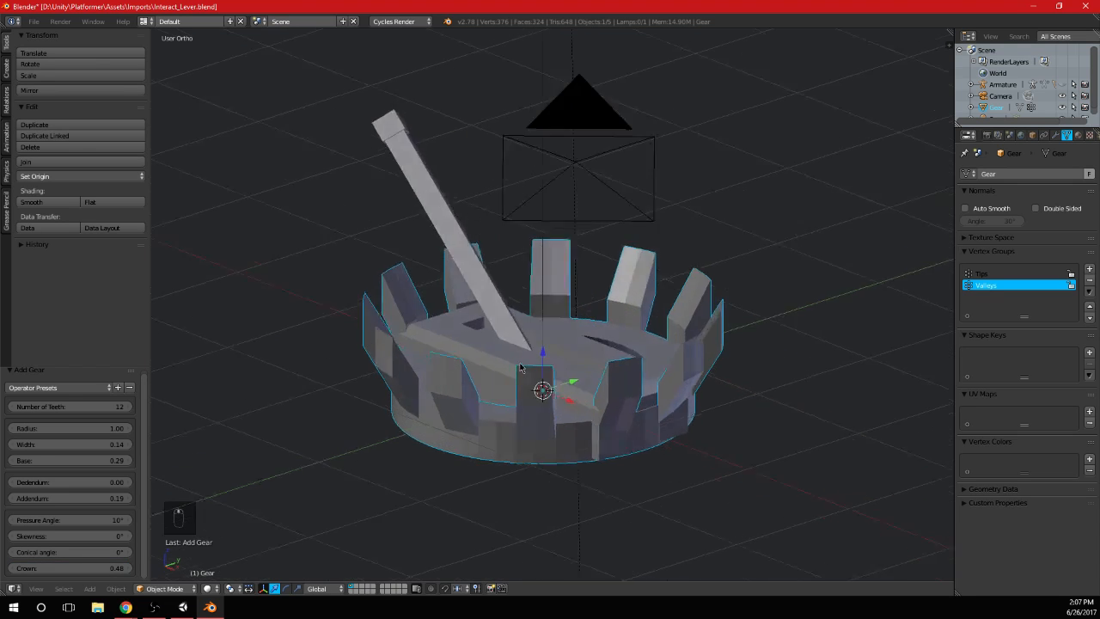
pyautogui.moveTo(522, 369); pyautogui.dragTo(584, 466, button='middle')
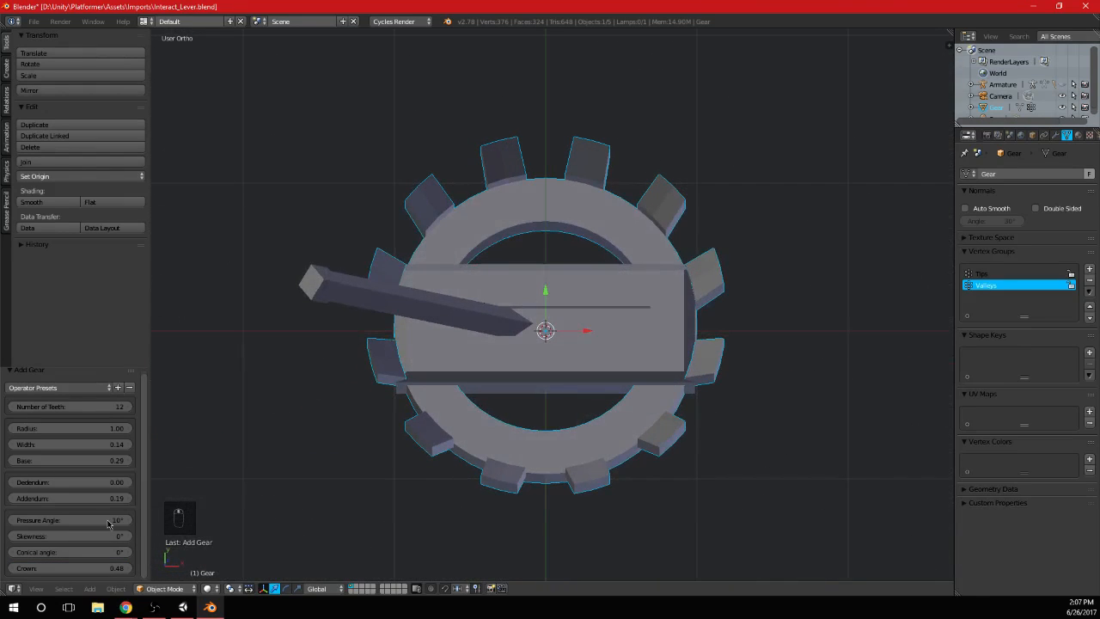
pyautogui.click(113, 570)
pyautogui.write('0')
pyautogui.press('Return')
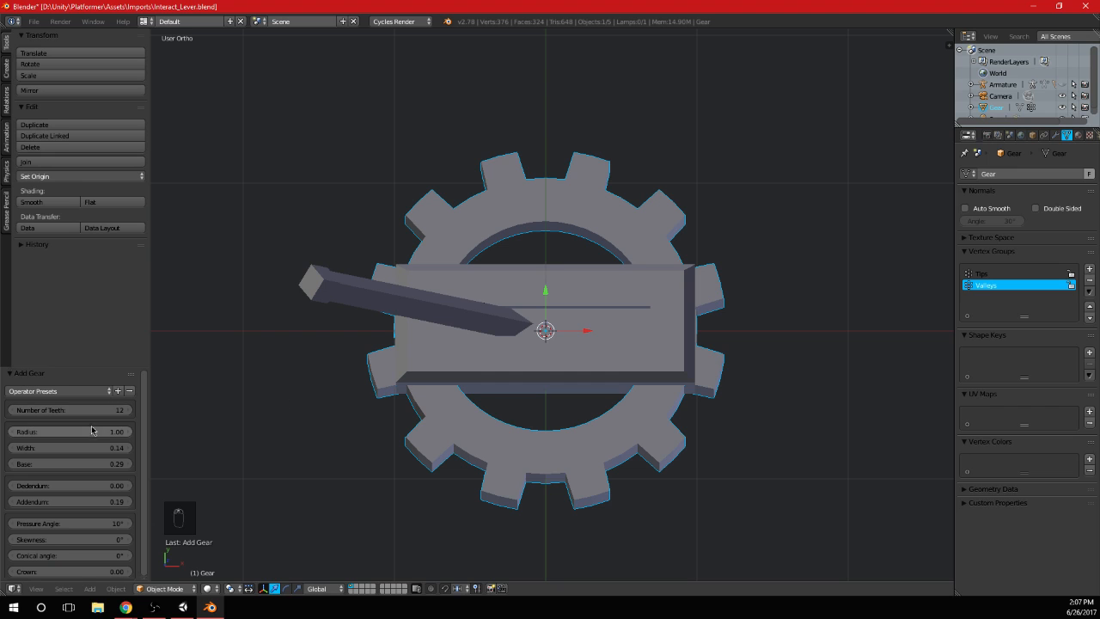
pyautogui.click(98, 395)
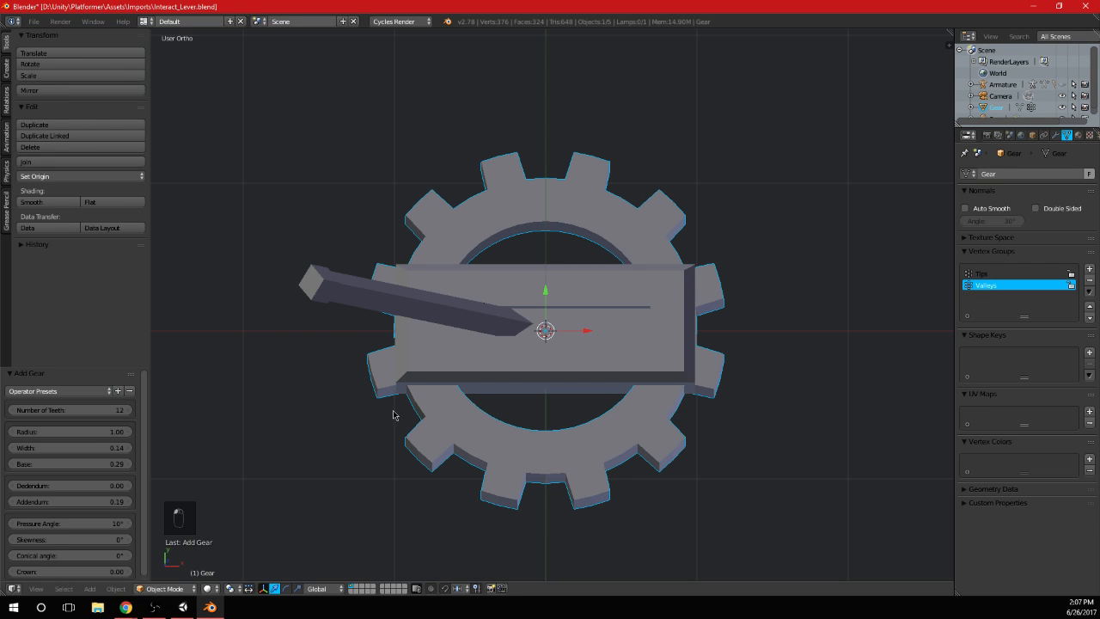
# Edit the gear mesh and fill the first faces of the open inner wall, starting from two vertices on the inner rim
pyautogui.moveTo(393, 413); pyautogui.dragTo(587, 406, button='middle')
pyautogui.press('Tab')
pyautogui.press('KP_7')
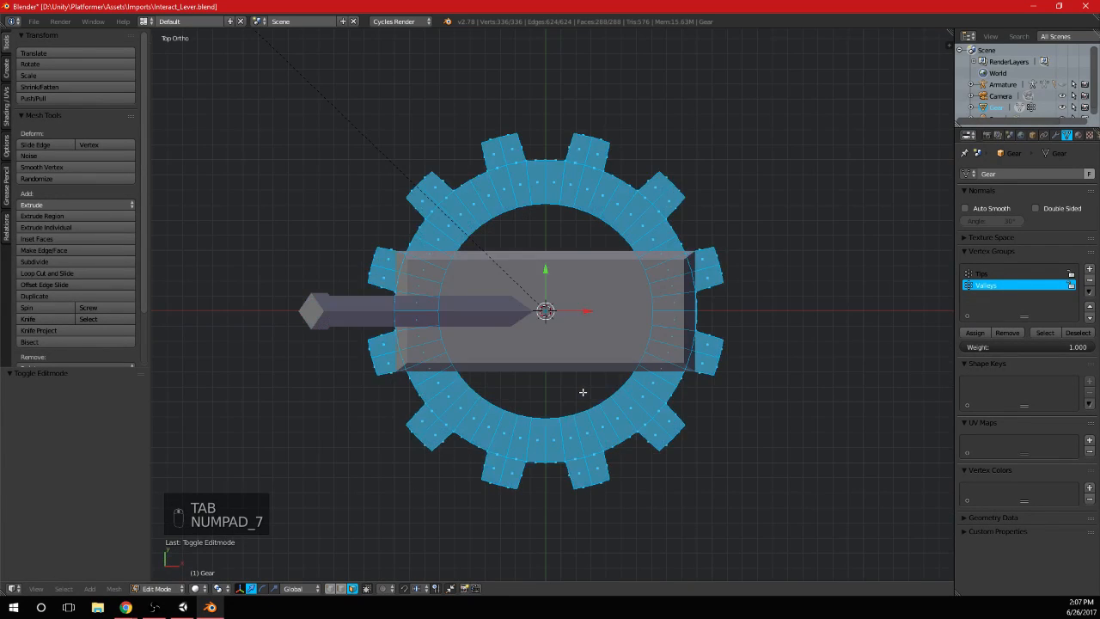
pyautogui.scroll(3, 575, 373)
pyautogui.scroll(3, 550, 355)
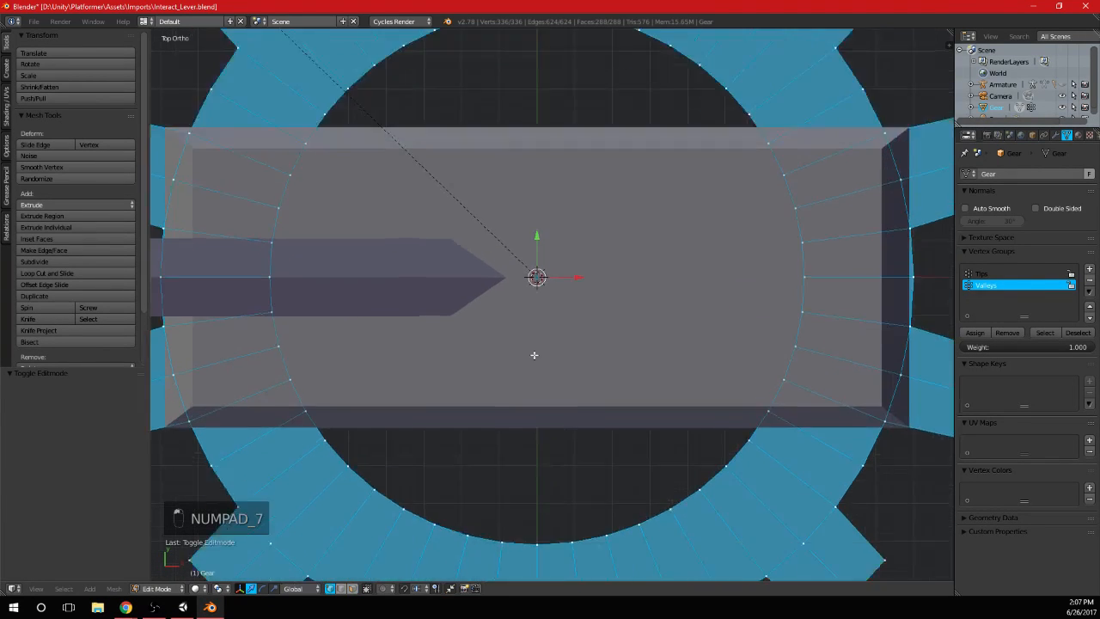
pyautogui.scroll(3, 518, 539)
pyautogui.keyDown('shift'); pyautogui.moveTo(518, 540); pyautogui.dragTo(454, 388, button='middle'); pyautogui.keyUp('shift')
pyautogui.press('a')
pyautogui.moveTo(491, 347); pyautogui.dragTo(494, 368, button='middle')
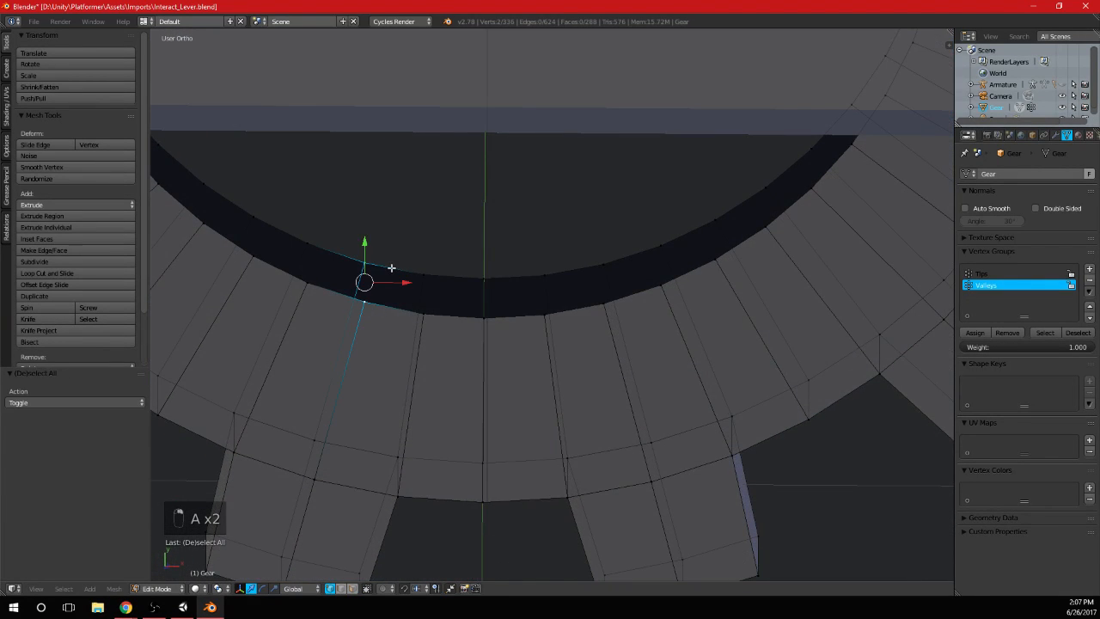
pyautogui.press('f')
pyautogui.press('f')
pyautogui.press('f')
pyautogui.press('f')
pyautogui.press('f')
# Fill the remaining faces around the gear's open inner wall until the ring is closed
pyautogui.press('f')
pyautogui.hotkey('shift', 'f')
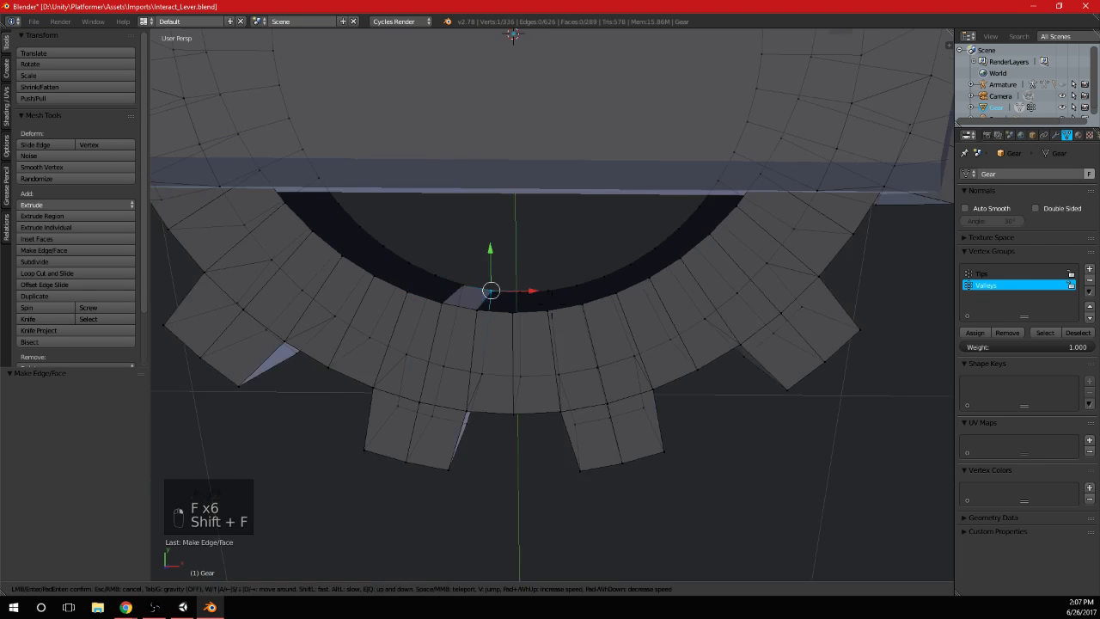
pyautogui.hotkey('ctrl', 'z')
pyautogui.press('f')
pyautogui.press('f')
pyautogui.press('f')
pyautogui.press('f')
pyautogui.press('f')
pyautogui.press('f')
pyautogui.press('f')
pyautogui.press('f')
pyautogui.press('f')
pyautogui.press('f')
pyautogui.press('f')
pyautogui.press('f')
pyautogui.press('f')
pyautogui.press('f')
pyautogui.press('f')
pyautogui.press('f')
pyautogui.press('f')
pyautogui.press('f')
pyautogui.press('f')
pyautogui.press('f')
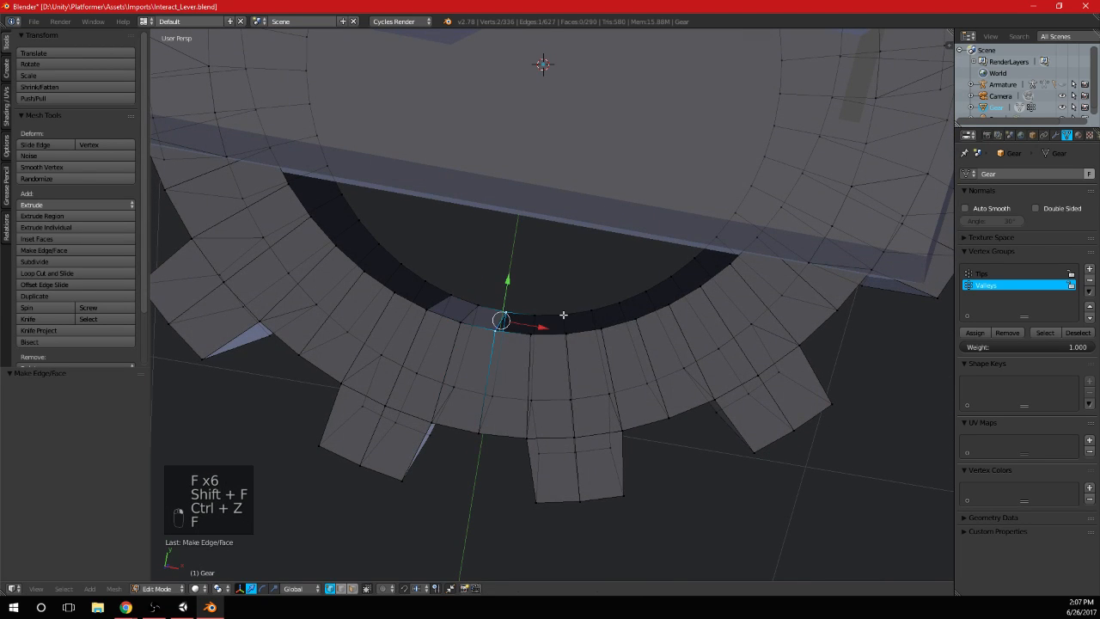
pyautogui.press('f')
pyautogui.press('f')
pyautogui.press('f')
pyautogui.press('f')
pyautogui.press('f')
pyautogui.scroll(-6, 564, 314)
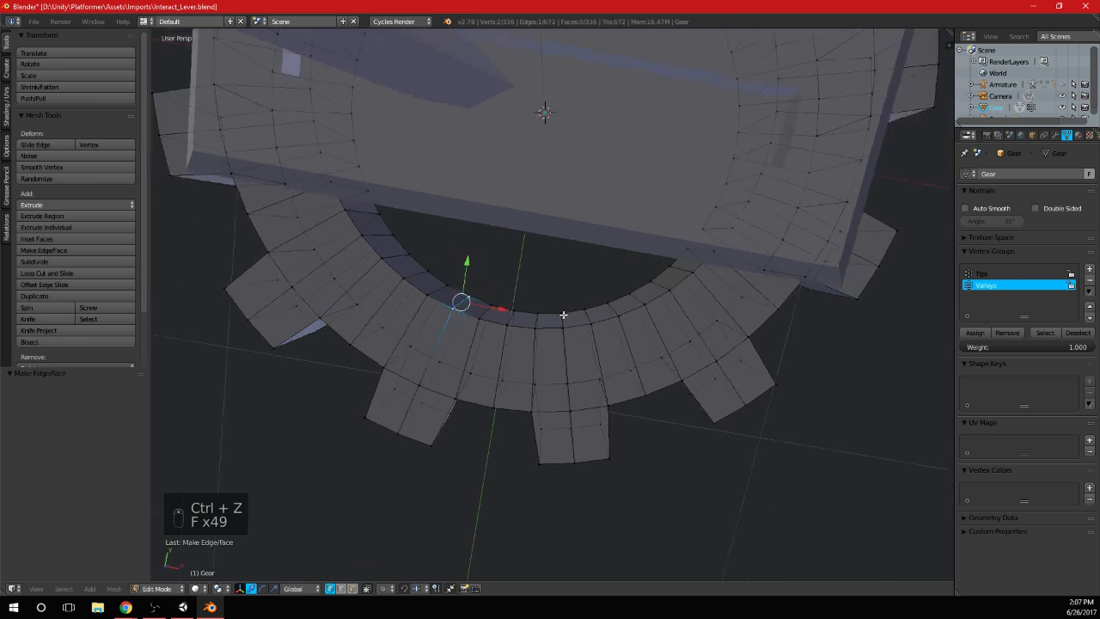
# In the top orthographic view, vertex-slide the middle edge loop of the gear's bottom-right tooth fully onto its neighbouring edge loop
pyautogui.scroll(3, 547, 321)
pyautogui.press('a')
pyautogui.moveTo(548, 320); pyautogui.dragTo(625, 391, button='middle')
pyautogui.press('a')
pyautogui.press('KP_7')
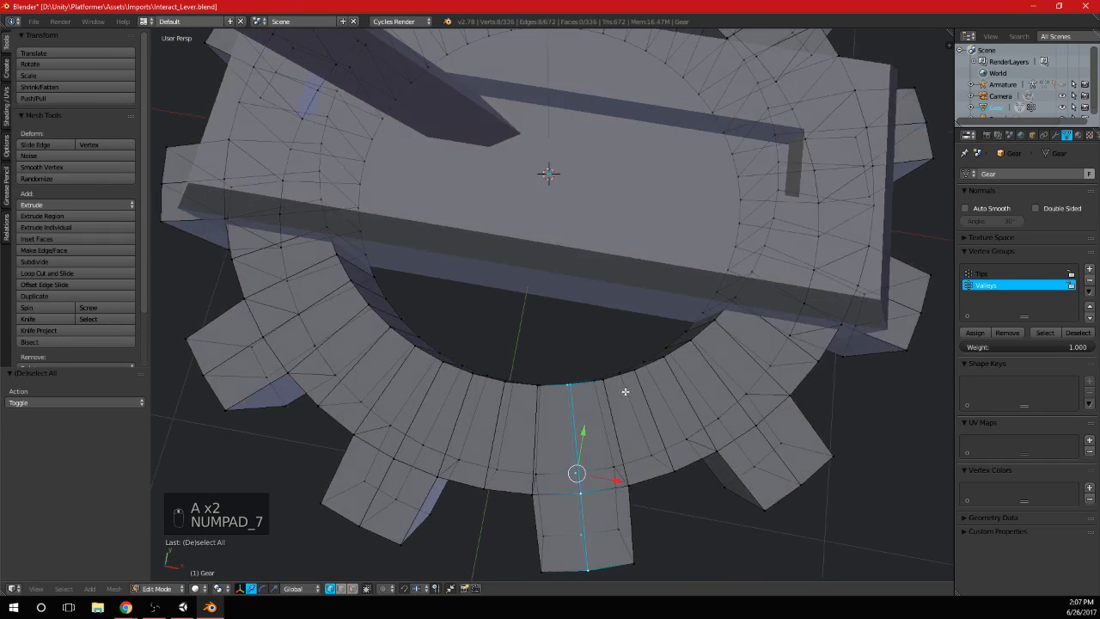
pyautogui.press('KP_1')
pyautogui.press('KP_5')
pyautogui.press('KP_7')
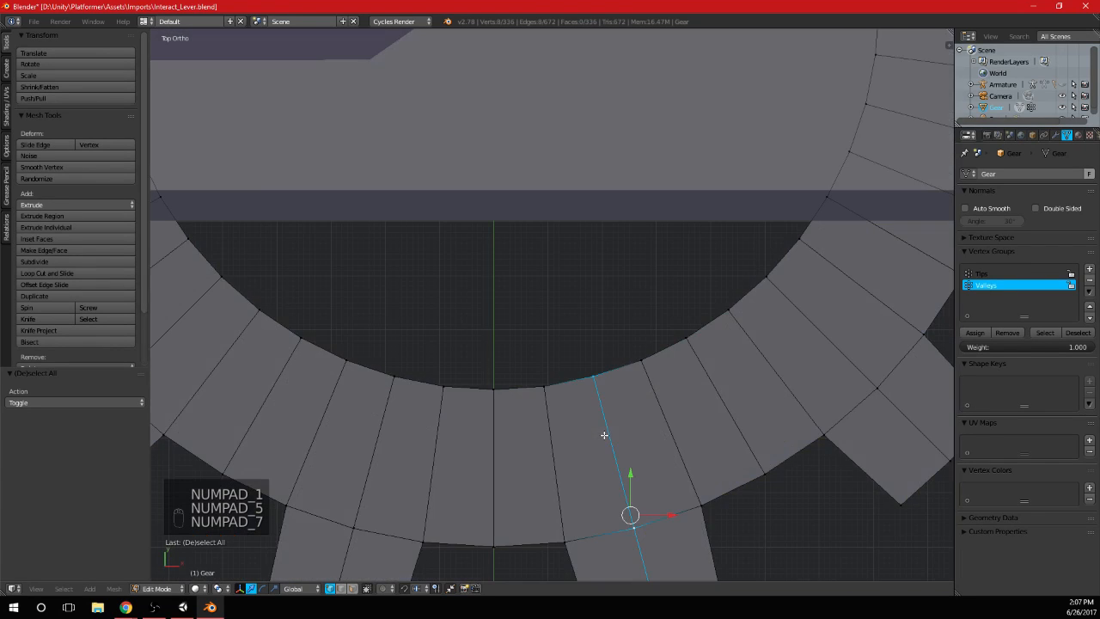
pyautogui.scroll(3, 610, 441)
pyautogui.hotkey('shift', 'v')
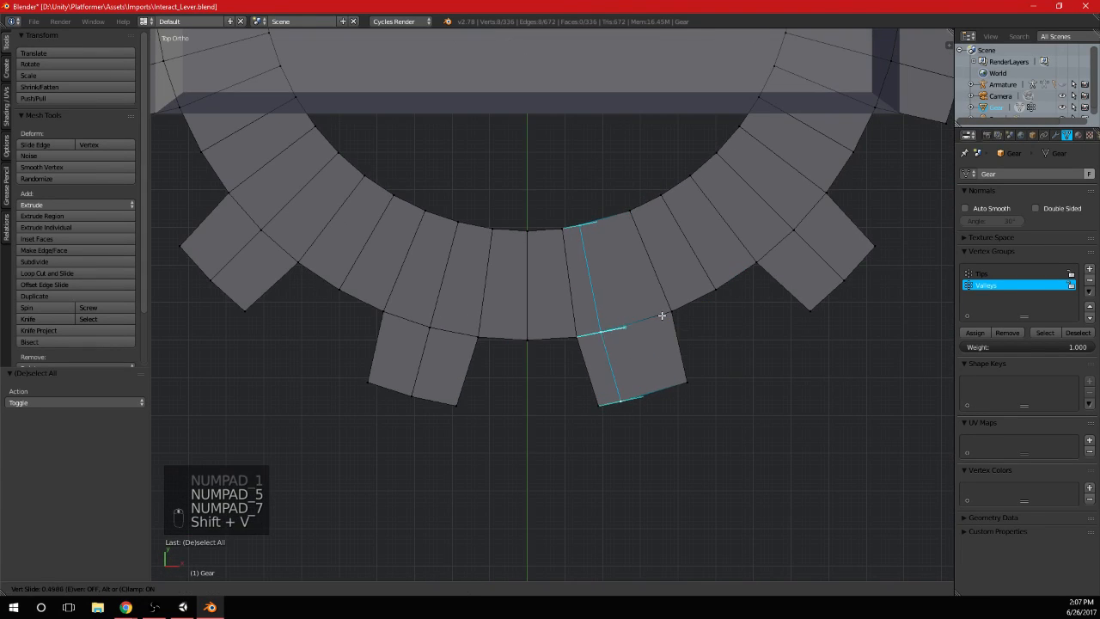
pyautogui.click(619, 326)
pyautogui.press('a')
# Vertex-slide the middle edge loops of the gear's two lower-left teeth onto their neighbouring edge loops, one tooth at a time
pyautogui.keyDown('alt'); pyautogui.rightClick(436, 284); pyautogui.keyUp('alt')
pyautogui.keyDown('shift'); pyautogui.moveTo(468, 297); pyautogui.dragTo(634, 391, button='middle'); pyautogui.keyUp('shift')
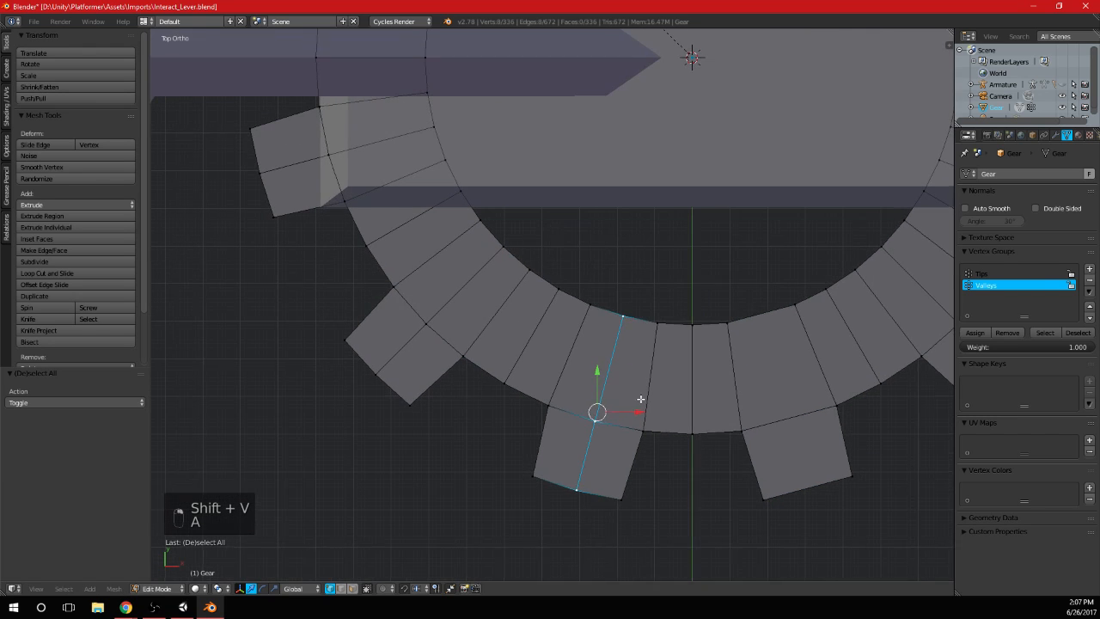
pyautogui.hotkey('shift', 'v')
pyautogui.click(582, 379)
pyautogui.press('a')
pyautogui.keyDown('alt'); pyautogui.rightClick(460, 296); pyautogui.keyUp('alt')
pyautogui.hotkey('shift', 'v')
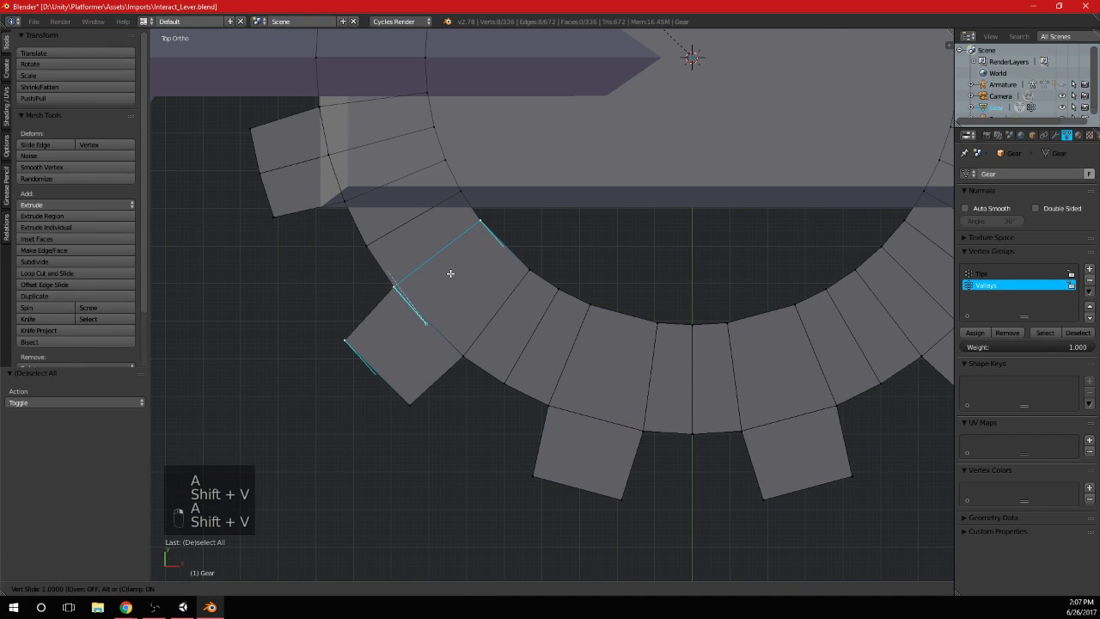
pyautogui.click(446, 271)
pyautogui.keyDown('shift'); pyautogui.moveTo(438, 220); pyautogui.dragTo(499, 346, button='middle'); pyautogui.keyUp('shift')
pyautogui.press('a')
# Vertex-slide the middle edge loops of the two leftmost teeth beside the lever handle together onto their neighbouring edge loops
pyautogui.keyDown('alt'); pyautogui.rightClick(441, 274); pyautogui.keyUp('alt')
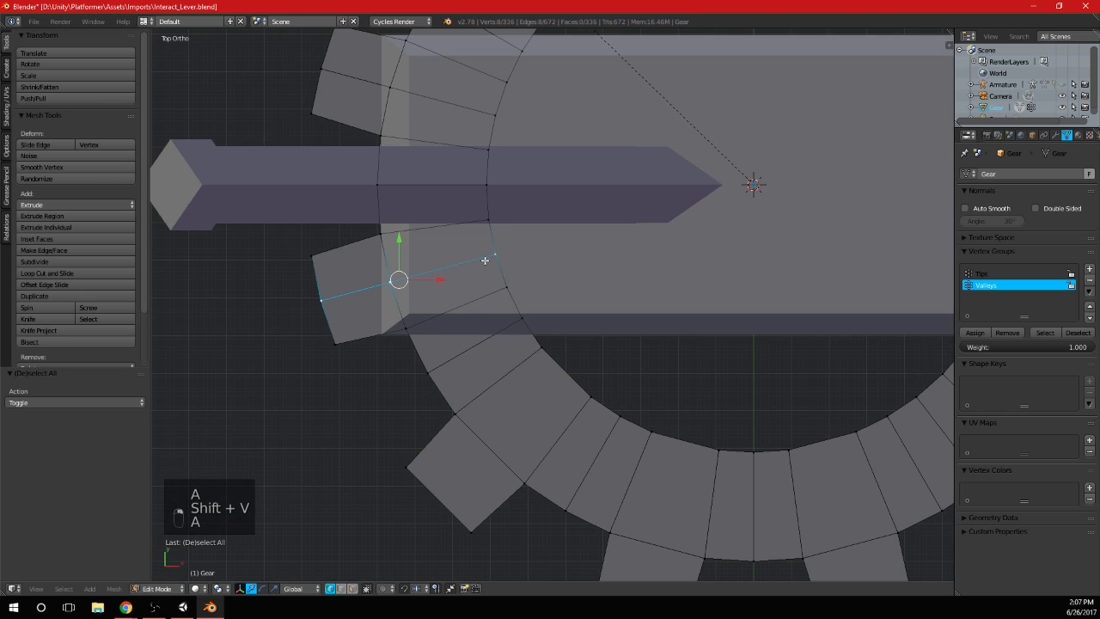
pyautogui.keyDown('shift'); pyautogui.moveTo(488, 209); pyautogui.dragTo(502, 341, button='middle'); pyautogui.keyUp('shift')
pyautogui.keyDown('alt'); pyautogui.keyDown('shift'); pyautogui.rightClick(453, 229); pyautogui.keyUp('shift'); pyautogui.keyUp('alt')
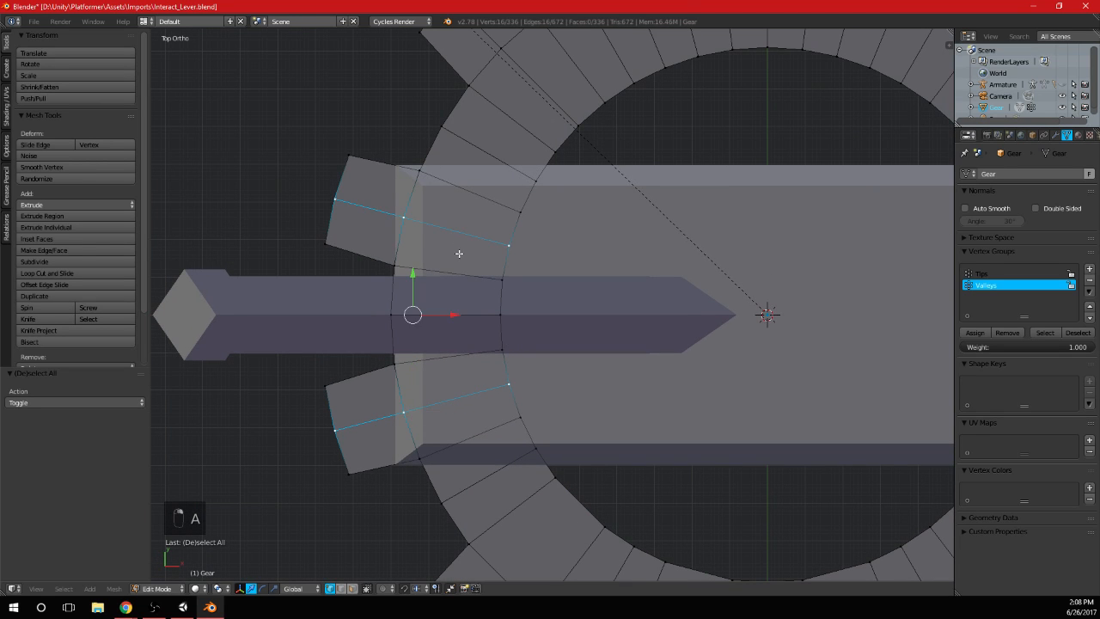
pyautogui.hotkey('shift', 'v')
pyautogui.click(465, 206)
pyautogui.keyDown('shift'); pyautogui.moveTo(465, 205); pyautogui.dragTo(487, 400, button='middle'); pyautogui.keyUp('shift')
pyautogui.press('a')
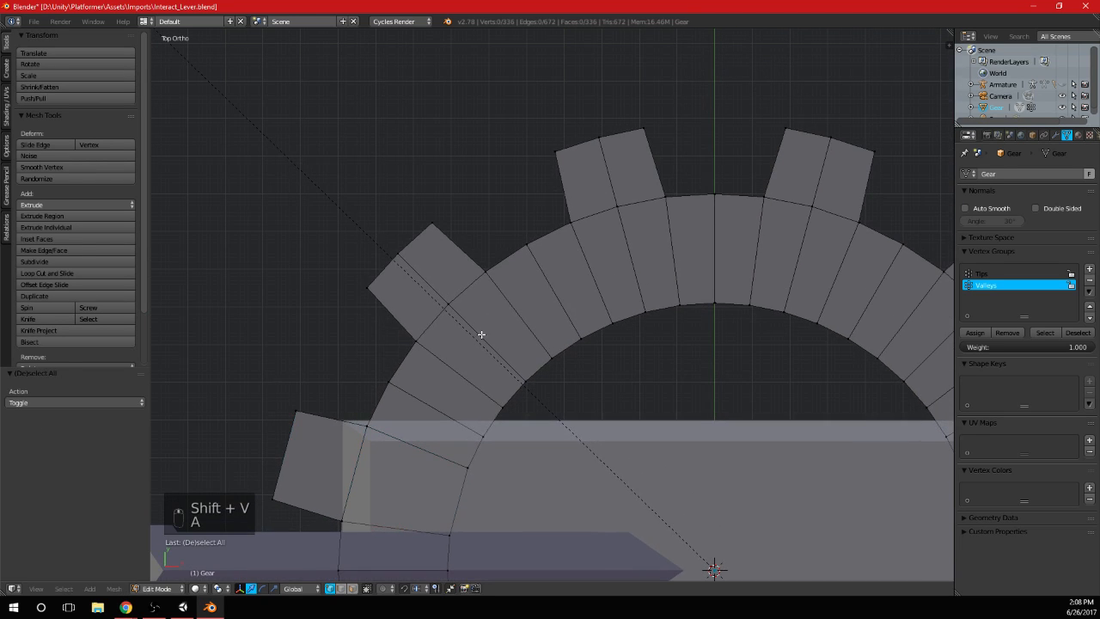
# Try to vertex-slide the middle edge loops of the four upper teeth together
pyautogui.keyDown('alt'); pyautogui.rightClick(498, 334); pyautogui.keyUp('alt')
pyautogui.keyDown('alt'); pyautogui.keyDown('shift'); pyautogui.rightClick(631, 263); pyautogui.keyUp('shift'); pyautogui.keyUp('alt')
pyautogui.keyDown('shift'); pyautogui.moveTo(707, 333); pyautogui.dragTo(473, 333, button='middle'); pyautogui.keyUp('shift')
pyautogui.keyDown('alt'); pyautogui.keyDown('shift'); pyautogui.rightClick(564, 263); pyautogui.keyUp('shift'); pyautogui.keyUp('alt')
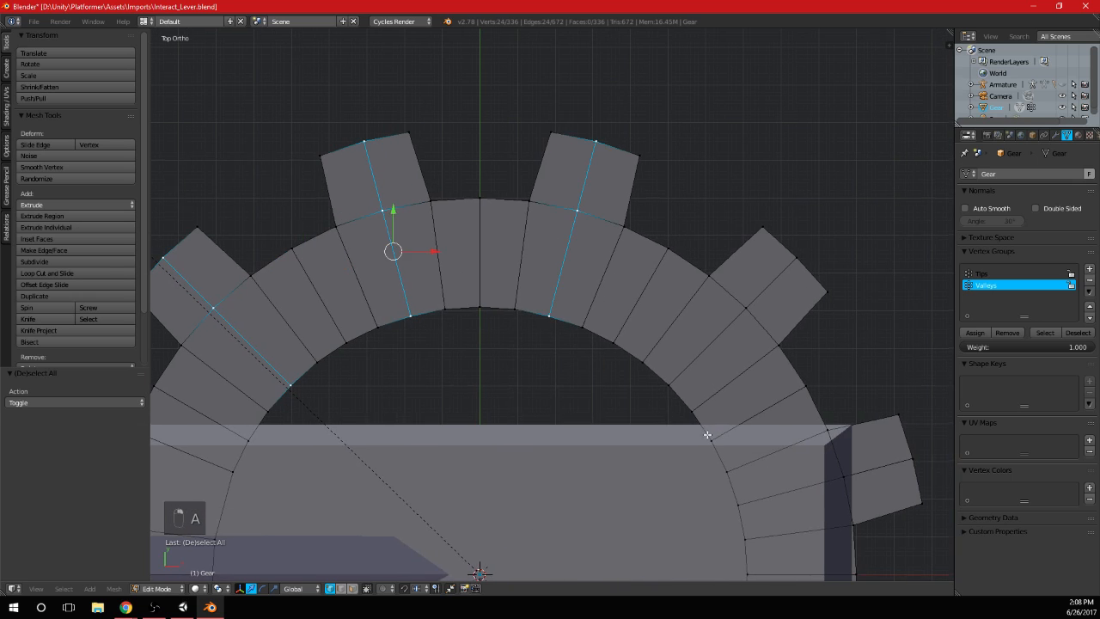
pyautogui.keyDown('shift'); pyautogui.moveTo(708, 435); pyautogui.dragTo(658, 332, button='middle'); pyautogui.keyUp('shift')
pyautogui.keyDown('alt'); pyautogui.keyDown('shift'); pyautogui.rightClick(661, 274); pyautogui.keyUp('shift'); pyautogui.keyUp('alt')
pyautogui.scroll(-2, 652, 267)
pyautogui.hotkey('shift', 'v')
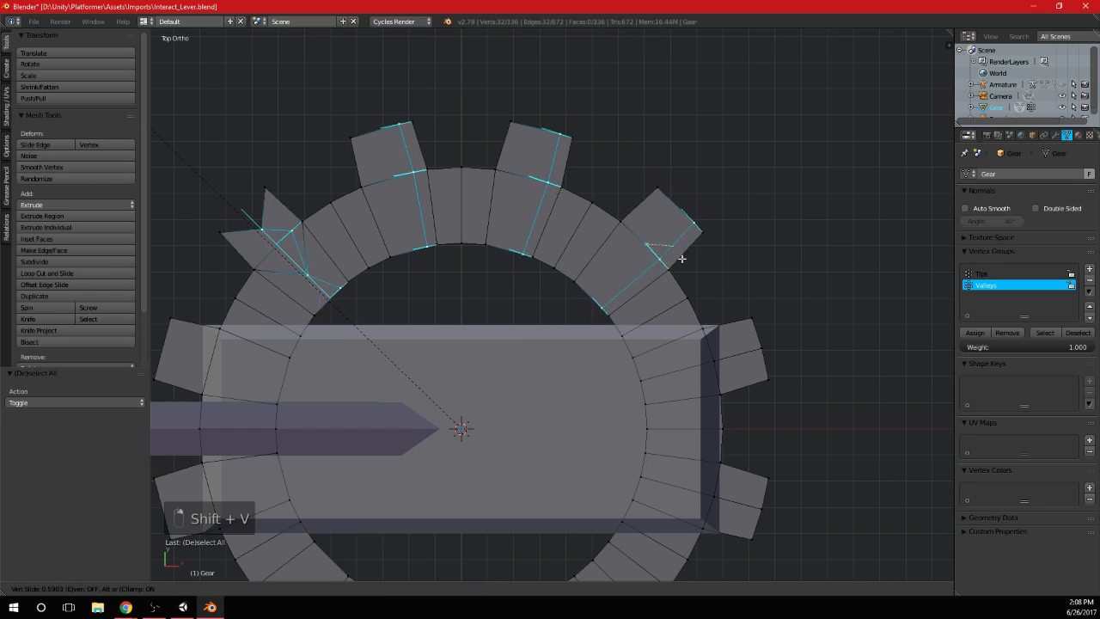
pyautogui.click(732, 251)
pyautogui.hotkey('ctrl', 'z')
pyautogui.press('a')
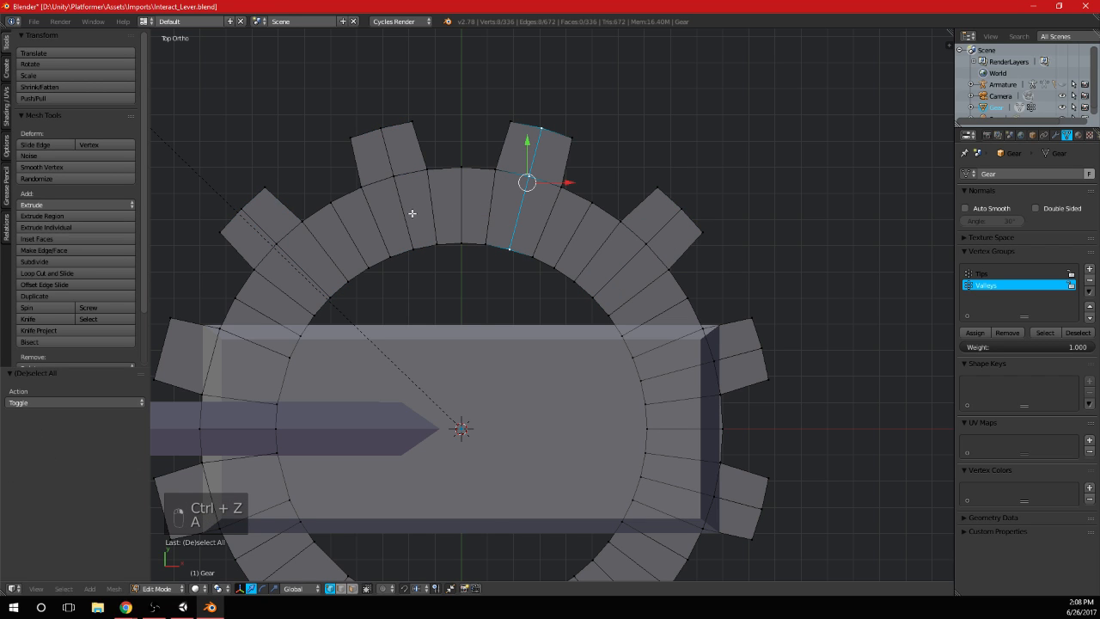
# Vertex-slide the middle edge loops of the upper-left tooth and the two top teeth together onto their neighbouring edge loops
pyautogui.keyDown('alt'); pyautogui.keyDown('shift'); pyautogui.click(410, 213); pyautogui.keyUp('shift'); pyautogui.keyUp('alt')
pyautogui.hotkey('shift', 'v')
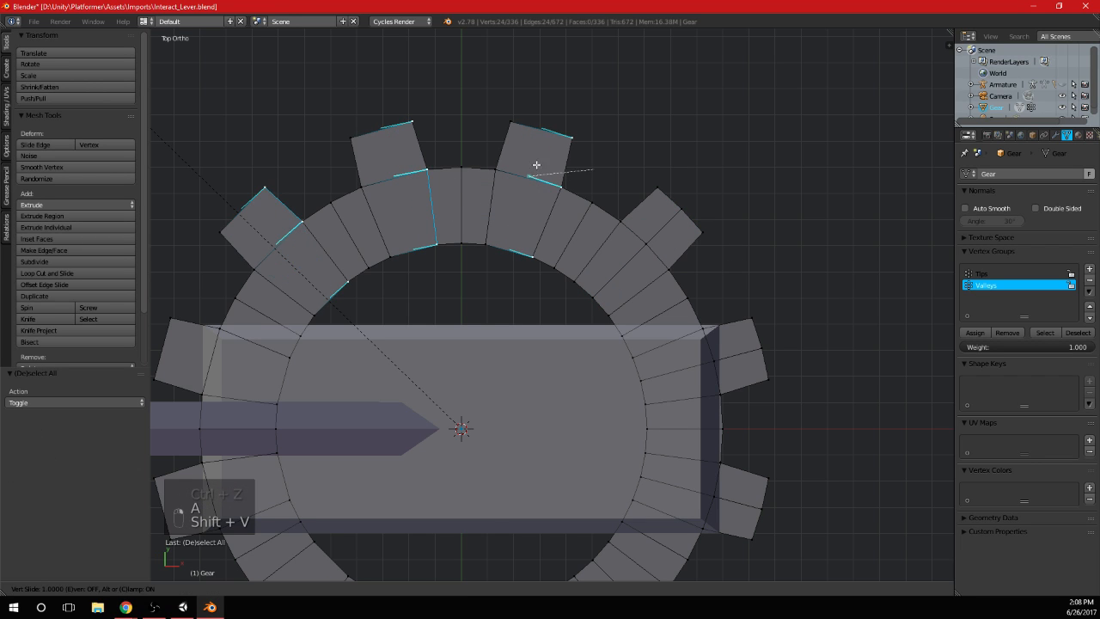
pyautogui.click(616, 166)
pyautogui.press('a')
# Vertex-slide the middle edge loop of the gear's upper-right tooth onto its neighbouring edge loop
pyautogui.moveTo(640, 257); pyautogui.dragTo(475, 200, button='middle')
pyautogui.scroll(-3, 560, 251)
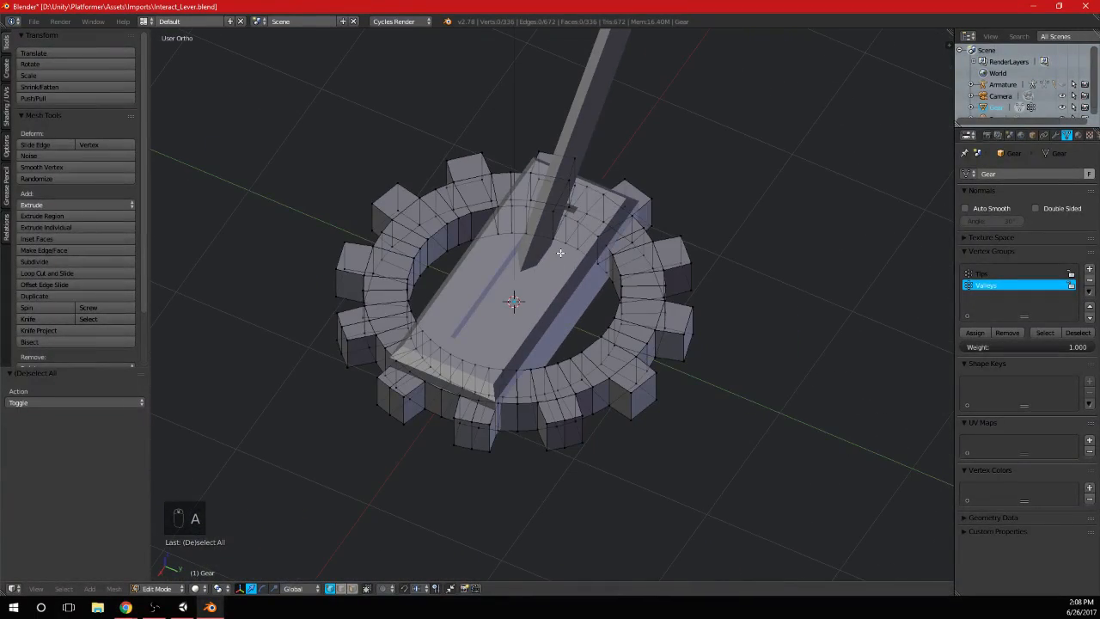
pyautogui.press('KP_7')
pyautogui.scroll(3, 577, 245)
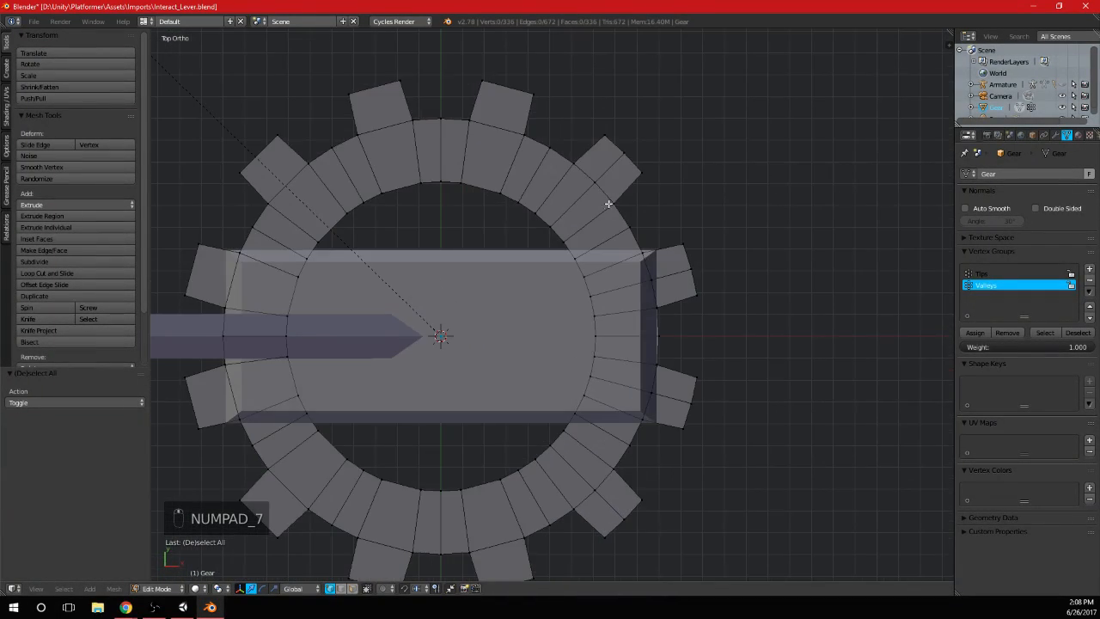
pyautogui.hotkey('shift', 'v')
pyautogui.click(626, 210)
pyautogui.press('a')
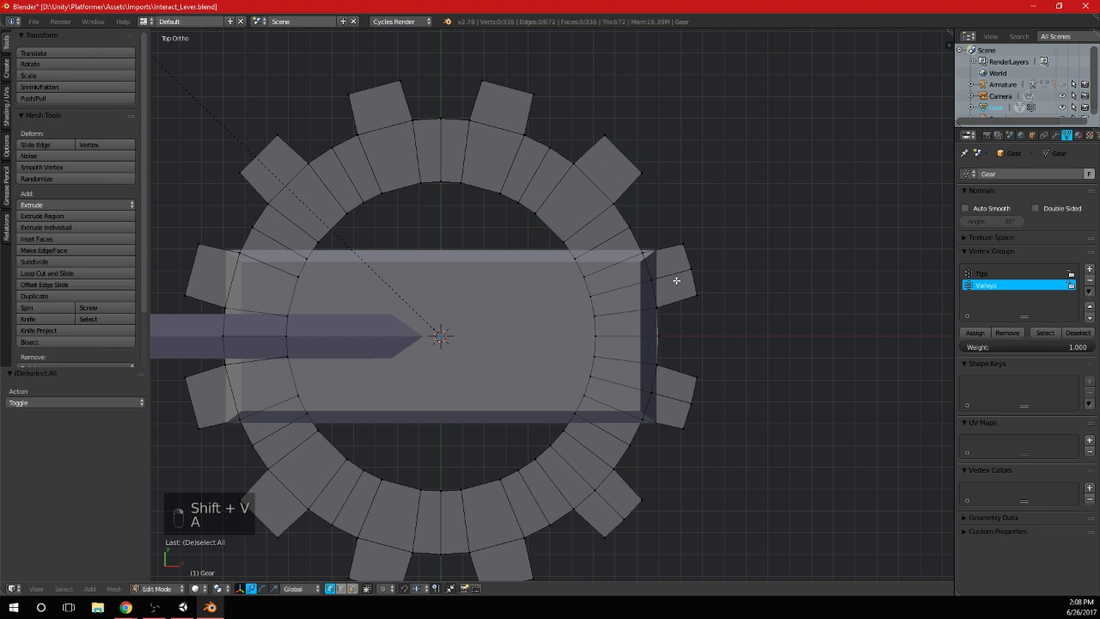
# Vertex-slide the middle edge loops of the two rightmost teeth and the lower-right tooth onto their neighbouring edge loops
pyautogui.hotkey('shift', 'v')
pyautogui.click(679, 311)
pyautogui.press('a')
pyautogui.keyDown('alt'); pyautogui.rightClick(676, 400); pyautogui.keyUp('alt')
pyautogui.hotkey('shift', 'v')
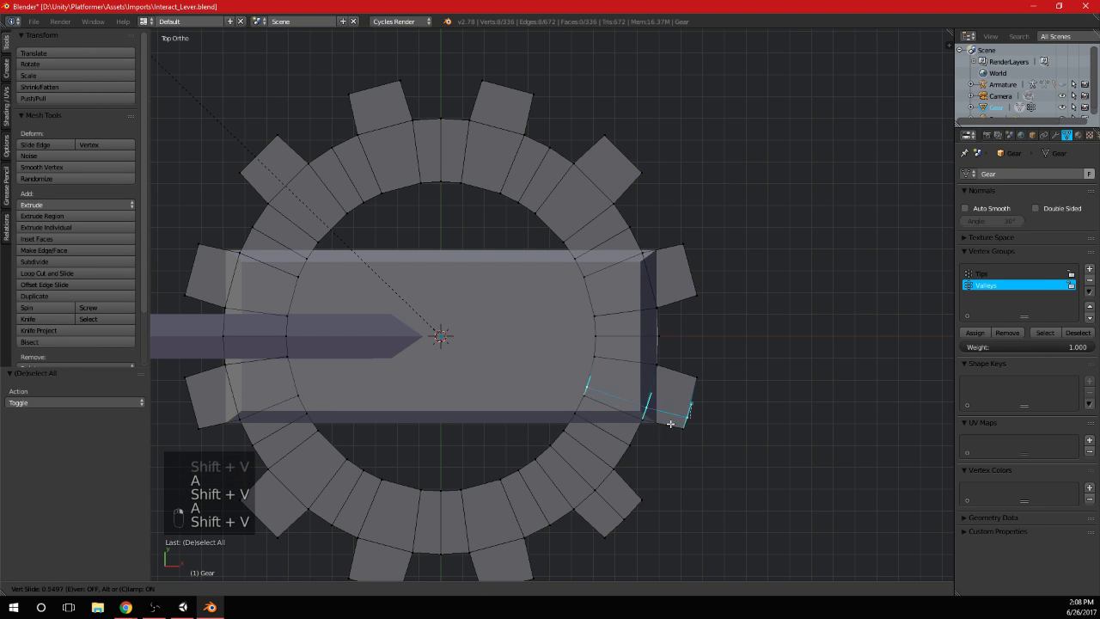
pyautogui.click(668, 435)
pyautogui.press('a')
pyautogui.keyDown('alt'); pyautogui.rightClick(610, 499); pyautogui.keyUp('alt')
pyautogui.hotkey('shift', 'v')
pyautogui.click(609, 517)
pyautogui.scroll(-3, 611, 516)
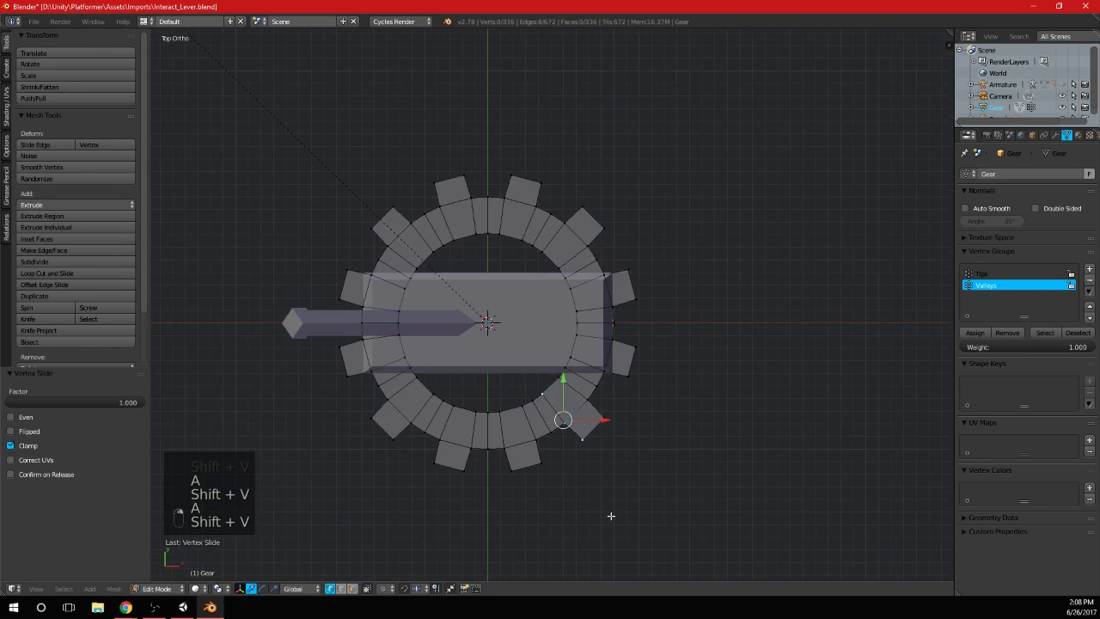
pyautogui.press('a')
# Vertex-slide the centre edge loop between the two bottom teeth onto the adjacent edge loop of the gear ring
pyautogui.scroll(3, 575, 474)
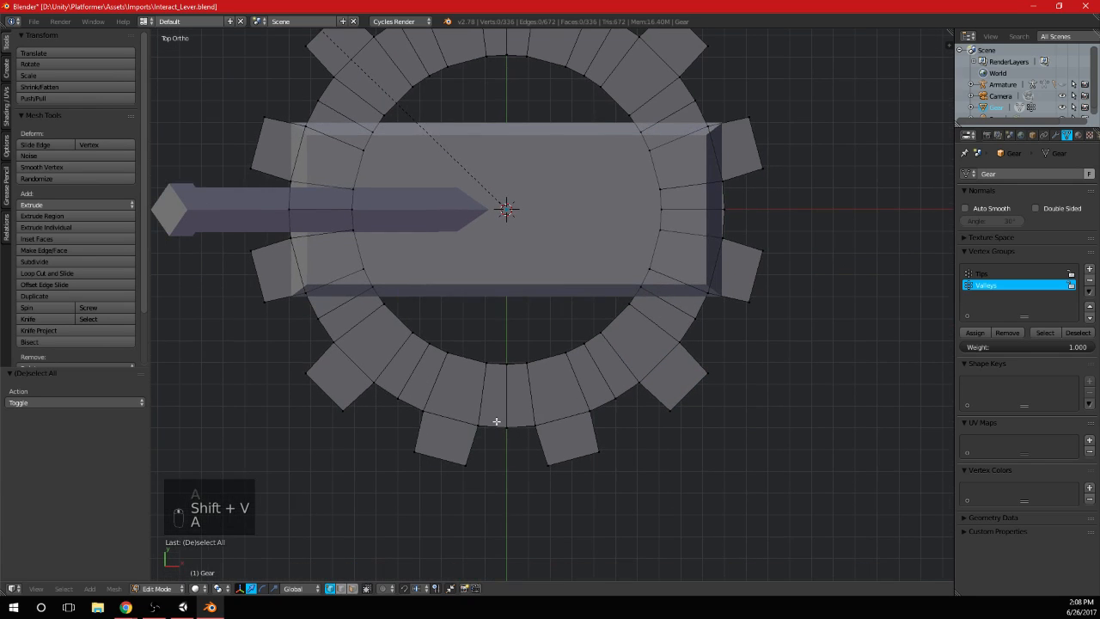
pyautogui.keyDown('alt'); pyautogui.rightClick(506, 396); pyautogui.keyUp('alt')
pyautogui.hotkey('shift', 'v')
pyautogui.click(572, 388)
pyautogui.press('a')
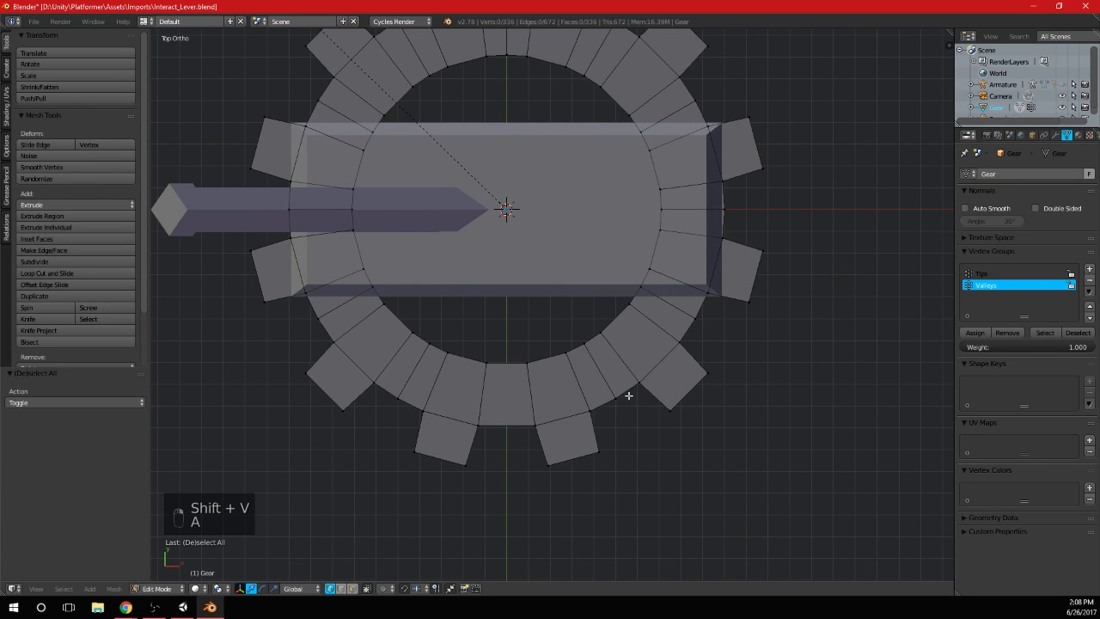
# Undo the last vertex slide of the centre edge loop between the gear's two bottom teeth
pyautogui.press('Tab')
pyautogui.scroll(-4, 631, 404)
pyautogui.scroll(-1, 623, 391)
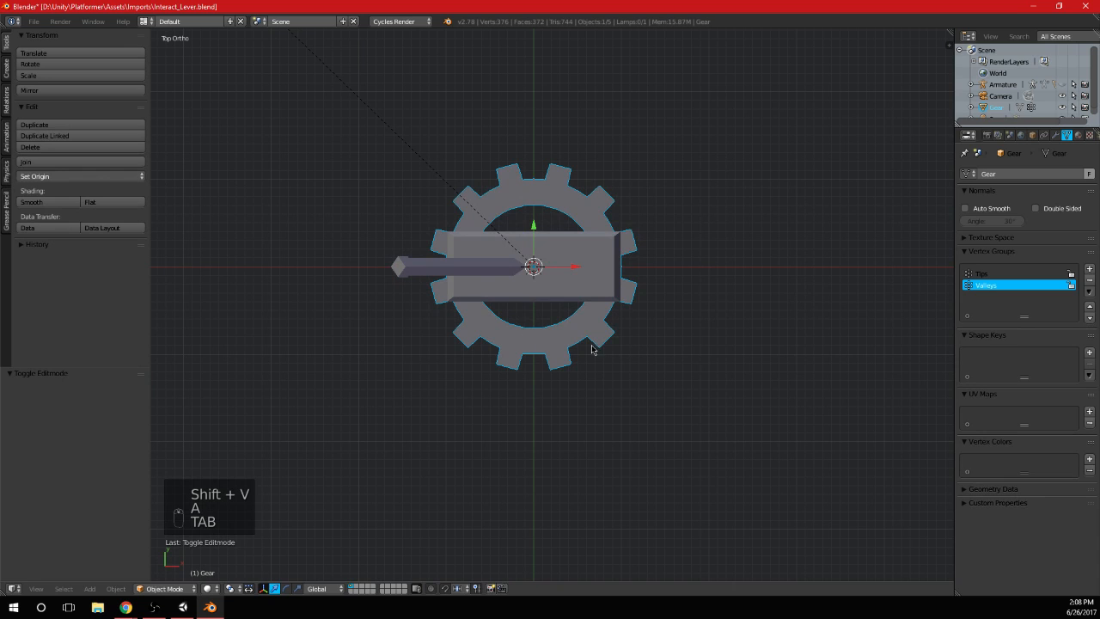
pyautogui.press('Tab')
pyautogui.scroll(4, 540, 348)
pyautogui.hotkey('ctrl', 'z')
pyautogui.hotkey('ctrl', 'z')
pyautogui.hotkey('ctrl', 'z')
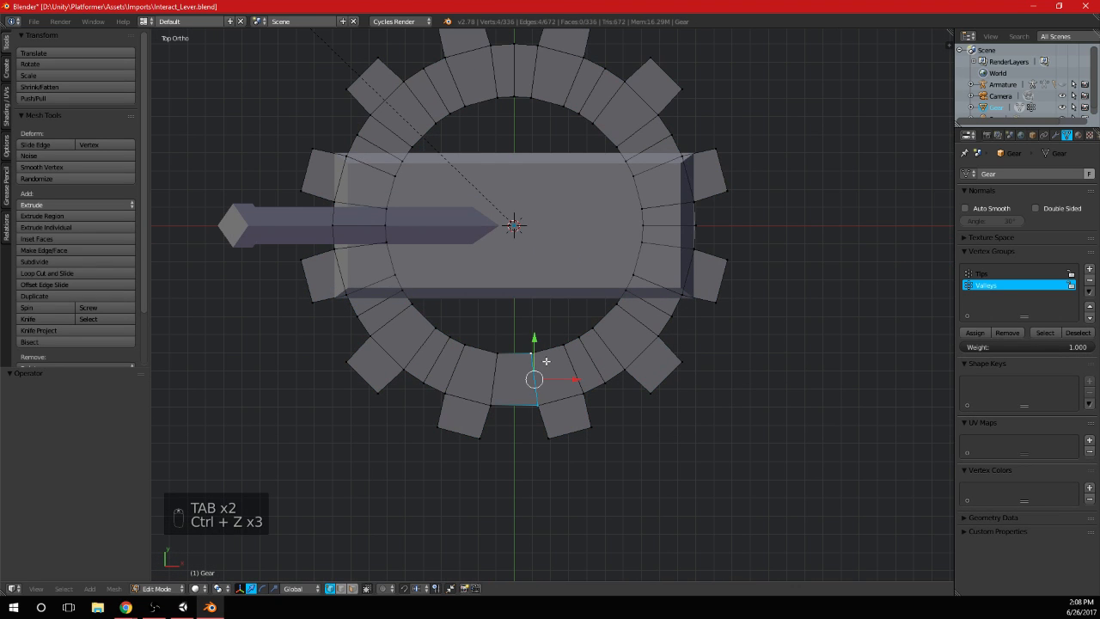
pyautogui.press('a')
pyautogui.scroll(1, 483, 390)
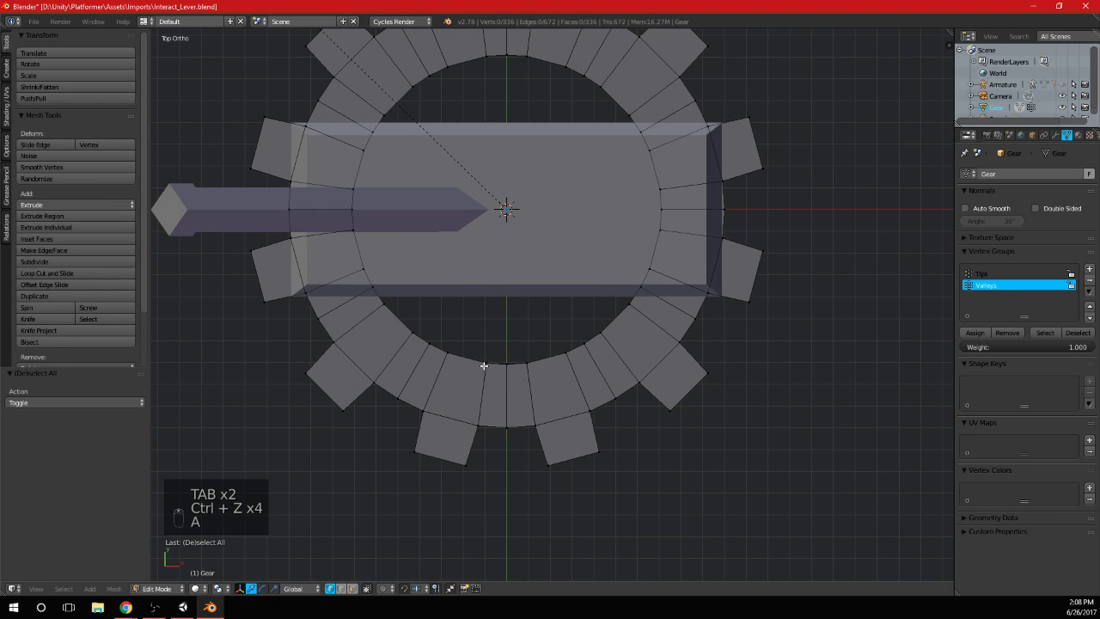
# Try to merge the inner ring vertices between the two bottom teeth At Center on both faces of the gear
pyautogui.press('a')
pyautogui.keyDown('shift'); pyautogui.moveTo(475, 376); pyautogui.dragTo(475, 309, button='middle'); pyautogui.keyUp('shift')
pyautogui.moveTo(476, 309); pyautogui.dragTo(495, 370, button='middle')
pyautogui.scroll(2, 494, 370)
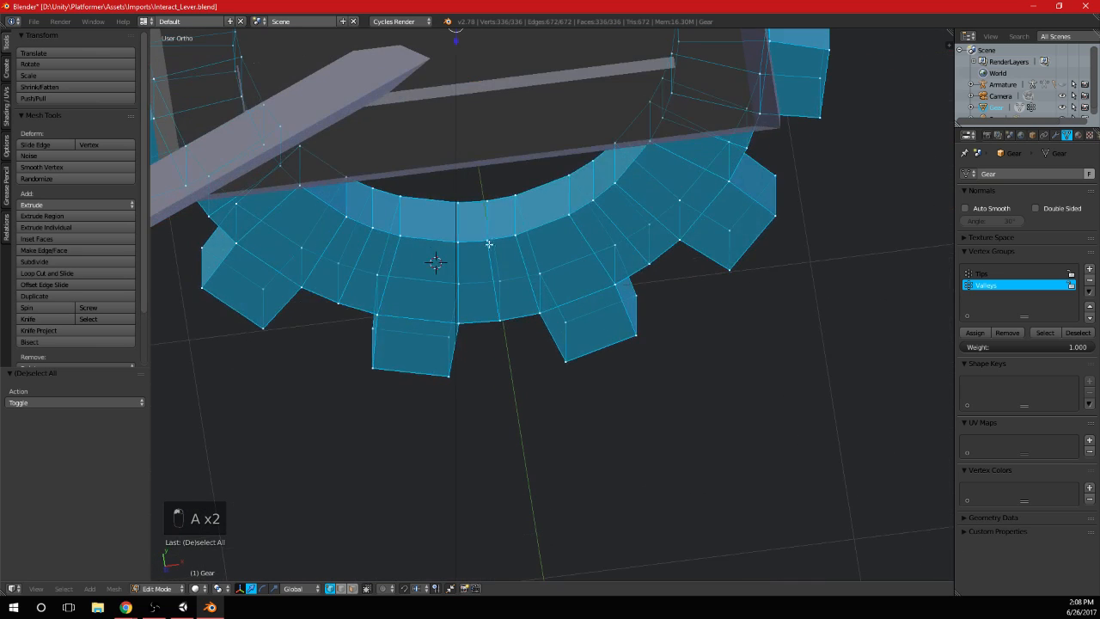
pyautogui.rightClick(453, 237)
pyautogui.hotkey('alt', 'm')
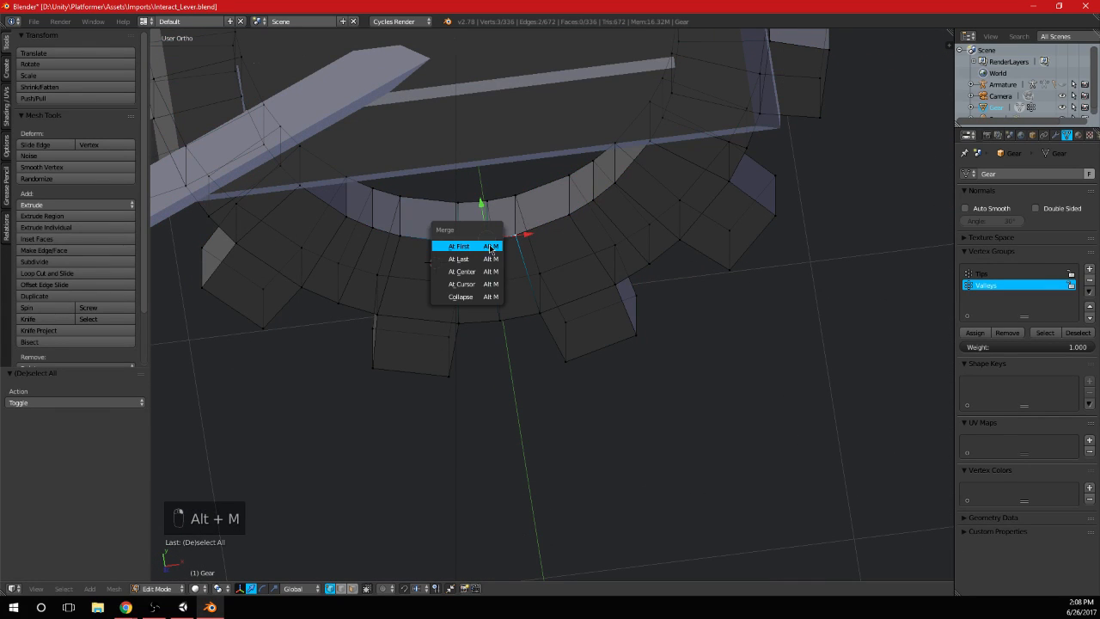
pyautogui.click(486, 277)
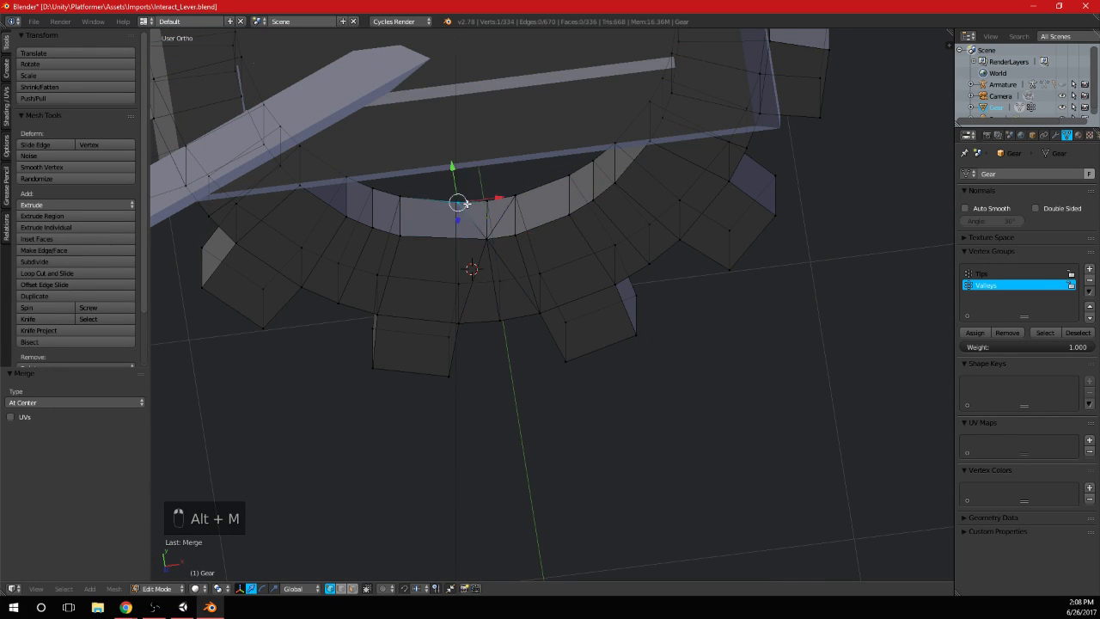
pyautogui.hotkey('shift', 'r')
pyautogui.scroll(-5, 567, 283)
pyautogui.press('Tab')
pyautogui.moveTo(590, 312)
pyautogui.mouseDown(button='middle')
pyautogui.moveTo(603, 330)
pyautogui.moveTo(589, 333)
pyautogui.mouseUp(button='middle')
pyautogui.press('KP_7')
pyautogui.scroll(4, 484, 320)
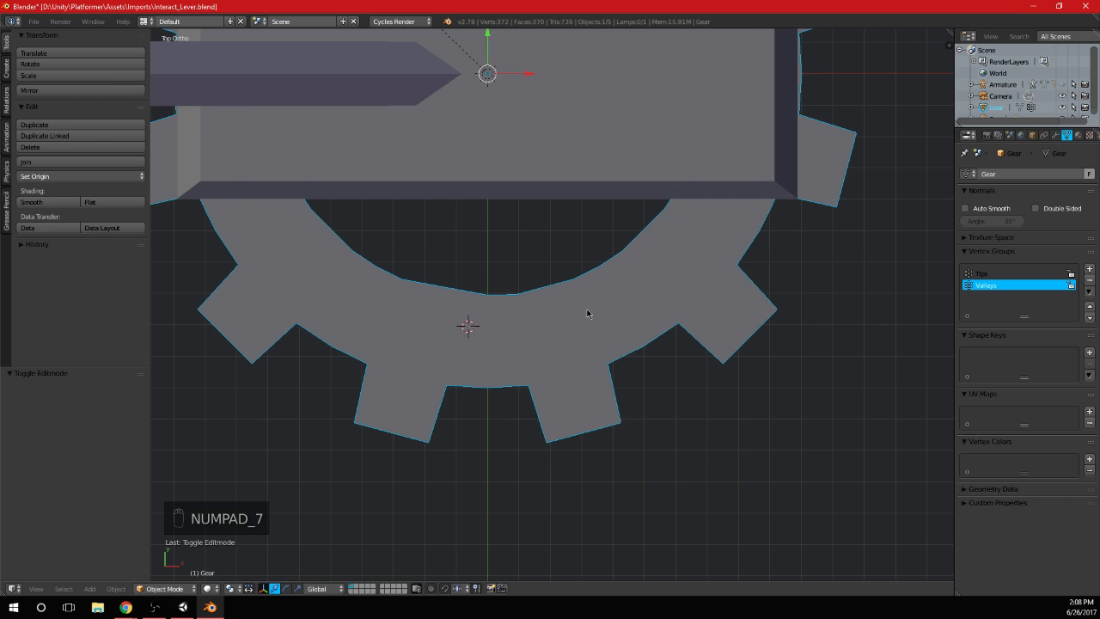
# Undo the vertex merges on the gear's inner ring between the bottom teeth and clear the selection
pyautogui.press('Tab')
pyautogui.keyDown('shift'); pyautogui.moveTo(550, 322); pyautogui.dragTo(535, 283, button='middle'); pyautogui.keyUp('shift')
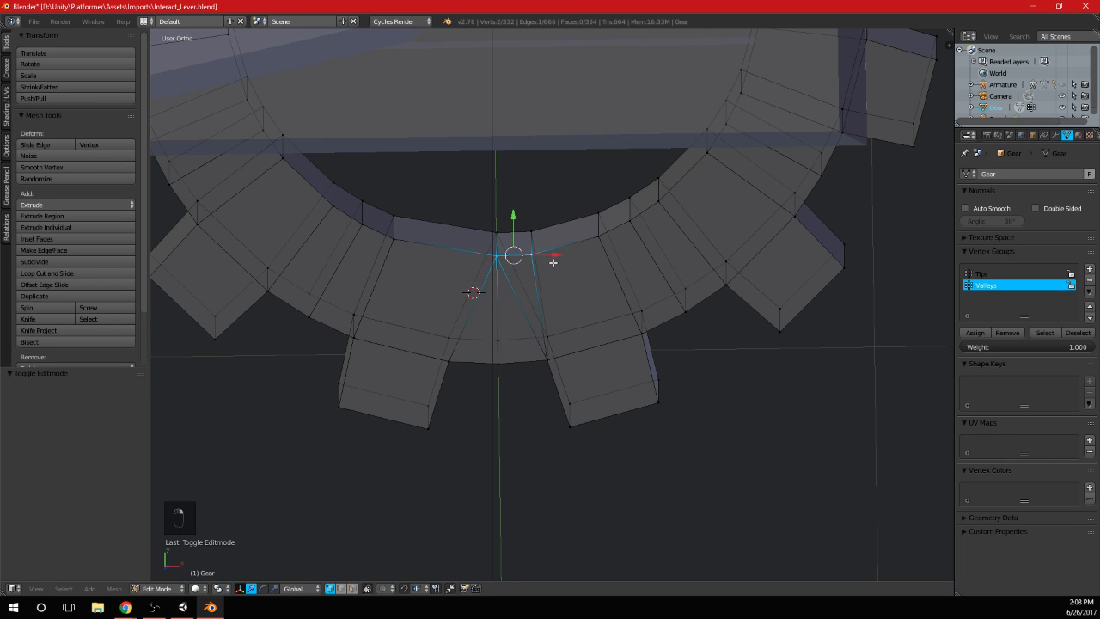
pyautogui.moveTo(552, 262); pyautogui.dragTo(534, 283, button='middle')
pyautogui.hotkey('ctrl', 'z')
pyautogui.hotkey('ctrl', 'z')
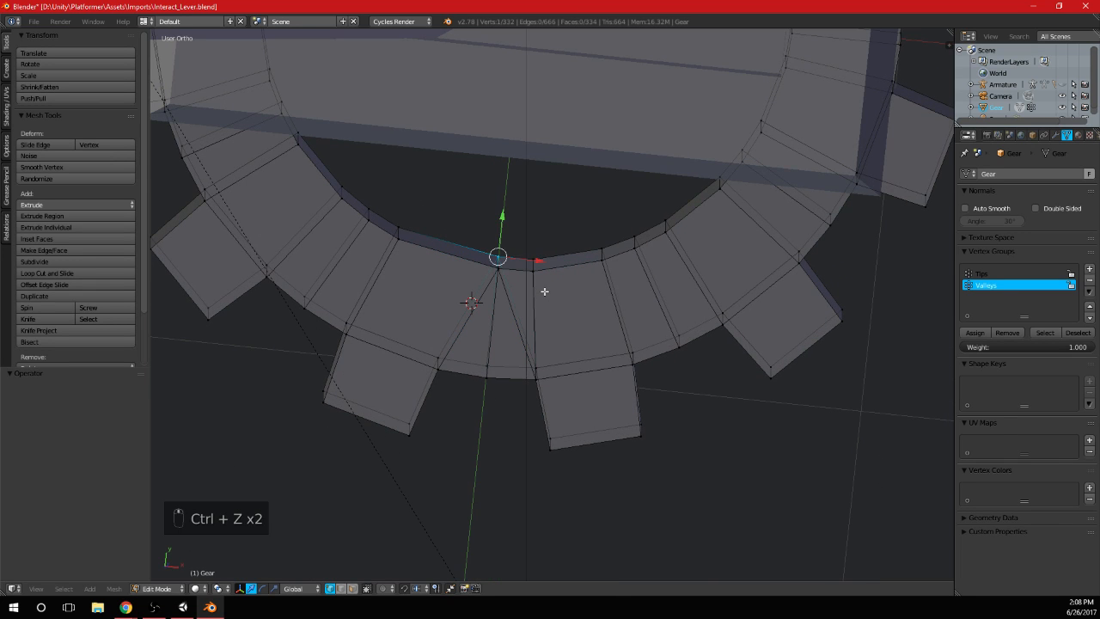
pyautogui.press('a')
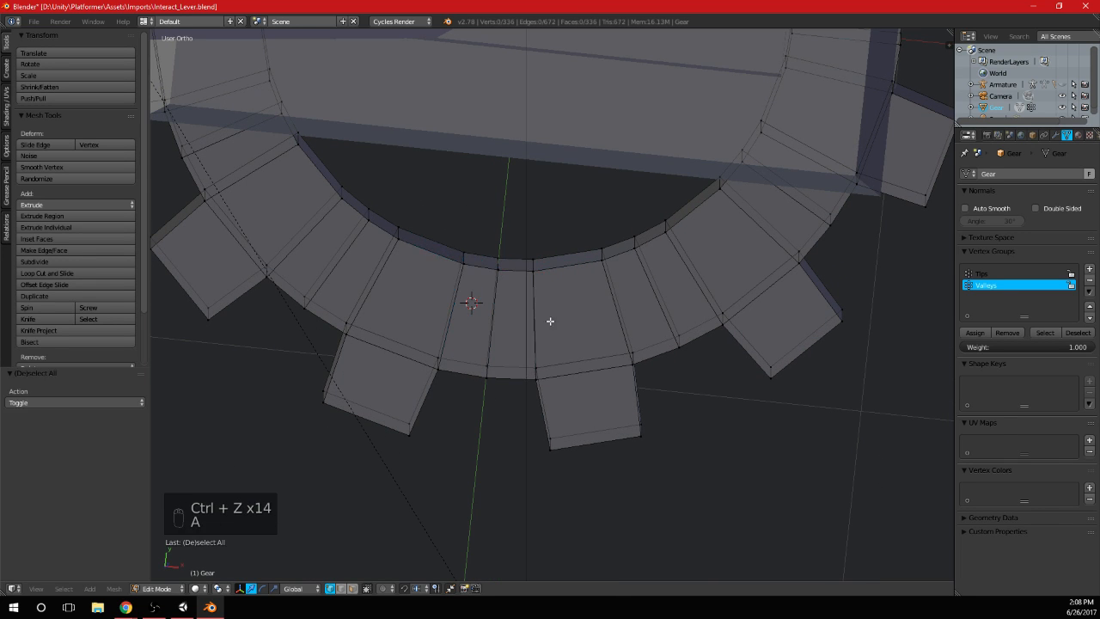
# Select the whole gear mesh and run Remove Doubles on it
pyautogui.press('a')
pyautogui.press('a')
pyautogui.press('space')
pyautogui.write('remove doubles')
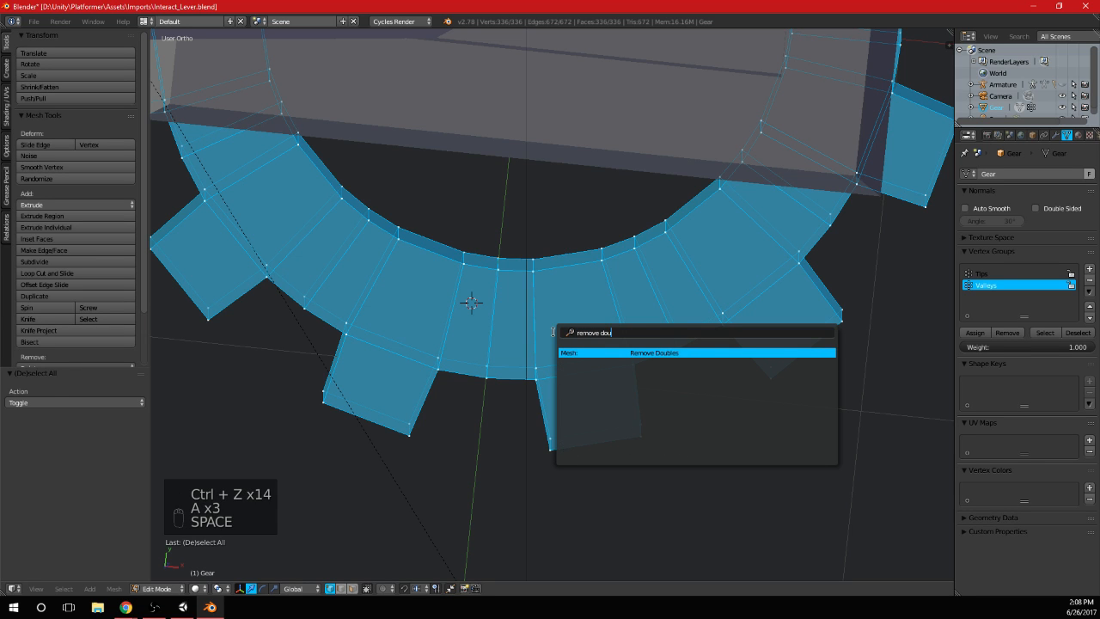
pyautogui.press('Return')
pyautogui.press('Tab')
pyautogui.press('KP_7')
pyautogui.press('Tab')
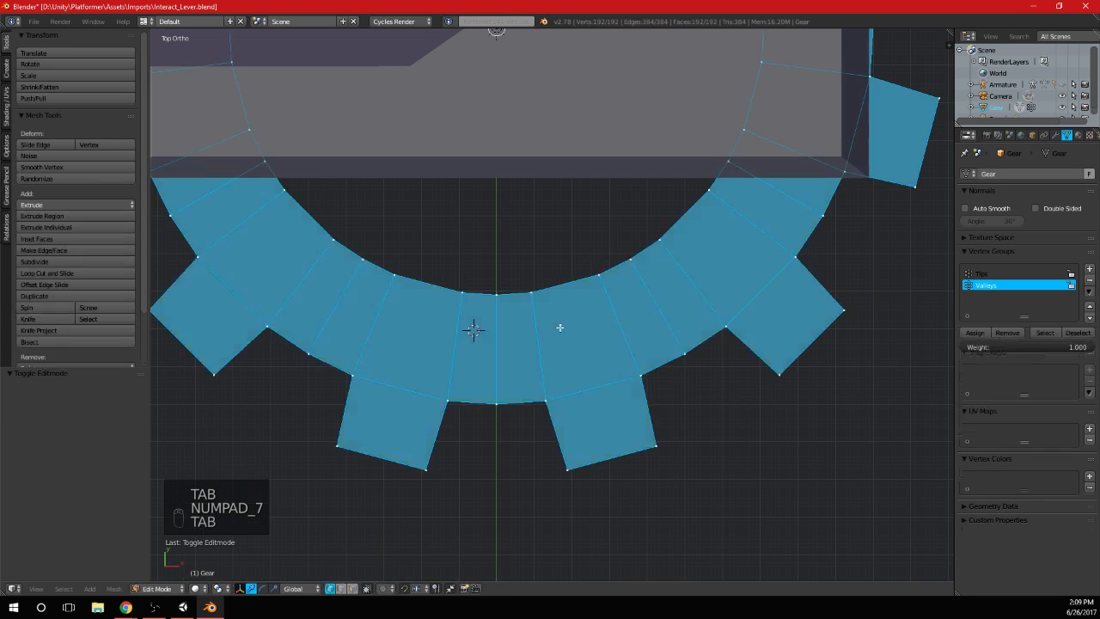
# Try merging the three inner ring vertices between the two bottom teeth At Last into the centre vertex on both gear faces
pyautogui.press('a')
pyautogui.press('a')
pyautogui.press('a')
pyautogui.press('a')
pyautogui.press('a')
pyautogui.scroll(4, 565, 329)
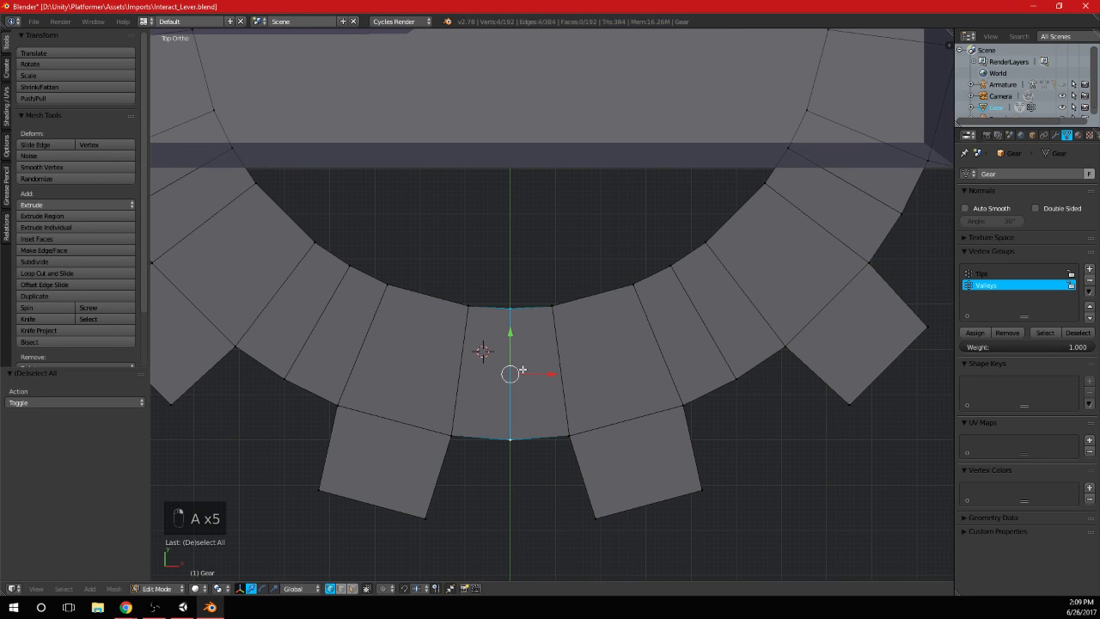
pyautogui.scroll(1, 524, 369)
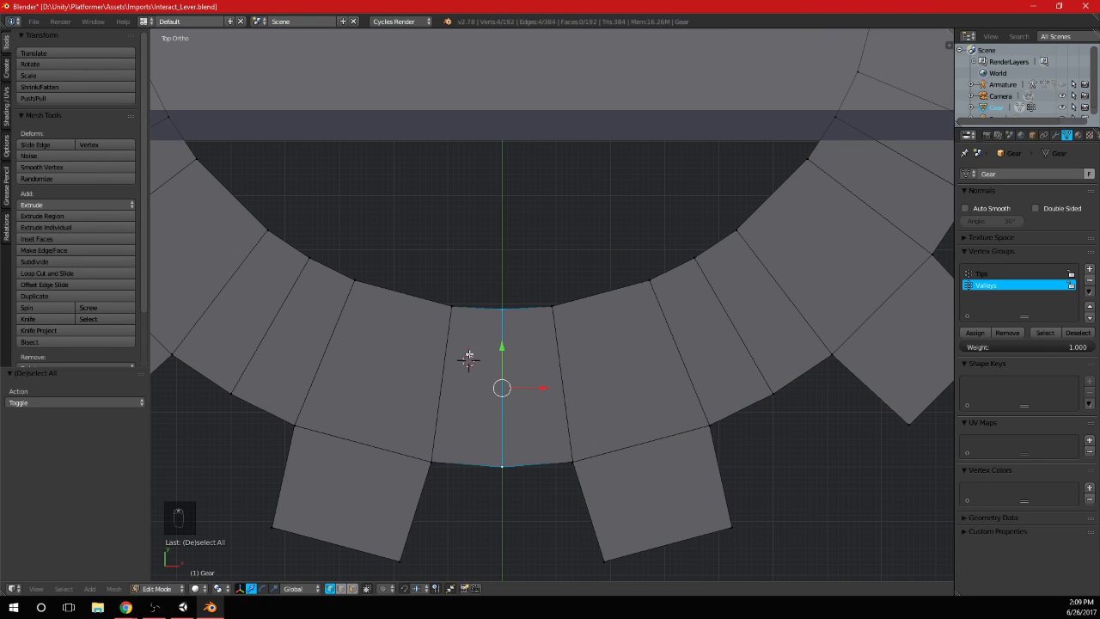
pyautogui.moveTo(469, 355); pyautogui.dragTo(503, 268, button='middle')
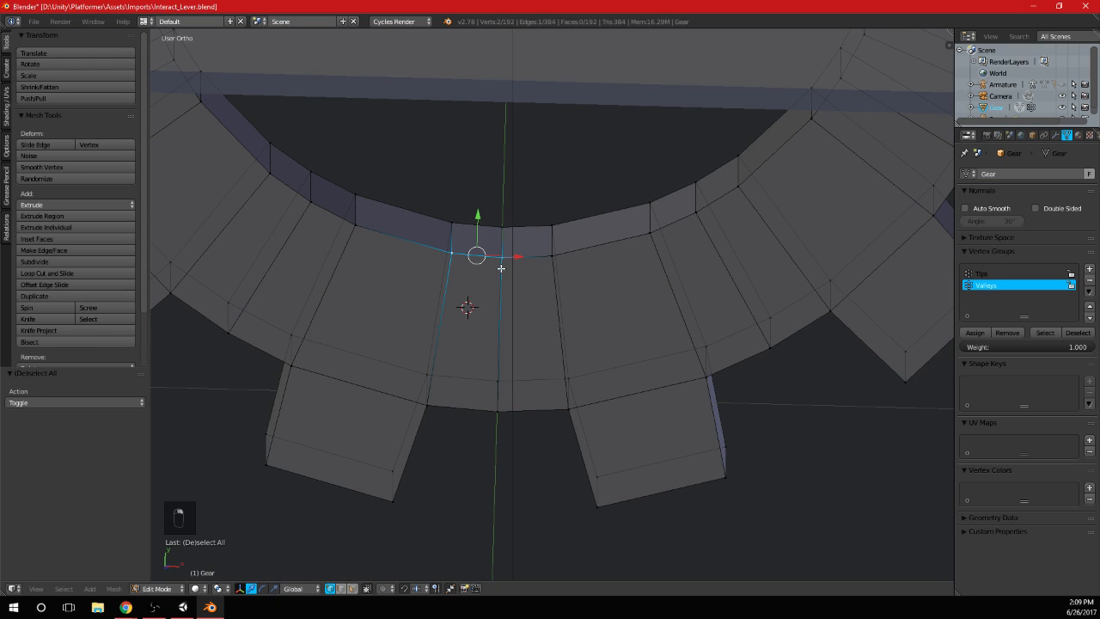
pyautogui.keyDown('shift'); pyautogui.rightClick(552, 255); pyautogui.keyUp('shift')
pyautogui.keyDown('shift'); pyautogui.rightClick(504, 255); pyautogui.keyUp('shift')
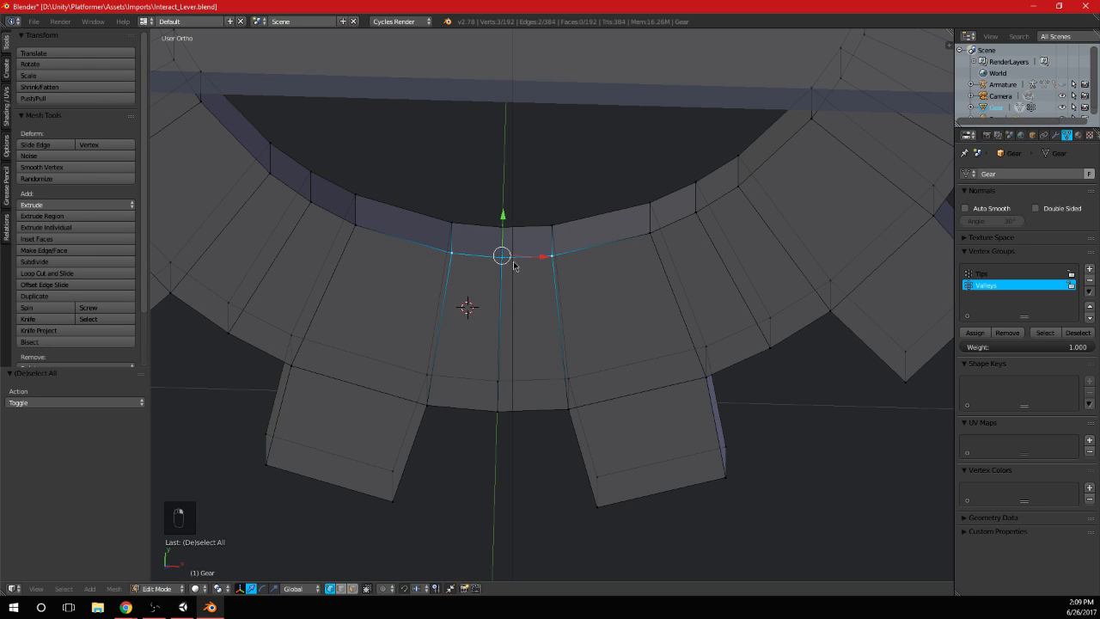
pyautogui.hotkey('alt', 'm')
pyautogui.click(503, 236)
pyautogui.rightClick(451, 223)
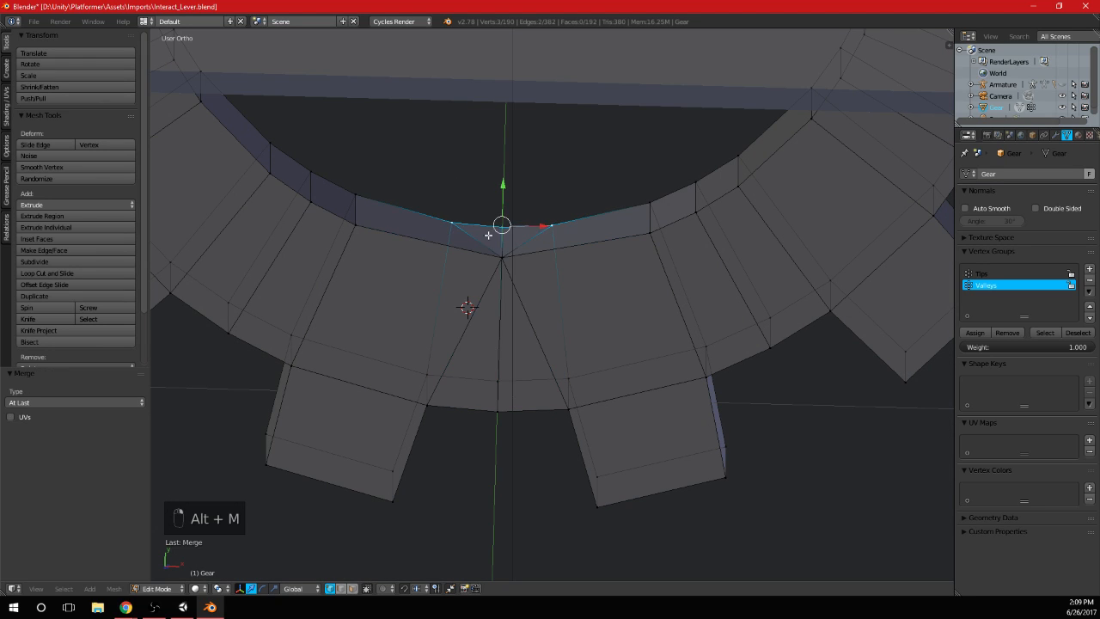
pyautogui.hotkey('shift', 'r')
# Try merging the three inner ring vertices between the adjacent lower-left teeth At Last into the middle vertex on both gear faces
pyautogui.scroll(-6, 488, 234)
pyautogui.moveTo(490, 237); pyautogui.dragTo(584, 306, button='middle')
pyautogui.scroll(2, 611, 314)
pyautogui.scroll(3, 611, 314)
pyautogui.rightClick(613, 240)
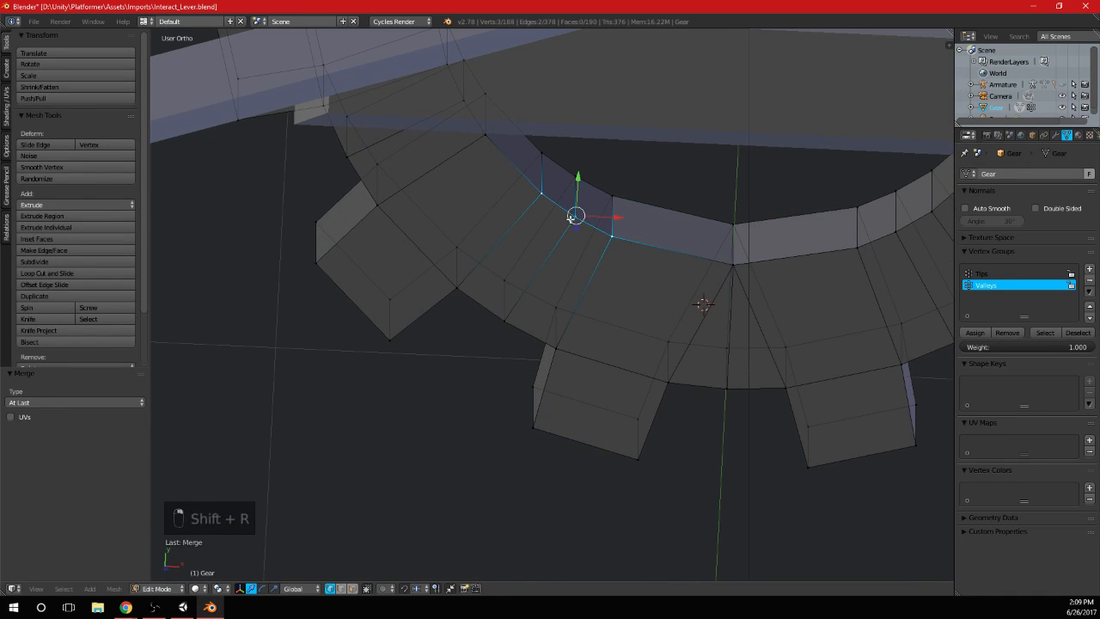
pyautogui.keyDown('shift'); pyautogui.moveTo(570, 218); pyautogui.dragTo(539, 289, button='middle'); pyautogui.keyUp('shift')
pyautogui.hotkey('shift', 'r')
pyautogui.rightClick(582, 266)
pyautogui.keyDown('shift'); pyautogui.rightClick(506, 227); pyautogui.keyUp('shift')
pyautogui.keyDown('shift'); pyautogui.rightClick(550, 256); pyautogui.keyUp('shift')
pyautogui.hotkey('shift', 'r')
pyautogui.scroll(-5, 653, 358)
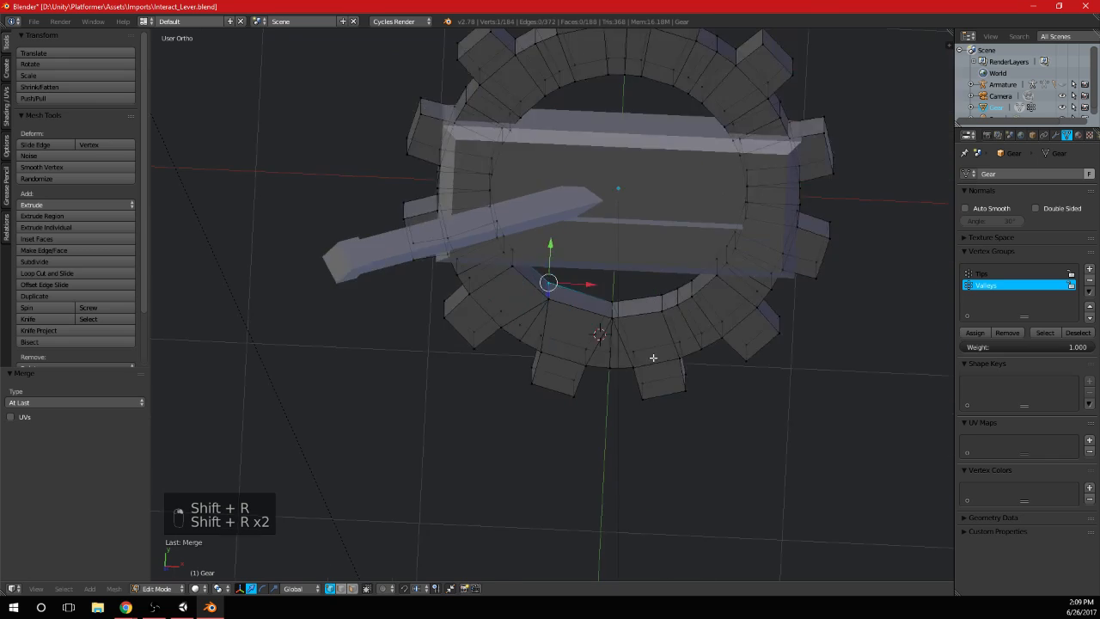
pyautogui.press('Tab')
pyautogui.moveTo(653, 307); pyautogui.dragTo(610, 360, button='middle')
pyautogui.press('KP_7')
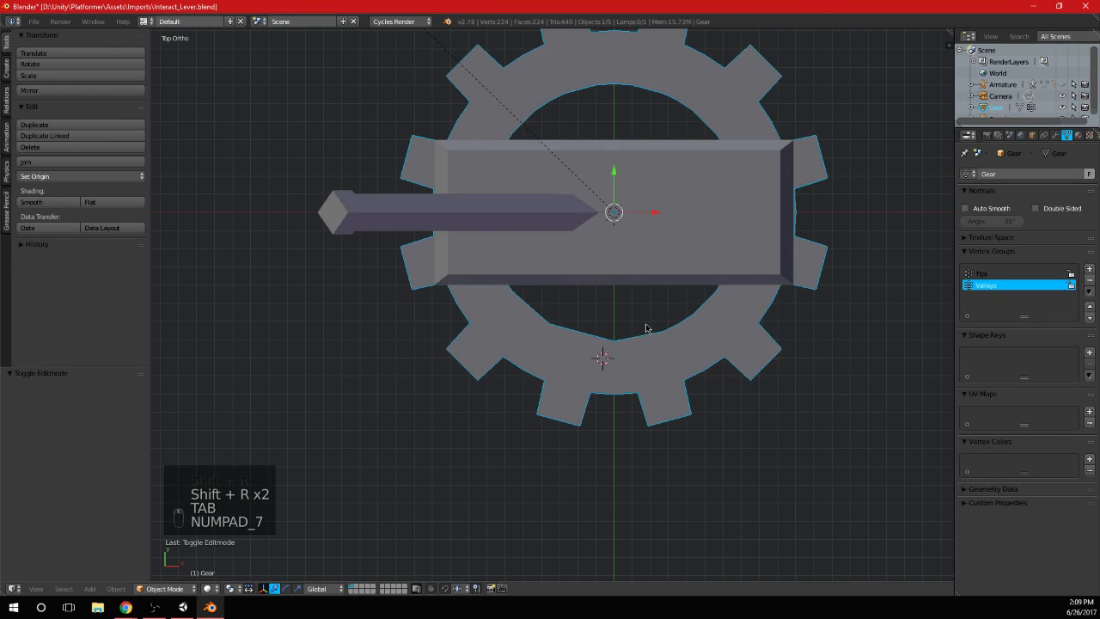
# Undo the inner ring vertex merges at the gear's bottom and lower-left teeth
pyautogui.press('Tab')
pyautogui.scroll(4, 653, 331)
pyautogui.hotkey('ctrl', 'z')
pyautogui.hotkey('ctrl', 'z')
pyautogui.hotkey('ctrl', 'z')
pyautogui.hotkey('ctrl', 'z')
pyautogui.hotkey('ctrl', 'z')
pyautogui.hotkey('ctrl', 'z')
pyautogui.hotkey('ctrl', 'z')
pyautogui.hotkey('ctrl', 'z')
pyautogui.hotkey('ctrl', 'z')
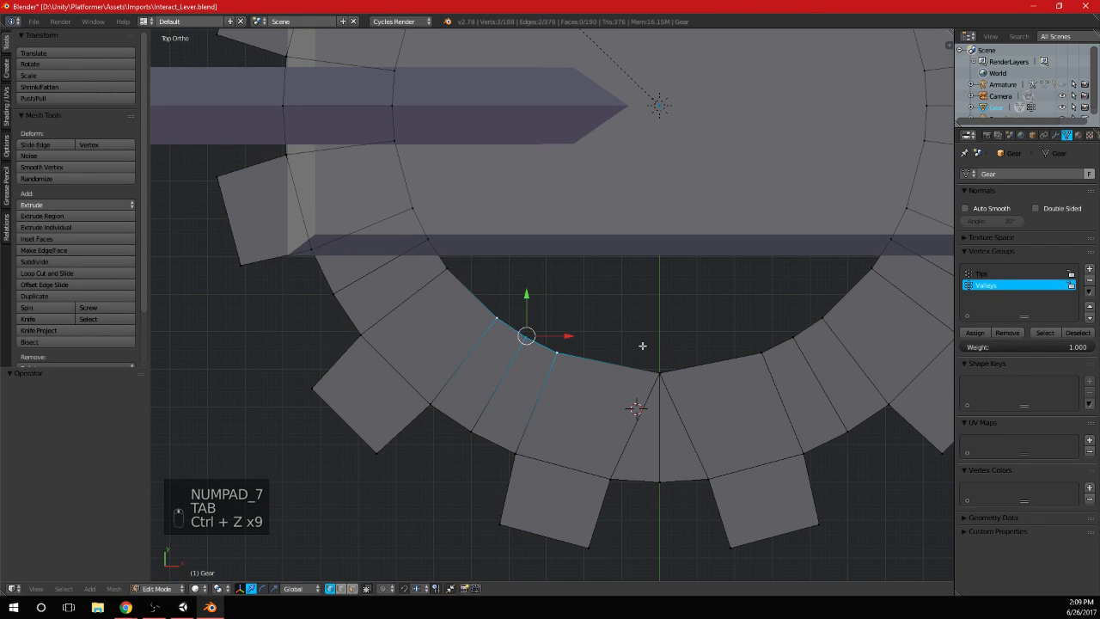
pyautogui.hotkey('ctrl', 'z')
pyautogui.hotkey('ctrl', 'z')
pyautogui.hotkey('ctrl', 'z')
pyautogui.hotkey('ctrl', 'z')
pyautogui.hotkey('ctrl', 'z')
pyautogui.hotkey('ctrl', 'z')
pyautogui.hotkey('ctrl', 'z')
pyautogui.scroll(-3, 626, 360)
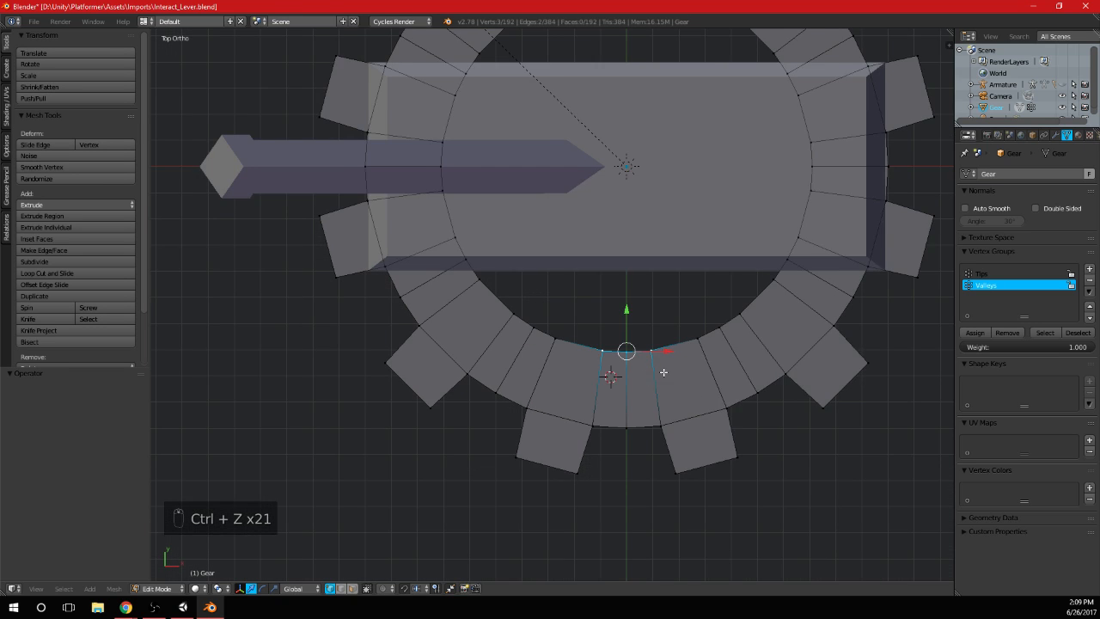
# Select the entire linked gear mesh and rotate it 90° in the right side view so it stands upright
pyautogui.press('a')
pyautogui.moveTo(584, 393); pyautogui.dragTo(610, 464, button='middle')
pyautogui.scroll(-3, 611, 432)
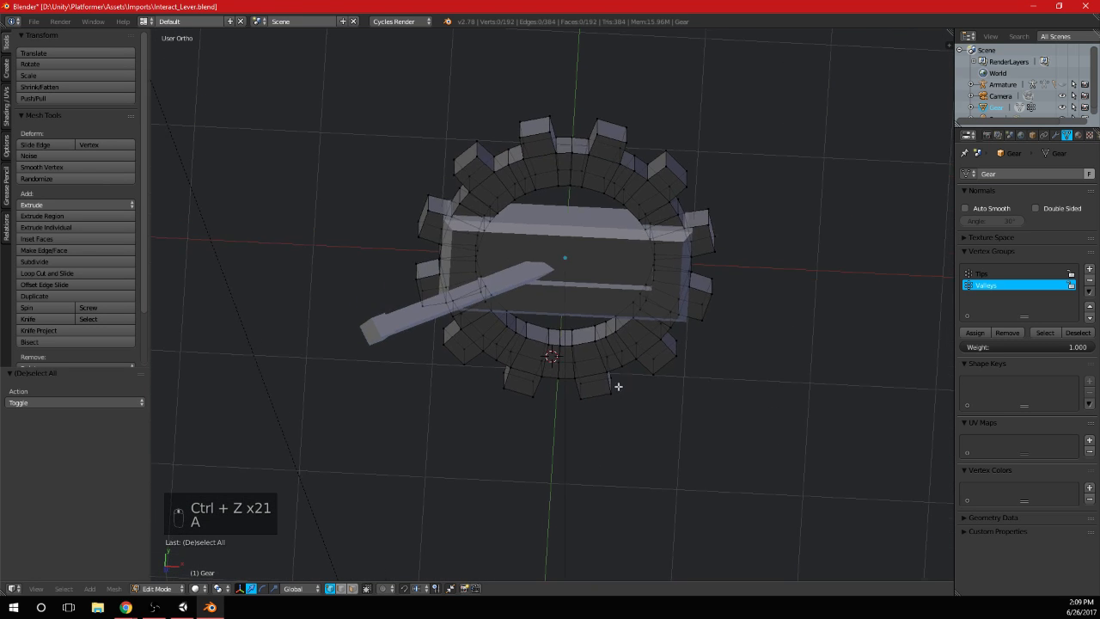
pyautogui.moveTo(618, 385); pyautogui.dragTo(653, 393, button='middle')
pyautogui.press('l')
pyautogui.press('KP_1')
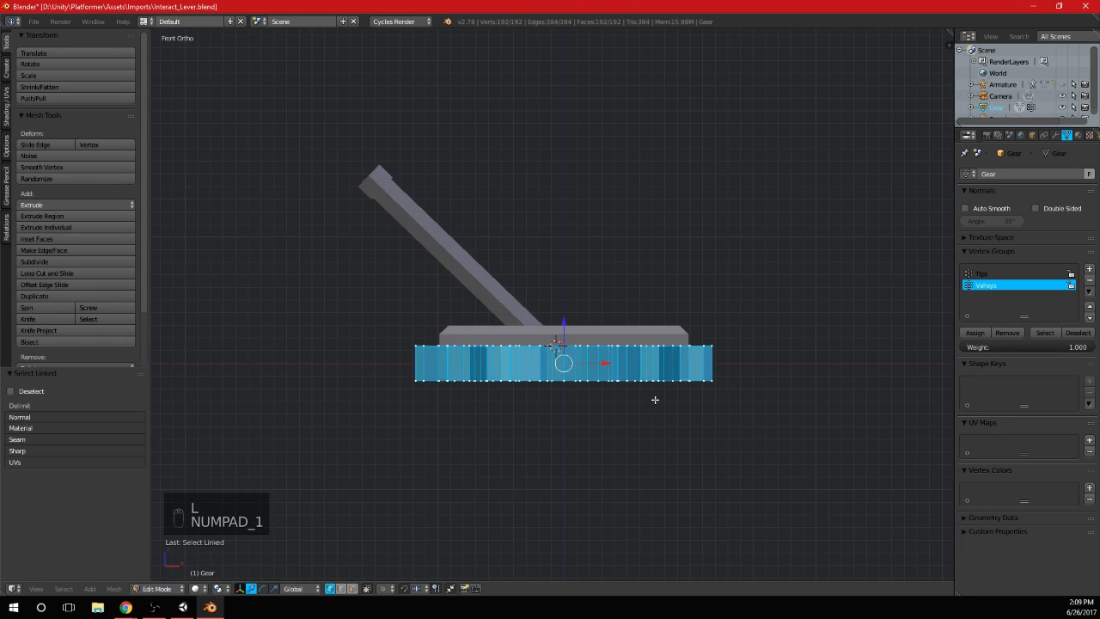
pyautogui.press('KP_3')
pyautogui.write('r90')
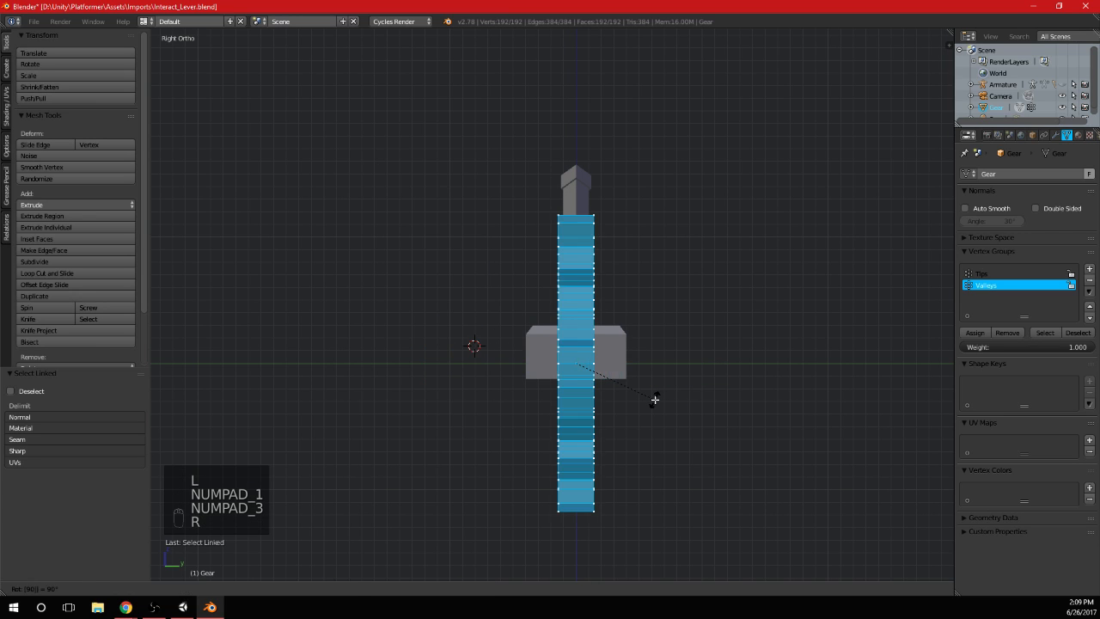
pyautogui.press('Return')
# Scale the gear down to roughly the base's height and widen it by about 3.3 along the Y axis
pyautogui.press('s')
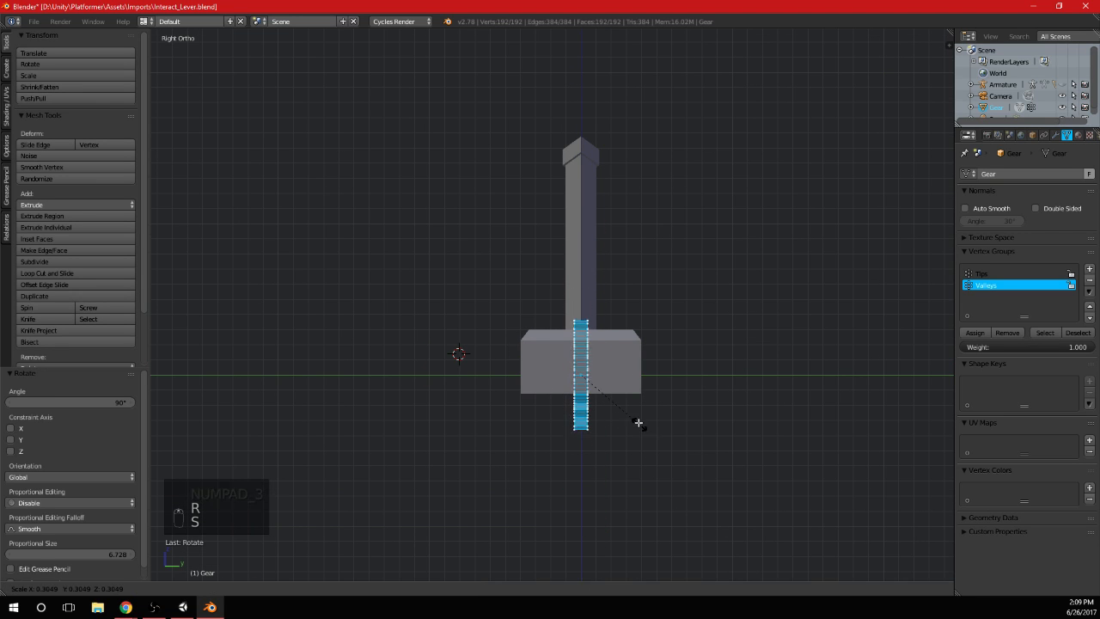
pyautogui.click(639, 405)
pyautogui.press('s')
pyautogui.press('y')
pyautogui.click(778, 449)
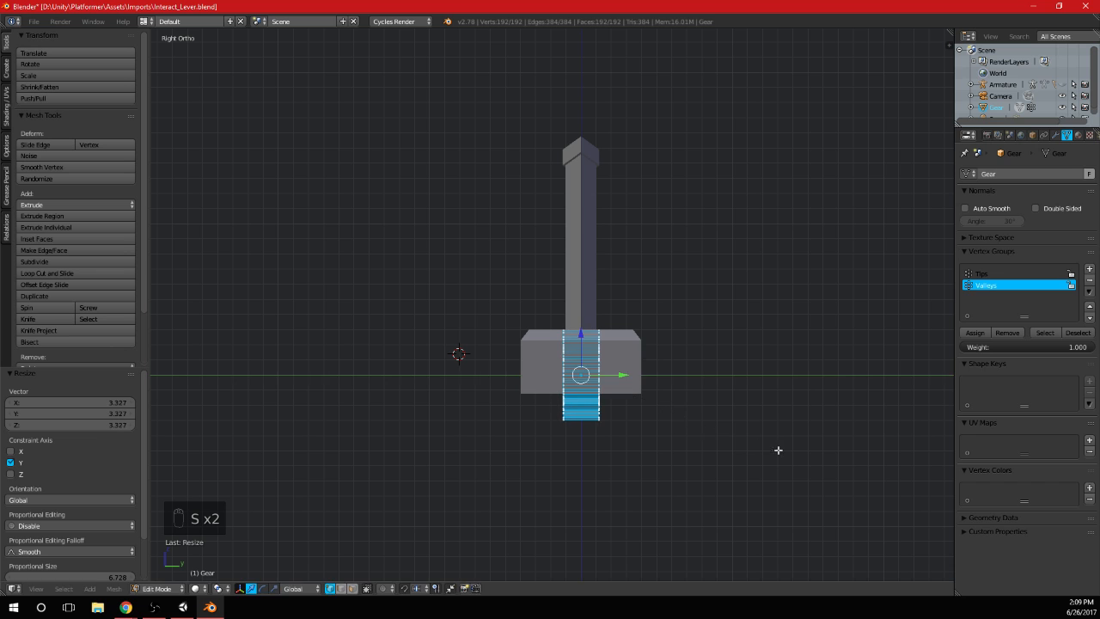
# Raise the gear along the Z axis so its upper half stands above the lever base
pyautogui.moveTo(585, 338); pyautogui.dragTo(592, 303, button='middle')
pyautogui.press('Tab')
pyautogui.scroll(-3, 635, 326)
pyautogui.scroll(3, 599, 324)
pyautogui.scroll(3, 587, 312)
pyautogui.press('KP_1')
pyautogui.press('Tab')
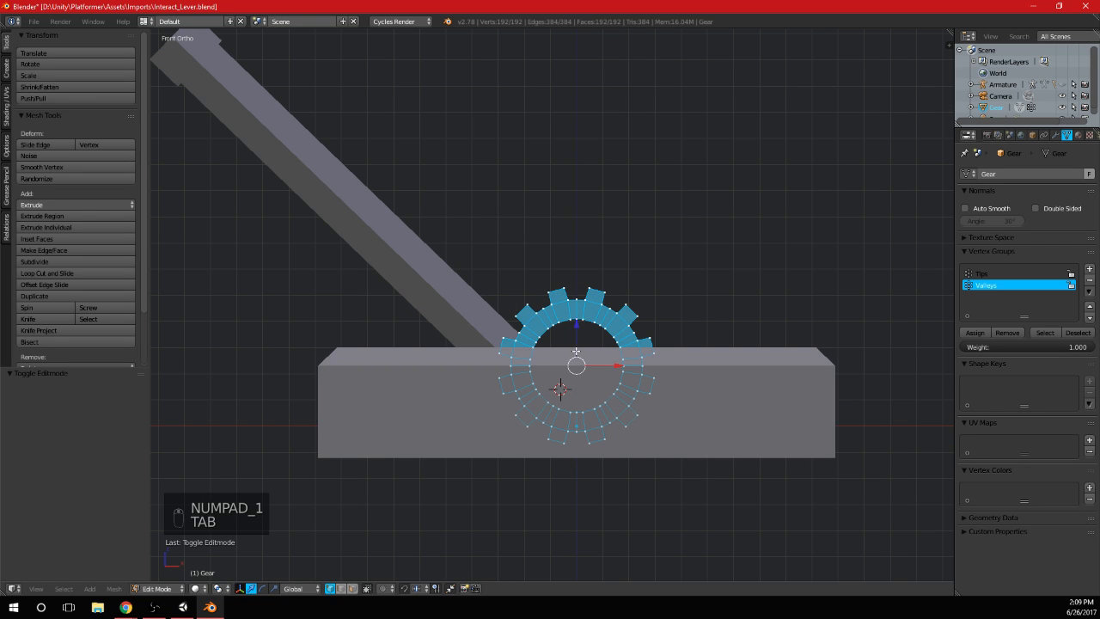
# Lower the gear along the Z axis until only its top teeth protrude above the base
pyautogui.moveTo(578, 331); pyautogui.dragTo(586, 369)
pyautogui.moveTo(591, 355); pyautogui.dragTo(594, 312, button='middle')
pyautogui.press('Tab')
pyautogui.press('Tab')
pyautogui.moveTo(626, 391); pyautogui.dragTo(642, 362, button='middle')
pyautogui.press('KP_1')
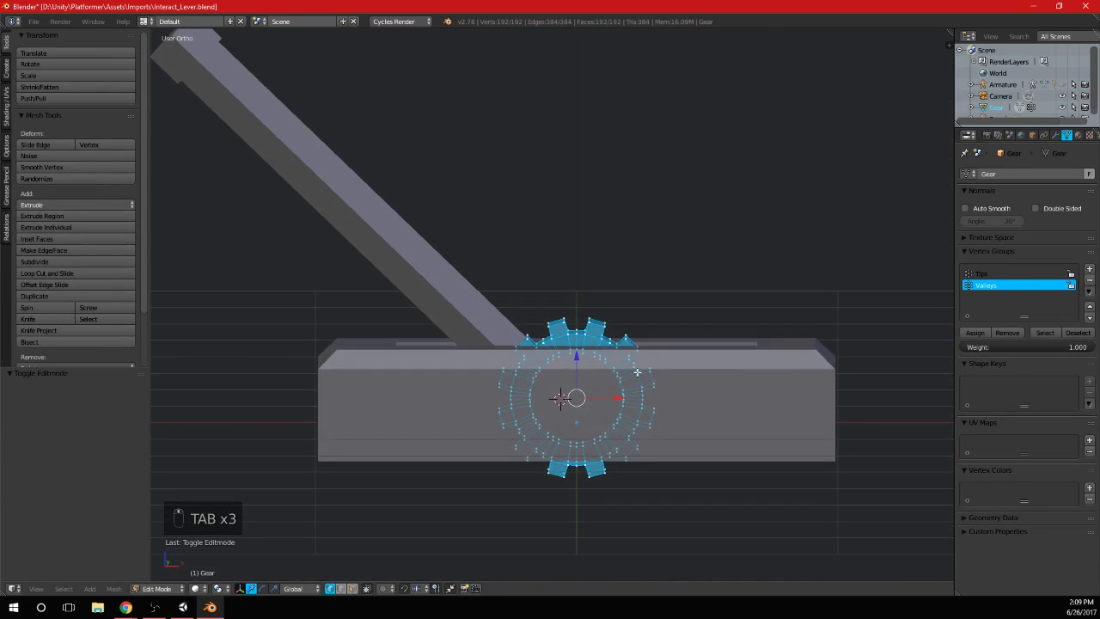
# Fine-tune the gear's height against the base and lever in wireframe, and return to solid shading
pyautogui.press('z')
pyautogui.keyDown('shift'); pyautogui.moveTo(632, 401); pyautogui.dragTo(612, 307, button='middle'); pyautogui.keyUp('shift')
pyautogui.scroll(4, 610, 307)
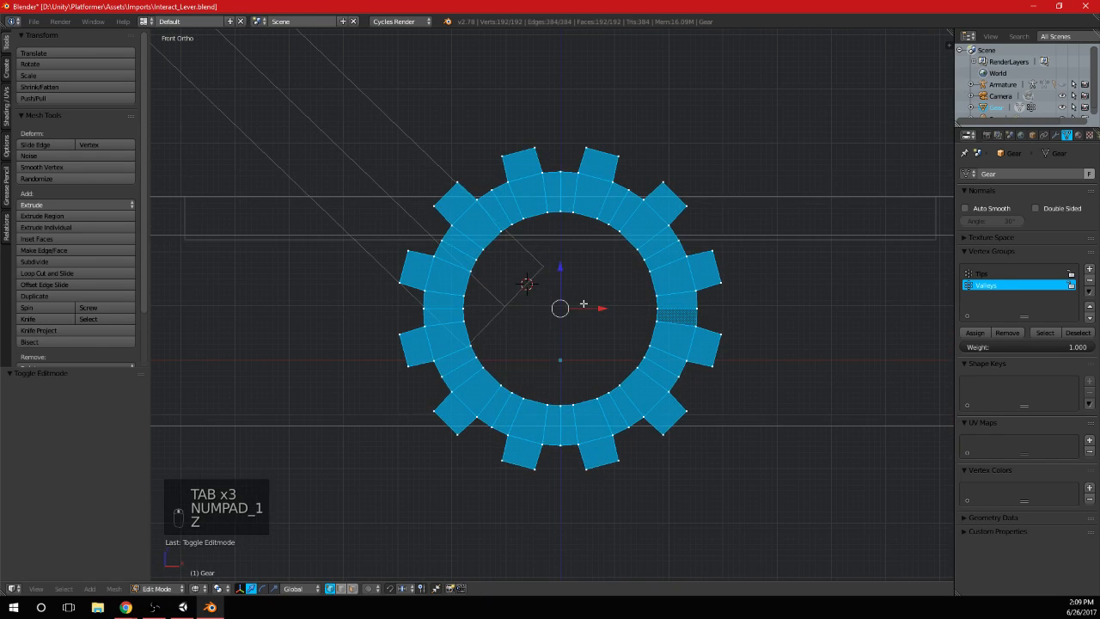
pyautogui.moveTo(563, 265); pyautogui.dragTo(563, 262)
pyautogui.press('Tab')
pyautogui.moveTo(745, 190)
pyautogui.mouseDown(button='middle')
pyautogui.moveTo(738, 233)
pyautogui.moveTo(631, 268)
pyautogui.moveTo(559, 241)
pyautogui.moveTo(611, 242)
pyautogui.moveTo(691, 274)
pyautogui.mouseUp(button='middle')
pyautogui.scroll(-3, 739, 233)
pyautogui.press('Tab')
pyautogui.press('z')
pyautogui.press('Tab')
pyautogui.press('Tab')
pyautogui.press('KP_7')
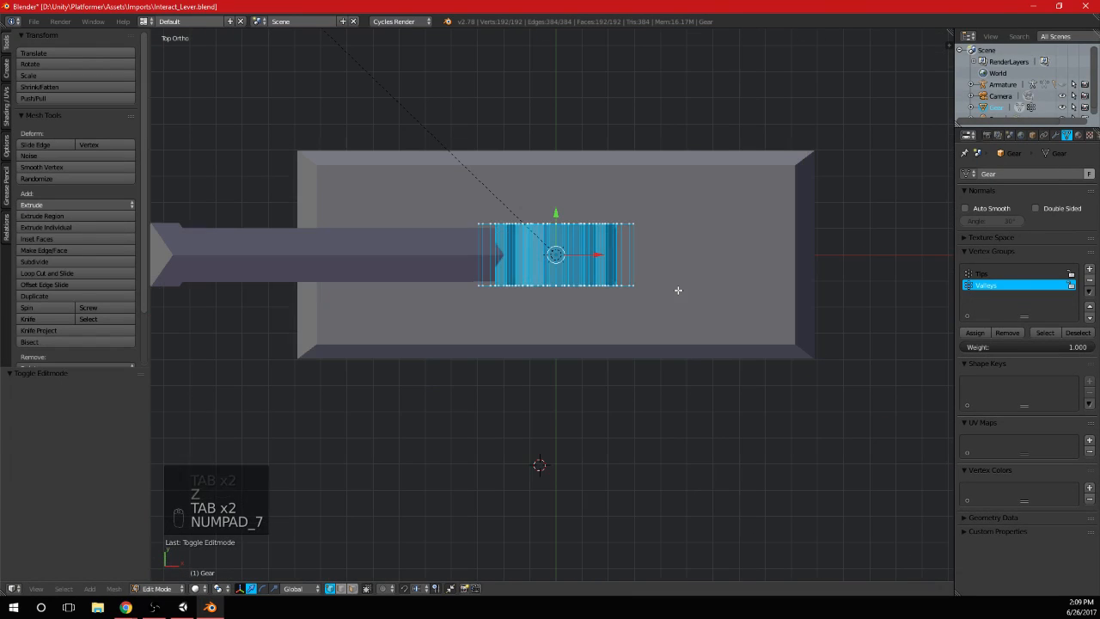
# Narrow the gear by a factor of about 0.7 along the Y axis so it is thinner than the lever
pyautogui.press('s')
pyautogui.press('z')
pyautogui.press('y')
pyautogui.click(640, 302)
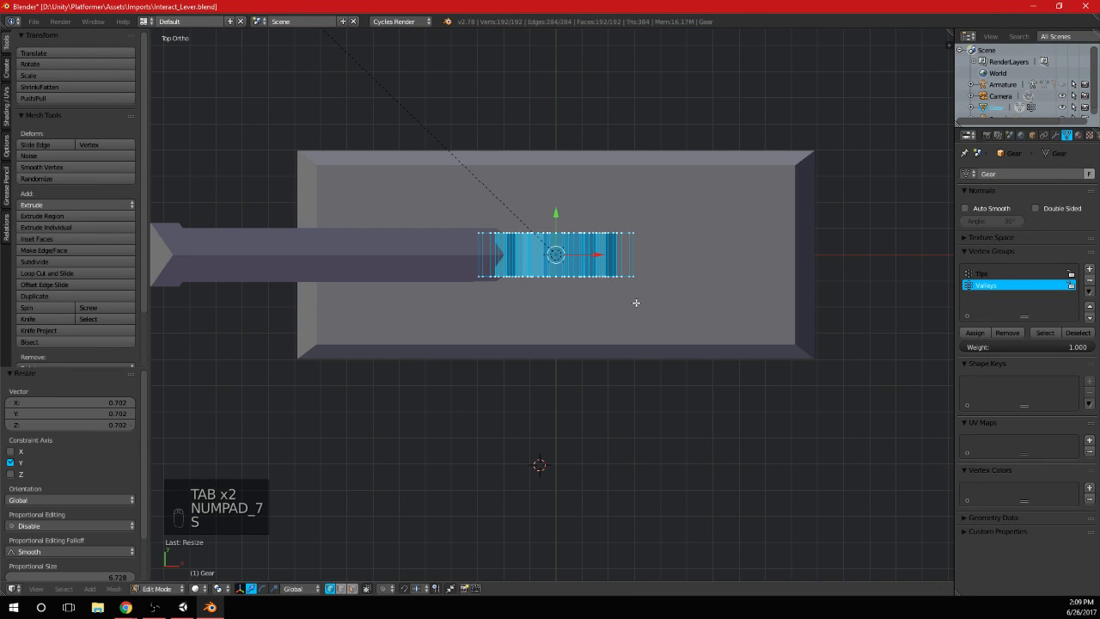
# Move the gear up about 0.09 along the Z axis so its upper teeth and rim rise above the base
pyautogui.moveTo(636, 304); pyautogui.dragTo(613, 237, button='middle')
pyautogui.press('KP_1')
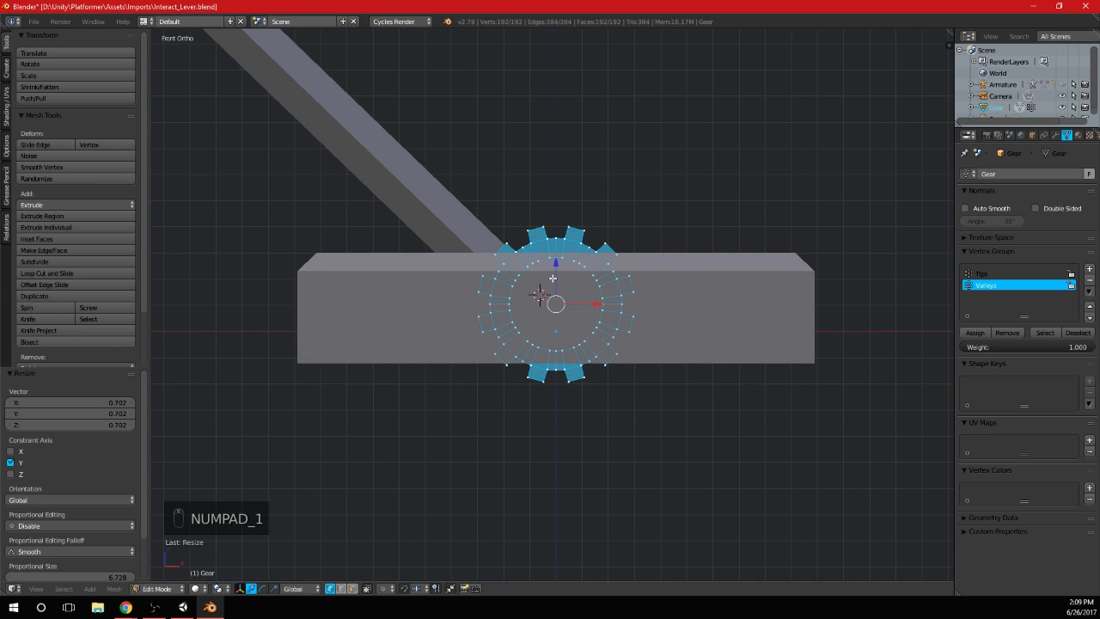
pyautogui.press('g')
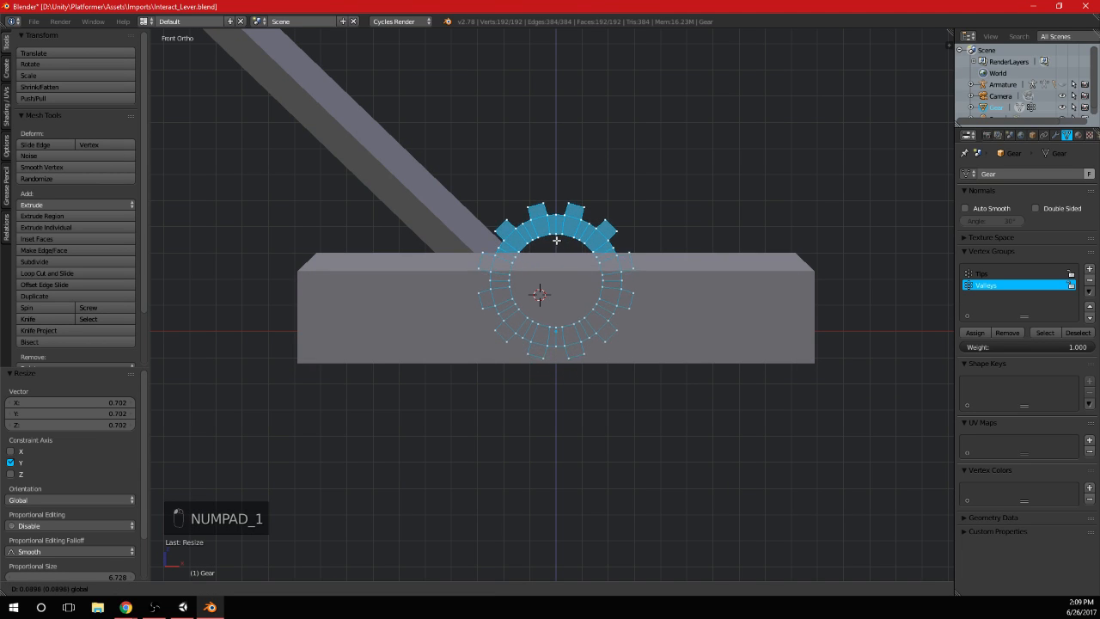
pyautogui.moveTo(557, 240); pyautogui.dragTo(556, 242)
# Leave gear editing, enter Edit Mode on the lever and base mesh, and select only the linked handle geometry
pyautogui.press('Tab')
pyautogui.rightClick(472, 220)
pyautogui.keyDown('shift'); pyautogui.moveTo(472, 211); pyautogui.dragTo(497, 272, button='middle'); pyautogui.keyUp('shift')
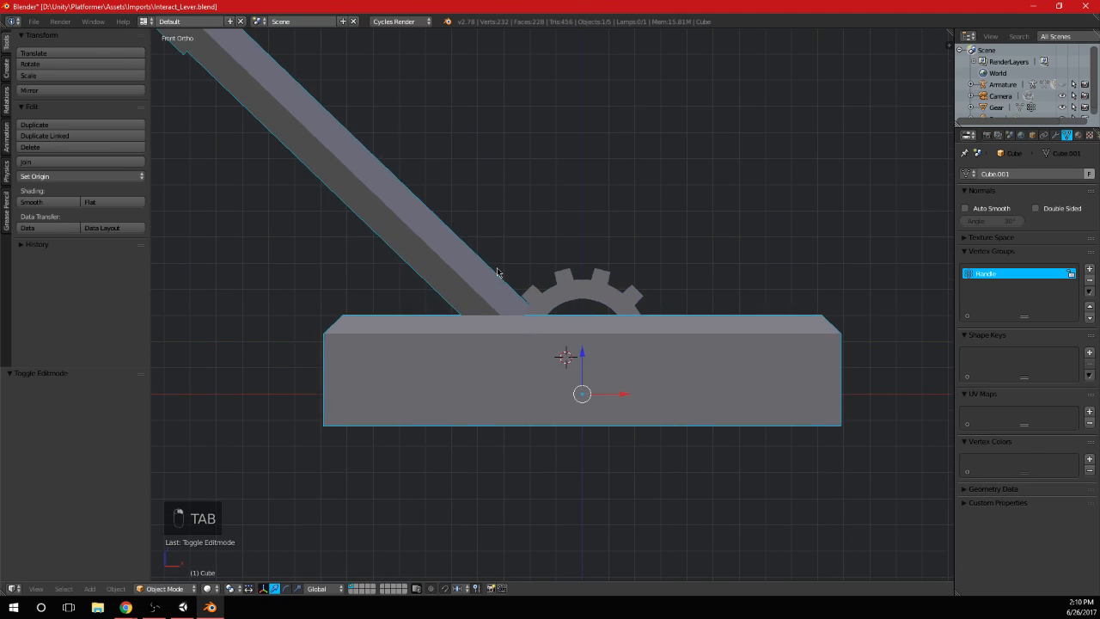
pyautogui.press('Tab')
pyautogui.press('a')
pyautogui.press('a')
pyautogui.press('a')
pyautogui.press('l')
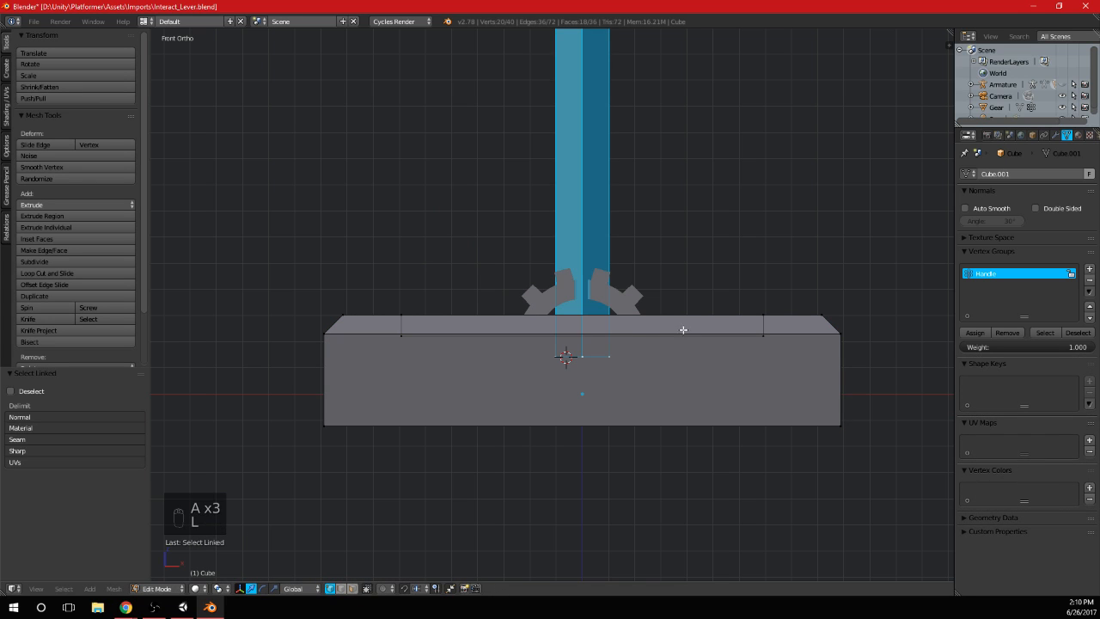
# Try rotating the handle geometry around its own centre and undo the rotations
pyautogui.press('r')
pyautogui.click(657, 277)
pyautogui.hotkey('ctrl', 'z')
pyautogui.scroll(-6, 635, 294)
pyautogui.scroll(3, 634, 294)
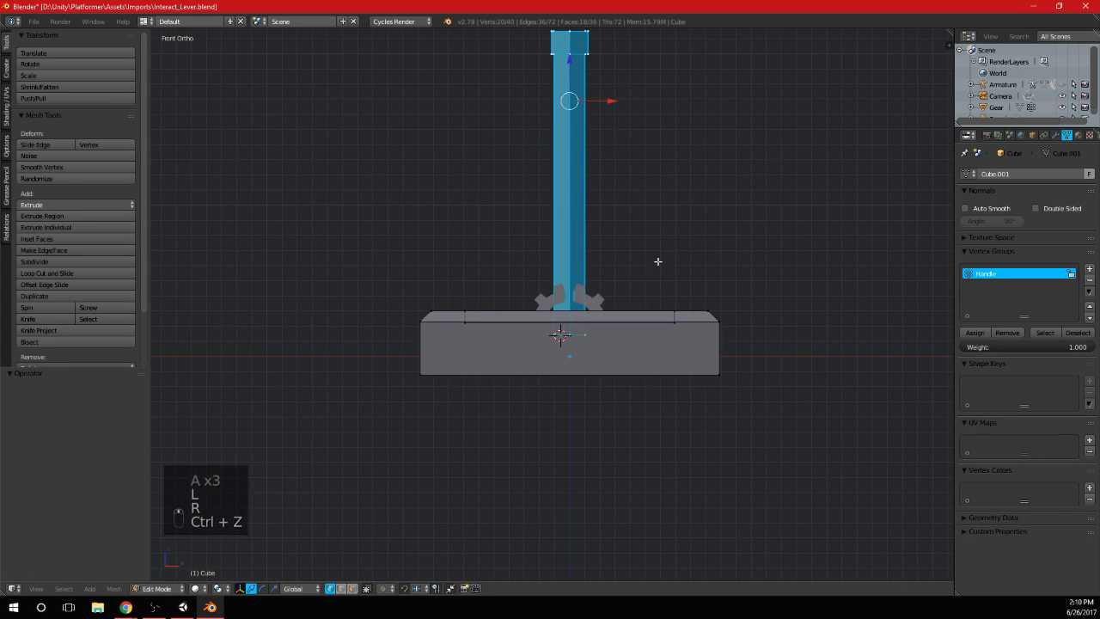
pyautogui.press('r')
pyautogui.click(687, 252)
pyautogui.hotkey('ctrl', 'z')
pyautogui.scroll(2, 590, 331)
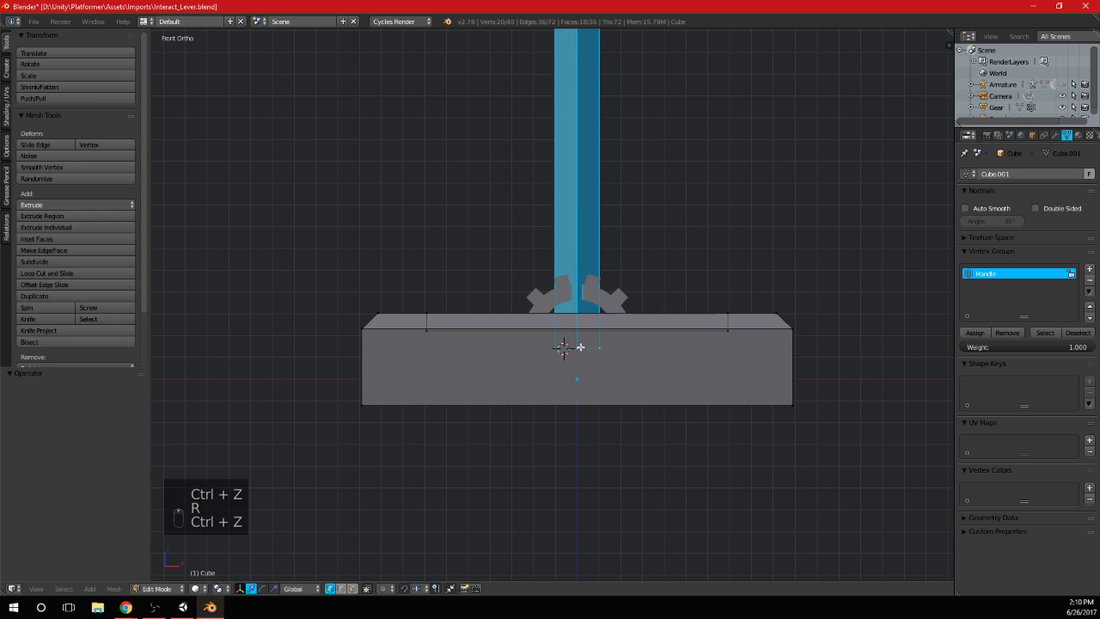
# Select only the four vertices at the handle's lower end and snap the 3D cursor to them
pyautogui.keyDown('shift'); pyautogui.moveTo(598, 348); pyautogui.dragTo(590, 361, button='middle'); pyautogui.keyUp('shift')
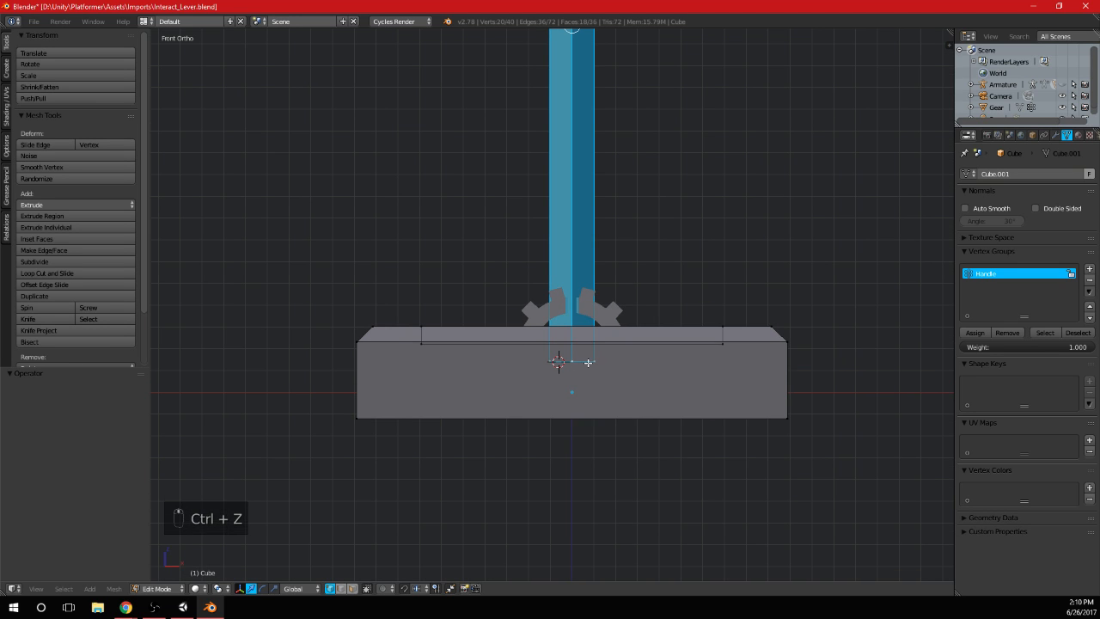
pyautogui.press('b')
pyautogui.press('a')
pyautogui.press('b')
pyautogui.moveTo(512, 370); pyautogui.dragTo(647, 333)
pyautogui.hotkey('shift', 's')
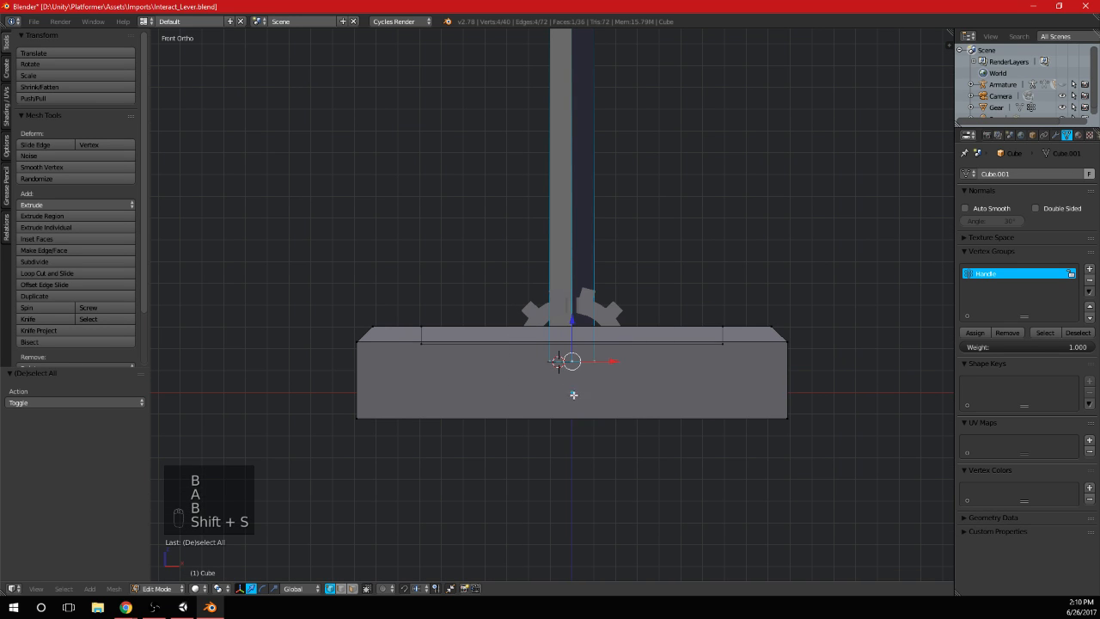
pyautogui.press('a')
pyautogui.press('b')
pyautogui.moveTo(519, 387); pyautogui.dragTo(676, 340)
pyautogui.hotkey('shift', 's')
pyautogui.click(662, 396)
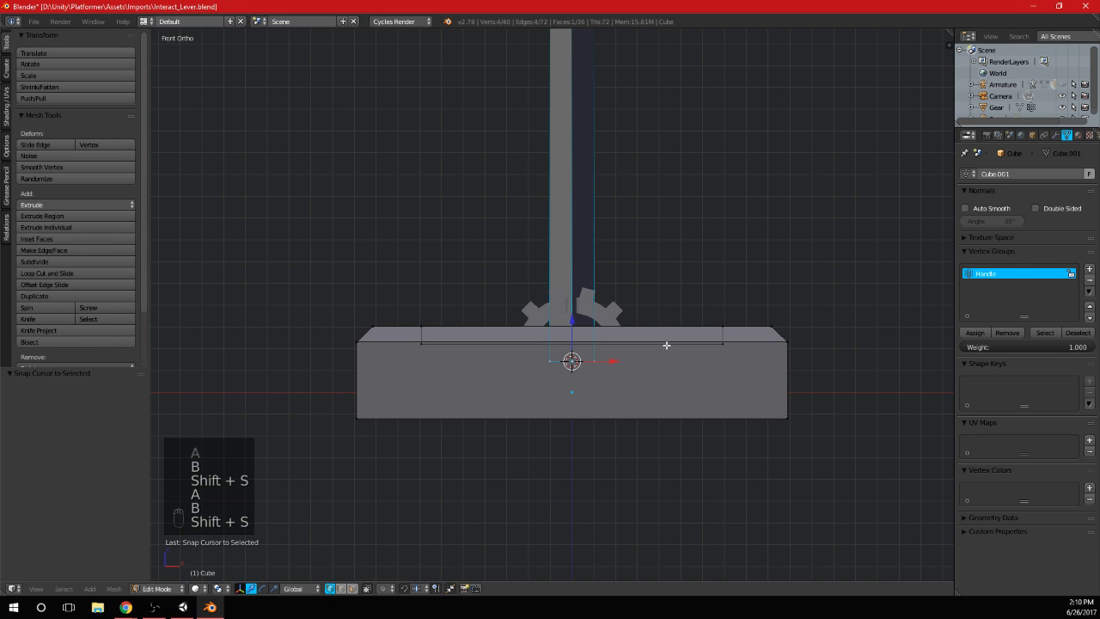
# Set the pivot point to the 3D cursor, test-rotate the linked handle geometry around it, and undo the rotation
pyautogui.press('.')
pyautogui.press('l')
pyautogui.press('r')
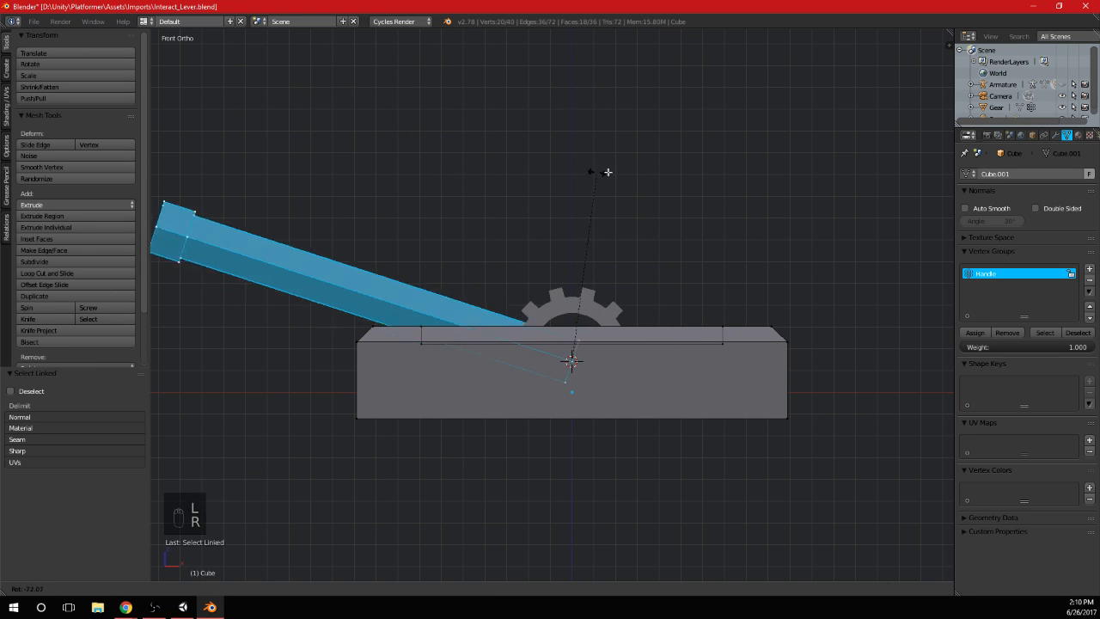
pyautogui.hotkey('ctrl', 'z')
# Unhide the armature, scale its Handle bone by about 0.455 around the 3D cursor, and raise the bone slightly along the Z axis
pyautogui.press('Tab')
pyautogui.hotkey('alt', 'h')
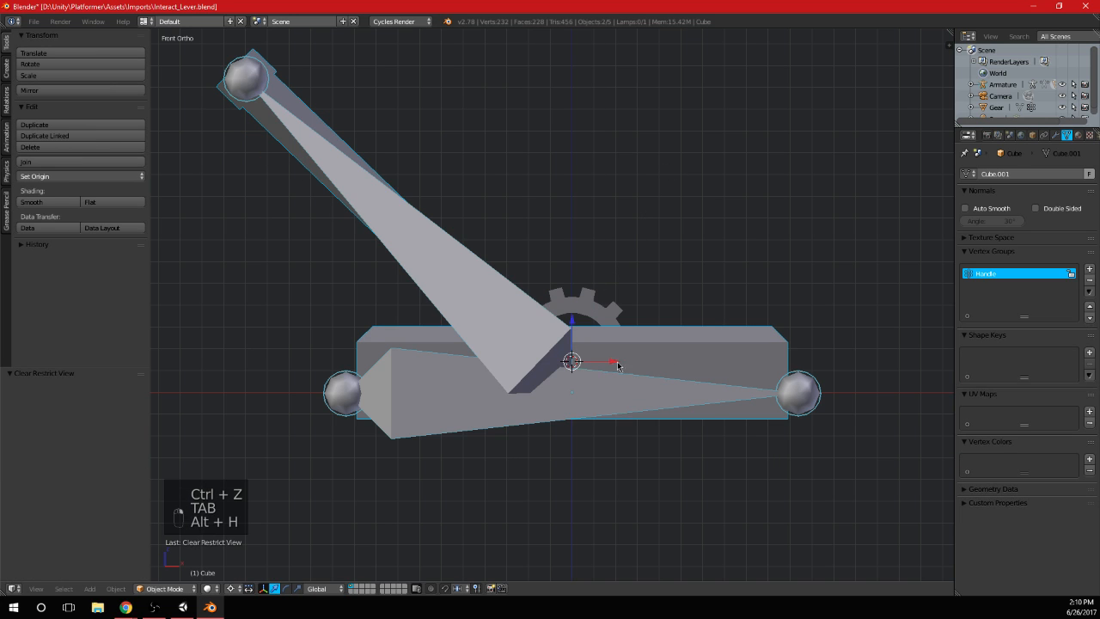
pyautogui.press('Tab')
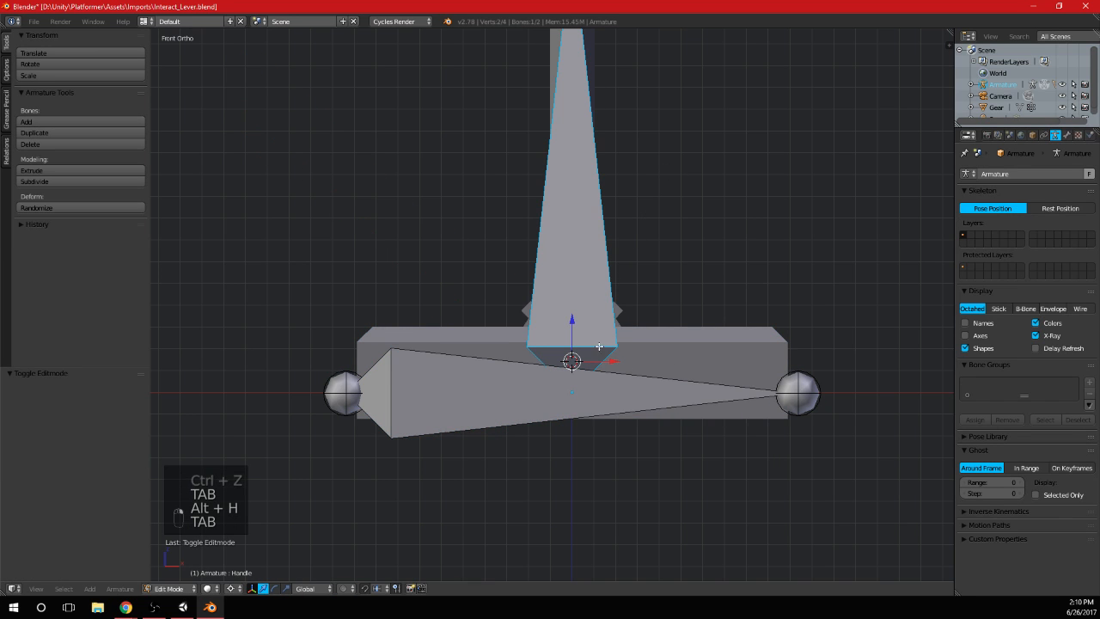
pyautogui.press('Tab')
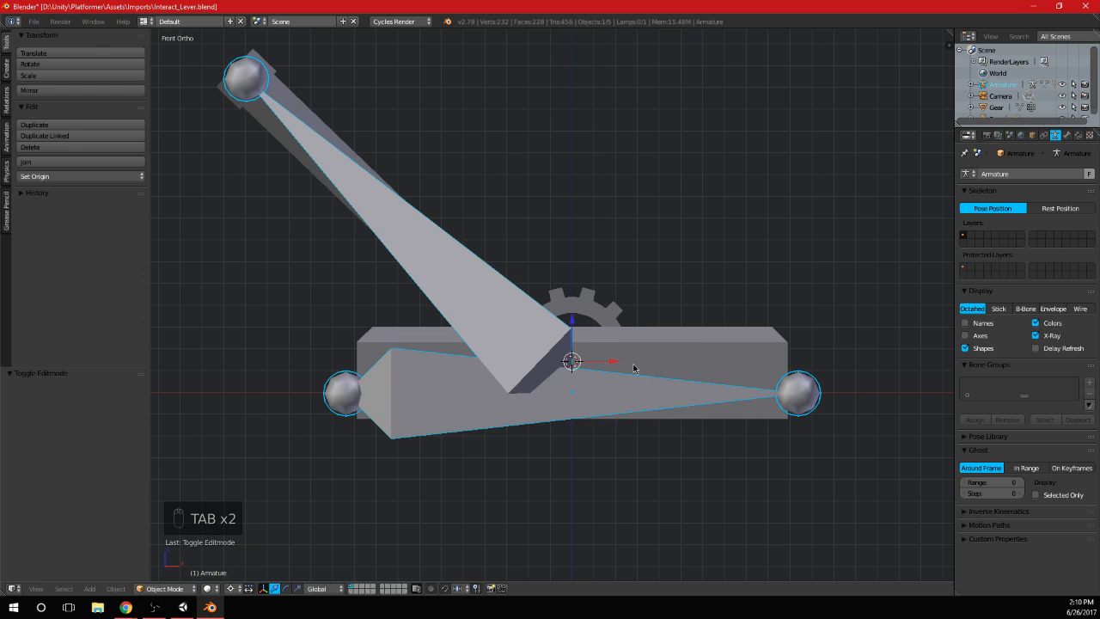
pyautogui.hotkey('alt', 'h')
pyautogui.rightClick(510, 336)
pyautogui.press('Tab')
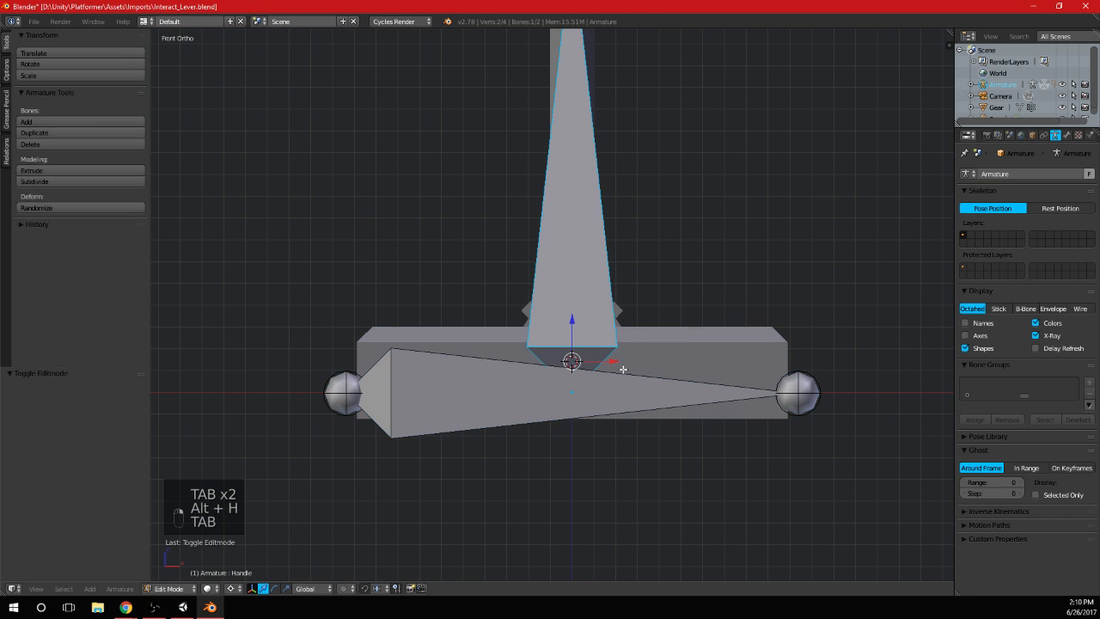
pyautogui.press('s')
pyautogui.click(637, 374)
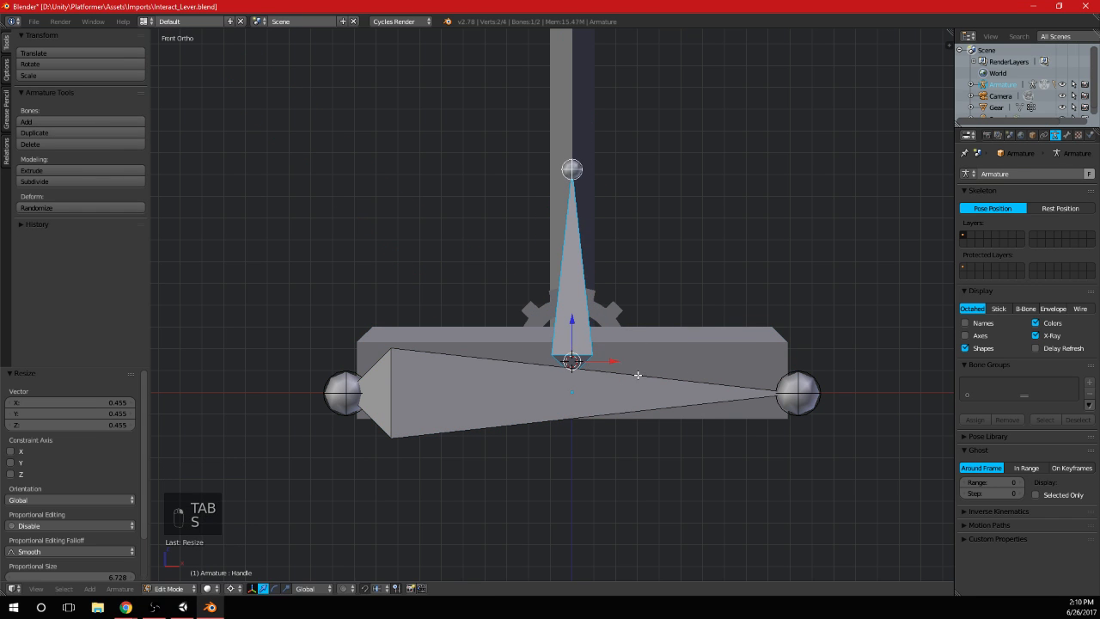
pyautogui.moveTo(571, 323); pyautogui.dragTo(570, 296)
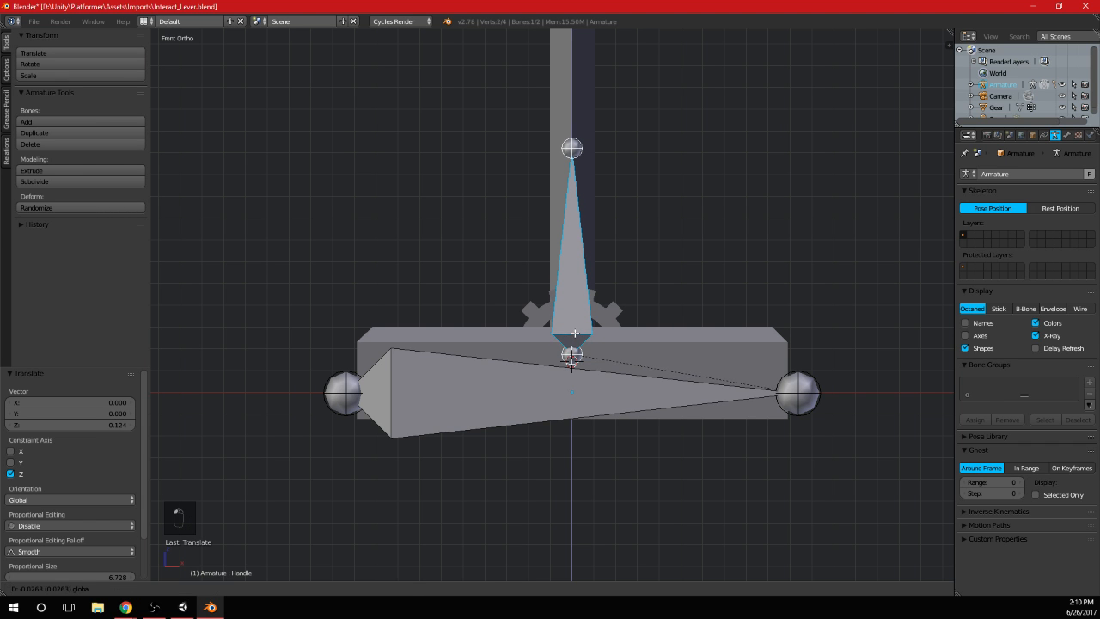
# Leave armature editing, select the gear together with the lever and base mesh, and join them into one object
pyautogui.press('Tab')
pyautogui.scroll(-2, 653, 325)
pyautogui.moveTo(654, 328); pyautogui.dragTo(640, 303, button='middle')
pyautogui.rightClick(616, 319)
pyautogui.press('Tab')
pyautogui.press('Tab')
pyautogui.keyDown('shift'); pyautogui.rightClick(681, 352); pyautogui.keyUp('shift')
pyautogui.hotkey('ctrl', 'j')
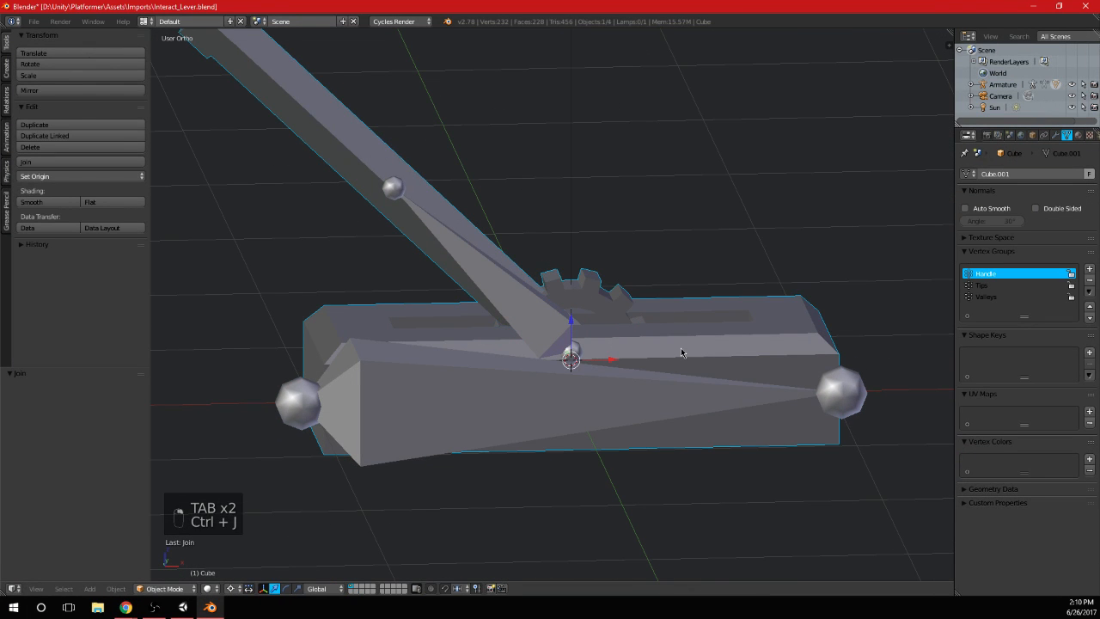
# Select the linked gear geometry in the joined mesh and check the Tips, Valleys and Handle vertex groups
pyautogui.press('Tab')
pyautogui.press('a')
pyautogui.press('a')
pyautogui.press('l')
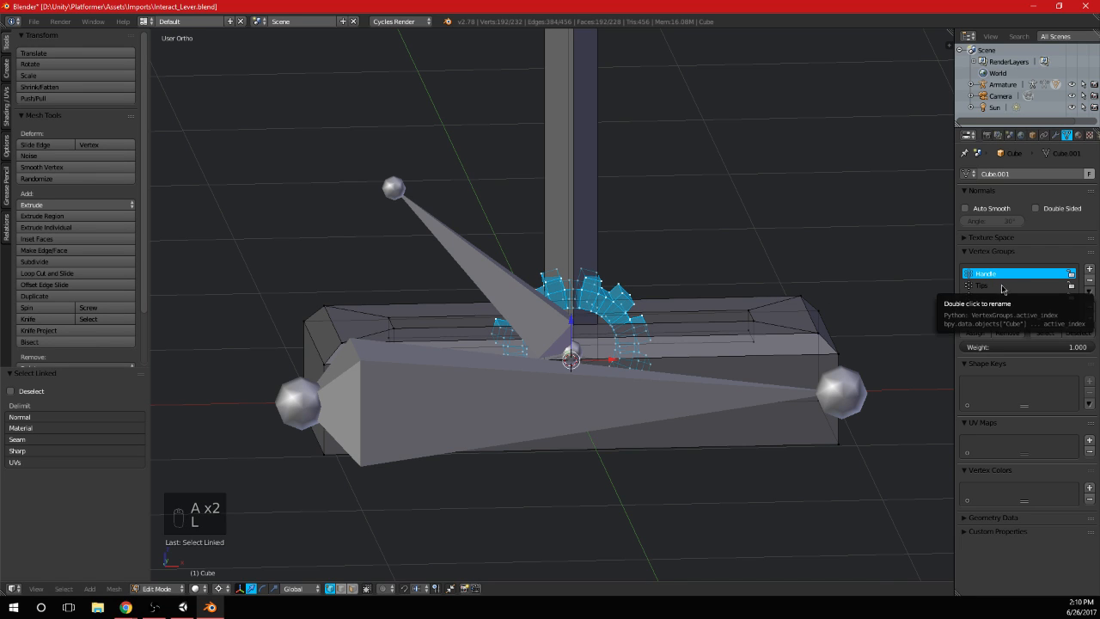
pyautogui.click(1002, 289)
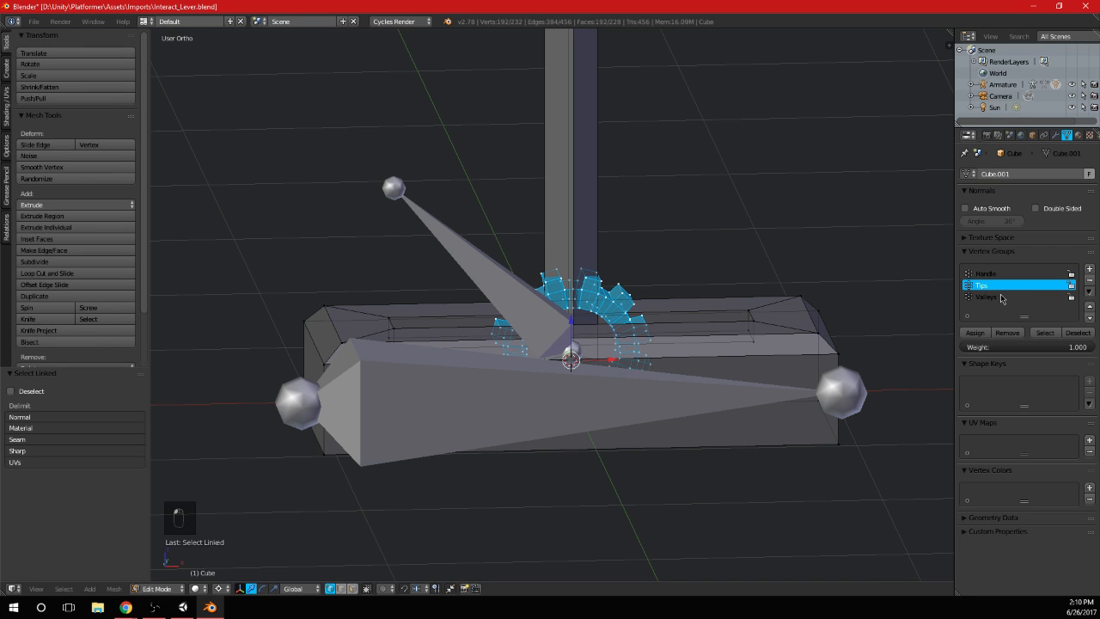
pyautogui.click(1004, 296)
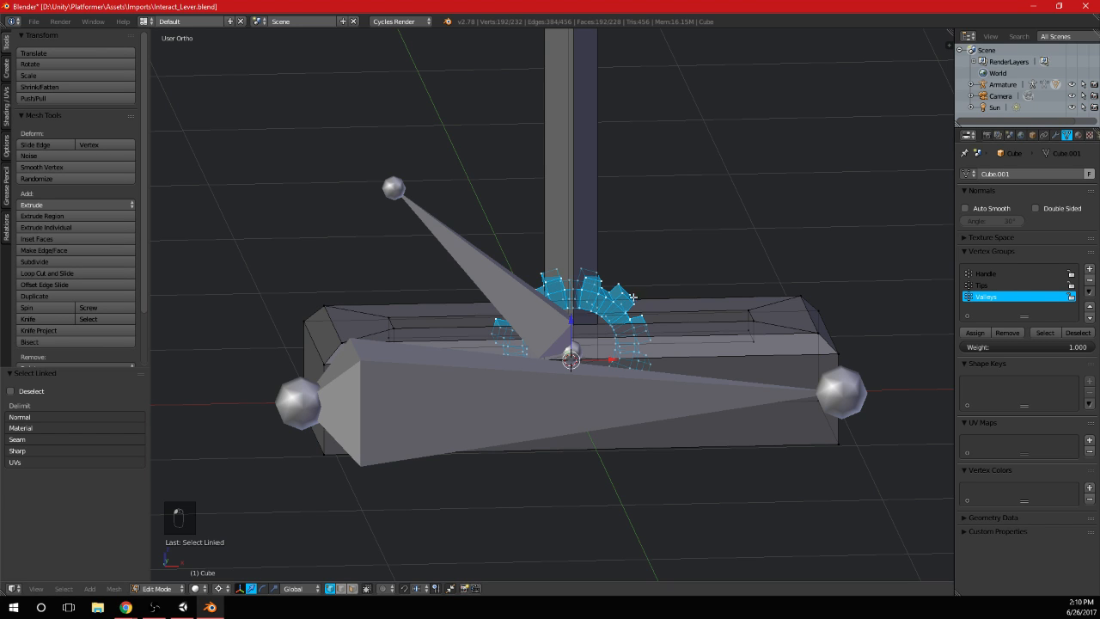
pyautogui.click(988, 273)
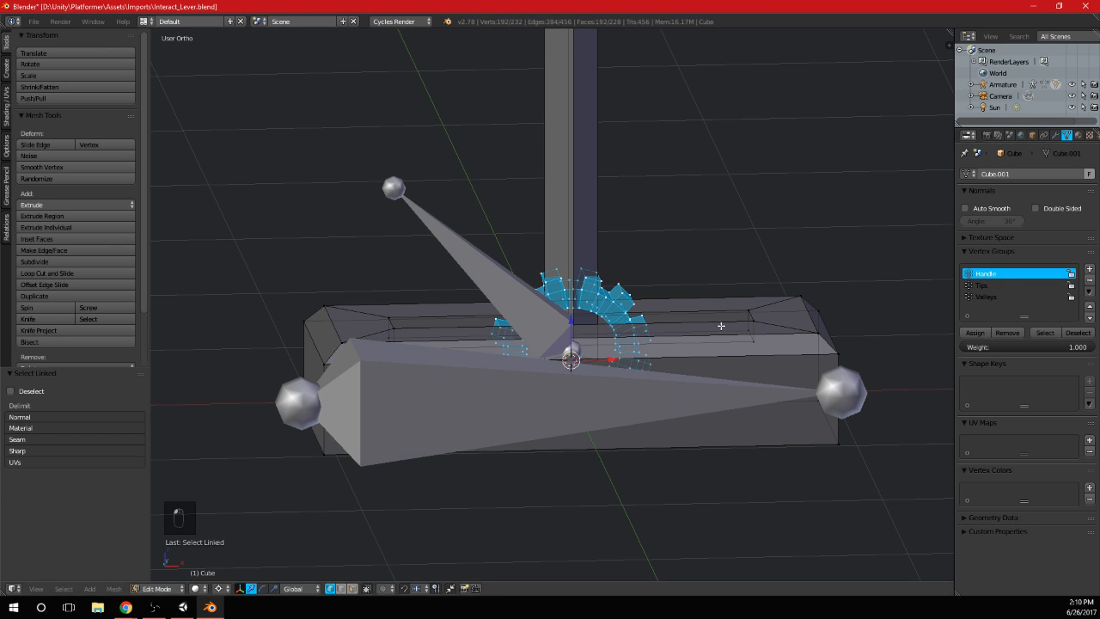
# Leave mesh editing, select the armature, and try rotating it as a whole in Object Mode
pyautogui.press('Tab')
pyautogui.scroll(-2, 670, 341)
pyautogui.rightClick(670, 336)
pyautogui.press('r')
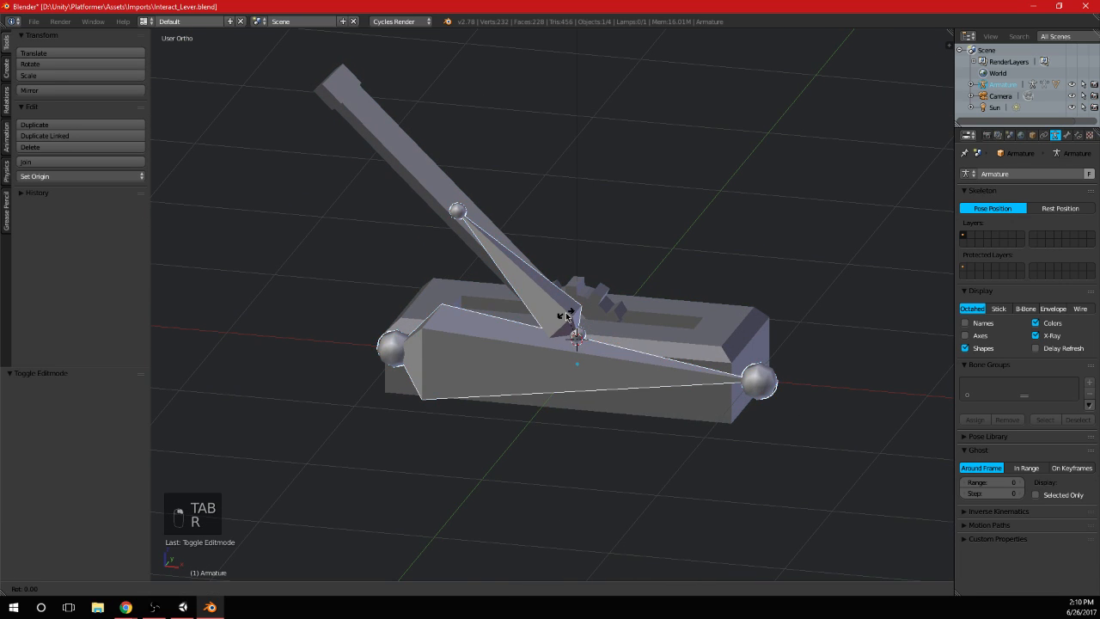
pyautogui.hotkey('ctrl', 'z')
pyautogui.press('Tab')
pyautogui.press('Tab')
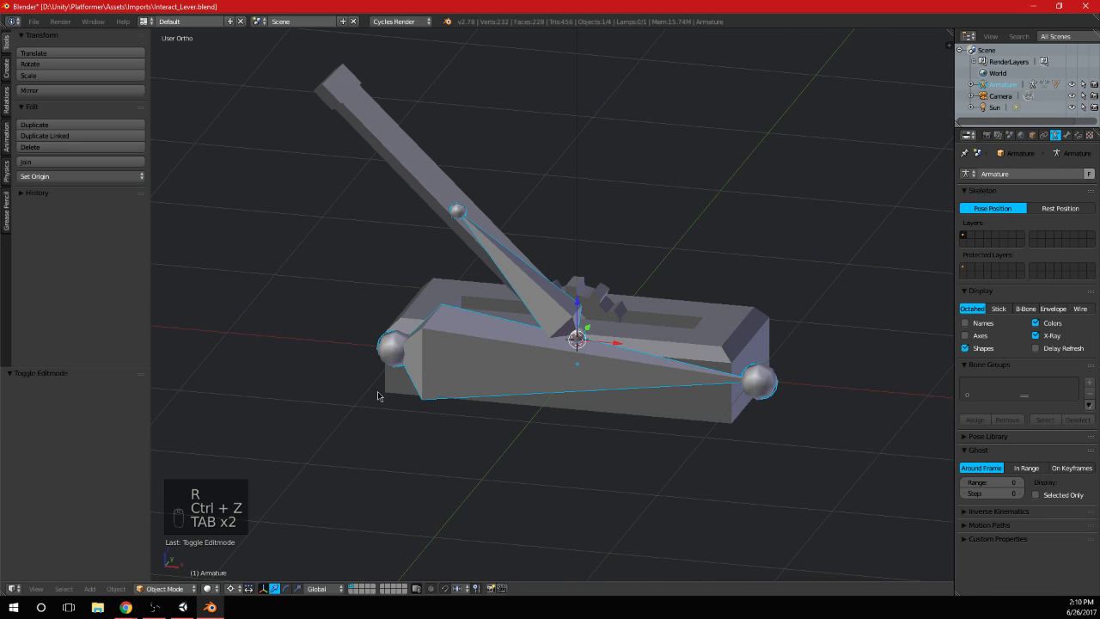
# Switch the armature to Pose Mode, test-rotate the Handle bone around the global Y axis, and undo the rotation
pyautogui.click(155, 589)
pyautogui.click(168, 549)
pyautogui.press('r')
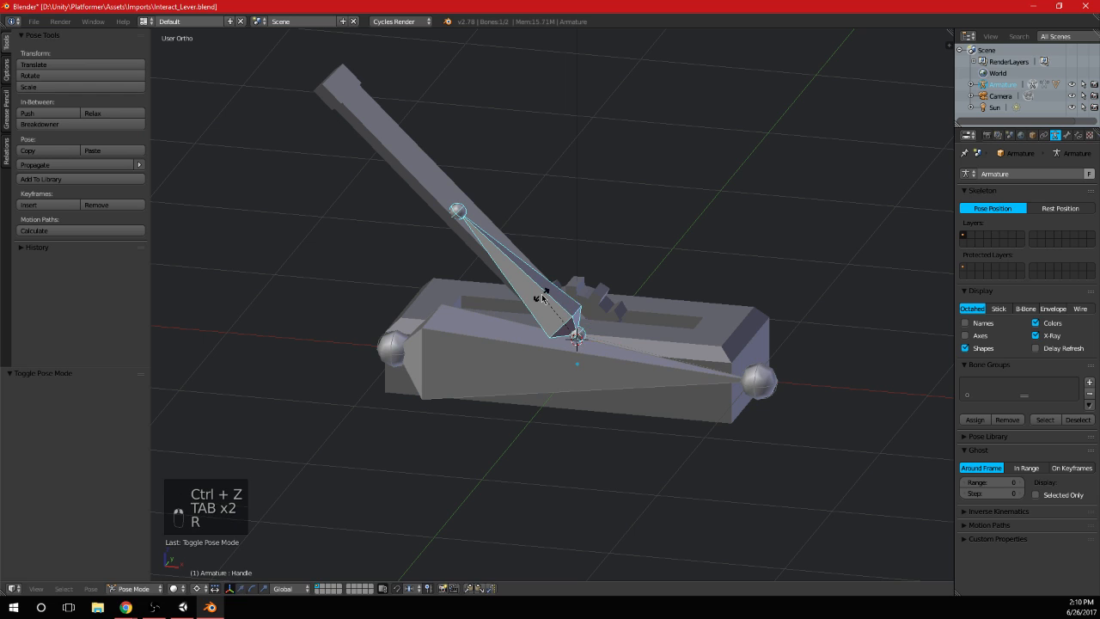
pyautogui.press('x')
pyautogui.press('y')
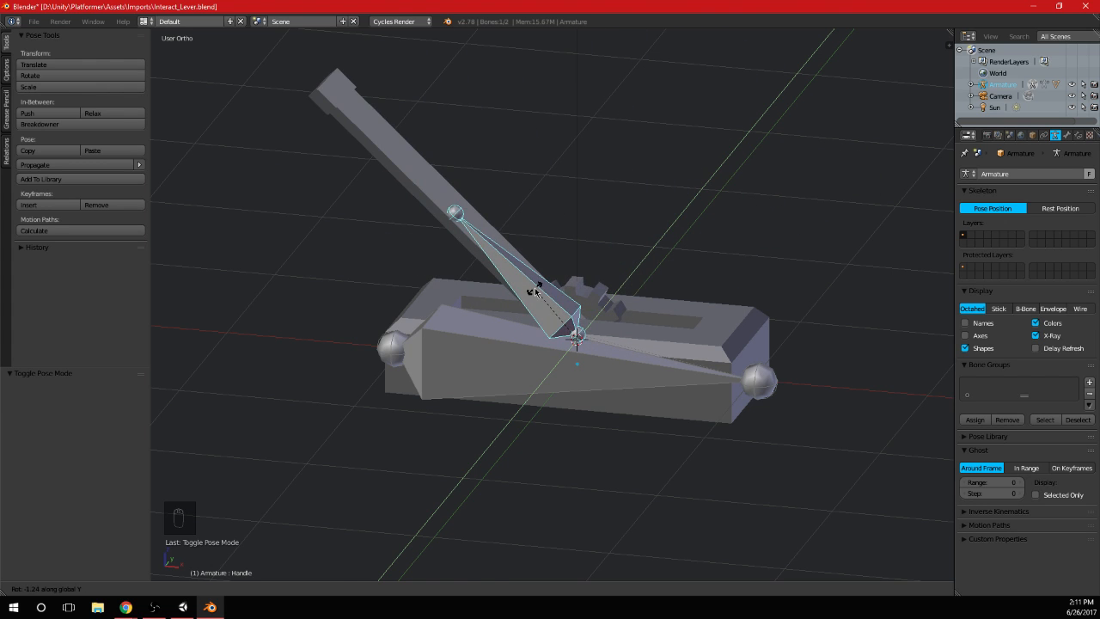
pyautogui.click(538, 293)
pyautogui.hotkey('ctrl', 'z')
pyautogui.scroll(3, 648, 316)
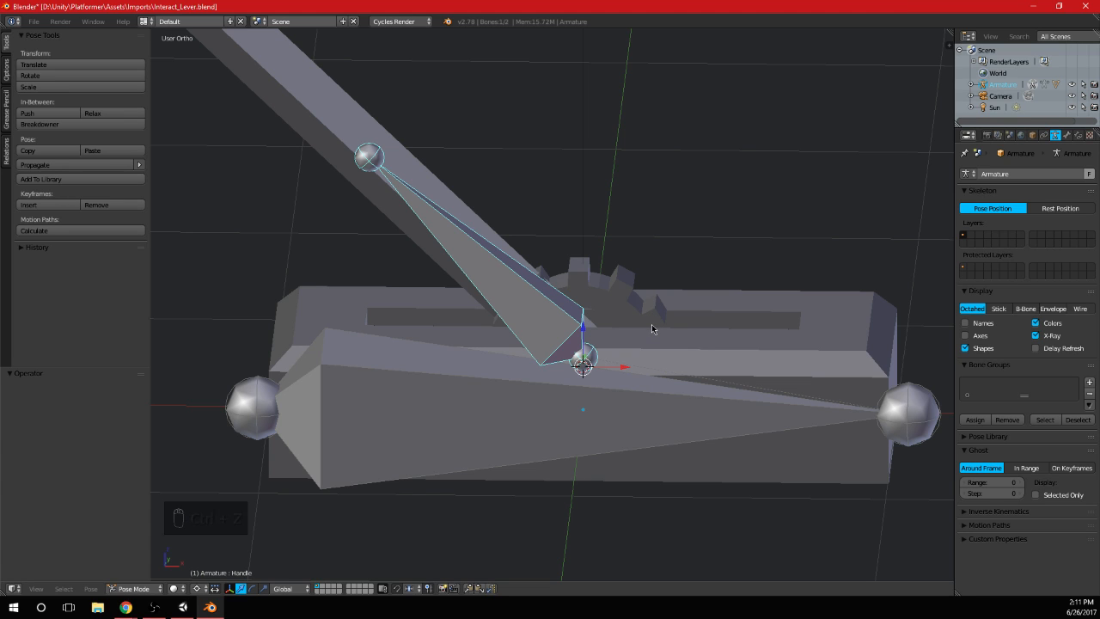
# Duplicate the Handle bone in the armature's Edit Mode from the front view and scale the copy by about 0.374
pyautogui.press('KP_1')
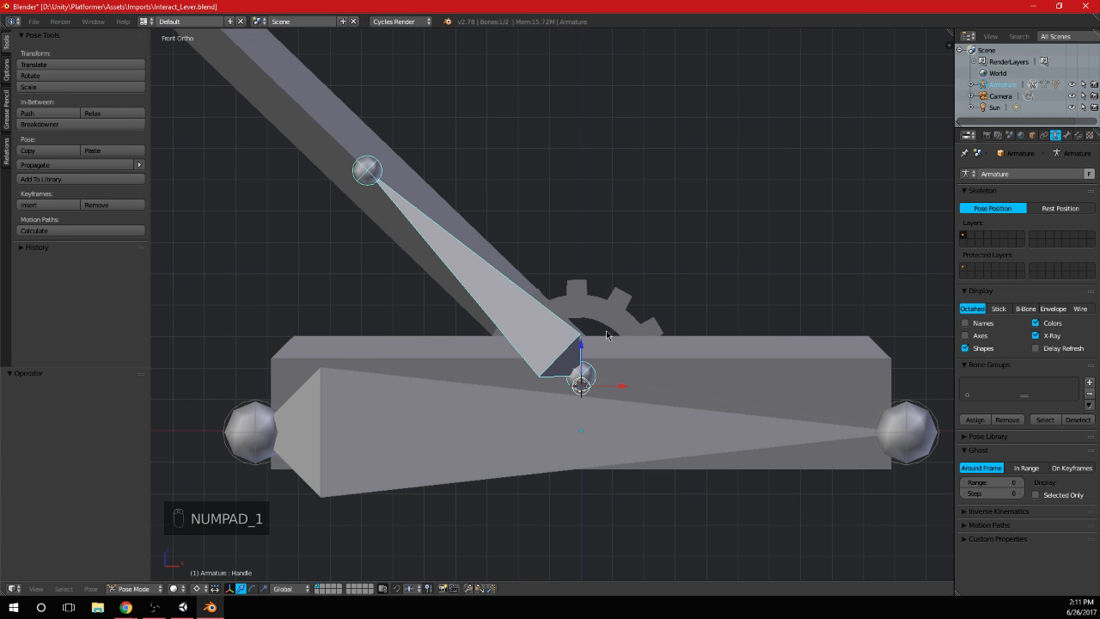
pyautogui.click(133, 589)
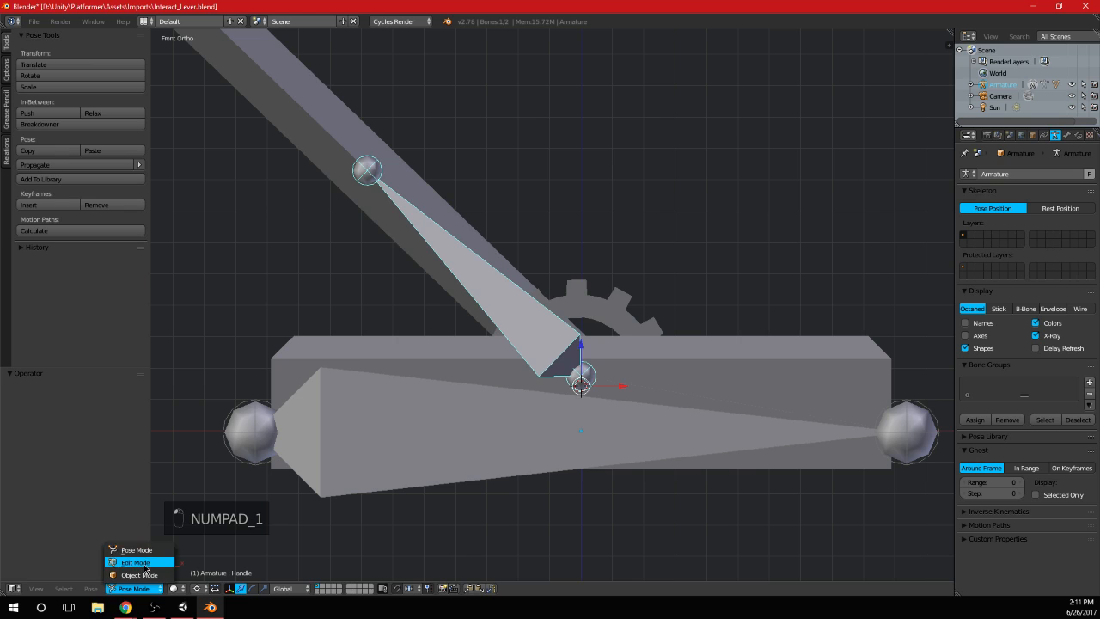
pyautogui.click(137, 560)
pyautogui.hotkey('shift', 'd')
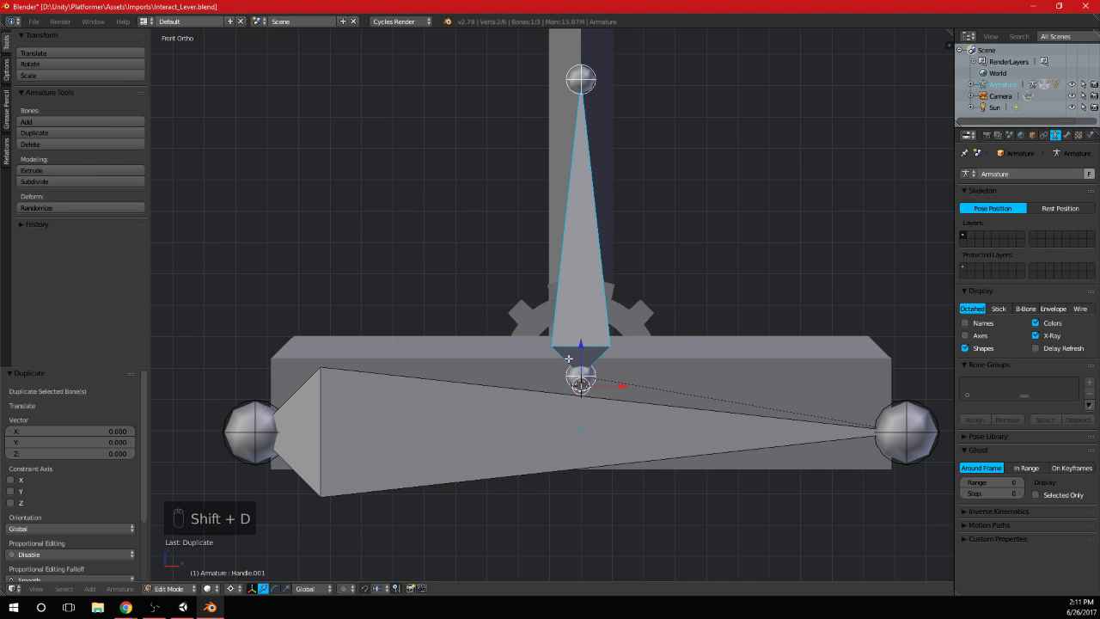
pyautogui.press('s')
pyautogui.click(644, 397)
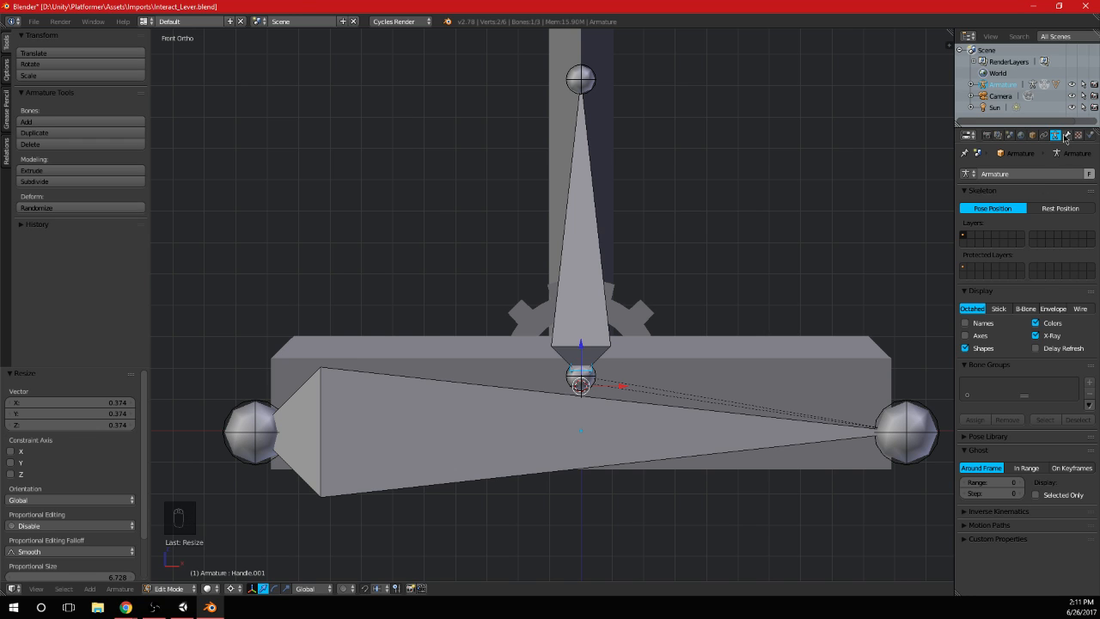
# Check the properties of the duplicated bone and the Handle bone, and add a Copy Rotation object constraint to the armature
pyautogui.click(1066, 136)
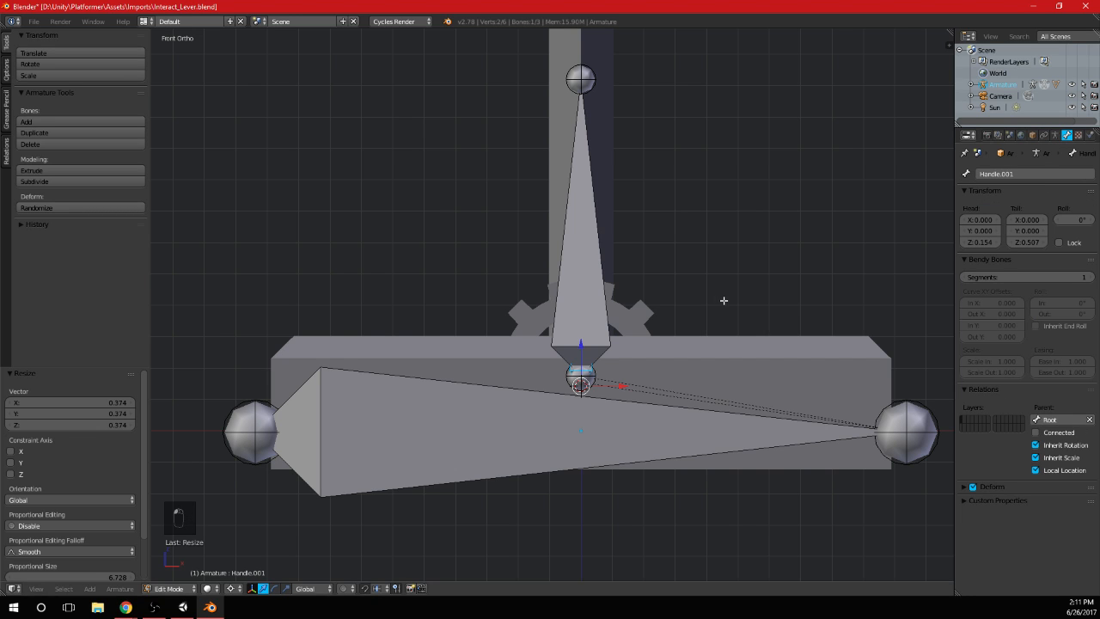
pyautogui.rightClick(587, 312)
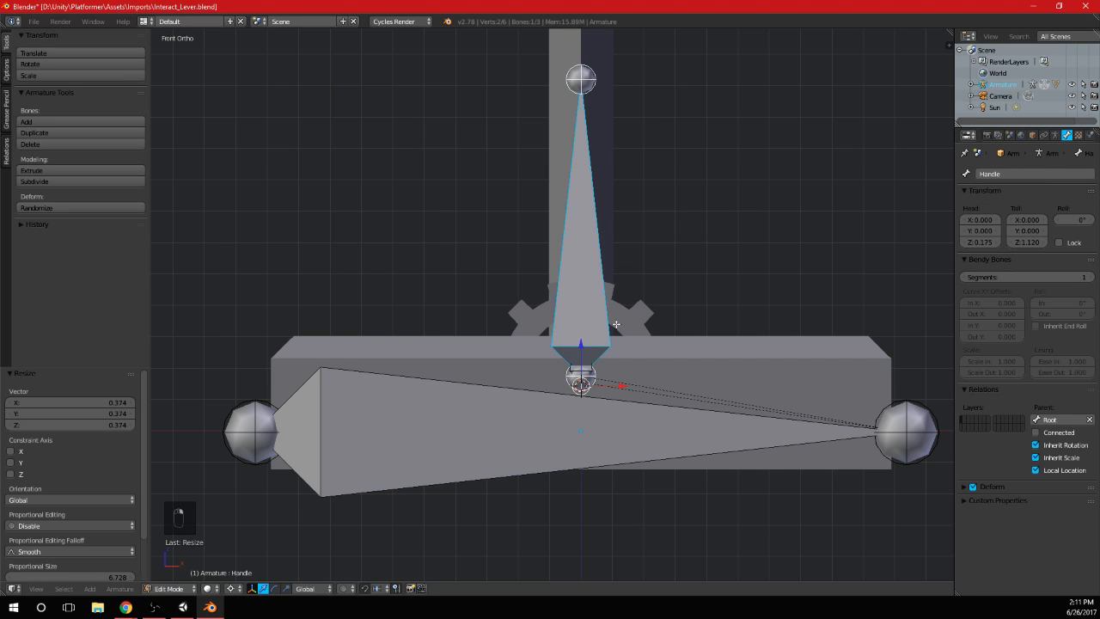
pyautogui.rightClick(589, 368)
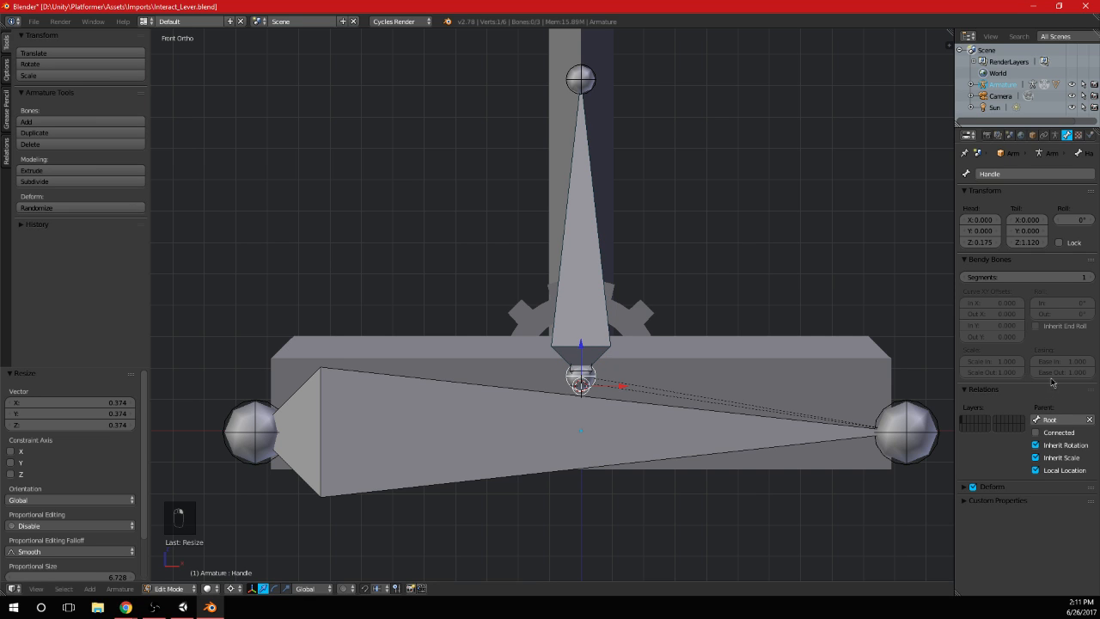
pyautogui.click(1055, 135)
pyautogui.click(1044, 134)
pyautogui.click(1024, 172)
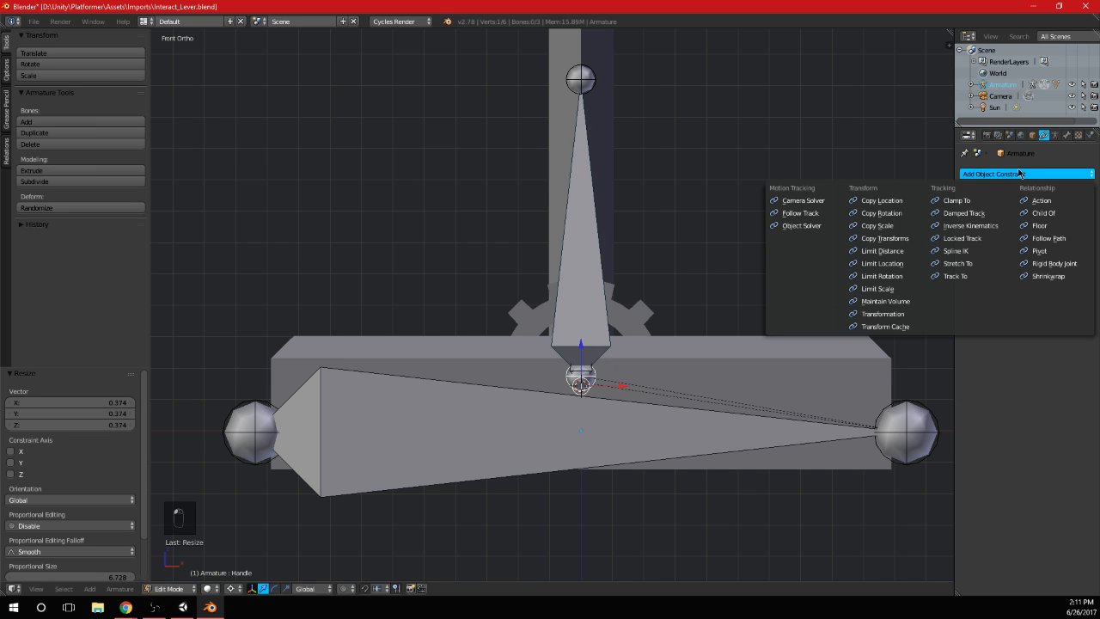
pyautogui.click(881, 212)
# Try to assign Armature as the Copy Rotation target, and set both the target and owner spaces to Local Space
pyautogui.click(1050, 216)
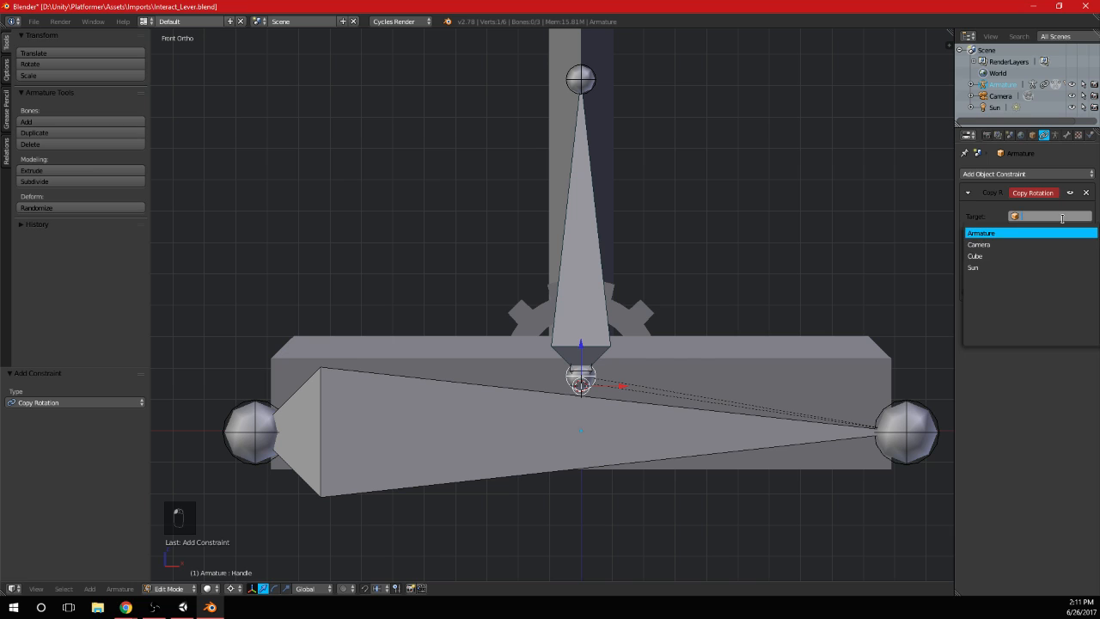
pyautogui.click(1002, 233)
pyautogui.click(1012, 277)
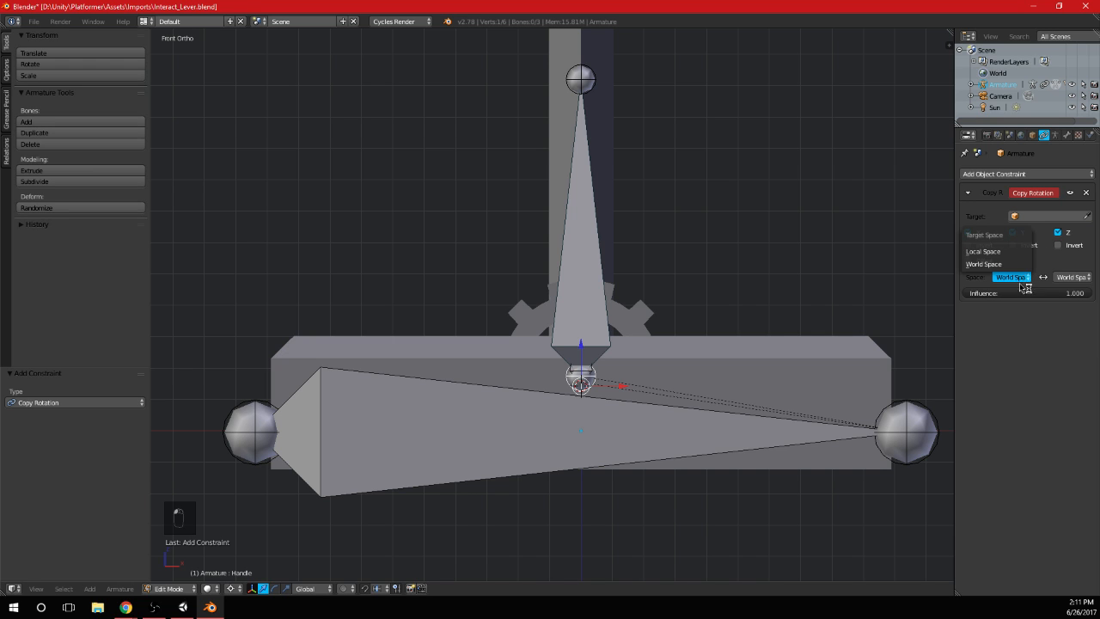
pyautogui.click(1000, 253)
pyautogui.click(1079, 278)
pyautogui.click(1046, 250)
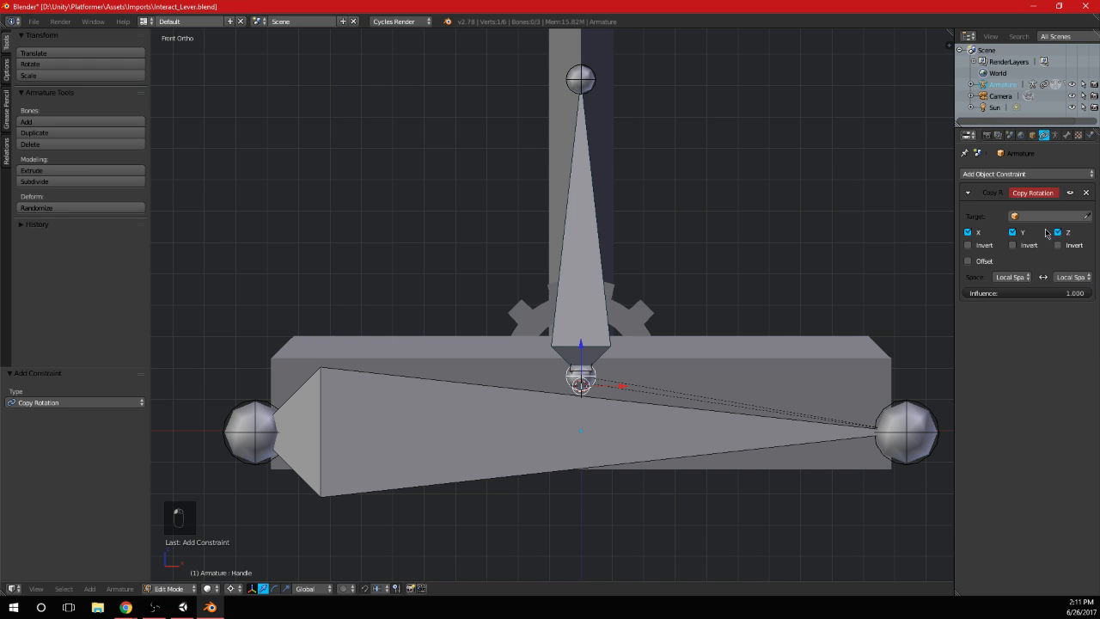
# Try repeatedly to assign Armature as the target of the armature's object-level Copy Rotation constraint
pyautogui.click(1046, 217)
pyautogui.click(1016, 233)
pyautogui.click(1032, 218)
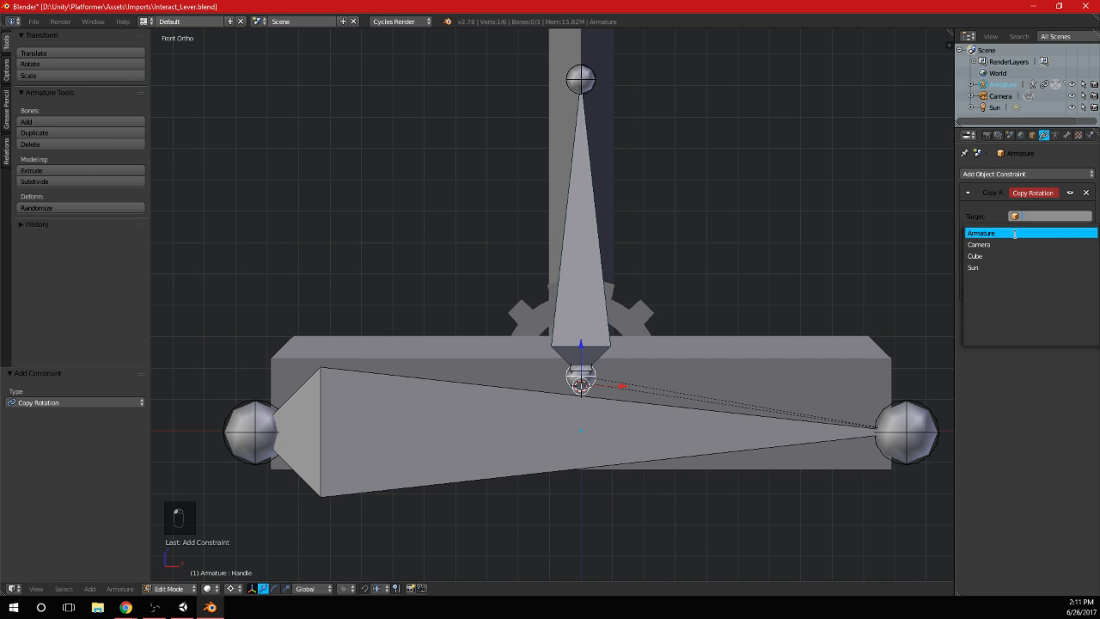
pyautogui.click(1014, 234)
pyautogui.click(1027, 217)
pyautogui.click(1002, 234)
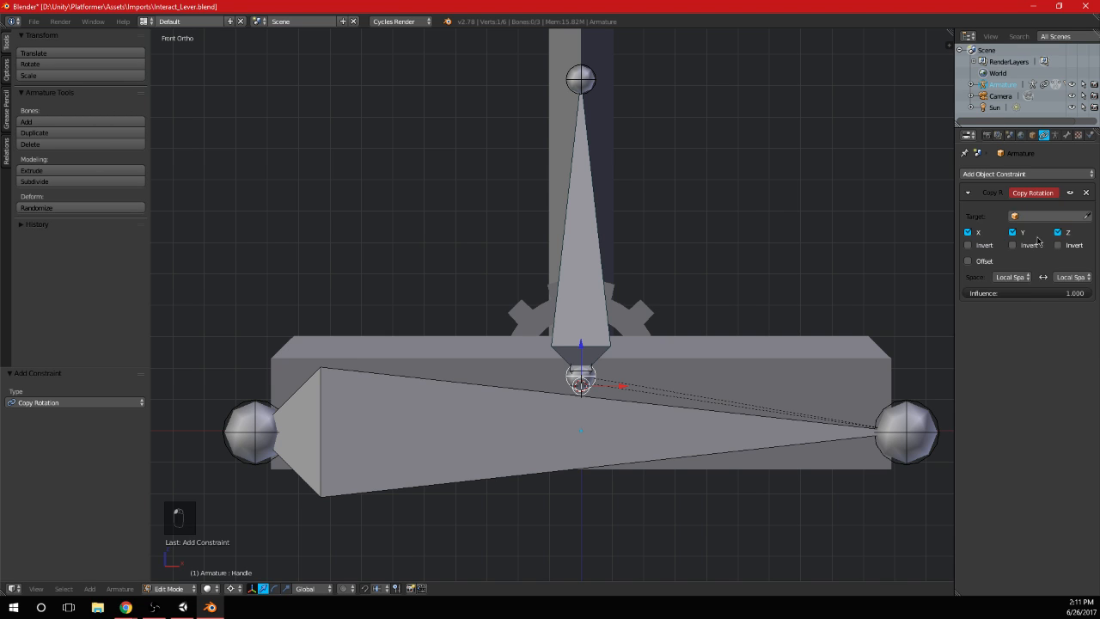
pyautogui.click(1043, 220)
pyautogui.click(1015, 243)
pyautogui.click(1021, 218)
pyautogui.click(1015, 236)
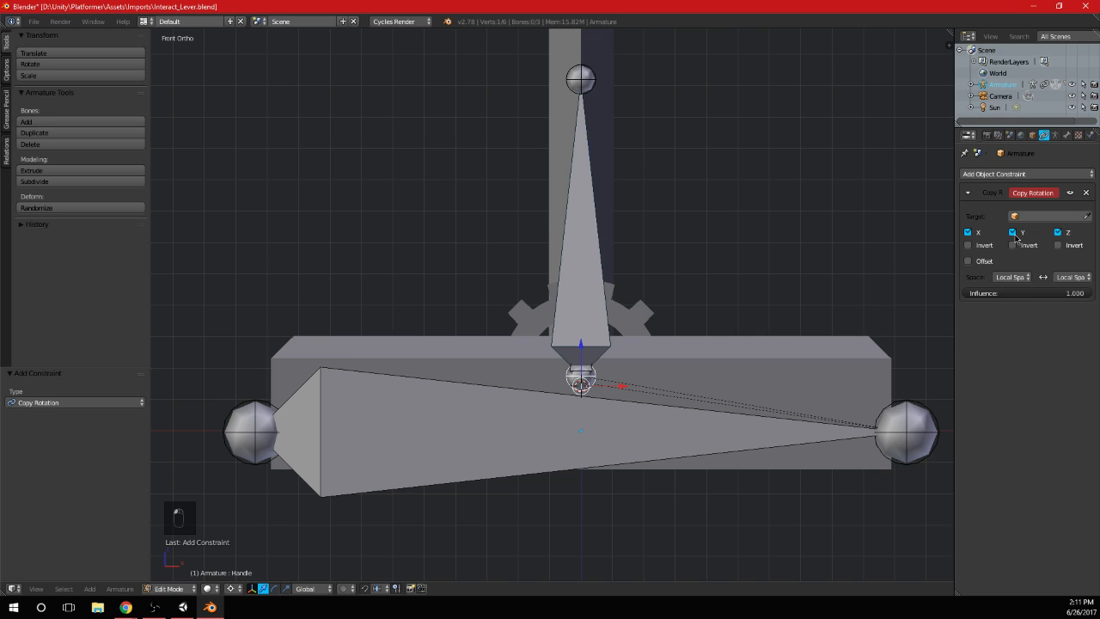
# Try Cube and then Armature as the object-level Copy Rotation target, and delete the constraint
pyautogui.click(1039, 174)
pyautogui.click(1041, 220)
pyautogui.click(986, 257)
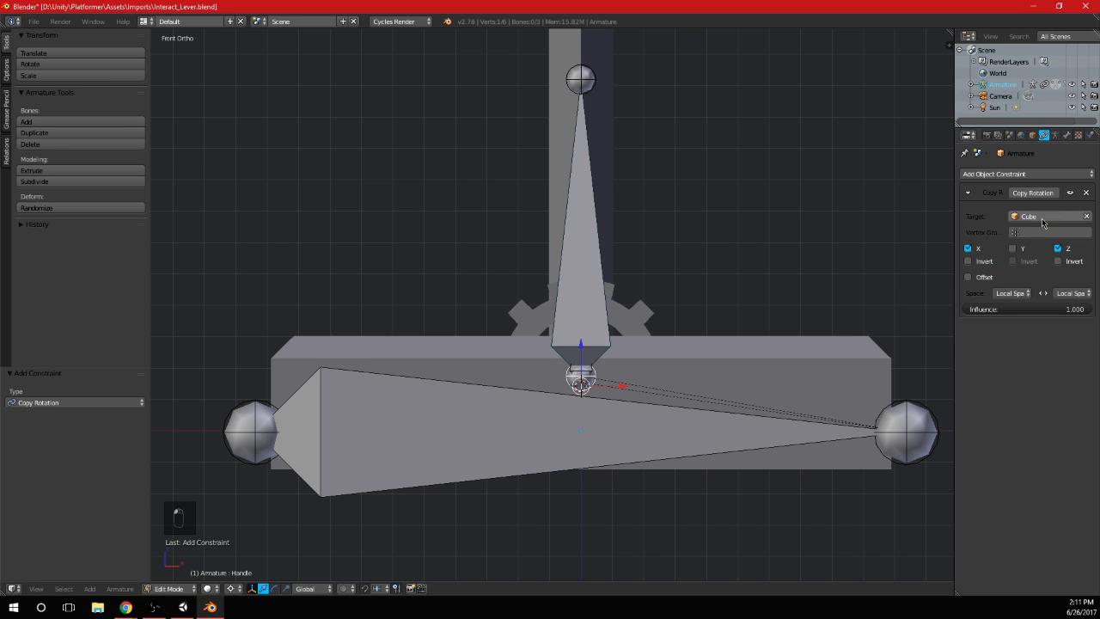
pyautogui.click(1043, 220)
pyautogui.click(1004, 234)
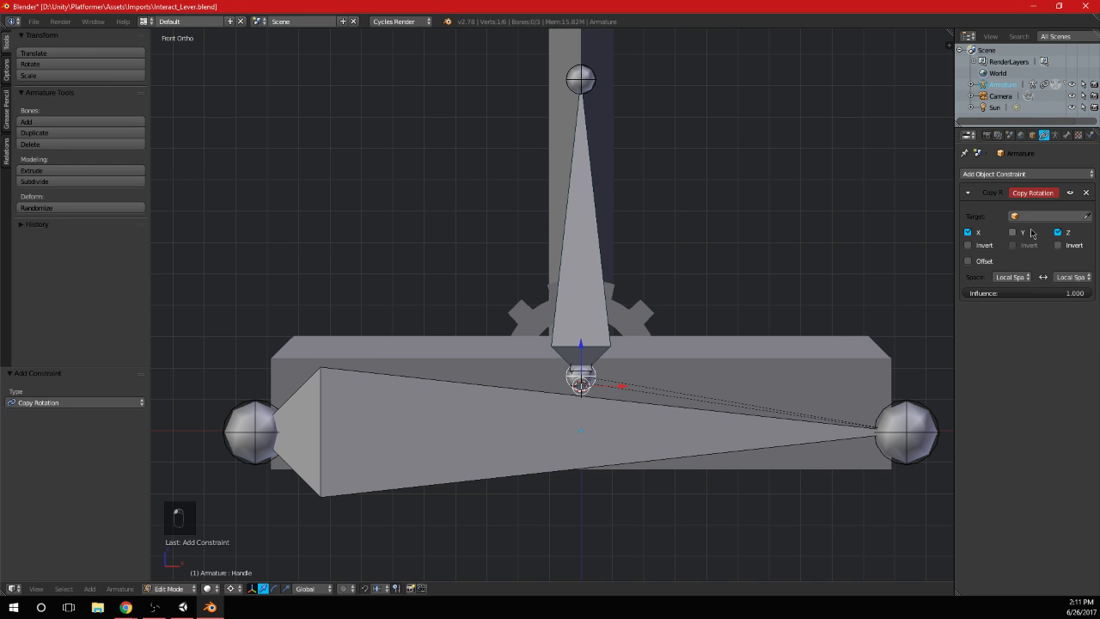
pyautogui.click(1086, 194)
# Switch the armature from Edit Mode to Pose Mode and widen the properties editor
pyautogui.click(1067, 135)
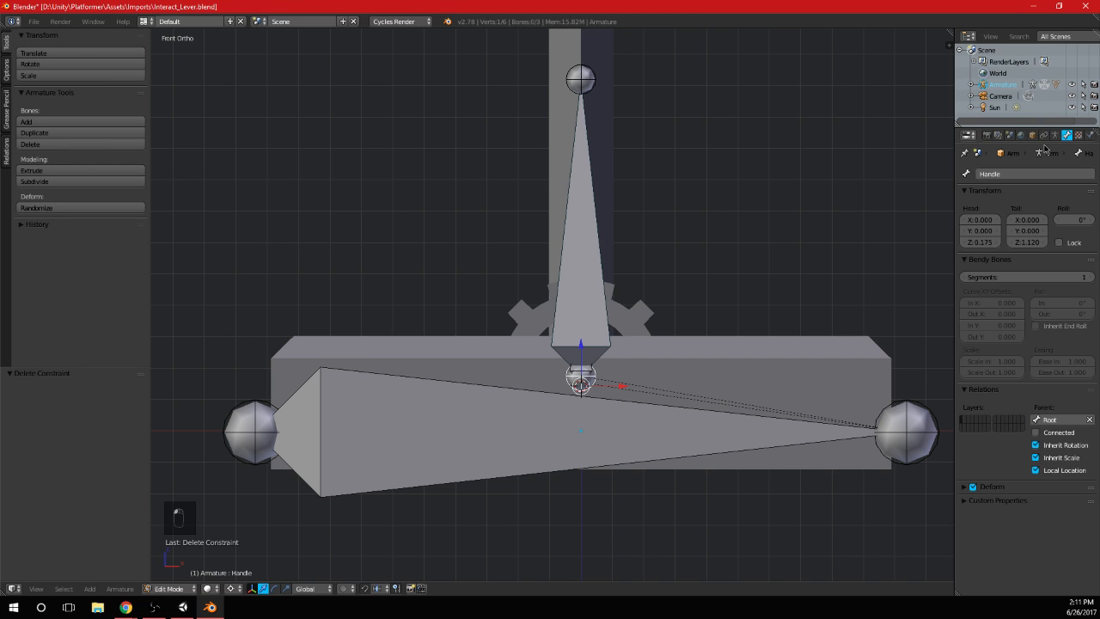
pyautogui.click(163, 589)
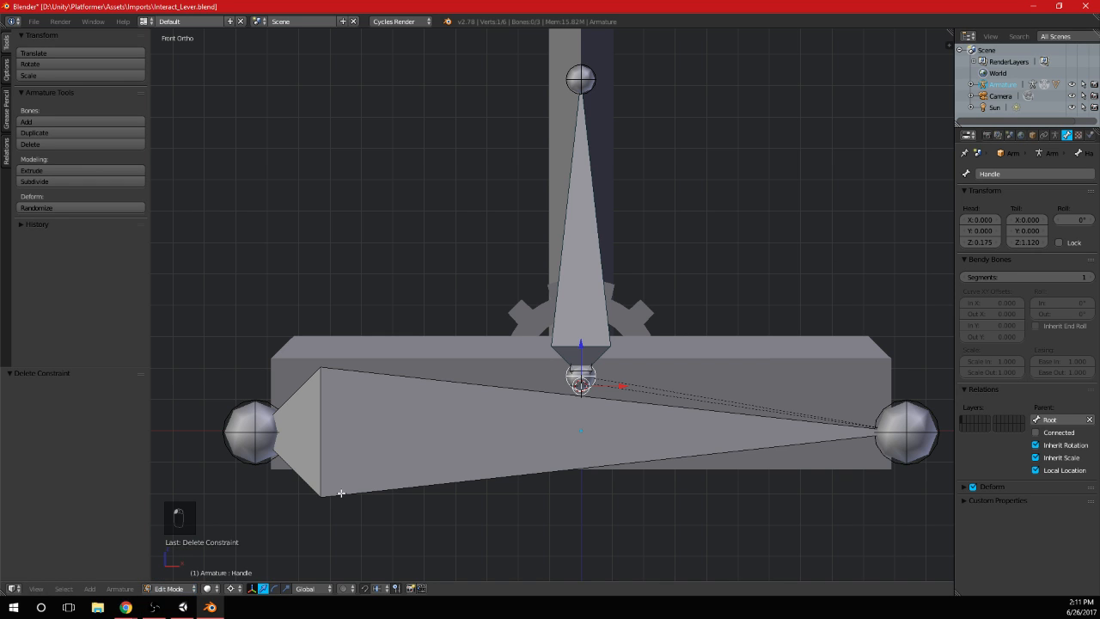
pyautogui.click(172, 589)
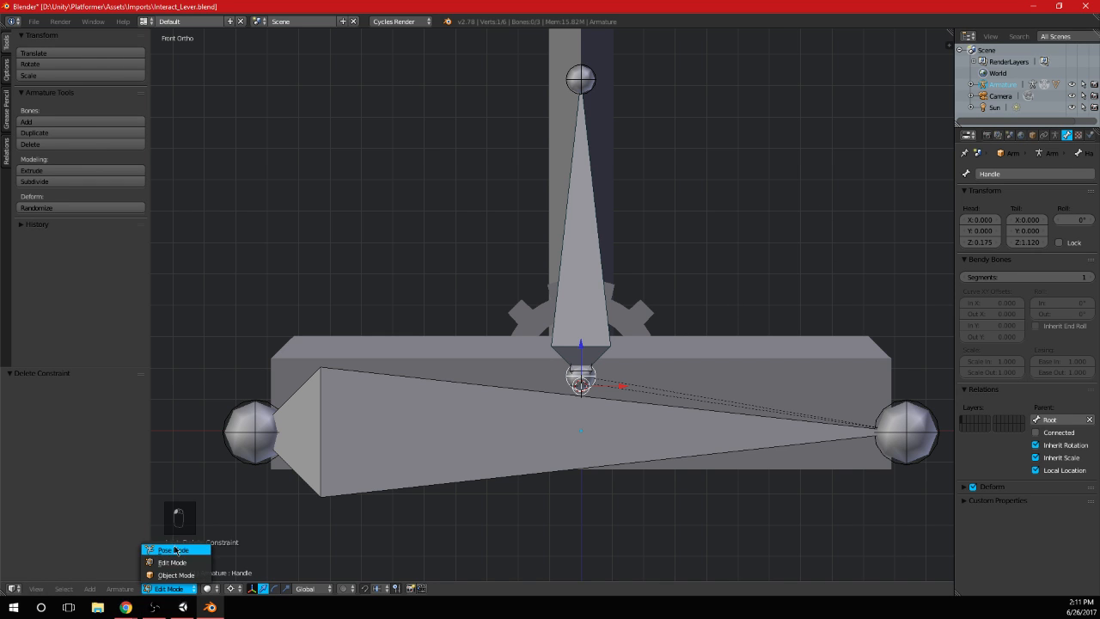
pyautogui.click(177, 548)
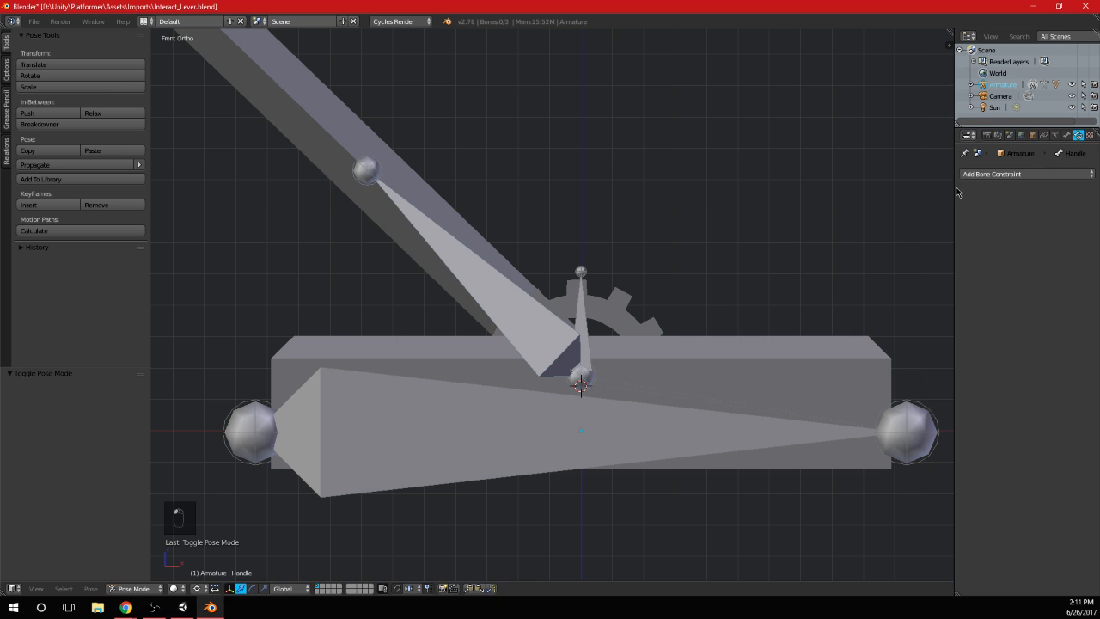
pyautogui.moveTo(955, 194); pyautogui.dragTo(858, 196)
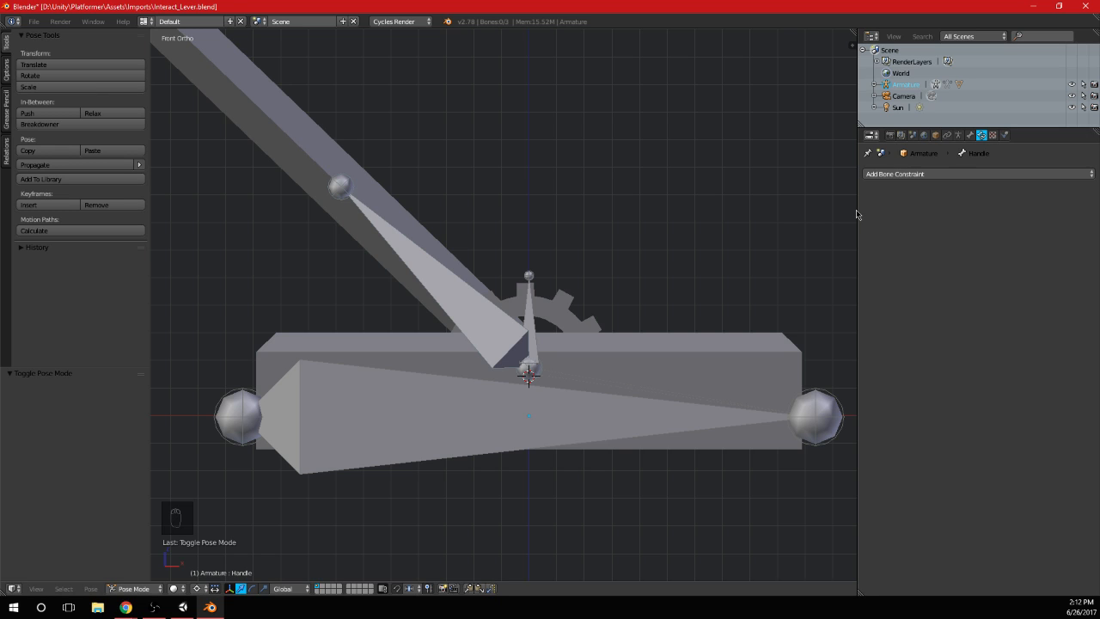
# Try a Copy Rotation bone constraint on the Handle bone with Armature as target and Handle as bone, and remove it
pyautogui.click(920, 177)
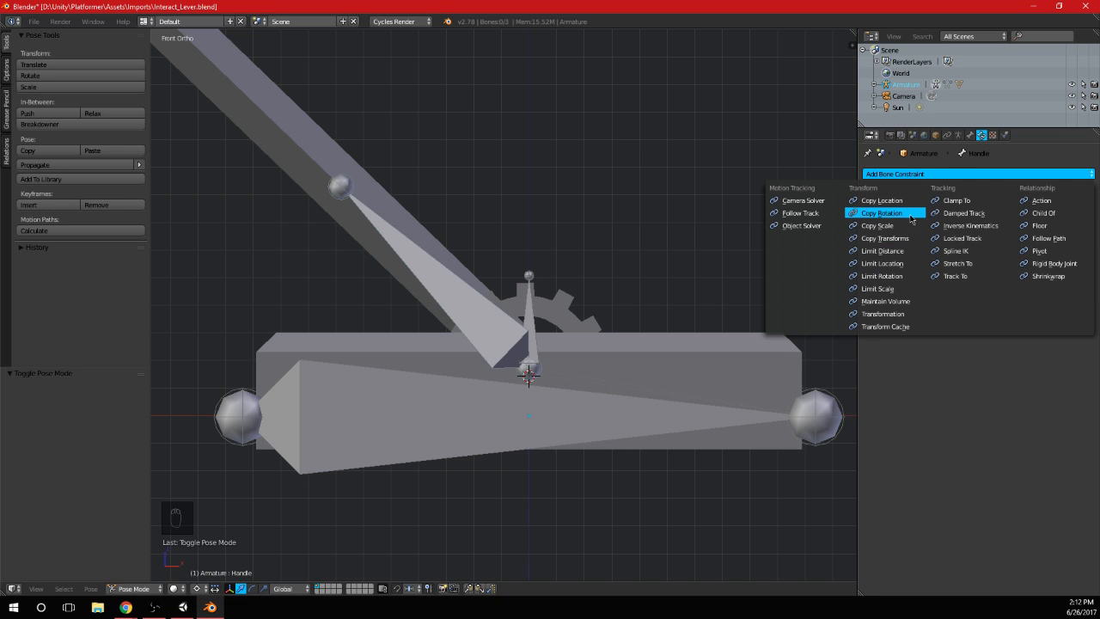
pyautogui.click(910, 213)
pyautogui.click(995, 214)
pyautogui.click(980, 233)
pyautogui.click(984, 232)
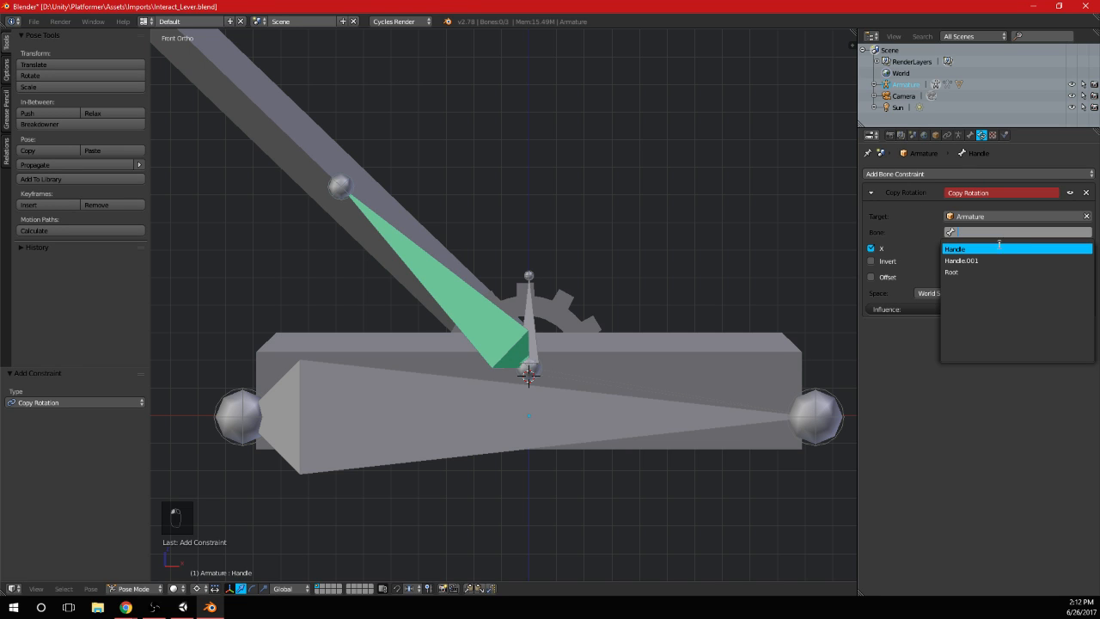
pyautogui.click(999, 253)
pyautogui.click(985, 232)
pyautogui.click(969, 249)
pyautogui.click(1086, 193)
pyautogui.hotkey('ctrl', 'z')
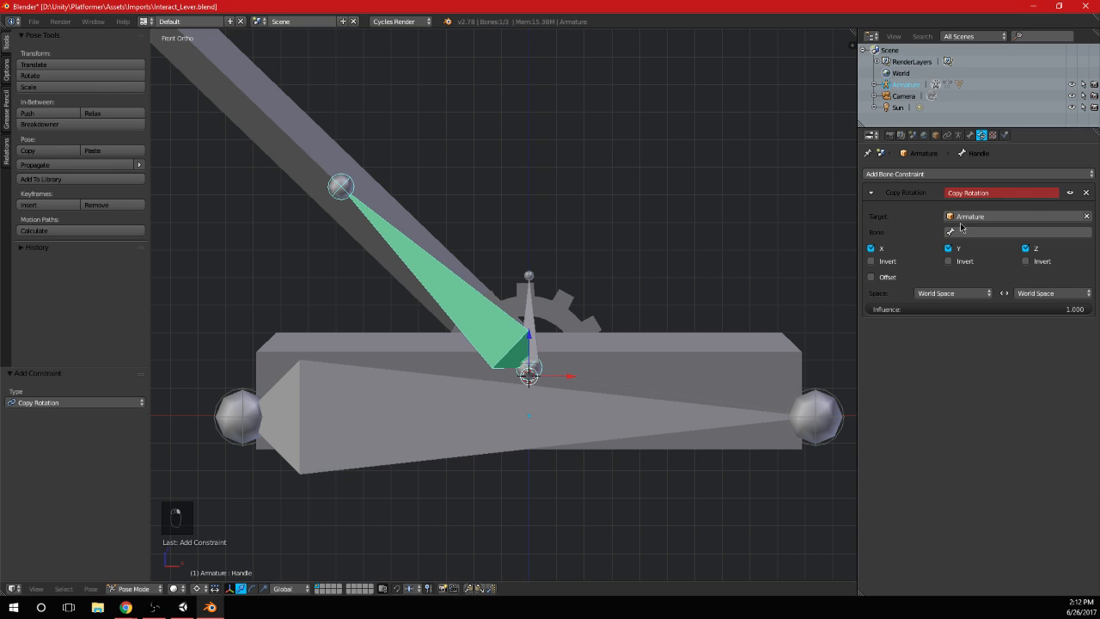
pyautogui.click(1086, 192)
# Add a Copy Rotation bone constraint to the small Handle.001 bone, targeting the Handle bone of Armature
pyautogui.rightClick(528, 273)
pyautogui.click(947, 174)
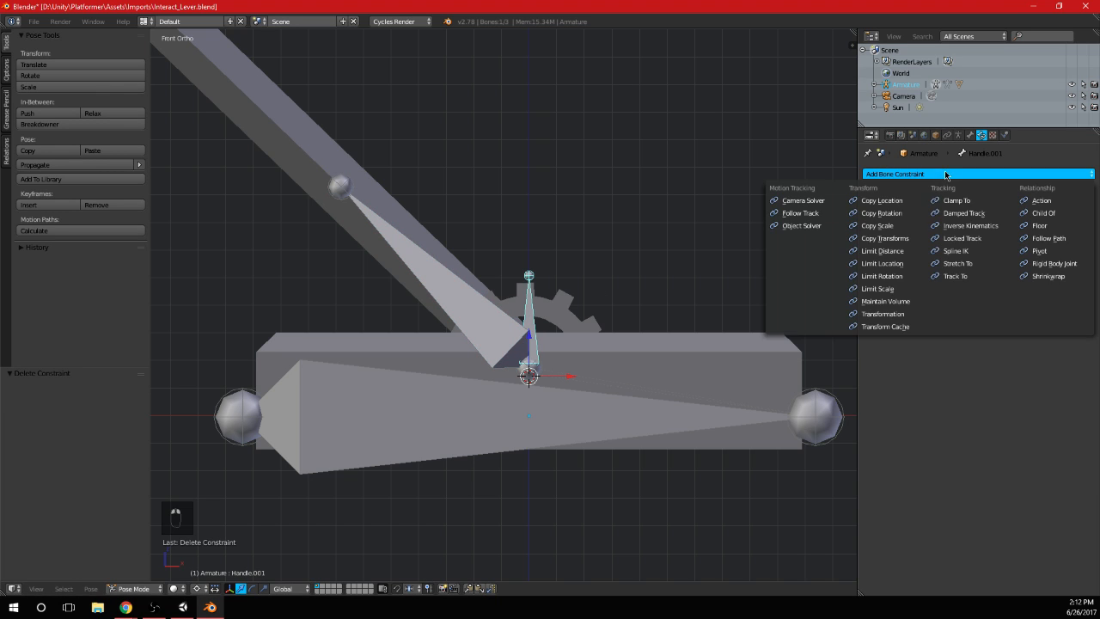
pyautogui.click(898, 213)
pyautogui.click(989, 217)
pyautogui.click(989, 233)
pyautogui.click(990, 232)
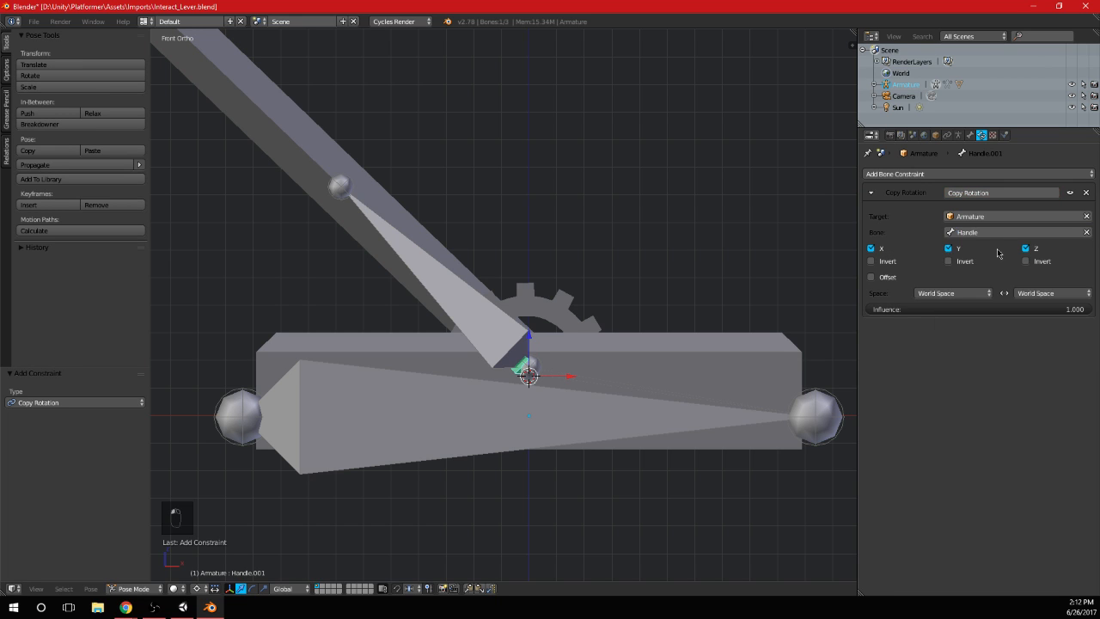
# Set the Copy Rotation constraint's target and owner spaces to Local Space, and try to change its influence
pyautogui.click(951, 293)
pyautogui.click(954, 243)
pyautogui.click(1035, 292)
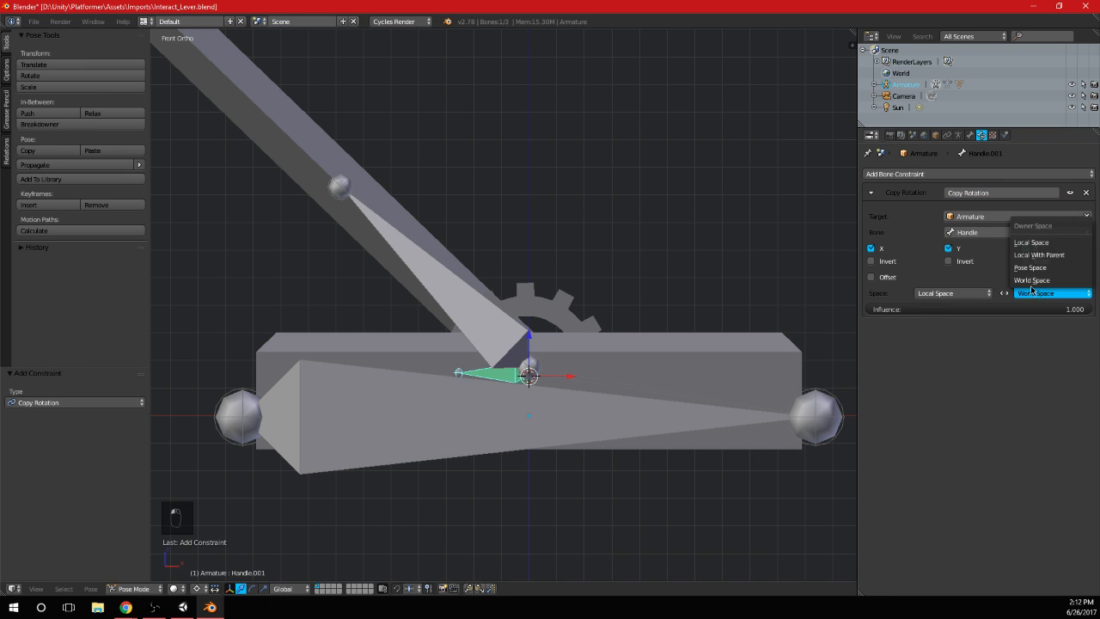
pyautogui.click(1036, 244)
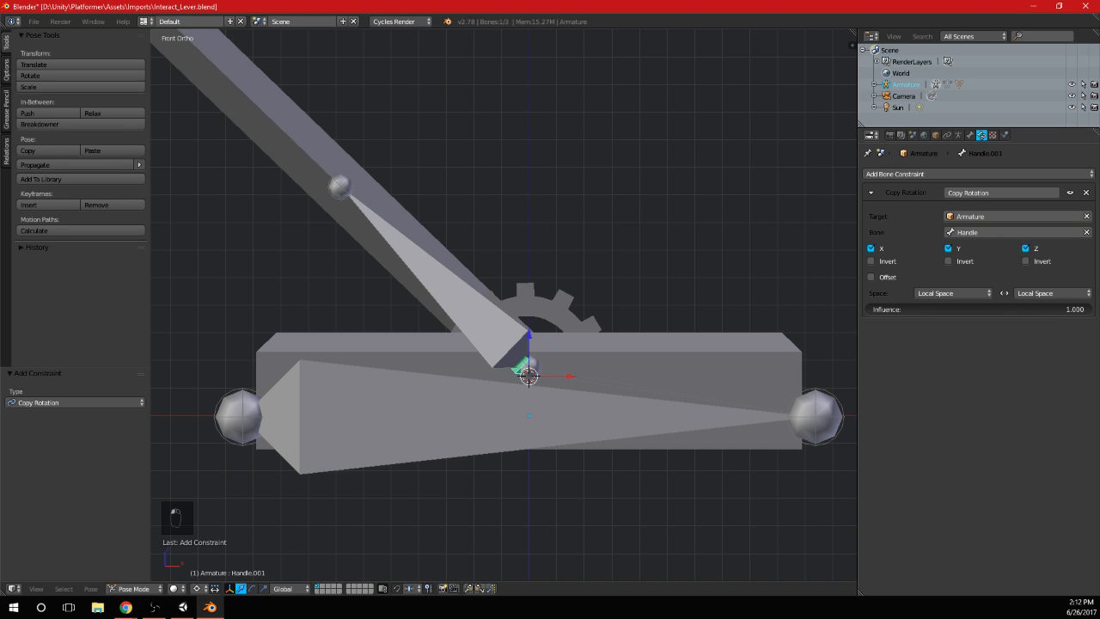
pyautogui.click(1062, 308)
pyautogui.write('1.5')
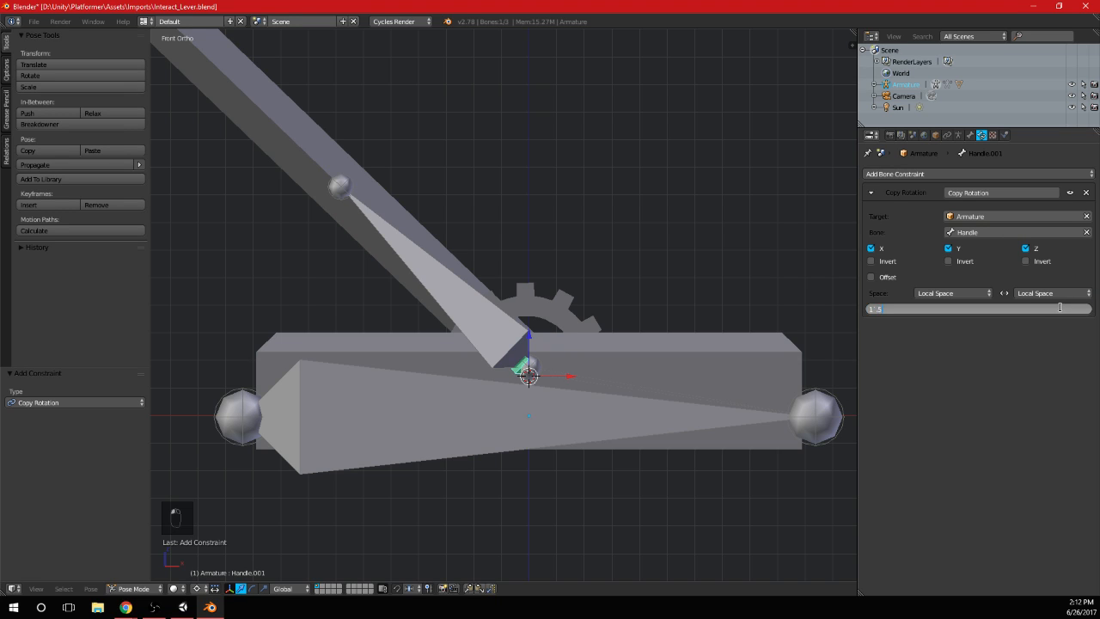
pyautogui.press('Return')
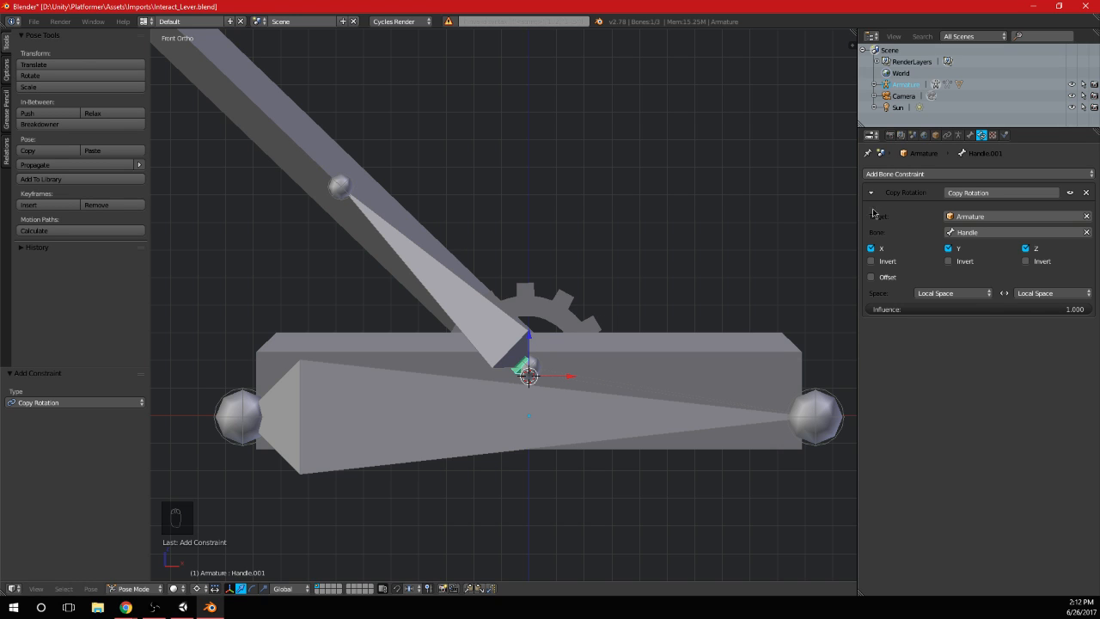
# Set Handle as the parent of the Handle.001 bone in Edit Mode, and return the armature to Pose Mode
pyautogui.click(969, 136)
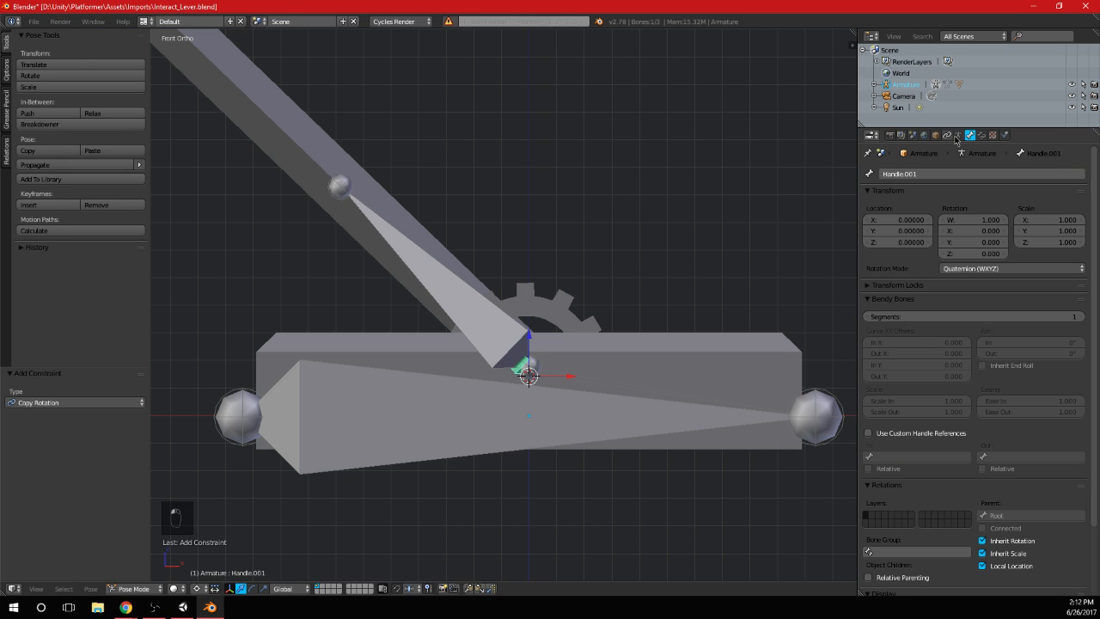
pyautogui.click(129, 588)
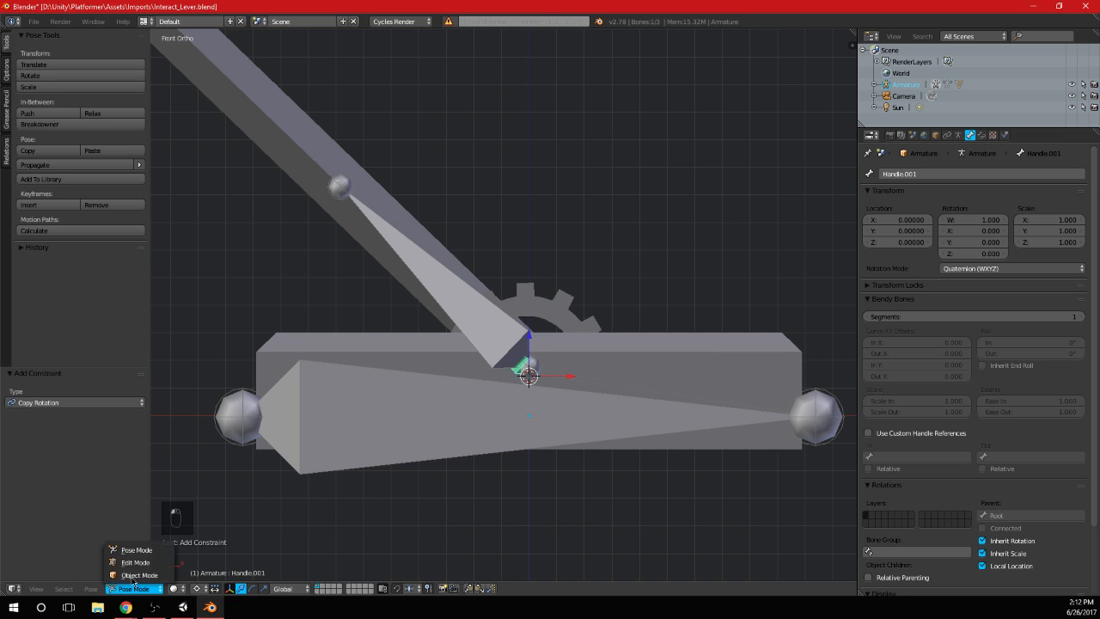
pyautogui.click(144, 560)
pyautogui.click(1032, 419)
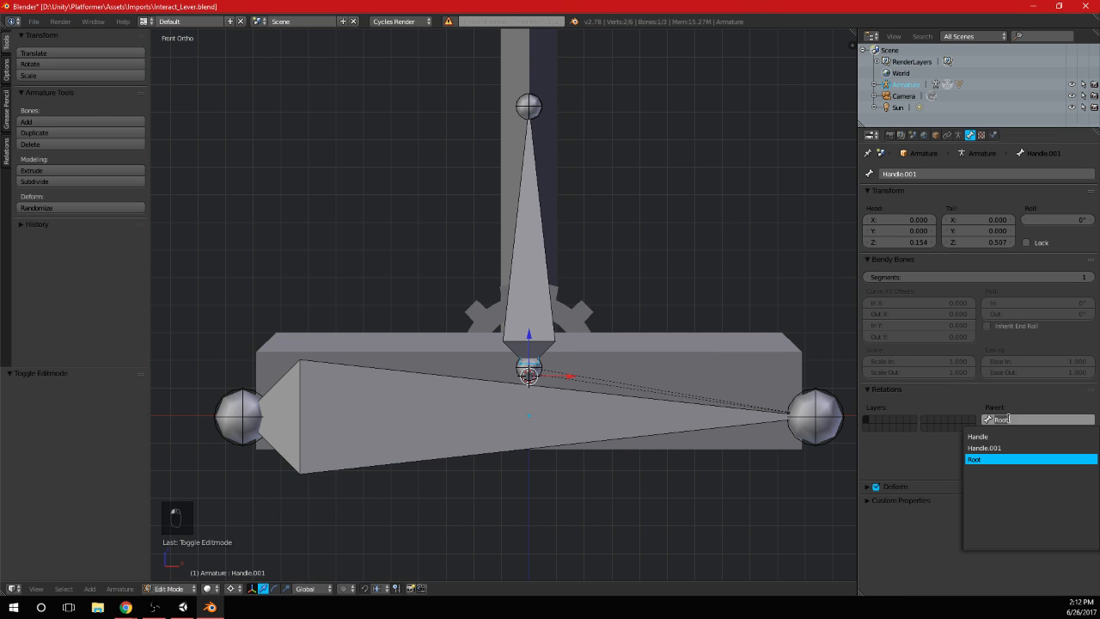
pyautogui.click(1014, 445)
pyautogui.click(172, 587)
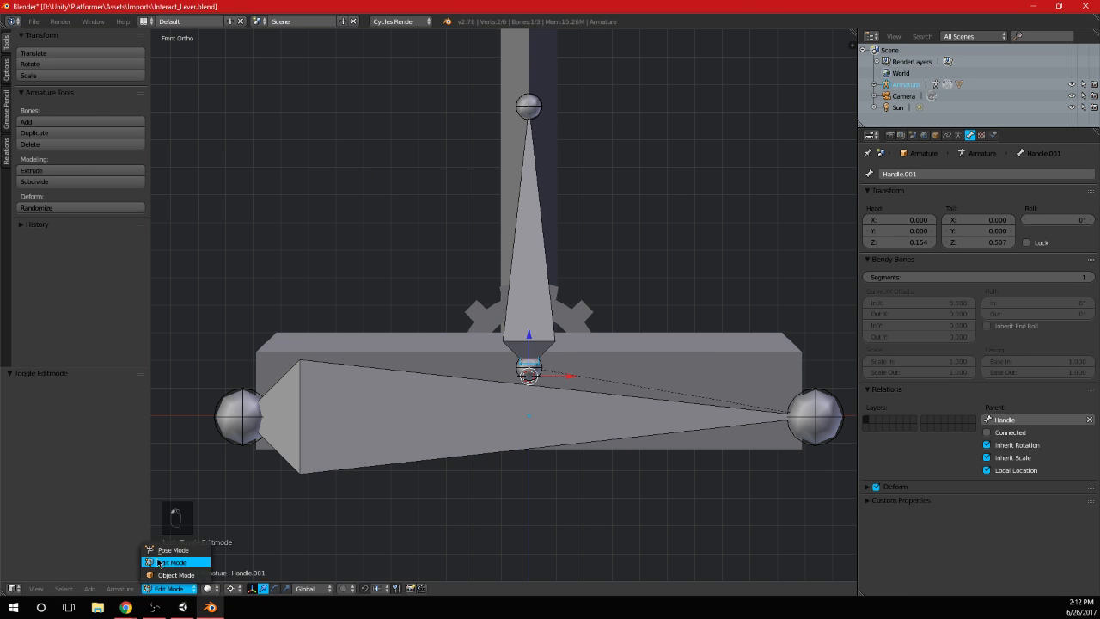
pyautogui.click(167, 546)
# Test-rotate the Handle bone in the front view and undo the rotation
pyautogui.rightClick(493, 324)
pyautogui.press('r')
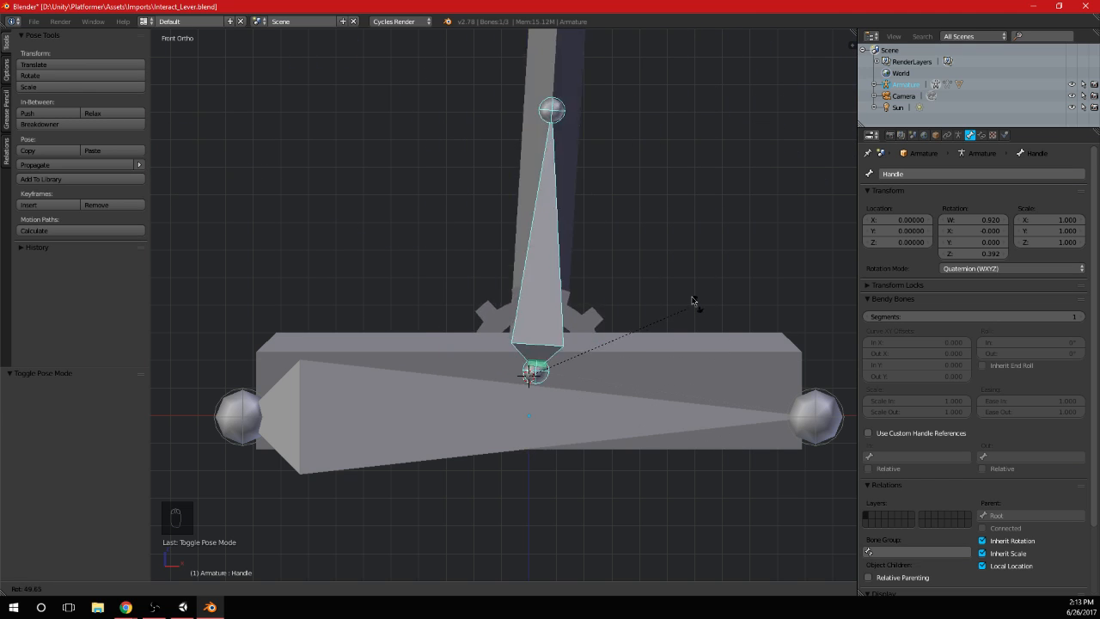
pyautogui.click(737, 287)
pyautogui.hotkey('ctrl', 'z')
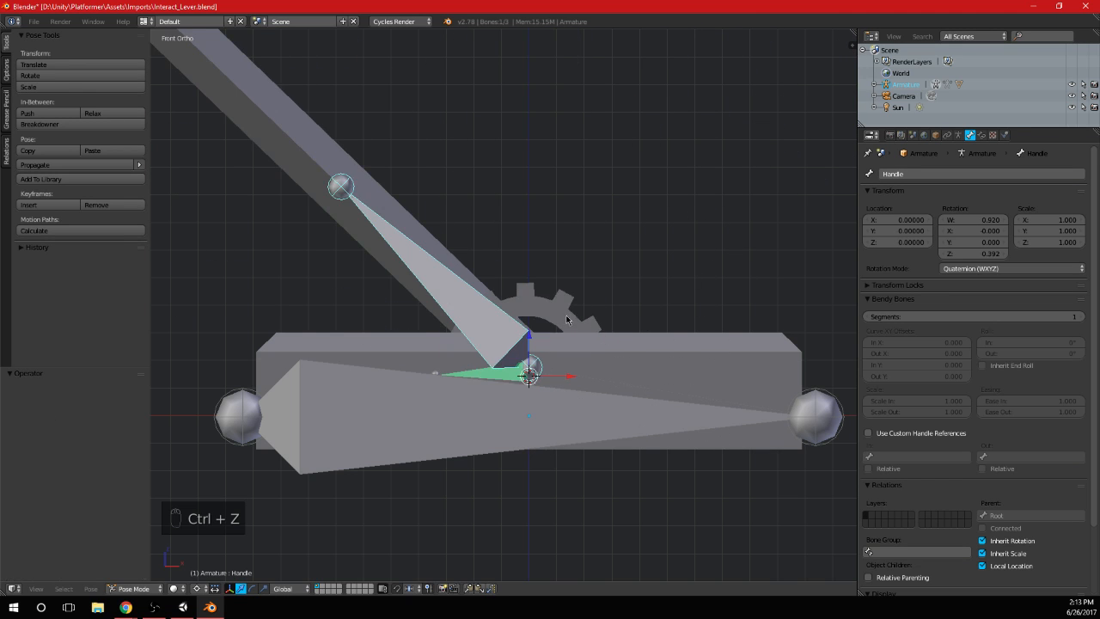
pyautogui.hotkey('ctrl', 'z')
# Check the vertex groups of the Cube lever mesh in Edit Mode
pyautogui.press('Tab')
pyautogui.click(971, 134)
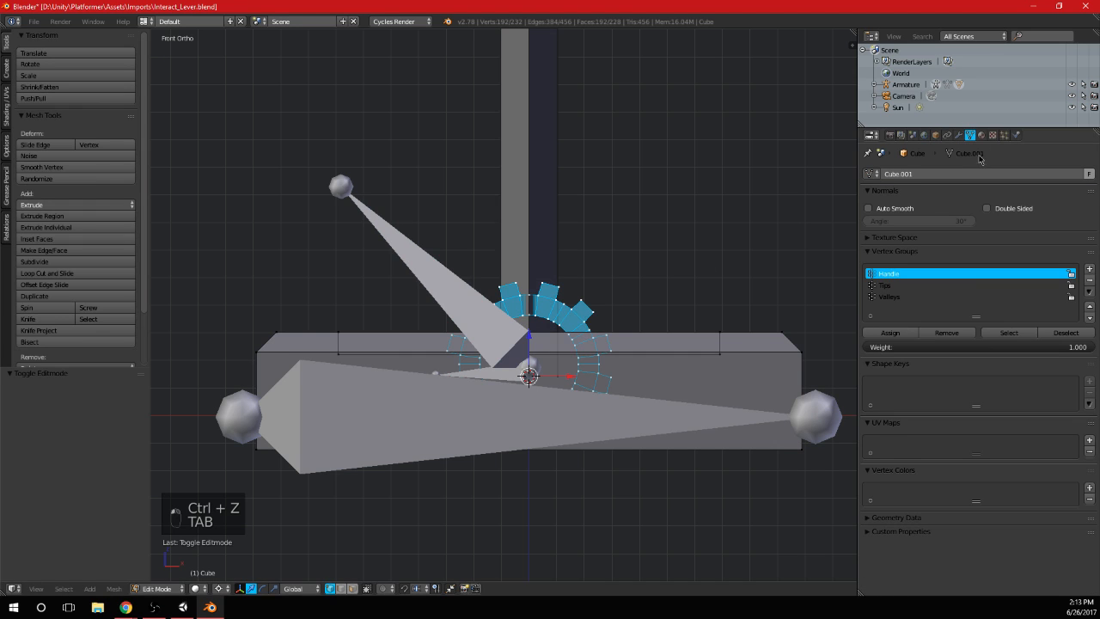
pyautogui.press('Tab')
# Check the Handle.001 bone's Copy Rotation constraint and rename the bone MainGear
pyautogui.rightClick(456, 310)
pyautogui.rightClick(483, 378)
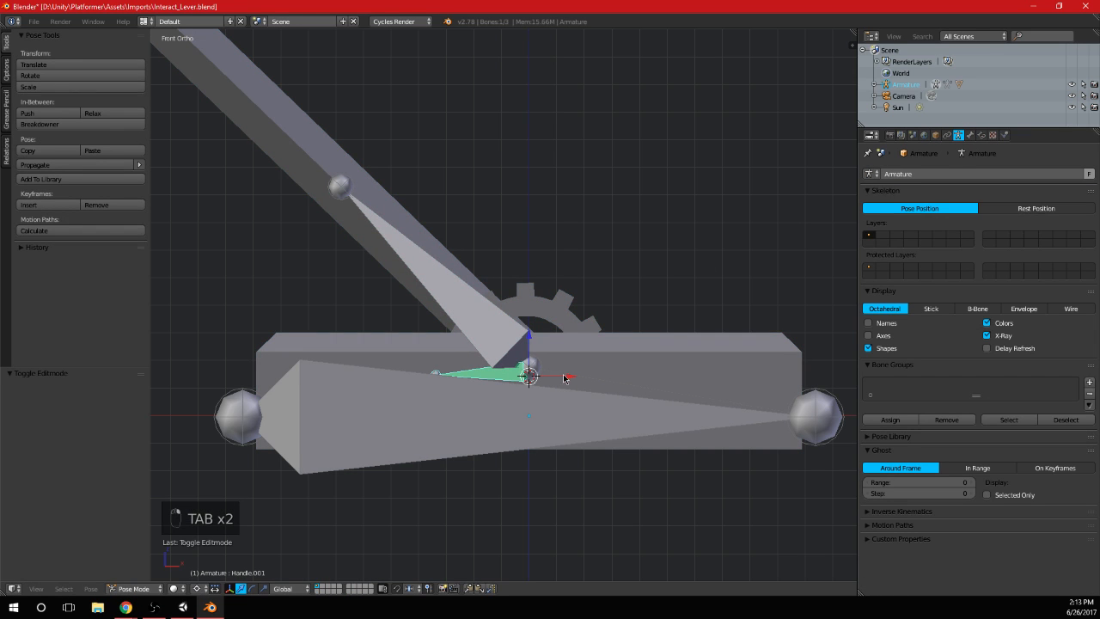
pyautogui.click(970, 134)
pyautogui.click(982, 135)
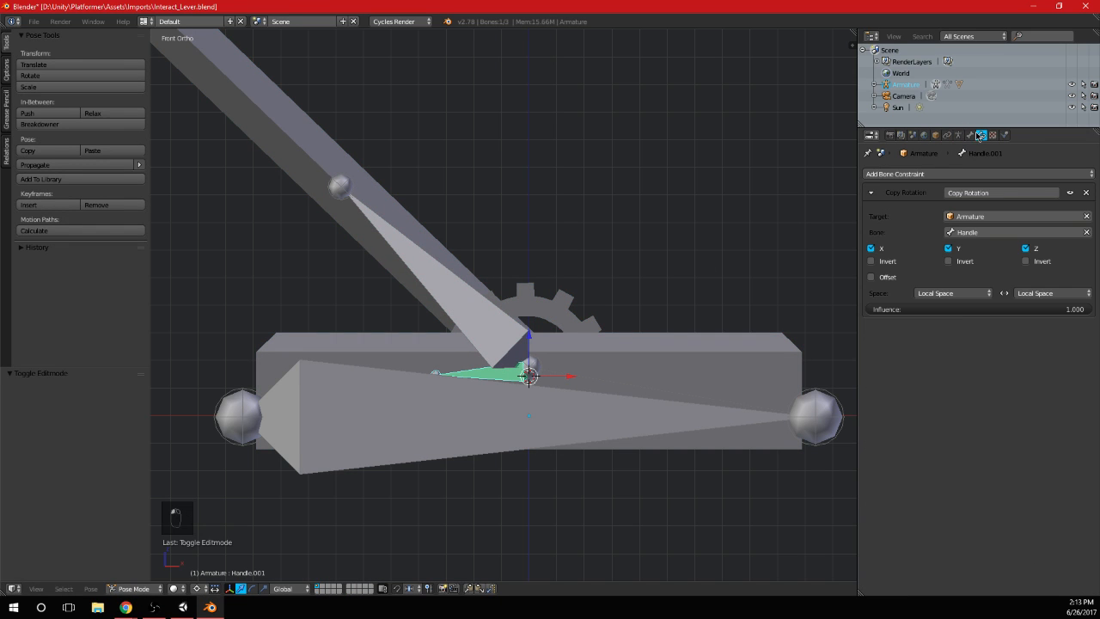
pyautogui.click(969, 134)
pyautogui.click(935, 173)
pyautogui.write('MainGear')
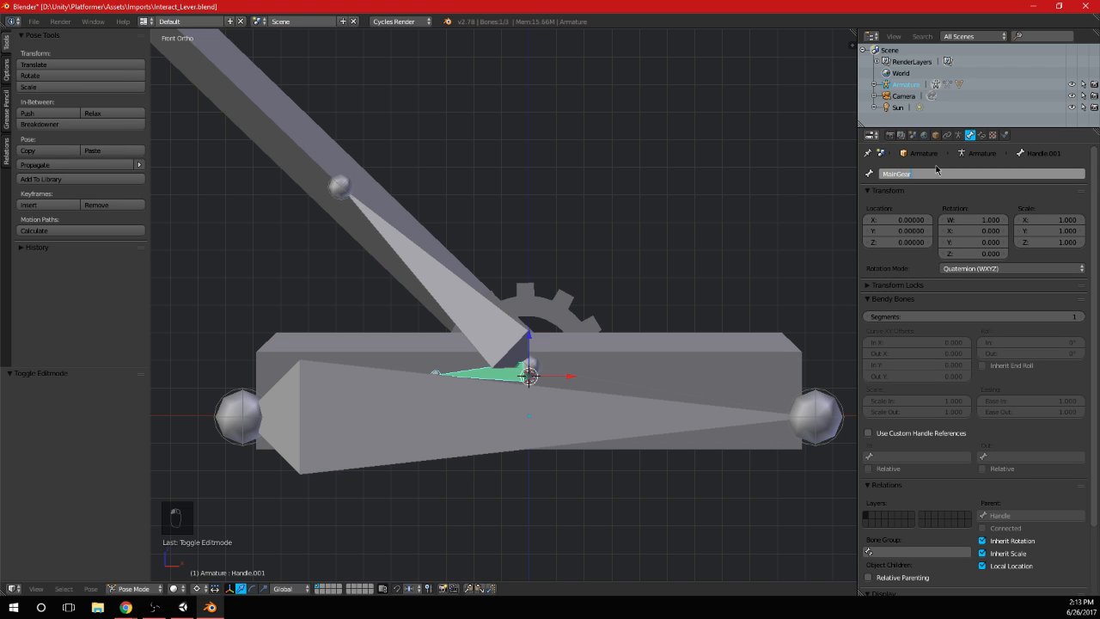
pyautogui.press('Return')
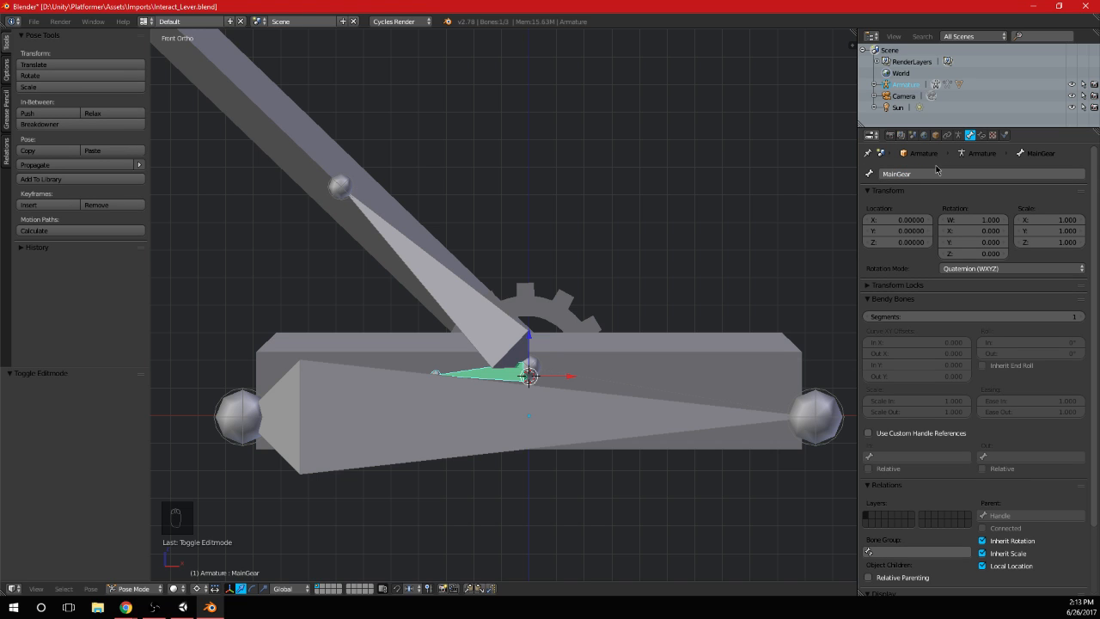
# Add a vertex group named MainGear to the Cube mesh in Edit Mode, and make the Handle group active
pyautogui.rightClick(538, 328)
pyautogui.press('Tab')
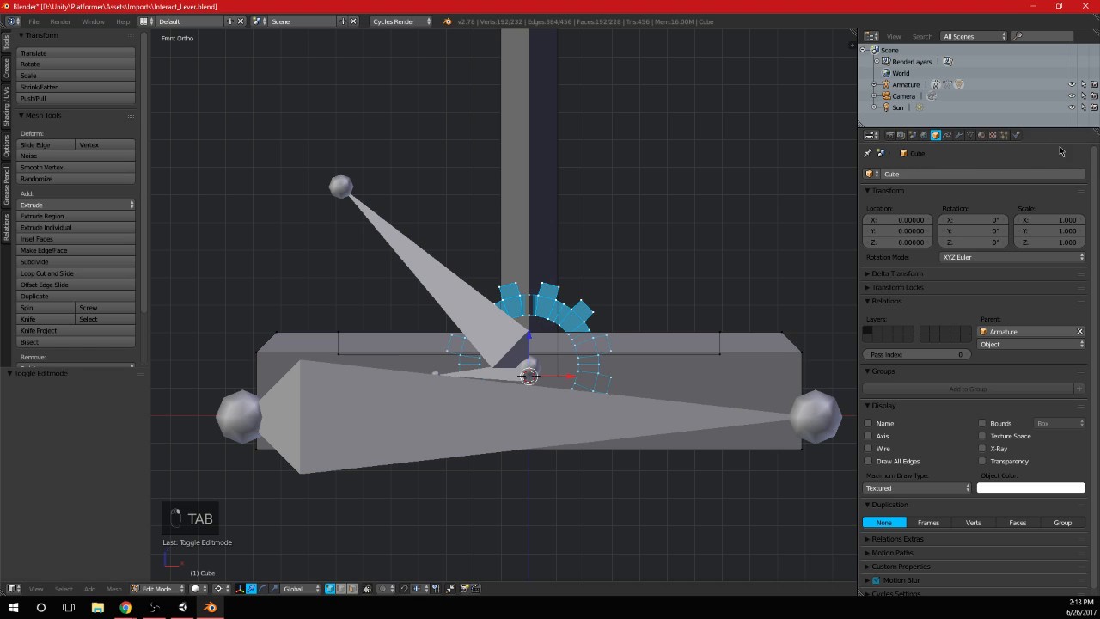
pyautogui.click(971, 135)
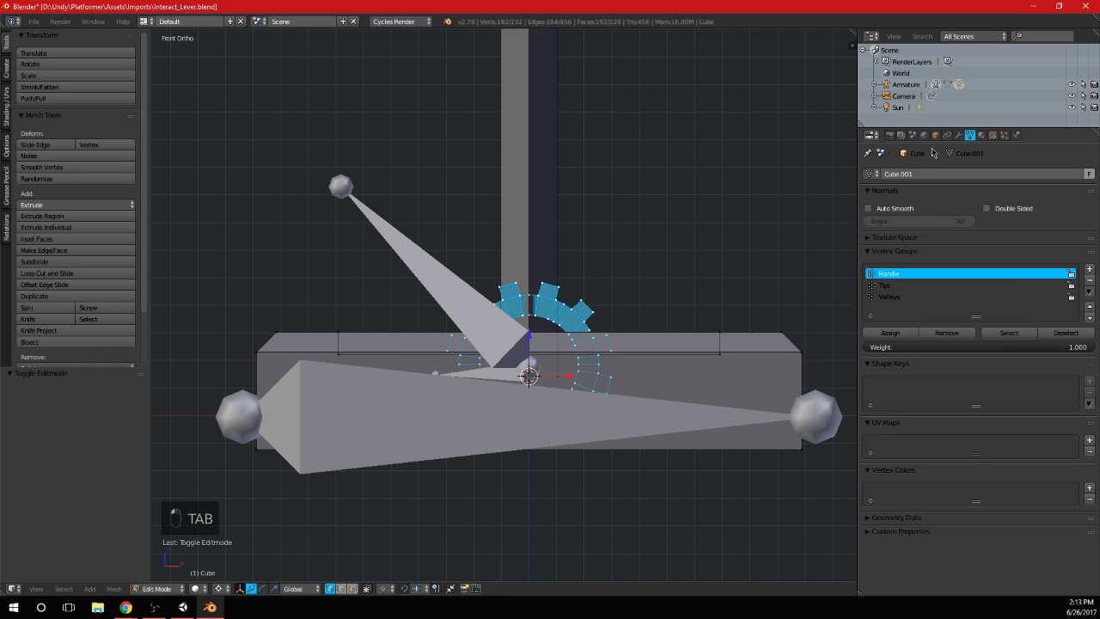
pyautogui.click(1089, 268)
pyautogui.doubleClick(894, 307)
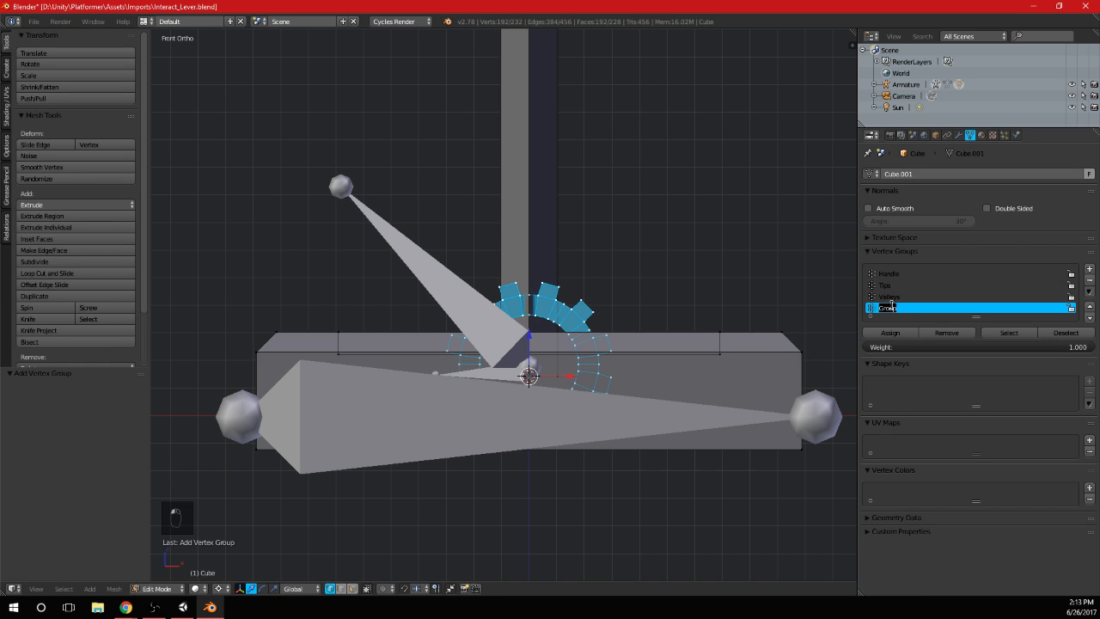
pyautogui.write('MainGear')
pyautogui.click(901, 276)
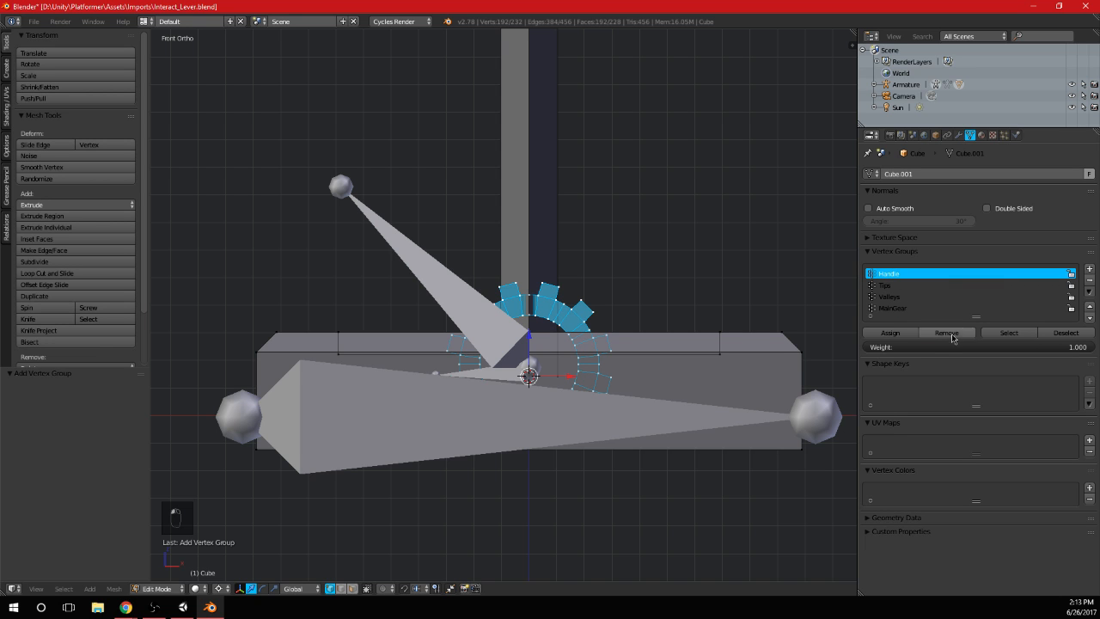
# Rotate the Handle bone by about 89.5° in Pose Mode and inspect the posed lever in perspective from an angle
pyautogui.press('Tab')
pyautogui.rightClick(486, 376)
pyautogui.rightClick(482, 328)
pyautogui.press('r')
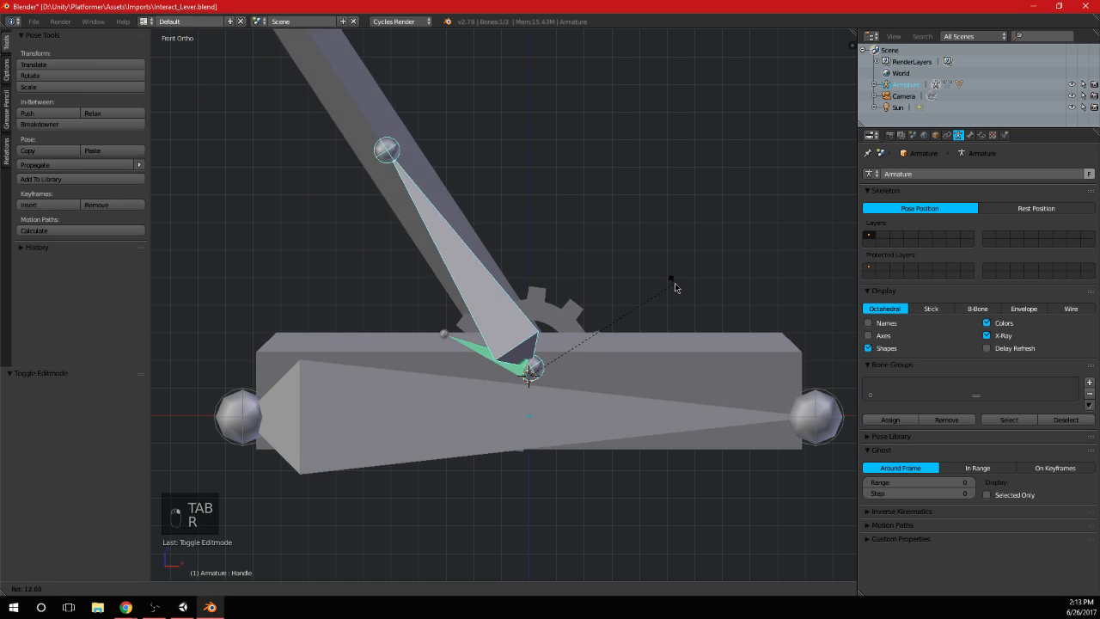
pyautogui.click(669, 462)
pyautogui.moveTo(669, 462); pyautogui.dragTo(703, 386, button='middle')
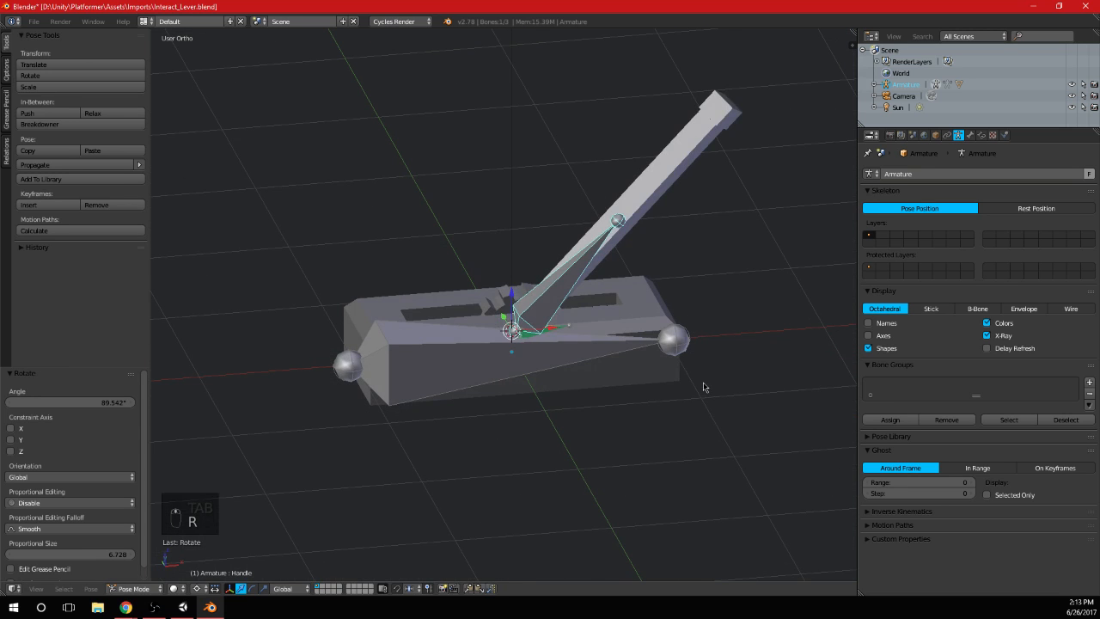
# Rotate the Handle bone by about -92.5° around the global Y axis
pyautogui.press('r')
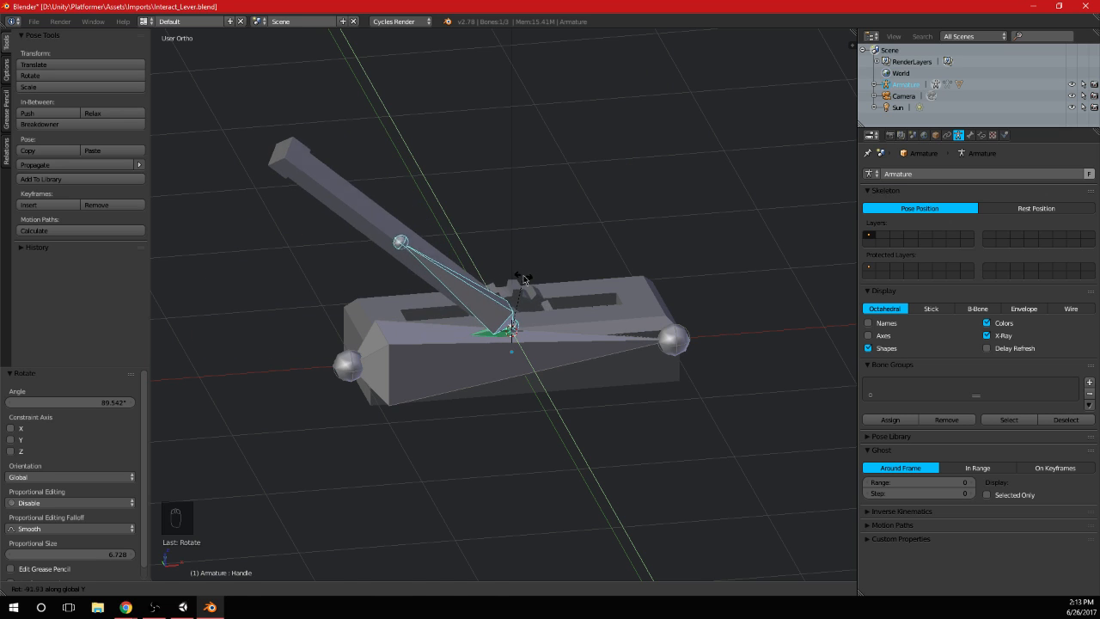
pyautogui.click(524, 277)
pyautogui.moveTo(526, 280); pyautogui.dragTo(642, 327, button='middle')
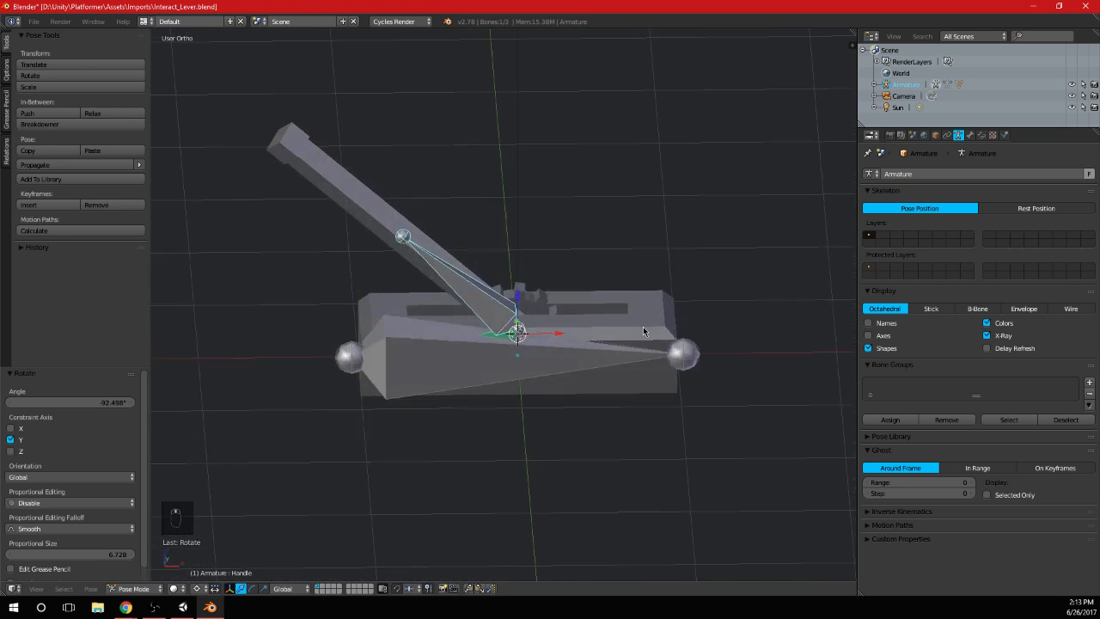
# Swing the Handle bone back by about 95.9° in the front view
pyautogui.press('KP_3')
pyautogui.press('KP_1')
pyautogui.scroll(2, 643, 327)
pyautogui.press('r')
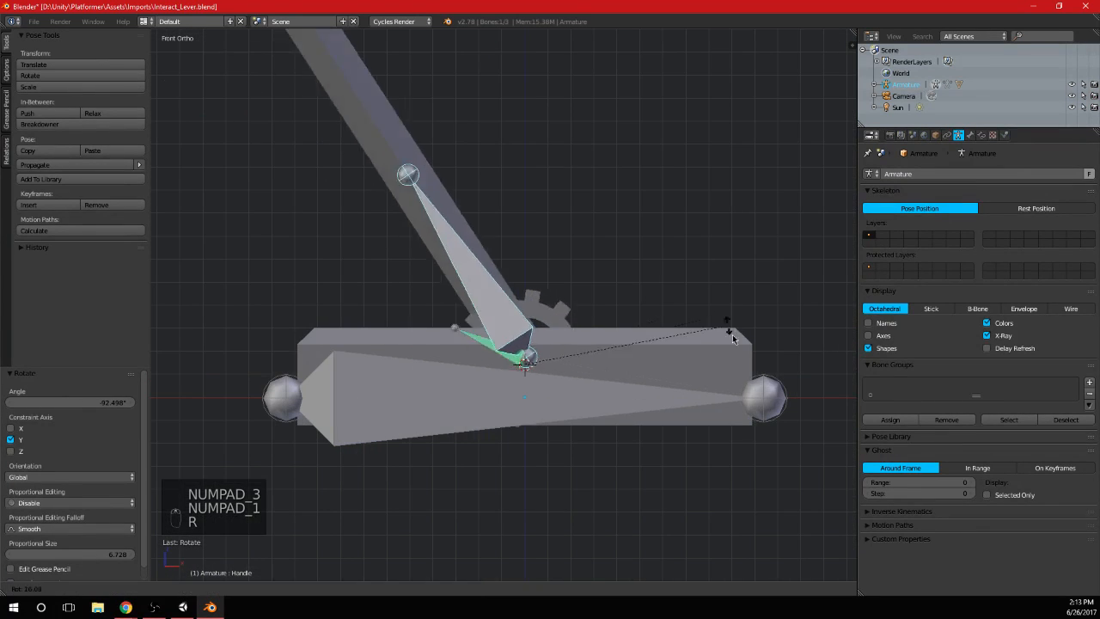
pyautogui.click(550, 466)
pyautogui.scroll(-1, 707, 230)
pyautogui.keyDown('shift'); pyautogui.moveTo(709, 227); pyautogui.dragTo(624, 323, button='middle'); pyautogui.keyUp('shift')
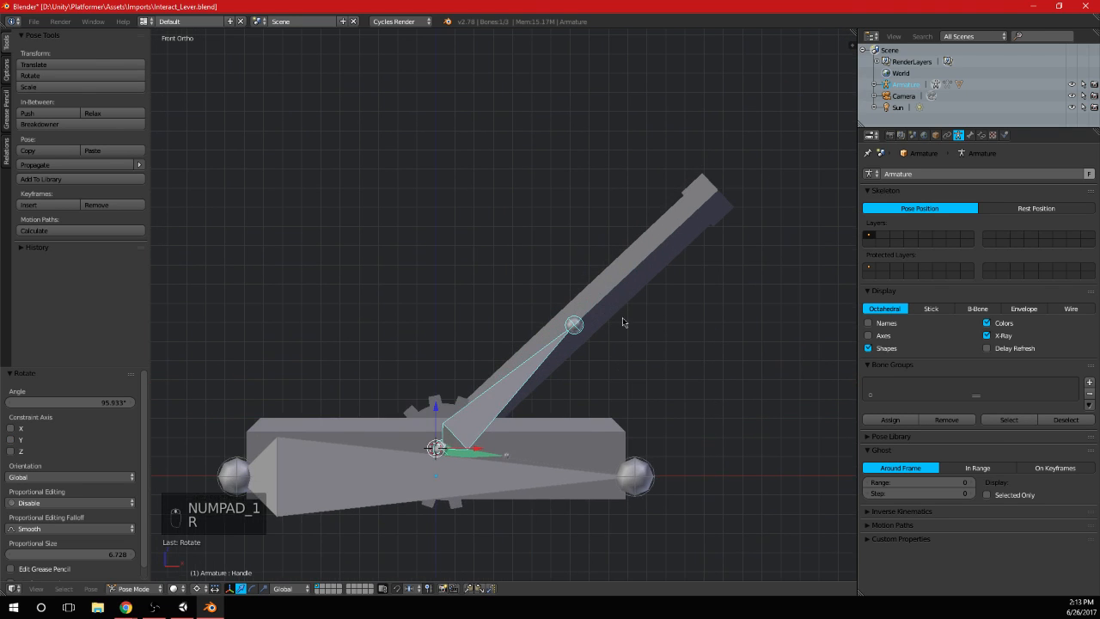
# Select the eight vertices of the block at the handle's upper end on the Cube mesh in Edit Mode
pyautogui.rightClick(657, 271)
pyautogui.keyDown('shift'); pyautogui.moveTo(659, 270); pyautogui.dragTo(656, 301, button='middle'); pyautogui.keyUp('shift')
pyautogui.press('Tab')
pyautogui.keyDown('shift'); pyautogui.moveTo(465, 123); pyautogui.dragTo(517, 306, button='middle'); pyautogui.keyUp('shift')
pyautogui.press('a')
pyautogui.press('a')
pyautogui.press('b')
pyautogui.rightClick(451, 231)
pyautogui.scroll(4, 518, 307)
pyautogui.keyDown('alt'); pyautogui.rightClick(516, 296); pyautogui.keyUp('alt')
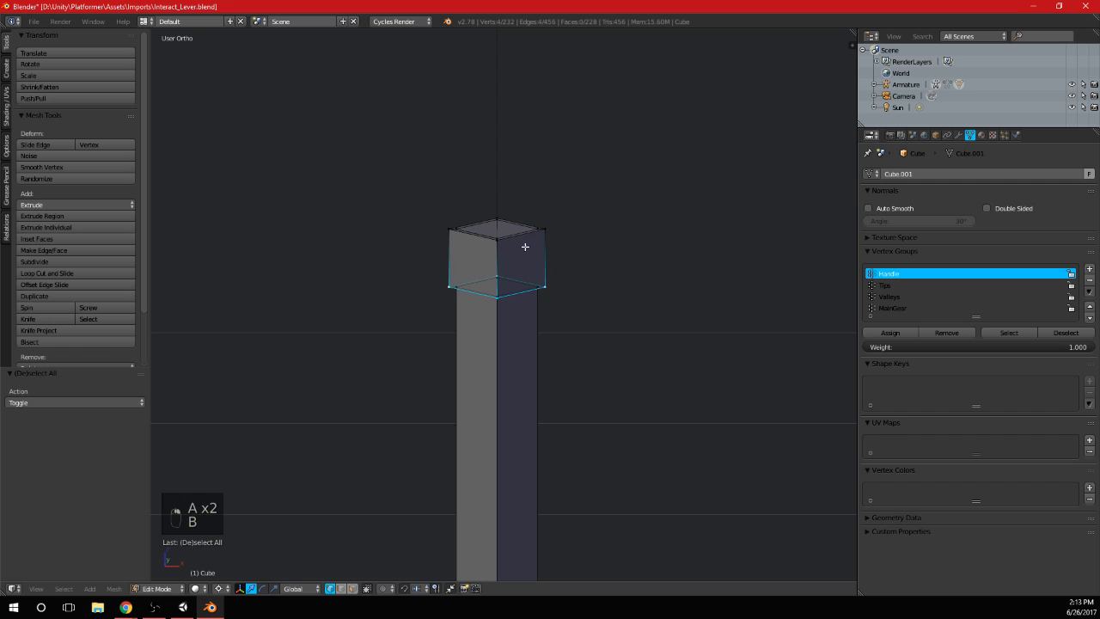
pyautogui.keyDown('alt'); pyautogui.keyDown('shift'); pyautogui.rightClick(525, 234); pyautogui.keyUp('shift'); pyautogui.keyUp('alt')
# Try to scale the handle's end block with the X axis excluded
pyautogui.press('s')
pyautogui.hotkey('shift', 'x')
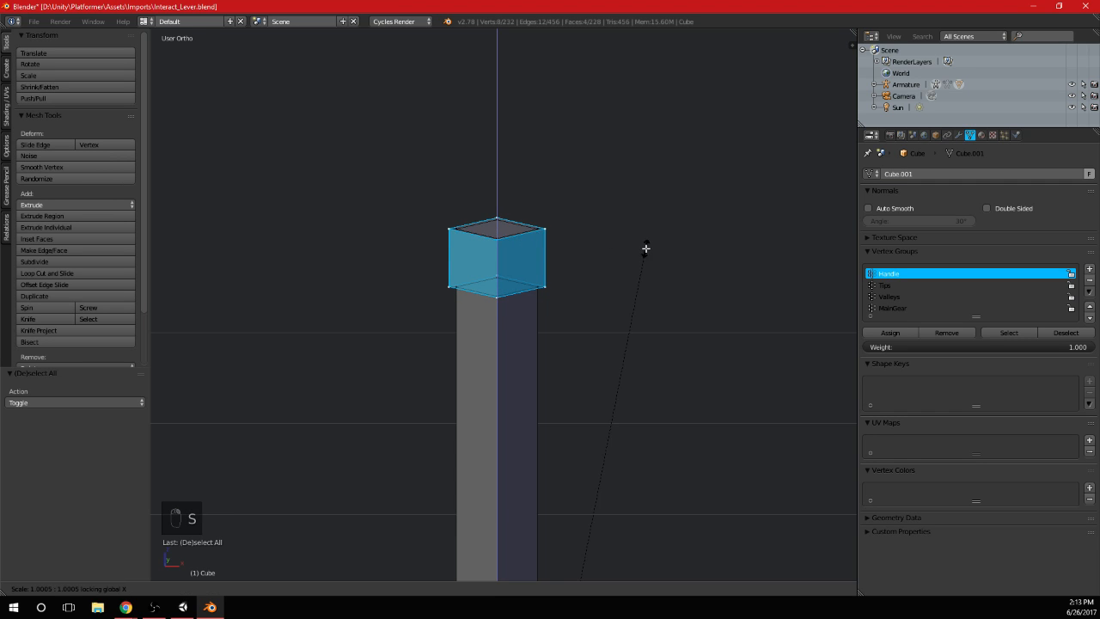
pyautogui.click(642, 268)
pyautogui.hotkey('ctrl', 'z')
# Set the pivot to the selection's bounding box center and scale the handle's end block by about 1.709 in X and Y
pyautogui.press(',')
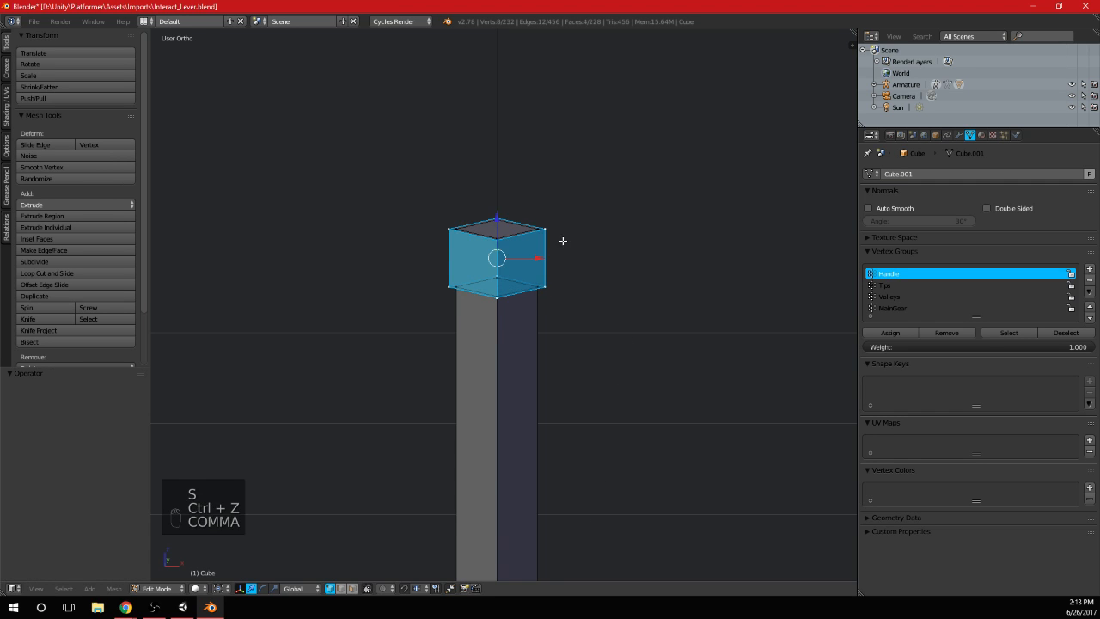
pyautogui.press('s')
pyautogui.press('z')
pyautogui.press('x')
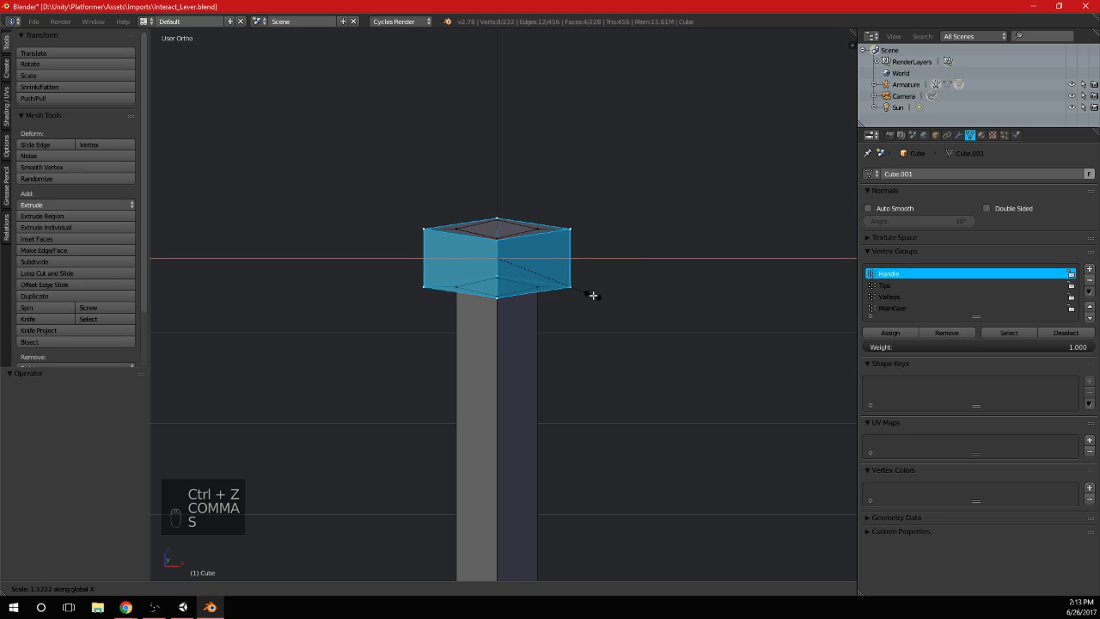
pyautogui.hotkey('shift', 'x')
pyautogui.hotkey('shift', 'z')
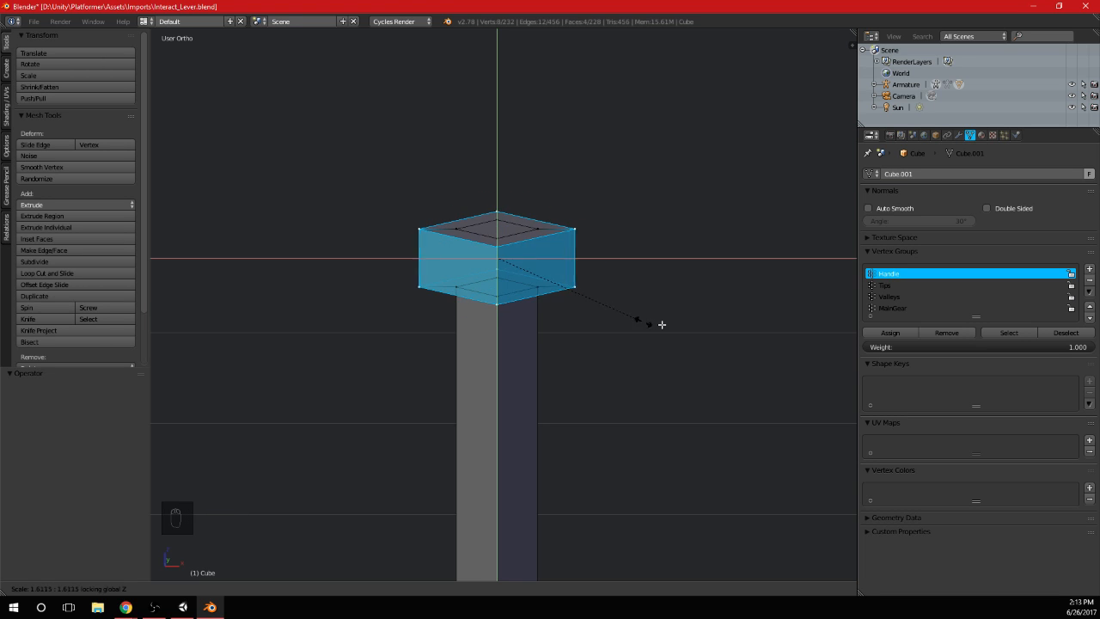
pyautogui.click(698, 360)
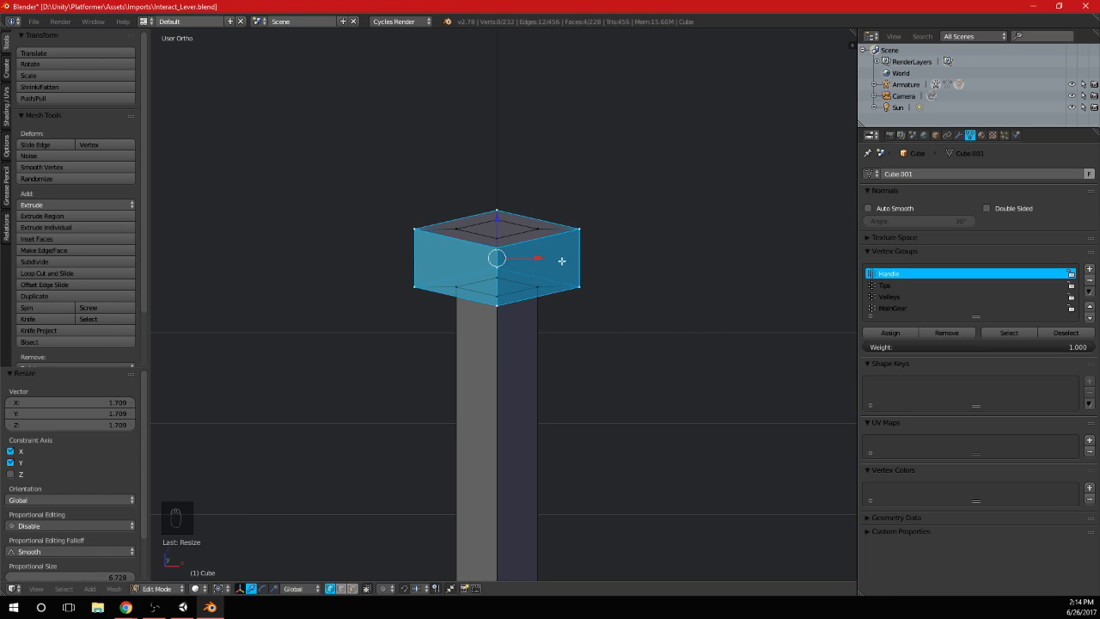
# Scale the handle's end block back down in X and Y only, and return to Object Mode in front view
pyautogui.moveTo(562, 258); pyautogui.dragTo(589, 330, button='middle')
pyautogui.press('s')
pyautogui.hotkey('shift', 'z')
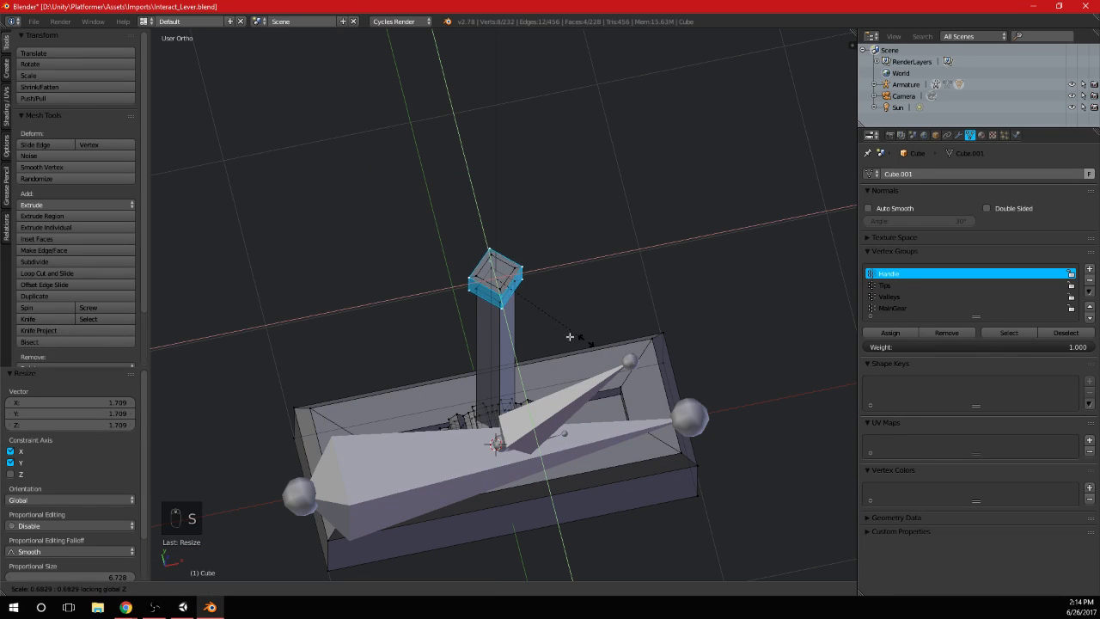
pyautogui.click(588, 336)
pyautogui.press('Tab')
pyautogui.moveTo(597, 387); pyautogui.dragTo(594, 325, button='middle')
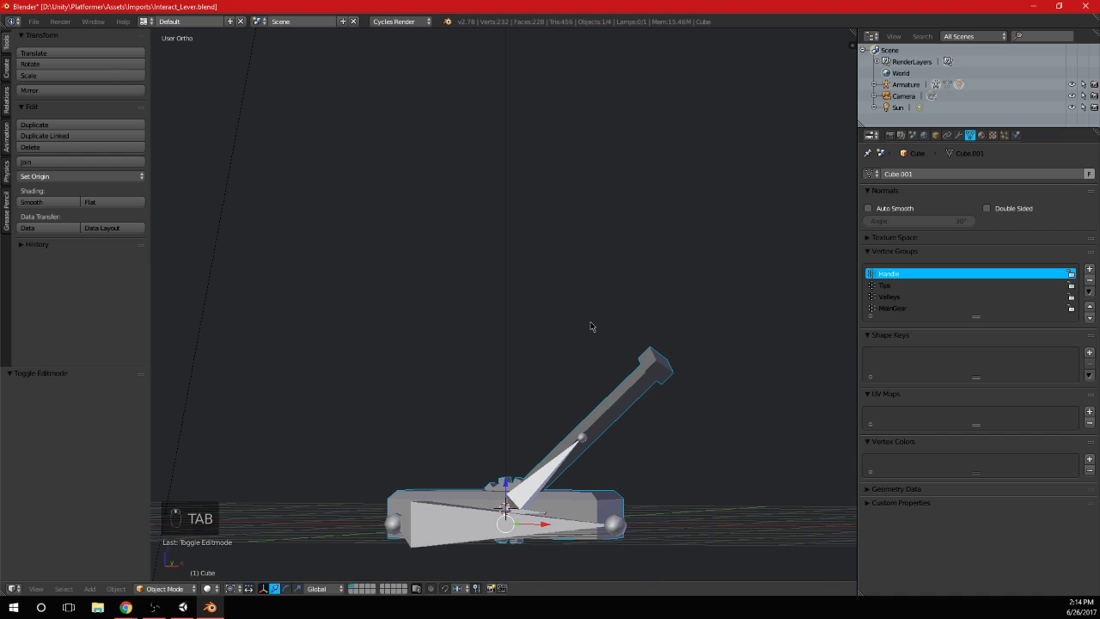
pyautogui.press('KP_1')
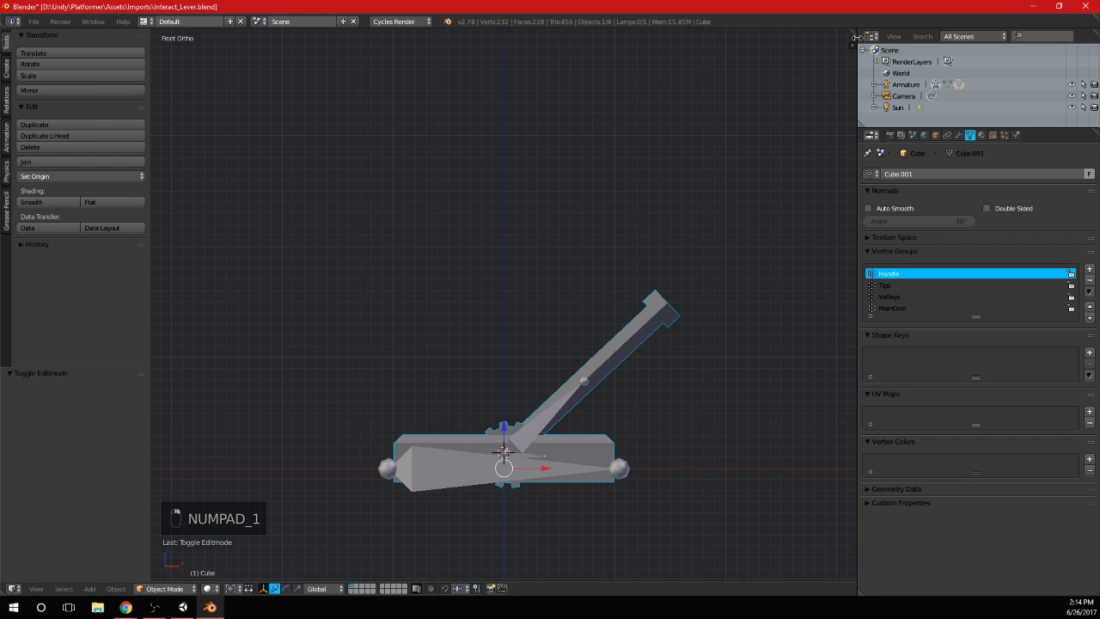
# Split the 3D View vertically and turn the new area into a UV/Image Editor
pyautogui.moveTo(856, 37); pyautogui.dragTo(563, 38)
pyautogui.click(575, 589)
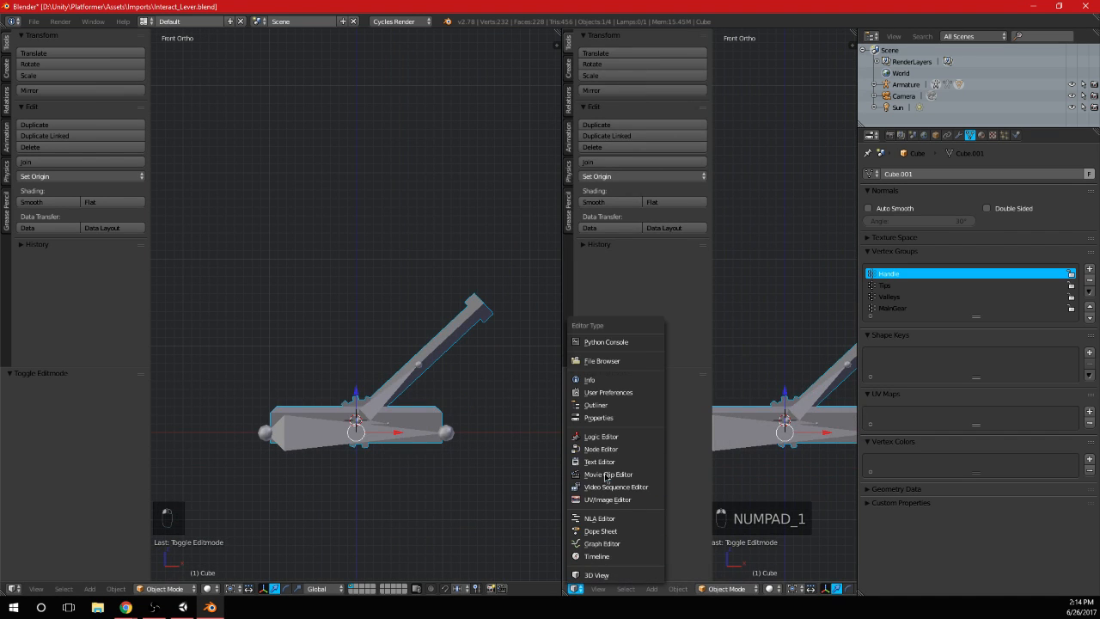
pyautogui.click(612, 499)
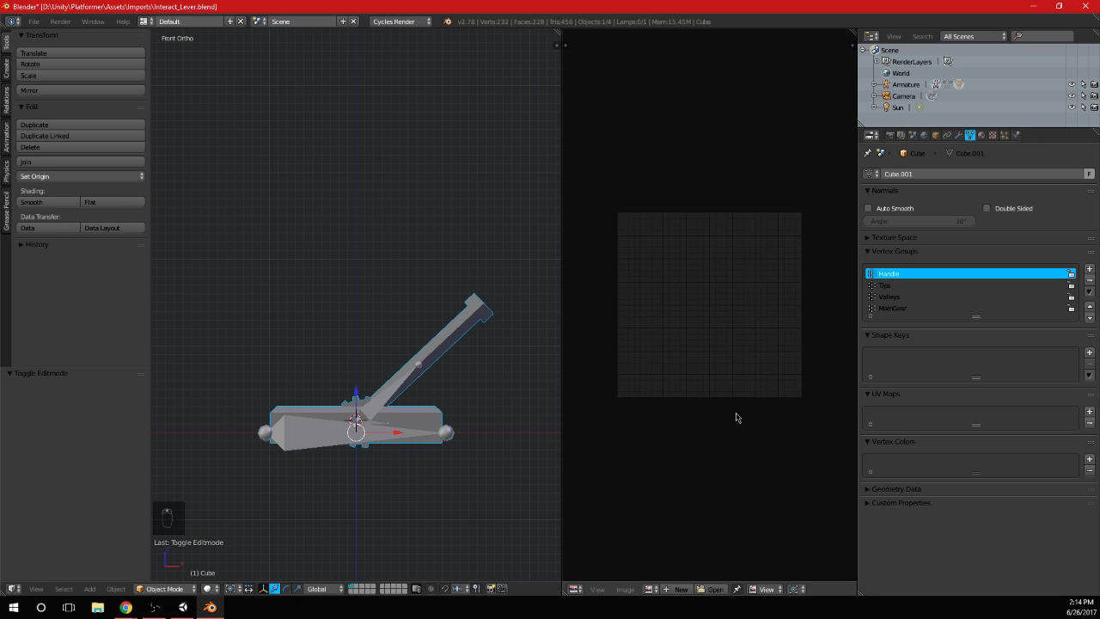
pyautogui.scroll(1, 735, 417)
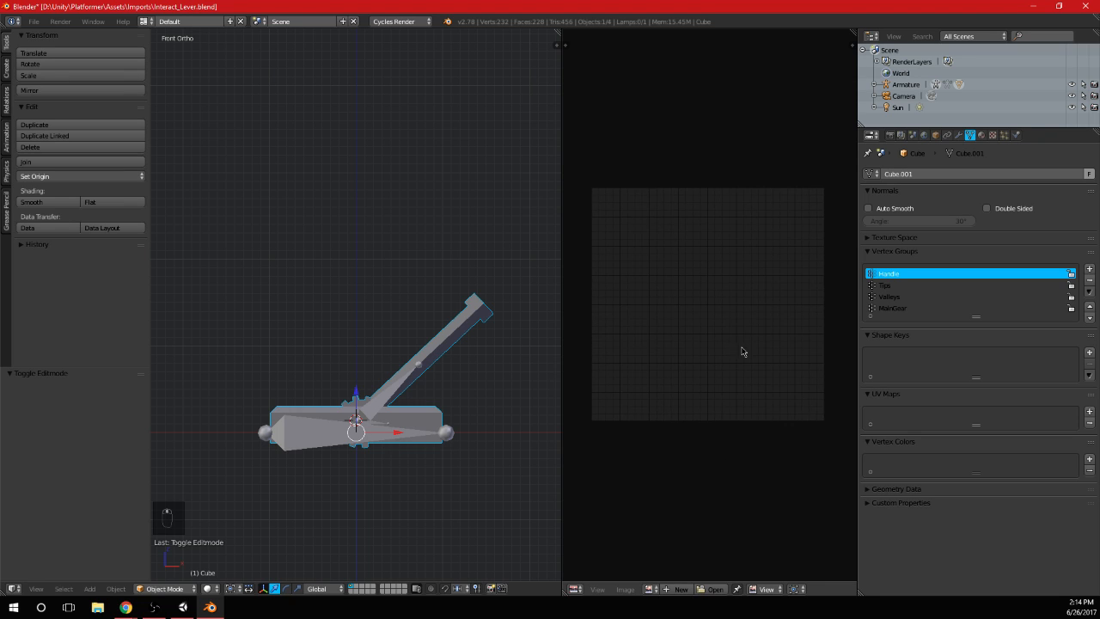
pyautogui.moveTo(743, 351); pyautogui.dragTo(749, 351, button='middle')
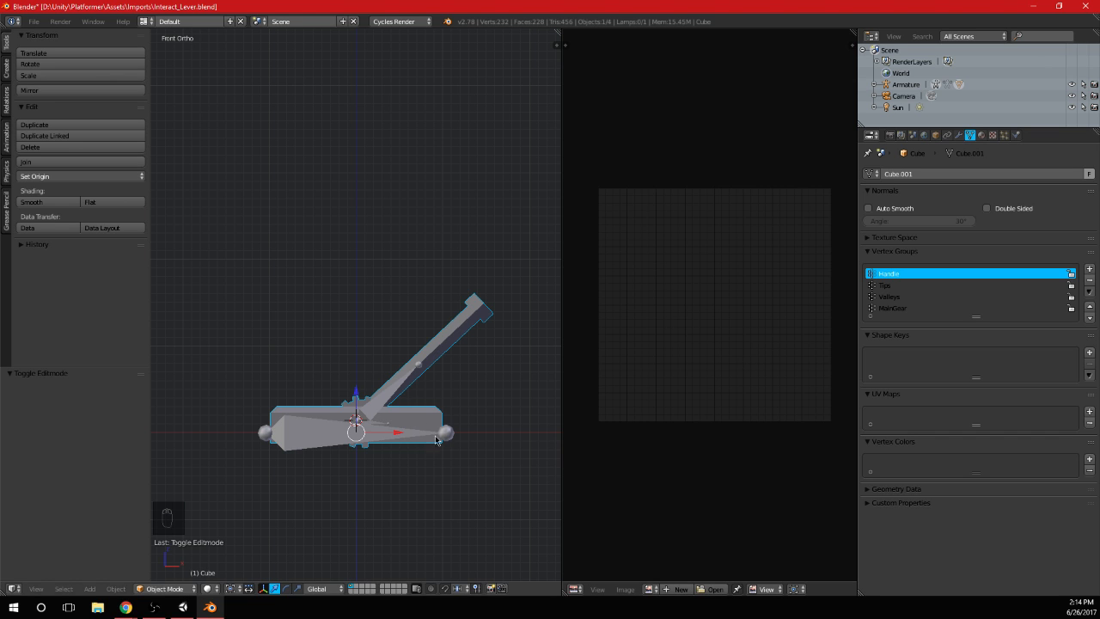
pyautogui.moveTo(447, 404); pyautogui.dragTo(398, 434, button='middle')
pyautogui.scroll(4, 365, 477)
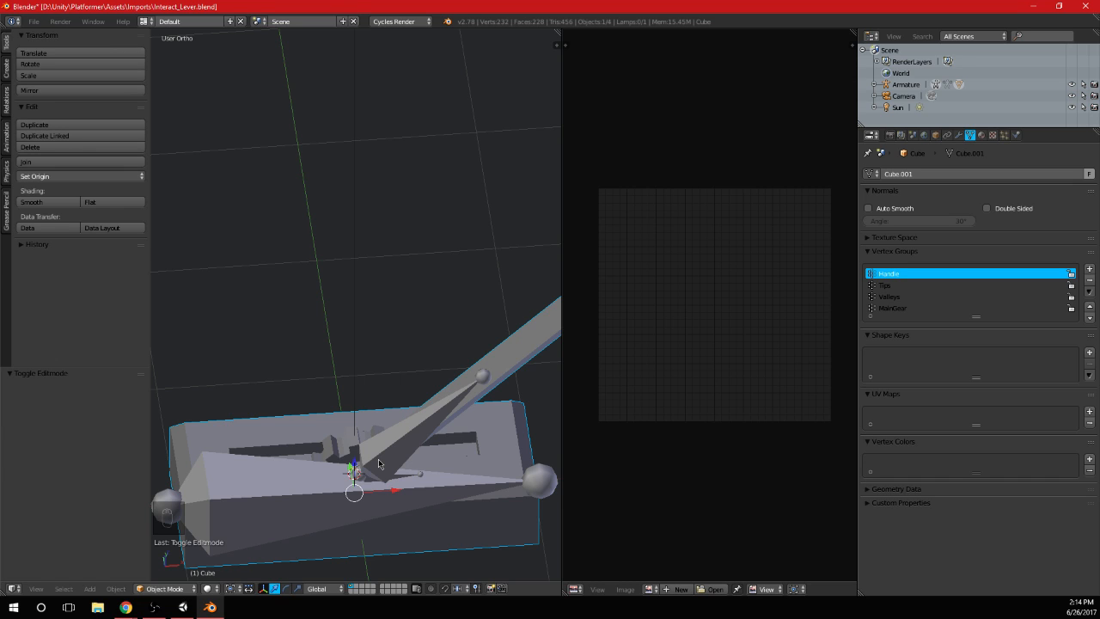
pyautogui.click(627, 590)
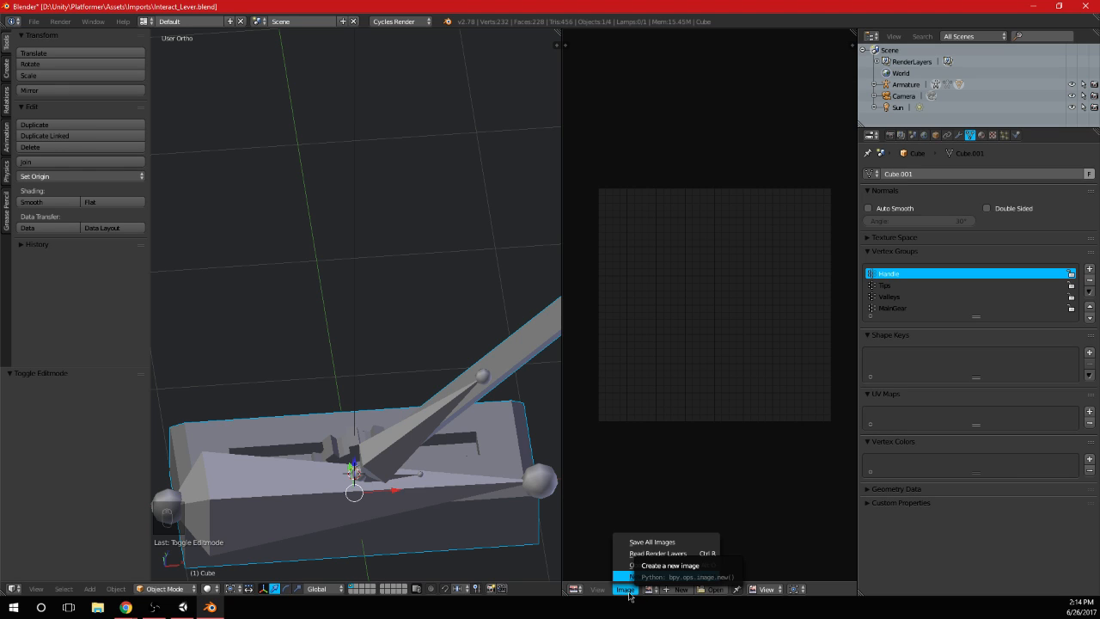
pyautogui.press('Escape')
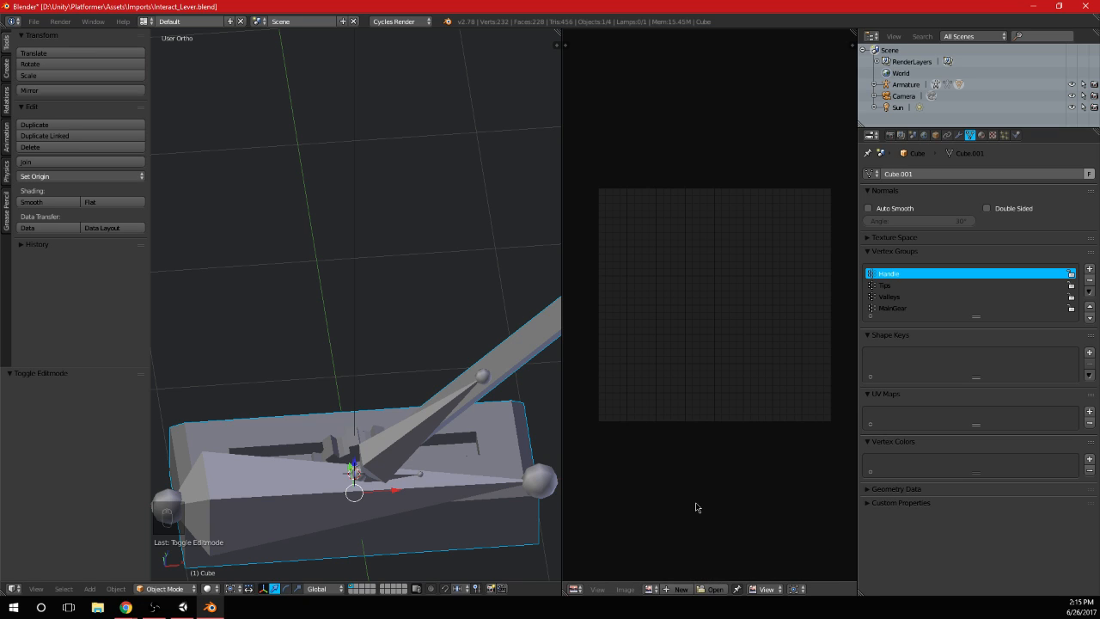
pyautogui.click(651, 589)
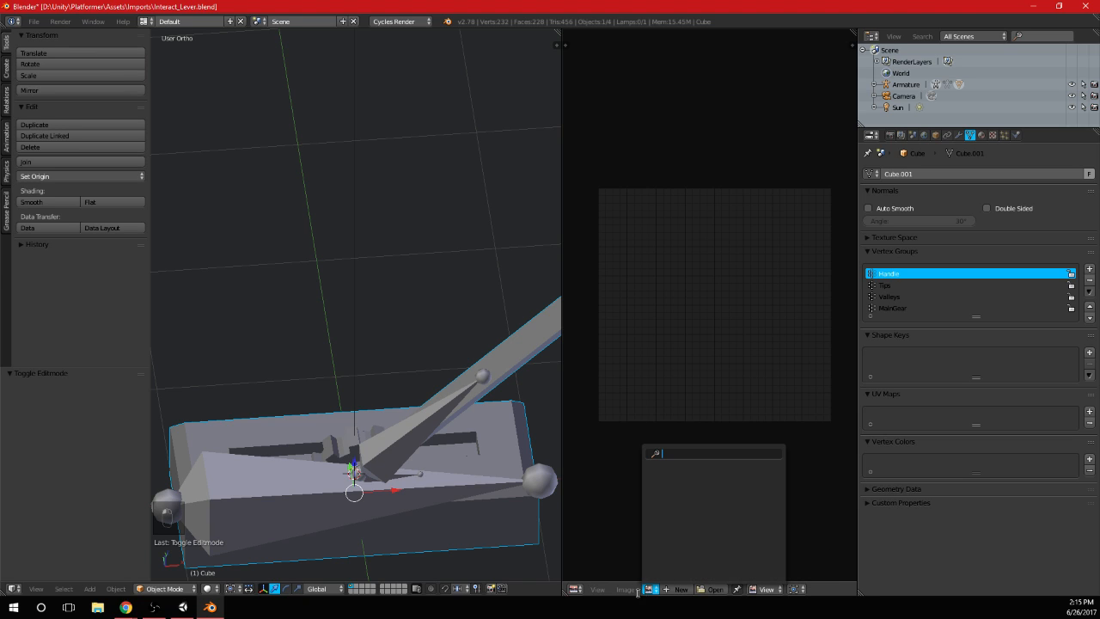
pyautogui.click(625, 589)
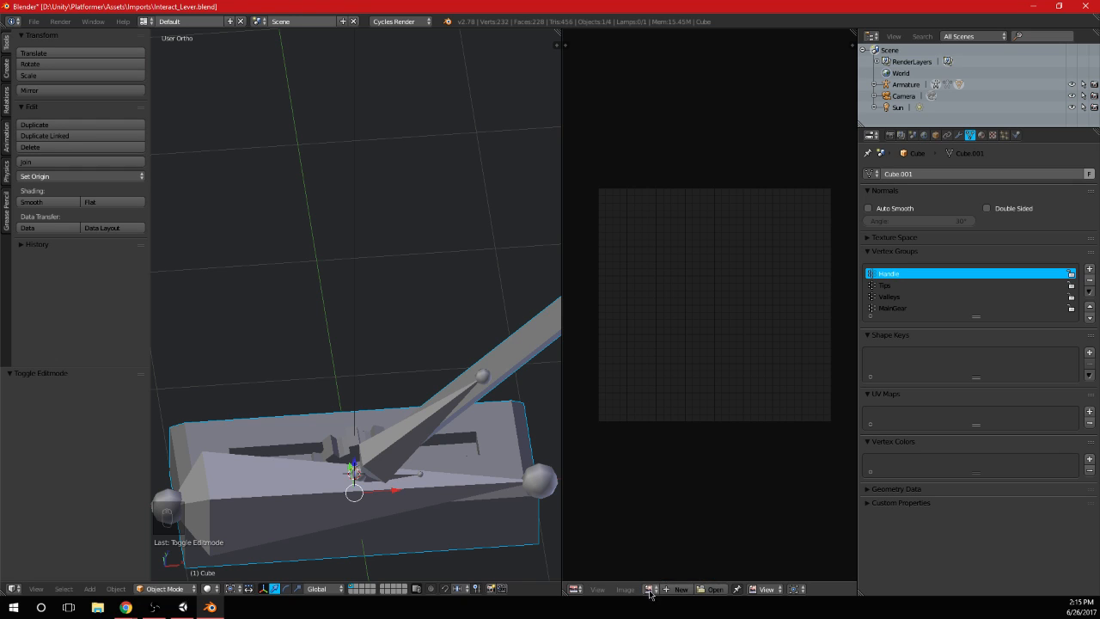
pyautogui.click(651, 589)
# Add a new material to the Cube and name it Pal
pyautogui.click(981, 135)
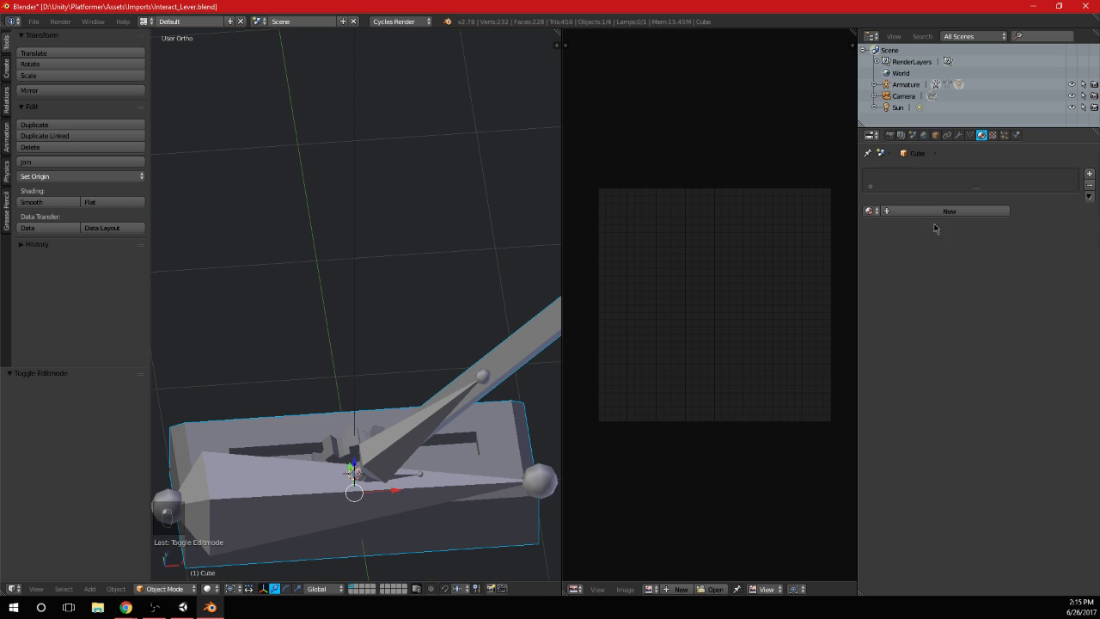
pyautogui.click(916, 213)
pyautogui.click(909, 211)
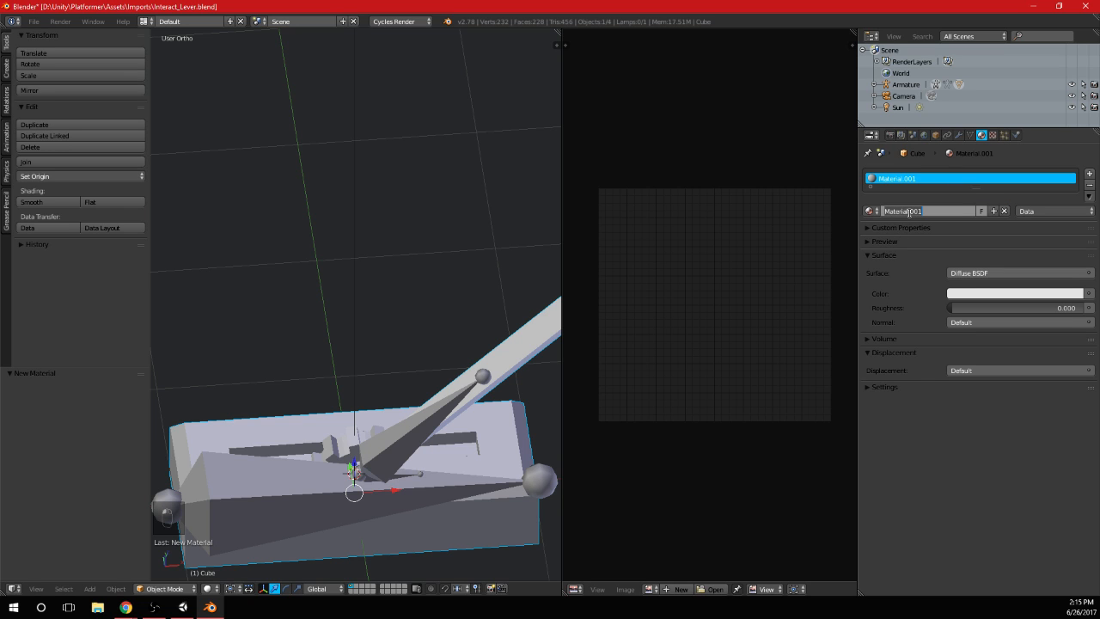
pyautogui.write('Pal')
pyautogui.press('Return')
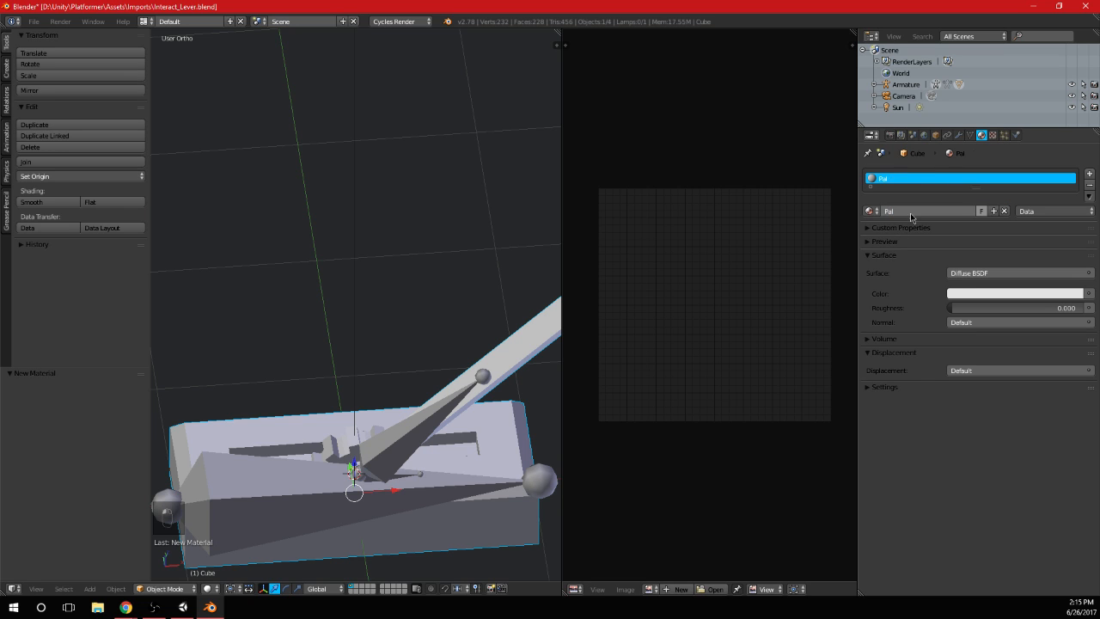
pyautogui.click(1088, 294)
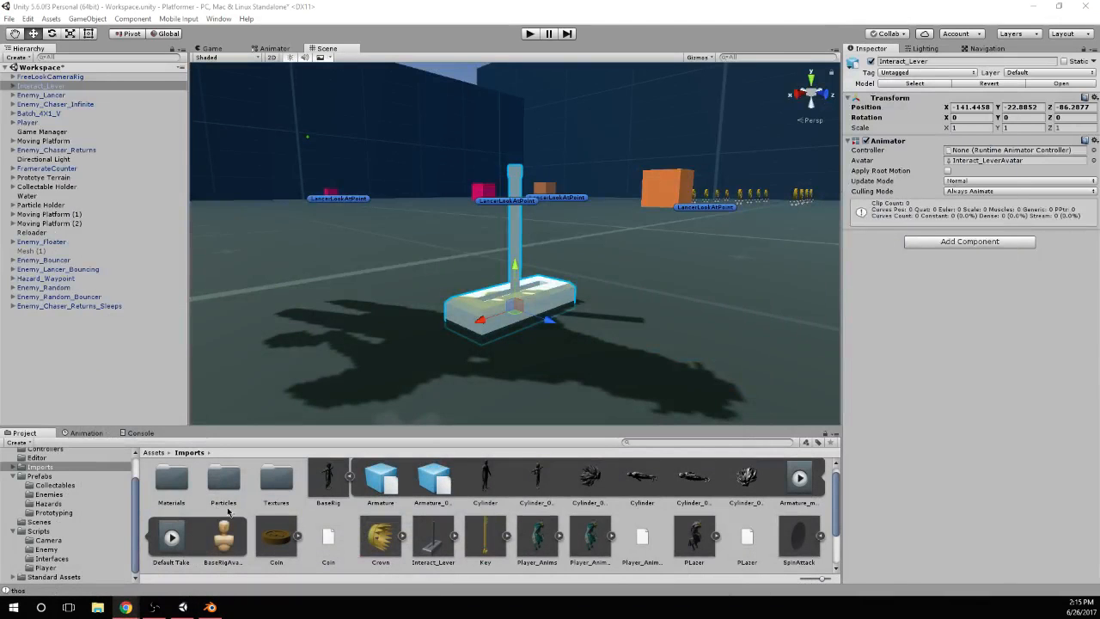
# Check the Pal material in the Imports > Materials folder in Unity, and return to Blender
pyautogui.click(176, 480)
pyautogui.doubleClick(173, 487)
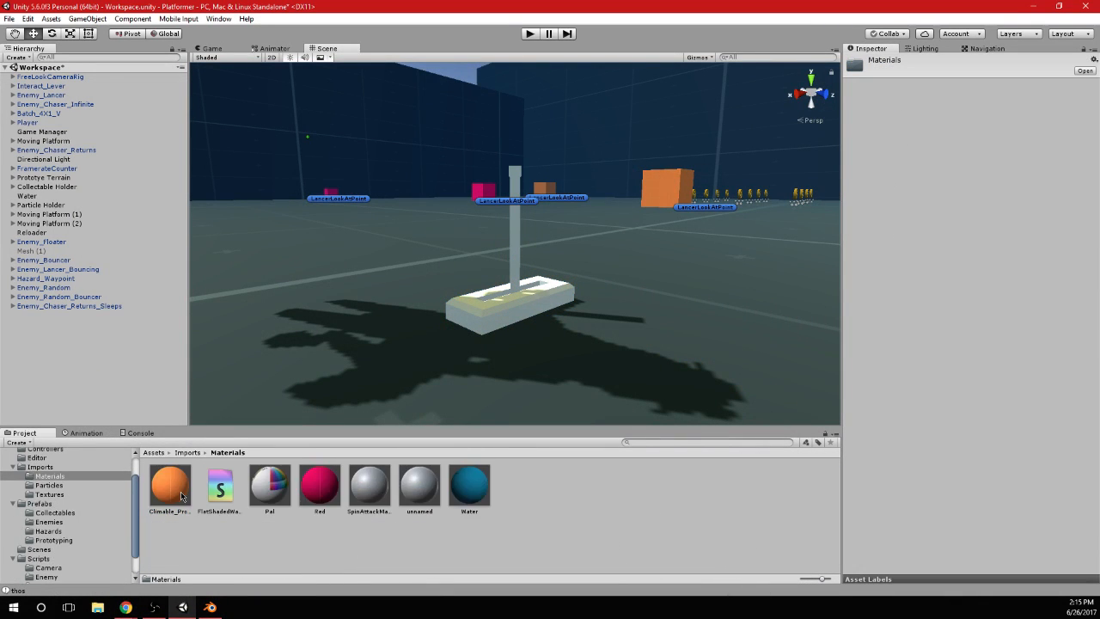
pyautogui.click(275, 485)
pyautogui.hotkey('alt', 'Tab')
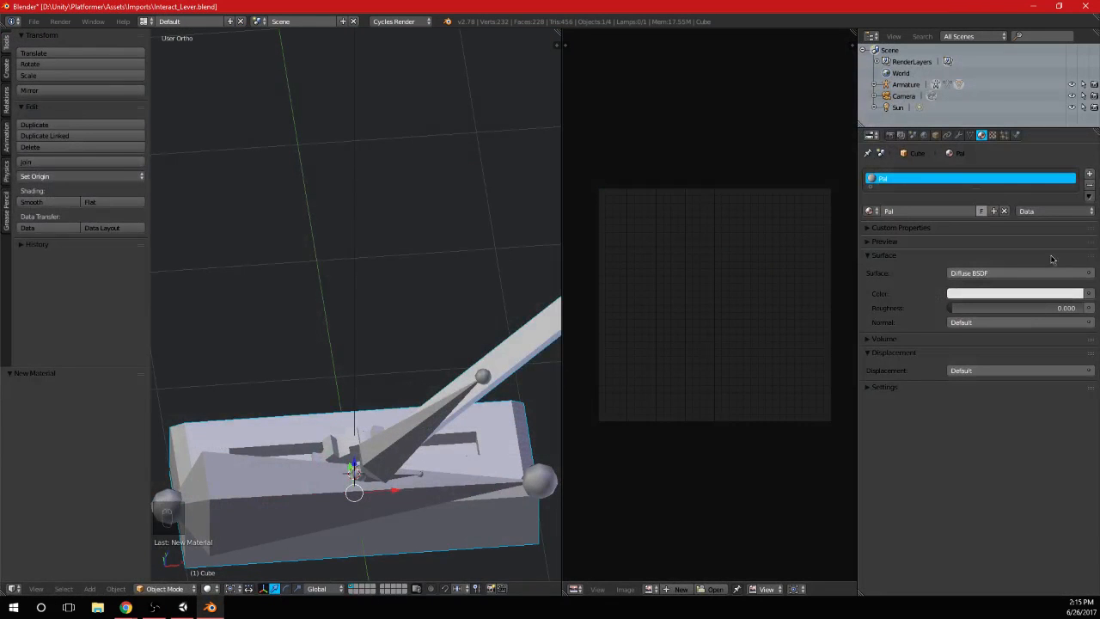
# Use an Image Texture as the colour input of the Pal material's Diffuse BSDF
pyautogui.click(1081, 294)
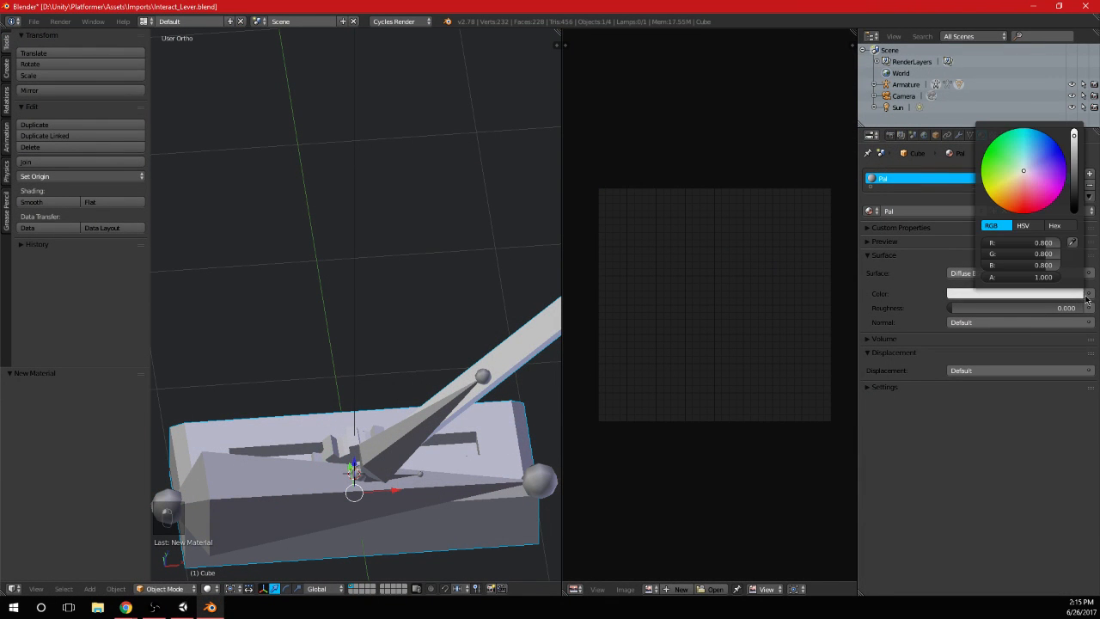
pyautogui.click(1089, 273)
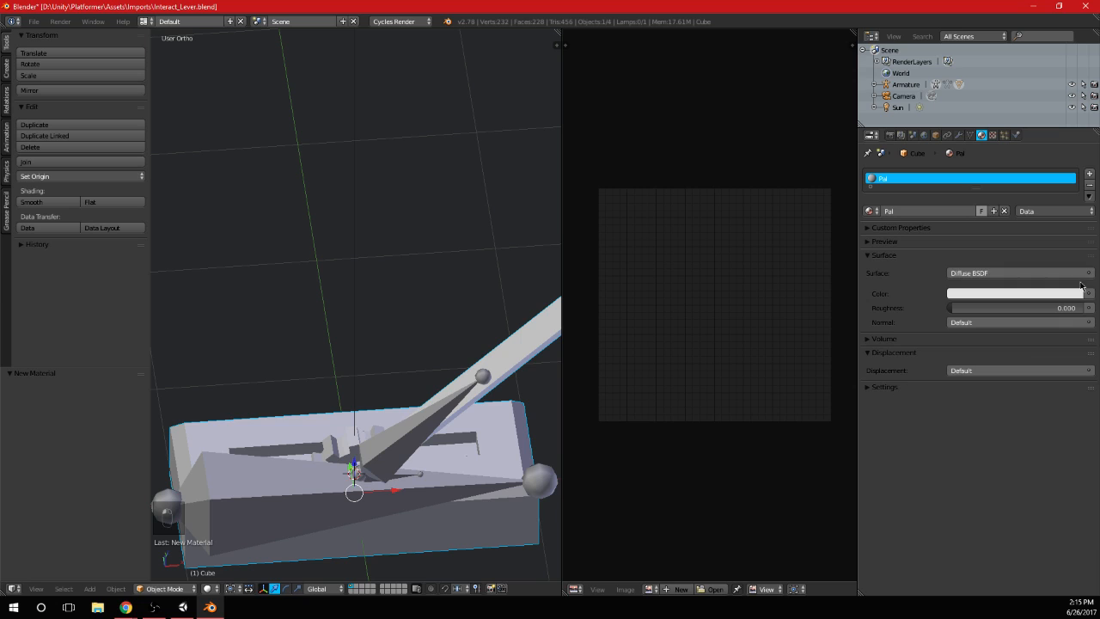
pyautogui.click(1093, 293)
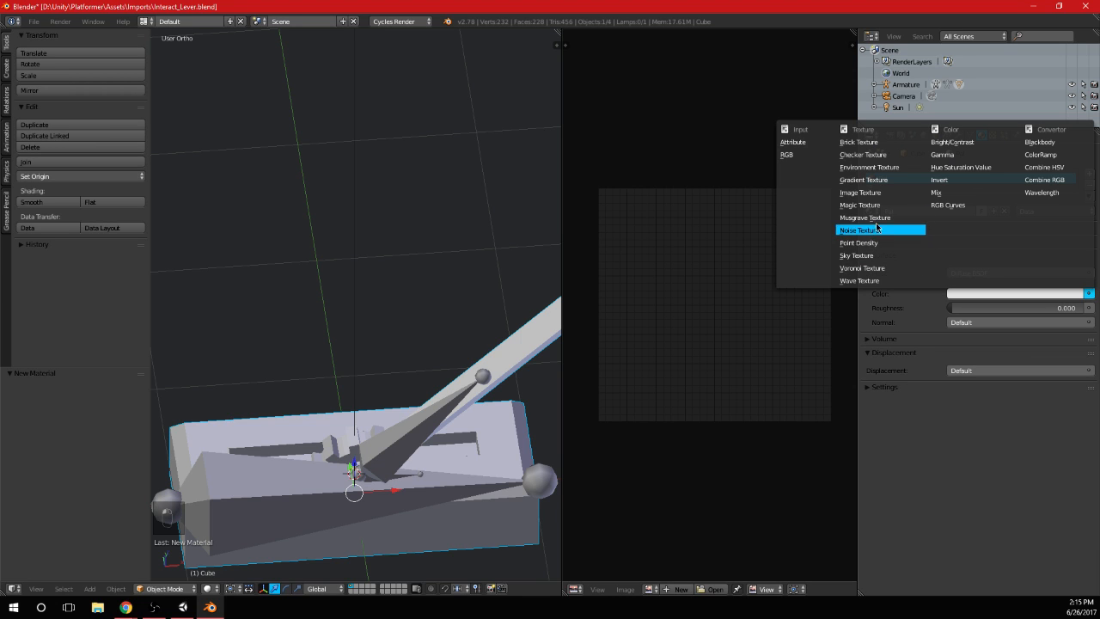
pyautogui.click(872, 192)
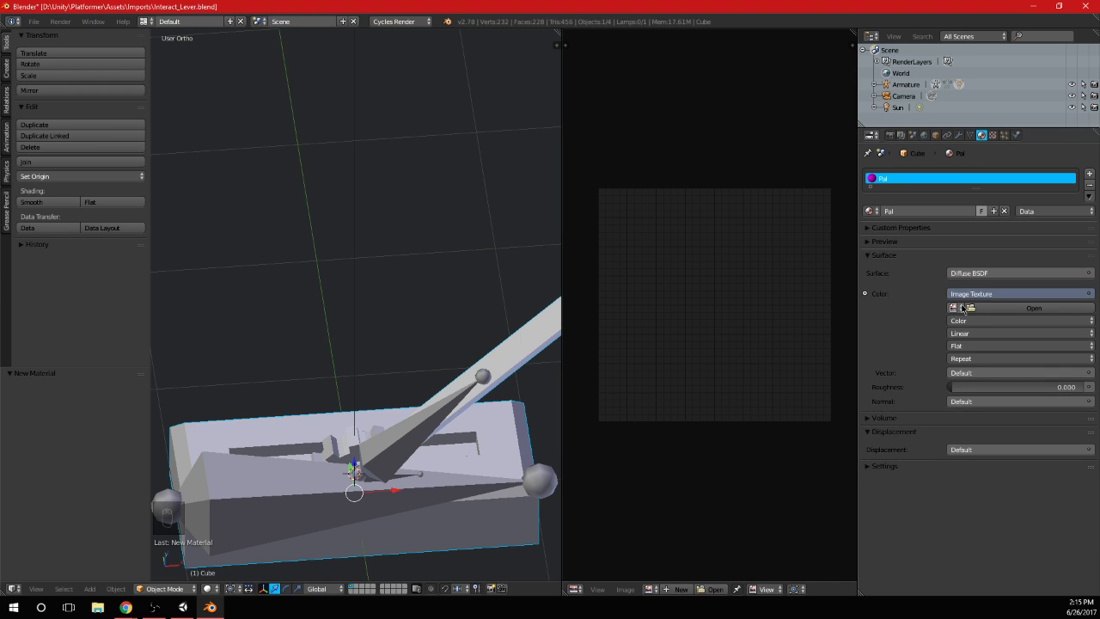
# Load pal.png from the Imports\Textures folder as the Pal material's image texture
pyautogui.click(963, 307)
pyautogui.click(1026, 309)
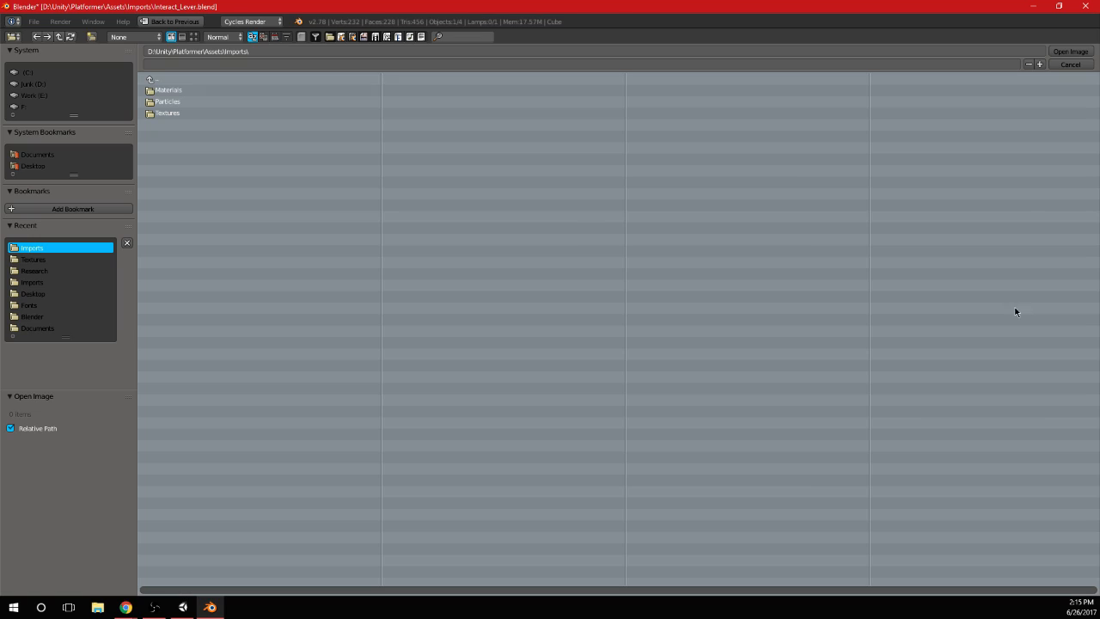
pyautogui.click(185, 87)
pyautogui.click(185, 80)
pyautogui.click(193, 114)
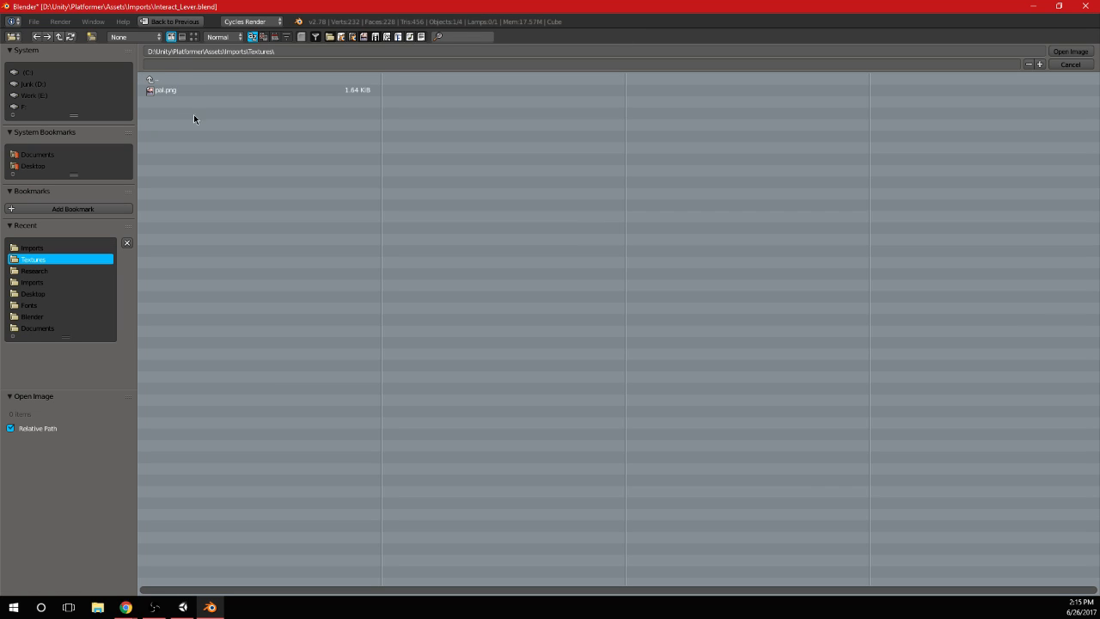
pyautogui.doubleClick(196, 92)
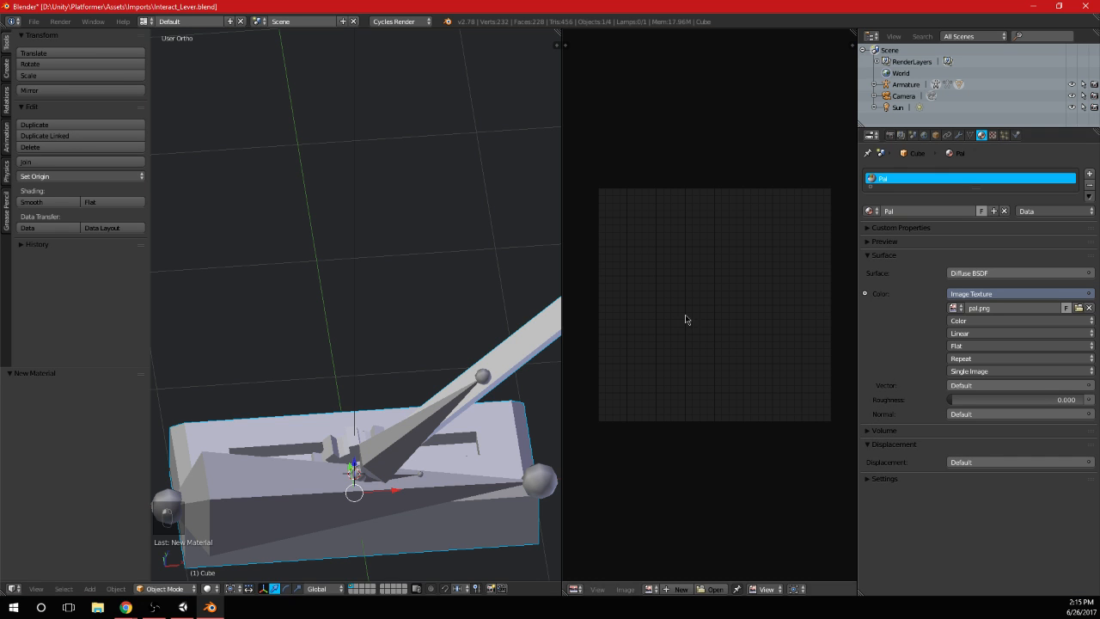
# Display the pal.png palette in the image editor and show the lever from the front
pyautogui.scroll(-3, 463, 399)
pyautogui.press('KP_3')
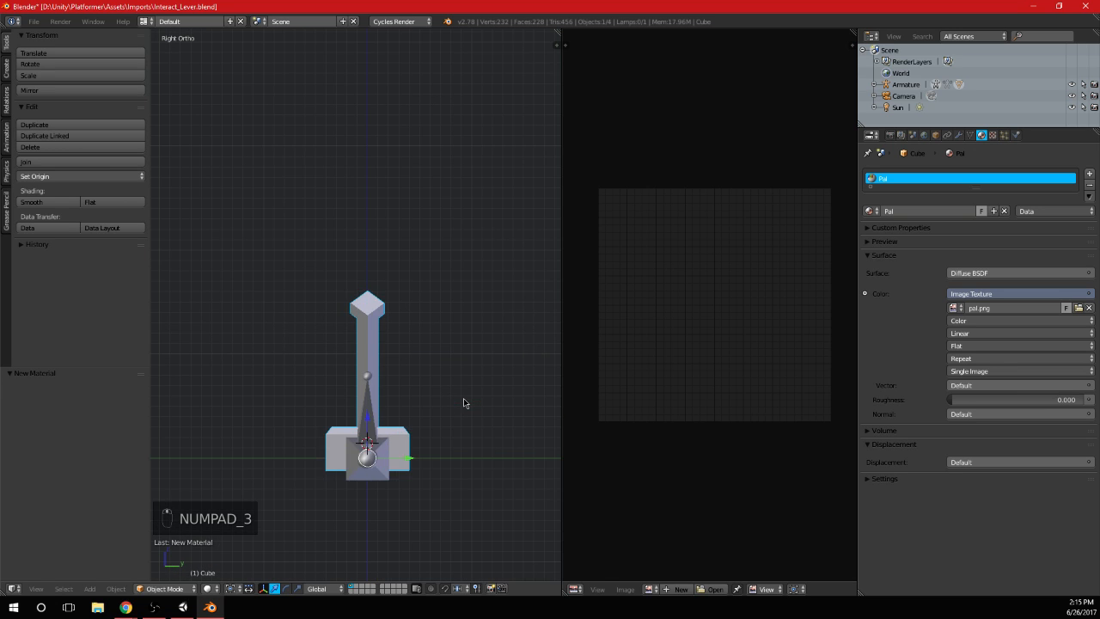
pyautogui.press('KP_1')
pyautogui.click(650, 588)
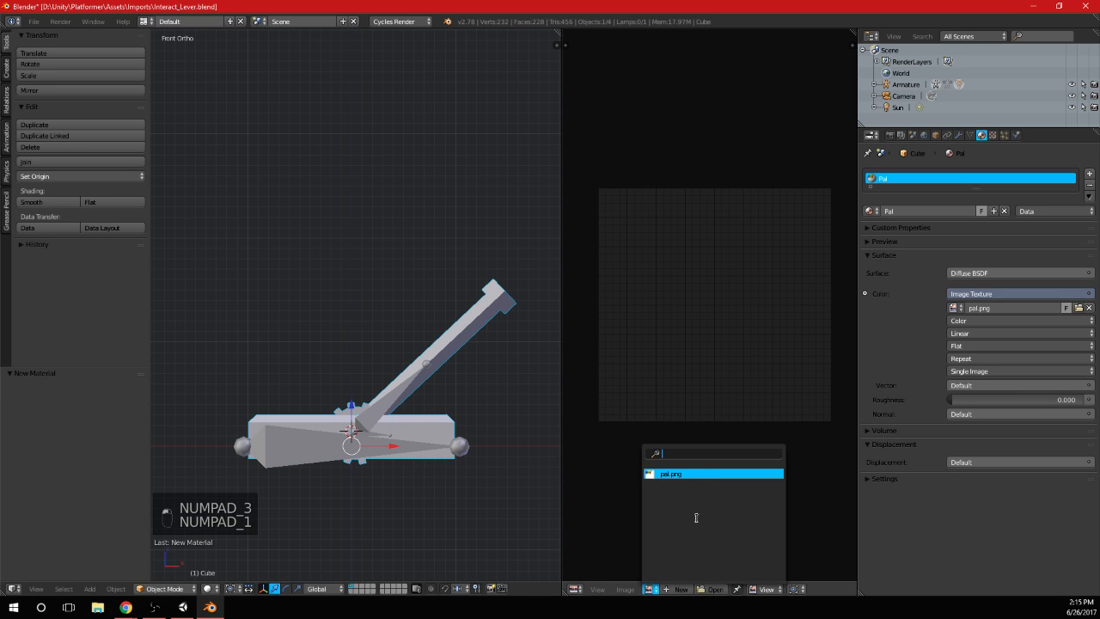
pyautogui.click(699, 474)
# Select the whole lever mesh and unwrap it with Smart UV Project at a 66 angle limit and zero island margin
pyautogui.press('Tab')
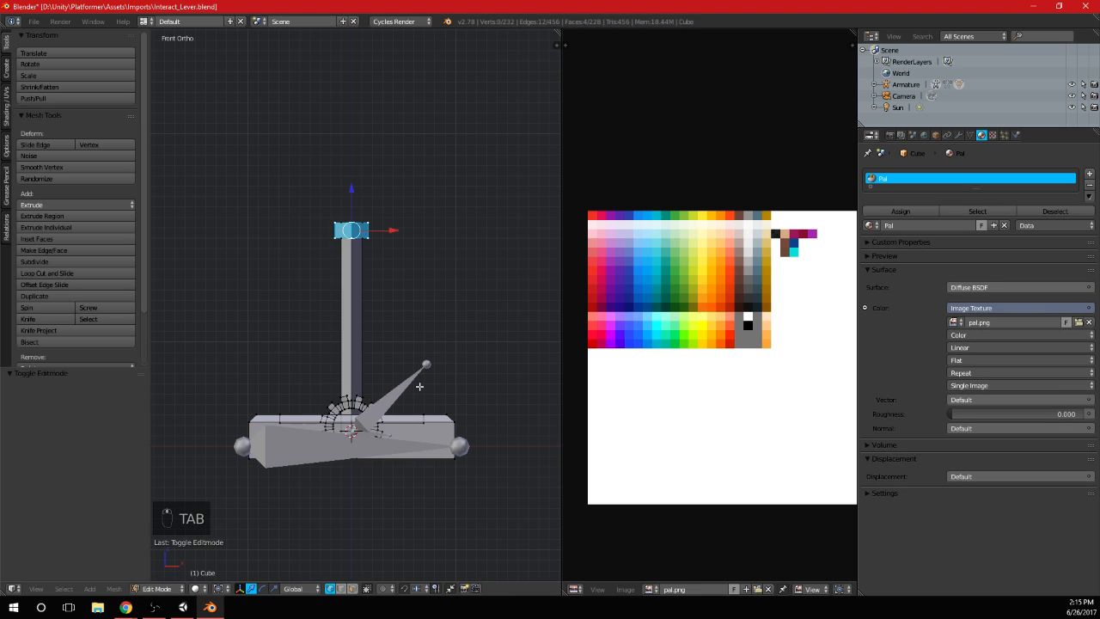
pyautogui.press('a')
pyautogui.press('a')
pyautogui.press('a')
pyautogui.press('u')
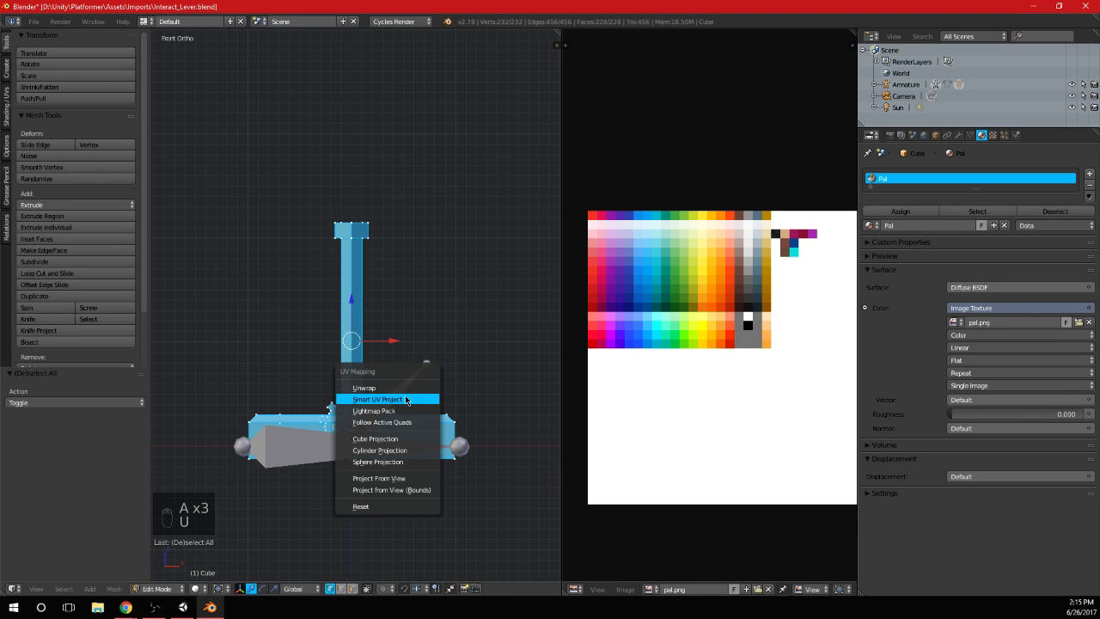
pyautogui.click(387, 398)
pyautogui.click(470, 484)
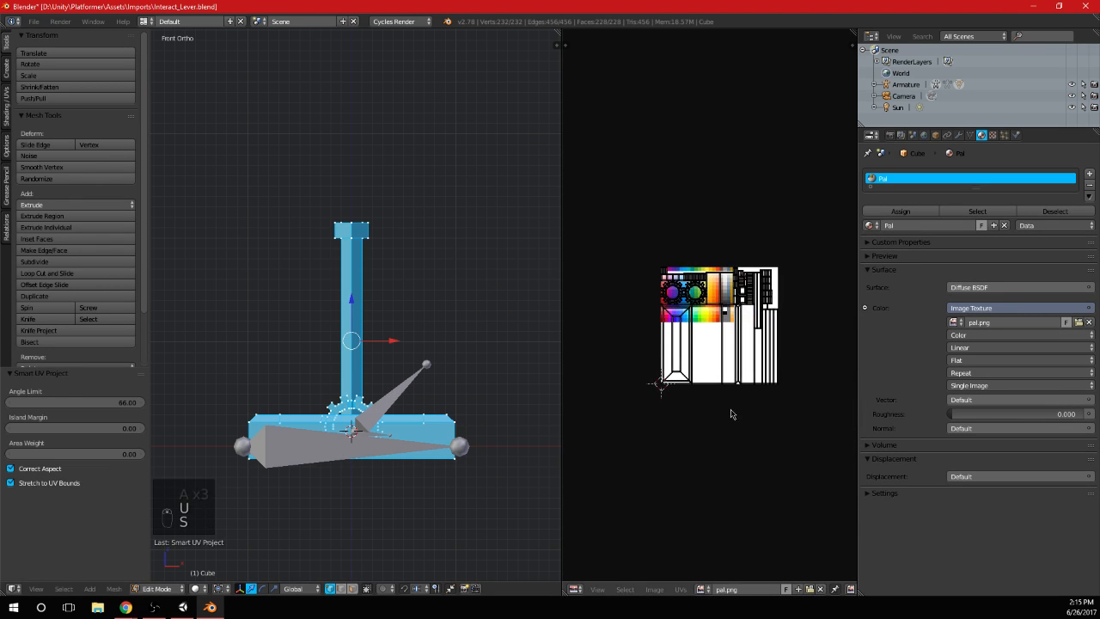
# Shrink all UV islands by about 0.047 and then about 0.472, shifting them towards the palette's brown and grey columns
pyautogui.press('a')
pyautogui.press('s')
pyautogui.click(727, 358)
pyautogui.scroll(5, 768, 461)
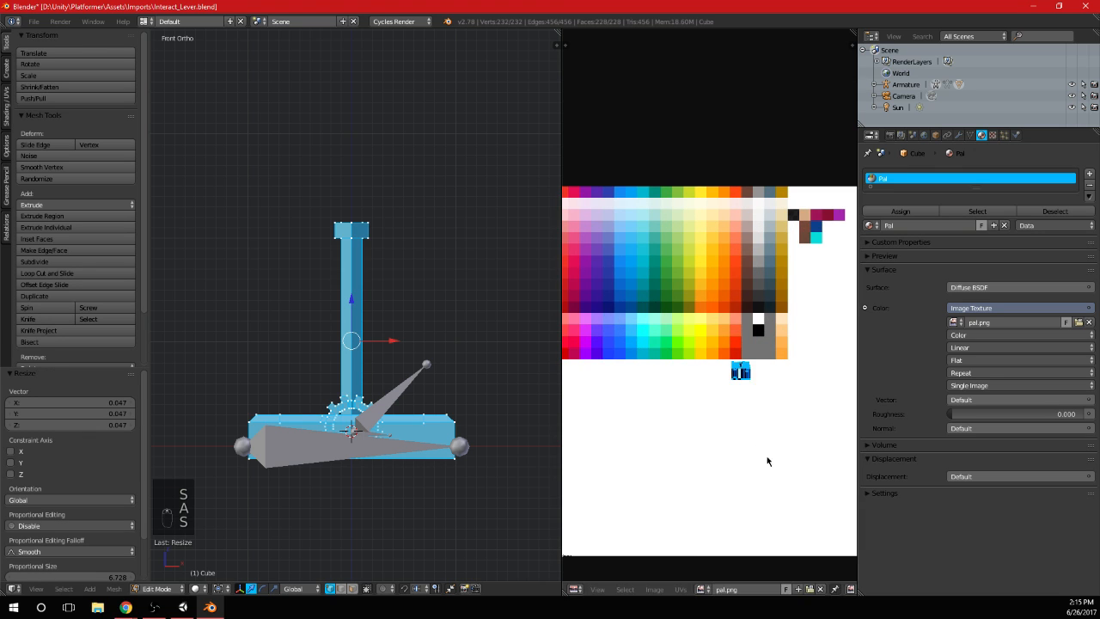
pyautogui.press('g')
pyautogui.click(725, 381)
pyautogui.scroll(2, 739, 391)
pyautogui.press('s')
pyautogui.click(730, 346)
# Move all UV islands onto the dark grey palette swatch and scale them by about 0.837 to fit inside it
pyautogui.press('g')
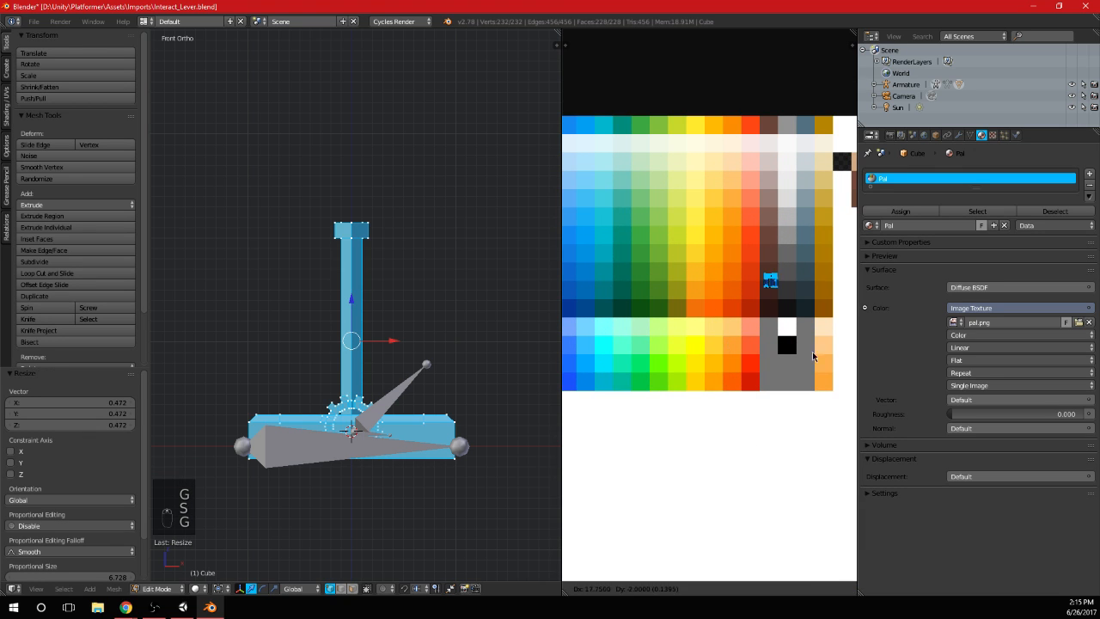
pyautogui.click(824, 365)
pyautogui.moveTo(799, 366); pyautogui.dragTo(727, 369, button='middle')
pyautogui.scroll(2, 719, 323)
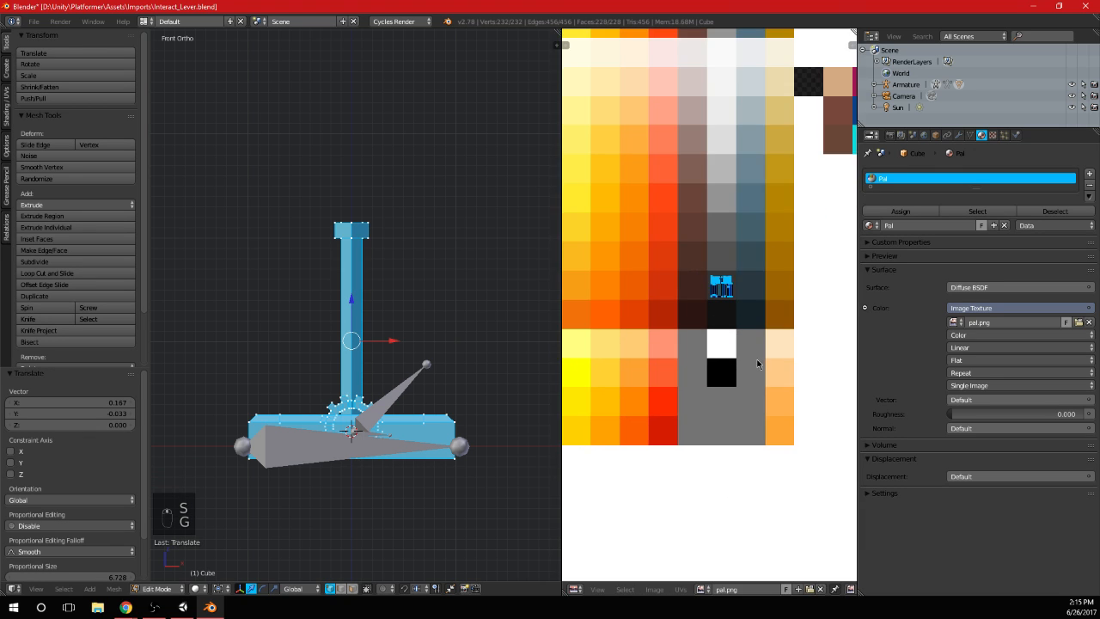
pyautogui.press('s')
pyautogui.click(755, 346)
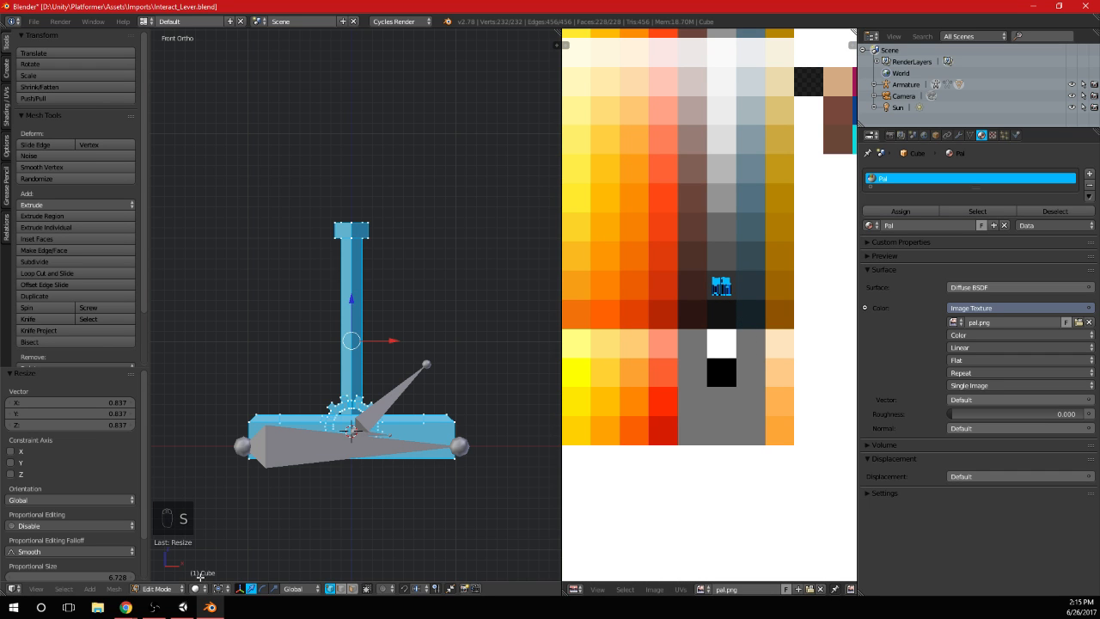
# Change the viewport shading to show the palette material on the lever and view the model in Object Mode
pyautogui.click(198, 589)
pyautogui.click(213, 524)
pyautogui.scroll(-2, 404, 408)
pyautogui.press('Tab')
pyautogui.moveTo(432, 388)
pyautogui.mouseDown(button='middle')
pyautogui.moveTo(361, 425)
pyautogui.moveTo(440, 384)
pyautogui.mouseUp(button='middle')
pyautogui.hotkey('alt', 'Tab')
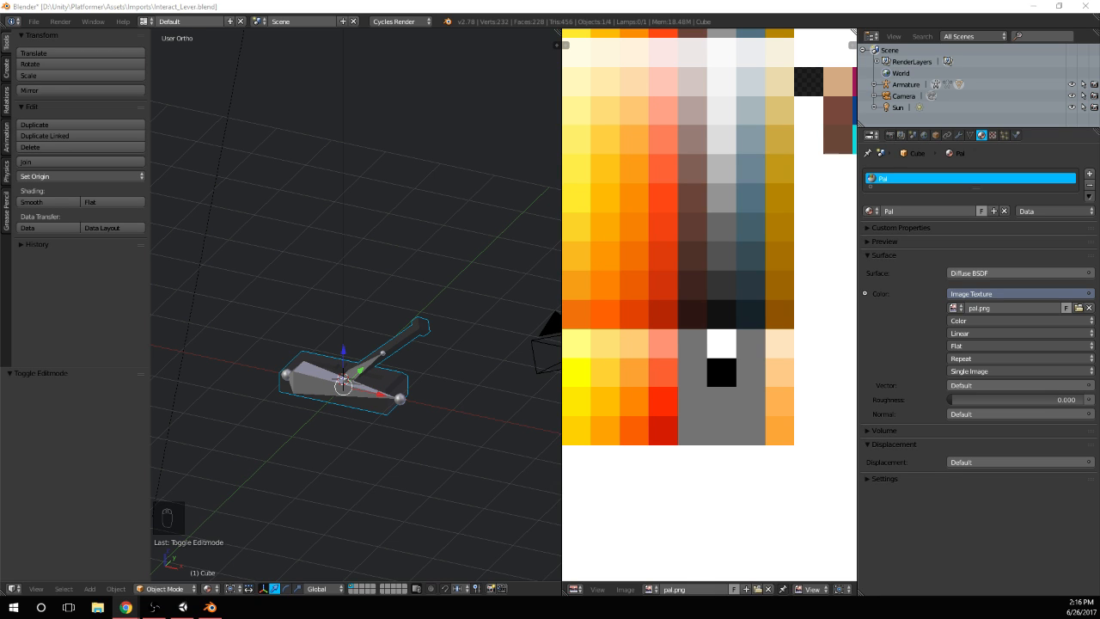
pyautogui.click(456, 5)
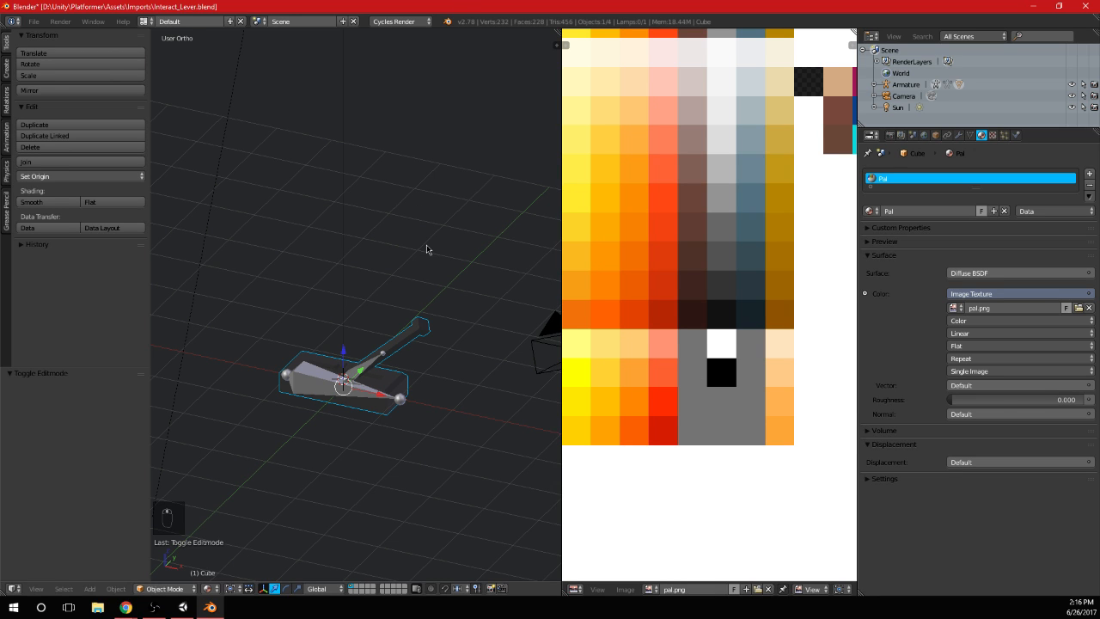
# Add five evenly spaced loop cuts along the lever's handle
pyautogui.press('KP_3')
pyautogui.press('KP_1')
pyautogui.scroll(3, 380, 295)
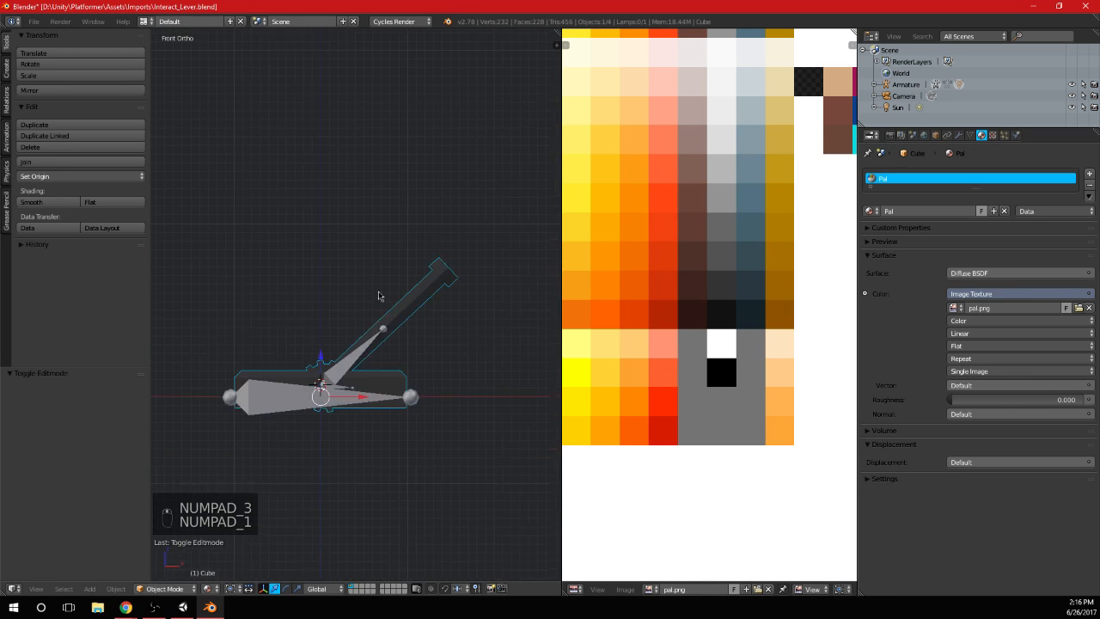
pyautogui.press('Tab')
pyautogui.press('a')
pyautogui.press('a')
pyautogui.hotkey('ctrl', 'r')
pyautogui.scroll(5, 298, 258)
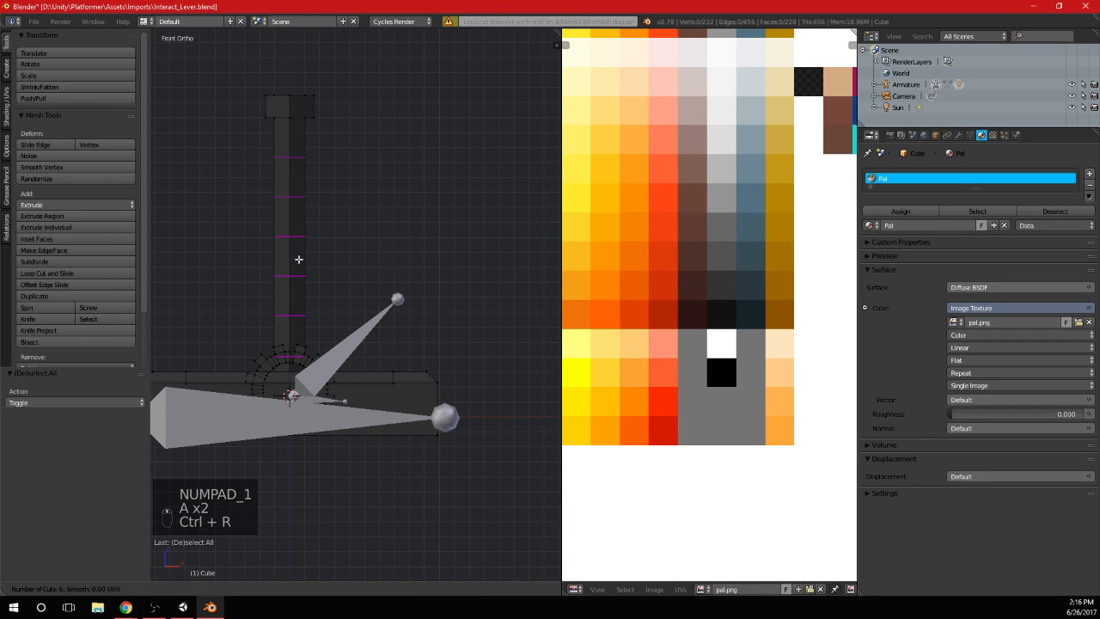
pyautogui.click(299, 259)
pyautogui.rightClick(296, 256)
# Try rotating the fourth vertex ring from the top of the handle by about -24° around global Z
pyautogui.moveTo(295, 253); pyautogui.dragTo(437, 271, button='middle')
pyautogui.scroll(-4, 396, 286)
pyautogui.press('Tab')
pyautogui.scroll(3, 415, 276)
pyautogui.press('Tab')
pyautogui.press('a')
pyautogui.press('a')
pyautogui.press('a')
pyautogui.press('b')
pyautogui.moveTo(292, 337); pyautogui.dragTo(365, 301)
pyautogui.press('r')
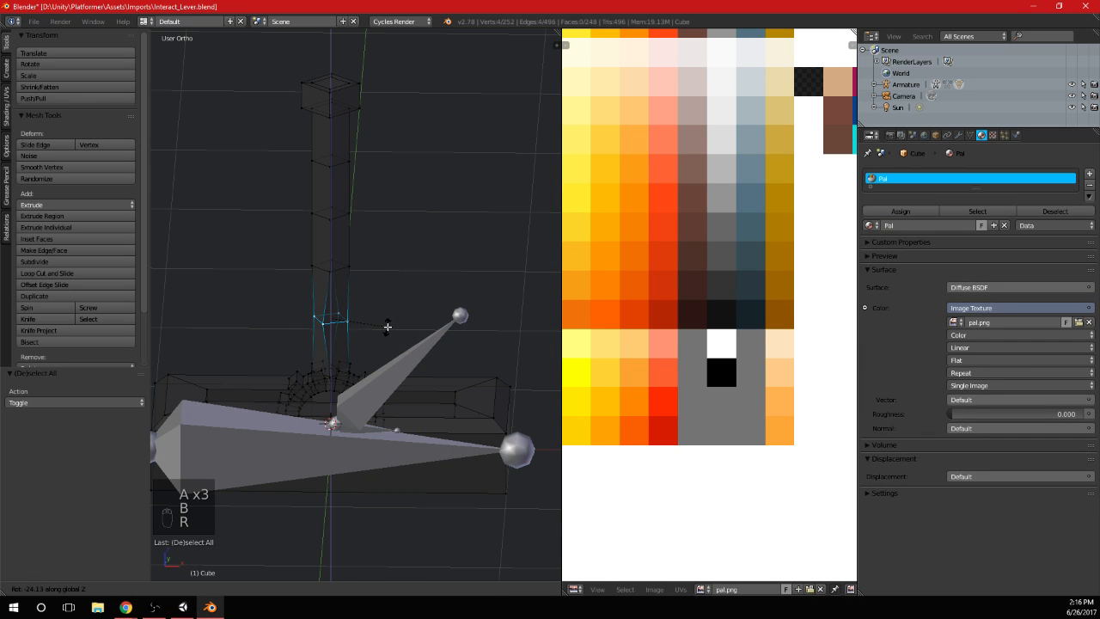
pyautogui.click(388, 327)
pyautogui.hotkey('ctrl', 'z')
# Twist the handle's third and second vertex rings from the top around global Z by about -32° and -62°
pyautogui.press('a')
pyautogui.press('b')
pyautogui.moveTo(293, 285); pyautogui.dragTo(363, 250)
pyautogui.press('r')
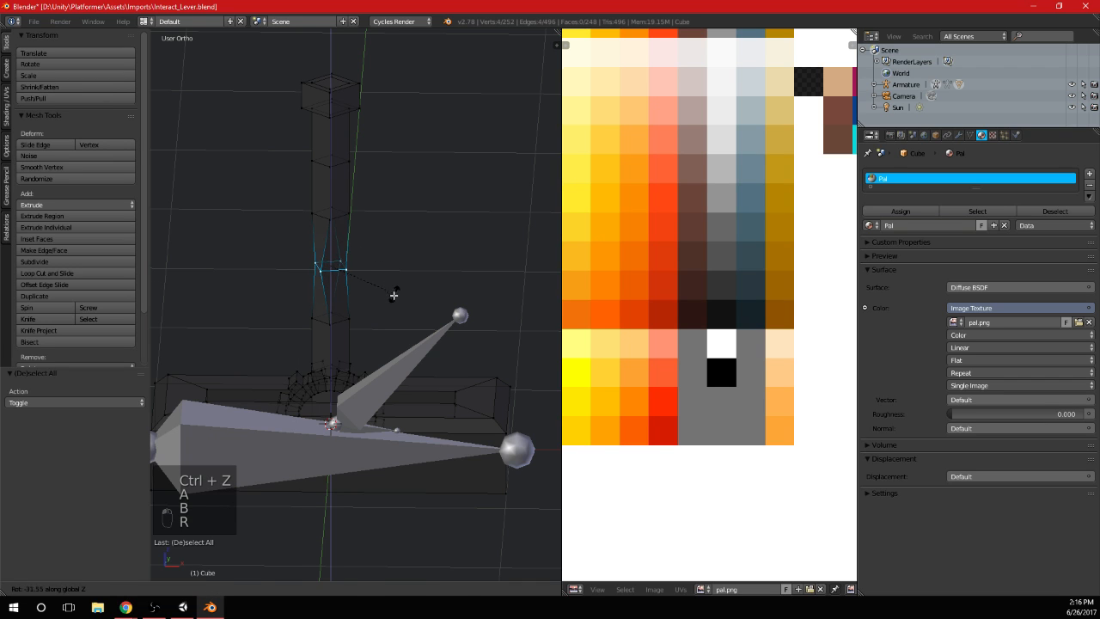
pyautogui.click(394, 295)
pyautogui.press('a')
pyautogui.press('b')
pyautogui.moveTo(297, 233); pyautogui.dragTo(376, 181)
pyautogui.press('r')
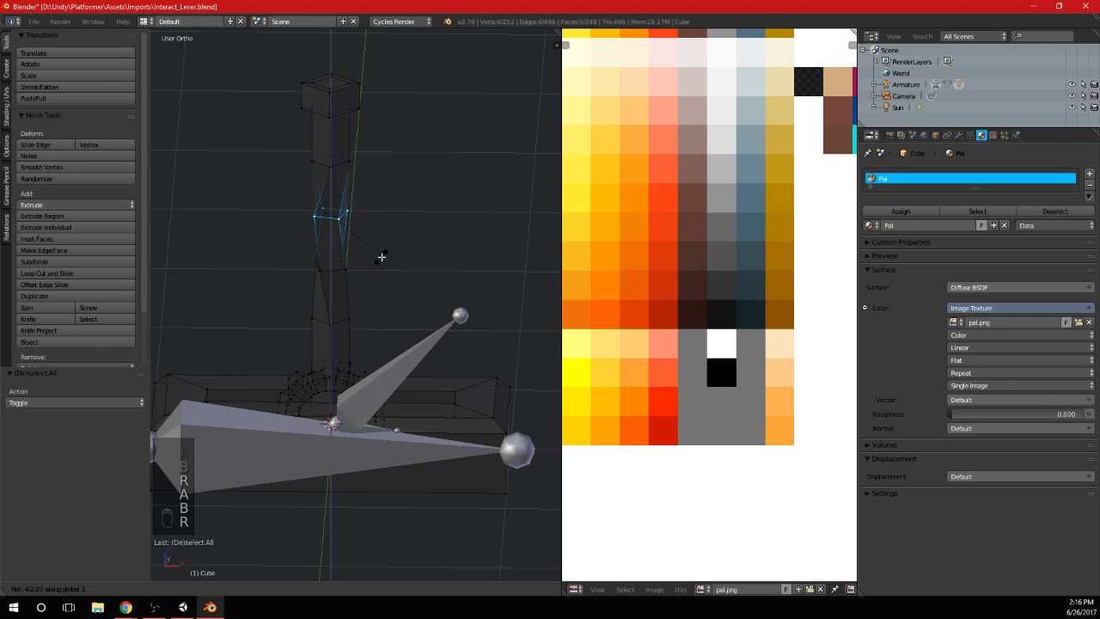
pyautogui.click(382, 256)
# Continue the twist by rotating the handle's topmost vertex ring and the head block around global Z
pyautogui.press('a')
pyautogui.press('b')
pyautogui.moveTo(273, 183); pyautogui.dragTo(386, 147)
pyautogui.press('r')
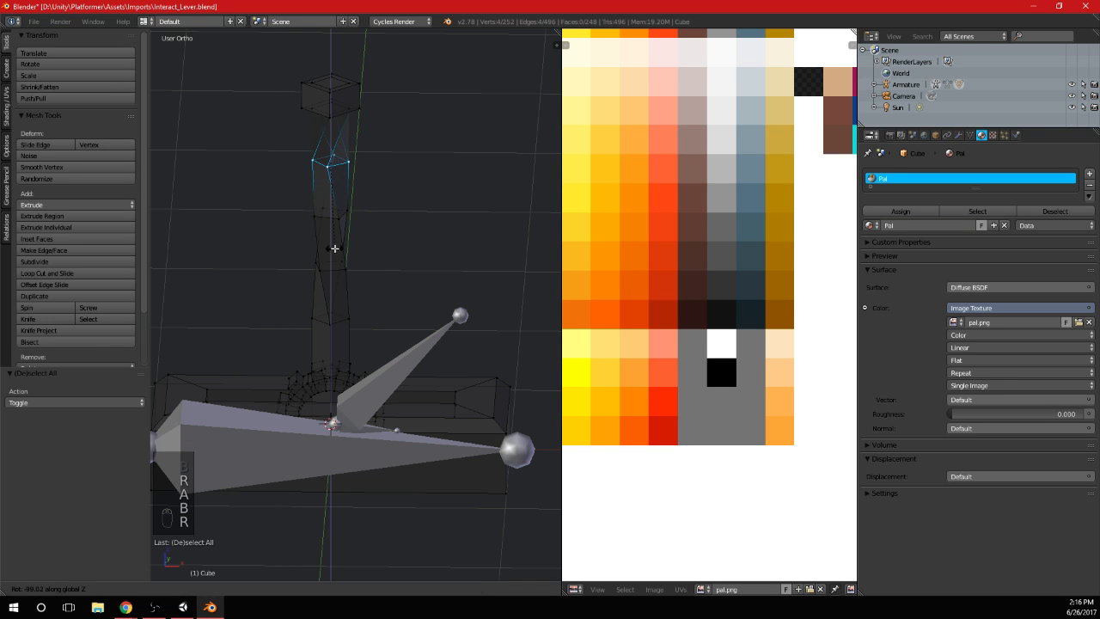
pyautogui.click(328, 172)
pyautogui.press('a')
pyautogui.press('b')
pyautogui.moveTo(277, 140); pyautogui.dragTo(388, 54)
pyautogui.press('r')
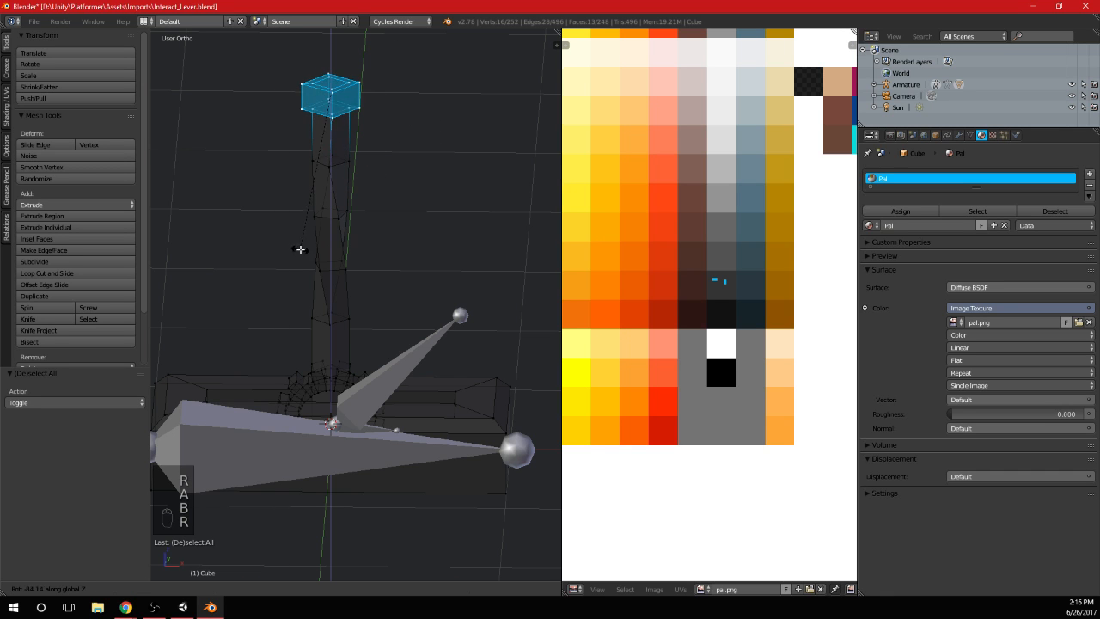
pyautogui.click(244, 255)
# Rotate the fourth vertex ring from the top of the handle and inspect the twisted handle in Object Mode
pyautogui.press('a')
pyautogui.press('b')
pyautogui.moveTo(289, 300); pyautogui.dragTo(459, 325)
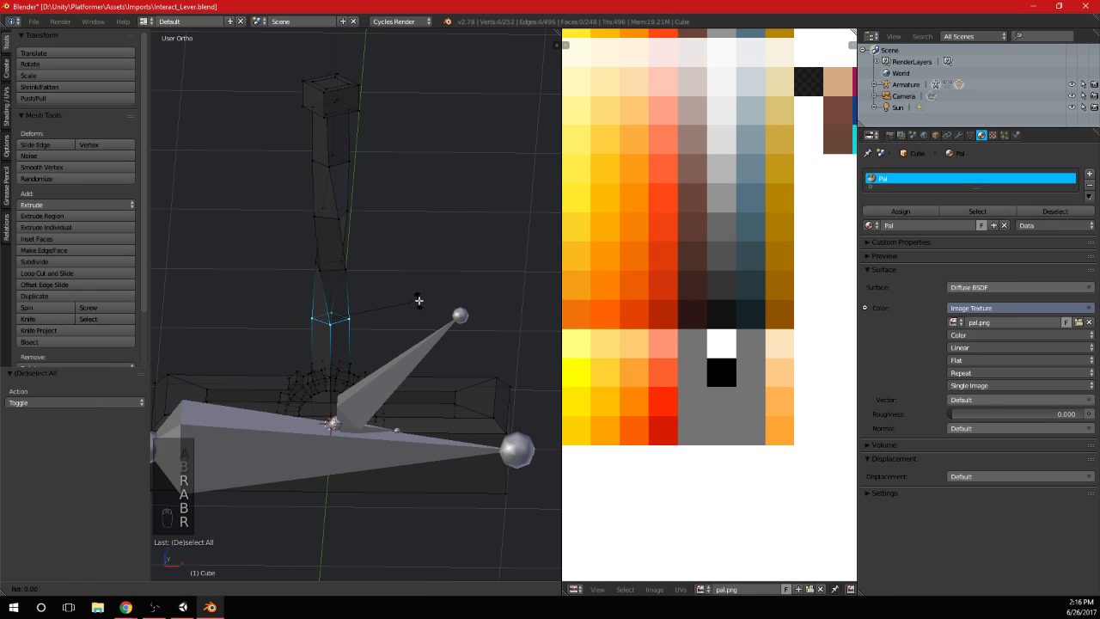
pyautogui.press('r')
pyautogui.click(413, 331)
pyautogui.press('Tab')
pyautogui.moveTo(411, 266); pyautogui.dragTo(464, 284, button='middle')
pyautogui.scroll(-4, 440, 263)
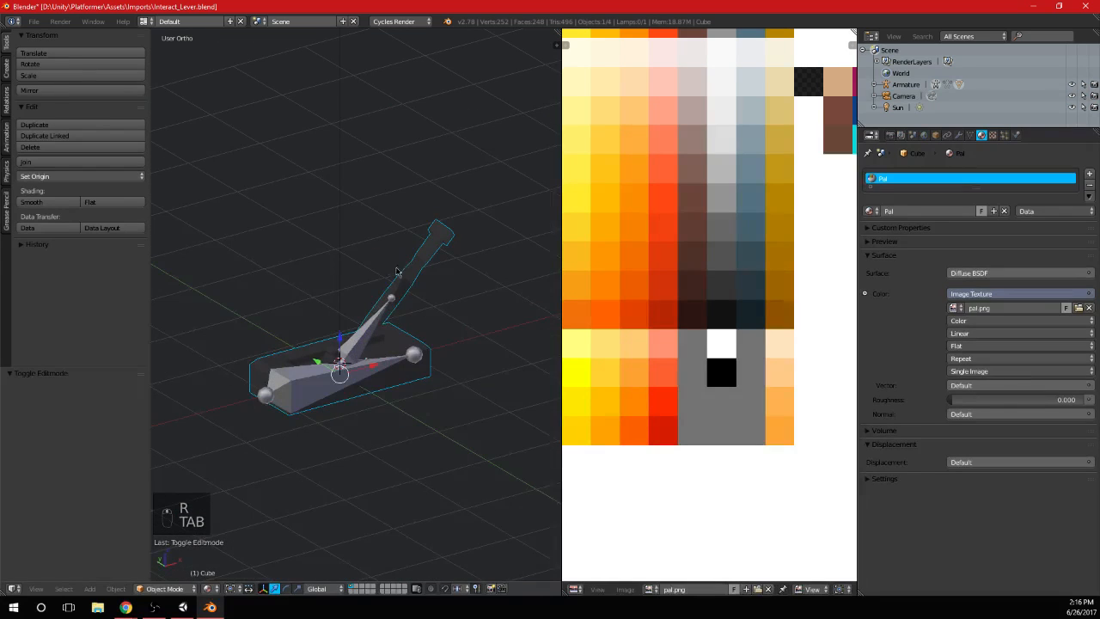
# Add a Triangulate modifier to the lever mesh and inspect the handle
pyautogui.click(960, 135)
pyautogui.click(935, 174)
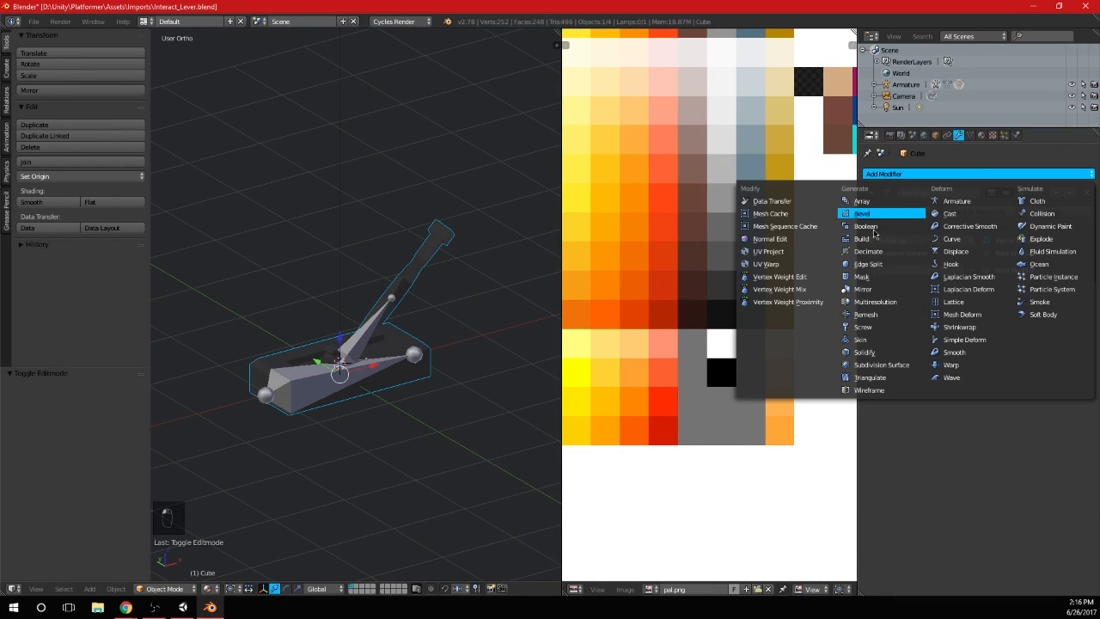
pyautogui.click(870, 377)
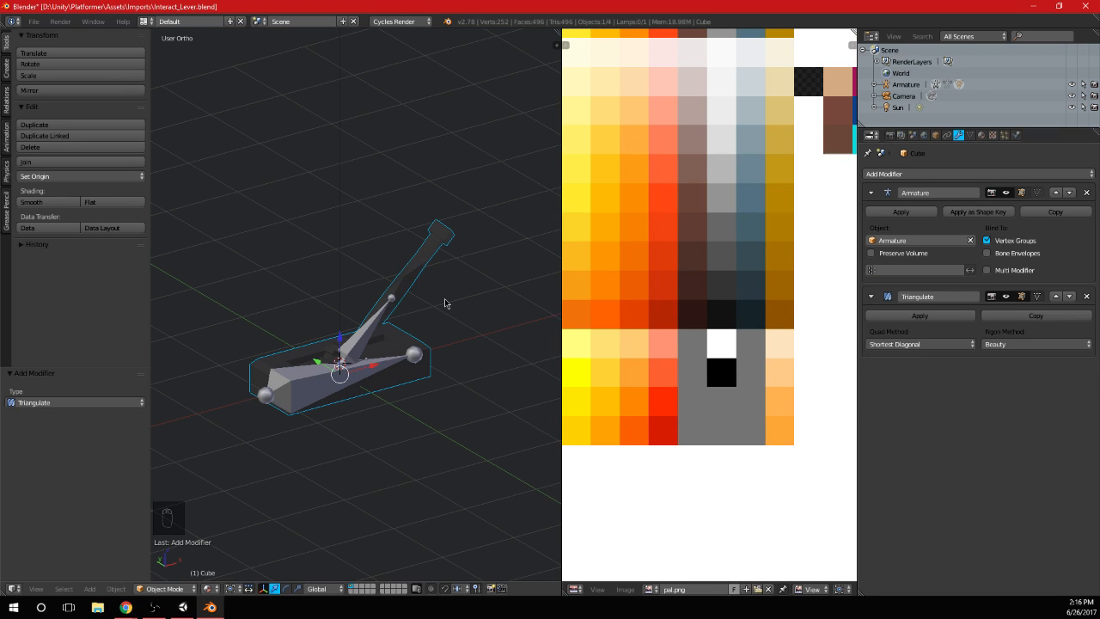
pyautogui.scroll(5, 402, 265)
pyautogui.moveTo(402, 265); pyautogui.dragTo(405, 290, button='middle')
pyautogui.scroll(-3, 421, 269)
# Select the entire handle as linked geometry, use face selection, and move its UVs onto the brown swatch
pyautogui.press('KP_3')
pyautogui.press('Tab')
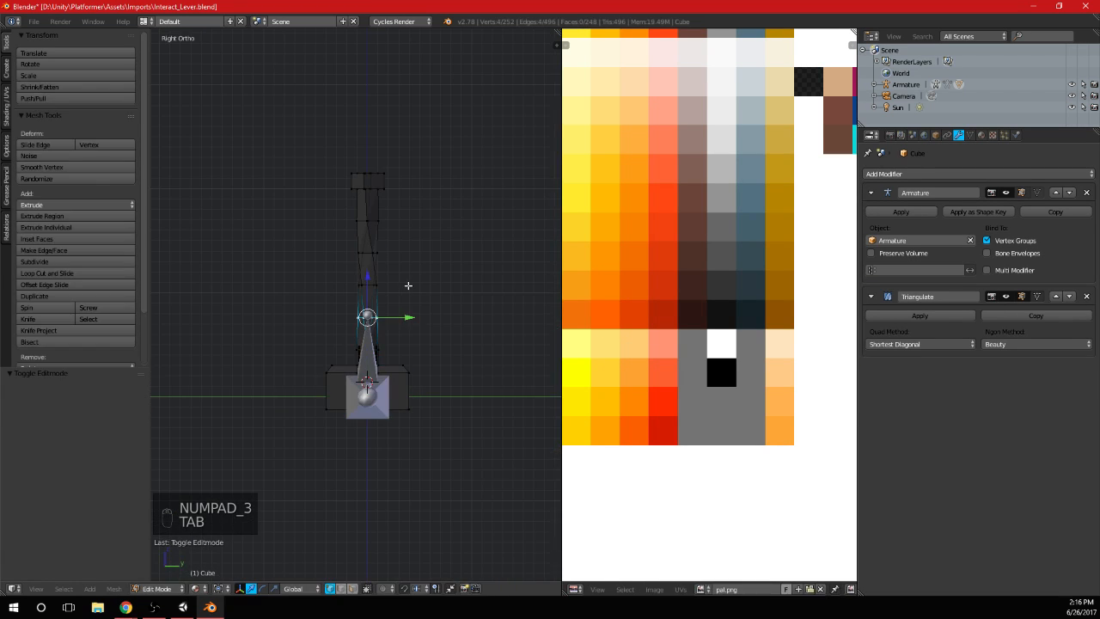
pyautogui.press('a')
pyautogui.press('a')
pyautogui.press('KP_3')
pyautogui.press('KP_1')
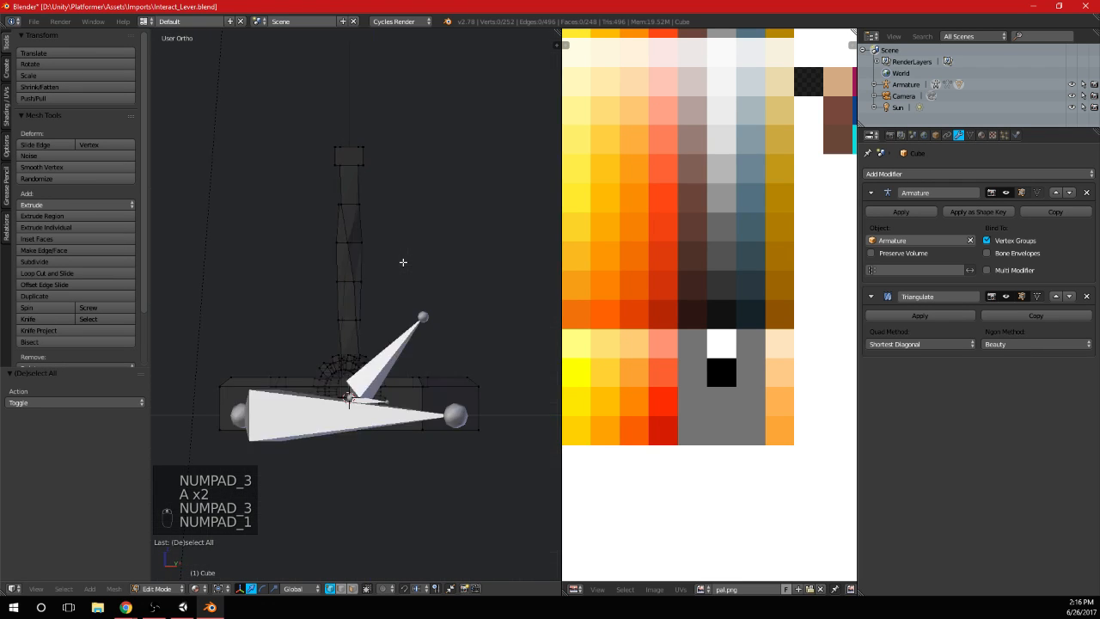
pyautogui.scroll(3, 504, 300)
pyautogui.press('l')
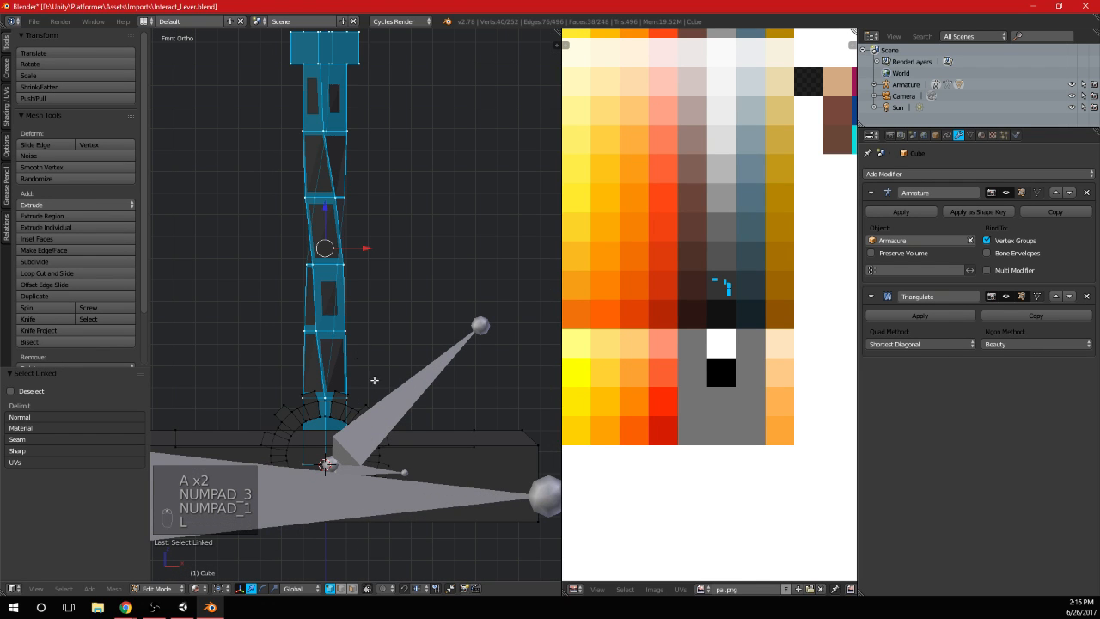
pyautogui.click(352, 590)
pyautogui.scroll(-2, 790, 225)
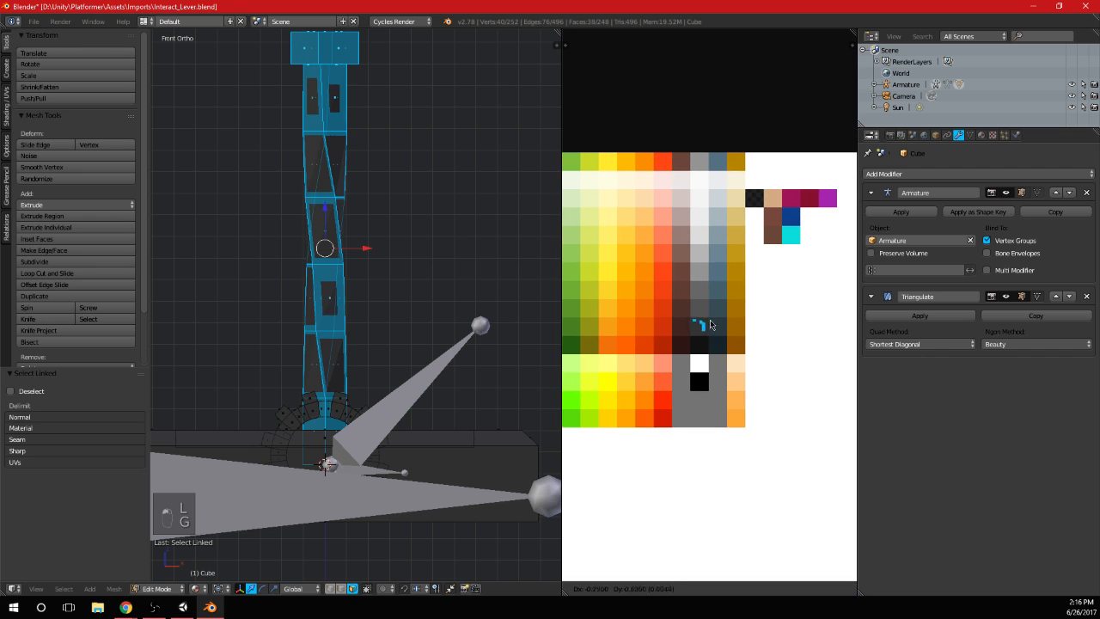
pyautogui.press('g')
pyautogui.click(783, 224)
pyautogui.press('Tab')
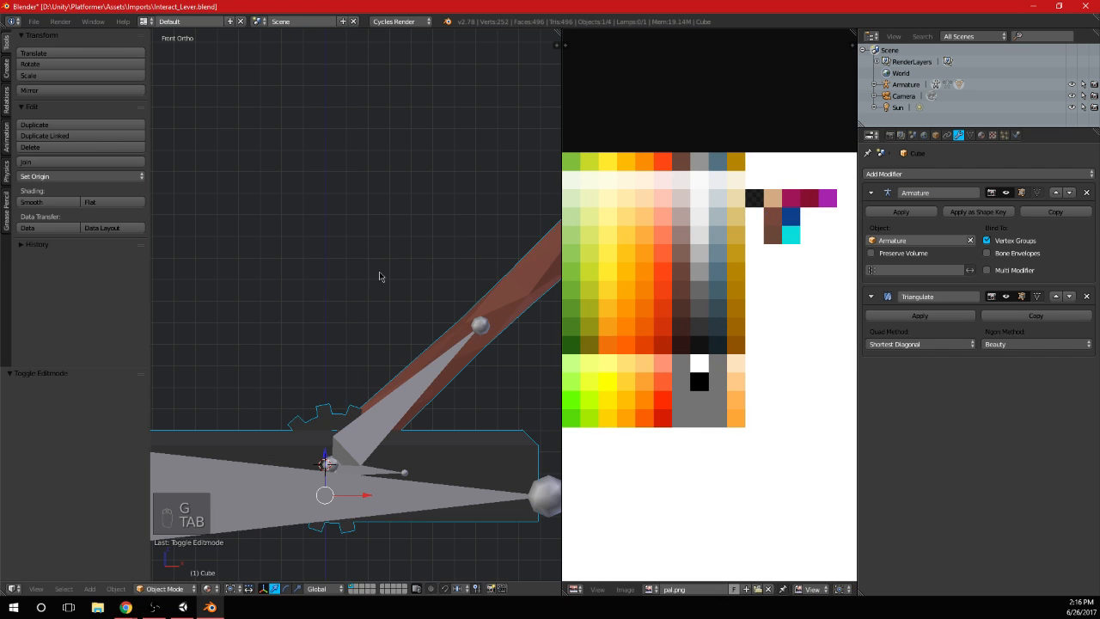
# Select the faces of the handle's head block and move their UVs onto the dark grey swatch
pyautogui.scroll(-2, 382, 275)
pyautogui.press('Tab')
pyautogui.press('a')
pyautogui.press('a')
pyautogui.press('a')
pyautogui.press('b')
pyautogui.moveTo(286, 193); pyautogui.dragTo(400, 152)
pyautogui.press('g')
pyautogui.click(721, 335)
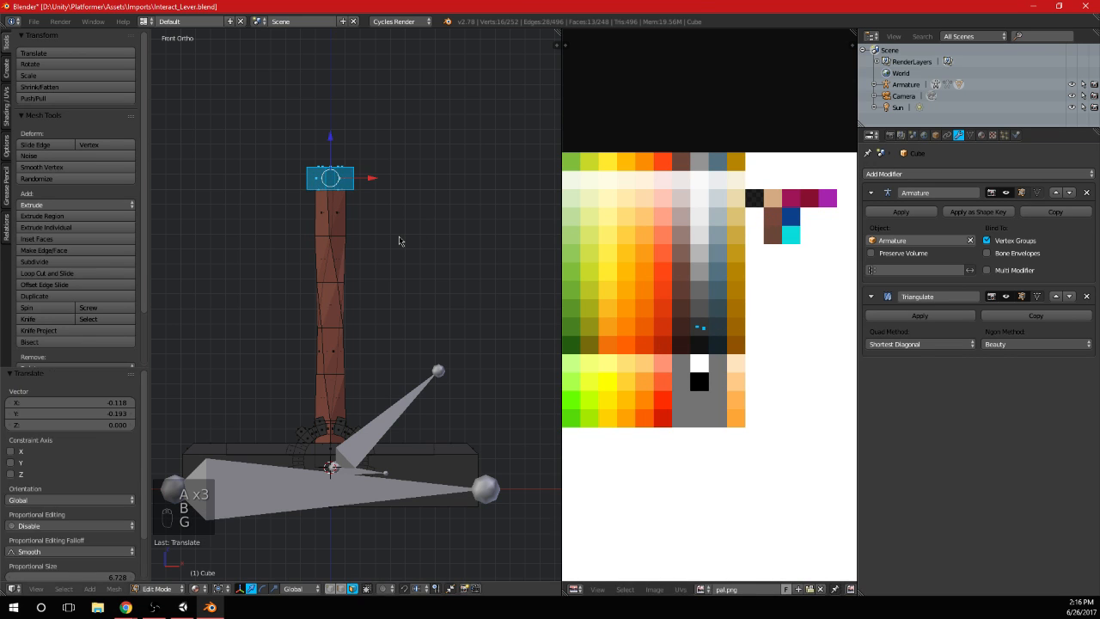
pyautogui.press('Tab')
pyautogui.scroll(-2, 418, 282)
pyautogui.moveTo(372, 296); pyautogui.dragTo(345, 327, button='middle')
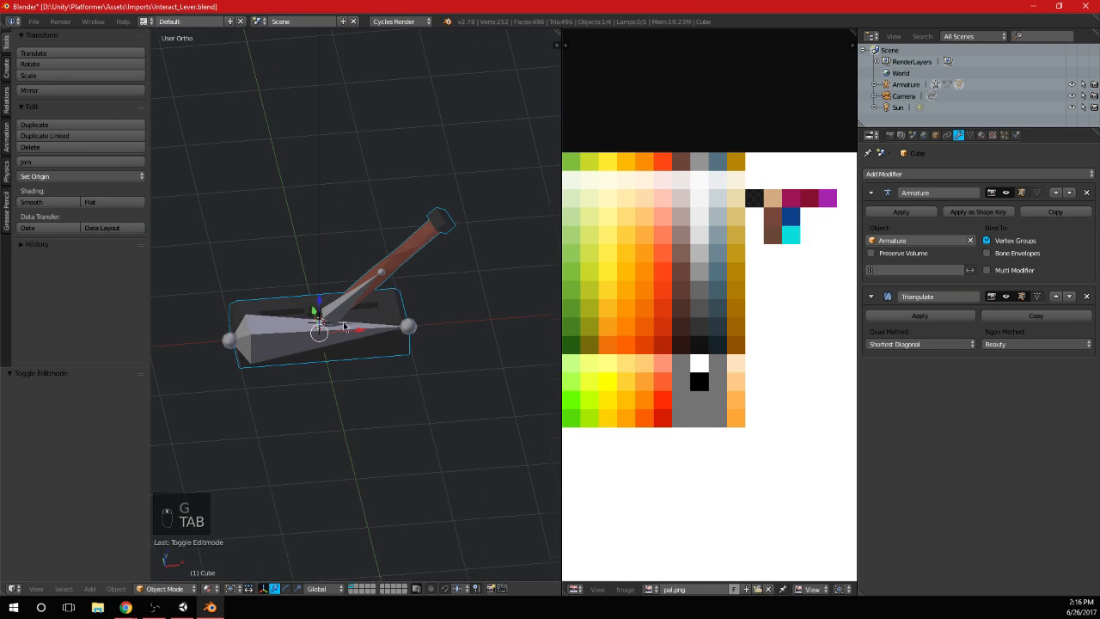
# Select the whole linked gear at the handle's base and move its UVs onto a medium grey swatch
pyautogui.scroll(2, 318, 316)
pyautogui.press('Tab')
pyautogui.press('a')
pyautogui.press('a')
pyautogui.press('a')
pyautogui.press('l')
pyautogui.scroll(2, 694, 327)
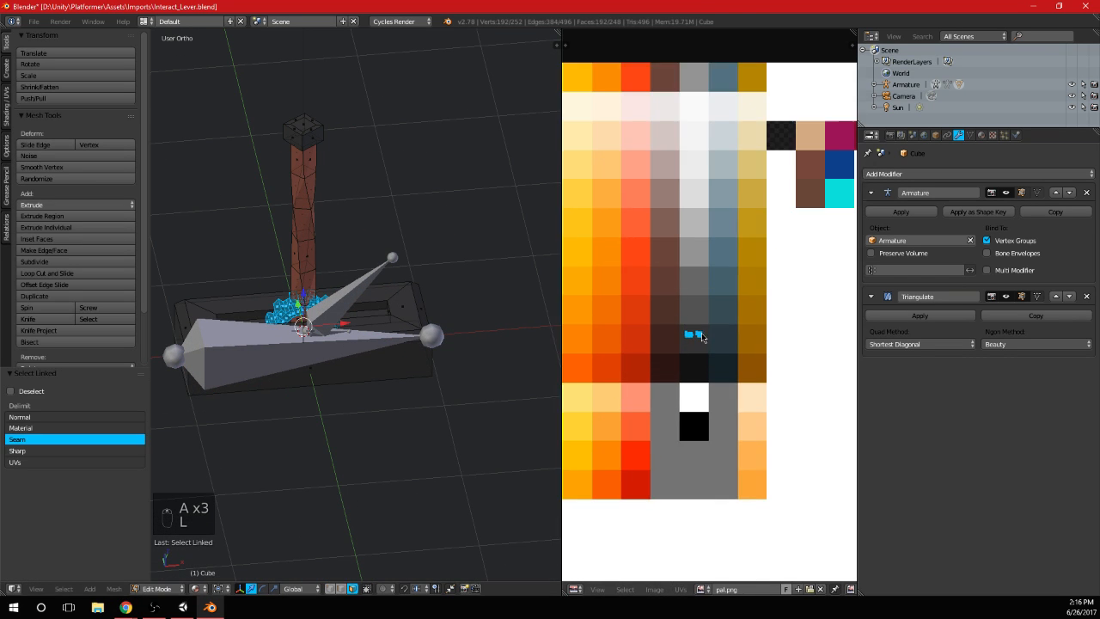
pyautogui.press('g')
pyautogui.click(694, 275)
pyautogui.press('Tab')
pyautogui.moveTo(319, 304); pyautogui.dragTo(381, 305, button='middle')
# Select the entire base block of the lever and move its UVs onto a slightly lighter dark grey swatch
pyautogui.press('Tab')
pyautogui.press('a')
pyautogui.press('a')
pyautogui.press('a')
pyautogui.press('l')
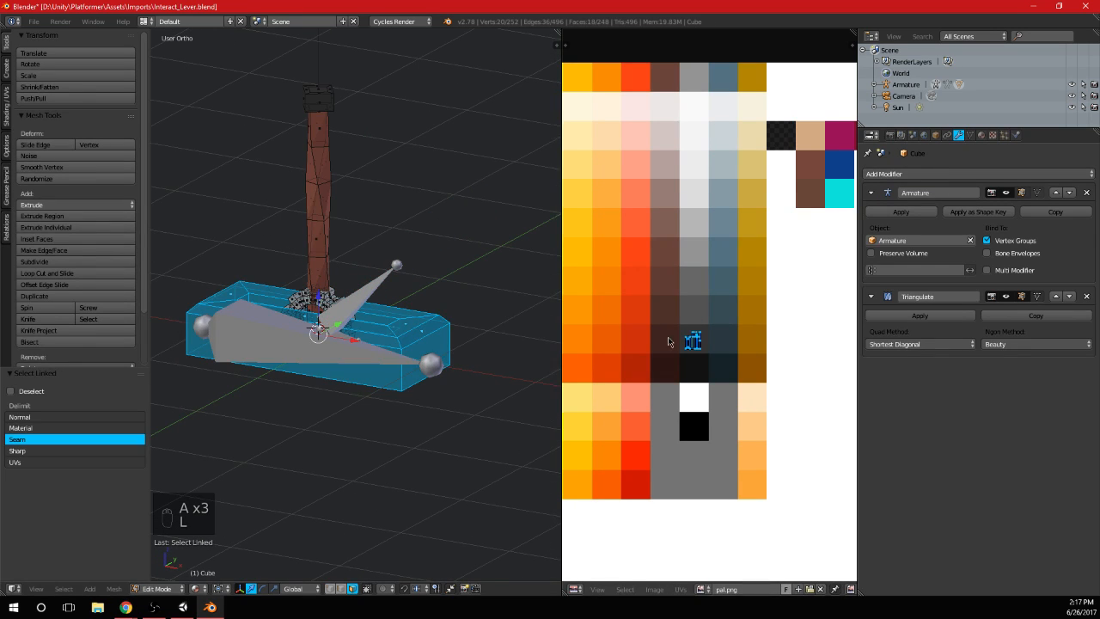
pyautogui.press('g')
pyautogui.click(691, 315)
pyautogui.press('Tab')
pyautogui.moveTo(486, 292); pyautogui.dragTo(520, 325, button='middle')
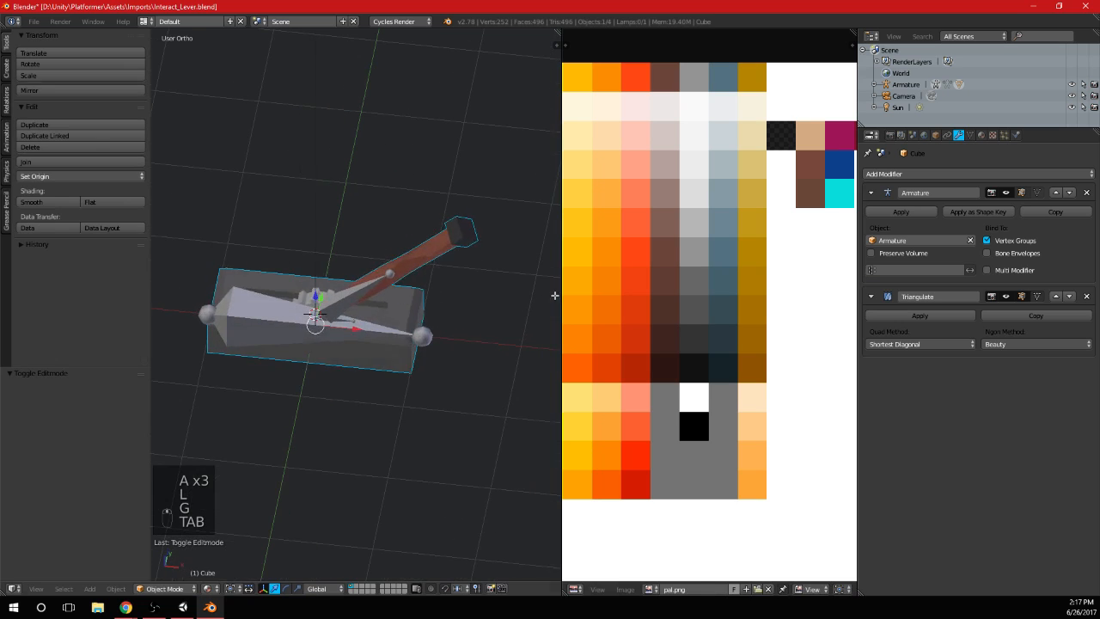
# Move the base block's UVs onto the dark blue-grey swatch and check the colour in Object Mode
pyautogui.press('Tab')
pyautogui.press('g')
pyautogui.click(738, 345)
pyautogui.press('Tab')
pyautogui.moveTo(491, 285); pyautogui.dragTo(537, 232, button='middle')
# Select only the head block's faces and synchronise the UV editor selection with the mesh selection
pyautogui.press('Tab')
pyautogui.press('a')
pyautogui.press('a')
pyautogui.press('a')
pyautogui.press('b')
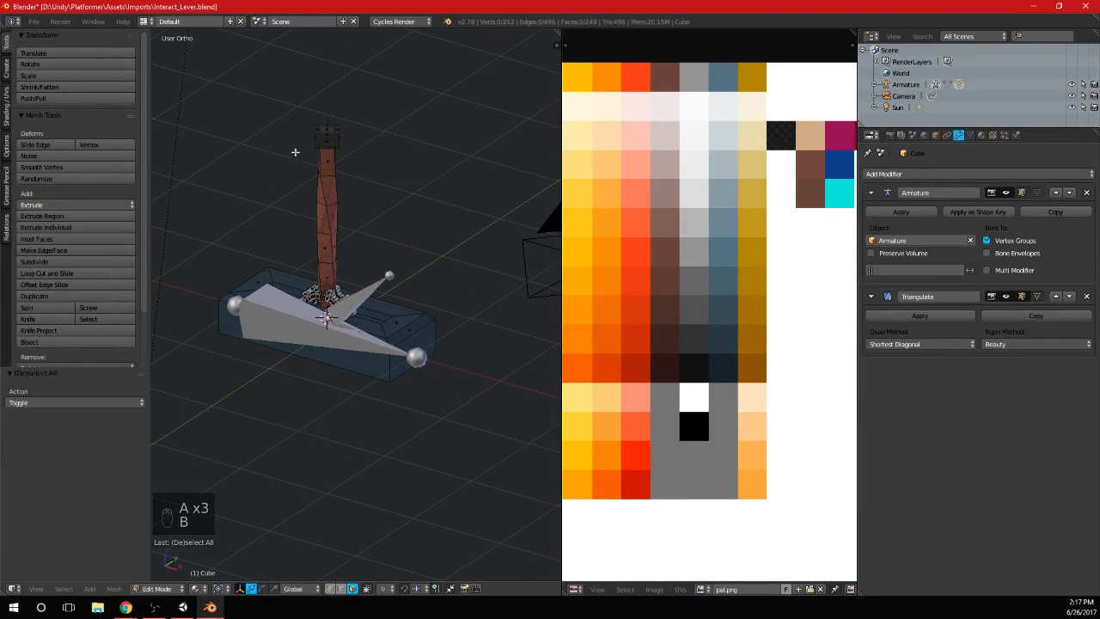
pyautogui.moveTo(297, 152); pyautogui.dragTo(348, 120)
pyautogui.moveTo(833, 593); pyautogui.dragTo(754, 583, button='middle')
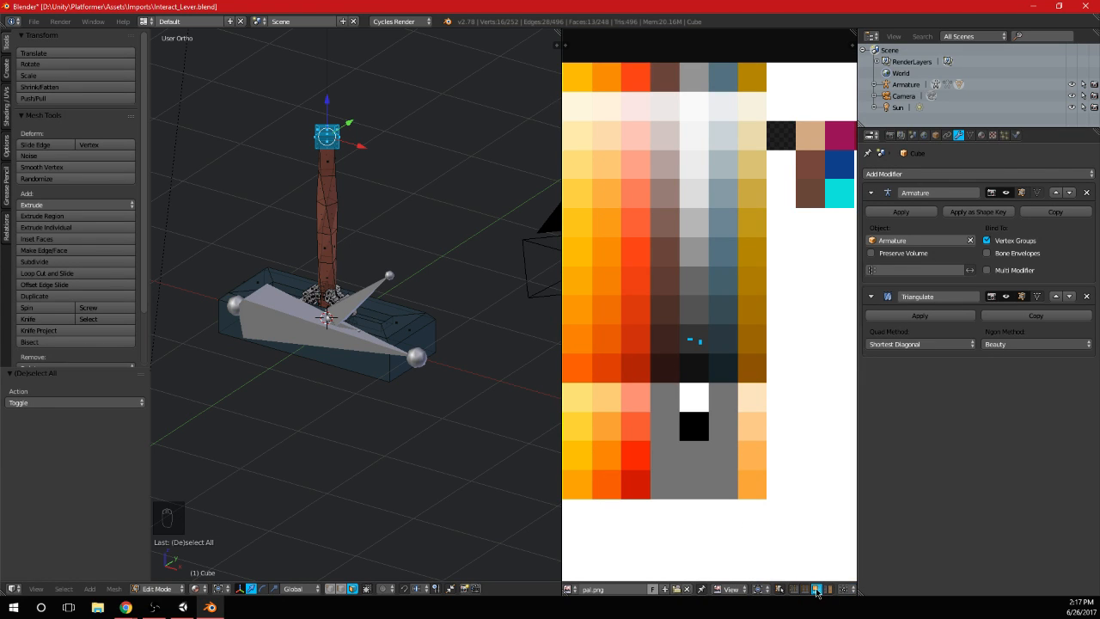
pyautogui.moveTo(711, 300); pyautogui.dragTo(679, 314, button='middle')
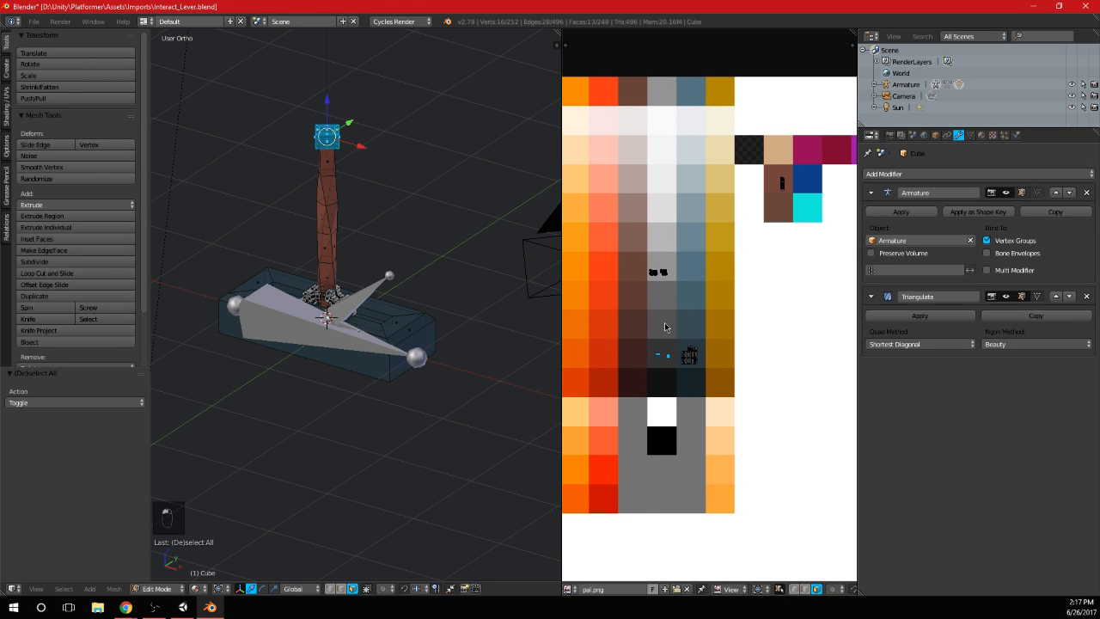
# Move the head block's UVs onto the dark blue-grey swatch just above the base block's and check the colour in Object Mode
pyautogui.press('a')
pyautogui.press('b')
pyautogui.moveTo(634, 379); pyautogui.dragTo(672, 342)
pyautogui.press('g')
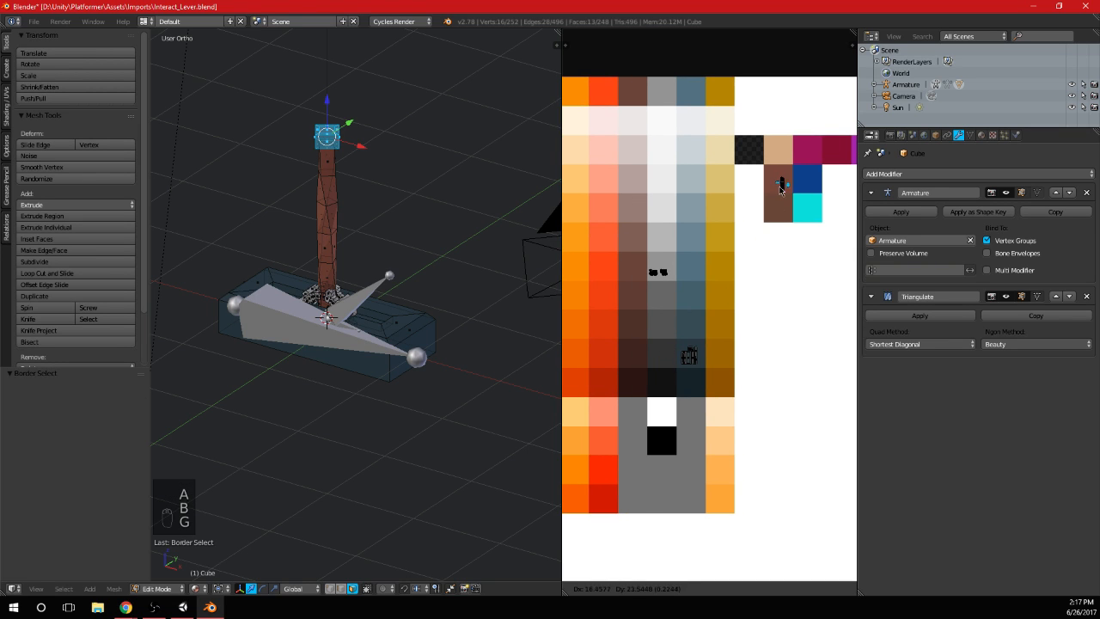
pyautogui.click(686, 329)
pyautogui.press('Tab')
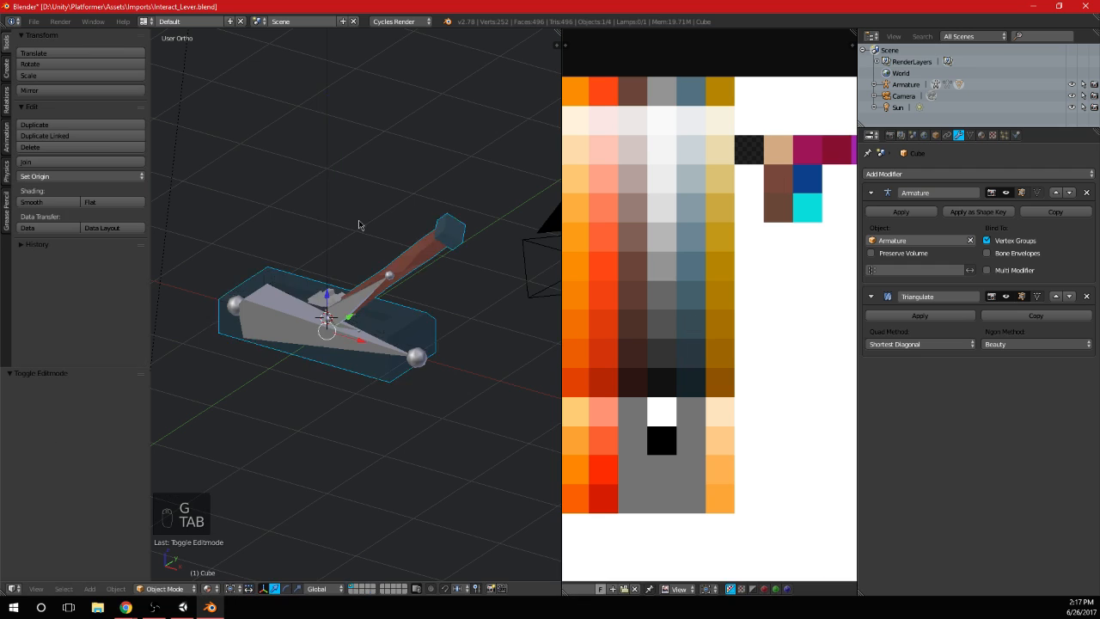
pyautogui.scroll(-3, 361, 226)
pyautogui.moveTo(361, 226); pyautogui.dragTo(410, 277, button='middle')
pyautogui.scroll(2, 412, 206)
pyautogui.scroll(2, 410, 277)
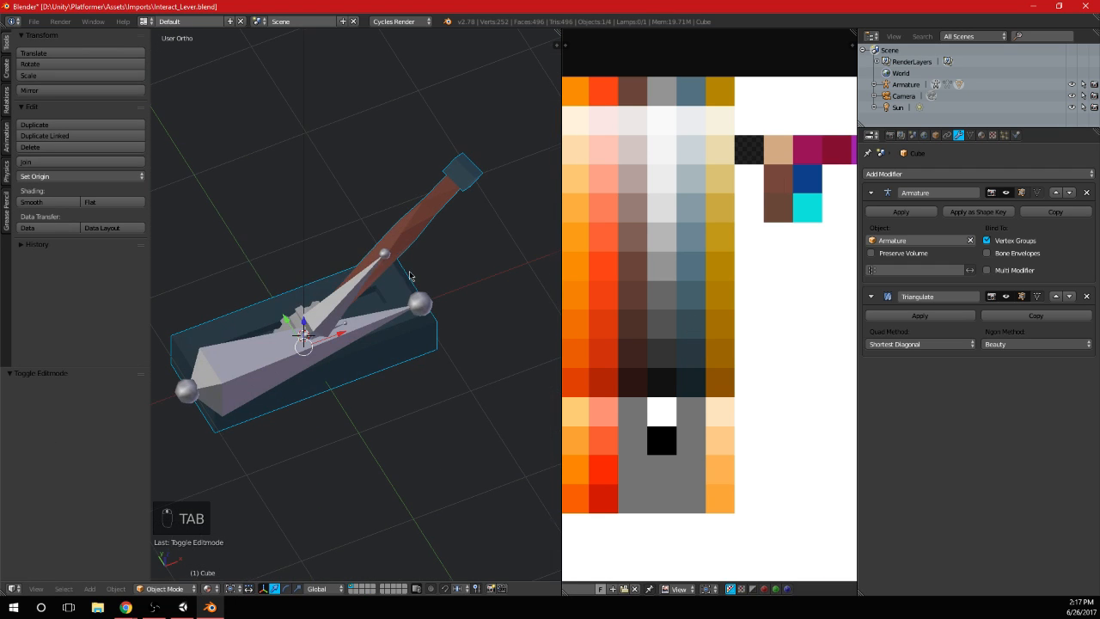
# Save over Interact_Lever.blend, switch to Unity and select the reimported lever in the scene
pyautogui.hotkey('ctrl', 's')
pyautogui.click(409, 269)
pyautogui.click(183, 607)
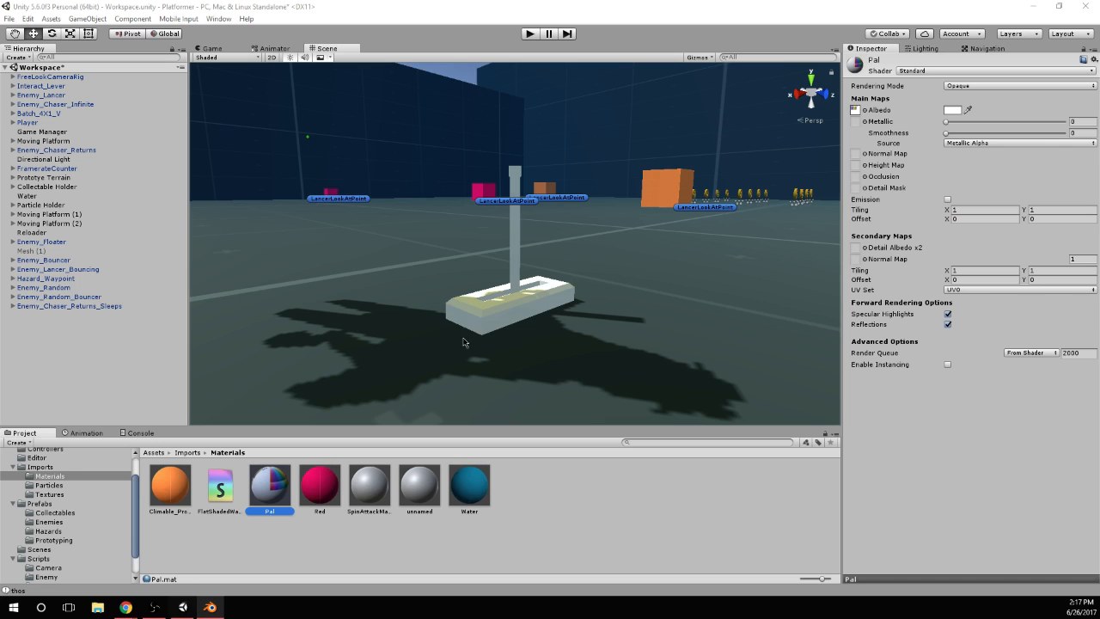
pyautogui.keyDown('alt'); pyautogui.moveTo(503, 268); pyautogui.dragTo(552, 292); pyautogui.keyUp('alt')
pyautogui.click(553, 292)
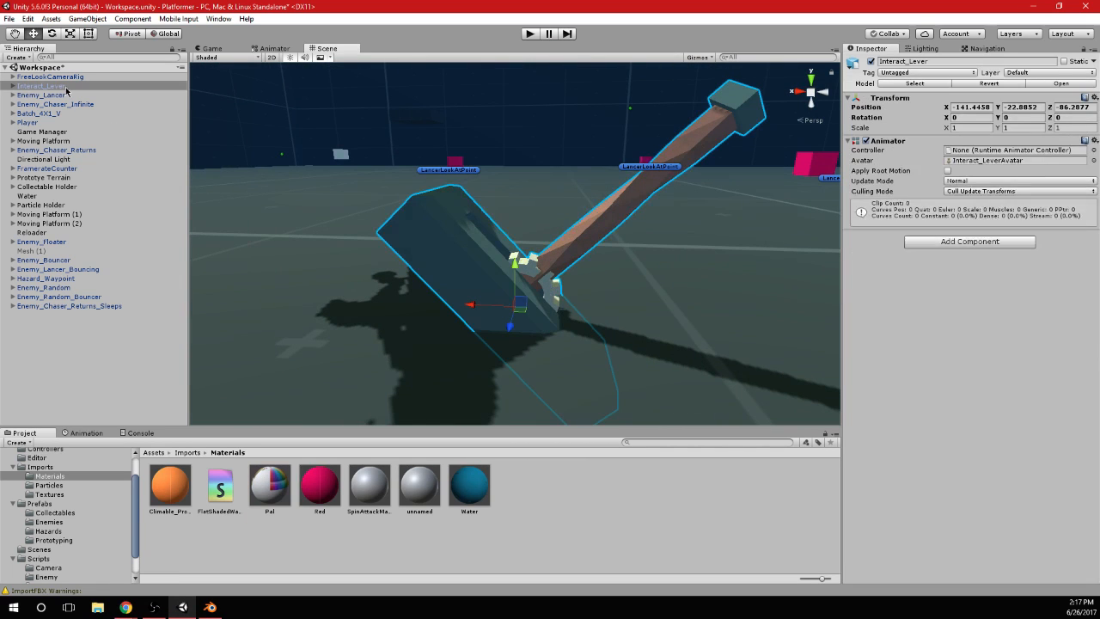
# Expand Interact_Lever in the scene hierarchy and inspect its Armature and Cube children
pyautogui.click(12, 86)
pyautogui.click(41, 95)
pyautogui.click(43, 104)
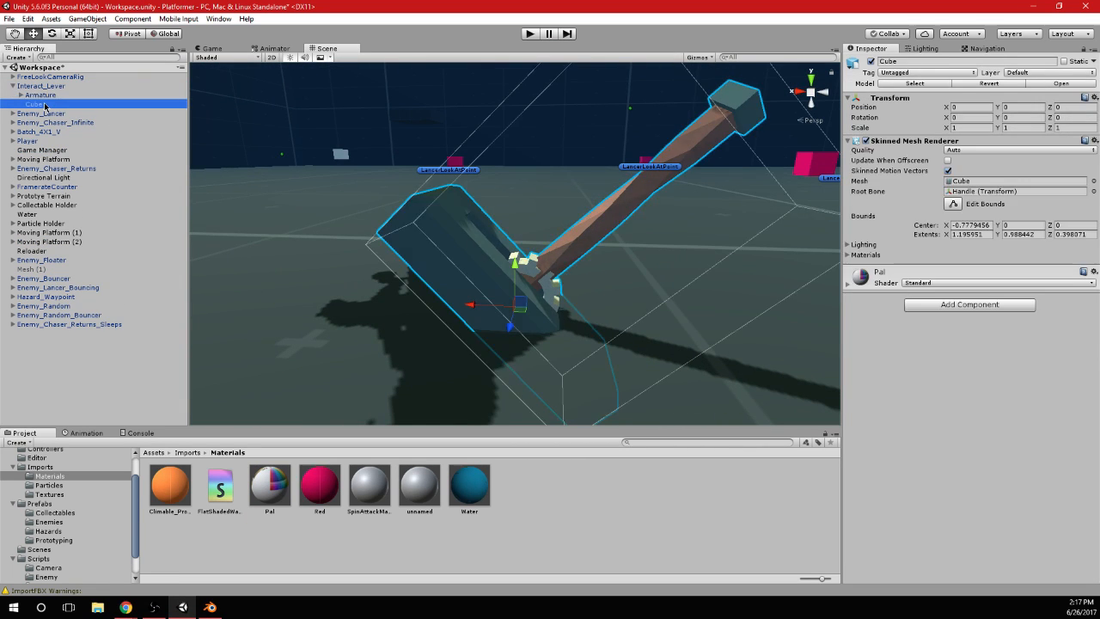
pyautogui.click(50, 87)
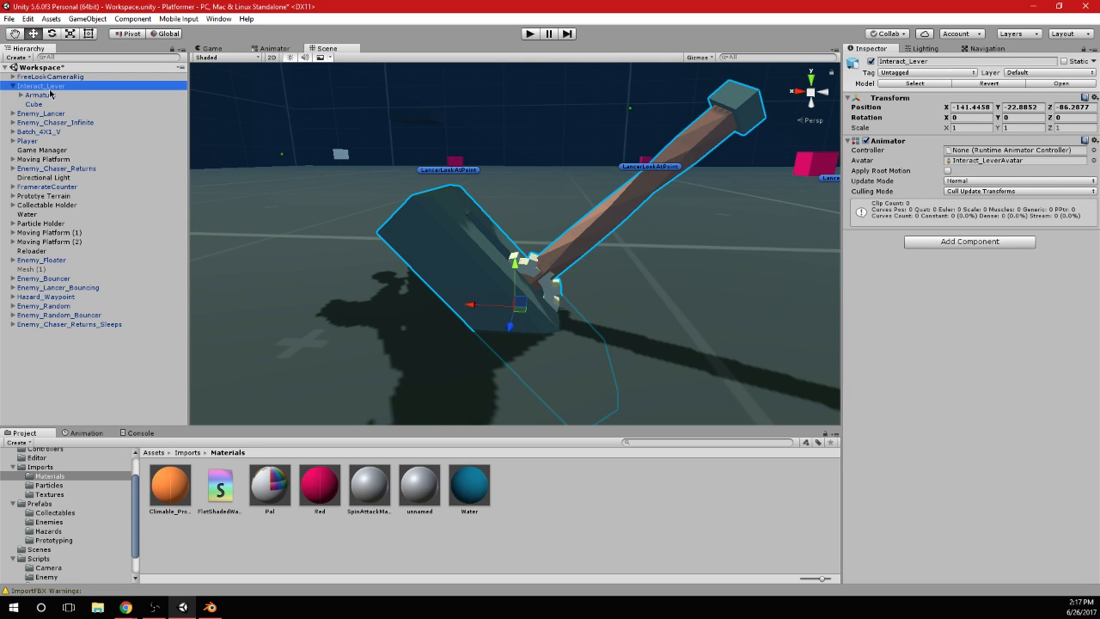
pyautogui.click(48, 95)
pyautogui.click(34, 104)
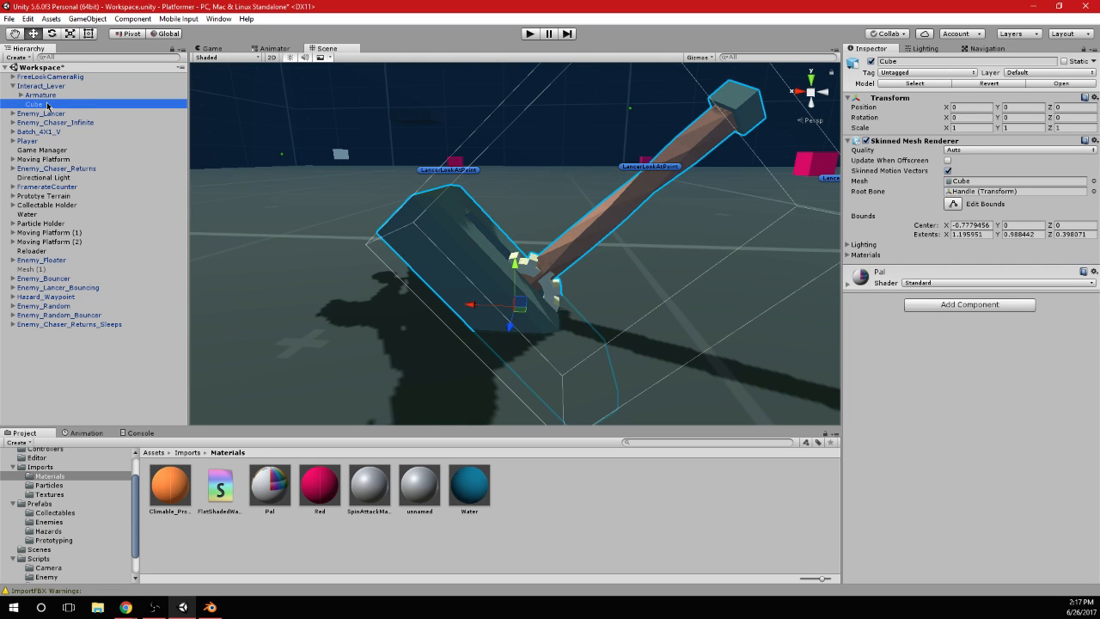
# Switch to Blender and try clearing the rotation and location of all objects in Object Mode
pyautogui.click(210, 607)
pyautogui.click(133, 589)
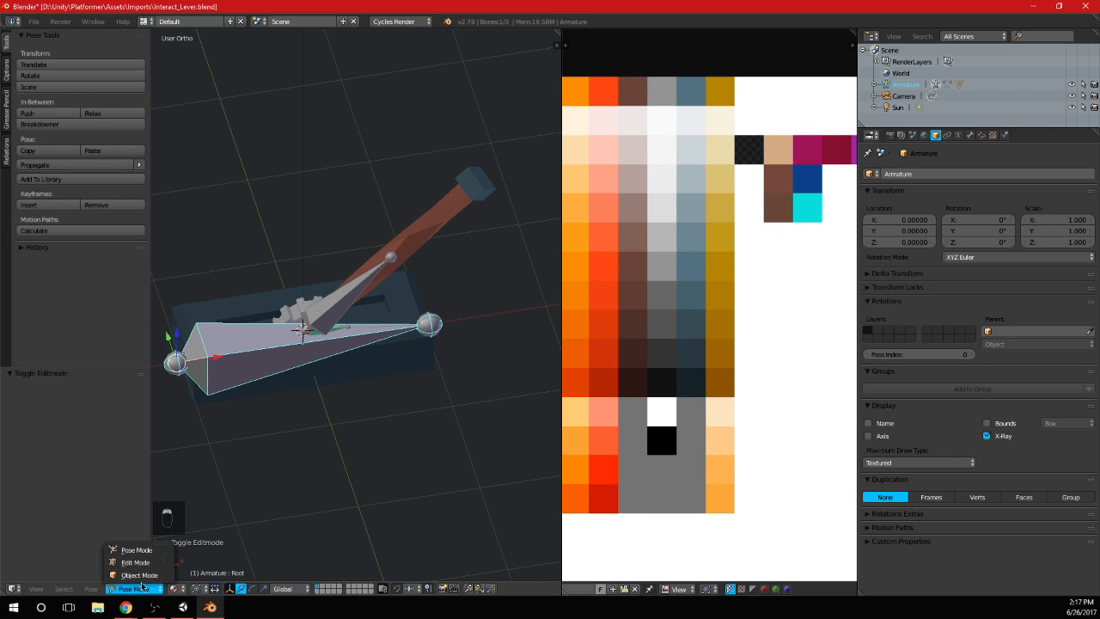
pyautogui.click(138, 575)
pyautogui.press('a')
pyautogui.press('a')
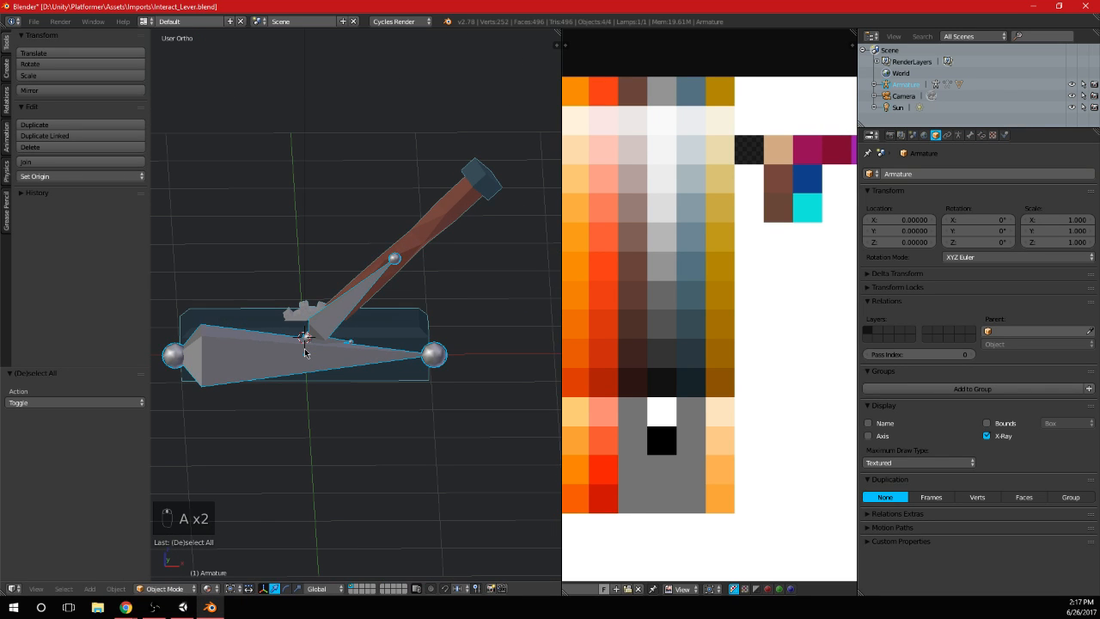
pyautogui.hotkey('alt', 'r')
pyautogui.hotkey('alt', 'g')
pyautogui.hotkey('ctrl', 'z')
pyautogui.hotkey('ctrl', 'z')
pyautogui.hotkey('ctrl', 'z')
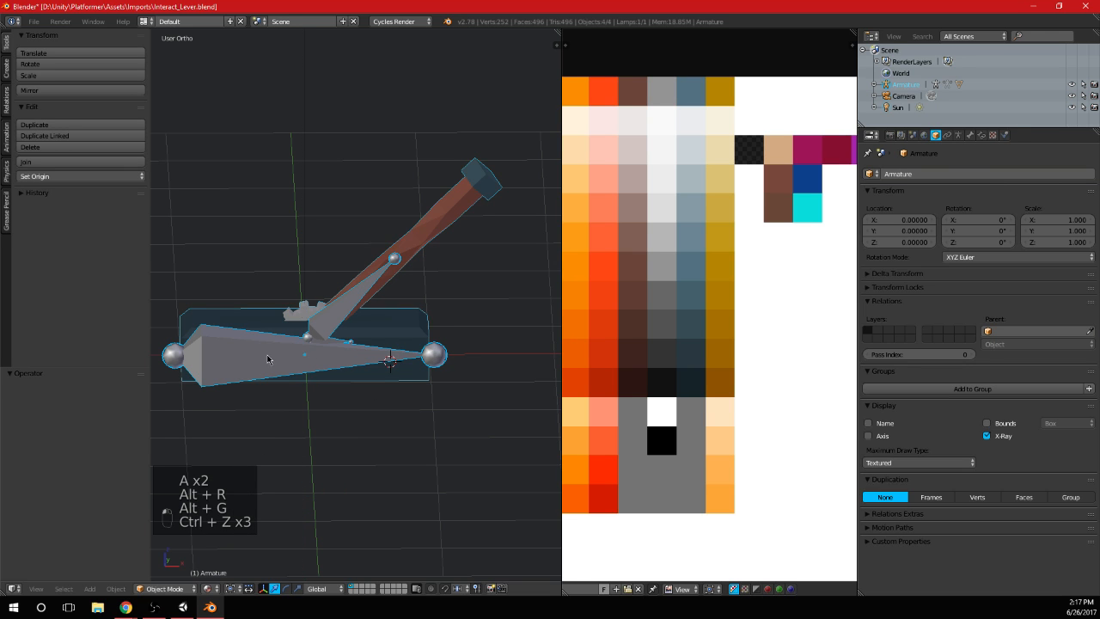
# Switch to Unity and delete the Interact_Lever object from the scene
pyautogui.click(182, 607)
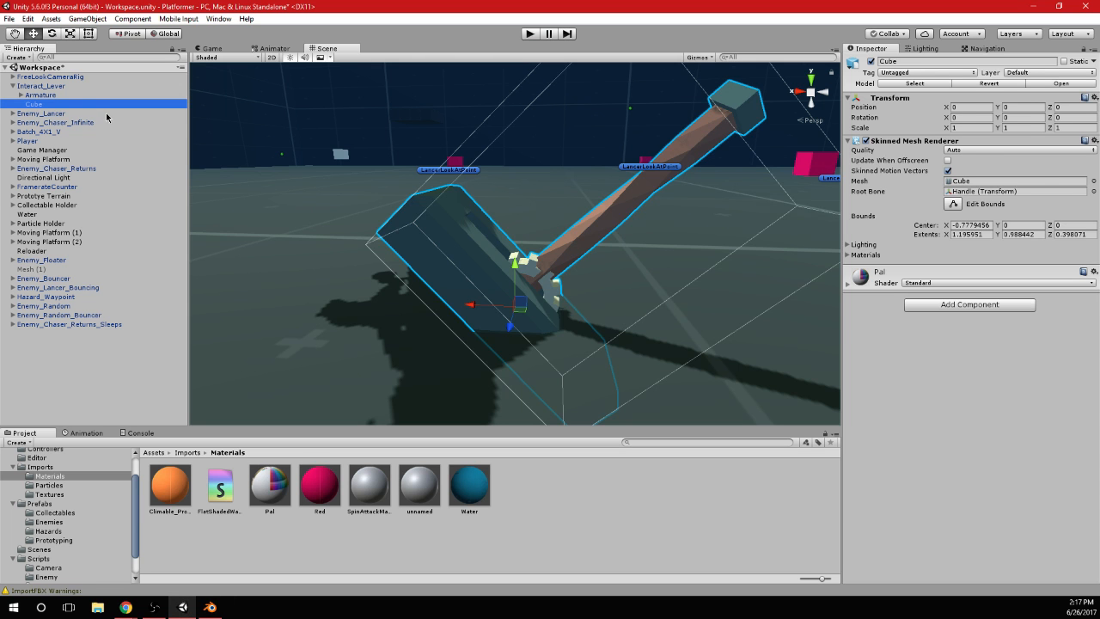
pyautogui.click(106, 114)
pyautogui.click(73, 88)
pyautogui.press('Delete')
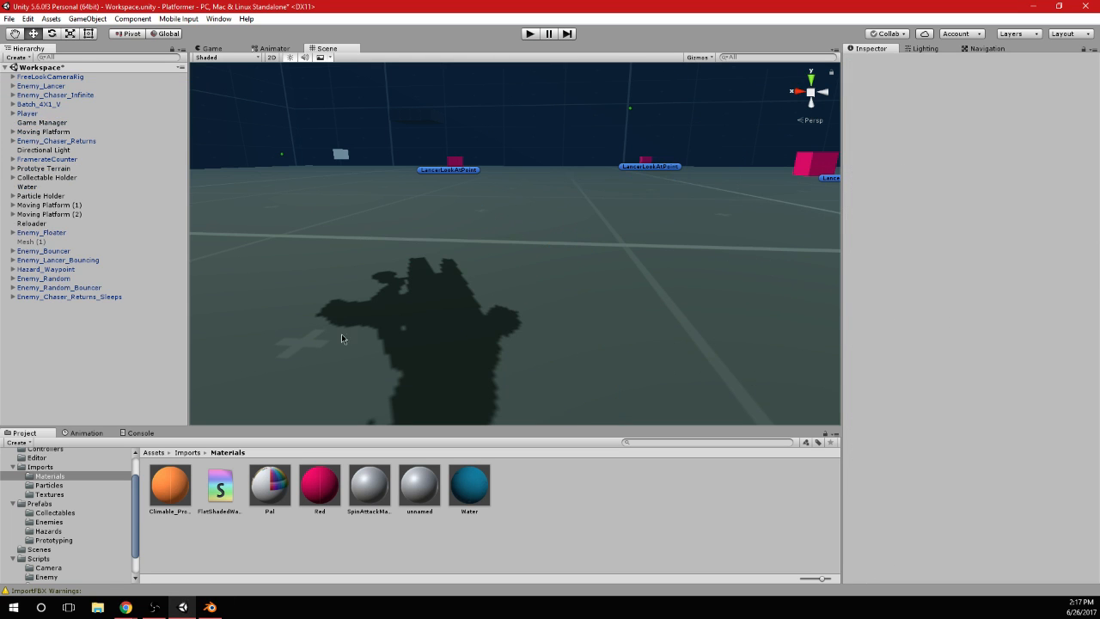
# Place Interact_Lever from the Imports folder into the scene and rotate it to about -46.4 degrees on Z
pyautogui.click(71, 468)
pyautogui.scroll(-2, 542, 531)
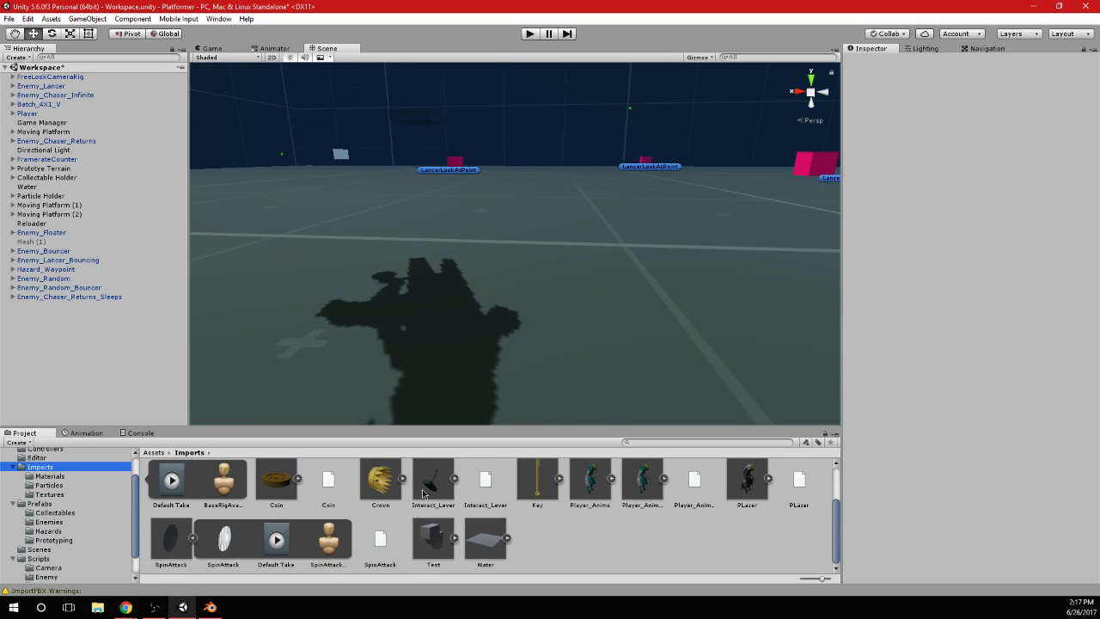
pyautogui.moveTo(433, 487); pyautogui.dragTo(606, 290)
pyautogui.press('e')
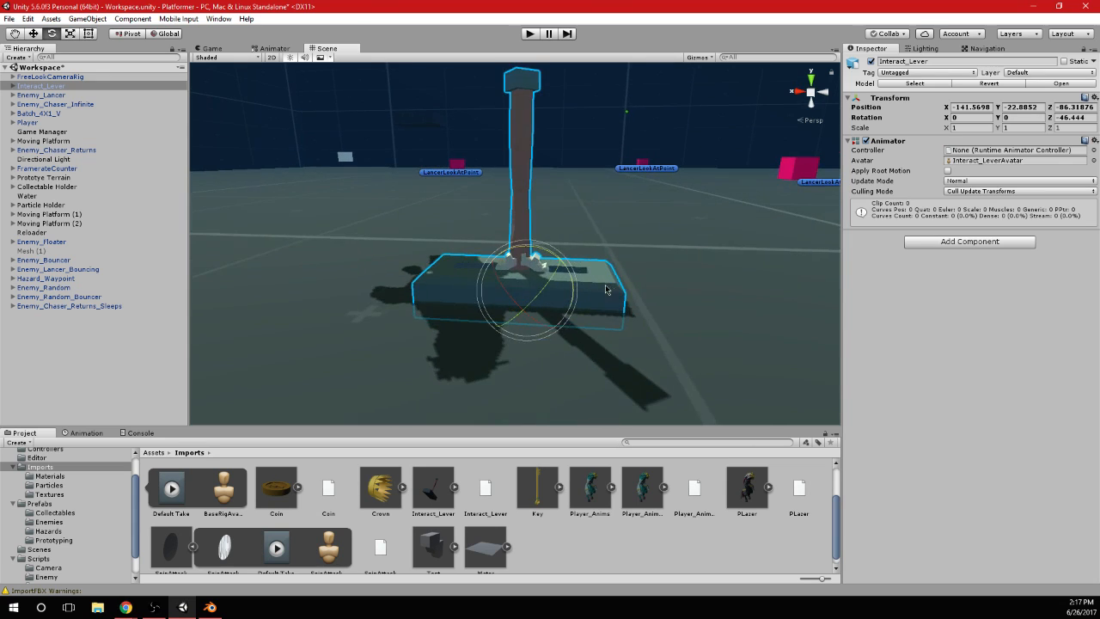
pyautogui.moveTo(605, 290); pyautogui.dragTo(606, 256, button='middle')
# Switch to Blender, put the armature into Pose Mode and select the Handle bone in front view
pyautogui.click(211, 608)
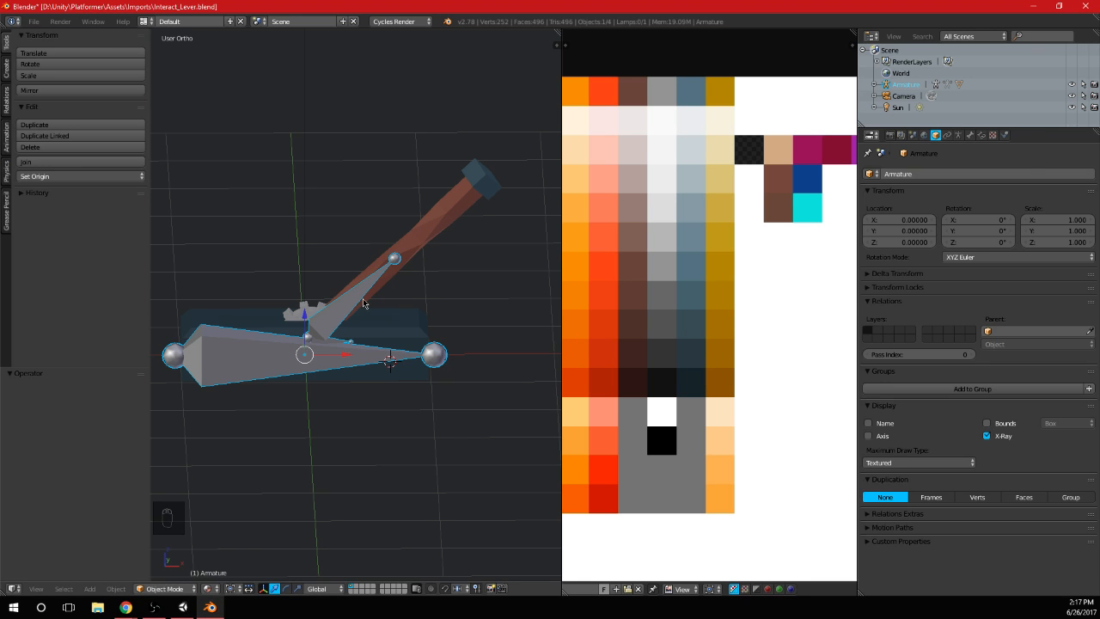
pyautogui.press('KP_3')
pyautogui.press('KP_1')
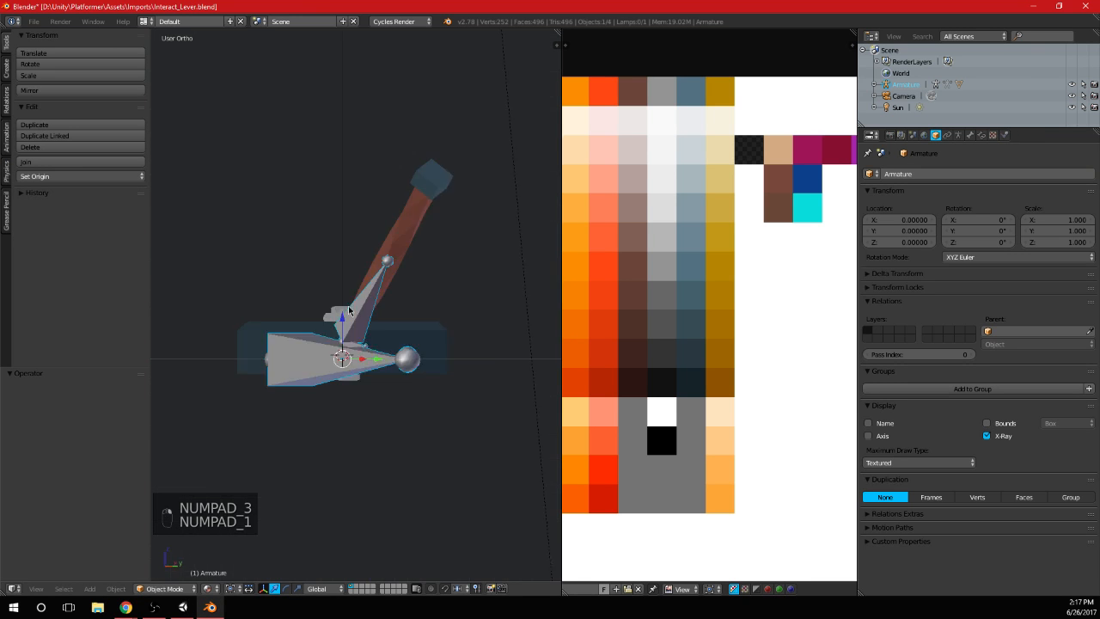
pyautogui.press('Tab')
pyautogui.scroll(2, 309, 324)
pyautogui.click(176, 588)
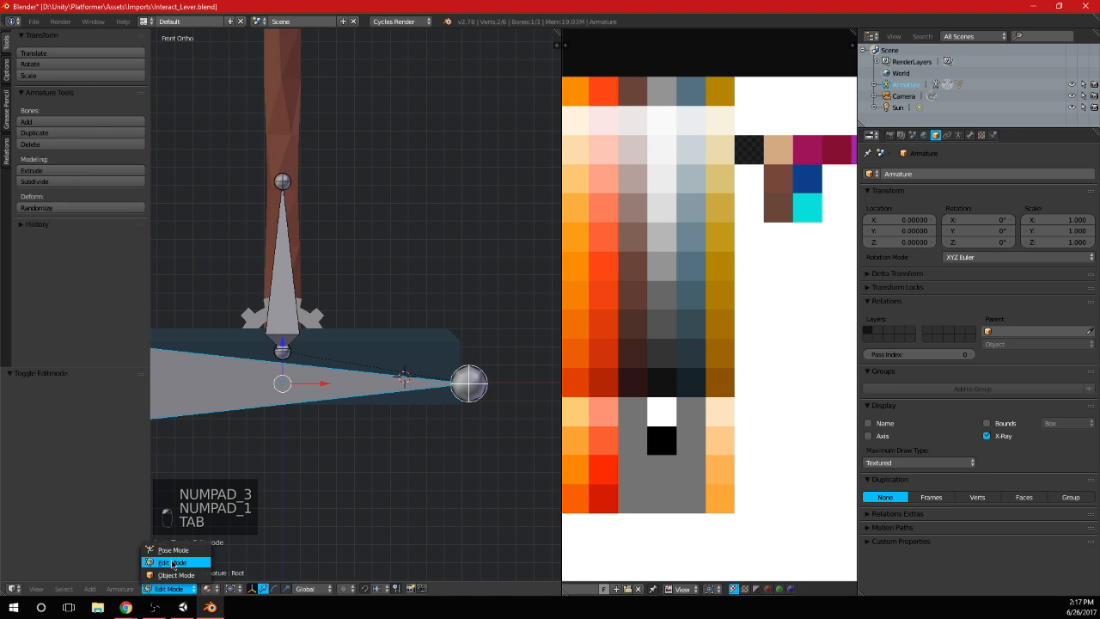
pyautogui.click(172, 548)
pyautogui.rightClick(375, 347)
pyautogui.rightClick(374, 347)
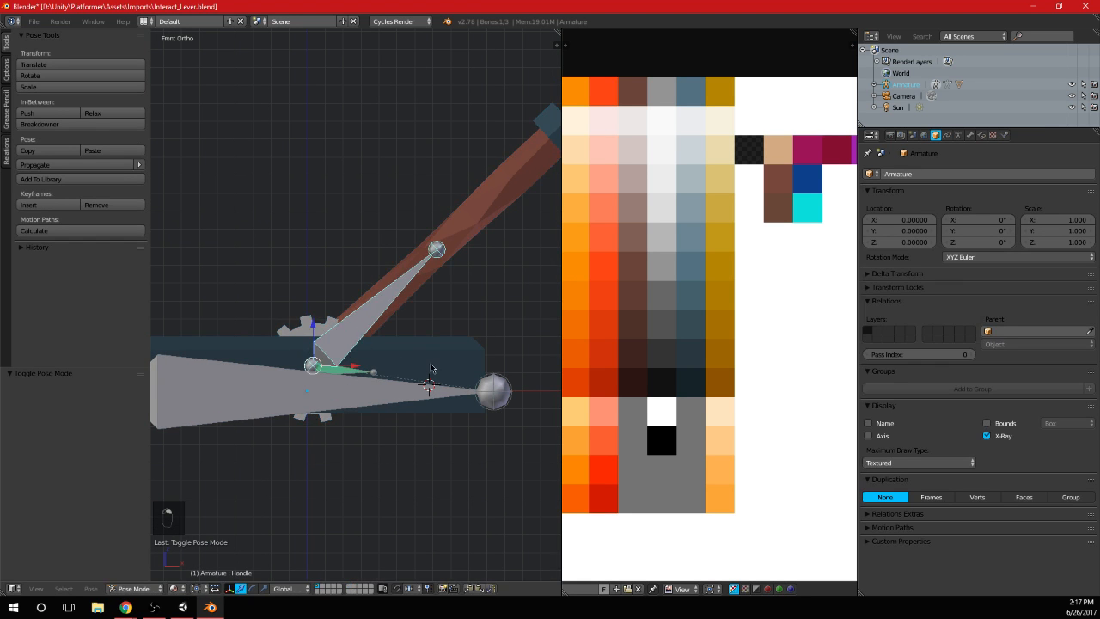
# Clear the Handle bone's pose rotation and location
pyautogui.press('r')
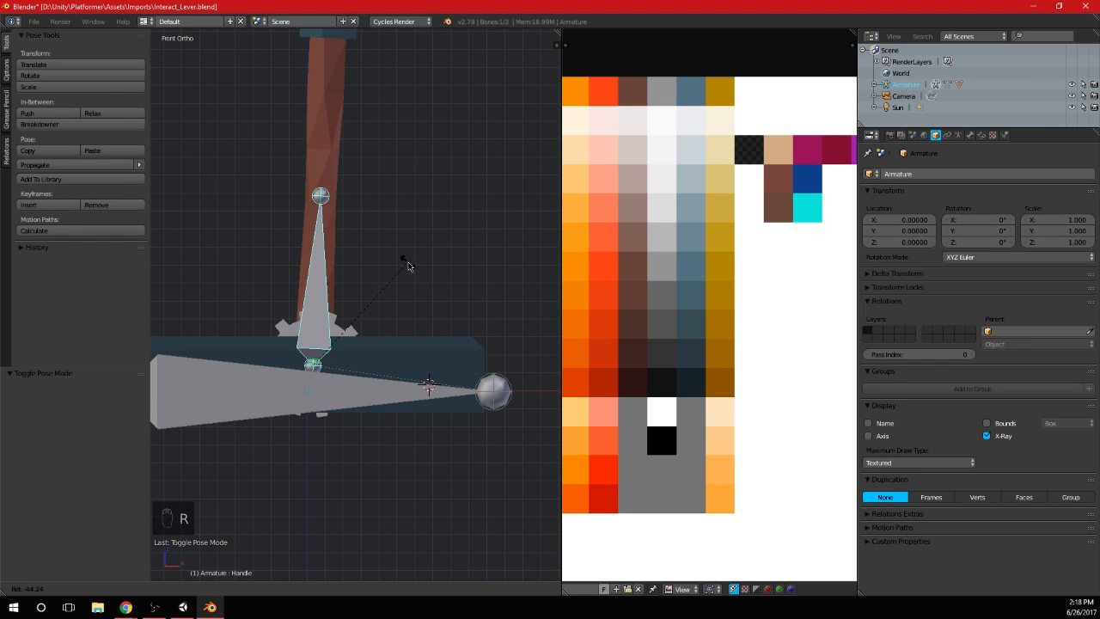
pyautogui.rightClick(404, 261)
pyautogui.hotkey('alt', 'r')
pyautogui.hotkey('alt', 'g')
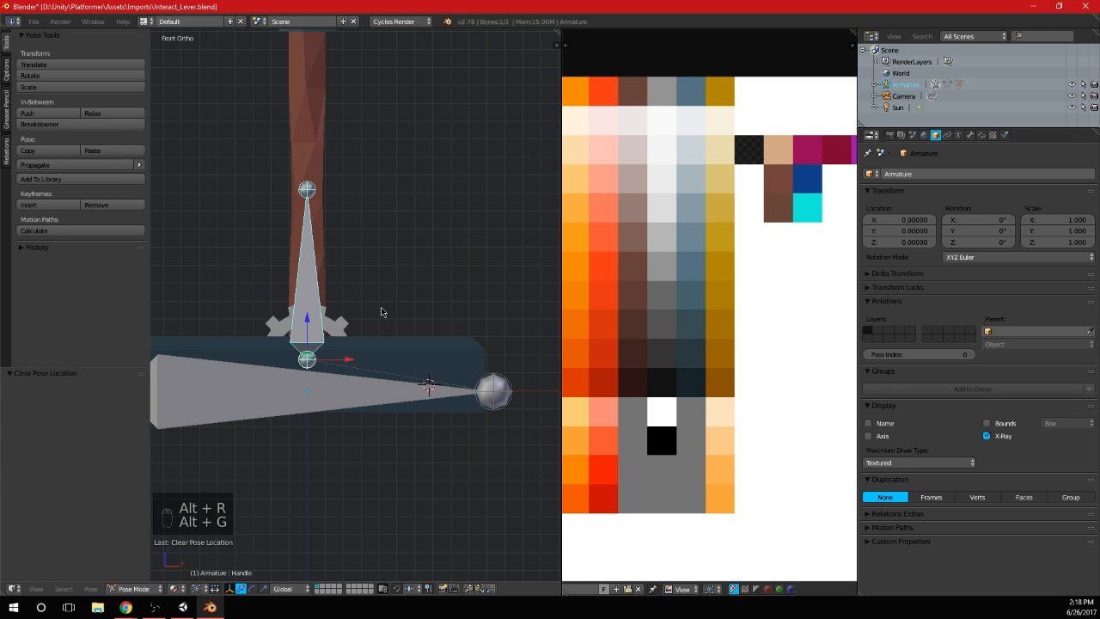
pyautogui.keyDown('shift'); pyautogui.moveTo(381, 312); pyautogui.dragTo(404, 300, button='middle'); pyautogui.keyUp('shift')
pyautogui.press('i')
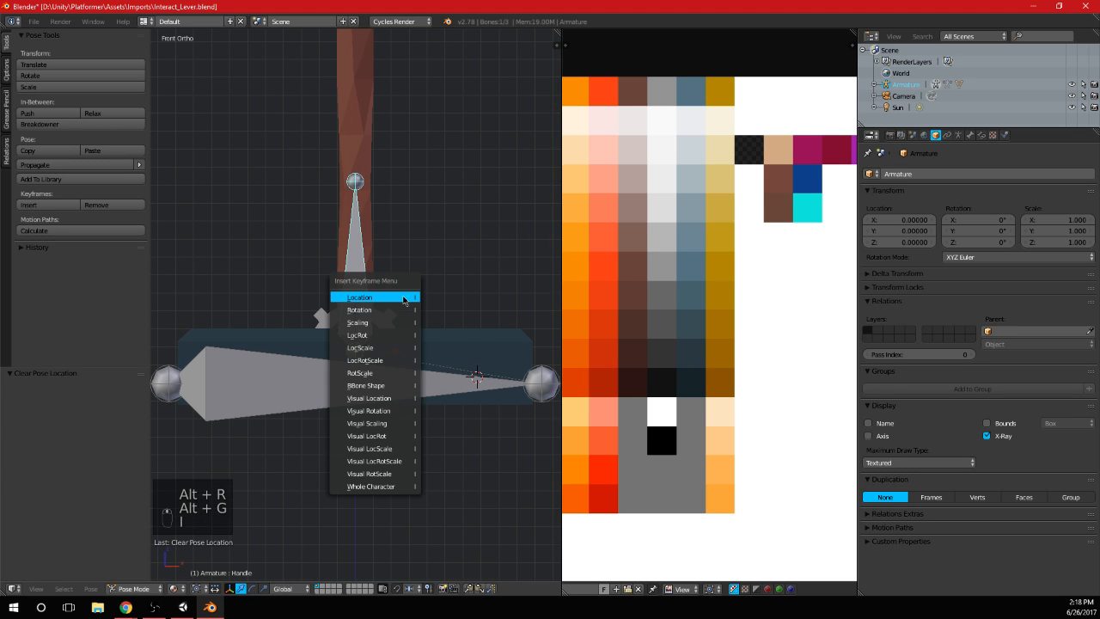
# Return the armature to Object Mode and save over Interact_Lever.blend
pyautogui.press('Tab')
pyautogui.hotkey('ctrl', 's')
pyautogui.click(421, 243)
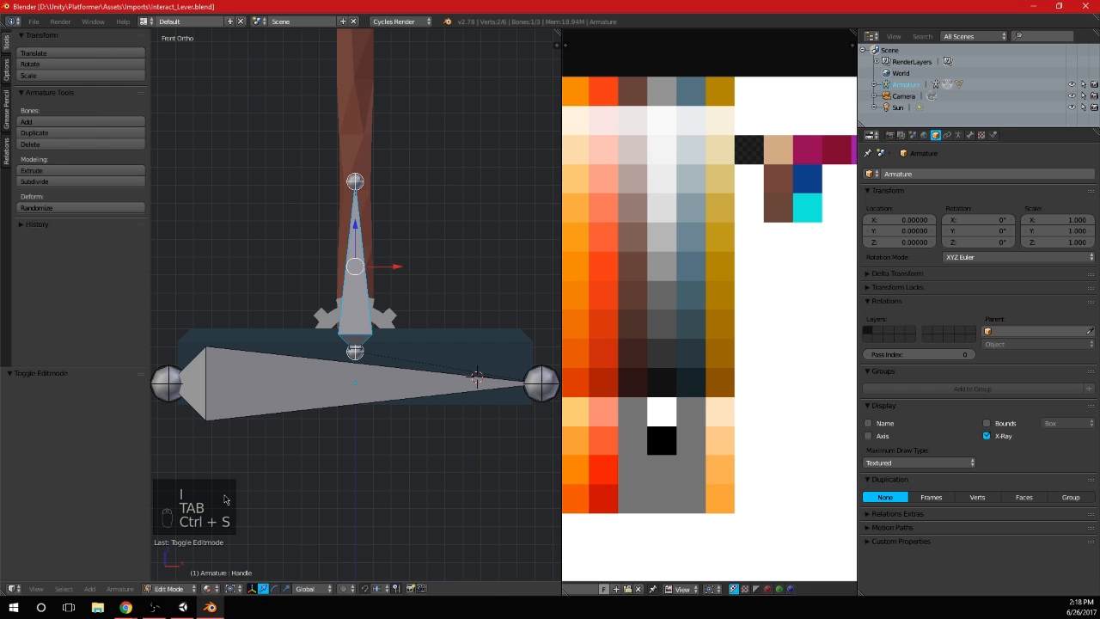
pyautogui.press('Tab')
pyautogui.click(167, 589)
pyautogui.click(138, 578)
pyautogui.hotkey('ctrl', 's')
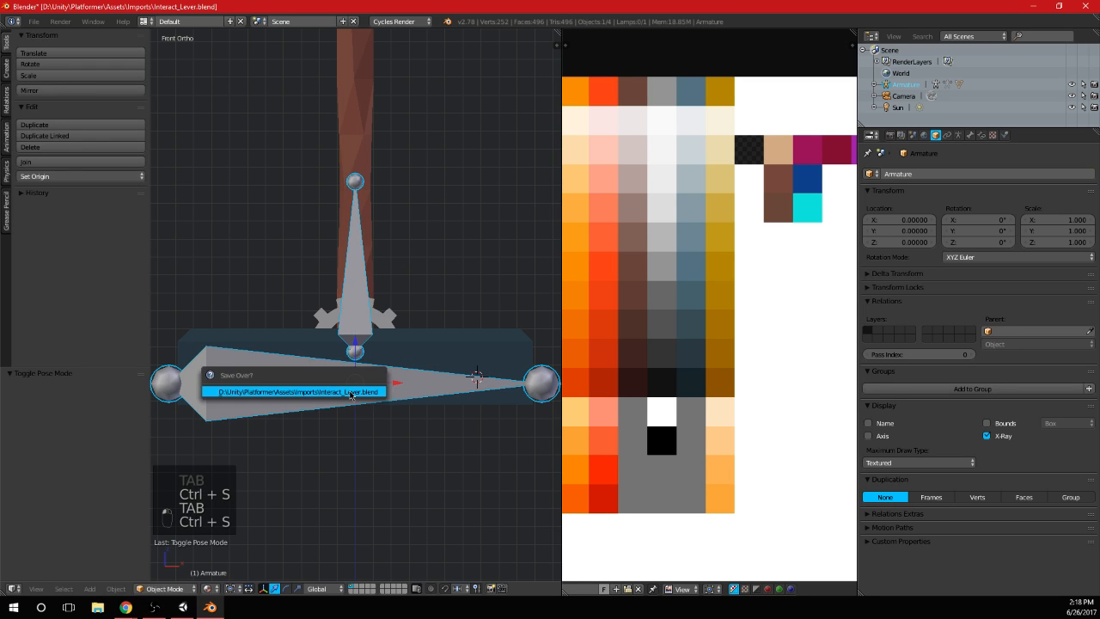
pyautogui.click(345, 389)
pyautogui.hotkey('ctrl', 's')
pyautogui.click(318, 394)
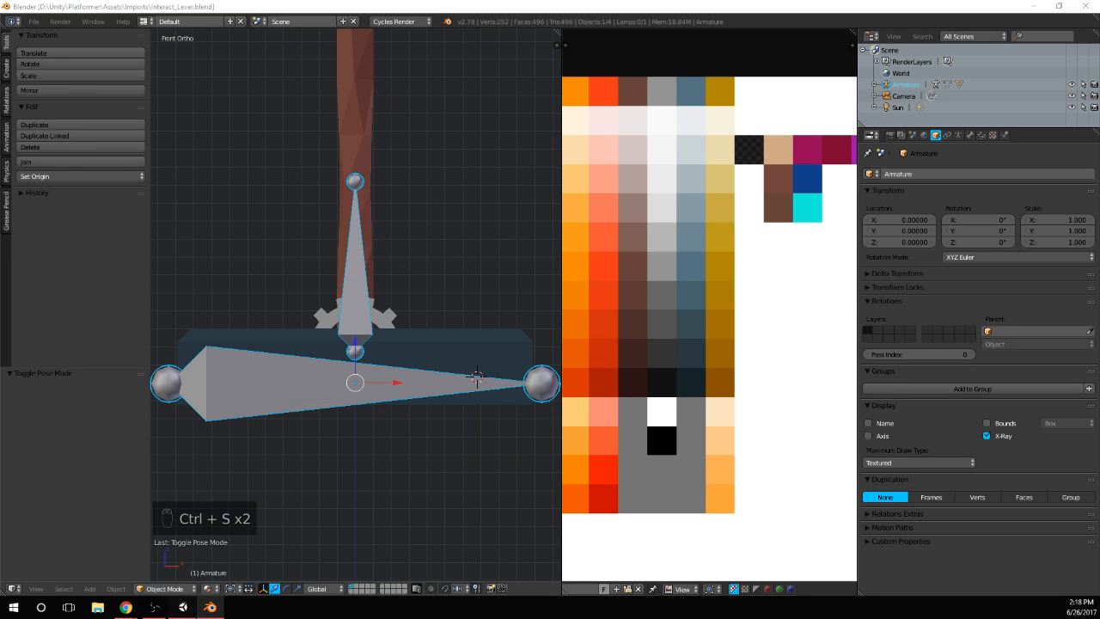
# Switch to Unity and replace the scene's Interact_Lever with a fresh copy from Imports at about X -141.5, Y -22.9, Z -85.5
pyautogui.hotkey('alt', 'Tab')
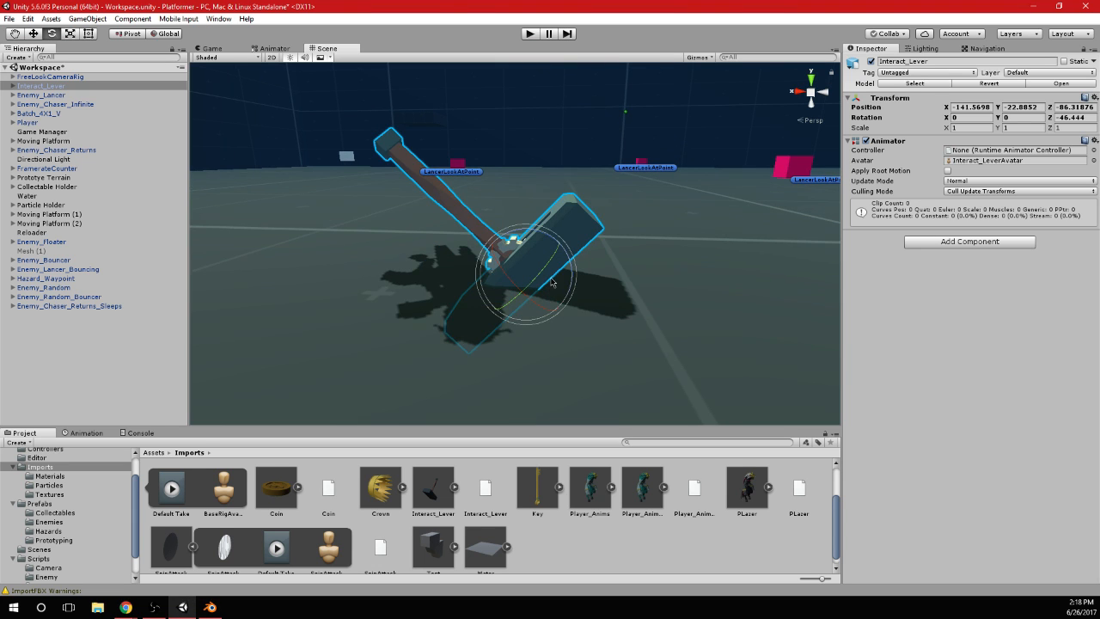
pyautogui.press('Delete')
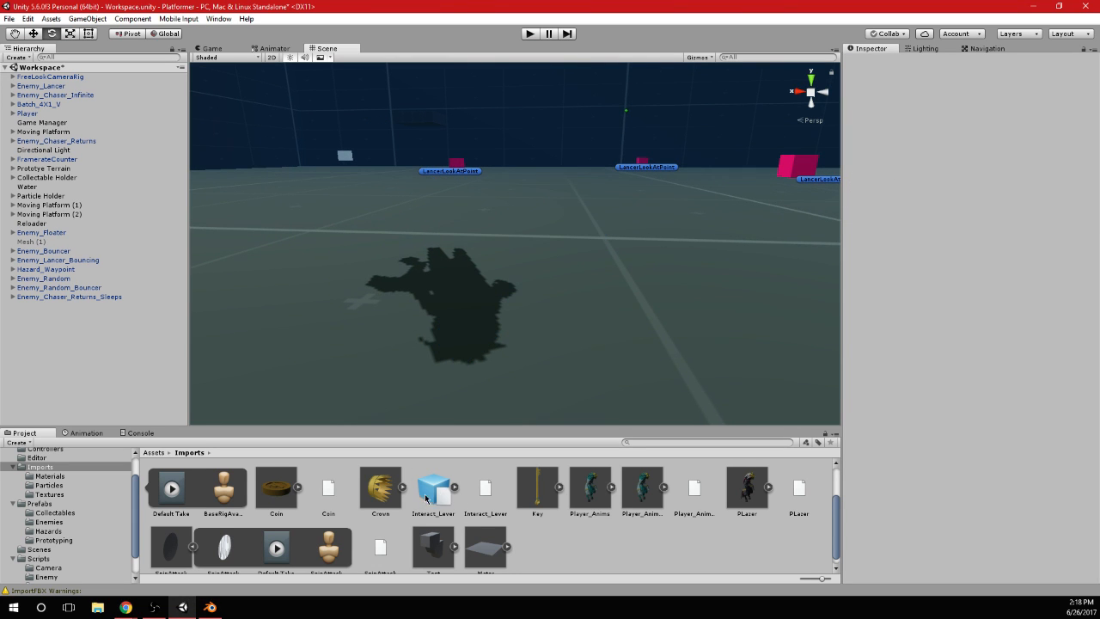
pyautogui.moveTo(434, 499); pyautogui.dragTo(555, 321)
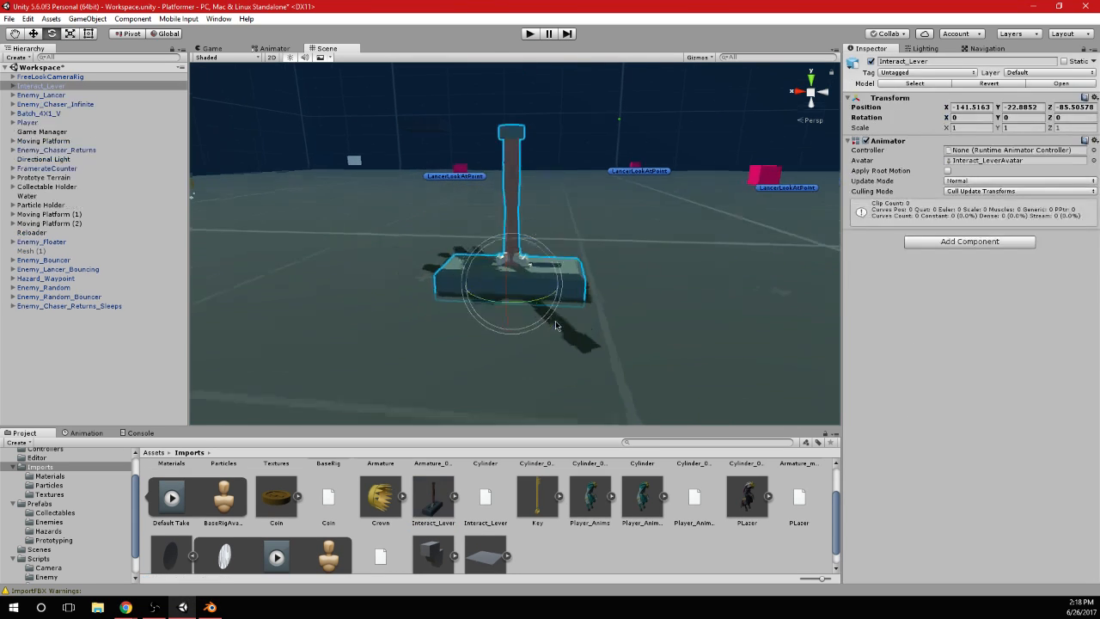
# Examine the placed lever's upright handle, gear, slotted base and colours from several angles in the scene
pyautogui.keyDown('alt'); pyautogui.moveTo(536, 259); pyautogui.dragTo(513, 284); pyautogui.keyUp('alt')
pyautogui.scroll(-2, 513, 284)
pyautogui.scroll(4, 516, 286)
pyautogui.keyDown('alt'); pyautogui.moveTo(573, 312); pyautogui.dragTo(567, 255); pyautogui.keyUp('alt')
pyautogui.scroll(5, 567, 256)
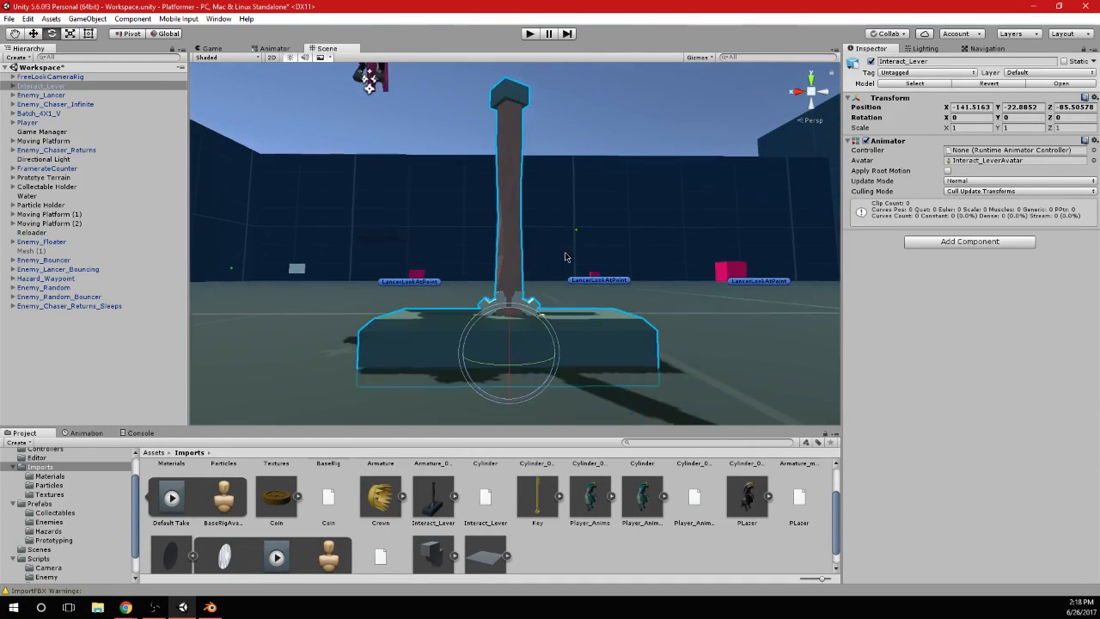
pyautogui.keyDown('alt'); pyautogui.moveTo(551, 296); pyautogui.dragTo(574, 307); pyautogui.keyUp('alt')
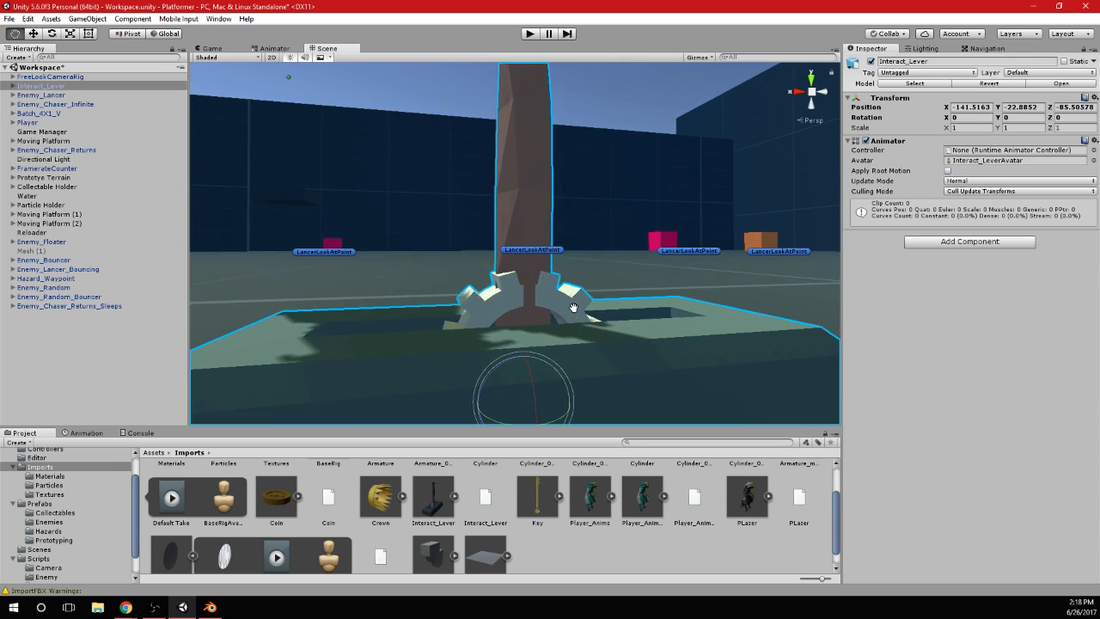
pyautogui.keyDown('alt'); pyautogui.moveTo(574, 234); pyautogui.dragTo(596, 263); pyautogui.keyUp('alt')
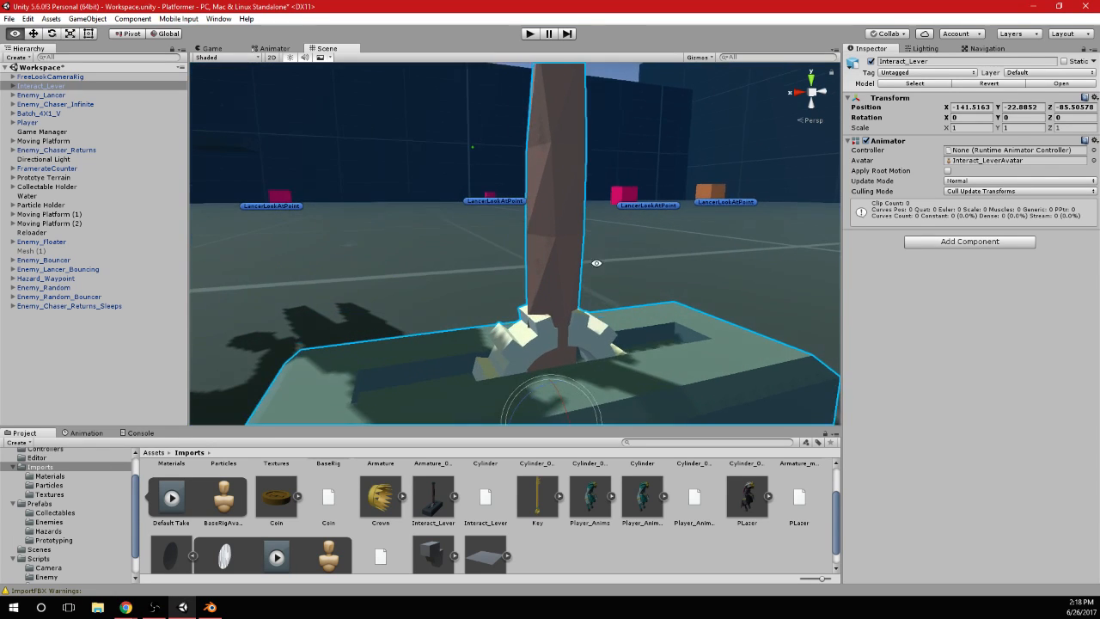
pyautogui.moveTo(603, 259); pyautogui.dragTo(589, 241, button='middle')
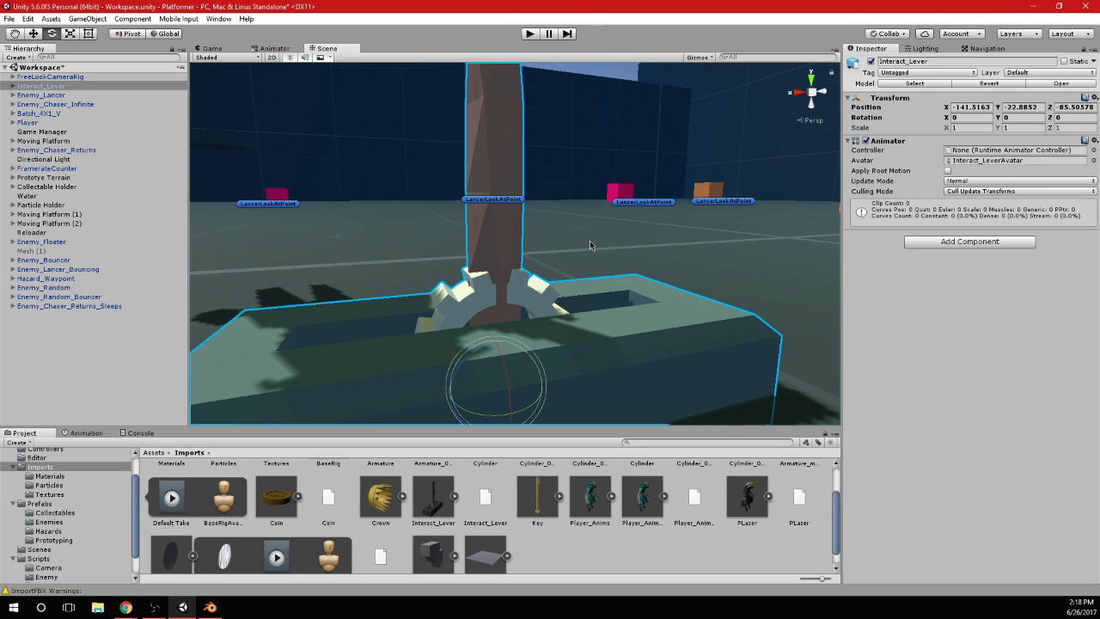
pyautogui.scroll(-6, 590, 241)
pyautogui.moveTo(603, 183); pyautogui.dragTo(609, 243, button='middle')
pyautogui.scroll(2, 610, 243)
pyautogui.keyDown('alt'); pyautogui.moveTo(609, 243); pyautogui.dragTo(458, 287); pyautogui.keyUp('alt')
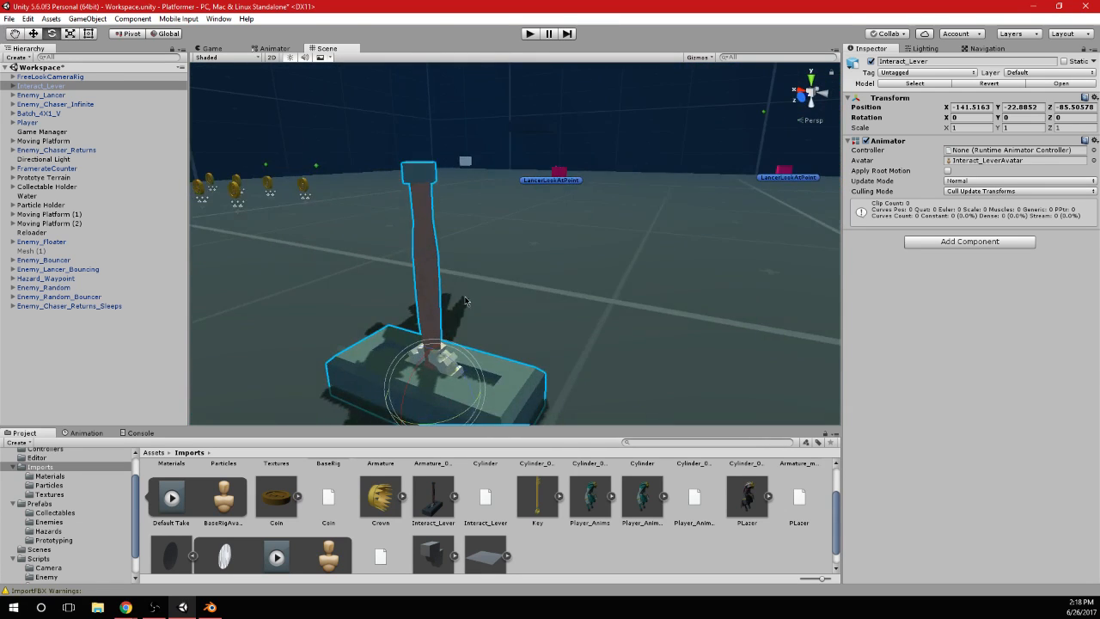
pyautogui.moveTo(459, 287); pyautogui.dragTo(516, 248, button='middle')
pyautogui.scroll(4, 516, 249)
pyautogui.hotkey('alt', 'Tab')
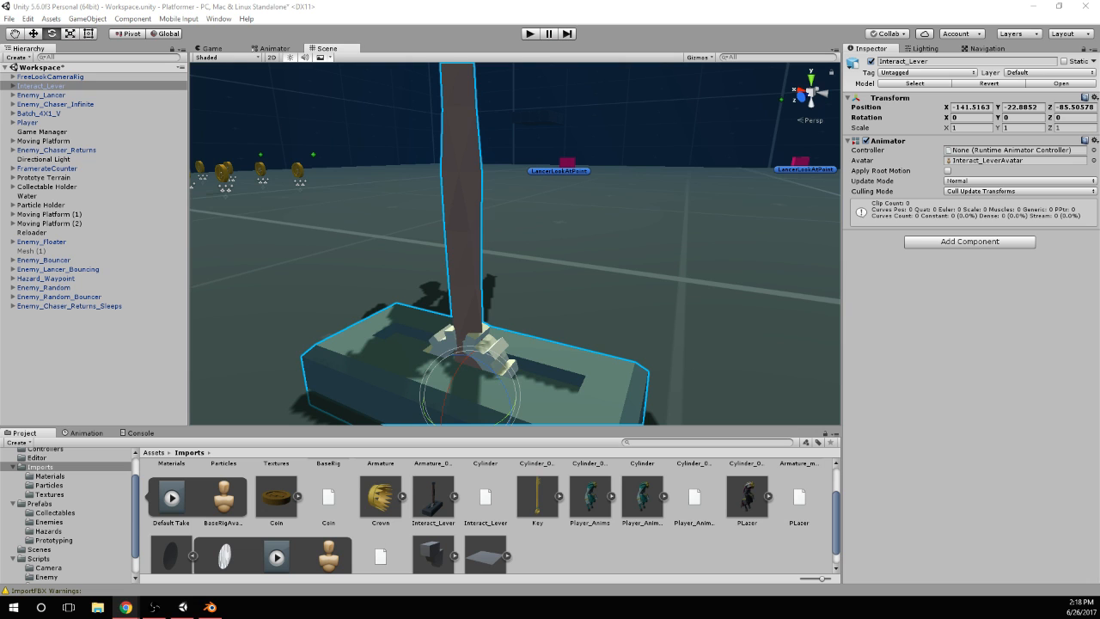
# Inspect how the placed lever's handle meets the gear and the slotted base from opposite sides
pyautogui.click(506, 5)
pyautogui.scroll(-3, 466, 239)
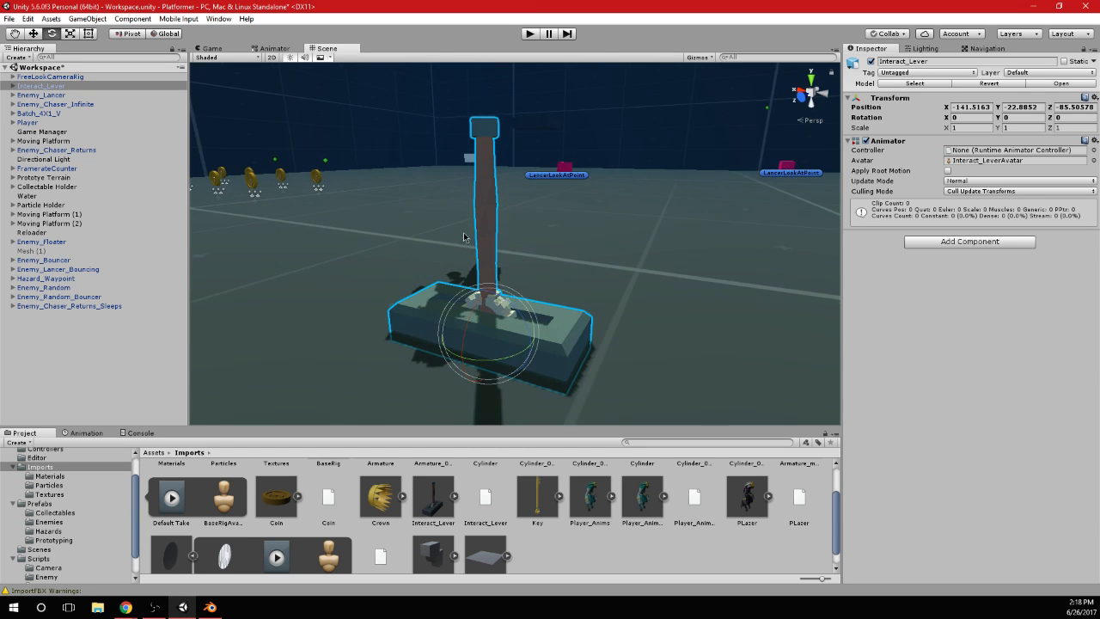
pyautogui.keyDown('alt'); pyautogui.moveTo(467, 238); pyautogui.dragTo(545, 236); pyautogui.keyUp('alt')
pyautogui.scroll(3, 555, 294)
pyautogui.keyDown('alt'); pyautogui.moveTo(555, 294); pyautogui.dragTo(575, 318); pyautogui.keyUp('alt')
# Switch to Blender, hide the armature and open the lever mesh in Edit Mode
pyautogui.click(210, 607)
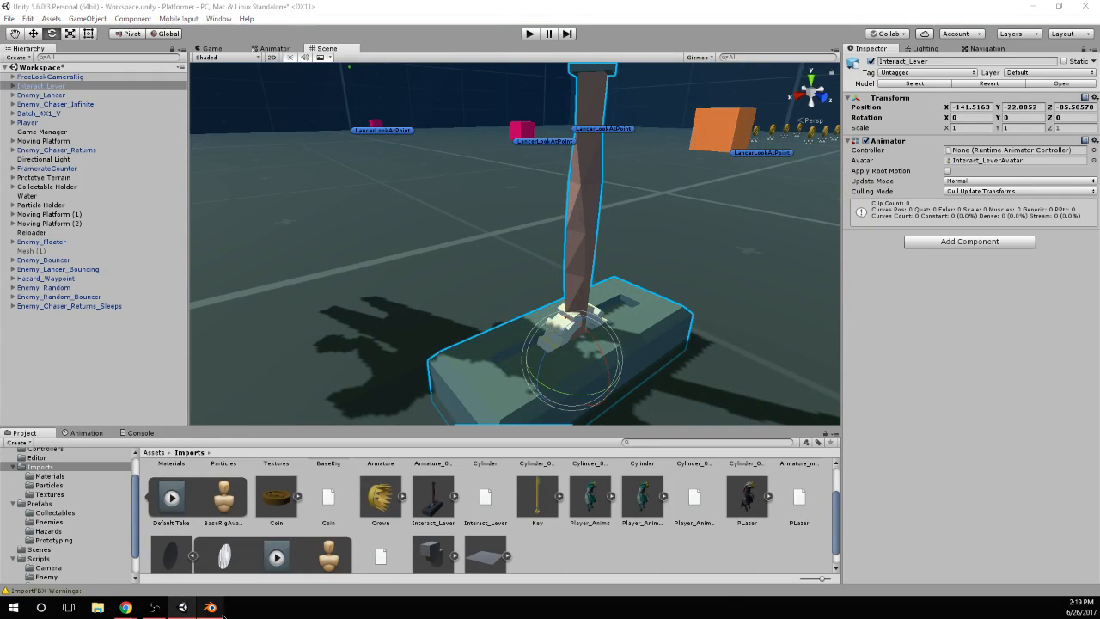
pyautogui.rightClick(349, 296)
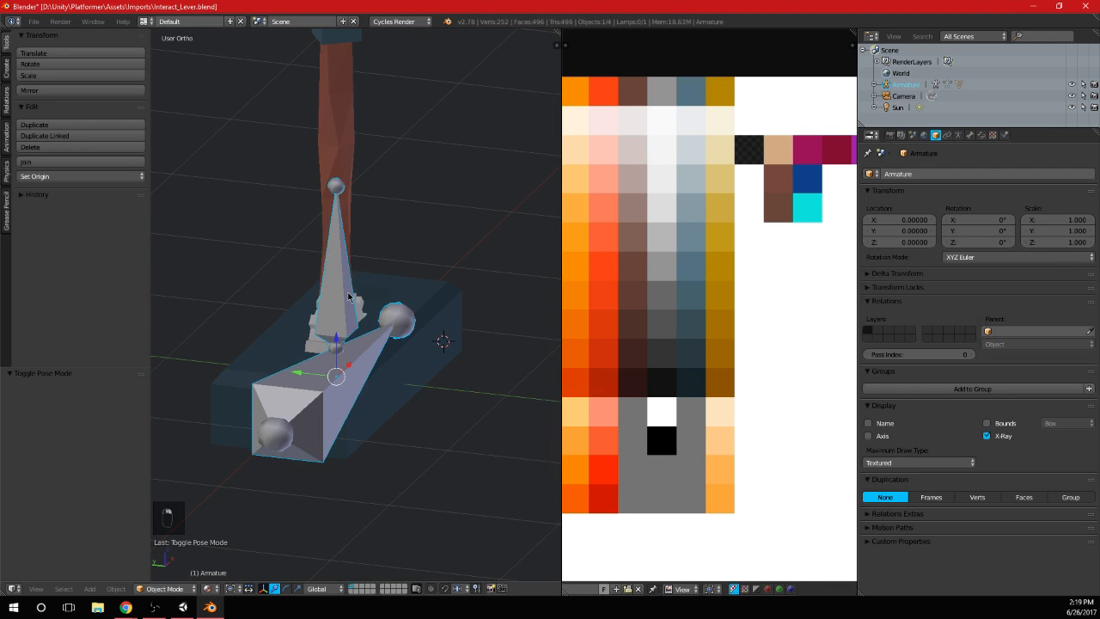
pyautogui.press('h')
pyautogui.rightClick(412, 317)
pyautogui.press('Tab')
pyautogui.moveTo(412, 317)
pyautogui.mouseDown(button='middle')
pyautogui.moveTo(373, 327)
pyautogui.moveTo(404, 320)
pyautogui.mouseUp(button='middle')
# Select only the handle's connected geometry and use the bounding box centre as the pivot
pyautogui.scroll(3, 369, 335)
pyautogui.press('a')
pyautogui.press('a')
pyautogui.scroll(4, 404, 319)
pyautogui.moveTo(324, 327); pyautogui.dragTo(381, 344, button='middle')
pyautogui.press('l')
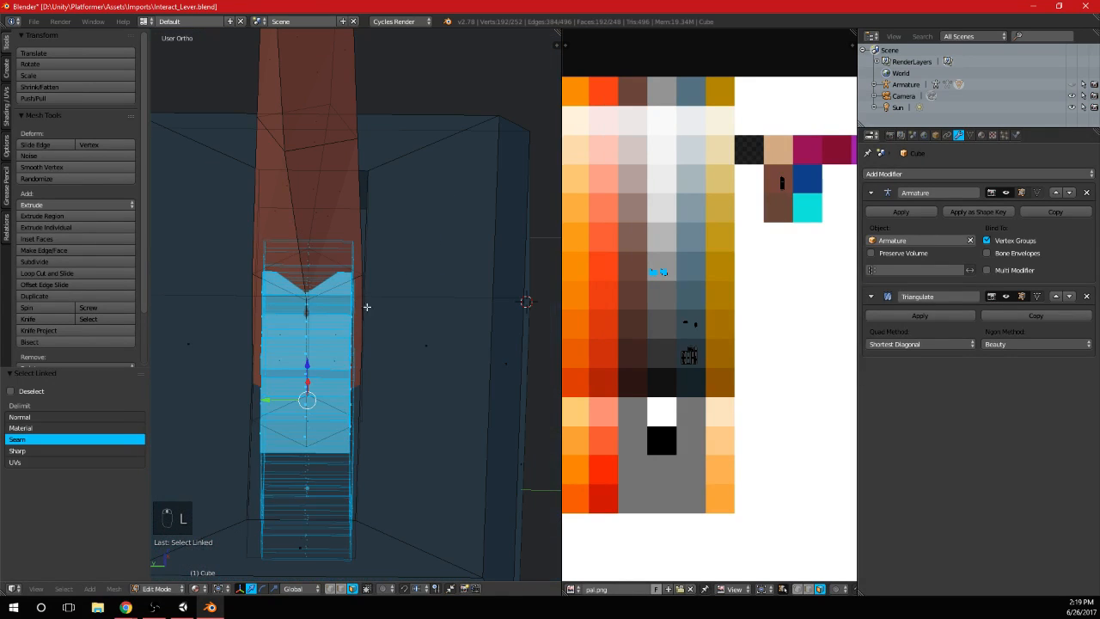
pyautogui.press('a')
pyautogui.press('l')
pyautogui.press('s')
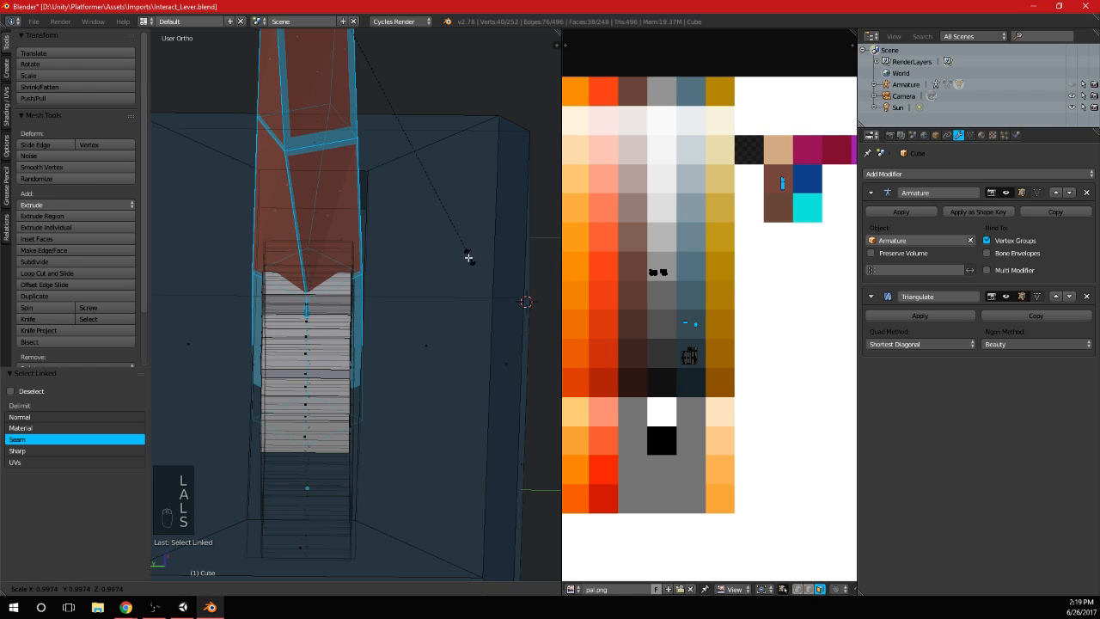
pyautogui.hotkey('ctrl', 'z')
pyautogui.scroll(-3, 437, 262)
pyautogui.press(',')
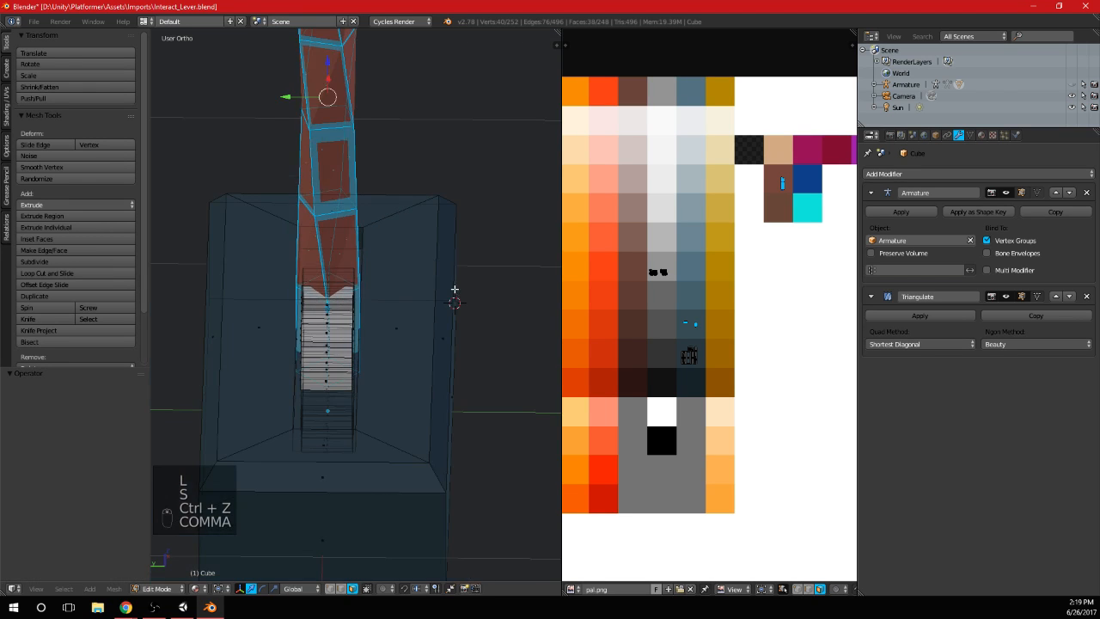
# Scale the handle narrower along the global Y axis and return to Object Mode
pyautogui.press('s')
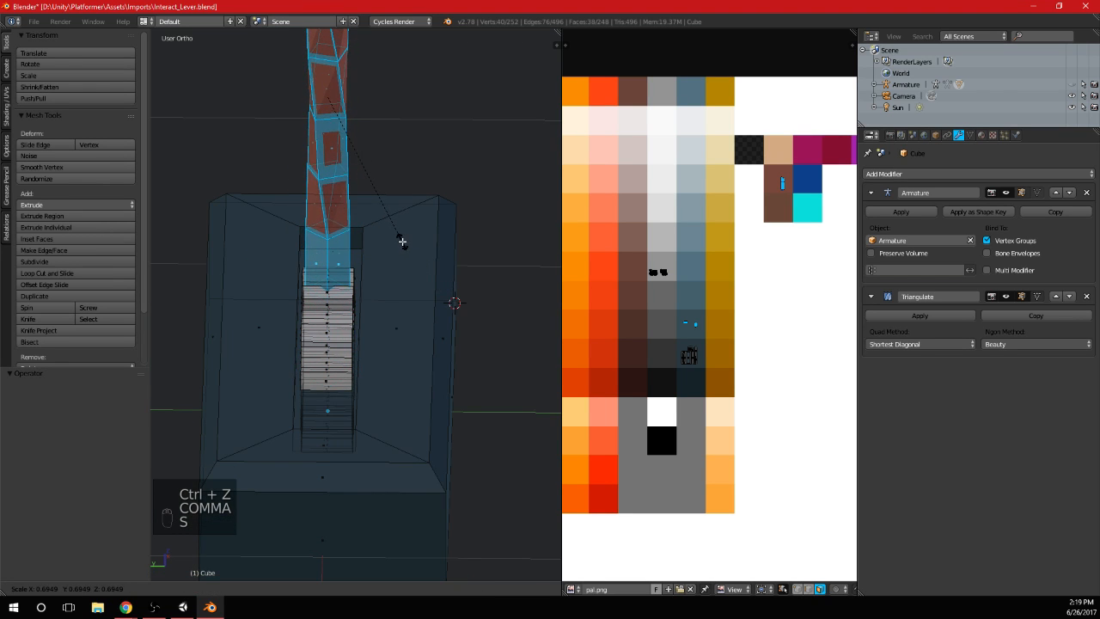
pyautogui.hotkey('ctrl', 'z')
pyautogui.press('s')
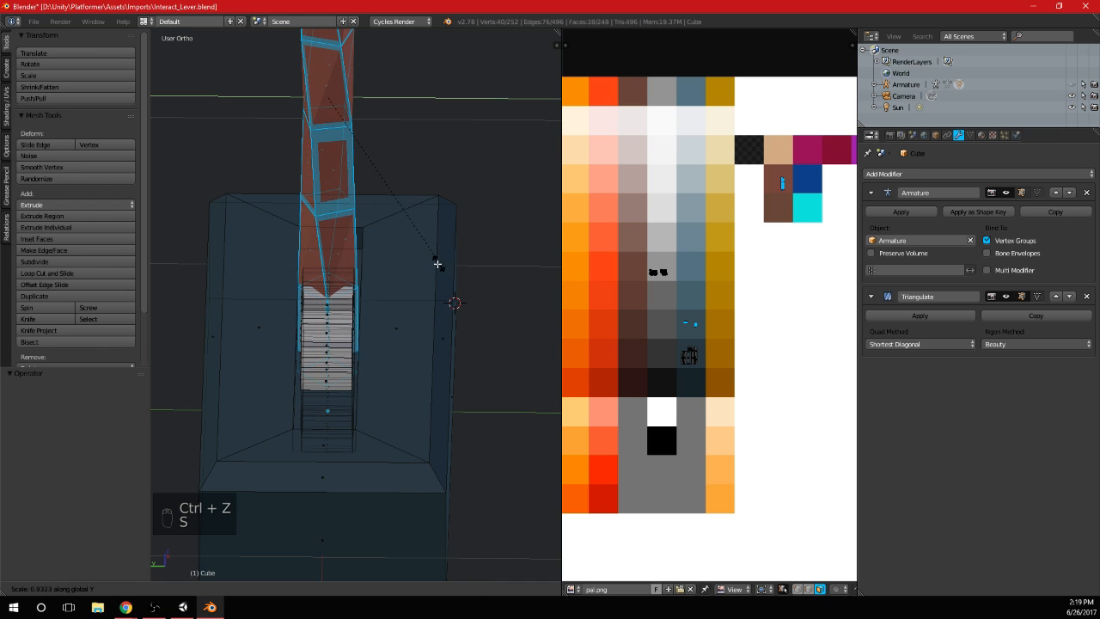
pyautogui.click(369, 237)
pyautogui.press('Tab')
pyautogui.scroll(-3, 413, 323)
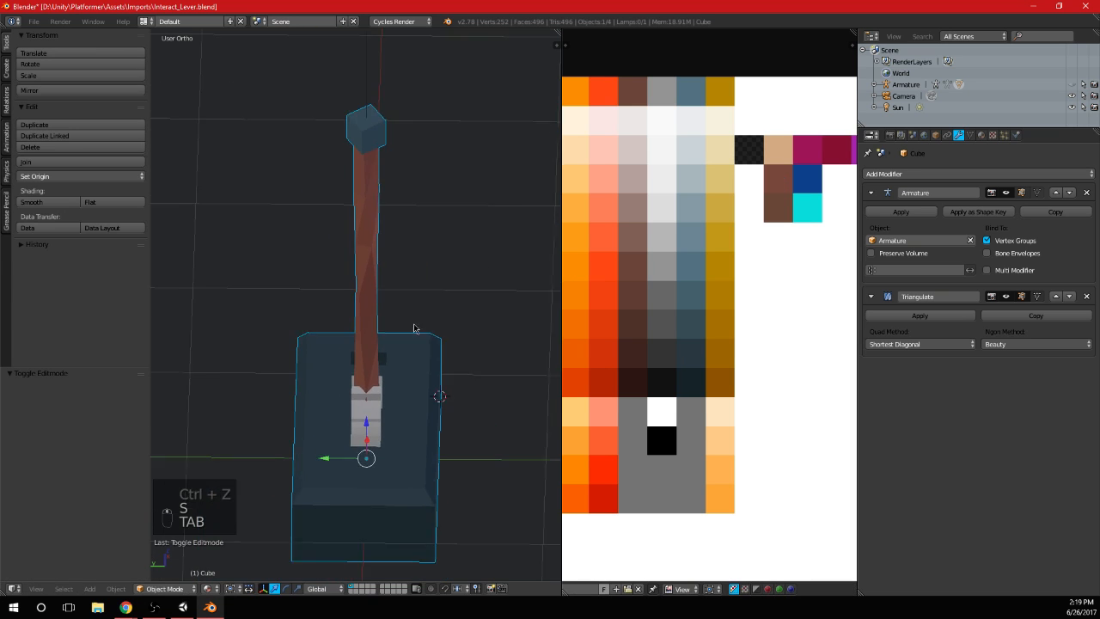
# Scale the selected handle thinner along the global X axis and leave Edit Mode
pyautogui.moveTo(415, 327); pyautogui.dragTo(352, 311, button='middle')
pyautogui.scroll(3, 251, 397)
pyautogui.press('Tab')
pyautogui.press('s')
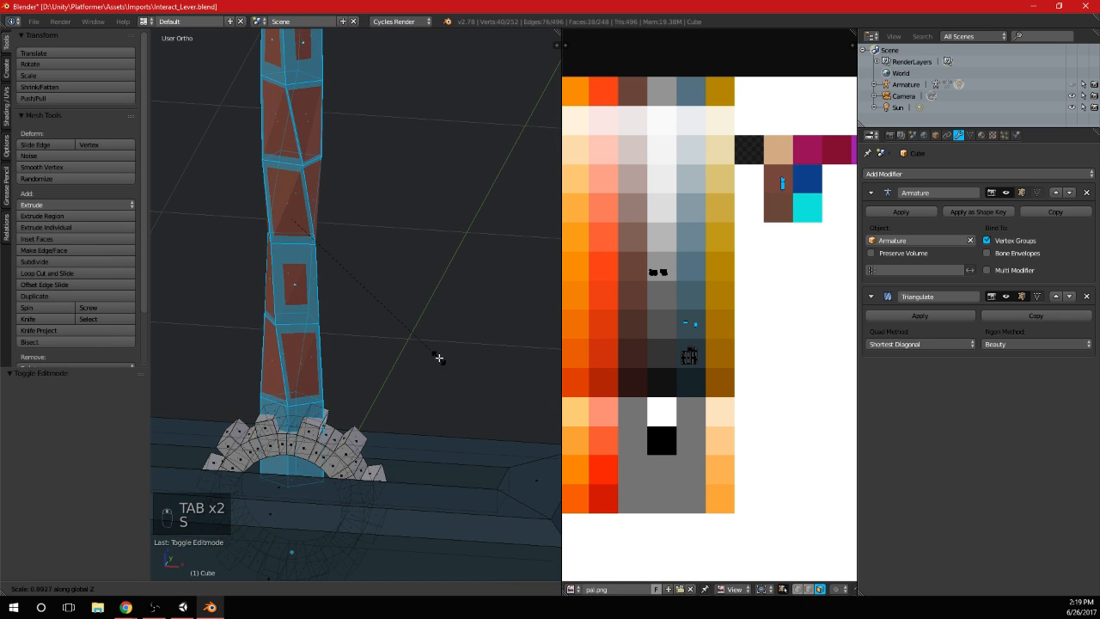
pyautogui.press('x')
pyautogui.click(412, 370)
pyautogui.scroll(-4, 413, 372)
pyautogui.press('Tab')
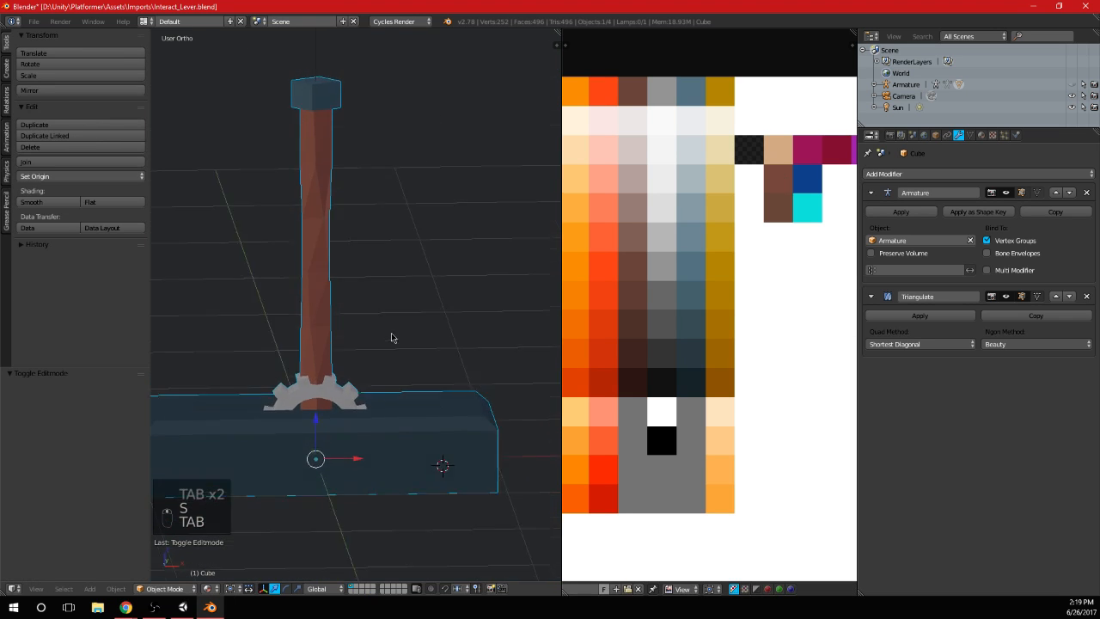
# Check the slimmer handle against the gear from several angles and save over Interact_Lever.blend
pyautogui.moveTo(393, 336); pyautogui.dragTo(405, 393, button='middle')
pyautogui.scroll(3, 403, 388)
pyautogui.moveTo(346, 361); pyautogui.dragTo(473, 315, button='middle')
pyautogui.moveTo(368, 303); pyautogui.dragTo(425, 343, button='middle')
pyautogui.scroll(-5, 484, 314)
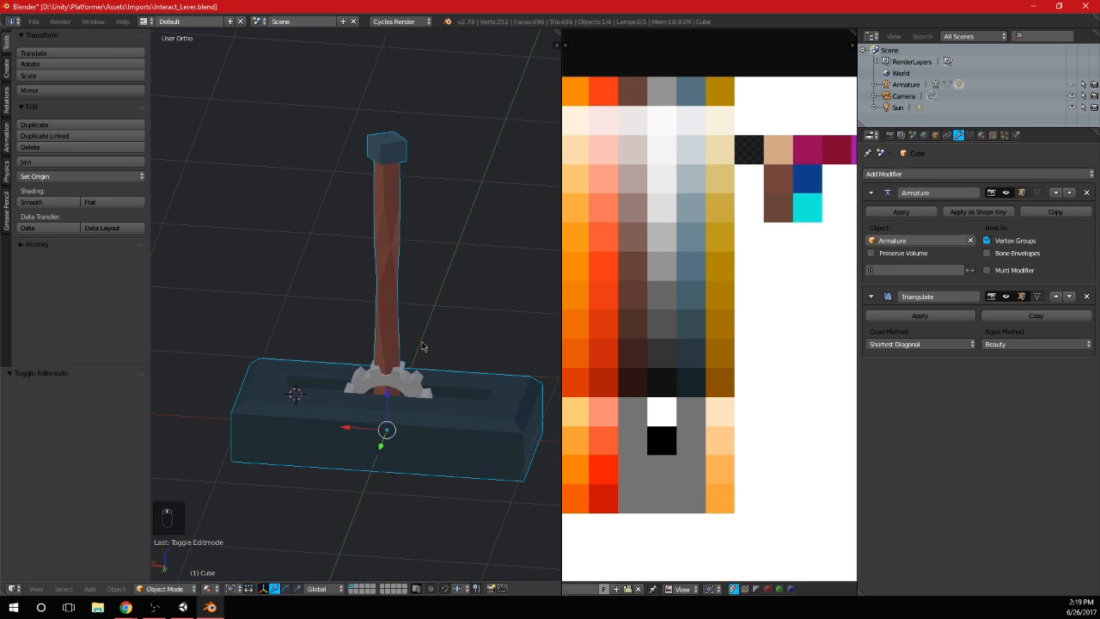
pyautogui.hotkey('ctrl', 's')
pyautogui.moveTo(445, 395); pyautogui.dragTo(309, 391, button='middle')
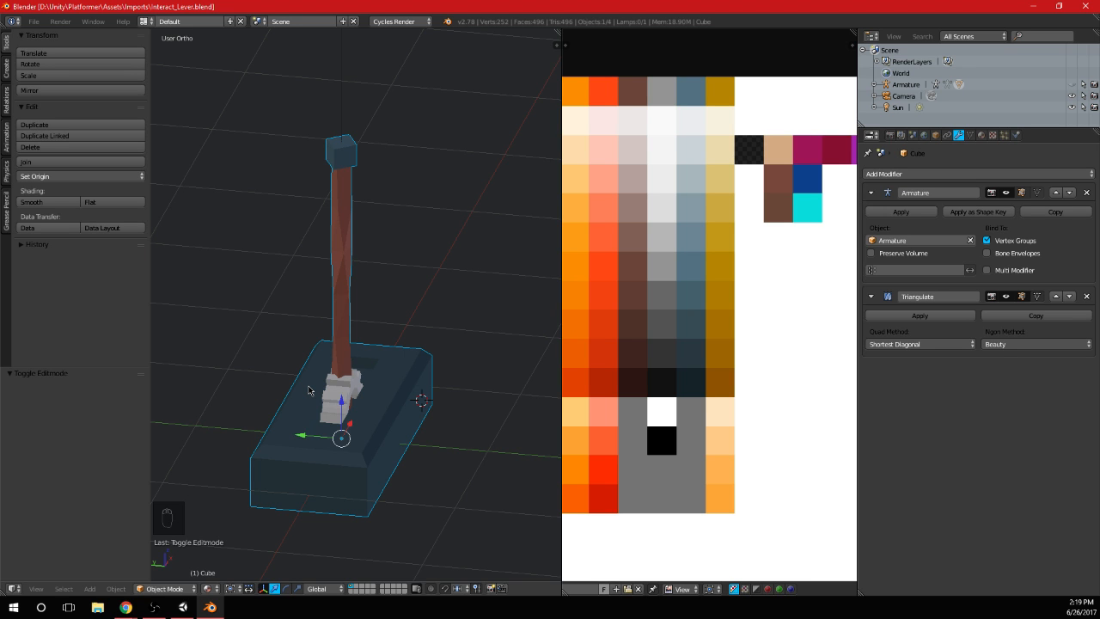
pyautogui.press('KP_3')
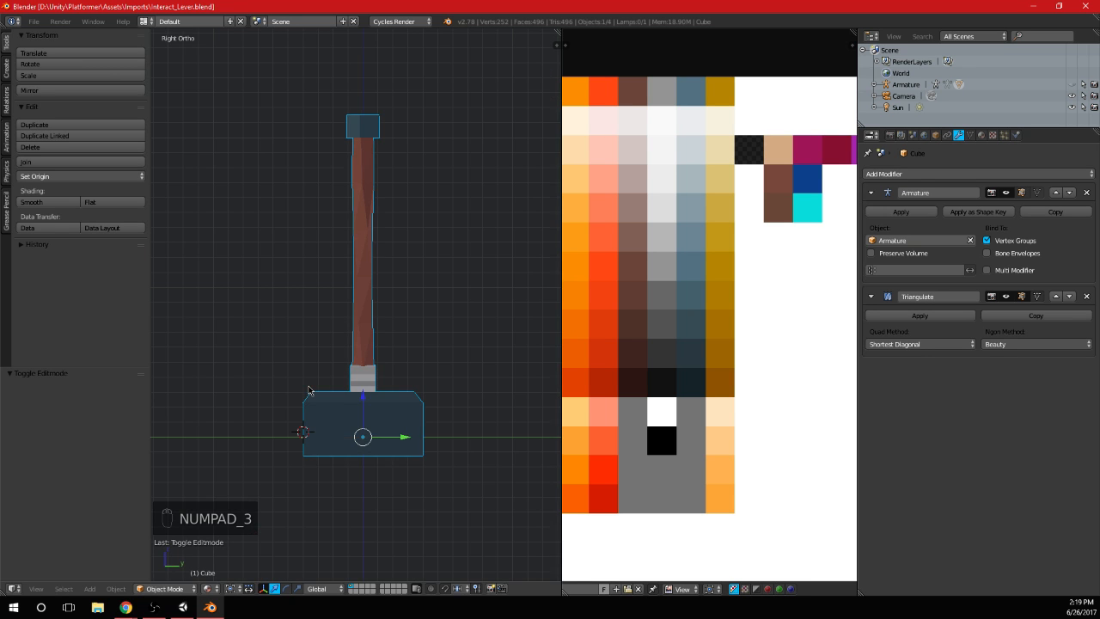
pyautogui.moveTo(322, 409); pyautogui.dragTo(401, 416, button='middle')
pyautogui.press('Tab')
pyautogui.press('a')
pyautogui.press('a')
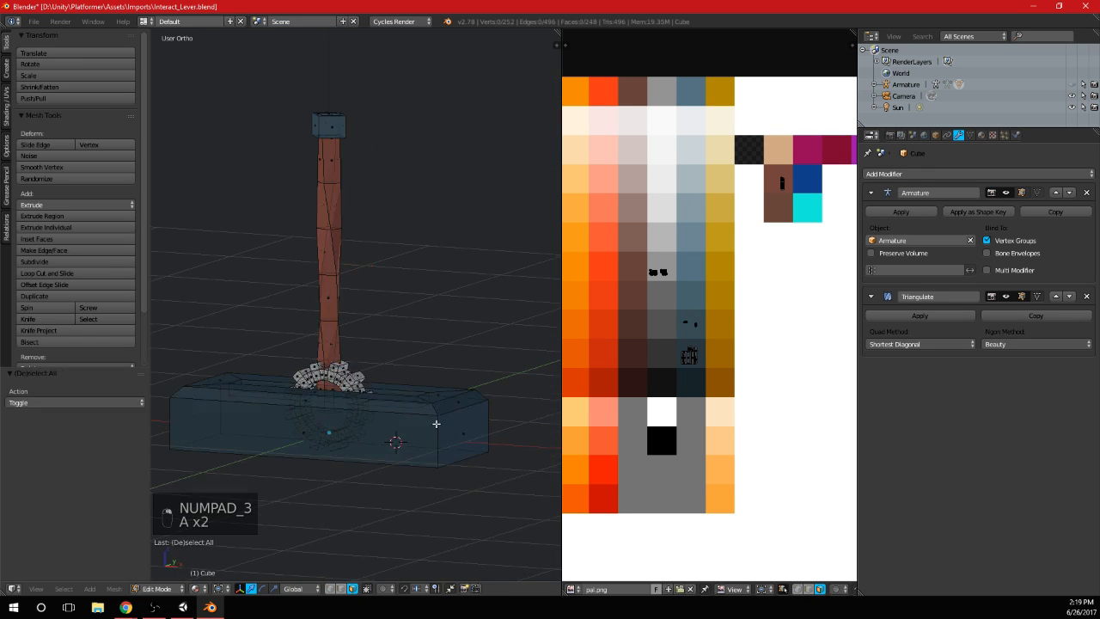
pyautogui.press('l')
pyautogui.press('Tab')
# Unhide the armature and enable Deform on its Root bone in Edit Mode
pyautogui.hotkey('alt', 'h')
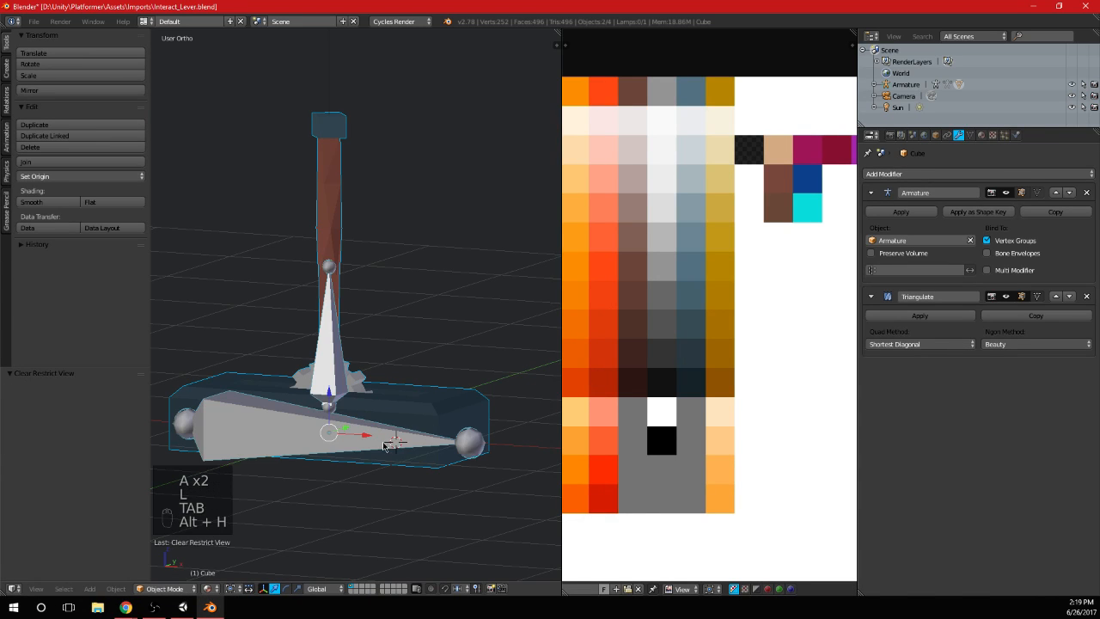
pyautogui.press('Tab')
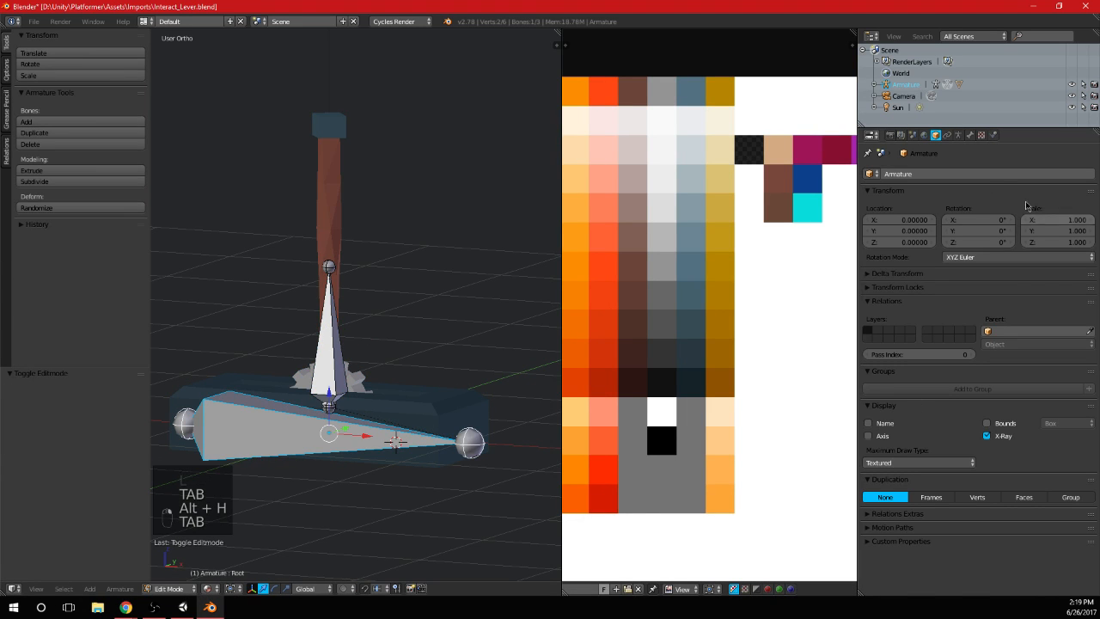
pyautogui.click(981, 135)
pyautogui.click(969, 135)
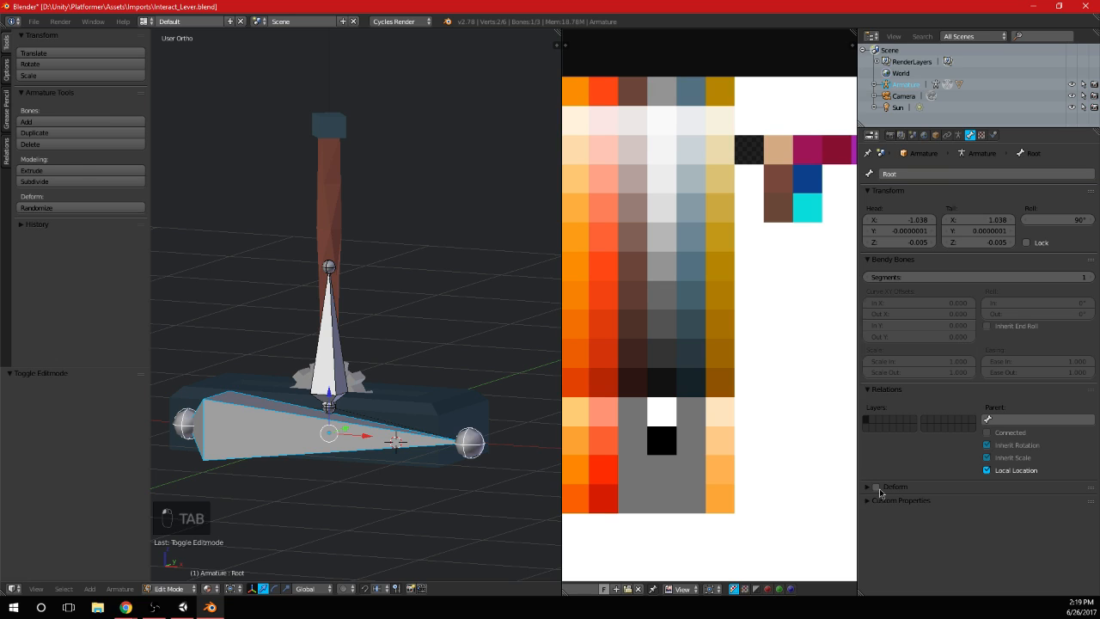
pyautogui.scroll(3, 427, 371)
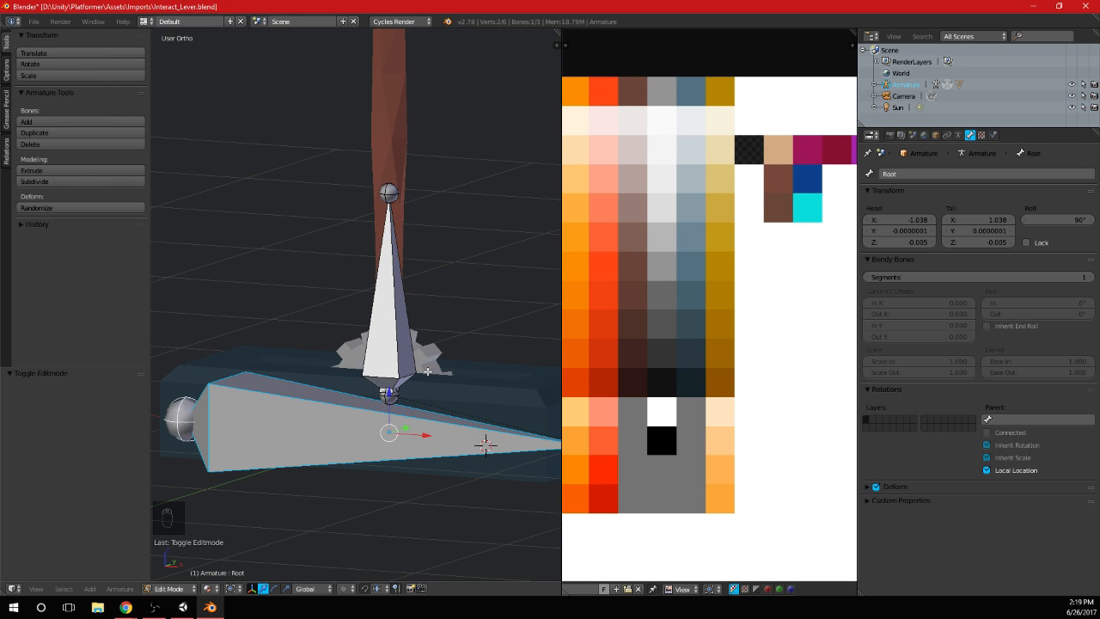
pyautogui.scroll(-3, 427, 371)
pyautogui.scroll(2, 427, 371)
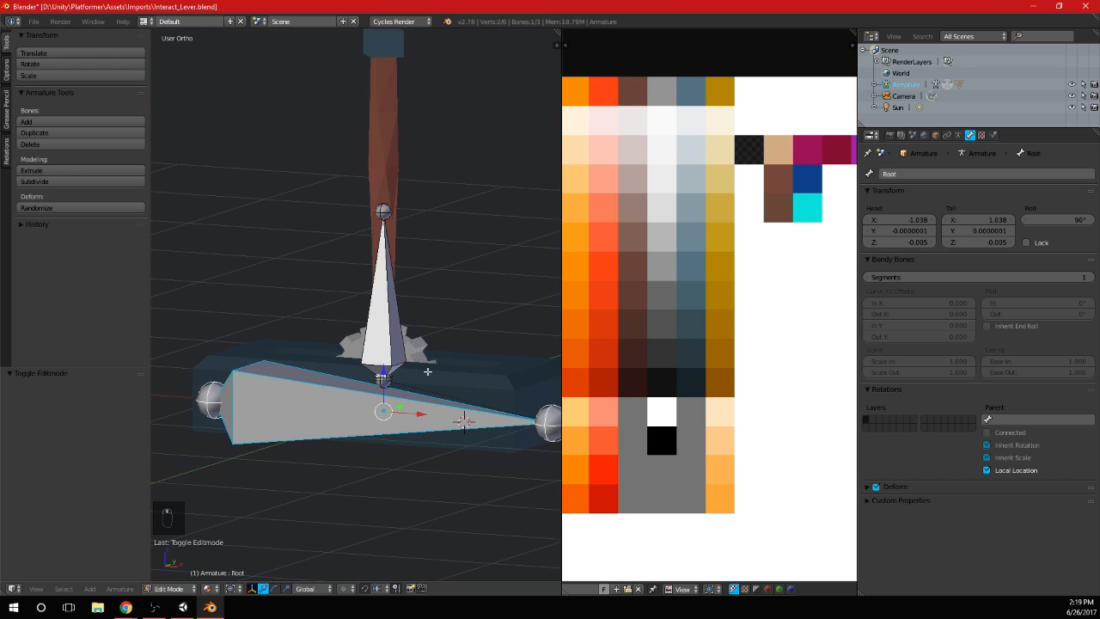
pyautogui.moveTo(429, 393); pyautogui.dragTo(460, 345, button='middle')
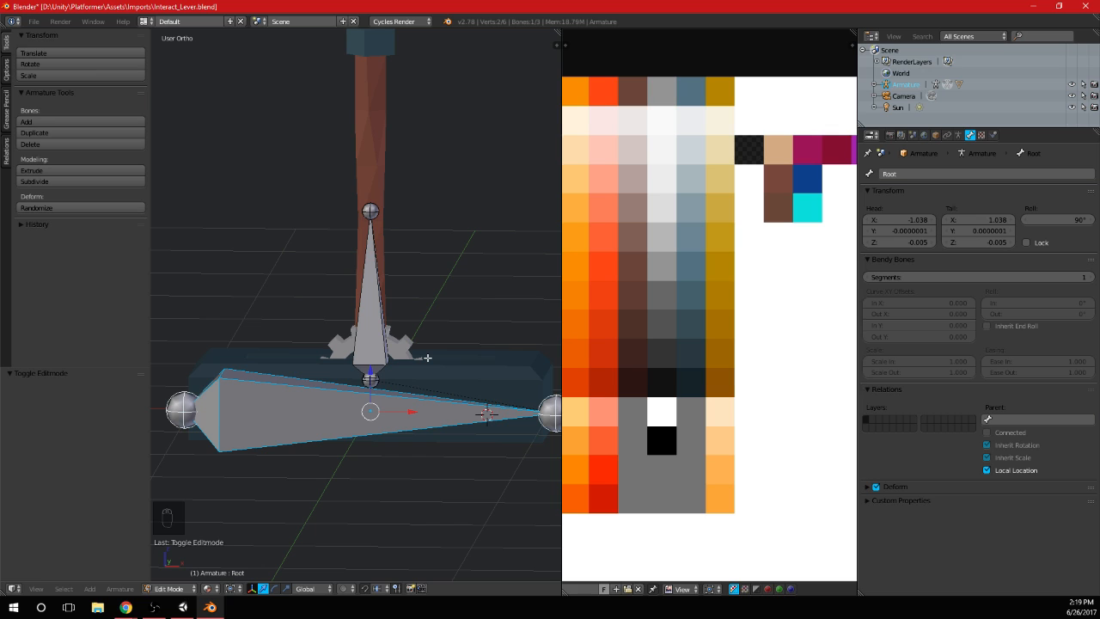
pyautogui.scroll(-3, 432, 389)
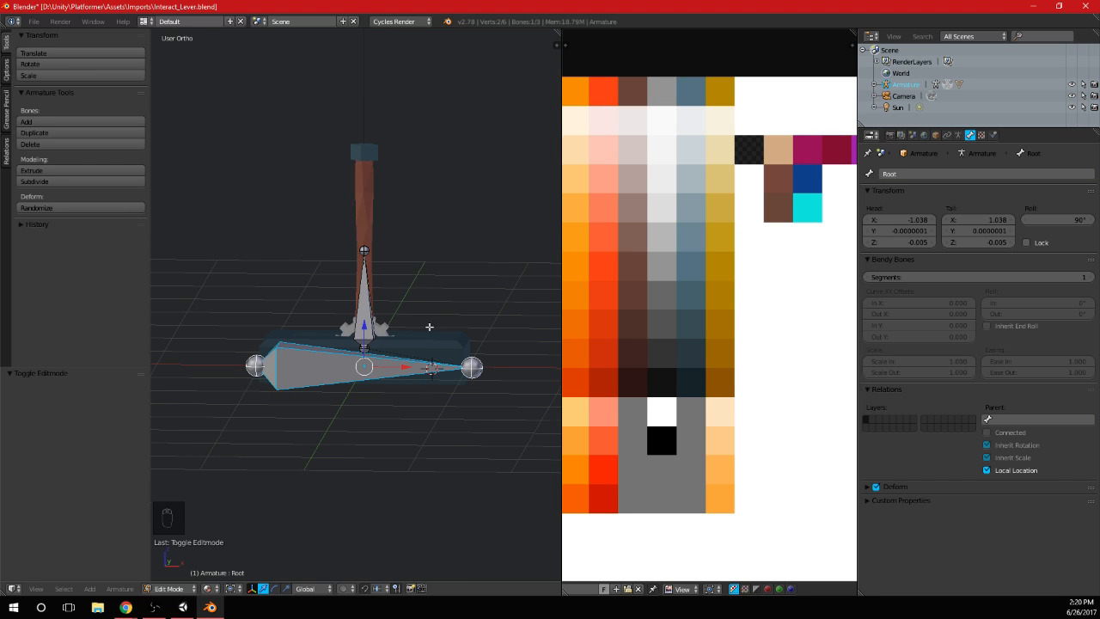
pyautogui.scroll(1, 430, 326)
pyautogui.scroll(1, 384, 384)
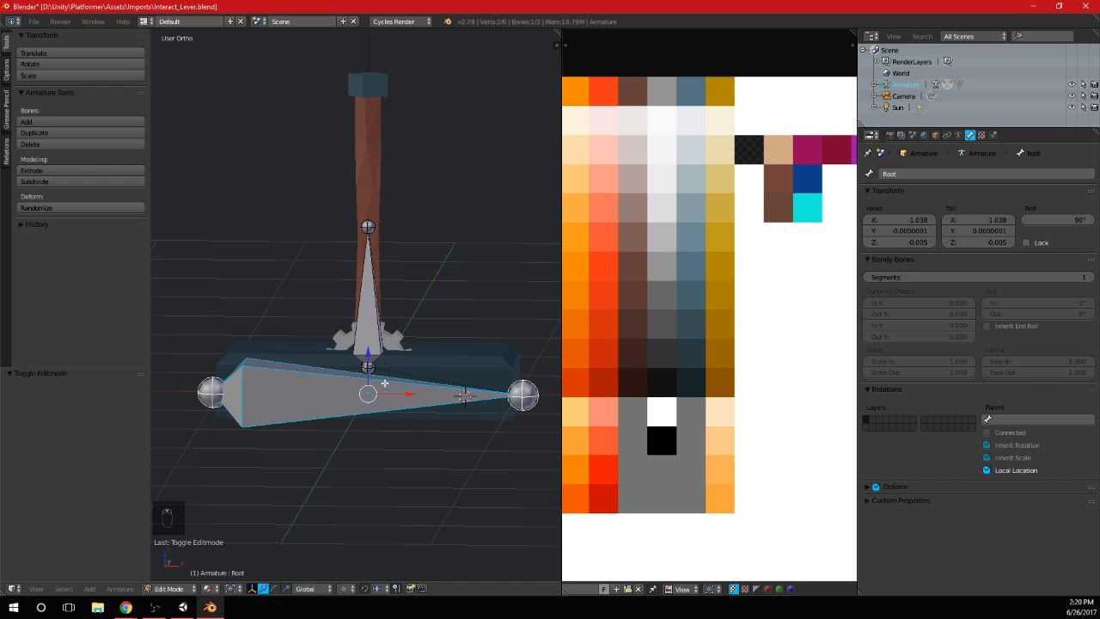
pyautogui.moveTo(378, 417); pyautogui.dragTo(376, 409, button='middle')
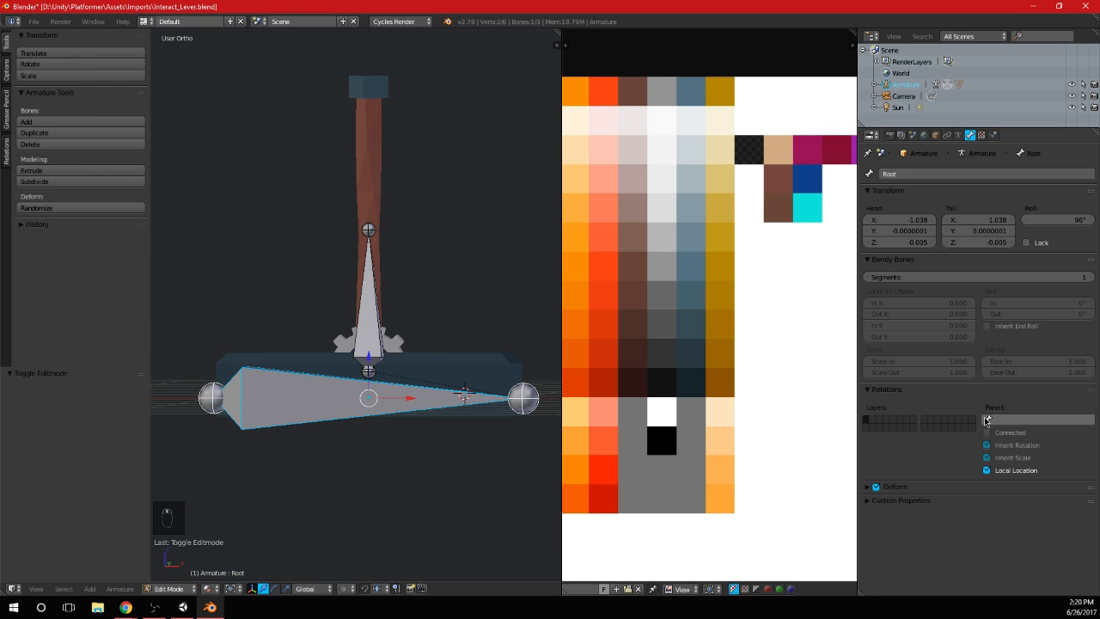
# Leave the armature's Edit Mode and add a vertex group named Root to the lever mesh
pyautogui.press('Tab')
pyautogui.rightClick(460, 370)
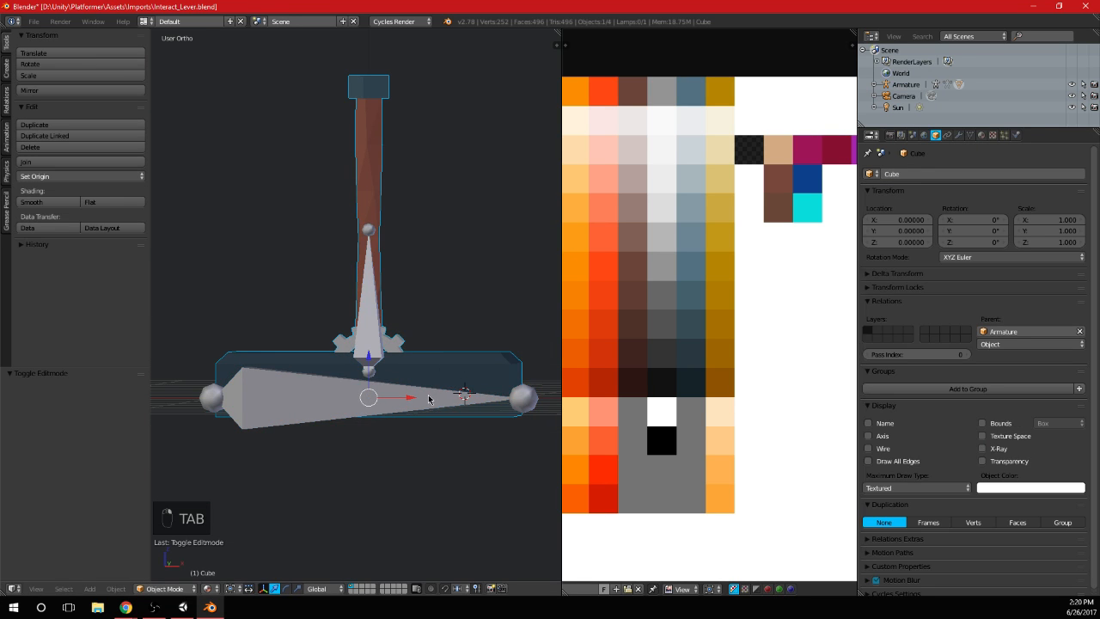
pyautogui.rightClick(430, 398)
pyautogui.rightClick(467, 371)
pyautogui.click(970, 135)
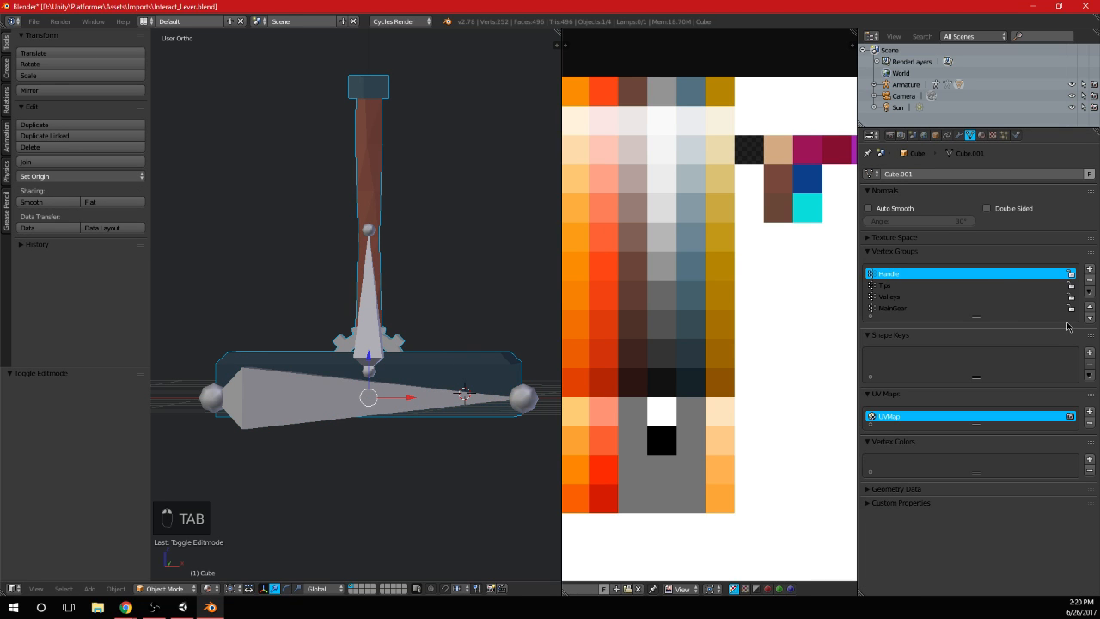
pyautogui.click(1089, 268)
pyautogui.doubleClick(897, 319)
pyautogui.write('R')
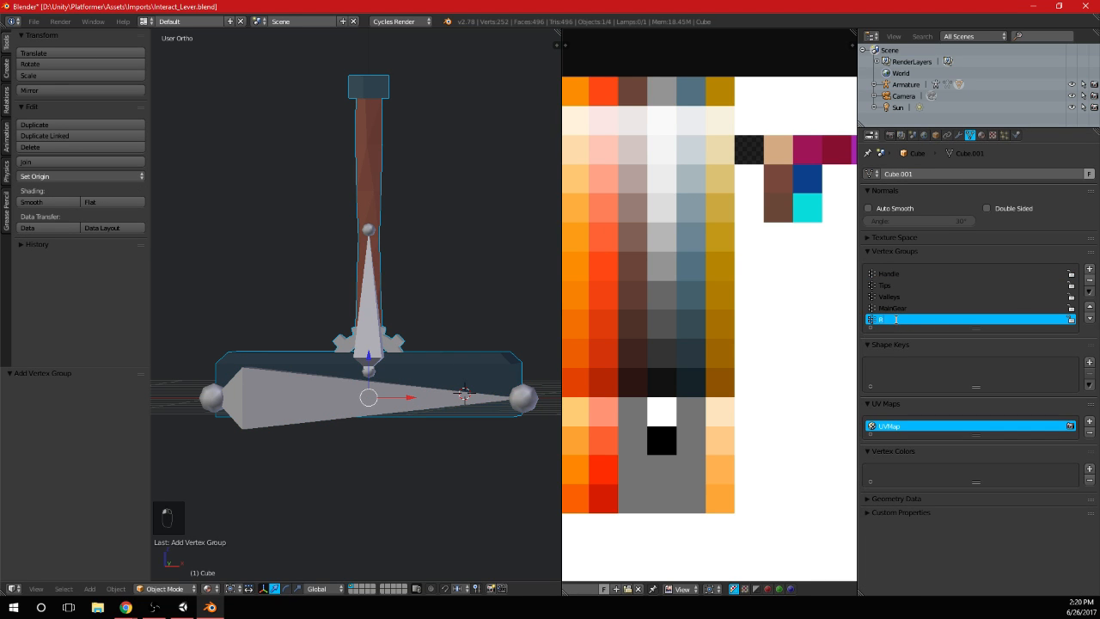
pyautogui.write('oot')
# Remove the Valleys and Tips vertex groups from the lever mesh
pyautogui.click(917, 295)
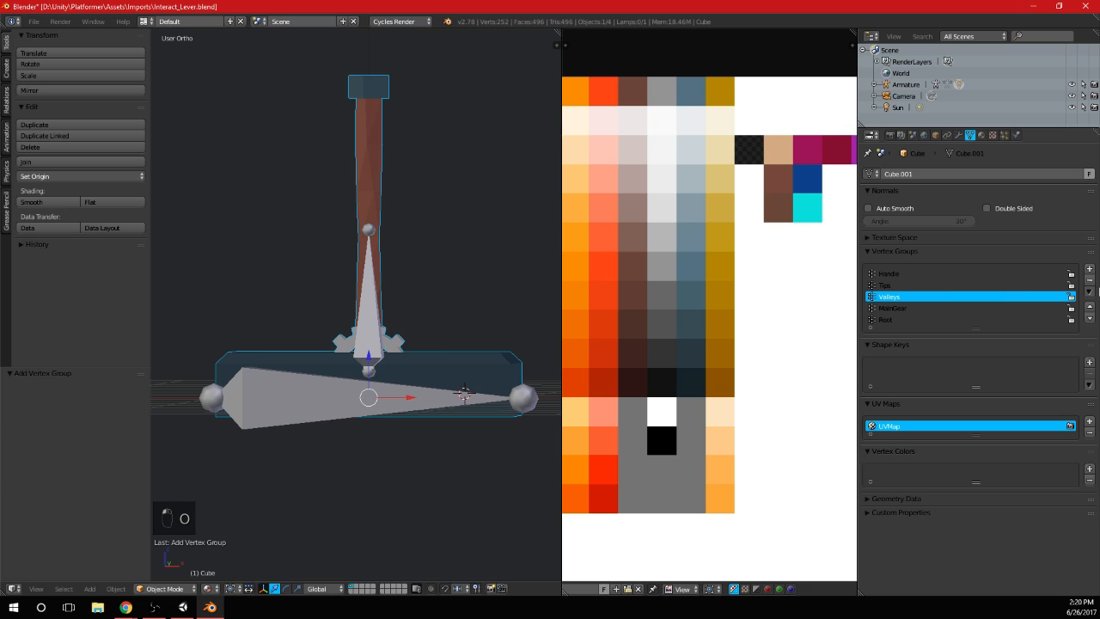
pyautogui.click(1090, 280)
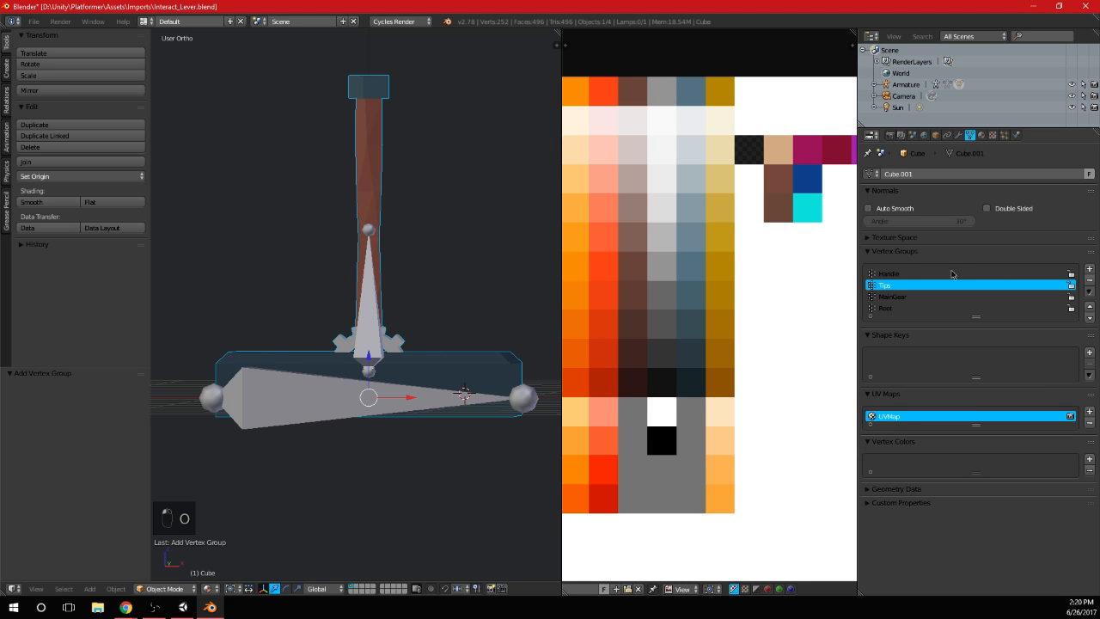
pyautogui.click(1090, 279)
# Assign the base block's connected geometry to the Root vertex group at weight 1.000 and save the file
pyautogui.click(906, 296)
pyautogui.press('Tab')
pyautogui.press('a')
pyautogui.press('a')
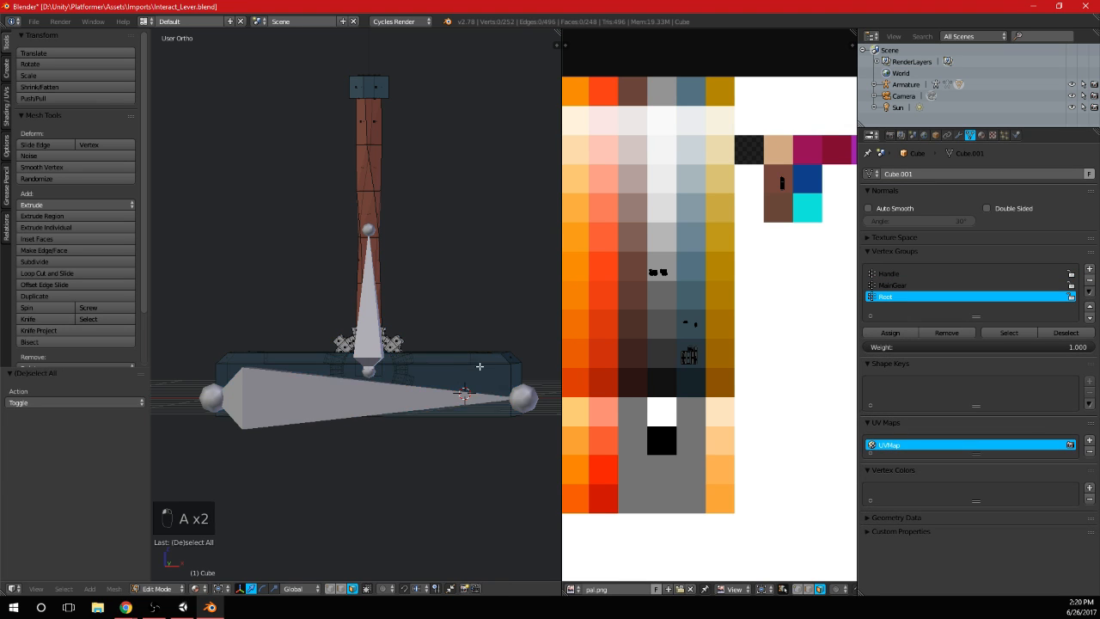
pyautogui.press('l')
pyautogui.click(892, 333)
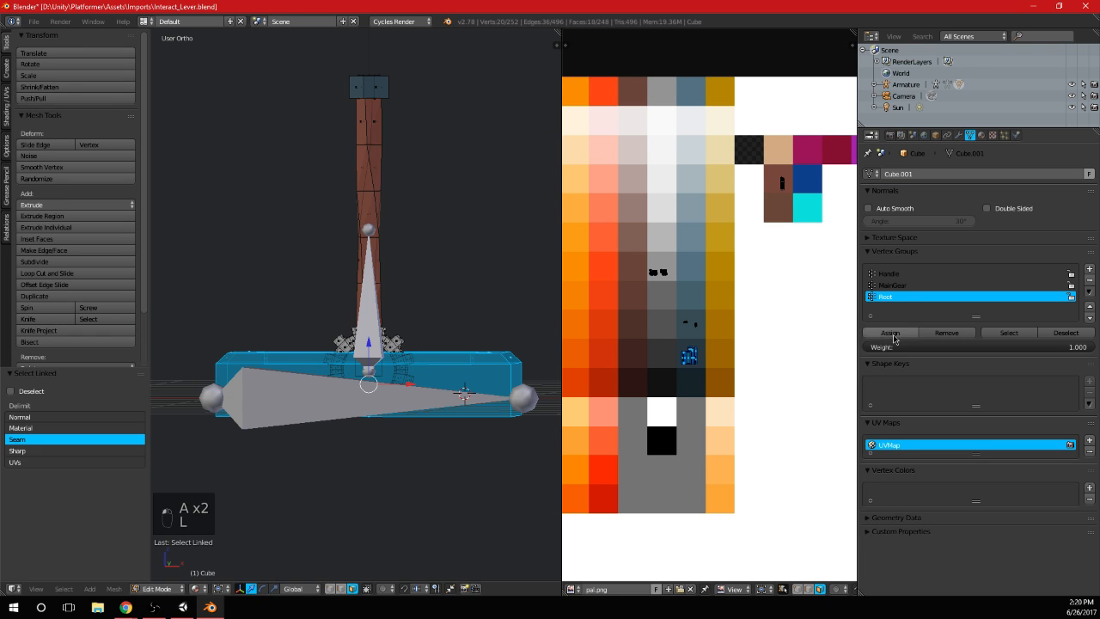
pyautogui.press('Tab')
pyautogui.hotkey('ctrl', 's')
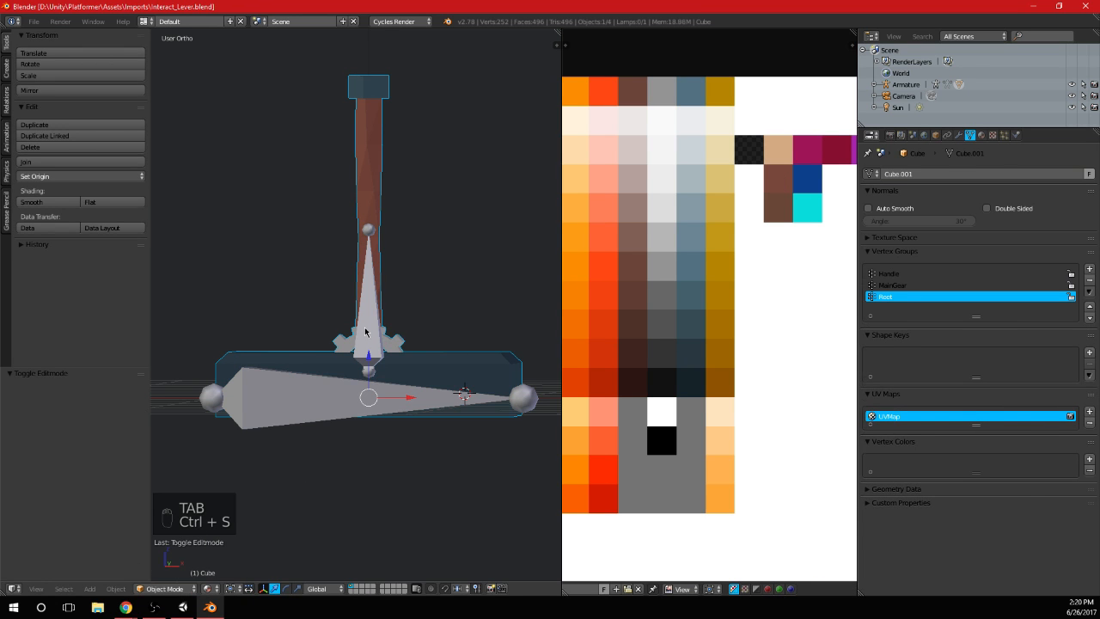
# Put the armature in Pose Mode and rotate its Handle bone clockwise in the front view so the lever leans right
pyautogui.rightClick(367, 330)
pyautogui.press('KP_3')
pyautogui.press('KP_1')
pyautogui.press('Tab')
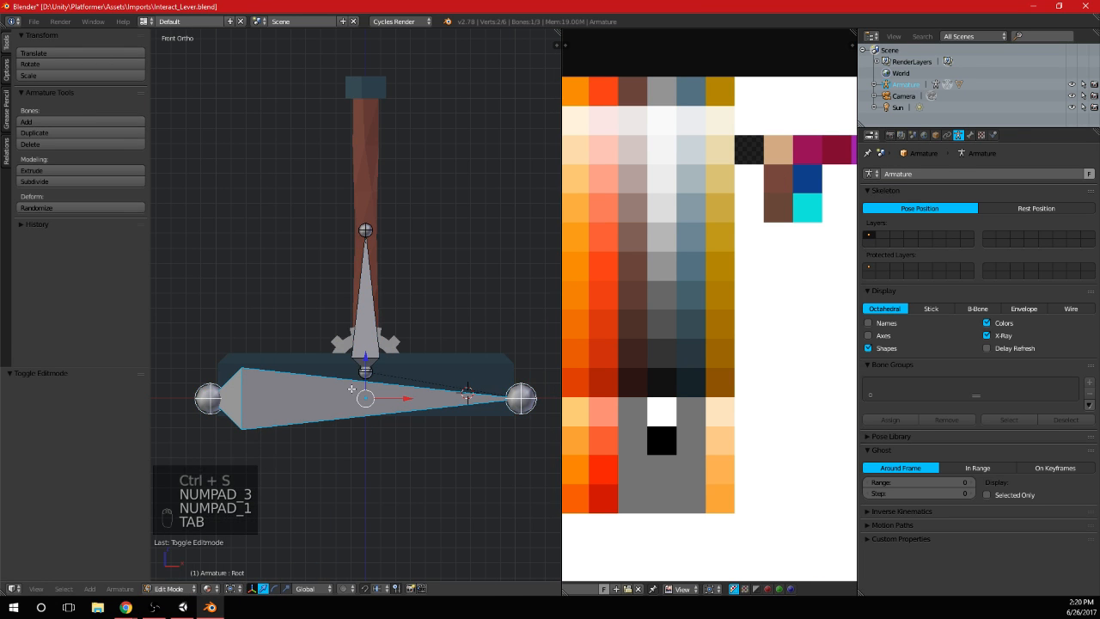
pyautogui.click(169, 588)
pyautogui.click(172, 549)
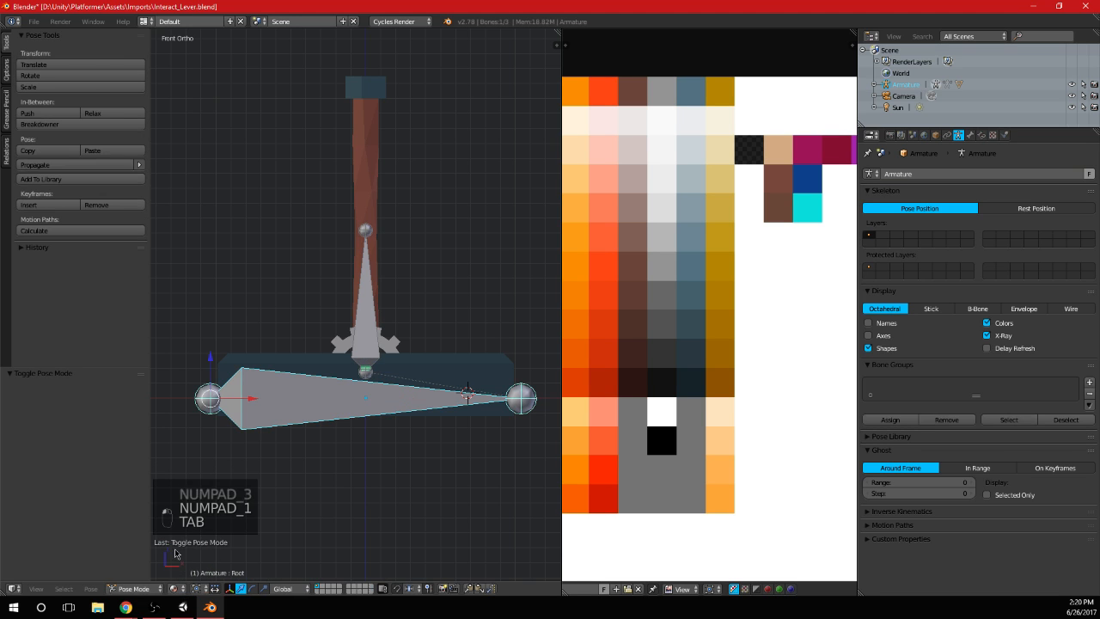
pyautogui.rightClick(365, 368)
pyautogui.press('r')
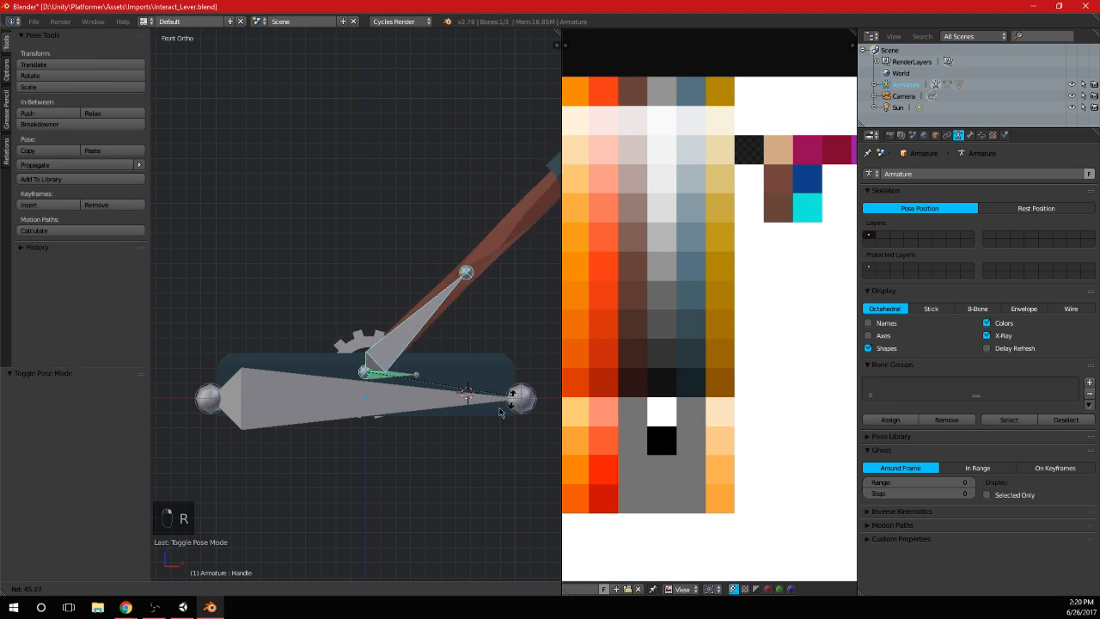
pyautogui.click(481, 378)
# Save the file over Interact_Lever.blend and return the armature to Pose Mode
pyautogui.press('Tab')
pyautogui.hotkey('ctrl', 's')
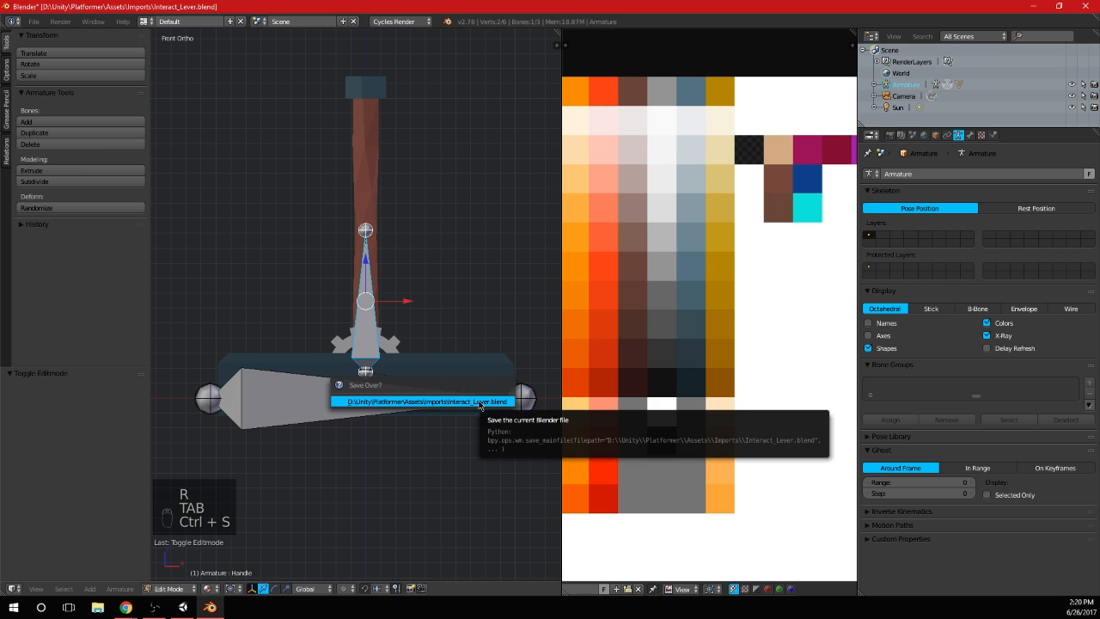
pyautogui.click(479, 402)
pyautogui.press('Tab')
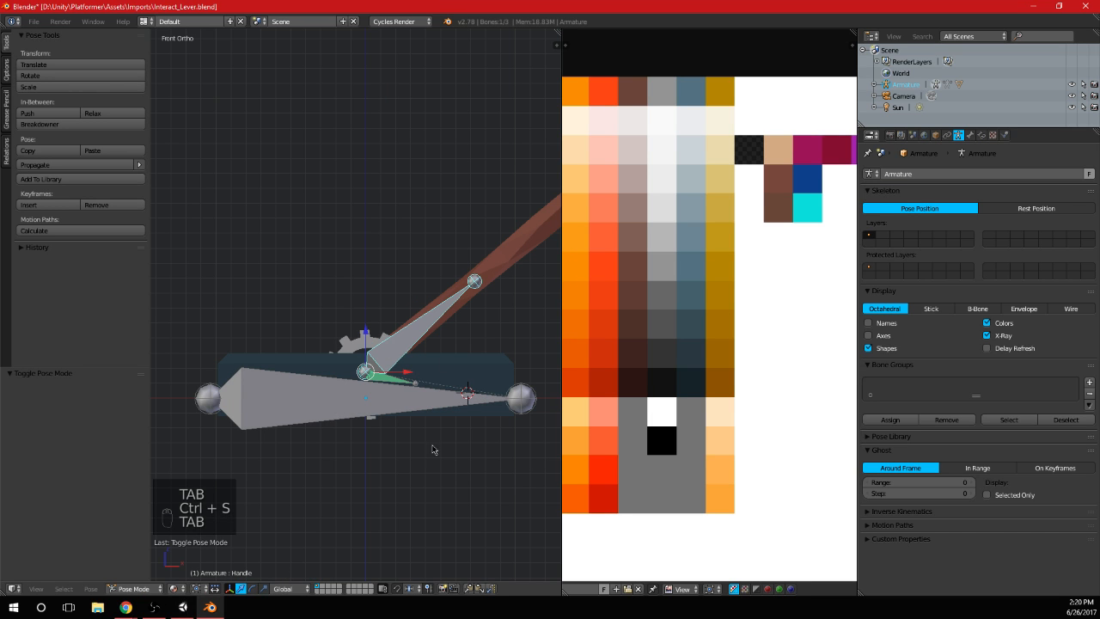
pyautogui.hotkey('ctrl', 's')
# Switch to Unity and play the scene to check the leaning lever's look and scale beside the player, stopping play when done
pyautogui.click(154, 607)
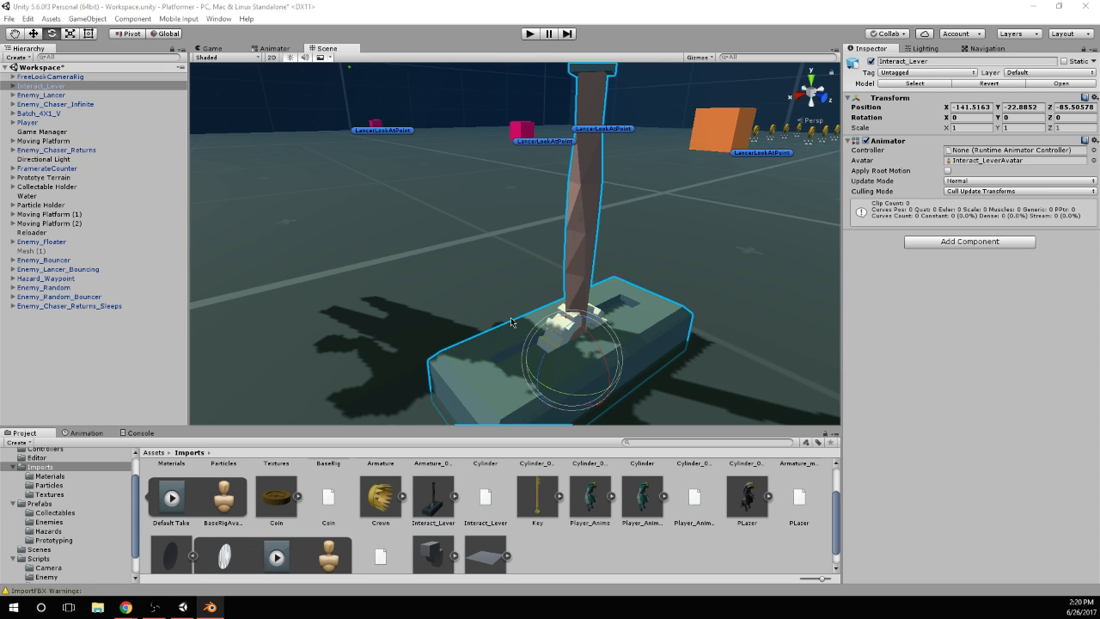
pyautogui.keyDown('alt'); pyautogui.moveTo(511, 317); pyautogui.dragTo(606, 335); pyautogui.keyUp('alt')
pyautogui.scroll(-6, 586, 294)
pyautogui.click(533, 36)
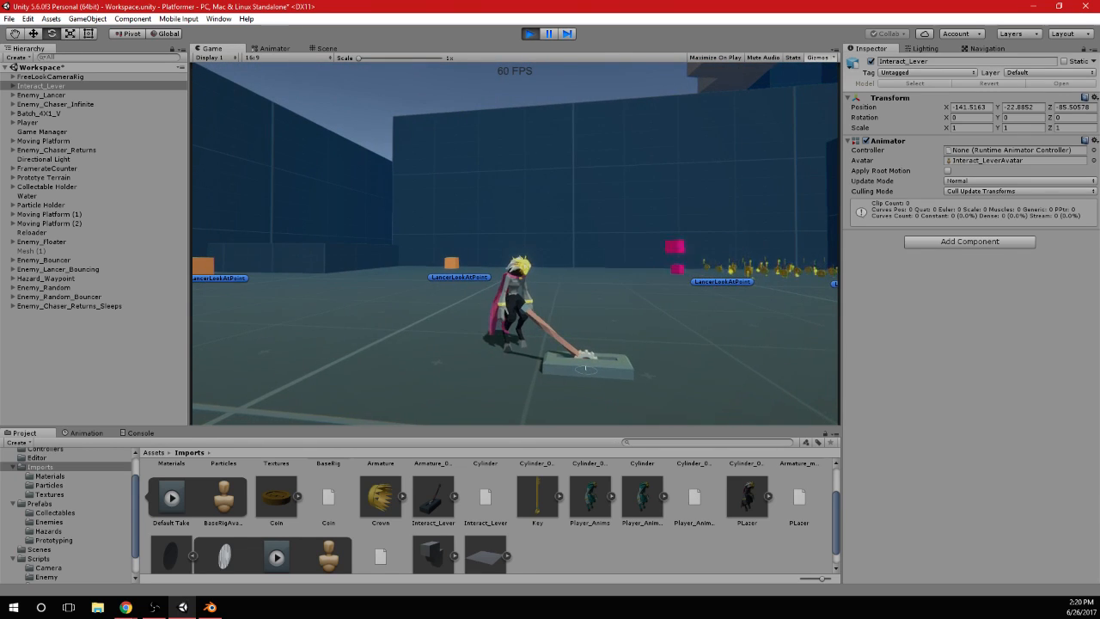
pyautogui.press('alt')
pyautogui.click(529, 35)
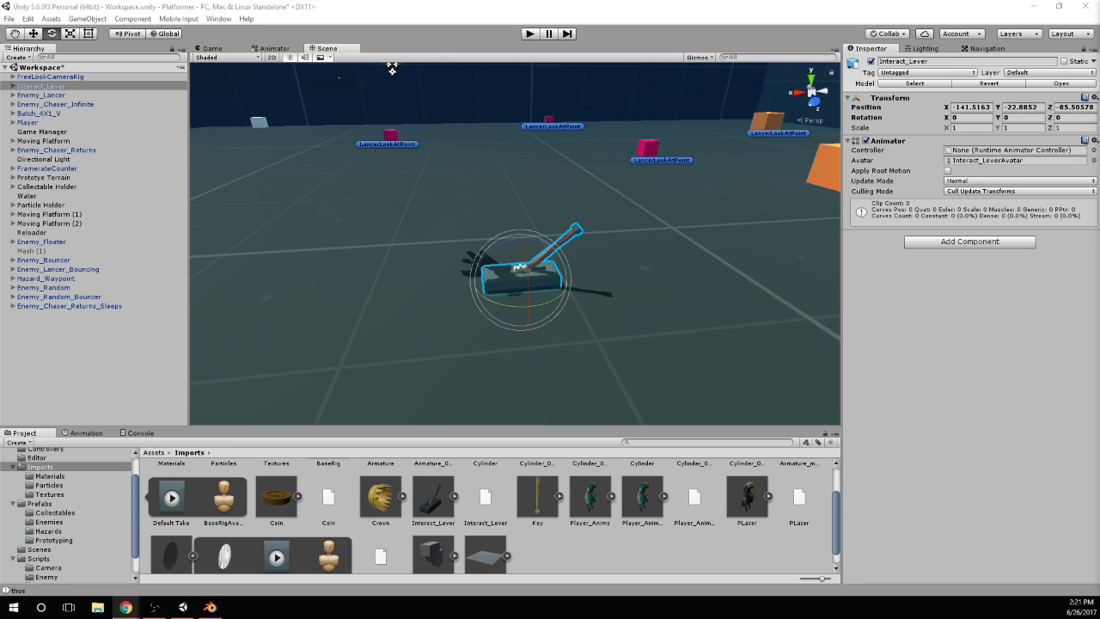
# Switch to Chrome and examine the crescent-over-circle symbol in the ancient etruscan symbols image results, closing its preview when done
pyautogui.moveTo(1099, 172); pyautogui.dragTo(611, 19)
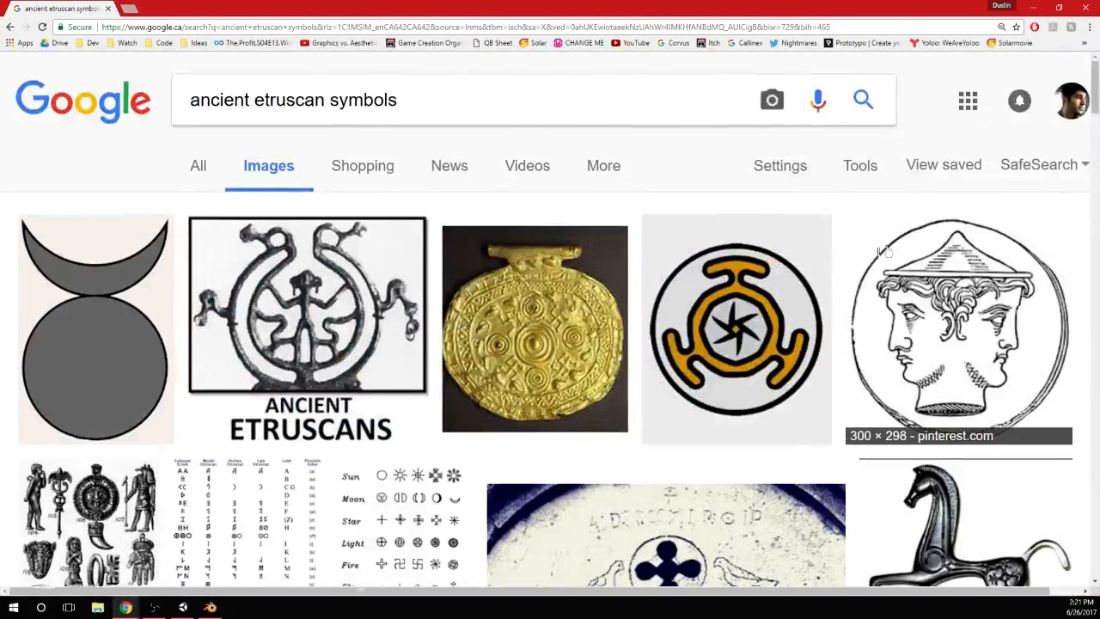
pyautogui.scroll(-2, 881, 248)
pyautogui.click(82, 243)
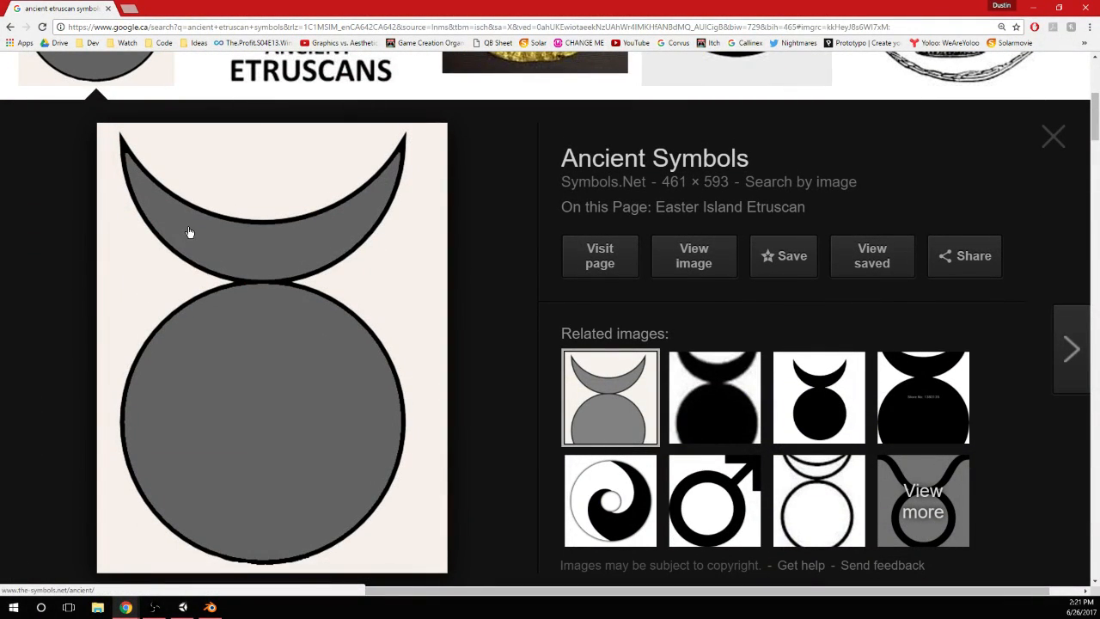
pyautogui.scroll(3, 189, 232)
pyautogui.click(67, 148)
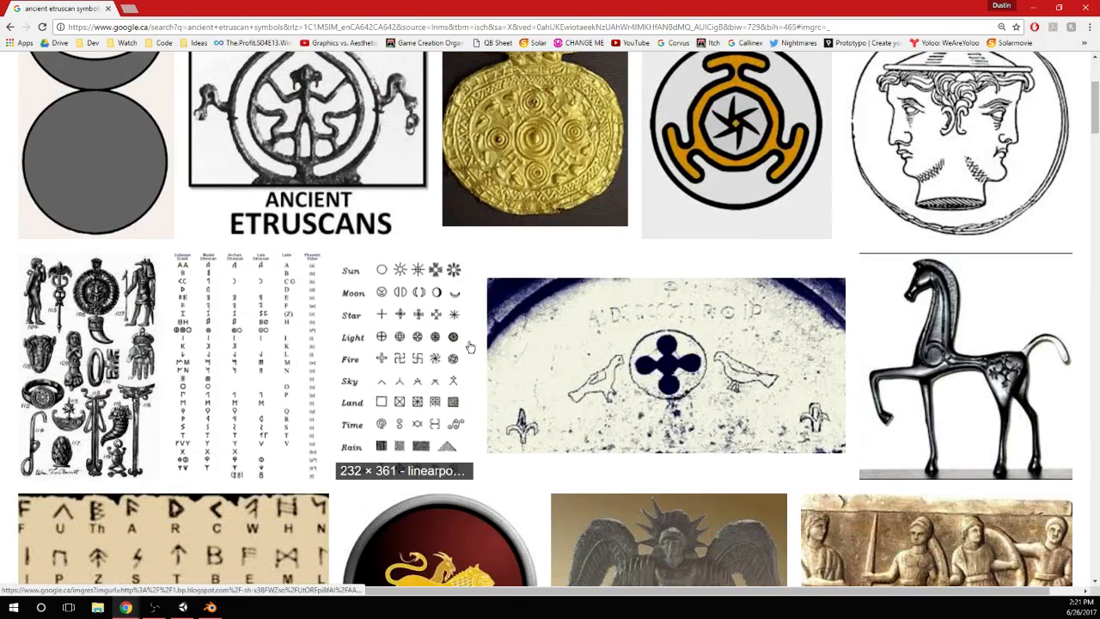
# Browse the remaining ancient etruscan symbols image results for ornament references, returning to the first row of images
pyautogui.scroll(2, 399, 345)
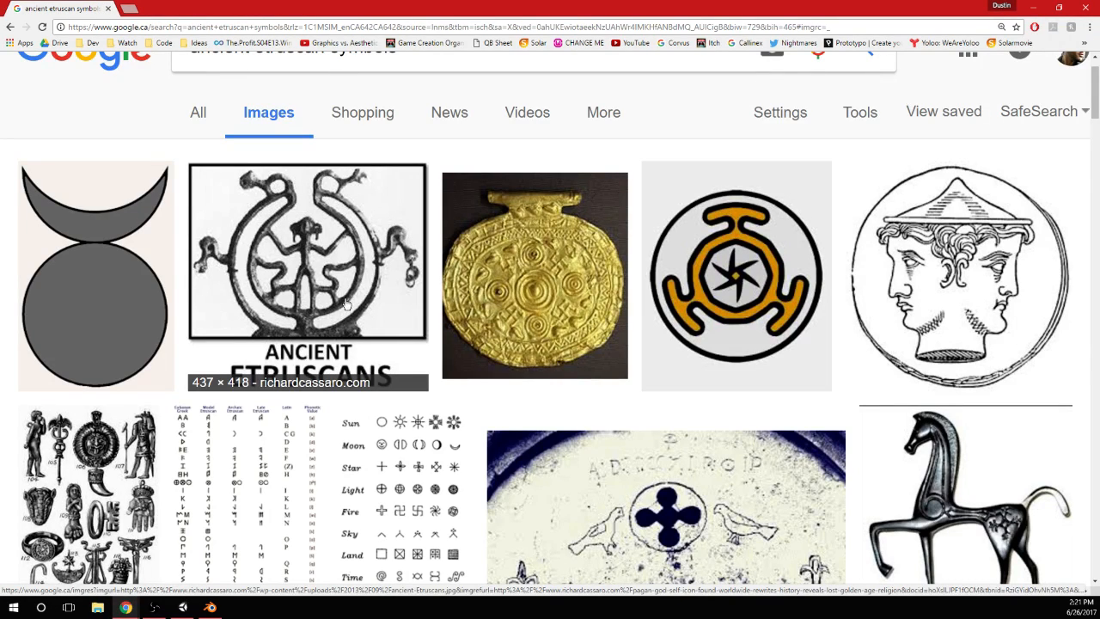
pyautogui.scroll(-7, 385, 301)
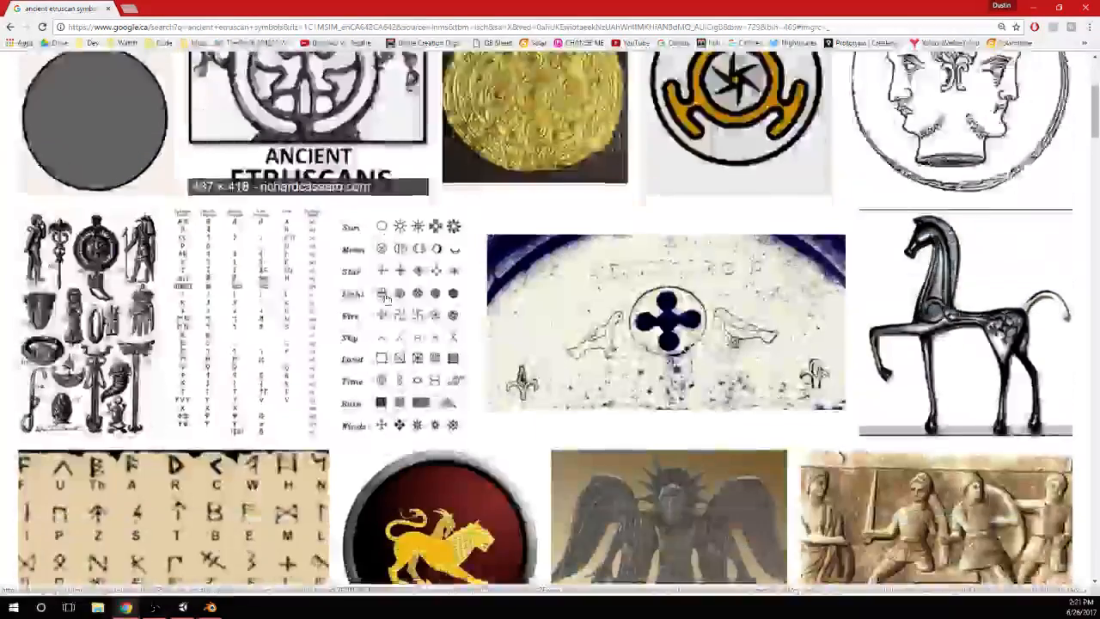
pyautogui.scroll(-6, 385, 297)
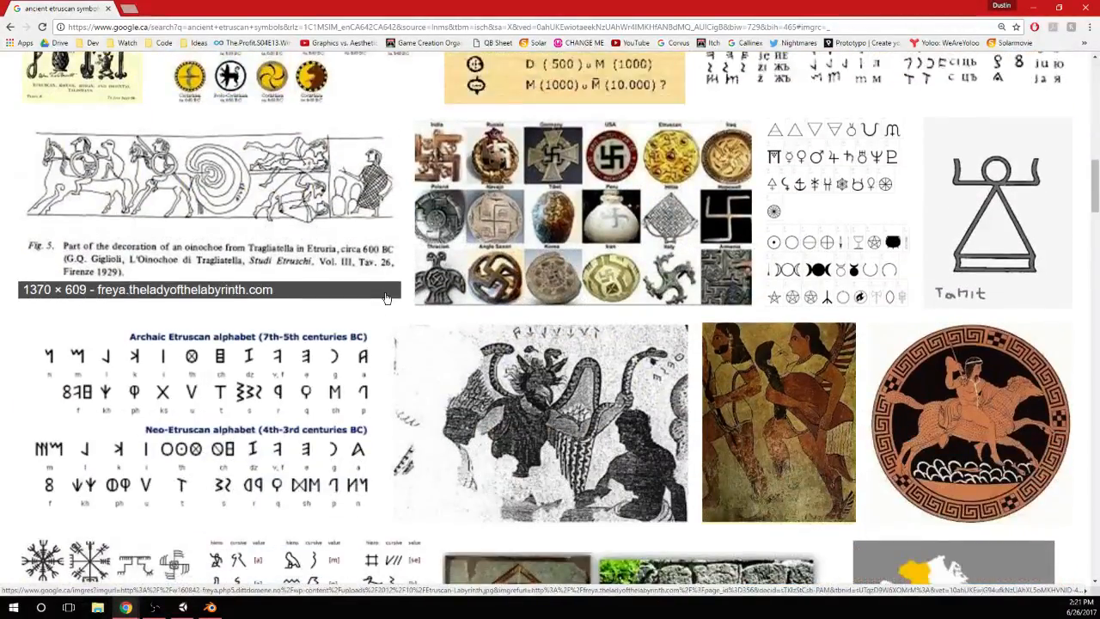
pyautogui.scroll(-2, 385, 298)
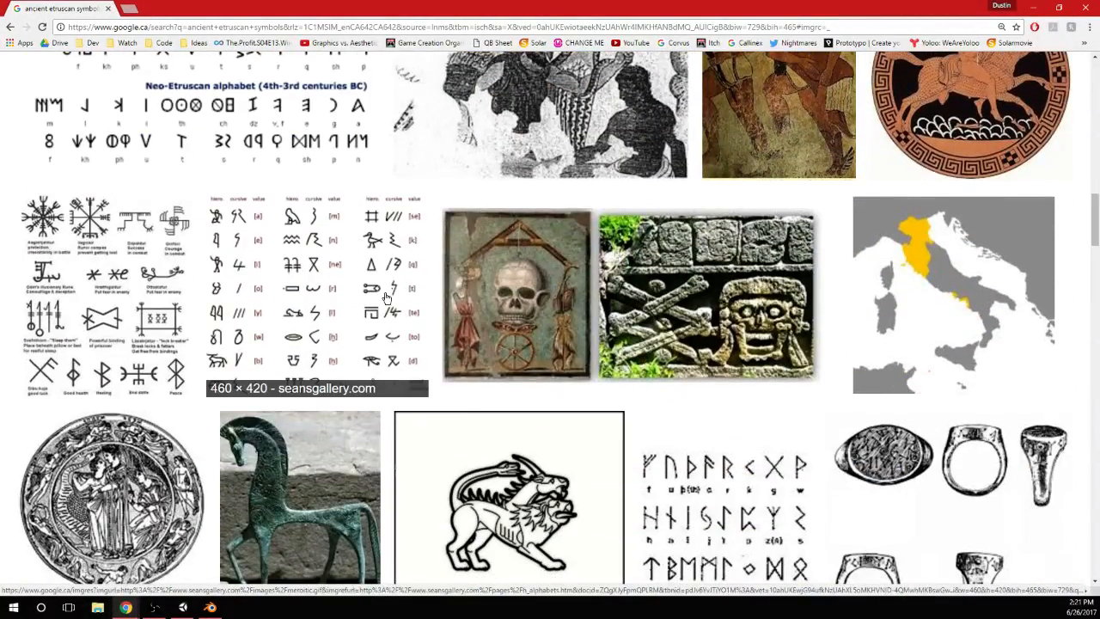
pyautogui.scroll(-1, 385, 282)
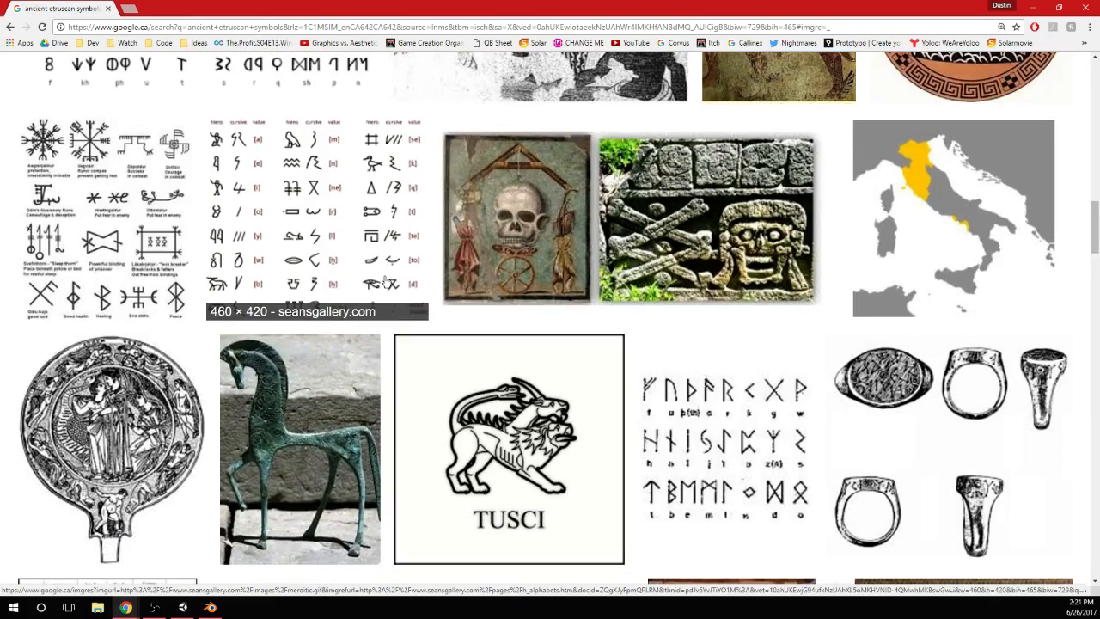
pyautogui.scroll(-5, 385, 272)
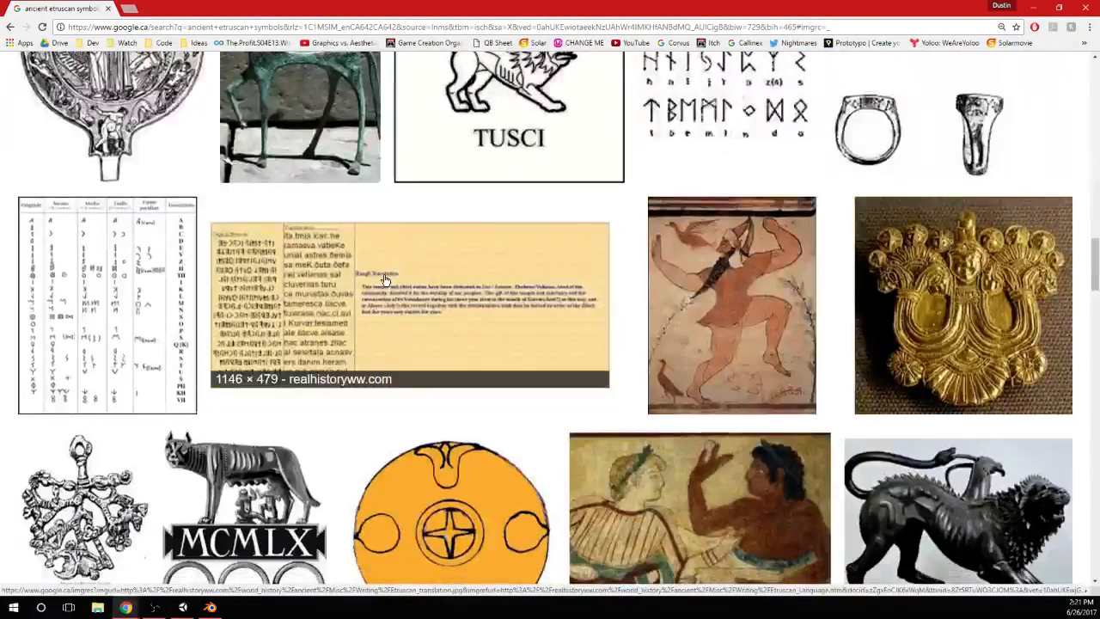
pyautogui.scroll(-2, 385, 275)
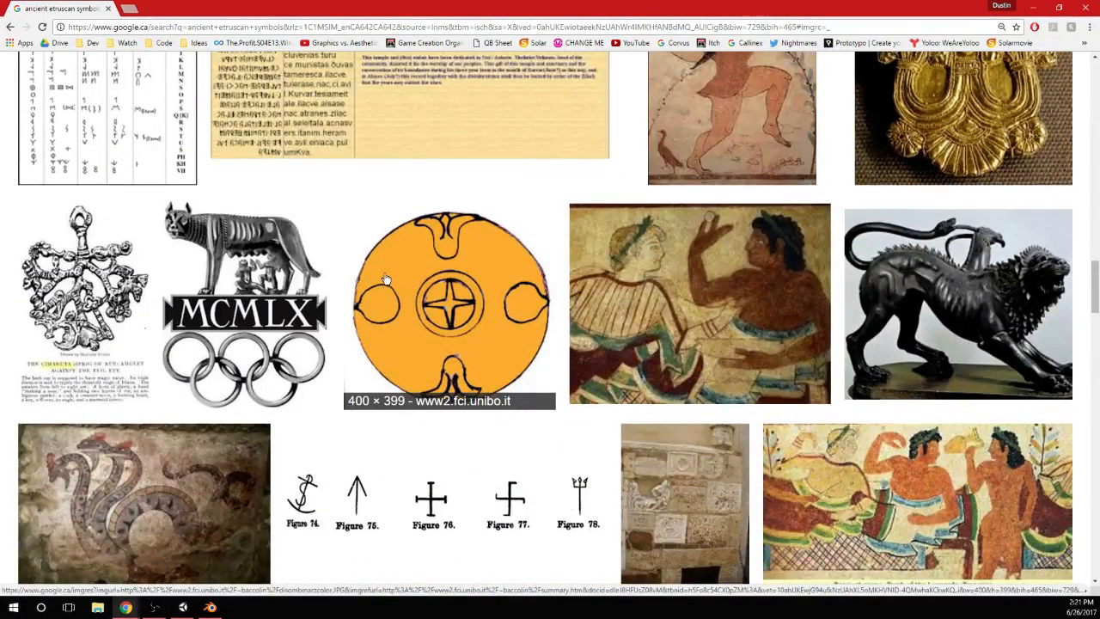
pyautogui.scroll(-3, 385, 279)
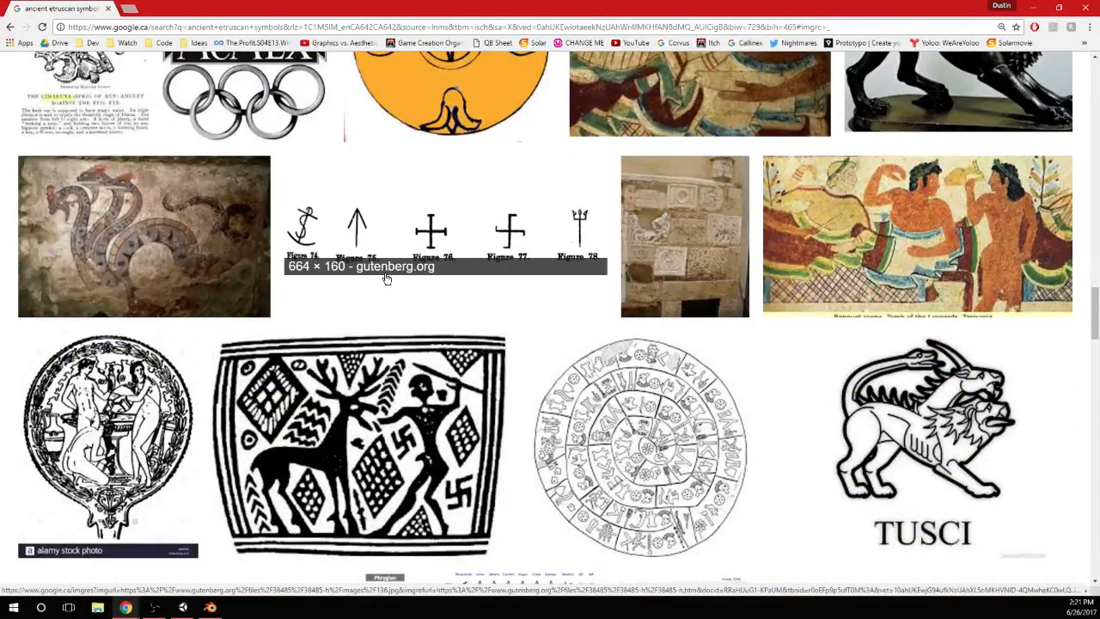
pyautogui.scroll(-4, 387, 279)
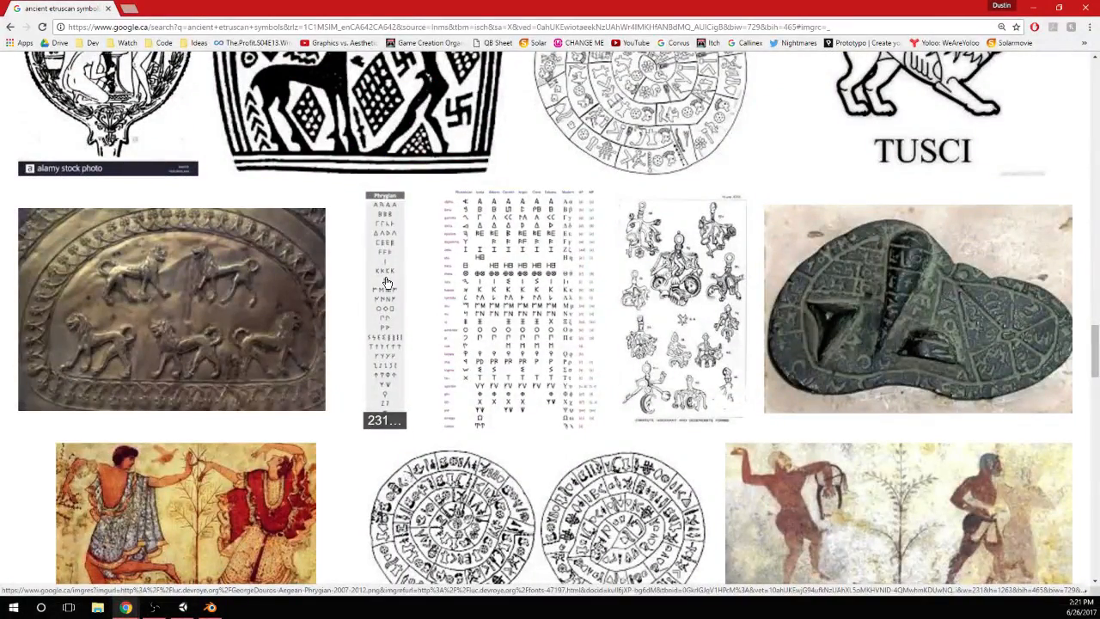
pyautogui.scroll(-8, 386, 282)
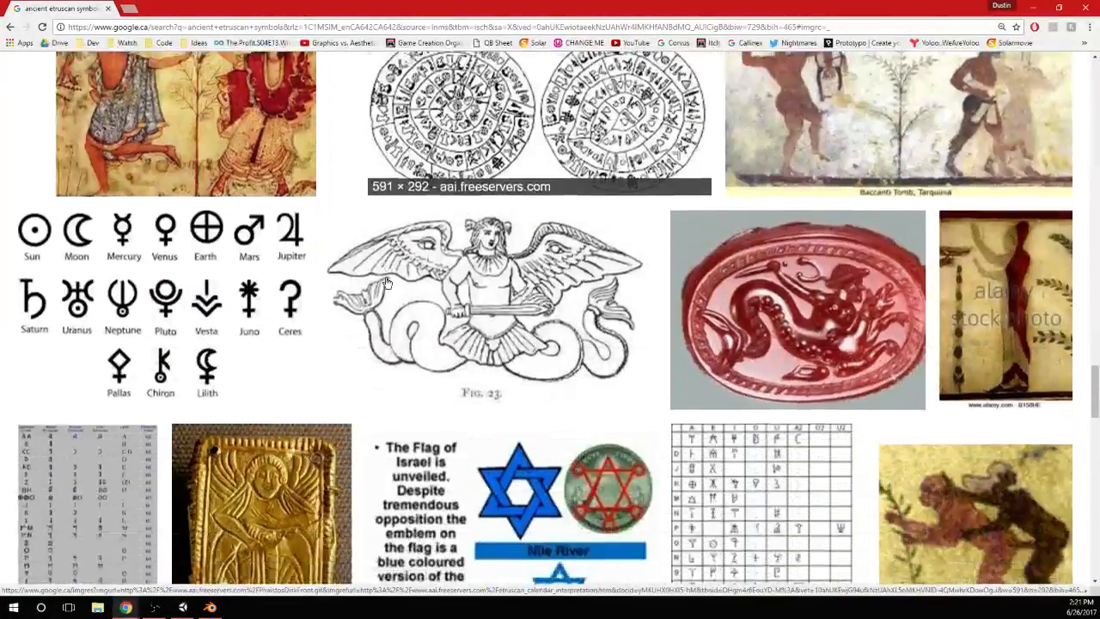
pyautogui.scroll(-2, 386, 282)
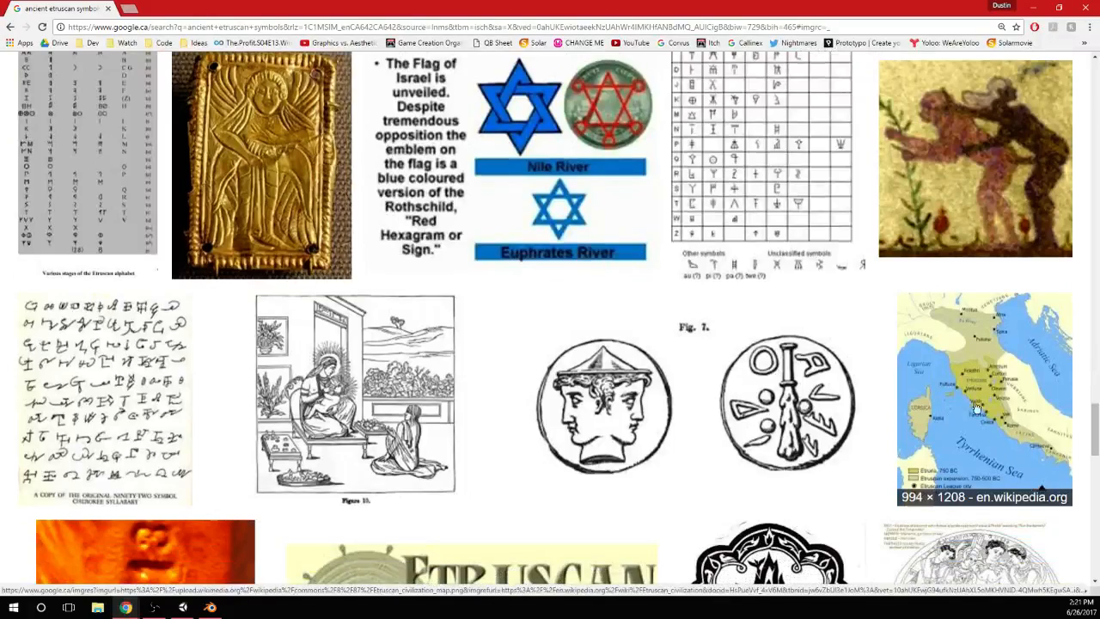
pyautogui.scroll(-2, 994, 411)
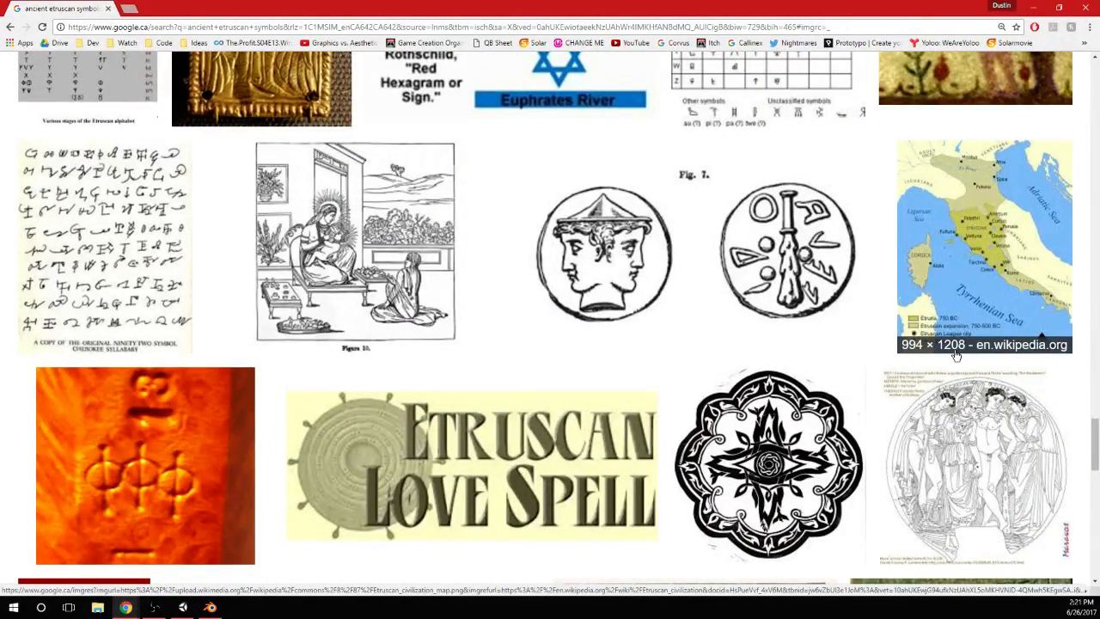
pyautogui.scroll(-8, 956, 355)
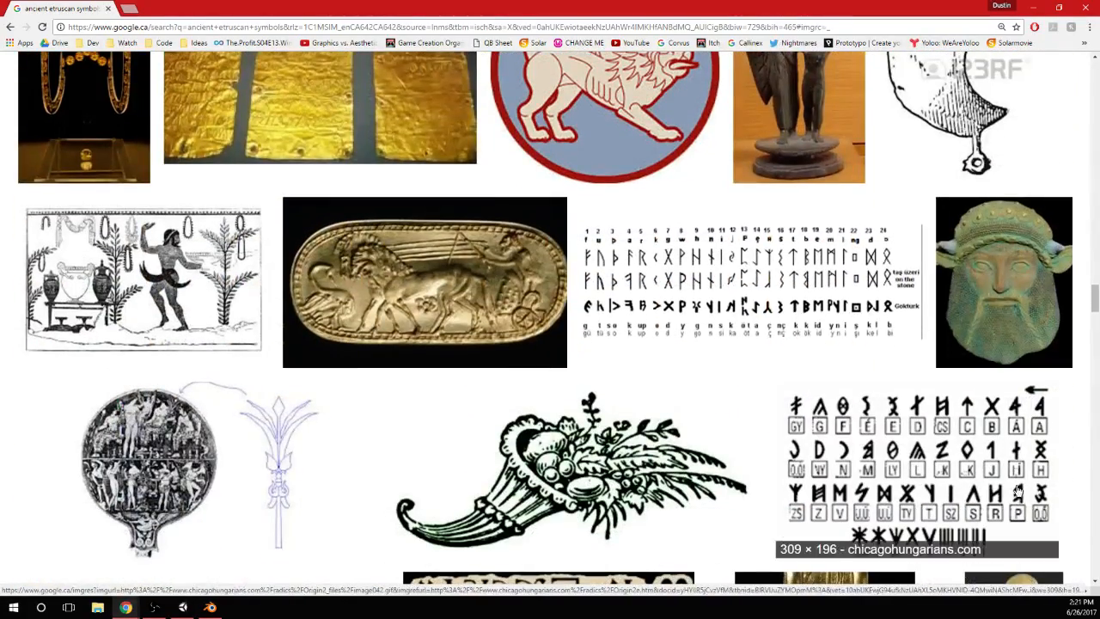
pyautogui.scroll(2, 1027, 423)
pyautogui.scroll(15, 562, 284)
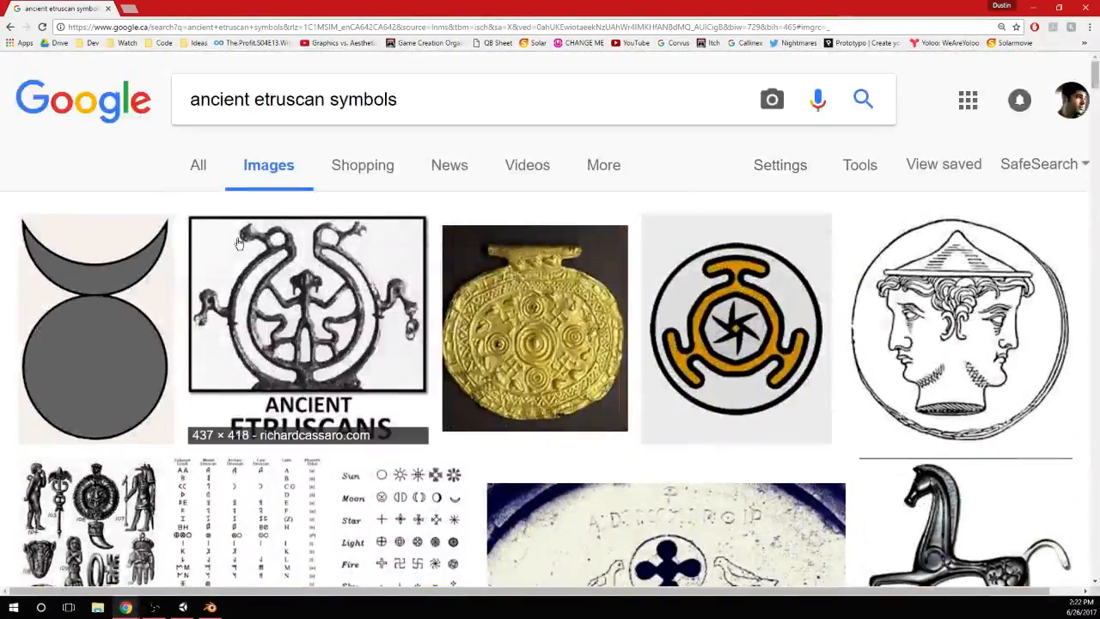
pyautogui.click(318, 334)
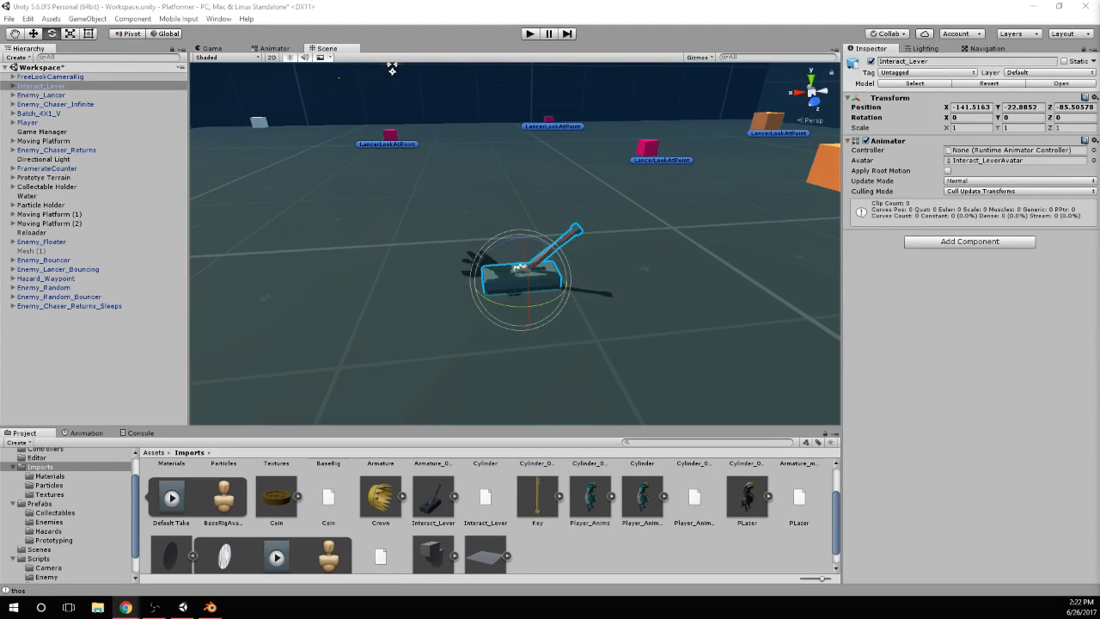
# Switch to Blender and enter Edit Mode on the lever mesh with all its geometry deselected
pyautogui.click(211, 606)
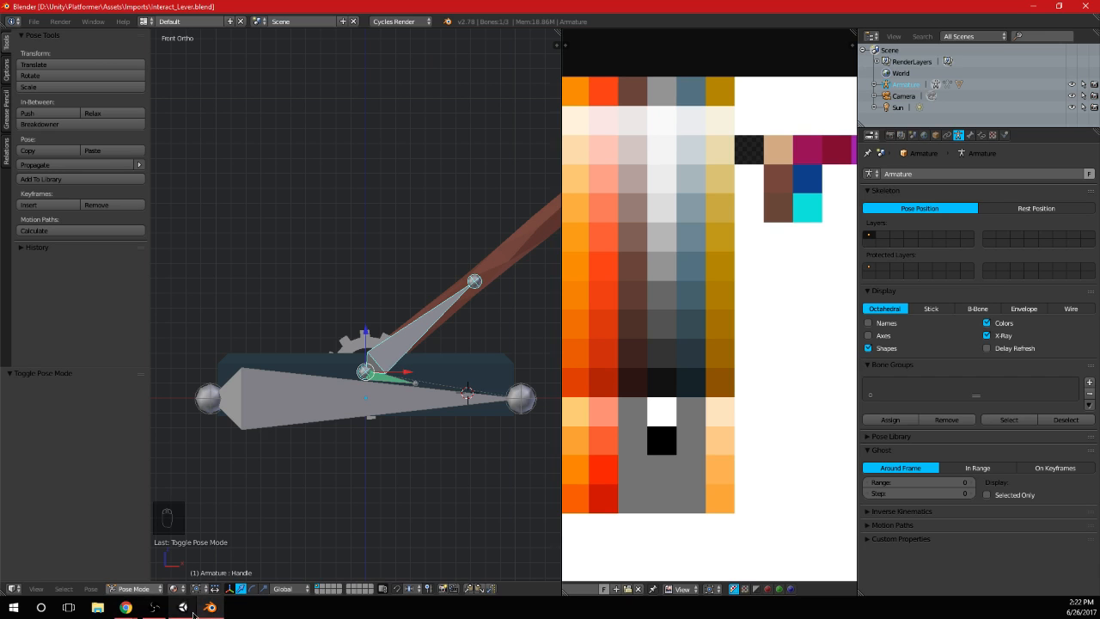
pyautogui.scroll(-4, 398, 282)
pyautogui.rightClick(409, 298)
pyautogui.press('Tab')
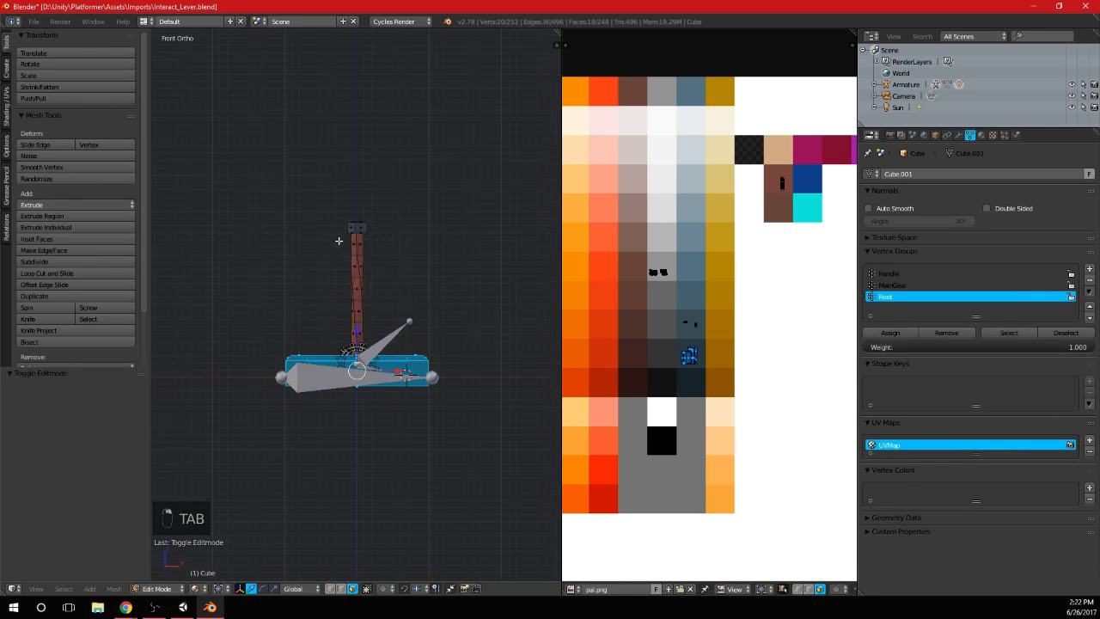
pyautogui.press('a')
pyautogui.press('a')
# Add a 12-vertex circle with radius 1.000 to the lever mesh, centred at the 3D cursor above the handle
pyautogui.scroll(5, 405, 184)
pyautogui.scroll(-3, 385, 193)
pyautogui.hotkey('shift', 'a')
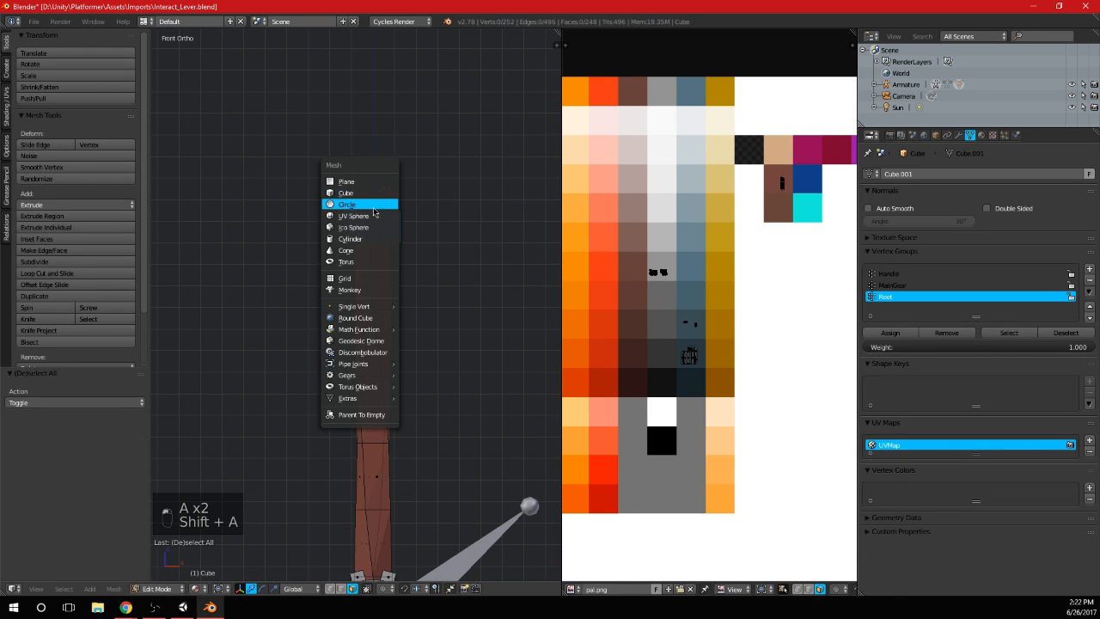
pyautogui.click(396, 204)
pyautogui.press('KP_7')
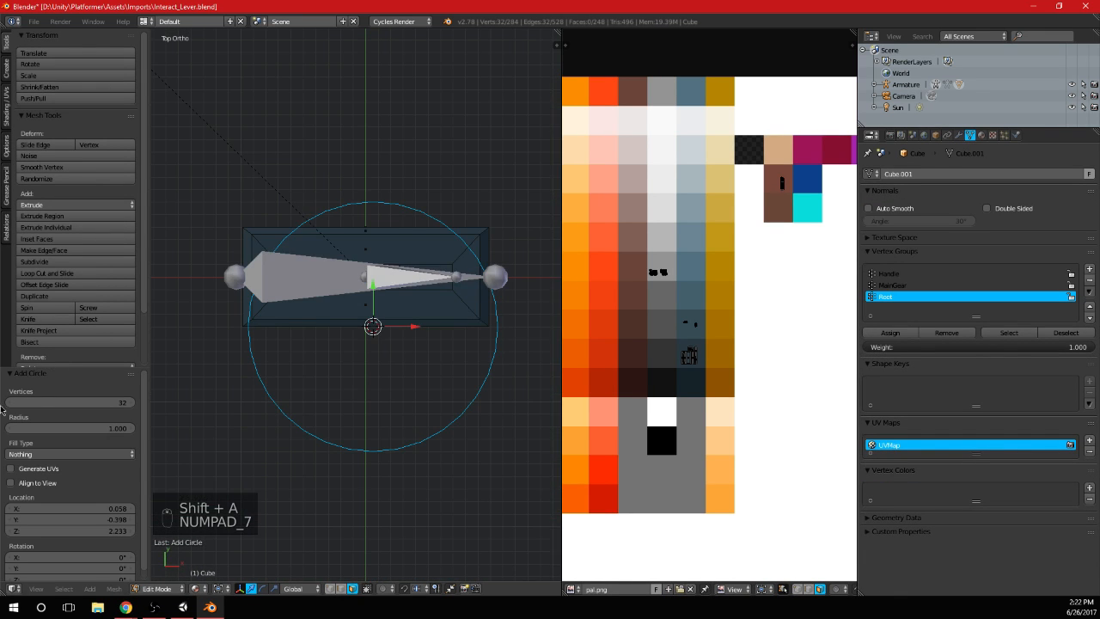
pyautogui.press('Return')
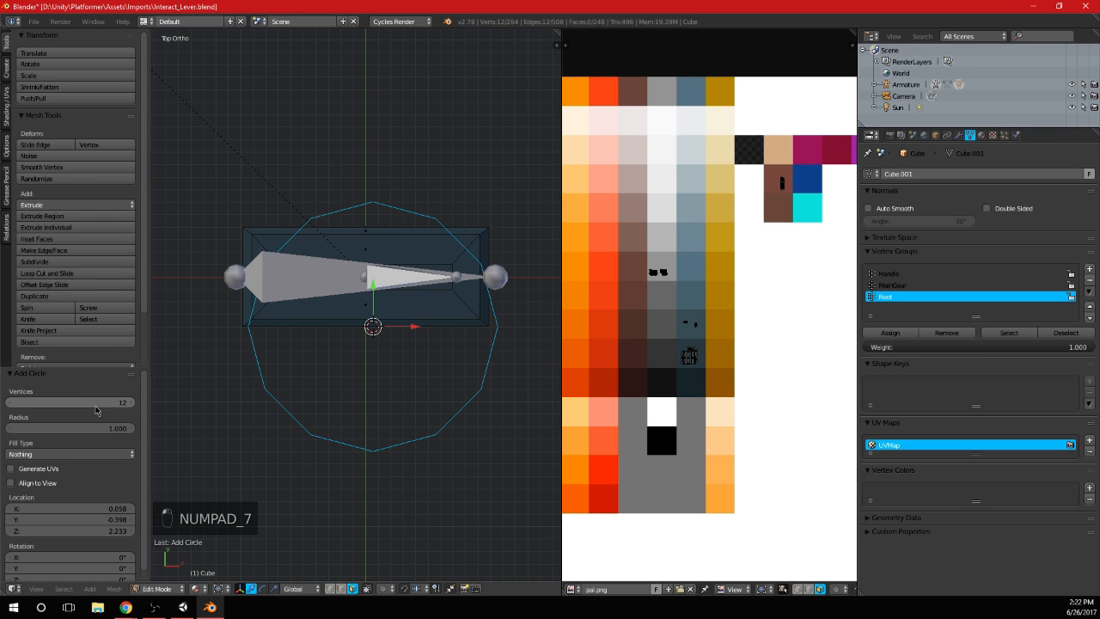
pyautogui.press('Tab')
pyautogui.press('Tab')
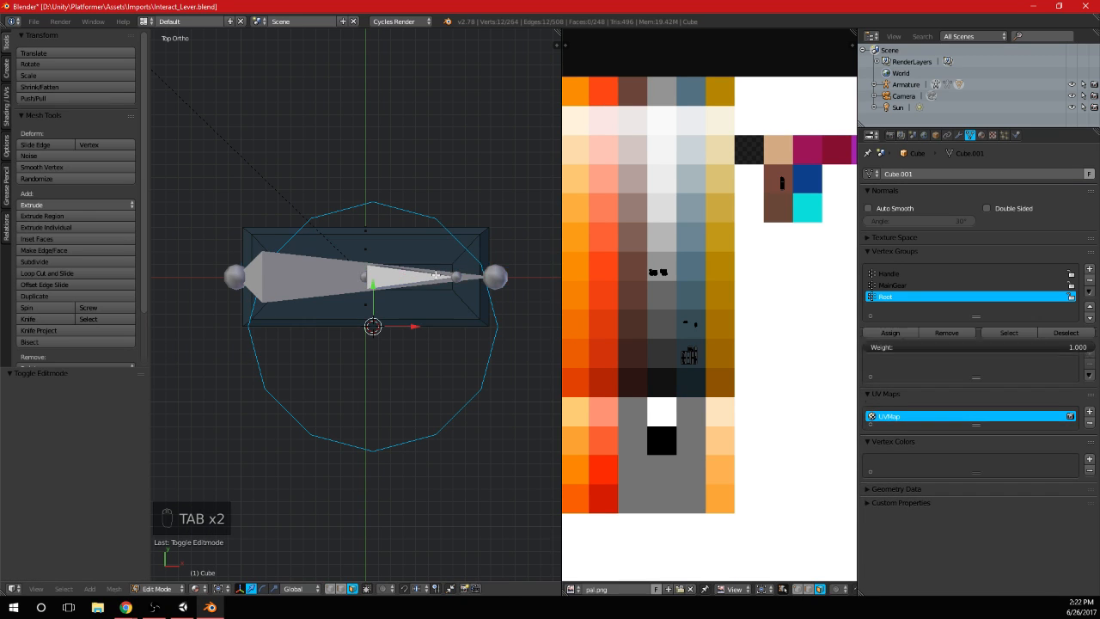
# Delete the circle's three rearmost vertices in the top view, leaving an open arc
pyautogui.press('a')
pyautogui.press('a')
pyautogui.press('a')
pyautogui.press('b')
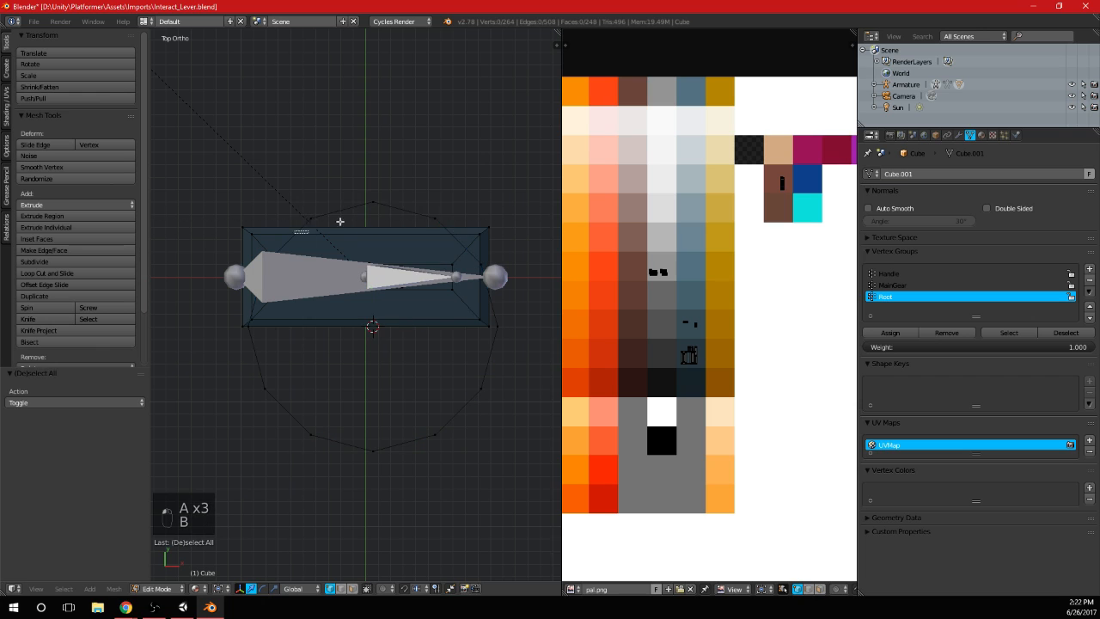
pyautogui.press('x')
pyautogui.click(453, 183)
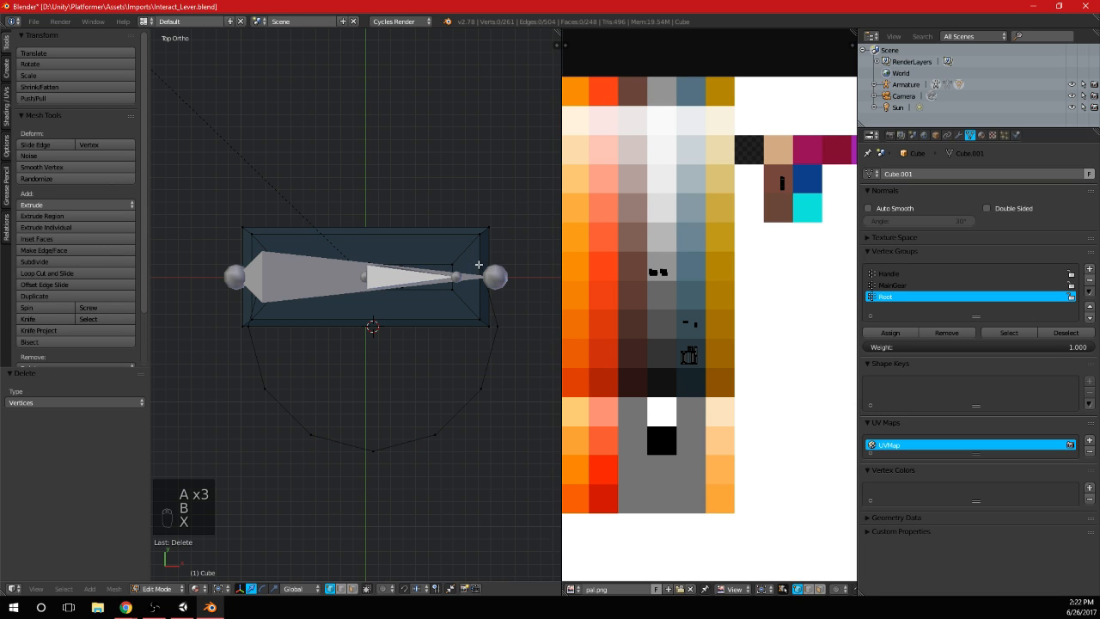
# Rotate the open arc 90° about the X axis so it stands upright, and scale it to 0.174
pyautogui.press('l')
pyautogui.press('KP_1')
pyautogui.press('r')
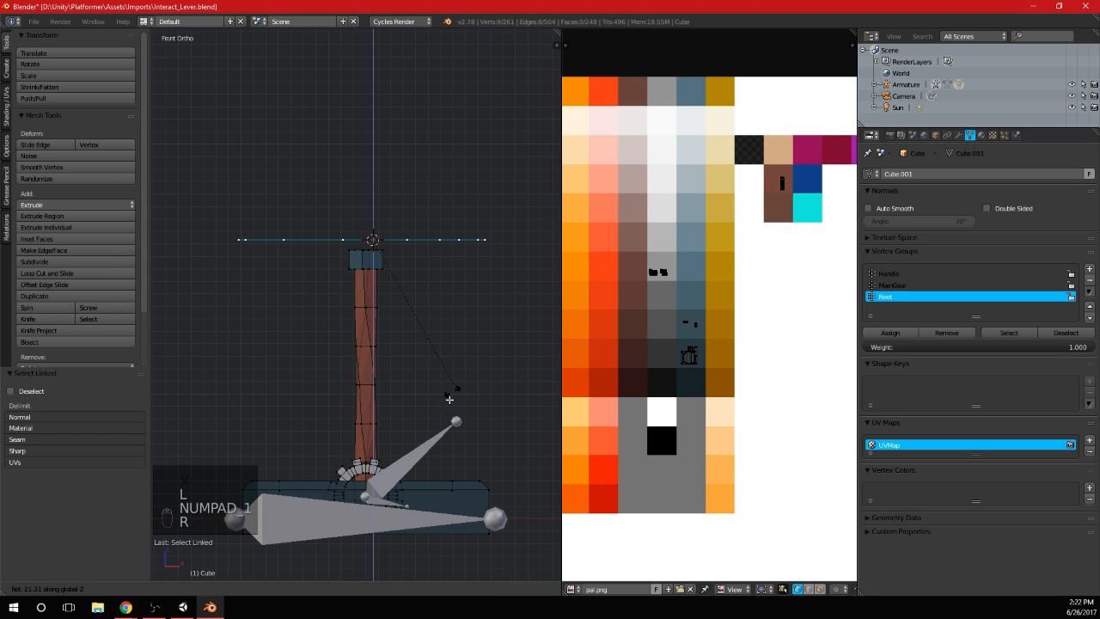
pyautogui.press('Return')
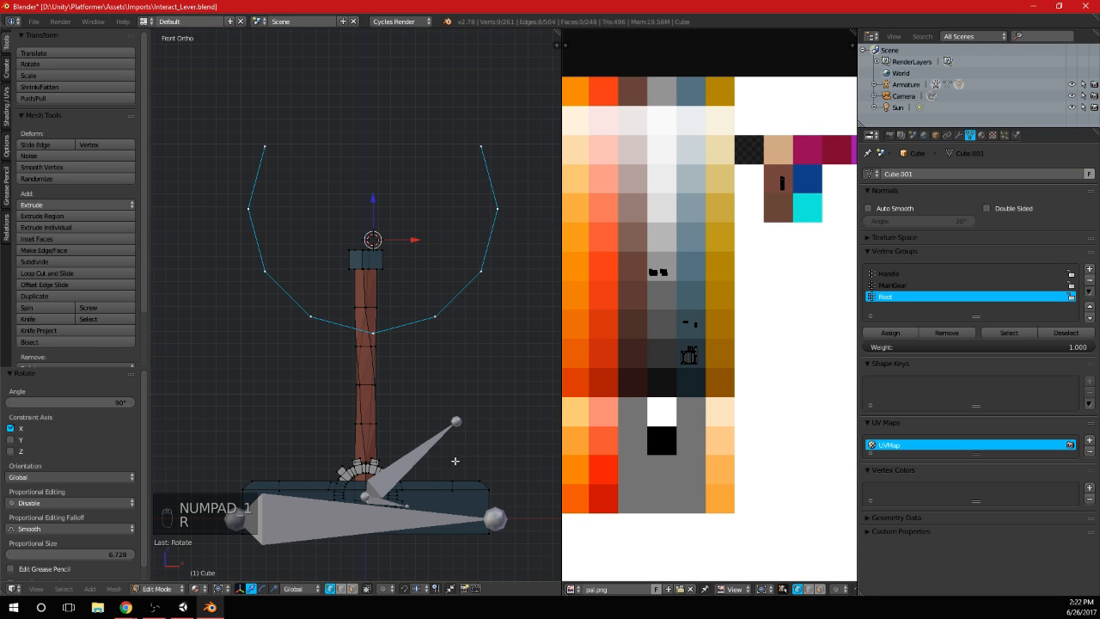
pyautogui.press('s')
pyautogui.click(378, 260)
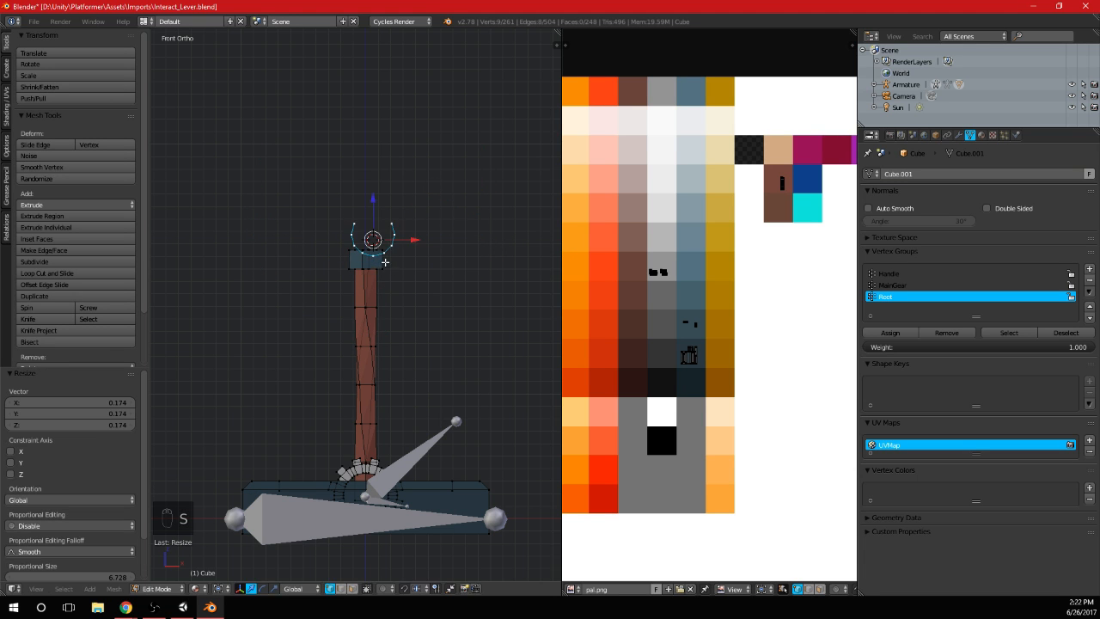
# Move the arc in the front view to centre it over the handle's head block, and scale it down
pyautogui.scroll(5, 378, 260)
pyautogui.keyDown('shift'); pyautogui.moveTo(406, 377); pyautogui.dragTo(398, 349, button='middle'); pyautogui.keyUp('shift')
pyautogui.scroll(1, 399, 350)
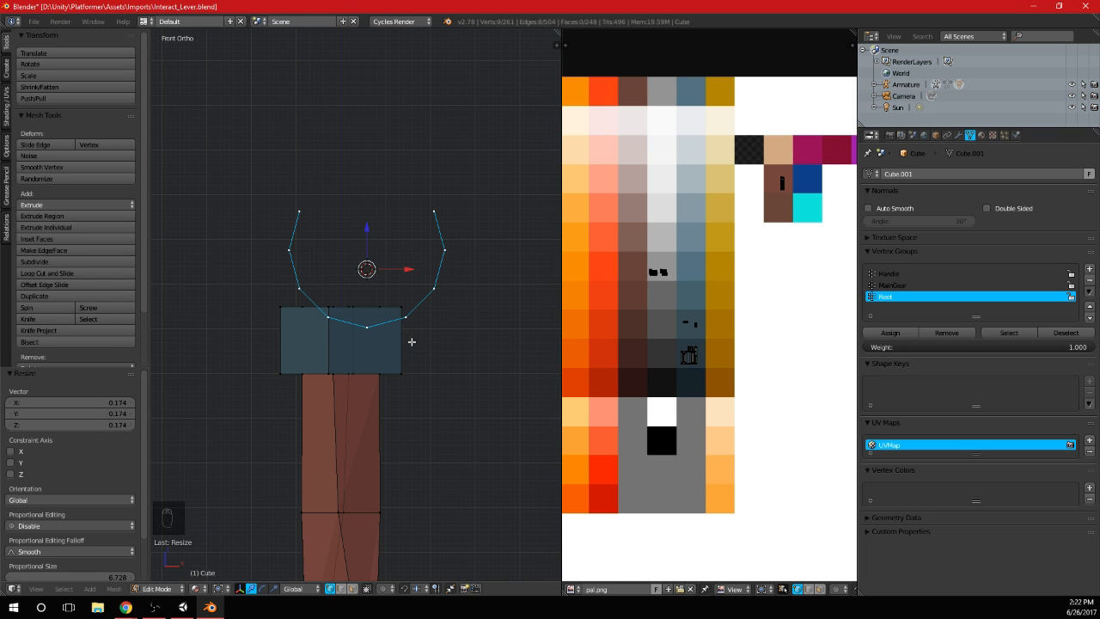
pyautogui.scroll(1, 412, 342)
pyautogui.press('g')
pyautogui.click(365, 389)
pyautogui.press('s')
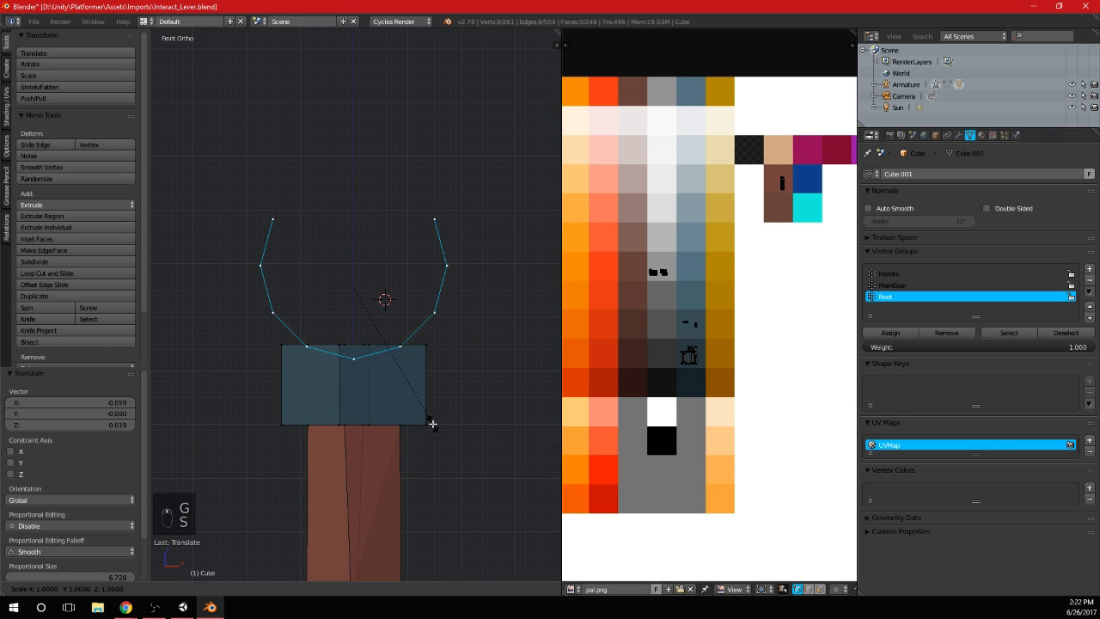
pyautogui.click(395, 366)
pyautogui.press('g')
pyautogui.click(405, 370)
# Enlarge the arc by 1.610, reposition it above the head block, and scale it by a further 1.162
pyautogui.press('s')
pyautogui.click(494, 403)
pyautogui.press('g')
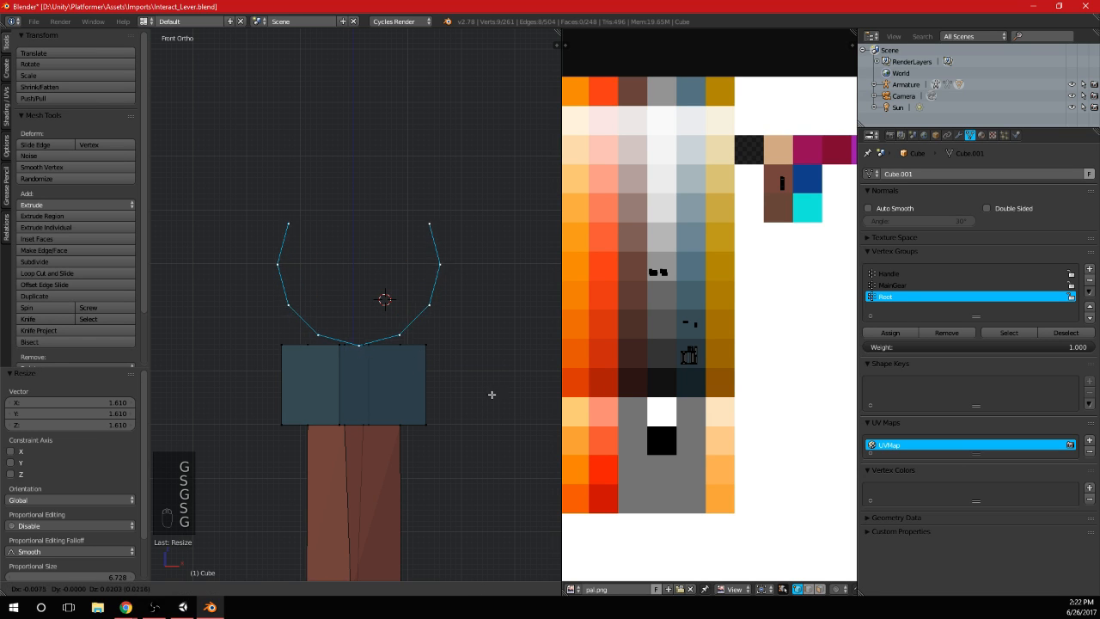
pyautogui.click(487, 389)
pyautogui.press('s')
pyautogui.click(415, 357)
# Extrude the arc along the Y axis into a thin strip, and select the whole linked strip
pyautogui.moveTo(415, 358); pyautogui.dragTo(352, 358, button='middle')
pyautogui.press('KP_3')
pyautogui.press('e')
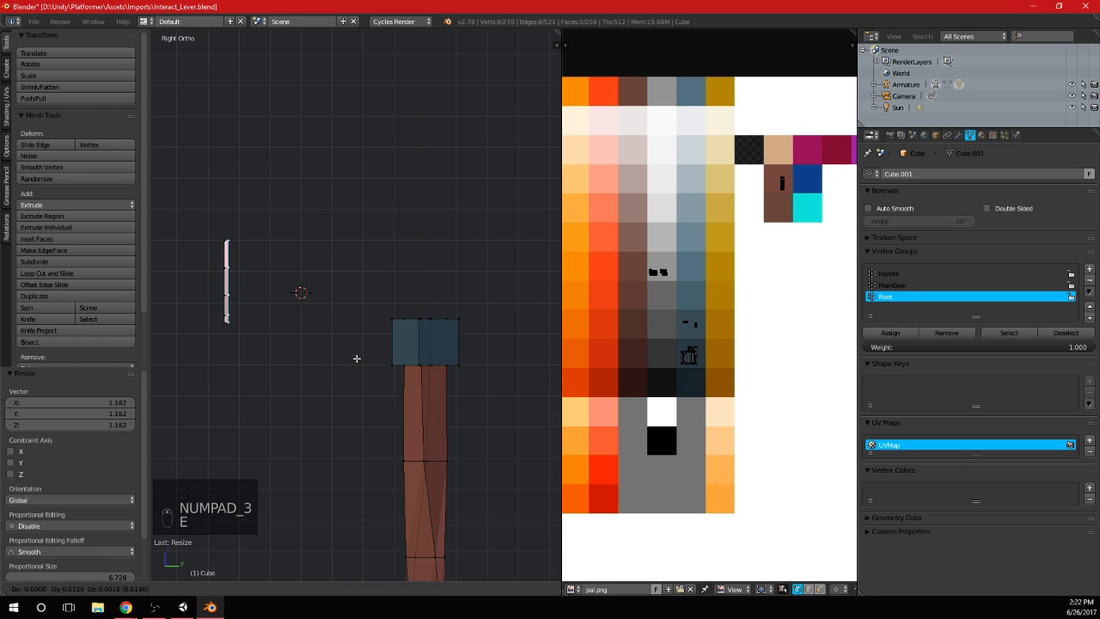
pyautogui.press('y')
pyautogui.click(367, 358)
pyautogui.moveTo(212, 244); pyautogui.dragTo(379, 288, button='middle')
pyautogui.press('a')
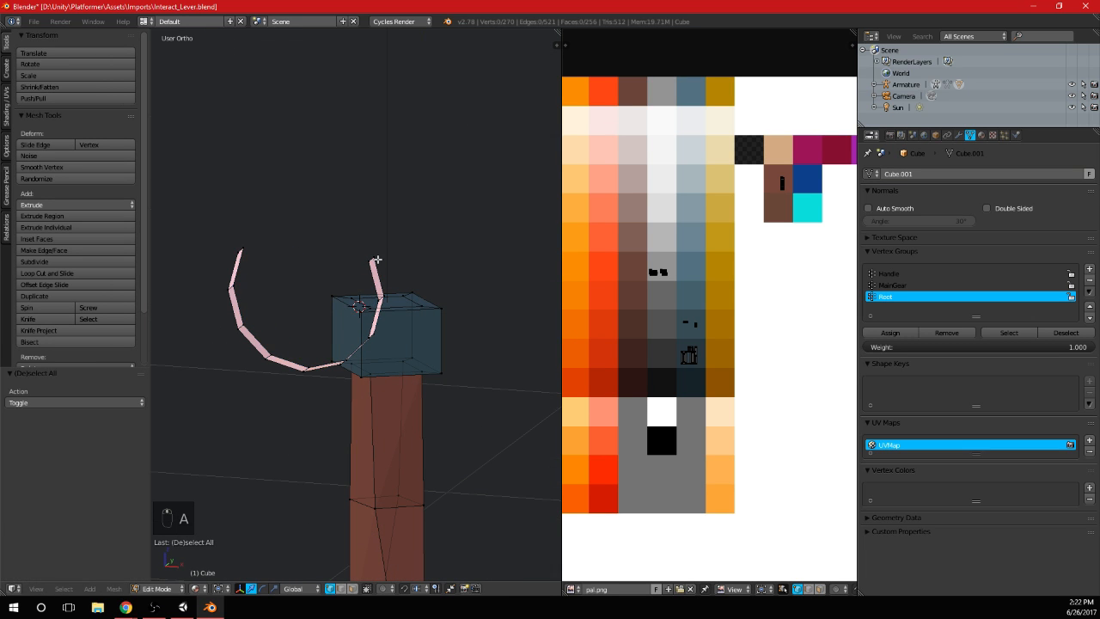
pyautogui.press('l')
pyautogui.press('e')
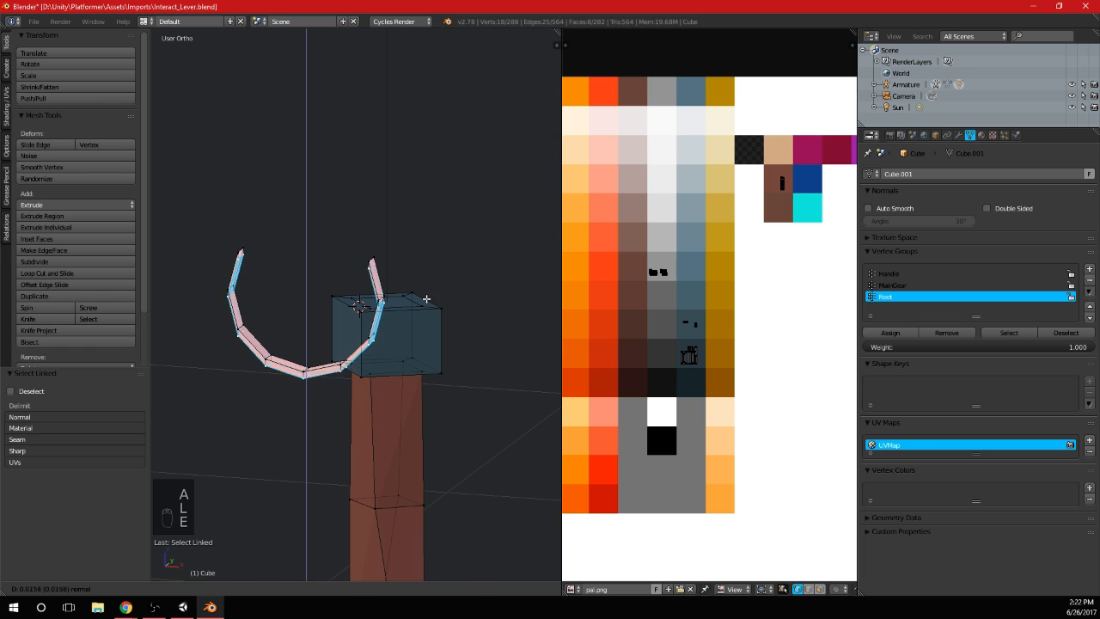
pyautogui.rightClick(426, 298)
pyautogui.hotkey('ctrl', 'z')
# Thicken the arc strip using Inset Faces with thickness 0.0000 and depth 0.0520
pyautogui.press('i')
pyautogui.click(454, 309)
pyautogui.scroll(-3, 454, 310)
pyautogui.moveTo(455, 309); pyautogui.dragTo(417, 275, button='middle')
# Delete the vertices of the arc's left half, keeping the half from the centre to the right tip
pyautogui.press('KP_1')
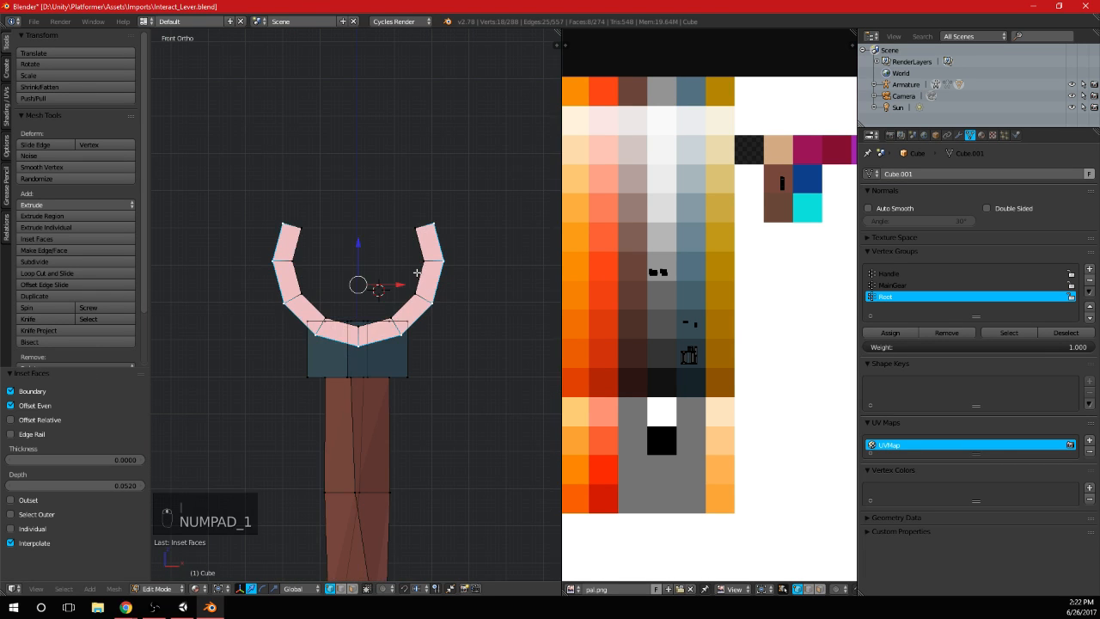
pyautogui.press('a')
pyautogui.press('a')
pyautogui.scroll(1, 323, 223)
pyautogui.press('b')
pyautogui.moveTo(257, 241); pyautogui.dragTo(325, 183)
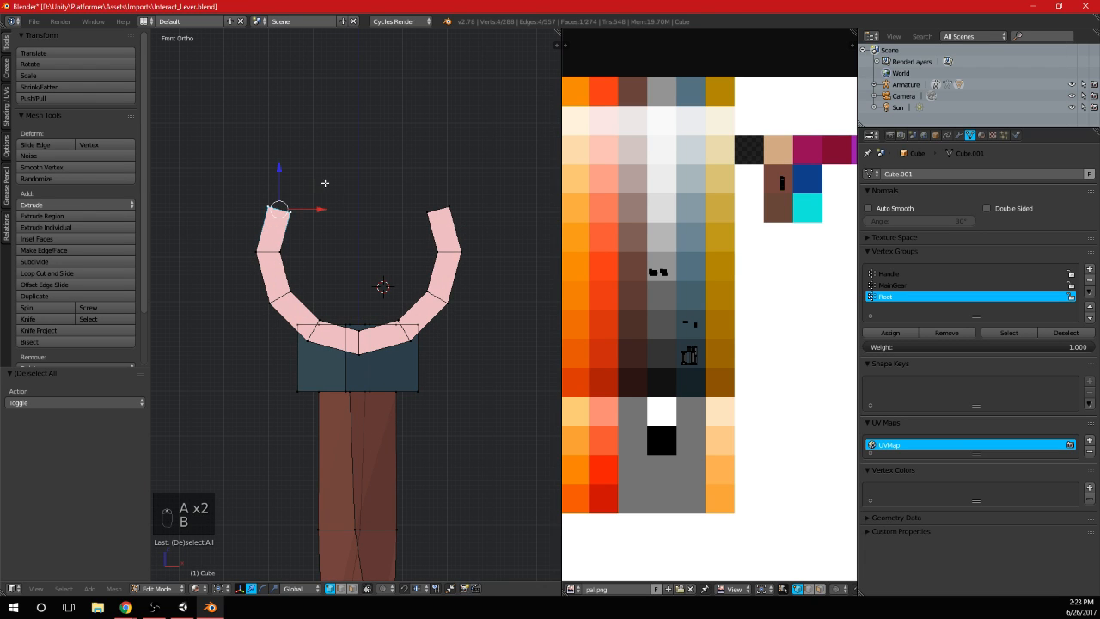
pyautogui.scroll(-3, 365, 262)
pyautogui.moveTo(379, 275); pyautogui.dragTo(279, 359, button='middle')
pyautogui.press('b')
pyautogui.moveTo(260, 378); pyautogui.dragTo(309, 276)
pyautogui.press('x')
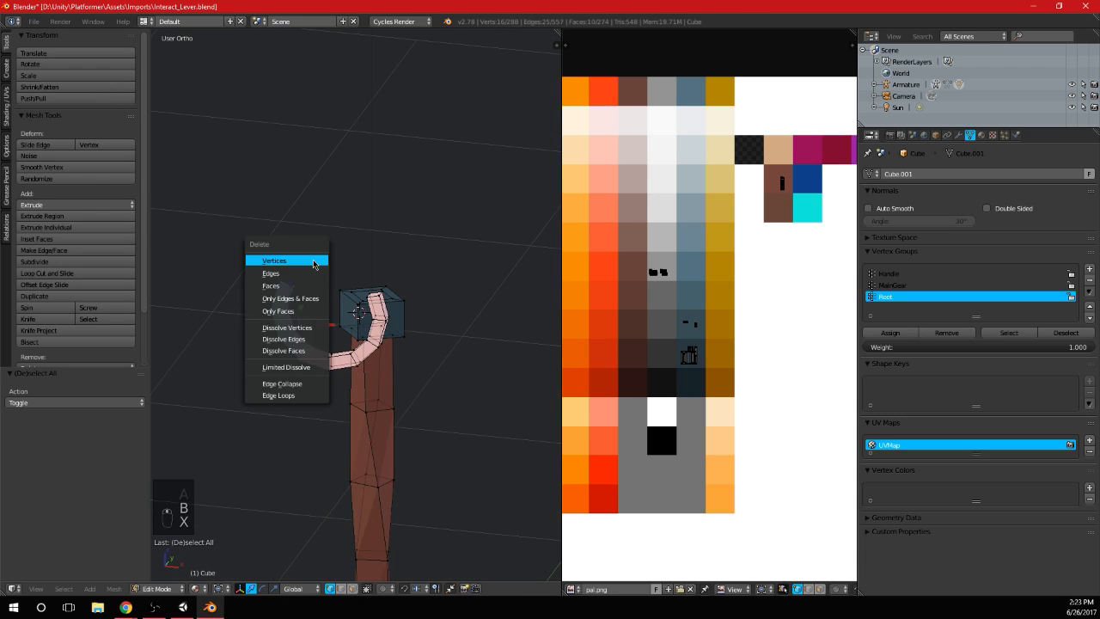
pyautogui.click(305, 258)
# Separate the remaining arc half from the lever mesh into its own object and open it in Edit Mode
pyautogui.keyDown('shift'); pyautogui.moveTo(347, 348); pyautogui.dragTo(340, 316, button='middle'); pyautogui.keyUp('shift')
pyautogui.press('l')
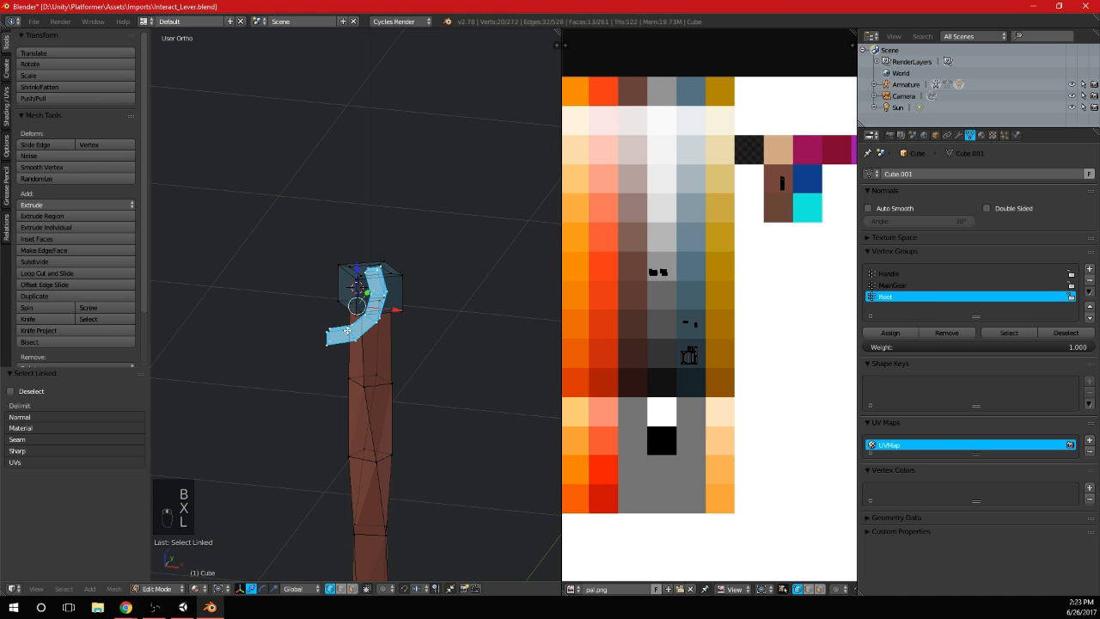
pyautogui.press('[')
pyautogui.press('p')
pyautogui.click(347, 331)
pyautogui.press('Tab')
pyautogui.rightClick(348, 332)
pyautogui.press('Tab')
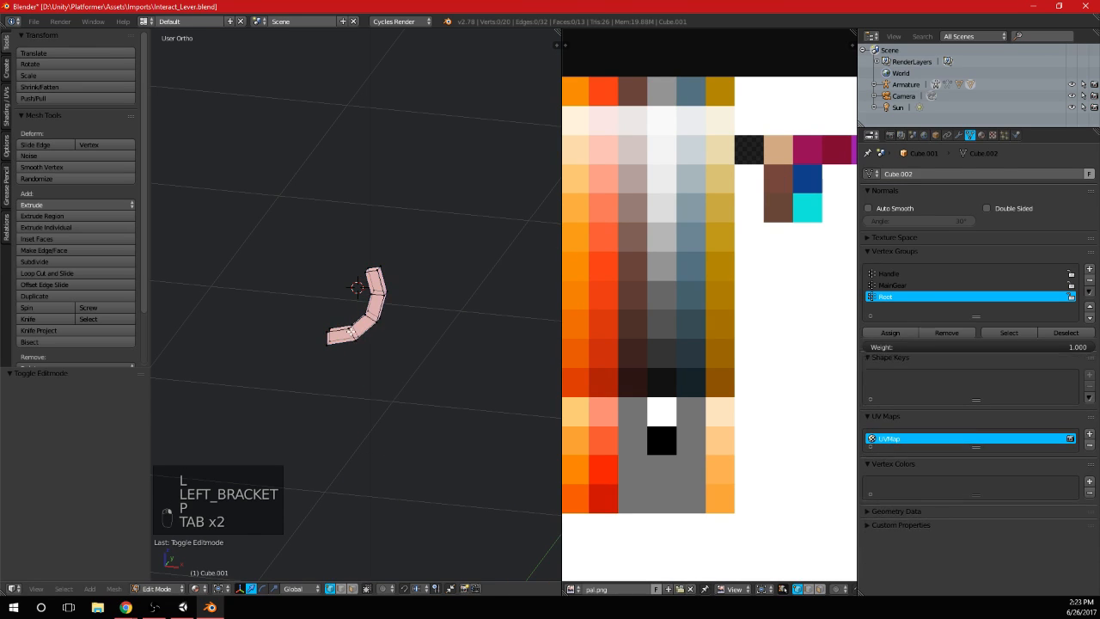
# Fill the missing faces along the open side of the arc half
pyautogui.scroll(4, 339, 344)
pyautogui.moveTo(389, 319); pyautogui.dragTo(341, 343, button='middle')
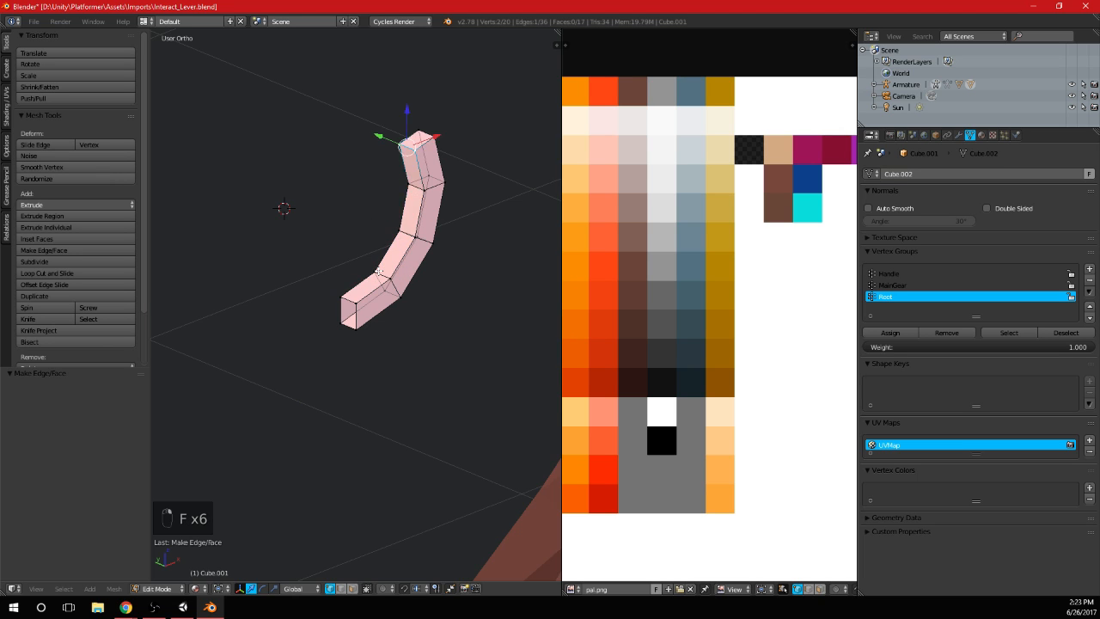
pyautogui.moveTo(378, 271); pyautogui.dragTo(395, 287, button='middle')
# Snap the 3D cursor to the four vertices of the arc's cut end and set the object's origin to it
pyautogui.rightClick(303, 283)
pyautogui.keyDown('shift'); pyautogui.rightClick(302, 284); pyautogui.keyUp('shift')
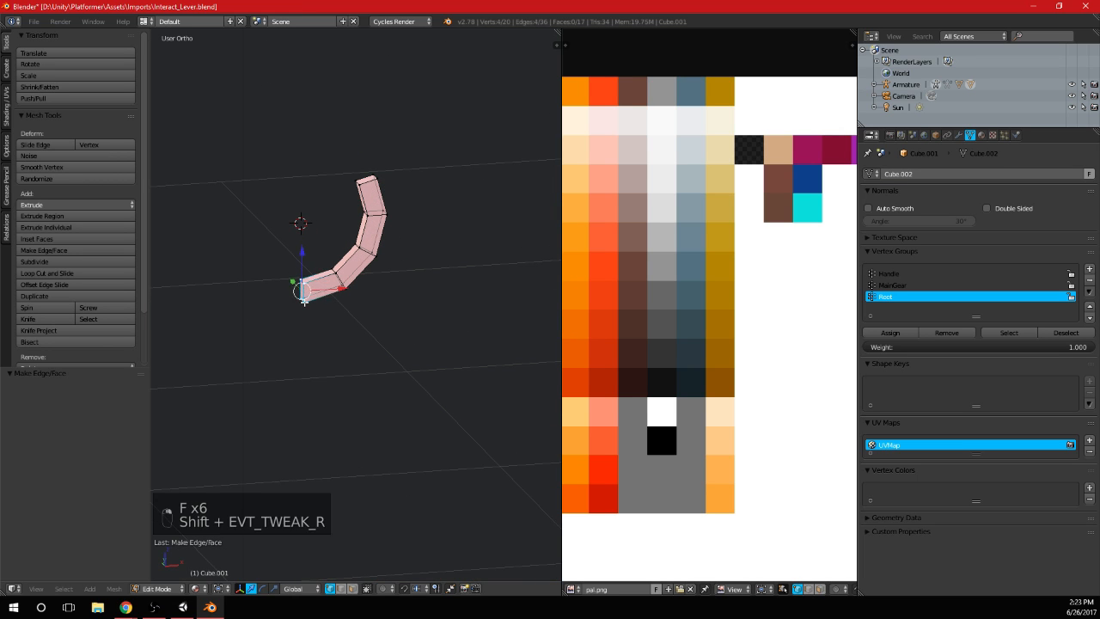
pyautogui.hotkey('shift', 's')
pyautogui.click(307, 304)
pyautogui.press('Tab')
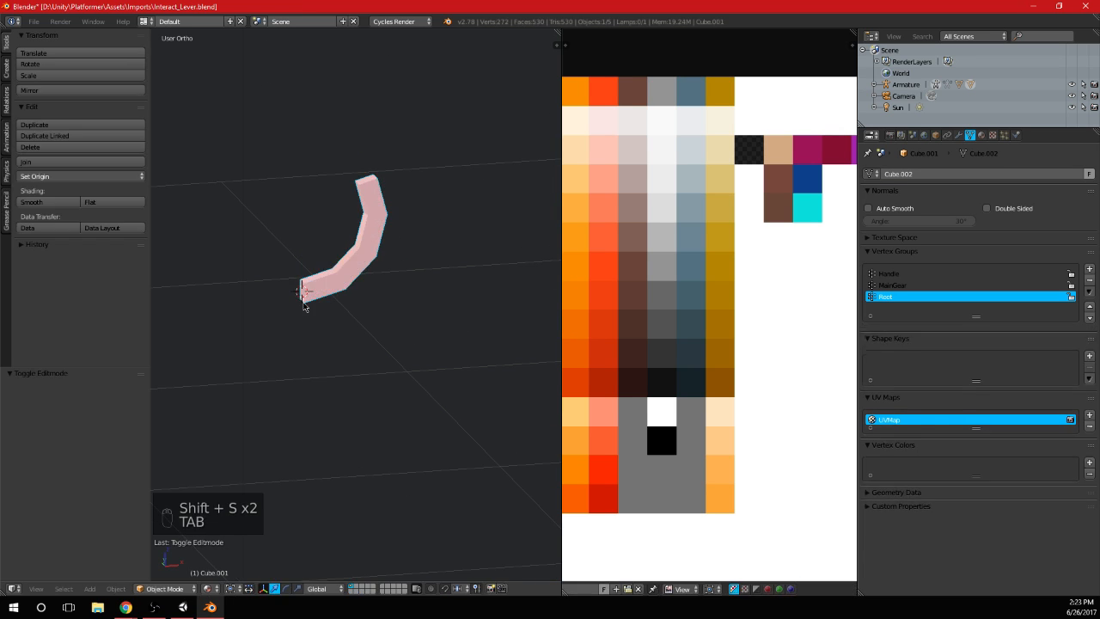
pyautogui.hotkey('ctrl', 'alt', 'shift', 'c')
pyautogui.click(296, 328)
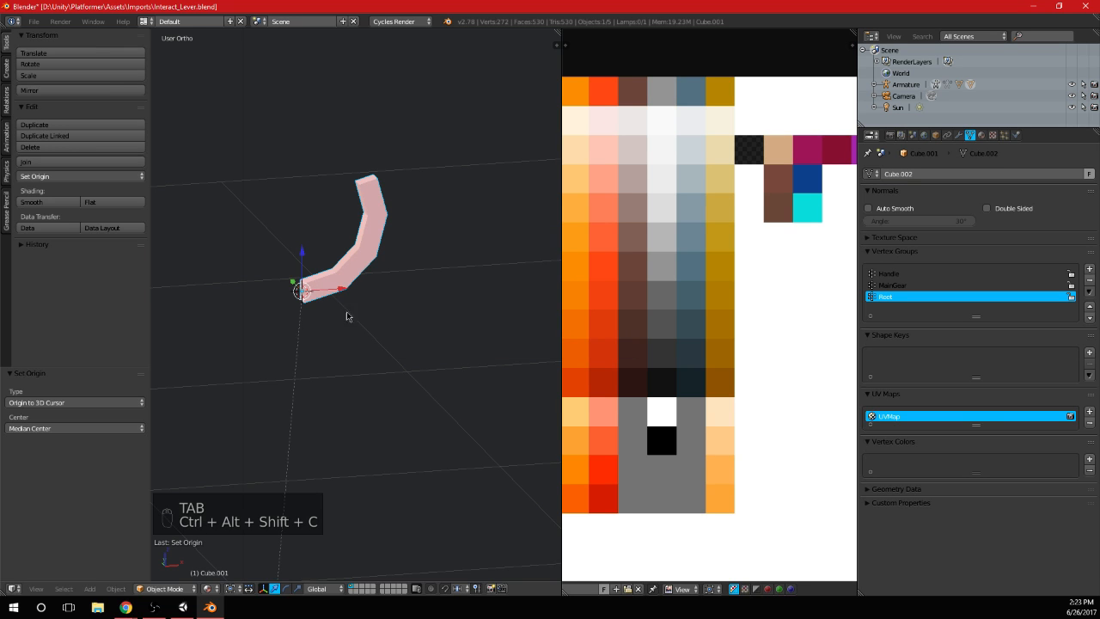
# Add a Mirror modifier on the X axis to the arc half
pyautogui.click(959, 136)
pyautogui.click(959, 174)
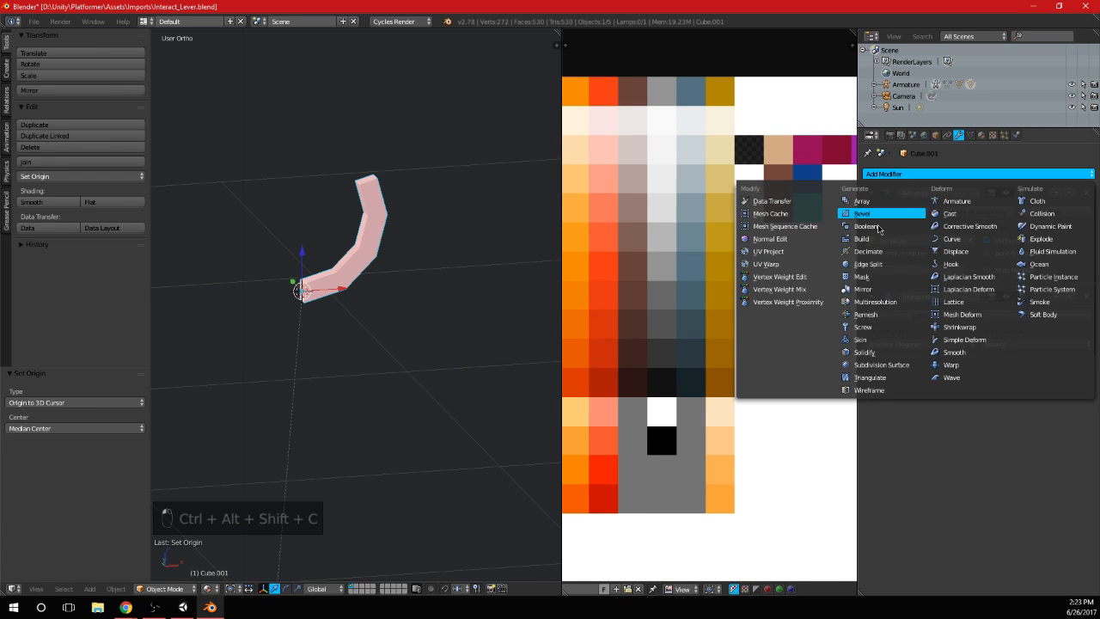
pyautogui.click(903, 285)
pyautogui.scroll(-3, 258, 307)
pyautogui.moveTo(258, 307); pyautogui.dragTo(378, 301, button='middle')
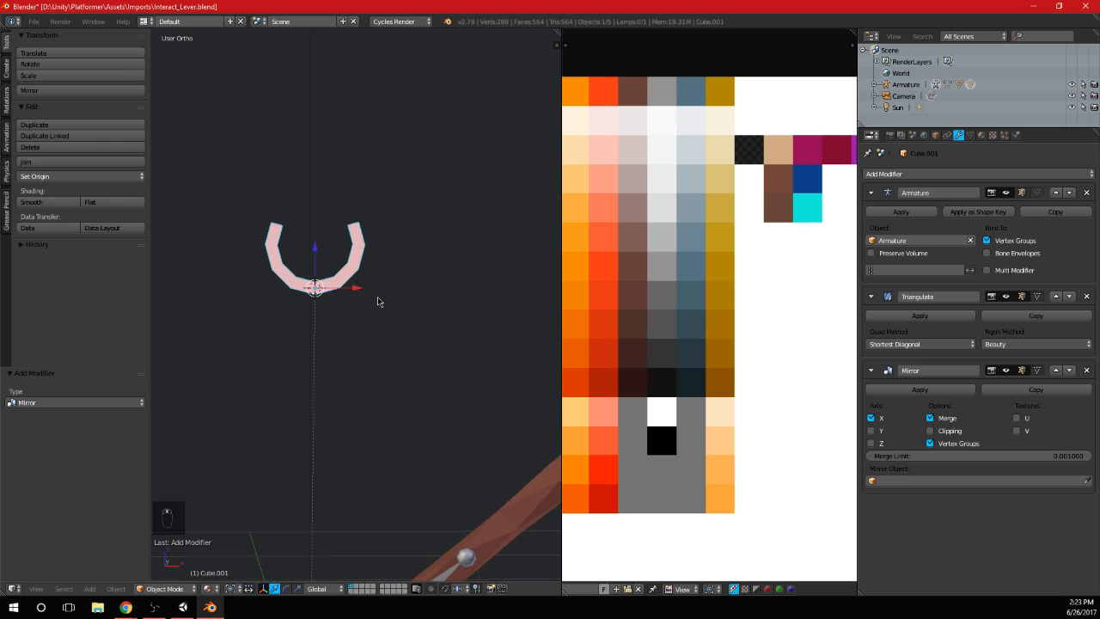
# Extrude the arc's upper end face outward by about 0.041 in Edit Mode
pyautogui.press('KP_3')
pyautogui.press('KP_1')
pyautogui.scroll(6, 378, 299)
pyautogui.press('Tab')
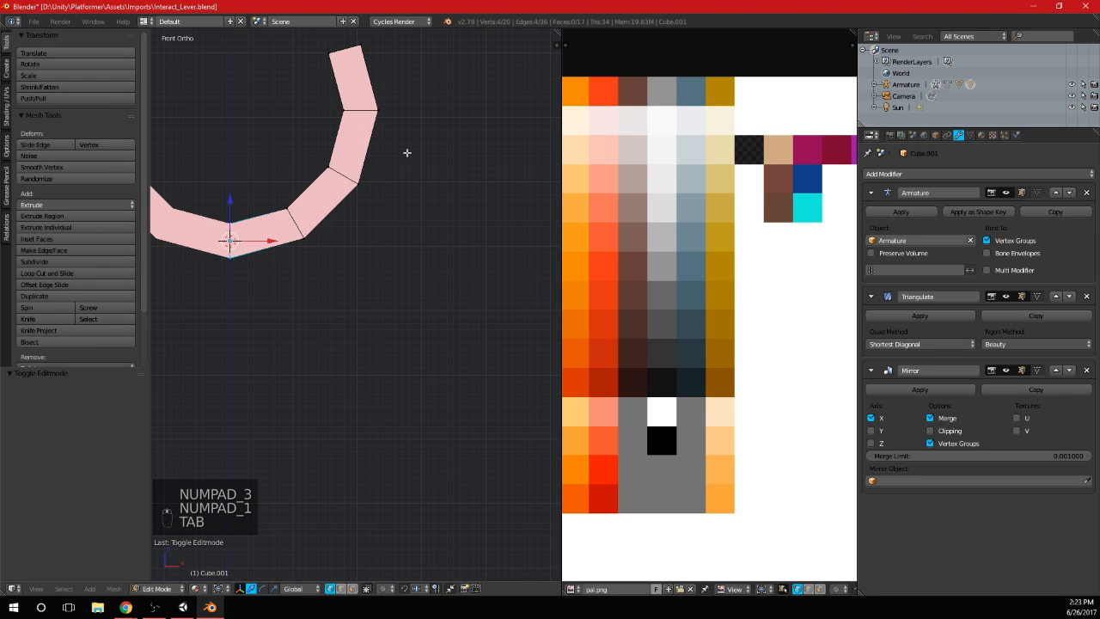
pyautogui.scroll(-3, 407, 153)
pyautogui.press('a')
pyautogui.press('a')
pyautogui.press('a')
pyautogui.press('a')
pyautogui.press('a')
pyautogui.press('b')
pyautogui.moveTo(391, 182); pyautogui.dragTo(456, 211)
pyautogui.press('e')
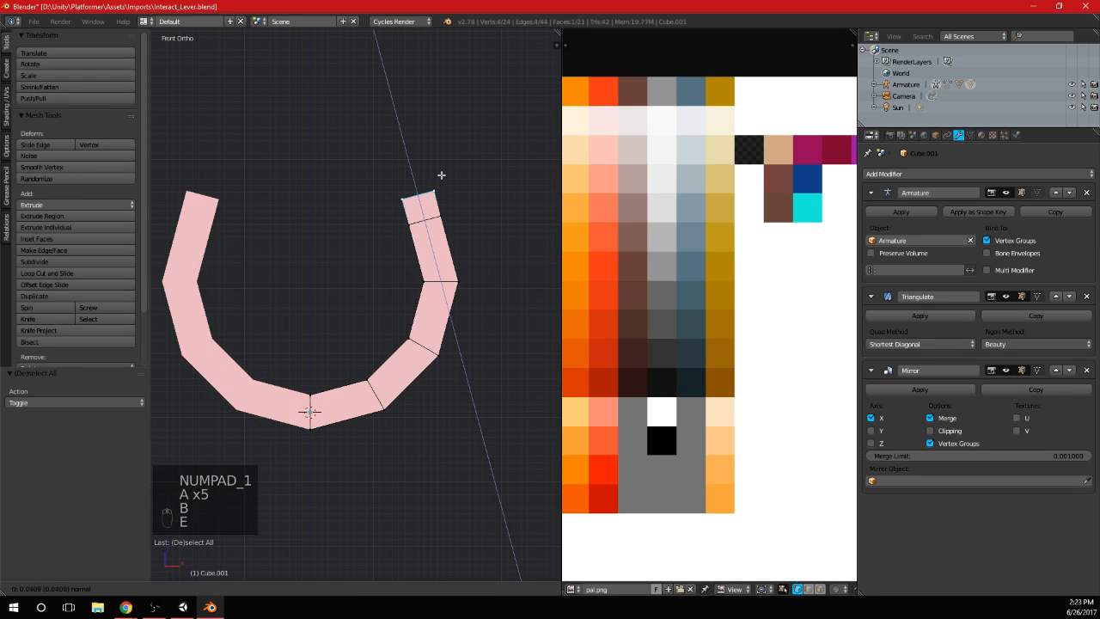
pyautogui.click(441, 176)
# Rotate the extruded end face by -41.126° and shift it into place so the tip bends inward
pyautogui.press('r')
pyautogui.click(447, 127)
pyautogui.press('g')
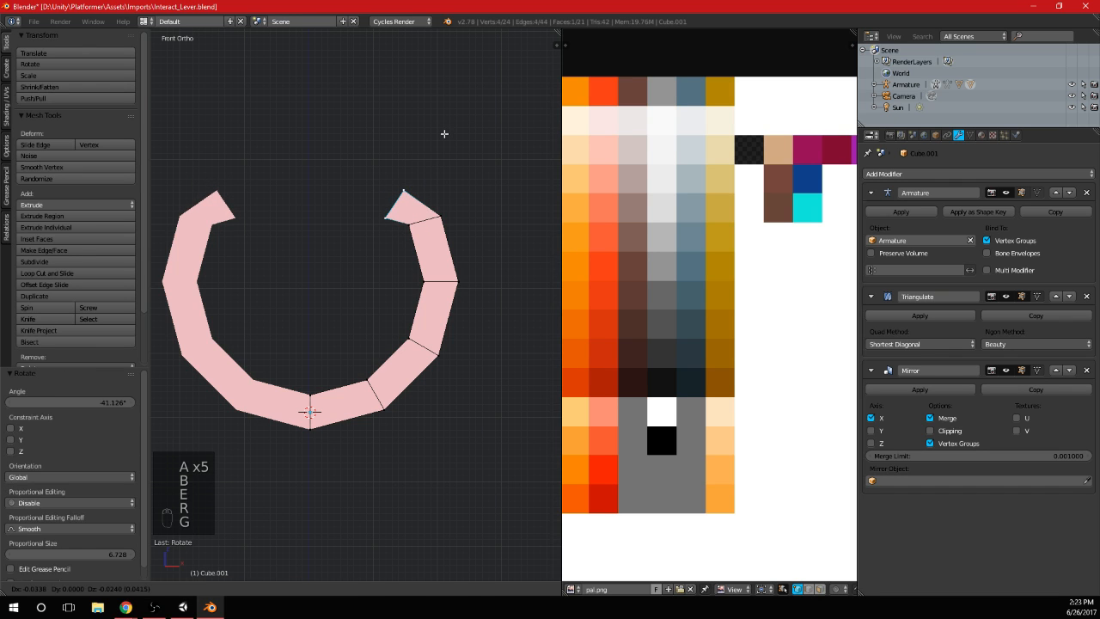
pyautogui.click(446, 132)
# Extrude the outer upper face of the bent tip in place and scale the new face by 1.214
pyautogui.press('a')
pyautogui.press('b')
pyautogui.moveTo(401, 197); pyautogui.dragTo(422, 177)
pyautogui.press('b')
pyautogui.moveTo(423, 226); pyautogui.dragTo(473, 193)
pyautogui.keyDown('shift'); pyautogui.moveTo(477, 191); pyautogui.dragTo(424, 251, button='middle'); pyautogui.keyUp('shift')
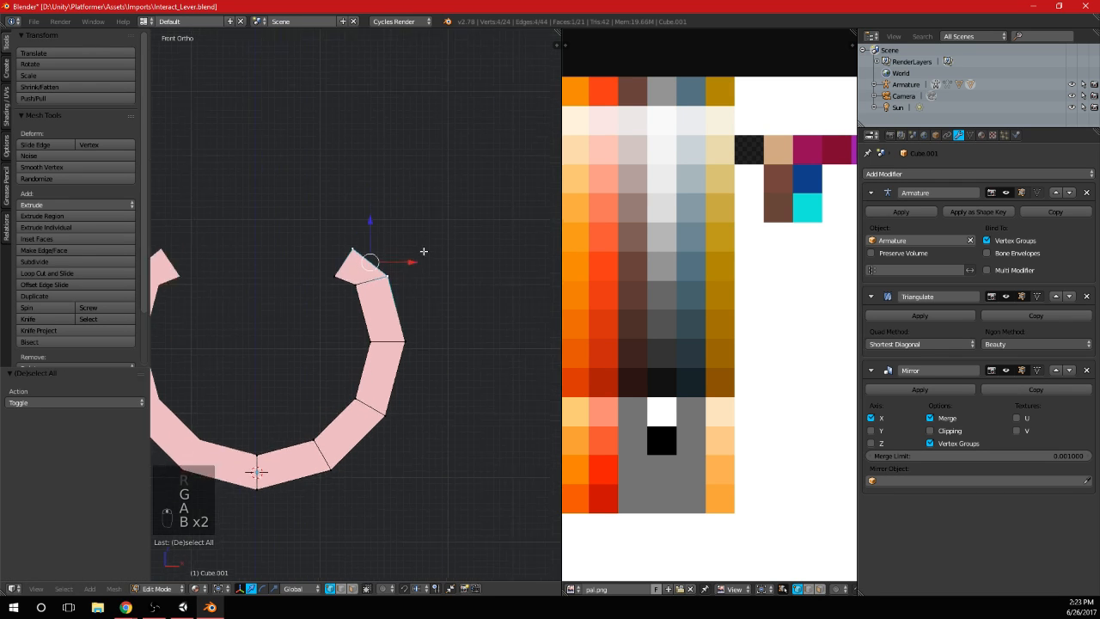
pyautogui.scroll(2, 423, 250)
pyautogui.press('e')
pyautogui.press('s')
pyautogui.click(427, 287)
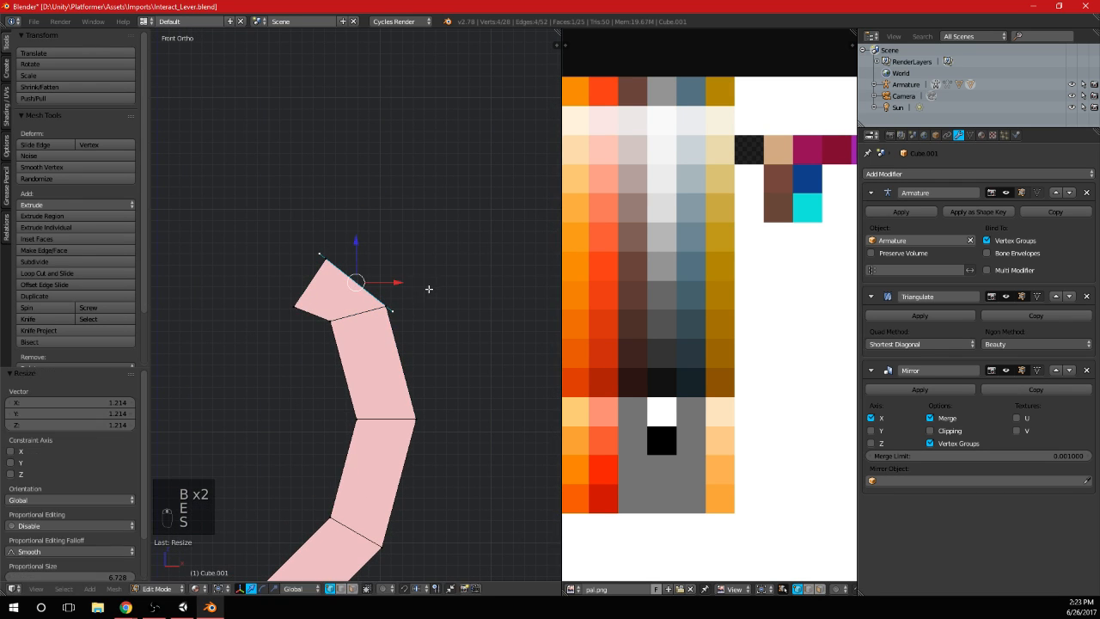
# Extrude the enlarged face 0.067 along its normal into a square end block, and leave Edit Mode
pyautogui.press('e')
pyautogui.click(456, 255)
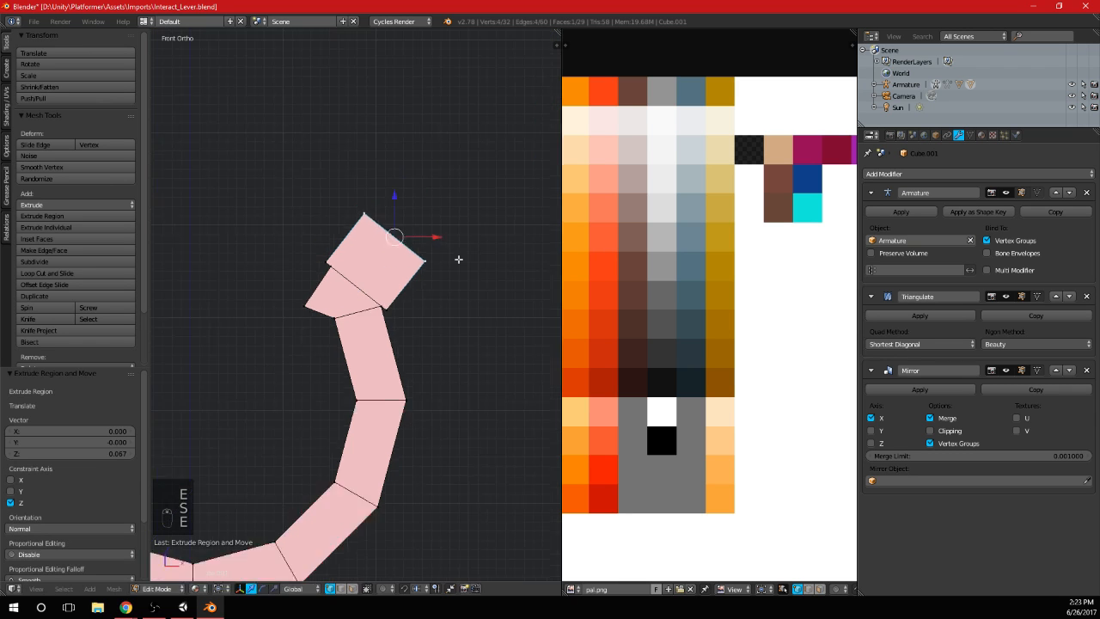
pyautogui.scroll(-2, 457, 255)
pyautogui.press('Tab')
pyautogui.moveTo(457, 255); pyautogui.dragTo(472, 320, button='middle')
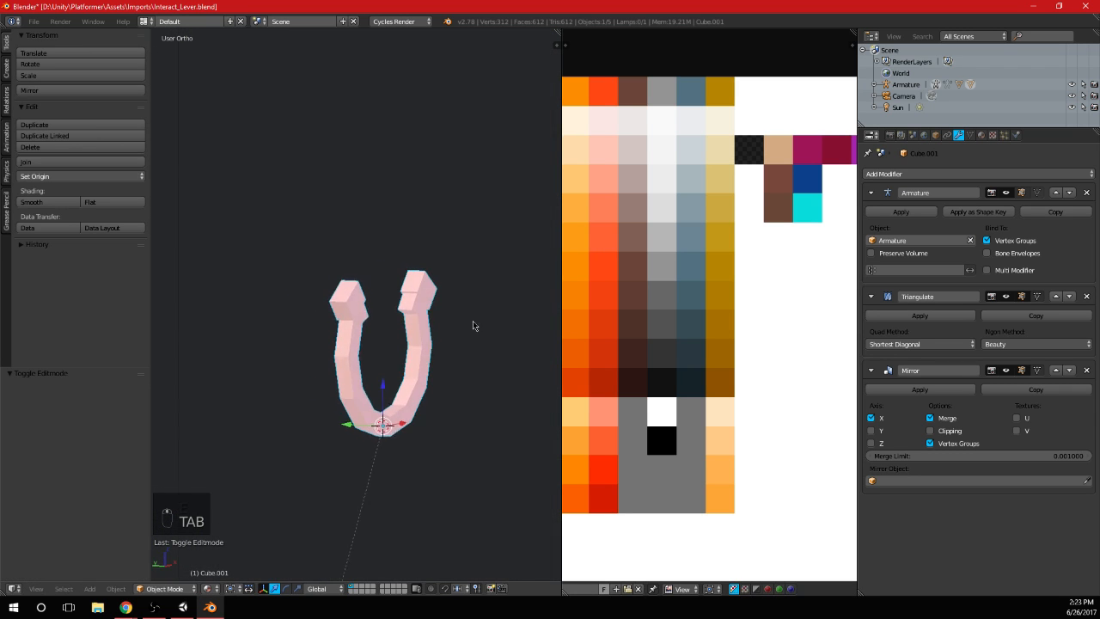
pyautogui.scroll(-5, 468, 335)
pyautogui.moveTo(447, 365); pyautogui.dragTo(361, 341, button='middle')
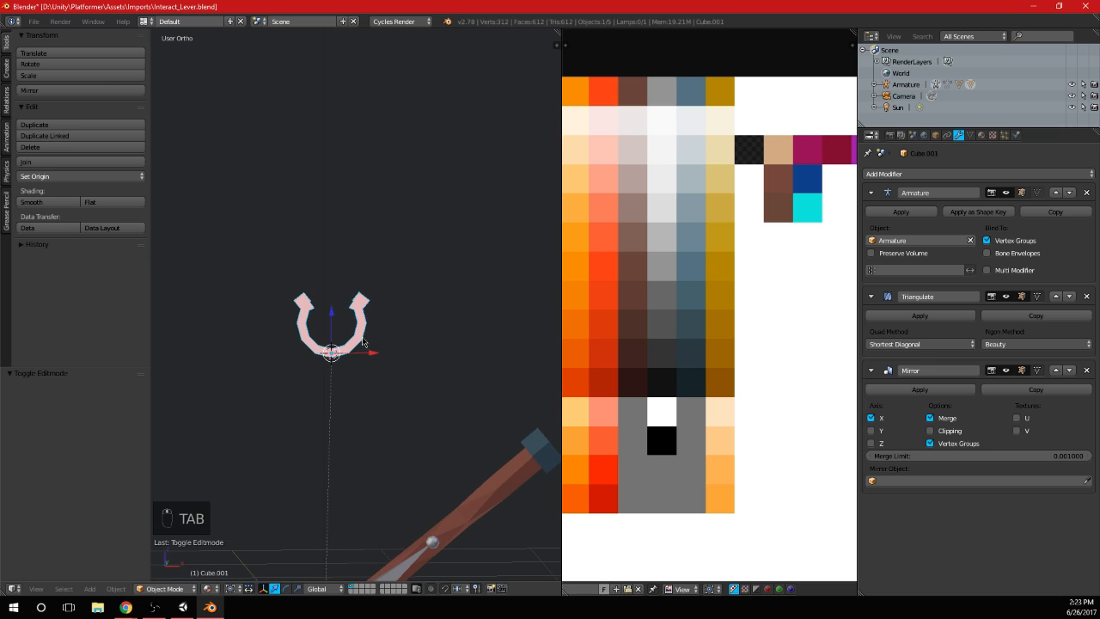
# Extrude the inward-facing end face of the bent tip and taper it by scaling to 0.442
pyautogui.press('KP_1')
pyautogui.press('Tab')
pyautogui.scroll(5, 352, 309)
pyautogui.scroll(3, 353, 296)
pyautogui.press('a')
pyautogui.press('a')
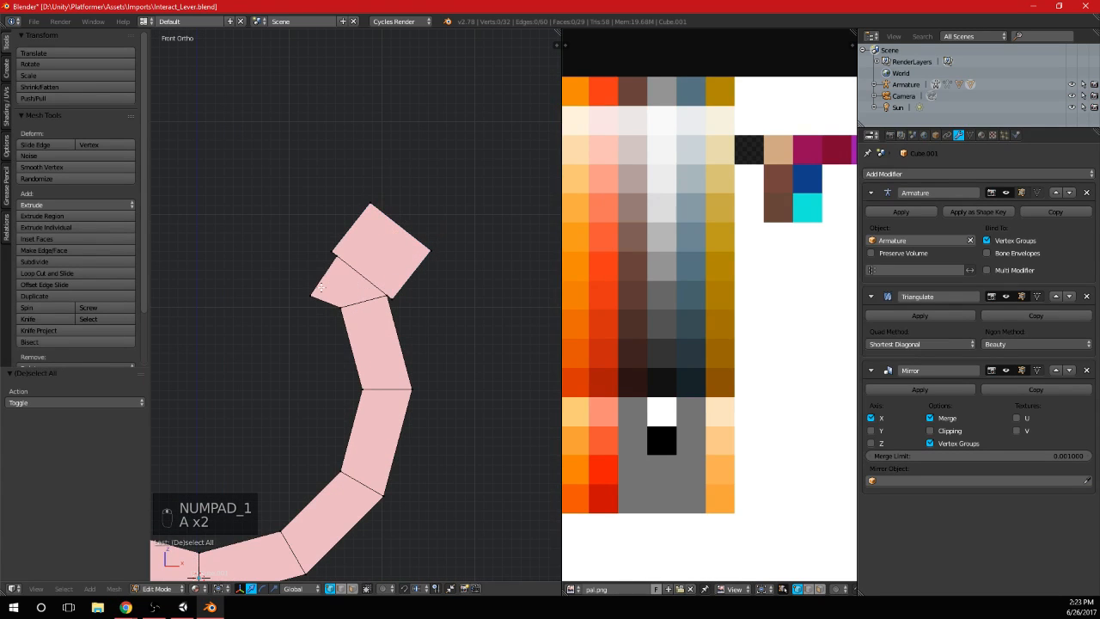
pyautogui.press('b')
pyautogui.scroll(1, 334, 260)
pyautogui.press('b')
pyautogui.moveTo(332, 261); pyautogui.dragTo(367, 242)
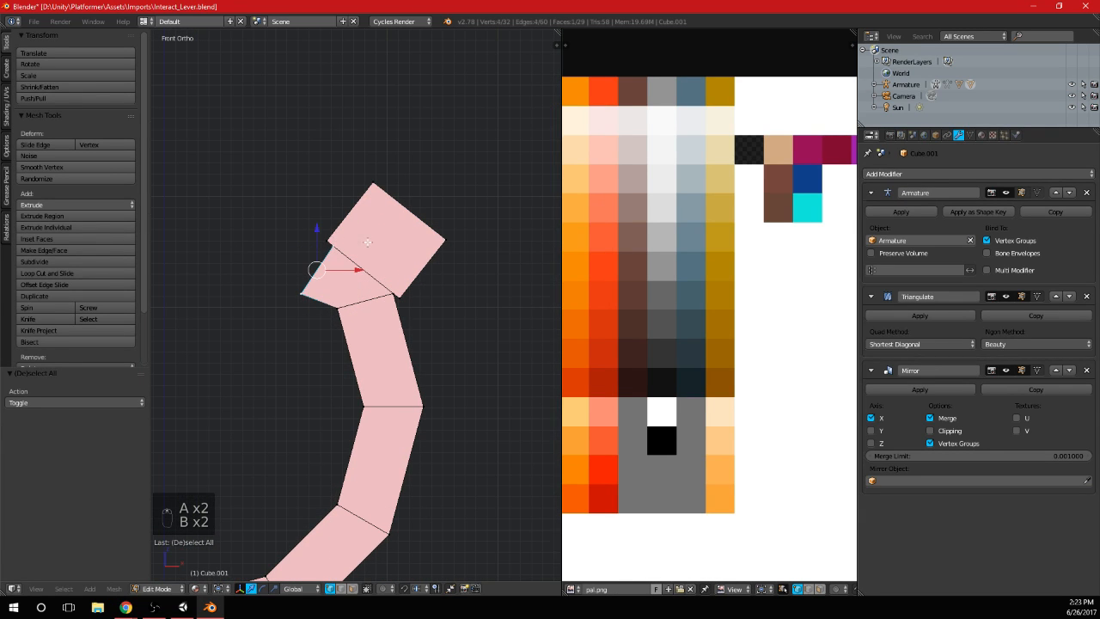
pyautogui.moveTo(379, 258); pyautogui.dragTo(427, 270, button='middle')
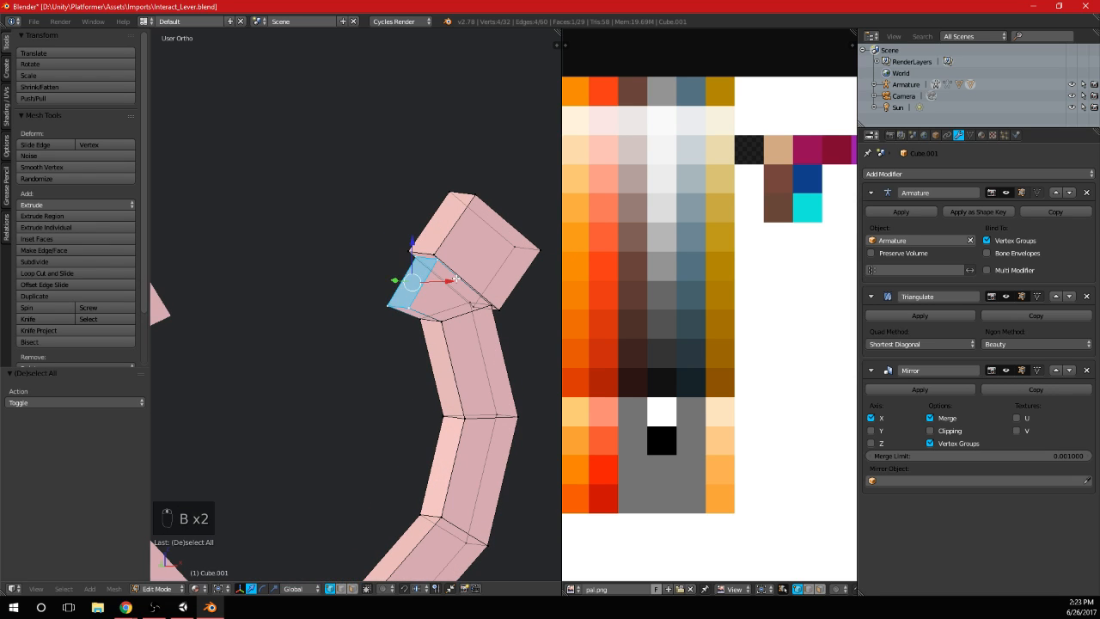
pyautogui.press('e')
pyautogui.click(437, 282)
pyautogui.press('s')
pyautogui.click(436, 320)
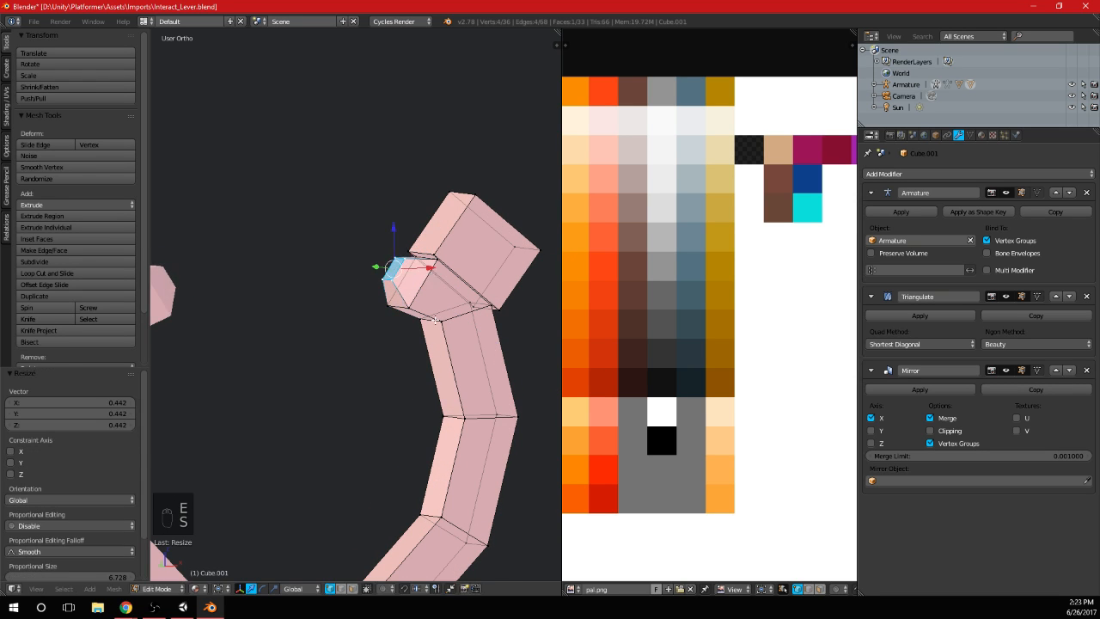
# Cut two edge loops across the square end block and inset the middle band of faces inward into a groove
pyautogui.press('Tab')
pyautogui.scroll(-5, 343, 344)
pyautogui.press('KP_3')
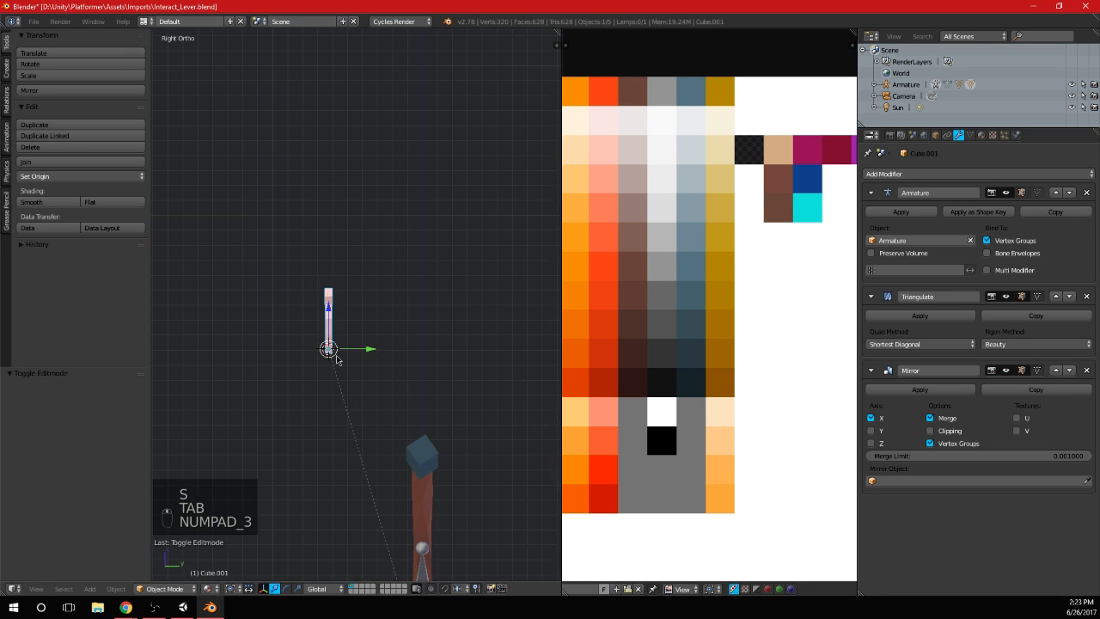
pyautogui.press('KP_1')
pyautogui.scroll(10, 337, 360)
pyautogui.press('Tab')
pyautogui.scroll(1, 364, 303)
pyautogui.press('a')
pyautogui.press('b')
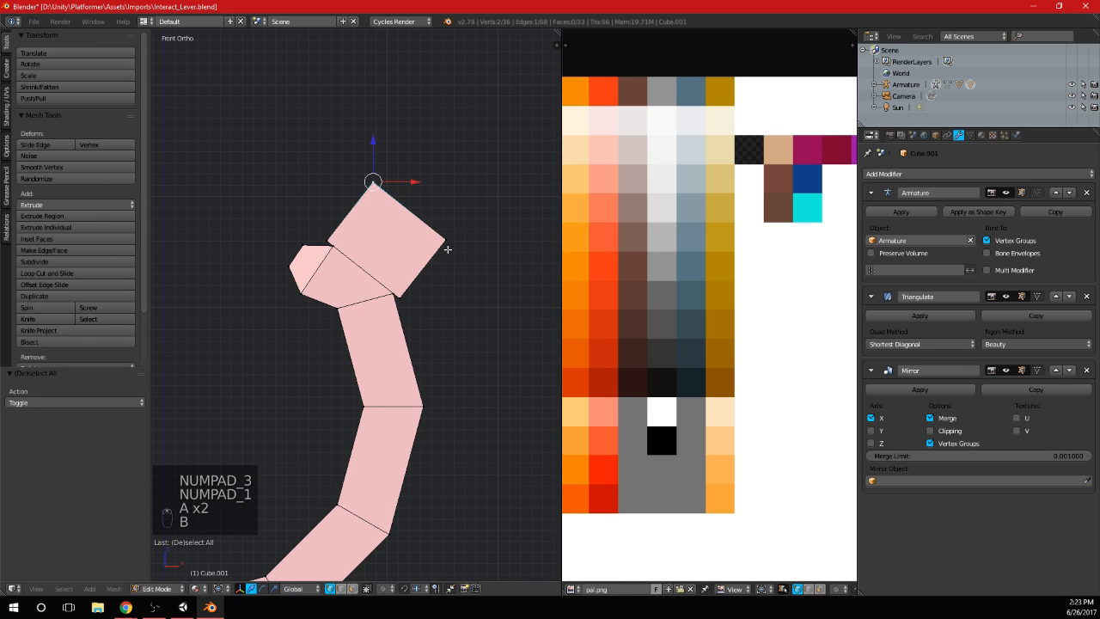
pyautogui.hotkey('ctrl', 'r')
pyautogui.scroll(1, 341, 228)
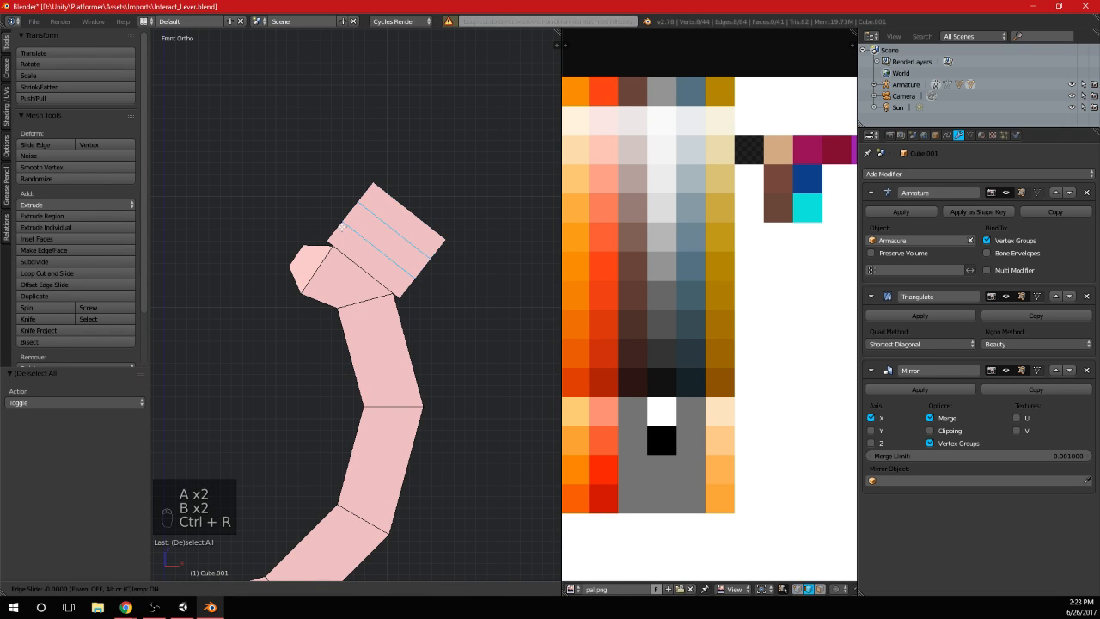
pyautogui.click(342, 227)
pyautogui.click(514, 312)
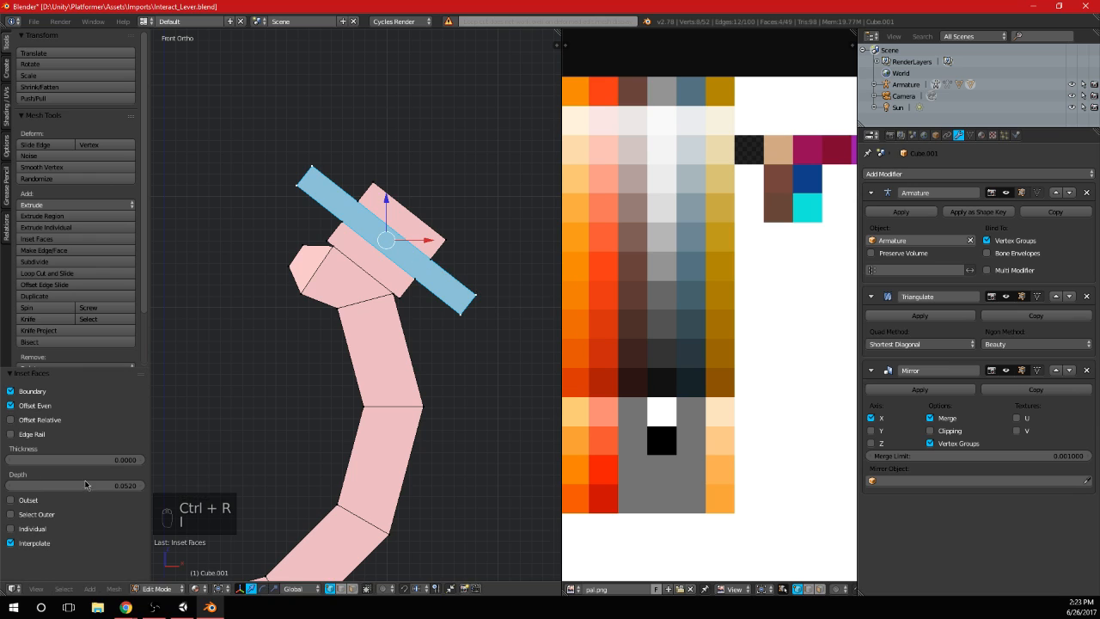
pyautogui.moveTo(124, 488)
pyautogui.mouseDown()
pyautogui.moveTo(95, 487)
pyautogui.moveTo(126, 488)
pyautogui.mouseUp()
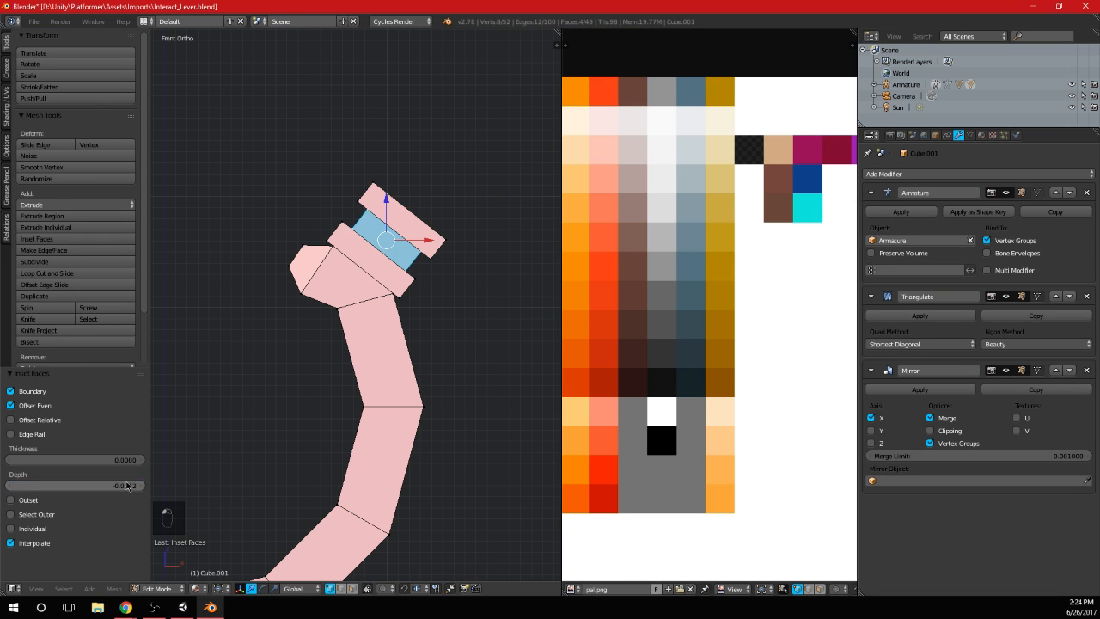
# Examine the grooved end block and the whole mirrored arc from several angles
pyautogui.press('Tab')
pyautogui.moveTo(369, 341); pyautogui.dragTo(280, 277, button='middle')
pyautogui.press('Tab')
pyautogui.press('a')
pyautogui.press('a')
pyautogui.scroll(2, 373, 297)
pyautogui.scroll(2, 388, 282)
pyautogui.press('Tab')
pyautogui.scroll(-5, 413, 299)
pyautogui.press('KP_1')
pyautogui.press('Tab')
pyautogui.scroll(3, 369, 315)
pyautogui.moveTo(369, 314); pyautogui.dragTo(395, 316, button='middle')
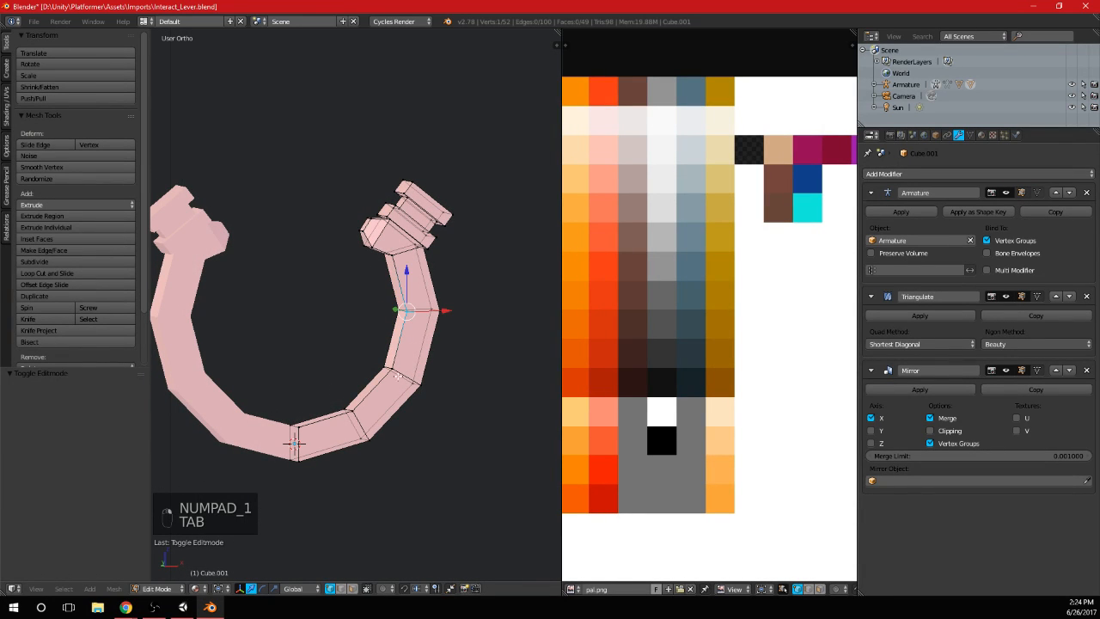
pyautogui.keyDown('shift'); pyautogui.rightClick(397, 376); pyautogui.keyUp('shift')
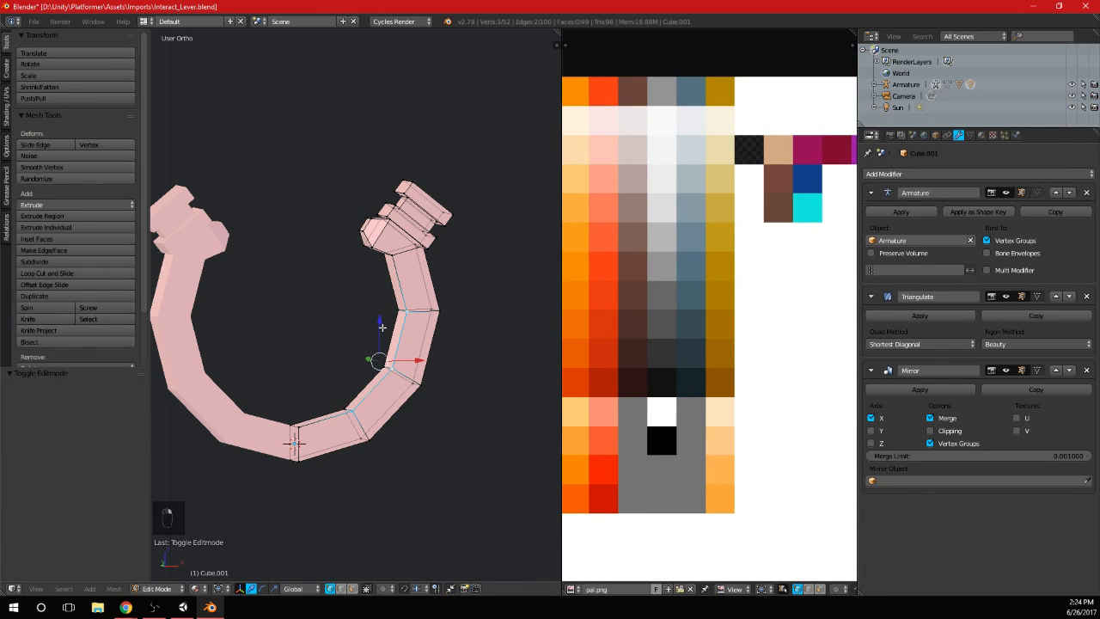
pyautogui.press('Tab')
pyautogui.moveTo(429, 344)
pyautogui.mouseDown(button='middle')
pyautogui.moveTo(504, 338)
pyautogui.moveTo(336, 356)
pyautogui.moveTo(445, 346)
pyautogui.mouseUp(button='middle')
pyautogui.press('Tab')
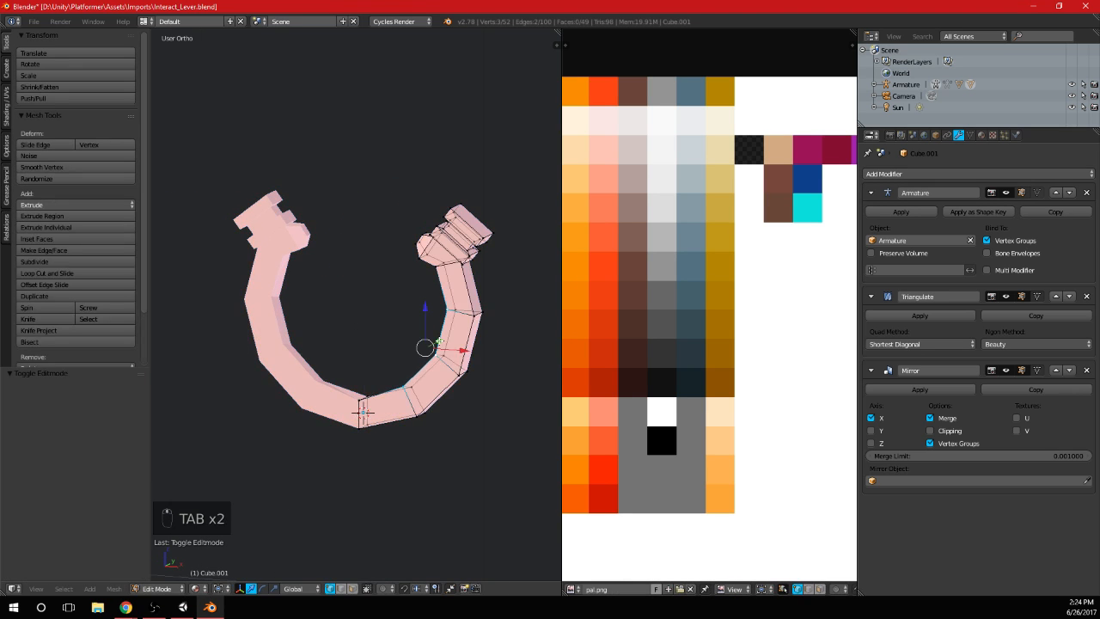
pyautogui.hotkey('ctrl', 'z')
pyautogui.hotkey('ctrl', 'z')
pyautogui.hotkey('ctrl', 'z')
# Try to rotate the arc's outermost side vertex ring about the global Z axis
pyautogui.press('a')
pyautogui.press('b')
pyautogui.press('r')
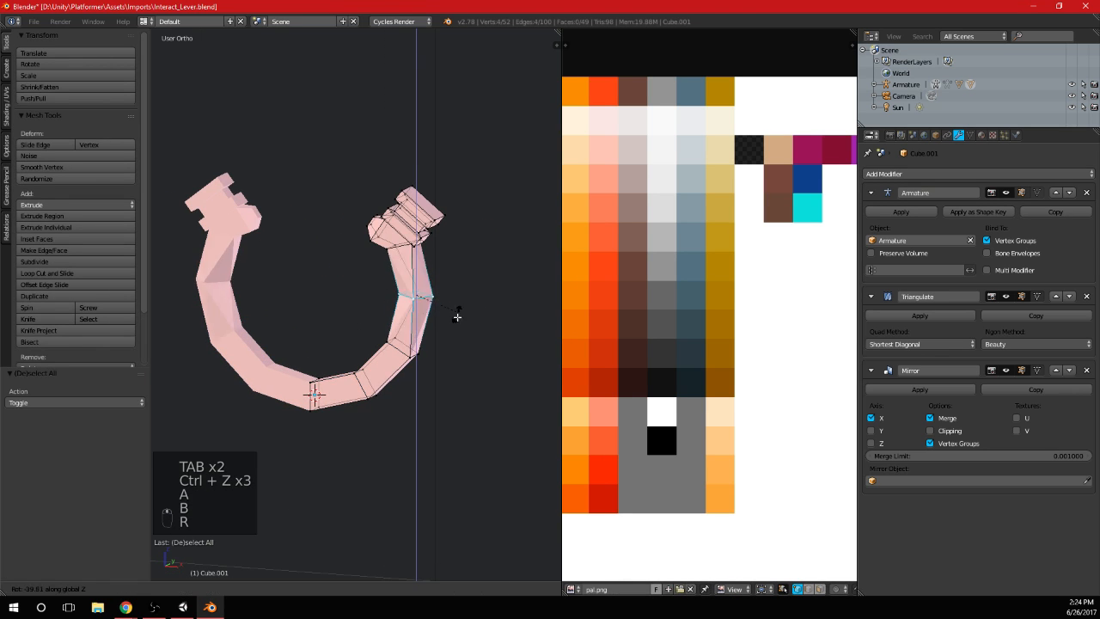
pyautogui.click(459, 322)
pyautogui.press('a')
pyautogui.press('Tab')
pyautogui.press('a')
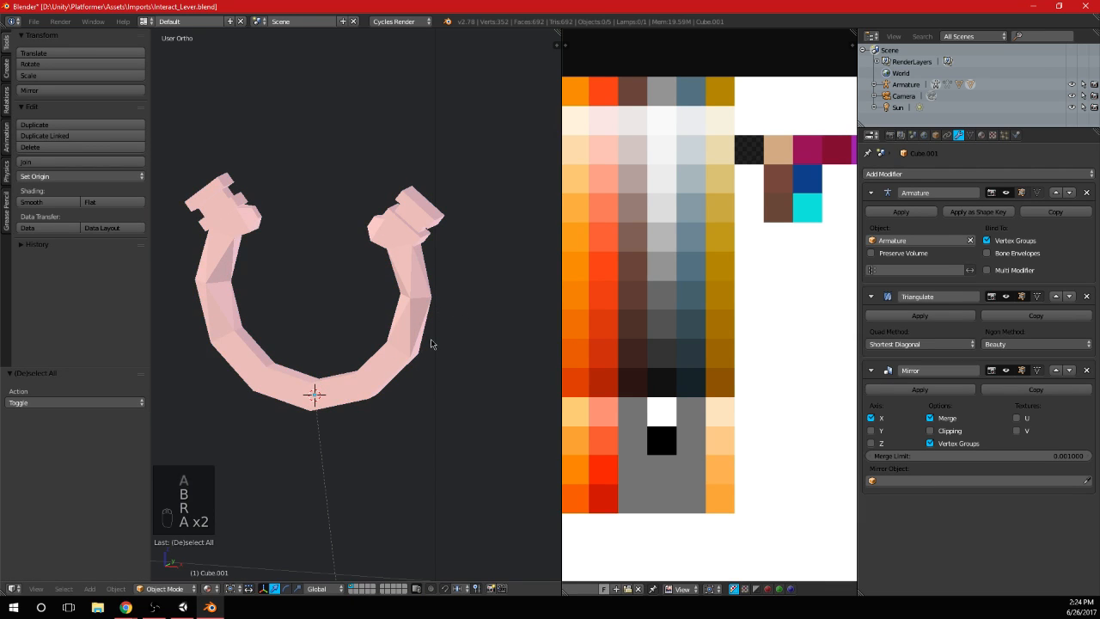
pyautogui.press('KP_1')
pyautogui.press('Tab')
pyautogui.hotkey('ctrl', 'z')
pyautogui.hotkey('ctrl', 'z')
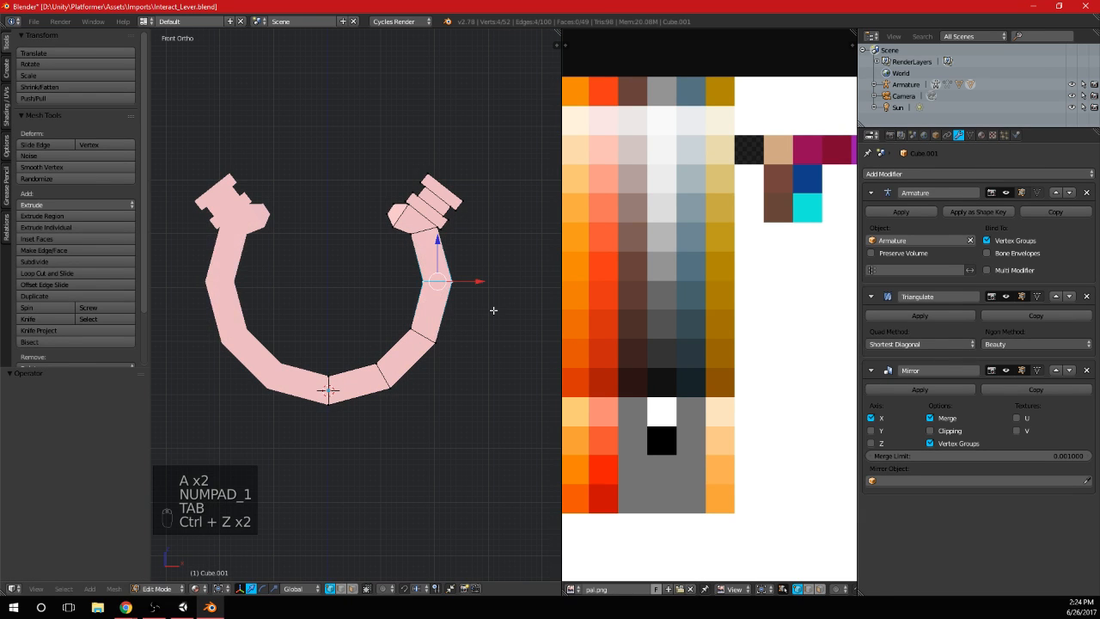
# Rotate the arc's outermost vertex ring about global Z and the ring below it 35° about local Z
pyautogui.press('r')
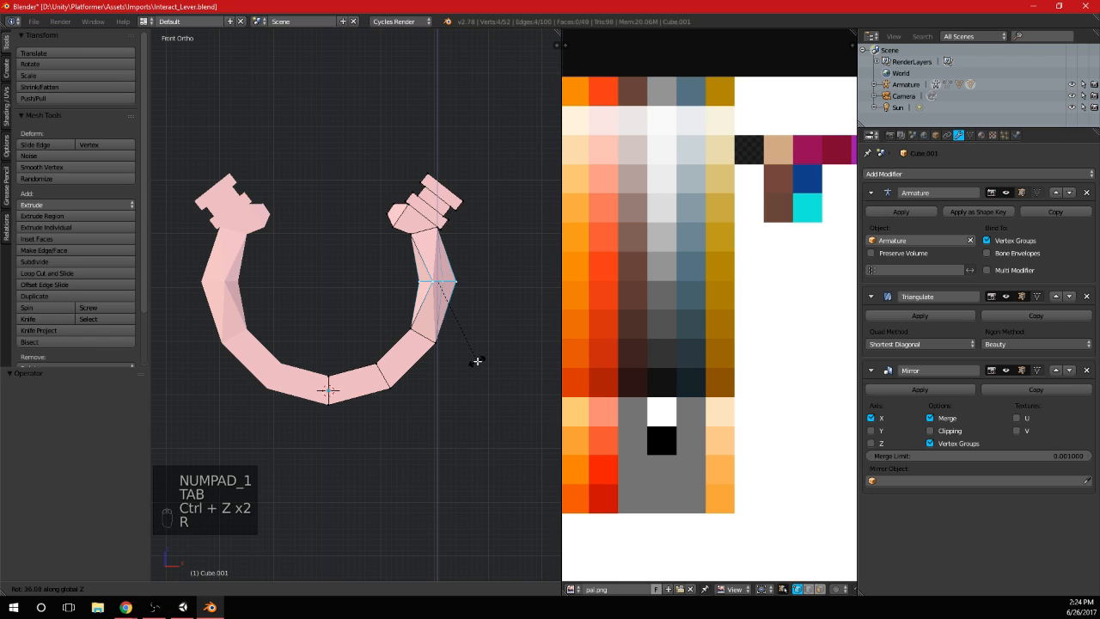
pyautogui.click(477, 361)
pyautogui.press('a')
pyautogui.press('b')
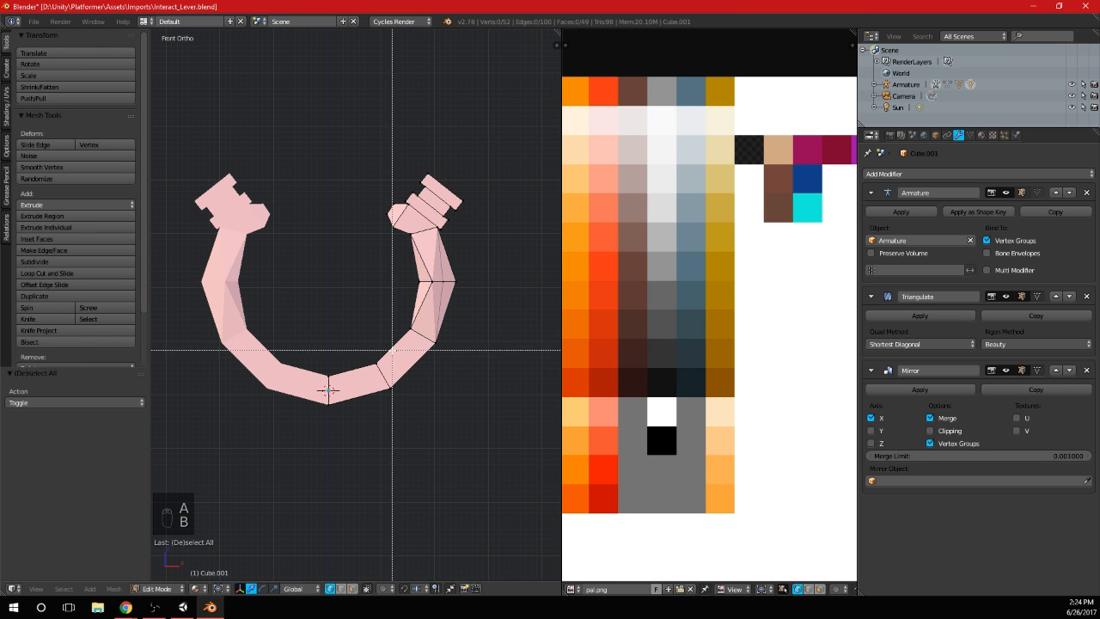
pyautogui.press('r')
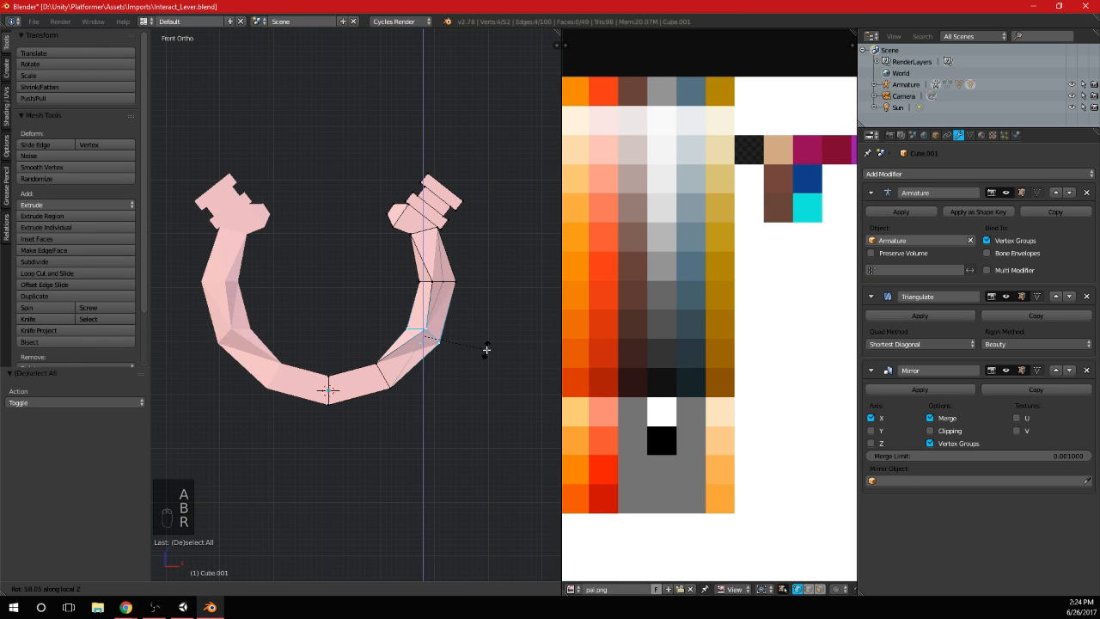
pyautogui.click(485, 348)
pyautogui.press('r')
pyautogui.press('x')
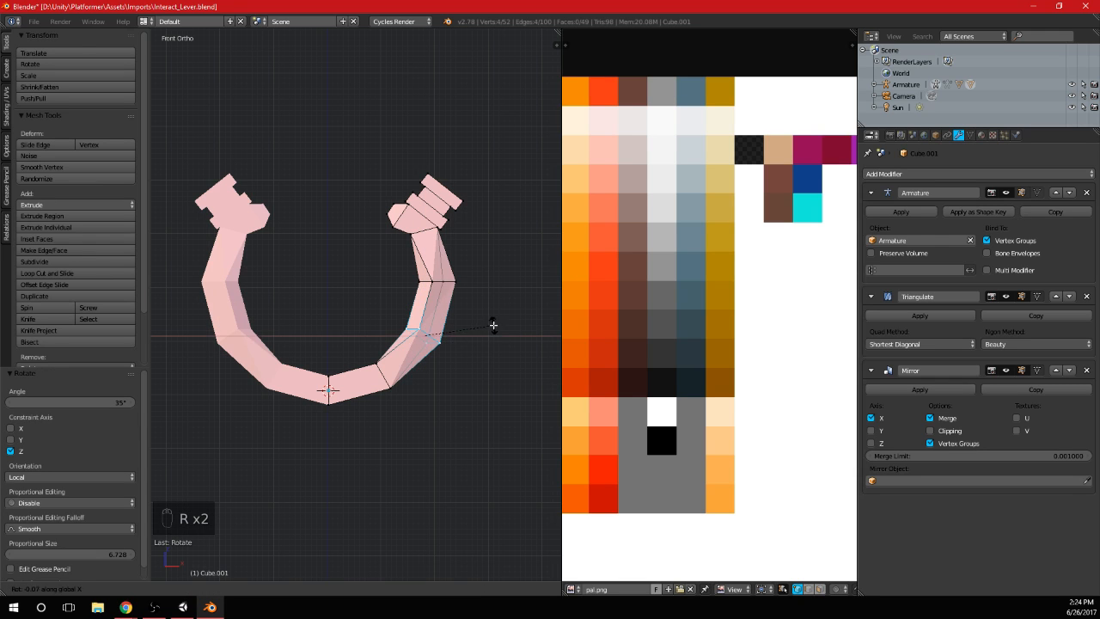
pyautogui.click(498, 356)
pyautogui.press('a')
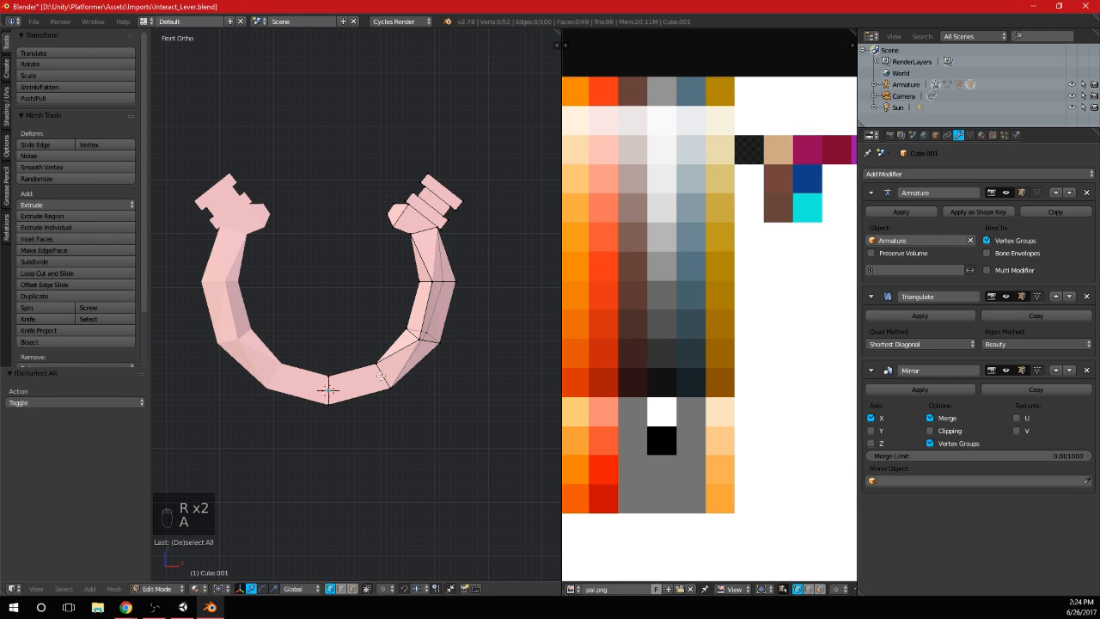
# Examine the twisted facets of the mirrored arc from several angles
pyautogui.press('b')
pyautogui.press('Tab')
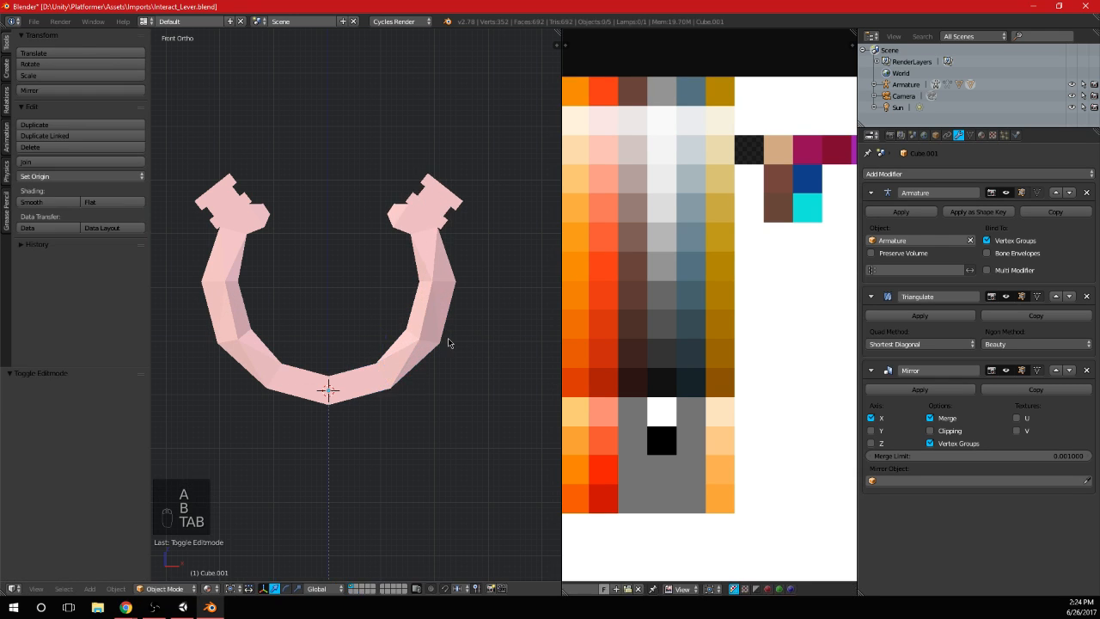
pyautogui.moveTo(447, 341); pyautogui.dragTo(288, 311, button='middle')
pyautogui.scroll(-4, 353, 293)
pyautogui.moveTo(353, 293); pyautogui.dragTo(380, 259, button='middle')
pyautogui.scroll(4, 416, 305)
pyautogui.scroll(-3, 388, 268)
pyautogui.press('KP_1')
pyautogui.press('a')
pyautogui.press('a')
pyautogui.scroll(2, 371, 275)
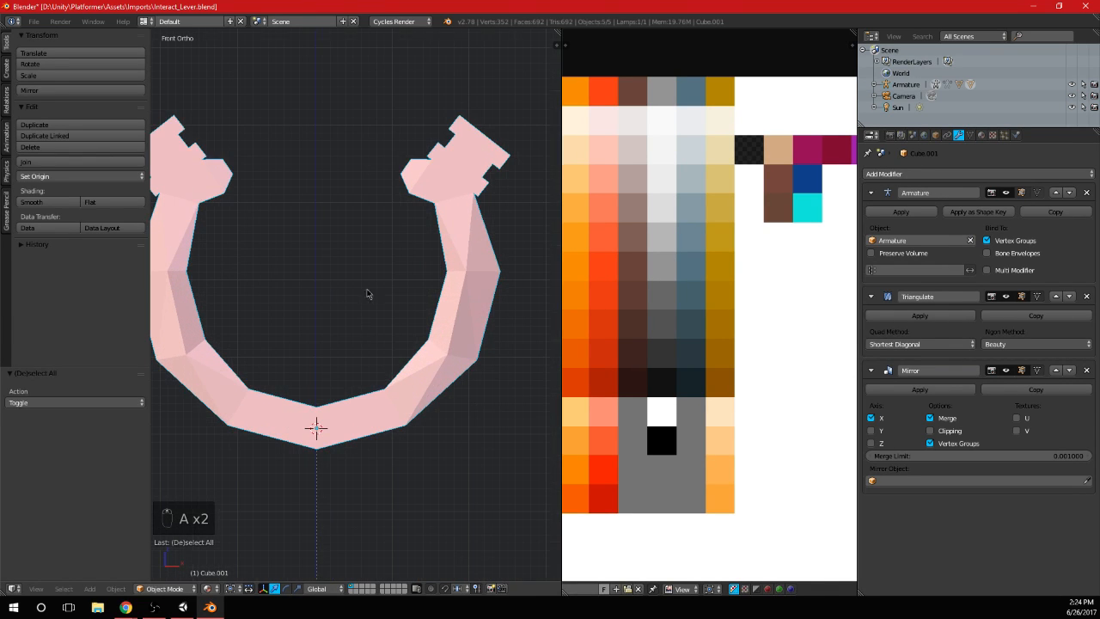
# Try cutting two edge loops across the arc's lowest segment and scaling the band between them to 0.804
pyautogui.press('Tab')
pyautogui.hotkey('ctrl', 'r')
pyautogui.scroll(1, 356, 411)
pyautogui.click(357, 411)
pyautogui.rightClick(447, 399)
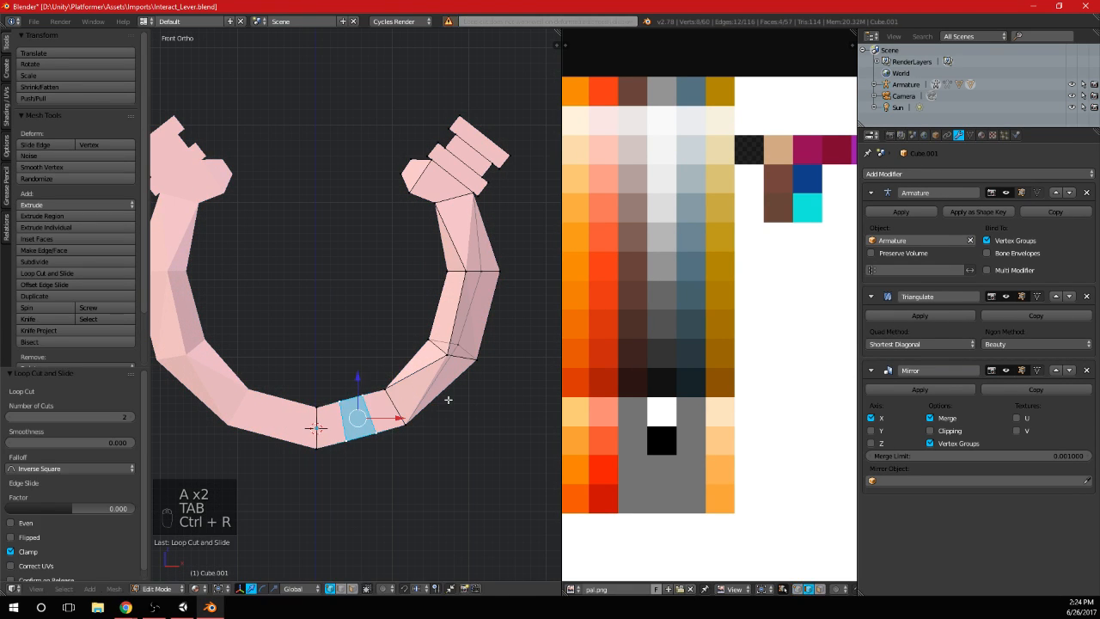
pyautogui.press('s')
pyautogui.click(436, 410)
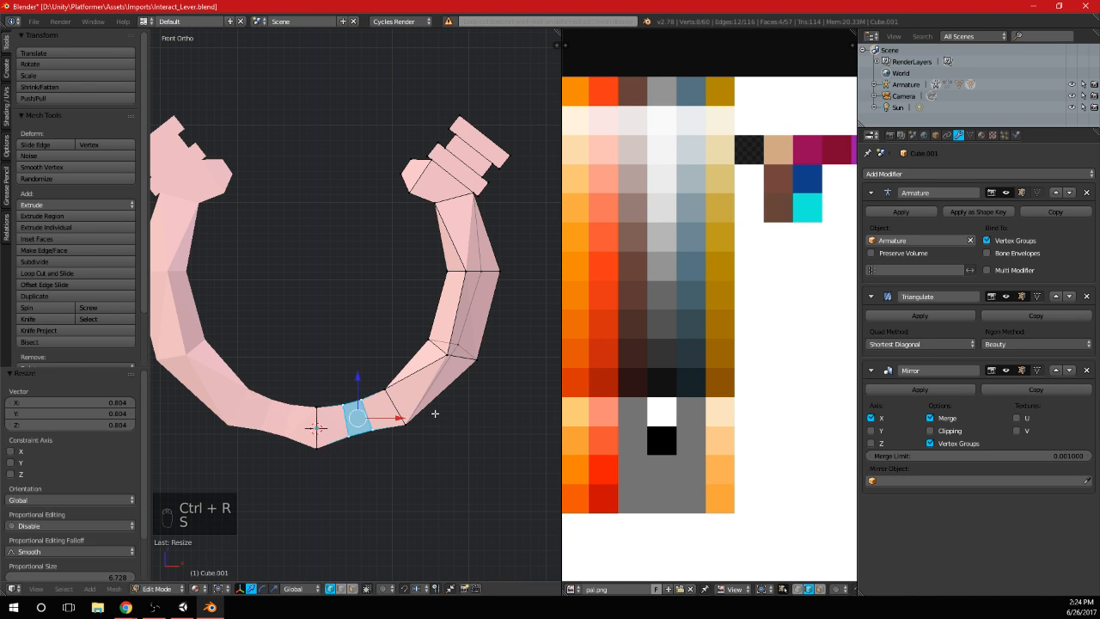
pyautogui.hotkey('ctrl', 'z')
# Check the inset band on the arc's lowest segment and undo its edit
pyautogui.press('Tab')
pyautogui.scroll(-5, 436, 340)
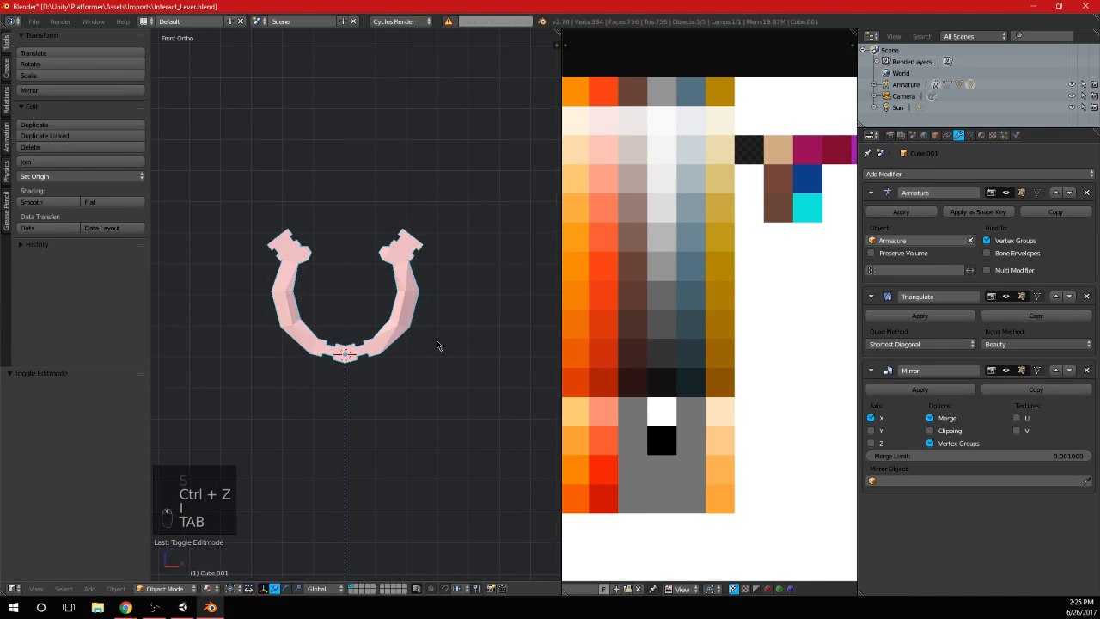
pyautogui.moveTo(436, 340)
pyautogui.mouseDown(button='middle')
pyautogui.moveTo(483, 318)
pyautogui.moveTo(490, 364)
pyautogui.moveTo(432, 311)
pyautogui.moveTo(437, 323)
pyautogui.mouseUp(button='middle')
pyautogui.scroll(4, 437, 323)
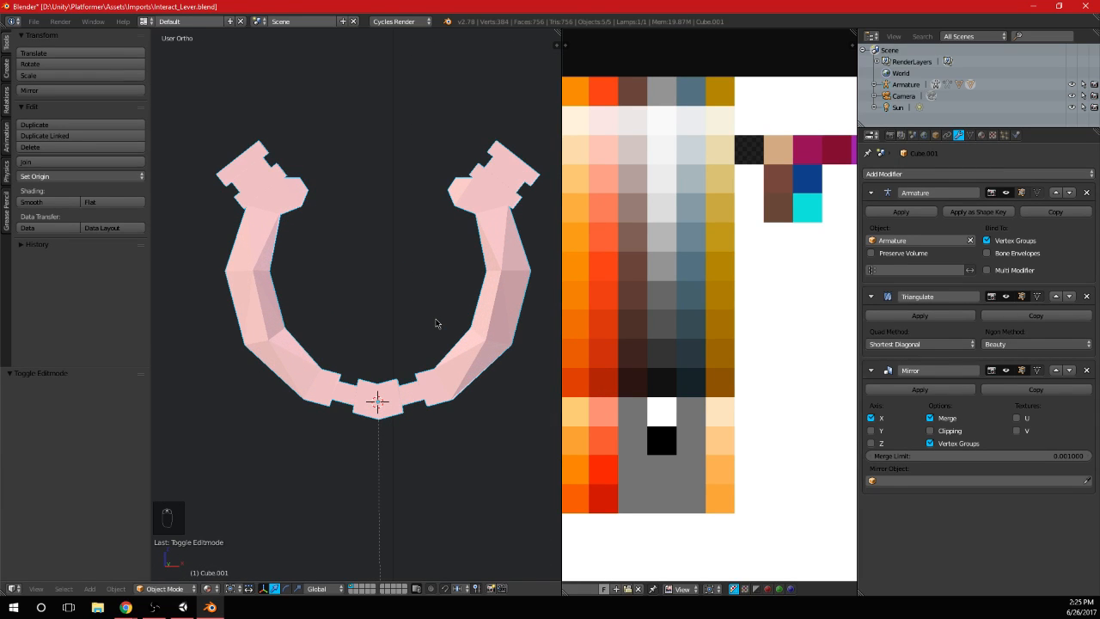
pyautogui.scroll(-1, 437, 323)
pyautogui.press('KP_3')
pyautogui.press('KP_1')
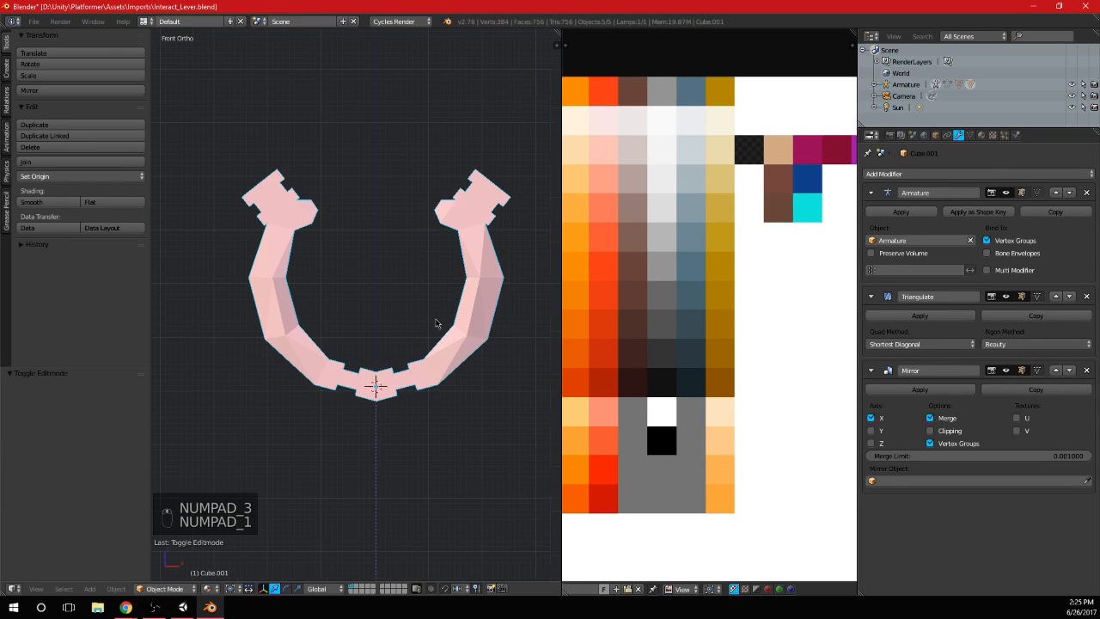
pyautogui.hotkey('ctrl', 'z')
pyautogui.scroll(4, 393, 272)
pyautogui.scroll(-7, 393, 344)
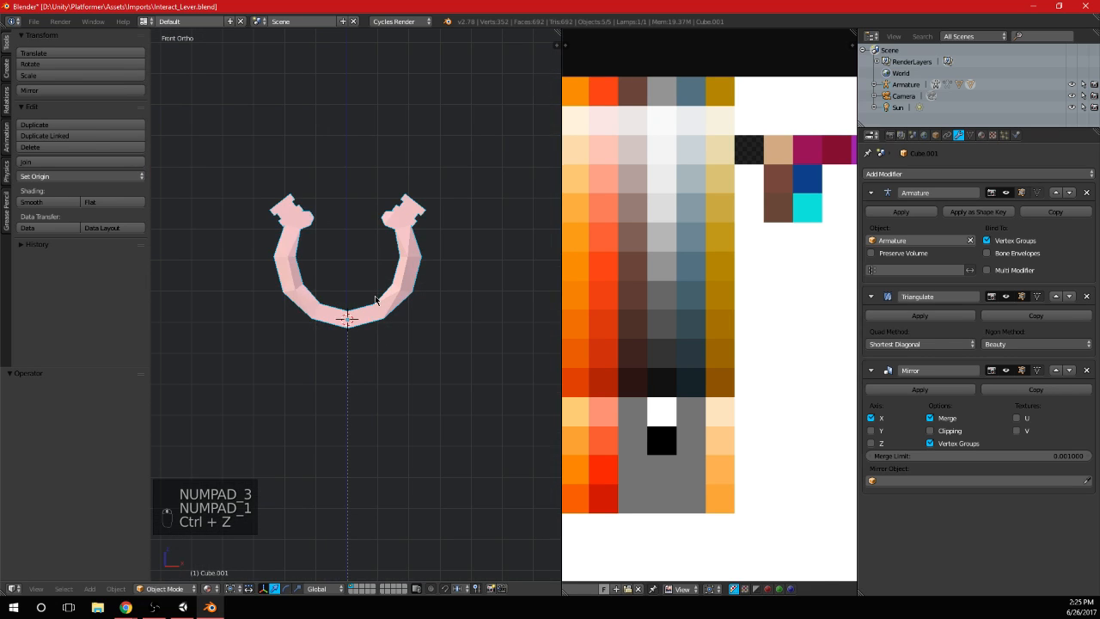
# Cut two edge loops across the arc's lowest segment and inset the band between them with an outward depth
pyautogui.press('Tab')
pyautogui.scroll(5, 404, 323)
pyautogui.press('a')
pyautogui.press('a')
pyautogui.hotkey('ctrl', 'r')
pyautogui.scroll(1, 343, 302)
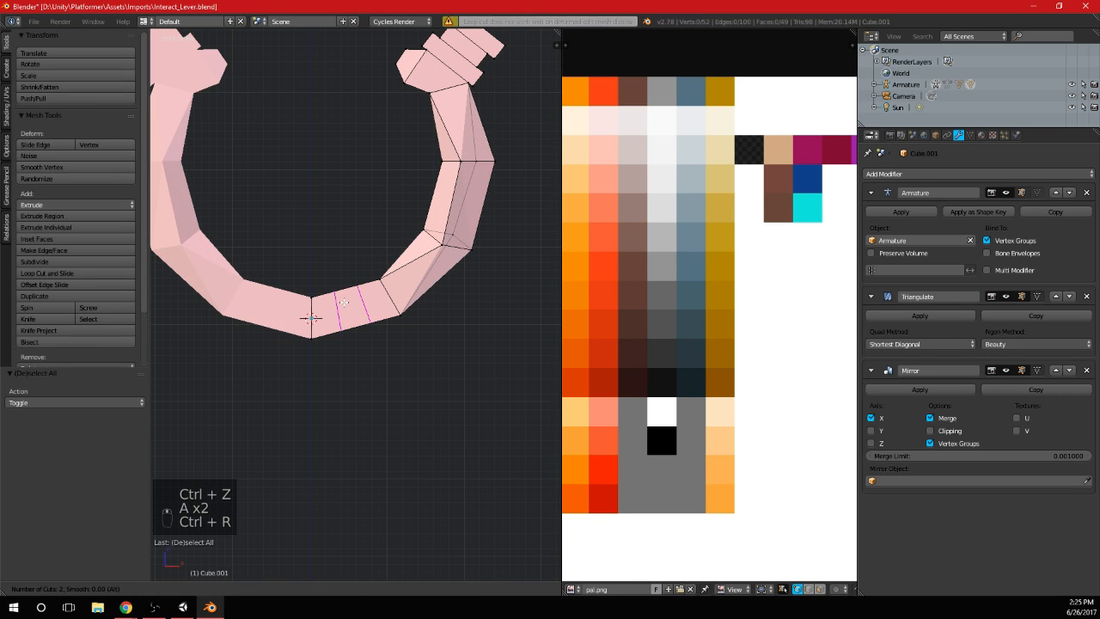
pyautogui.click(344, 302)
pyautogui.rightClick(351, 300)
pyautogui.press('i')
pyautogui.click(478, 361)
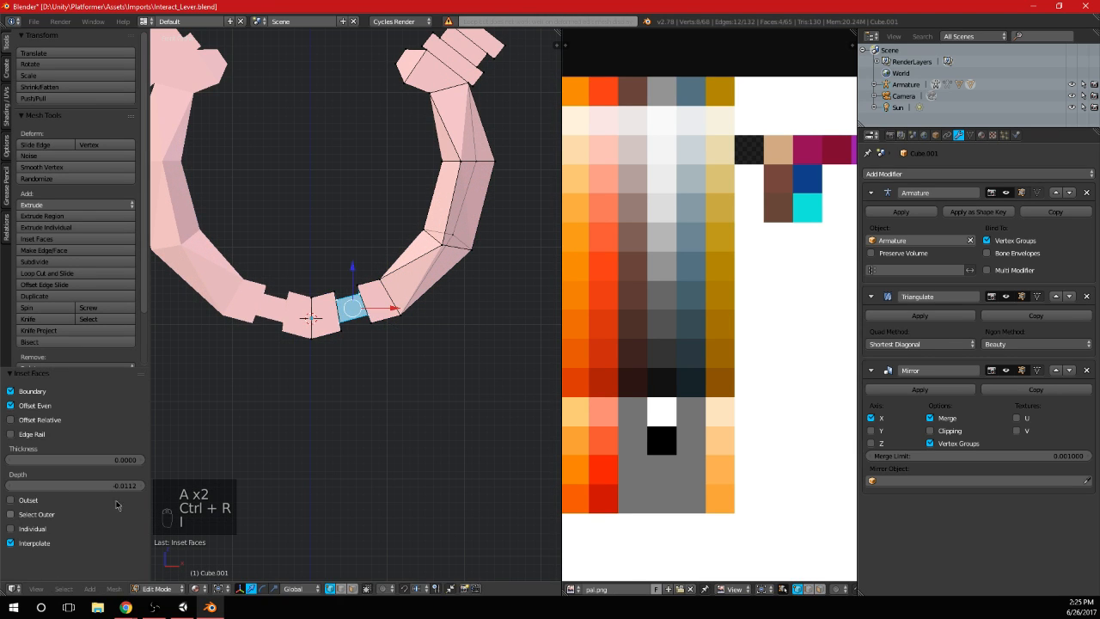
pyautogui.moveTo(129, 487); pyautogui.dragTo(145, 486)
# Inspect the raised band on the lowest segment from several angles
pyautogui.press('Tab')
pyautogui.scroll(-5, 401, 331)
pyautogui.moveTo(386, 307); pyautogui.dragTo(389, 348, button='middle')
pyautogui.moveTo(363, 324); pyautogui.dragTo(326, 376, button='middle')
pyautogui.scroll(-5, 395, 339)
pyautogui.moveTo(414, 369); pyautogui.dragTo(425, 327, button='middle')
pyautogui.scroll(3, 426, 327)
# Select the entire ornament mesh and unwrap it with Smart UV Project at a 66° angle limit
pyautogui.press('Tab')
pyautogui.scroll(6, 438, 303)
pyautogui.press('a')
pyautogui.press('a')
pyautogui.press('a')
pyautogui.press('a')
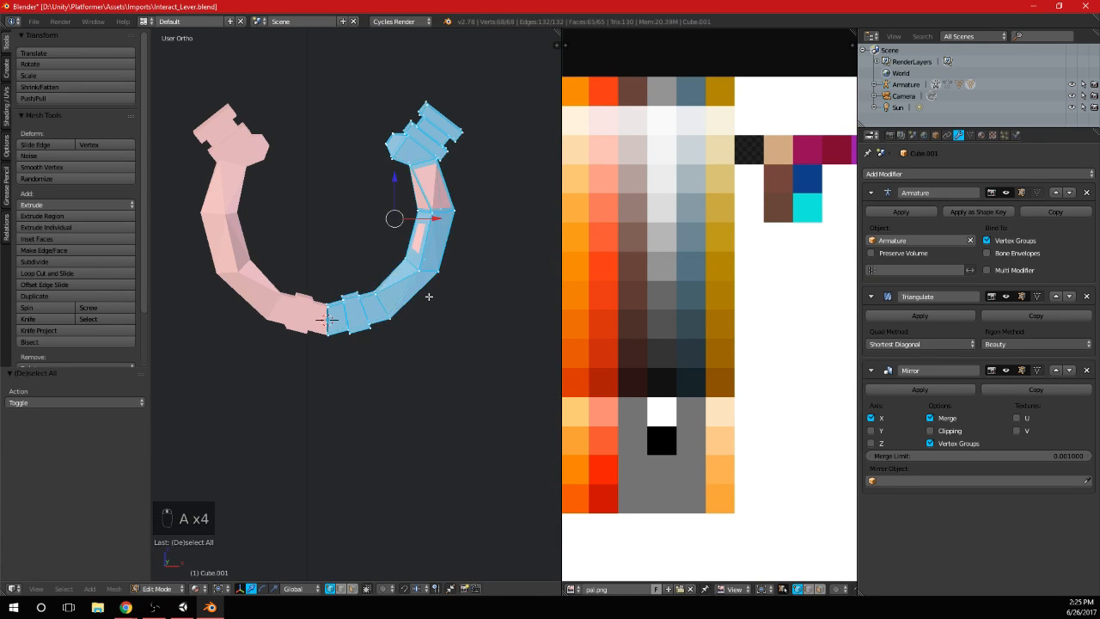
pyautogui.press('u')
pyautogui.click(427, 292)
pyautogui.click(421, 380)
pyautogui.scroll(-4, 688, 387)
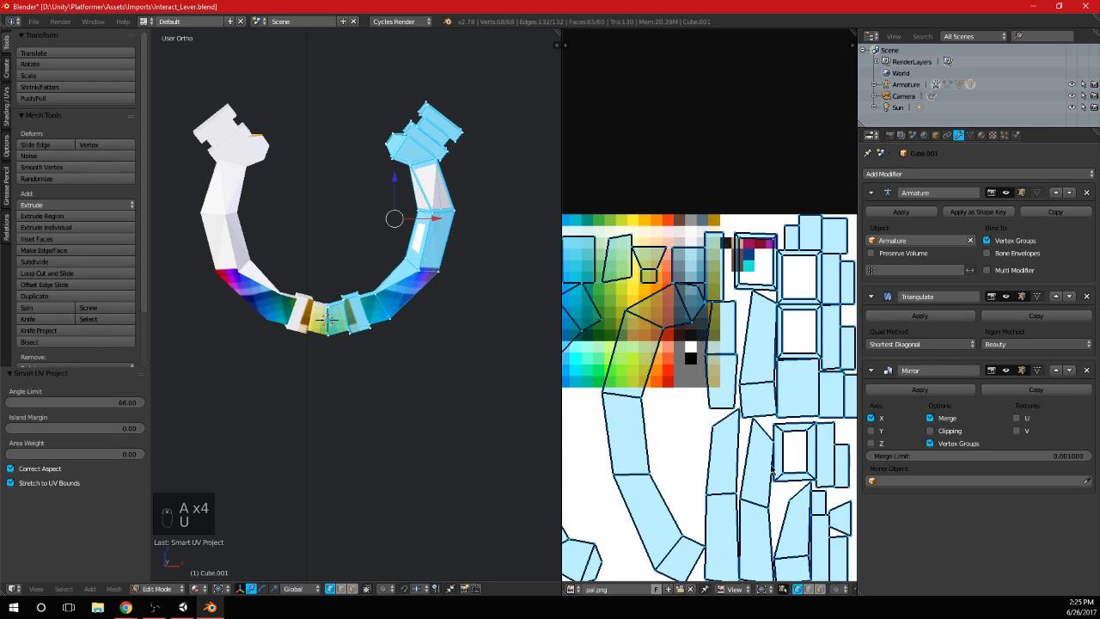
# Shrink the ornament's UV islands, with a final scale of 0.189, and place them on an orange palette swatch
pyautogui.press('s')
pyautogui.click(688, 431)
pyautogui.press('g')
pyautogui.click(647, 392)
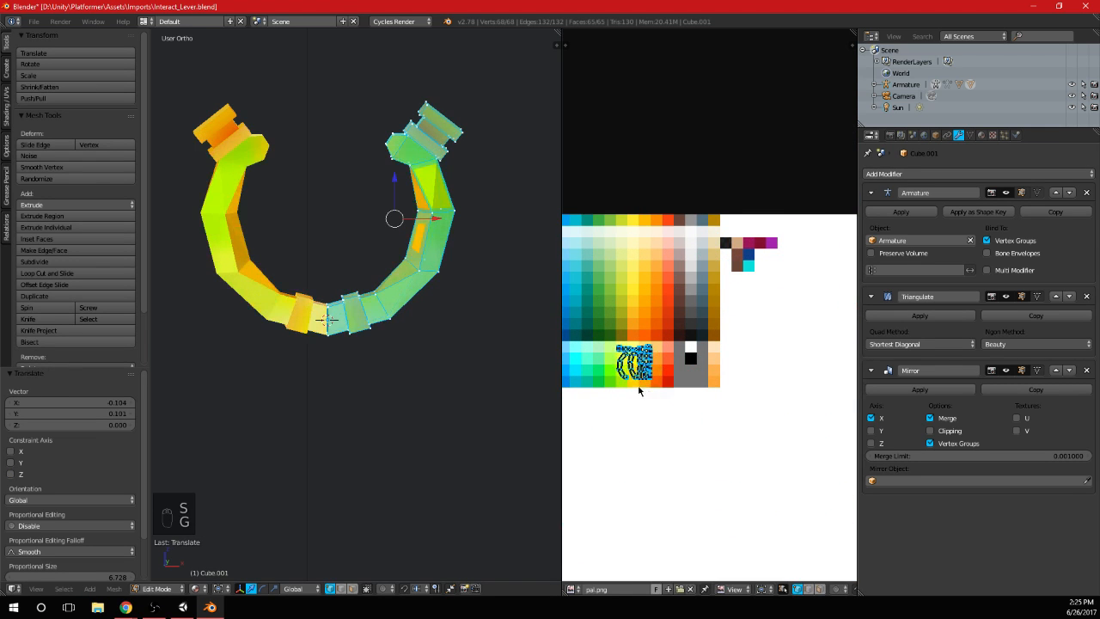
pyautogui.moveTo(640, 389); pyautogui.dragTo(702, 388, button='middle')
pyautogui.scroll(4, 704, 391)
pyautogui.press('s')
pyautogui.click(688, 457)
pyautogui.press('g')
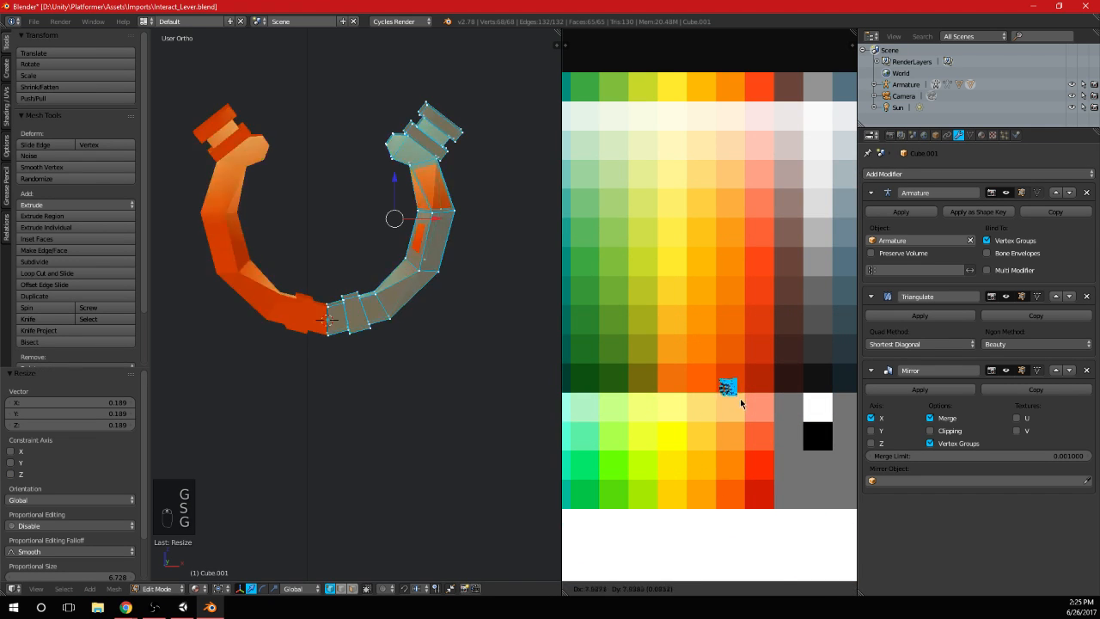
pyautogui.click(709, 390)
pyautogui.press('Tab')
pyautogui.scroll(-9, 396, 308)
pyautogui.moveTo(398, 315); pyautogui.dragTo(382, 313, button='middle')
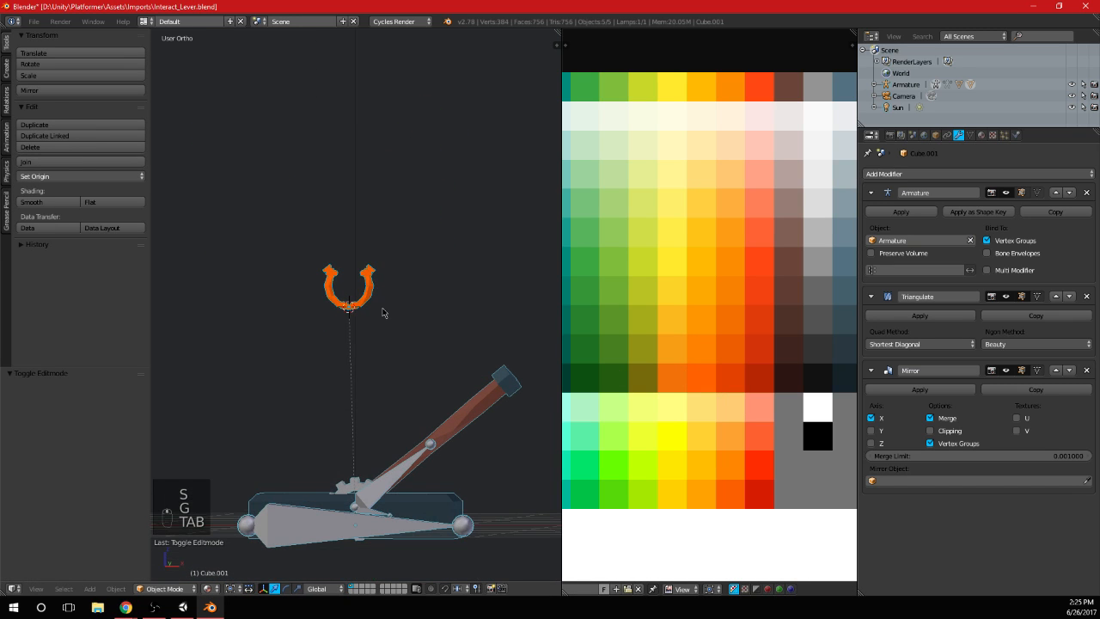
# Select the faces of the raised band on the arc's lower segment and move their UVs onto the tan palette swatch
pyautogui.scroll(5, 364, 319)
pyautogui.press('Tab')
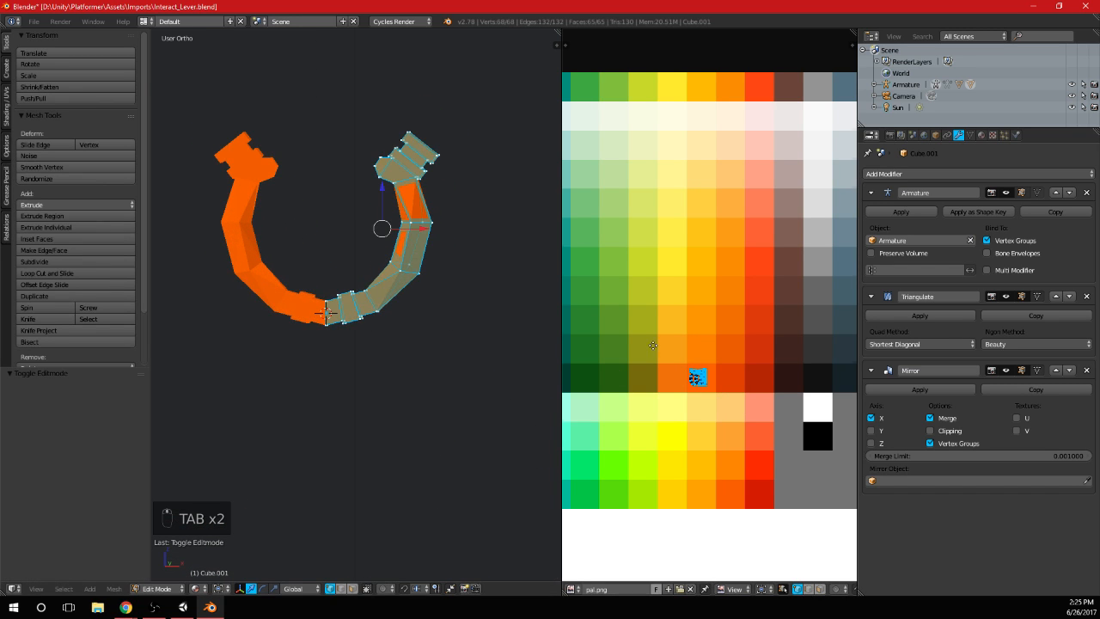
pyautogui.scroll(2, 391, 316)
pyautogui.press('a')
pyautogui.press('a')
pyautogui.press('a')
pyautogui.press('b')
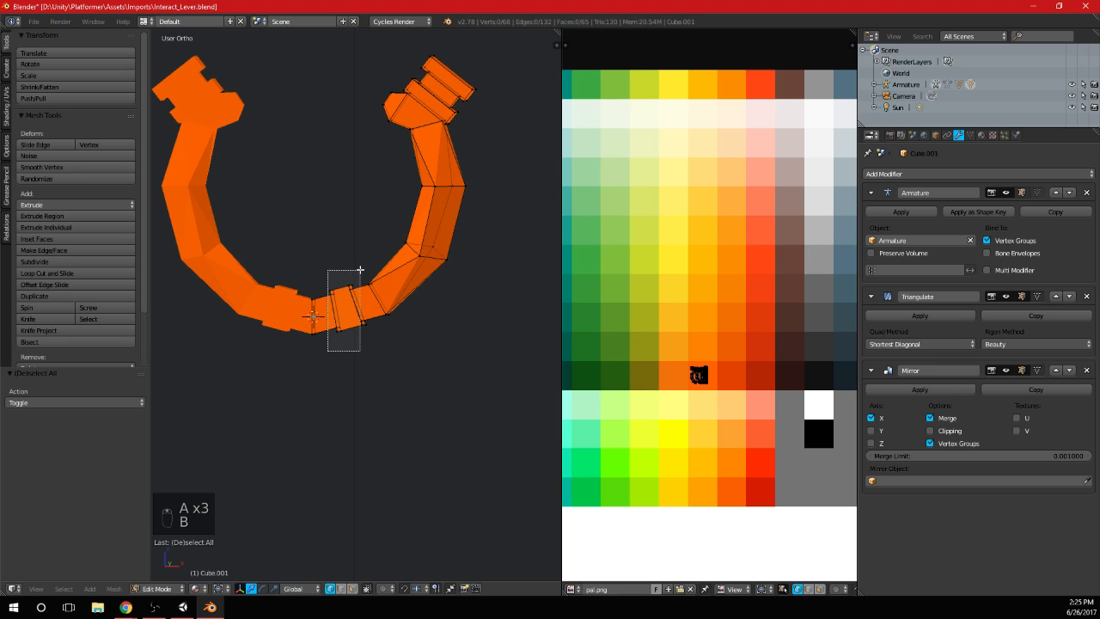
pyautogui.moveTo(359, 270); pyautogui.dragTo(361, 272)
pyautogui.press('KP_3')
pyautogui.press('KP_1')
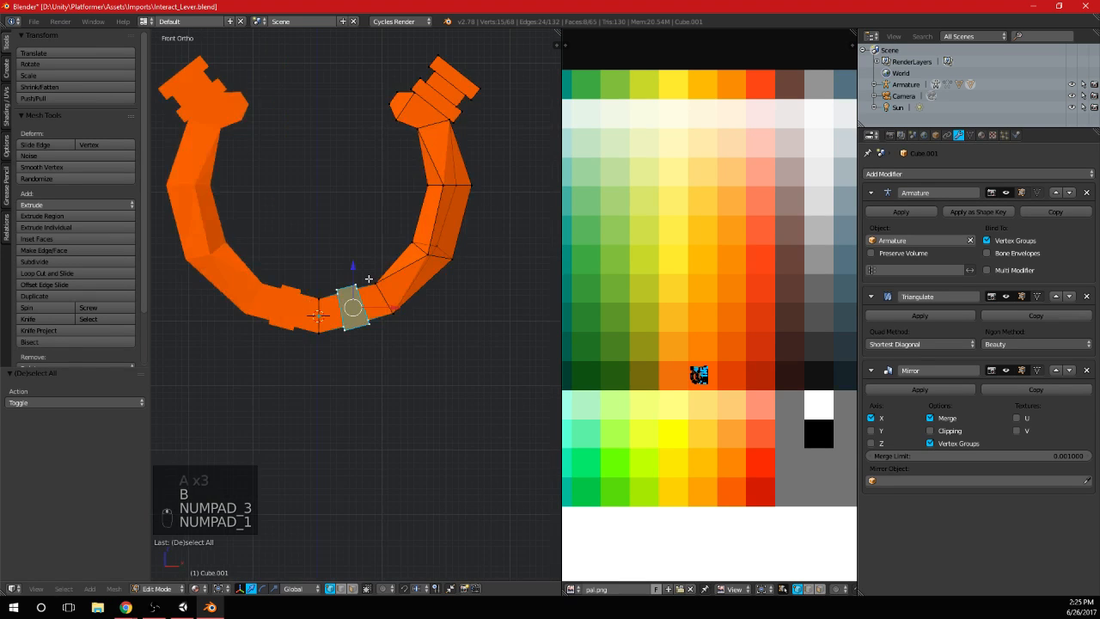
pyautogui.scroll(4, 369, 280)
pyautogui.press('b')
pyautogui.moveTo(322, 392); pyautogui.dragTo(403, 324)
pyautogui.press('b')
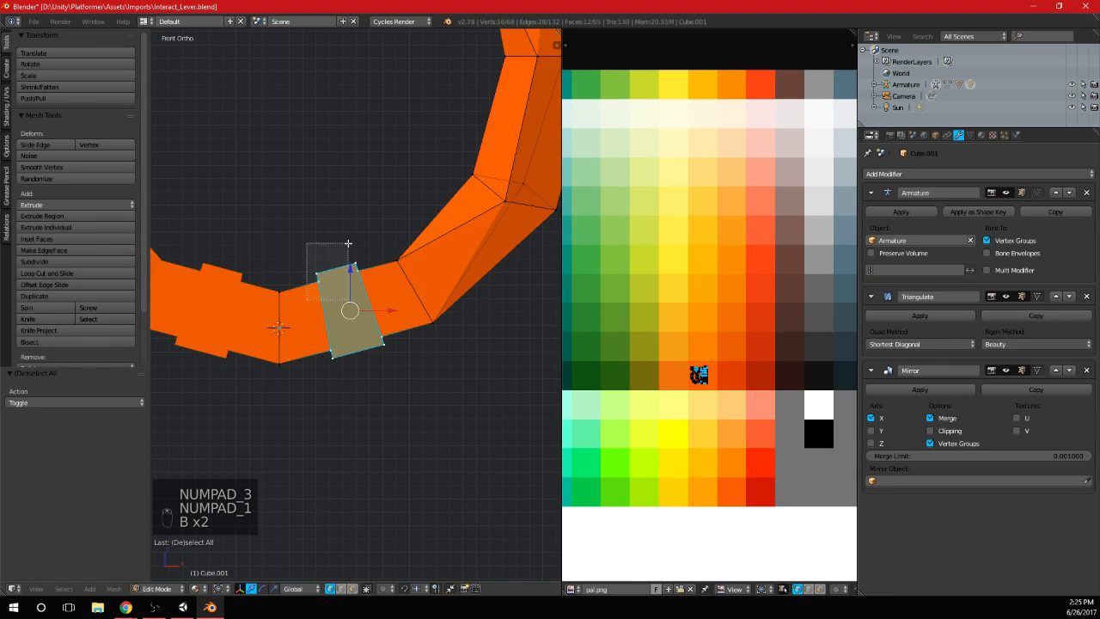
pyautogui.moveTo(348, 244); pyautogui.dragTo(348, 246)
pyautogui.click(352, 589)
pyautogui.scroll(-3, 675, 353)
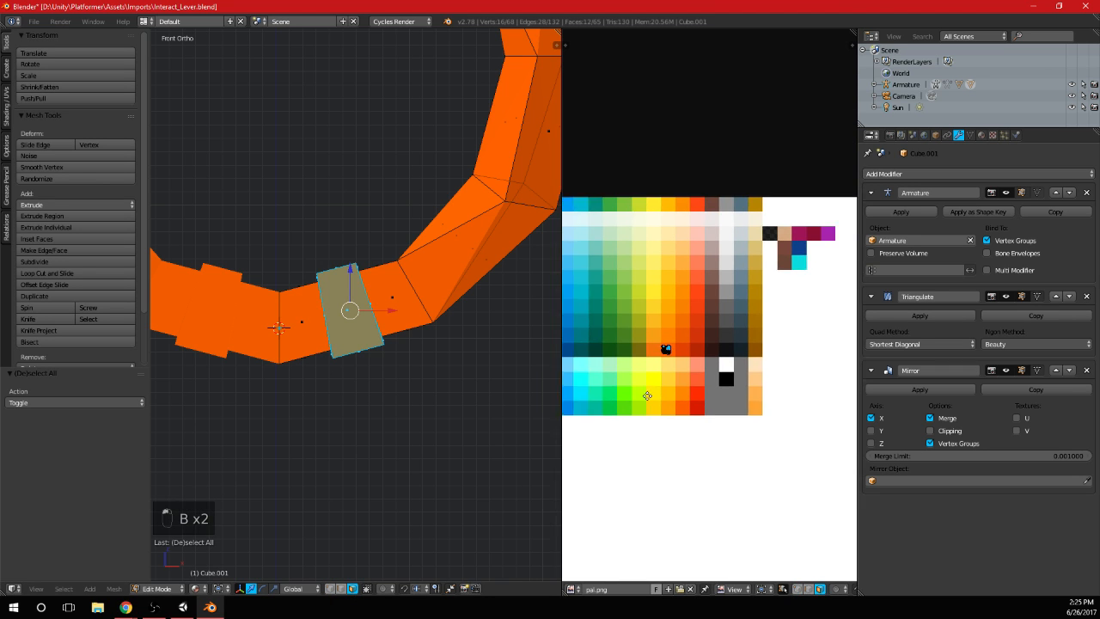
pyautogui.press('g')
pyautogui.click(756, 266)
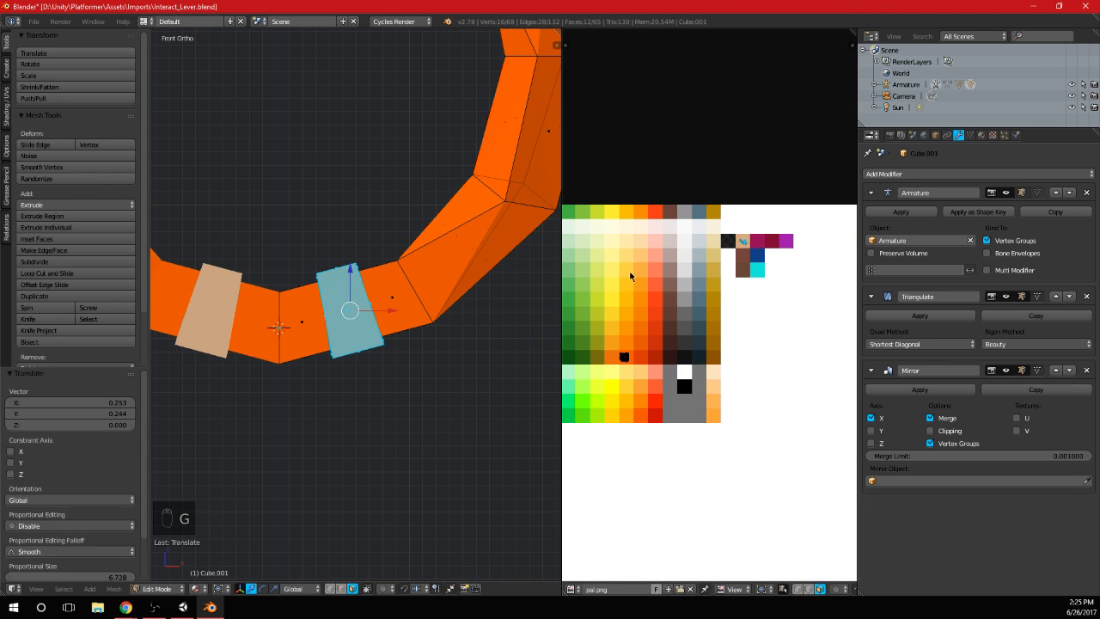
pyautogui.press('Tab')
pyautogui.scroll(-10, 392, 282)
pyautogui.scroll(5, 359, 309)
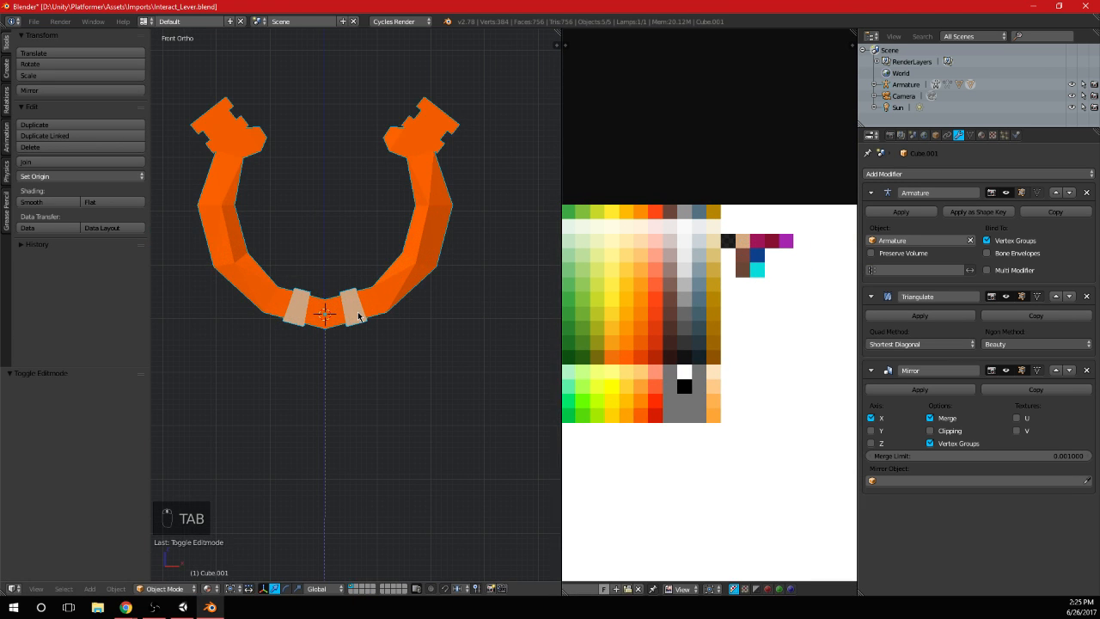
# Select the UV islands of the rest of the ornament and move them onto a light yellow-orange palette swatch
pyautogui.scroll(4, 369, 308)
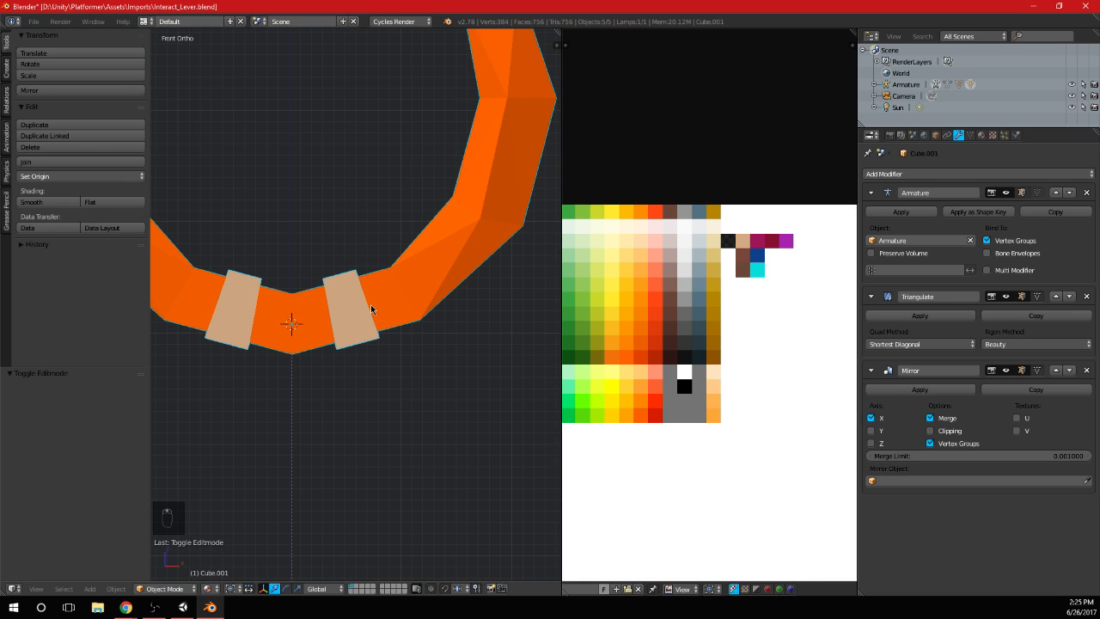
pyautogui.press('Tab')
pyautogui.press('a')
pyautogui.press('a')
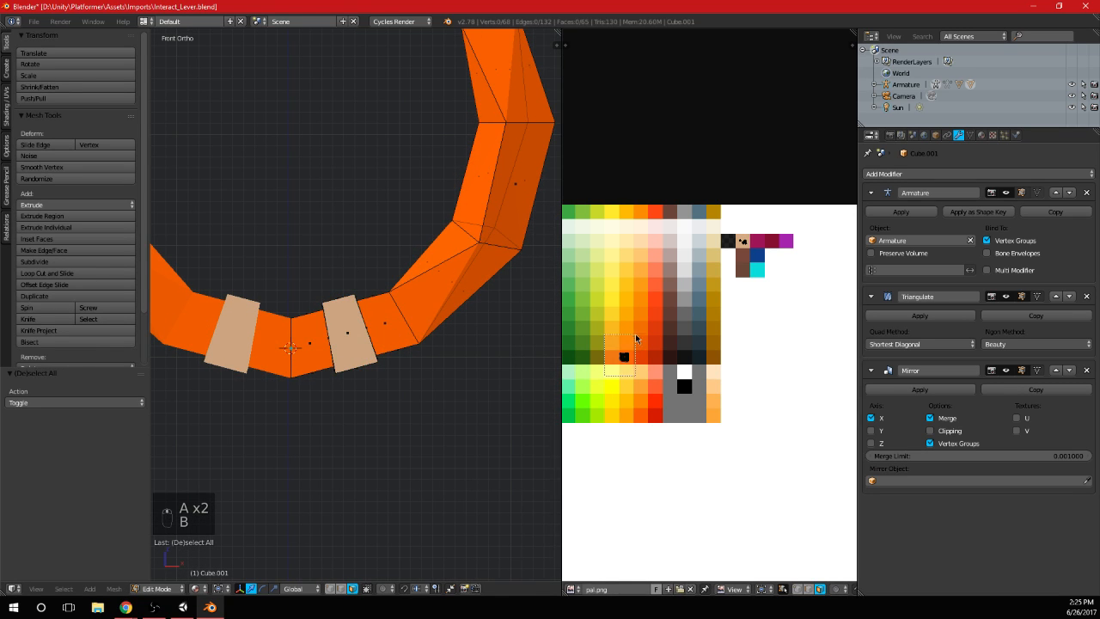
pyautogui.moveTo(636, 338); pyautogui.dragTo(637, 340)
pyautogui.press('g')
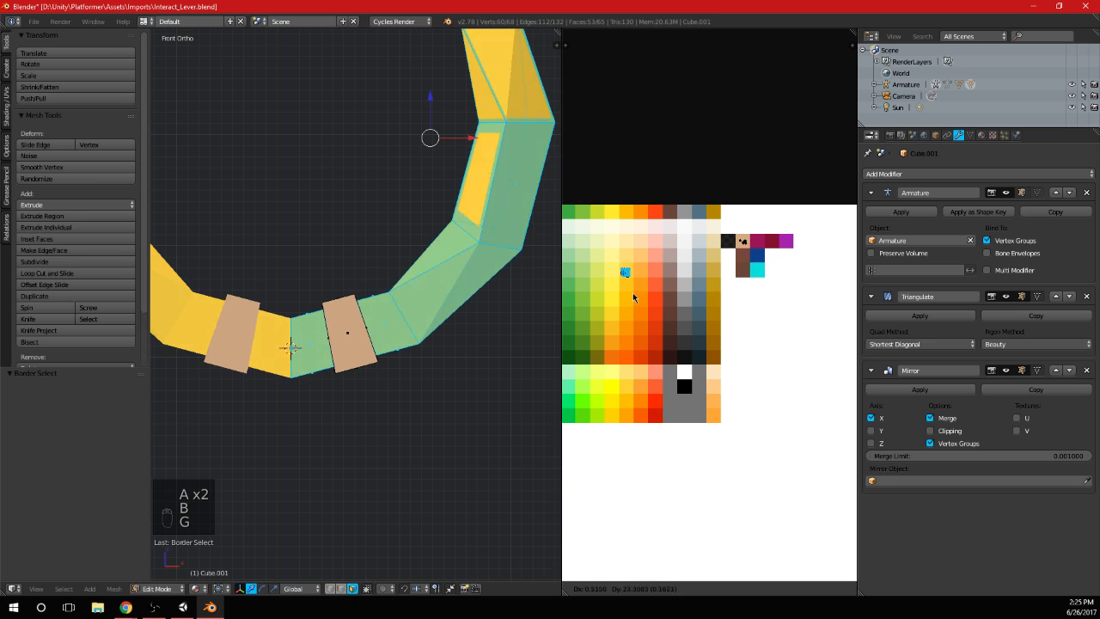
pyautogui.click(634, 280)
pyautogui.press('Tab')
pyautogui.scroll(-6, 456, 255)
pyautogui.scroll(4, 434, 262)
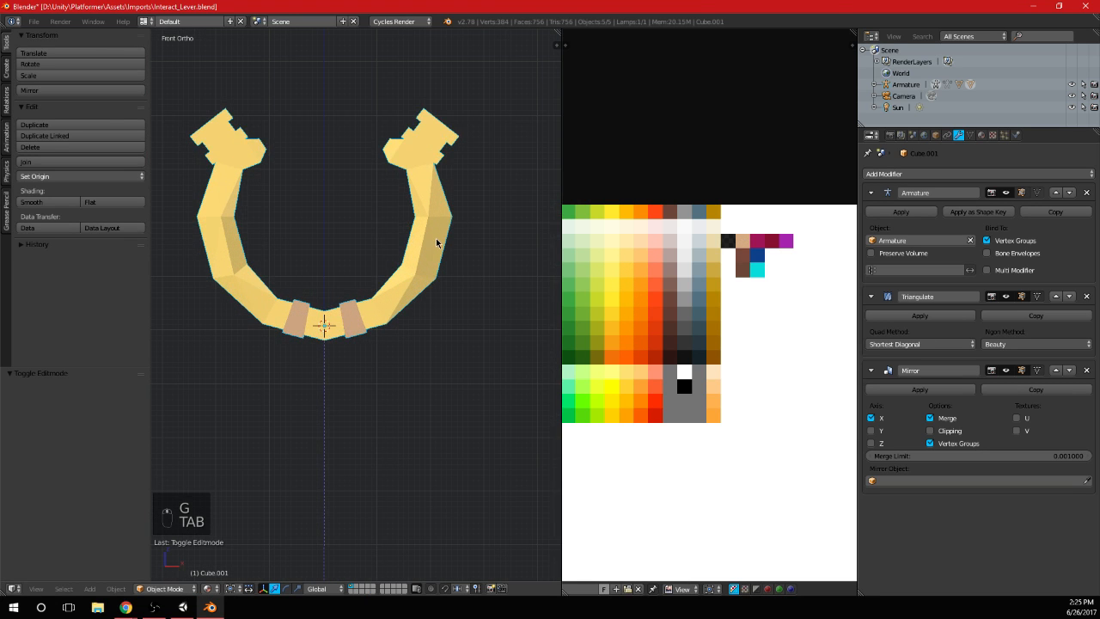
# Recolour the ornament's main body by moving its UV islands onto the dark gold palette column
pyautogui.press('Tab')
pyautogui.press('g')
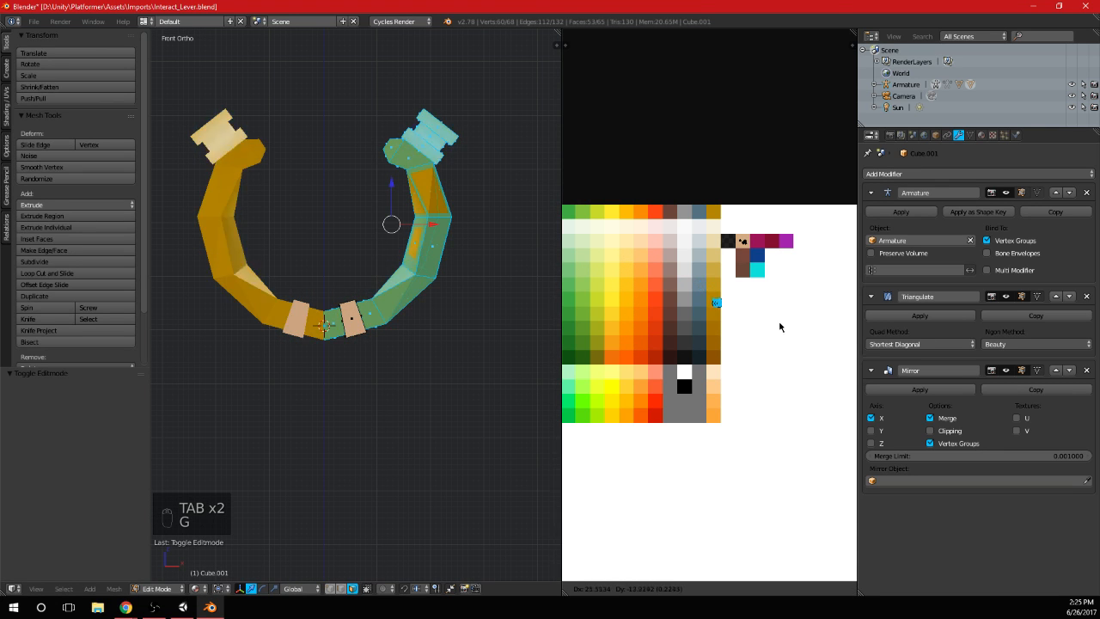
pyautogui.click(774, 325)
pyautogui.press('Tab')
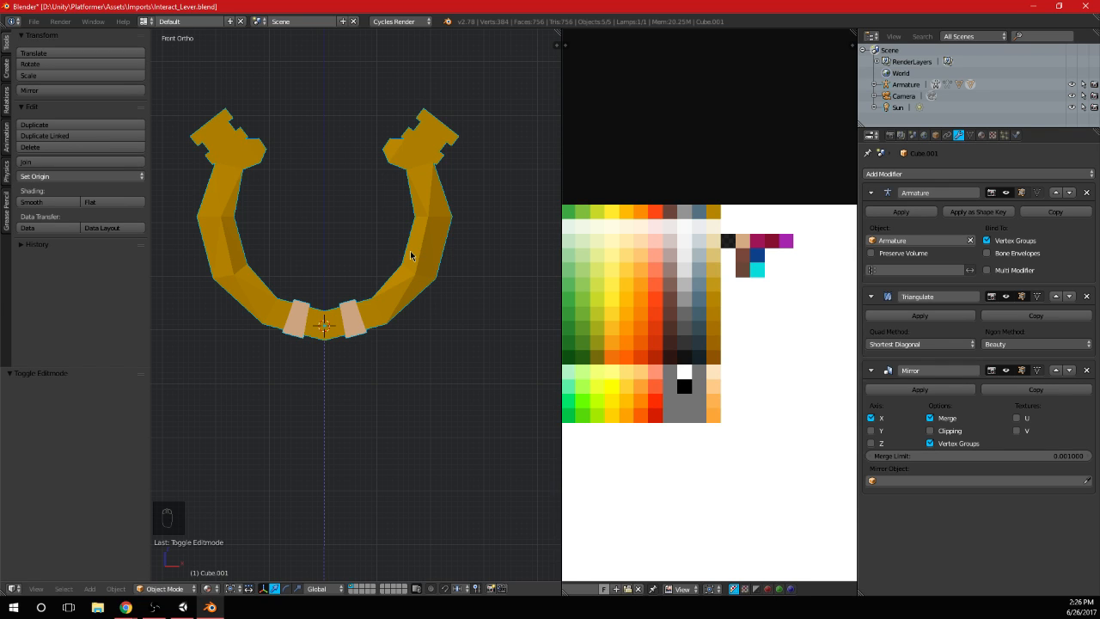
# Place the 3D cursor in the middle of the arc's opening and apply the ornament's Mirror modifier
pyautogui.moveTo(210, 133); pyautogui.dragTo(476, 238, button='middle')
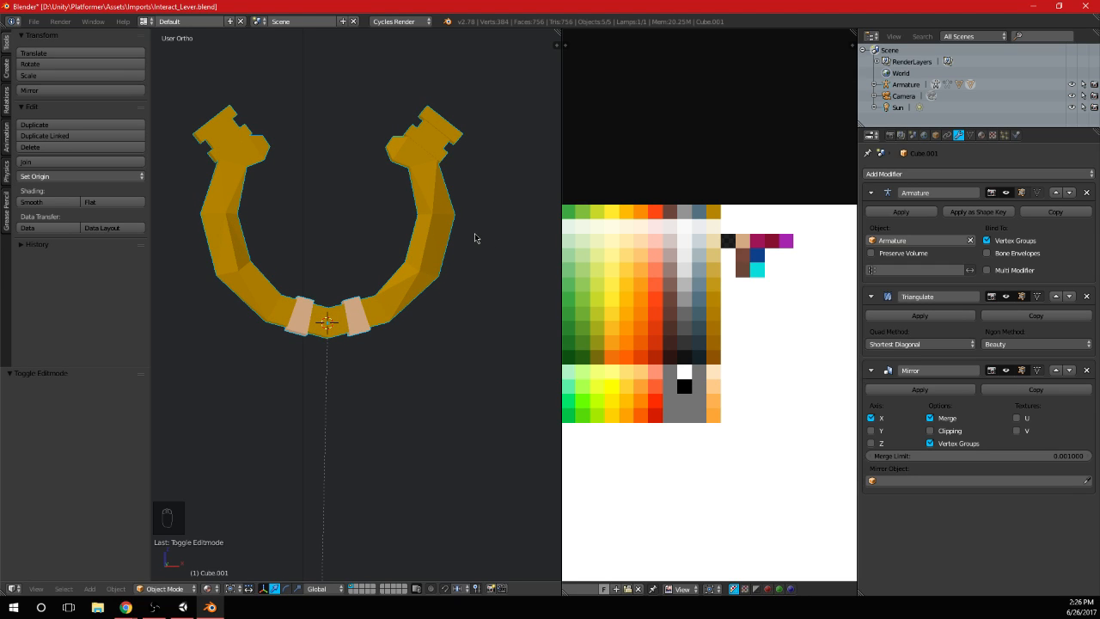
pyautogui.press('KP_1')
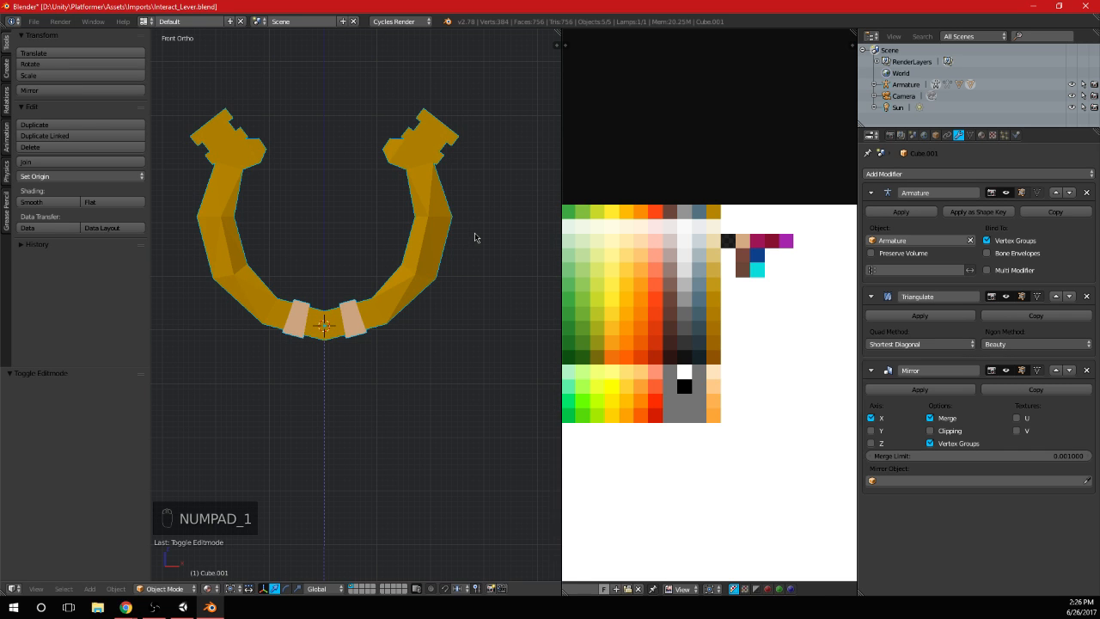
pyautogui.press('Tab')
pyautogui.scroll(2, 320, 213)
pyautogui.press('Tab')
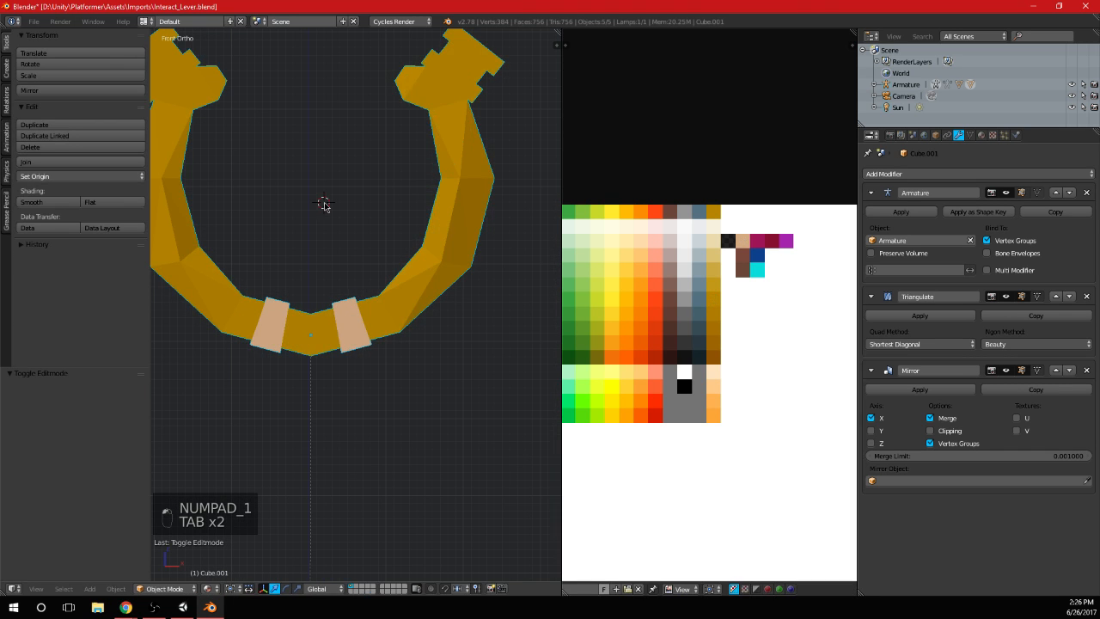
pyautogui.scroll(-6, 353, 296)
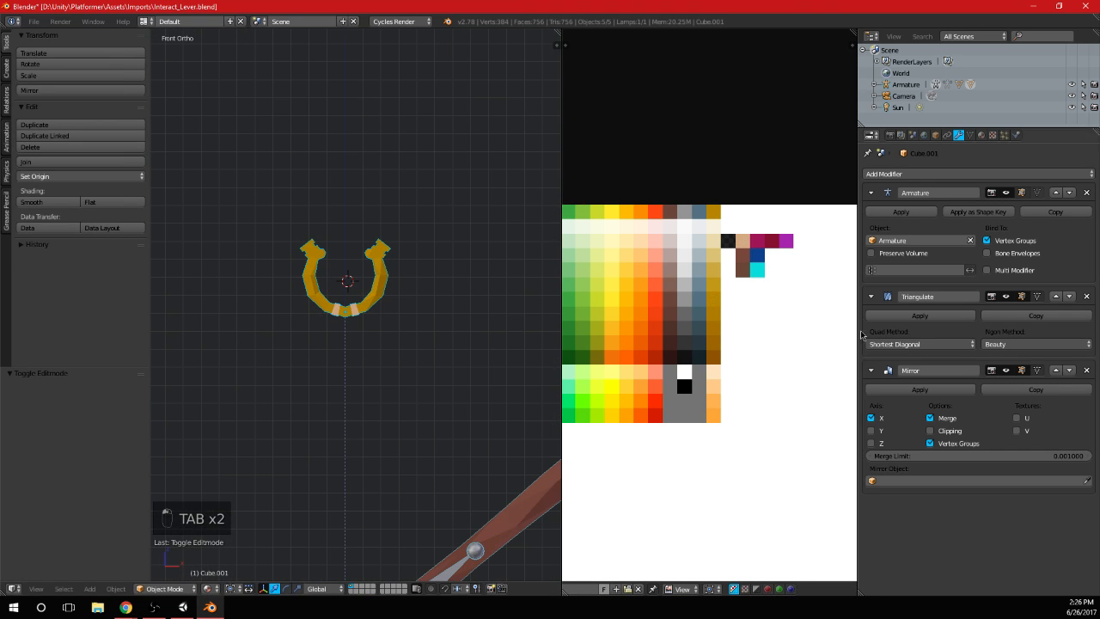
pyautogui.click(941, 391)
# Add a cube at the 3D cursor inside the ornament mesh and shrink it to fit the opening, with a final scale of 0.368
pyautogui.press('Tab')
pyautogui.scroll(7, 373, 354)
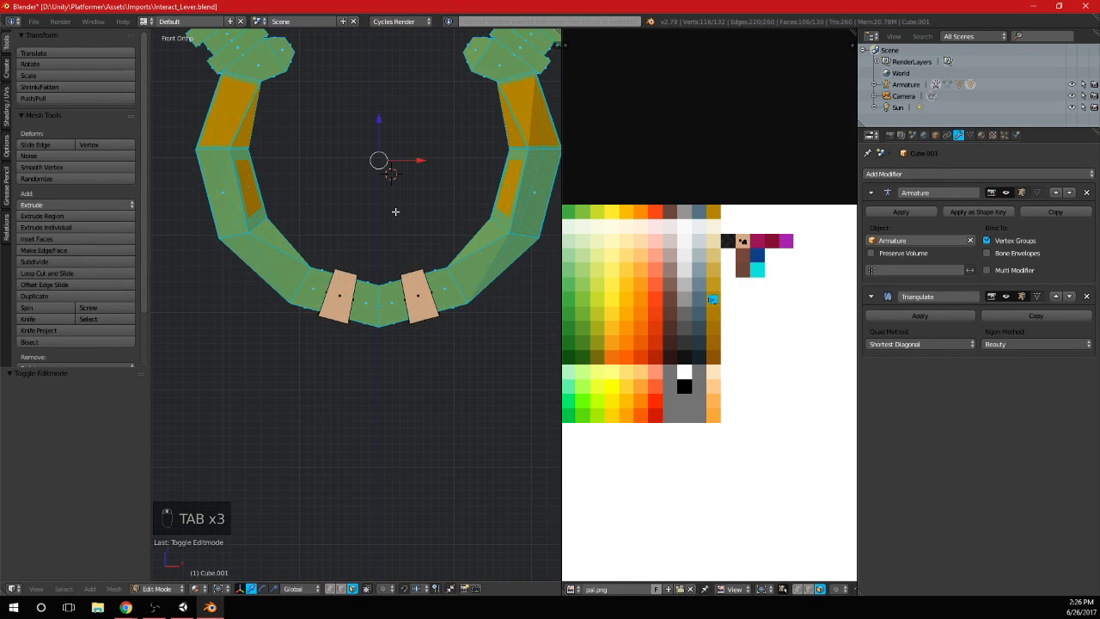
pyautogui.hotkey('shift', 'a')
pyautogui.click(402, 176)
pyautogui.press('s')
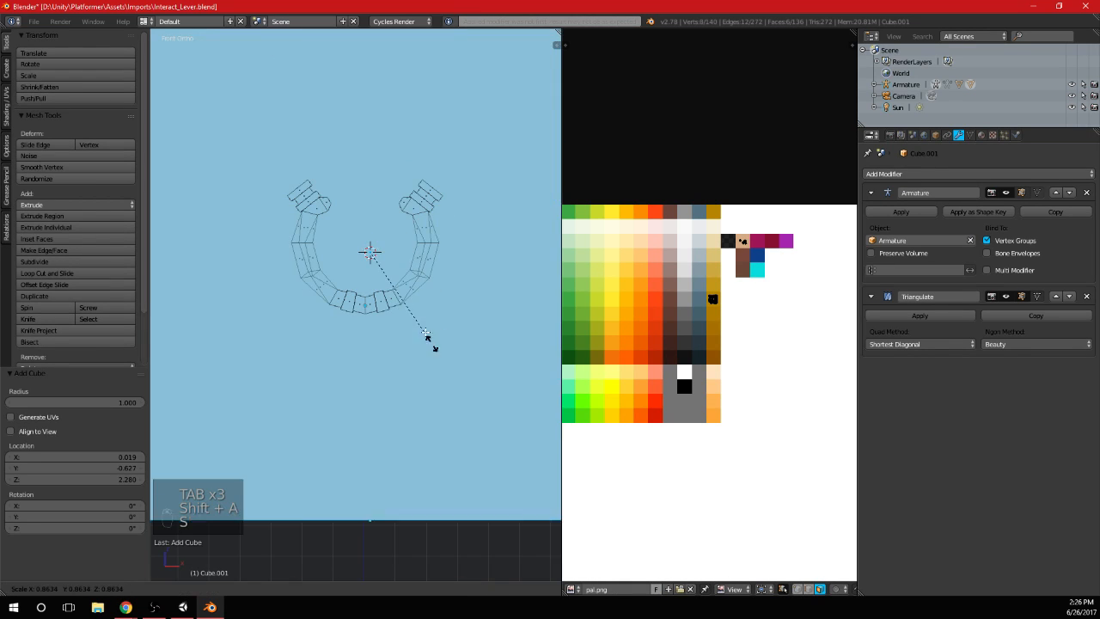
pyautogui.click(371, 251)
pyautogui.press('s')
pyautogui.click(430, 253)
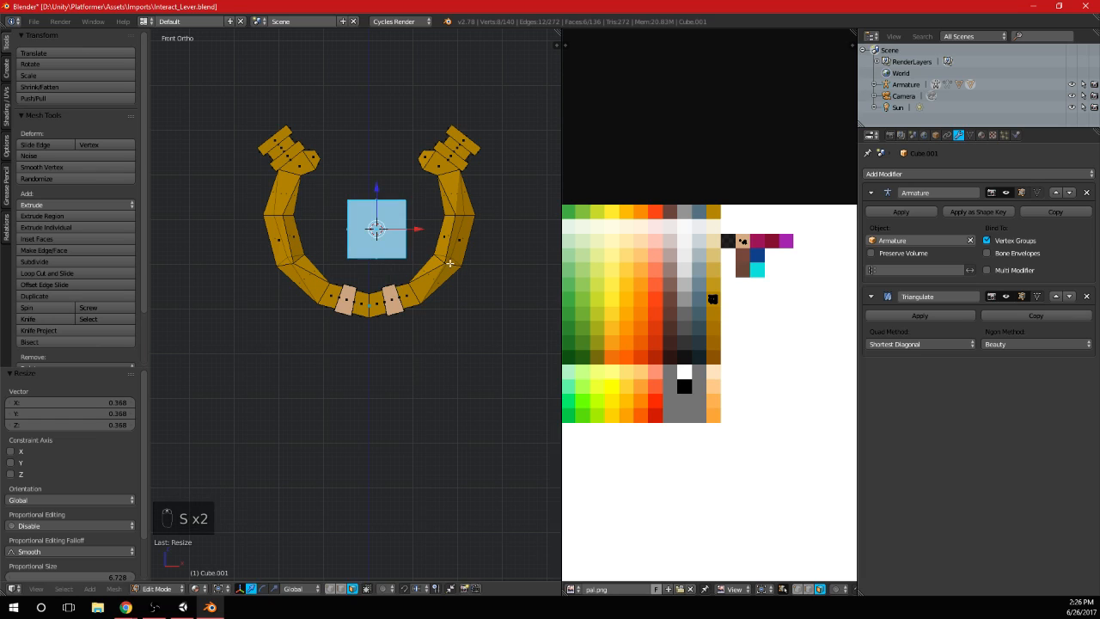
# Rotate the cube 45° around the Z axis and 45° around the X axis
pyautogui.press('r')
pyautogui.click(407, 293)
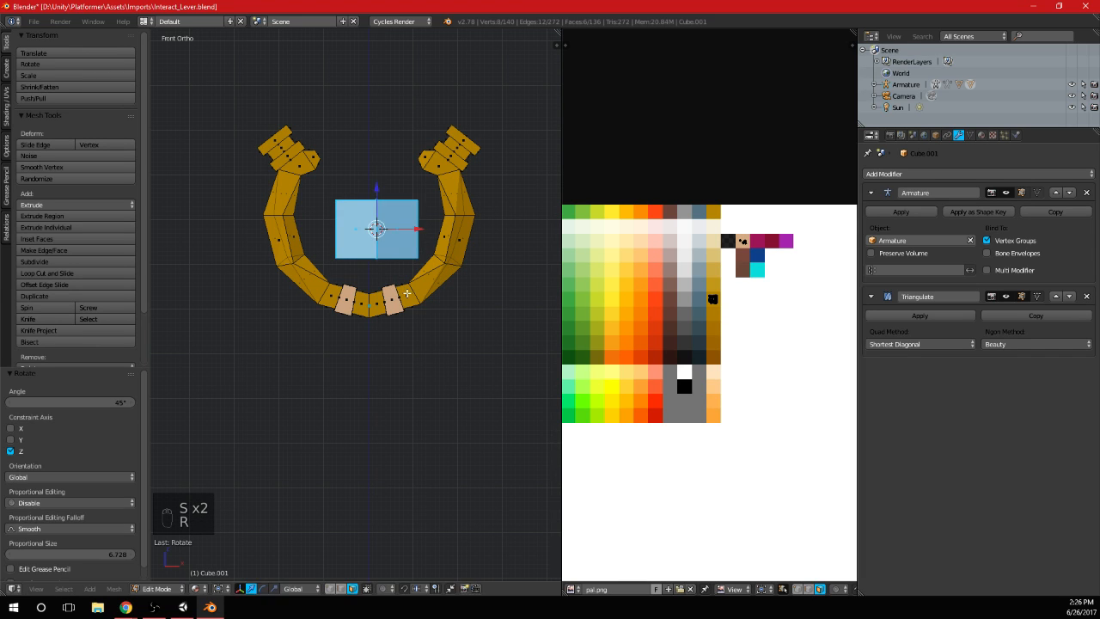
pyautogui.press('r')
pyautogui.press('5')
pyautogui.press('Return')
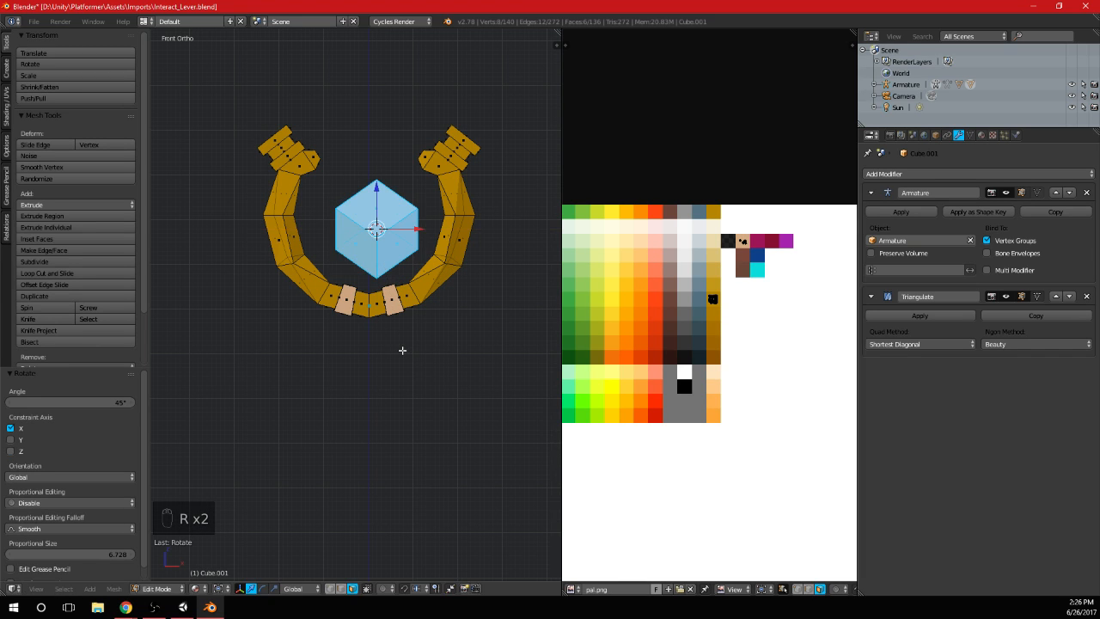
# Centre the rotated cube between the arc's arms and scale it down to about 0.86
pyautogui.press('g')
pyautogui.click(424, 321)
pyautogui.moveTo(423, 323); pyautogui.dragTo(437, 272, button='middle')
pyautogui.press('Tab')
pyautogui.scroll(-4, 420, 280)
pyautogui.scroll(5, 410, 297)
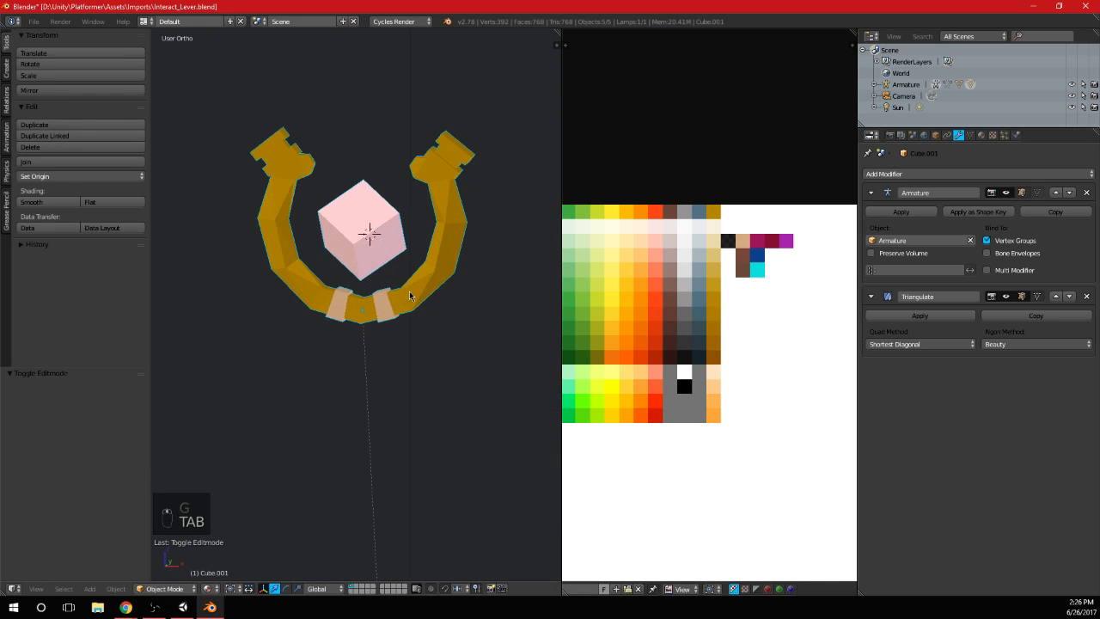
pyautogui.press('Tab')
pyautogui.press('KP_1')
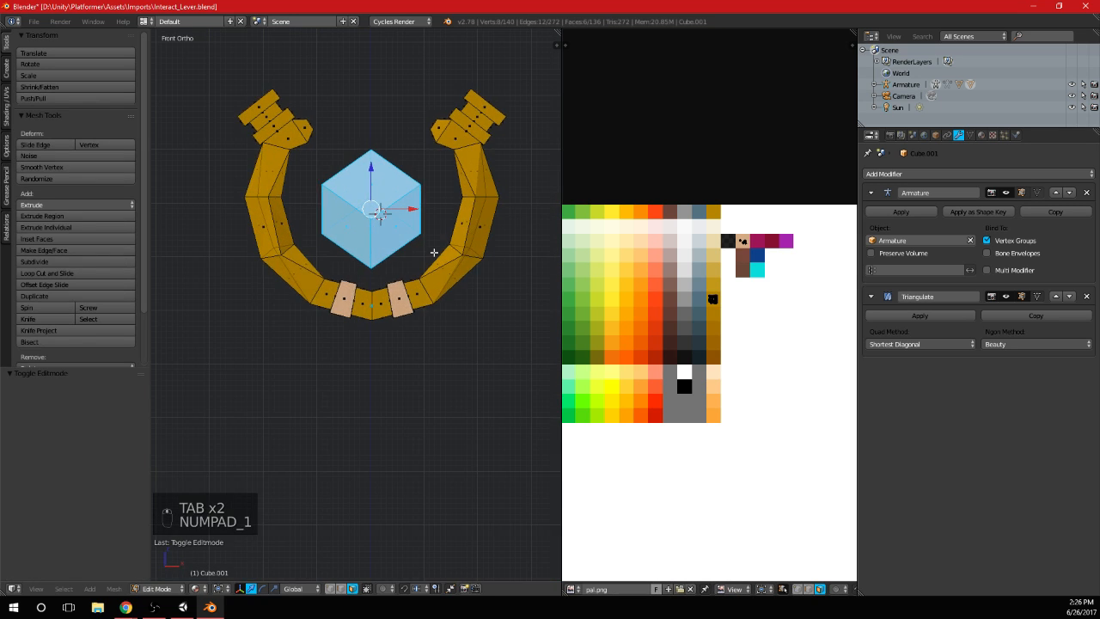
pyautogui.press('s')
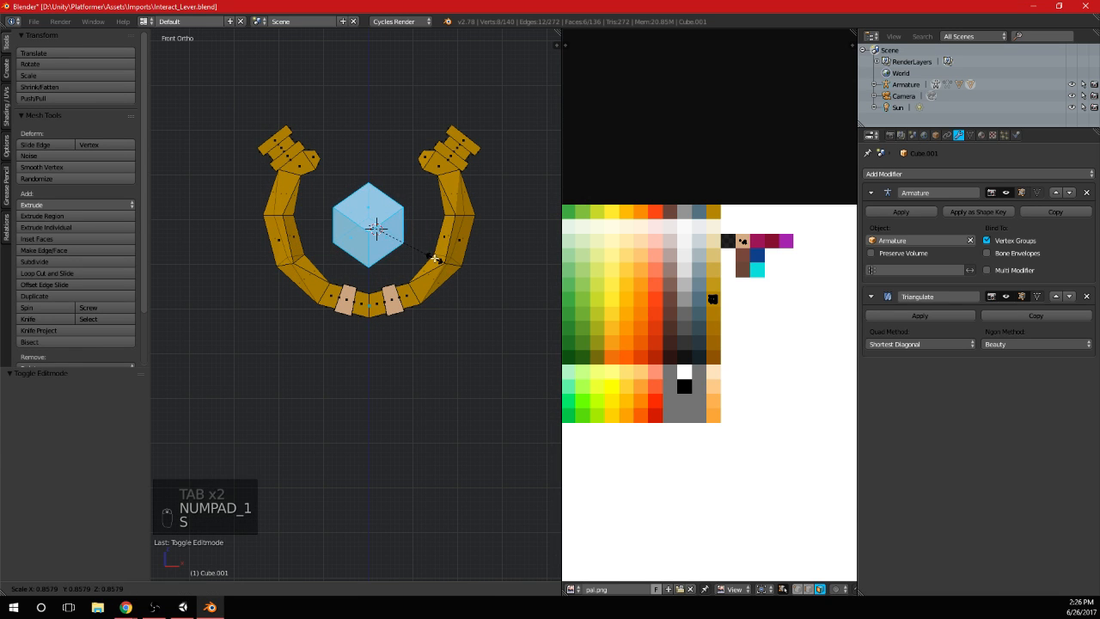
pyautogui.click(435, 258)
pyautogui.scroll(2, 385, 244)
pyautogui.keyDown('shift'); pyautogui.moveTo(385, 244); pyautogui.dragTo(363, 319, button='middle'); pyautogui.keyUp('shift')
# Duplicate the cube, shrink the copy and place it at the large cube's upper right
pyautogui.hotkey('shift', 'd')
pyautogui.click(398, 249)
pyautogui.press('s')
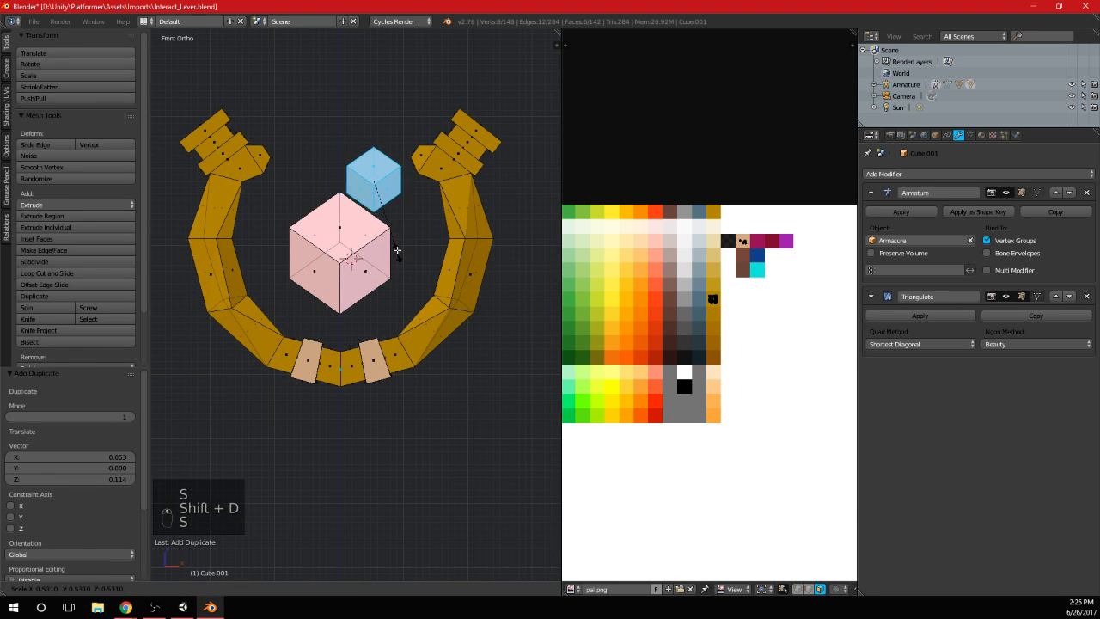
pyautogui.click(398, 226)
pyautogui.press('g')
pyautogui.click(404, 237)
pyautogui.moveTo(439, 244); pyautogui.dragTo(407, 256, button='middle')
pyautogui.press('Tab')
pyautogui.scroll(-3, 413, 256)
pyautogui.moveTo(338, 236); pyautogui.dragTo(411, 219, button='middle')
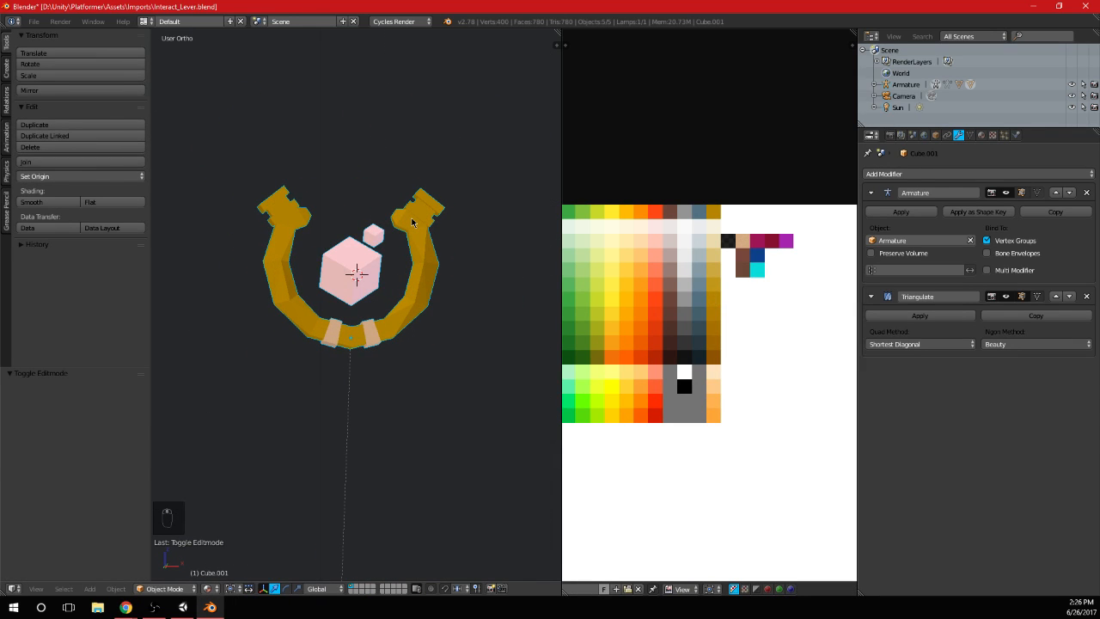
# Duplicate the small cube and place the copy at the large cube's upper left
pyautogui.press('KP_3')
pyautogui.press('KP_1')
pyautogui.scroll(-2, 401, 265)
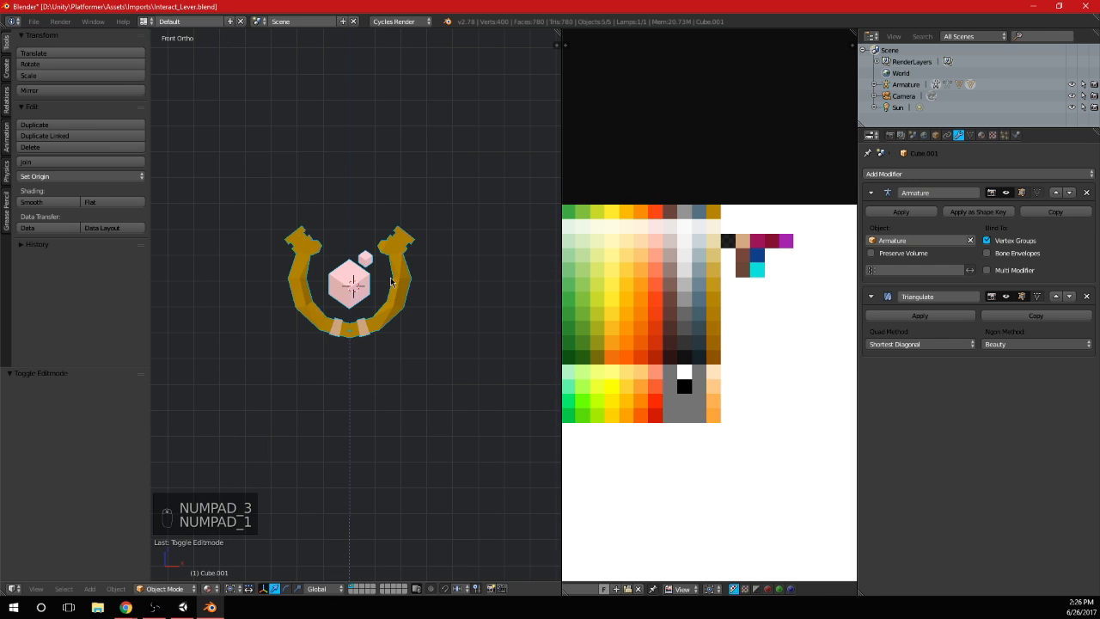
pyautogui.scroll(3, 391, 281)
pyautogui.press('Tab')
pyautogui.scroll(2, 388, 277)
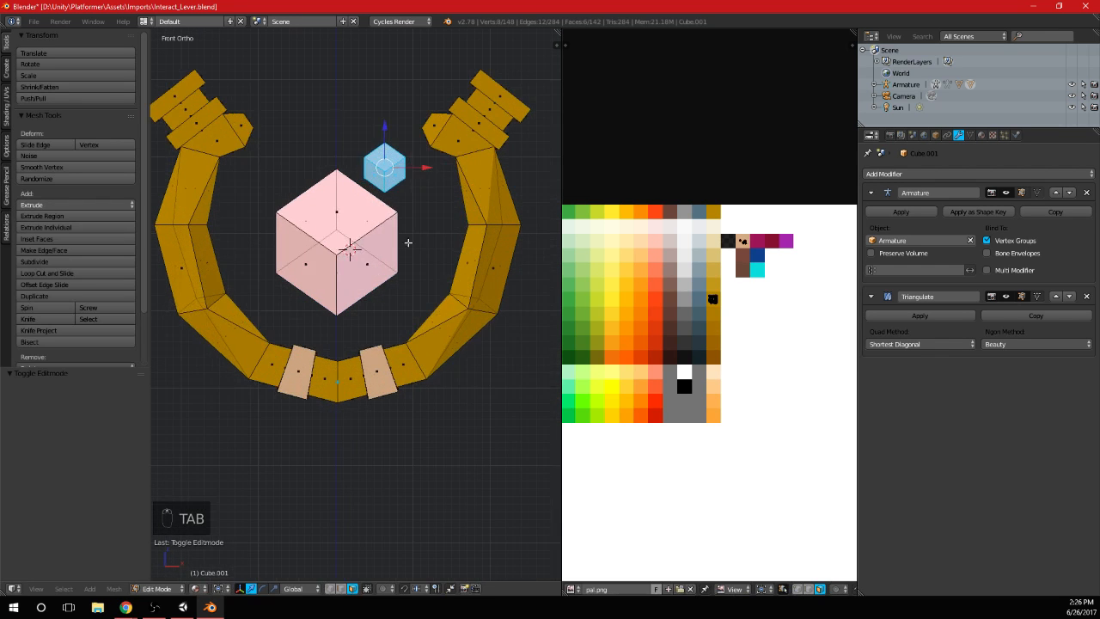
pyautogui.hotkey('shift', 'd')
pyautogui.press('Tab')
pyautogui.scroll(-5, 421, 282)
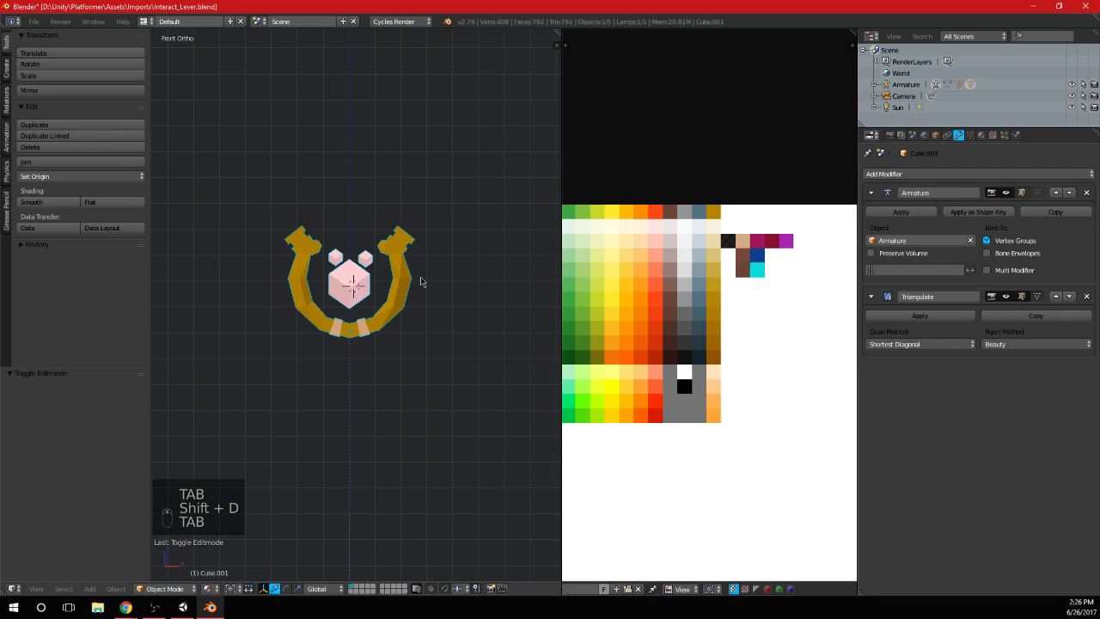
pyautogui.scroll(2, 393, 304)
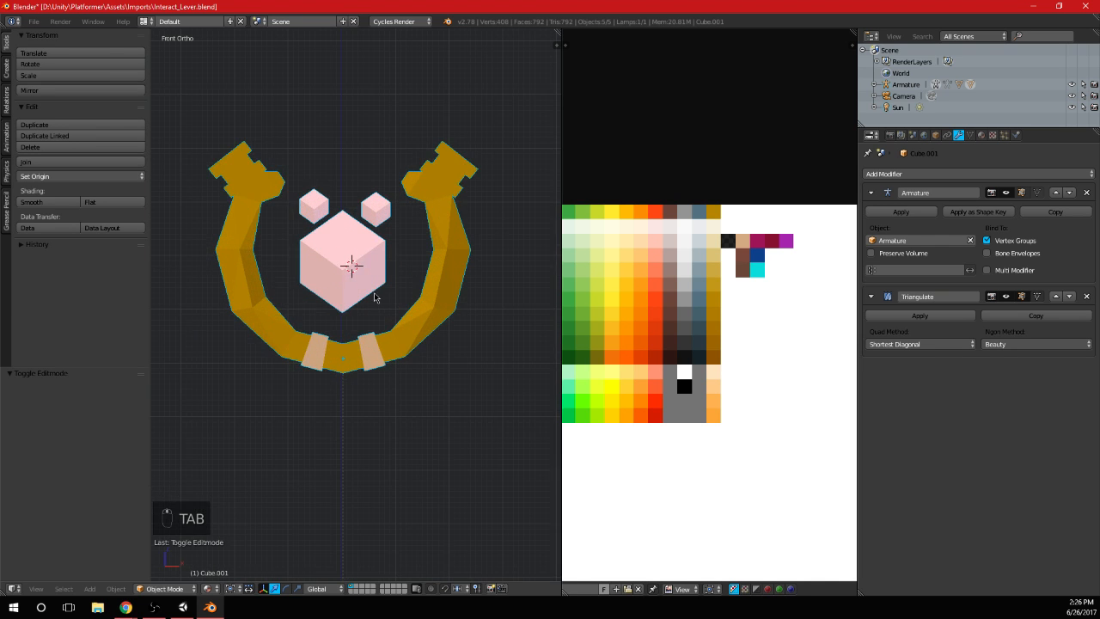
pyautogui.moveTo(393, 304); pyautogui.dragTo(392, 267, button='middle')
pyautogui.press('KP_1')
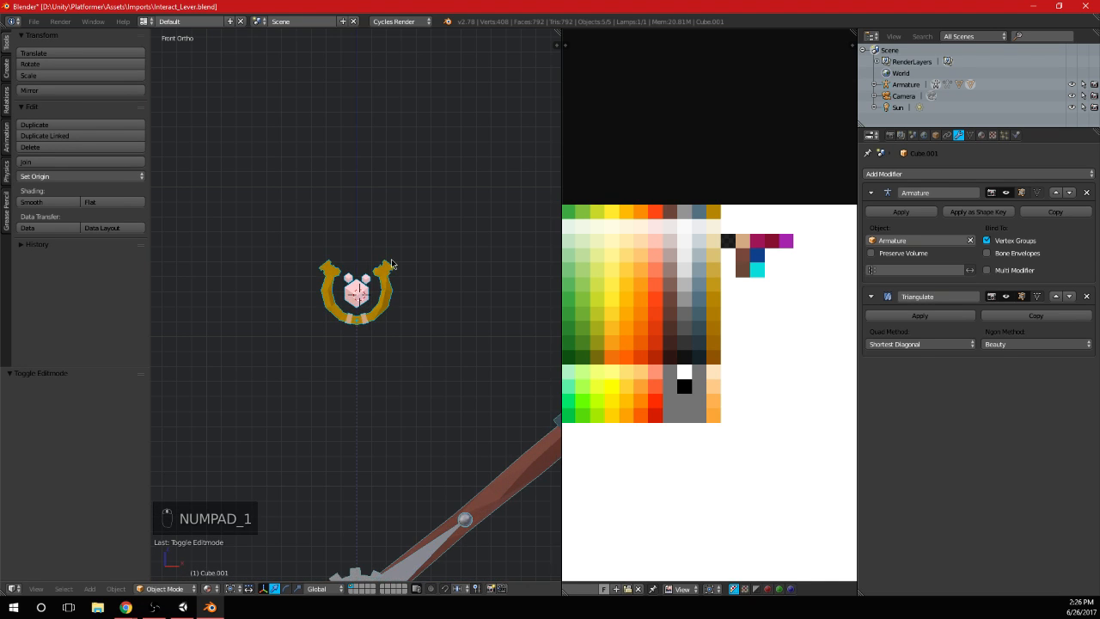
# Delete the vertices of the small cube at the large cube's upper left
pyautogui.press('Tab')
pyautogui.scroll(6, 392, 267)
pyautogui.press('Delete')
pyautogui.click(391, 259)
pyautogui.scroll(-8, 391, 259)
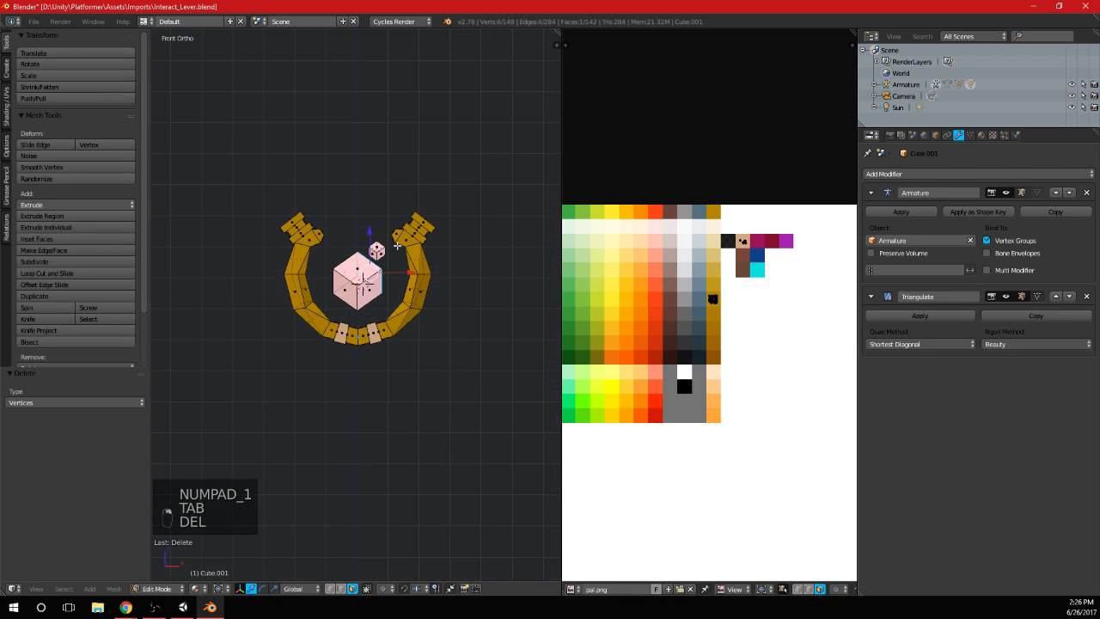
# Join the ornament and its cubes to the lever object and open the combined mesh for editing
pyautogui.press('Tab')
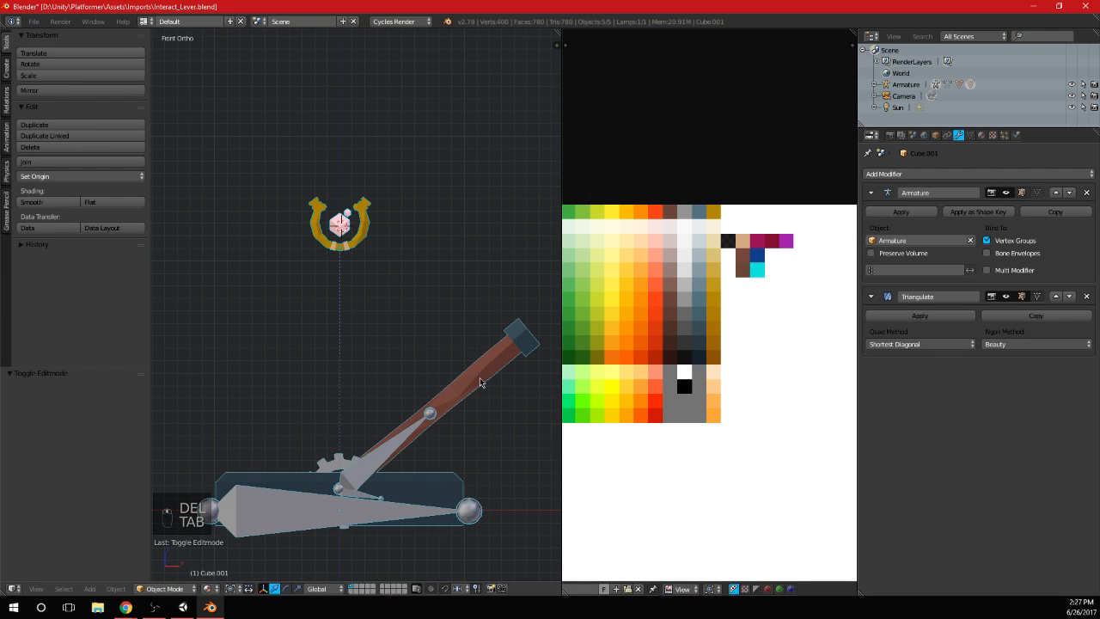
pyautogui.hotkey('ctrl', 'j')
pyautogui.press('Tab')
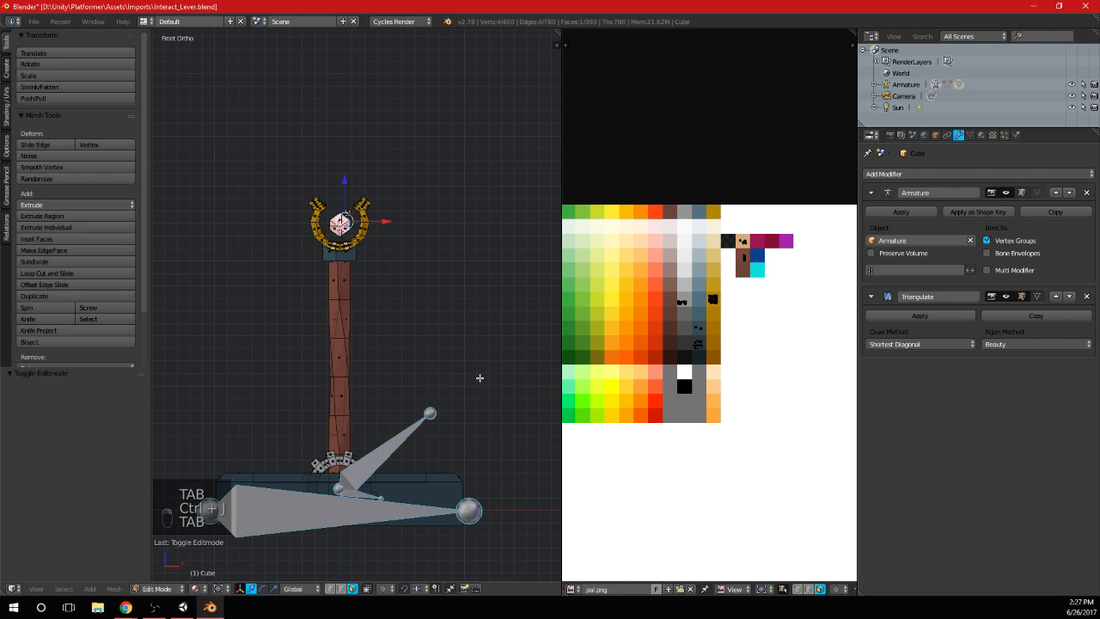
# Select the linked geometry of the gold ornament and both cubes and move it 0.634 along Y over the lever's handle
pyautogui.scroll(6, 350, 245)
pyautogui.moveTo(418, 261); pyautogui.dragTo(343, 244, button='middle')
pyautogui.press('a')
pyautogui.press('a')
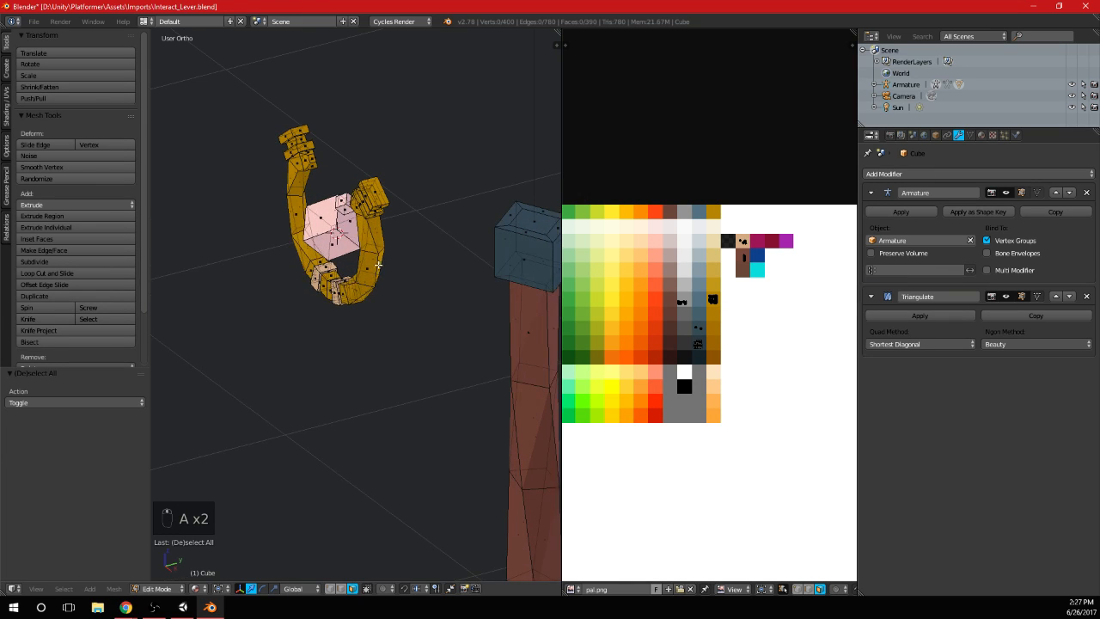
pyautogui.press('l')
pyautogui.moveTo(388, 273); pyautogui.dragTo(361, 274, button='middle')
pyautogui.press('k')
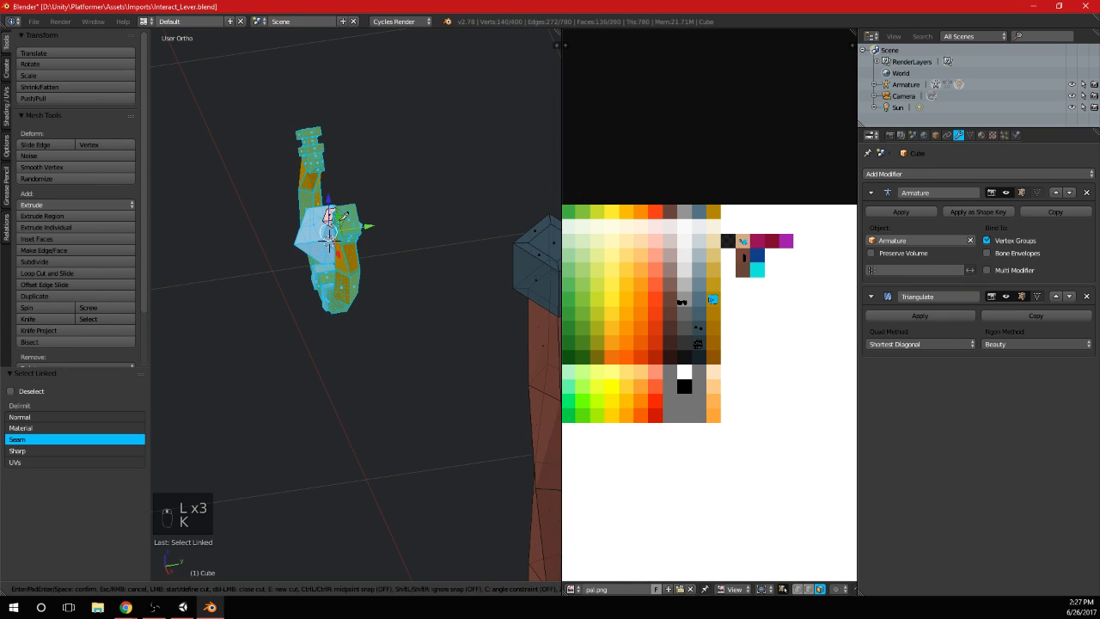
pyautogui.press('Escape')
pyautogui.press('l')
pyautogui.scroll(-2, 343, 218)
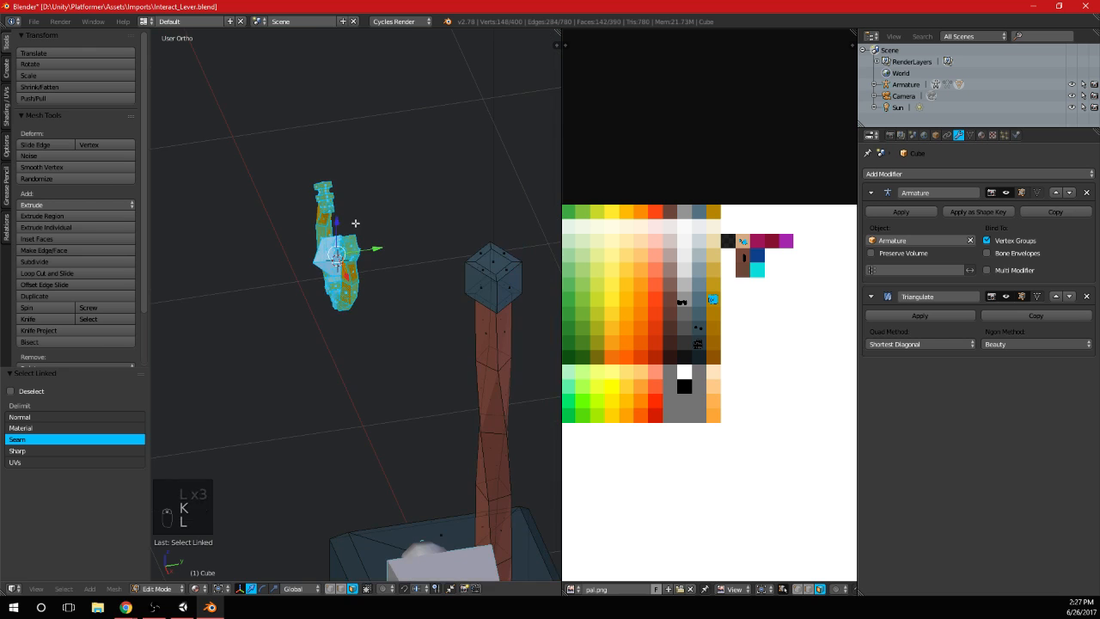
pyautogui.moveTo(375, 249); pyautogui.dragTo(527, 238)
# Seat the selected ornament and cubes on top of the handle's blue cap and scale them by 1.089
pyautogui.press('KP_1')
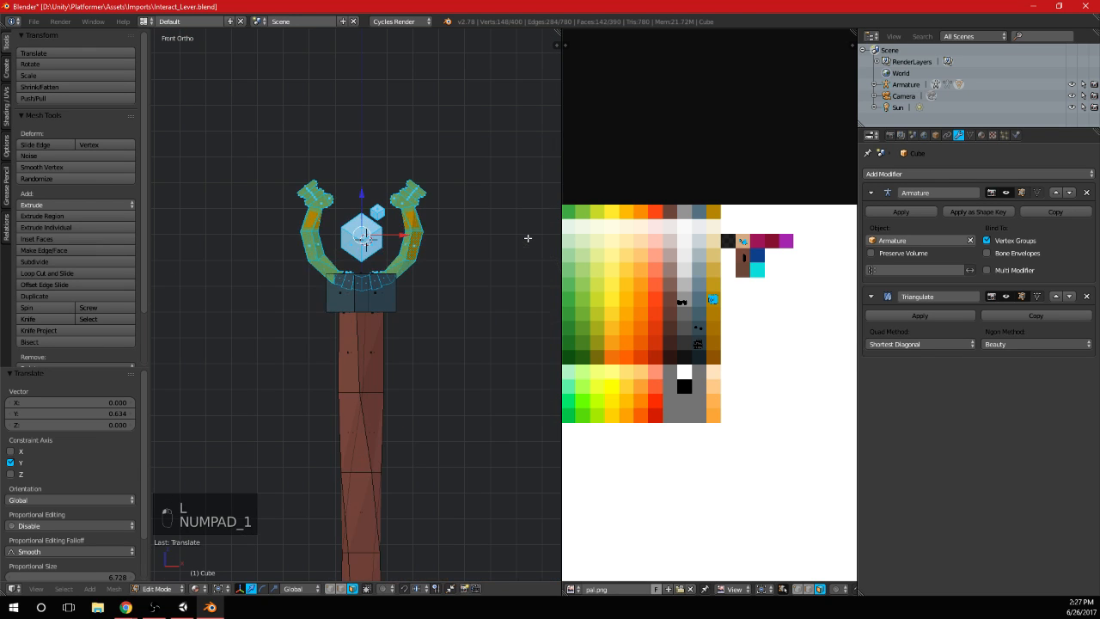
pyautogui.scroll(5, 435, 238)
pyautogui.press('g')
pyautogui.scroll(-3, 420, 306)
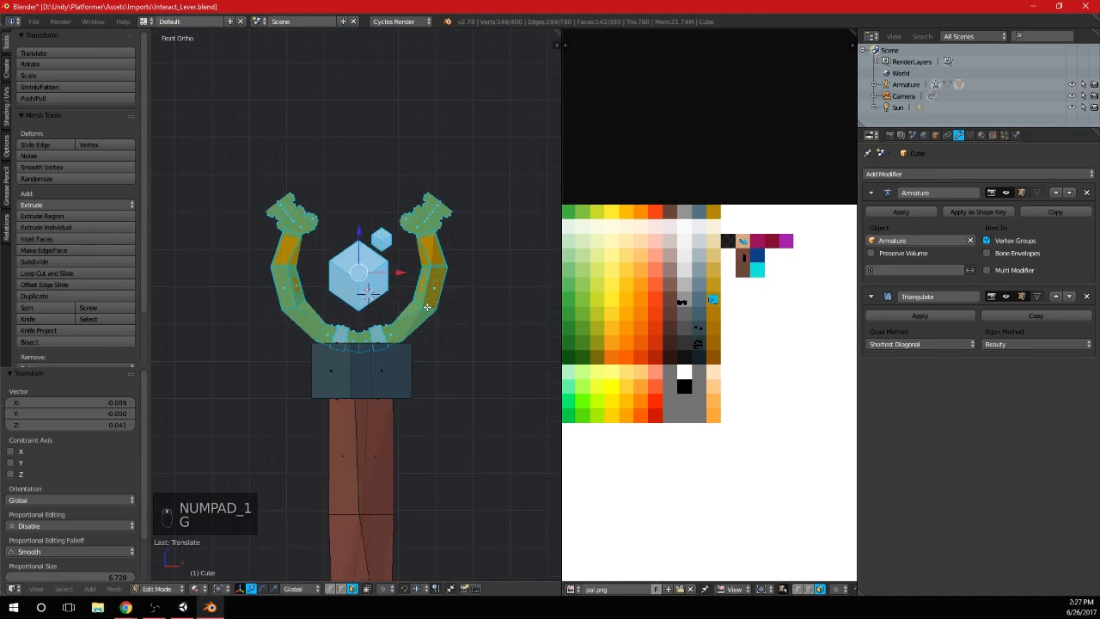
pyautogui.press('s')
pyautogui.click(460, 312)
pyautogui.press('g')
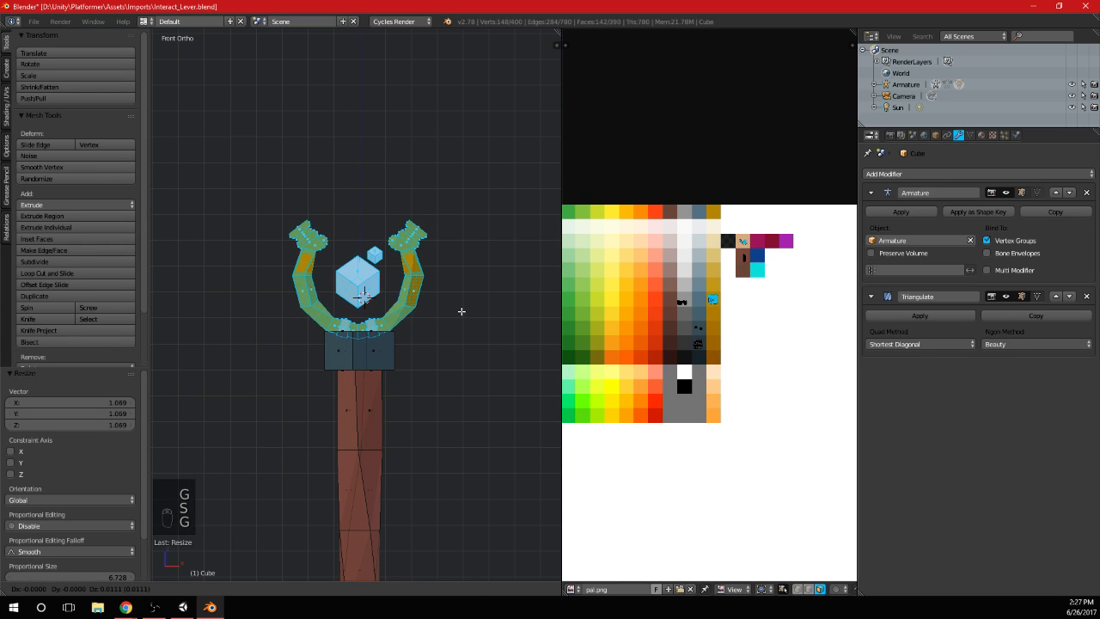
pyautogui.click(461, 311)
# Select only the large and small cubes and unwrap them with Smart UV Project at a 66 angle limit
pyautogui.scroll(4, 452, 317)
pyautogui.press('a')
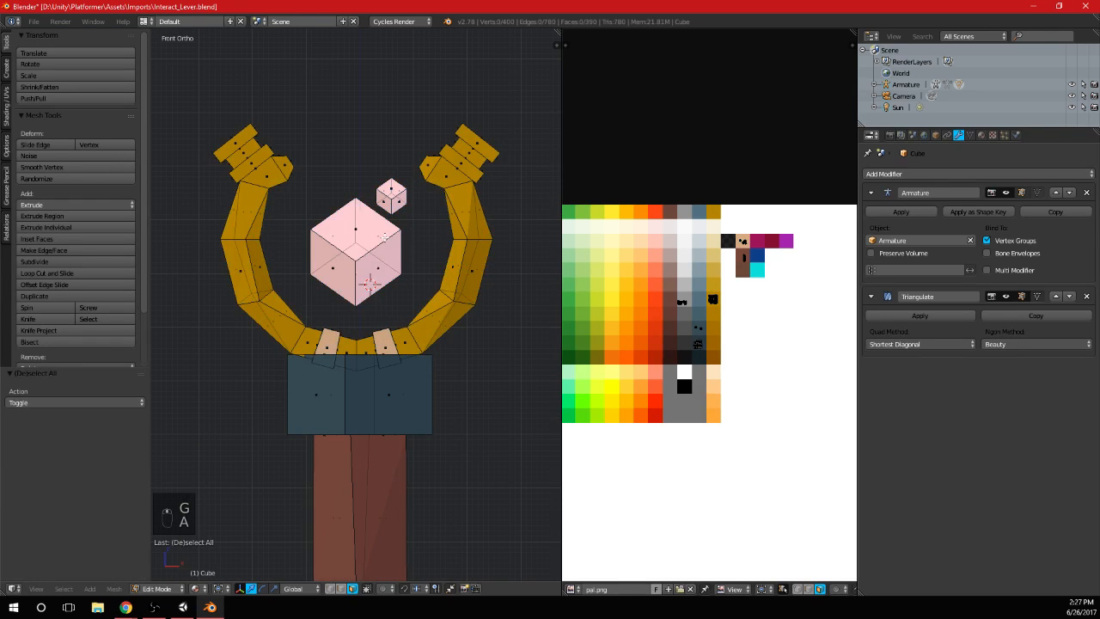
pyautogui.press('l')
pyautogui.press('l')
pyautogui.press('l')
pyautogui.press('u')
pyautogui.click(378, 195)
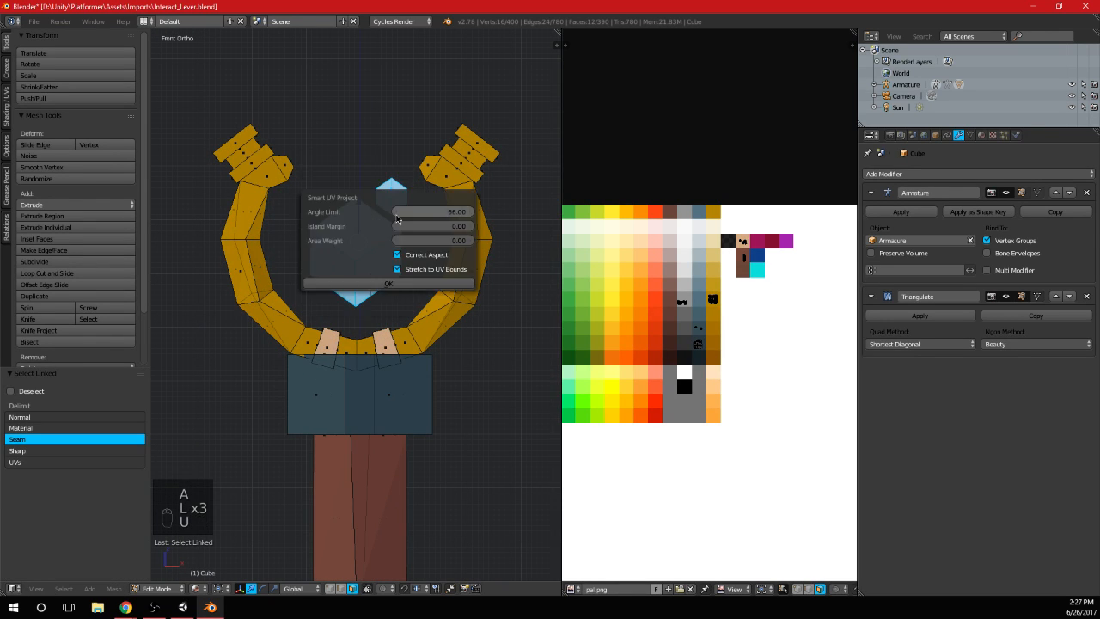
pyautogui.click(422, 282)
# Shrink the cubes' UV islands and place them over the blue swatches of the palette
pyautogui.scroll(-4, 696, 369)
pyautogui.press('s')
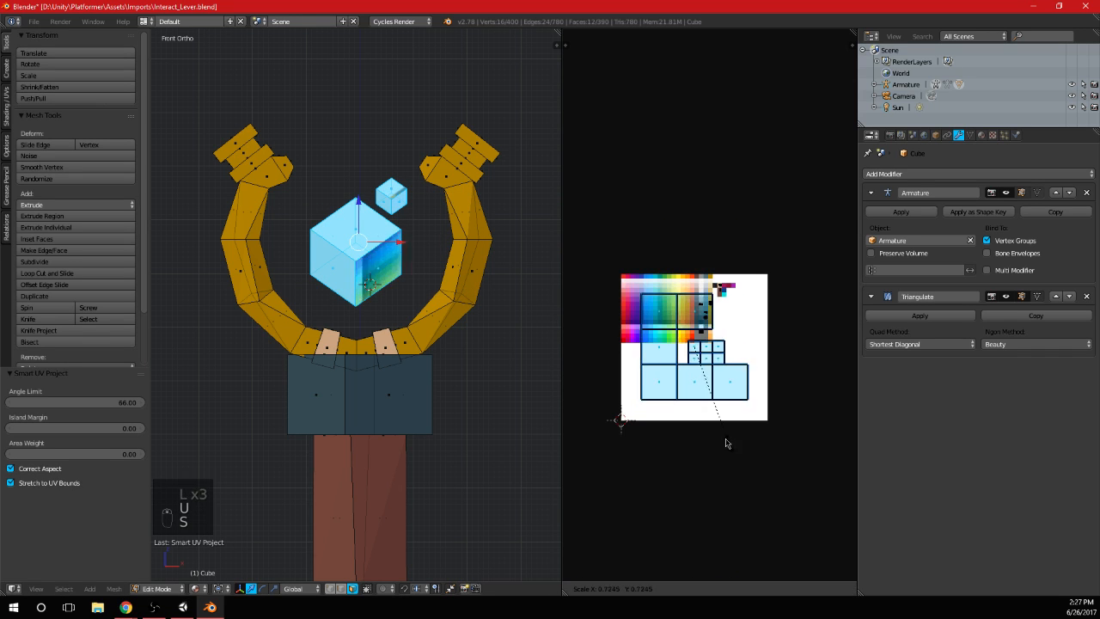
pyautogui.click(703, 389)
pyautogui.scroll(3, 749, 391)
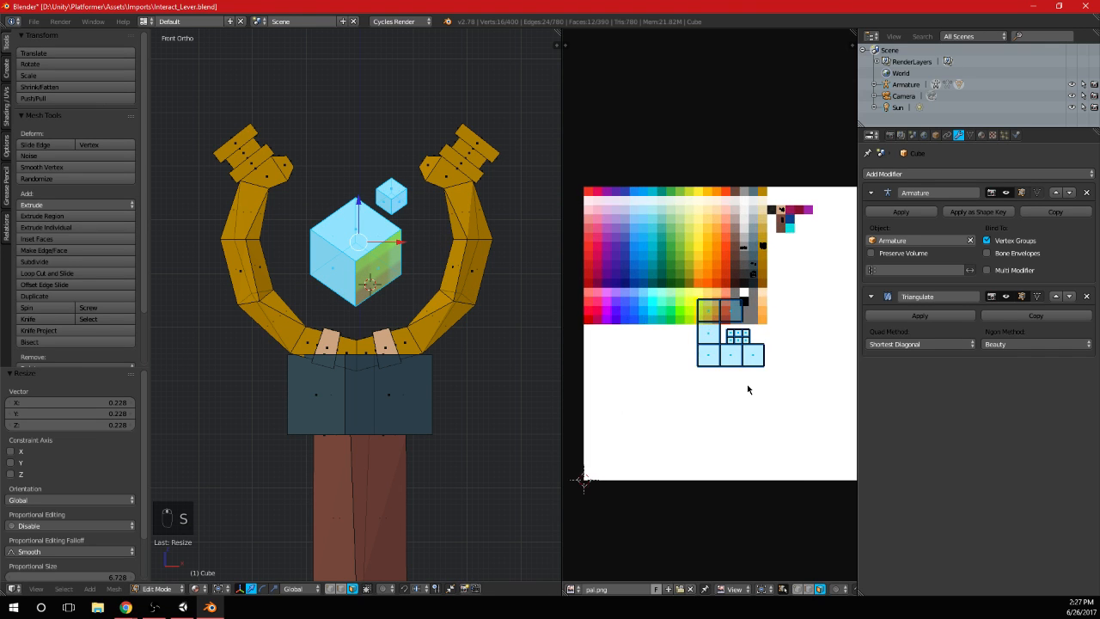
pyautogui.moveTo(757, 410); pyautogui.dragTo(760, 412, button='middle')
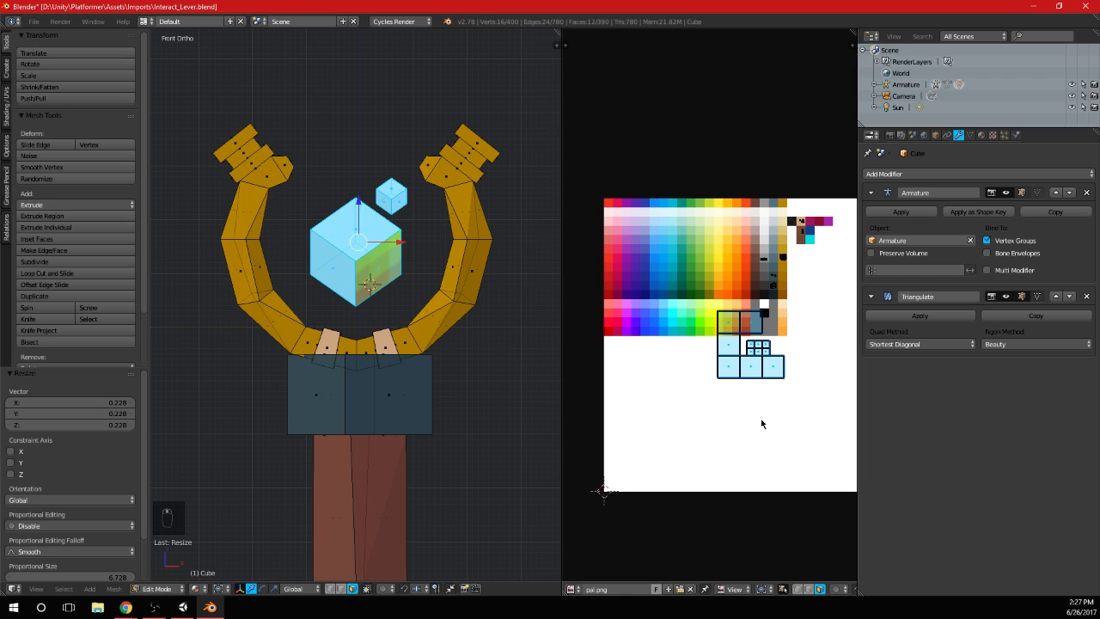
pyautogui.scroll(1, 758, 420)
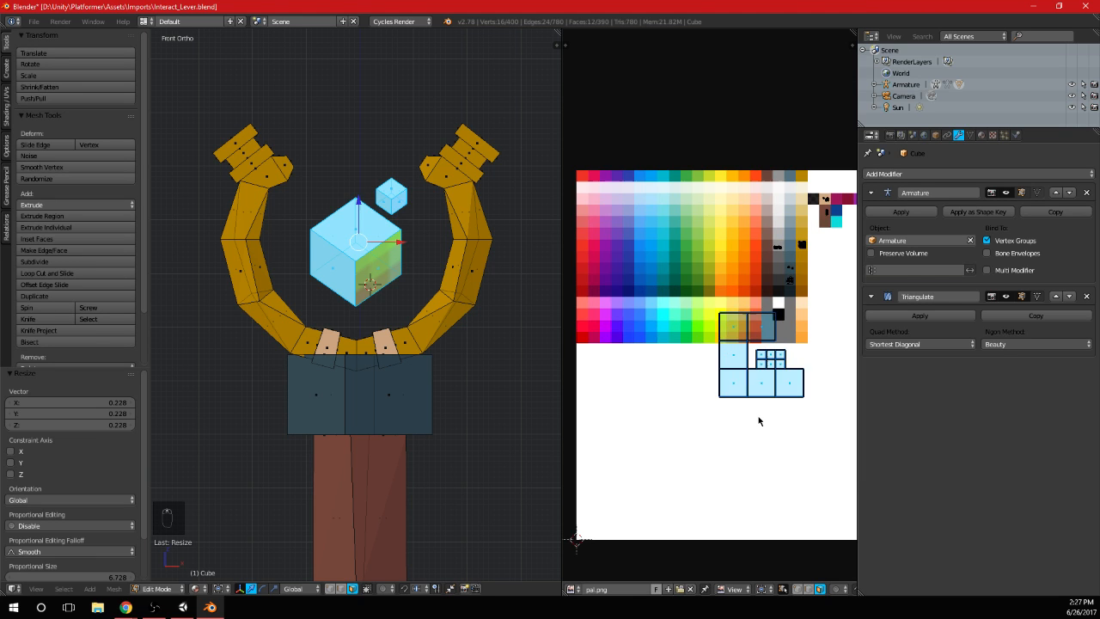
pyautogui.press('s')
pyautogui.click(761, 393)
pyautogui.press('g')
pyautogui.click(644, 283)
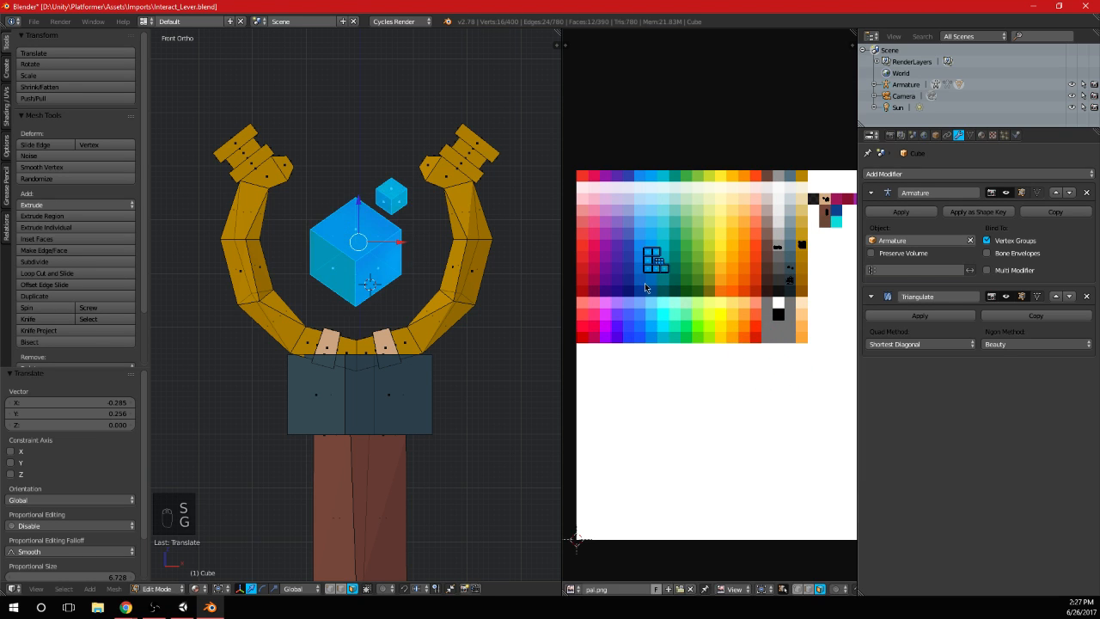
# Shrink the cubes' UV islands further and fit them inside a single light cyan-blue swatch
pyautogui.scroll(3, 687, 327)
pyautogui.press('s')
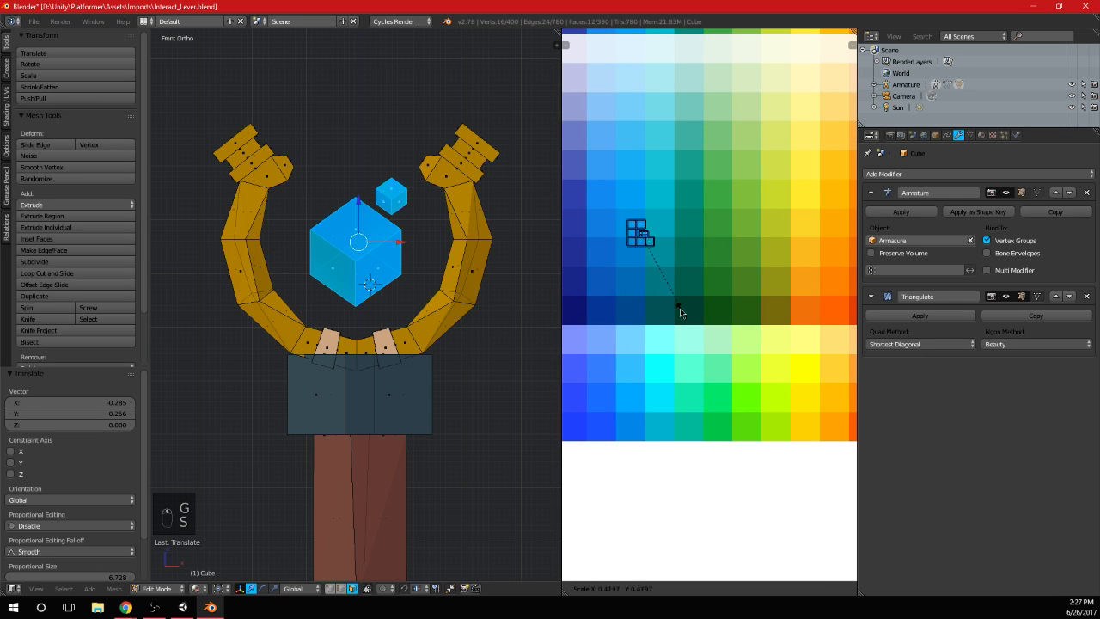
pyautogui.click(660, 282)
pyautogui.press('g')
pyautogui.click(681, 195)
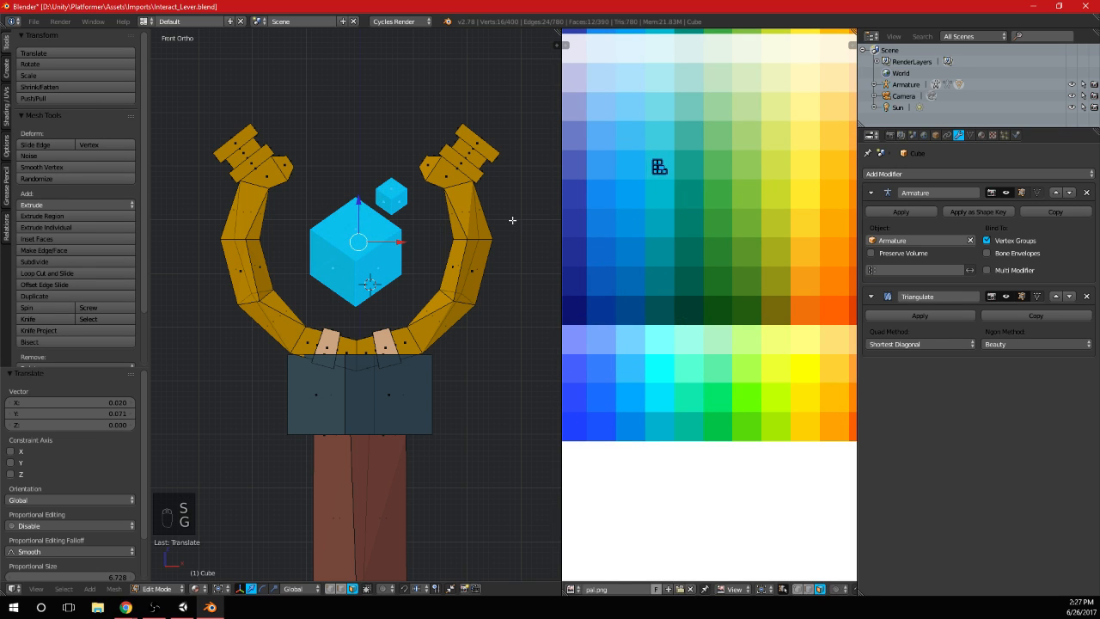
# Clear the selection and examine the whole lever with its recoloured cubes
pyautogui.press('Tab')
pyautogui.press('Tab')
pyautogui.press('a')
pyautogui.press('a')
pyautogui.press('a')
pyautogui.scroll(-5, 424, 292)
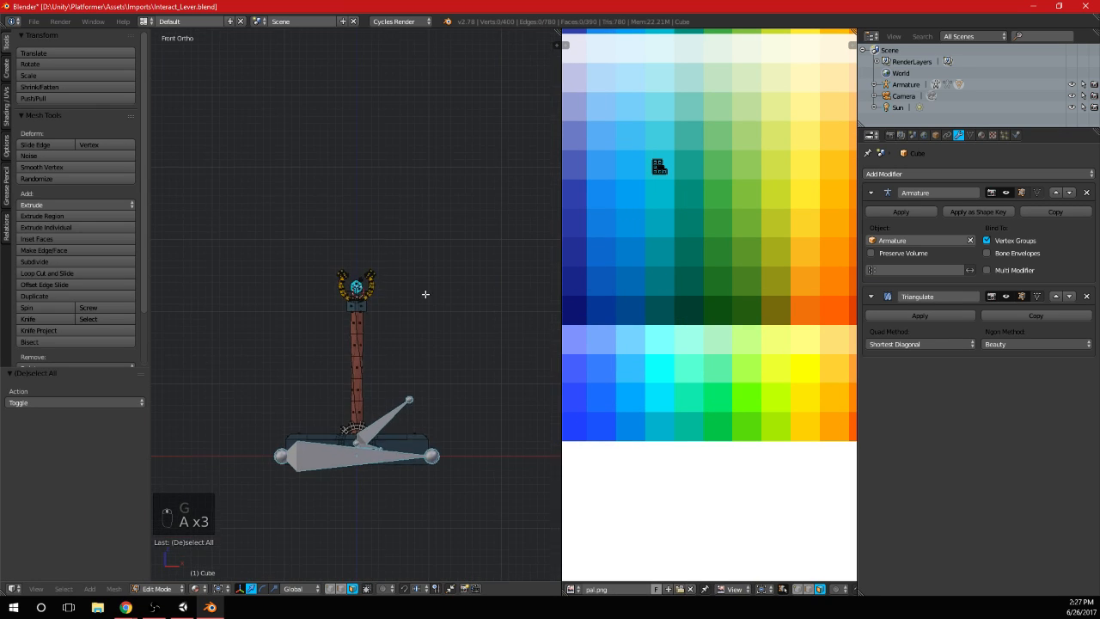
pyautogui.press('a')
pyautogui.moveTo(425, 294)
pyautogui.mouseDown(button='middle')
pyautogui.moveTo(400, 326)
pyautogui.moveTo(391, 282)
pyautogui.moveTo(352, 277)
pyautogui.moveTo(425, 344)
pyautogui.moveTo(307, 290)
pyautogui.moveTo(297, 304)
pyautogui.moveTo(406, 293)
pyautogui.mouseUp(button='middle')
pyautogui.press('a')
pyautogui.scroll(4, 391, 282)
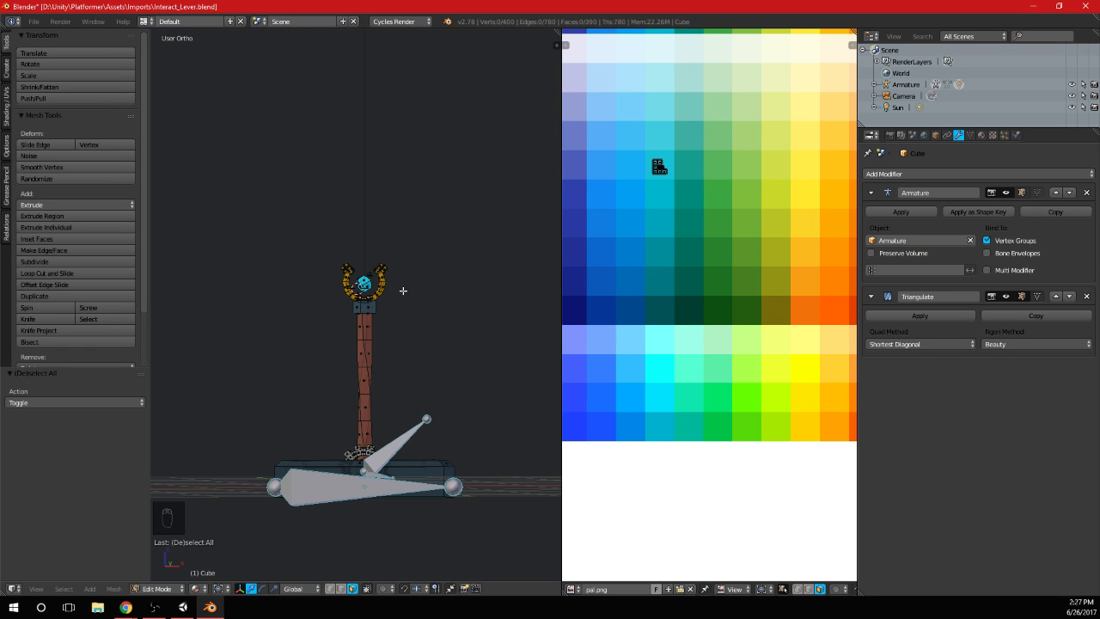
# Assign the linked geometry of the ornament and both cubes to the Handle vertex group with weight 1.000
pyautogui.press('KP_3')
pyautogui.press('KP_1')
pyautogui.scroll(5, 410, 271)
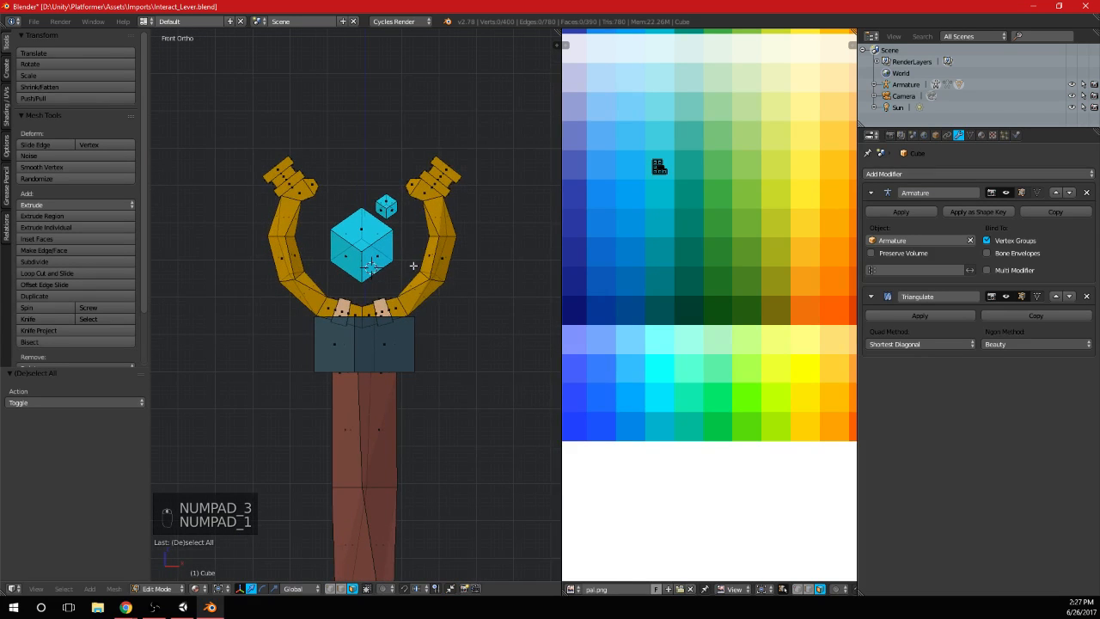
pyautogui.press('l')
pyautogui.press('l')
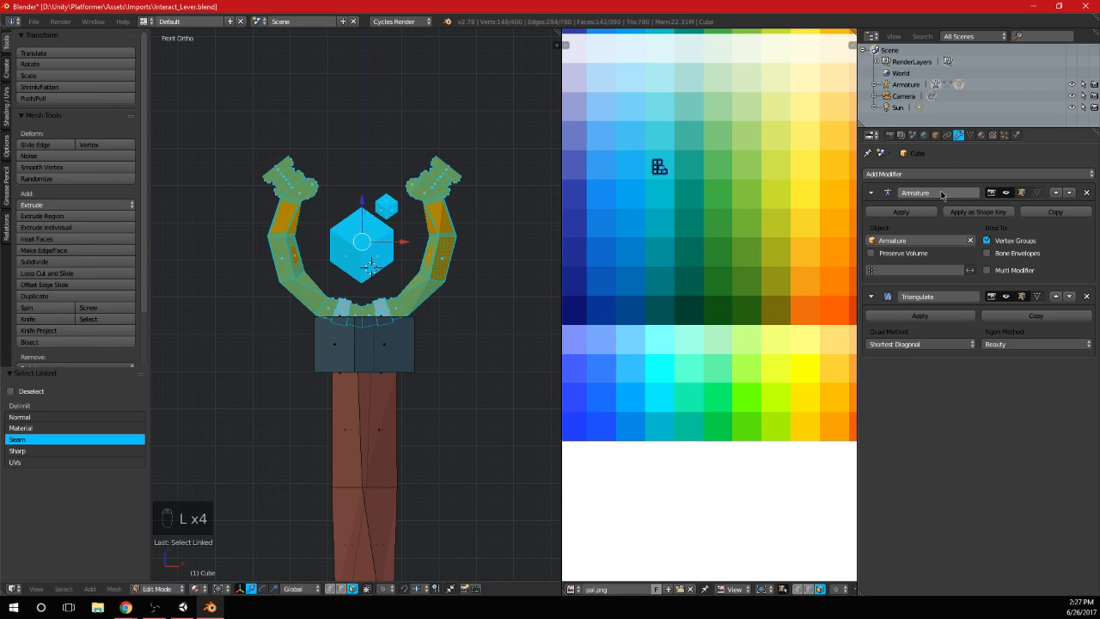
pyautogui.click(981, 135)
pyautogui.click(970, 135)
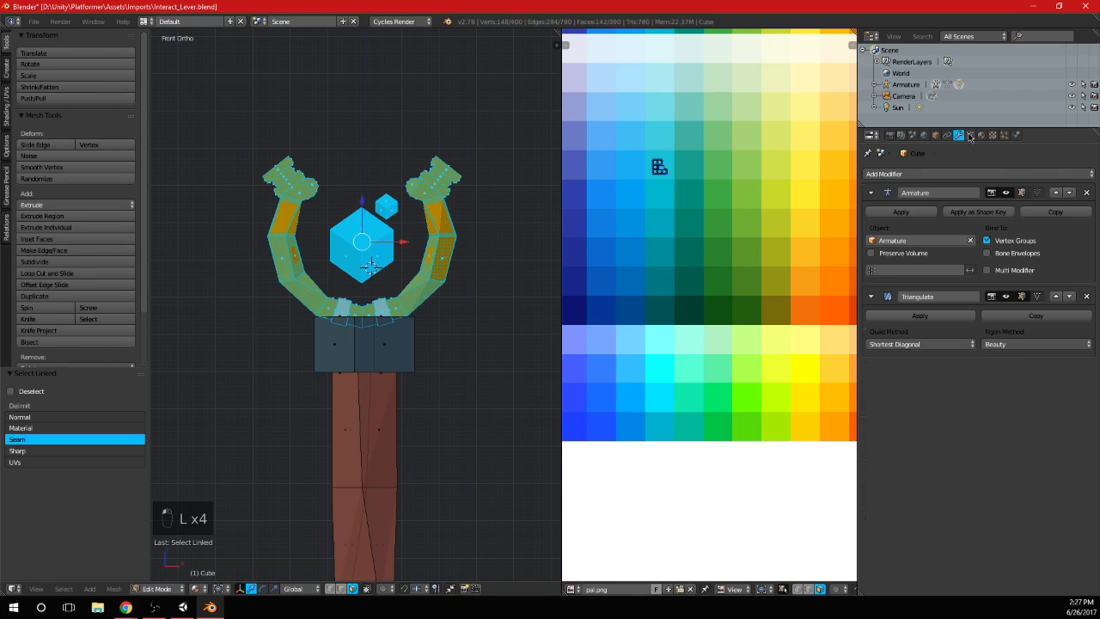
pyautogui.click(911, 274)
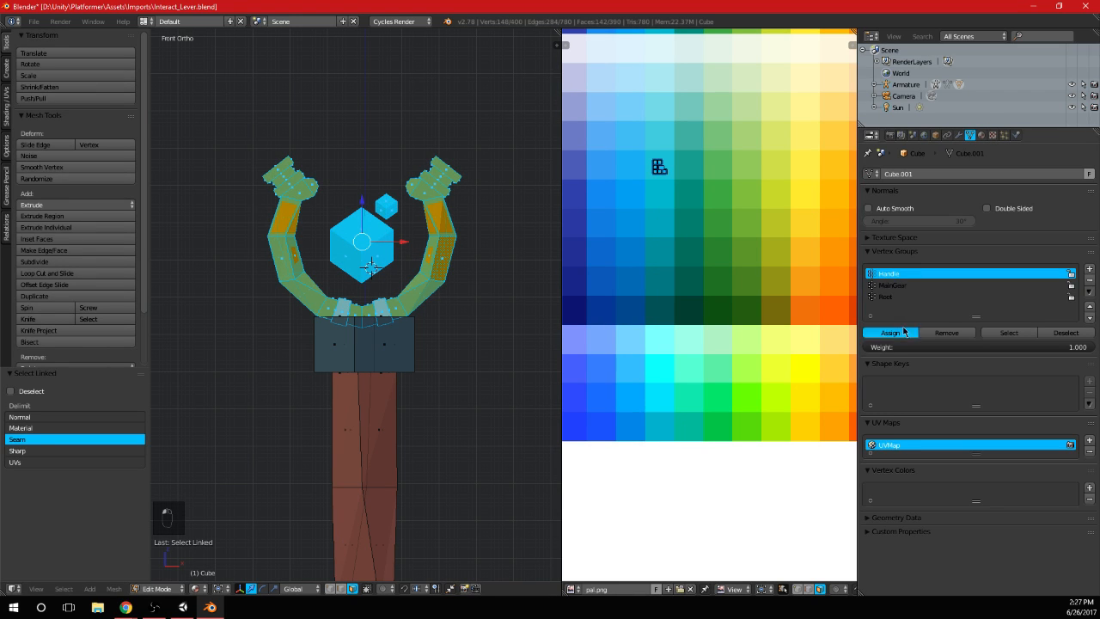
pyautogui.press('Tab')
# Examine from several sides how the ornament and cubes follow the tilted handle
pyautogui.scroll(-7, 407, 314)
pyautogui.keyDown('shift'); pyautogui.moveTo(418, 361); pyautogui.dragTo(363, 303, button='middle'); pyautogui.keyUp('shift')
pyautogui.keyDown('shift'); pyautogui.moveTo(441, 310); pyautogui.dragTo(399, 250, button='middle'); pyautogui.keyUp('shift')
pyautogui.scroll(1, 399, 249)
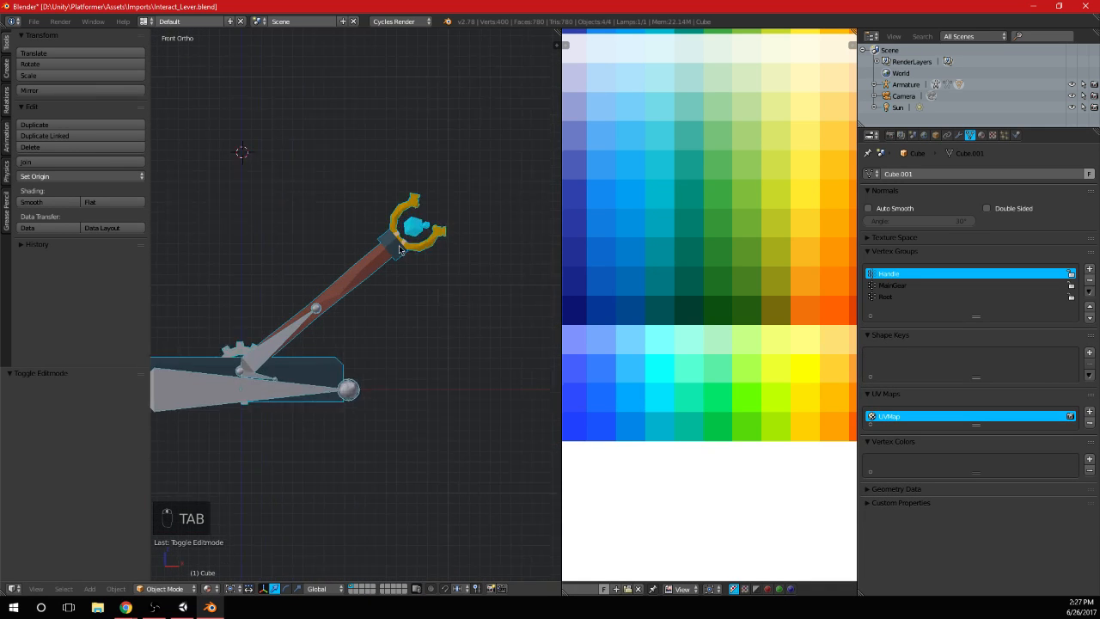
pyautogui.scroll(3, 412, 275)
pyautogui.moveTo(429, 301); pyautogui.dragTo(324, 319, button='middle')
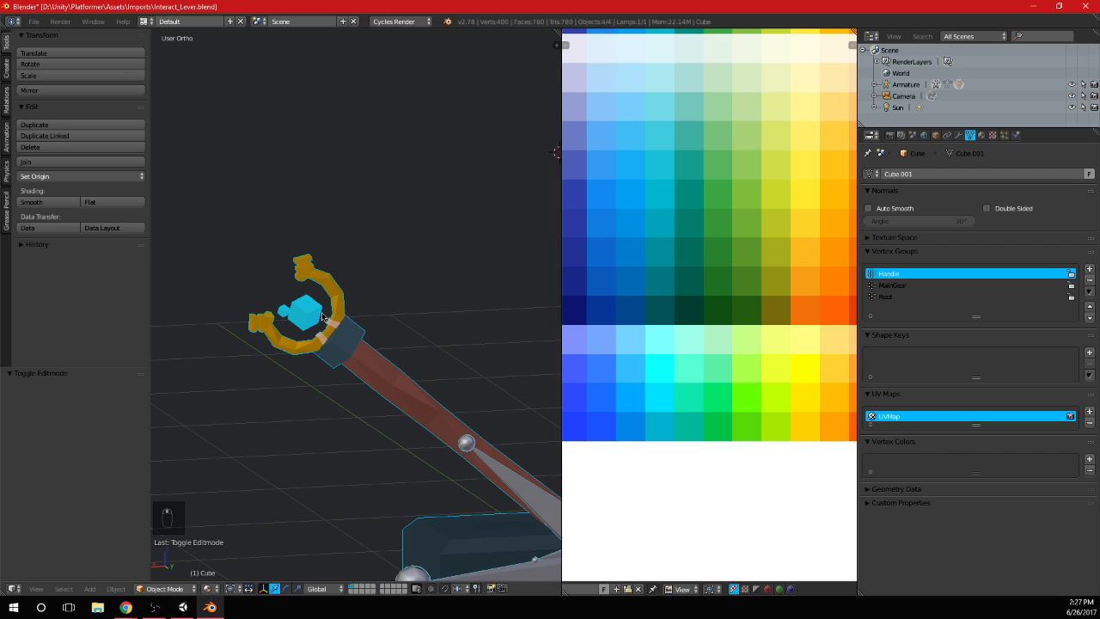
pyautogui.scroll(-7, 325, 315)
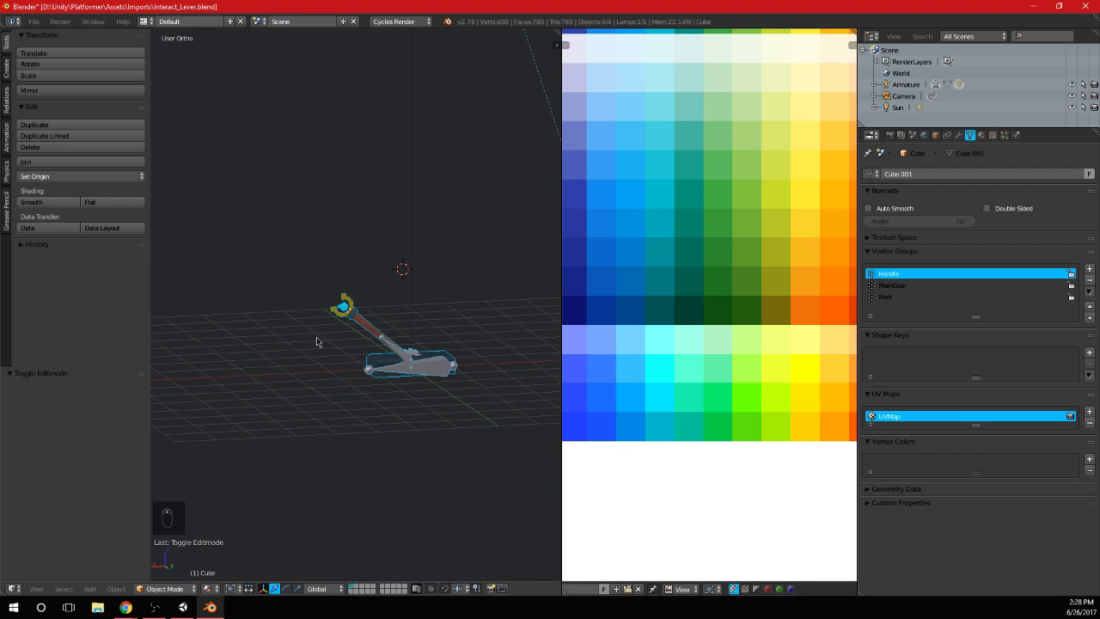
pyautogui.scroll(2, 326, 341)
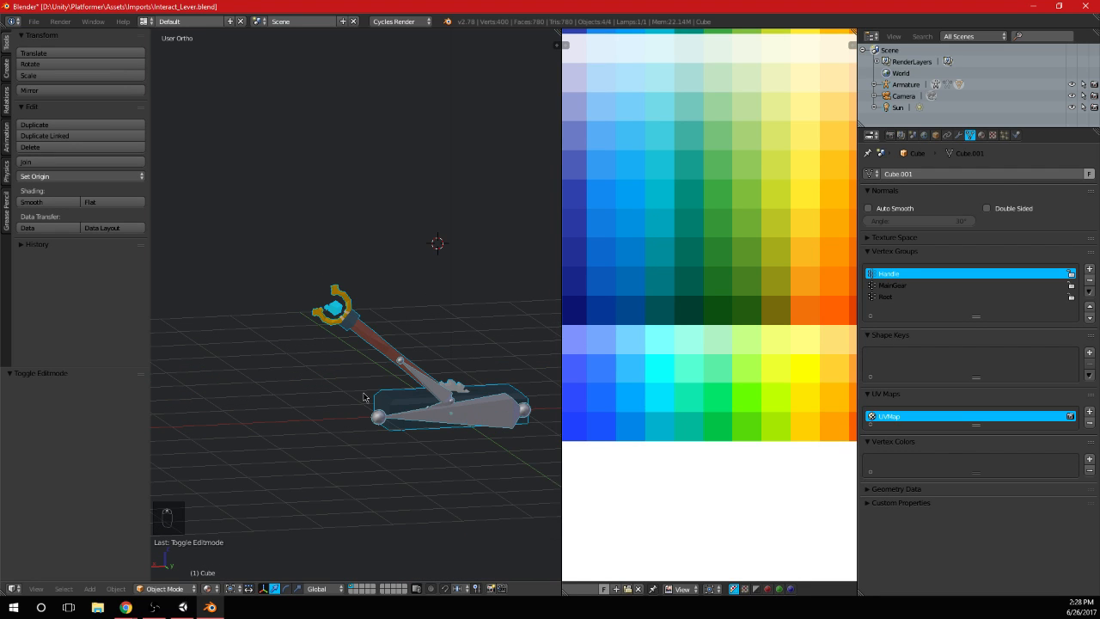
pyautogui.moveTo(363, 397); pyautogui.dragTo(404, 358, button='middle')
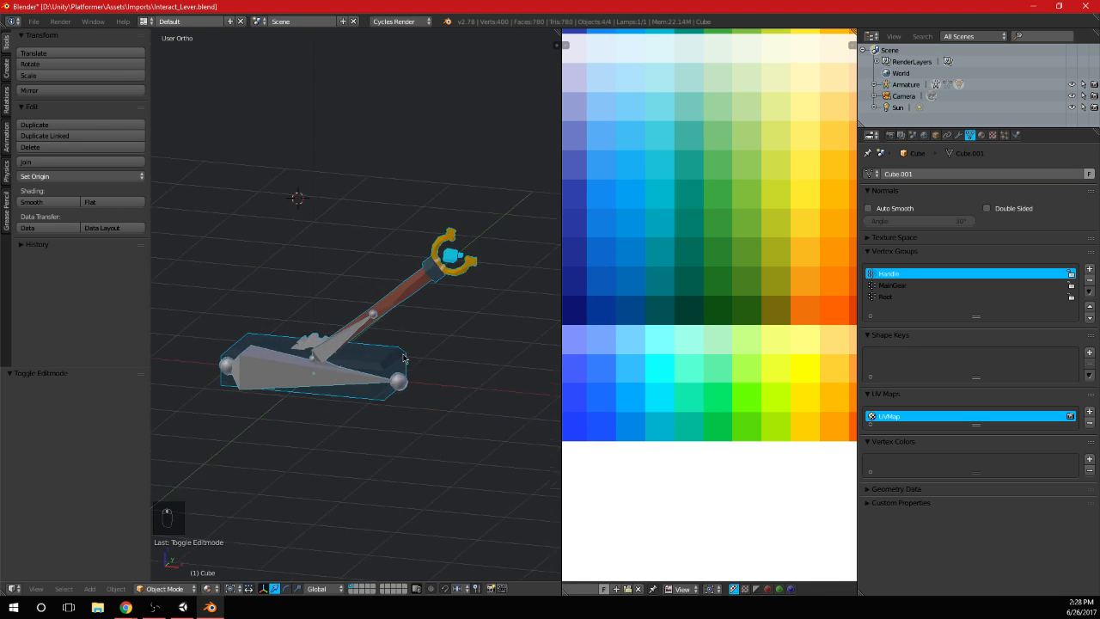
# Save the lever's Blender file and switch to Unity to view the updated lever up close in the scene
pyautogui.hotkey('ctrl', 's')
pyautogui.click(404, 354)
pyautogui.hotkey('alt', 'Tab')
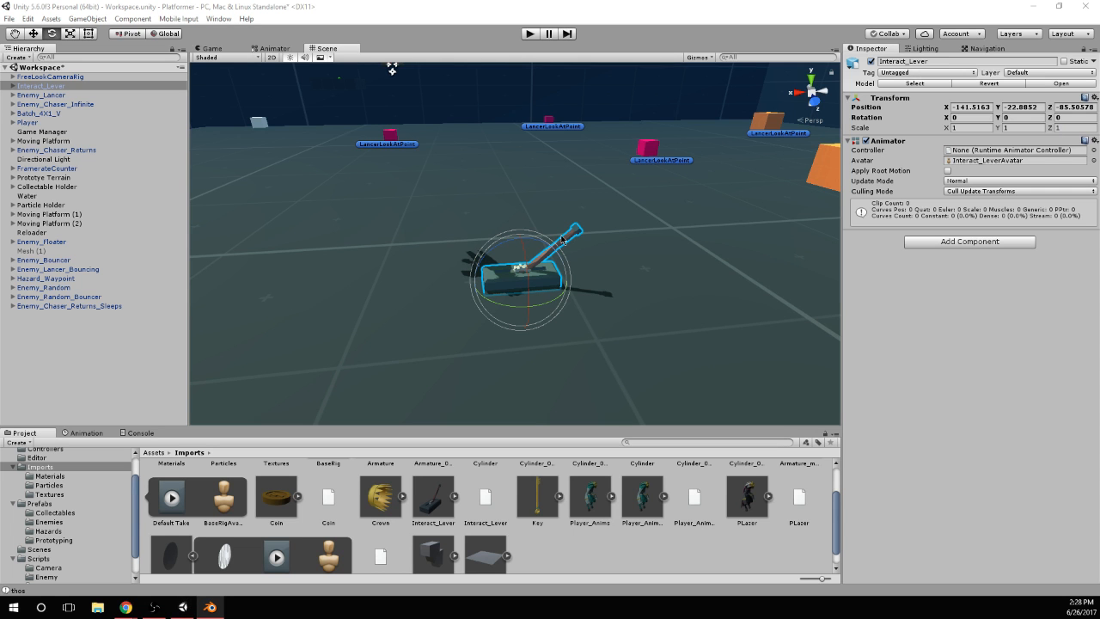
pyautogui.scroll(3, 584, 231)
pyautogui.keyDown('alt'); pyautogui.moveTo(585, 230); pyautogui.dragTo(646, 231); pyautogui.keyUp('alt')
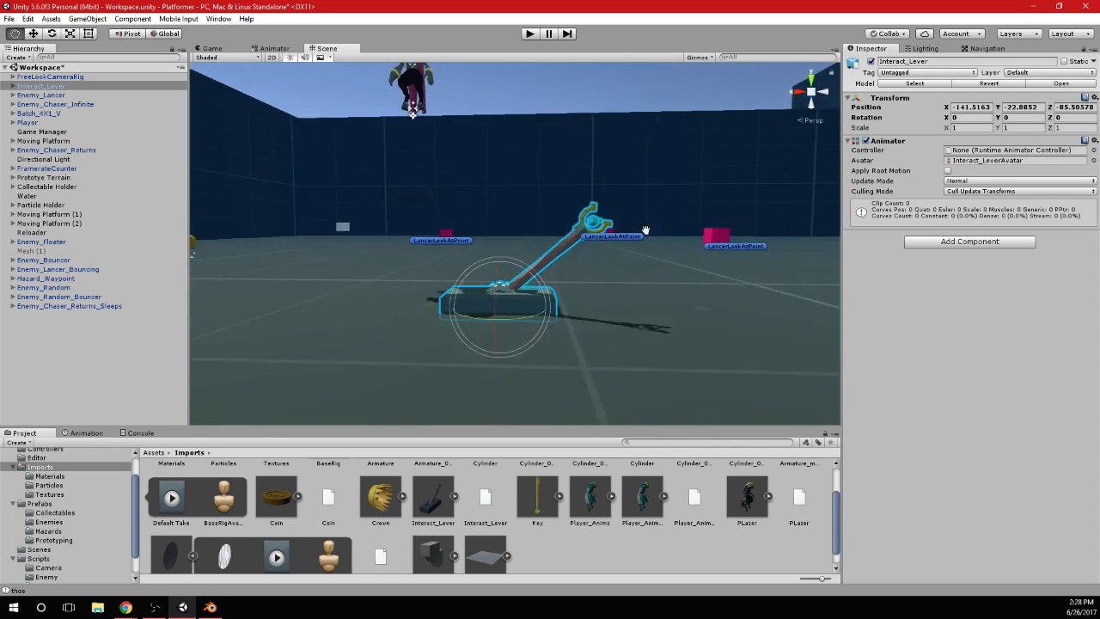
pyautogui.scroll(4, 587, 201)
pyautogui.keyDown('alt'); pyautogui.moveTo(586, 201); pyautogui.dragTo(558, 188); pyautogui.keyUp('alt')
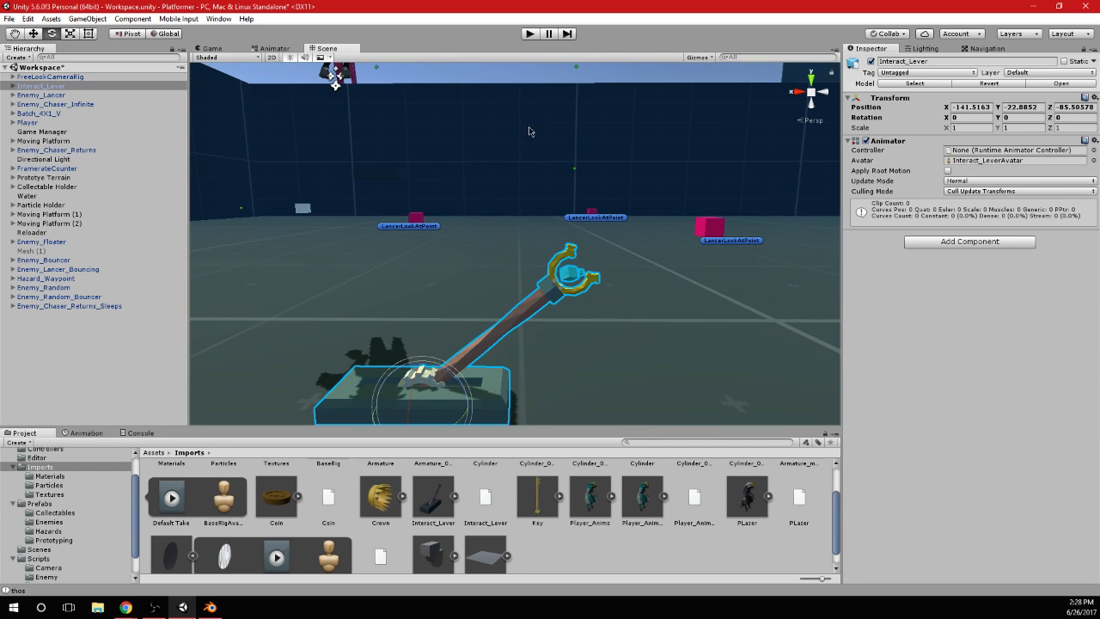
# Run the game, walk the player character around the lever to compare their sizes, and stop play mode
pyautogui.click(530, 35)
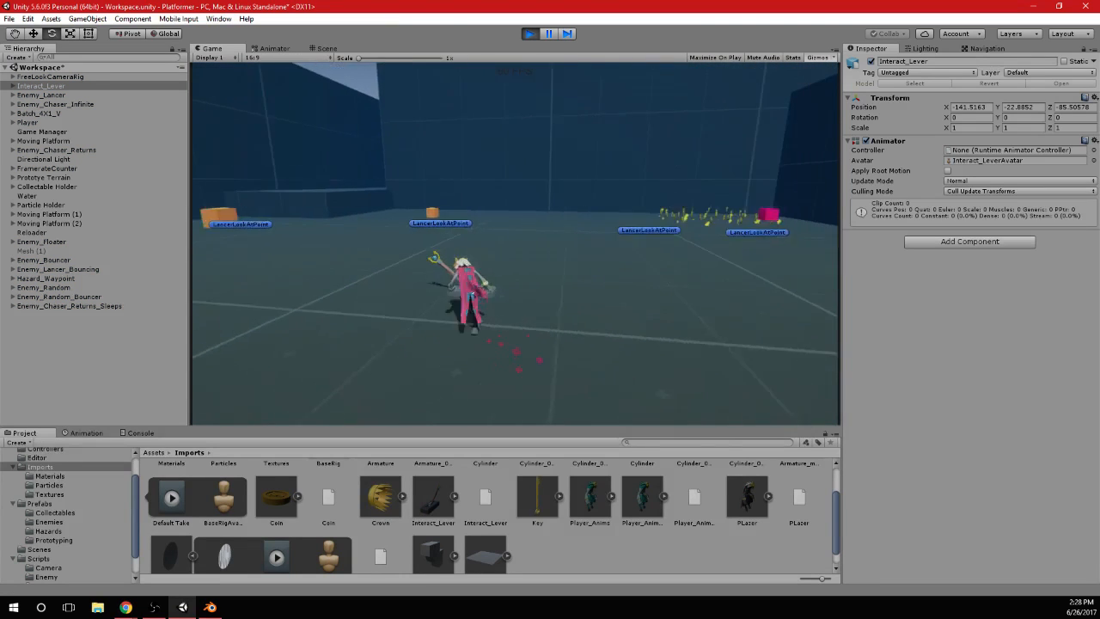
pyautogui.press('s')
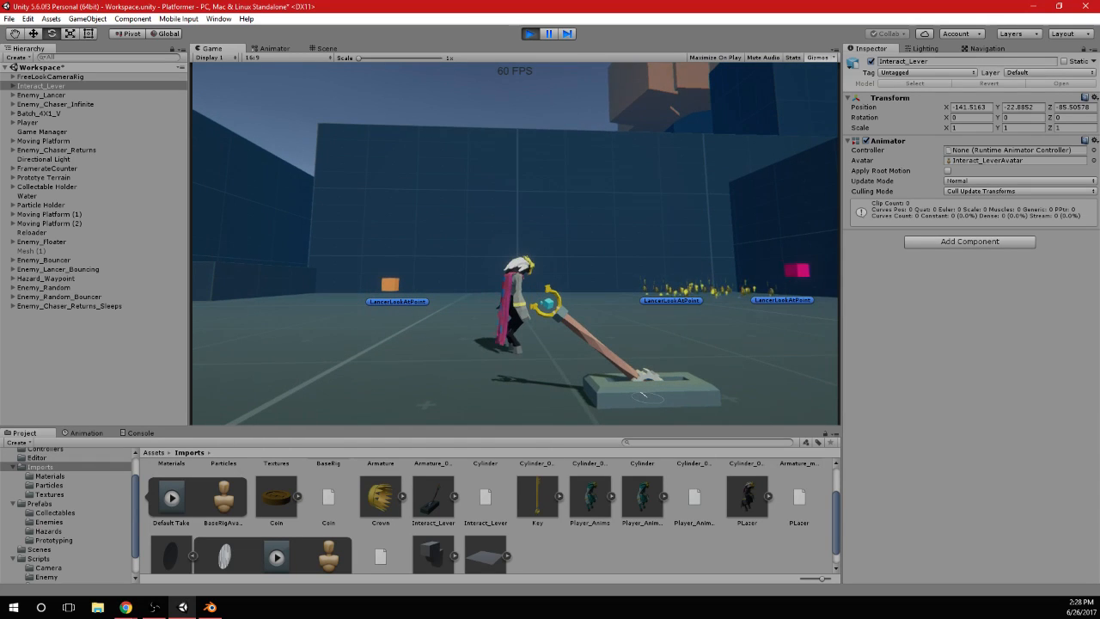
pyautogui.hotkey('alt', 'Tab')
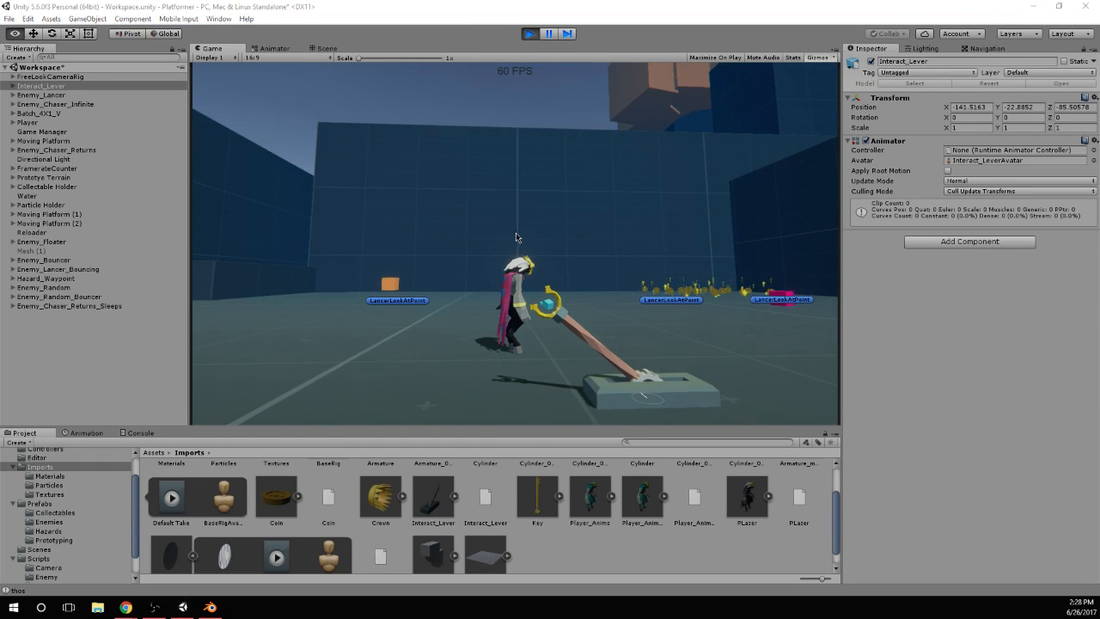
pyautogui.click(529, 35)
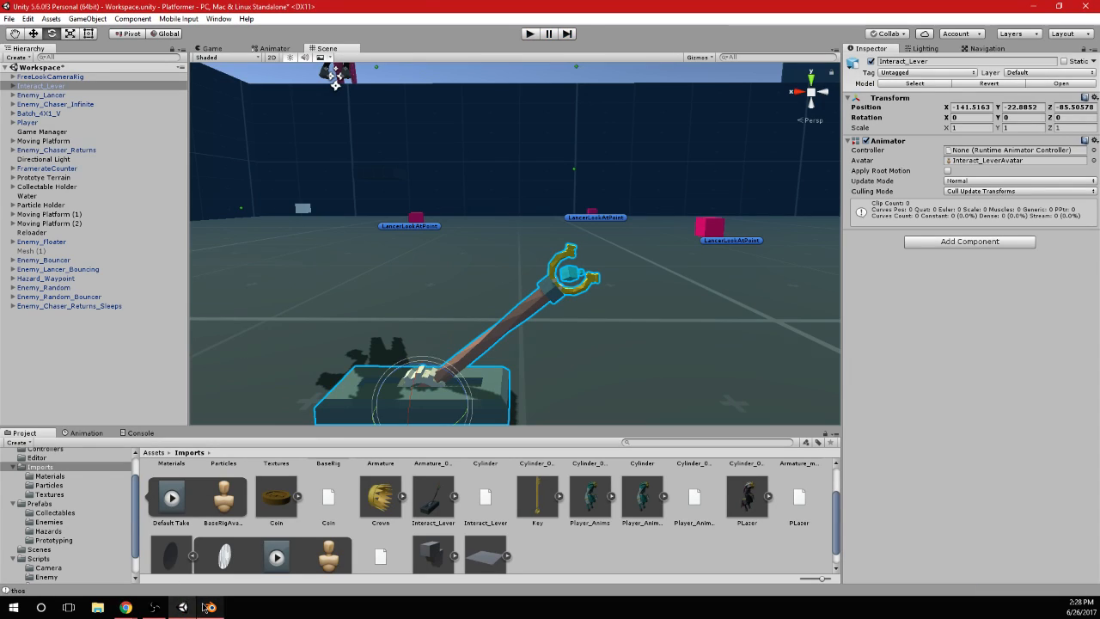
# Switch to Blender and extrude a new bone about 0.634 units straight up from the tip of the armature's Handle bone
pyautogui.click(210, 607)
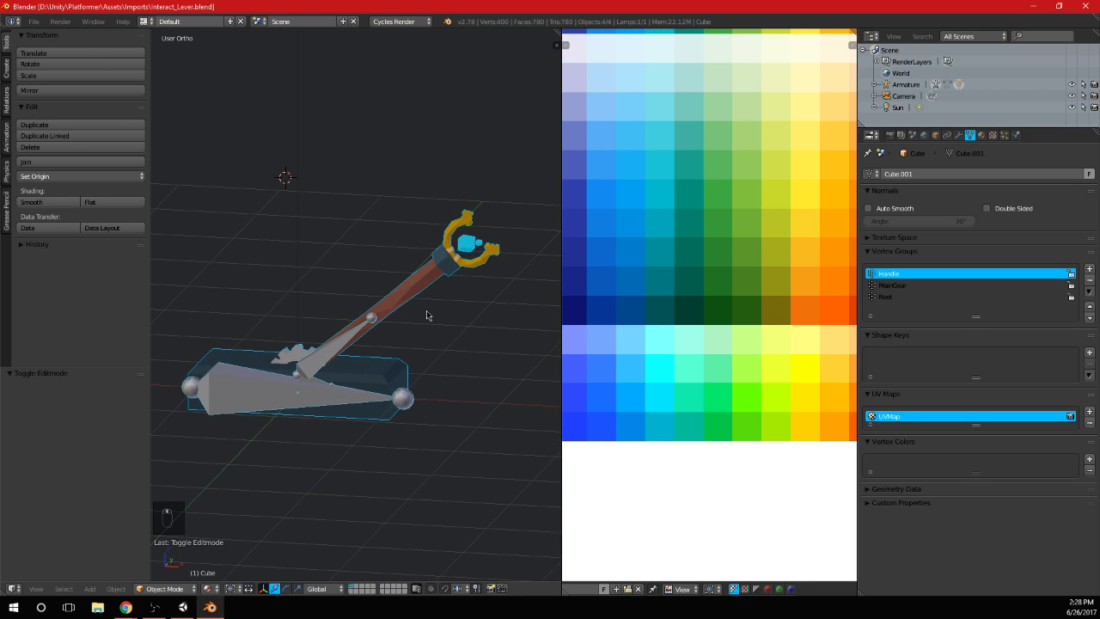
pyautogui.press('KP_1')
pyautogui.rightClick(300, 417)
pyautogui.press('Tab')
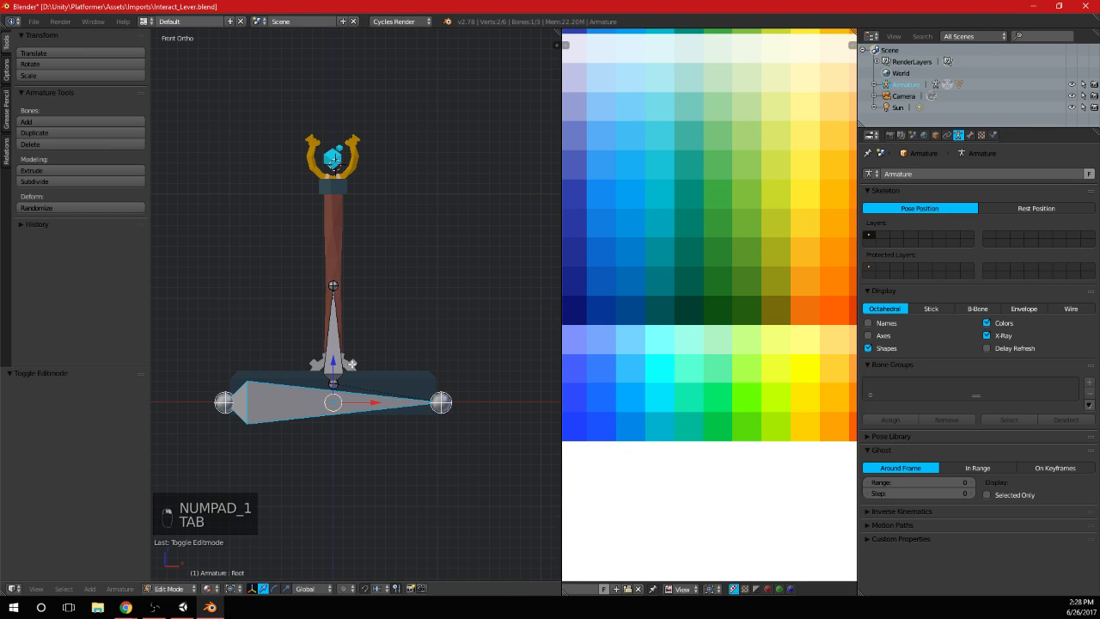
pyautogui.rightClick(333, 309)
pyautogui.press('e')
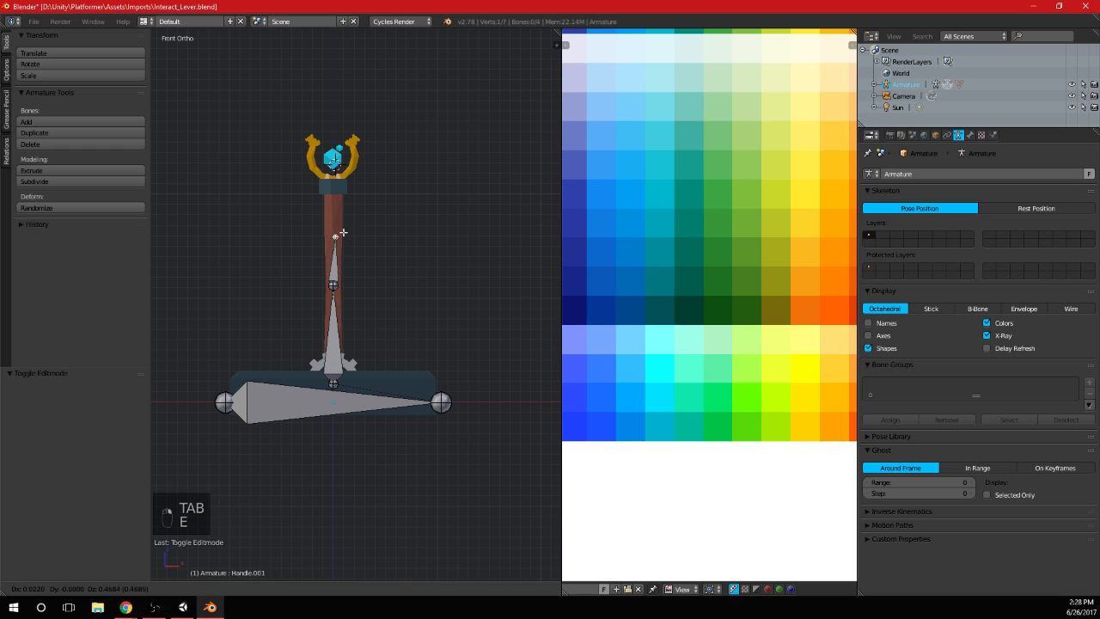
pyautogui.click(335, 220)
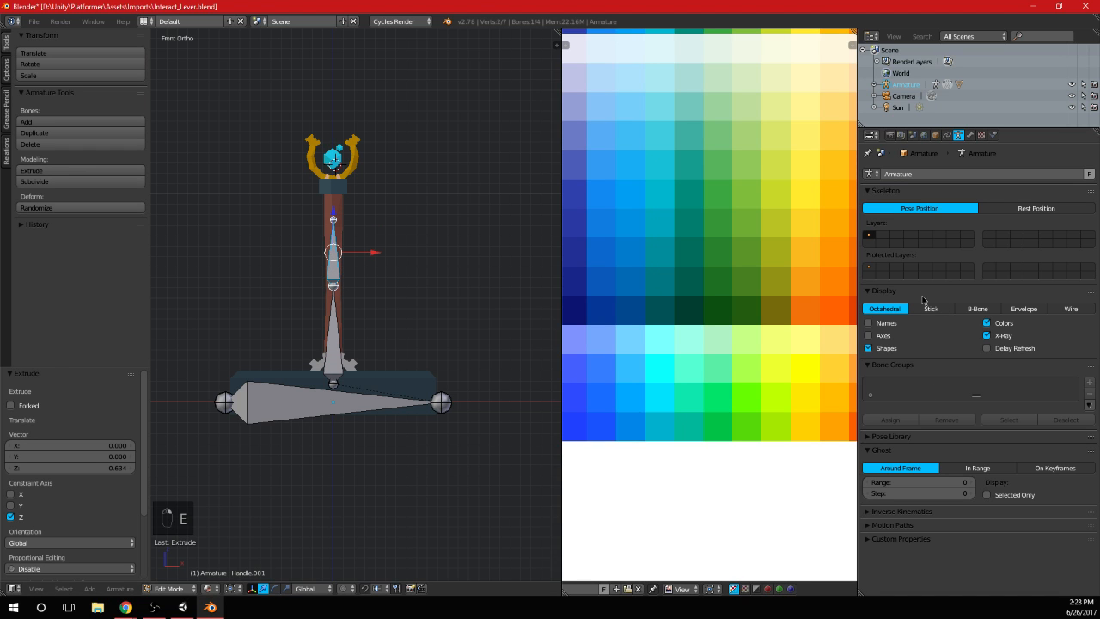
# Disconnect the new bone from its Handle parent, raise it into the large cube and scale it down to about 0.4
pyautogui.click(971, 136)
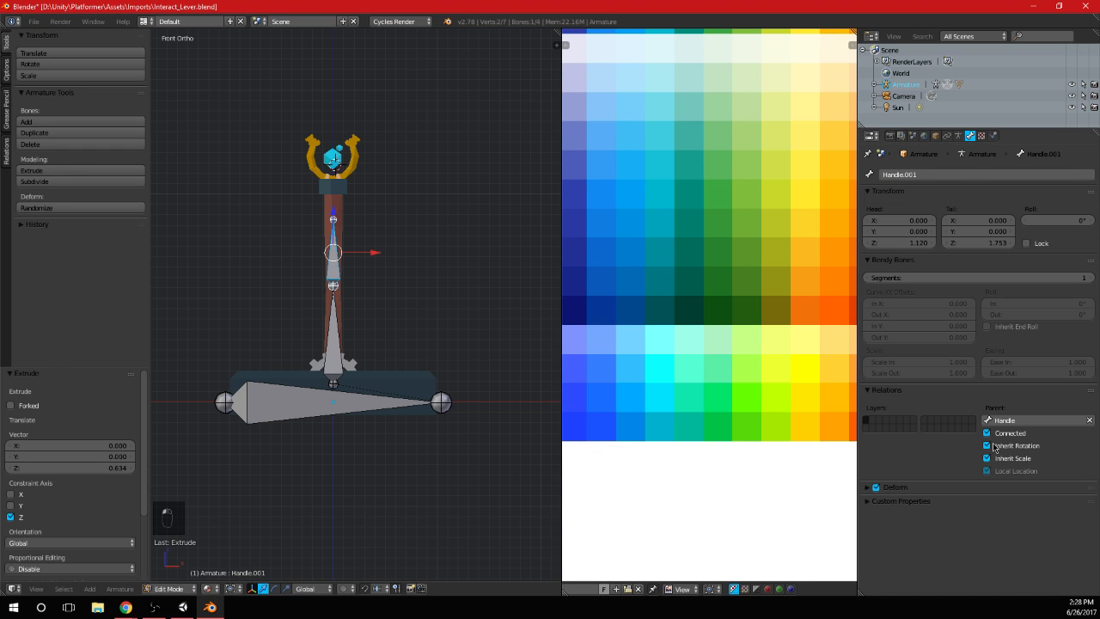
pyautogui.scroll(3, 510, 324)
pyautogui.moveTo(366, 266); pyautogui.dragTo(385, 99)
pyautogui.keyDown('shift'); pyautogui.moveTo(448, 300); pyautogui.dragTo(442, 371, button='middle'); pyautogui.keyUp('shift')
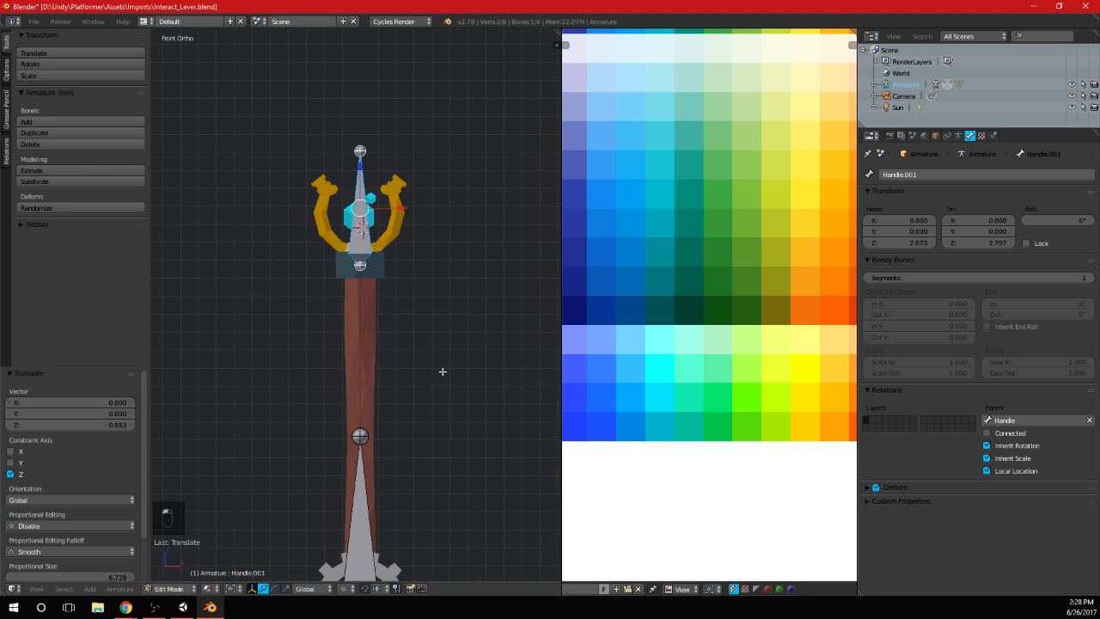
pyautogui.click(388, 278)
pyautogui.moveTo(361, 167); pyautogui.dragTo(361, 172)
pyautogui.scroll(4, 368, 159)
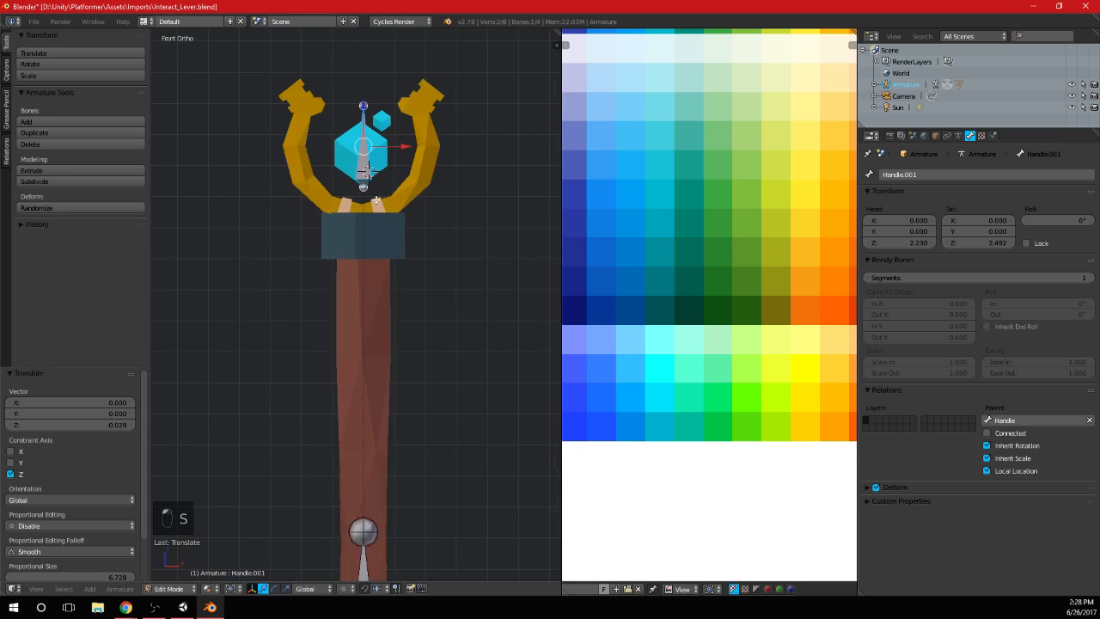
pyautogui.keyDown('shift'); pyautogui.moveTo(391, 80); pyautogui.dragTo(390, 268, button='middle'); pyautogui.keyUp('shift')
pyautogui.scroll(4, 375, 189)
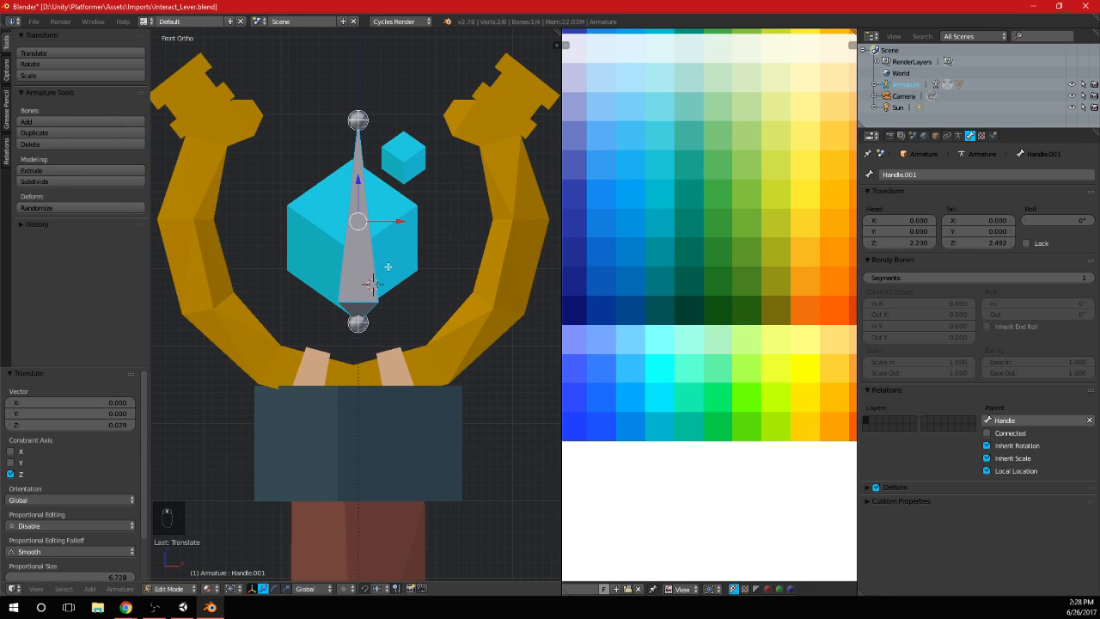
# Duplicate the large cube's bone, scale the copy to about 0.4 and position it at the small cube
pyautogui.scroll(-6, 388, 267)
pyautogui.hotkey('shift', 'd')
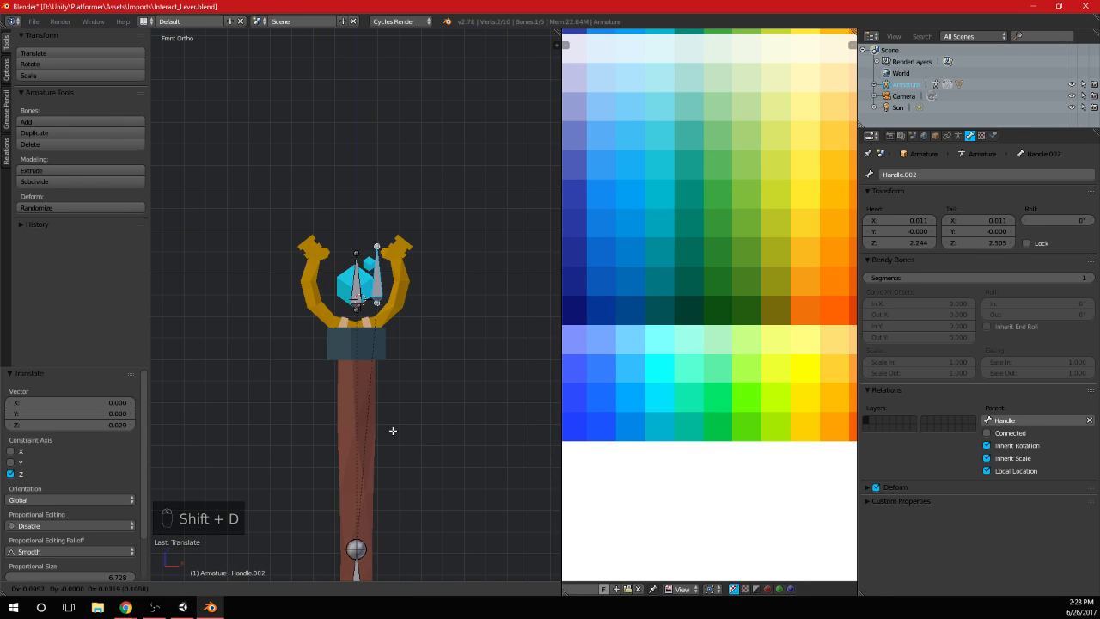
pyautogui.click(385, 413)
pyautogui.press('s')
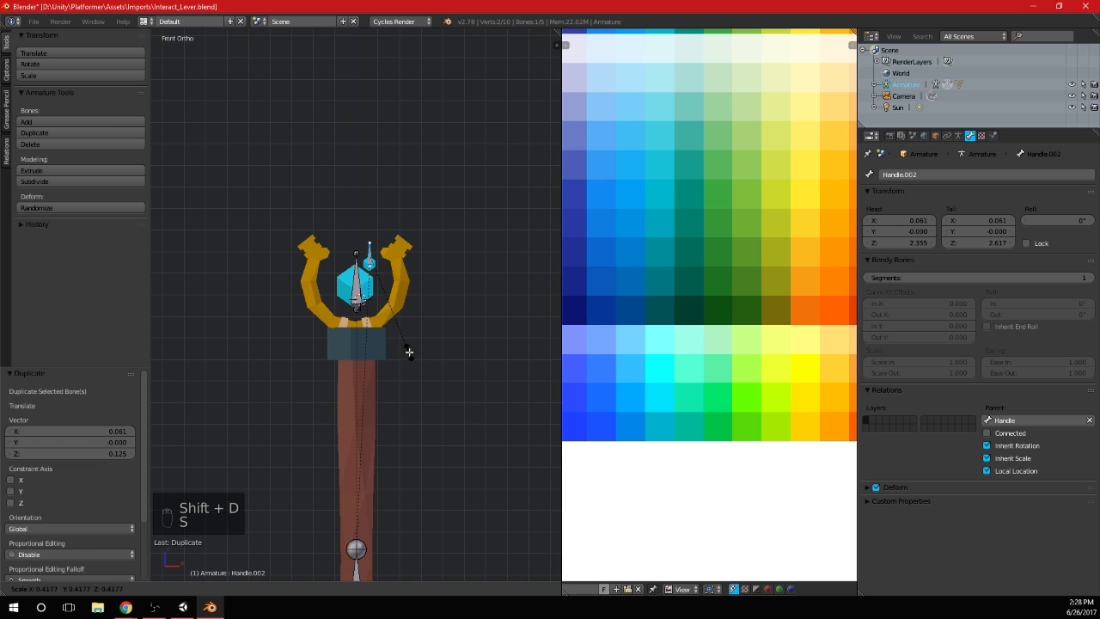
pyautogui.click(409, 352)
pyautogui.press('g')
pyautogui.click(407, 352)
# Check the placement of the two cube bones and rename the large cube's bone BigCube
pyautogui.scroll(3, 406, 344)
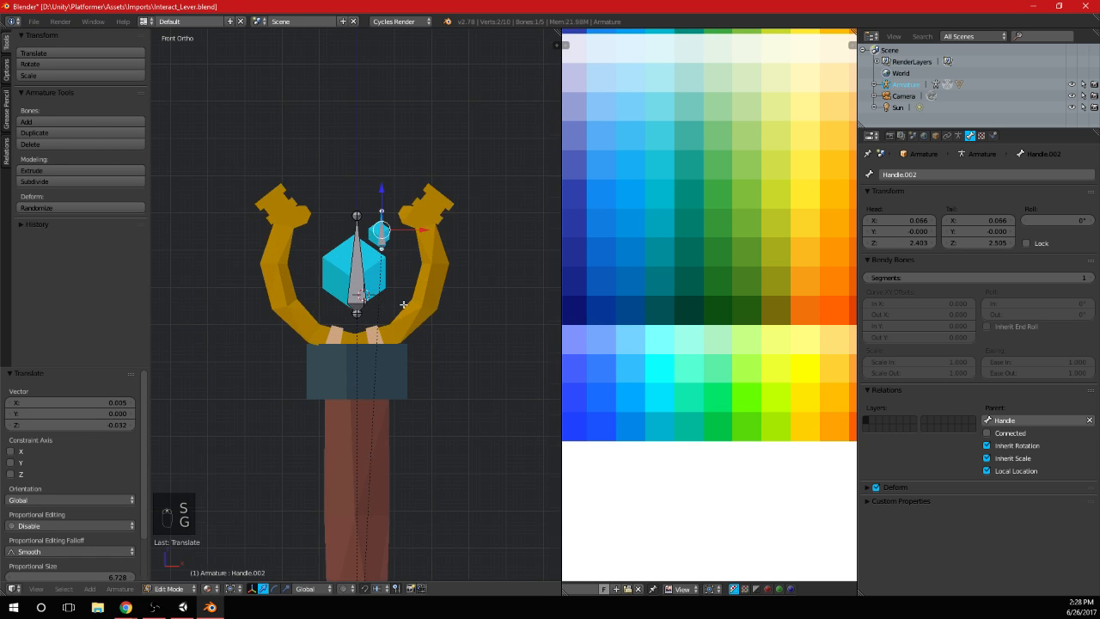
pyautogui.moveTo(404, 307)
pyautogui.mouseDown(button='middle')
pyautogui.moveTo(308, 320)
pyautogui.moveTo(412, 315)
pyautogui.mouseUp(button='middle')
pyautogui.press('KP_Decimal')
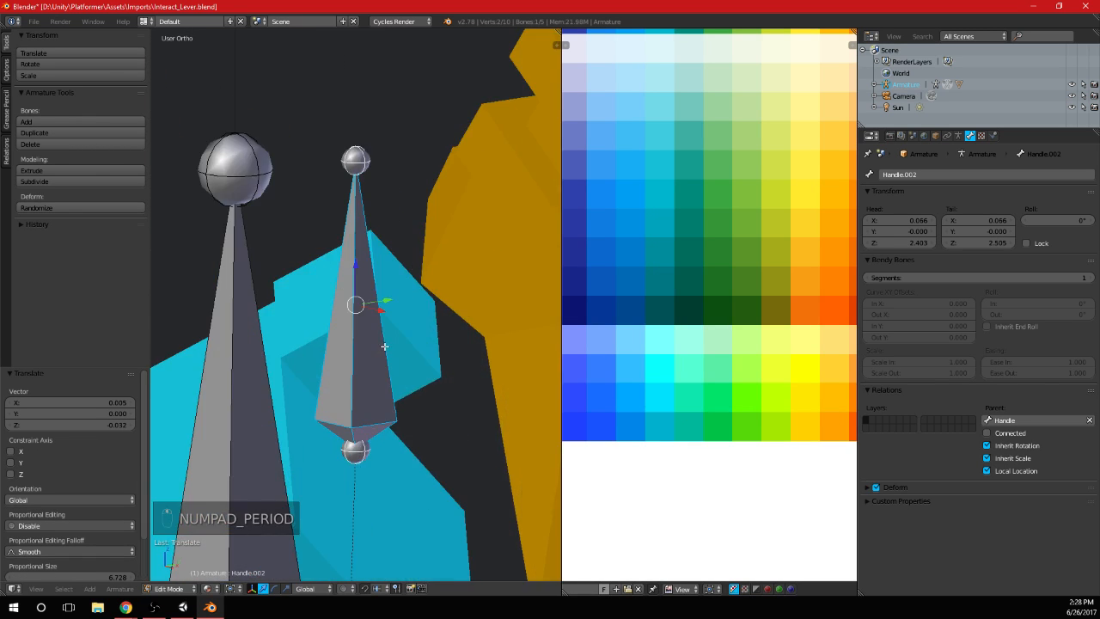
pyautogui.scroll(-8, 428, 311)
pyautogui.scroll(2, 429, 311)
pyautogui.press('KP_1')
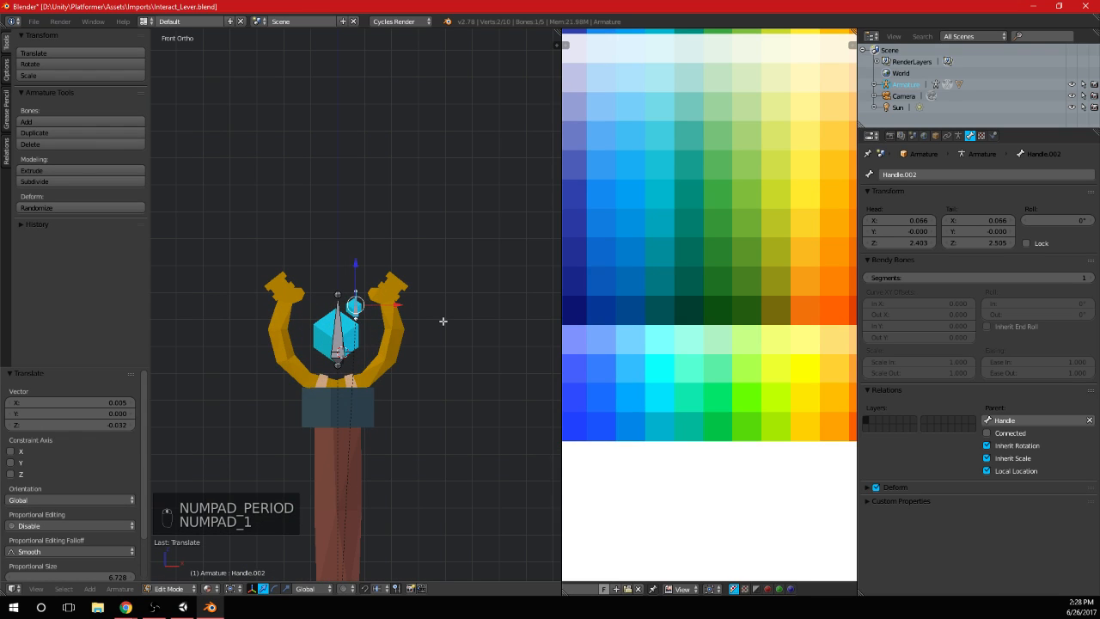
pyautogui.scroll(3, 348, 289)
pyautogui.rightClick(348, 289)
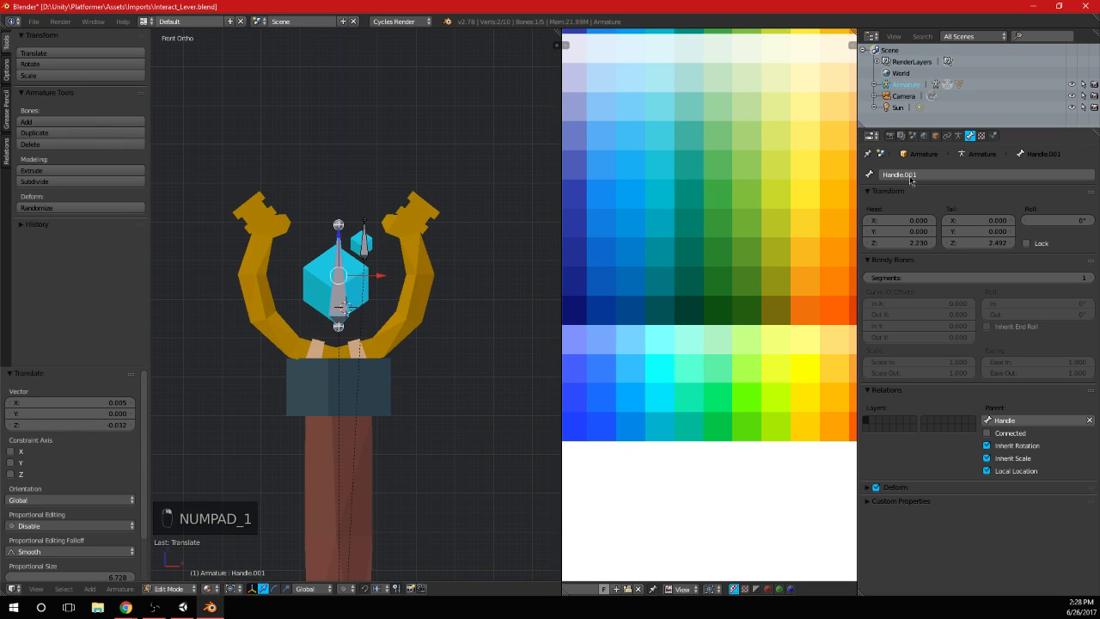
pyautogui.click(940, 175)
pyautogui.write('BigC')
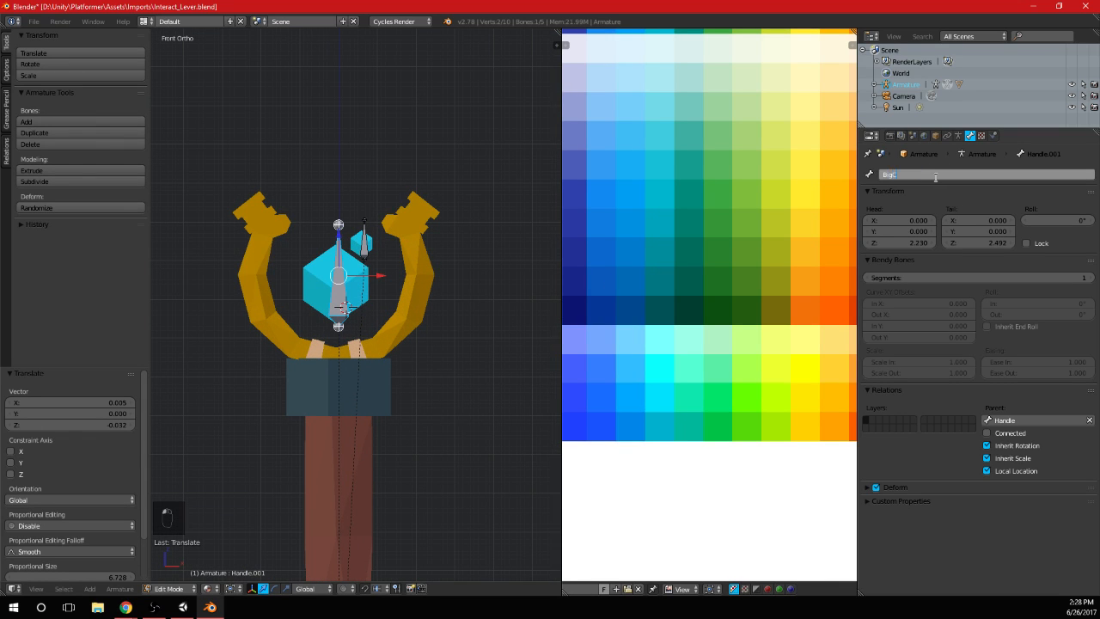
pyautogui.write('ube')
pyautogui.press('Return')
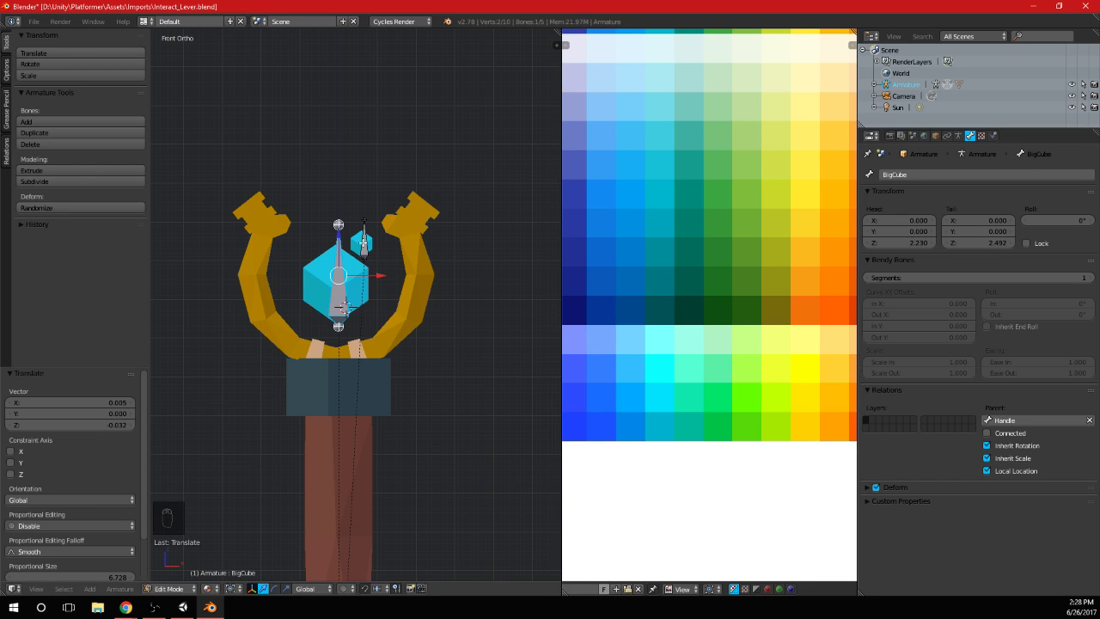
# Rename the small cube's bone SmallCube and leave armature editing
pyautogui.rightClick(364, 243)
pyautogui.click(944, 174)
pyautogui.write('SmallC')
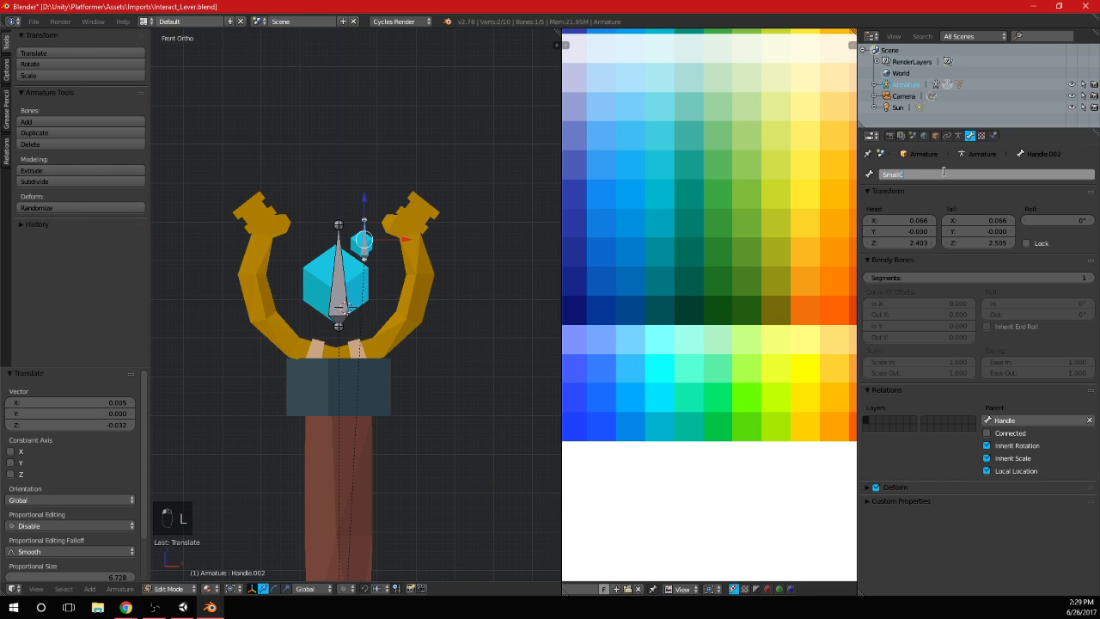
pyautogui.write('ube')
pyautogui.press('Return')
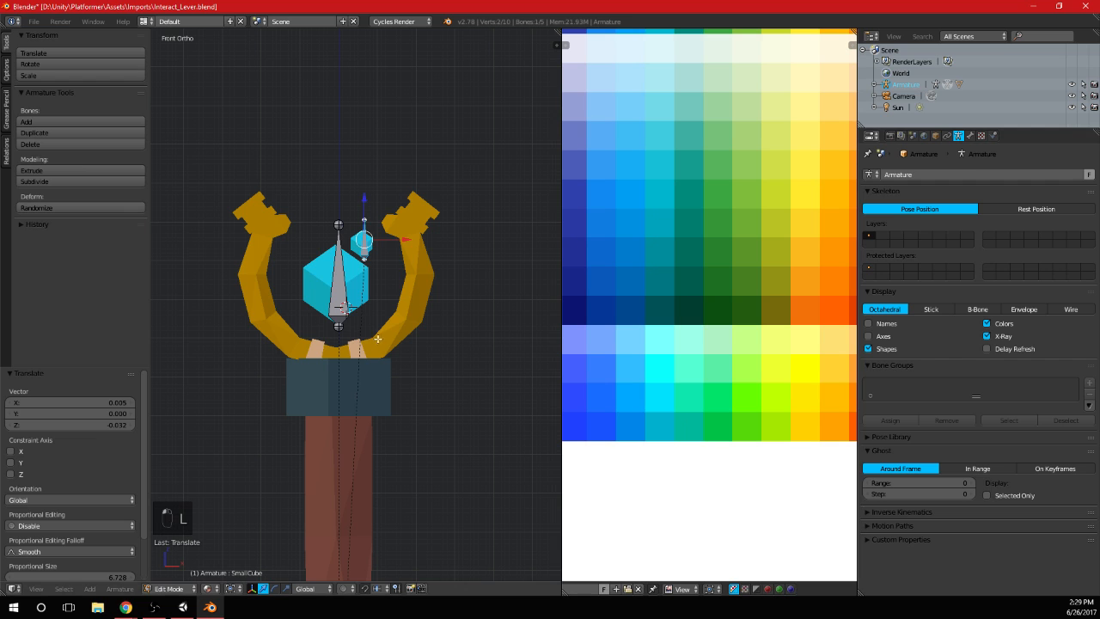
pyautogui.press('Tab')
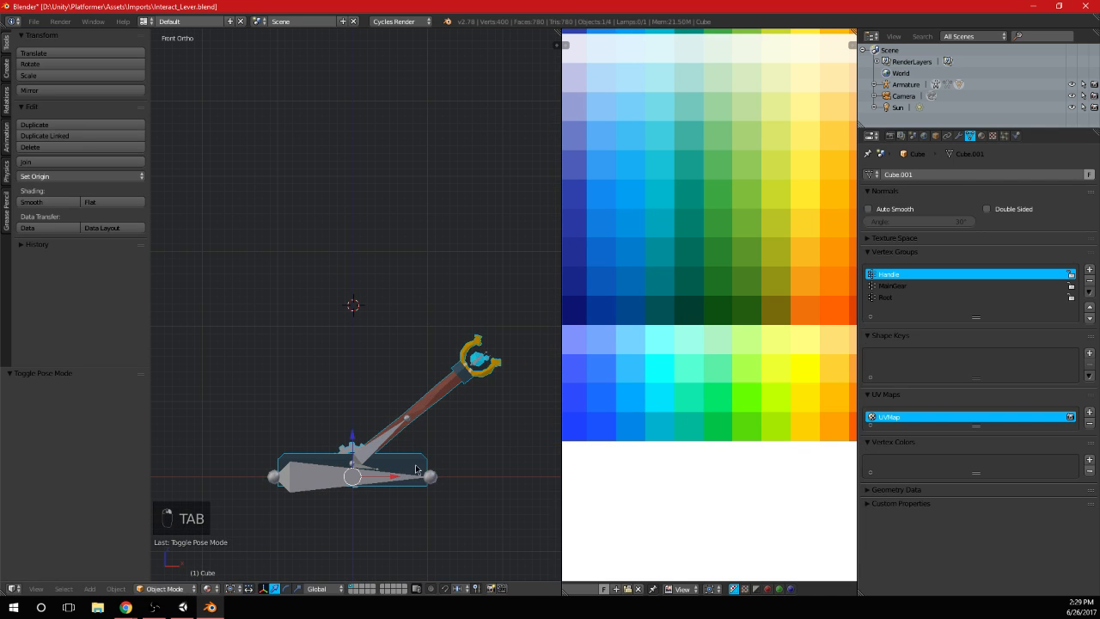
# Enter mesh editing on the lever, deselect everything and add a vertex group named BigCube
pyautogui.keyDown('shift'); pyautogui.moveTo(415, 464); pyautogui.dragTo(412, 424, button='middle'); pyautogui.keyUp('shift')
pyautogui.press('Tab')
pyautogui.keyDown('shift'); pyautogui.moveTo(440, 307); pyautogui.dragTo(369, 329, button='middle'); pyautogui.keyUp('shift')
pyautogui.scroll(4, 369, 329)
pyautogui.keyDown('shift'); pyautogui.moveTo(327, 295); pyautogui.dragTo(432, 295, button='middle'); pyautogui.keyUp('shift')
pyautogui.press('a')
pyautogui.press('a')
pyautogui.press('a')
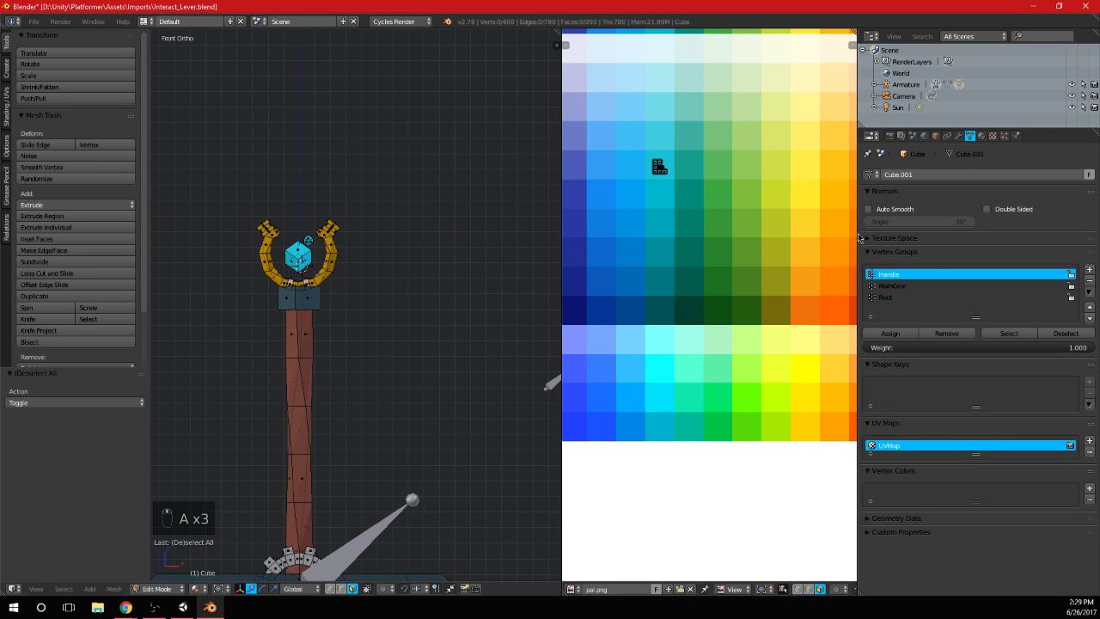
pyautogui.click(1089, 269)
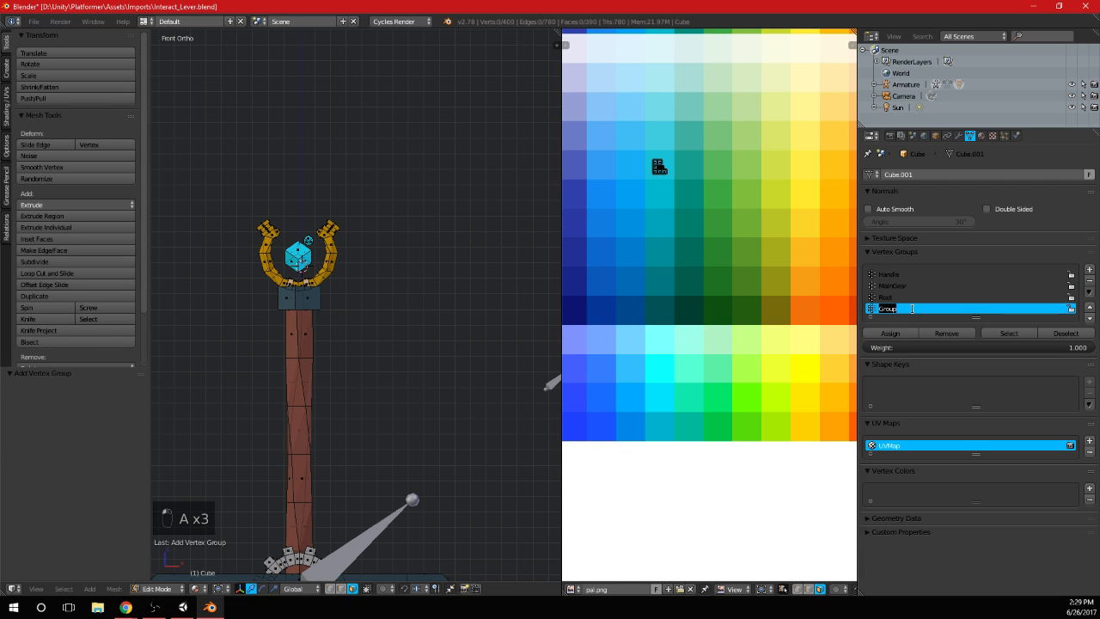
pyautogui.write('Big')
pyautogui.press('Return')
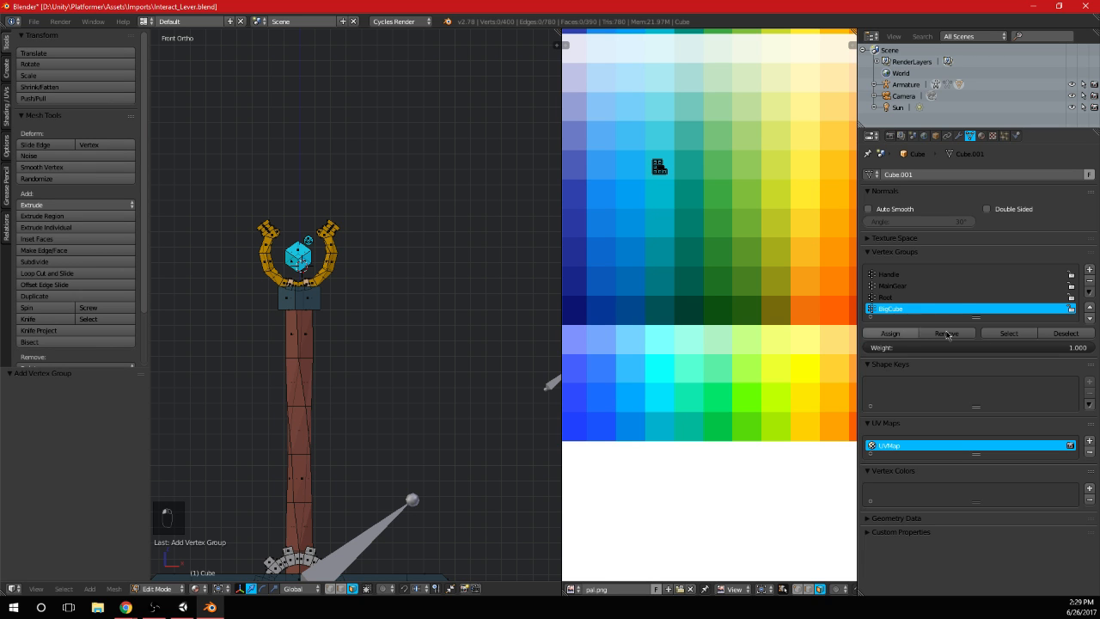
# Enlarge the vertex group list and add another vertex group named SmallCube
pyautogui.moveTo(975, 316); pyautogui.dragTo(929, 337)
pyautogui.scroll(4, 310, 295)
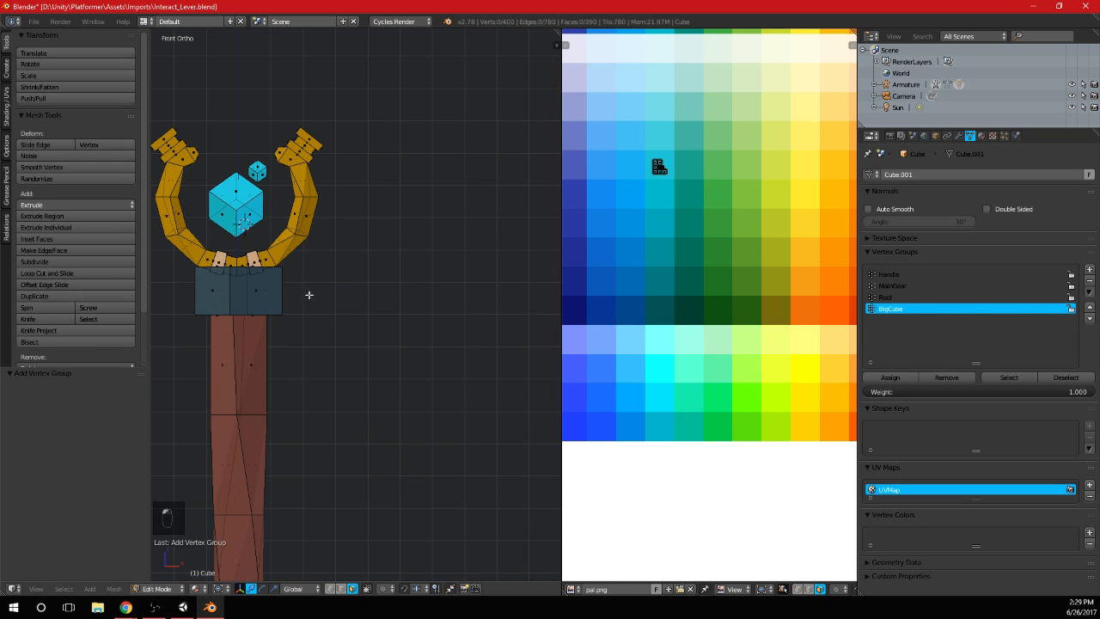
pyautogui.hotkey('ctrl', 'z')
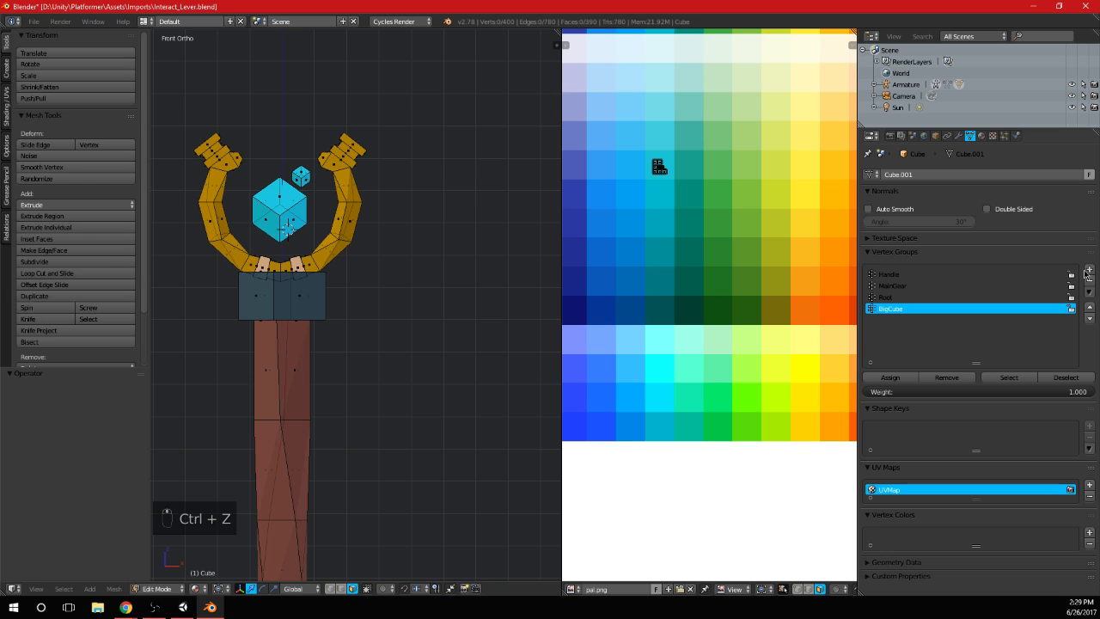
pyautogui.click(1089, 271)
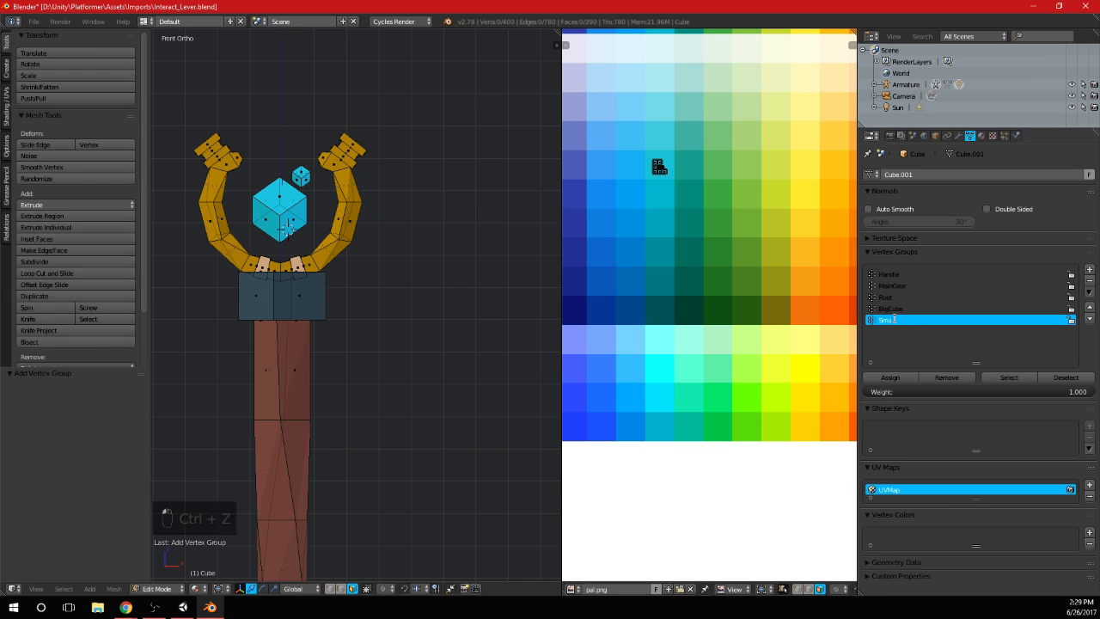
pyautogui.write('lCube')
pyautogui.keyDown('shift'); pyautogui.moveTo(481, 142); pyautogui.dragTo(505, 146, button='middle'); pyautogui.keyUp('shift')
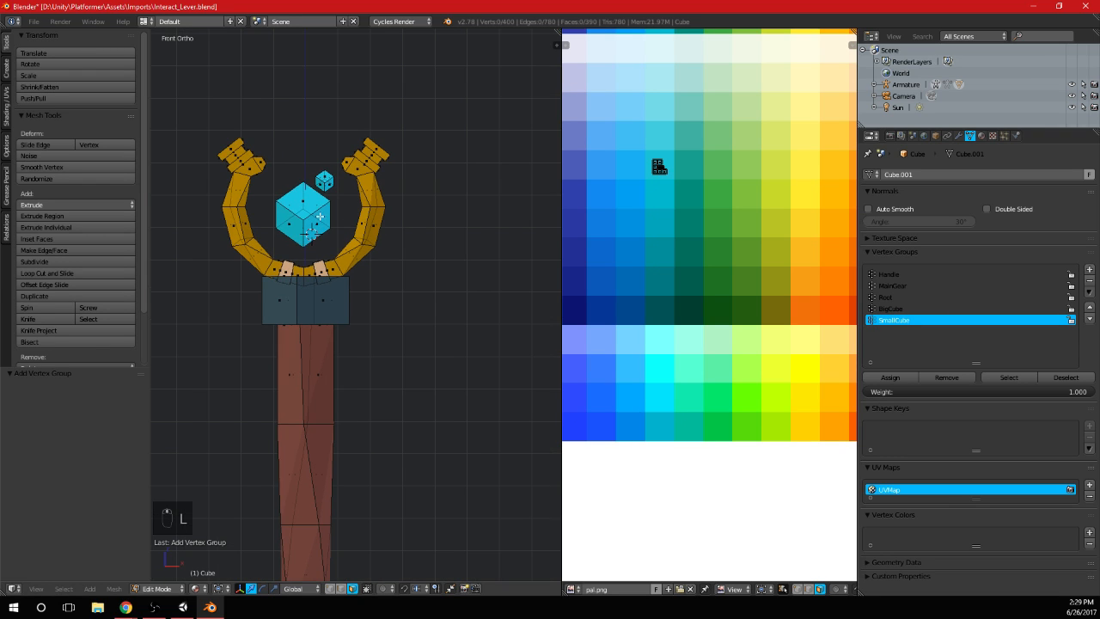
# Select the linked geometry of both cubes and make Handle the active vertex group
pyautogui.press('l')
pyautogui.press('l')
pyautogui.click(928, 273)
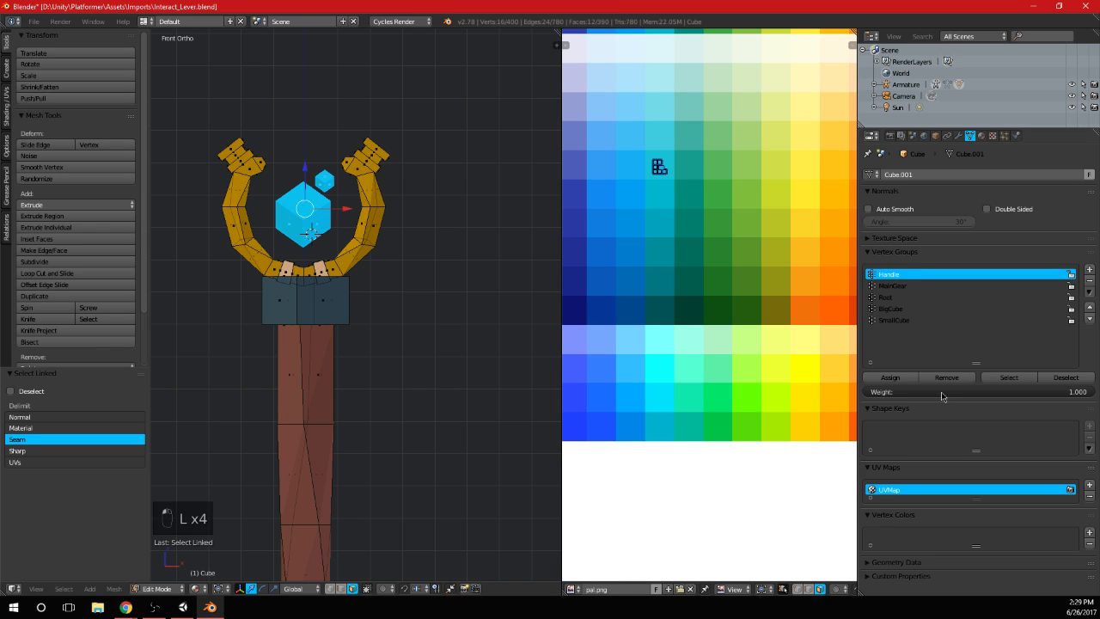
# Assign only the large cube's linked geometry to the BigCube vertex group with weight 1.000
pyautogui.click(902, 309)
pyautogui.press('a')
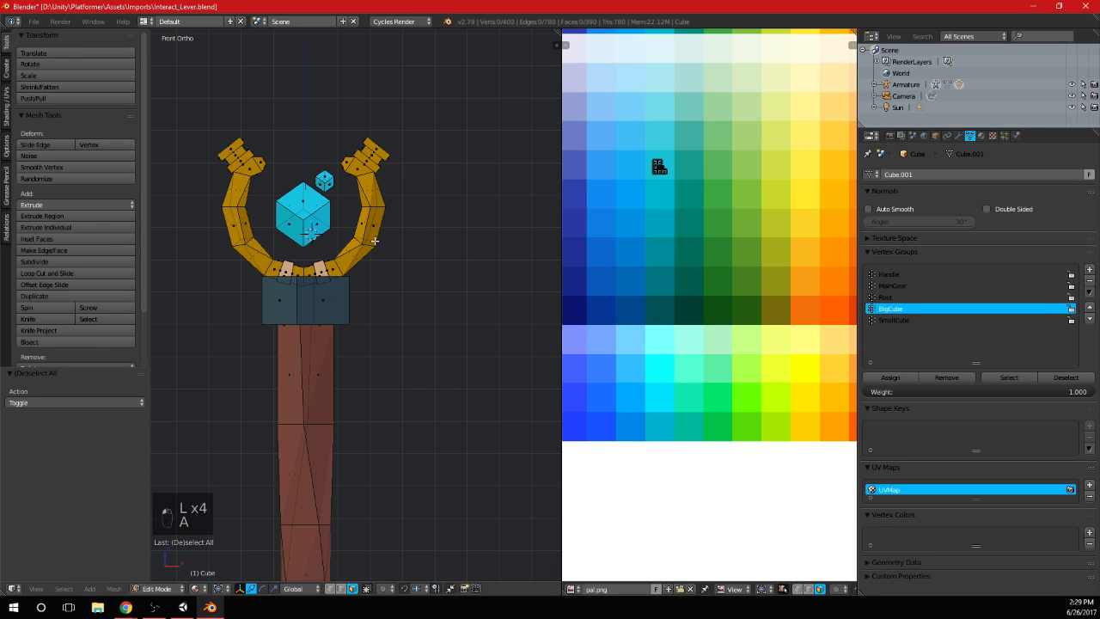
pyautogui.press('l')
pyautogui.press('k')
pyautogui.rightClick(325, 221)
pyautogui.press('l')
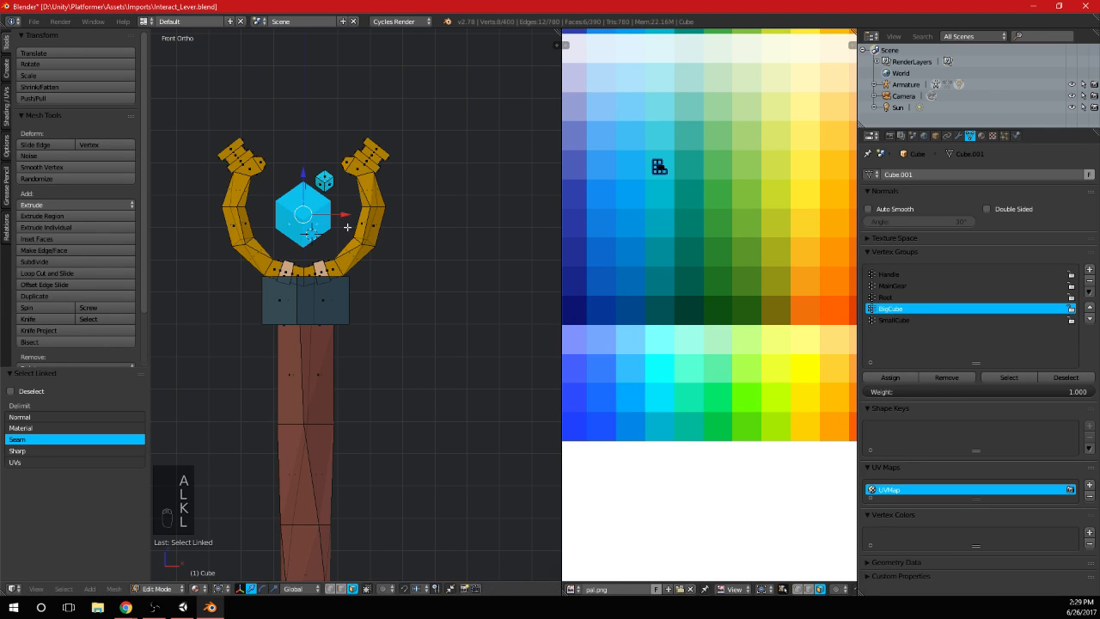
pyautogui.click(889, 377)
# Assign only the small cube's linked geometry to the SmallCube vertex group with weight 1.000 and leave mesh editing
pyautogui.press('a')
pyautogui.press('l')
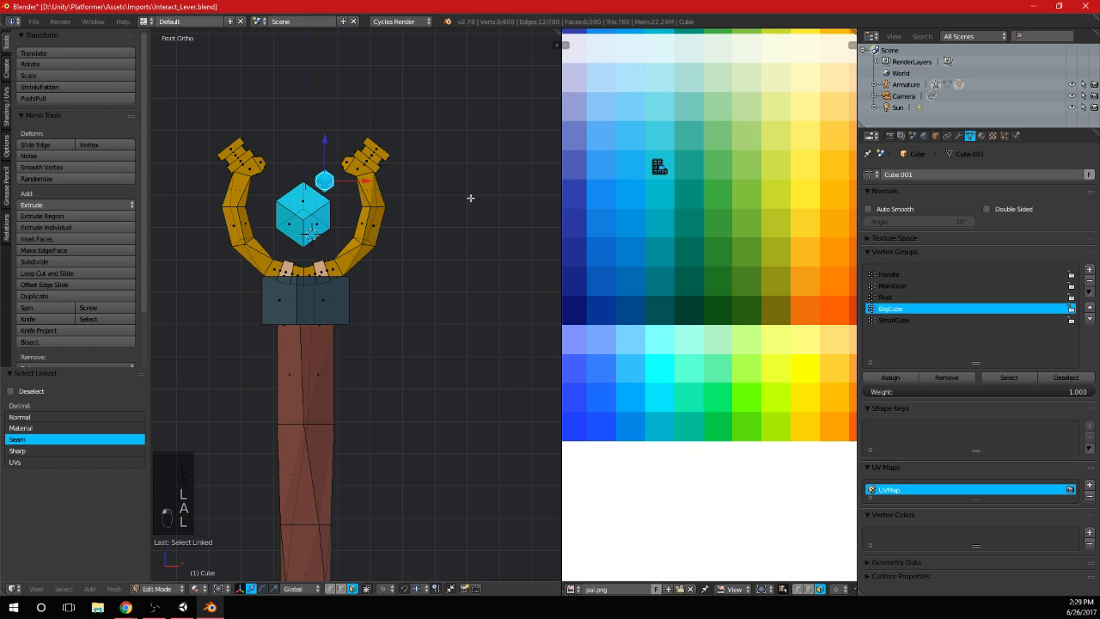
pyautogui.click(894, 319)
pyautogui.click(890, 377)
pyautogui.press('a')
pyautogui.scroll(-5, 387, 286)
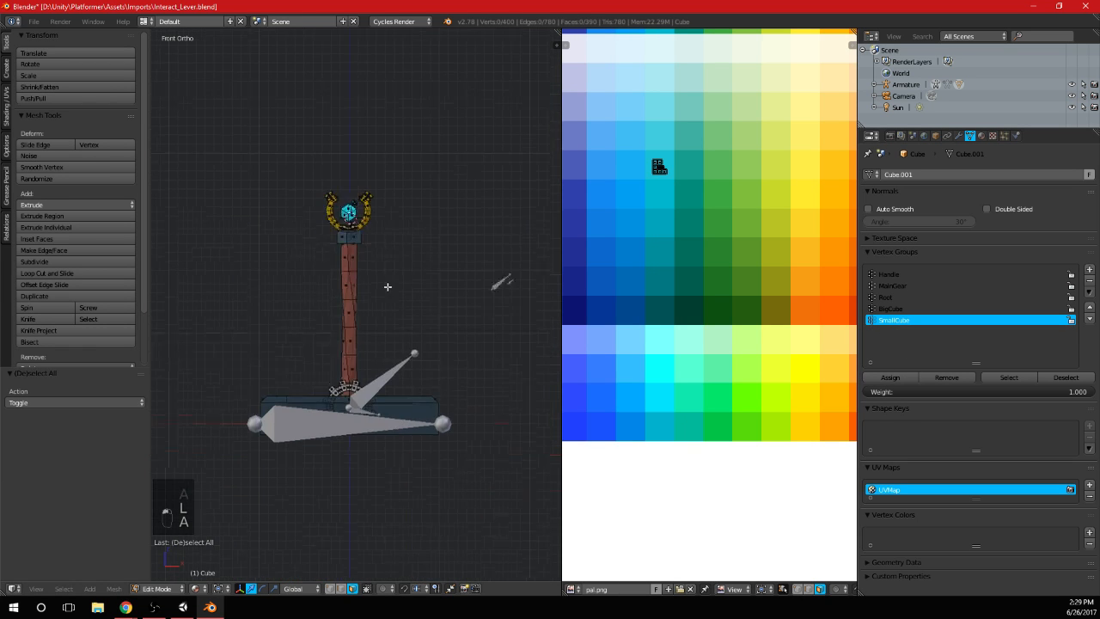
pyautogui.press('Tab')
# Select the armature's Handle bone in Pose Mode and switch the screen layout to Animation
pyautogui.scroll(2, 340, 334)
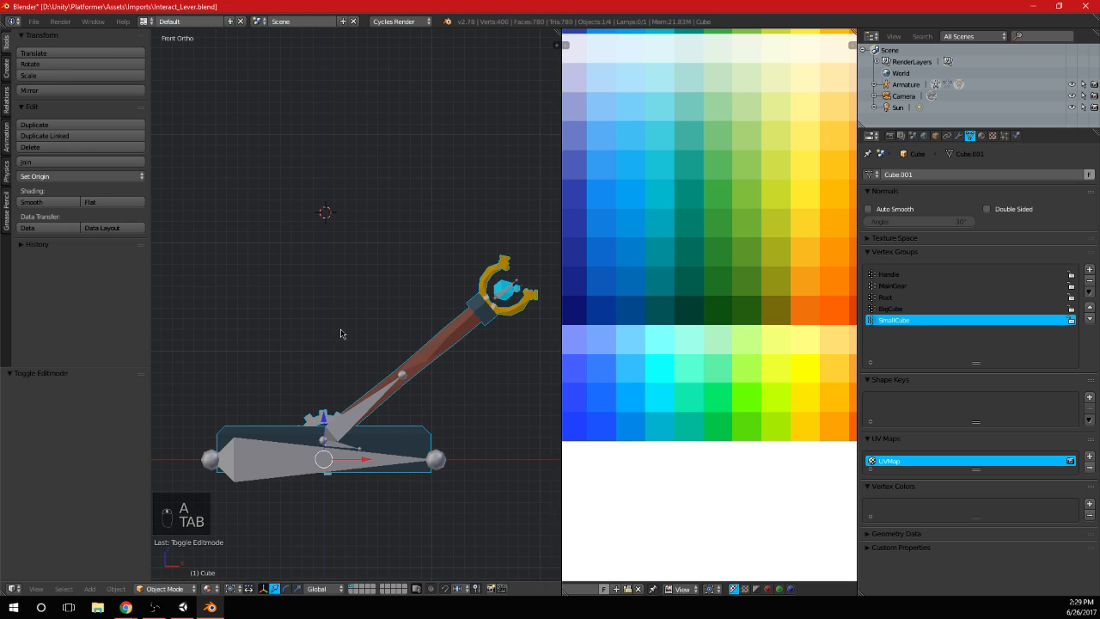
pyautogui.rightClick(360, 418)
pyautogui.keyDown('shift'); pyautogui.moveTo(379, 429); pyautogui.dragTo(396, 386, button='middle'); pyautogui.keyUp('shift')
pyautogui.scroll(-1, 396, 386)
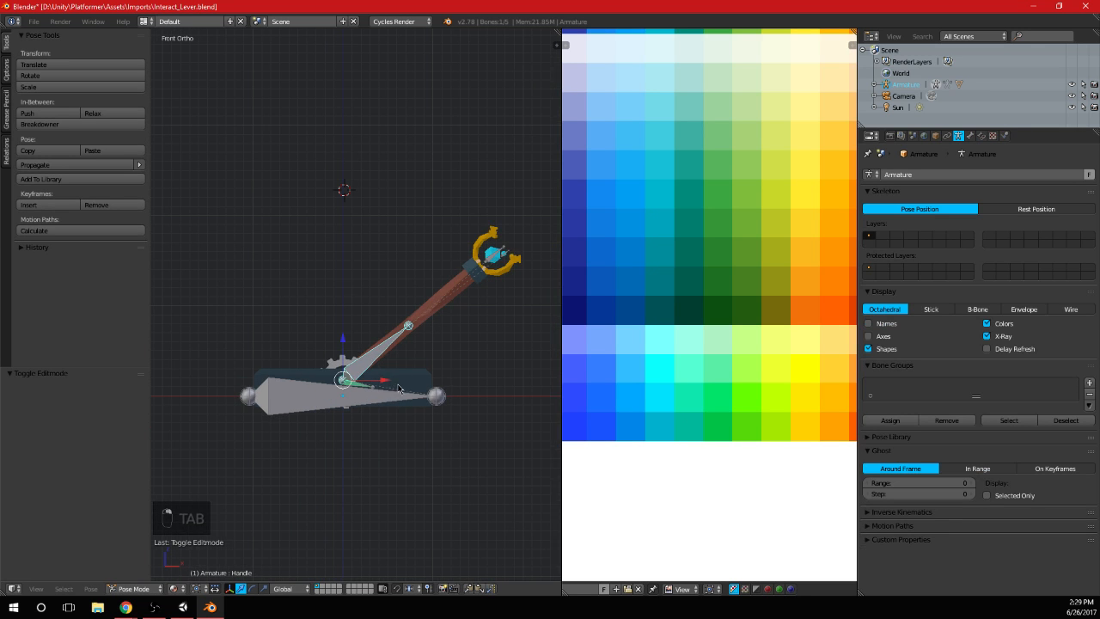
pyautogui.click(144, 21)
pyautogui.click(172, 49)
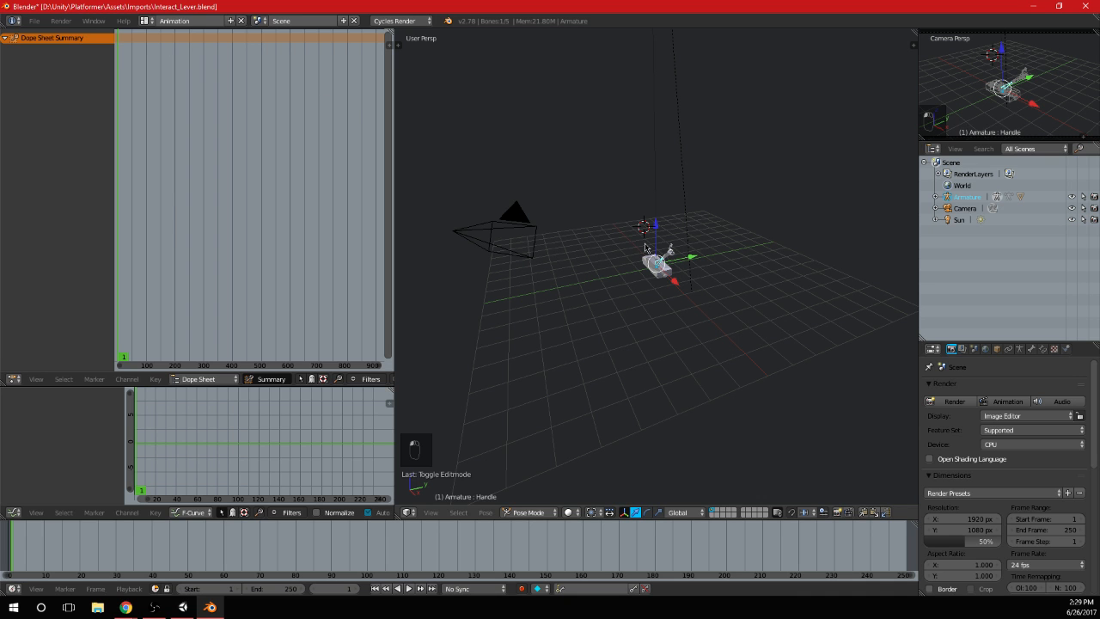
# Select the Root bone at the lever's base for posing
pyautogui.scroll(4, 687, 270)
pyautogui.moveTo(686, 269)
pyautogui.mouseDown(button='middle')
pyautogui.moveTo(739, 261)
pyautogui.moveTo(693, 263)
pyautogui.moveTo(705, 261)
pyautogui.mouseUp(button='middle')
pyautogui.rightClick(666, 270)
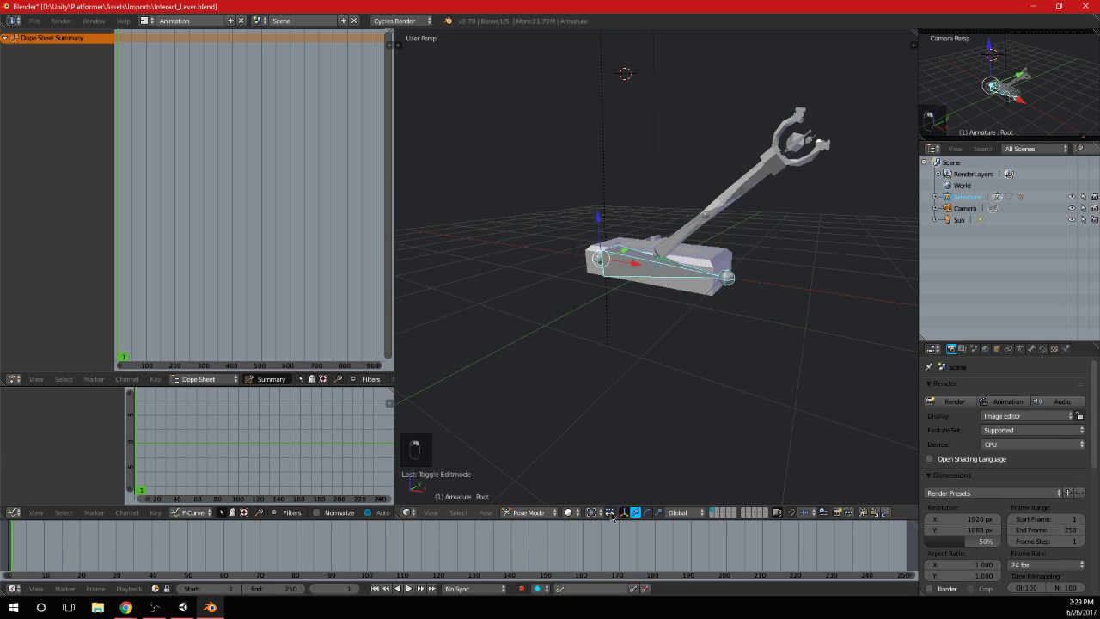
# Show the lever's material colors in the viewport and set a front orthographic view
pyautogui.click(572, 513)
pyautogui.click(590, 447)
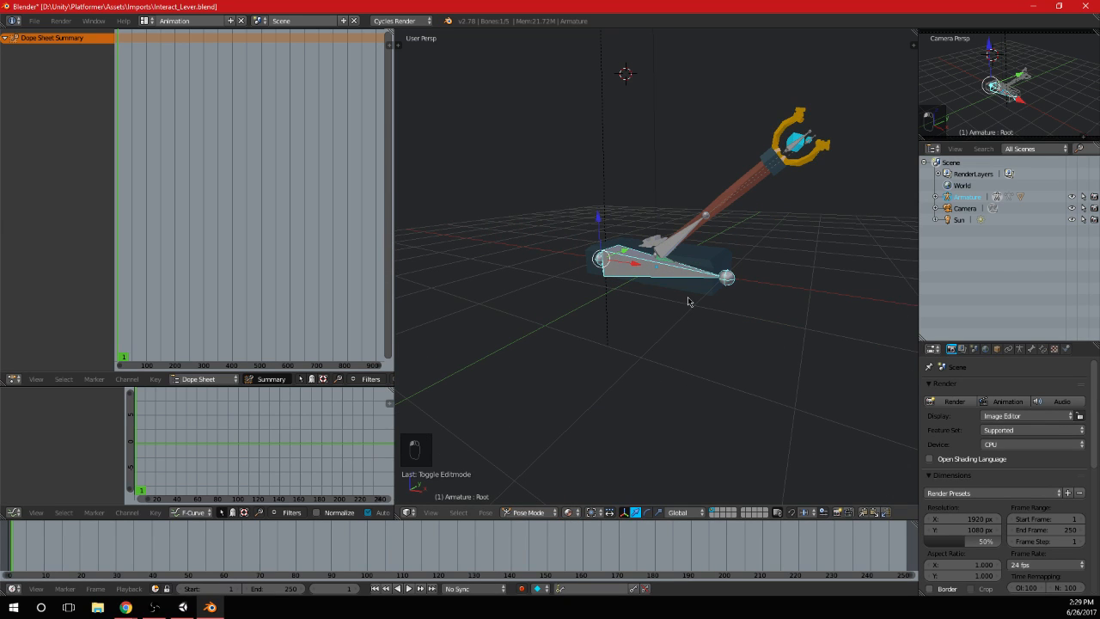
pyautogui.moveTo(680, 317); pyautogui.dragTo(776, 265, button='middle')
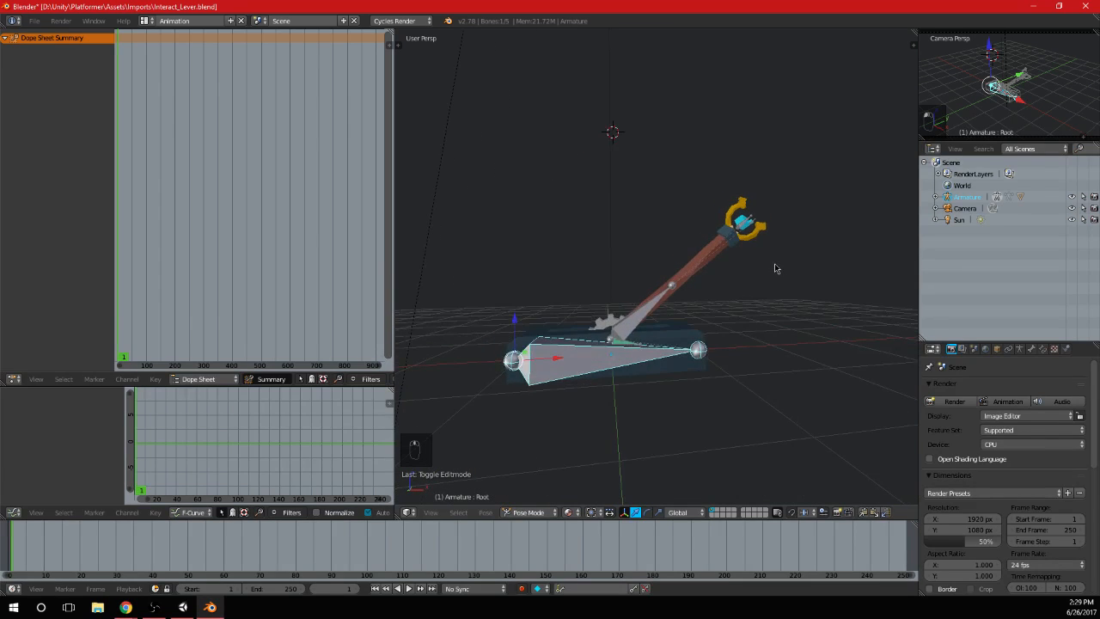
pyautogui.press('KP_3')
pyautogui.press('KP_1')
pyautogui.press('KP_5')
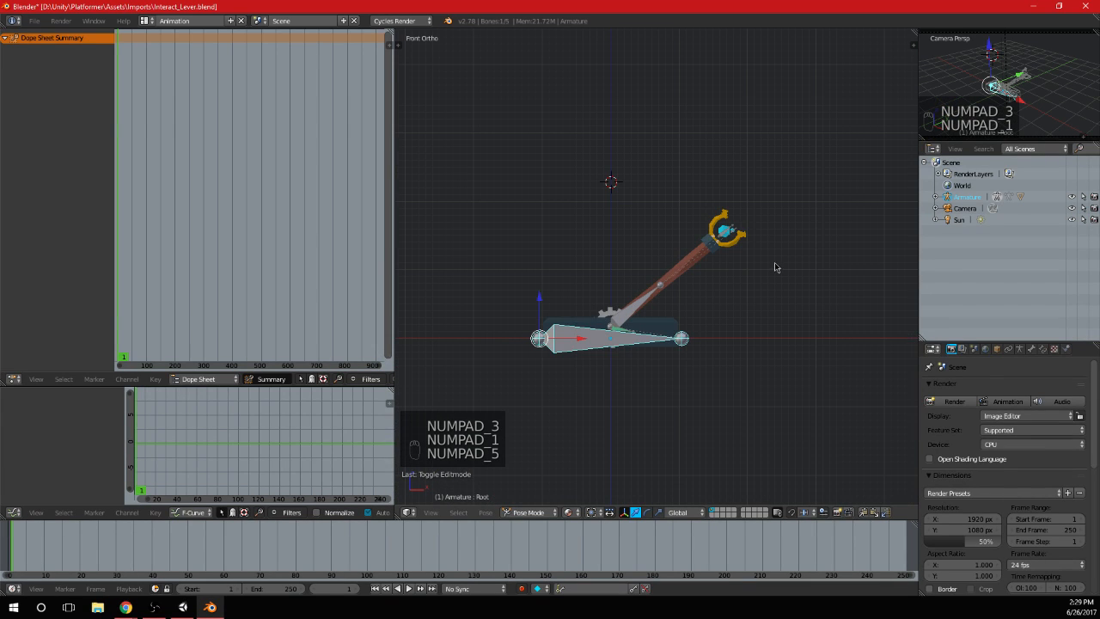
# Select the lever's Handle bone for posing
pyautogui.scroll(4, 758, 257)
pyautogui.scroll(-2, 710, 298)
pyautogui.keyDown('shift'); pyautogui.moveTo(553, 370); pyautogui.dragTo(581, 328, button='middle'); pyautogui.keyUp('shift')
pyautogui.rightClick(581, 329)
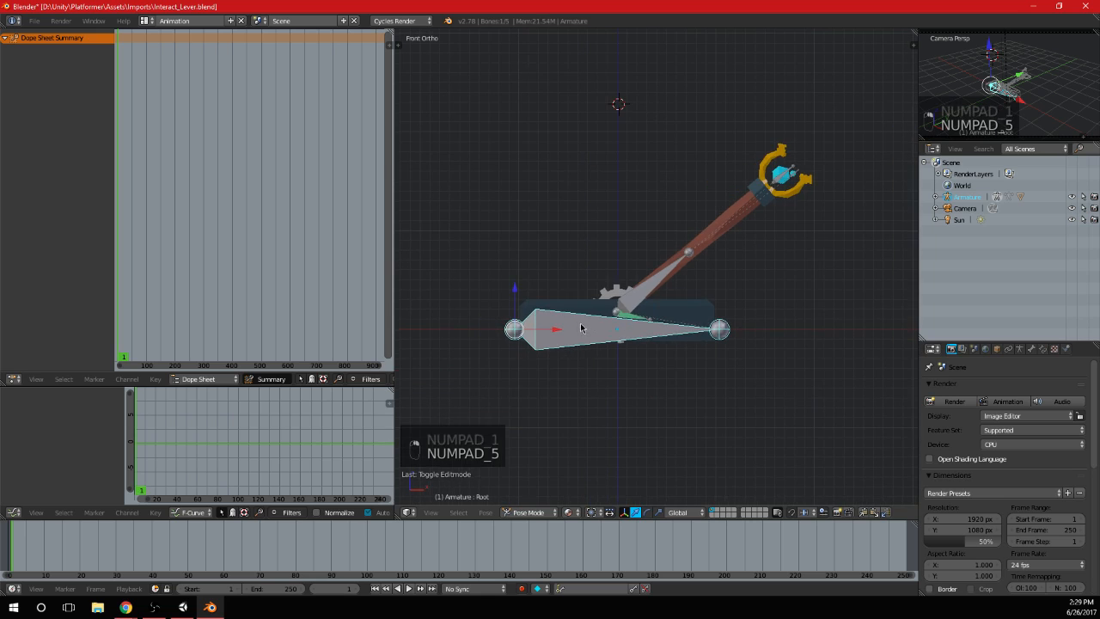
pyautogui.rightClick(657, 275)
# Switch the Dope Sheet to Action Editor mode and create a new action named Anims
pyautogui.click(206, 379)
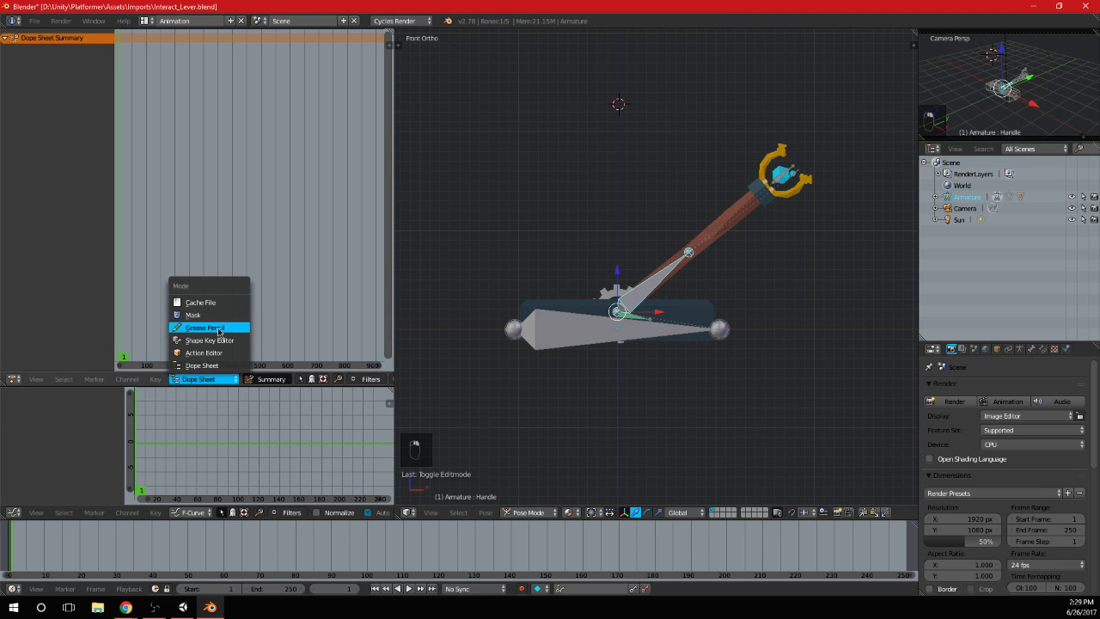
pyautogui.click(221, 352)
pyautogui.click(187, 381)
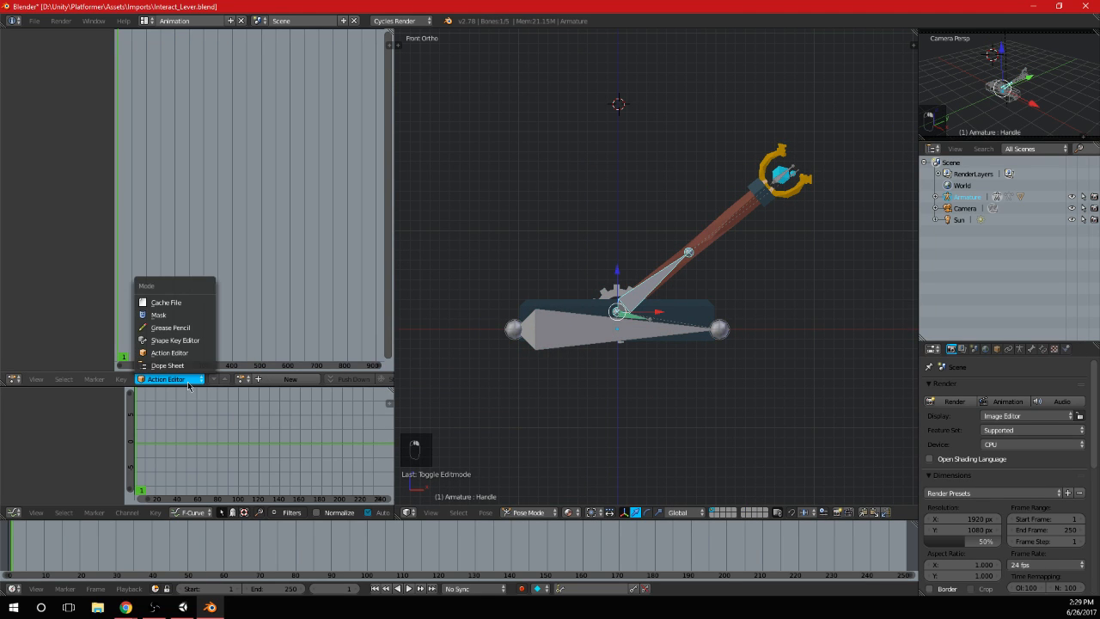
pyautogui.click(196, 361)
pyautogui.click(267, 379)
pyautogui.click(329, 380)
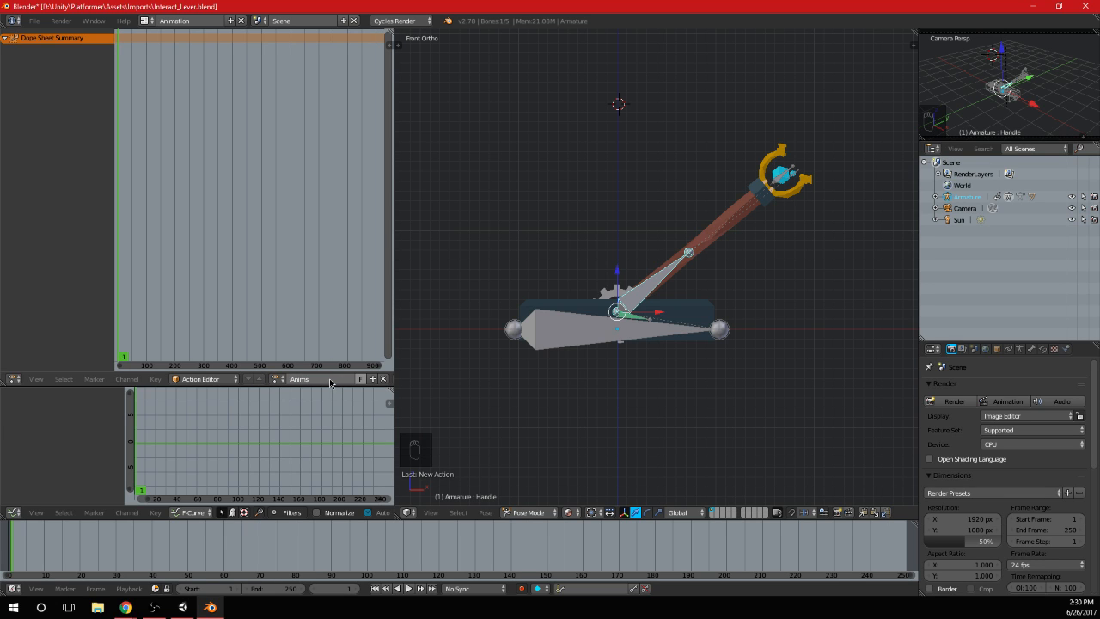
# Set the active keying set to Visual LocRot for the armature's keyframes
pyautogui.scroll(2, 775, 313)
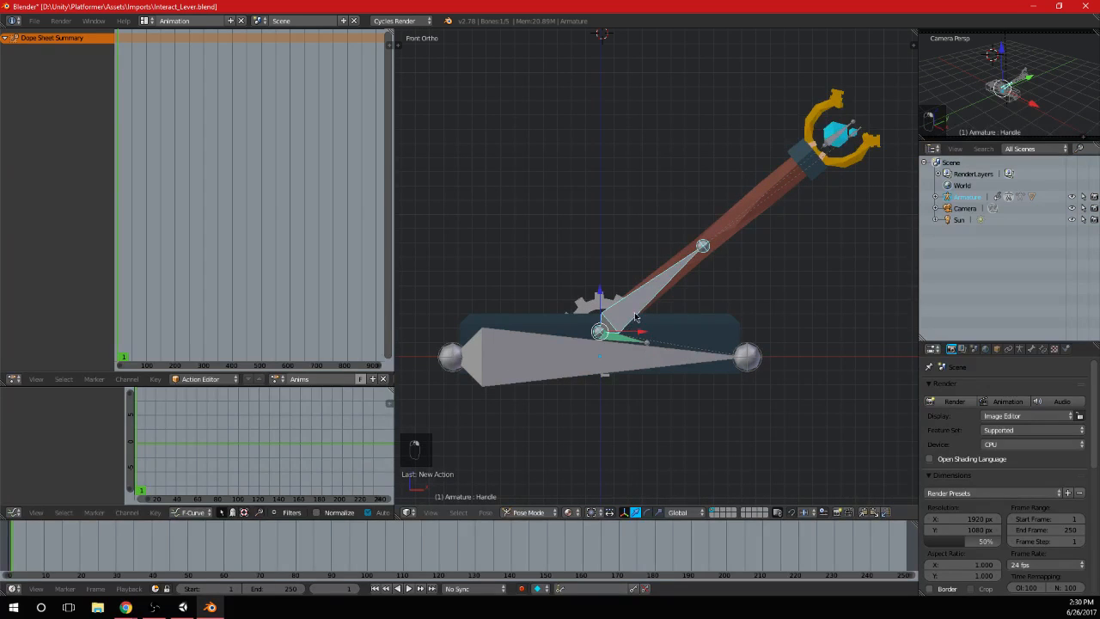
pyautogui.moveTo(232, 204)
pyautogui.mouseDown(button='middle')
pyautogui.moveTo(199, 192)
pyautogui.moveTo(232, 202)
pyautogui.mouseUp(button='middle')
pyautogui.keyDown('shift'); pyautogui.moveTo(516, 266); pyautogui.dragTo(595, 262, button='middle'); pyautogui.keyUp('shift')
pyautogui.moveTo(128, 279); pyautogui.dragTo(259, 258, button='middle')
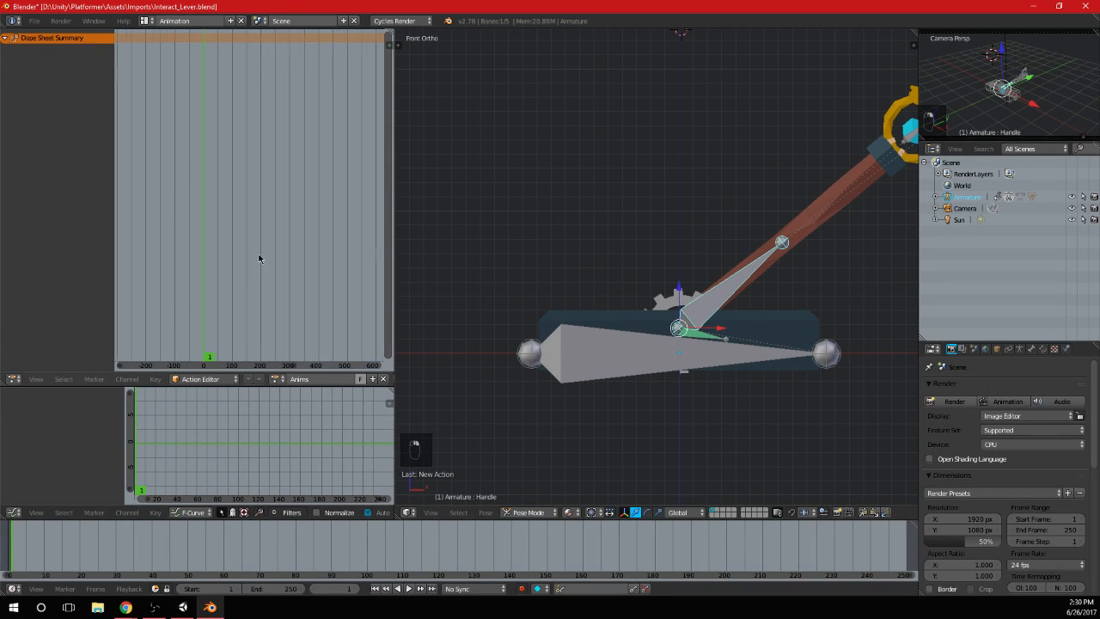
pyautogui.scroll(3, 284, 261)
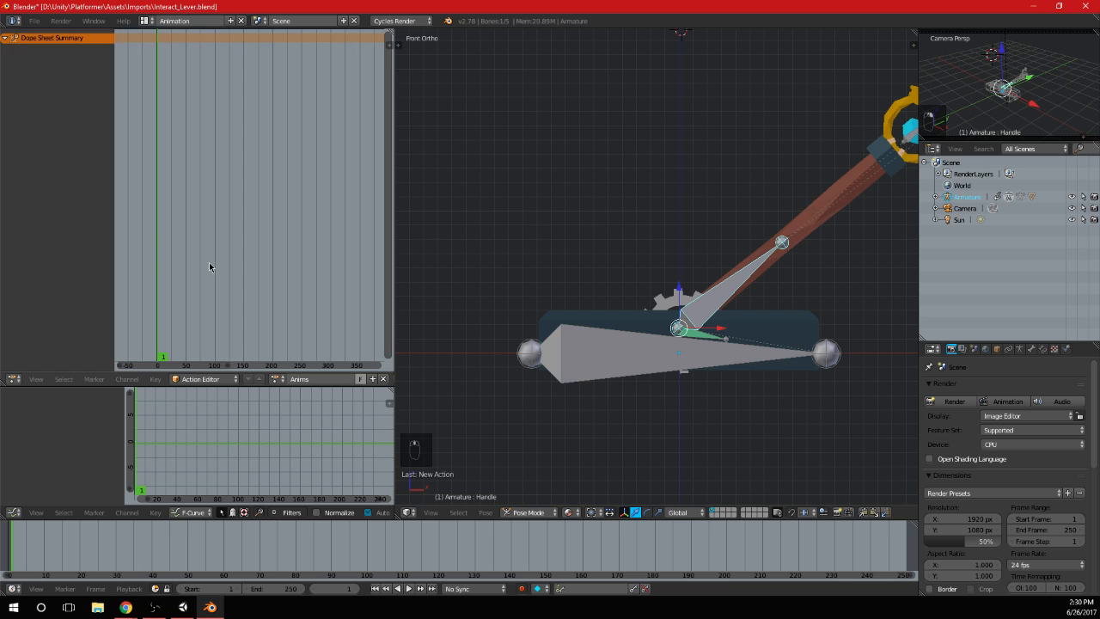
pyautogui.press('i')
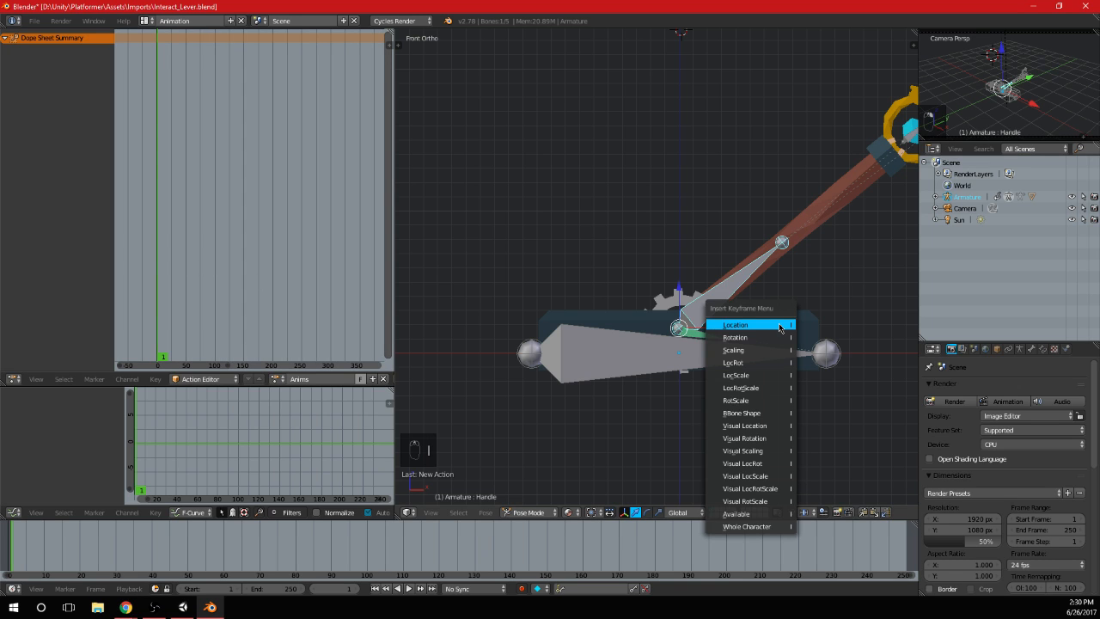
pyautogui.click(790, 445)
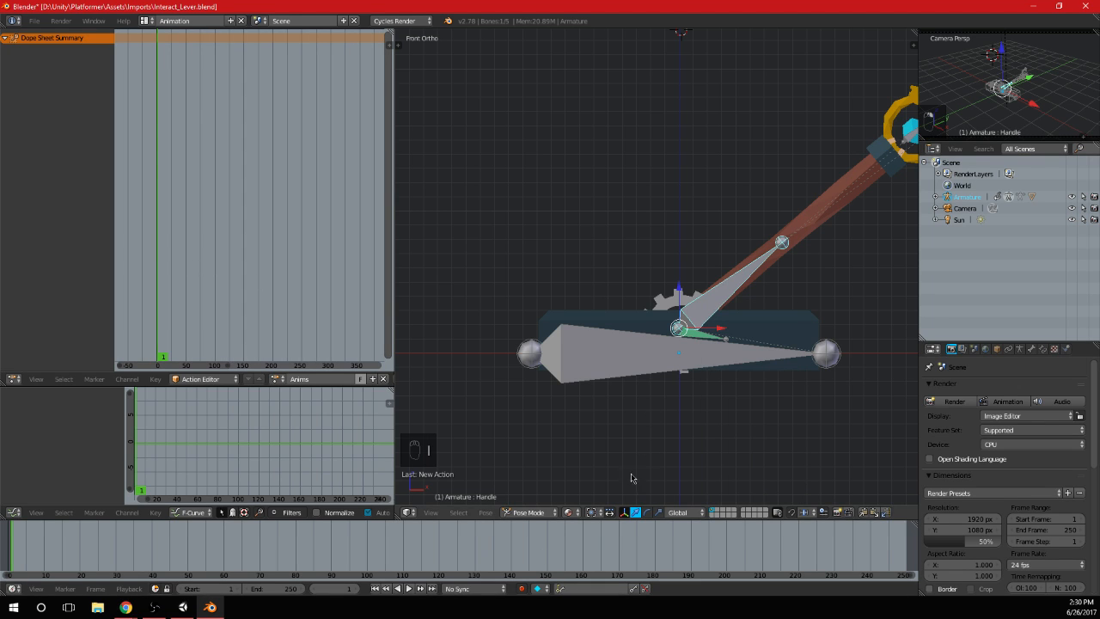
pyautogui.click(598, 588)
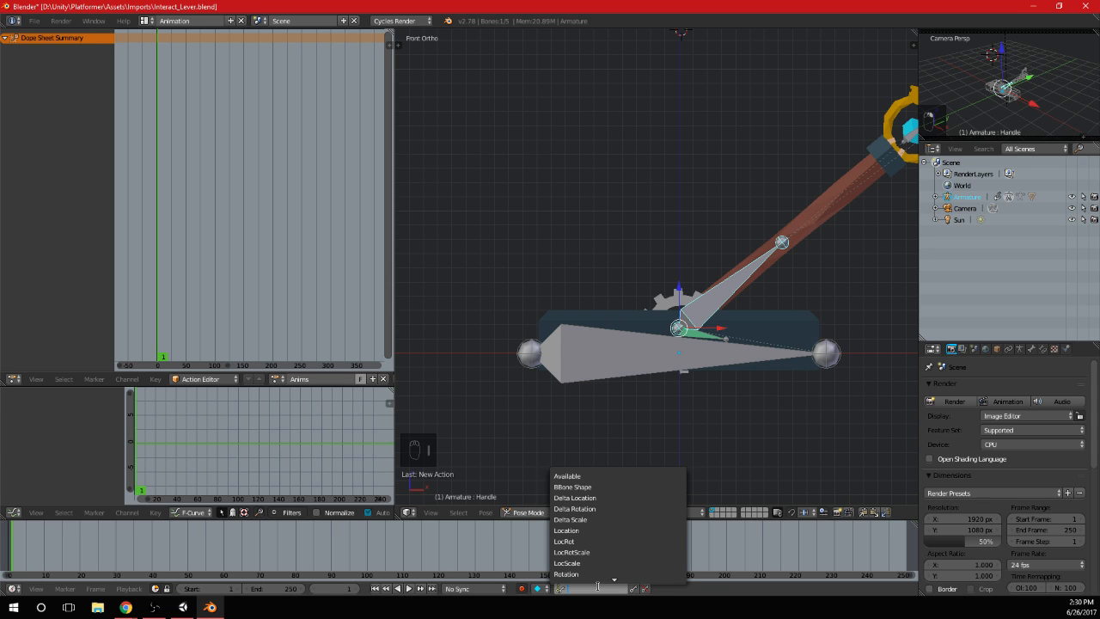
pyautogui.scroll(-10, 600, 554)
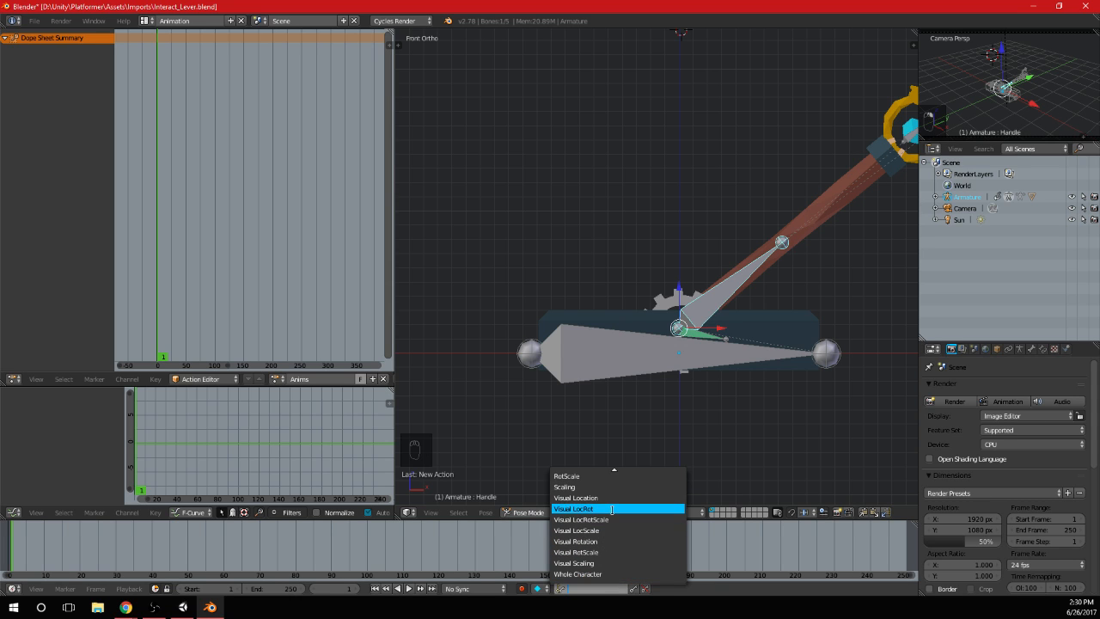
pyautogui.click(593, 519)
# Insert a Visual LocRot keyframe for the Handle bone at frame 1
pyautogui.press('a')
pyautogui.press('a')
pyautogui.keyDown('shift'); pyautogui.moveTo(738, 410); pyautogui.dragTo(638, 411, button='middle'); pyautogui.keyUp('shift')
pyautogui.rightClick(609, 317)
pyautogui.press('i')
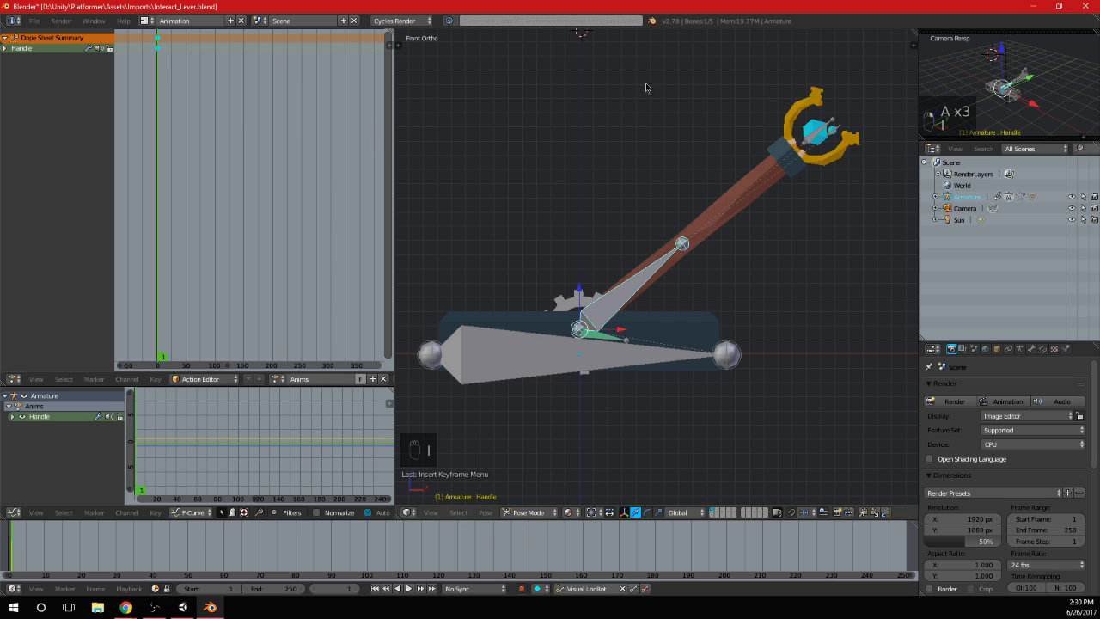
# Move the current frame of the Anims action to frame 30
pyautogui.scroll(1, 647, 88)
pyautogui.moveTo(172, 67); pyautogui.dragTo(176, 89)
pyautogui.scroll(5, 177, 91)
pyautogui.moveTo(176, 90); pyautogui.dragTo(296, 141, button='middle')
pyautogui.scroll(10, 296, 141)
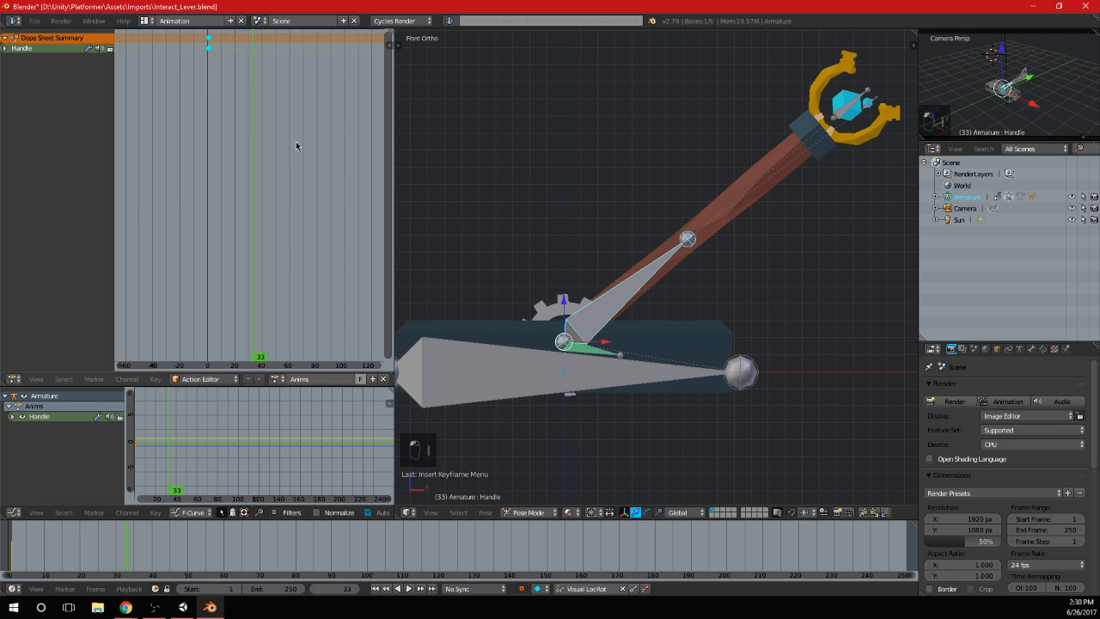
pyautogui.moveTo(230, 128); pyautogui.dragTo(189, 134)
pyautogui.scroll(10, 199, 129)
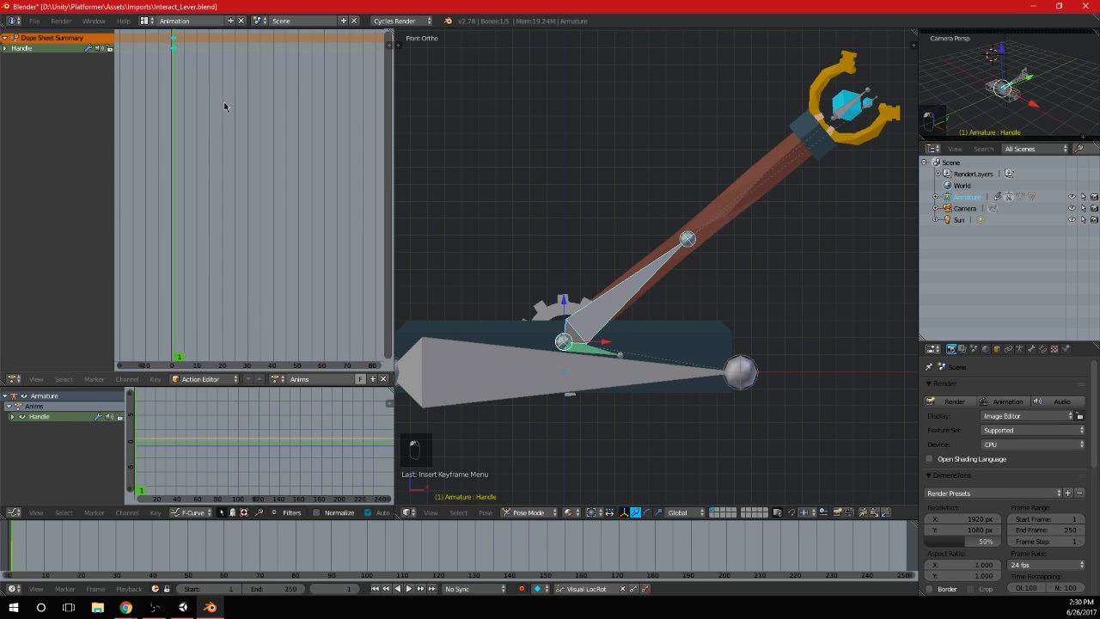
pyautogui.moveTo(226, 105); pyautogui.dragTo(219, 131, button='middle')
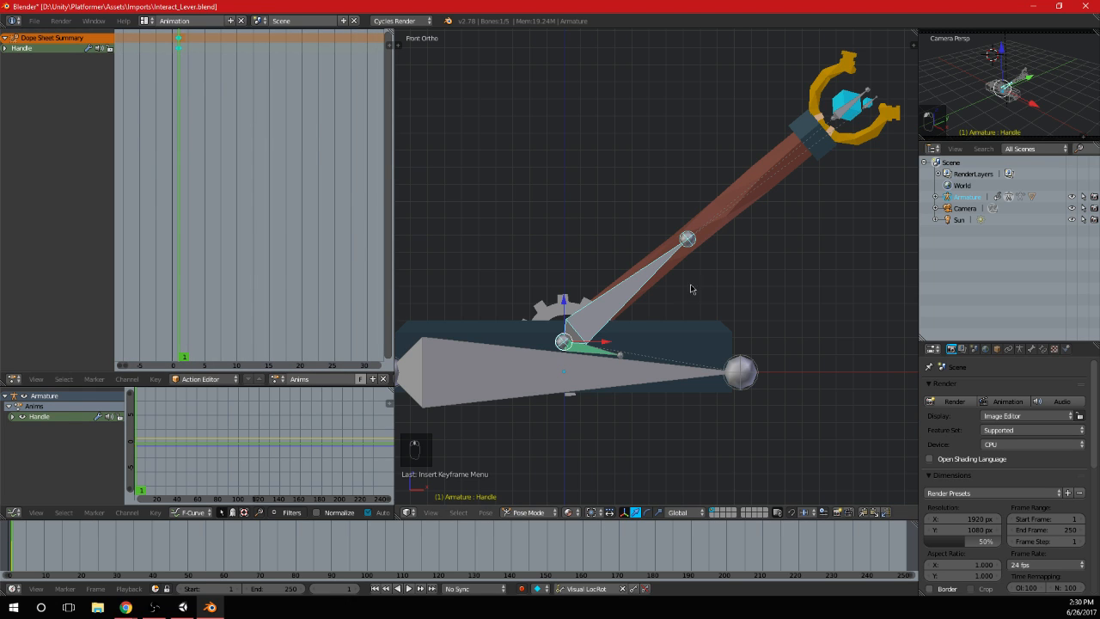
pyautogui.click(276, 99)
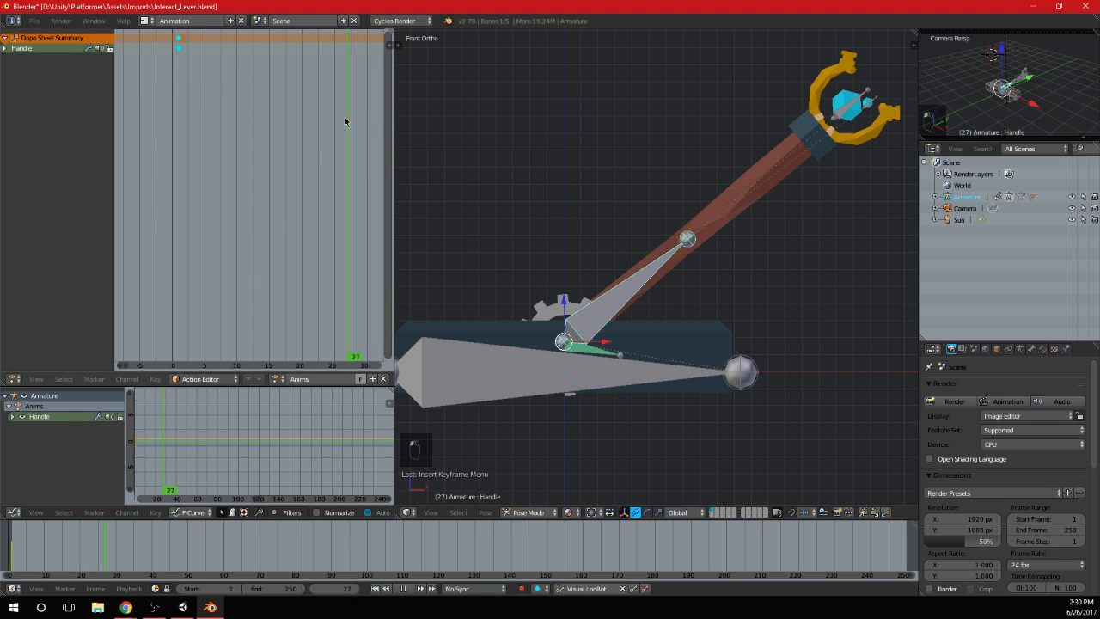
pyautogui.click(369, 123)
pyautogui.press('r')
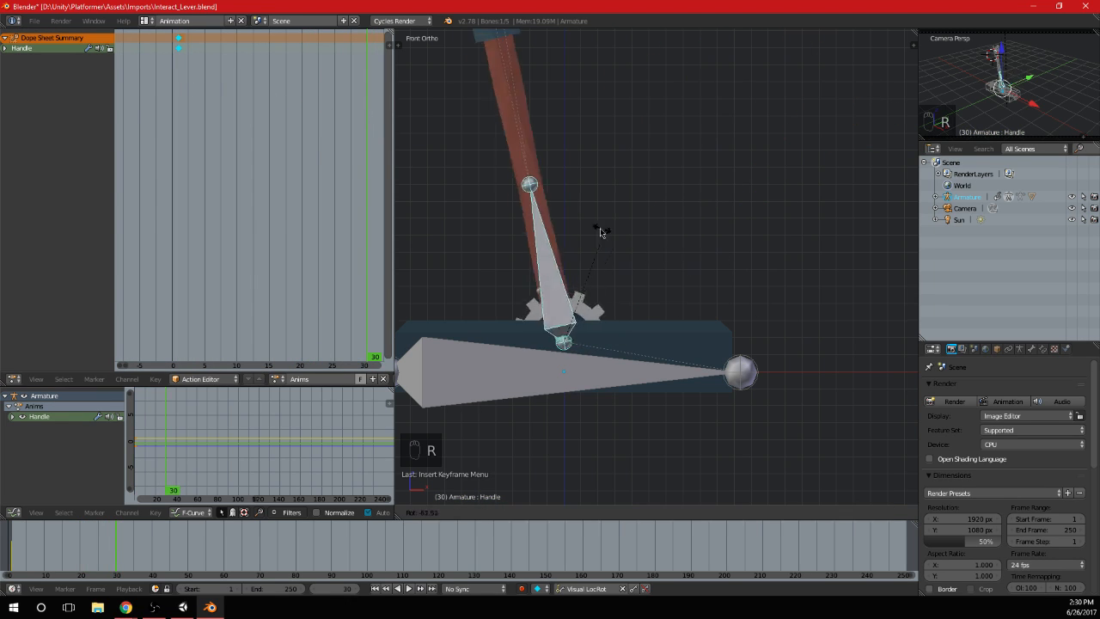
pyautogui.click(526, 244)
pyautogui.hotkey('ctrl', 'z')
# Rotate the Handle bone by -100° in front view and keyframe the pose at frame 30
pyautogui.scroll(-2, 766, 326)
pyautogui.press('r')
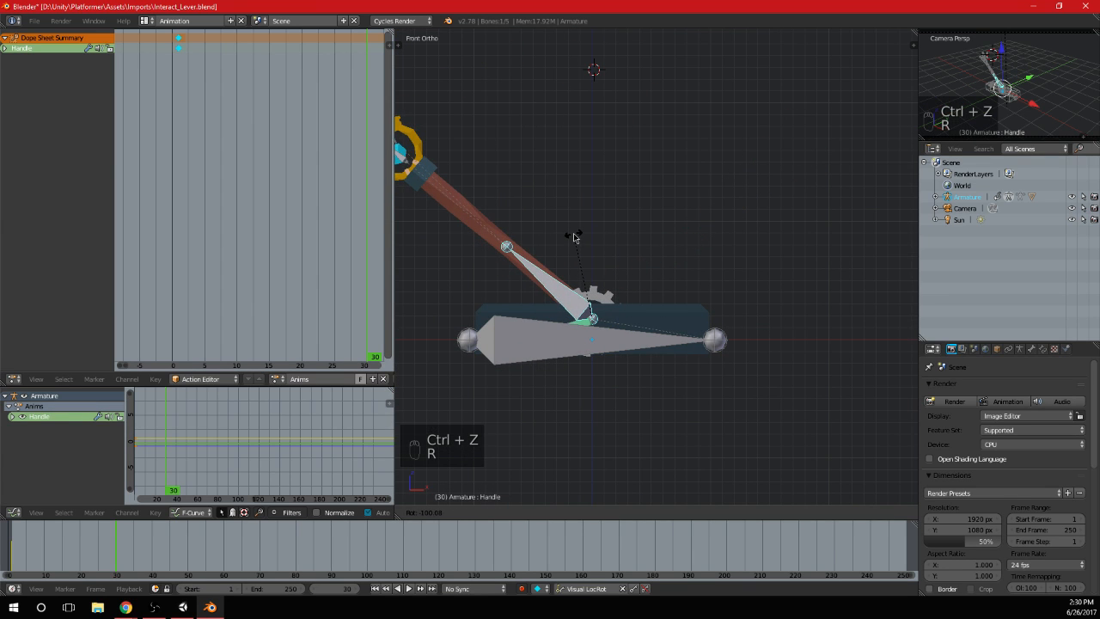
pyautogui.write('-100')
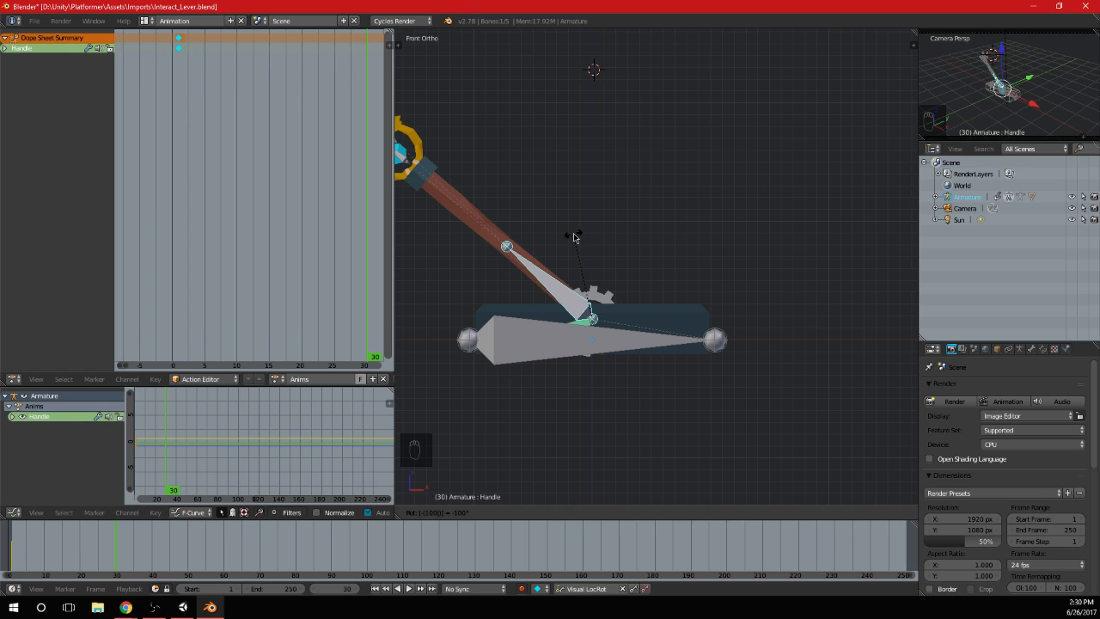
pyautogui.press('Return')
pyautogui.press('i')
# Return to frame 1 and select the SmallCube bone at the lever's head
pyautogui.moveTo(368, 212); pyautogui.dragTo(182, 228)
pyautogui.rightClick(180, 39)
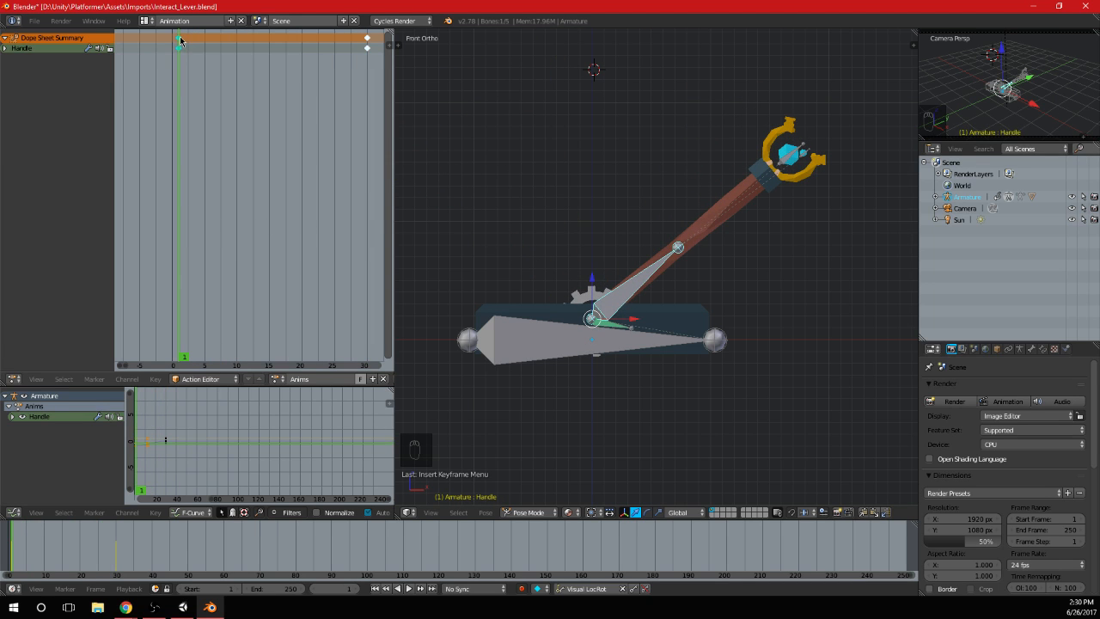
pyautogui.moveTo(175, 108)
pyautogui.mouseDown()
pyautogui.moveTo(373, 108)
pyautogui.moveTo(180, 102)
pyautogui.mouseUp()
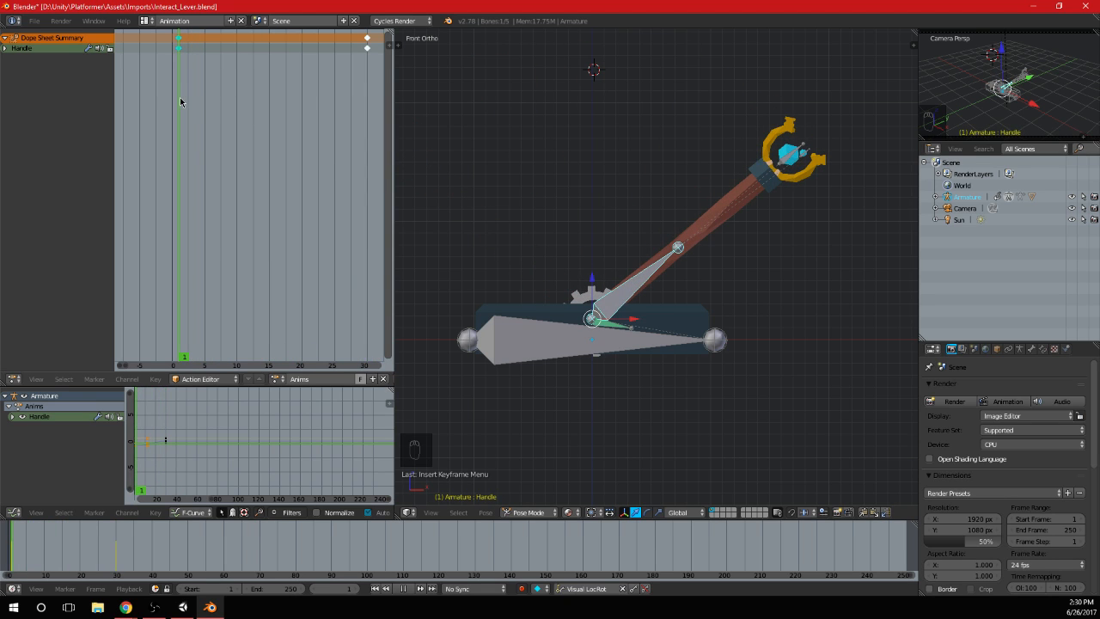
pyautogui.rightClick(791, 157)
pyautogui.keyDown('shift'); pyautogui.moveTo(806, 198); pyautogui.dragTo(789, 203, button='middle'); pyautogui.keyUp('shift')
pyautogui.scroll(5, 702, 216)
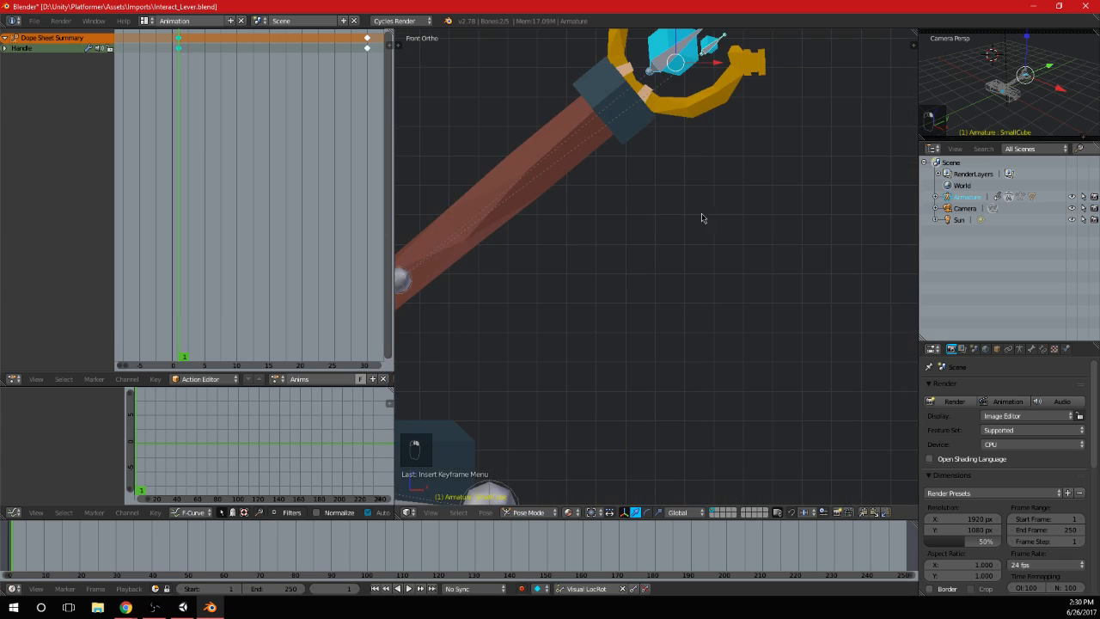
pyautogui.scroll(-7, 680, 152)
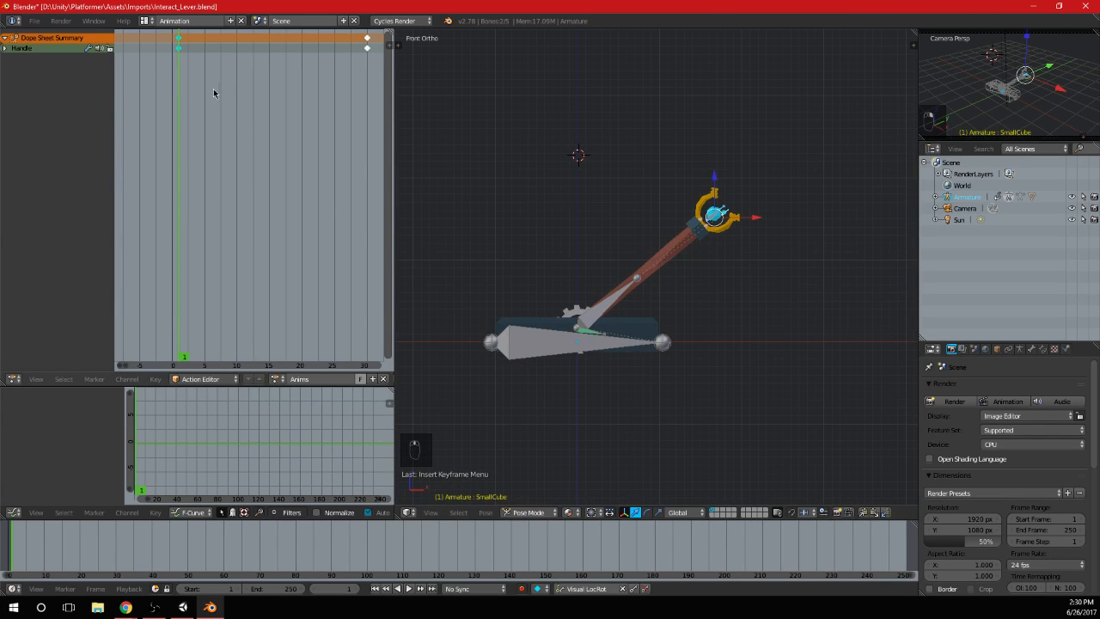
# Duplicate the Handle's frame 1 keyframe and place the copy at about frame 22
pyautogui.press('Right')
pyautogui.press('Right')
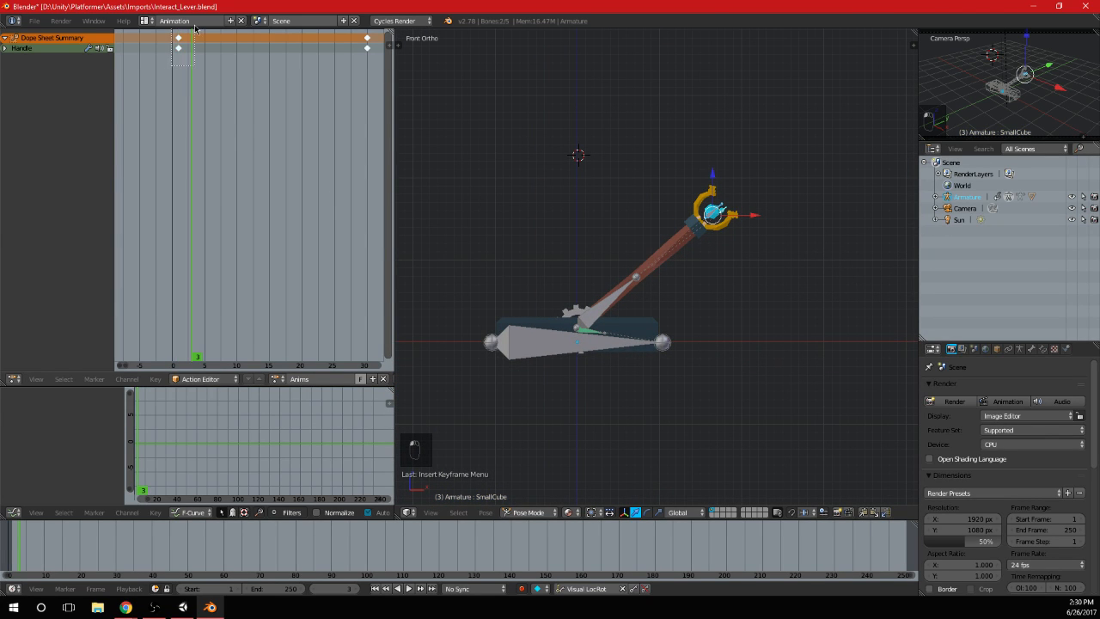
pyautogui.hotkey('shift', 'd')
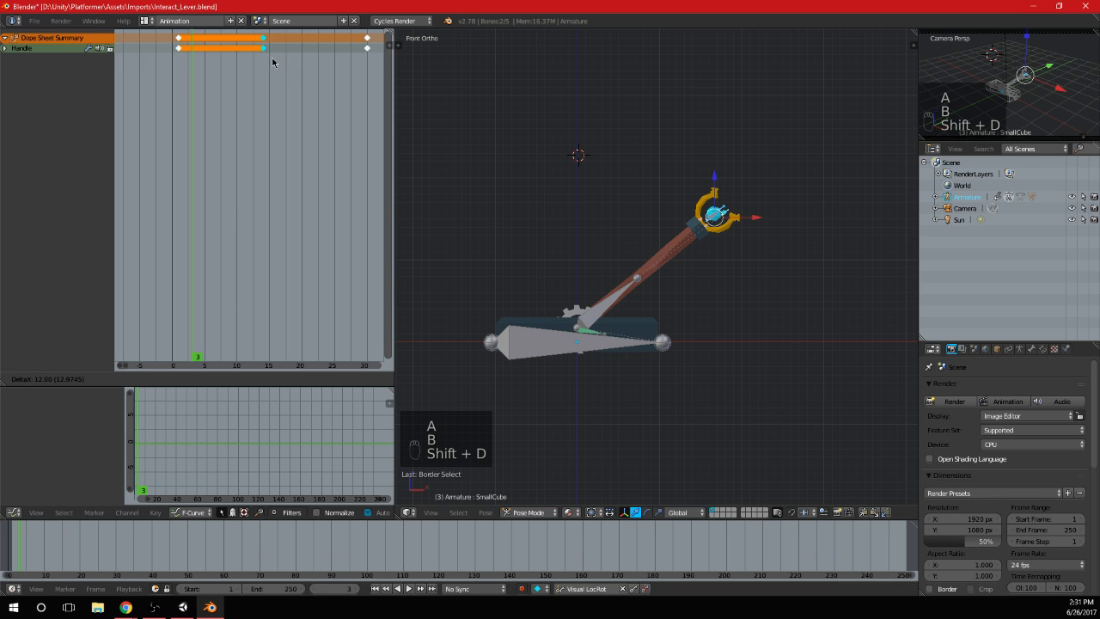
pyautogui.click(333, 66)
# Shift the Handle's last two keyframes to about frames 30 and 38 and set the current frame to 30
pyautogui.moveTo(335, 67); pyautogui.dragTo(189, 81, button='middle')
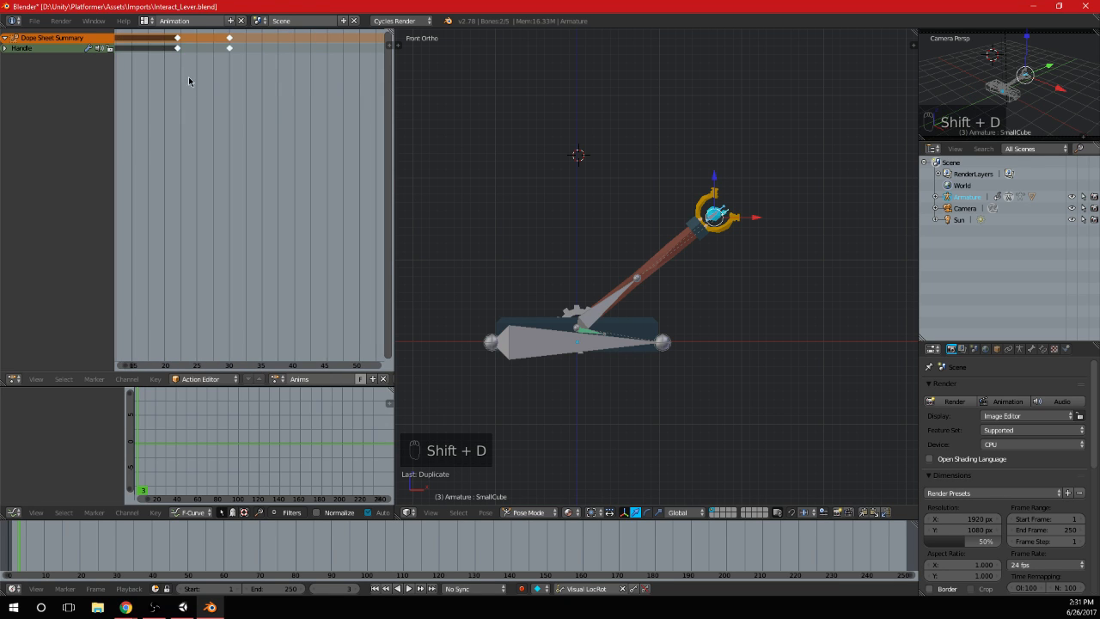
pyautogui.moveTo(176, 55); pyautogui.dragTo(183, 40)
pyautogui.scroll(-1, 202, 67)
pyautogui.press('g')
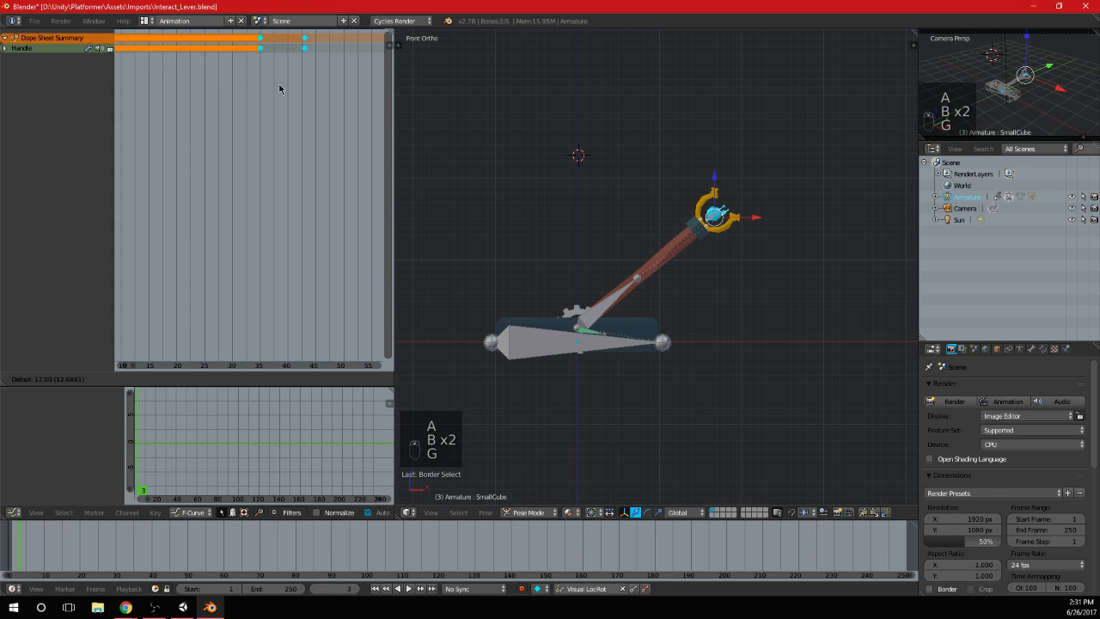
pyautogui.click(255, 92)
pyautogui.click(235, 61)
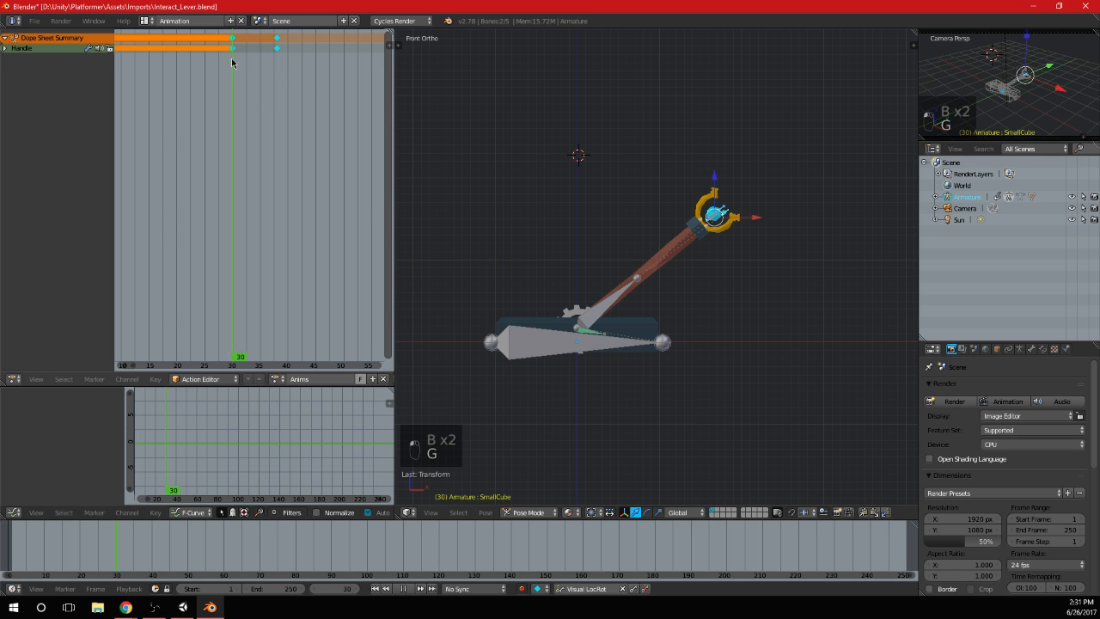
# Move the Handle's last two keyframes so that they sit at about frames 24 and 32
pyautogui.scroll(-5, 236, 93)
pyautogui.scroll(-4, 1025, 534)
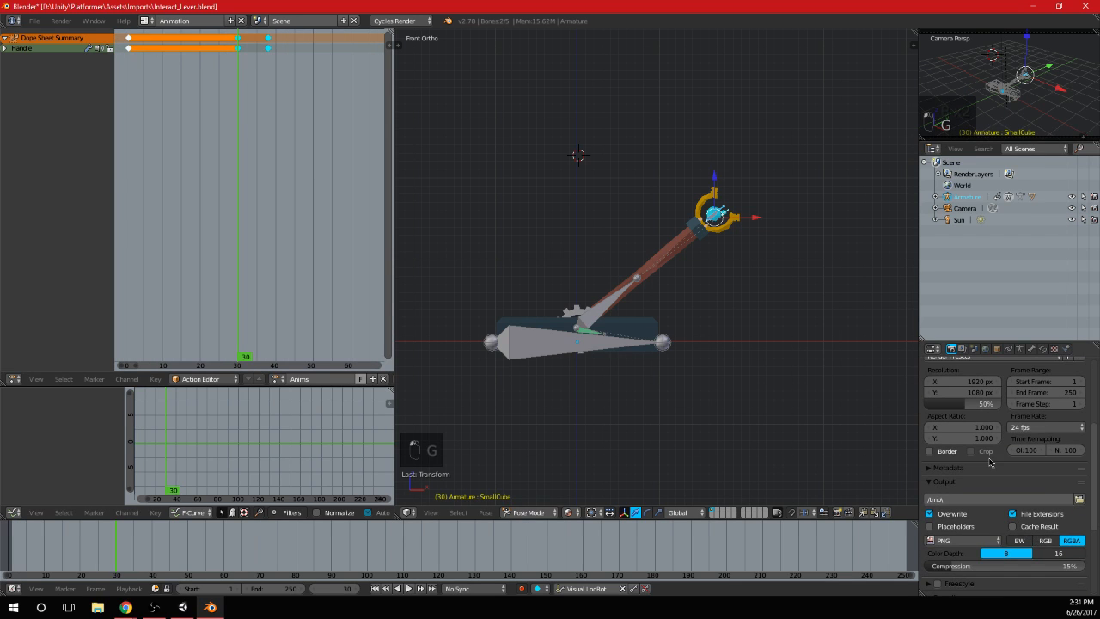
pyautogui.press('Home')
pyautogui.moveTo(282, 67); pyautogui.dragTo(354, 36)
pyautogui.scroll(4, 335, 66)
pyautogui.press('g')
pyautogui.click(282, 85)
pyautogui.scroll(2, 273, 85)
pyautogui.click(266, 141)
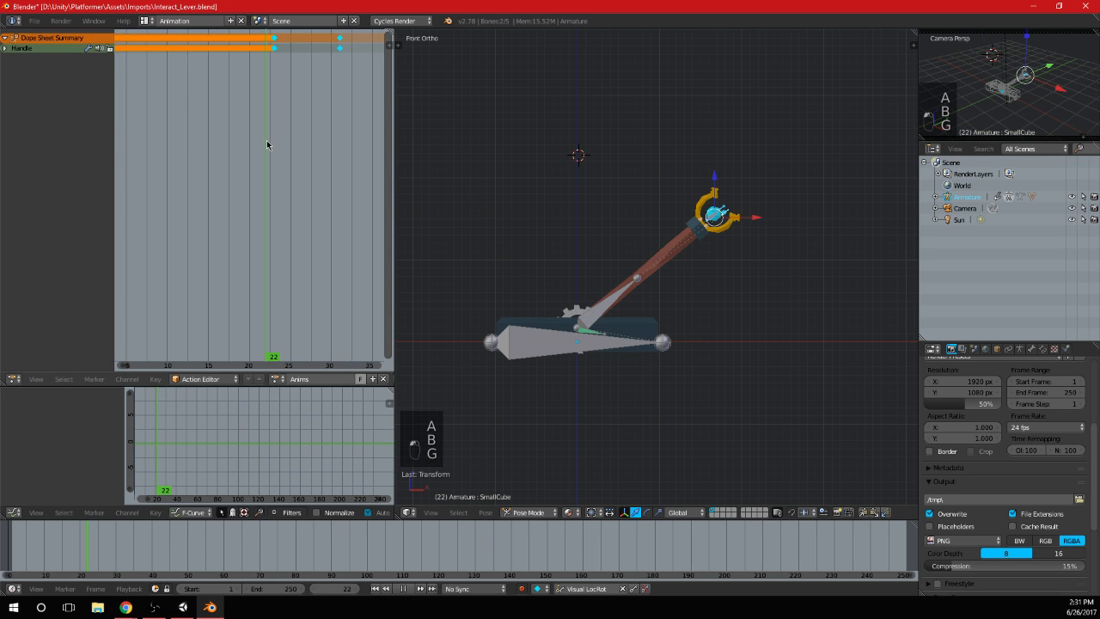
pyautogui.click(274, 142)
pyautogui.press('g')
pyautogui.click(290, 73)
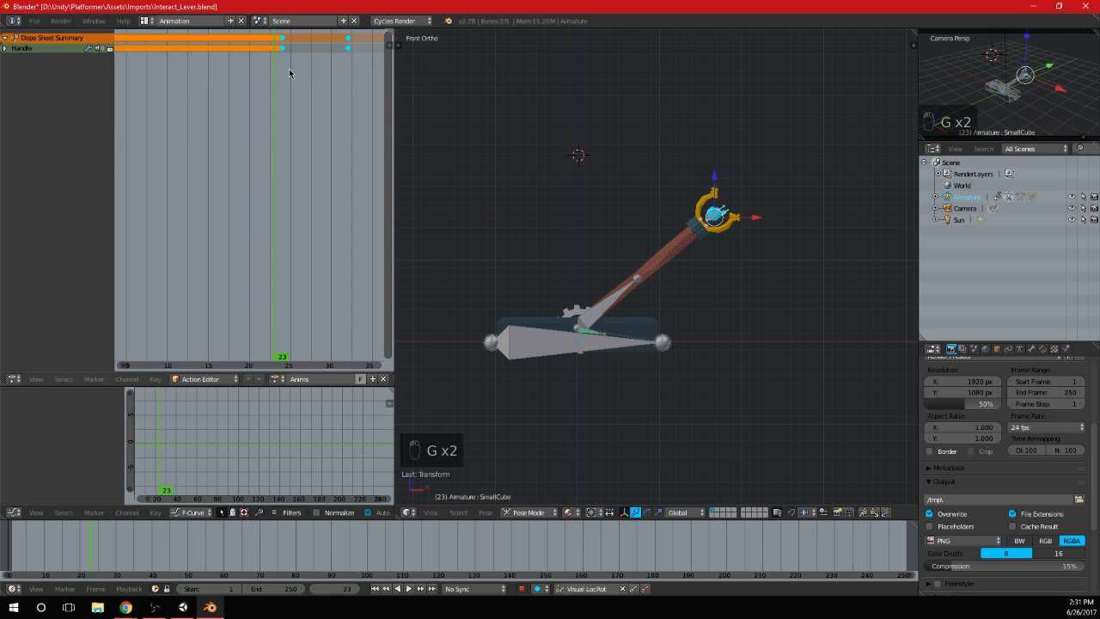
# Scrub through the Handle's animation and play it back from frame 1
pyautogui.scroll(-5, 286, 73)
pyautogui.moveTo(269, 81); pyautogui.dragTo(329, 118, button='middle')
pyautogui.moveTo(329, 118); pyautogui.dragTo(204, 115)
pyautogui.hotkey('alt', 'a')
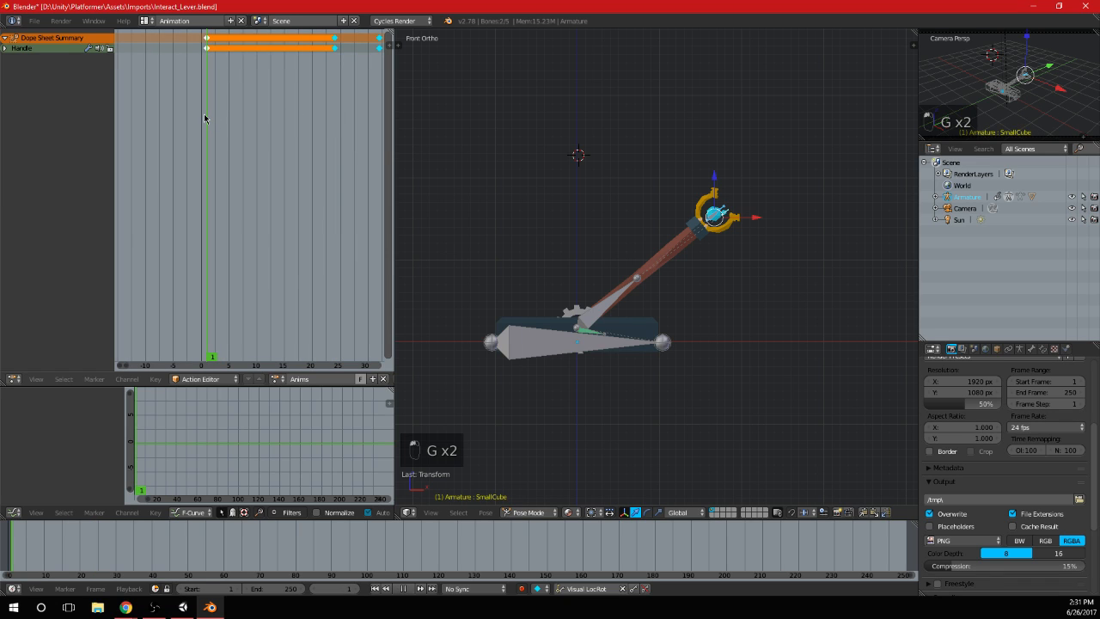
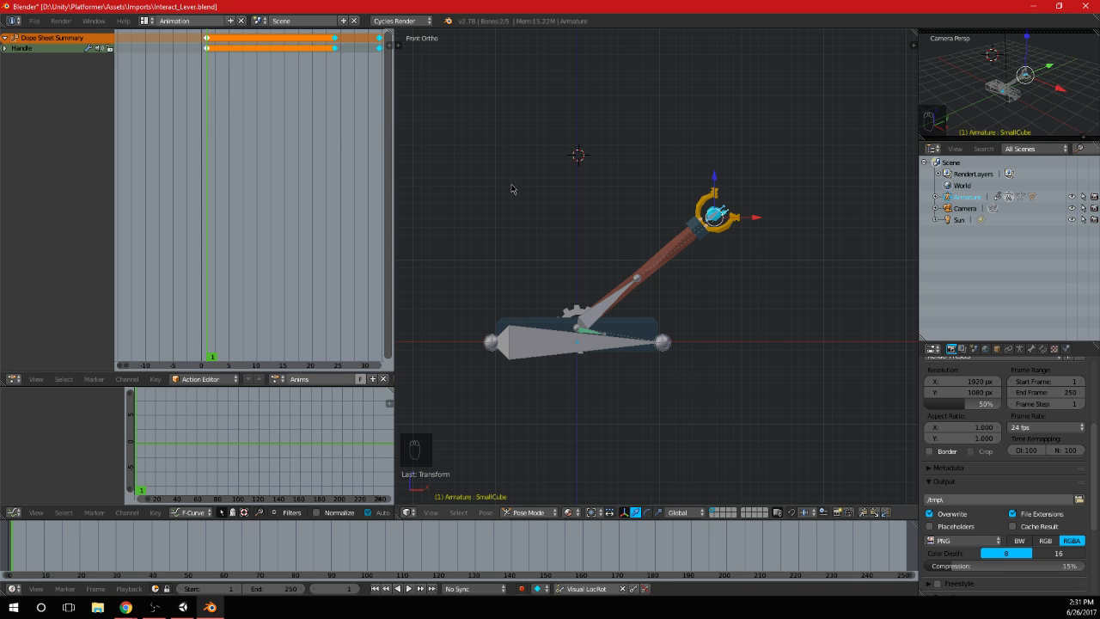
# Insert keyframes for the BigCube and SmallCube bones at frame 1
pyautogui.scroll(2, 675, 257)
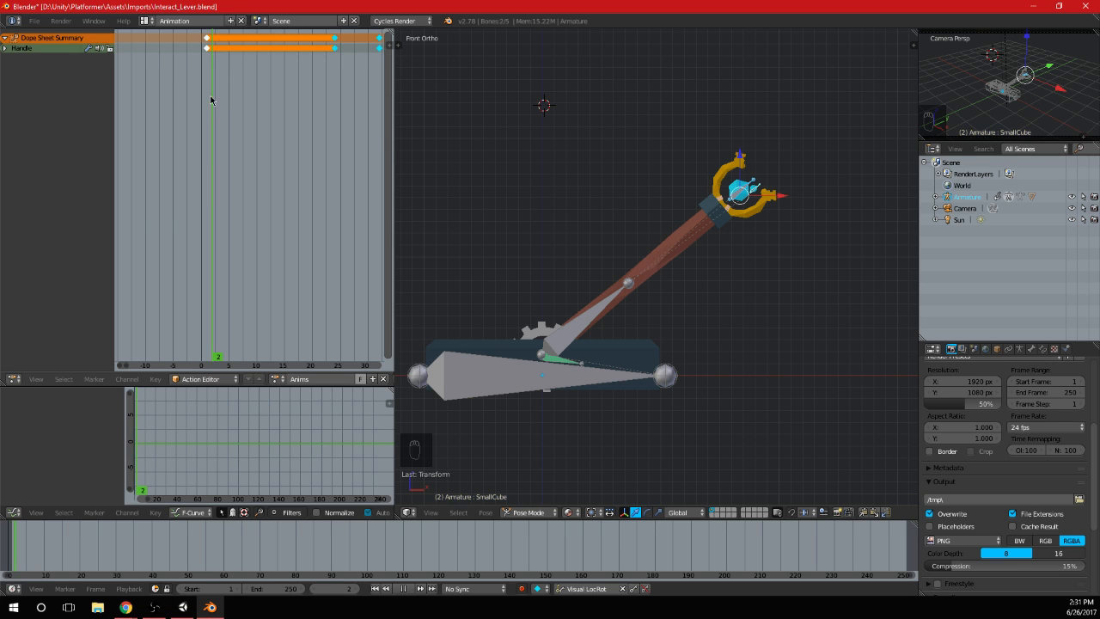
pyautogui.moveTo(211, 101)
pyautogui.mouseDown()
pyautogui.moveTo(227, 100)
pyautogui.moveTo(207, 103)
pyautogui.mouseUp()
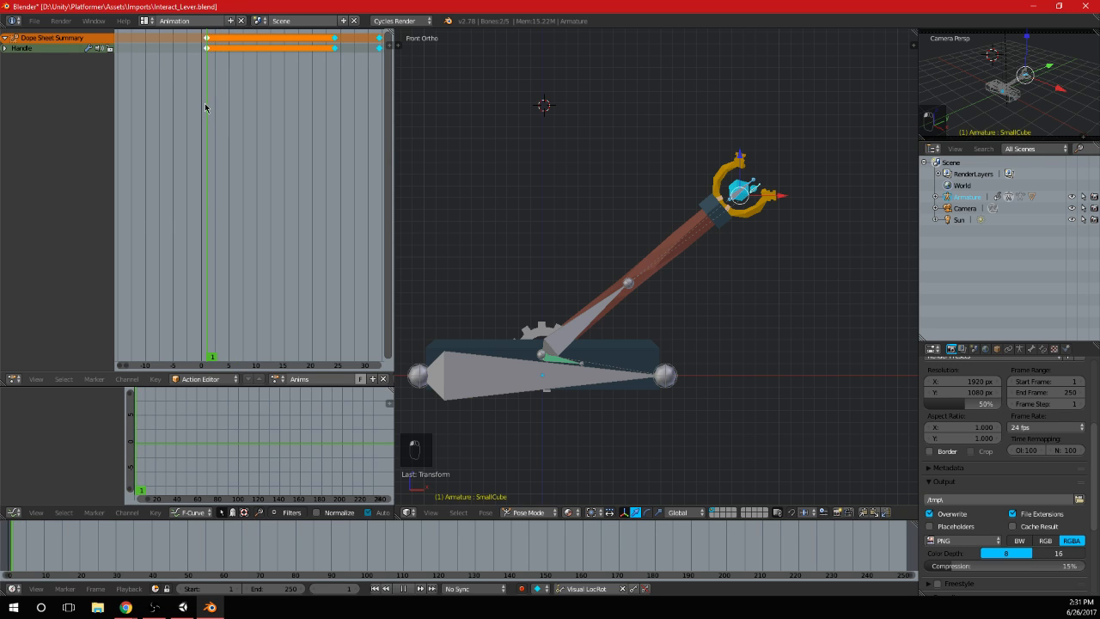
pyautogui.scroll(7, 675, 213)
pyautogui.rightClick(647, 168)
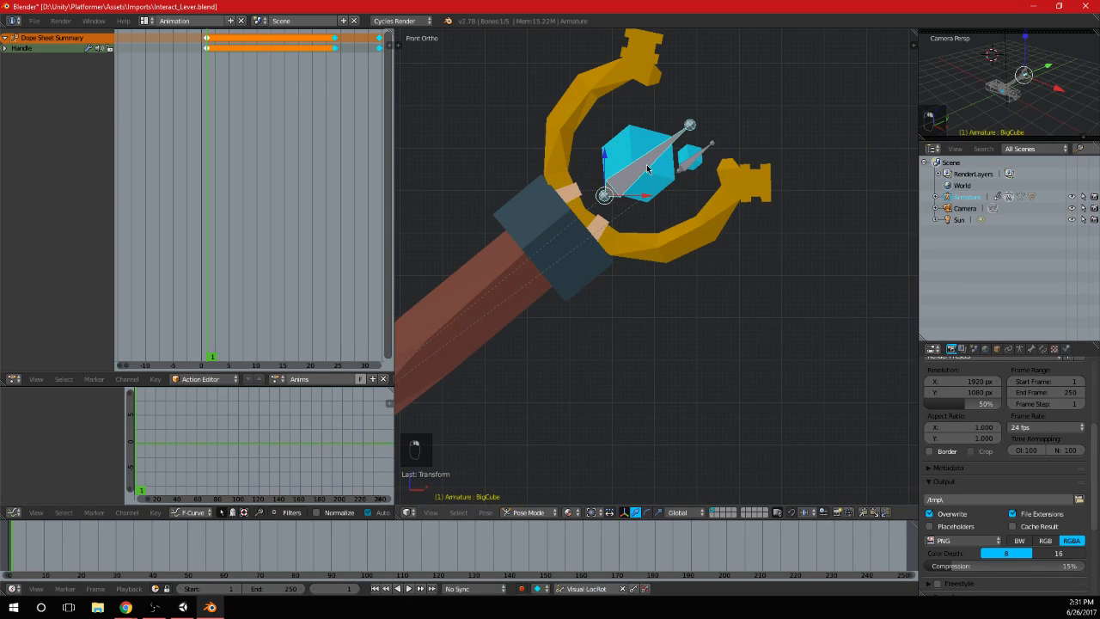
pyautogui.press('i')
pyautogui.rightClick(698, 162)
pyautogui.press('i')
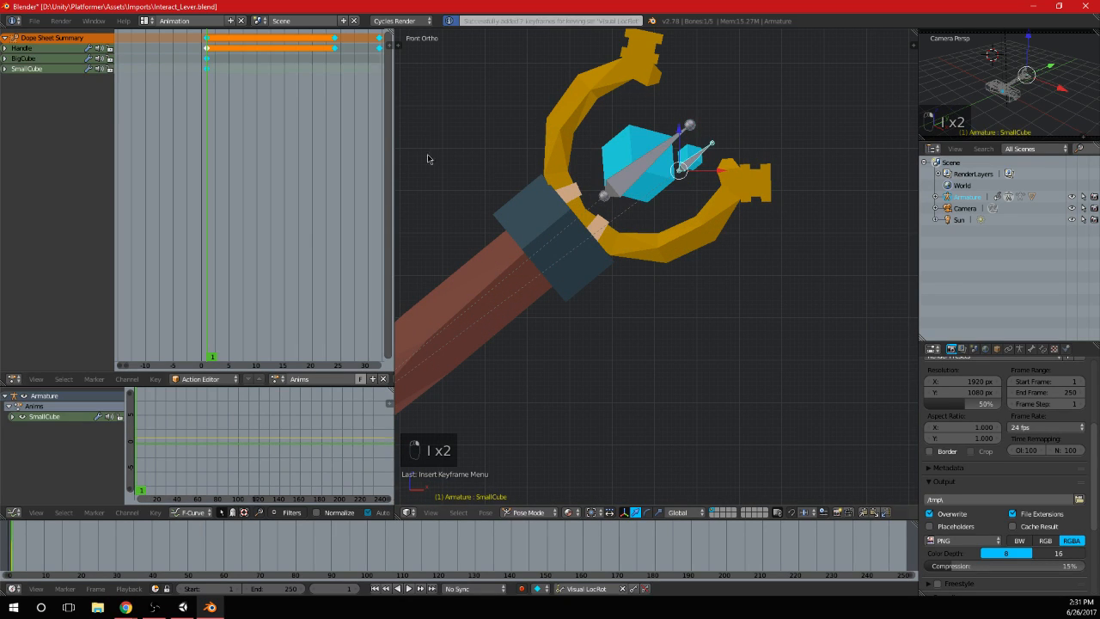
# Set the current frame to 4 and select the BigCube bone
pyautogui.scroll(1, 206, 93)
pyautogui.click(216, 103)
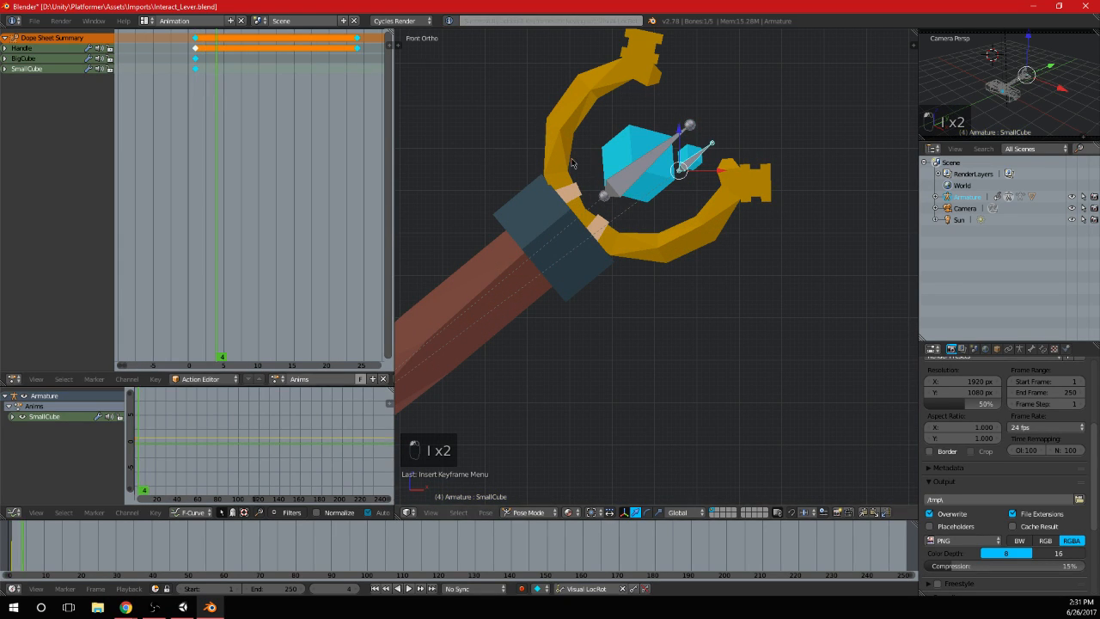
pyautogui.rightClick(632, 175)
pyautogui.press('g')
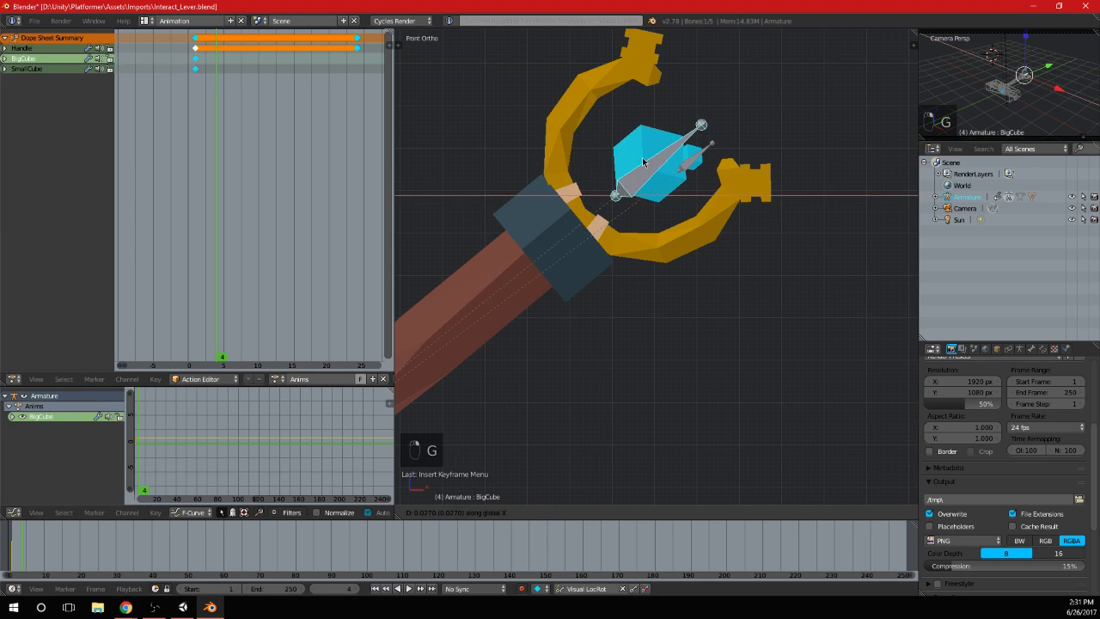
pyautogui.press('z')
pyautogui.press('z')
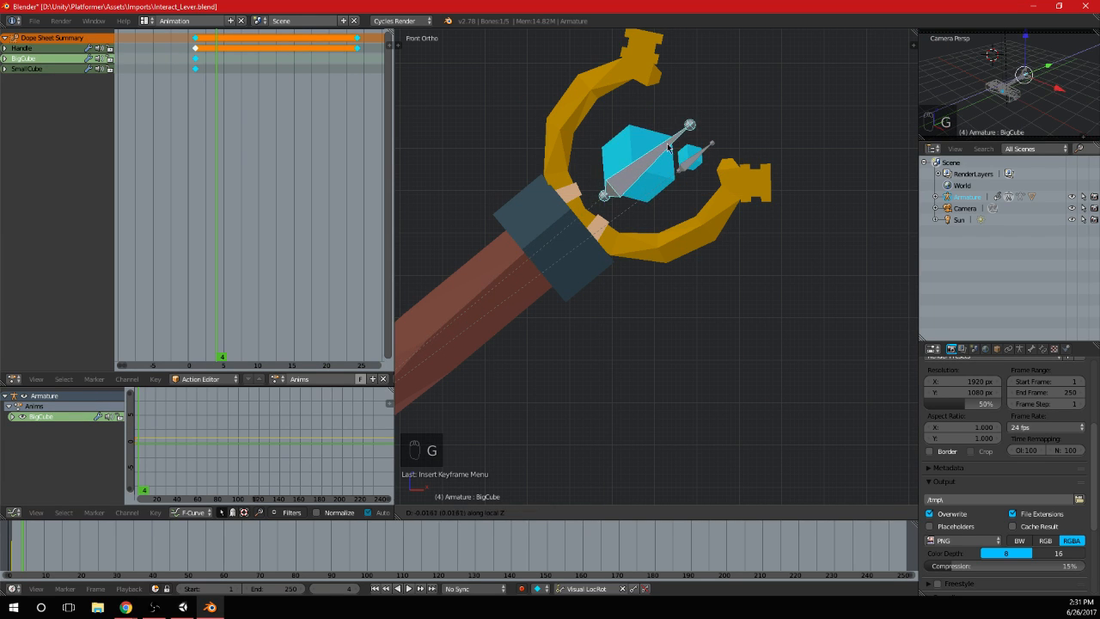
pyautogui.press('z')
pyautogui.press('z')
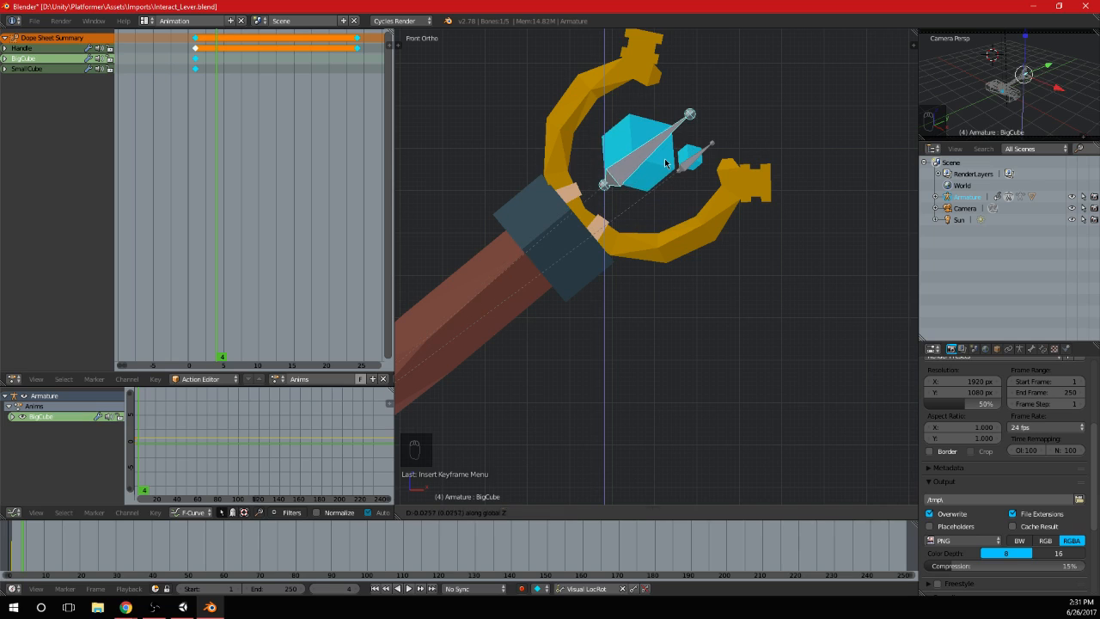
pyautogui.hotkey('ctrl', 'z')
pyautogui.press('g')
pyautogui.click(647, 165)
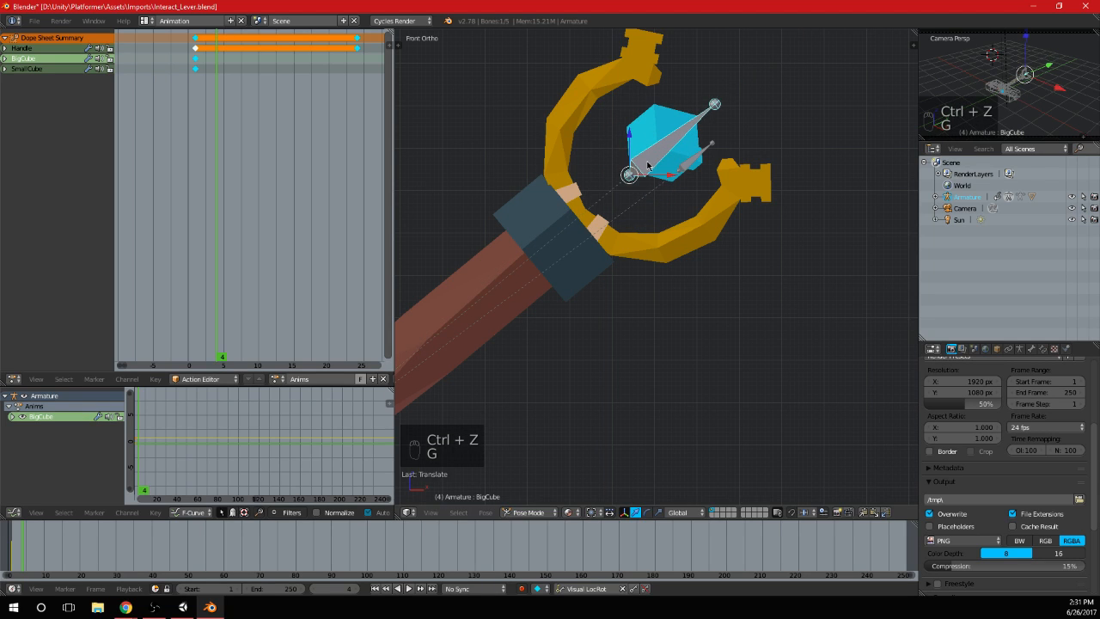
pyautogui.hotkey('ctrl', 'z')
# Move BigCube outward along its local Y axis and keyframe it at frame 4
pyautogui.press('g')
pyautogui.press('y')
pyautogui.press('y')
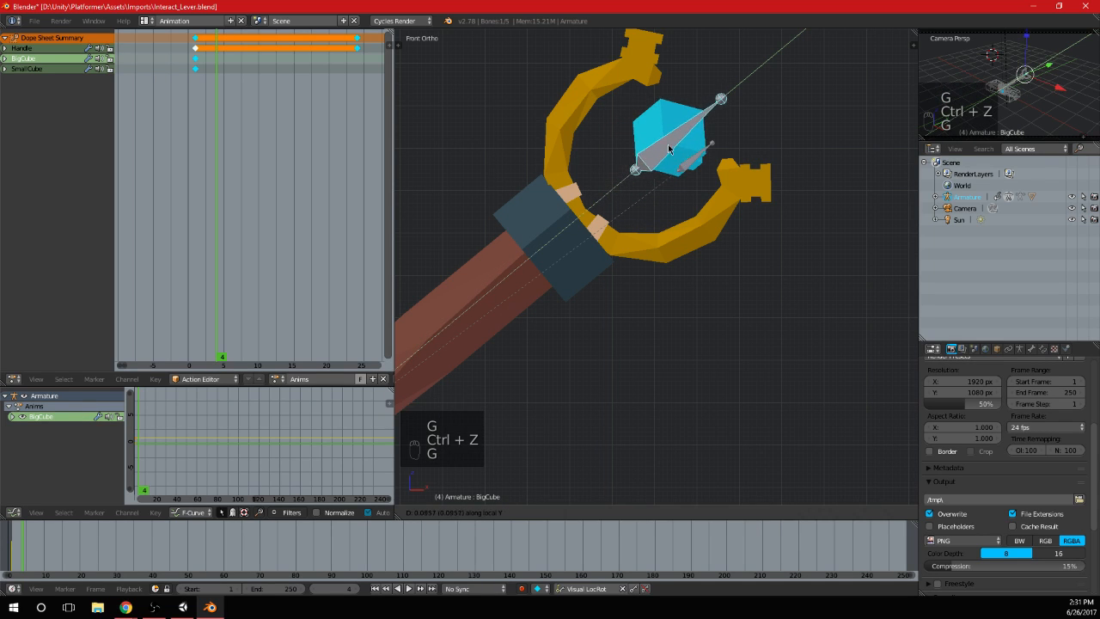
pyautogui.click(668, 151)
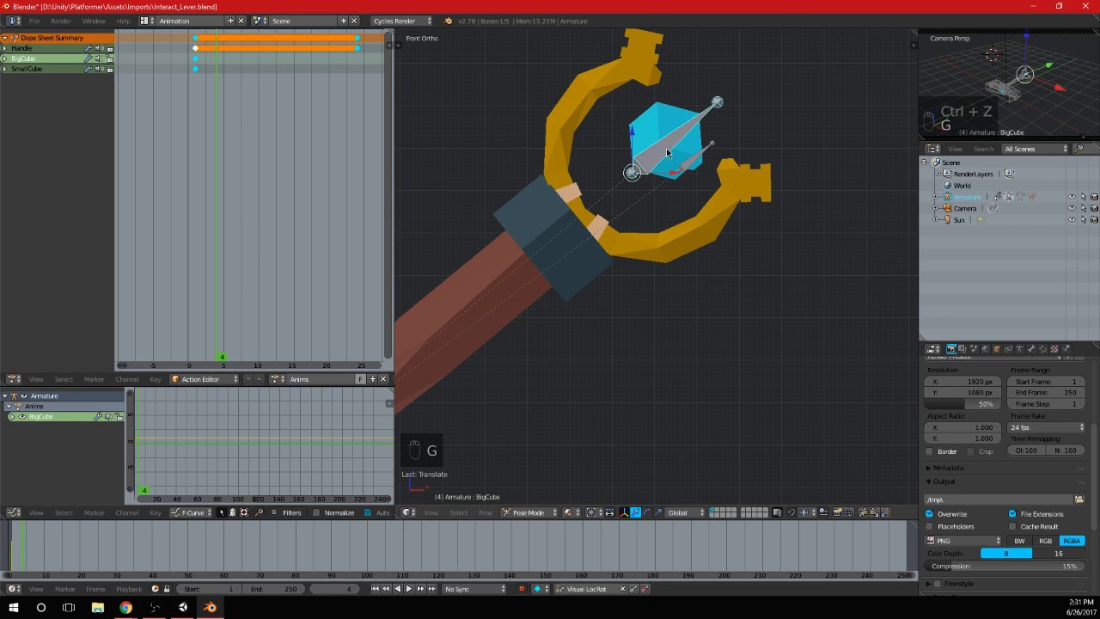
pyautogui.press('i')
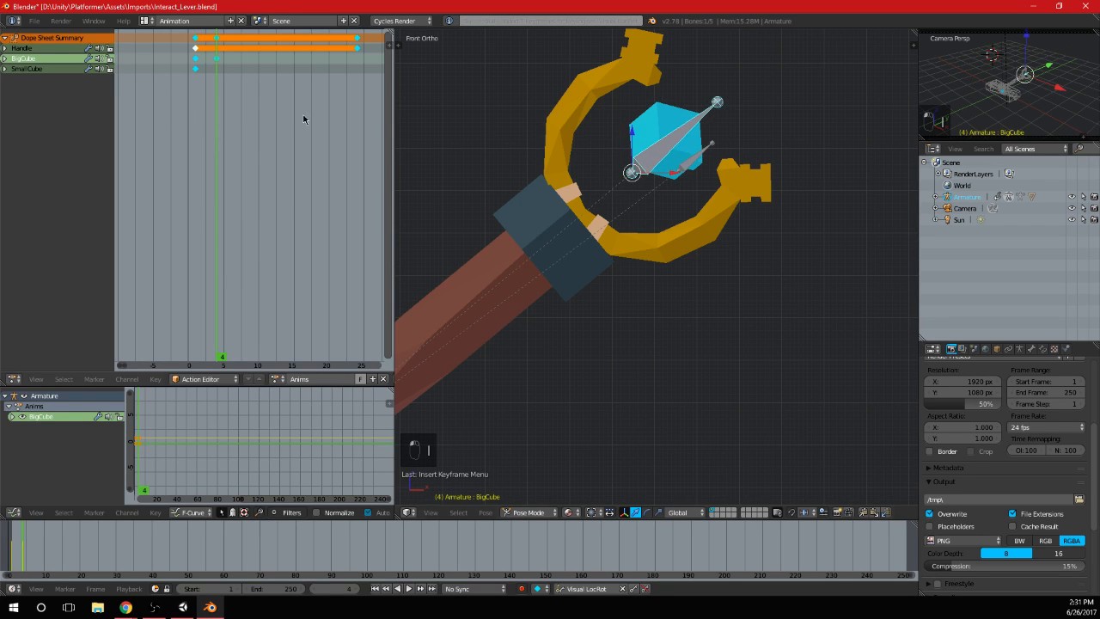
# Move SmallCube outward between the claw tips and keyframe it at frame 4
pyautogui.rightClick(690, 163)
pyautogui.press('g')
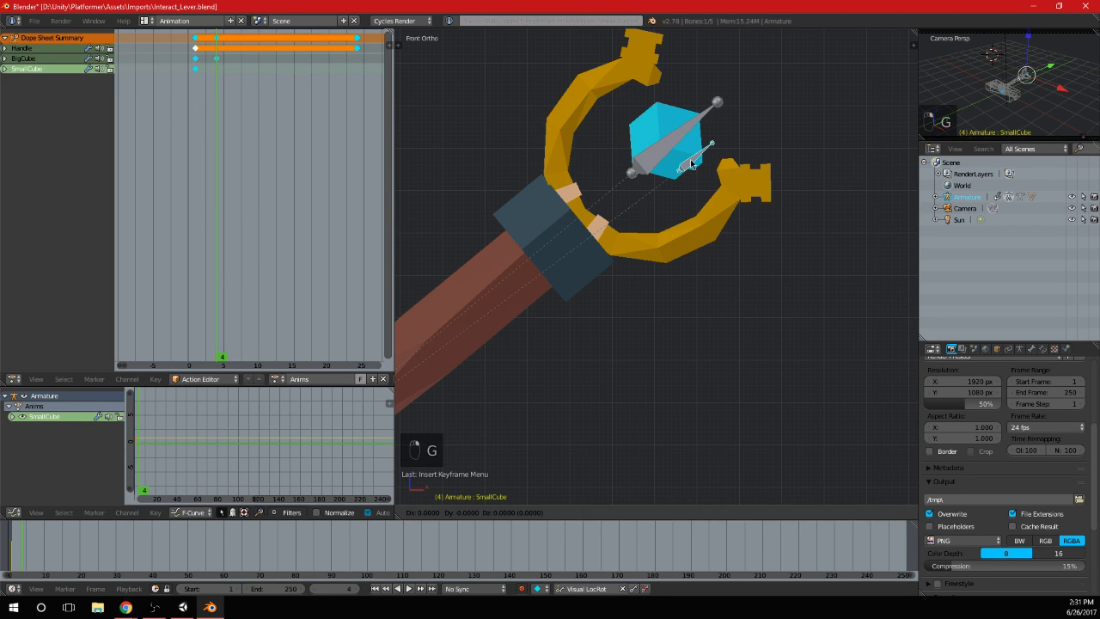
pyautogui.click(712, 153)
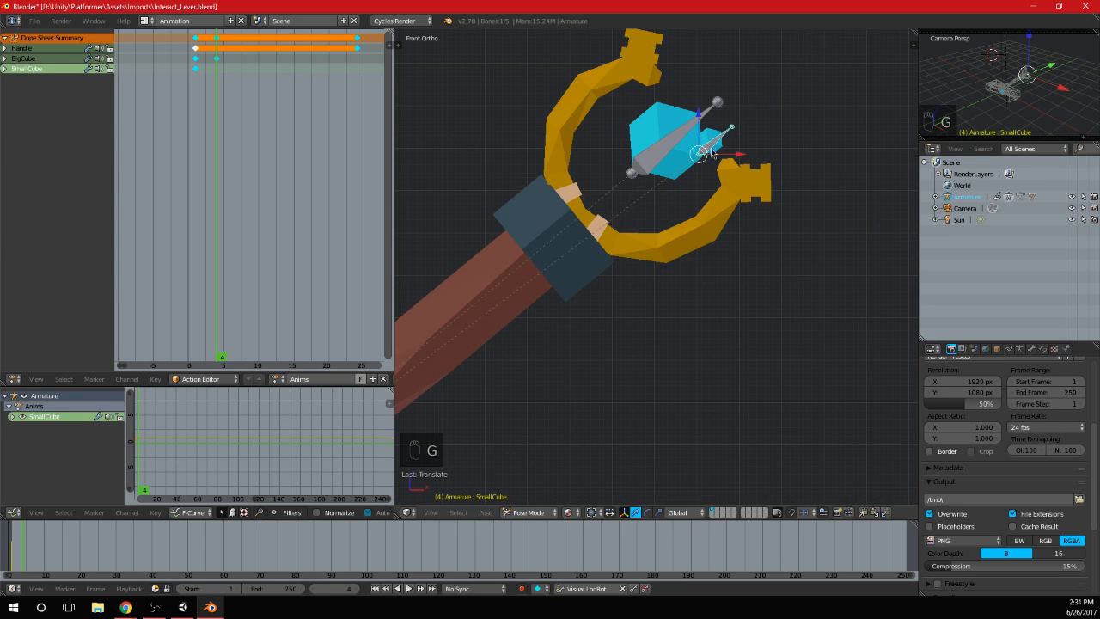
pyautogui.moveTo(712, 153); pyautogui.dragTo(683, 183, button='middle')
pyautogui.press('i')
pyautogui.press('KP_1')
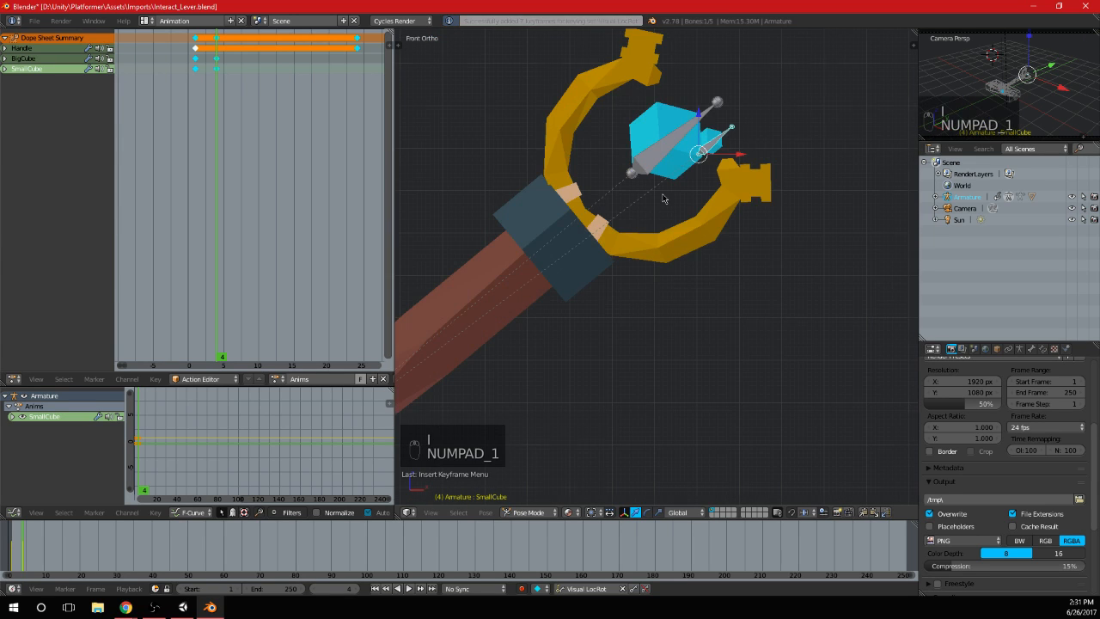
# At frame 15, move BigCube back along its local Y axis to the base of the claw and keyframe it
pyautogui.hotkey('alt', 'a')
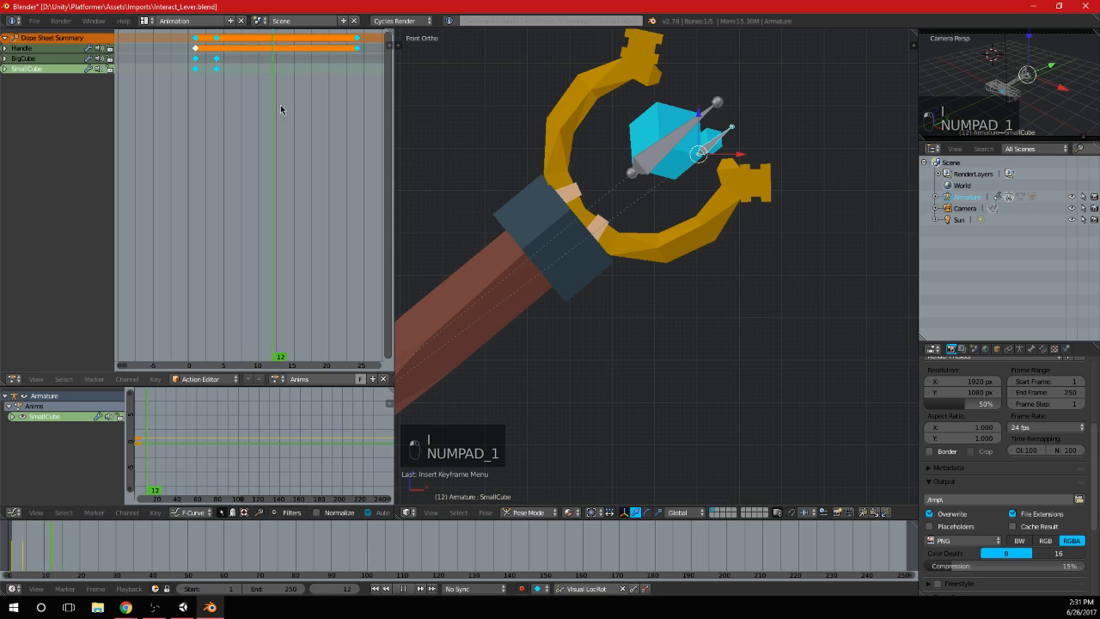
pyautogui.rightClick(700, 146)
pyautogui.press('g')
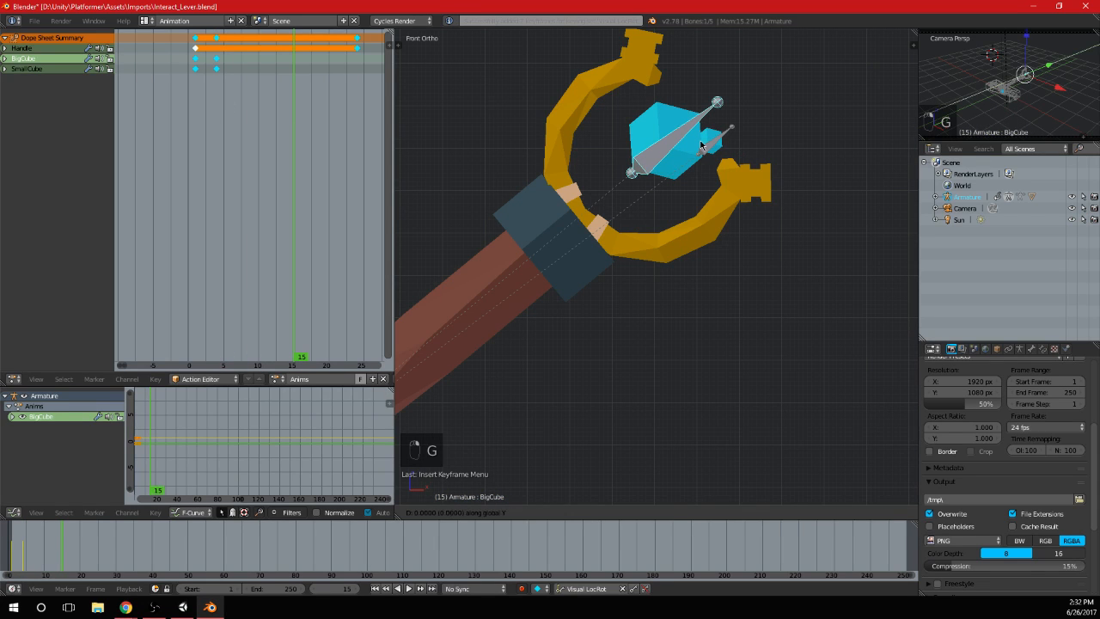
pyautogui.press('y')
pyautogui.click(658, 179)
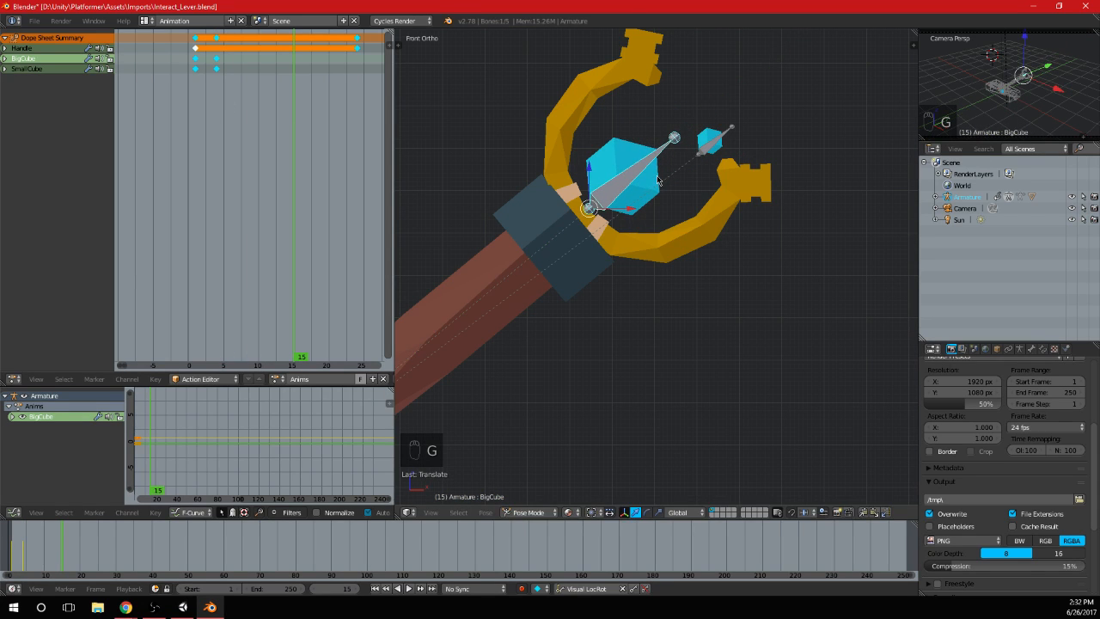
pyautogui.press('i')
# At frame 19, move SmallCube back toward the handle along its local Y axis and keyframe it
pyautogui.rightClick(708, 146)
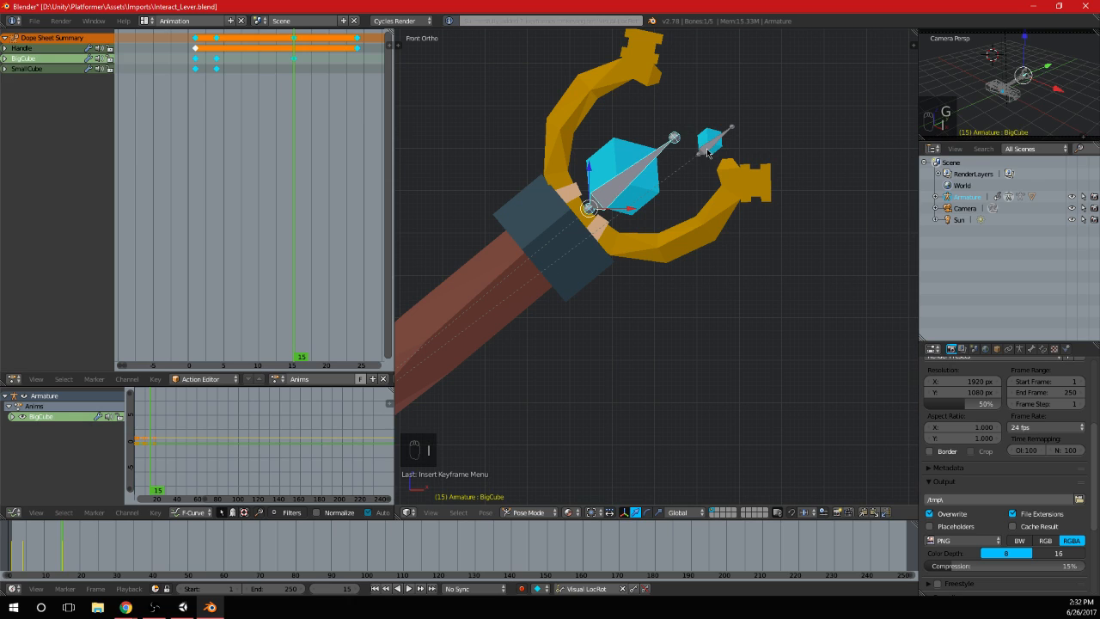
pyautogui.click(323, 104)
pyautogui.press('g')
pyautogui.press('y')
pyautogui.press('y')
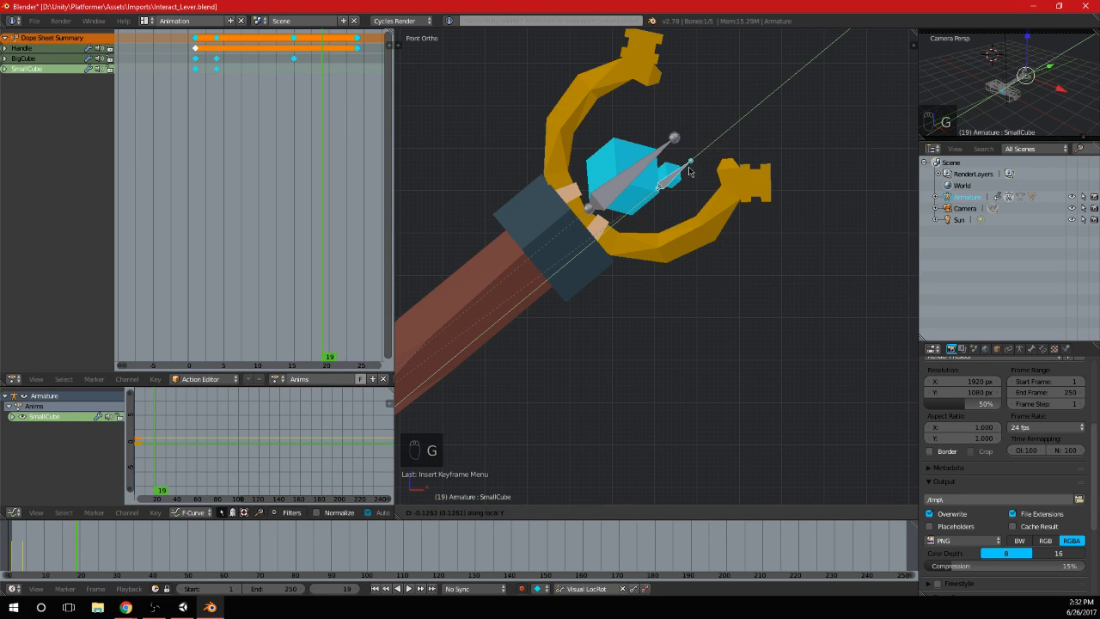
pyautogui.click(688, 171)
pyautogui.press('i')
# Duplicate the frame 1 keyframes of BigCube and SmallCube to frame 24
pyautogui.moveTo(324, 135)
pyautogui.mouseDown()
pyautogui.moveTo(203, 115)
pyautogui.moveTo(340, 123)
pyautogui.mouseUp()
pyautogui.moveTo(196, 67); pyautogui.dragTo(195, 62, button='right')
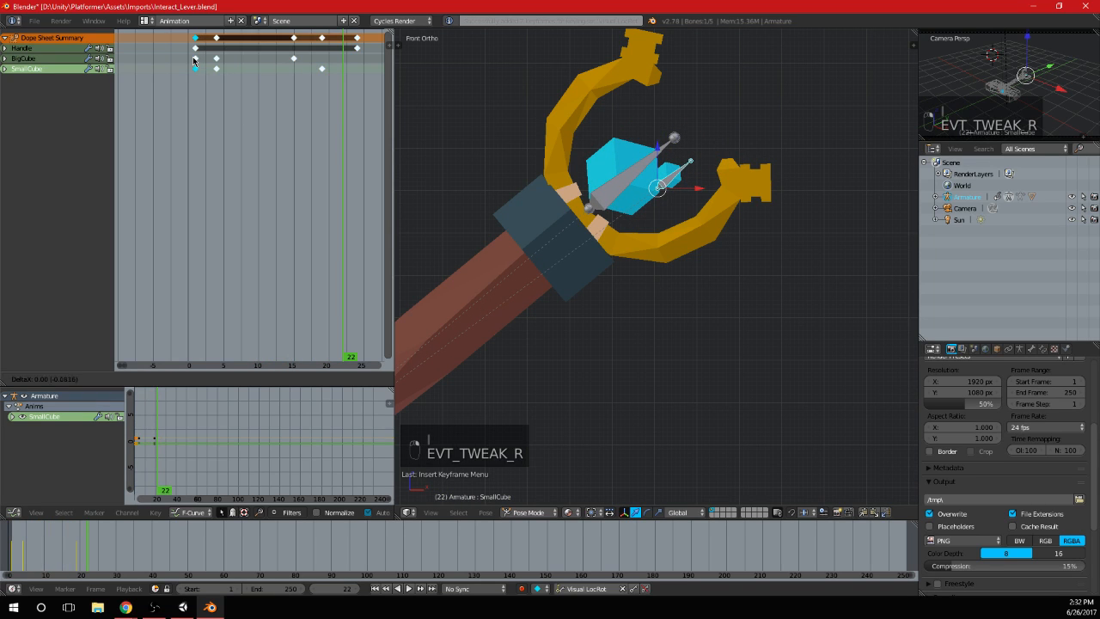
pyautogui.hotkey('shift', 'd')
pyautogui.click(357, 80)
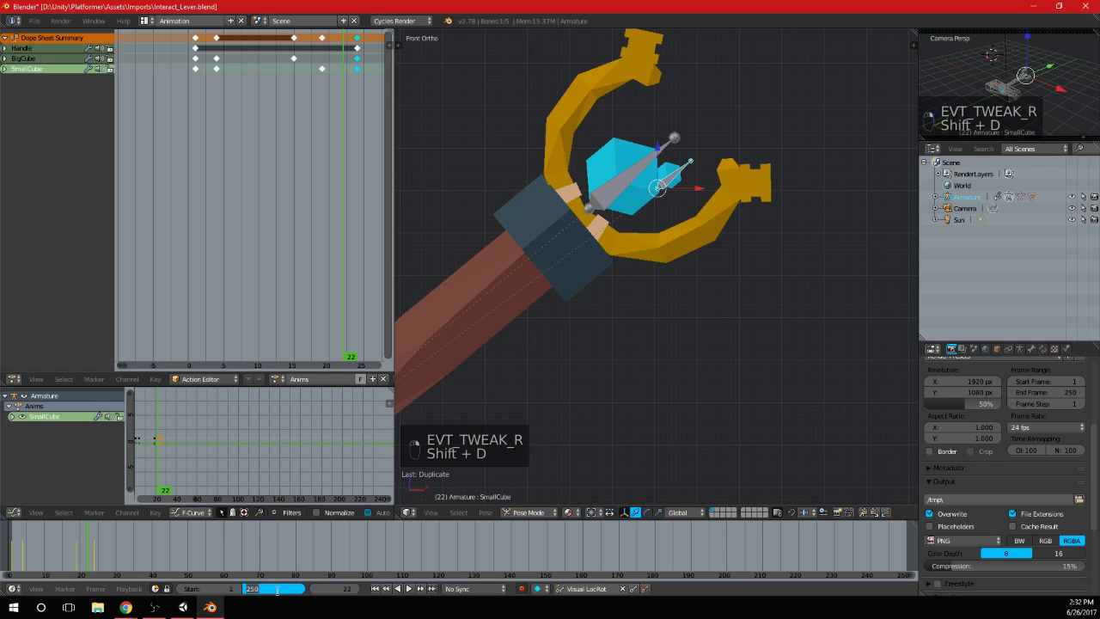
# Set the scene's end frame to 24 and play back the cubes' looping animation
pyautogui.write('24')
pyautogui.press('Return')
pyautogui.click(408, 589)
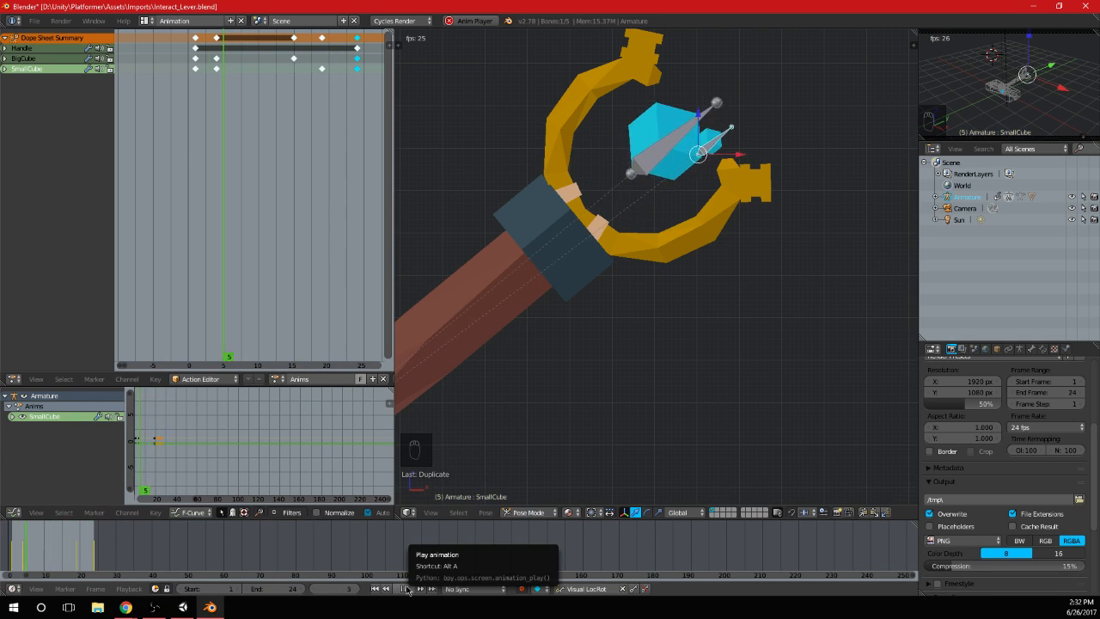
pyautogui.hotkey('alt', 'a')
pyautogui.click(205, 201)
pyautogui.moveTo(199, 197); pyautogui.dragTo(226, 204)
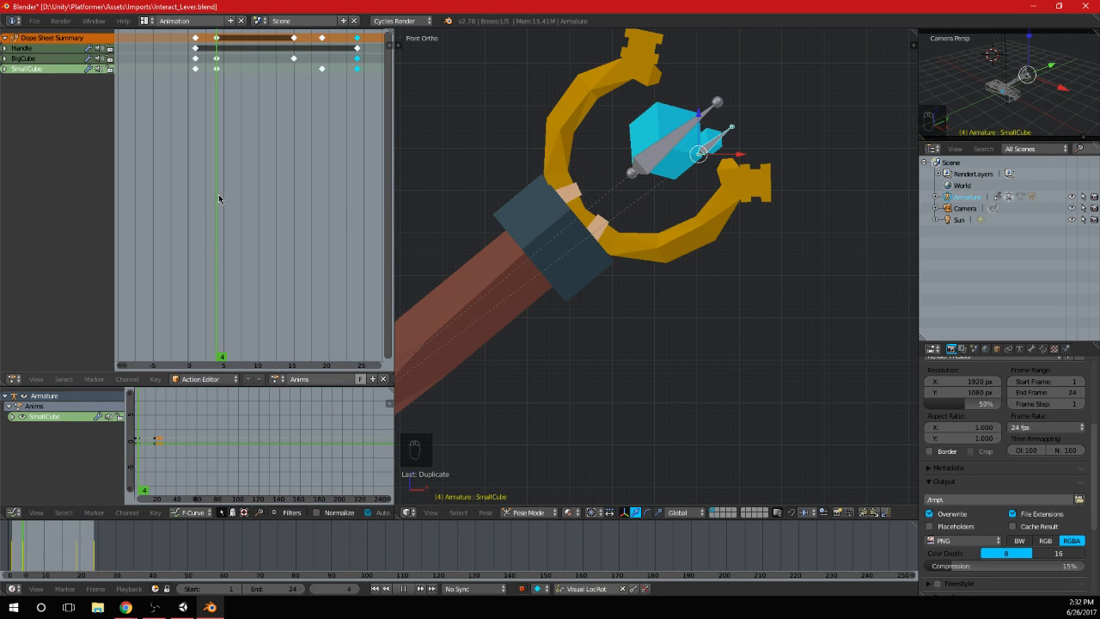
# Move both cubes' frame 4 keyframes to frame 1 and place duplicates of them at frame 24
pyautogui.press('a')
pyautogui.press('b')
pyautogui.moveTo(212, 83); pyautogui.dragTo(231, 32)
pyautogui.press('g')
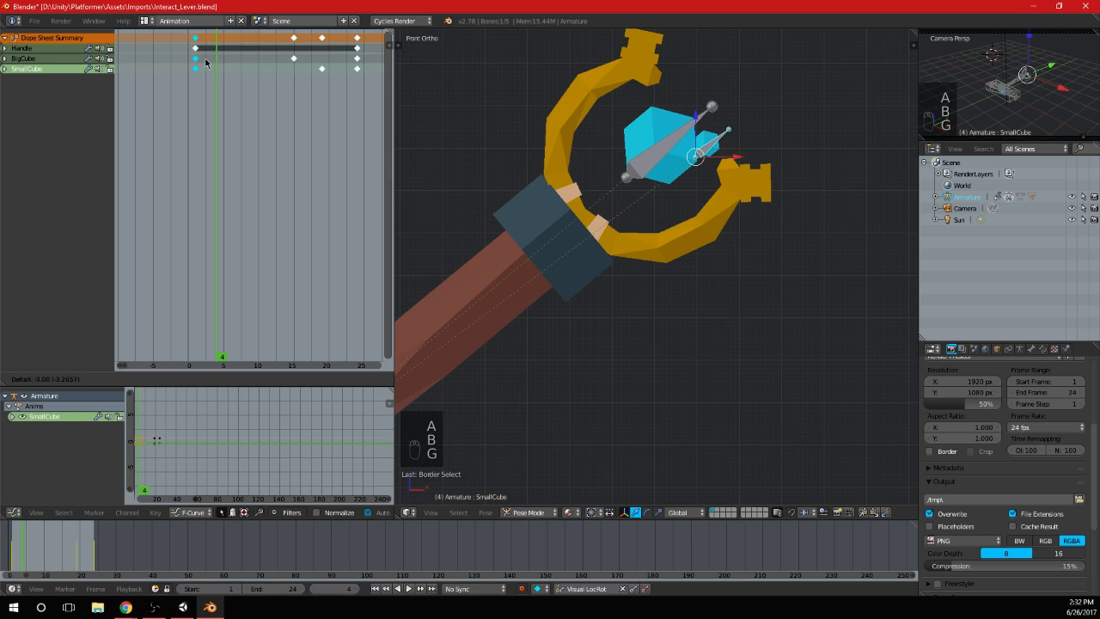
pyautogui.click(208, 73)
pyautogui.hotkey('shift', 'd')
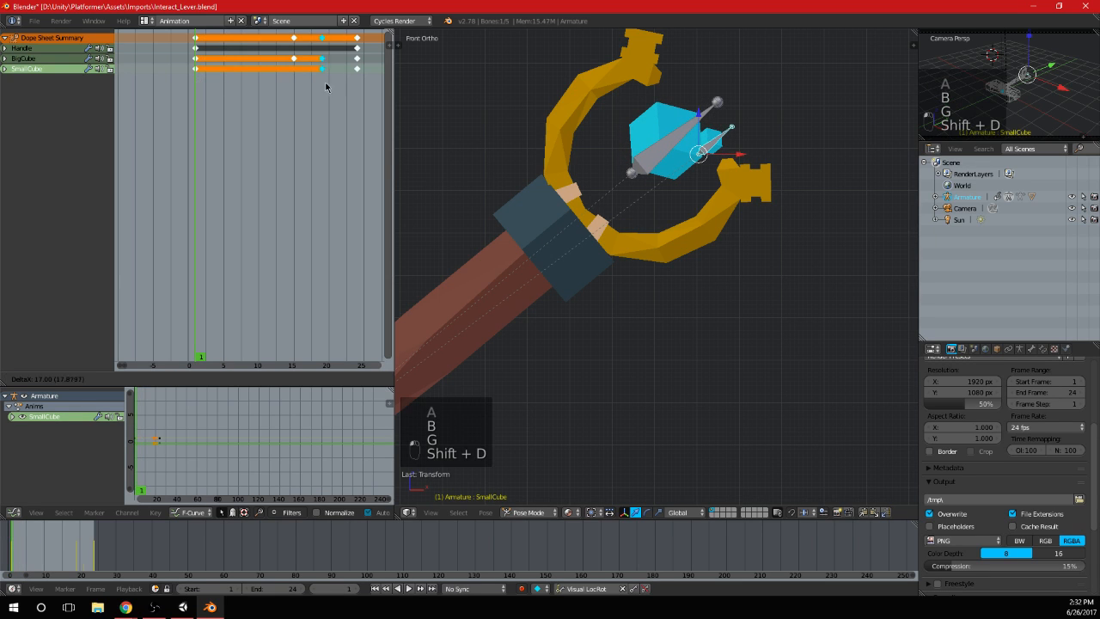
pyautogui.click(358, 93)
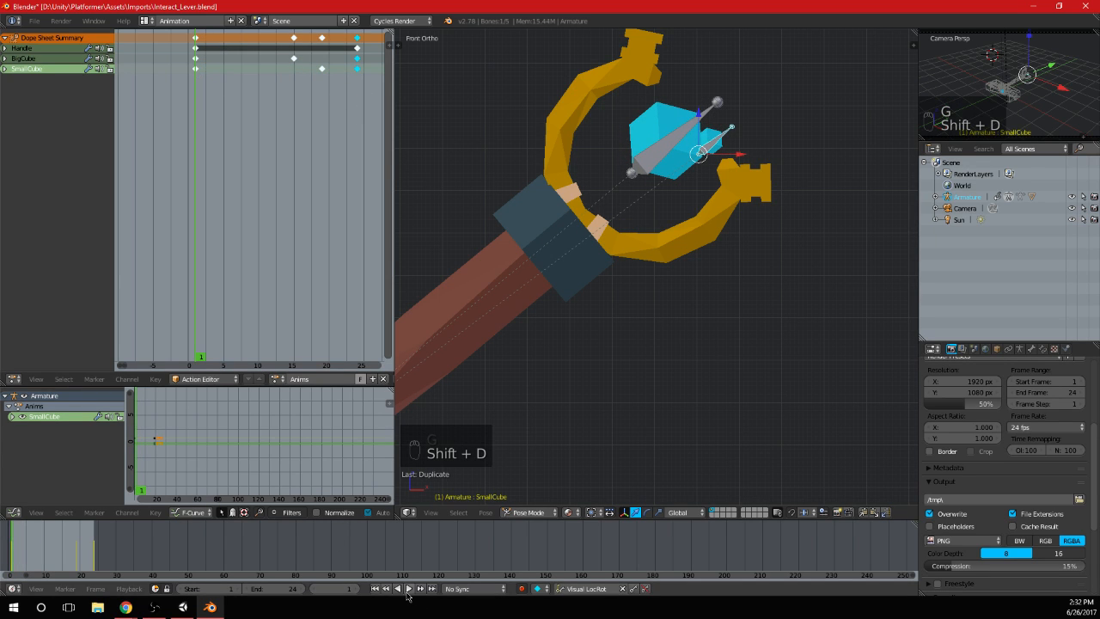
# Play back the cubes' floating animation and scrub through it to frame 15
pyautogui.click(408, 590)
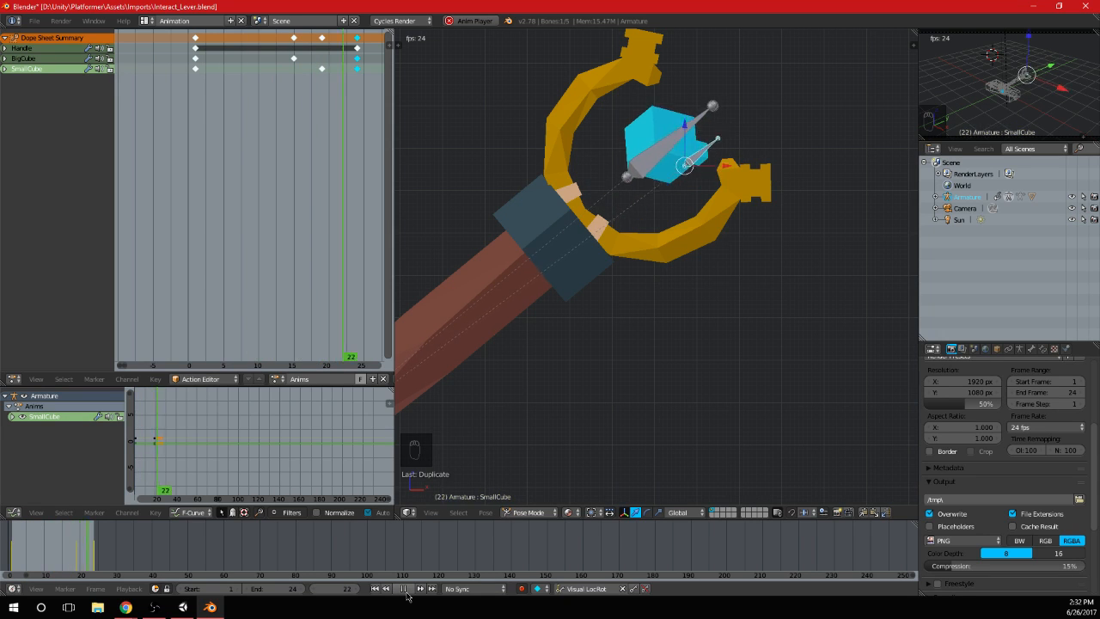
pyautogui.scroll(-9, 640, 303)
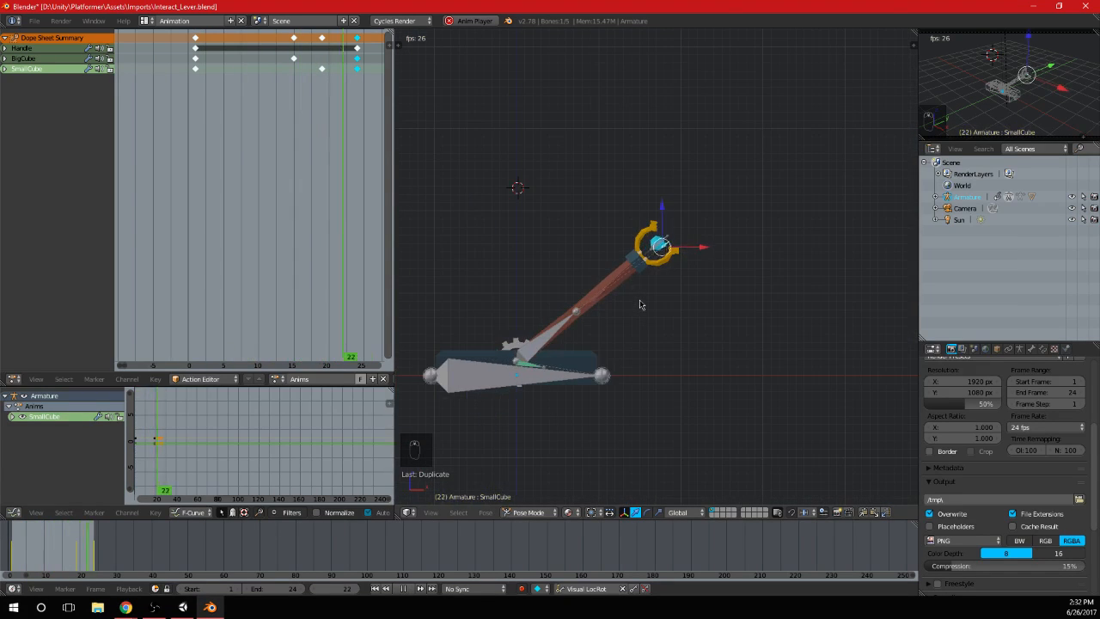
pyautogui.scroll(7, 639, 305)
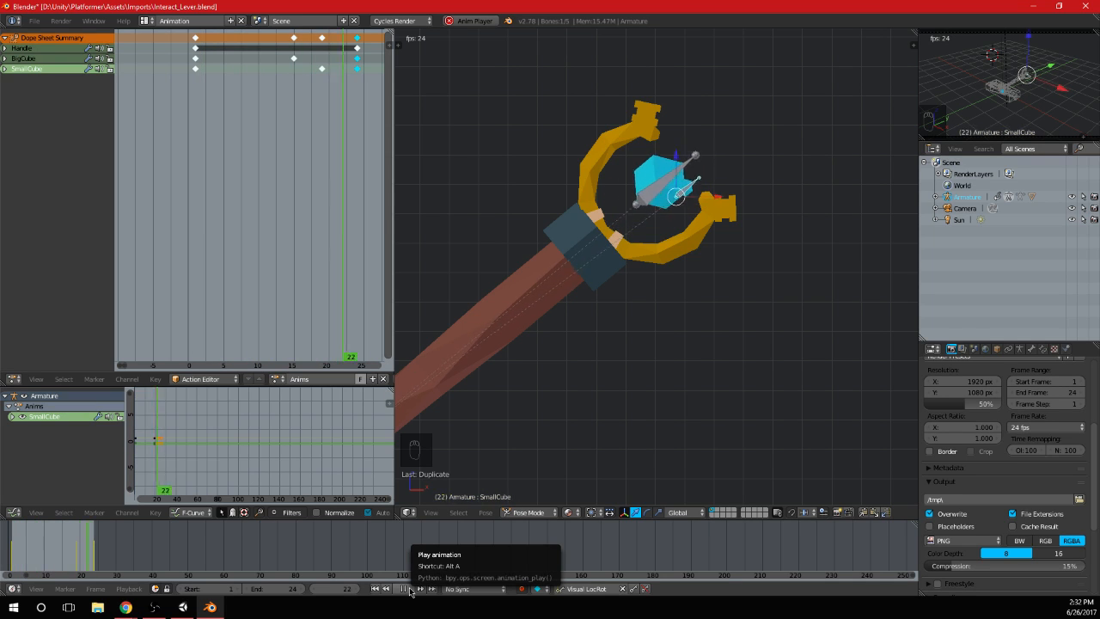
pyautogui.click(407, 588)
pyautogui.moveTo(274, 177); pyautogui.dragTo(223, 169)
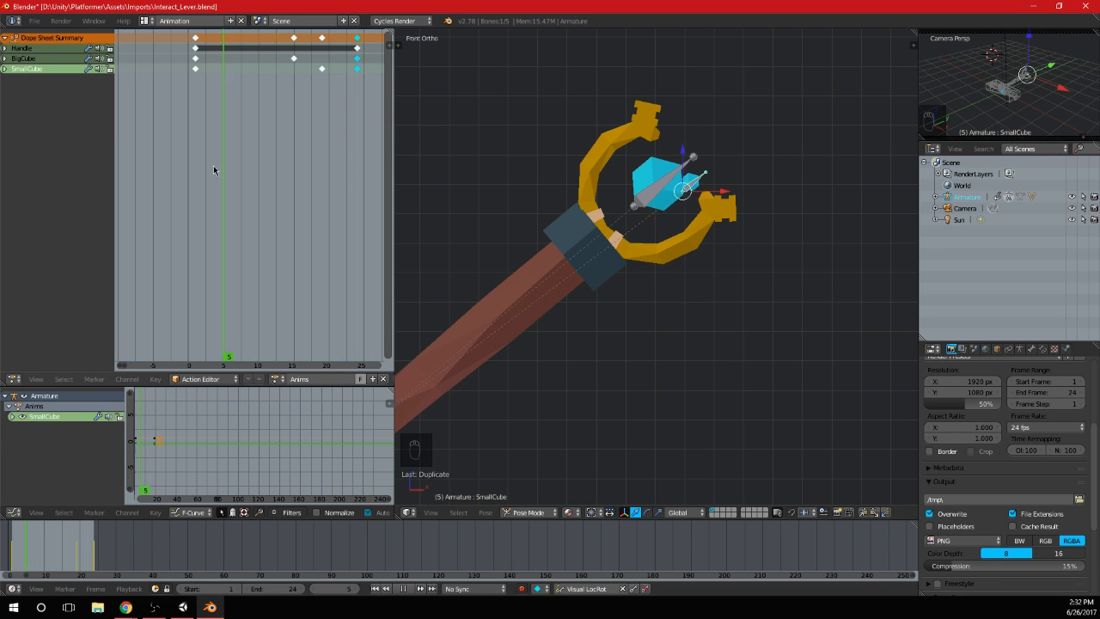
pyautogui.moveTo(301, 61); pyautogui.dragTo(295, 60)
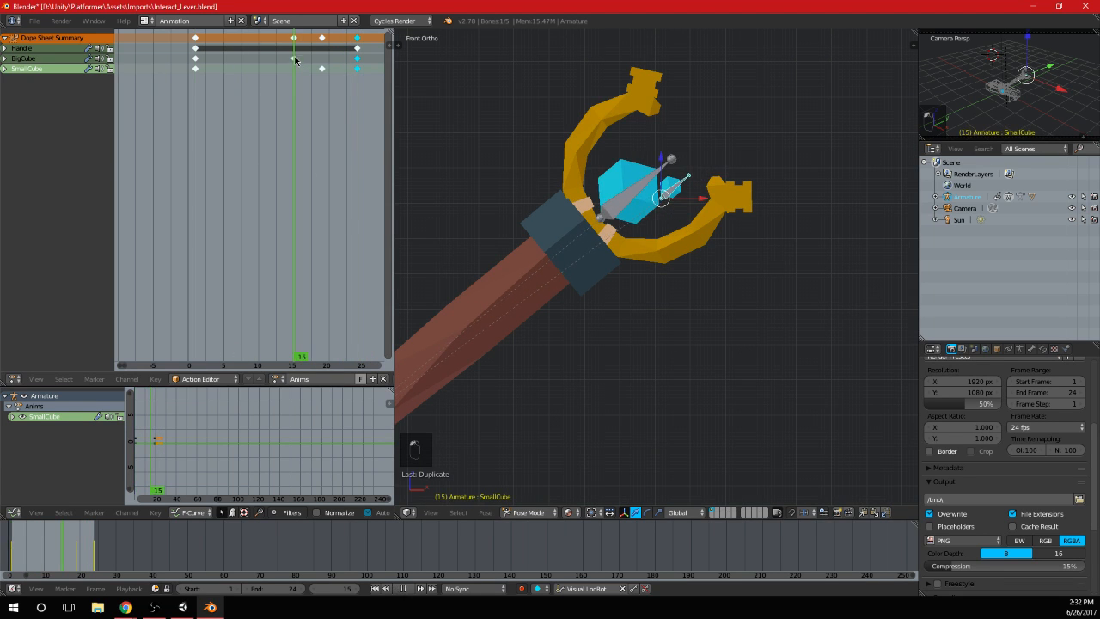
# Move BigCube's frame 15 keyframe and SmallCube's frame 19 keyframe to frame 1
pyautogui.rightClick(296, 60)
pyautogui.press('g')
pyautogui.click(225, 84)
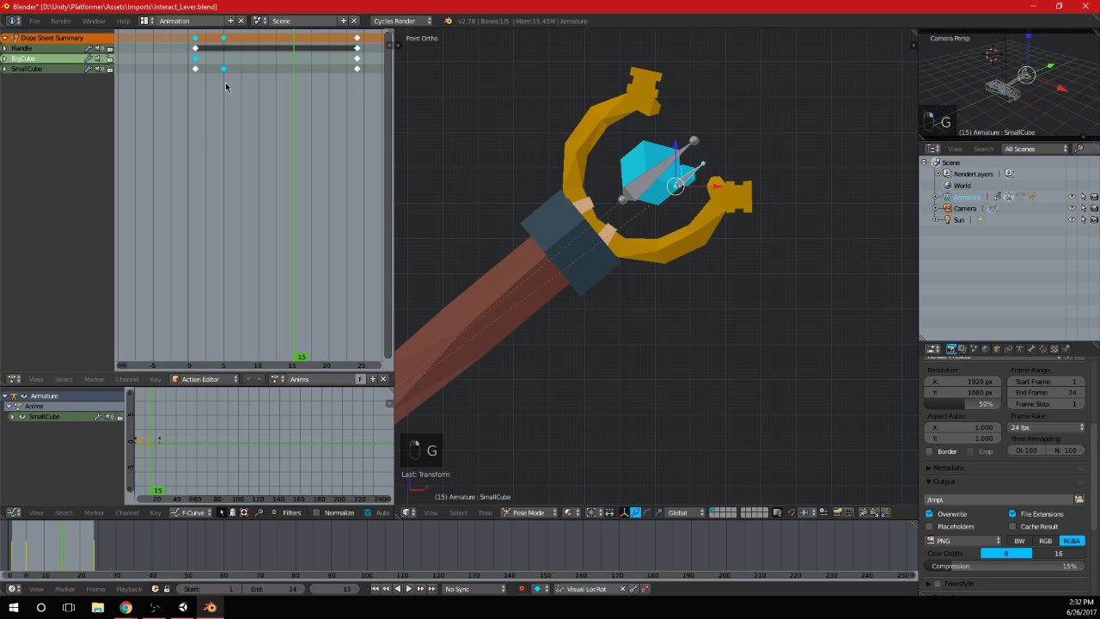
pyautogui.rightClick(225, 73)
pyautogui.press('g')
pyautogui.click(197, 75)
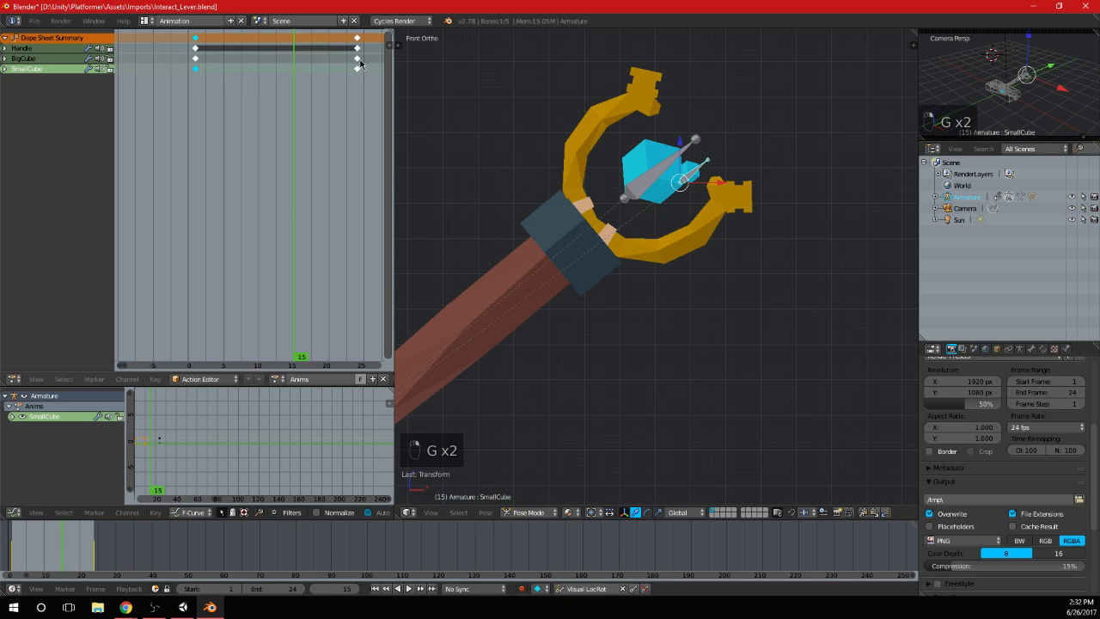
# Move the cubes' frame 24 keyframes to frame 15 for BigCube and about frame 20 for SmallCube
pyautogui.rightClick(359, 60)
pyautogui.keyDown('shift'); pyautogui.rightClick(359, 71); pyautogui.keyUp('shift')
pyautogui.press('g')
pyautogui.click(295, 71)
pyautogui.rightClick(295, 69)
pyautogui.press('g')
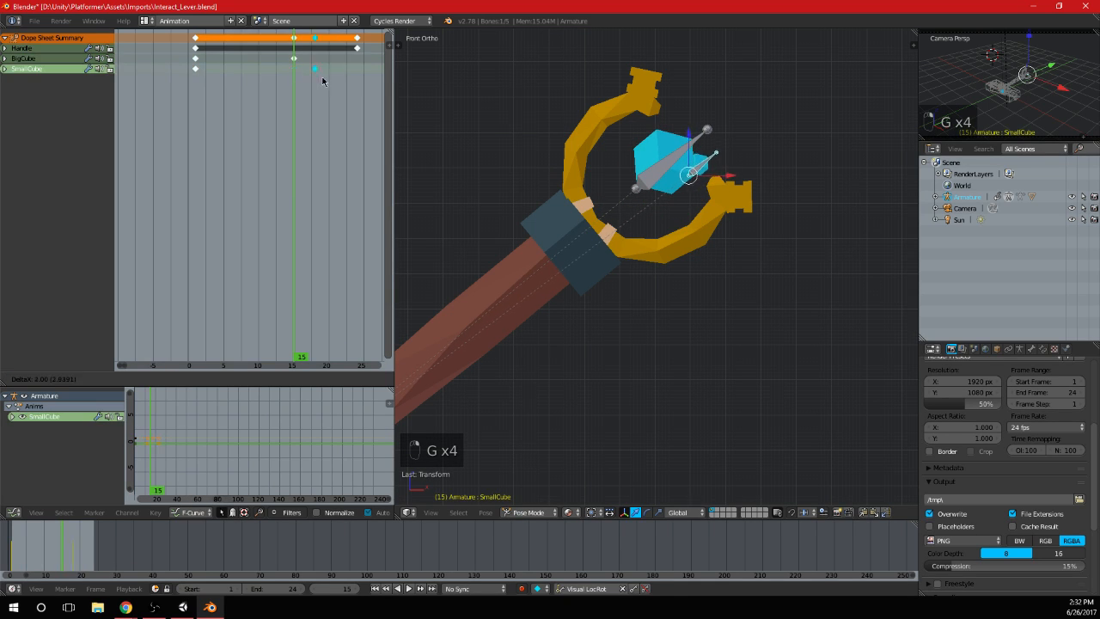
pyautogui.click(321, 85)
# Duplicate the frame 1 keyframes of BigCube and SmallCube to frame 24
pyautogui.rightClick(196, 67)
pyautogui.keyDown('shift'); pyautogui.rightClick(196, 59); pyautogui.keyUp('shift')
pyautogui.hotkey('shift', 'd')
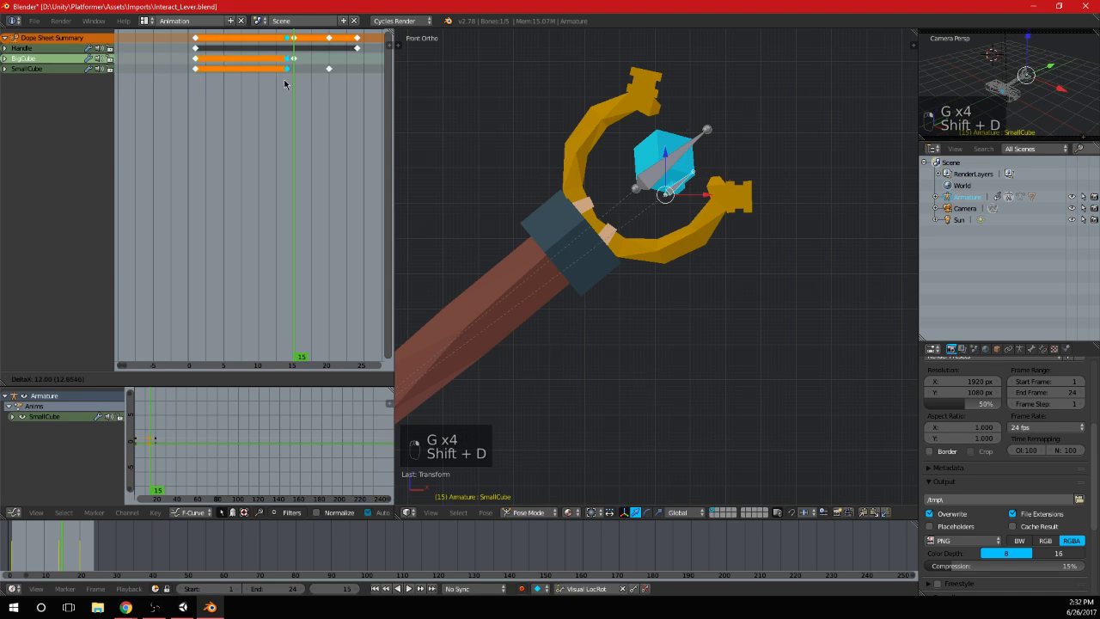
pyautogui.click(353, 88)
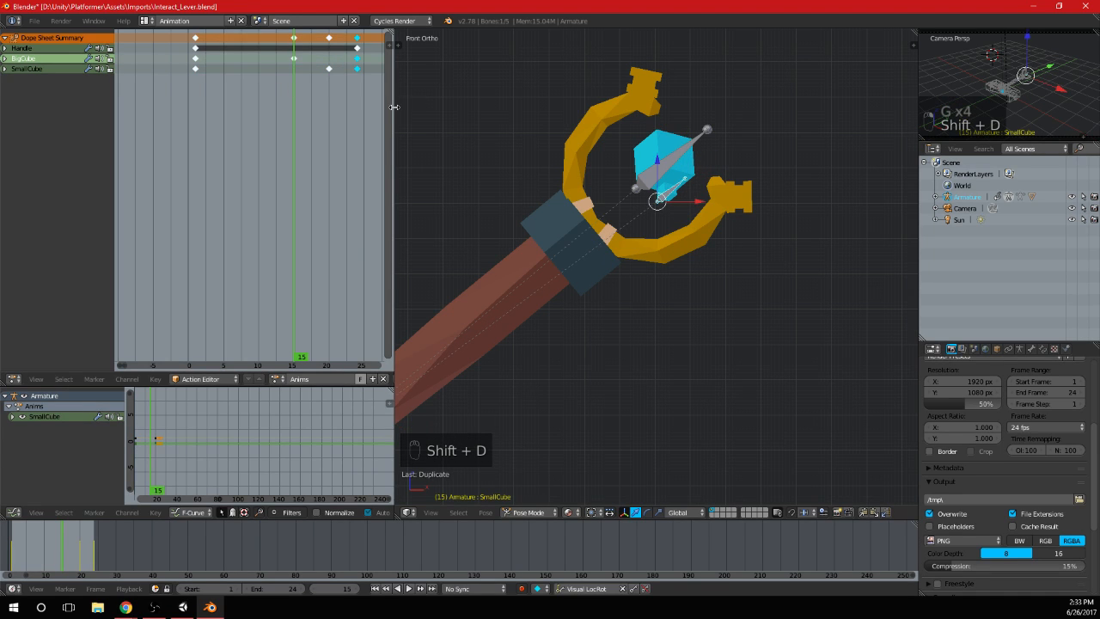
# Play back the cubes' floating loop and check it both up close and on the whole lever
pyautogui.click(410, 589)
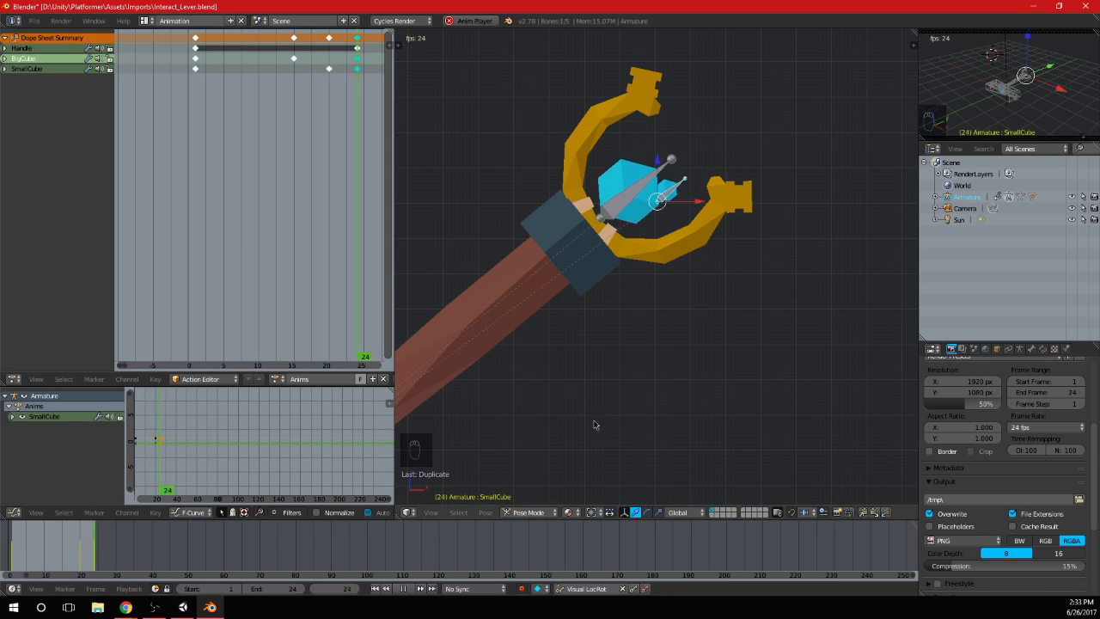
pyautogui.scroll(-6, 681, 355)
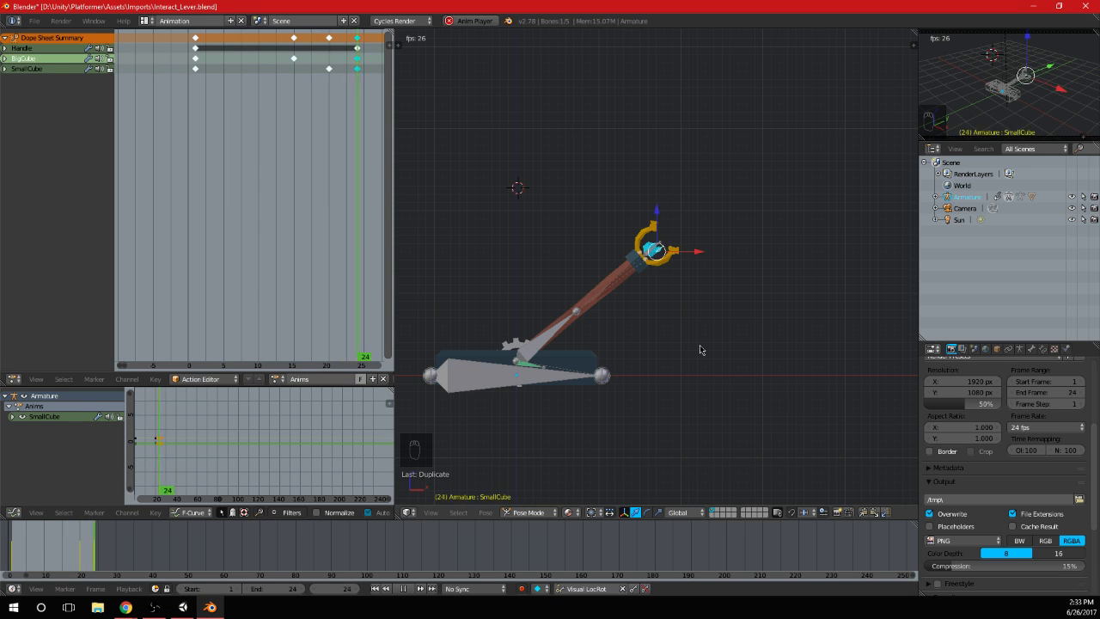
pyautogui.scroll(1, 700, 350)
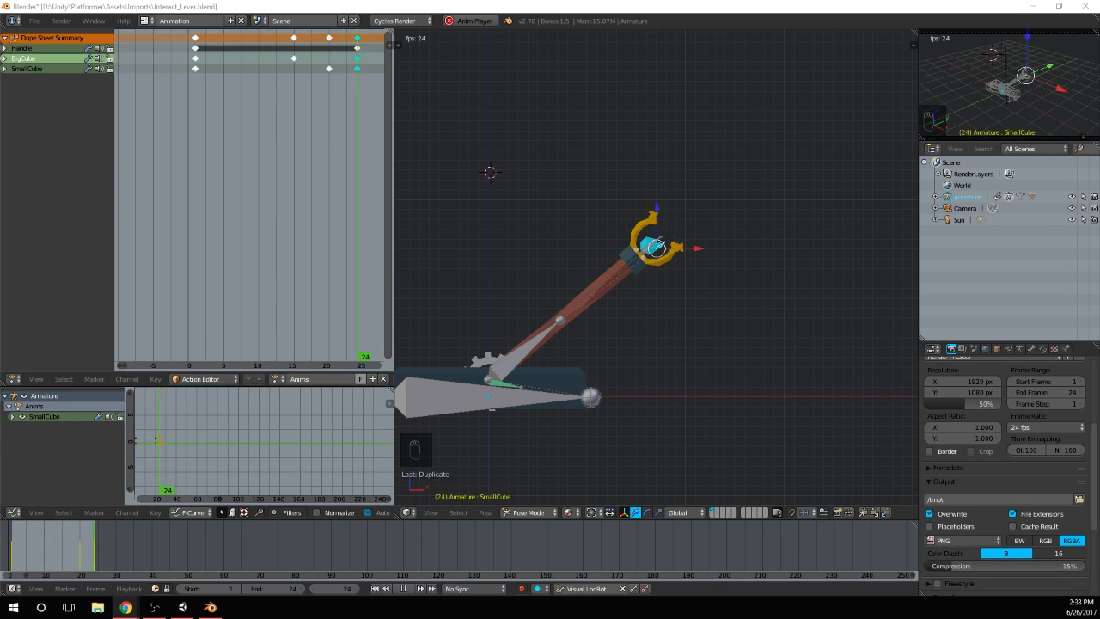
pyautogui.click(545, 5)
pyautogui.scroll(3, 645, 281)
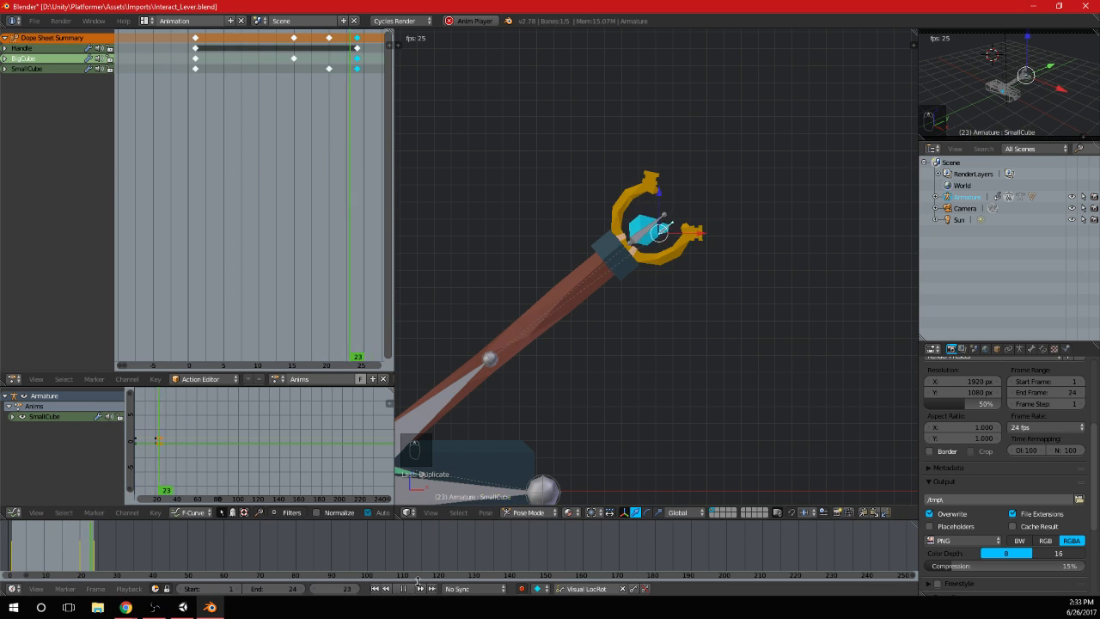
pyautogui.click(403, 588)
# Rotate the BigCube bone about its local Y axis at frame 13 and keyframe the pose
pyautogui.moveTo(222, 111); pyautogui.dragTo(192, 128)
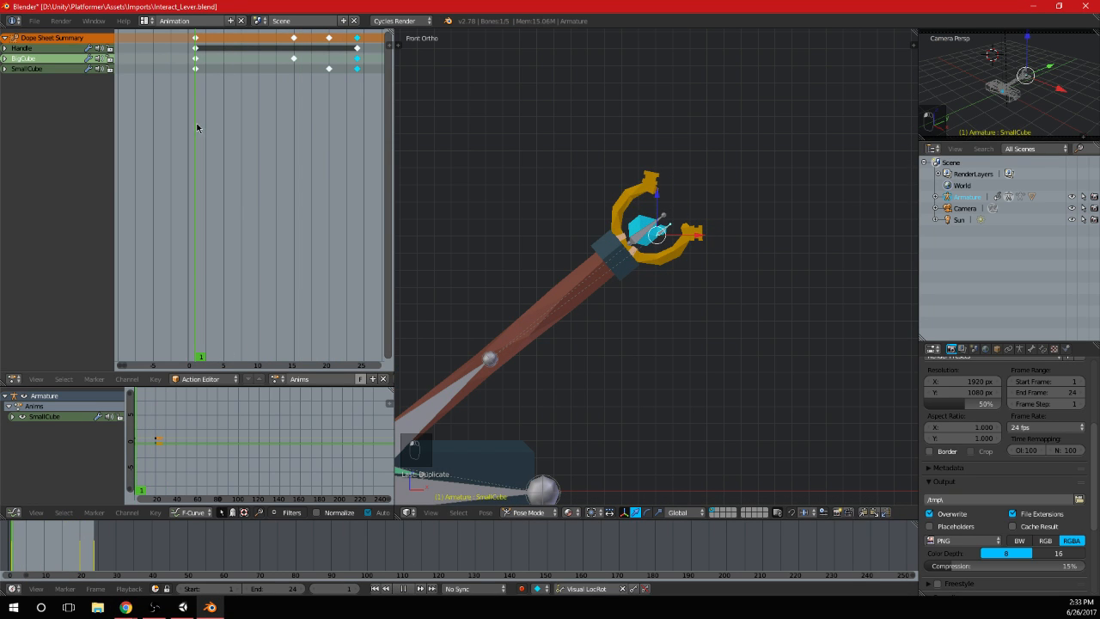
pyautogui.scroll(3, 683, 227)
pyautogui.keyDown('shift'); pyautogui.moveTo(635, 217); pyautogui.dragTo(642, 237, button='middle'); pyautogui.keyUp('shift')
pyautogui.moveTo(206, 119); pyautogui.dragTo(276, 119)
pyautogui.rightClick(693, 217)
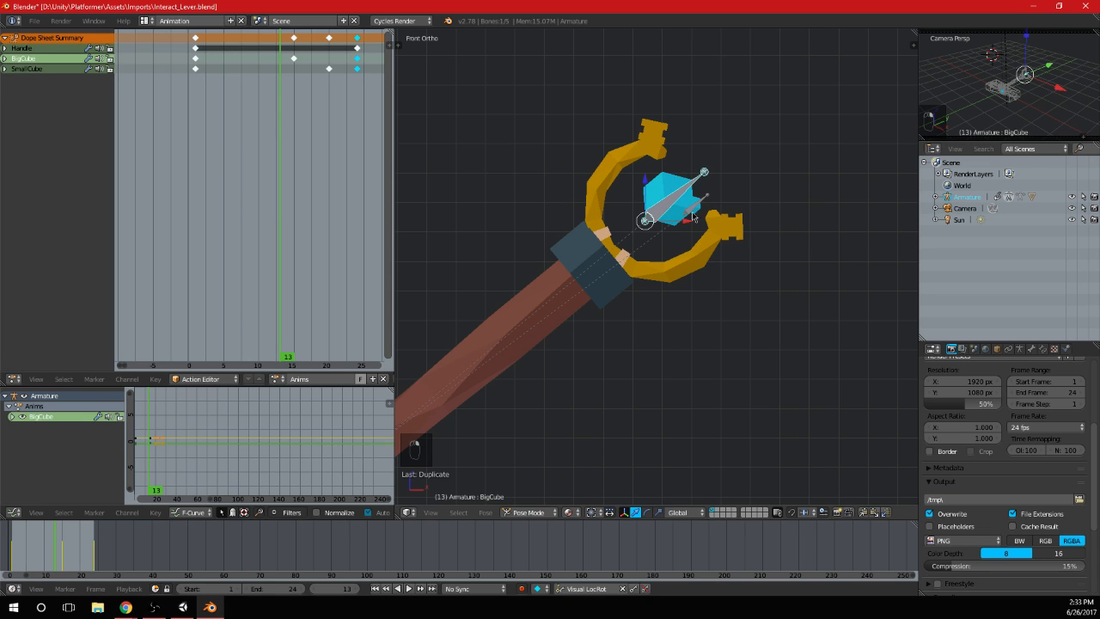
pyautogui.press('r')
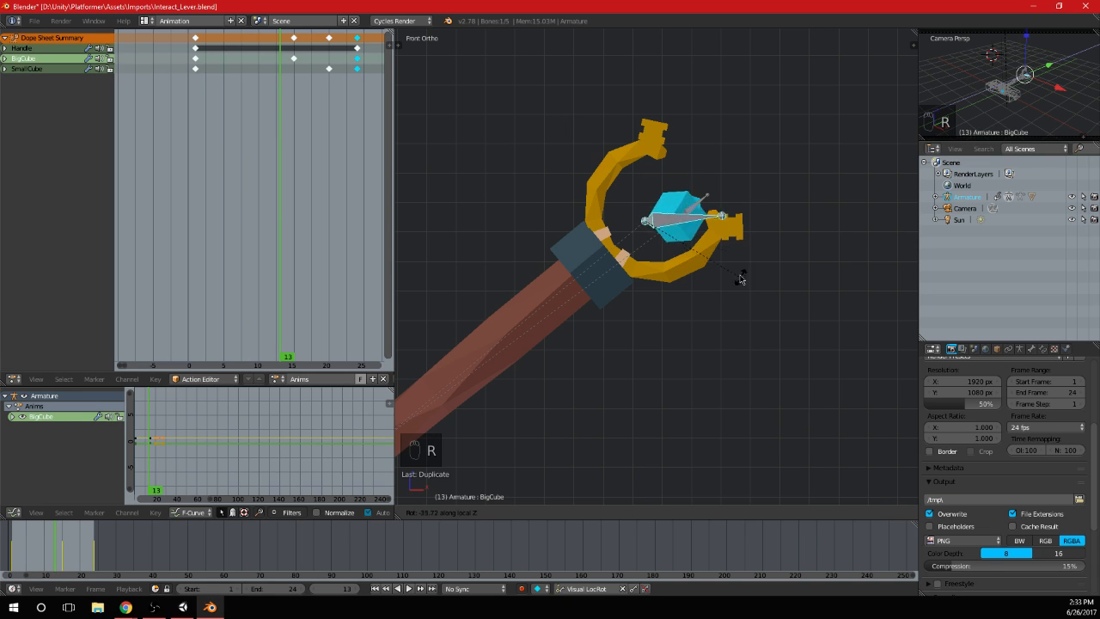
pyautogui.press('y')
pyautogui.press('y')
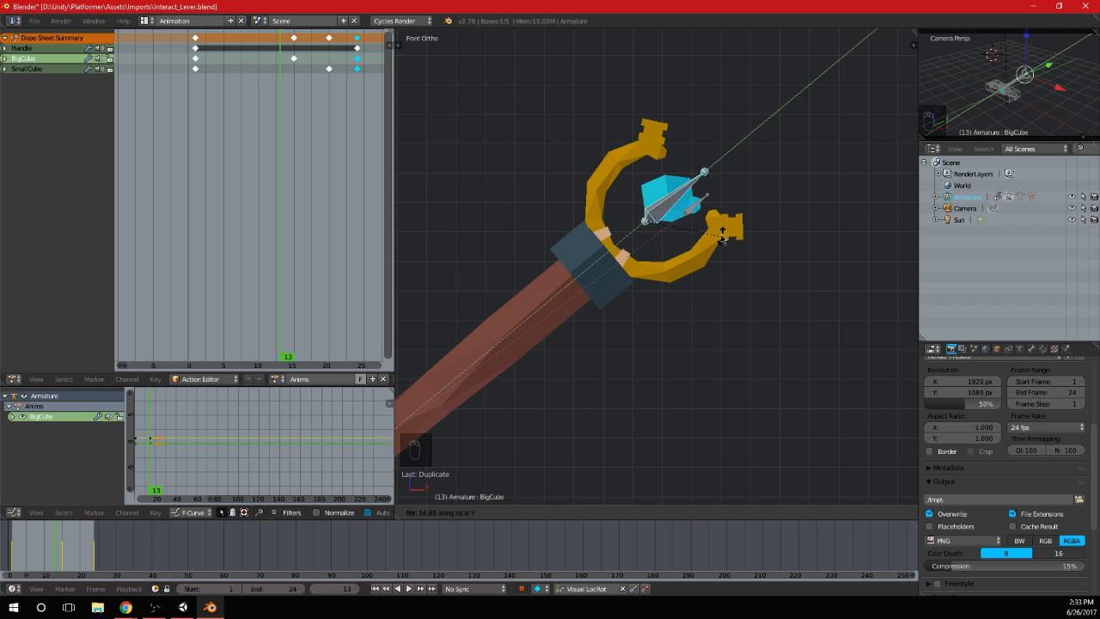
pyautogui.click(654, 150)
pyautogui.scroll(3, 654, 150)
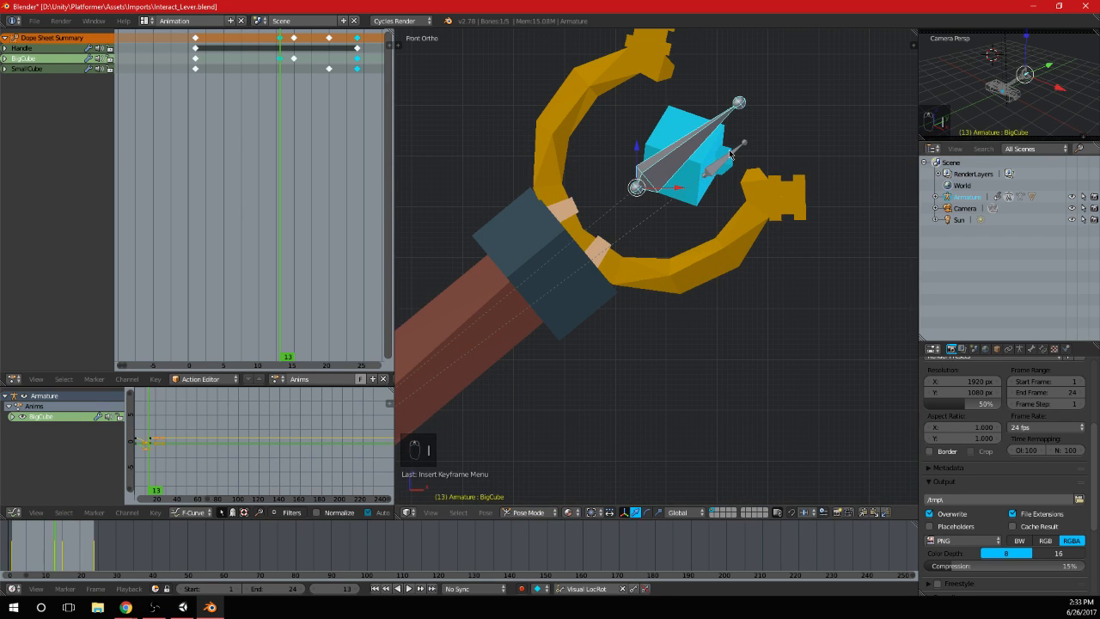
# Rotate the SmallCube bone 200° about its local Y axis at frame 18 and keyframe the pose
pyautogui.rightClick(709, 155)
pyautogui.moveTo(284, 118); pyautogui.dragTo(313, 122)
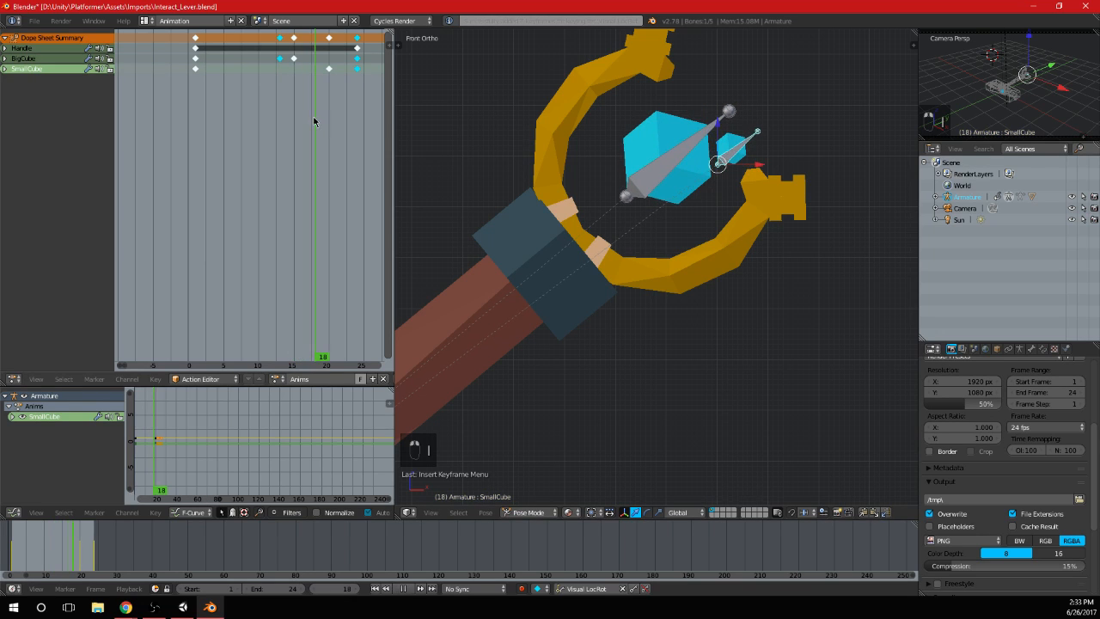
pyautogui.press('r')
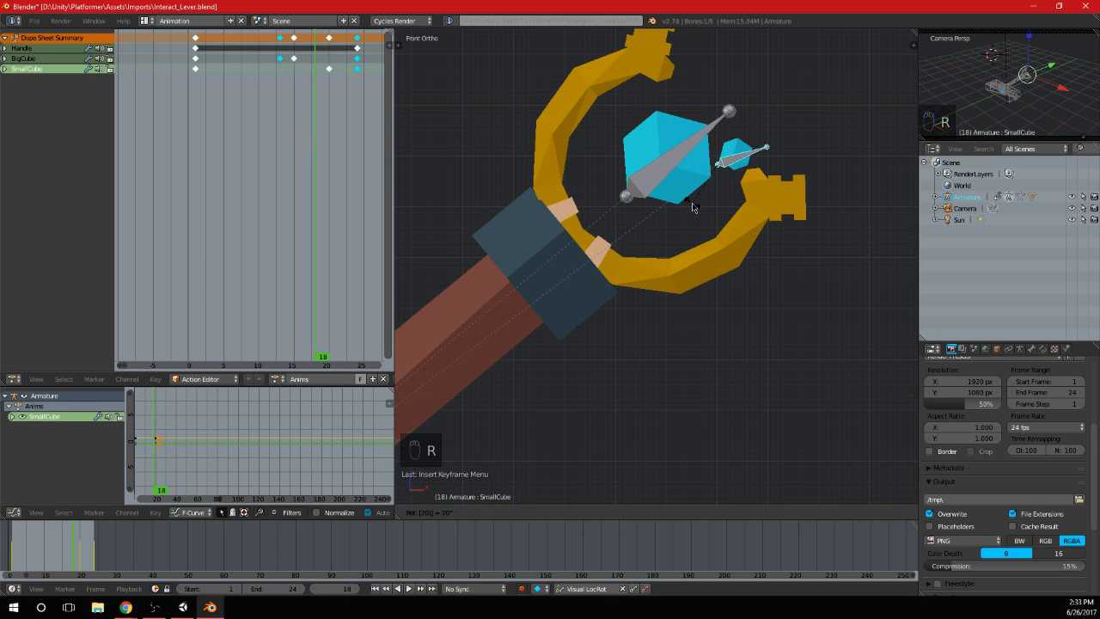
pyautogui.press('0')
pyautogui.press('x')
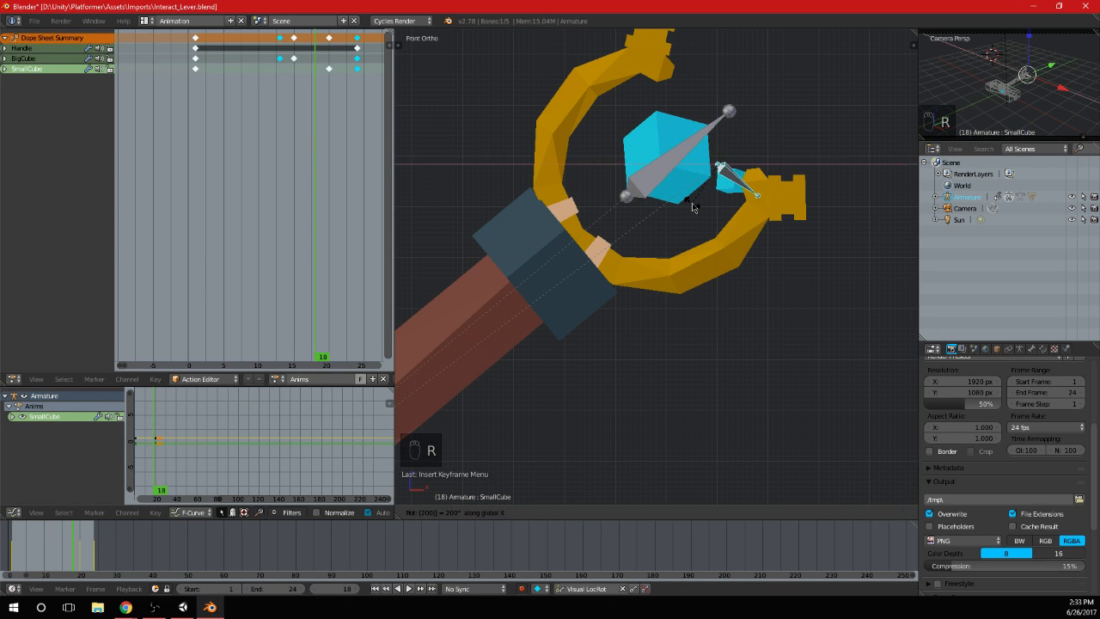
pyautogui.press('z')
pyautogui.press('z')
pyautogui.press('x')
pyautogui.press('x')
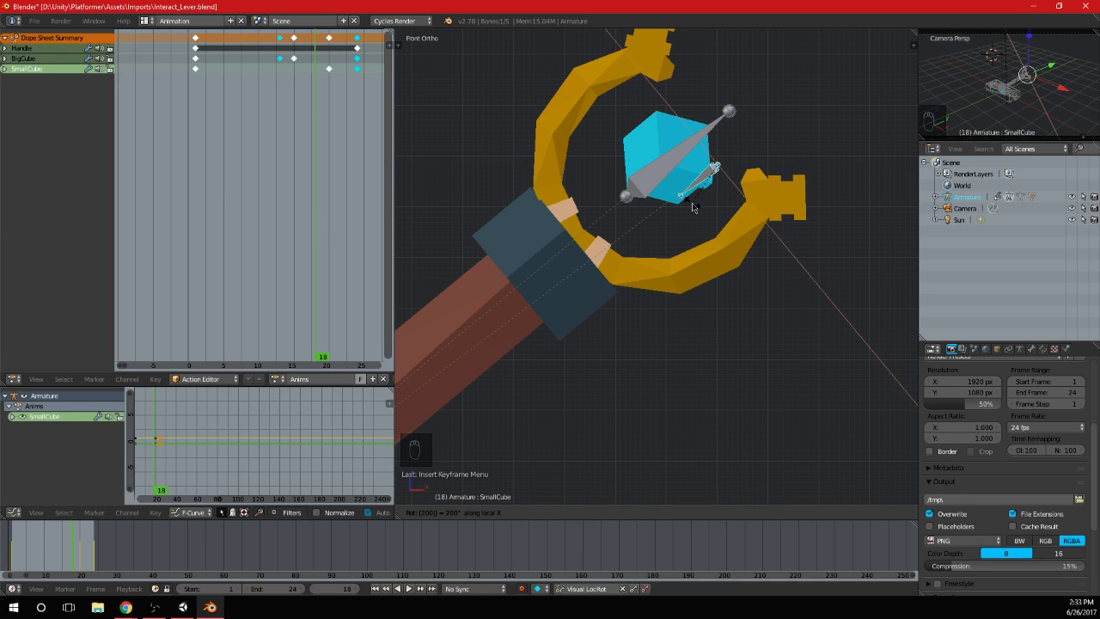
pyautogui.press('y')
pyautogui.press('y')
pyautogui.press('Return')
pyautogui.press('i')
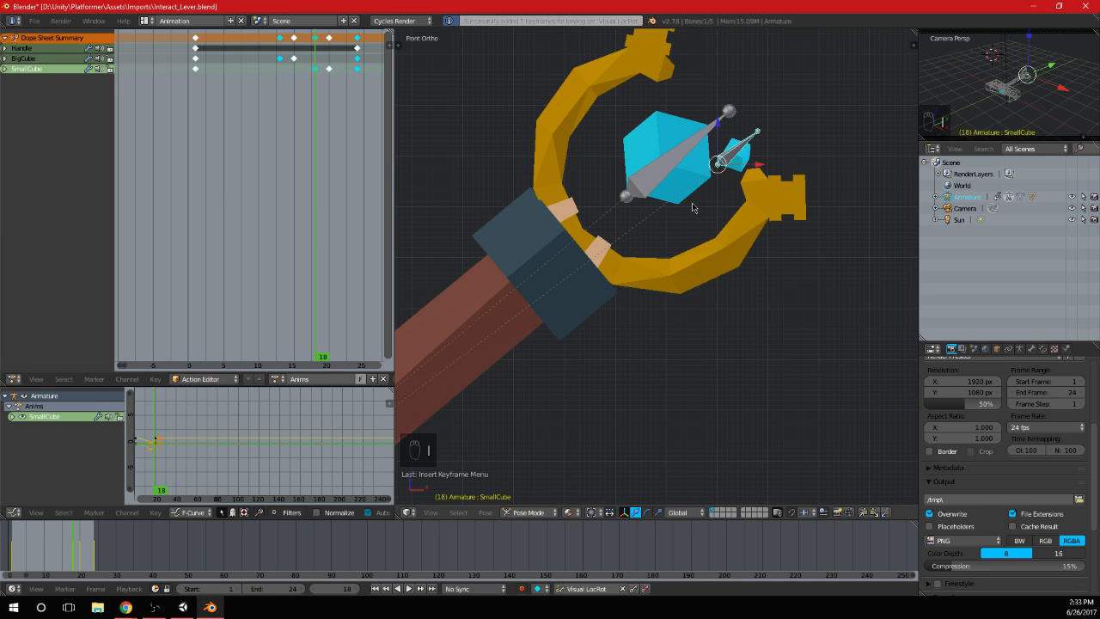
# Delete BigCube's frame 13 keyframe and SmallCube's frame 18 keyframe
pyautogui.moveTo(193, 119); pyautogui.dragTo(280, 128)
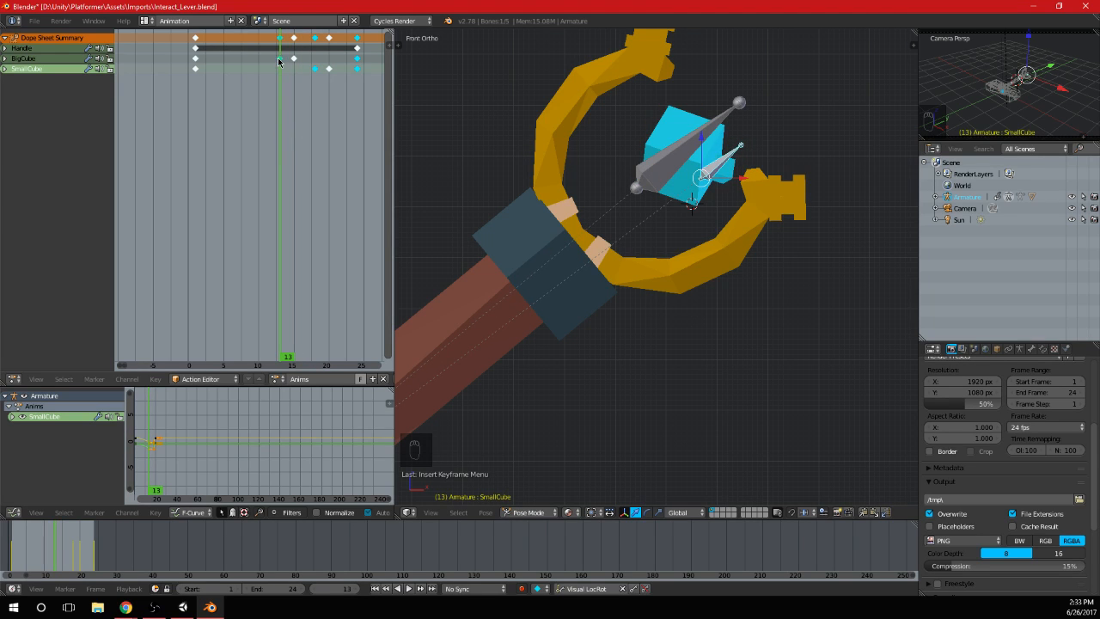
pyautogui.click(279, 58)
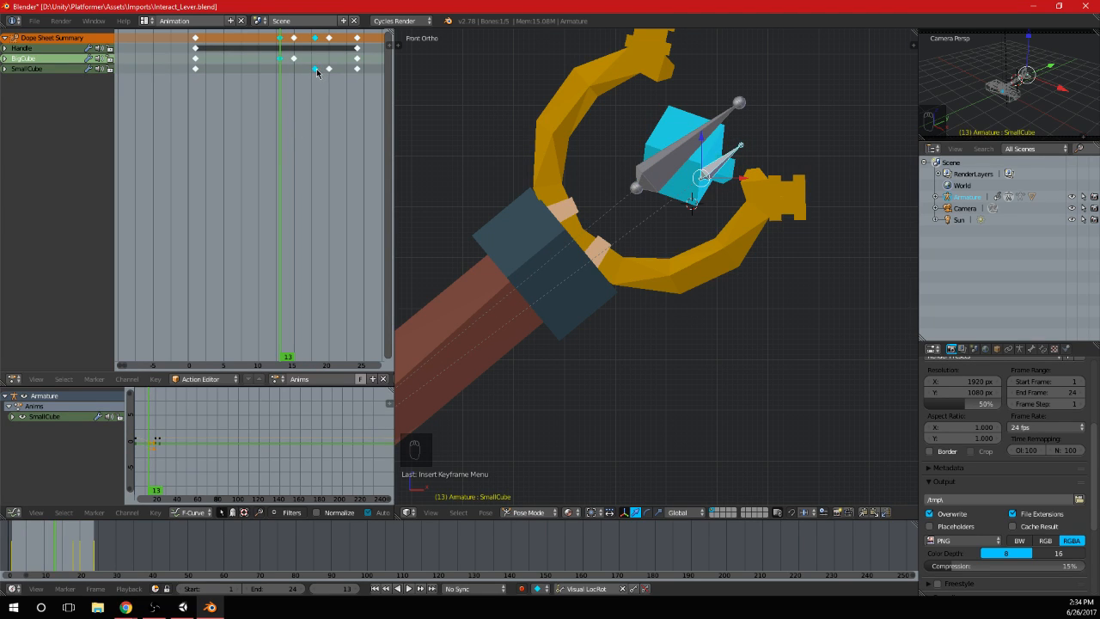
pyautogui.press('Delete')
# Rotate the BigCube bone about its local Y axis at frame 15 and keyframe the pose
pyautogui.moveTo(285, 79); pyautogui.dragTo(292, 78)
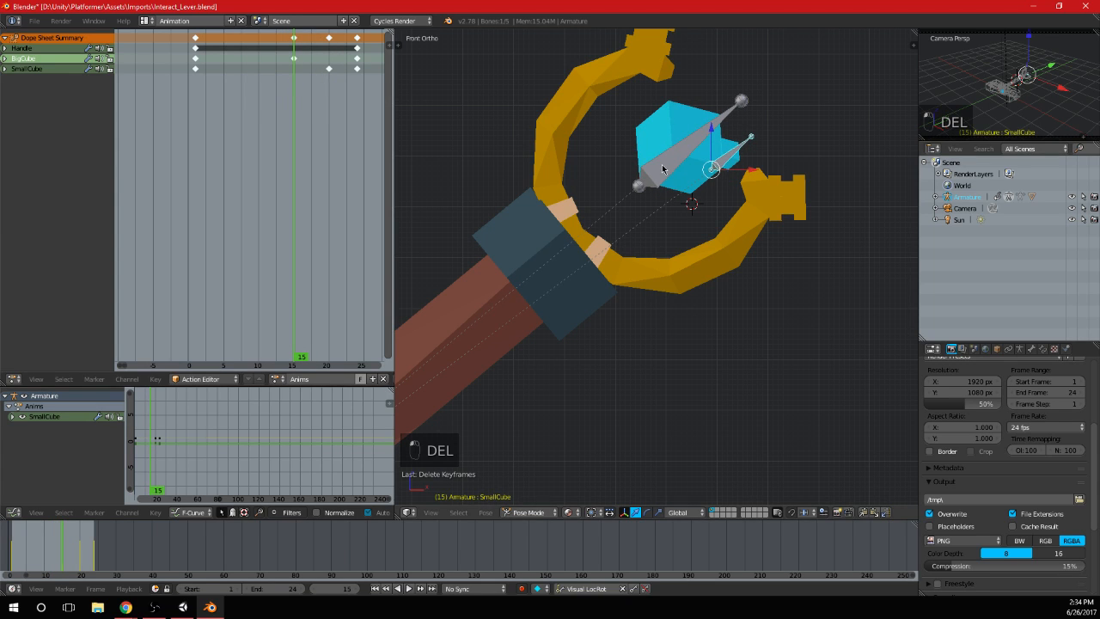
pyautogui.rightClick(720, 164)
pyautogui.press('r')
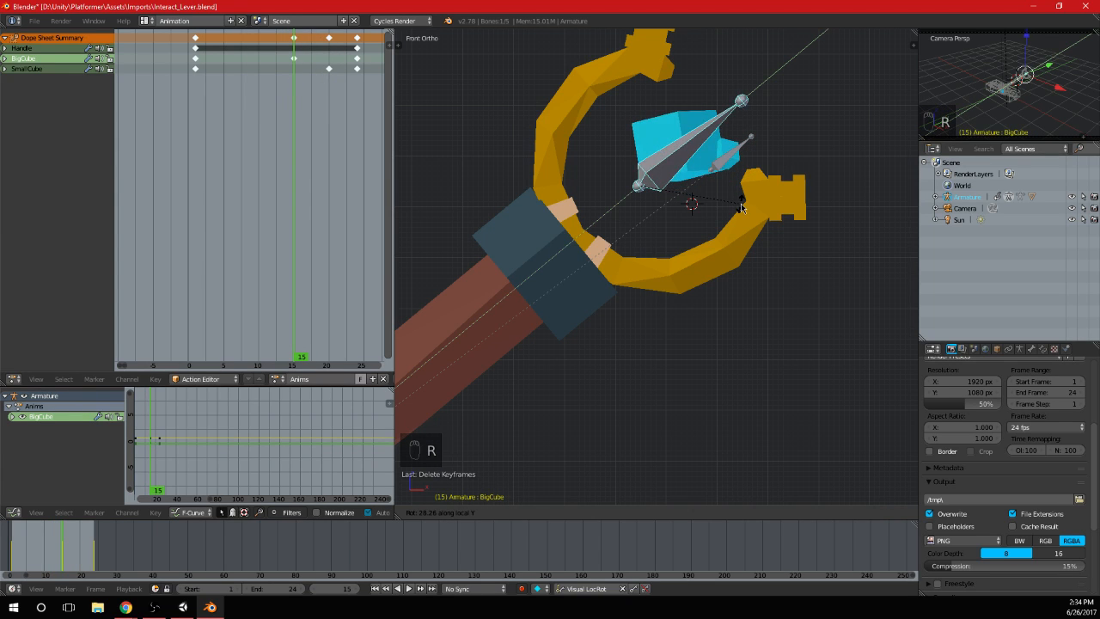
pyautogui.click(742, 207)
pyautogui.press('i')
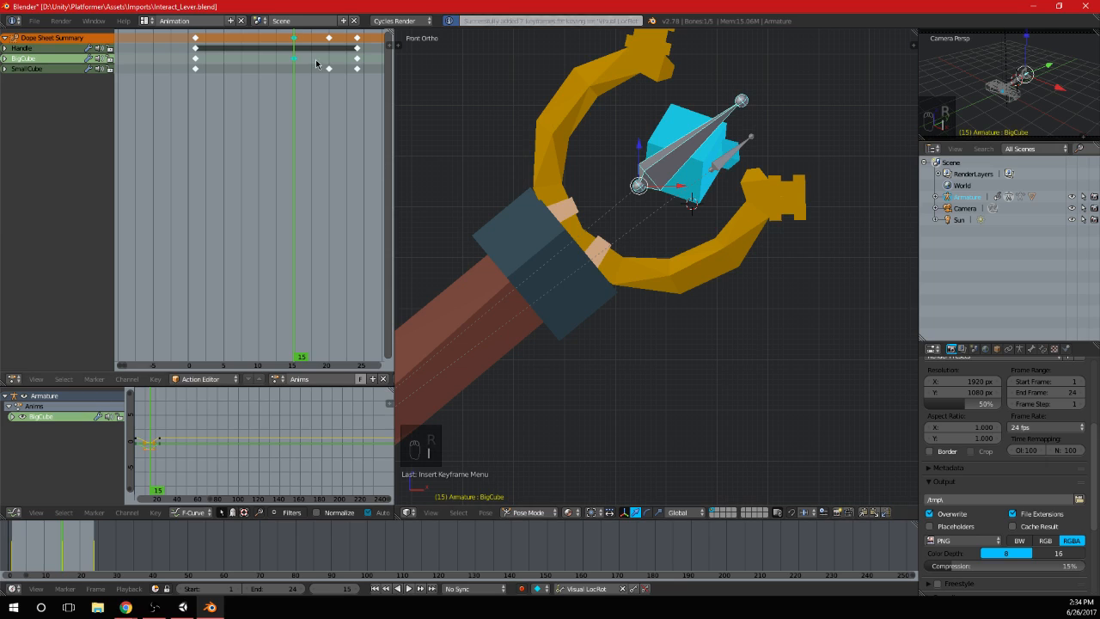
# Rotate the SmallCube bone 200° about its local Y axis at frame 20 and keyframe the pose
pyautogui.moveTo(322, 64); pyautogui.dragTo(331, 66)
pyautogui.rightClick(727, 162)
pyautogui.press('i')
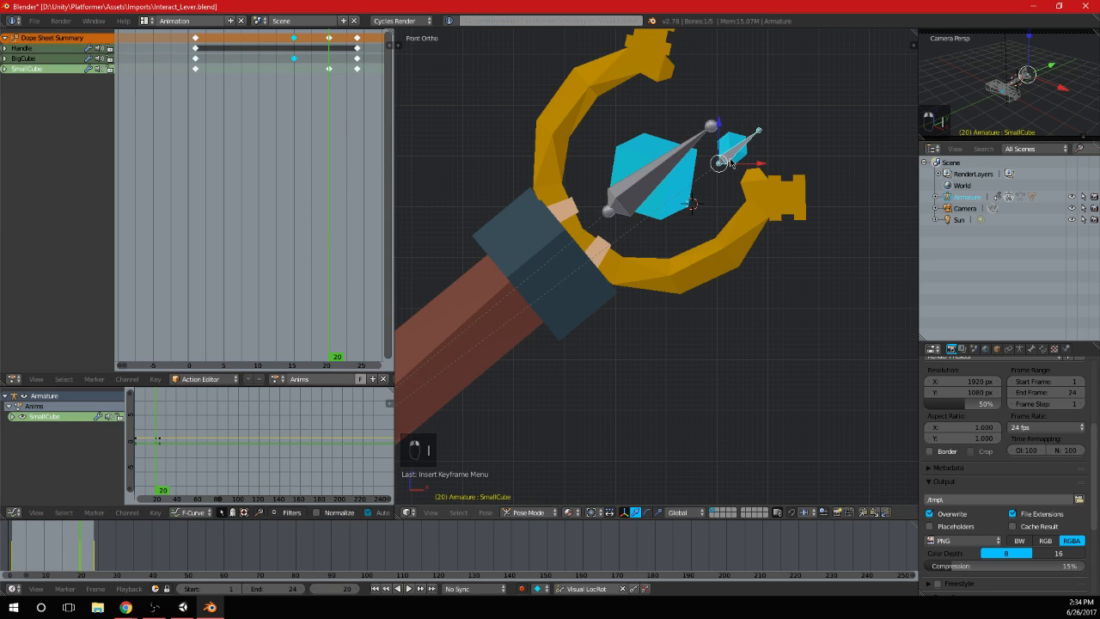
pyautogui.press('r')
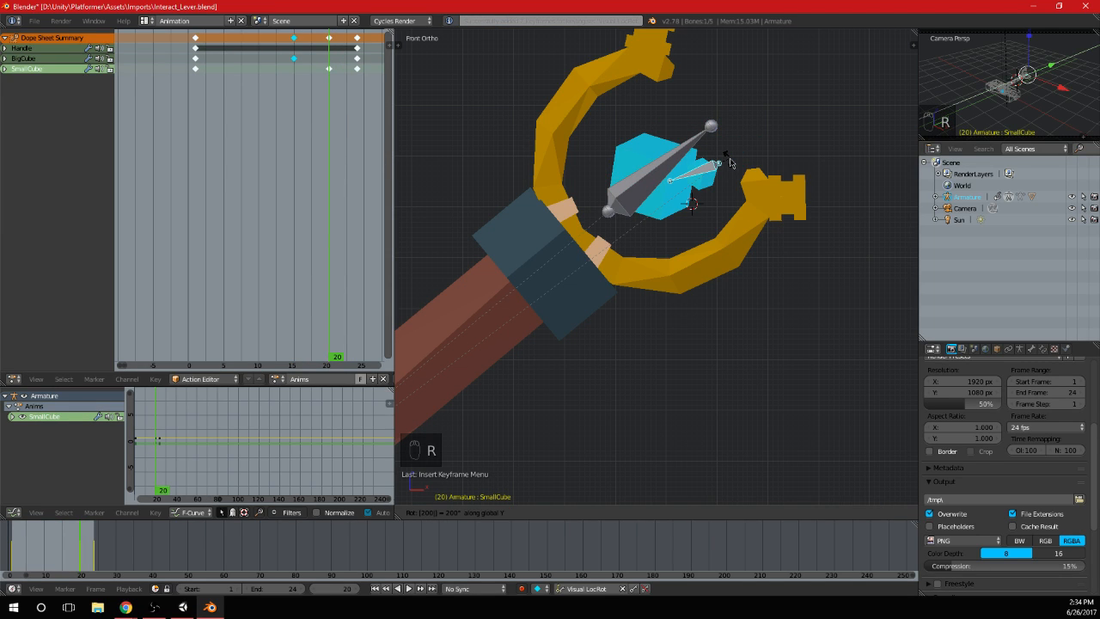
pyautogui.press('z')
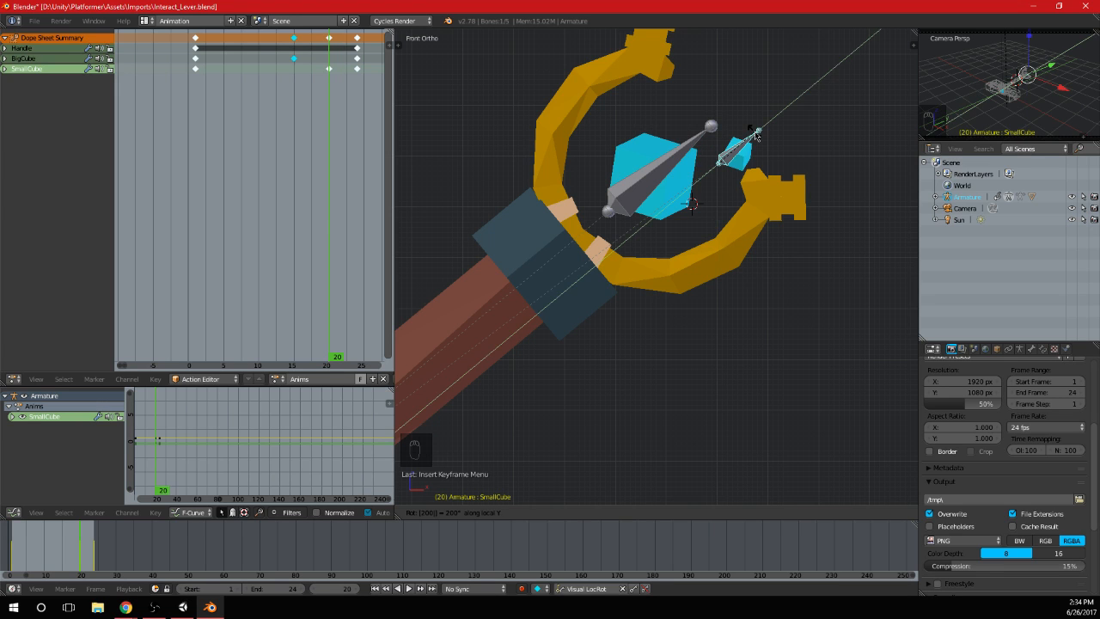
pyautogui.press('Return')
pyautogui.press('i')
# Play the animation from frame 1 to check the cubes' spinning motion against the whole lever
pyautogui.click(218, 127)
pyautogui.moveTo(218, 127); pyautogui.dragTo(194, 126)
pyautogui.click(409, 589)
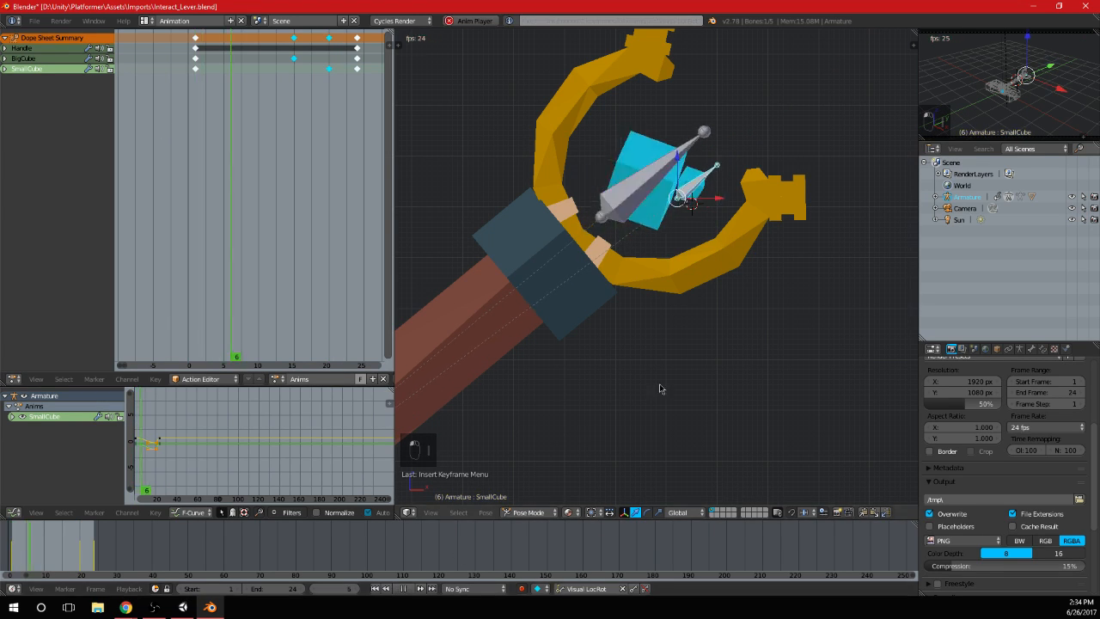
pyautogui.scroll(-5, 705, 283)
pyautogui.scroll(6, 705, 278)
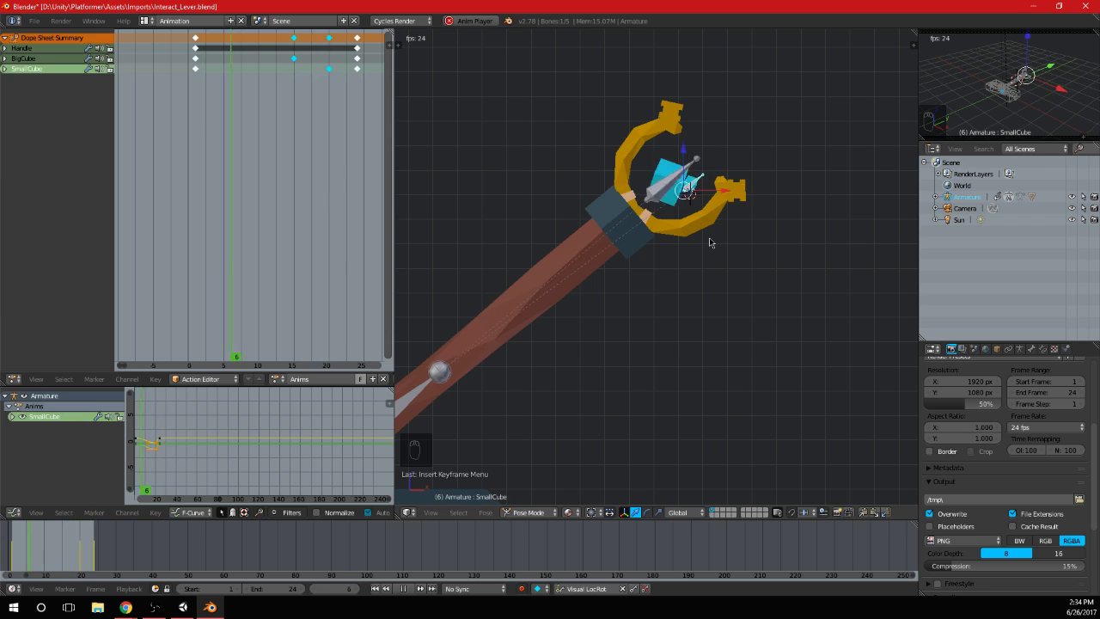
pyautogui.scroll(-8, 712, 237)
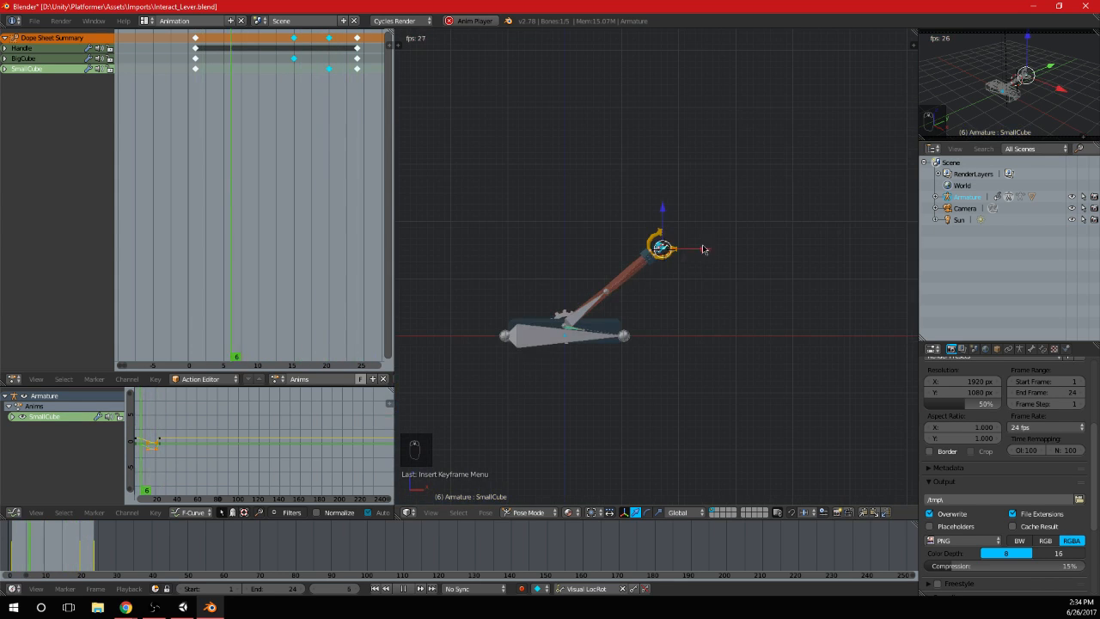
pyautogui.scroll(4, 633, 334)
pyautogui.keyDown('shift'); pyautogui.moveTo(633, 335); pyautogui.dragTo(684, 324, button='middle'); pyautogui.keyUp('shift')
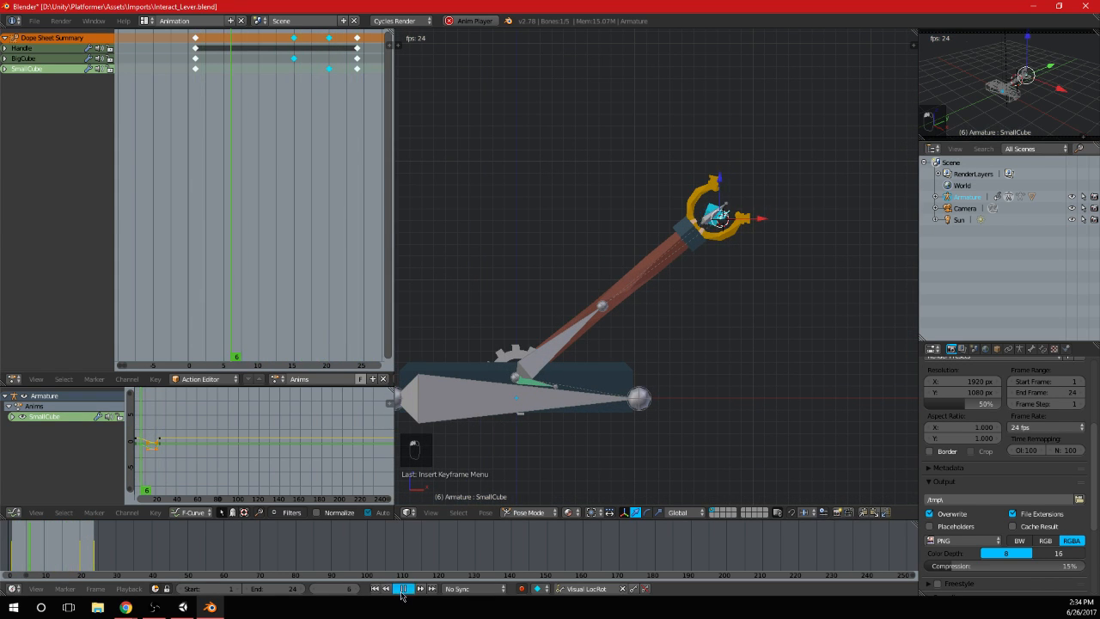
pyautogui.click(402, 590)
# Scrub through the handle's motion and move the Handle's frame 32 keyframe to frame 30
pyautogui.scroll(-4, 280, 199)
pyautogui.click(200, 150)
pyautogui.moveTo(237, 151); pyautogui.dragTo(328, 146)
pyautogui.scroll(-2, 298, 155)
pyautogui.moveTo(298, 155); pyautogui.dragTo(288, 153, button='middle')
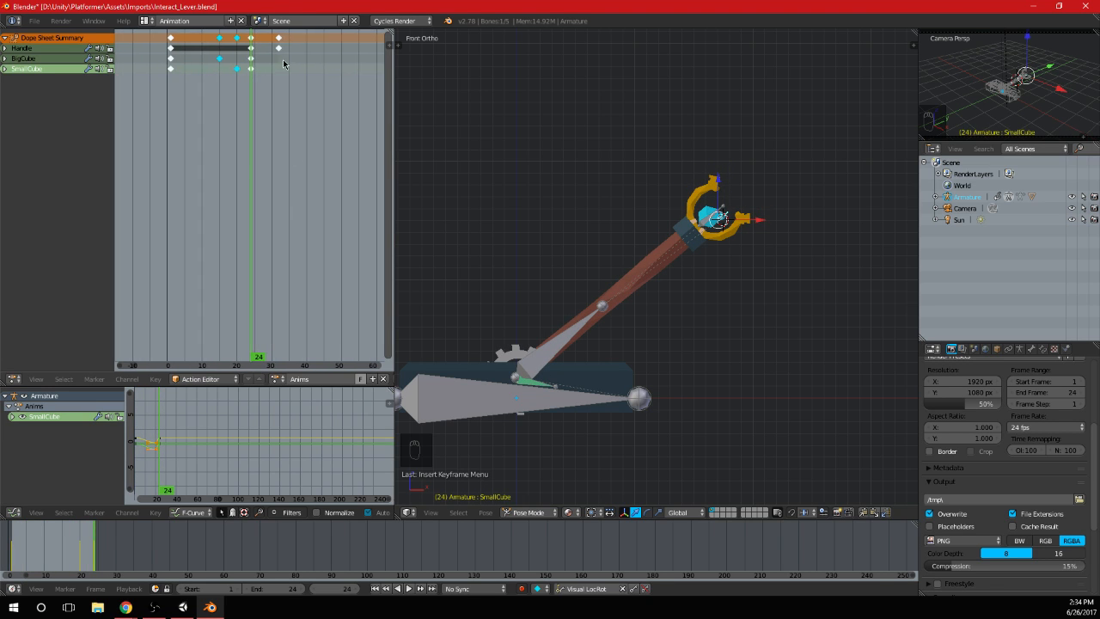
pyautogui.moveTo(274, 46); pyautogui.dragTo(279, 43)
pyautogui.moveTo(279, 43); pyautogui.dragTo(313, 77, button='middle')
pyautogui.scroll(4, 313, 79)
pyautogui.rightClick(321, 48)
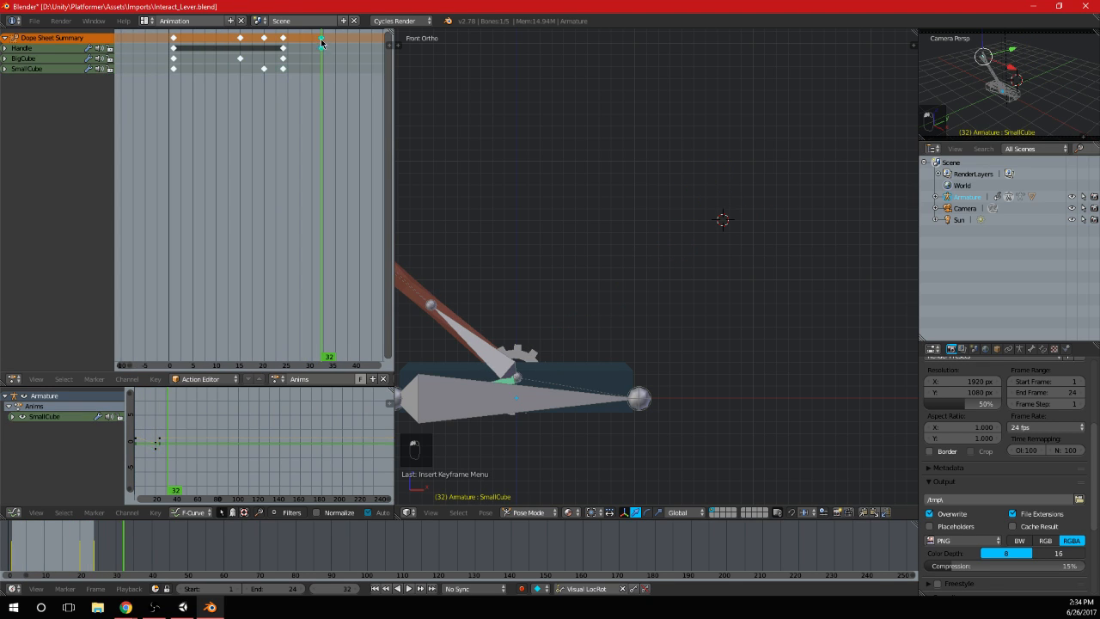
pyautogui.press('g')
pyautogui.click(313, 52)
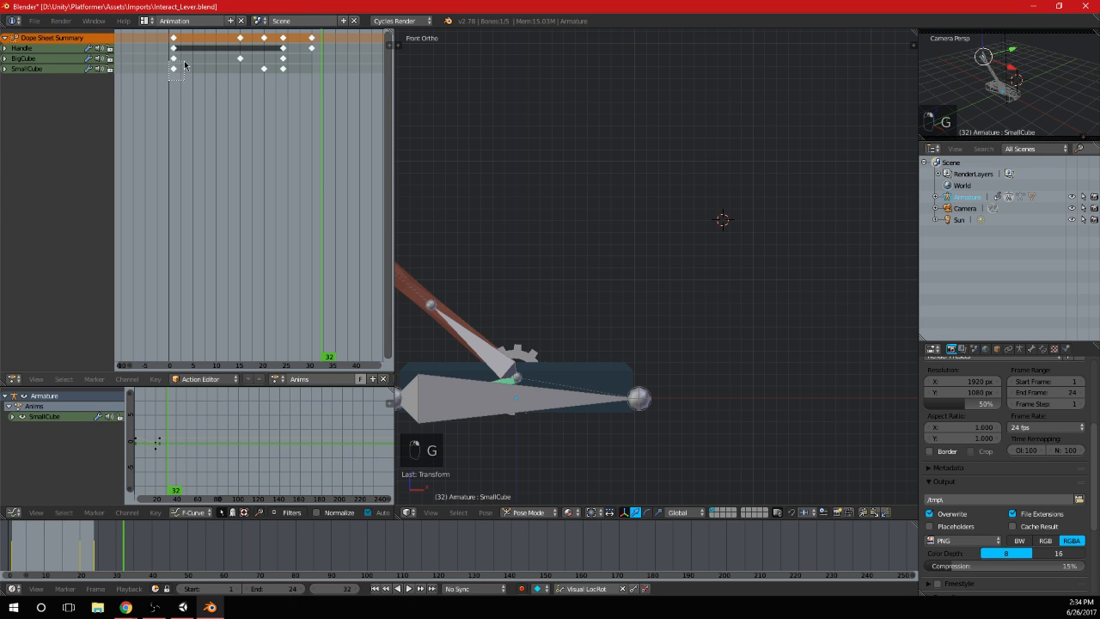
# Duplicate both cubes' frame 1 keyframes to frame 30
pyautogui.moveTo(169, 79); pyautogui.dragTo(184, 56)
pyautogui.hotkey('shift', 'd')
pyautogui.click(321, 80)
pyautogui.hotkey('alt', 'a')
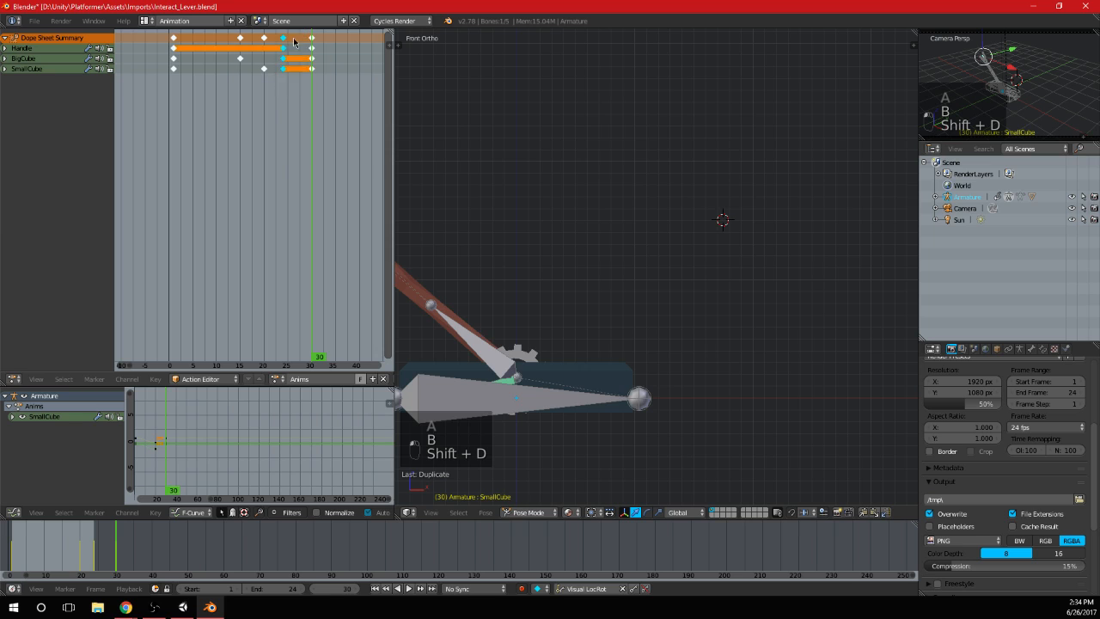
# Duplicate the frame 30 keyframes of Handle, BigCube and SmallCube to about frame 51
pyautogui.scroll(-2, 292, 86)
pyautogui.moveTo(312, 34); pyautogui.dragTo(313, 34)
pyautogui.scroll(-3, 301, 76)
pyautogui.moveTo(299, 84); pyautogui.dragTo(238, 84, button='middle')
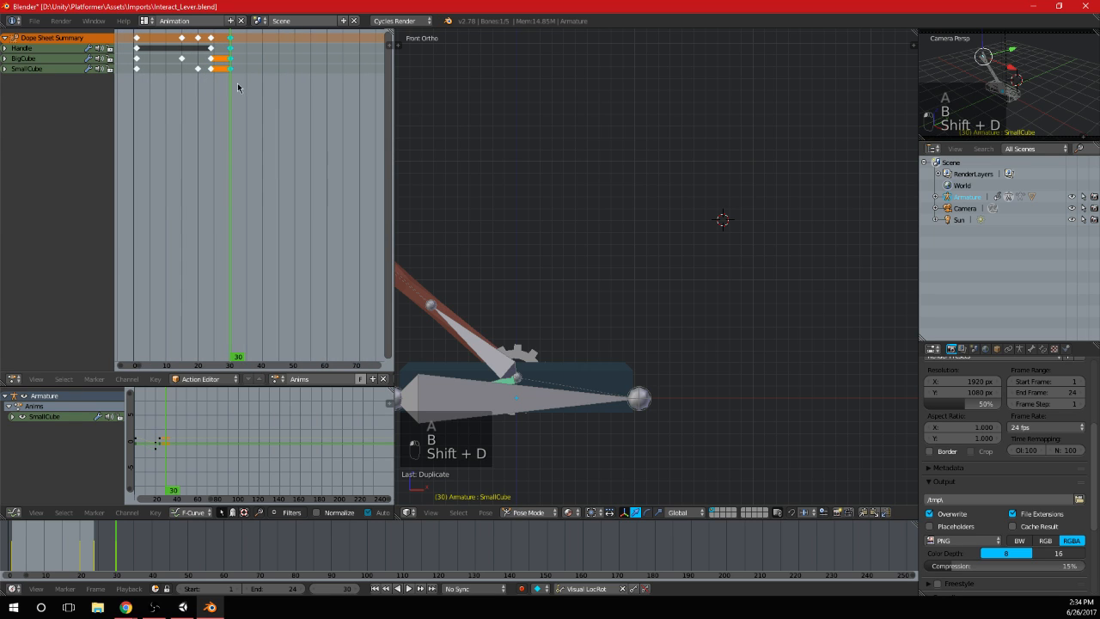
pyautogui.hotkey('shift', 'd')
pyautogui.click(286, 91)
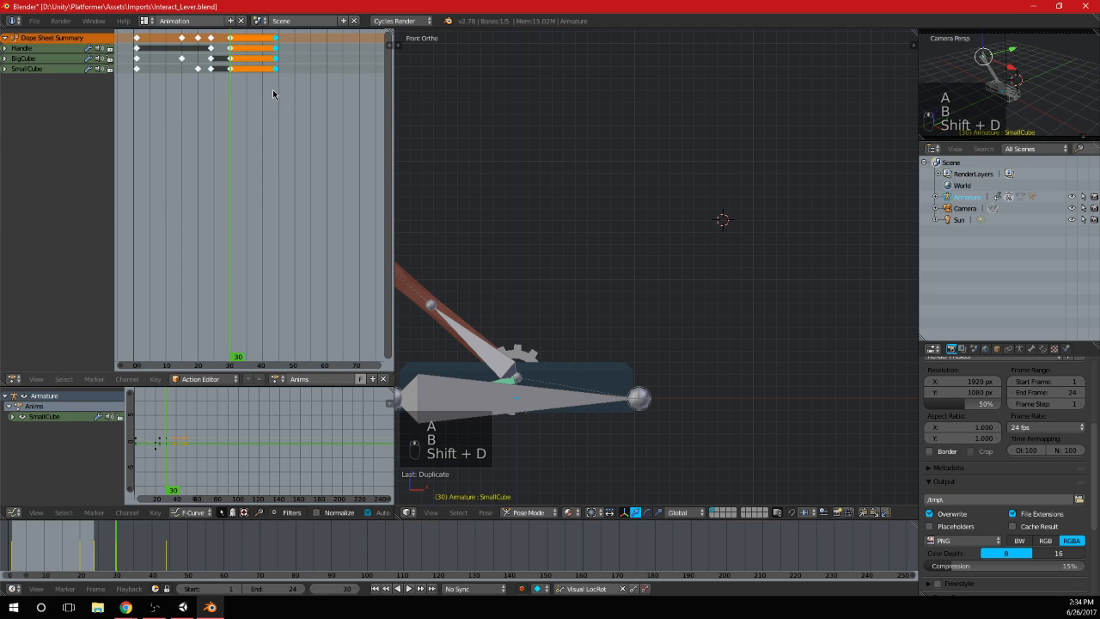
pyautogui.press('g')
pyautogui.click(298, 96)
pyautogui.scroll(3, 297, 95)
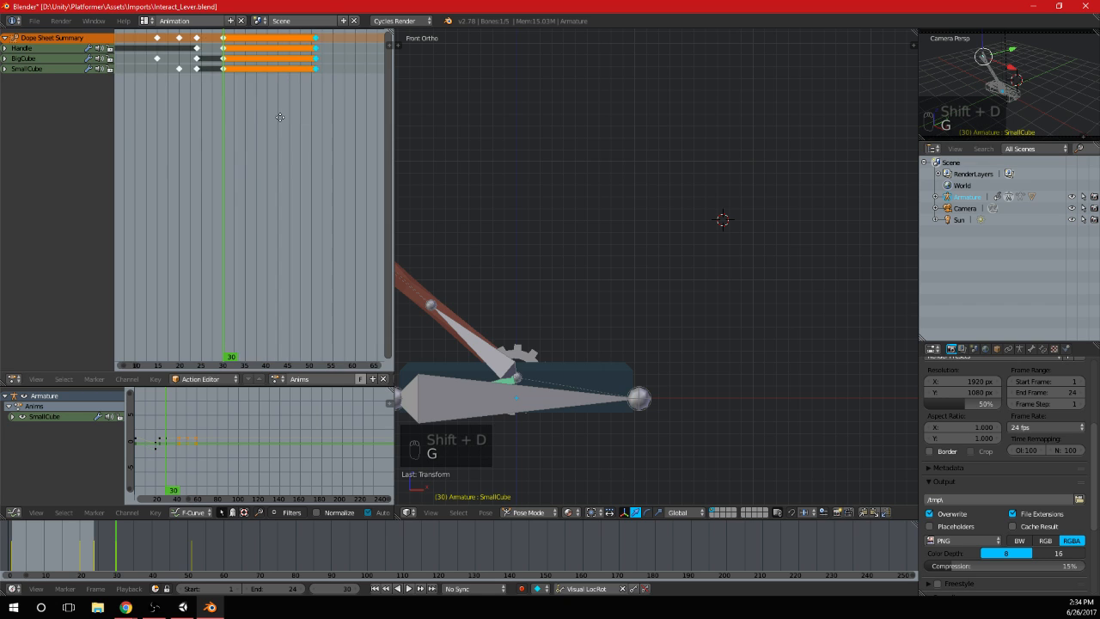
# Move the duplicated Handle, BigCube and SmallCube keyframes from about frame 51 to frame 54
pyautogui.moveTo(297, 96); pyautogui.dragTo(335, 110, button='middle')
pyautogui.press('g')
pyautogui.click(281, 130)
pyautogui.press('g')
pyautogui.click(272, 134)
pyautogui.scroll(-4, 247, 118)
# Duplicate the cubes' mid-loop keyframes at frames 15 and 20 to frames 44 and 49
pyautogui.press('a')
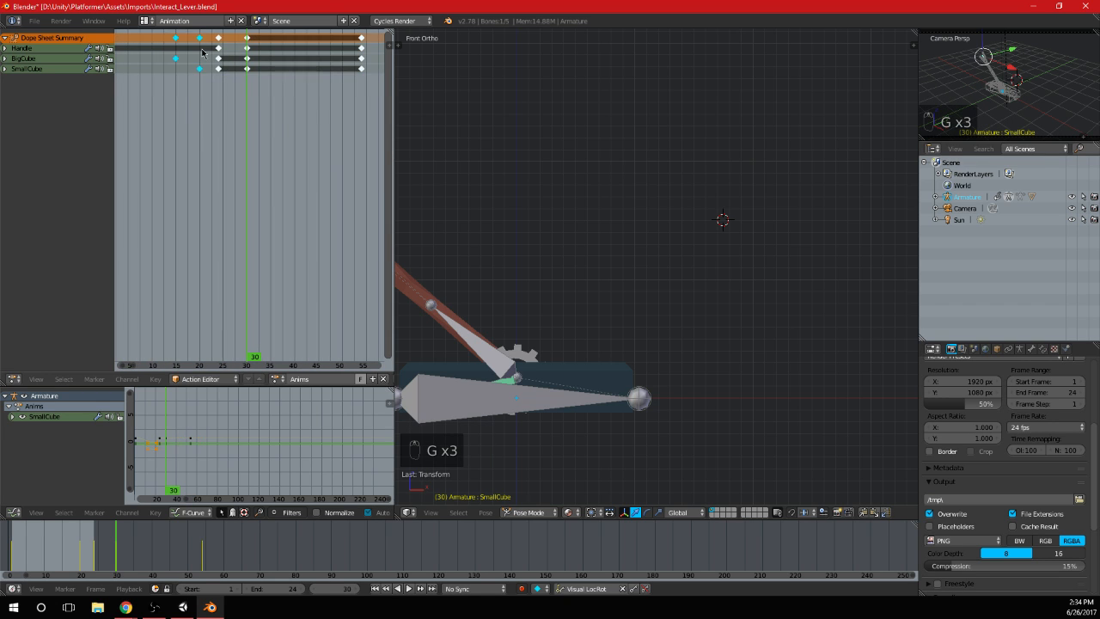
pyautogui.press('b')
pyautogui.moveTo(168, 32); pyautogui.dragTo(208, 74)
pyautogui.hotkey('shift', 'd')
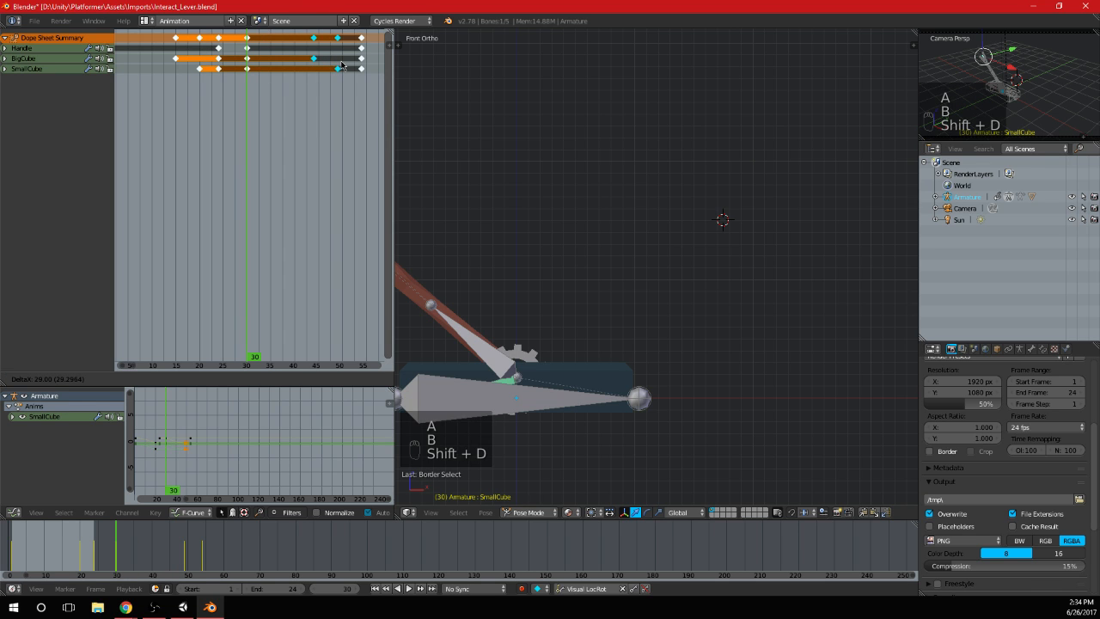
pyautogui.click(342, 65)
# Set the playback range to start at frame 30 and end at frame 54
pyautogui.moveTo(493, 226); pyautogui.dragTo(533, 207, button='middle')
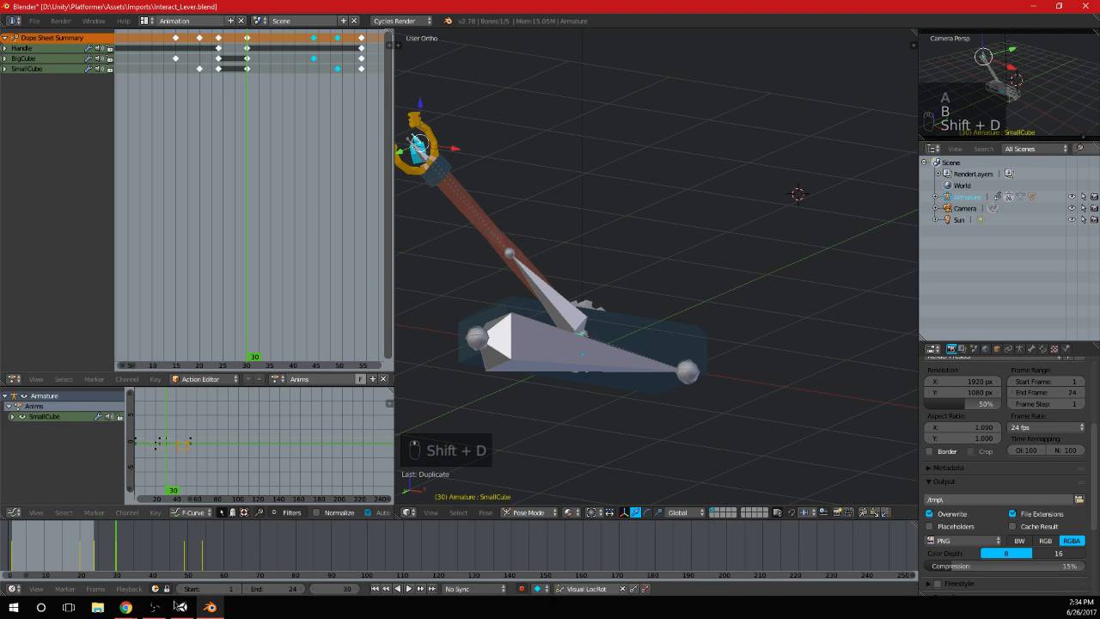
pyautogui.write('30')
pyautogui.press('Tab')
pyautogui.write('5')
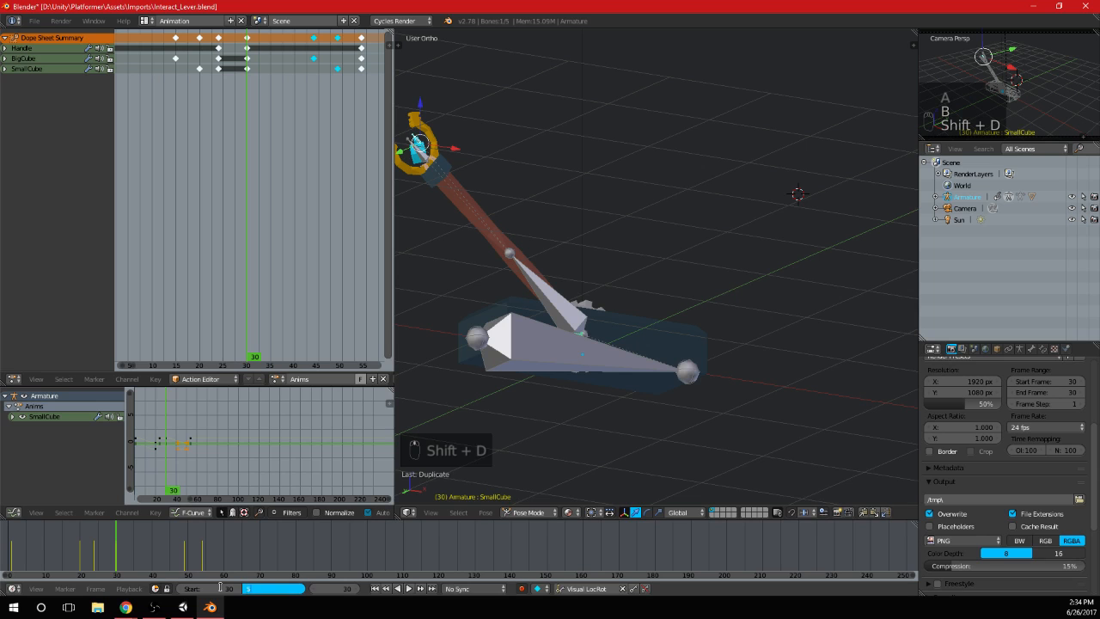
pyautogui.write('4')
pyautogui.press('Return')
# Play the frame 30 to 54 loop and check the cubes' motion from the side and front, then stop playback
pyautogui.click(409, 587)
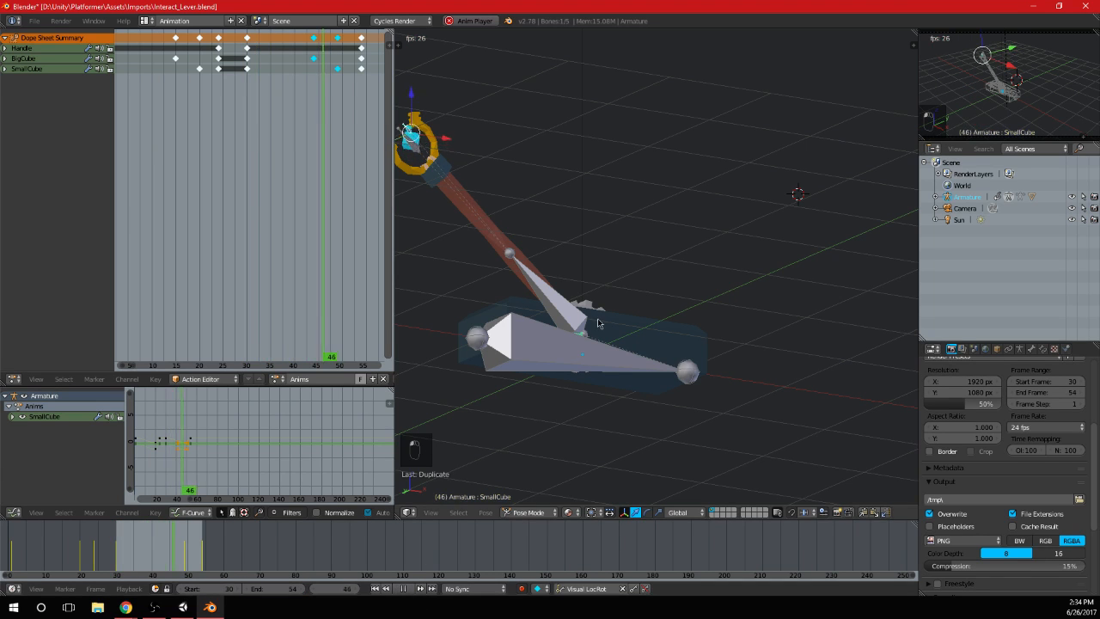
pyautogui.press('KP_3')
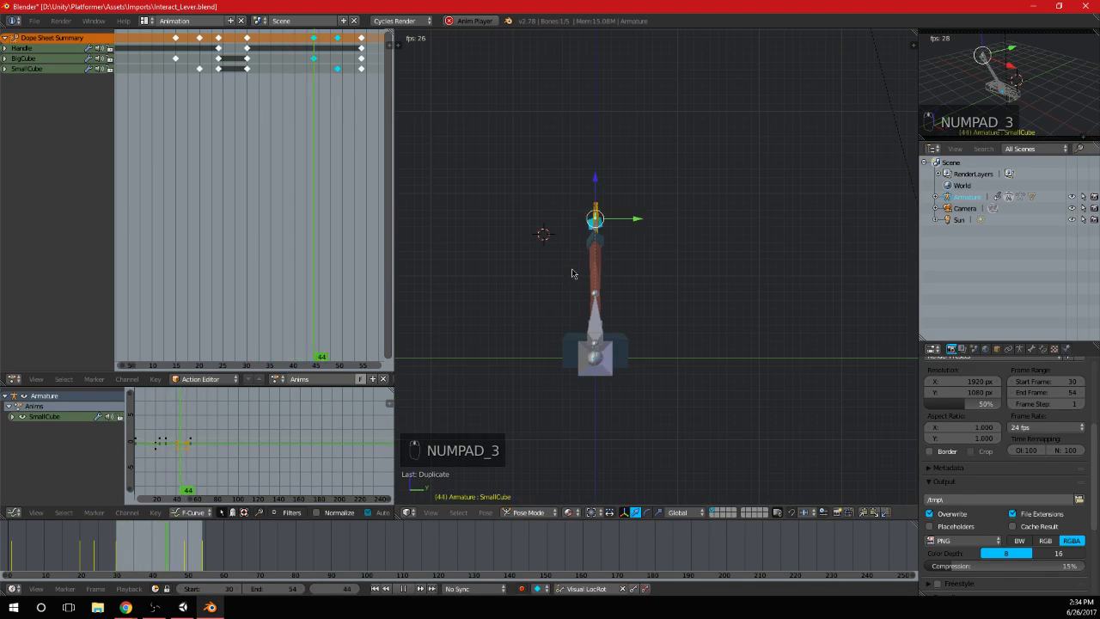
pyautogui.press('KP_1')
pyautogui.scroll(5, 573, 273)
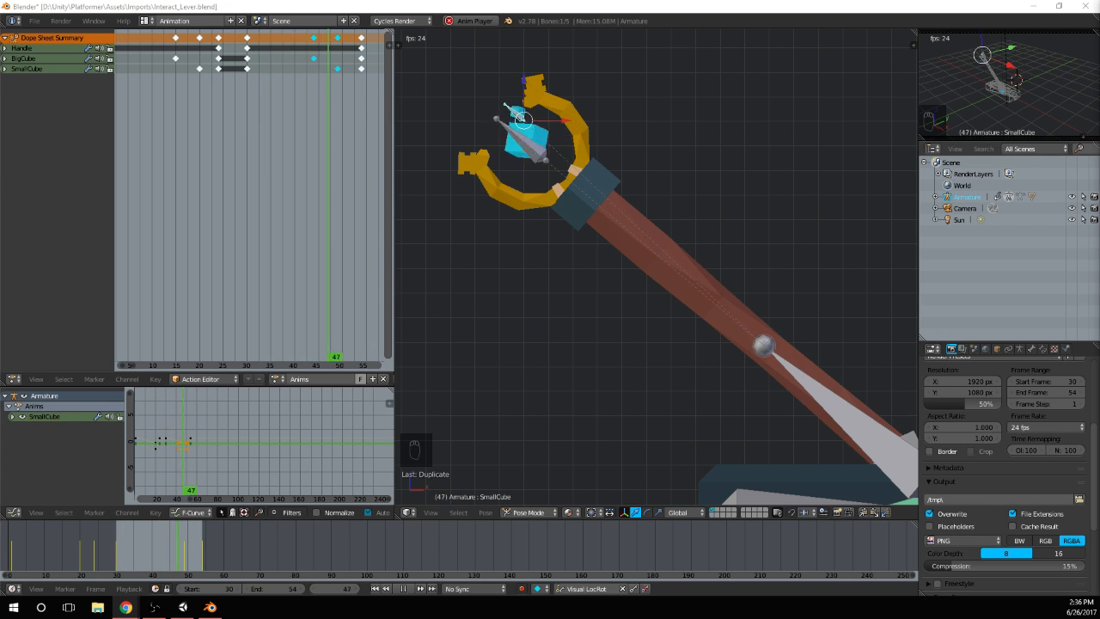
pyautogui.scroll(-5, 688, 327)
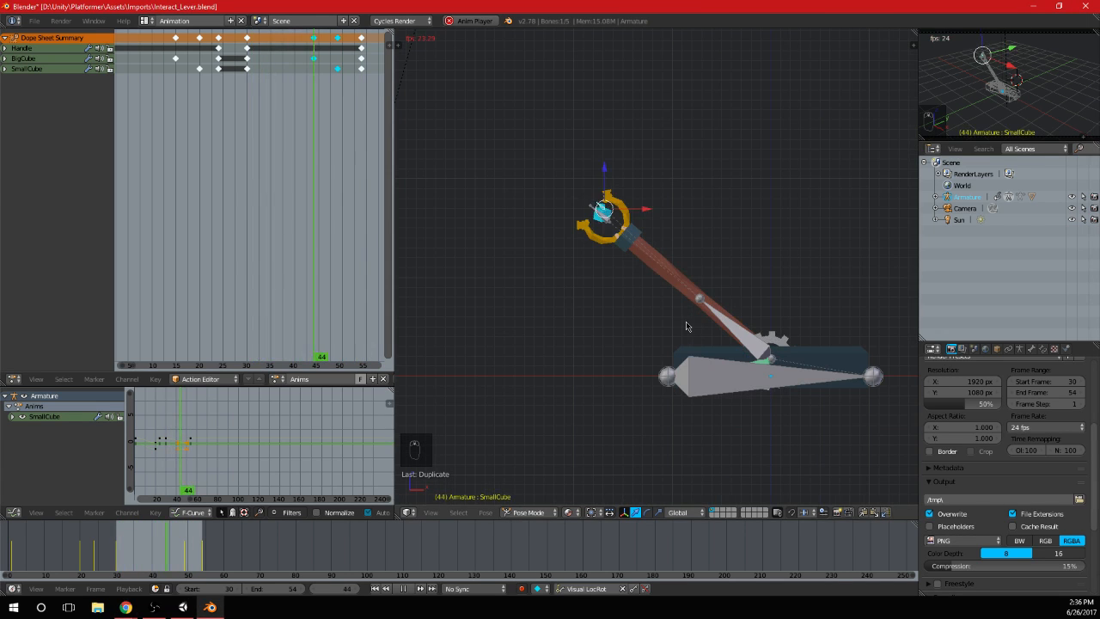
pyautogui.keyDown('shift'); pyautogui.moveTo(822, 351); pyautogui.dragTo(703, 355, button='middle'); pyautogui.keyUp('shift')
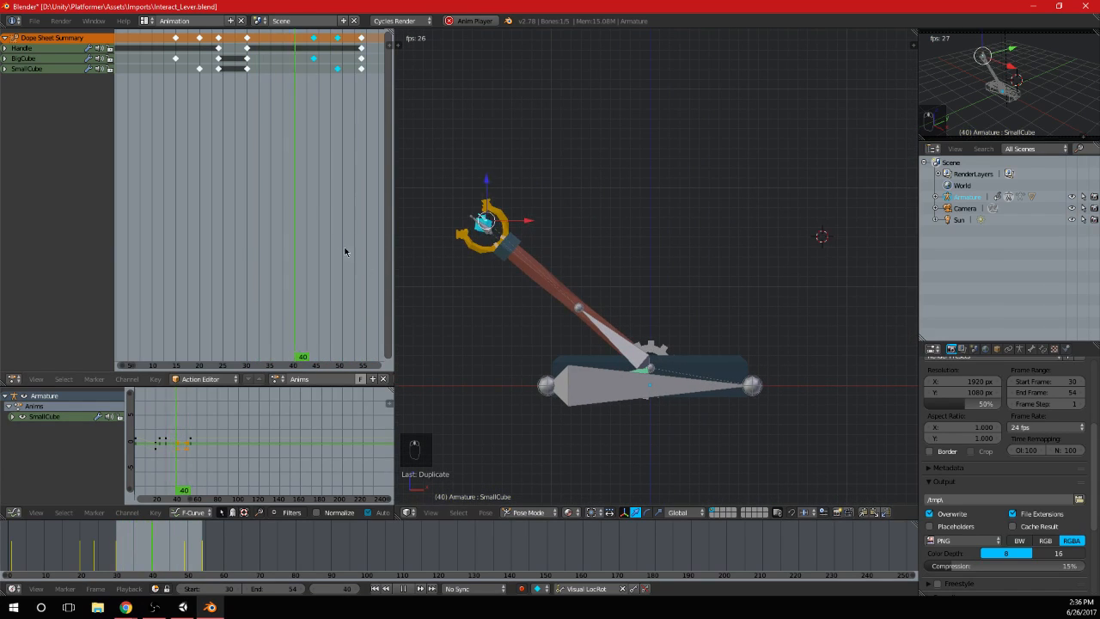
pyautogui.scroll(-1, 344, 246)
pyautogui.hotkey('alt', 'a')
# Duplicate the frame 1 keyframes of Handle, BigCube and SmallCube to frame 60
pyautogui.scroll(-3, 258, 186)
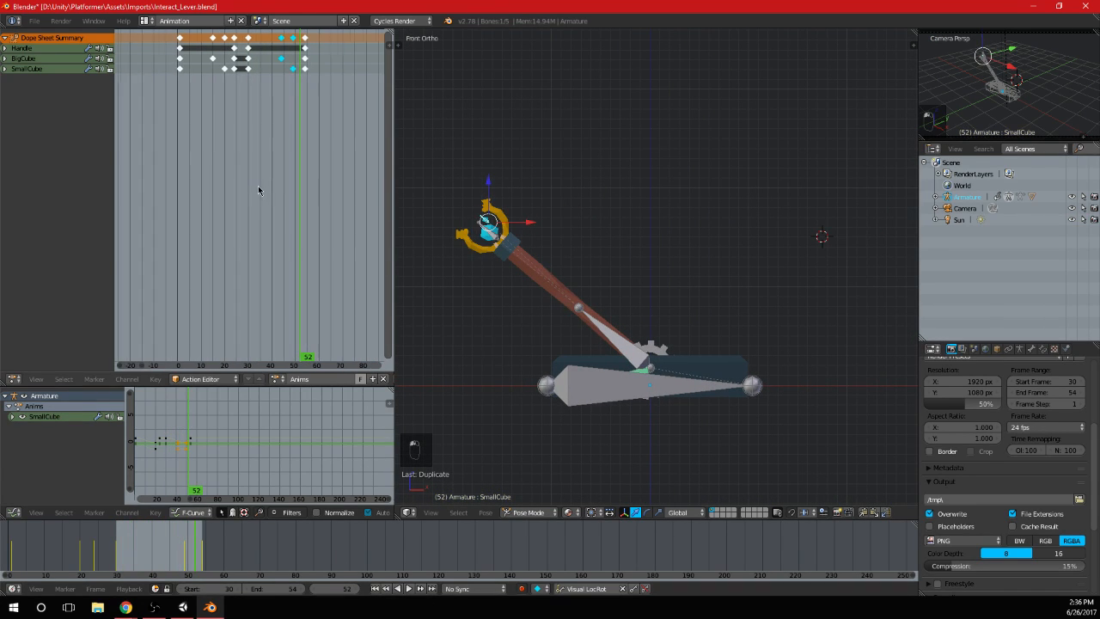
pyautogui.moveTo(301, 160)
pyautogui.mouseDown()
pyautogui.moveTo(179, 170)
pyautogui.moveTo(311, 173)
pyautogui.mouseUp()
pyautogui.press('a')
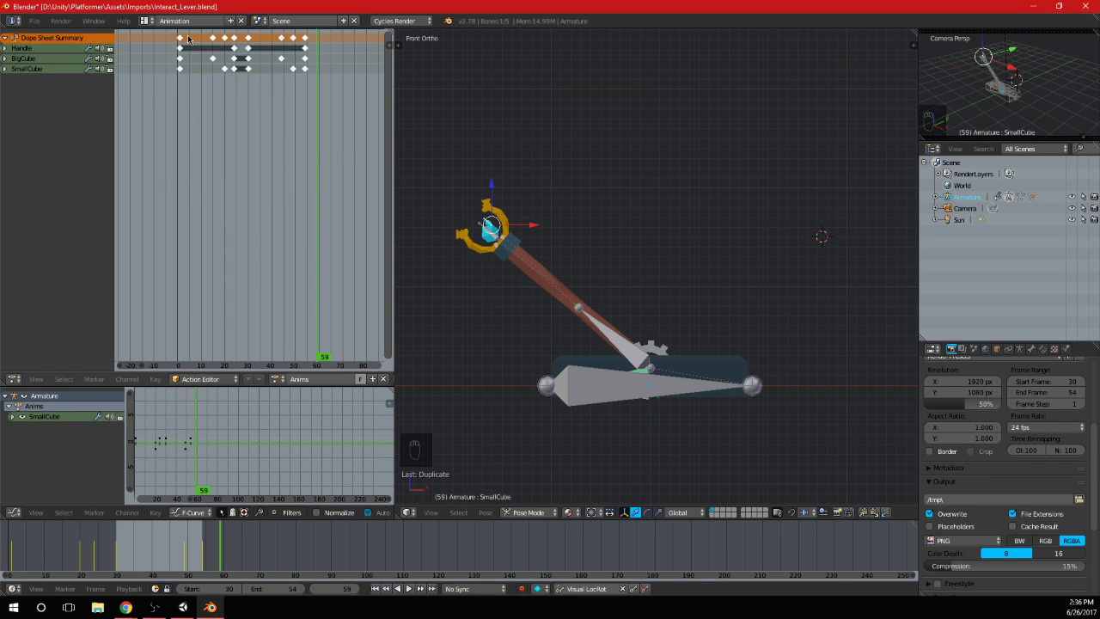
pyautogui.hotkey('shift', 'd')
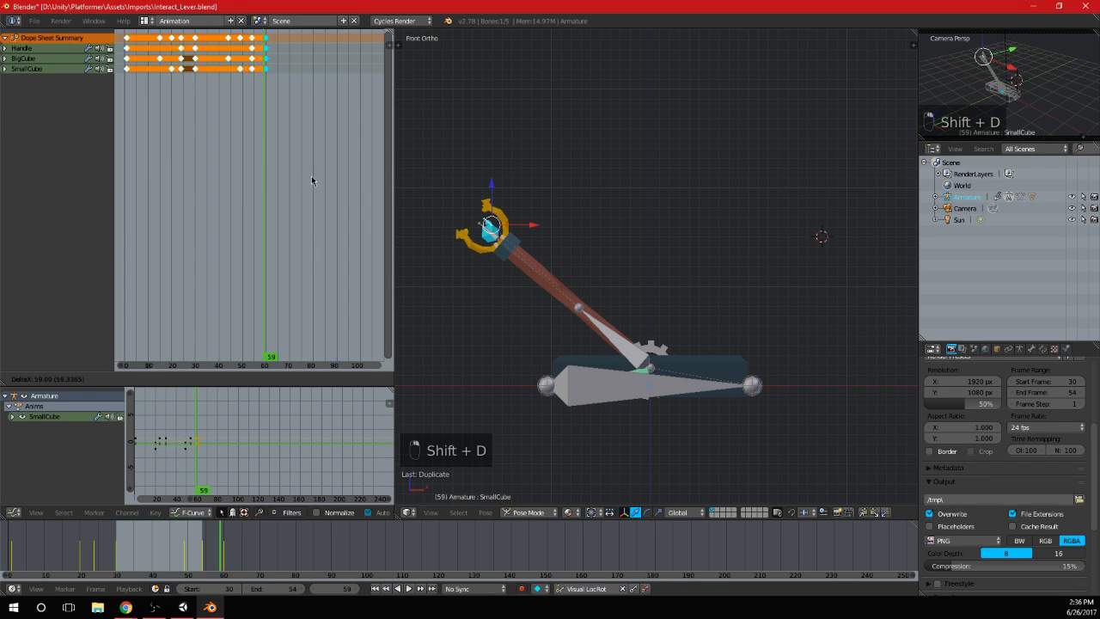
pyautogui.click(311, 176)
pyautogui.scroll(-1, 277, 183)
pyautogui.moveTo(275, 188); pyautogui.dragTo(270, 191)
# Duplicate the frame 30 keyframes of Handle, BigCube and SmallCube to about frame 95
pyautogui.scroll(-2, 202, 106)
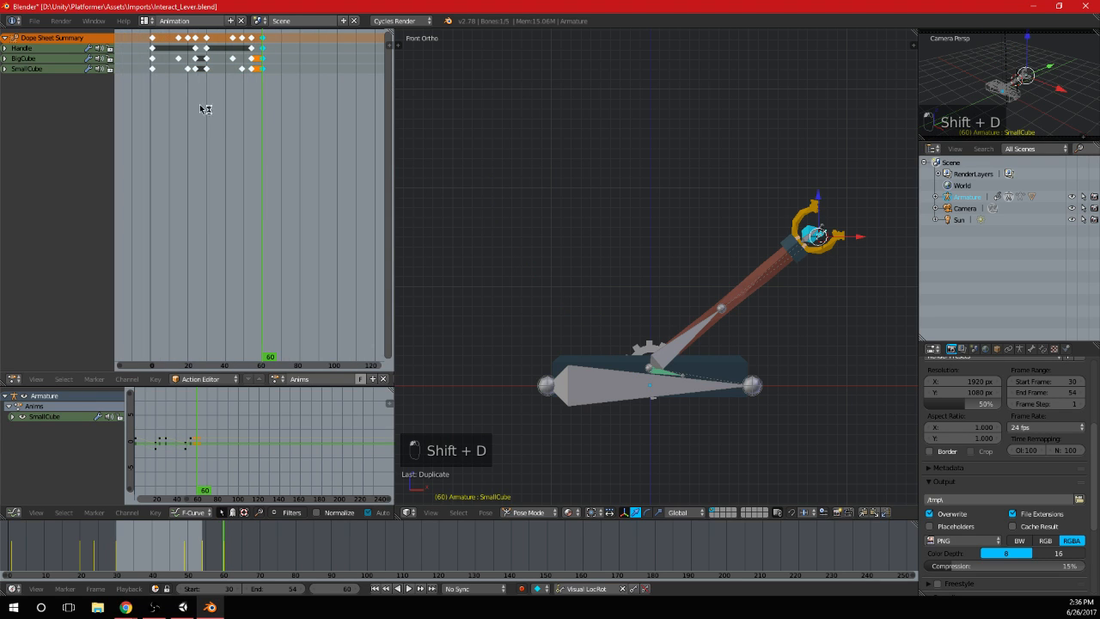
pyautogui.hotkey('shift', 'd')
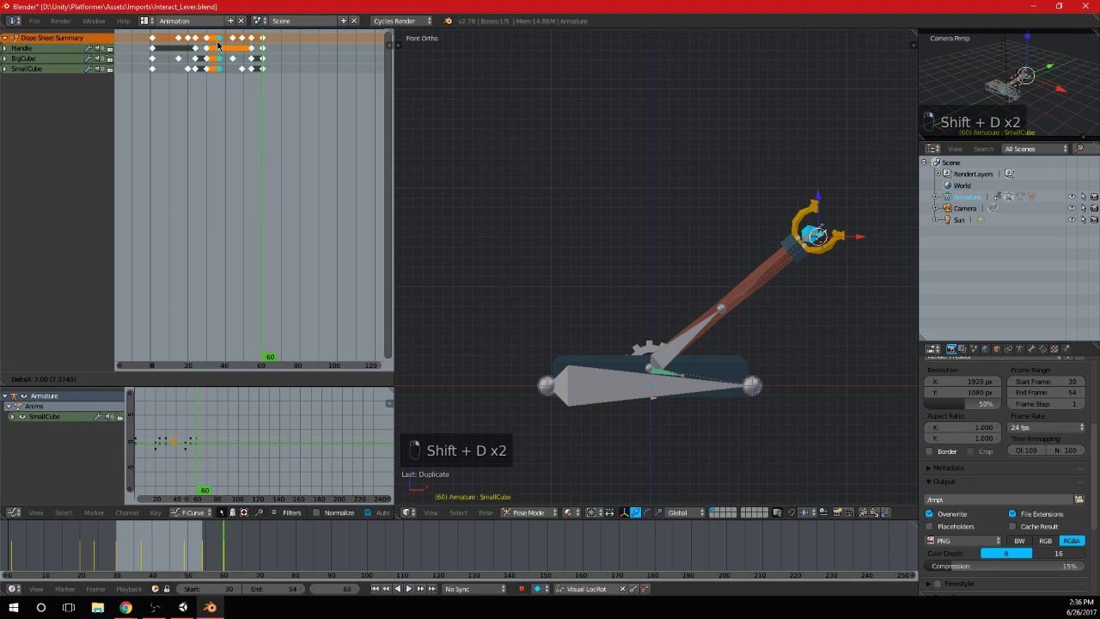
pyautogui.click(325, 62)
pyautogui.scroll(8, 315, 125)
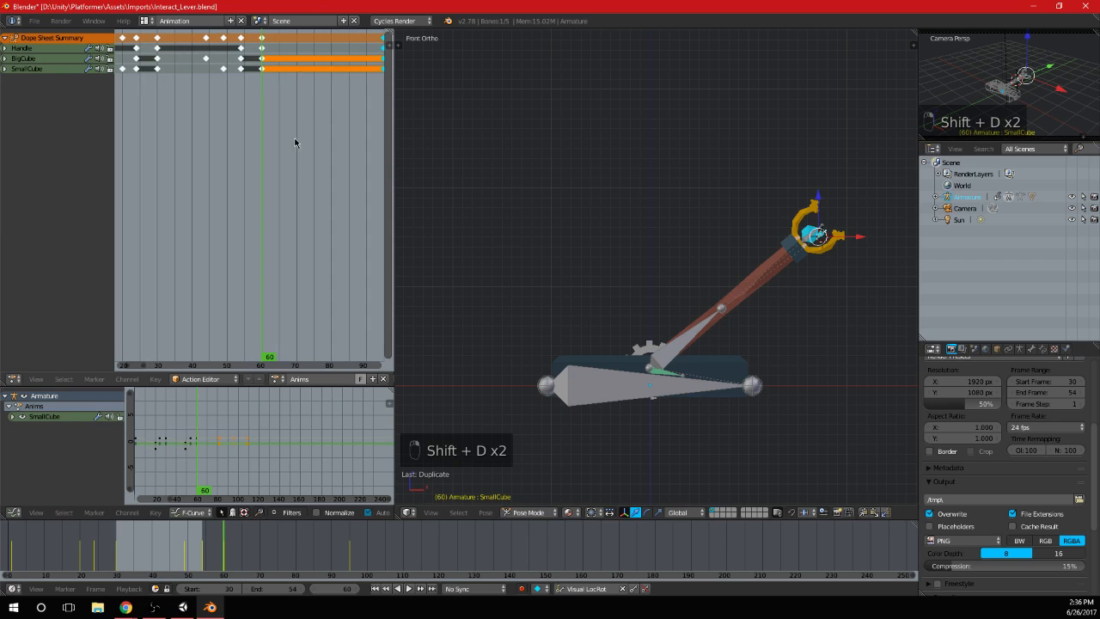
pyautogui.moveTo(303, 135); pyautogui.dragTo(254, 149, button='middle')
pyautogui.scroll(2, 311, 137)
pyautogui.moveTo(313, 137); pyautogui.dragTo(300, 143)
# Move the last column of keyframes, at about frame 95, to frame 84
pyautogui.press('a')
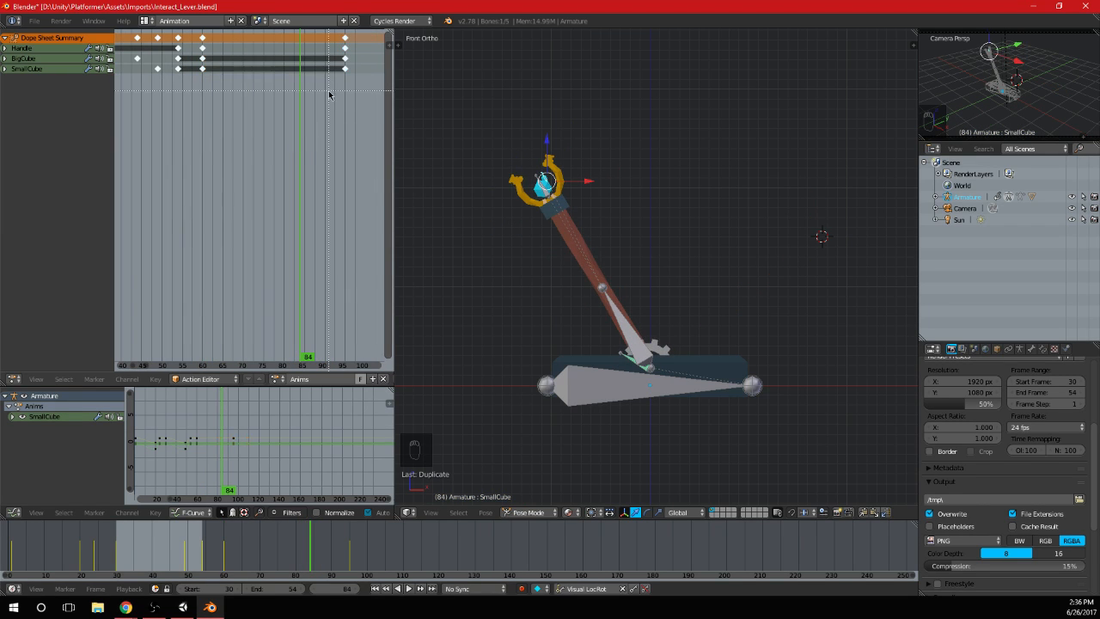
pyautogui.press('b')
pyautogui.moveTo(331, 94); pyautogui.dragTo(354, 38)
pyautogui.press('g')
pyautogui.click(300, 60)
# Try rotating the BigCube and SmallCube bones together at frame 71, then undo the change
pyautogui.moveTo(299, 77); pyautogui.dragTo(246, 102)
pyautogui.scroll(3, 641, 144)
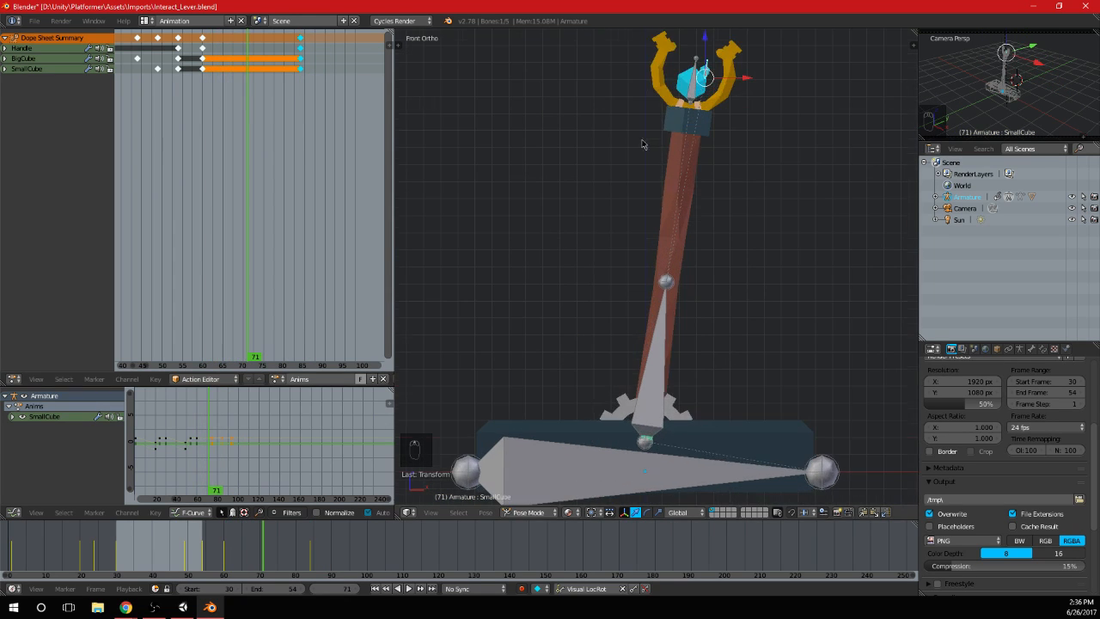
pyautogui.rightClick(696, 91)
pyautogui.keyDown('shift'); pyautogui.rightClick(705, 74); pyautogui.keyUp('shift')
pyautogui.keyDown('shift'); pyautogui.moveTo(711, 119); pyautogui.dragTo(632, 131, button='middle'); pyautogui.keyUp('shift')
pyautogui.moveTo(657, 102); pyautogui.dragTo(703, 108)
pyautogui.press('r')
pyautogui.click(680, 110)
pyautogui.hotkey('ctrl', 'z')
pyautogui.hotkey('ctrl', 'z')
pyautogui.hotkey('ctrl', 'z')
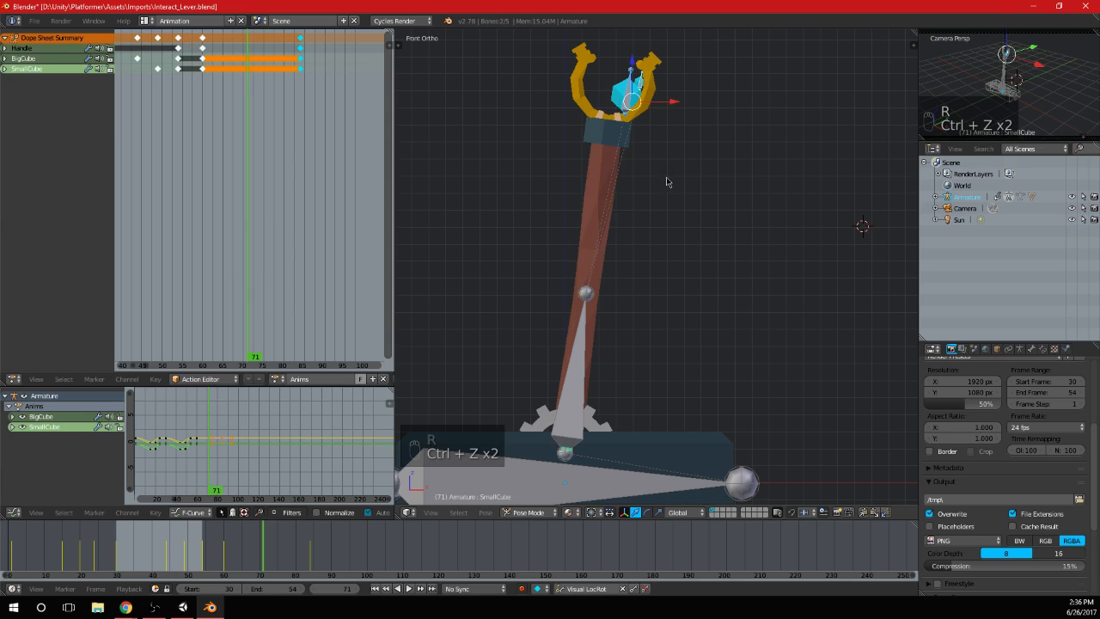
# Lift both cubes above the handle's head at frame 71, rotate them, and insert a keyframe
pyautogui.press('g')
pyautogui.click(705, 138)
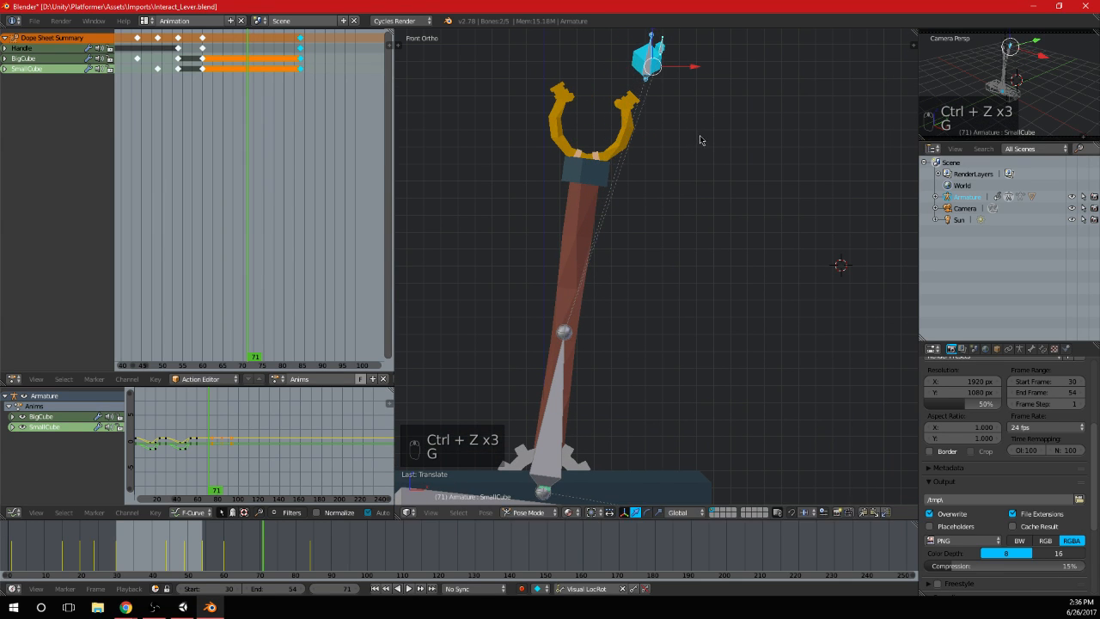
pyautogui.press('r')
pyautogui.click(712, 160)
pyautogui.press('i')
# Scrub through the return swing and set the playback range to frames 60 to 84
pyautogui.moveTo(275, 163); pyautogui.dragTo(294, 138)
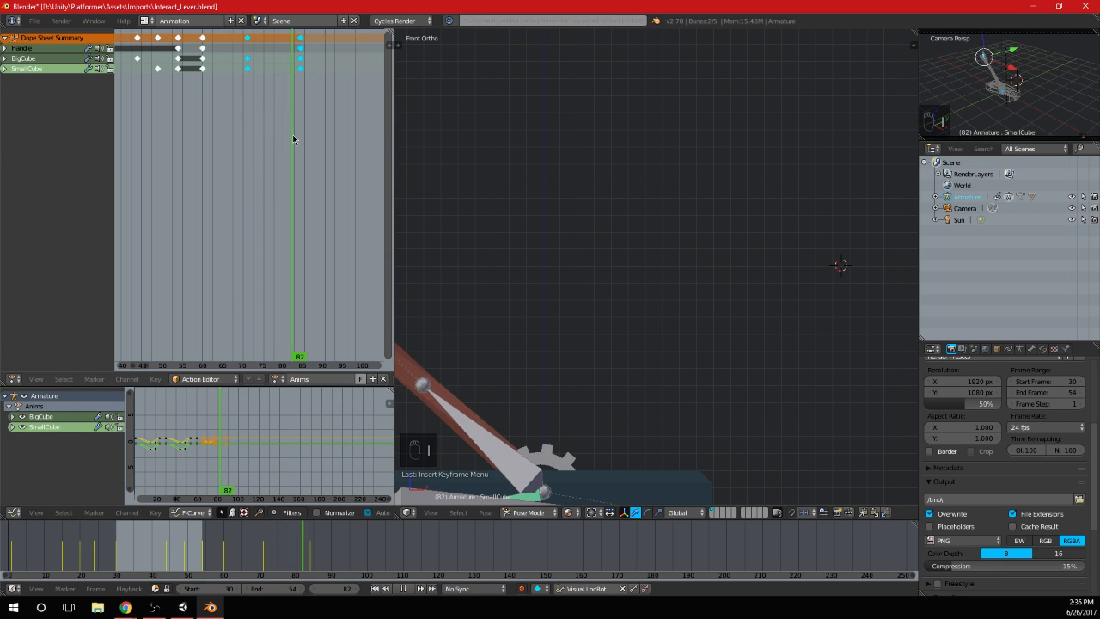
pyautogui.scroll(-6, 515, 196)
pyautogui.scroll(2, 515, 196)
pyautogui.click(200, 589)
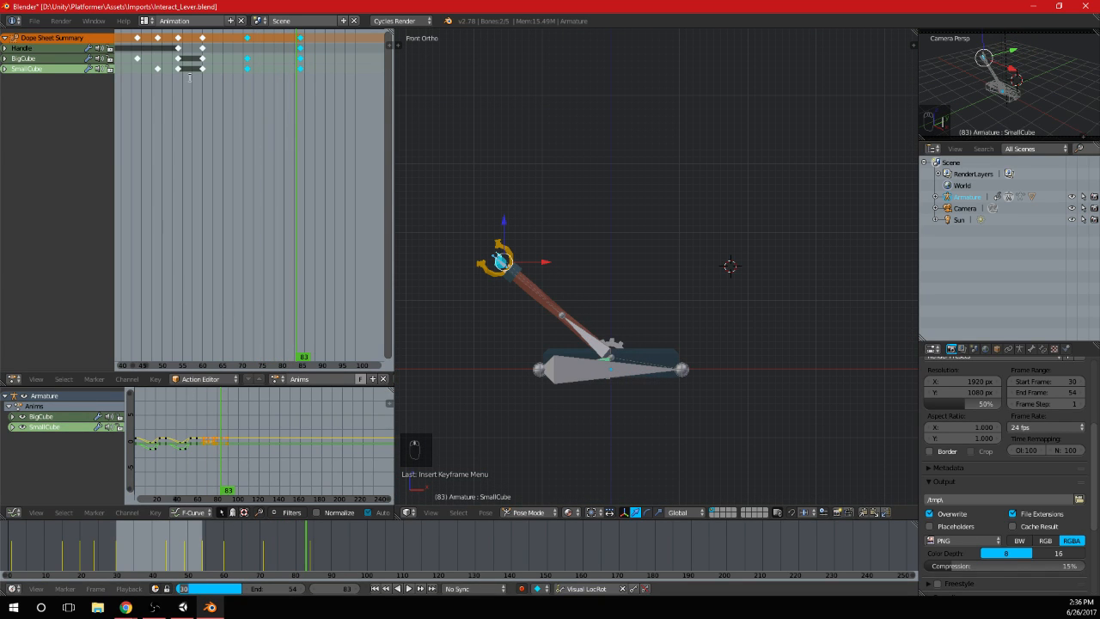
pyautogui.write('60')
pyautogui.press('Tab')
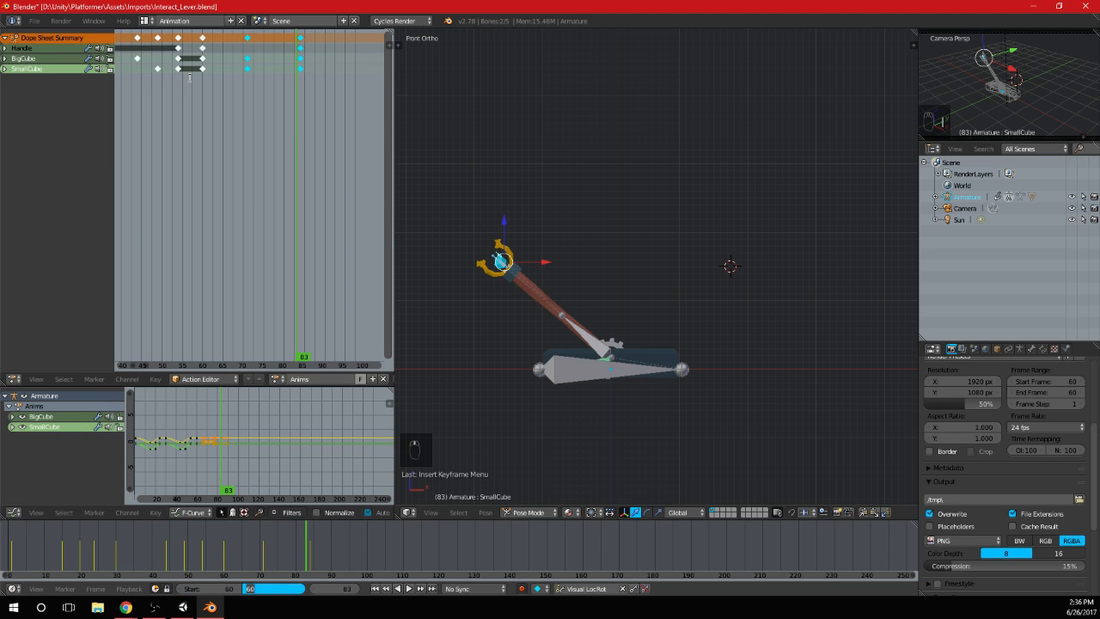
pyautogui.write('84')
pyautogui.press('Return')
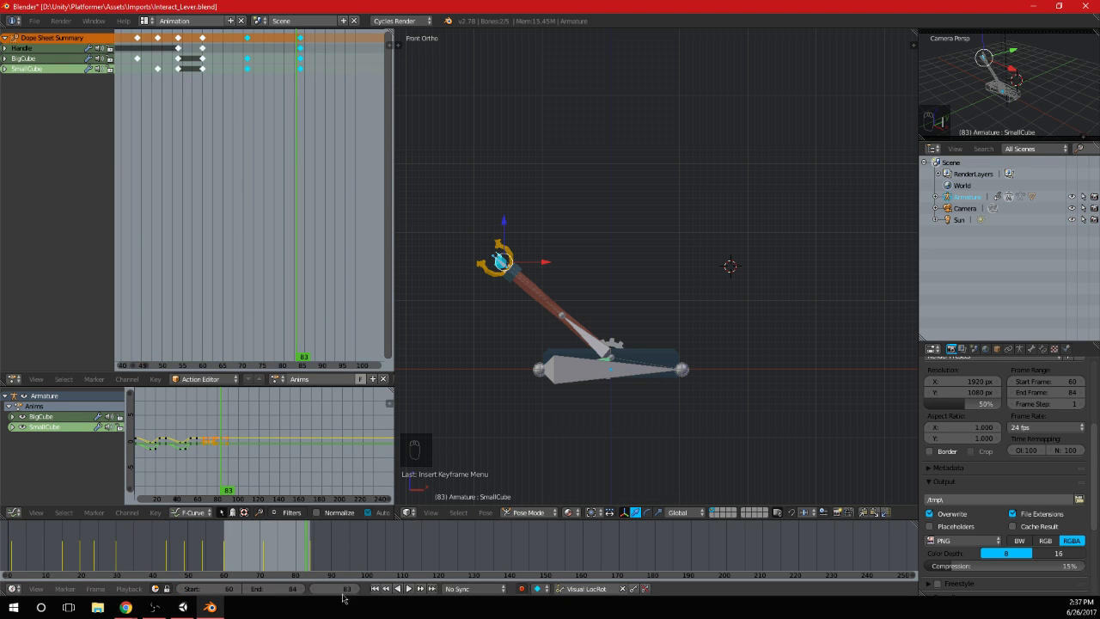
# Play the frame 60 to 84 animation and check the return swing from an orbited view, then stop playback
pyautogui.click(408, 592)
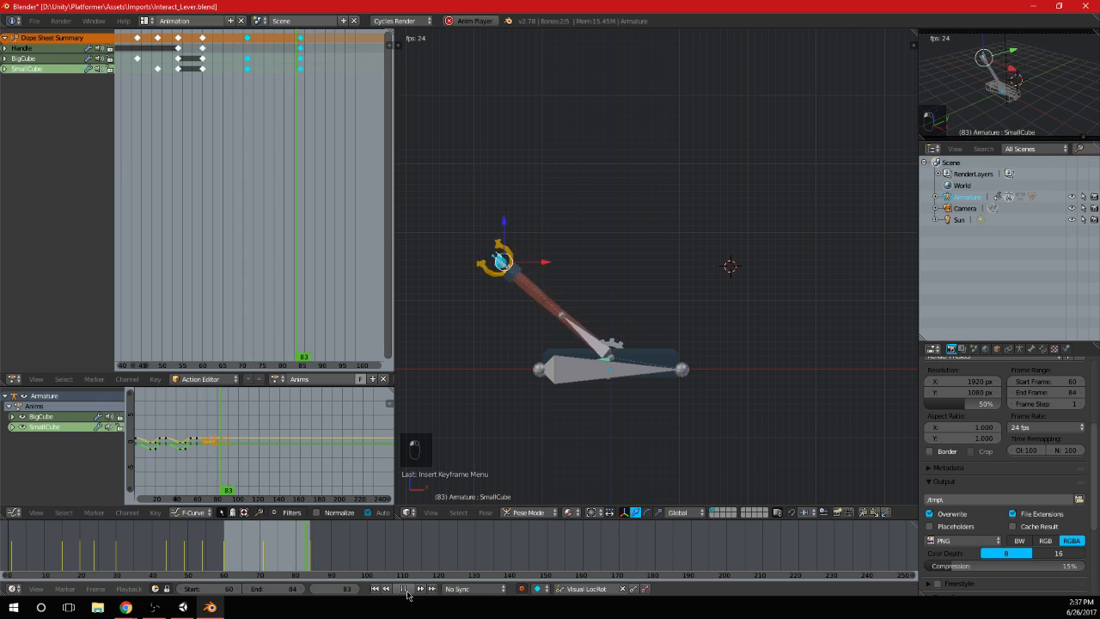
pyautogui.moveTo(739, 348); pyautogui.dragTo(715, 323, button='middle')
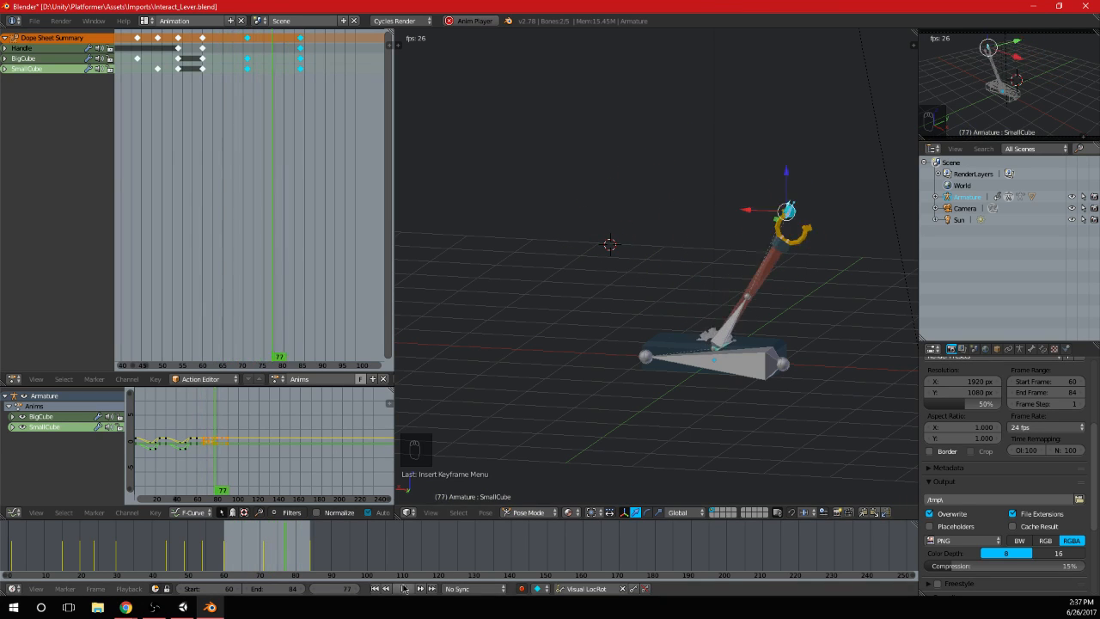
pyautogui.press('Escape')
# Return to frame 71 and delete both cubes' keyframes there
pyautogui.moveTo(270, 123); pyautogui.dragTo(248, 129)
pyautogui.press('KP_3')
pyautogui.press('KP_1')
pyautogui.scroll(3, 618, 168)
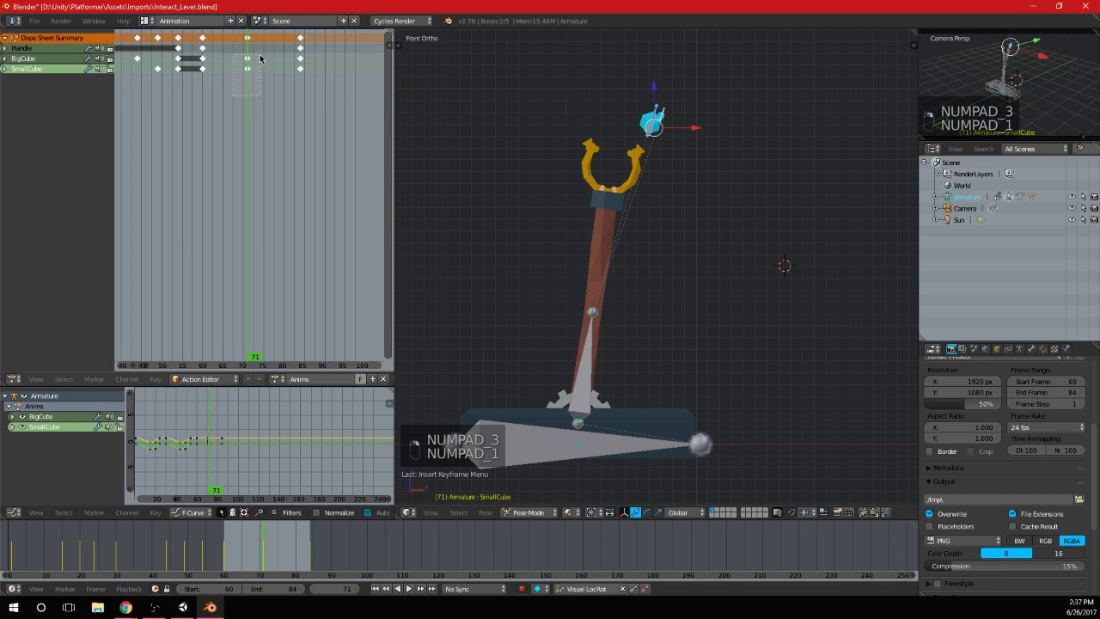
pyautogui.press('a')
pyautogui.press('a')
pyautogui.press('b')
pyautogui.moveTo(218, 36); pyautogui.dragTo(277, 91)
pyautogui.press('Delete')
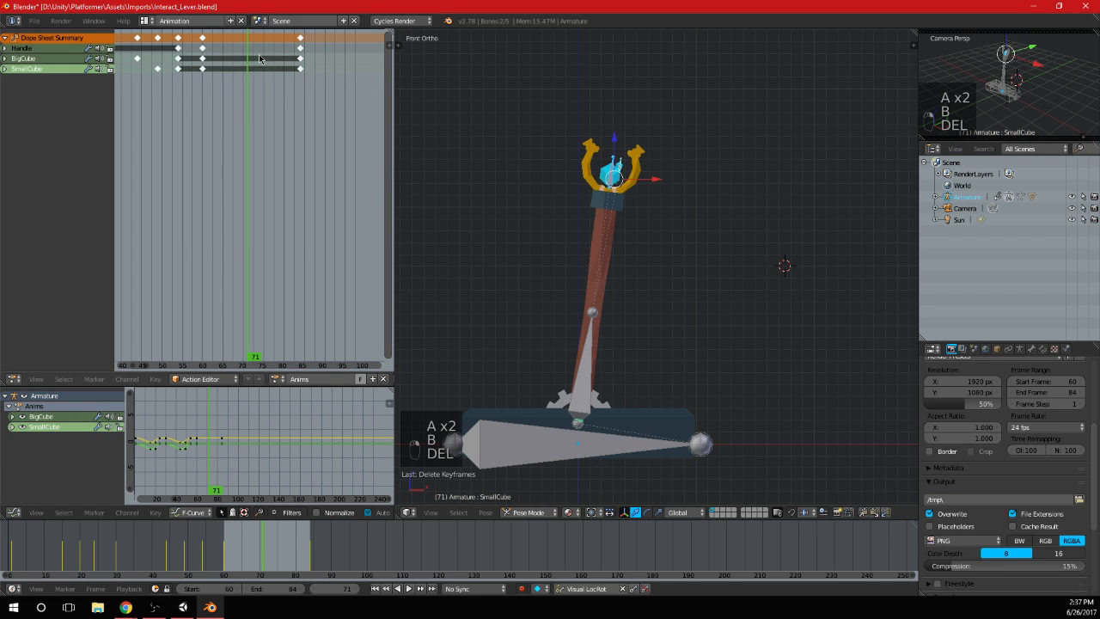
# At frame 71, move the BigCube bone out of the handle's head along the X and Y axes
pyautogui.scroll(3, 607, 190)
pyautogui.rightClick(614, 190)
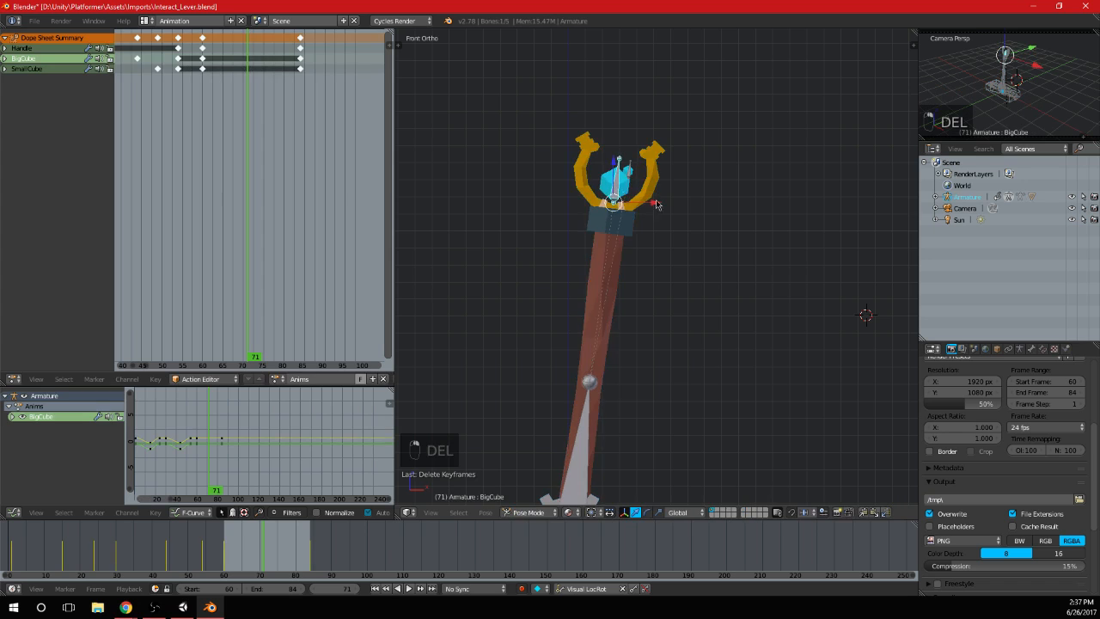
pyautogui.moveTo(656, 203); pyautogui.dragTo(566, 241, button='middle')
pyautogui.press('g')
pyautogui.press('y')
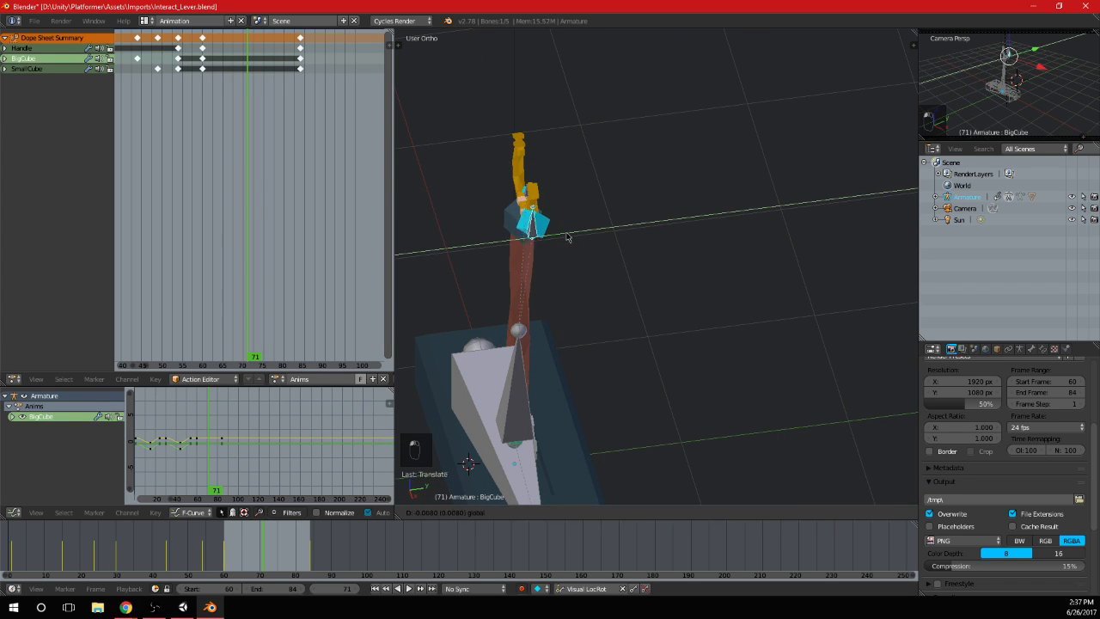
pyautogui.moveTo(567, 237); pyautogui.dragTo(526, 278)
pyautogui.moveTo(560, 247); pyautogui.dragTo(555, 250)
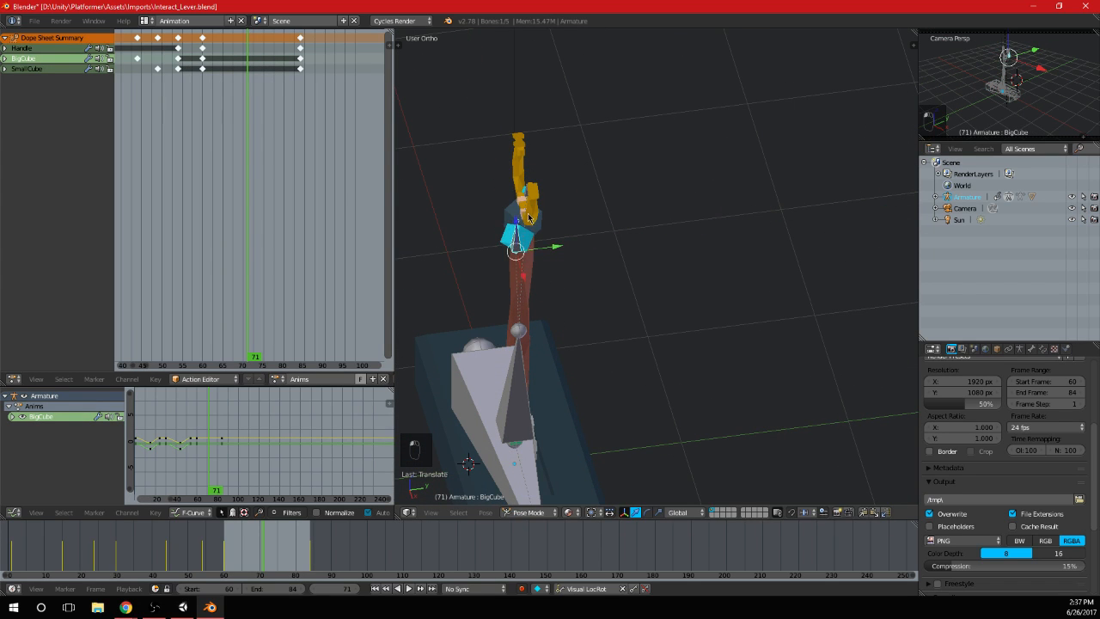
# Move the SmallCube bone away from the handle in the top view, on the other side of the handle's centreline from BigCube
pyautogui.moveTo(528, 218); pyautogui.dragTo(603, 212, button='middle')
pyautogui.rightClick(564, 252)
pyautogui.press('KP_7')
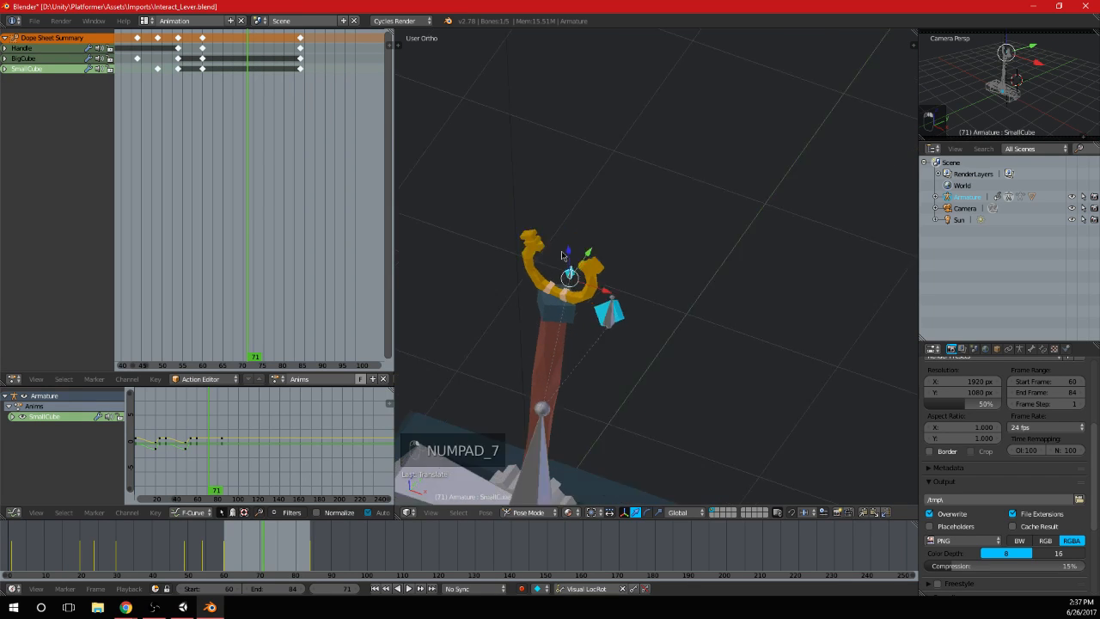
pyautogui.press('g')
pyautogui.click(698, 316)
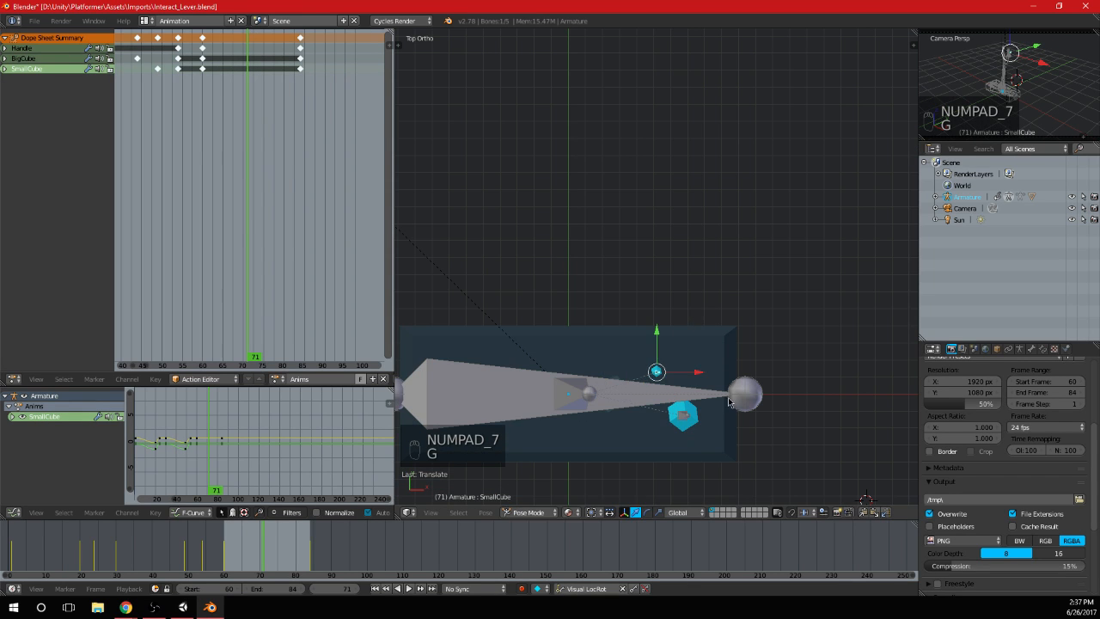
# Rotate the SmallCube and BigCube bones clockwise, one after the other, in the front view
pyautogui.press('KP_1')
pyautogui.press('r')
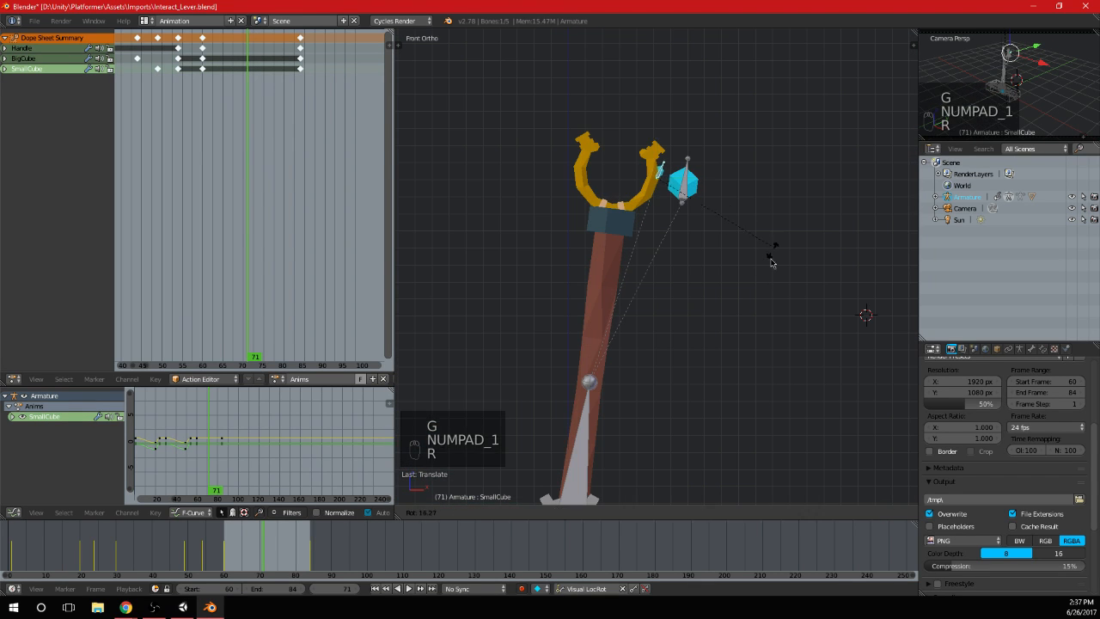
pyautogui.click(663, 230)
pyautogui.rightClick(686, 191)
pyautogui.press('r')
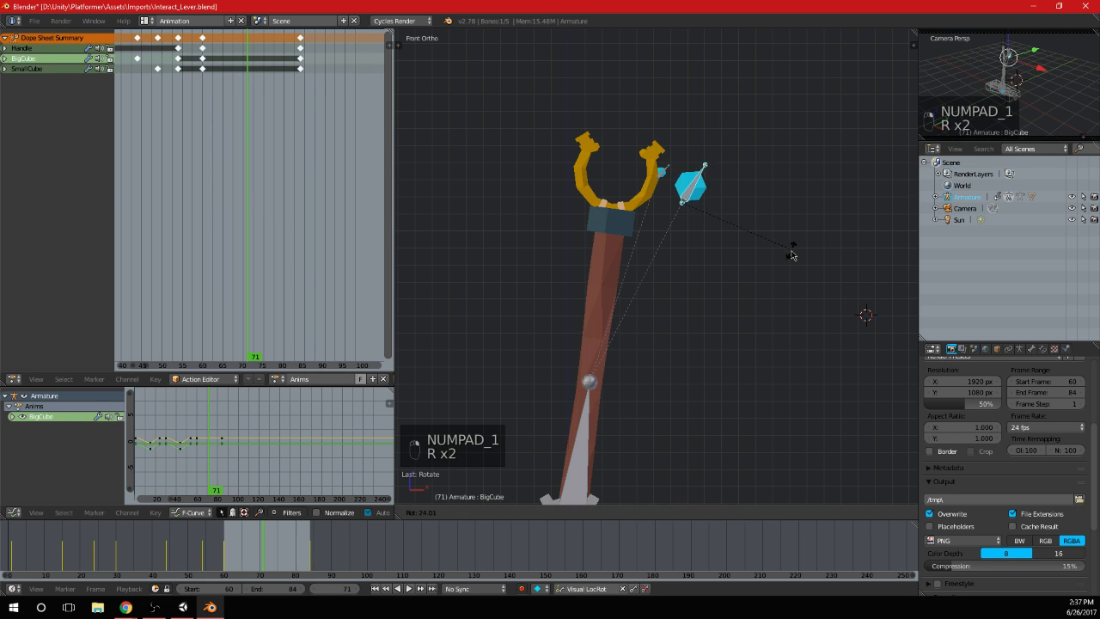
pyautogui.click(775, 302)
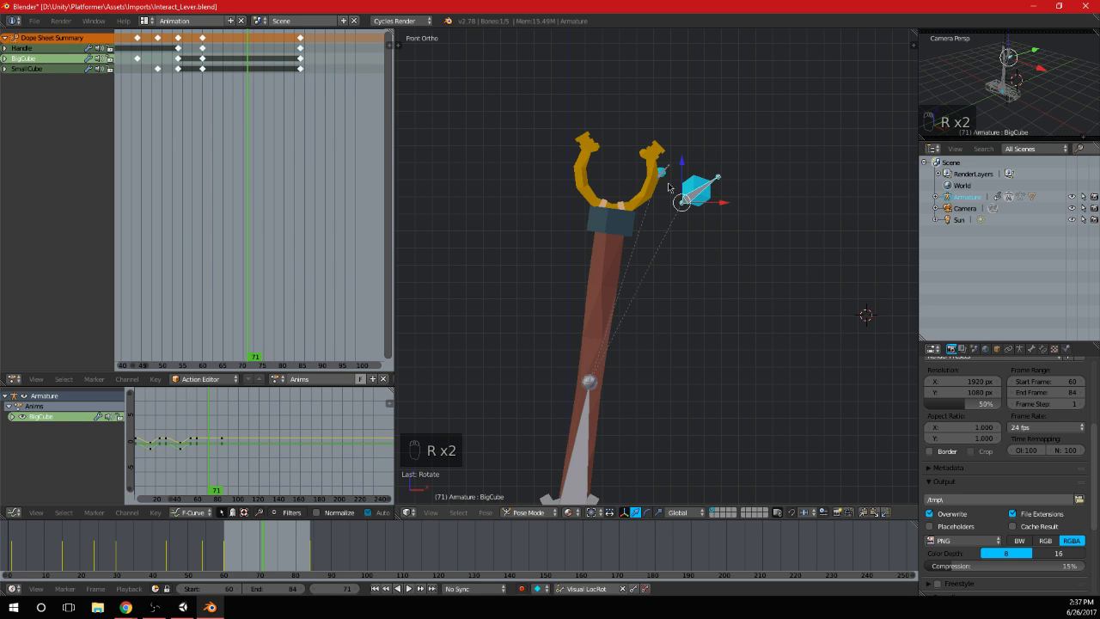
# Select the SmallCube bone together with BigCube and insert keyframes for both at frame 71
pyautogui.scroll(-3, 753, 335)
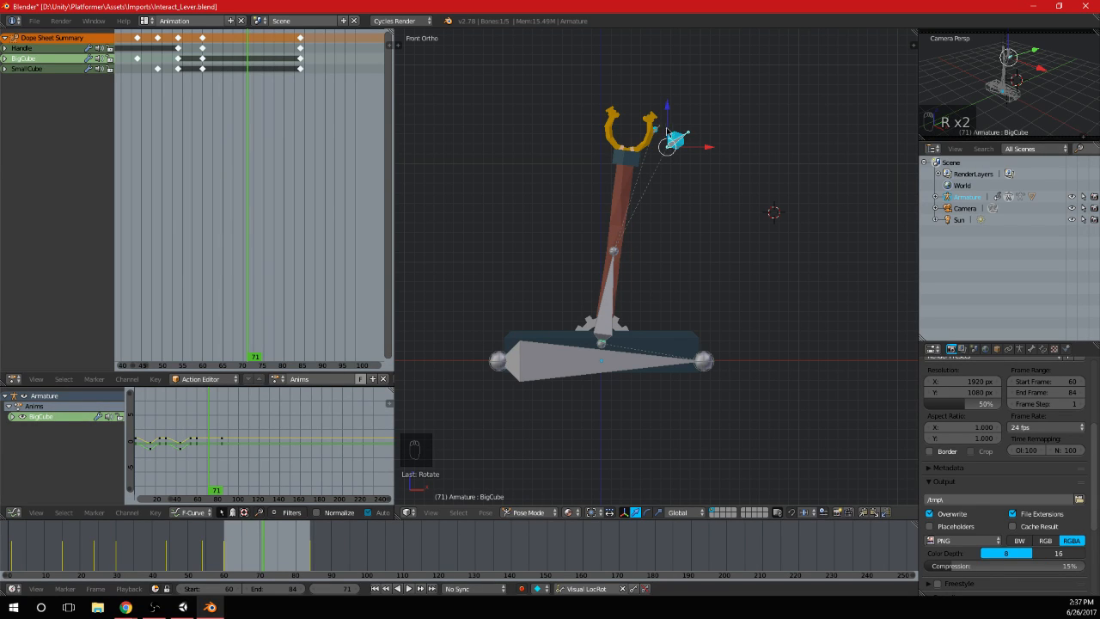
pyautogui.rightClick(666, 129)
pyautogui.scroll(1, 678, 132)
pyautogui.press('i')
# At frame 82, move the BigCube bone out of the handle's head to below it in the front view and rotate it counterclockwise
pyautogui.click(195, 136)
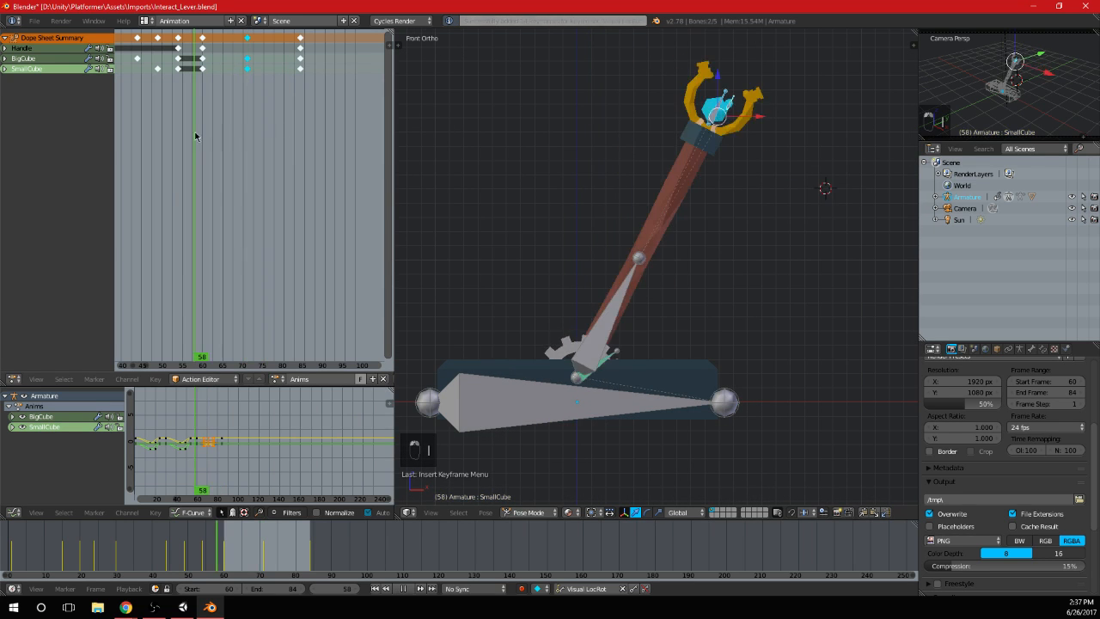
pyautogui.moveTo(195, 136); pyautogui.dragTo(294, 101)
pyautogui.scroll(-2, 531, 253)
pyautogui.scroll(3, 530, 253)
pyautogui.scroll(2, 561, 161)
pyautogui.rightClick(528, 131)
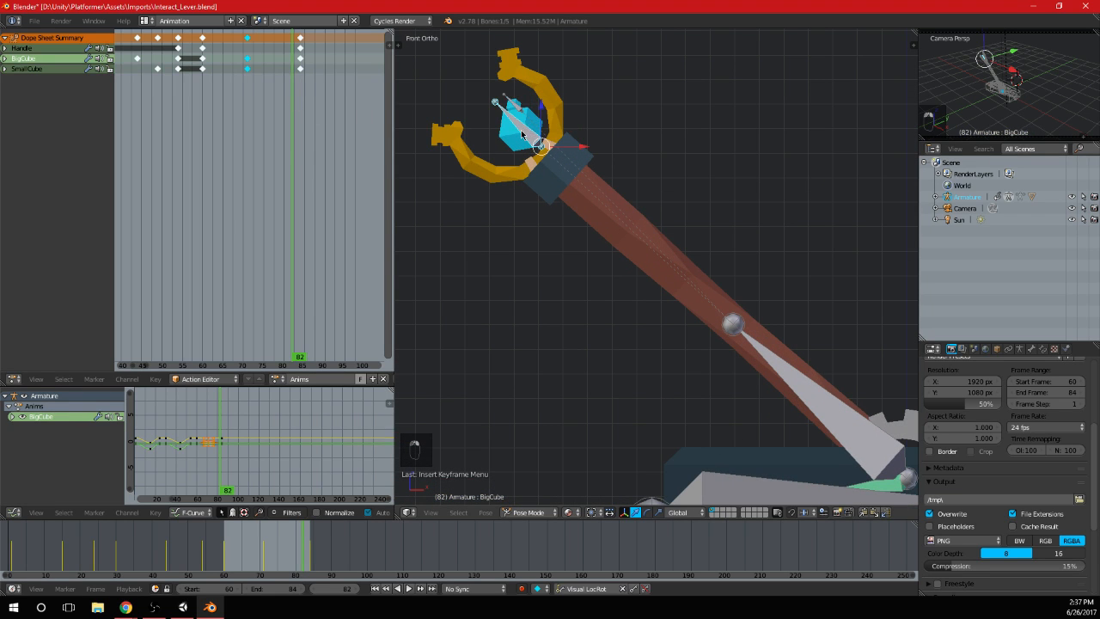
pyautogui.keyDown('shift'); pyautogui.moveTo(595, 206); pyautogui.dragTo(687, 202, button='middle'); pyautogui.keyUp('shift')
pyautogui.press('g')
pyautogui.click(625, 272)
pyautogui.press('r')
pyautogui.click(544, 155)
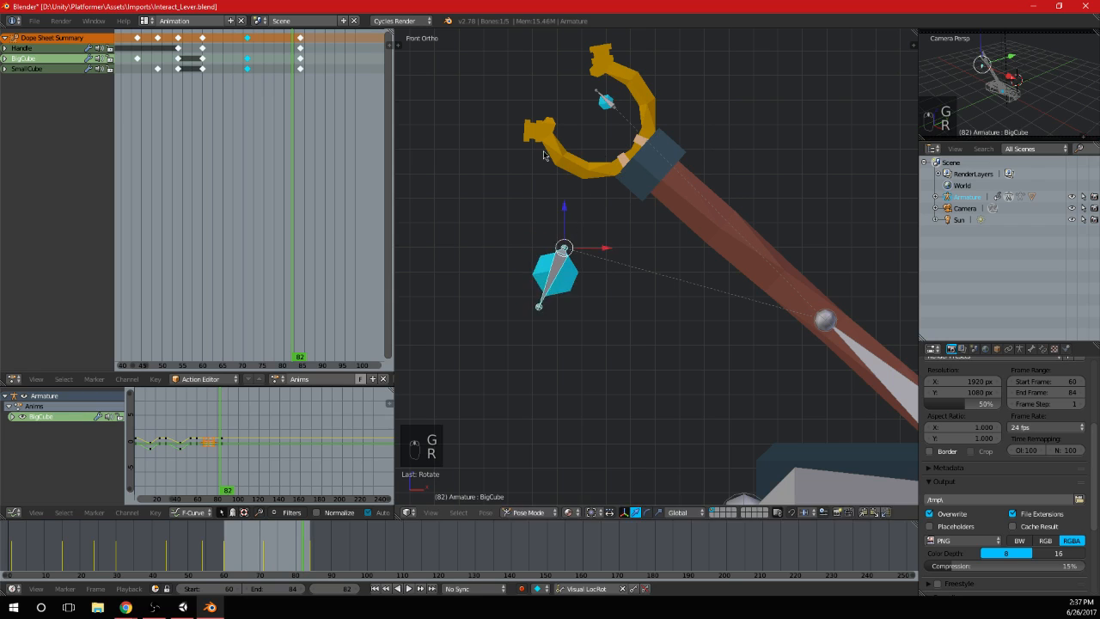
# Bring the BigCube bone back closer to the underside of the handle's head and rotate it clockwise
pyautogui.press('g')
pyautogui.click(563, 125)
pyautogui.press('r')
pyautogui.press('g')
pyautogui.click(661, 196)
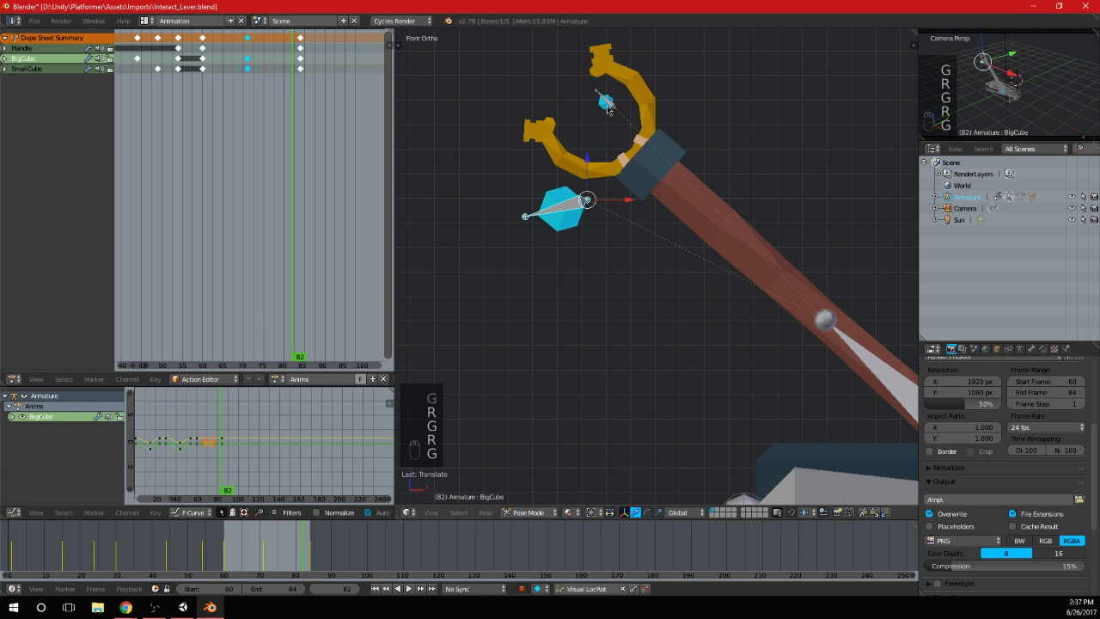
# Rotate the SmallCube bone and reposition it near the handle's head in the front view
pyautogui.rightClick(607, 109)
pyautogui.press('r')
pyautogui.click(714, 67)
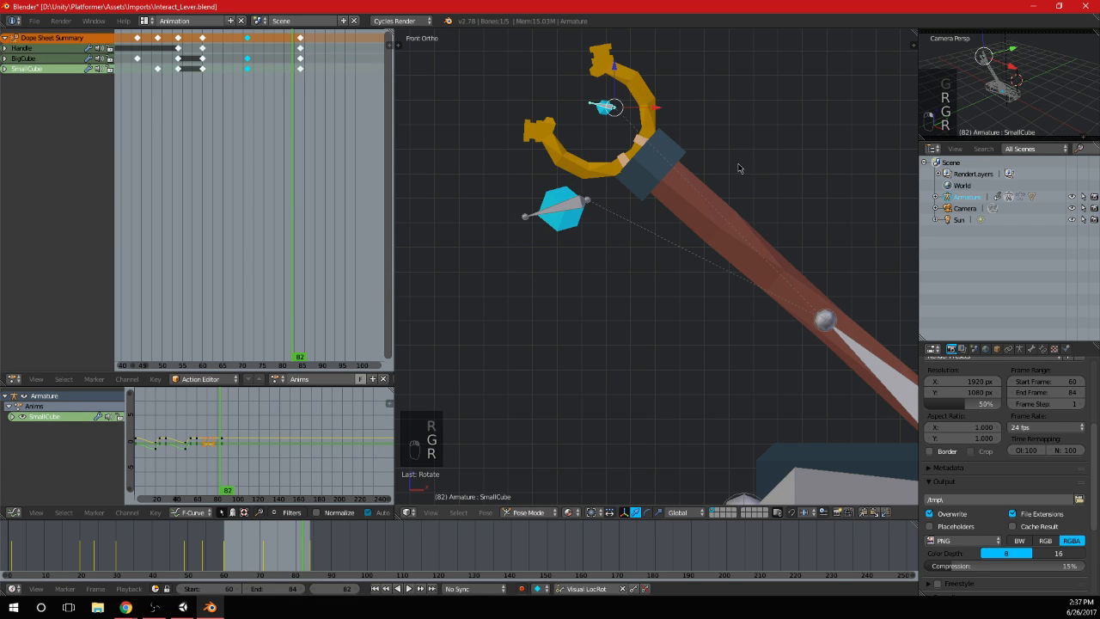
pyautogui.keyDown('shift'); pyautogui.moveTo(750, 210); pyautogui.dragTo(749, 152, button='middle'); pyautogui.keyUp('shift')
pyautogui.press('g')
pyautogui.click(718, 259)
pyautogui.press('r')
pyautogui.click(753, 209)
# Move the SmallCube bone to the positive Y side of the handle's centreline in the top view
pyautogui.press('KP_7')
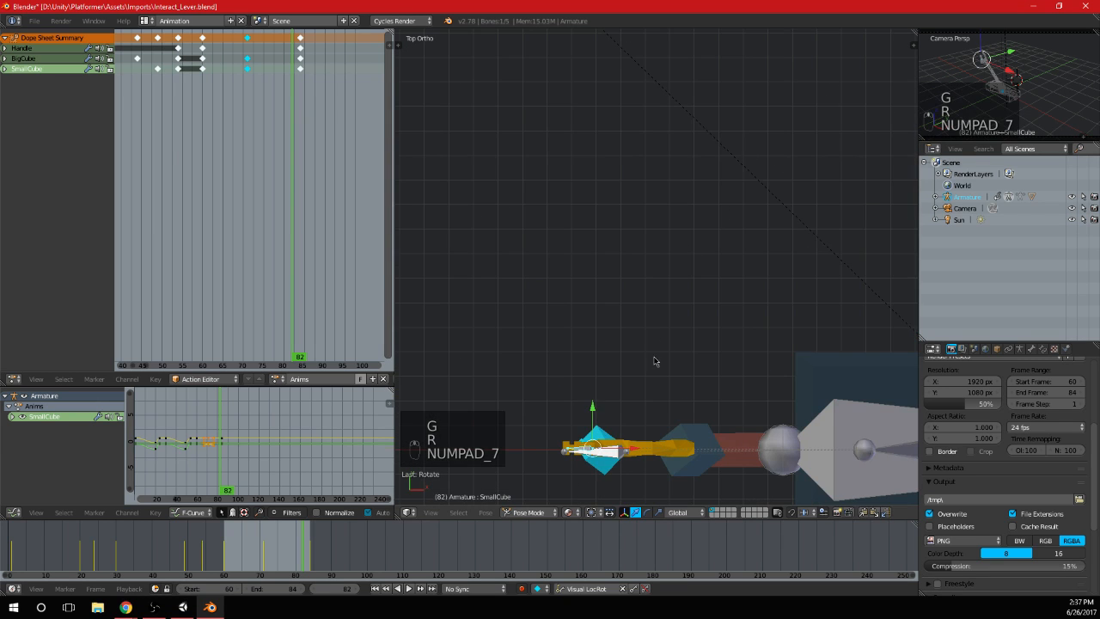
pyautogui.keyDown('shift'); pyautogui.moveTo(654, 361); pyautogui.dragTo(654, 274, button='middle'); pyautogui.keyUp('shift')
pyautogui.press('g')
pyautogui.click(655, 265)
# Move the BigCube bone to the negative Y side of the handle in the top view and rotate it counterclockwise
pyautogui.rightClick(609, 378)
pyautogui.press('g')
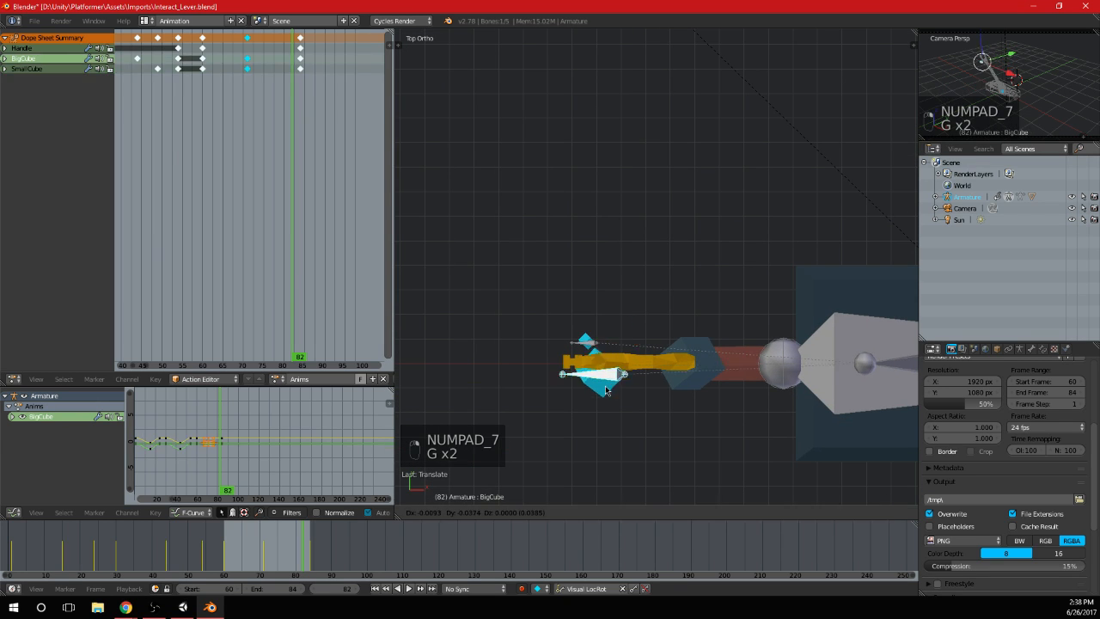
pyautogui.click(610, 406)
pyautogui.press('r')
pyautogui.click(663, 372)
pyautogui.press('g')
pyautogui.click(660, 367)
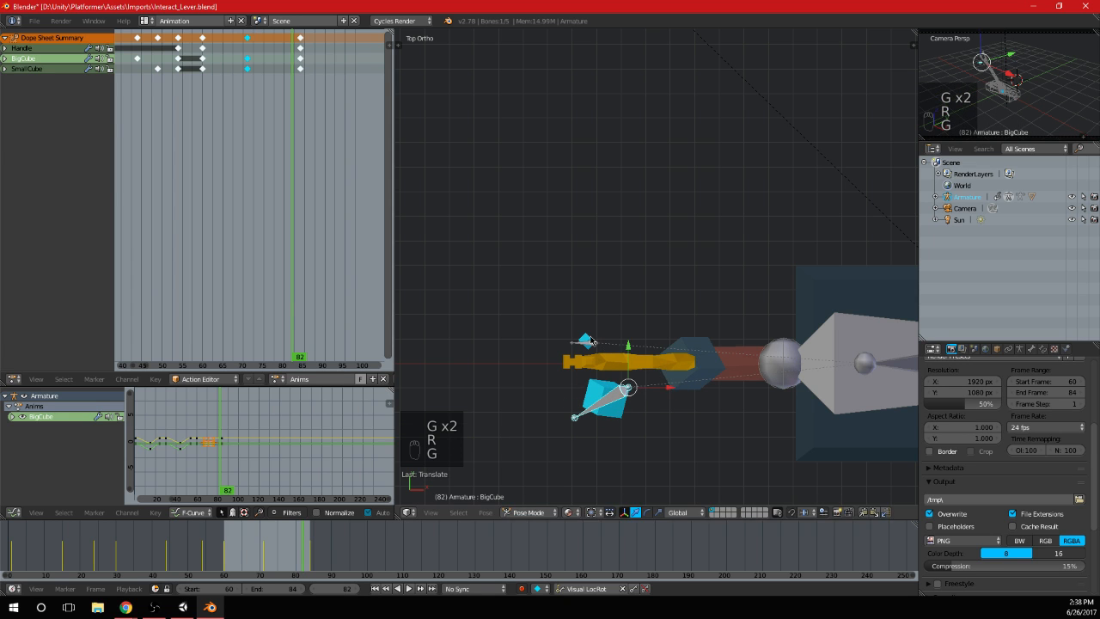
# Rotate the SmallCube bone slightly in the top view and insert keyframes for both cubes at frame 82
pyautogui.rightClick(590, 341)
pyautogui.rightClick(591, 343)
pyautogui.press('r')
pyautogui.click(658, 328)
pyautogui.keyDown('shift'); pyautogui.rightClick(615, 399); pyautogui.keyUp('shift')
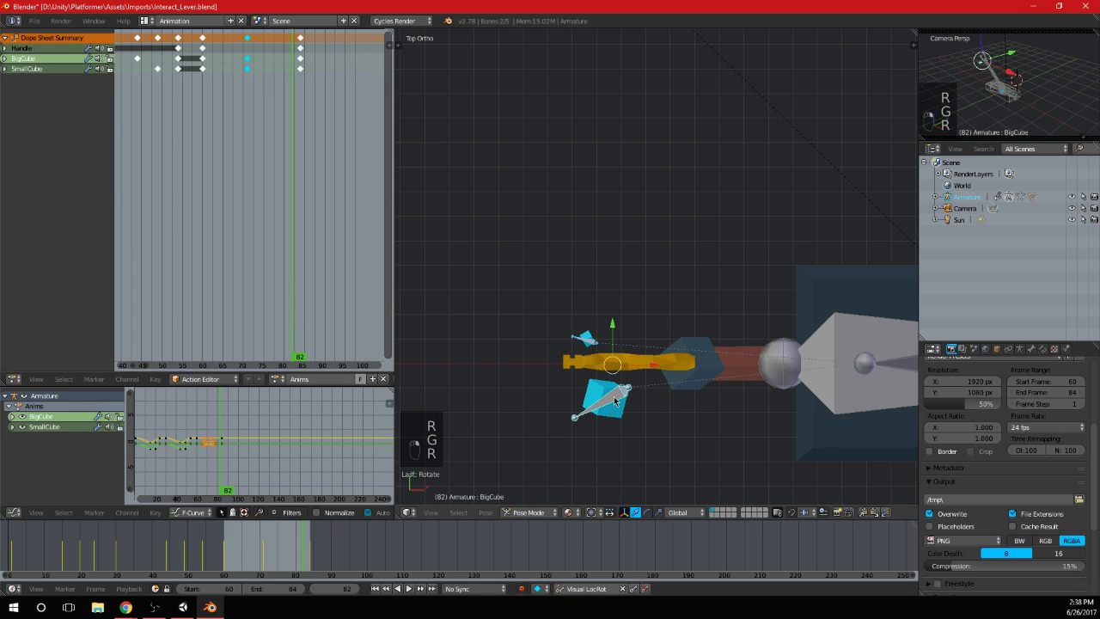
pyautogui.press('i')
# Examine the displaced cubes around frame 82 from an angled view and the front view
pyautogui.scroll(-3, 675, 378)
pyautogui.moveTo(675, 379); pyautogui.dragTo(681, 297, button='middle')
pyautogui.scroll(-1, 681, 297)
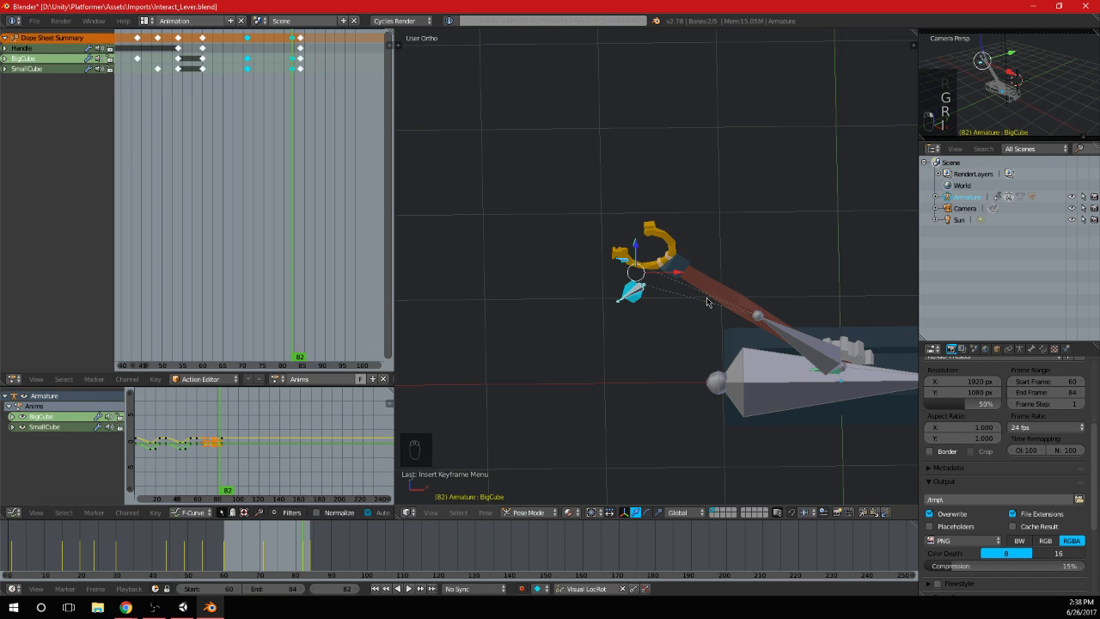
pyautogui.scroll(-3, 707, 302)
pyautogui.moveTo(724, 361); pyautogui.dragTo(690, 290, button='middle')
pyautogui.press('KP_1')
pyautogui.scroll(1, 690, 290)
pyautogui.moveTo(293, 180)
pyautogui.mouseDown()
pyautogui.moveTo(257, 194)
pyautogui.moveTo(294, 201)
pyautogui.mouseUp()
pyautogui.scroll(3, 516, 240)
# Duplicate the Handle keyframe from frame 84 to frame 82
pyautogui.click(300, 102)
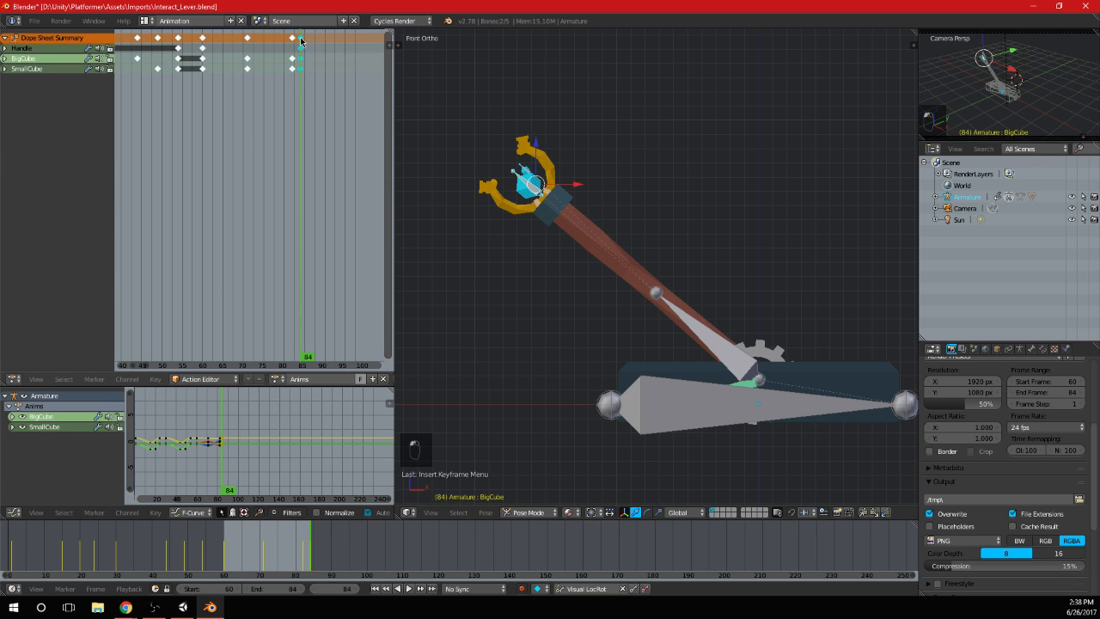
pyautogui.press('a')
pyautogui.press('b')
pyautogui.moveTo(299, 41); pyautogui.dragTo(294, 75)
pyautogui.hotkey('shift', 'd')
pyautogui.click(295, 58)
# Move the frame 82 keyframes of the handle and both cubes to frame 81
pyautogui.scroll(2, 295, 78)
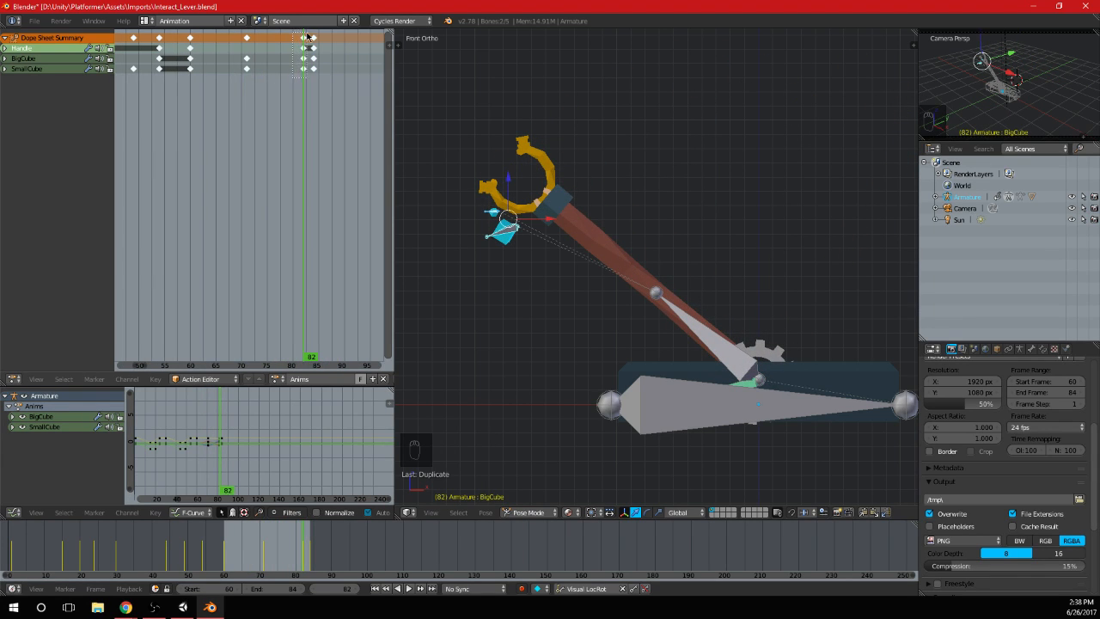
pyautogui.moveTo(307, 36); pyautogui.dragTo(309, 34)
pyautogui.press('g')
pyautogui.click(303, 40)
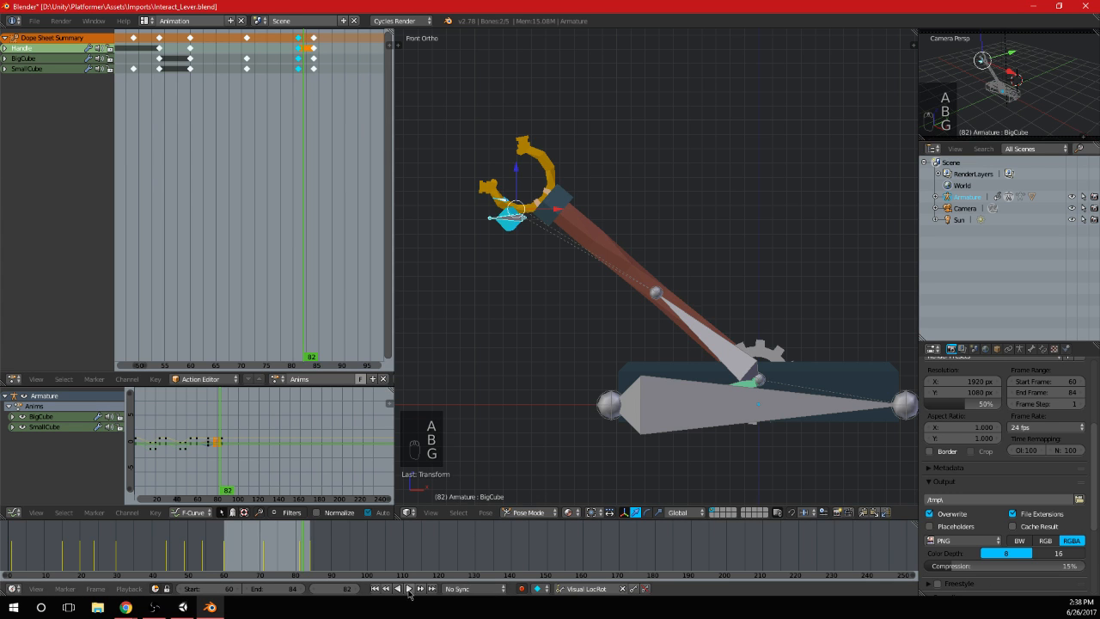
# Play the return swing and scrub from frame 60 to frame 84 to check the cubes' motion
pyautogui.click(409, 589)
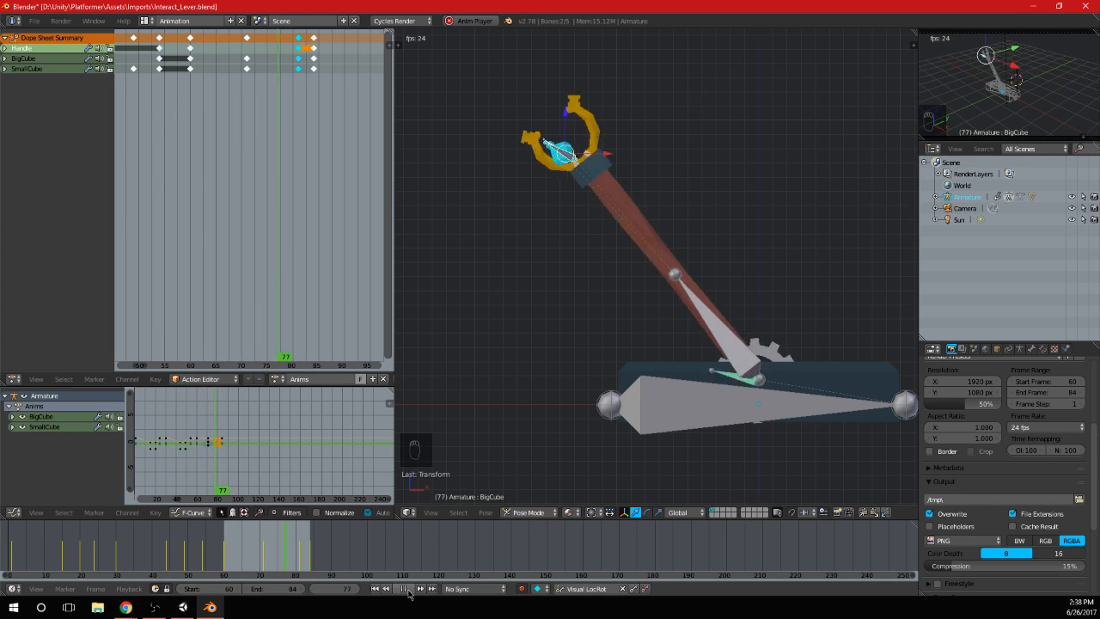
pyautogui.click(189, 165)
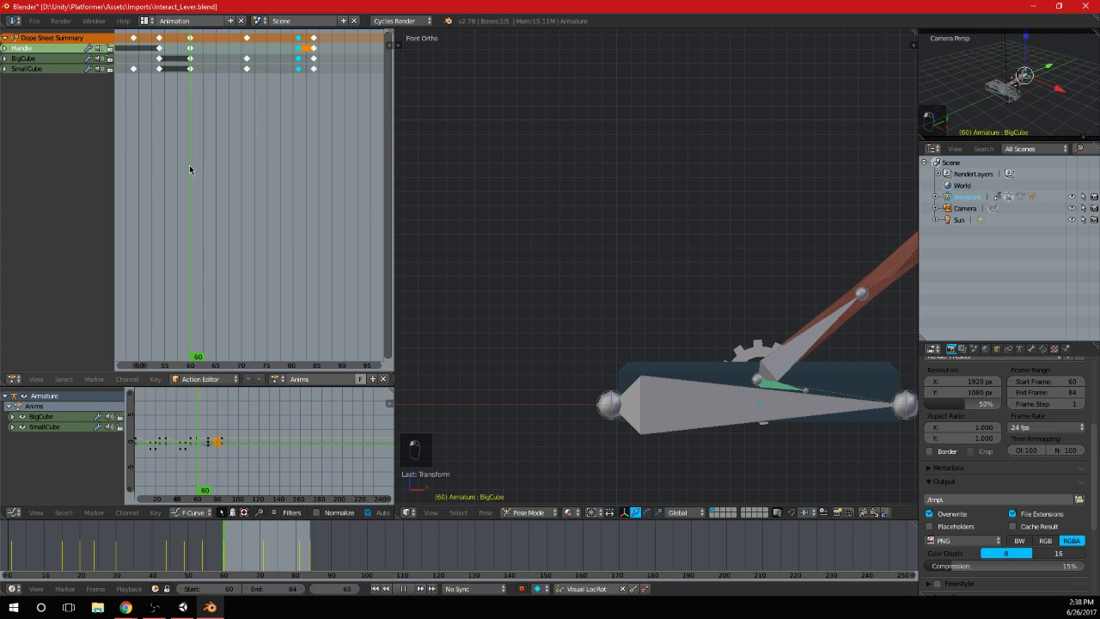
pyautogui.scroll(-3, 662, 241)
pyautogui.moveTo(189, 130); pyautogui.dragTo(263, 136)
pyautogui.moveTo(284, 138); pyautogui.dragTo(311, 136)
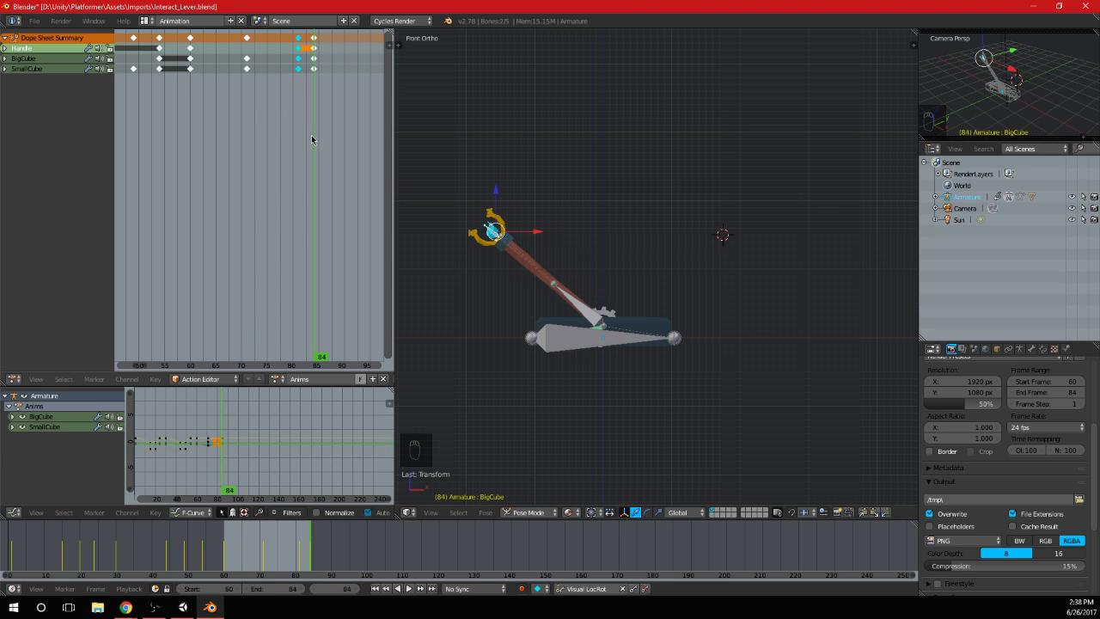
pyautogui.scroll(4, 513, 202)
pyautogui.keyDown('shift'); pyautogui.moveTo(512, 202); pyautogui.dragTo(626, 242, button='middle'); pyautogui.keyUp('shift')
# Move the last two keyframe columns two frames earlier, to frames 79 and 82
pyautogui.click(297, 103)
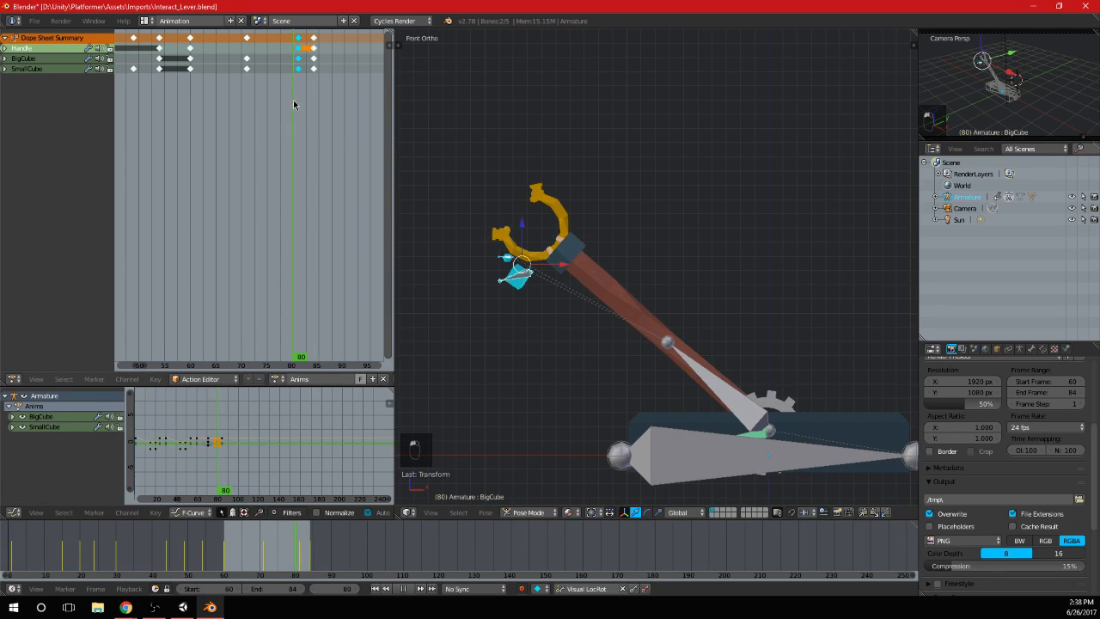
pyautogui.scroll(2, 295, 98)
pyautogui.press('b')
pyautogui.moveTo(327, 39); pyautogui.dragTo(327, 40)
pyautogui.press('g')
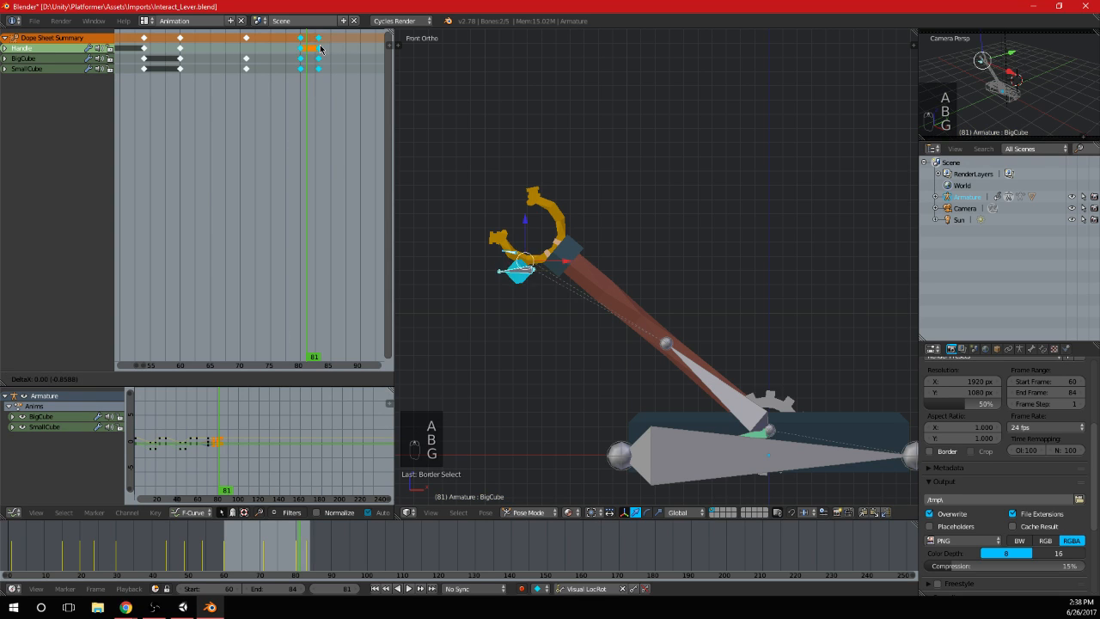
pyautogui.click(312, 46)
# Duplicate the frame 82 keyframes of all bones to frame 85
pyautogui.hotkey('shift', 'd')
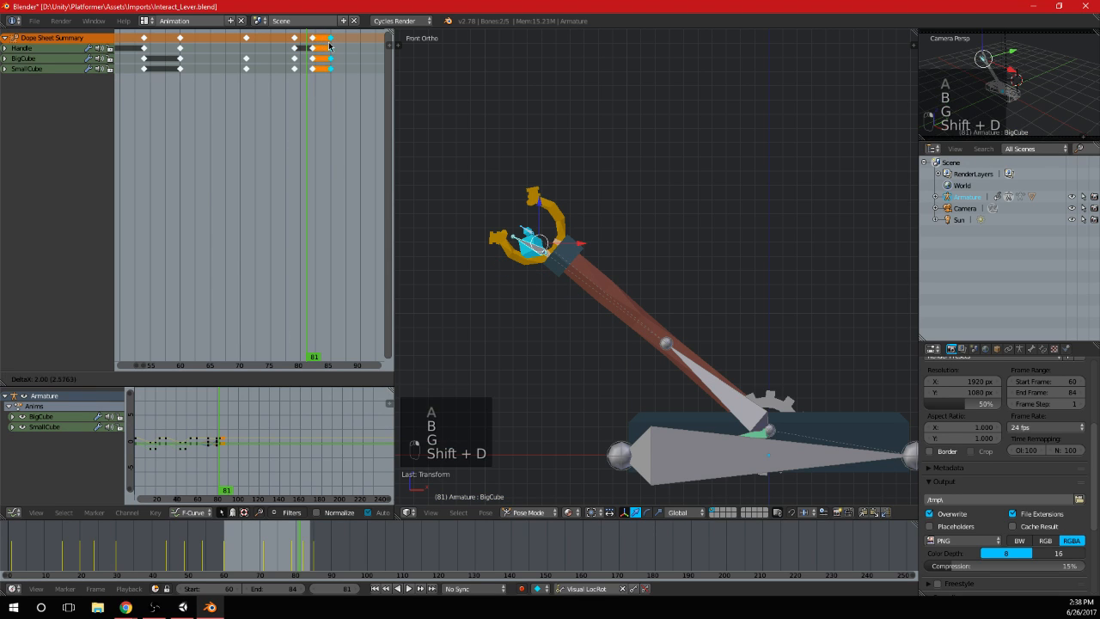
pyautogui.click(330, 44)
pyautogui.click(332, 57)
# At frame 85, rotate the BigCube bone clockwise and shift it slightly upward inside the handle's head
pyautogui.scroll(1, 521, 235)
pyautogui.rightClick(521, 234)
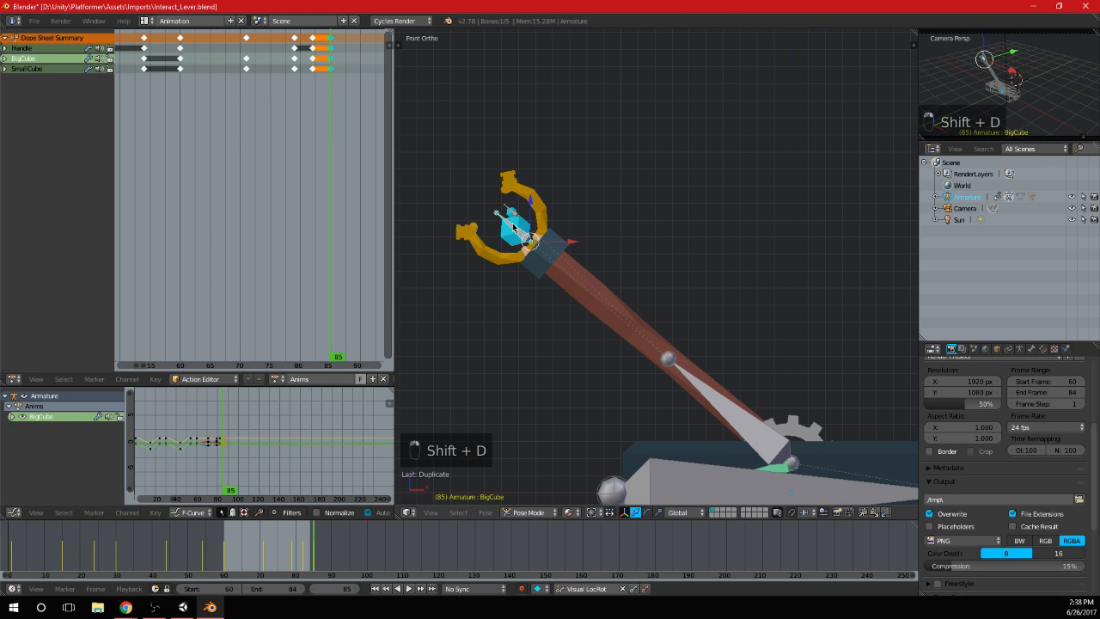
pyautogui.press('r')
pyautogui.click(553, 210)
pyautogui.press('g')
pyautogui.click(512, 211)
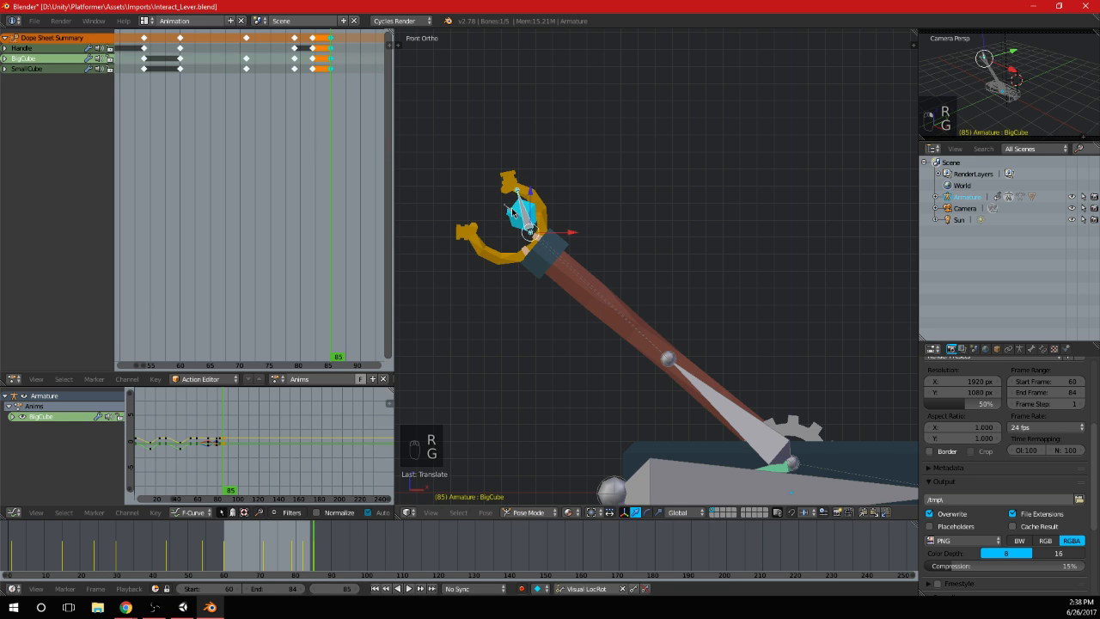
# Rotate and shift the SmallCube bone to overshoot like BigCube, and insert keyframes for both cubes at frame 85
pyautogui.rightClick(512, 211)
pyautogui.press('r')
pyautogui.click(578, 217)
pyautogui.press('g')
pyautogui.click(571, 202)
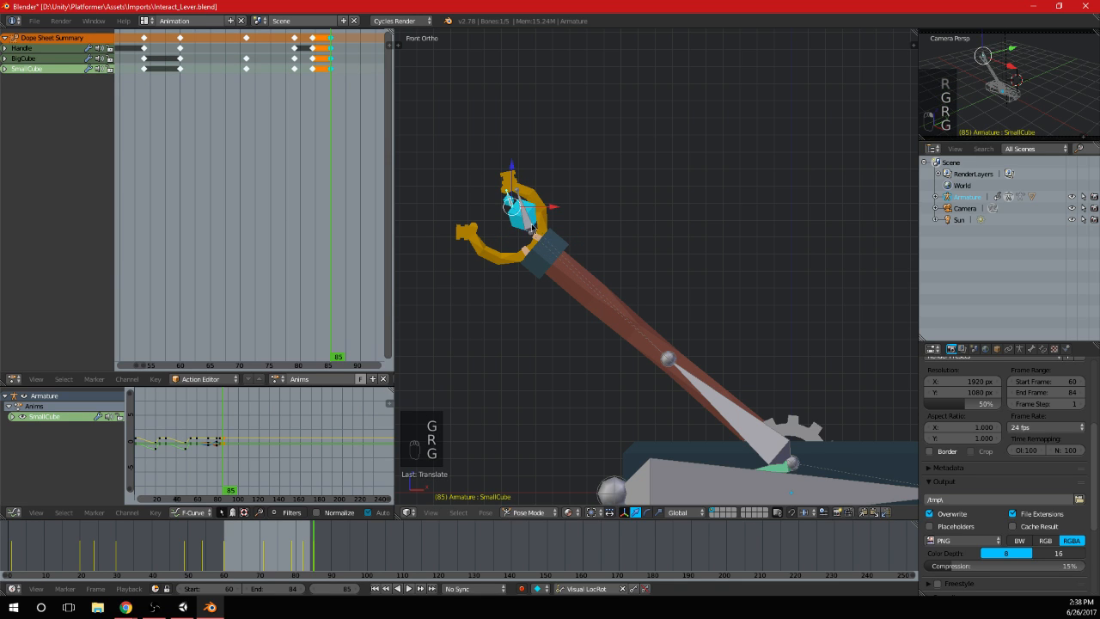
pyautogui.rightClick(527, 222)
pyautogui.press('i')
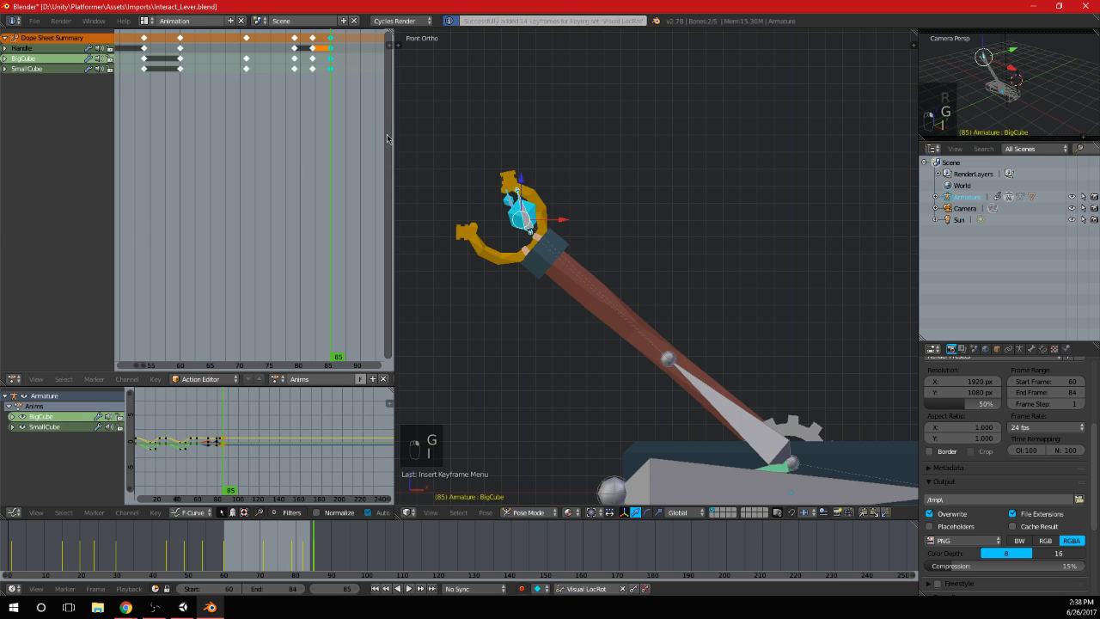
# Move the resting-pose keyframes from frame 82 past the overshoot pose so that the swing ends on them at frame 84
pyautogui.rightClick(316, 41)
pyautogui.press('g')
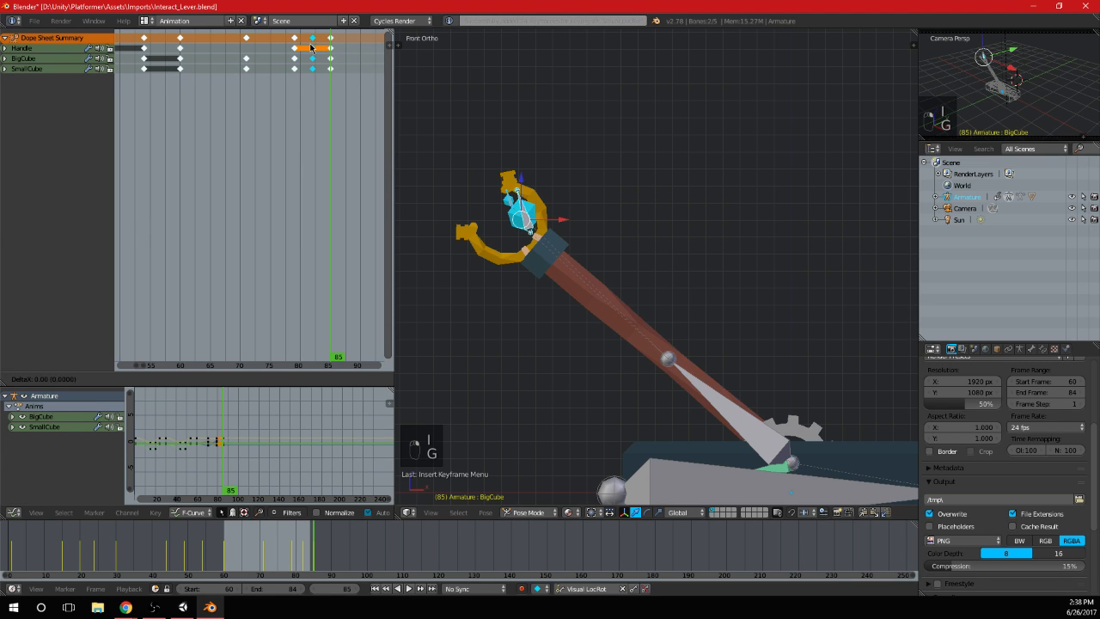
pyautogui.click(344, 55)
pyautogui.press('a')
pyautogui.press('b')
pyautogui.press('g')
pyautogui.moveTo(324, 76); pyautogui.dragTo(303, 39)
pyautogui.click(341, 49)
pyautogui.click(328, 64)
pyautogui.press('g')
pyautogui.click(330, 42)
# Move the displaced-cubes keyframes to frame 77 and the overshoot keyframes to frame 81
pyautogui.press('a')
pyautogui.press('b')
pyautogui.press('g')
pyautogui.click(307, 55)
pyautogui.press('g')
pyautogui.click(290, 56)
pyautogui.press('g')
pyautogui.click(309, 51)
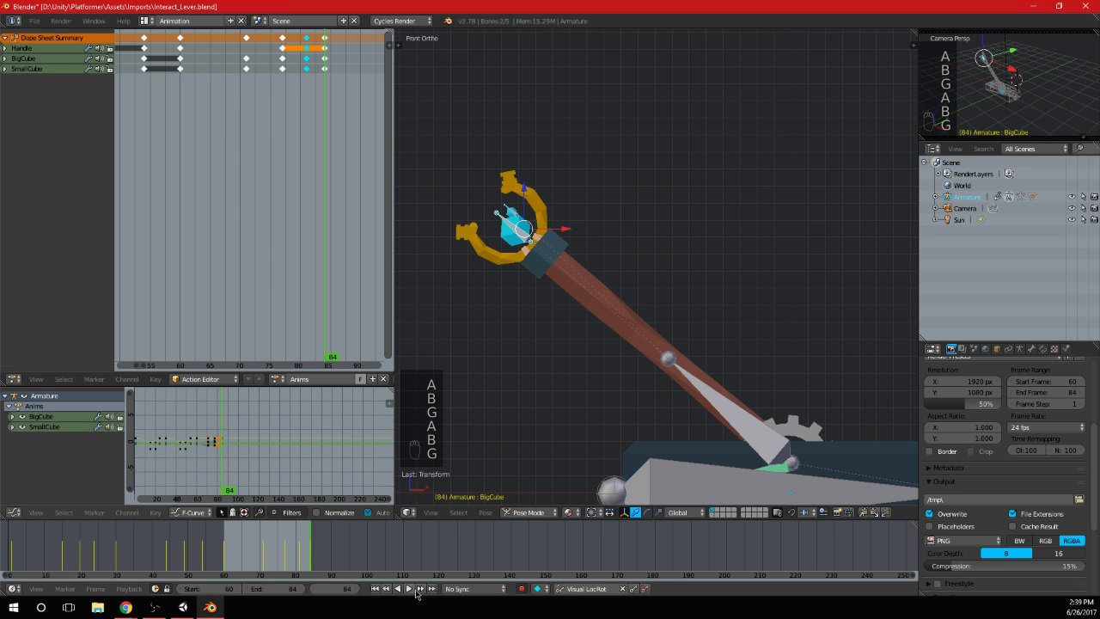
# Play the retimed return swing from an angled view and scrub through it to frame 84
pyautogui.click(408, 589)
pyautogui.scroll(-4, 679, 327)
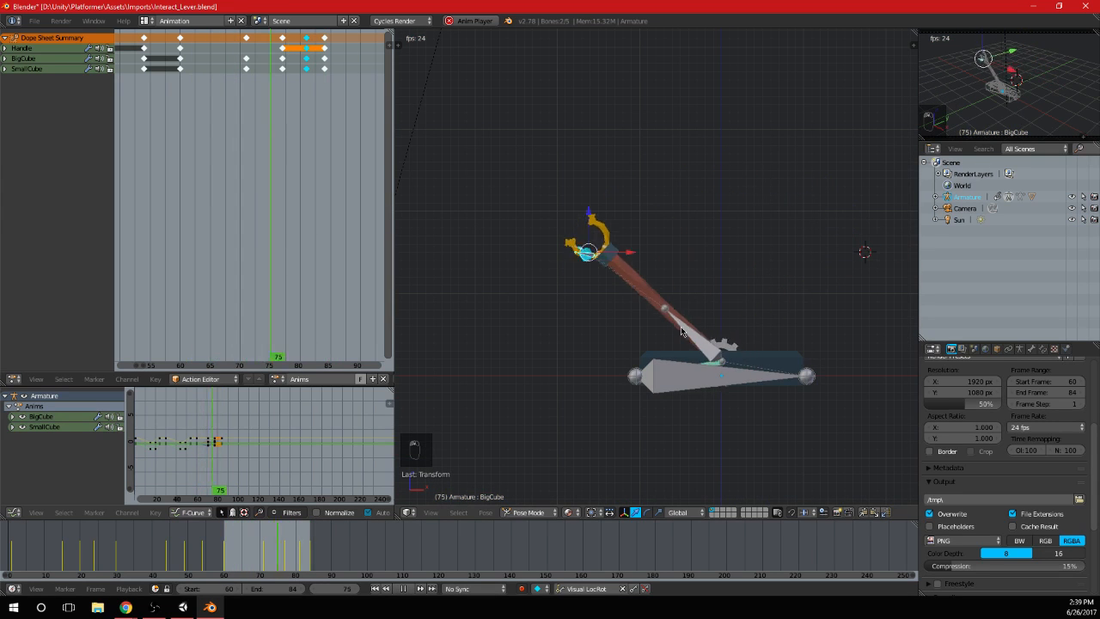
pyautogui.moveTo(681, 327)
pyautogui.mouseDown(button='middle')
pyautogui.moveTo(626, 321)
pyautogui.moveTo(641, 292)
pyautogui.moveTo(694, 325)
pyautogui.mouseUp(button='middle')
pyautogui.scroll(4, 641, 292)
pyautogui.scroll(-2, 649, 300)
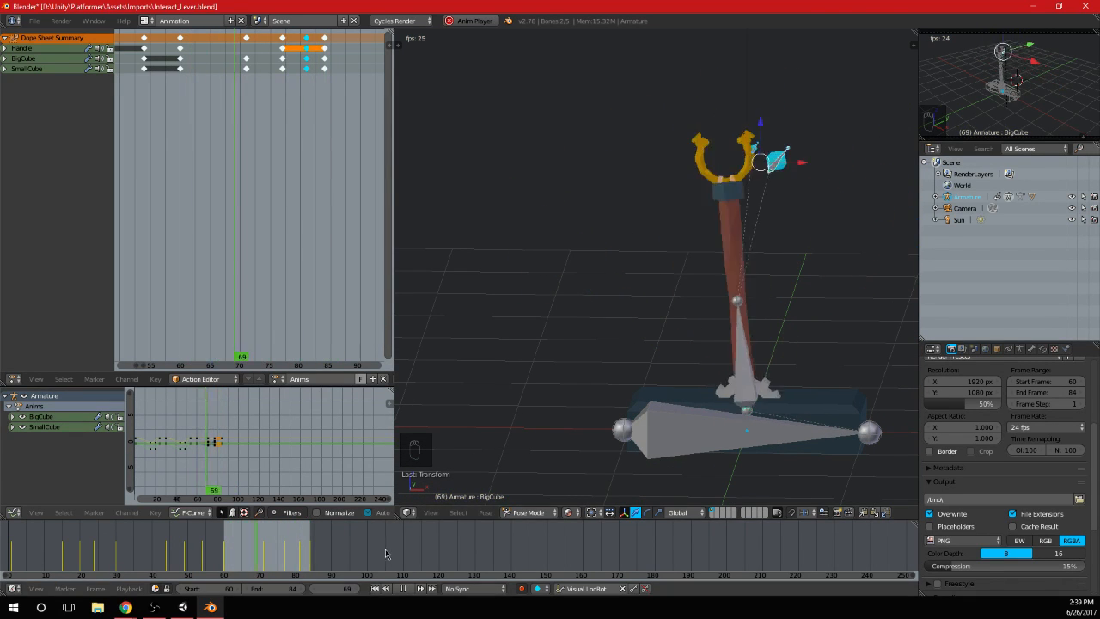
pyautogui.hotkey('alt', 'a')
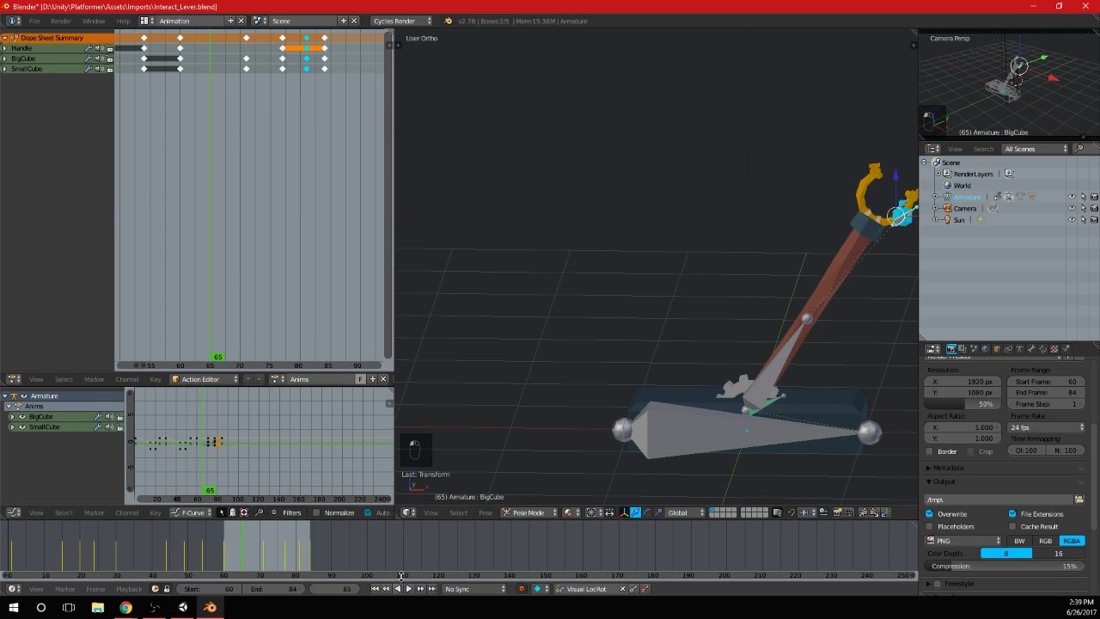
pyautogui.hotkey('alt', 'a')
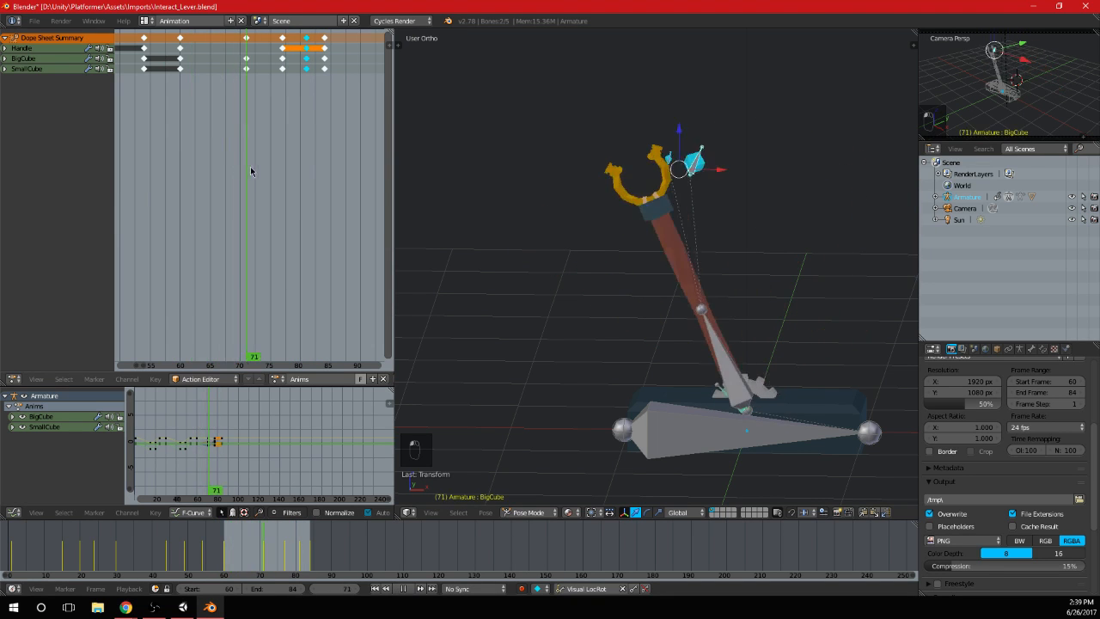
pyautogui.moveTo(251, 171); pyautogui.dragTo(325, 169)
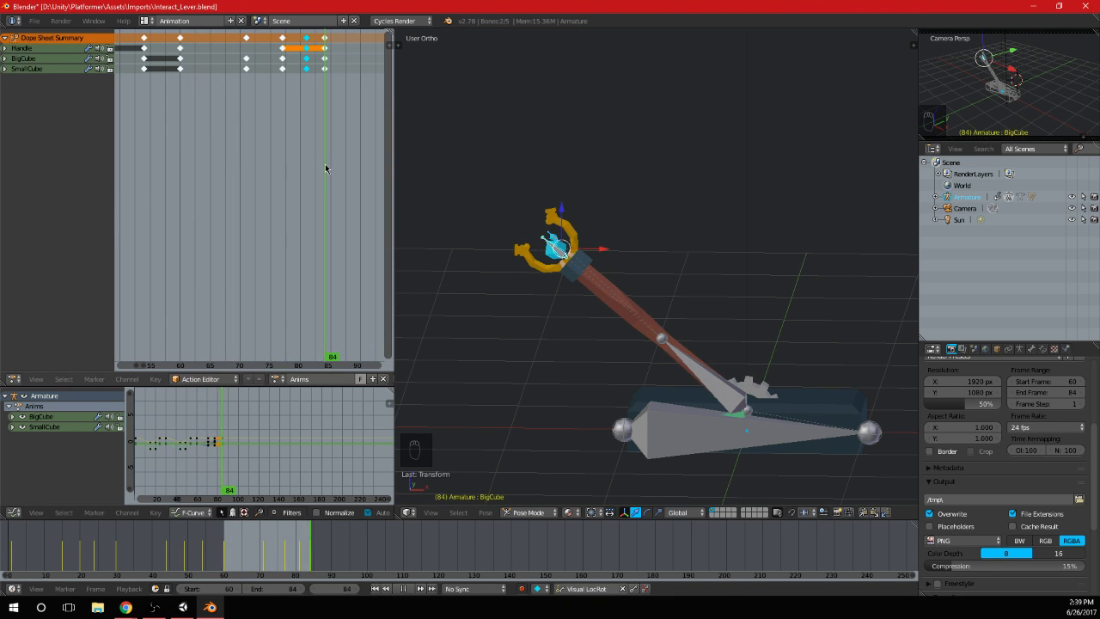
# Examine the lever's end pose at frame 84 from the front and right side views
pyautogui.scroll(-2, 610, 263)
pyautogui.moveTo(686, 285); pyautogui.dragTo(688, 268, button='middle')
pyautogui.press('KP_3')
pyautogui.press('KP_1')
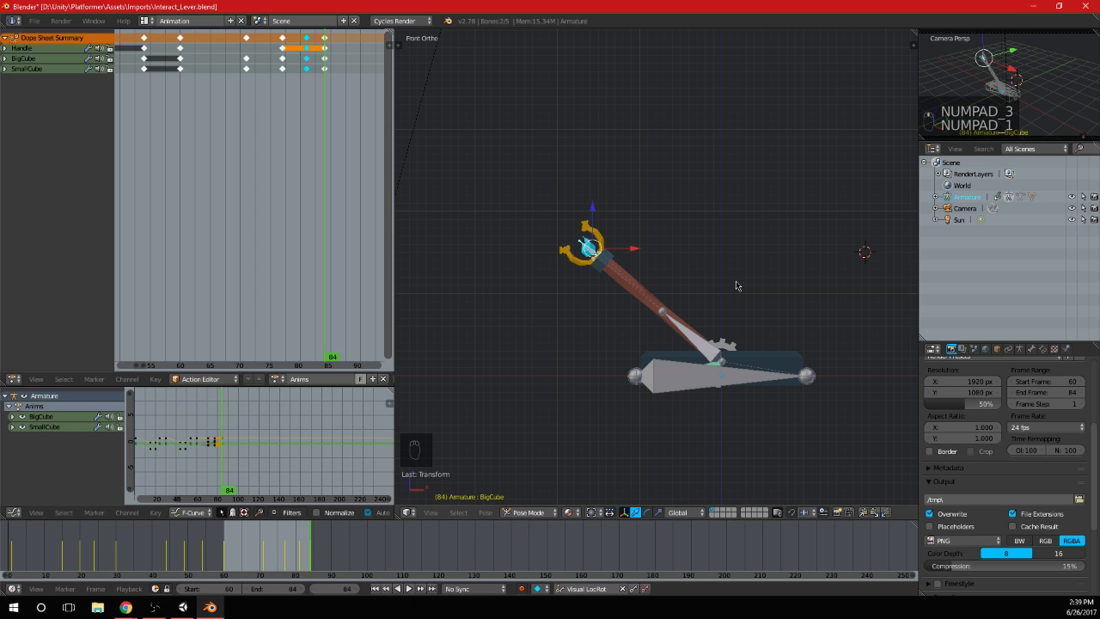
pyautogui.moveTo(736, 285); pyautogui.dragTo(596, 398, button='middle')
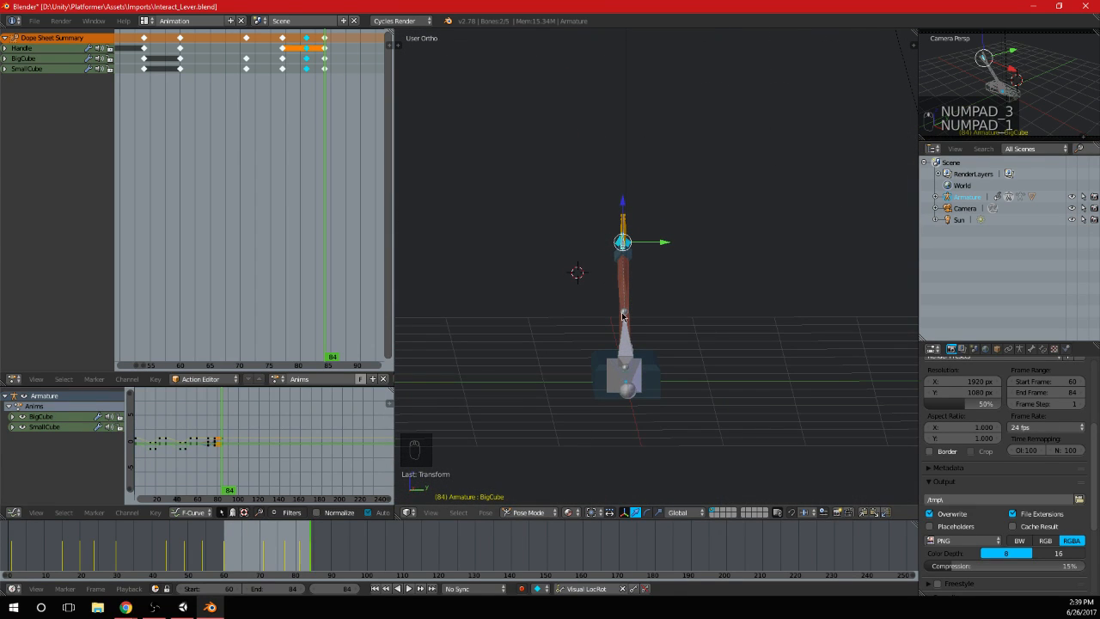
pyautogui.press('KP_1')
pyautogui.press('KP_3')
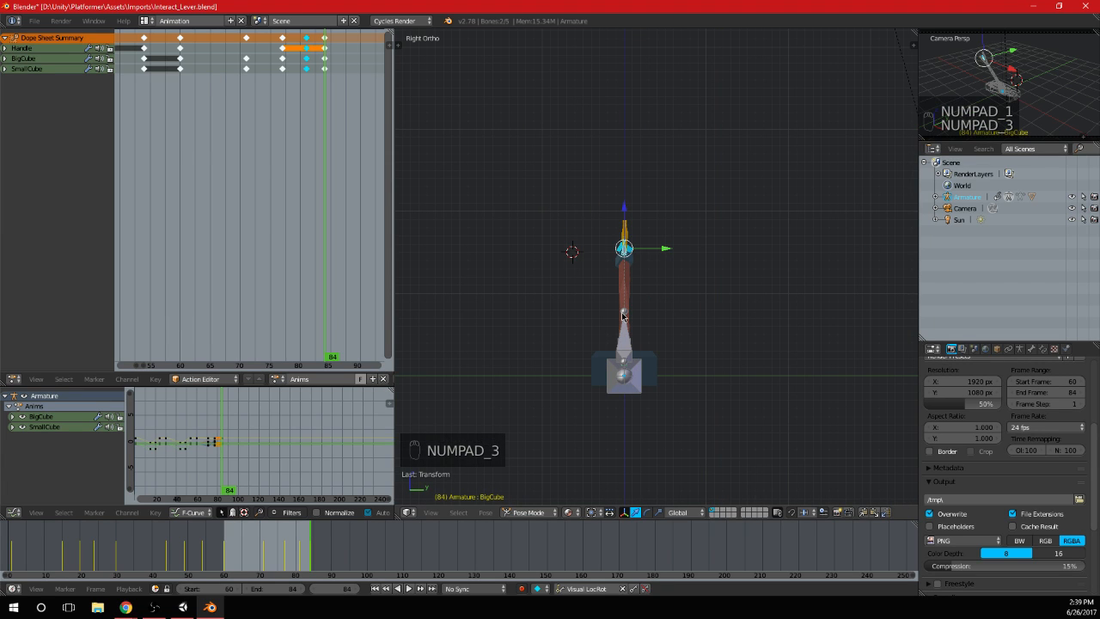
pyautogui.press('KP_1')
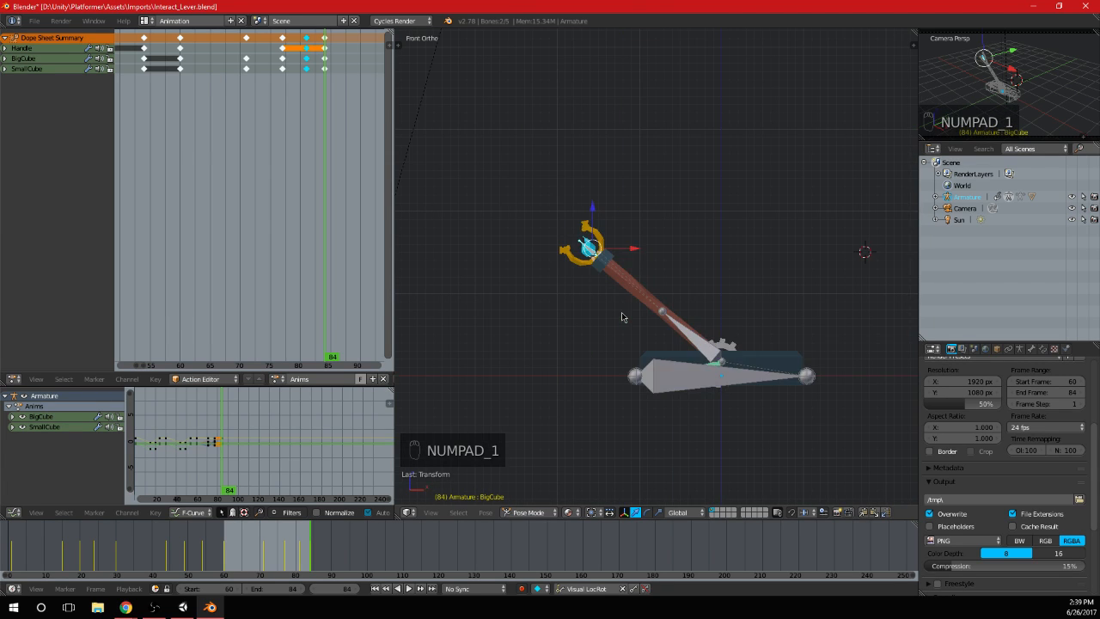
# Replay the return swing, then duplicate the resting-pose keyframes of all bones from frame 84 to frame 90
pyautogui.scroll(-2, 334, 177)
pyautogui.hotkey('alt', 'a')
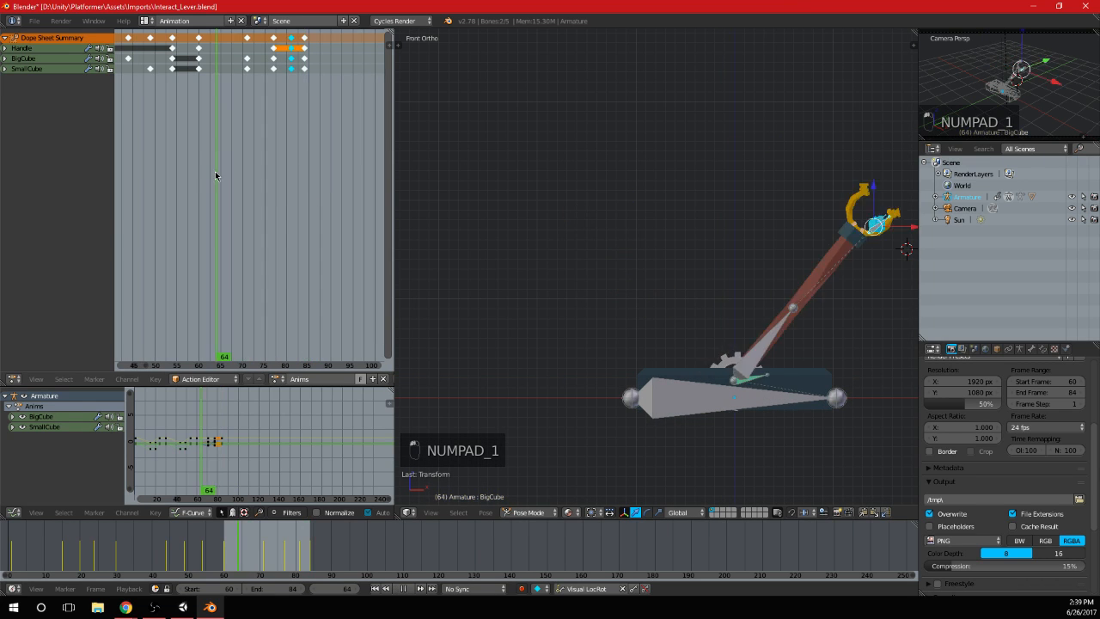
pyautogui.moveTo(201, 178); pyautogui.dragTo(323, 178)
pyautogui.moveTo(323, 177); pyautogui.dragTo(312, 81, button='middle')
pyautogui.press('a')
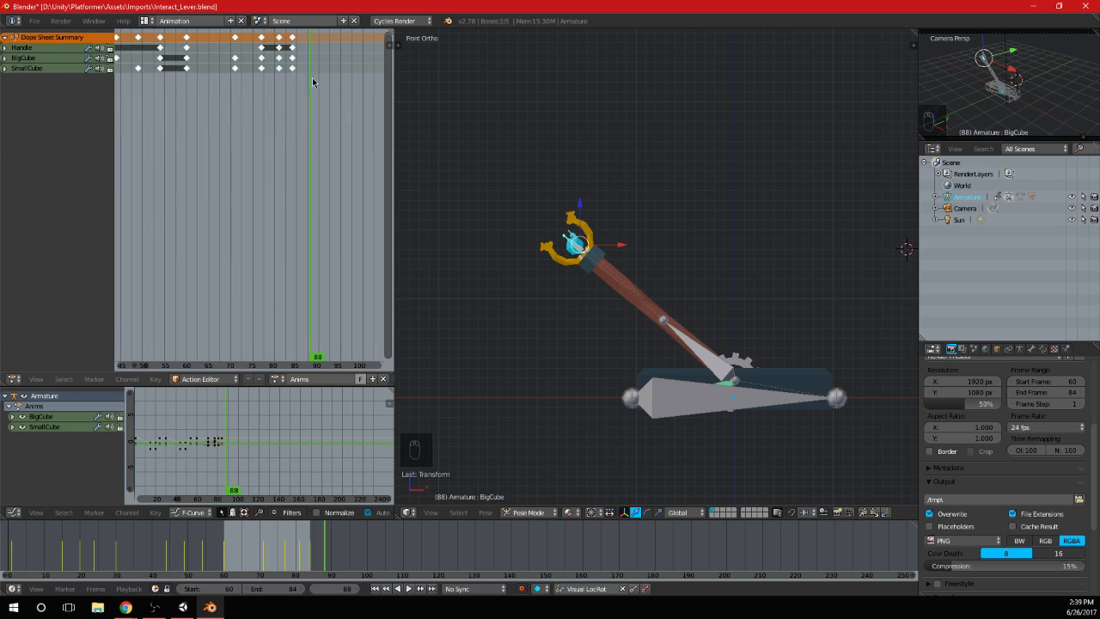
pyautogui.hotkey('shift', 'd')
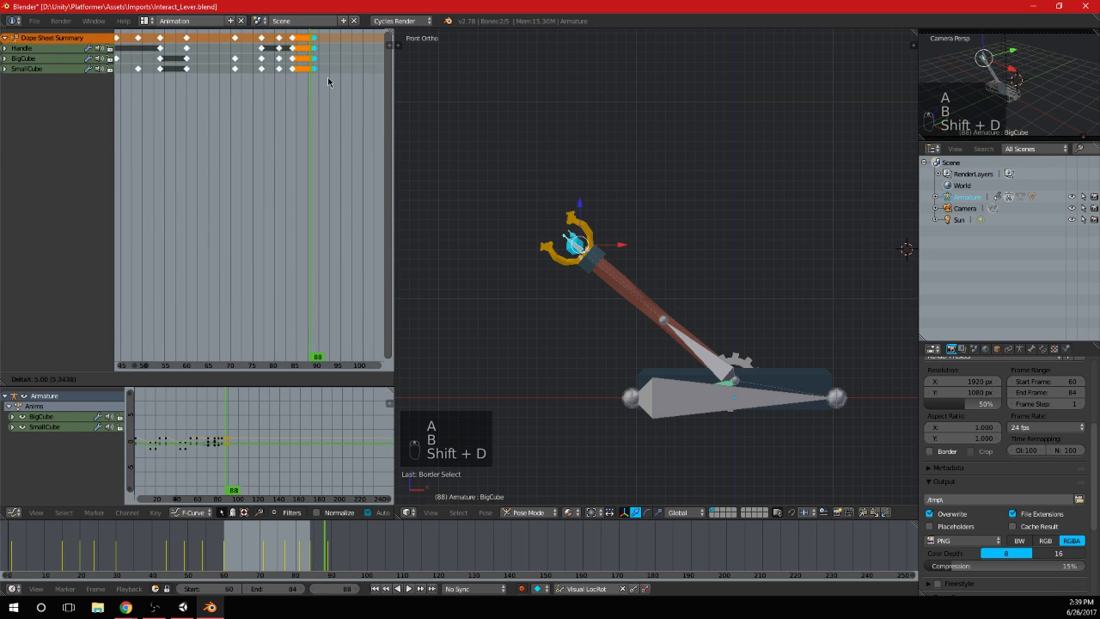
pyautogui.click(329, 79)
pyautogui.click(318, 84)
pyautogui.press('g')
pyautogui.click(319, 64)
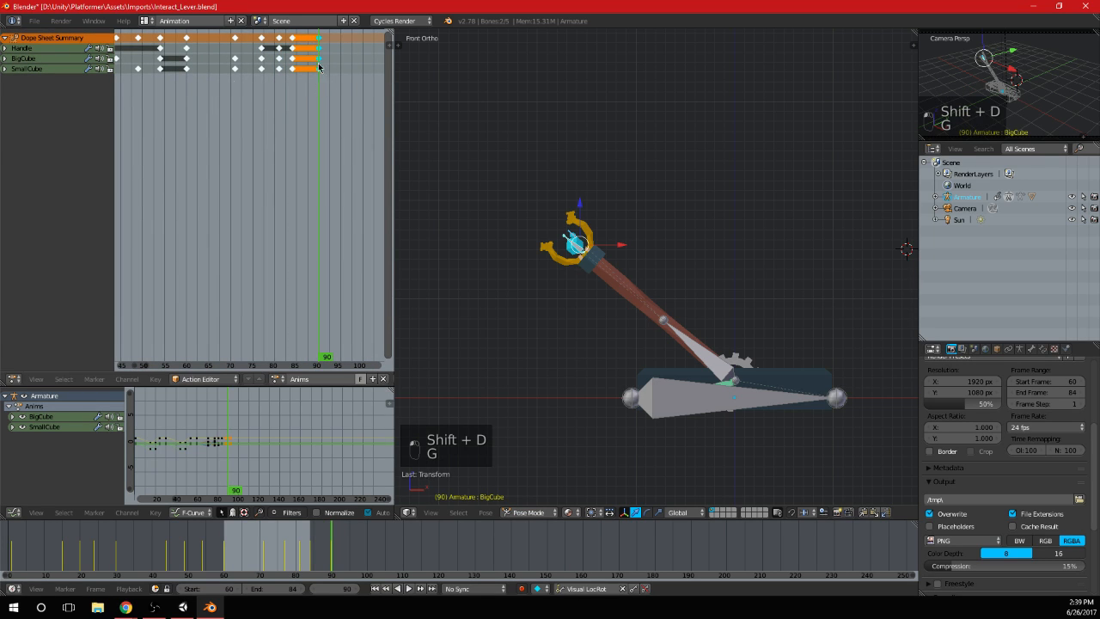
# Copy the frame 60 keyframes of all bones to frame 114 as the end pose of the opposite swing
pyautogui.press('a')
pyautogui.moveTo(198, 36); pyautogui.dragTo(200, 36)
pyautogui.moveTo(229, 129); pyautogui.dragTo(211, 182, button='middle')
pyautogui.scroll(-1, 171, 129)
pyautogui.hotkey('shift', 'd')
pyautogui.click(332, 121)
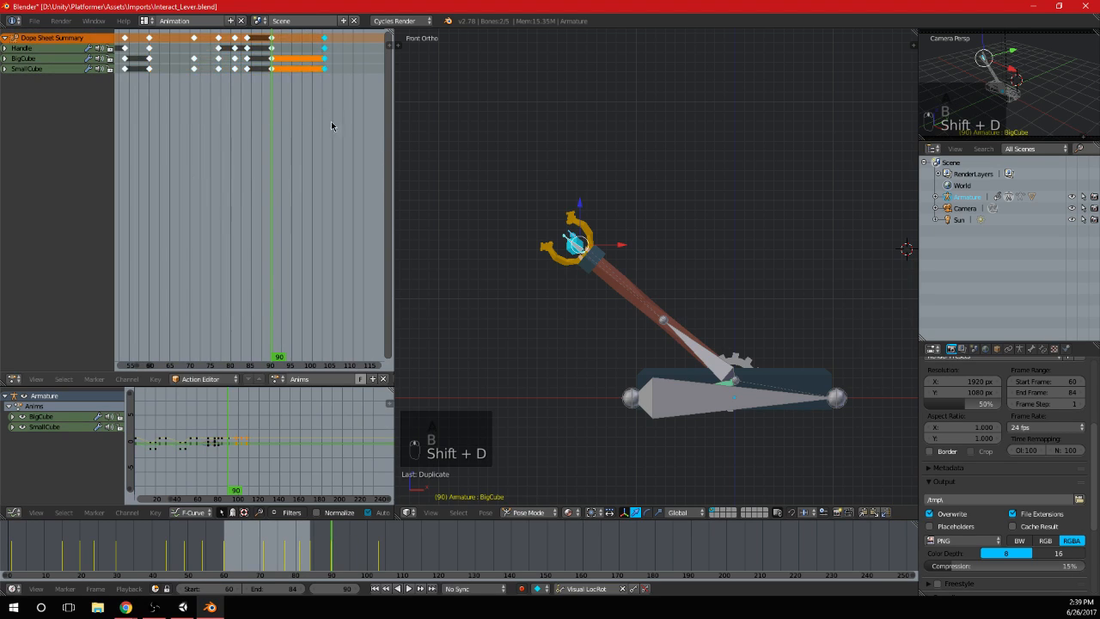
pyautogui.moveTo(330, 121); pyautogui.dragTo(284, 115, button='middle')
pyautogui.press('g')
pyautogui.click(346, 122)
pyautogui.scroll(4, 275, 154)
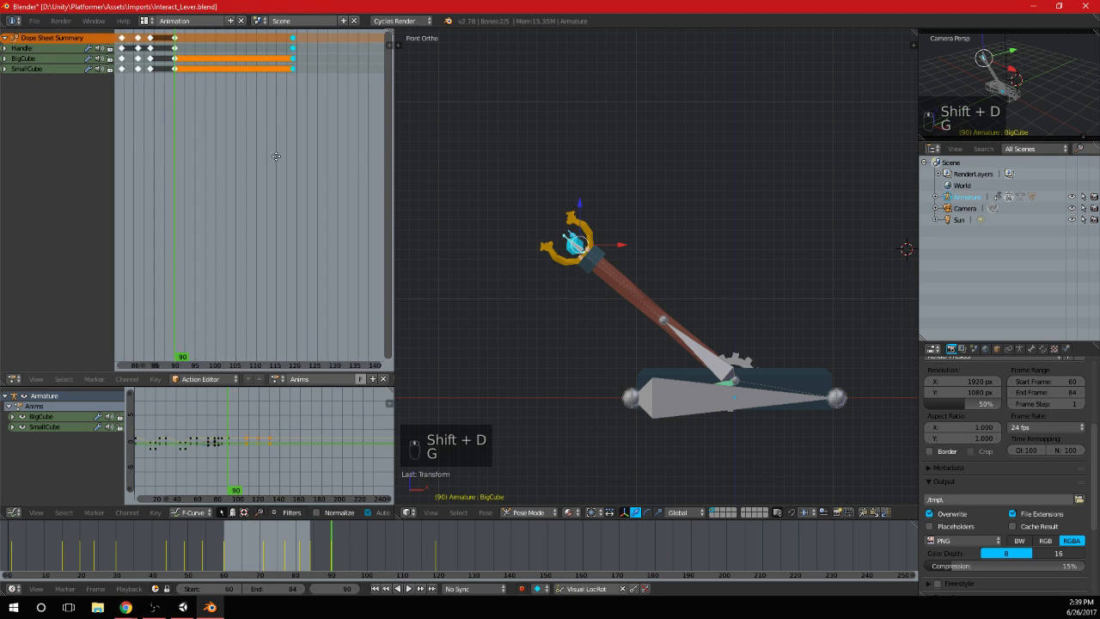
pyautogui.press('g')
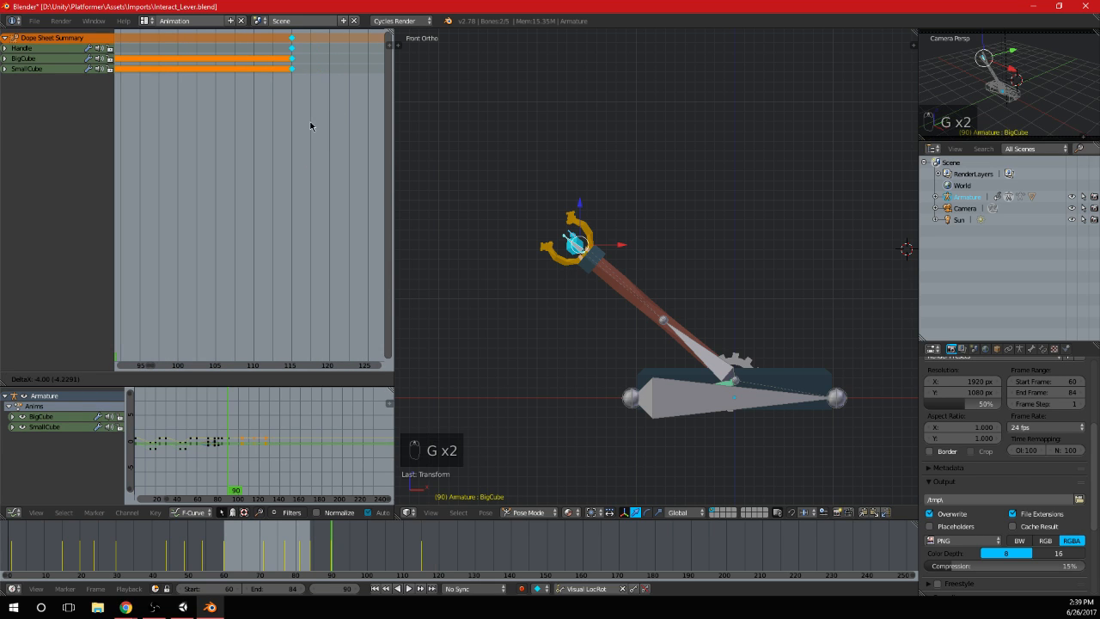
pyautogui.click(311, 128)
pyautogui.press('g')
pyautogui.click(280, 93)
pyautogui.scroll(-5, 253, 138)
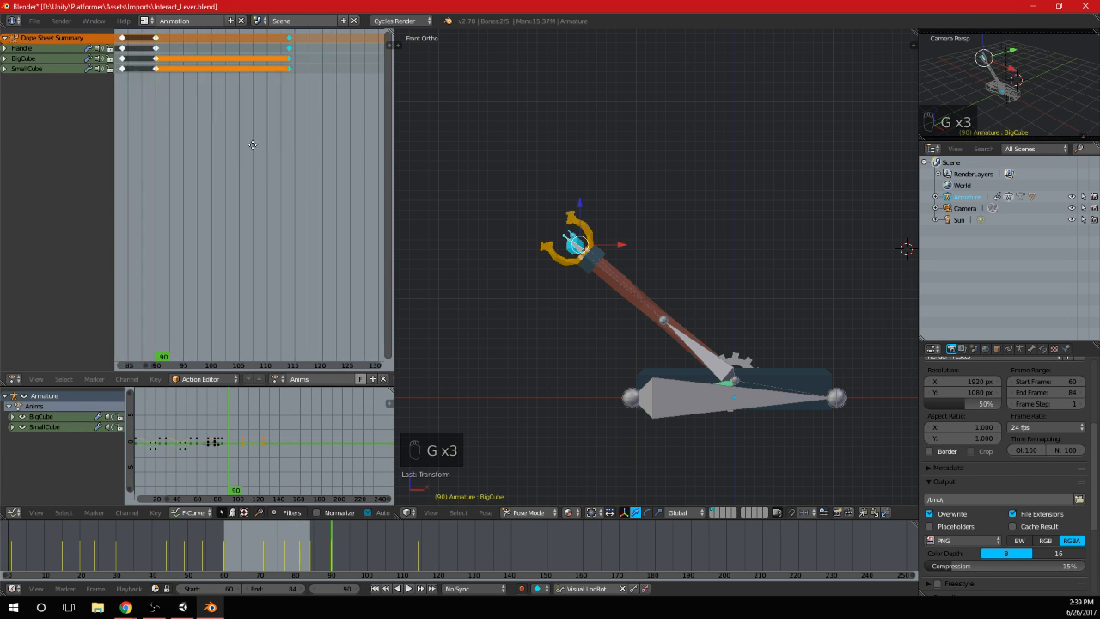
# Copy the displaced-cubes keyframes from frame 71 to frame 102
pyautogui.moveTo(230, 143); pyautogui.dragTo(284, 137, button='middle')
pyautogui.moveTo(245, 111); pyautogui.dragTo(163, 118)
pyautogui.press('a')
pyautogui.press('b')
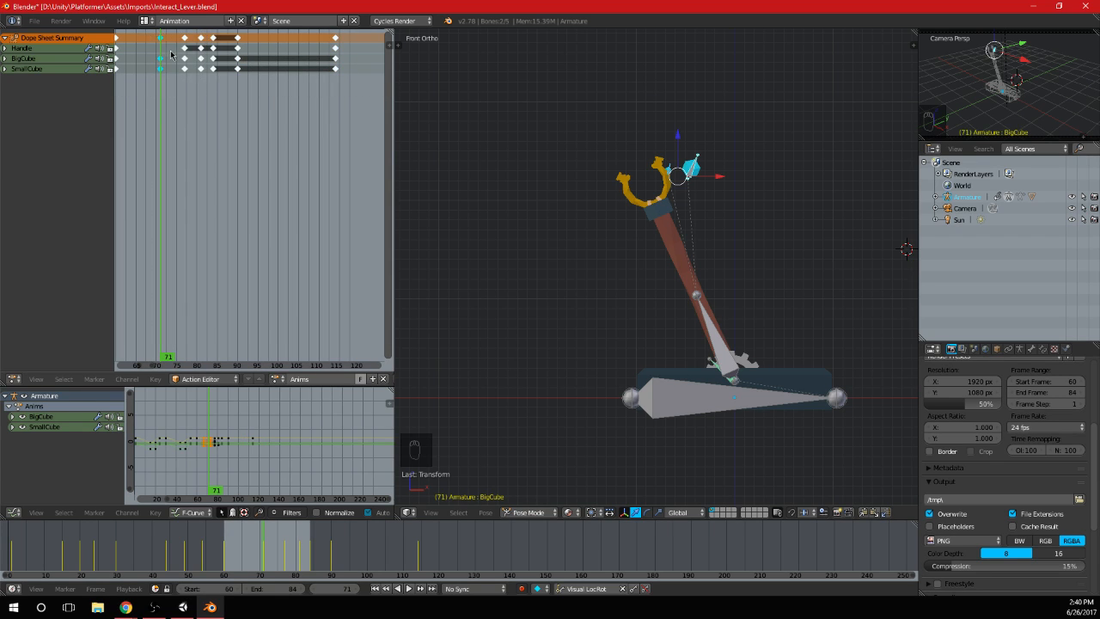
pyautogui.hotkey('shift', 'd')
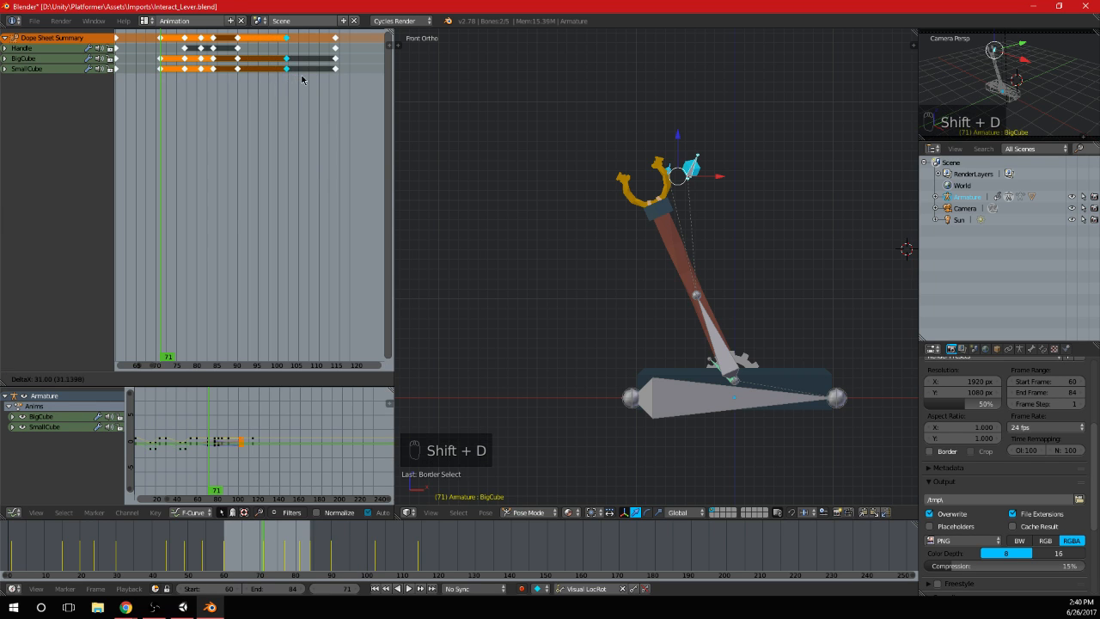
pyautogui.click(302, 80)
# At frame 102, rotate both cubes and move them across to the left side of the upright handle
pyautogui.moveTo(244, 86); pyautogui.dragTo(285, 85)
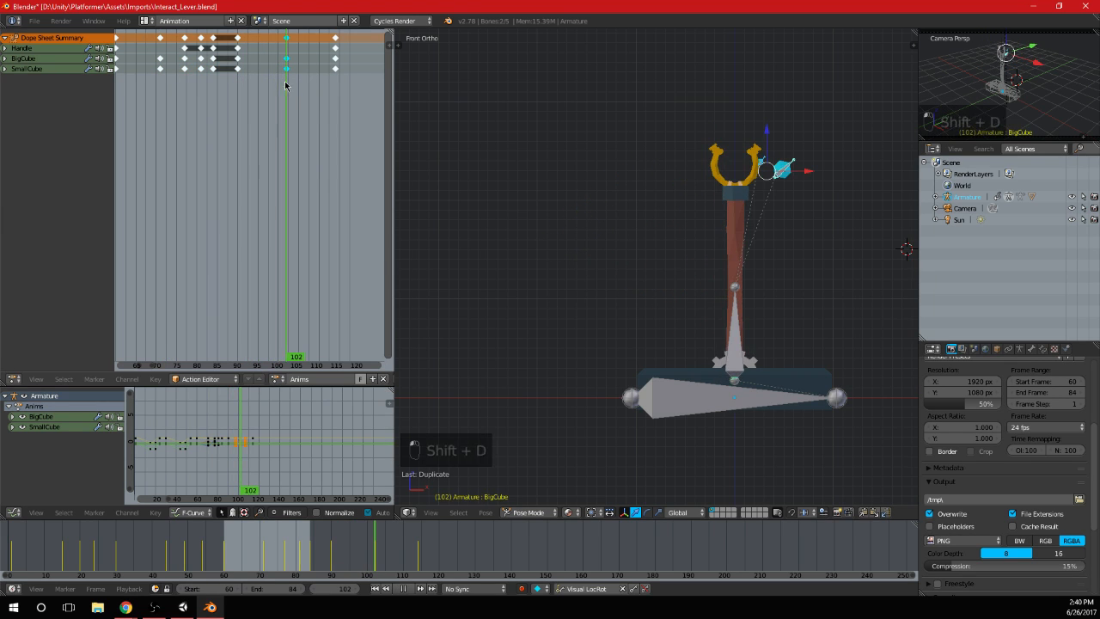
pyautogui.scroll(1, 739, 176)
pyautogui.keyDown('shift'); pyautogui.moveTo(776, 190); pyautogui.dragTo(608, 251, button='middle'); pyautogui.keyUp('shift')
pyautogui.rightClick(630, 218)
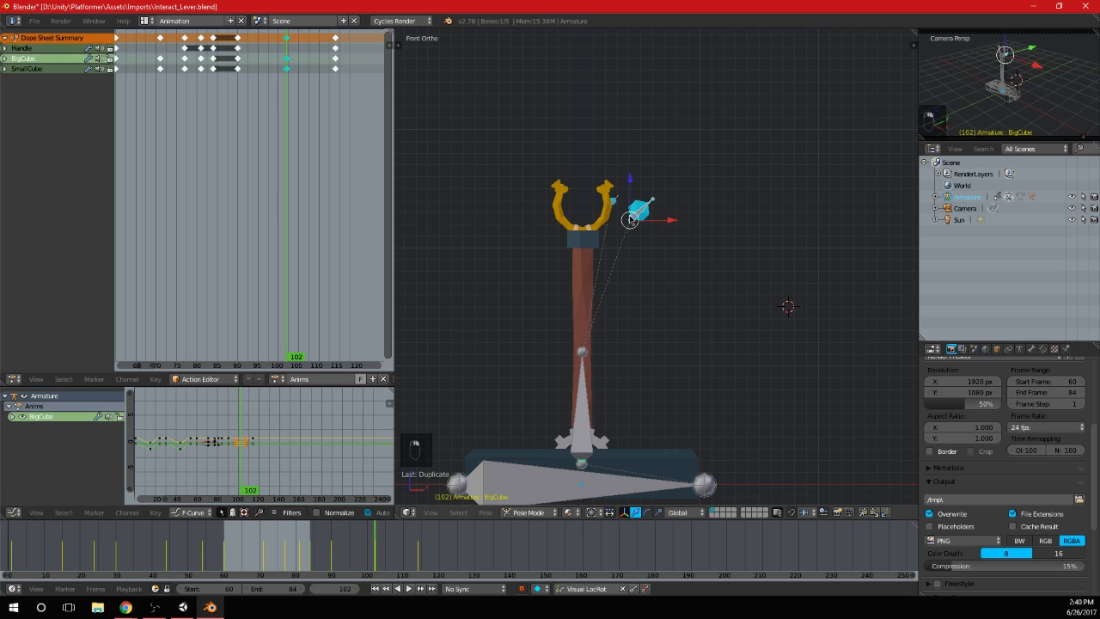
pyautogui.keyDown('shift'); pyautogui.rightClick(613, 203); pyautogui.keyUp('shift')
pyautogui.scroll(-2, 613, 203)
pyautogui.keyDown('shift'); pyautogui.moveTo(707, 275); pyautogui.dragTo(776, 275, button='middle'); pyautogui.keyUp('shift')
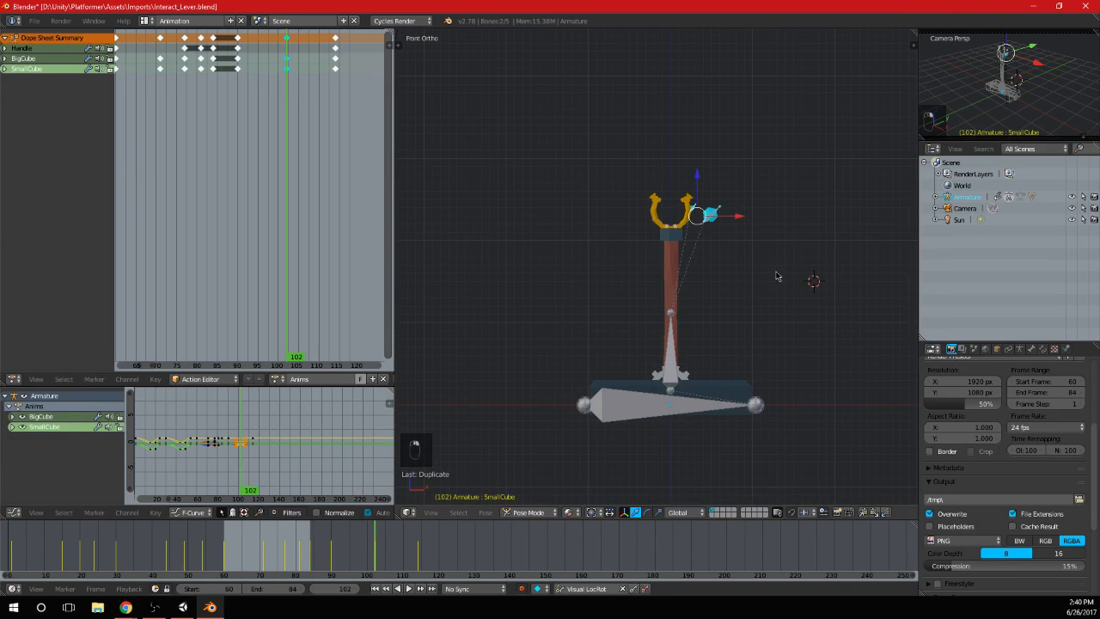
pyautogui.press('r')
pyautogui.click(737, 170)
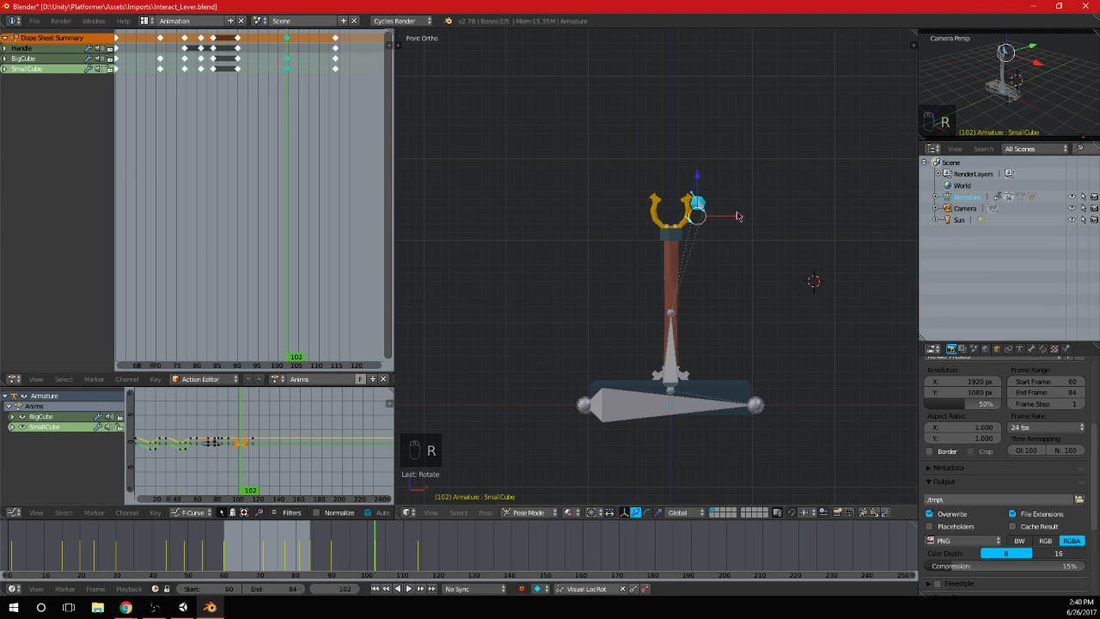
pyautogui.press('g')
pyautogui.click(697, 188)
pyautogui.press('r')
pyautogui.click(710, 205)
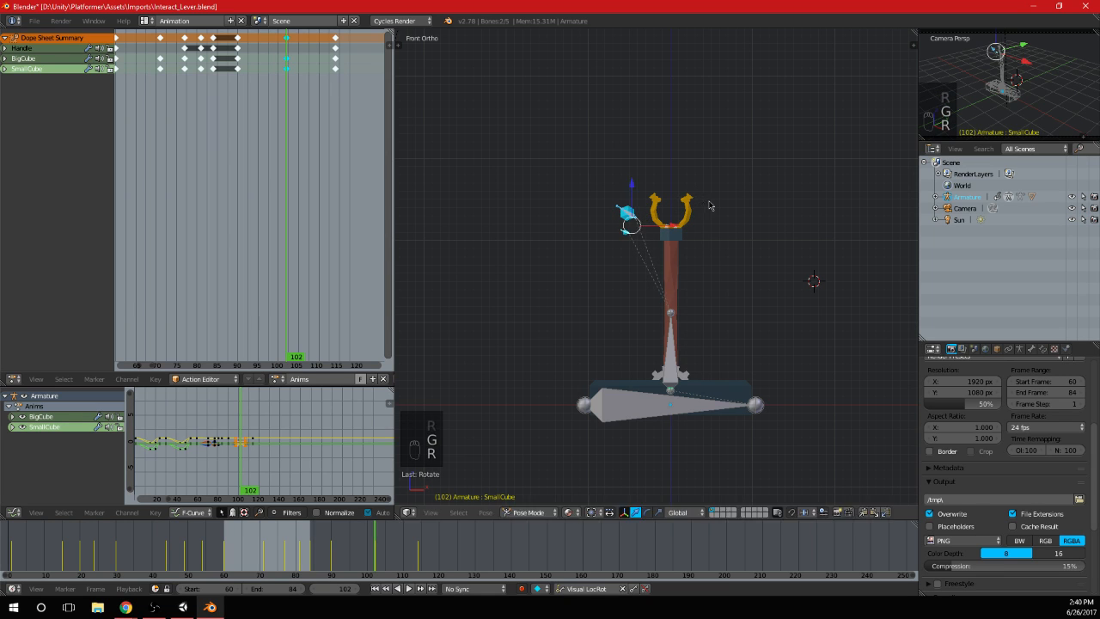
# Refine the position and rotation of the two cubes trailing the handle and keyframe them at frame 102
pyautogui.press('g')
pyautogui.click(714, 216)
pyautogui.press('r')
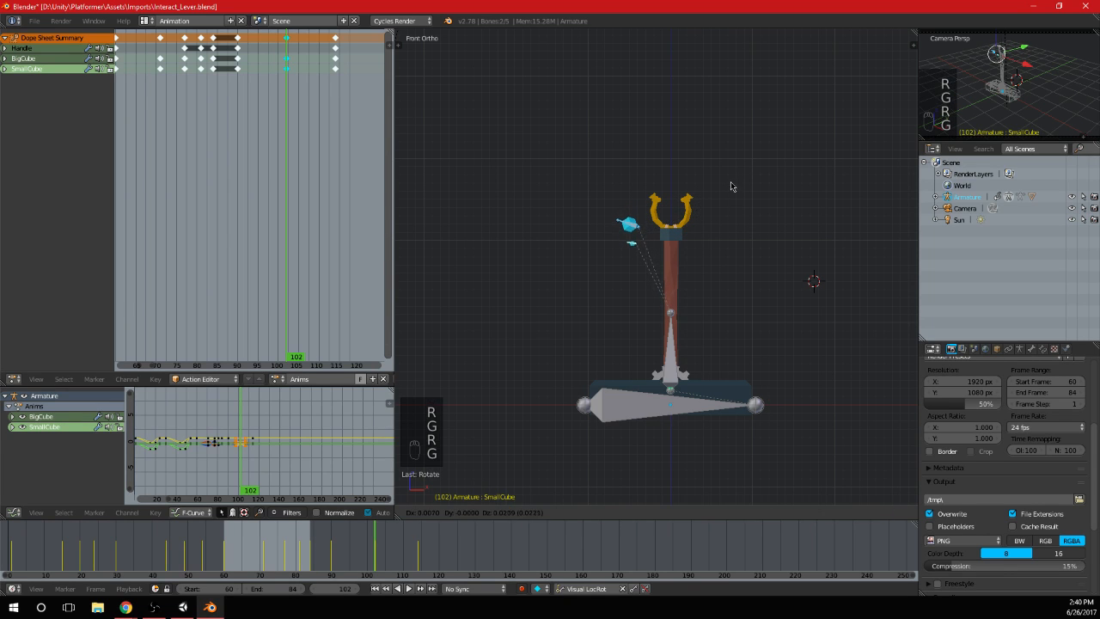
pyautogui.click(734, 197)
pyautogui.press('i')
pyautogui.moveTo(263, 101); pyautogui.dragTo(319, 117)
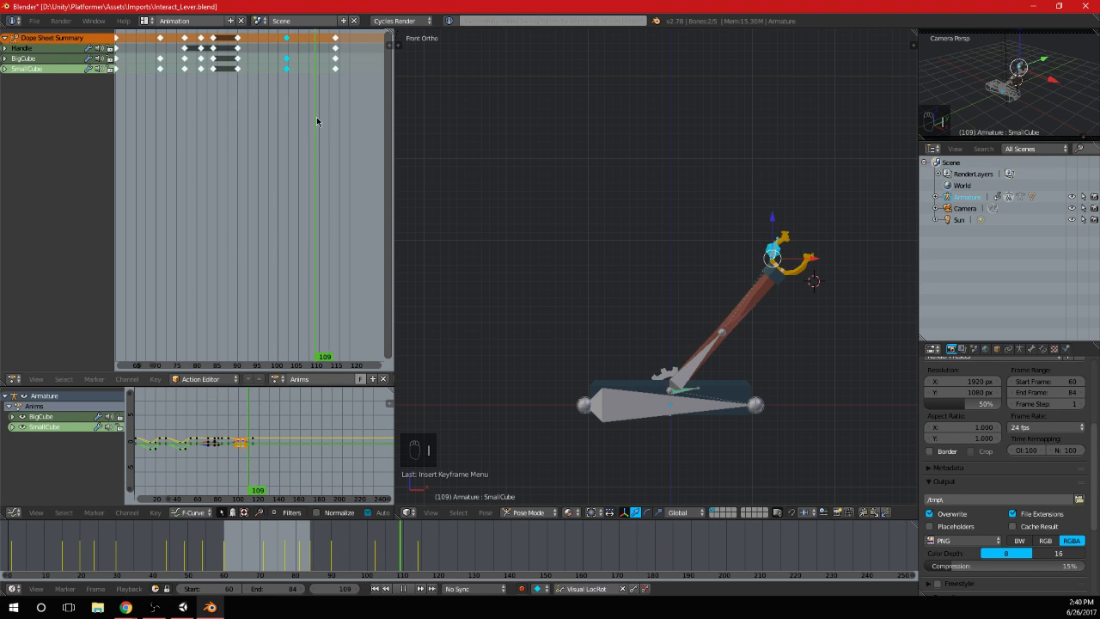
# Review the earlier swing around frame 76 and duplicate the end-pose keyframes from frame 114 to frame 111
pyautogui.click(202, 82)
pyautogui.moveTo(202, 83); pyautogui.dragTo(182, 93)
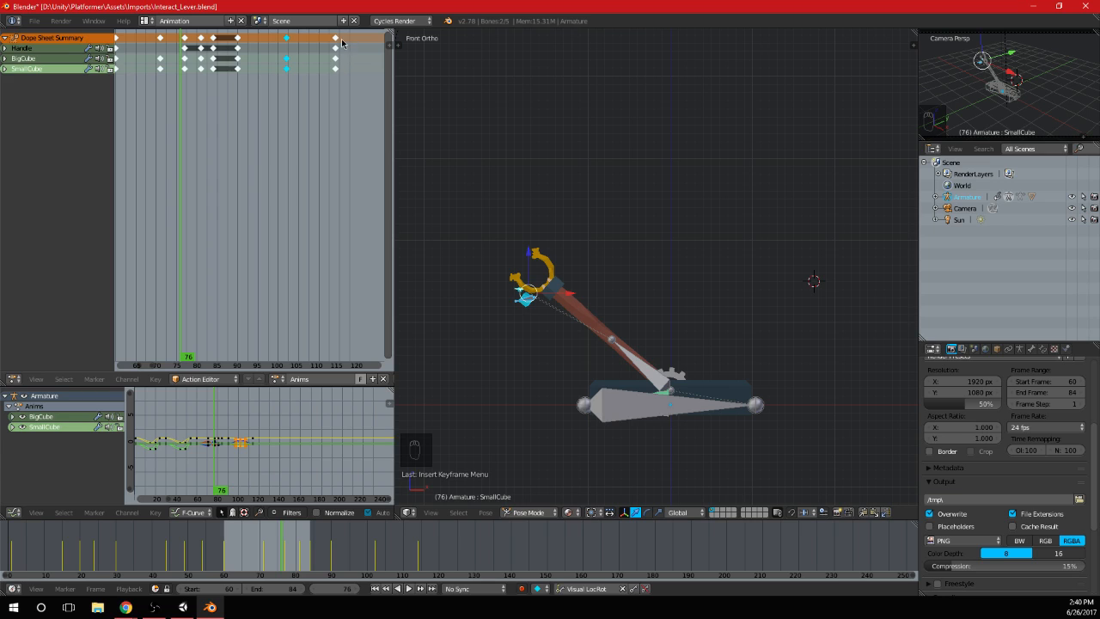
pyautogui.click(336, 39)
pyautogui.hotkey('shift', 'd')
pyautogui.click(328, 42)
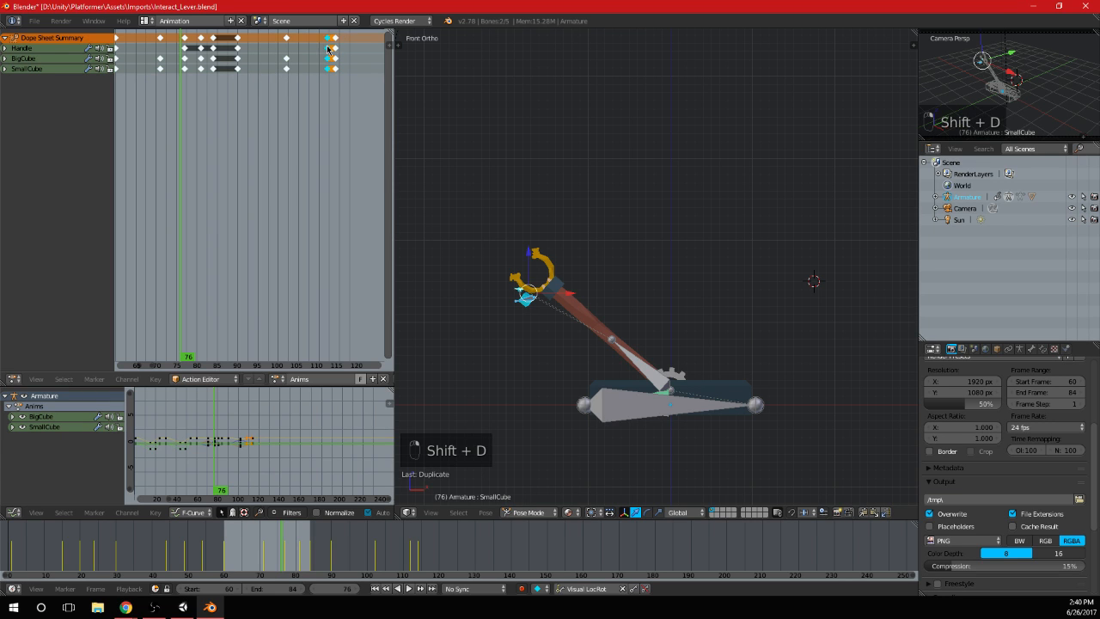
pyautogui.click(329, 41)
pyautogui.moveTo(328, 72); pyautogui.dragTo(306, 90, button='middle')
pyautogui.scroll(2, 306, 90)
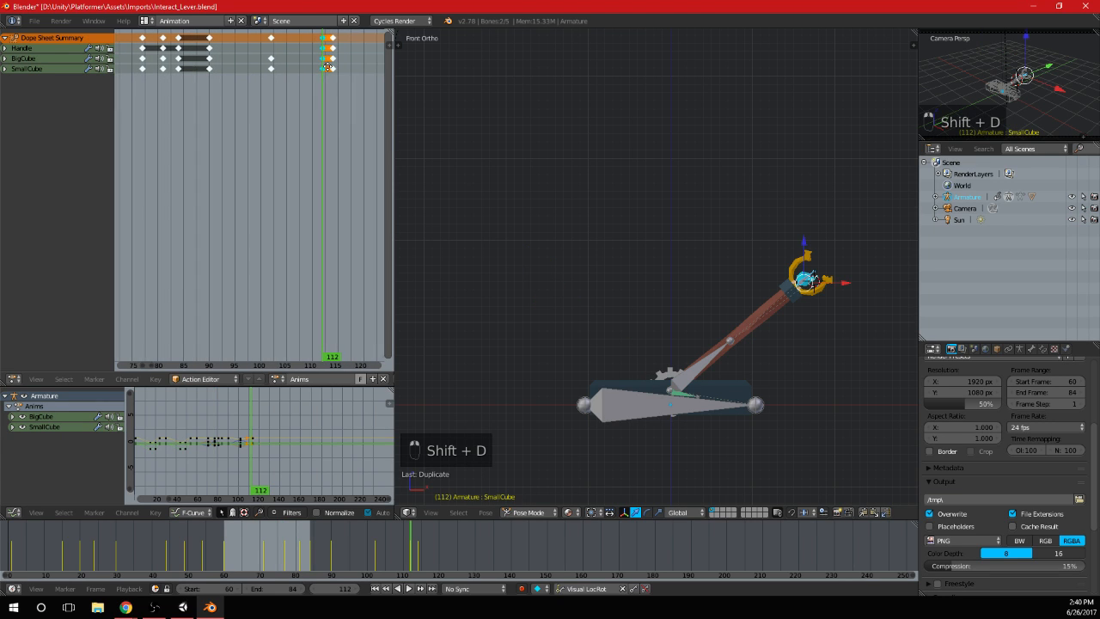
pyautogui.press('g')
pyautogui.click(327, 68)
# Duplicate the frame 111 keyframes to frame 107 and go to that frame
pyautogui.hotkey('shift', 'd')
pyautogui.click(306, 78)
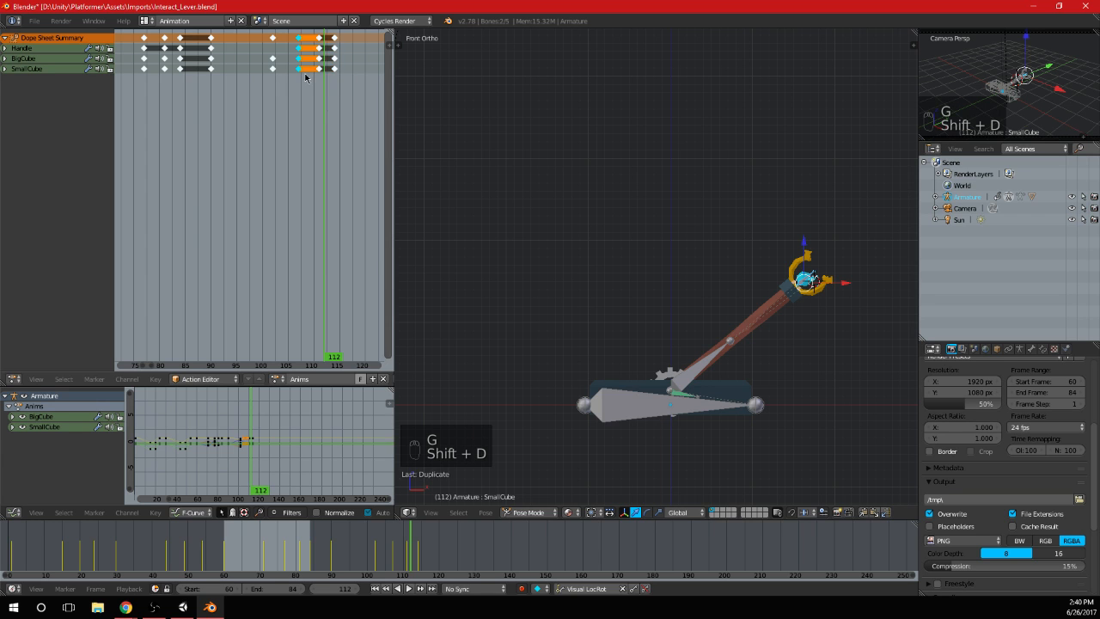
pyautogui.click(299, 60)
# At frame 107, rotate the big cube and move it below the handle's prongs
pyautogui.scroll(4, 847, 324)
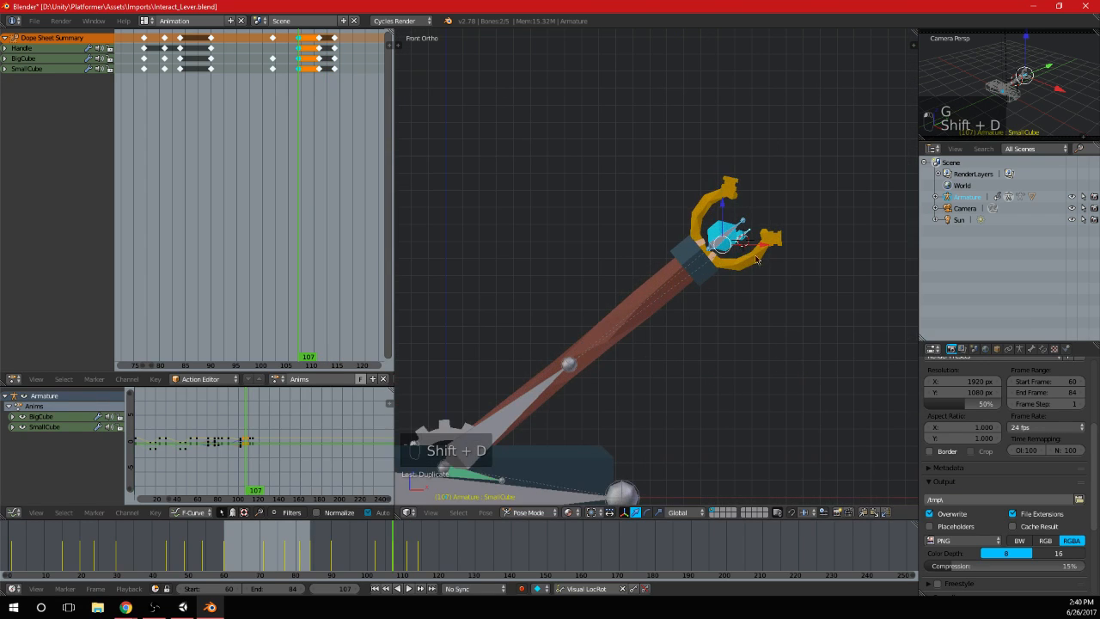
pyautogui.rightClick(715, 246)
pyautogui.press('r')
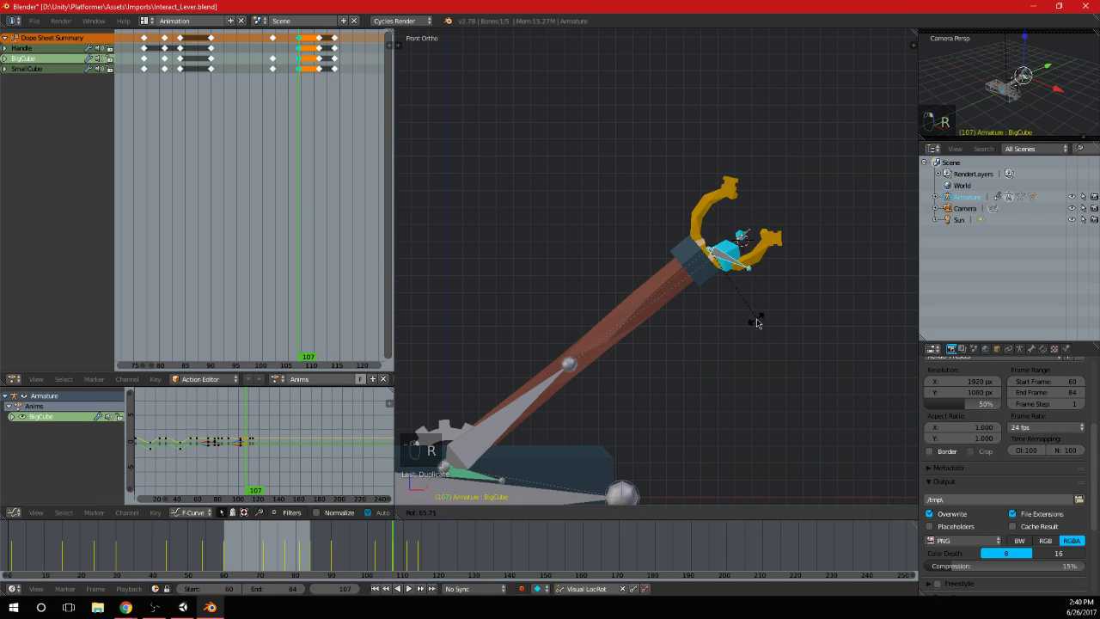
pyautogui.click(755, 325)
pyautogui.press('g')
pyautogui.click(766, 375)
pyautogui.press('r')
pyautogui.click(772, 318)
pyautogui.press('g')
pyautogui.click(785, 300)
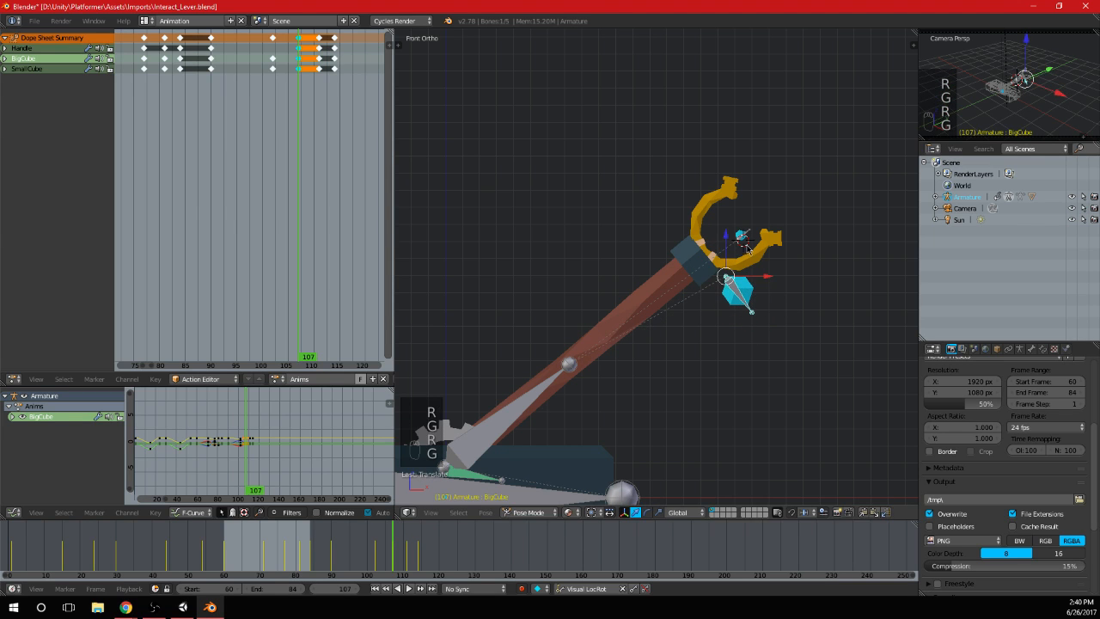
# Move the small cube out past the prongs beside the big cube and keyframe both cubes at frame 107
pyautogui.rightClick(745, 237)
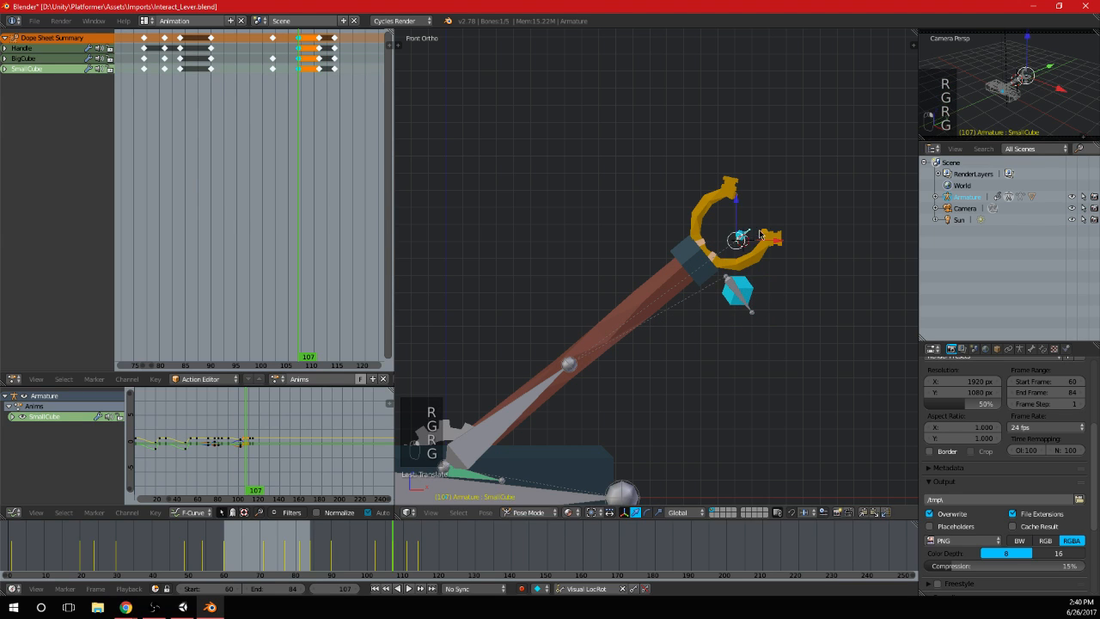
pyautogui.rightClick(739, 292)
pyautogui.press('i')
# At frame 111, rotate the big cube upright and raise it slightly between the prongs for the overshoot
pyautogui.click(319, 70)
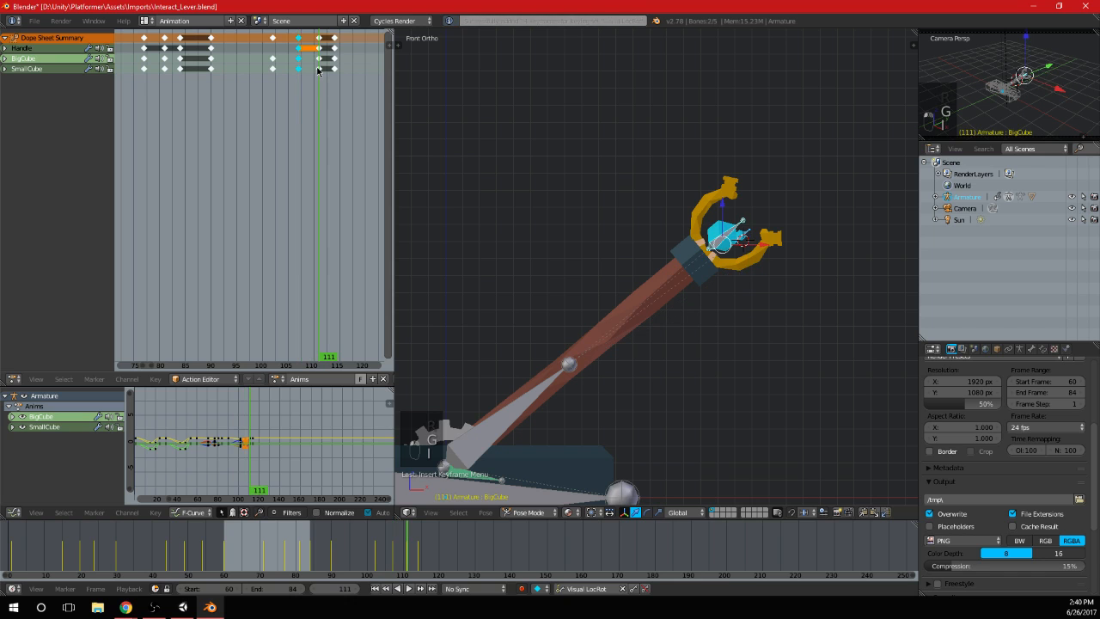
pyautogui.rightClick(727, 235)
pyautogui.scroll(3, 847, 255)
pyautogui.keyDown('shift'); pyautogui.moveTo(860, 257); pyautogui.dragTo(715, 287, button='middle'); pyautogui.keyUp('shift')
pyautogui.scroll(4, 715, 286)
pyautogui.press('r')
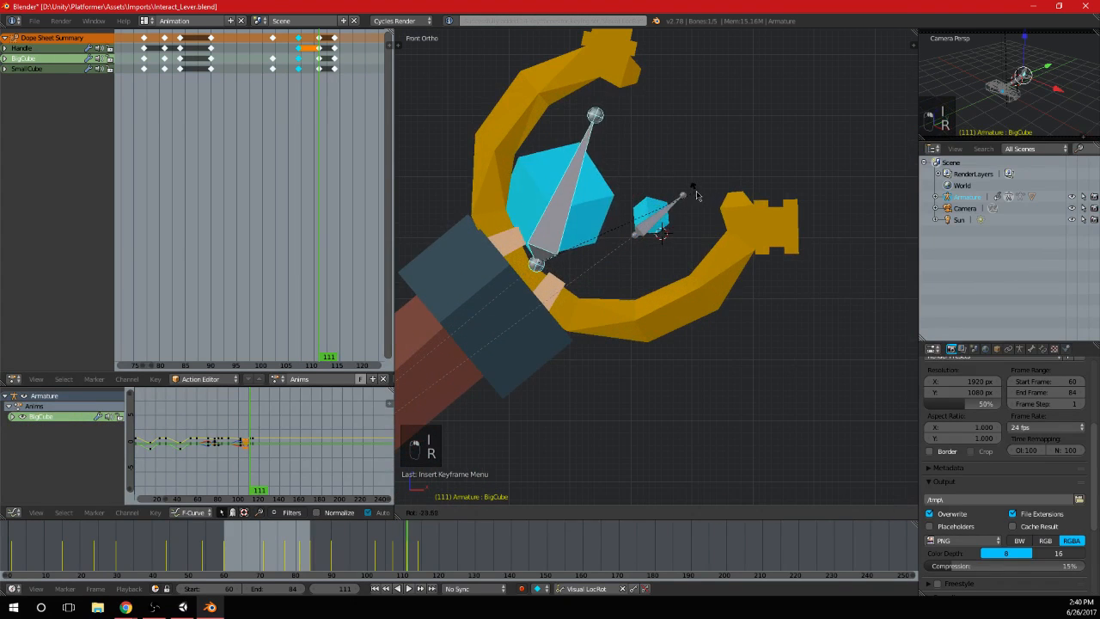
pyautogui.click(692, 185)
pyautogui.press('g')
pyautogui.click(692, 154)
# Rotate the small cube to match the big one and keyframe both cubes at frame 111
pyautogui.rightClick(651, 214)
pyautogui.press('r')
pyautogui.click(686, 161)
pyautogui.press('g')
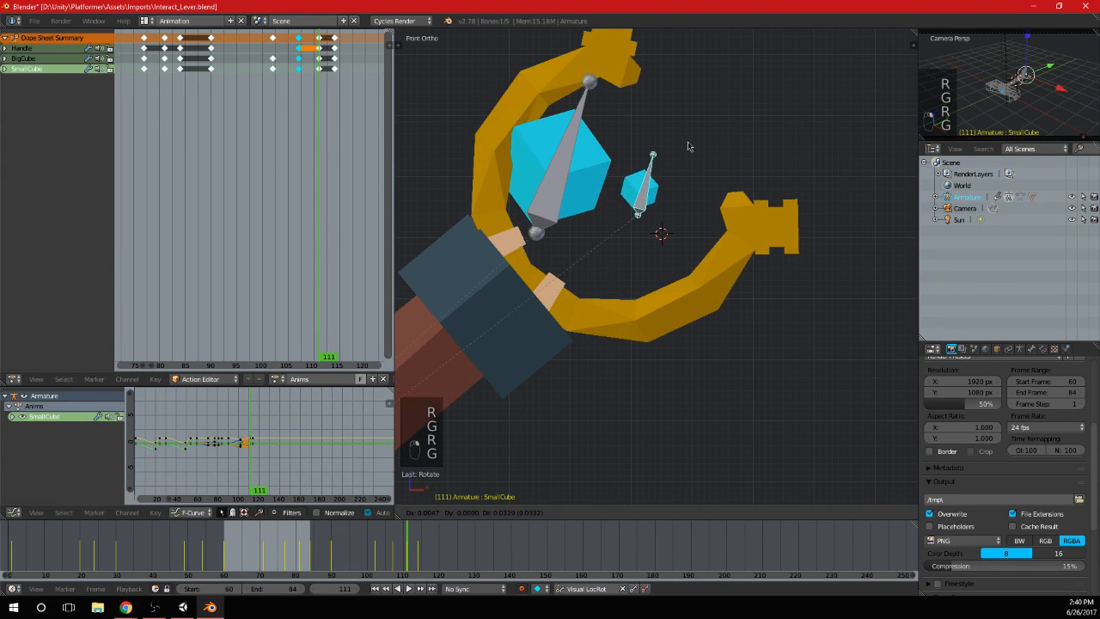
pyautogui.click(687, 169)
pyautogui.hotkey('ctrl', 'z')
pyautogui.rightClick(561, 213)
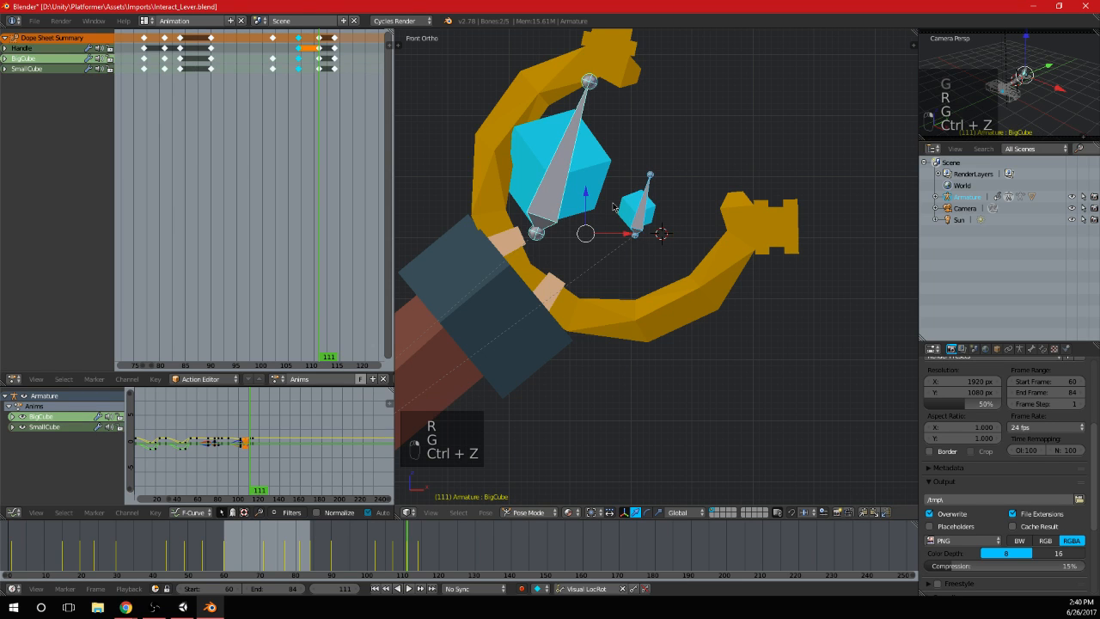
pyautogui.press('i')
# Check the lever's end pose at frame 114 and save the file
pyautogui.moveTo(330, 103)
pyautogui.mouseDown()
pyautogui.moveTo(270, 108)
pyautogui.moveTo(341, 112)
pyautogui.moveTo(334, 122)
pyautogui.mouseUp()
pyautogui.scroll(-13, 495, 279)
pyautogui.keyDown('shift'); pyautogui.moveTo(599, 346); pyautogui.dragTo(646, 318, button='middle'); pyautogui.keyUp('shift')
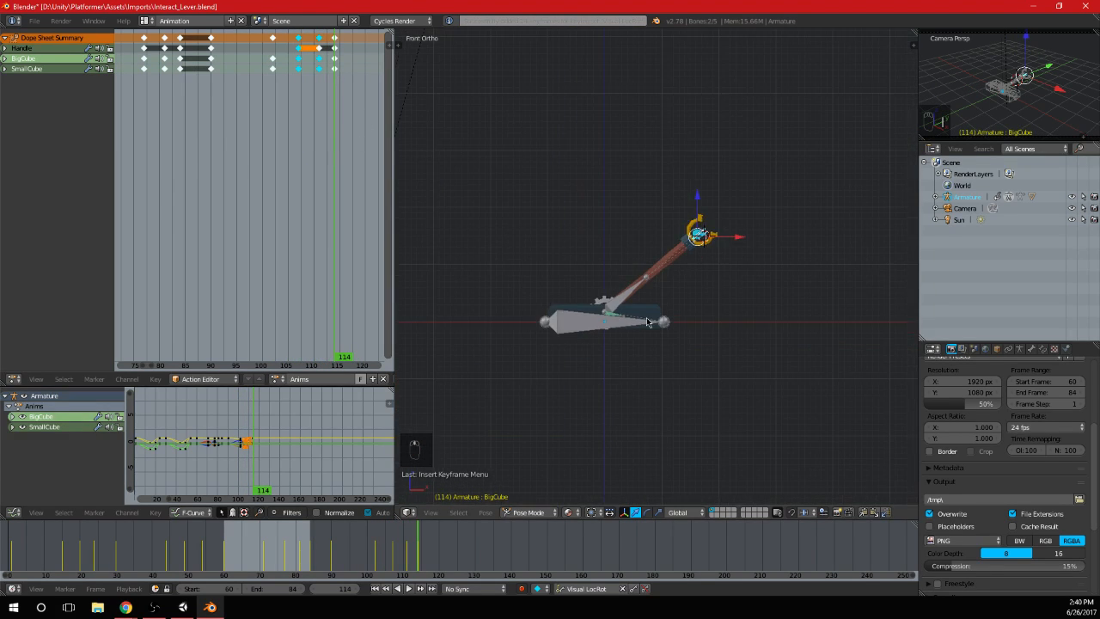
pyautogui.scroll(2, 670, 360)
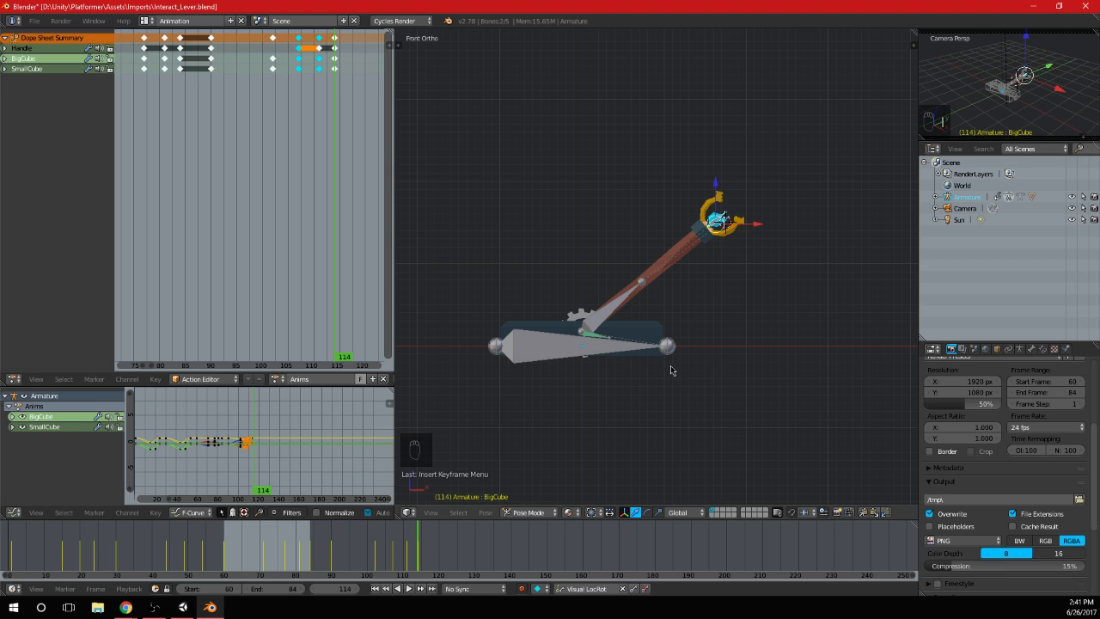
pyautogui.scroll(-1, 686, 346)
pyautogui.hotkey('ctrl', 's')
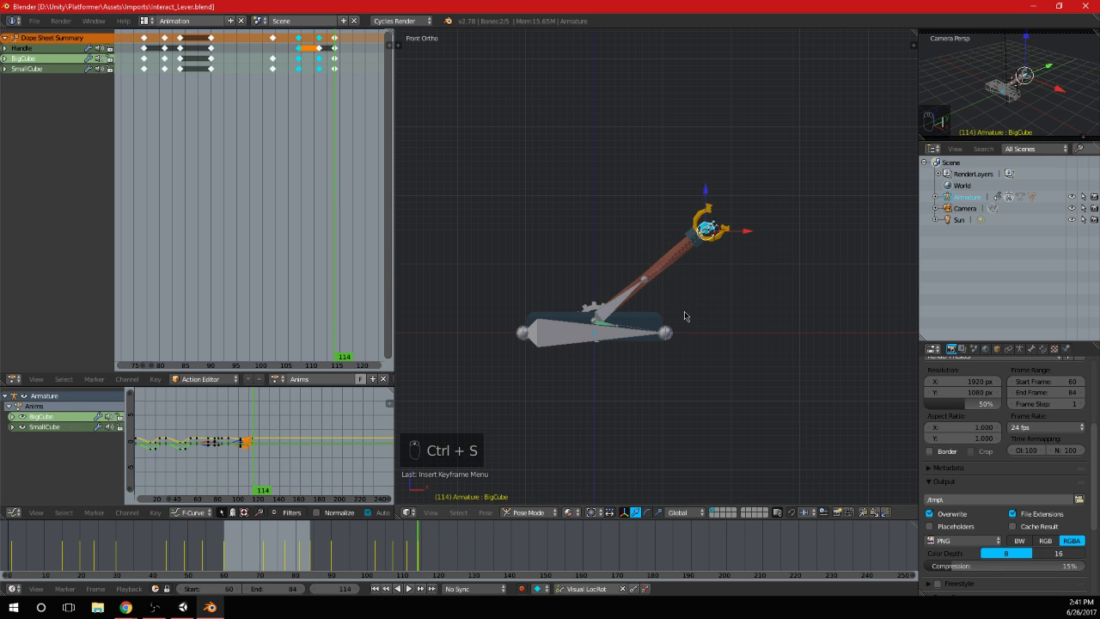
# Scrub past the last keyframes to frame 120 and save the file again
pyautogui.scroll(-7, 278, 160)
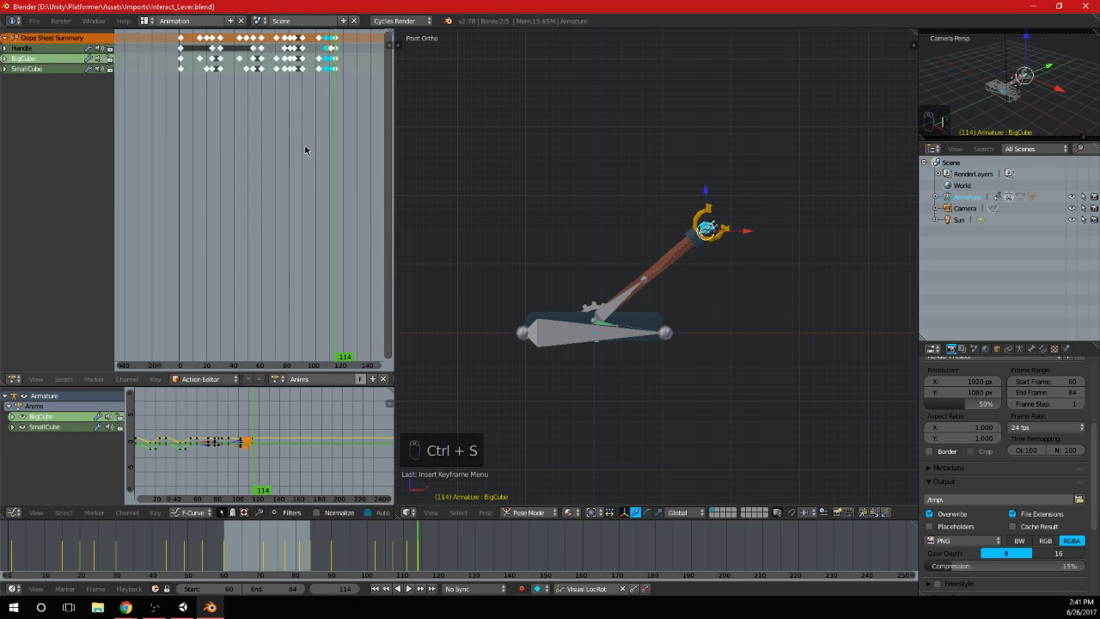
pyautogui.moveTo(305, 150); pyautogui.dragTo(344, 177)
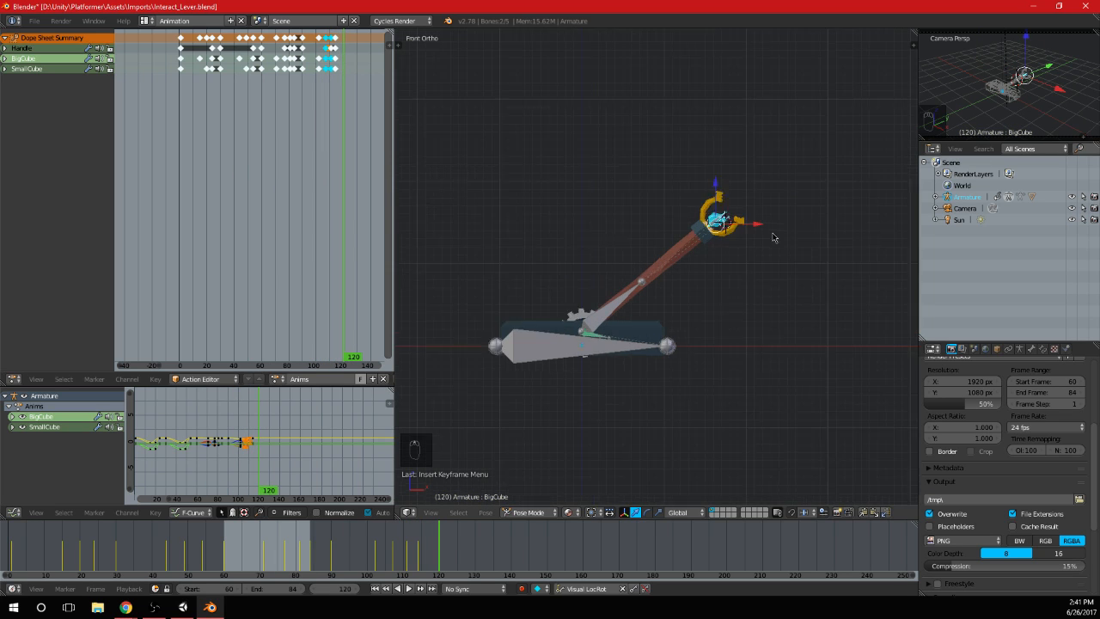
pyautogui.scroll(2, 772, 237)
pyautogui.hotkey('ctrl', 's')
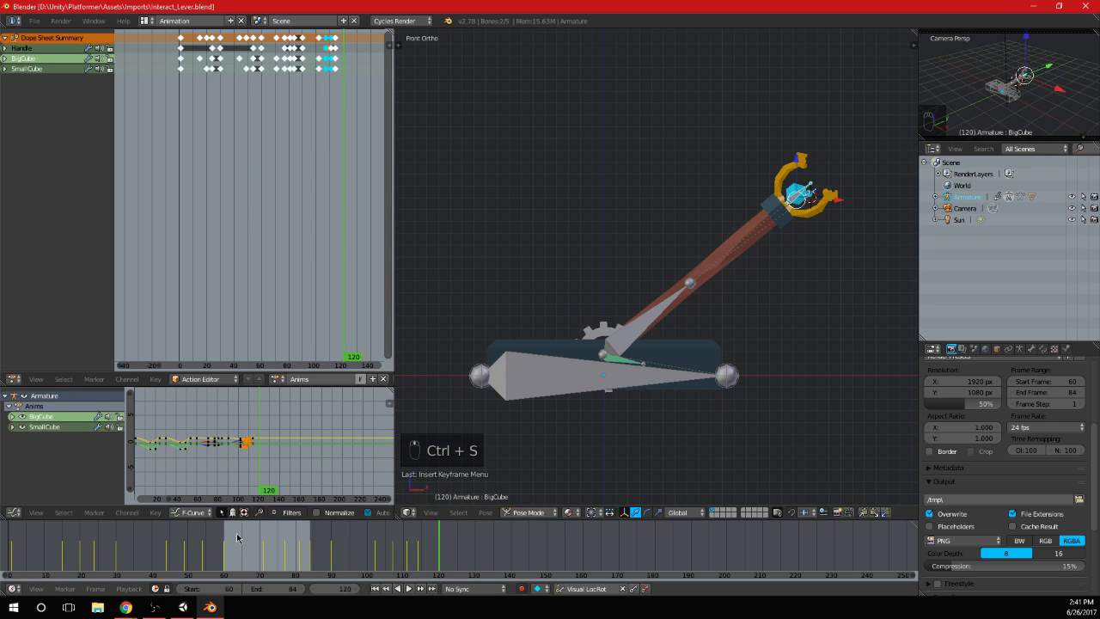
# Set the animation's frame range to start at 0 and end at 140, and save over Interact_Lever.blend
pyautogui.press('Tab')
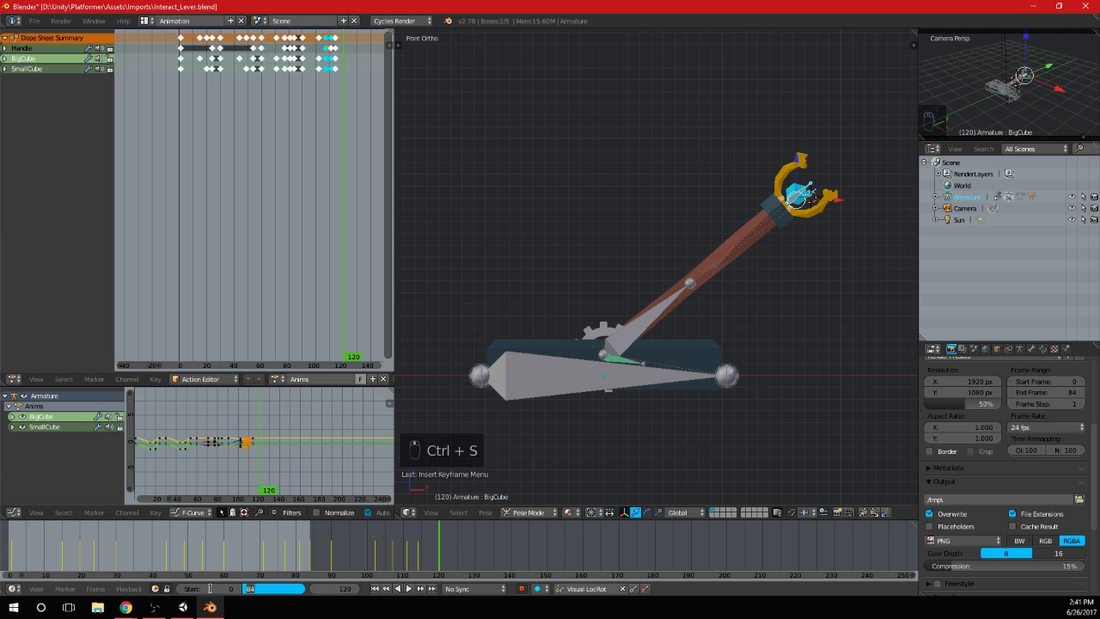
pyautogui.press('Return')
pyautogui.hotkey('ctrl', 's')
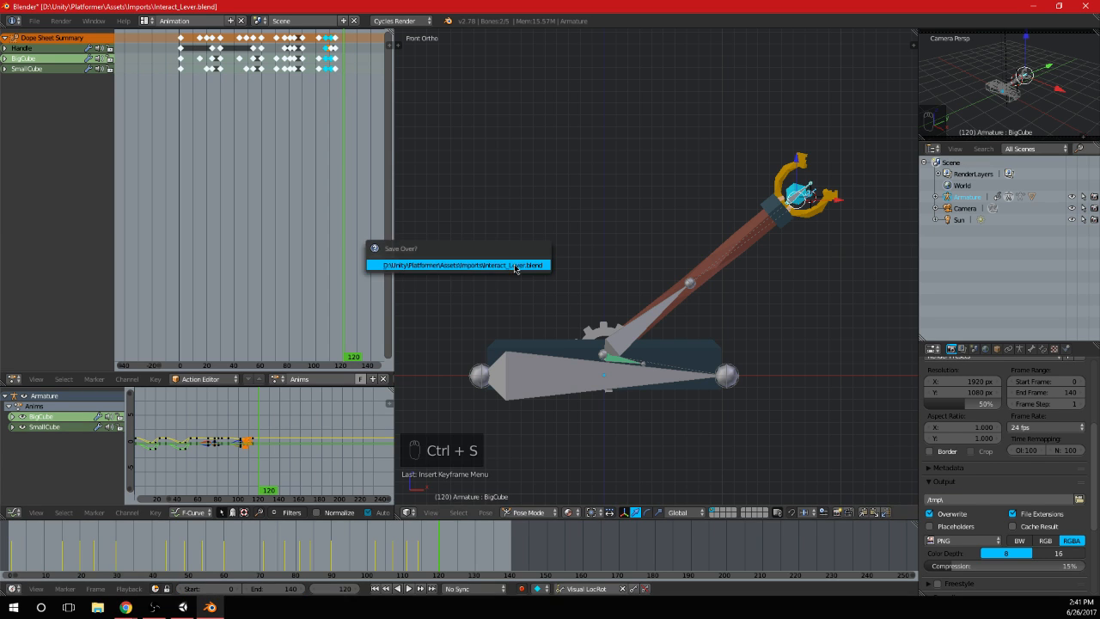
pyautogui.click(516, 262)
# Switch to Unity and examine the imported lever in the scene from several distances
pyautogui.hotkey('alt', 'Tab')
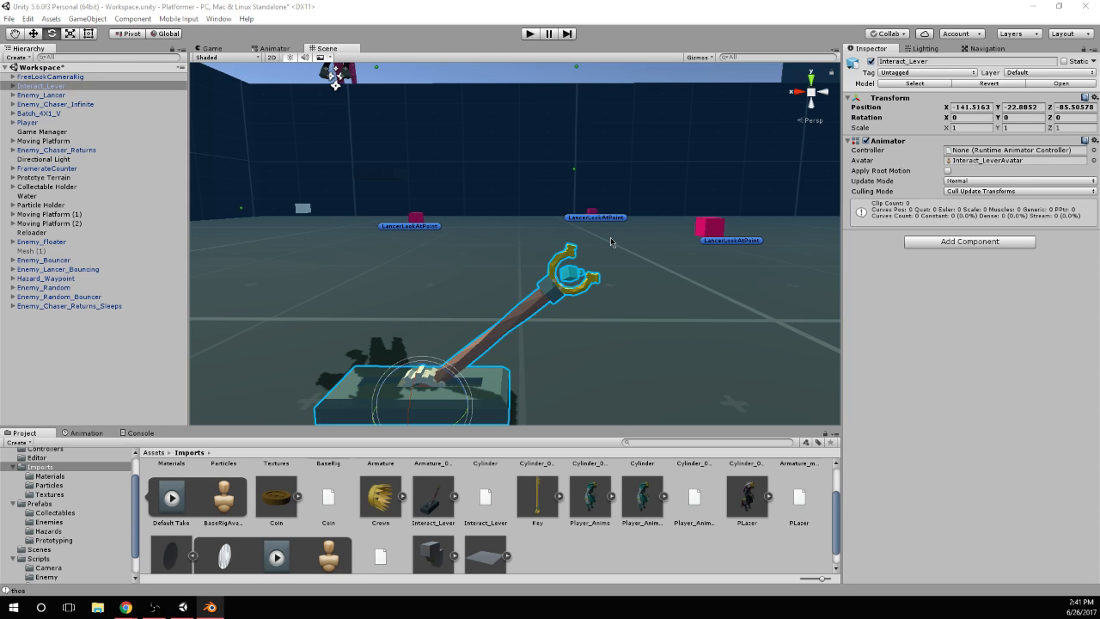
pyautogui.keyDown('alt'); pyautogui.moveTo(608, 245); pyautogui.dragTo(572, 314); pyautogui.keyUp('alt')
pyautogui.scroll(6, 505, 284)
pyautogui.scroll(-6, 573, 262)
pyautogui.scroll(3, 244, 522)
pyautogui.scroll(2, 45, 478)
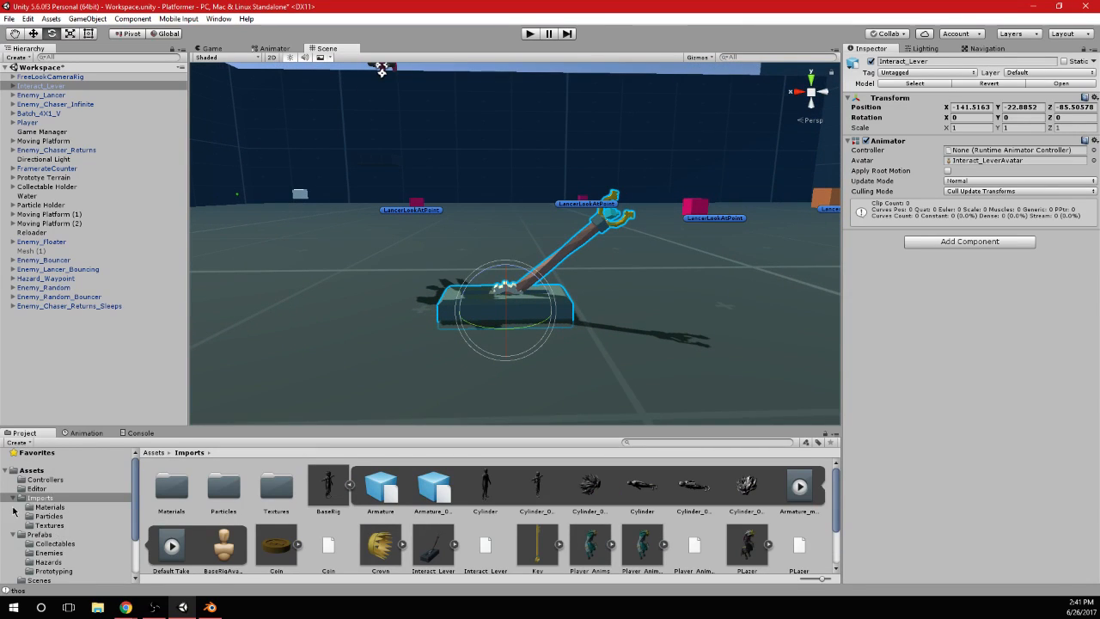
# Collapse the project's asset folders and create an Animator Controller named Lever in the Controllers folder
pyautogui.click(13, 498)
pyautogui.click(13, 509)
pyautogui.click(13, 525)
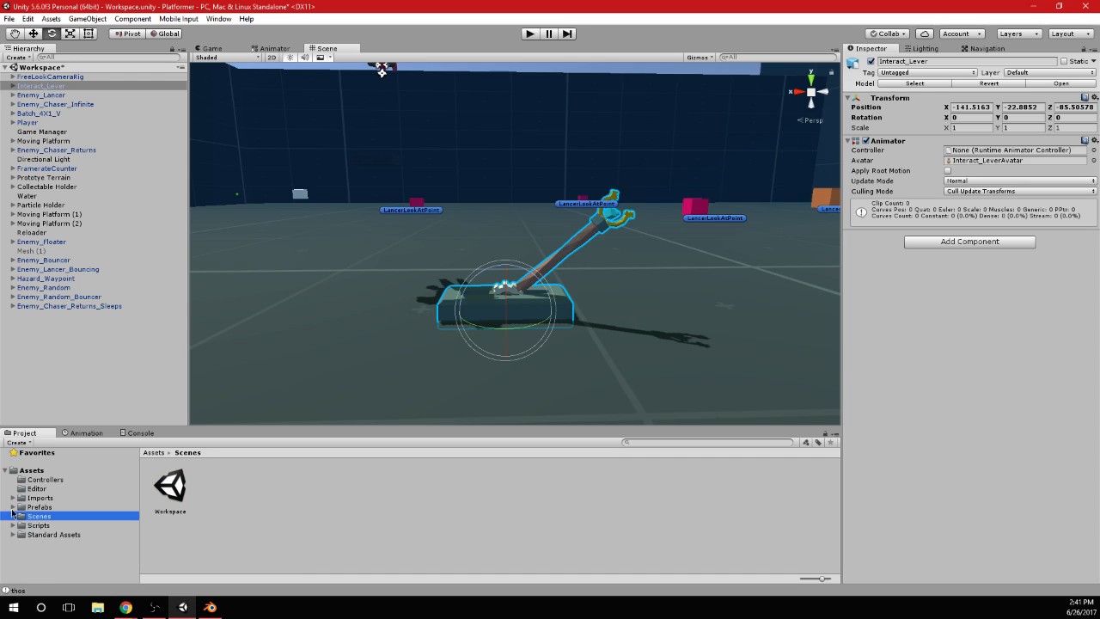
pyautogui.click(43, 478)
pyautogui.rightClick(391, 489)
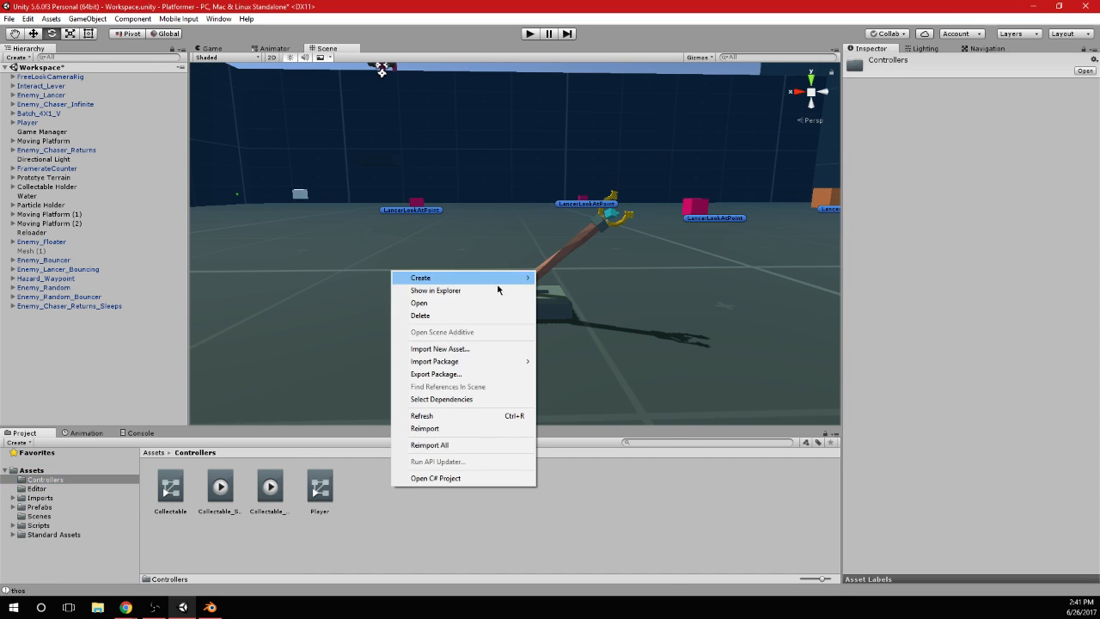
pyautogui.moveTo(494, 279)
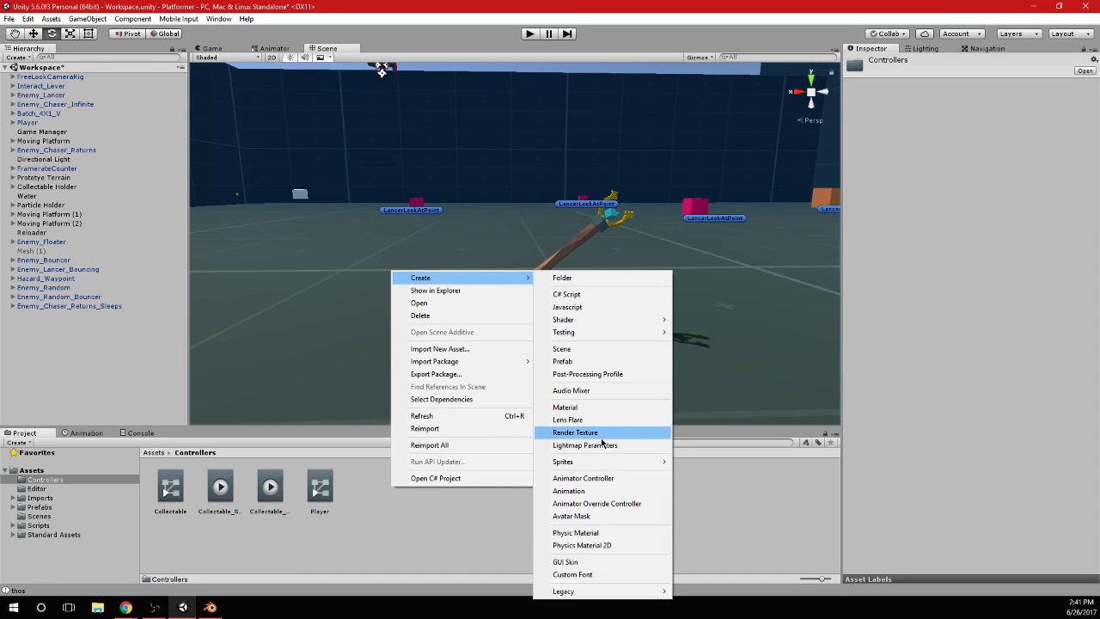
pyautogui.click(583, 478)
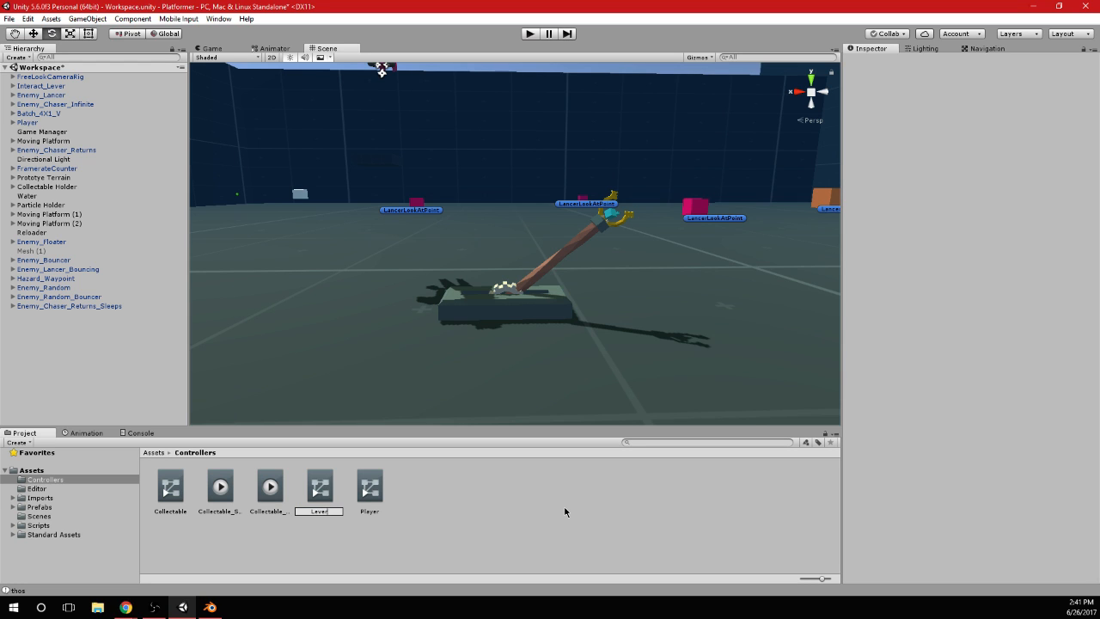
pyautogui.press('Return')
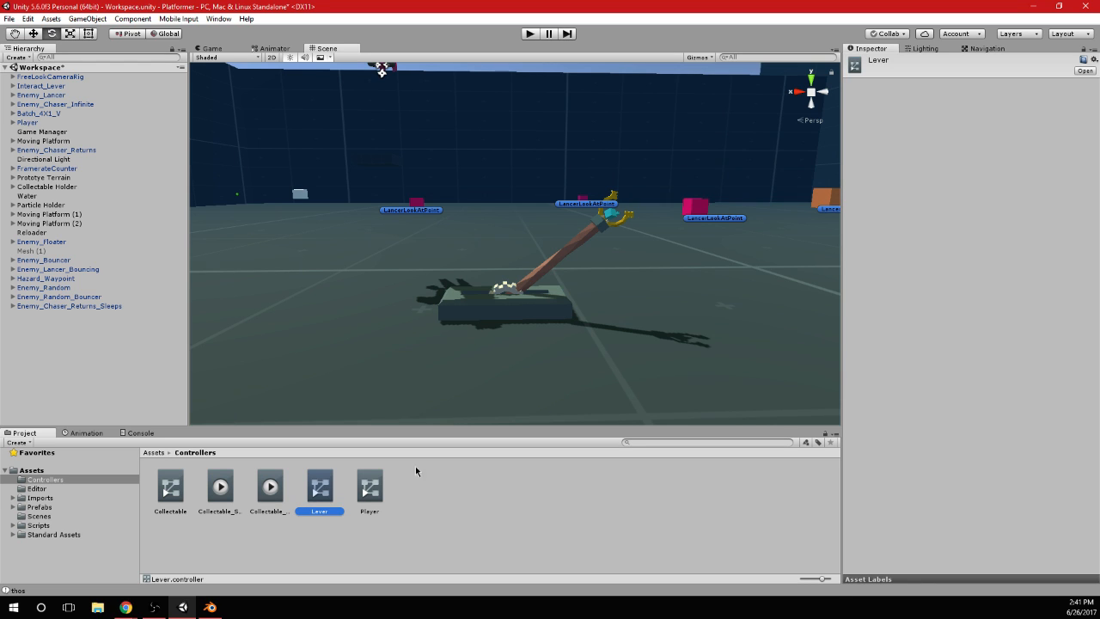
# Assign the Lever controller to the Animator of the Interact_Lever object
pyautogui.moveTo(511, 307); pyautogui.dragTo(519, 499)
pyautogui.click(48, 87)
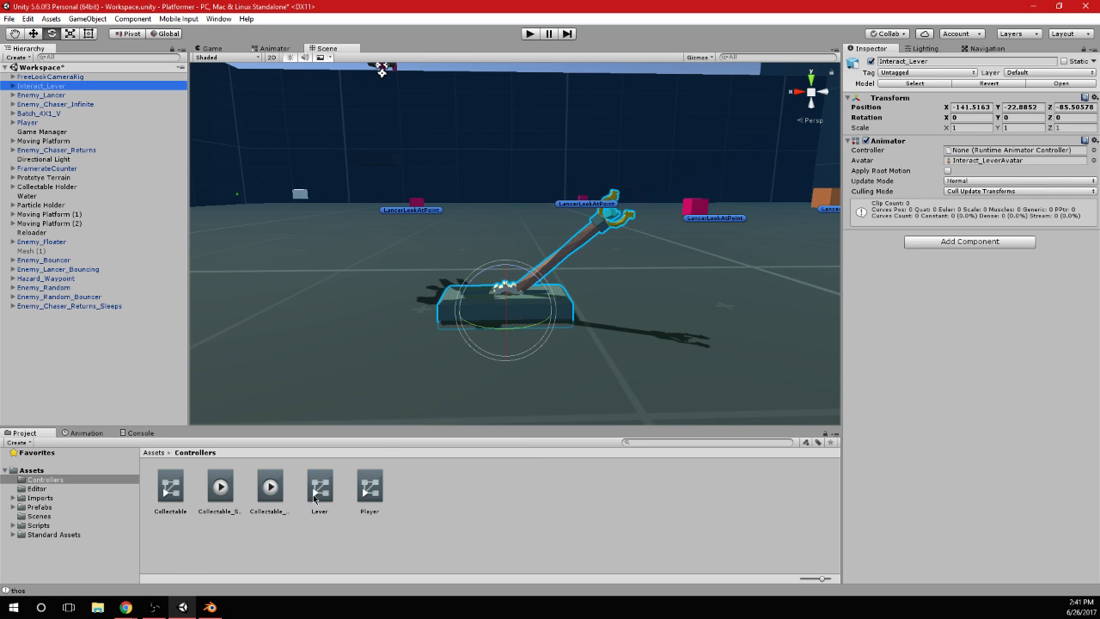
pyautogui.moveTo(314, 497); pyautogui.dragTo(940, 285)
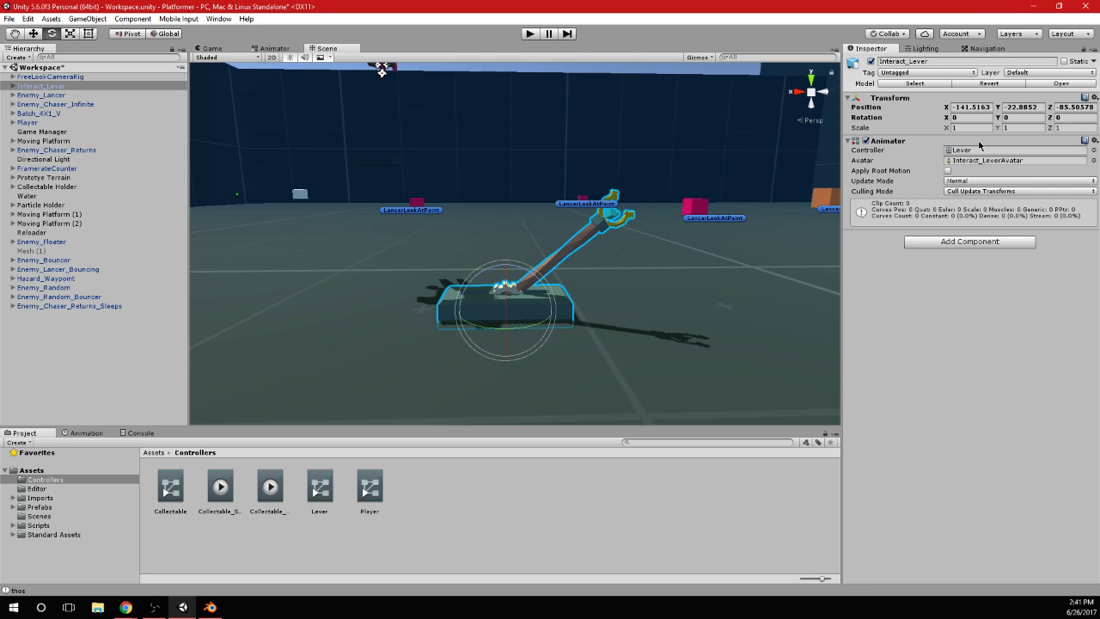
# Inspect the lever's gear up close in Unity, switch back to Blender and enter Edit Mode on the lever mesh
pyautogui.scroll(1, 603, 246)
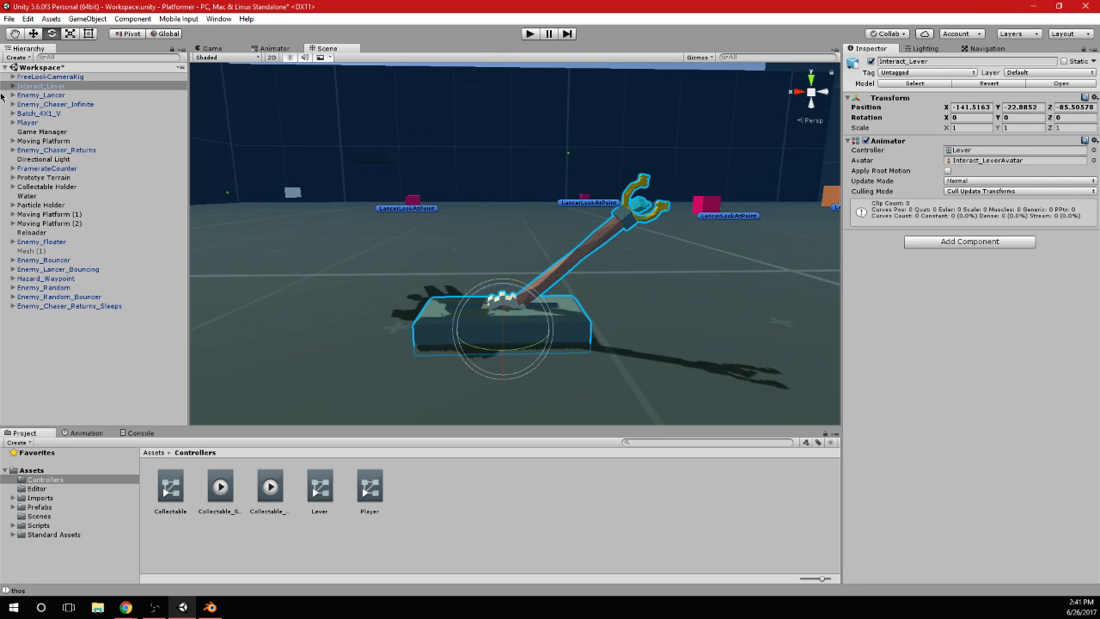
pyautogui.scroll(6, 471, 277)
pyautogui.keyDown('alt'); pyautogui.moveTo(492, 301); pyautogui.dragTo(489, 242); pyautogui.keyUp('alt')
pyautogui.scroll(-5, 489, 242)
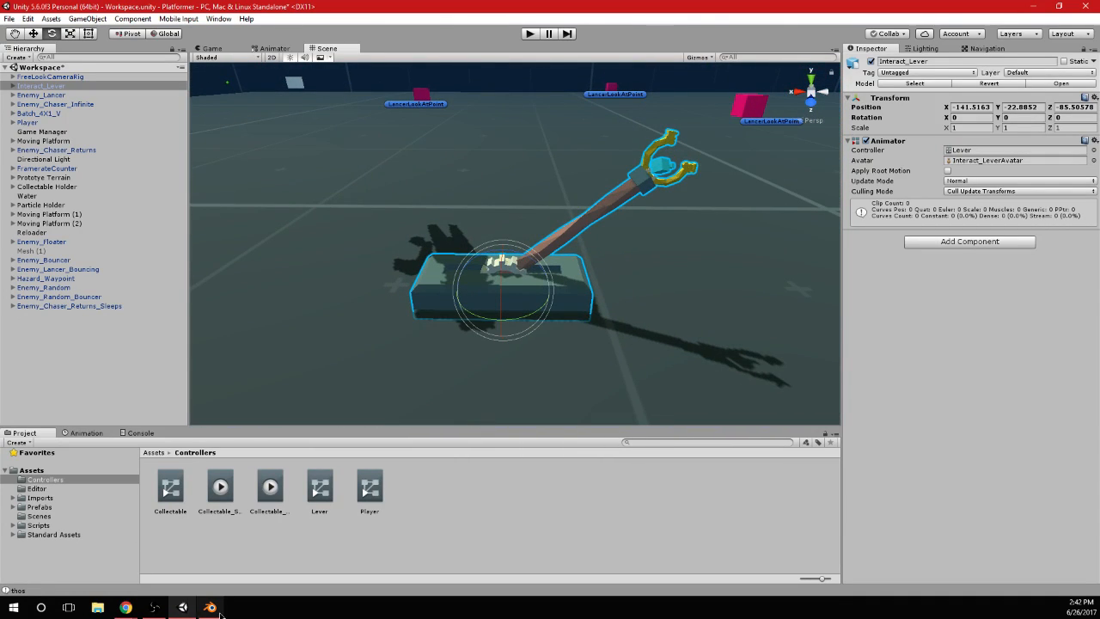
pyautogui.click(211, 606)
pyautogui.moveTo(569, 319); pyautogui.dragTo(593, 341, button='middle')
pyautogui.rightClick(592, 349)
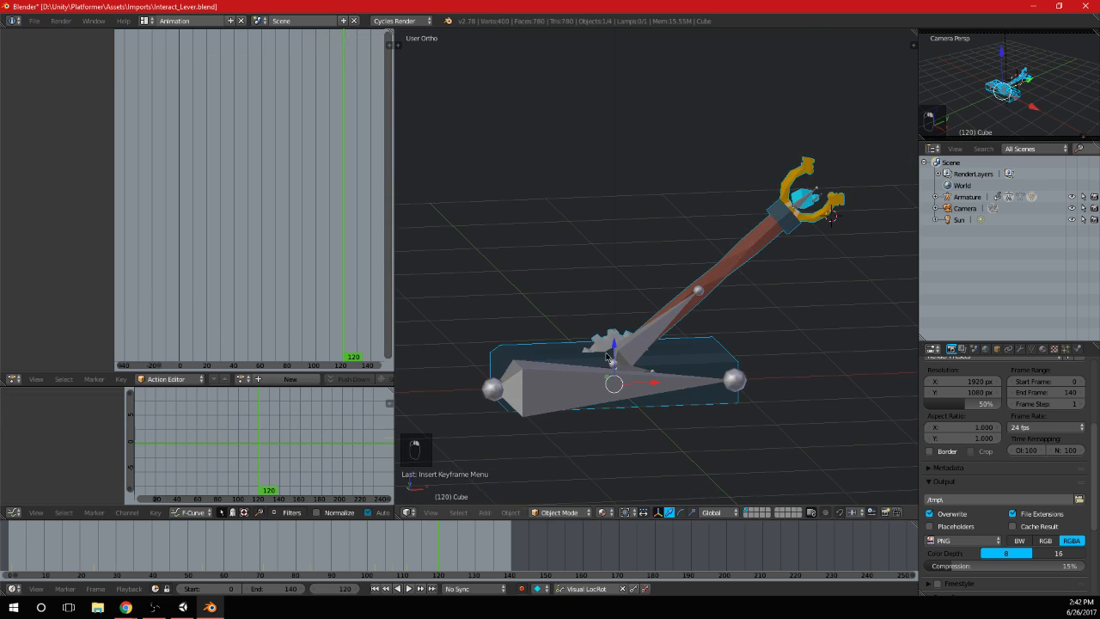
pyautogui.press('Tab')
# Select only the linked gear geometry at the handle's base and unwrap it with Smart UV Project at default settings
pyautogui.scroll(4, 638, 311)
pyautogui.press('a')
pyautogui.press('a')
pyautogui.press('a')
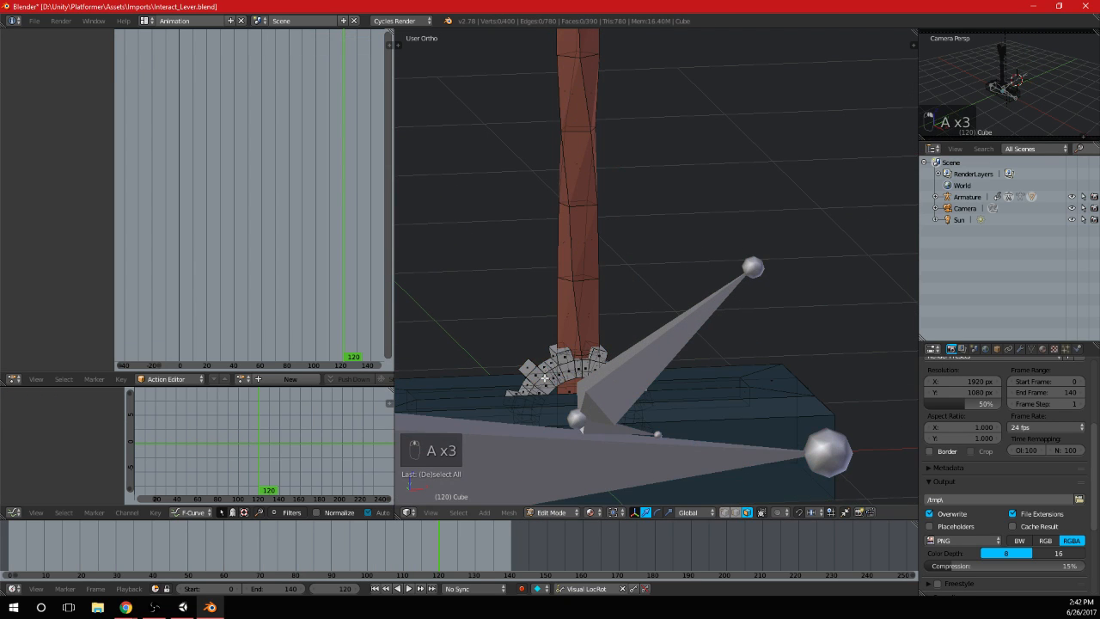
pyautogui.press('l')
pyautogui.press('u')
pyautogui.click(545, 383)
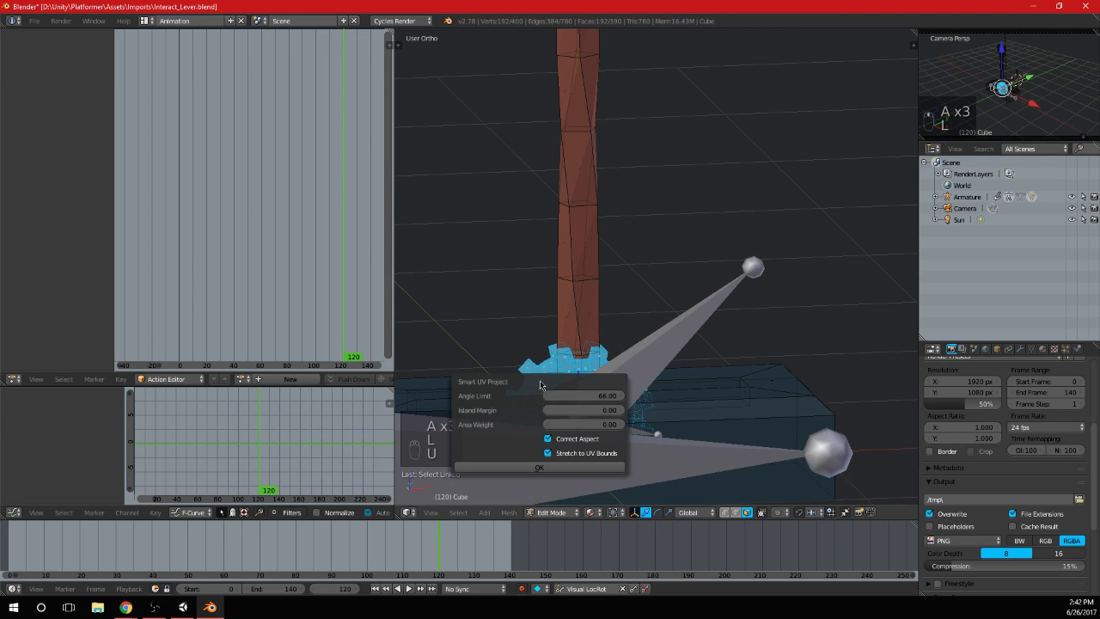
pyautogui.click(543, 469)
# Change to the Default screen layout and scale the gear's UVs down to a small cluster on the palette image
pyautogui.click(147, 20)
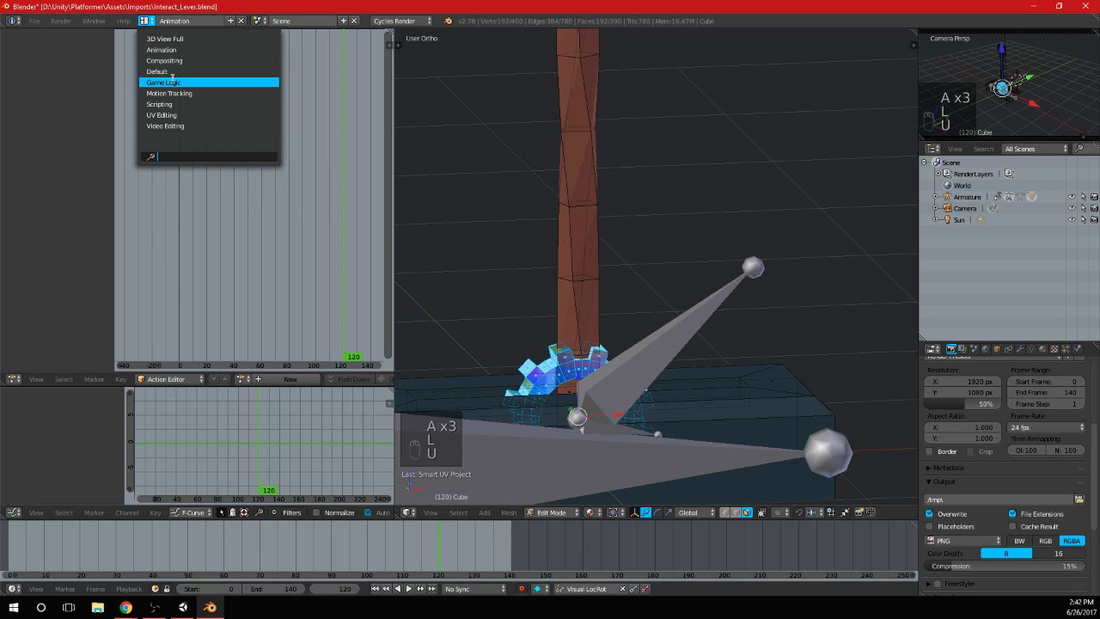
pyautogui.click(172, 71)
pyautogui.scroll(-5, 742, 458)
pyautogui.press('s')
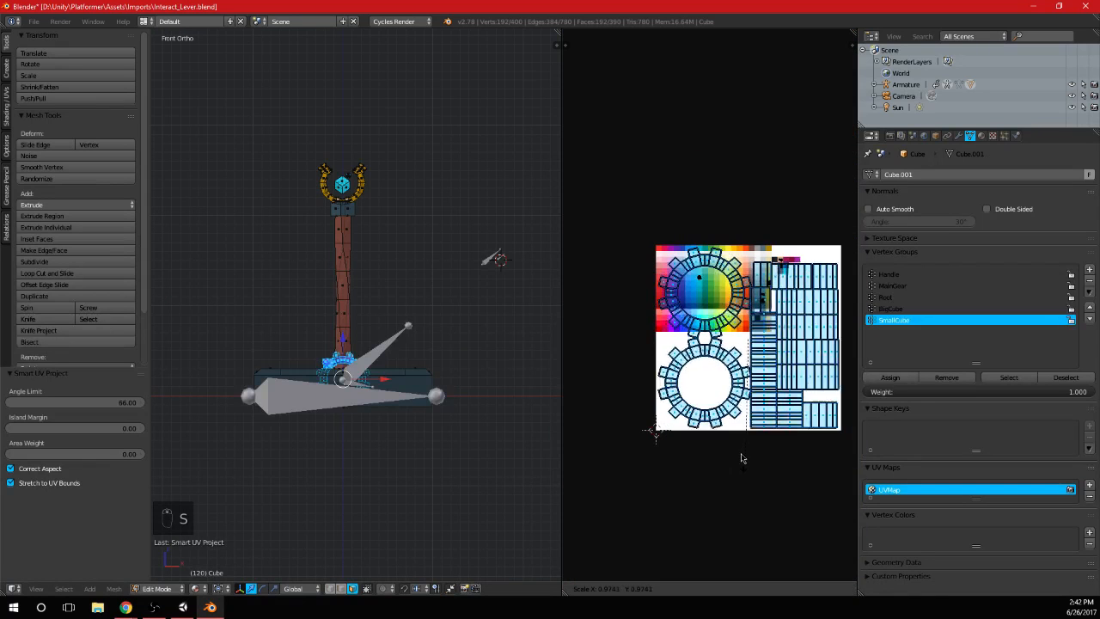
pyautogui.click(746, 361)
pyautogui.scroll(4, 760, 404)
pyautogui.press('s')
pyautogui.click(804, 428)
pyautogui.moveTo(805, 439); pyautogui.dragTo(775, 448, button='middle')
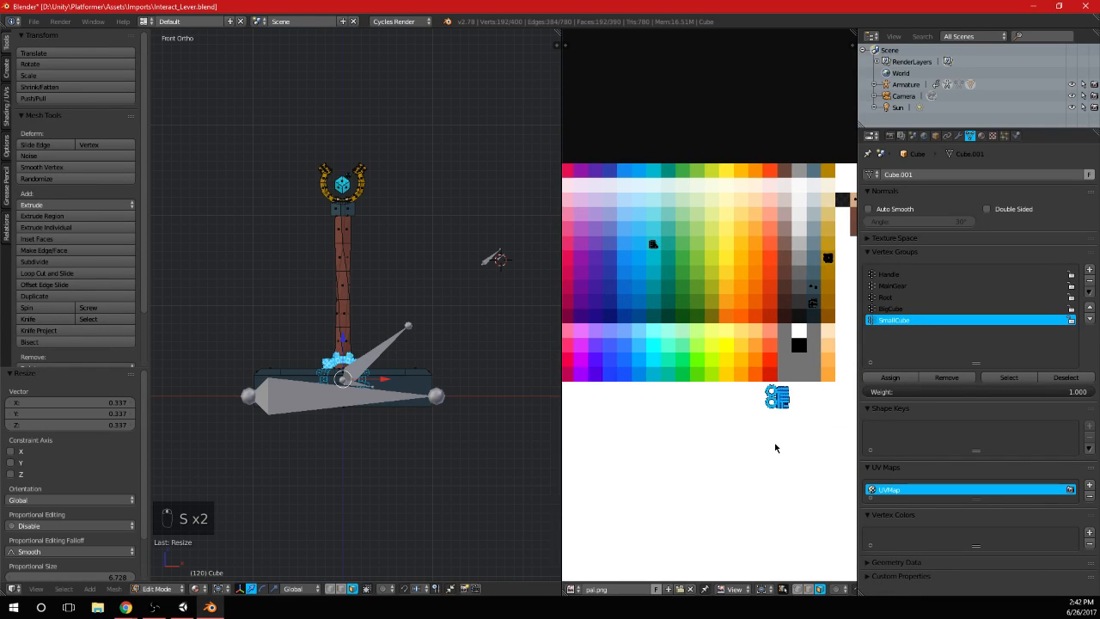
# Move the gear's UVs onto a mid blue-grey palette swatch and shrink them to fit inside it
pyautogui.press('g')
pyautogui.click(818, 326)
pyautogui.scroll(4, 817, 326)
pyautogui.press('s')
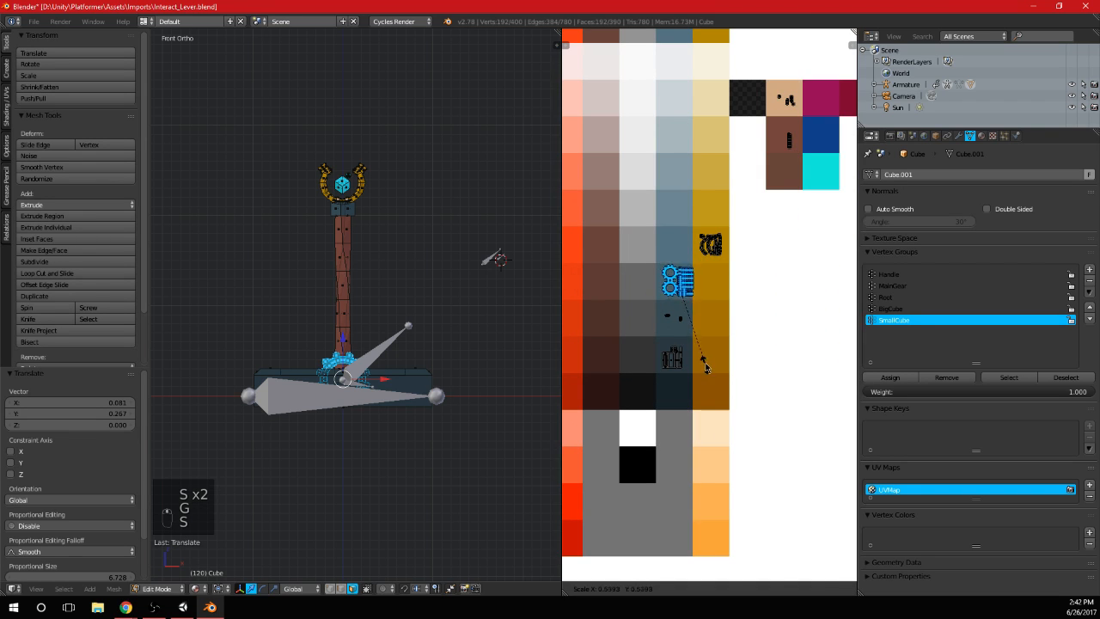
pyautogui.click(703, 338)
pyautogui.press('g')
pyautogui.click(699, 299)
# Leave Edit Mode, check the recoloured gear from several angles and save the file
pyautogui.press('Tab')
pyautogui.moveTo(321, 286); pyautogui.dragTo(376, 332, button='middle')
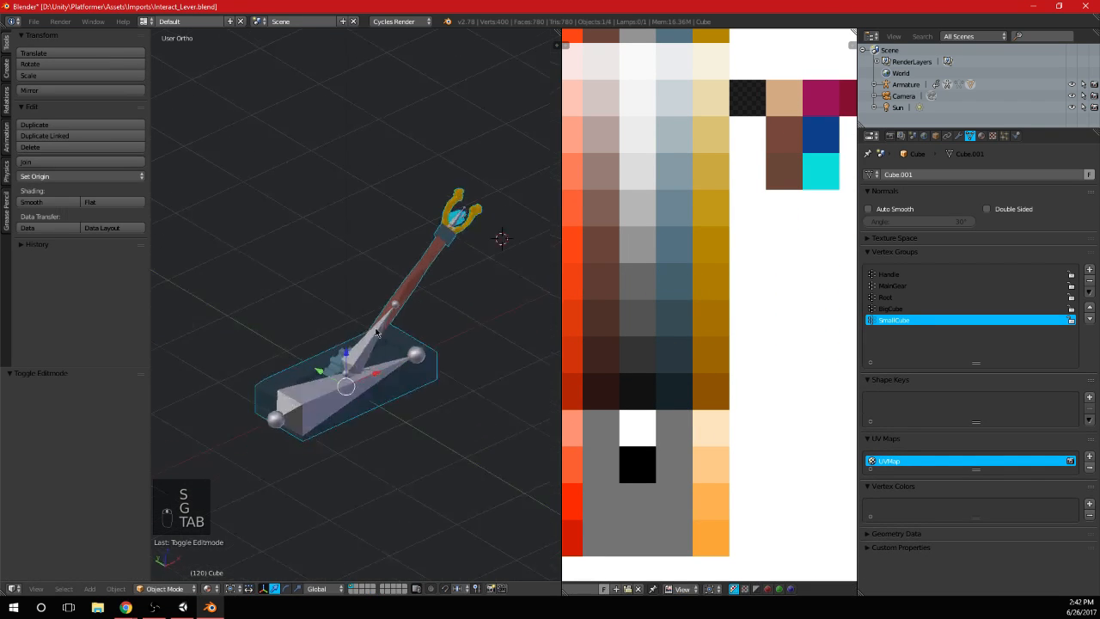
pyautogui.scroll(3, 375, 331)
pyautogui.hotkey('ctrl', 's')
pyautogui.scroll(-3, 490, 295)
pyautogui.moveTo(491, 295); pyautogui.dragTo(415, 272, button='middle')
# Return to Edit Mode and select only the linked geometry of the two cubes between the prongs
pyautogui.press('Tab')
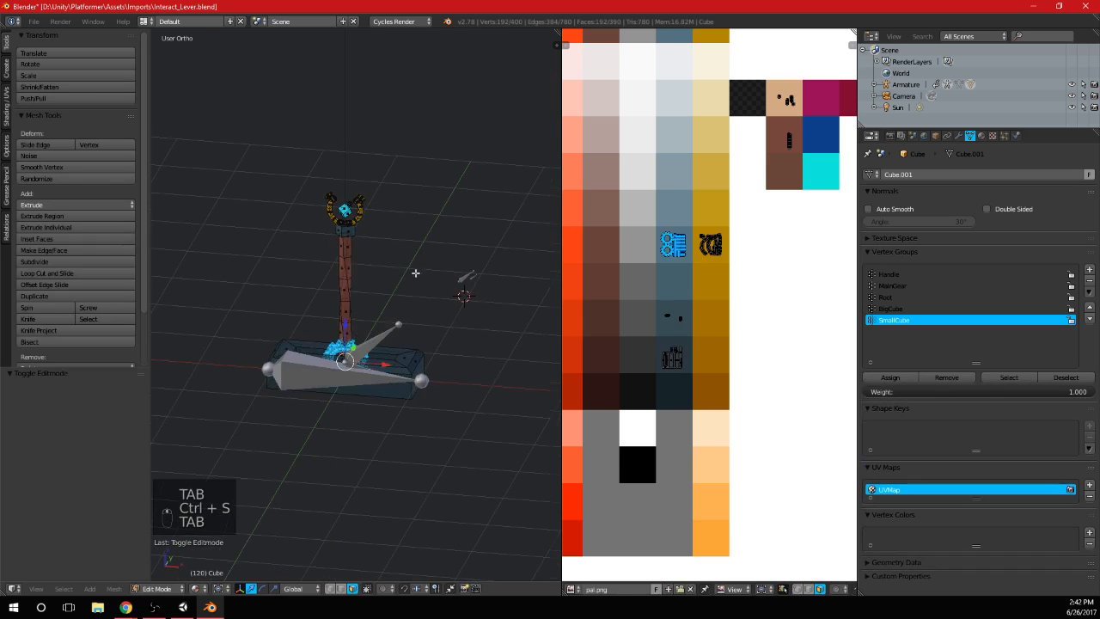
pyautogui.scroll(2, 415, 273)
pyautogui.press('a')
pyautogui.press('a')
pyautogui.press('l')
pyautogui.press('l')
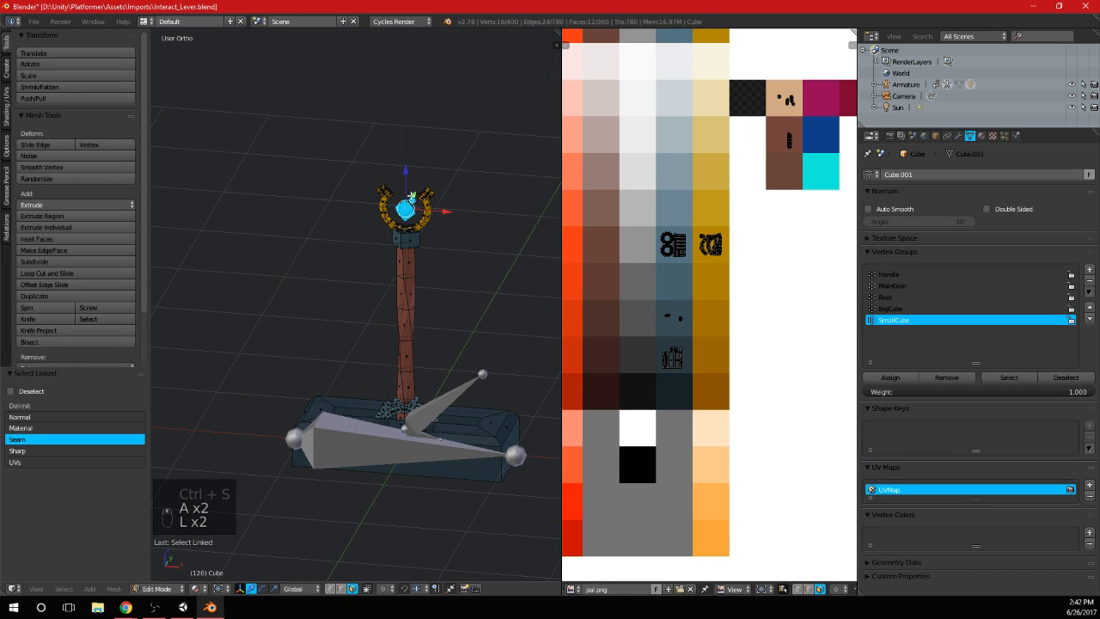
# Move the cubes' UVs from the cyan swatch onto a crimson-pink palette swatch
pyautogui.scroll(-5, 707, 288)
pyautogui.scroll(2, 690, 283)
pyautogui.moveTo(617, 284); pyautogui.dragTo(761, 294, button='middle')
pyautogui.scroll(1, 690, 283)
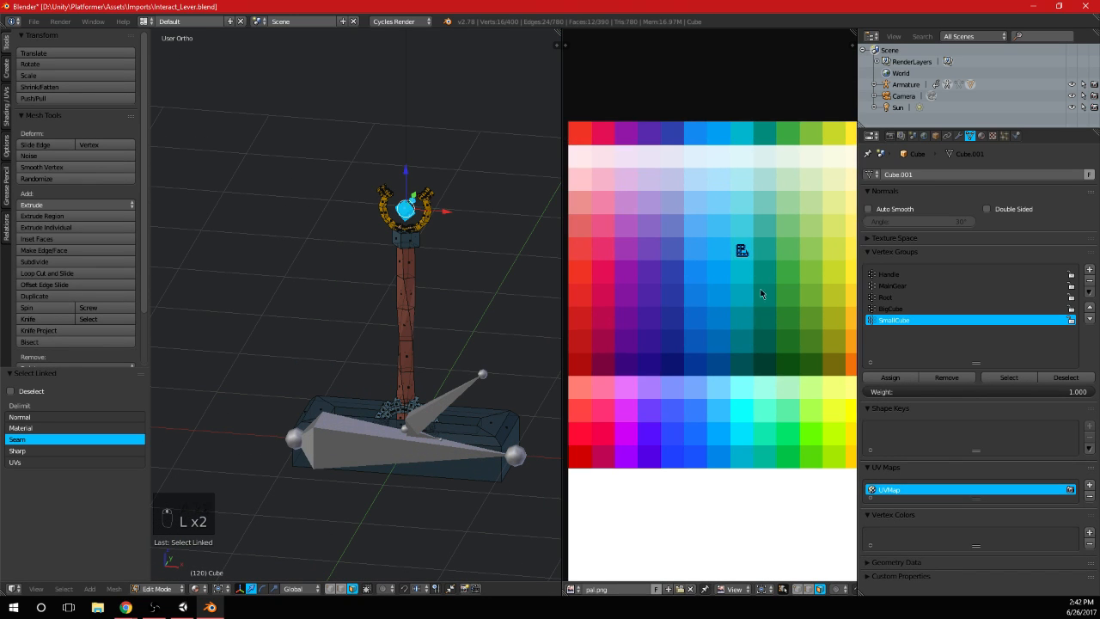
pyautogui.press('g')
pyautogui.click(604, 342)
# Leave Edit Mode, check the recoloured cubes and save the file
pyautogui.press('Tab')
pyautogui.scroll(-4, 497, 289)
pyautogui.moveTo(464, 277); pyautogui.dragTo(466, 307, button='middle')
pyautogui.hotkey('ctrl', 's')
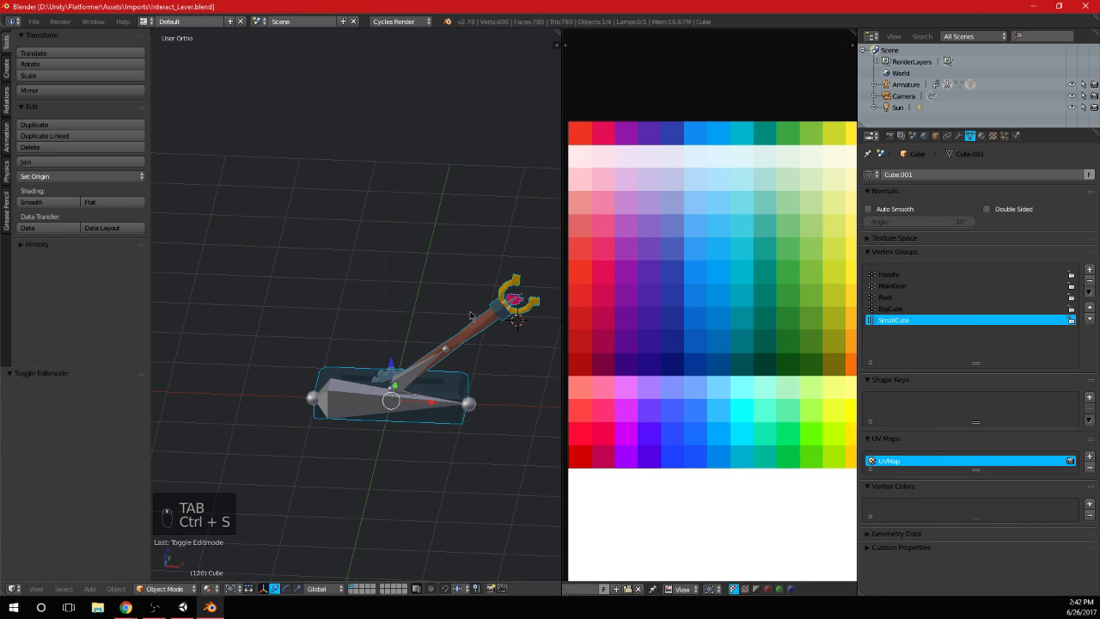
# Switch to Unity, check the recoloured lever in the scene and open the Imports folder
pyautogui.hotkey('alt', 'Tab')
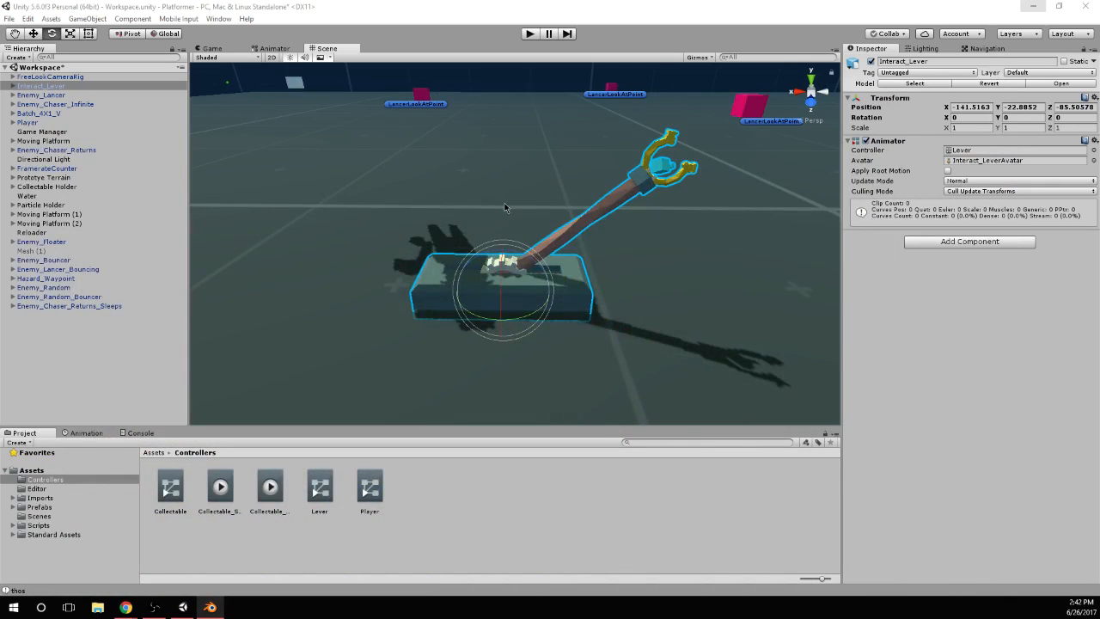
pyautogui.keyDown('alt'); pyautogui.moveTo(505, 203); pyautogui.dragTo(567, 283); pyautogui.keyUp('alt')
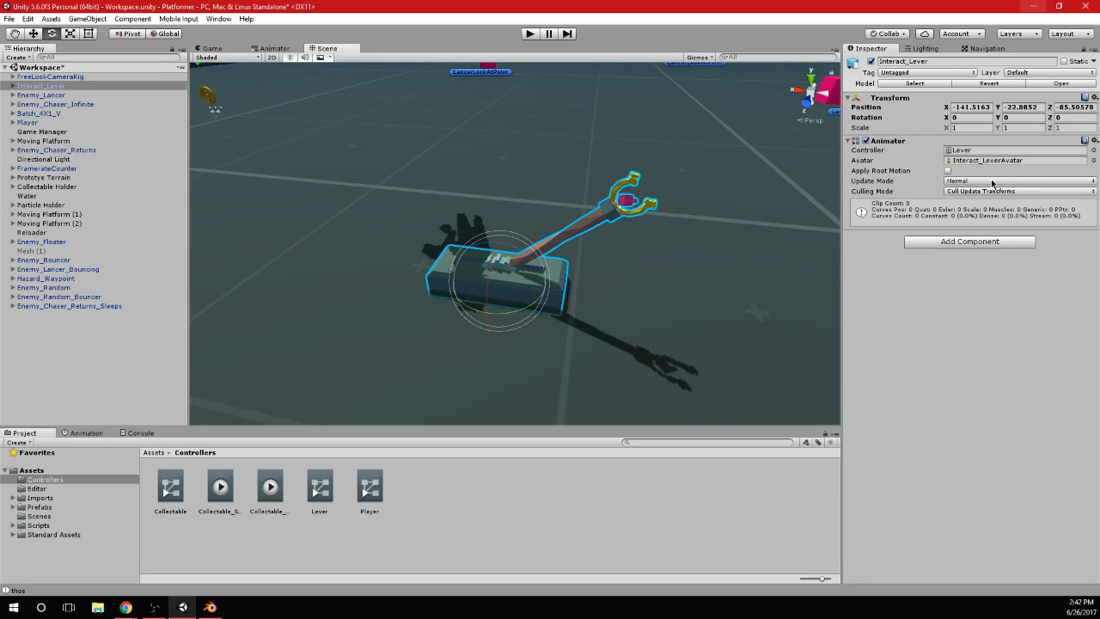
pyautogui.click(38, 488)
pyautogui.click(41, 497)
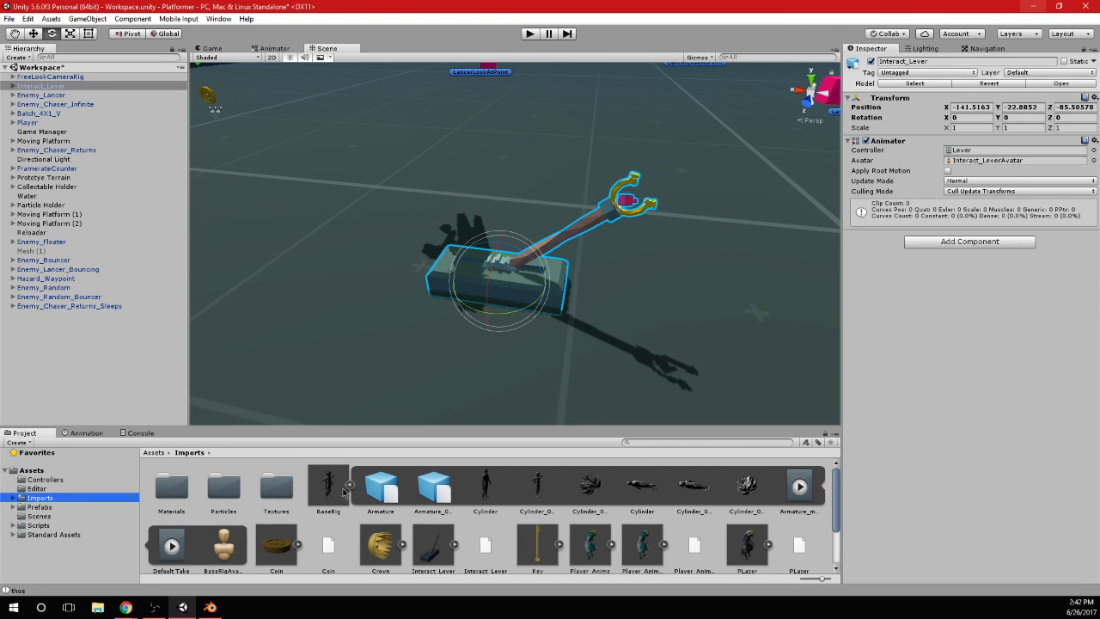
# Collapse the expanded BaseRig and SpinAttack models in the Imports folder
pyautogui.click(350, 485)
pyautogui.click(350, 485)
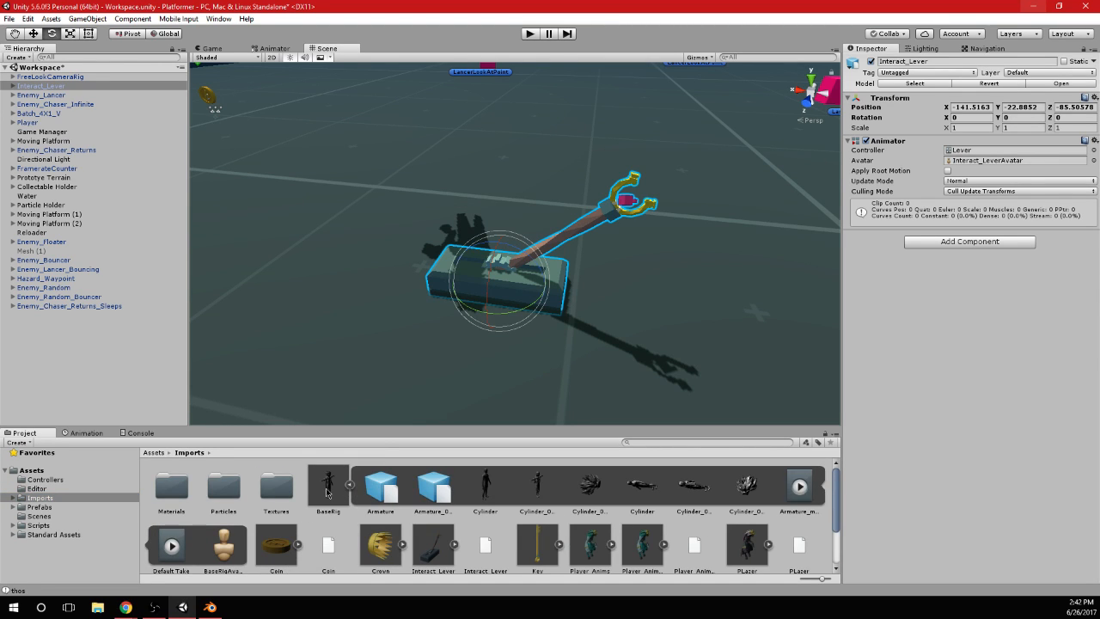
pyautogui.click(327, 492)
pyautogui.click(350, 482)
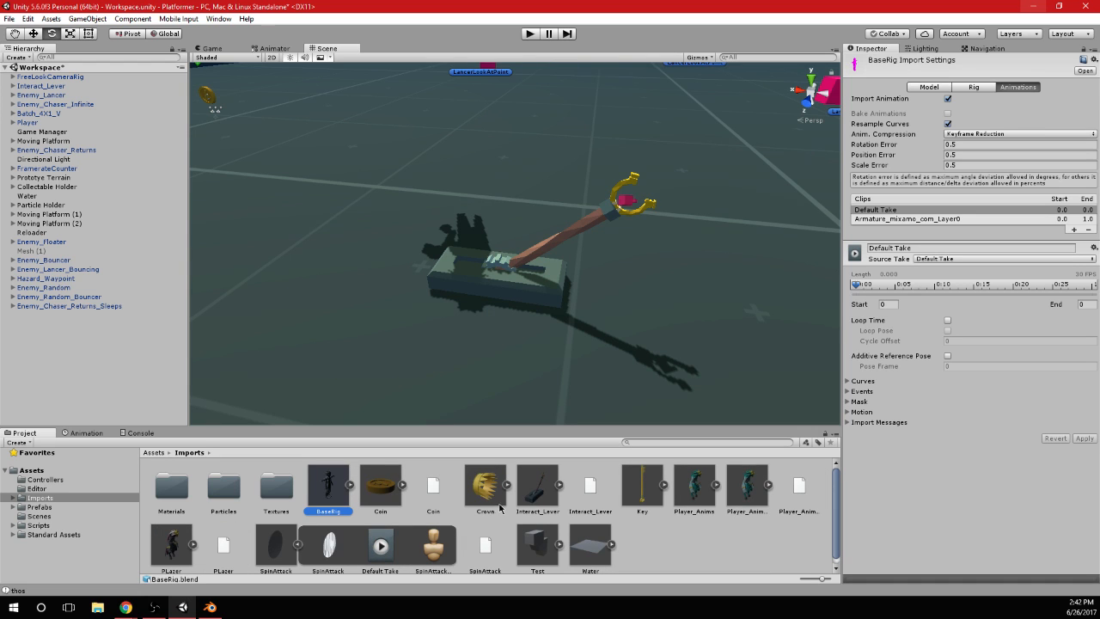
pyautogui.click(297, 546)
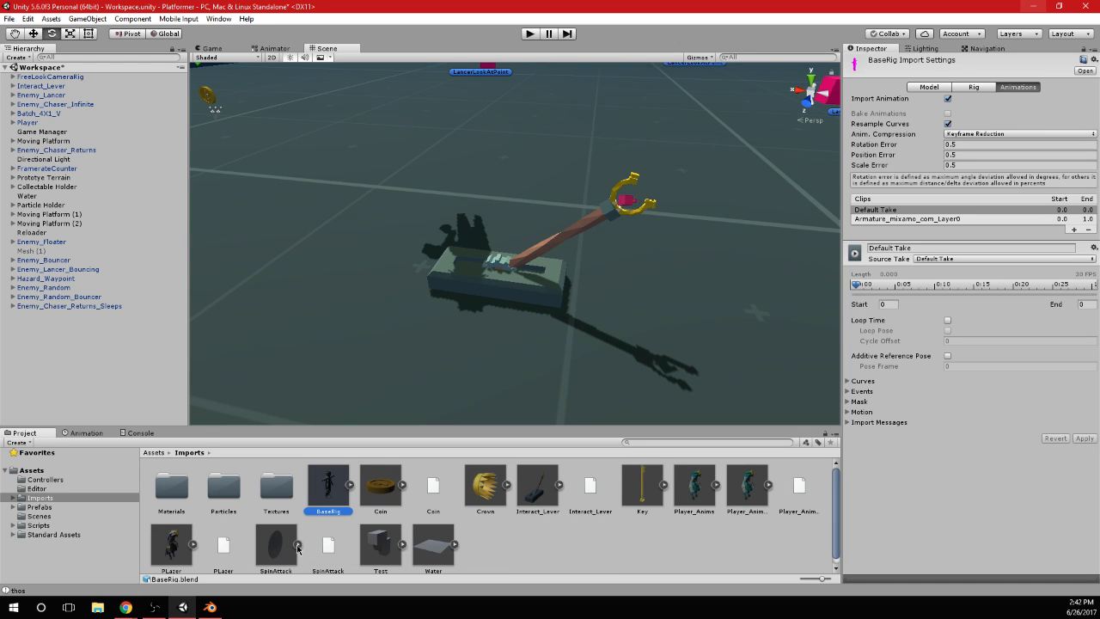
pyautogui.scroll(-1, 389, 541)
# Show the import settings of the Interact_Lever model and move the Blender window out of Unity's way
pyautogui.click(389, 548)
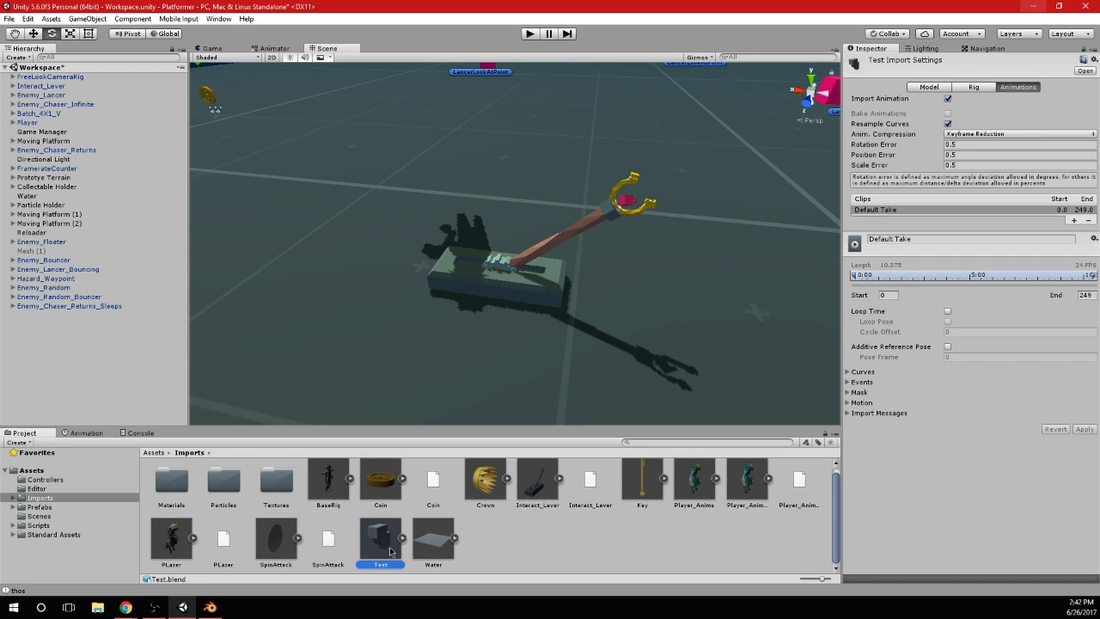
pyautogui.scroll(1, 515, 494)
pyautogui.click(535, 490)
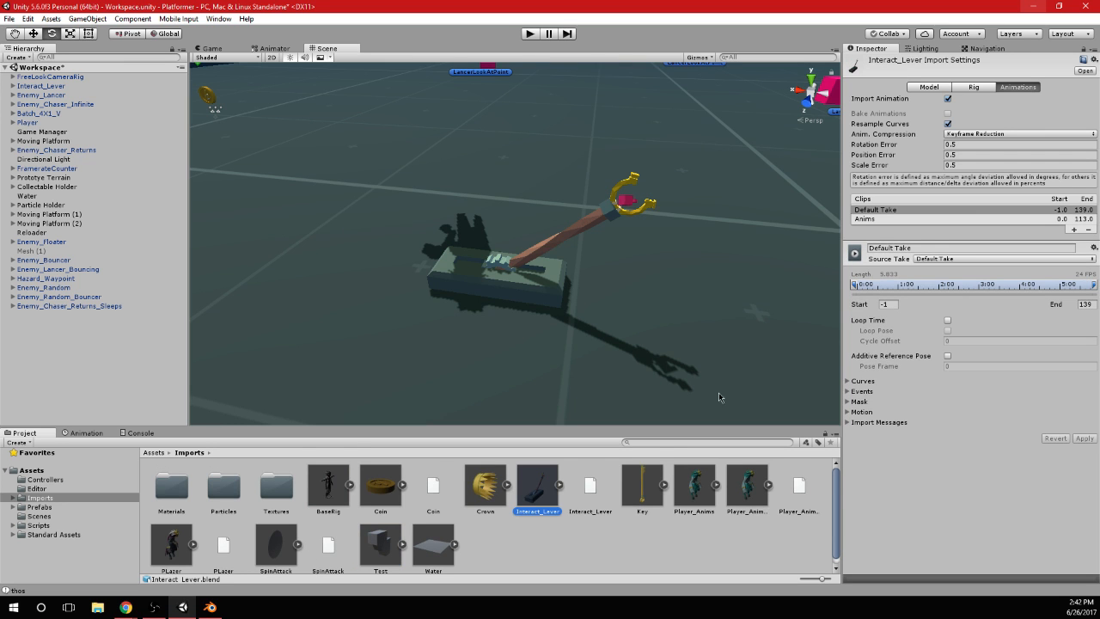
pyautogui.click(210, 607)
pyautogui.moveTo(370, 6); pyautogui.dragTo(370, 0)
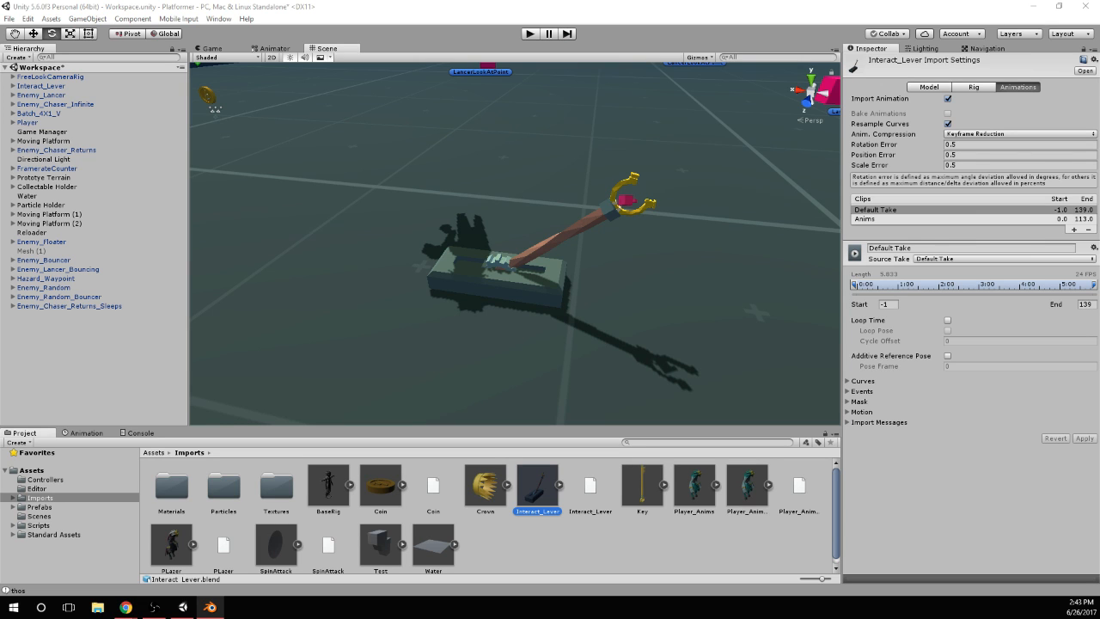
# Rename the Anims clip of the Interact_Lever model to Idle_Off
pyautogui.click(1039, 221)
pyautogui.click(897, 248)
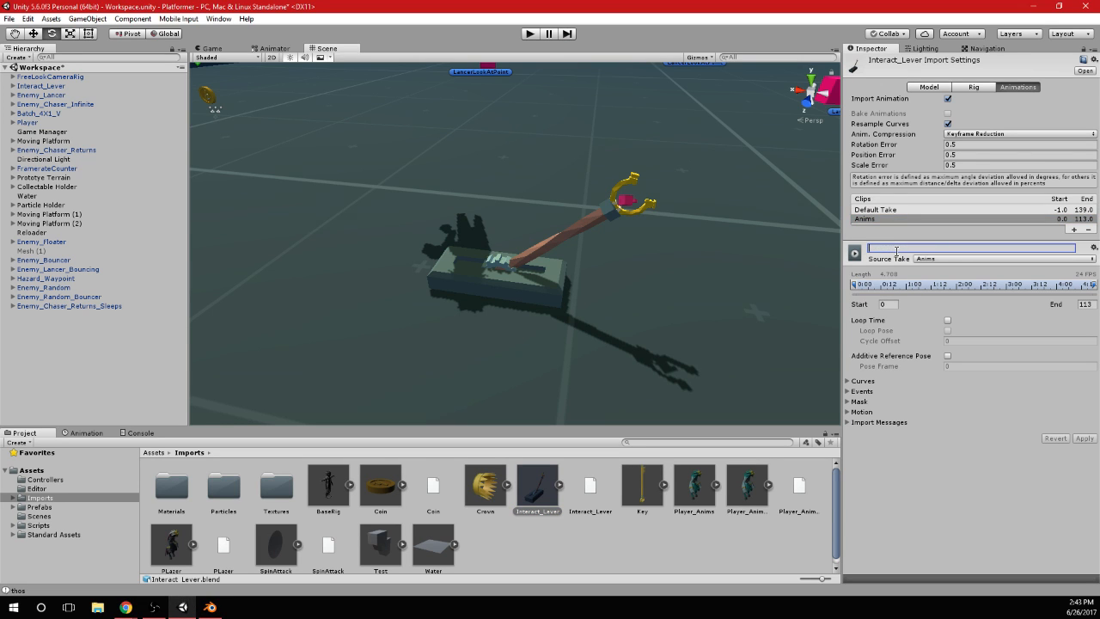
pyautogui.write('Idle_Off')
# Set the Idle_Off clip's end frame to 24 and enable Loop Time and Loop Pose
pyautogui.click(893, 304)
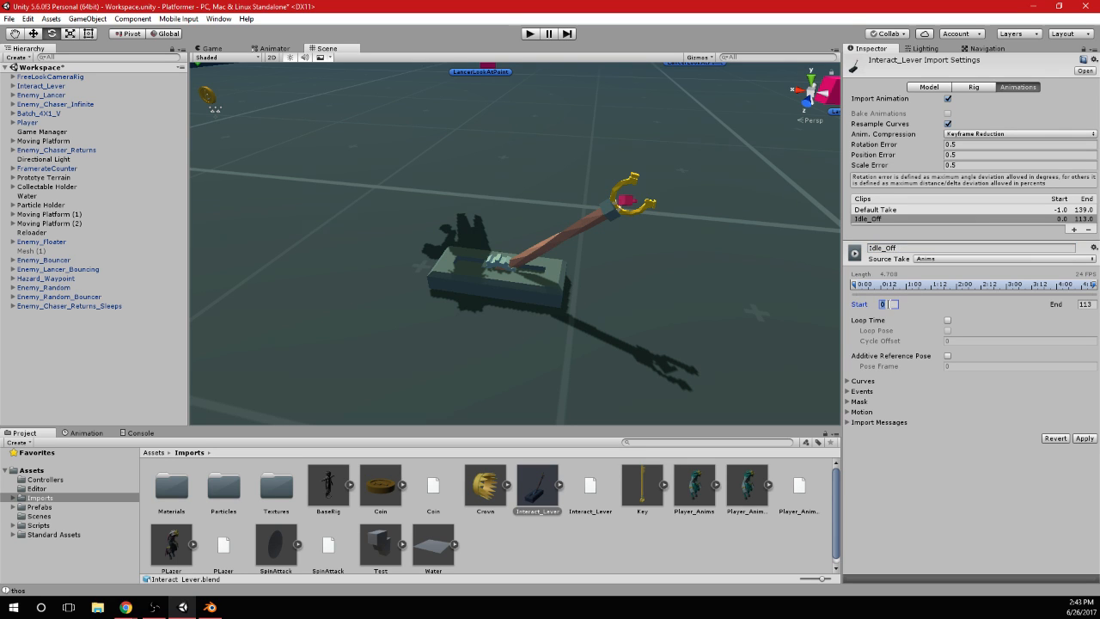
pyautogui.press('Tab')
pyautogui.write('2')
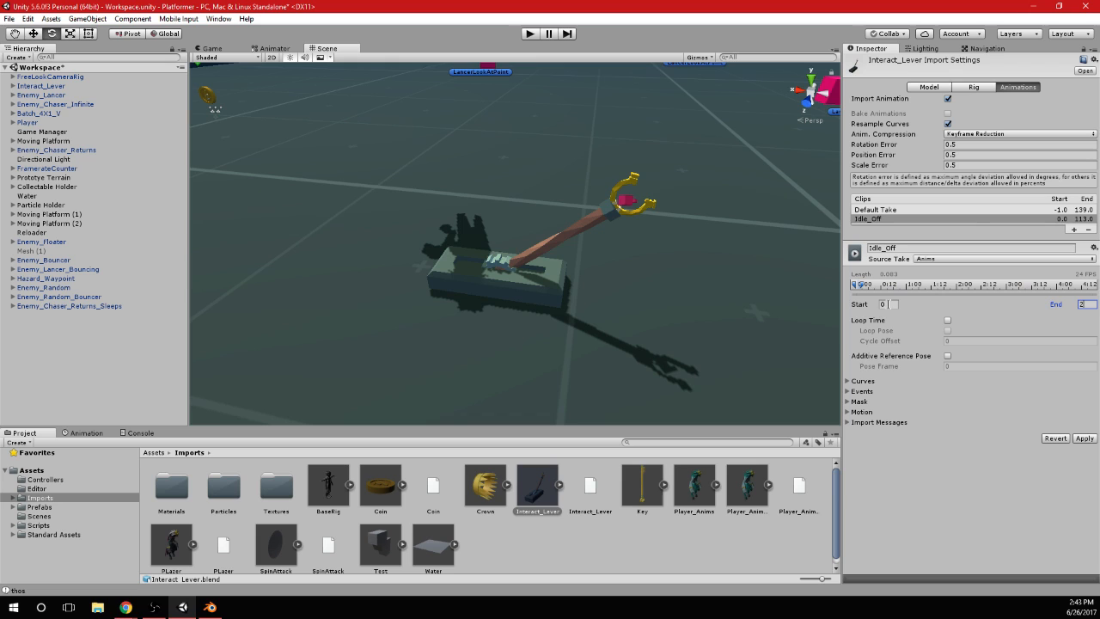
pyautogui.write('4')
pyautogui.click(948, 320)
pyautogui.click(948, 330)
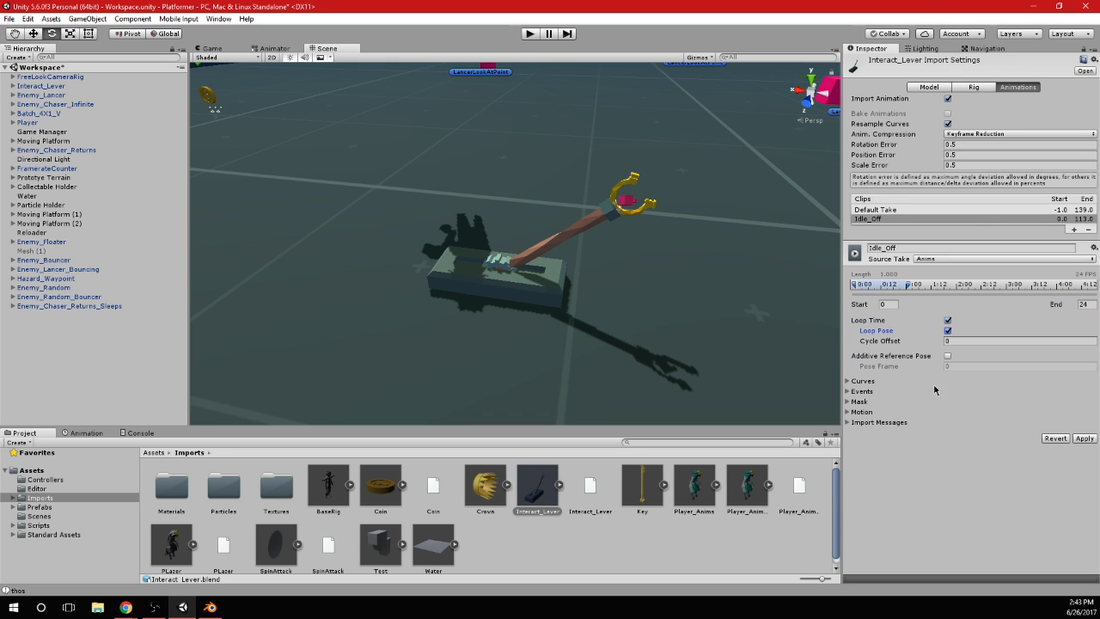
# Expand the animation preview and try to play the clip on the Interact_Lever model
pyautogui.moveTo(881, 495); pyautogui.dragTo(894, 418)
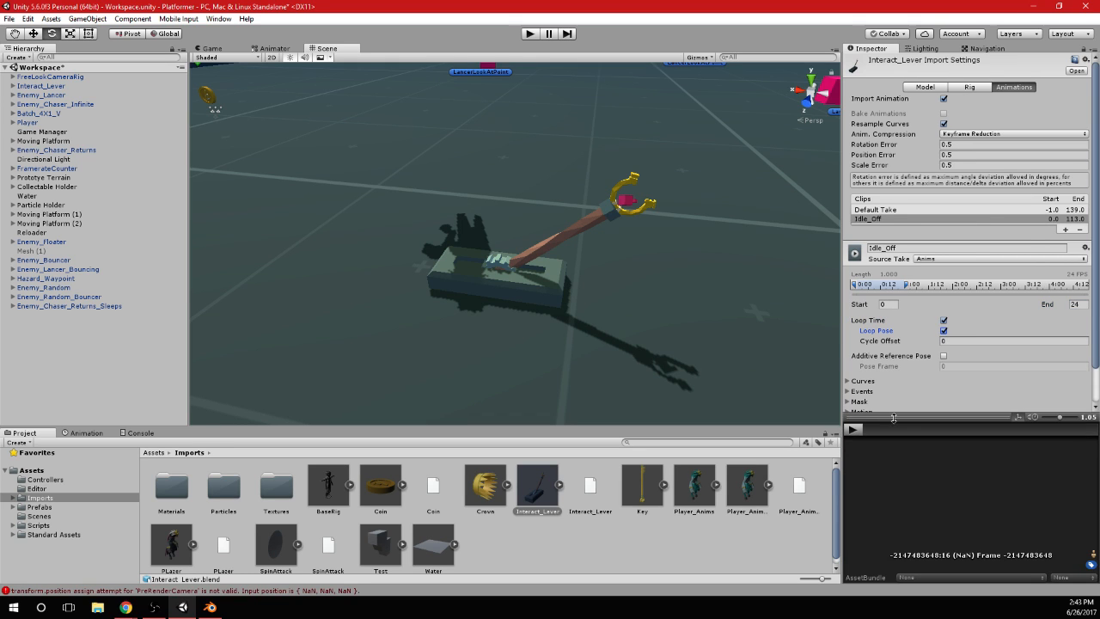
pyautogui.moveTo(526, 496); pyautogui.dragTo(877, 511)
pyautogui.click(853, 429)
pyautogui.click(855, 430)
# Add another clip to the clip list and preview the Idle_Off animation from the lever's side
pyautogui.scroll(-2, 982, 145)
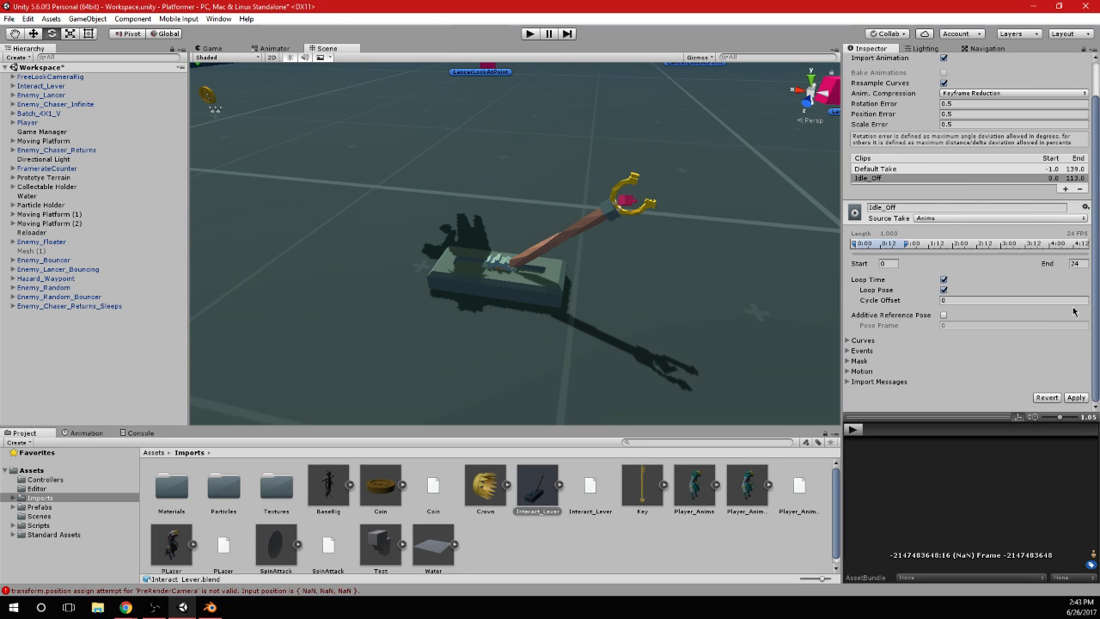
pyautogui.click(1066, 189)
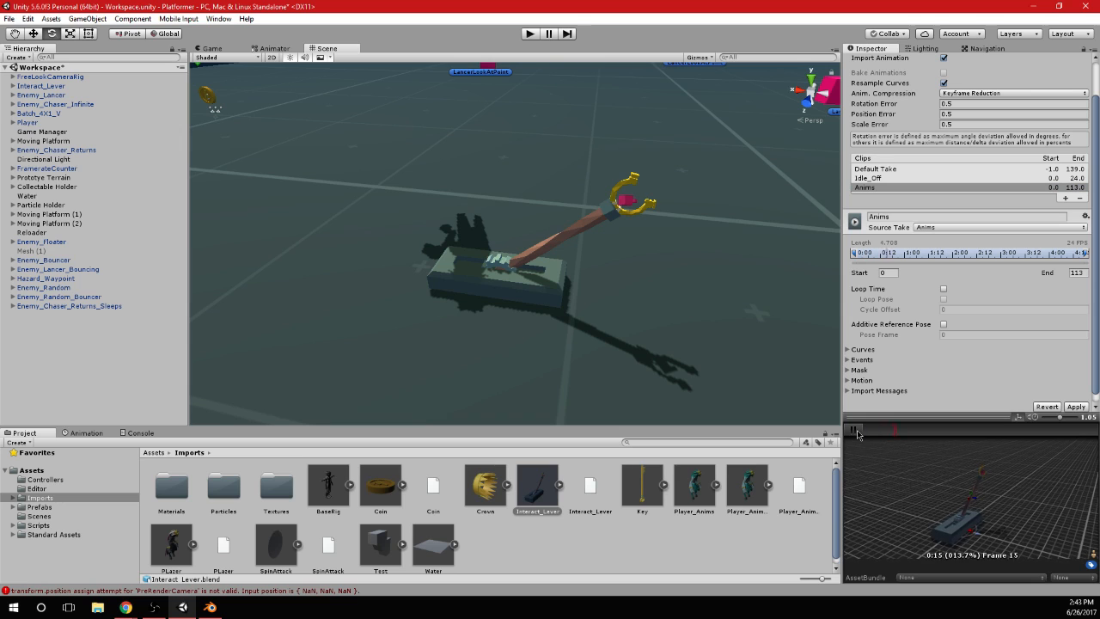
pyautogui.click(877, 169)
pyautogui.click(879, 176)
pyautogui.click(886, 188)
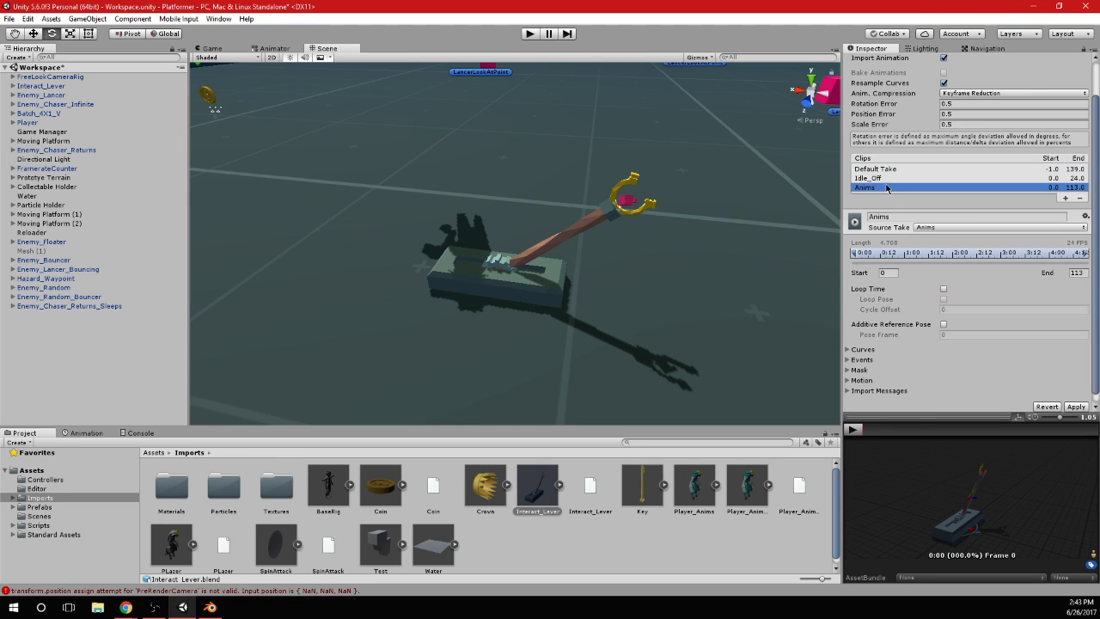
pyautogui.click(895, 179)
pyautogui.click(852, 429)
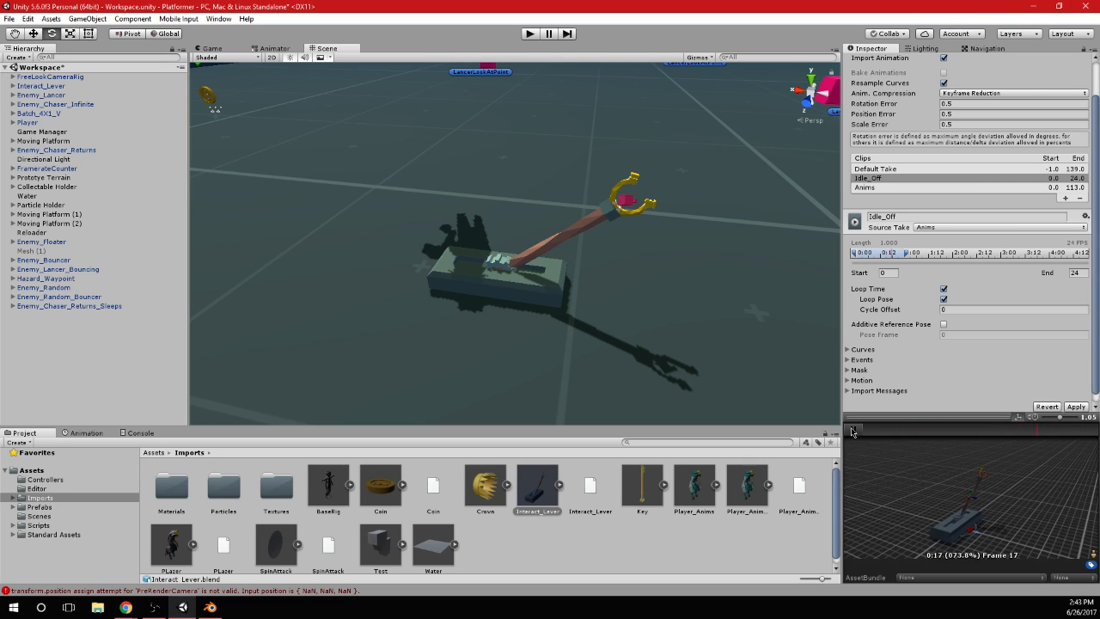
pyautogui.keyDown('alt'); pyautogui.moveTo(991, 469); pyautogui.dragTo(918, 468); pyautogui.keyUp('alt')
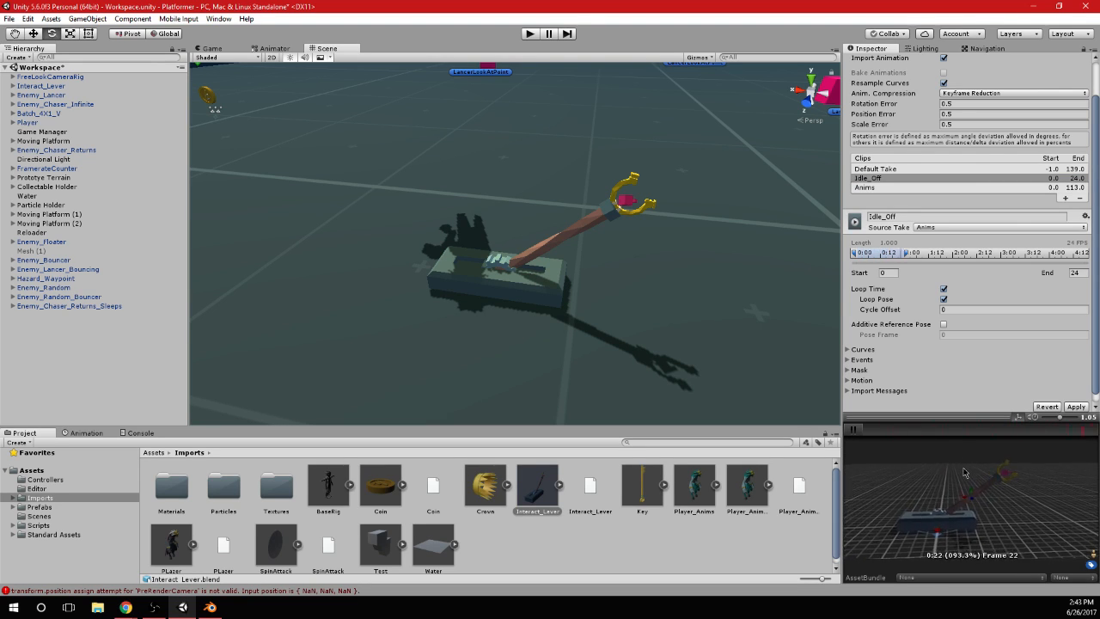
# Set the Idle_Off clip's start frame to 1
pyautogui.hotkey('alt', 'Tab')
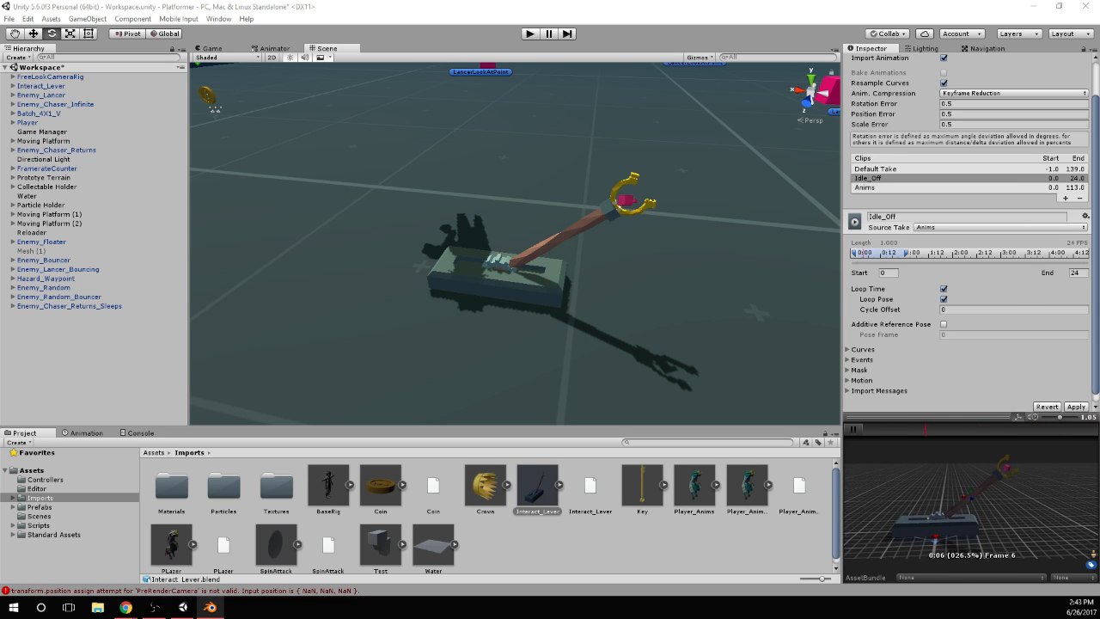
pyautogui.click(894, 273)
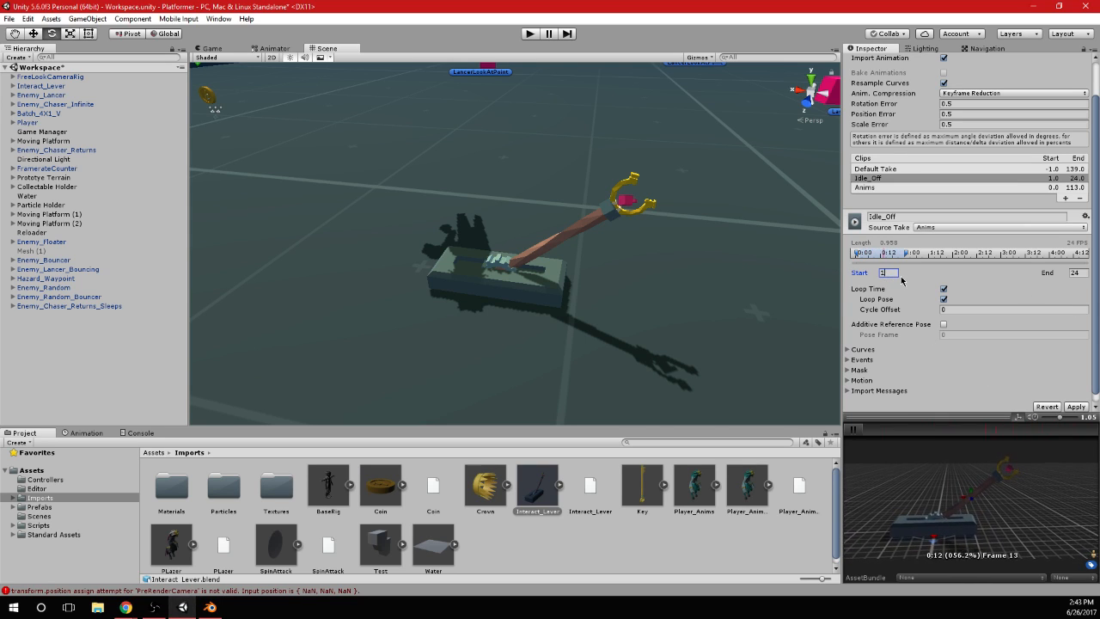
pyautogui.write('1')
# Turn looping off for the Idle_Off clip to compare the preview, and enable Loop Time and Loop Pose again
pyautogui.click(945, 300)
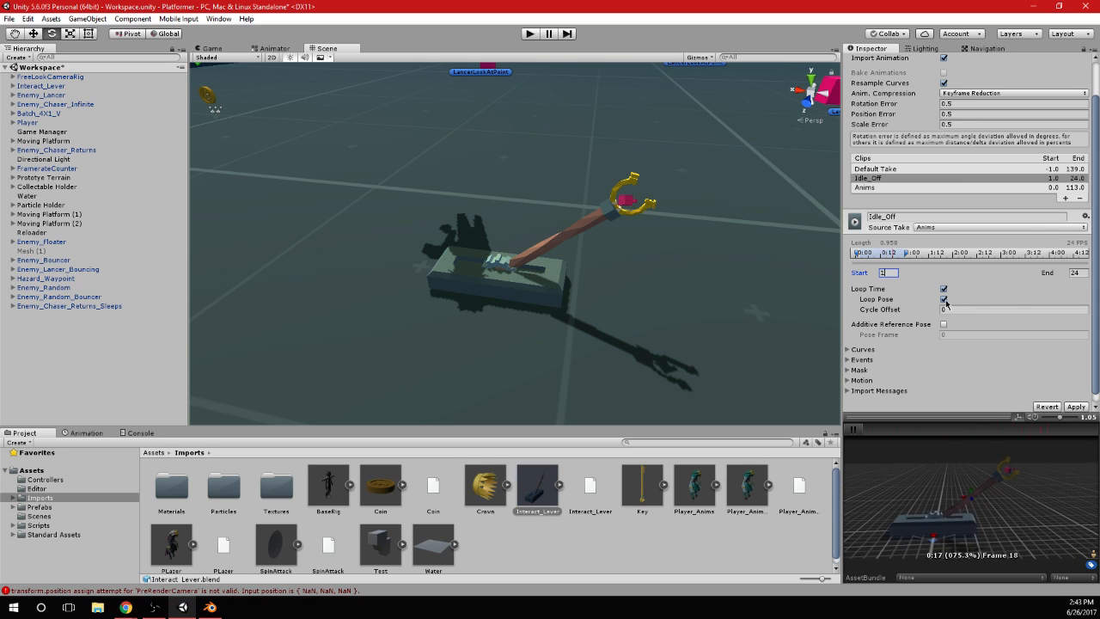
pyautogui.click(944, 289)
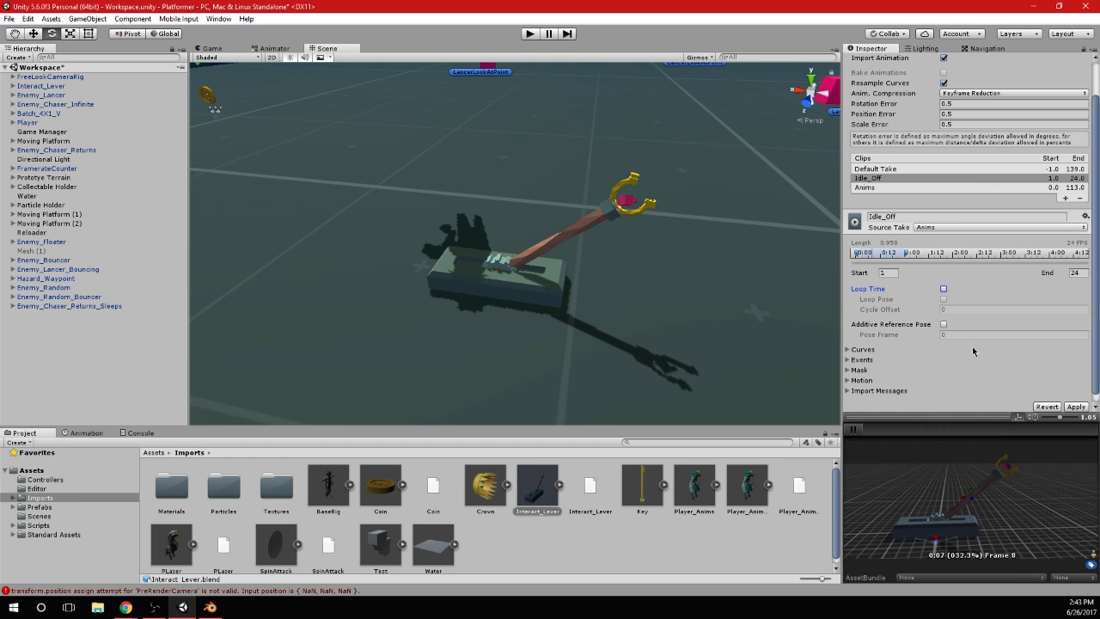
pyautogui.click(943, 289)
pyautogui.click(943, 299)
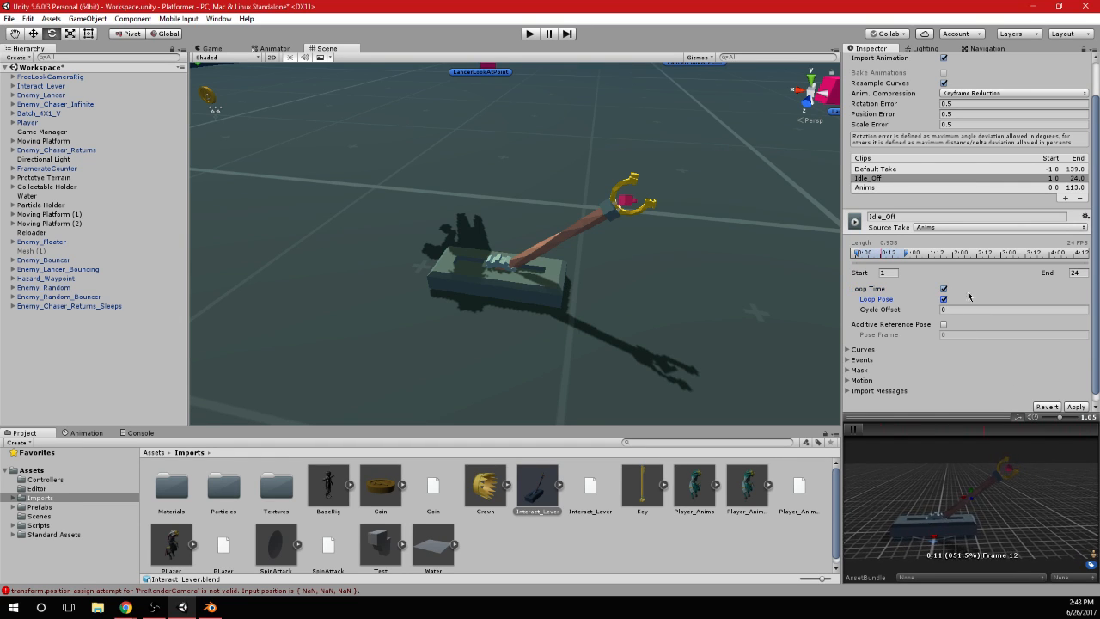
# Set the Idle_Off clip's end frame to 23
pyautogui.click(1081, 272)
pyautogui.write('23')
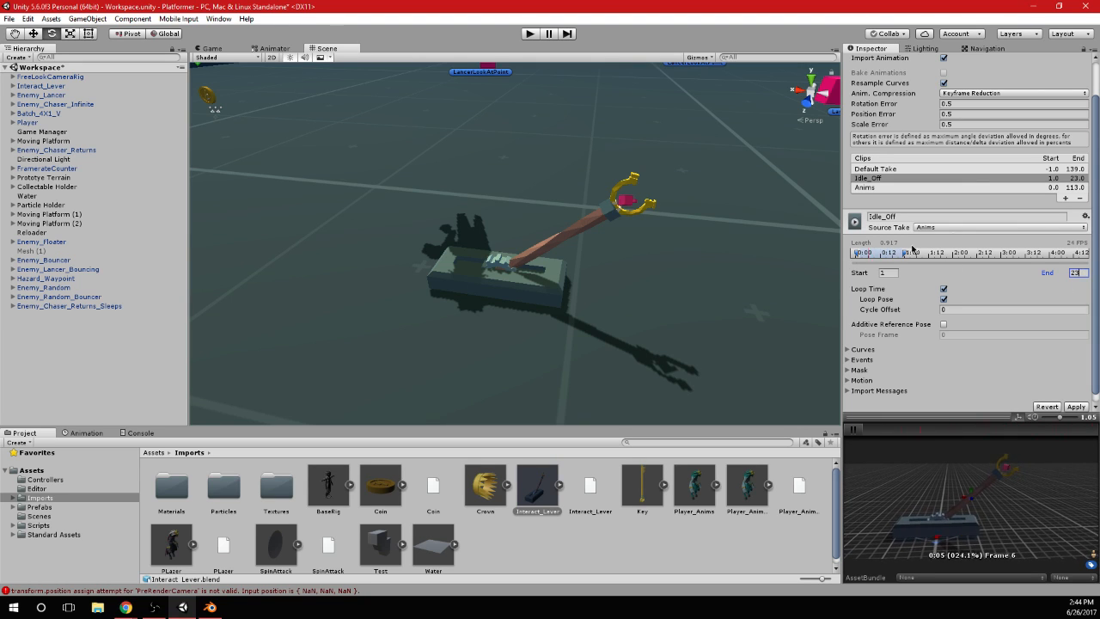
# Rename the added Anims clip to Idel_On and set its range from frame 30 to 53
pyautogui.click(878, 193)
pyautogui.click(885, 216)
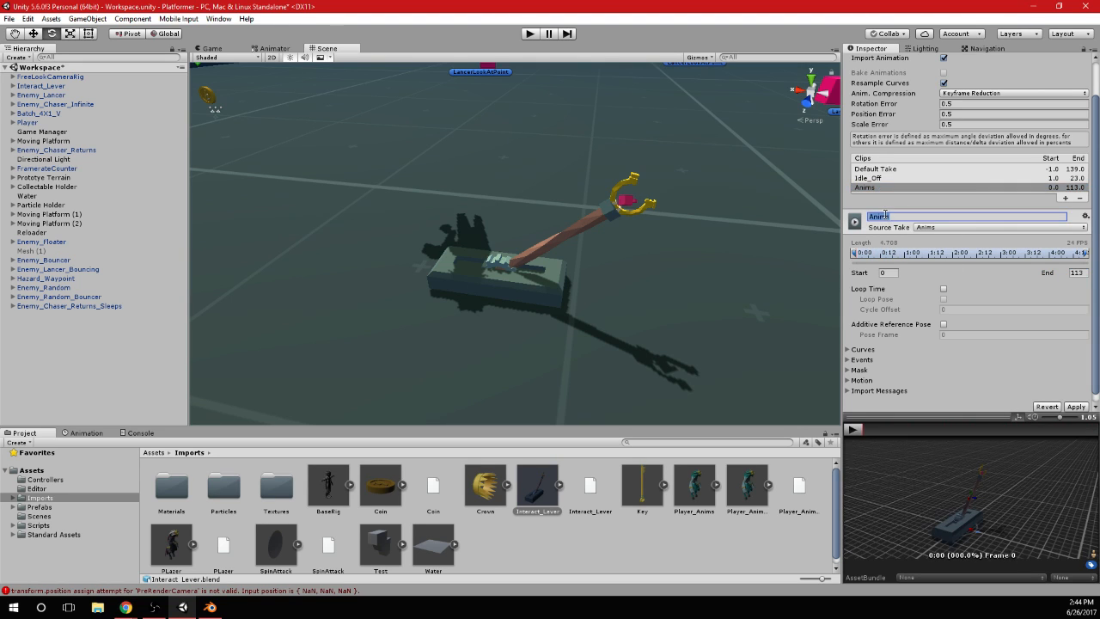
pyautogui.write('Idel_On')
pyautogui.click(888, 273)
pyautogui.write('30')
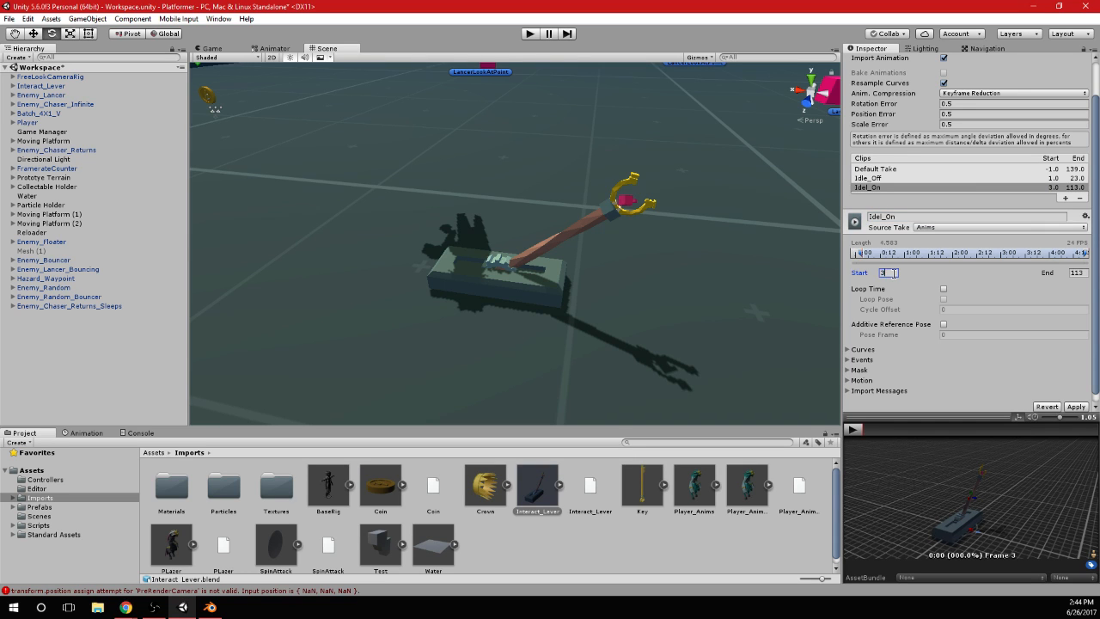
pyautogui.press('Tab')
pyautogui.write('53')
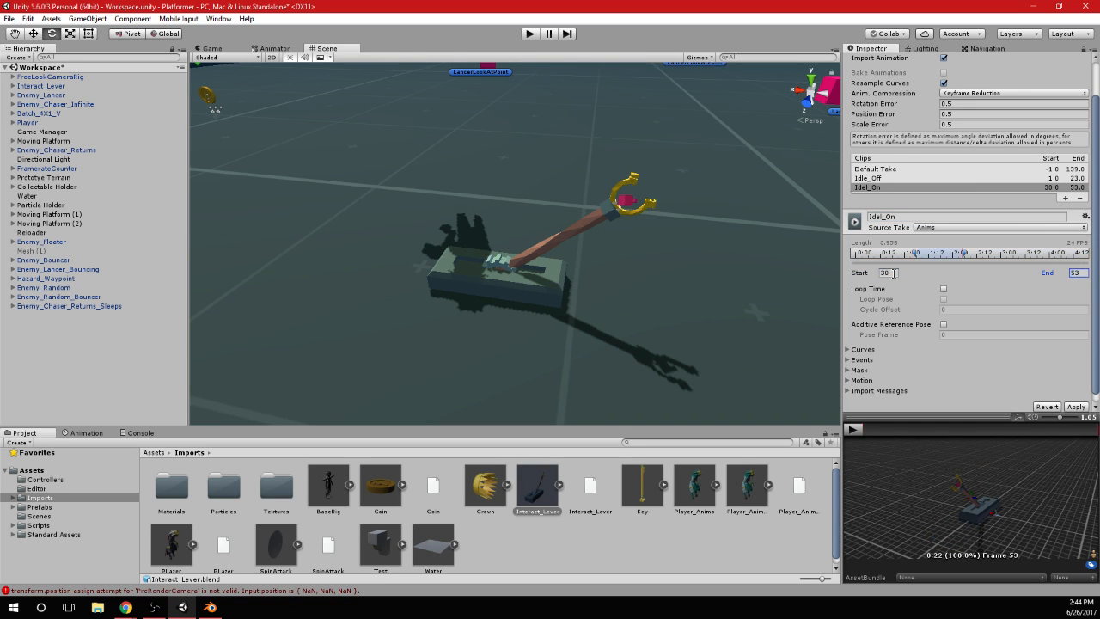
# Enable Loop Time and Loop Pose for the Idel_On clip and preview its playback
pyautogui.click(944, 289)
pyautogui.click(943, 298)
pyautogui.click(852, 428)
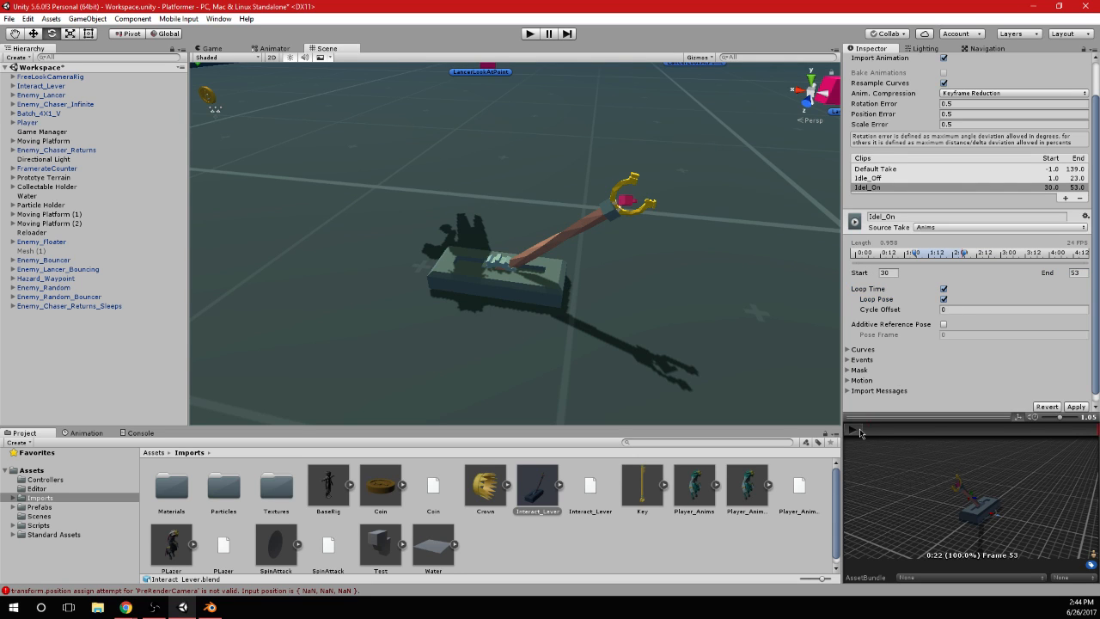
pyautogui.moveTo(980, 466); pyautogui.dragTo(952, 469)
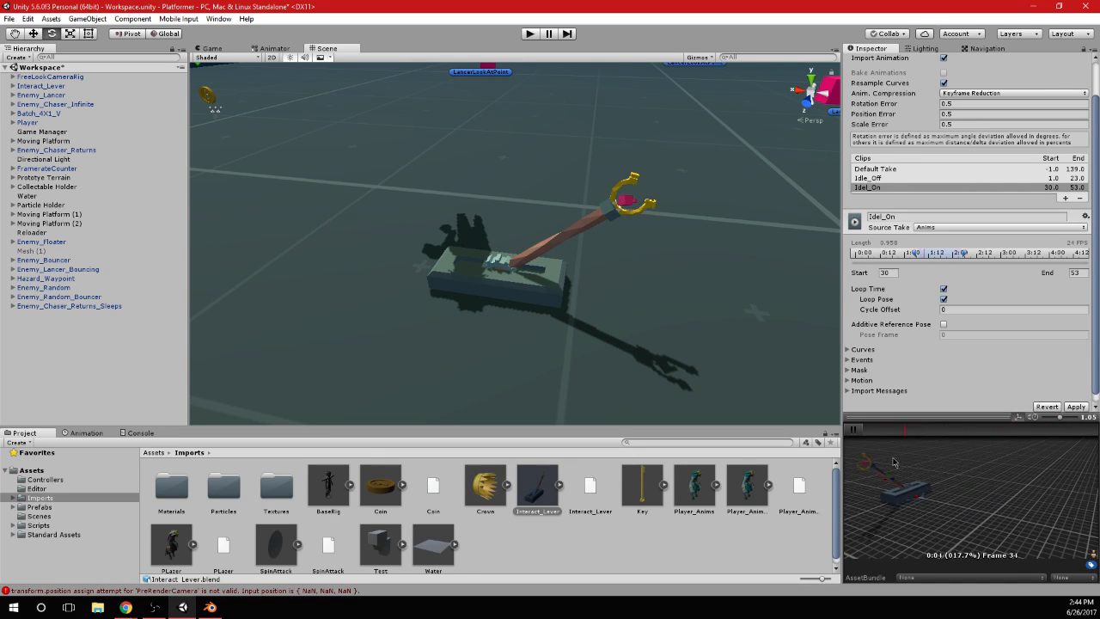
pyautogui.click(853, 428)
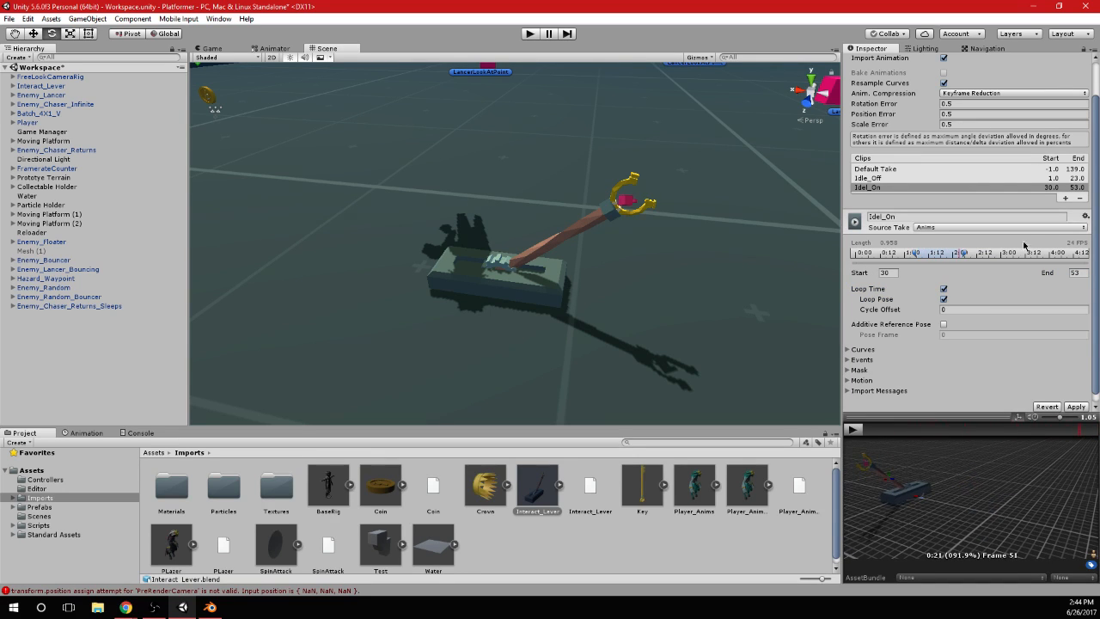
# Add a third lever animation clip and name it Turn_On
pyautogui.click(1065, 198)
pyautogui.click(896, 222)
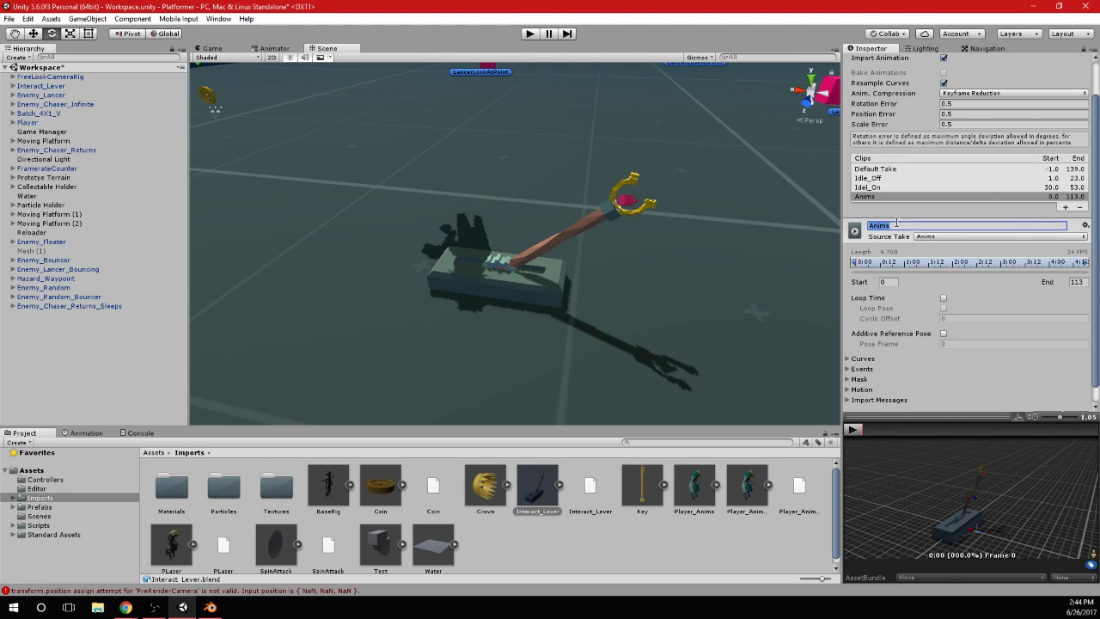
pyautogui.write('Turn_On')
pyautogui.press('Return')
# Check the turn-on frames in Blender and set the Turn_On clip's range from frame 60 to 83
pyautogui.hotkey('alt', 'Tab')
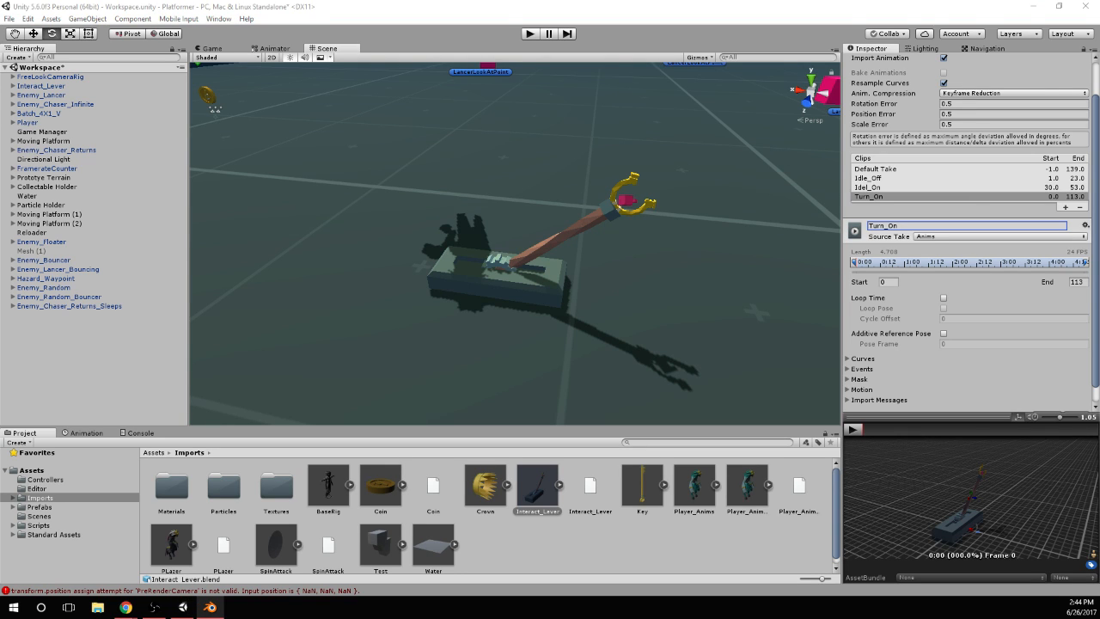
pyautogui.click(895, 282)
pyautogui.write('60')
pyautogui.press('Tab')
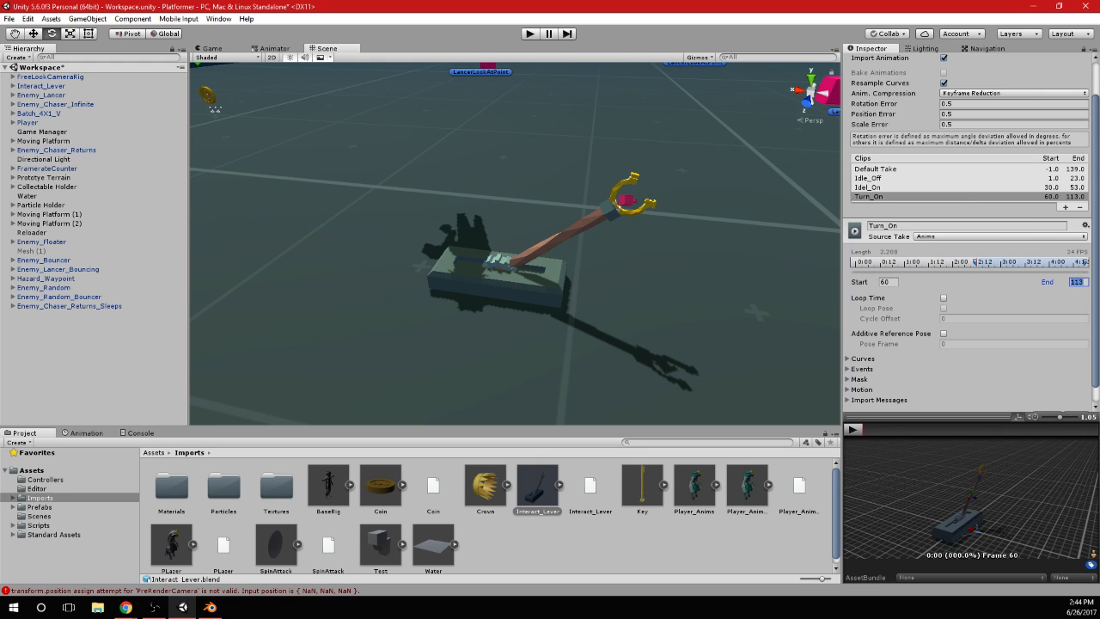
pyautogui.hotkey('alt', 'Tab')
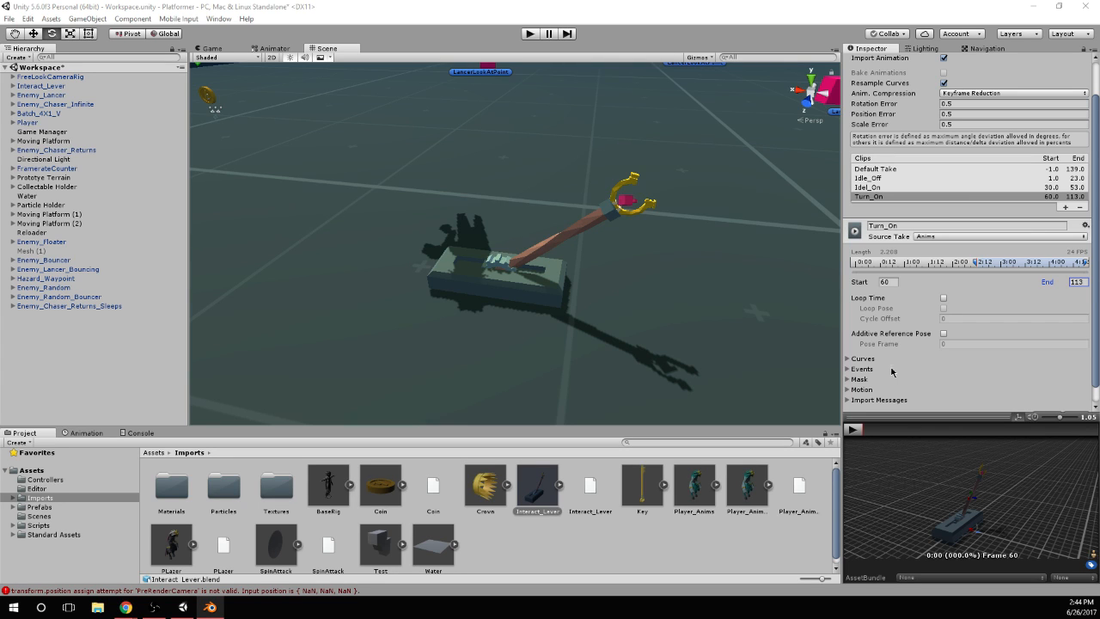
pyautogui.click(1081, 282)
pyautogui.write('83')
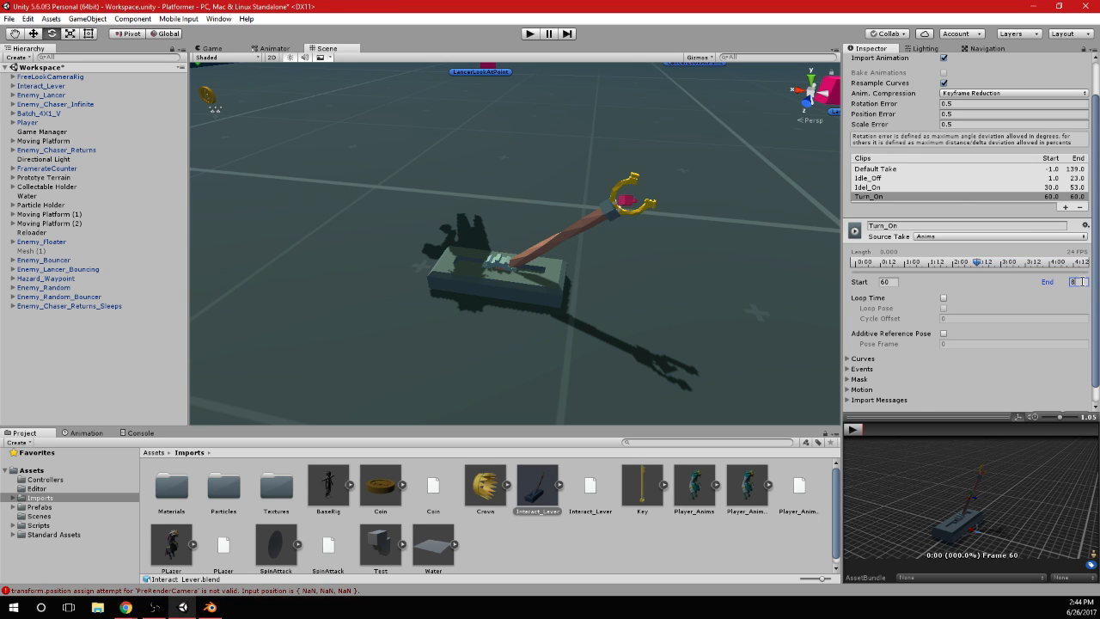
# Enable Loop Time and Loop Pose for the Turn_On clip and preview its playback
pyautogui.click(944, 297)
pyautogui.click(944, 308)
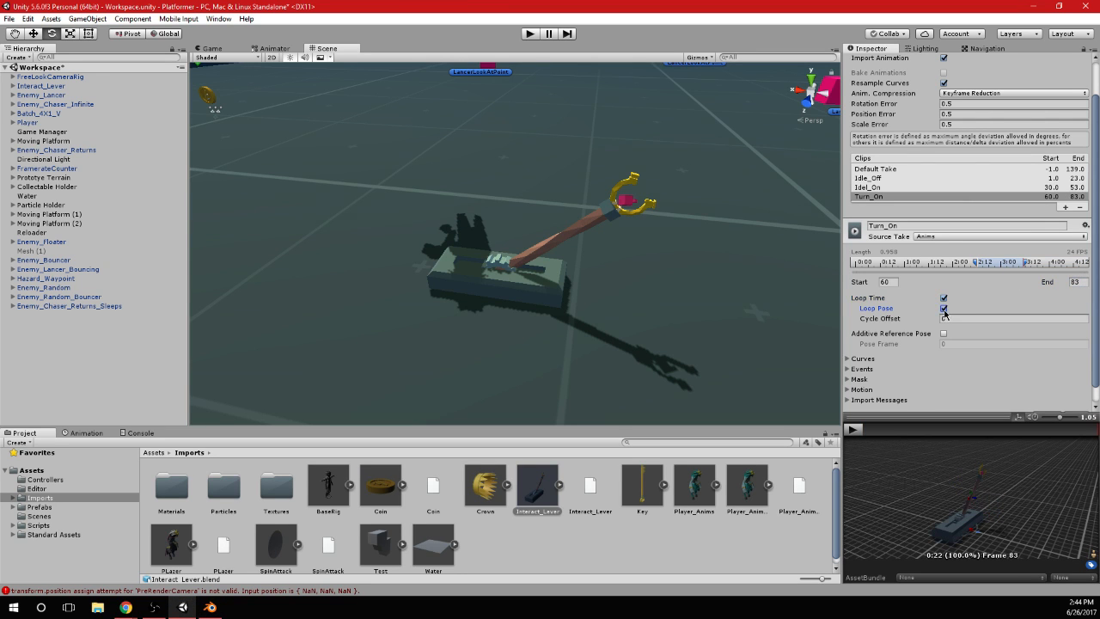
pyautogui.click(853, 430)
pyautogui.moveTo(997, 486)
pyautogui.mouseDown()
pyautogui.moveTo(954, 485)
pyautogui.moveTo(1005, 483)
pyautogui.mouseUp()
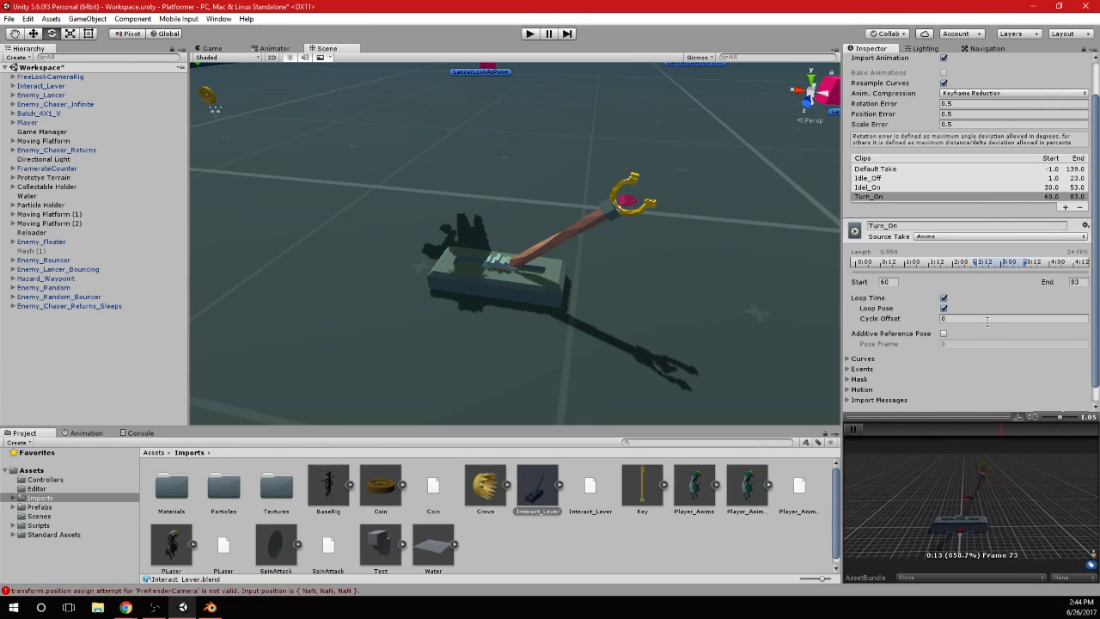
# Compare the Turn_On preview with Loop Pose off and on, leaving Loop Time disabled for the clip
pyautogui.click(943, 298)
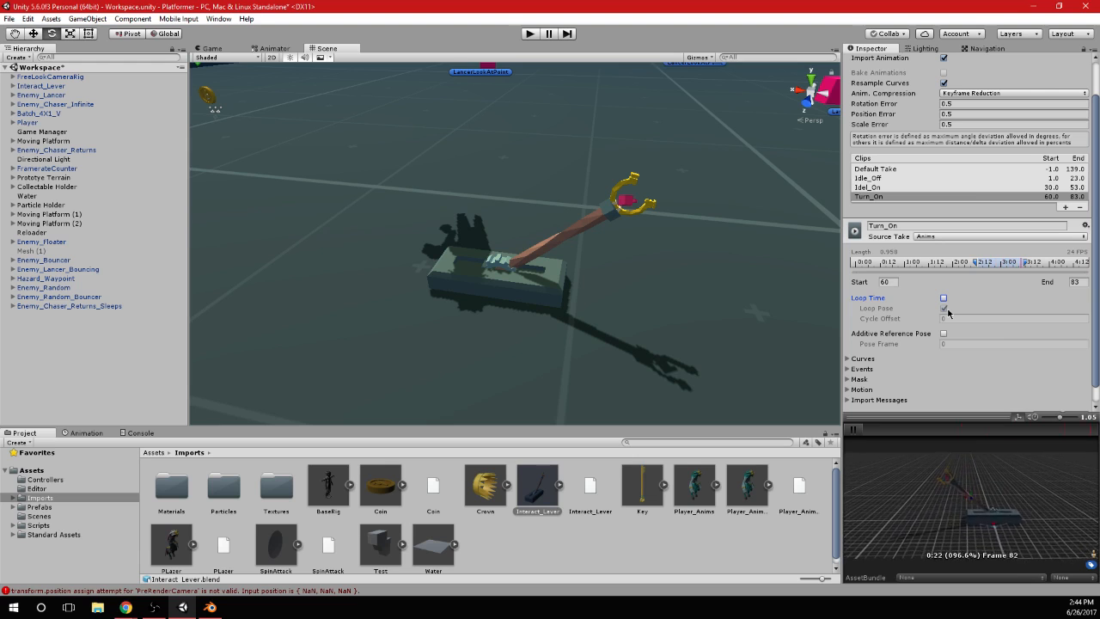
pyautogui.click(944, 299)
pyautogui.click(945, 310)
pyautogui.click(944, 300)
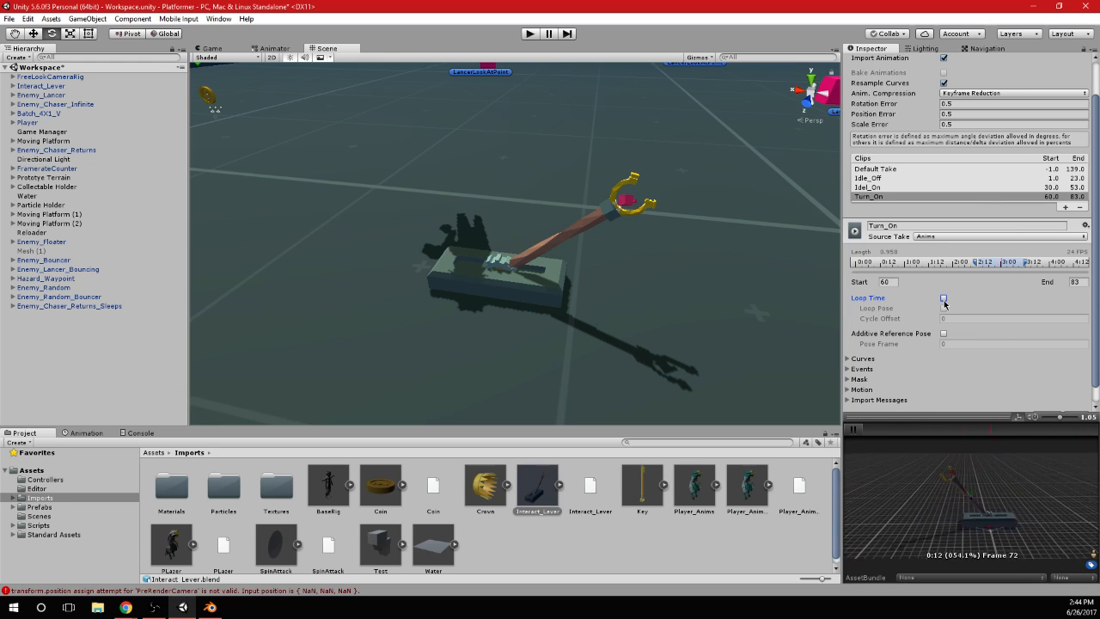
pyautogui.click(944, 300)
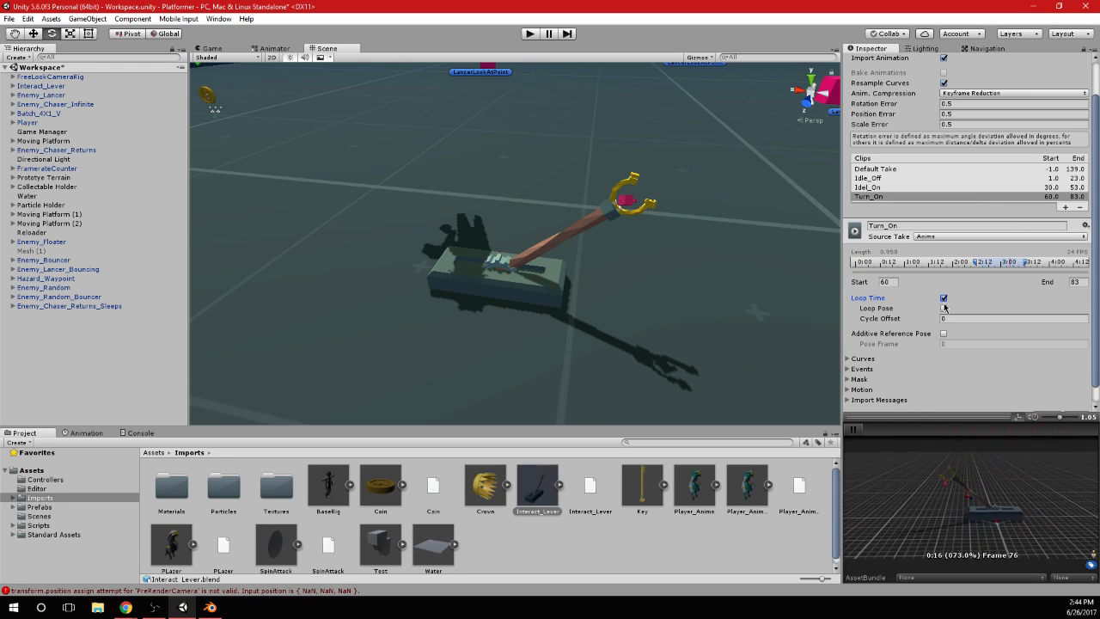
pyautogui.click(943, 309)
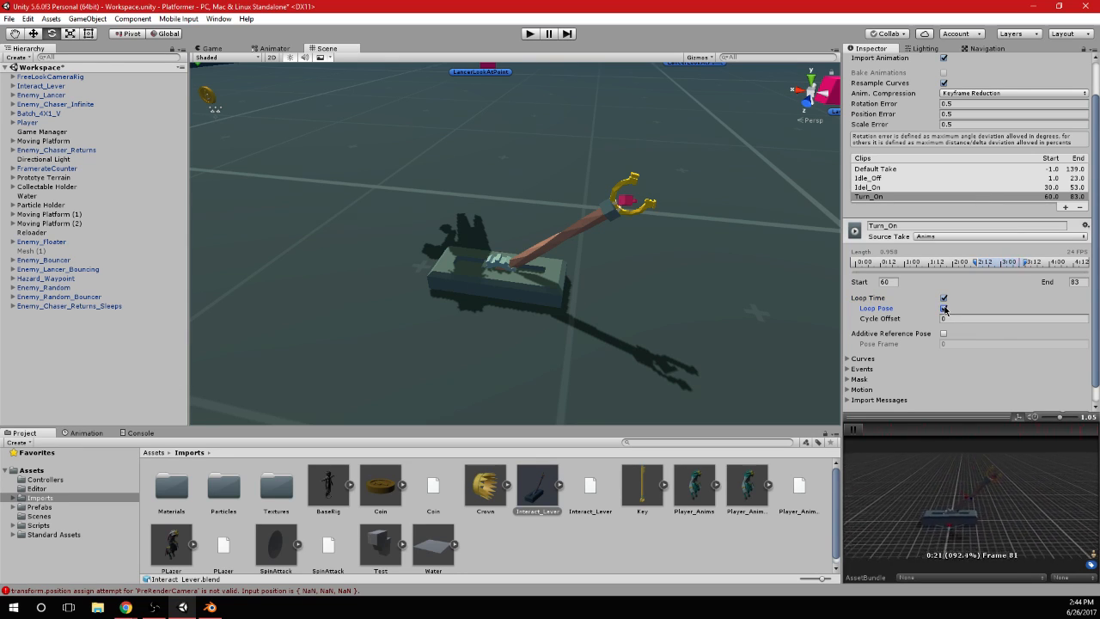
pyautogui.click(943, 298)
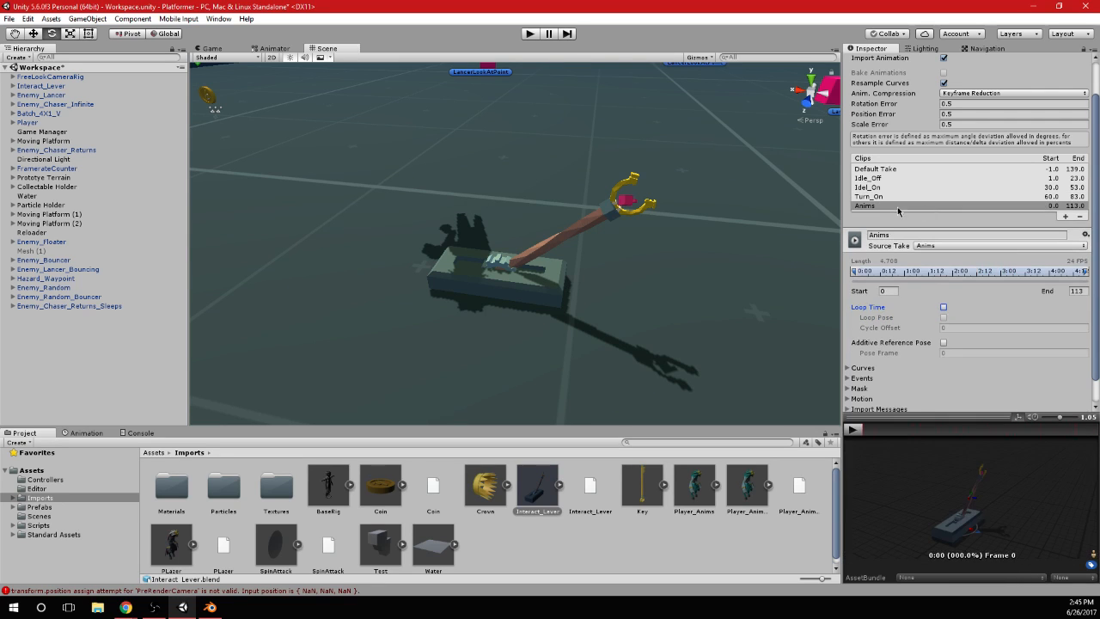
# Add a fourth lever animation clip and name it Turn_Off
pyautogui.click(1066, 207)
pyautogui.click(889, 235)
pyautogui.write('Turn_Off')
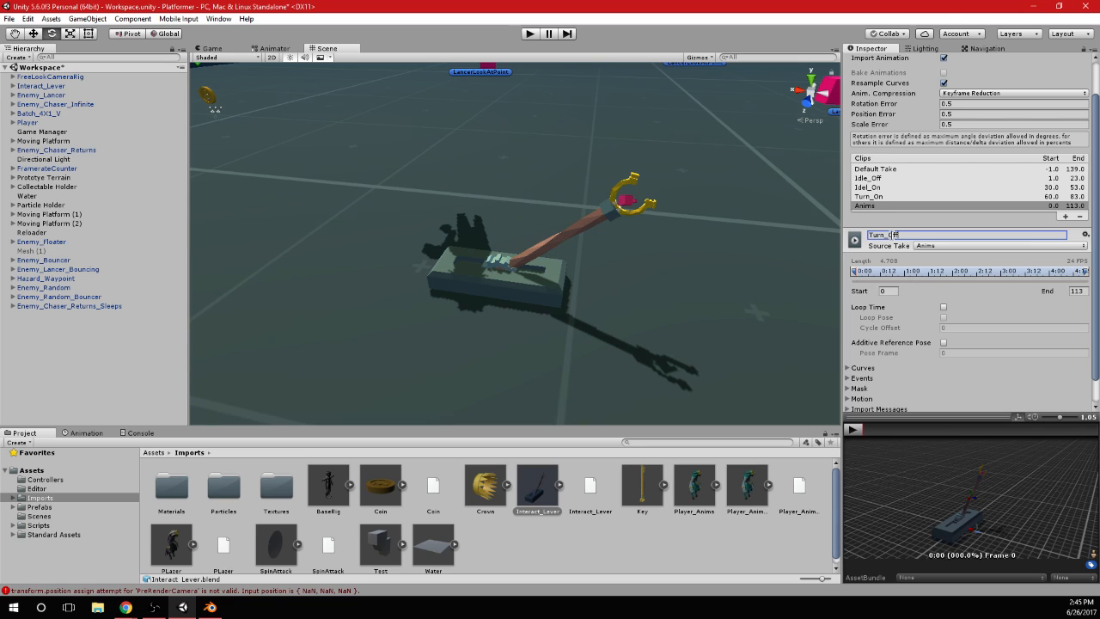
# Check the turn-off frames in Blender and set the Turn_Off clip's start frame to 90
pyautogui.click(888, 291)
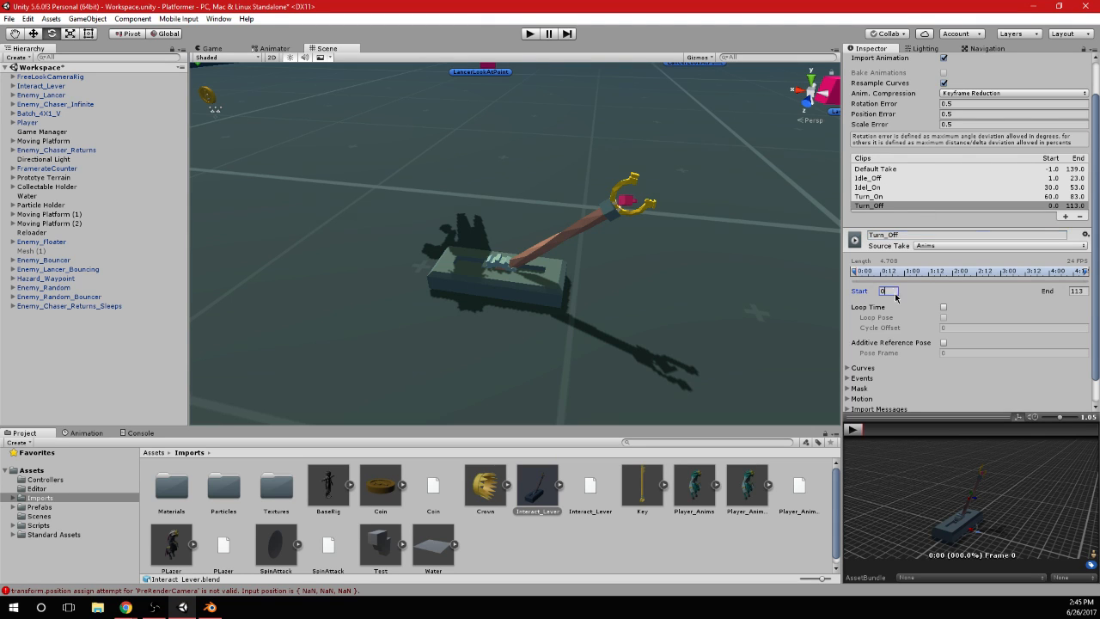
pyautogui.hotkey('alt', 'Tab')
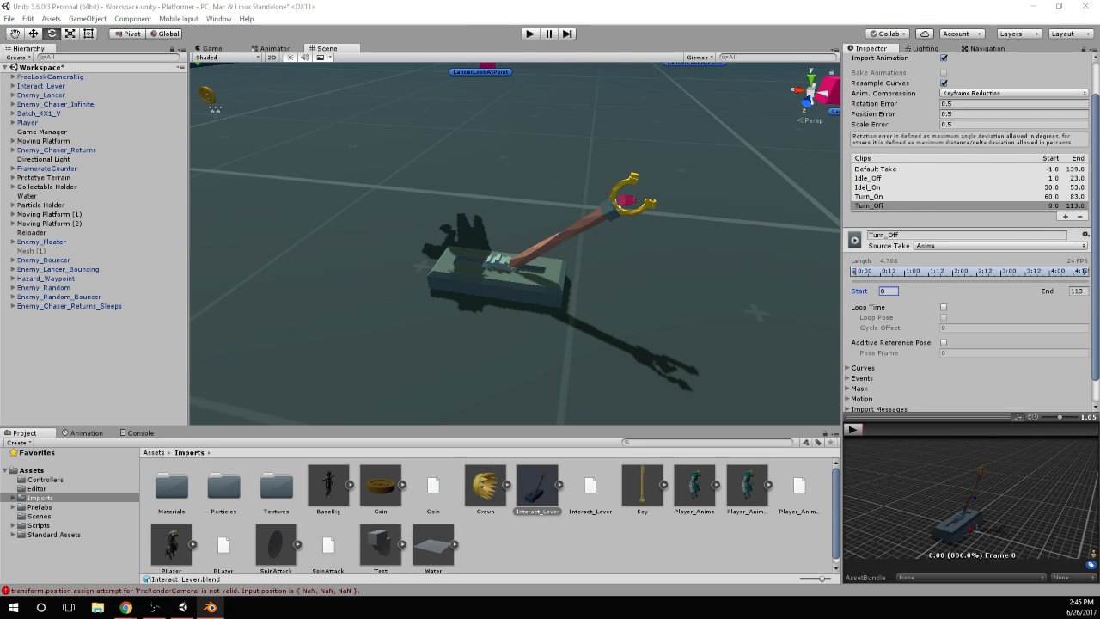
pyautogui.hotkey('alt', 'Tab')
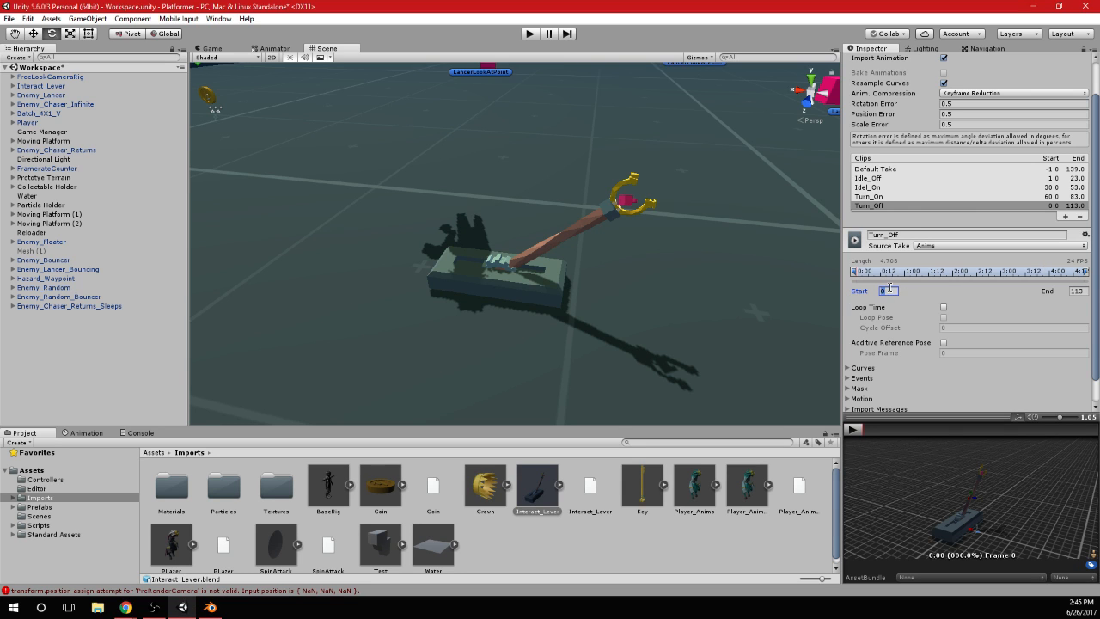
pyautogui.write('90')
pyautogui.press('Tab')
# Preview the Turn_Off clip's playback on the lever and stop it
pyautogui.click(852, 431)
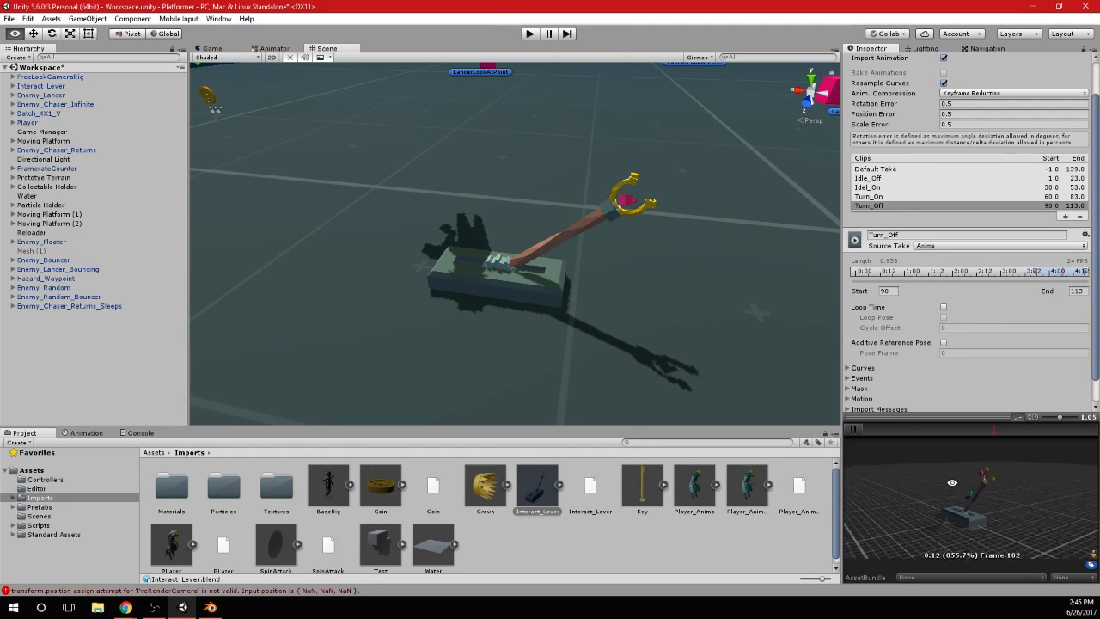
pyautogui.click(851, 431)
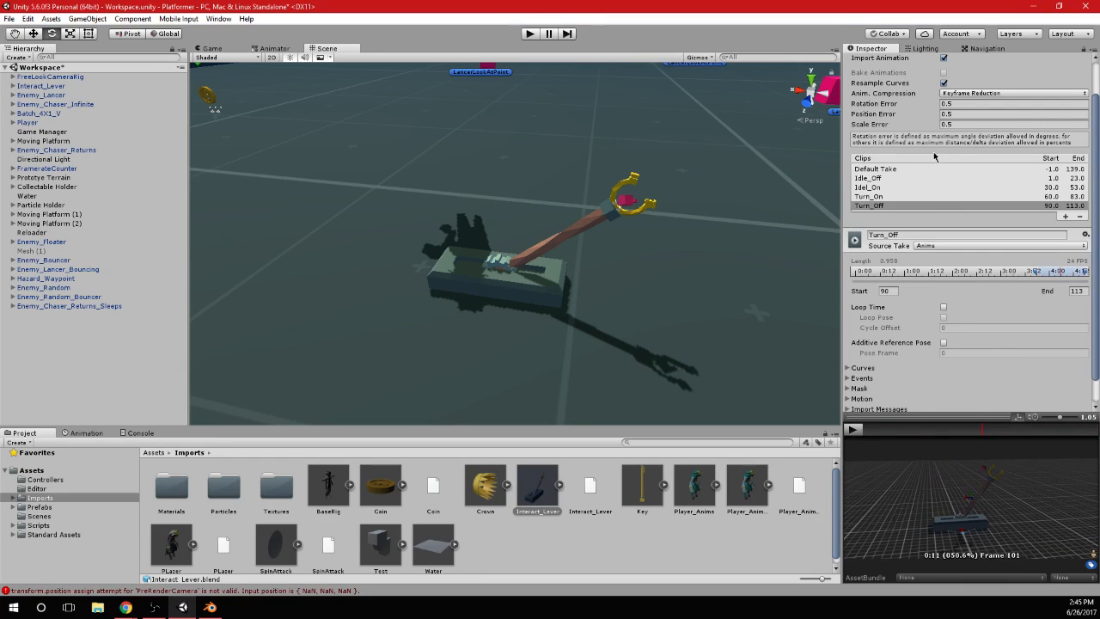
pyautogui.scroll(-1, 1031, 191)
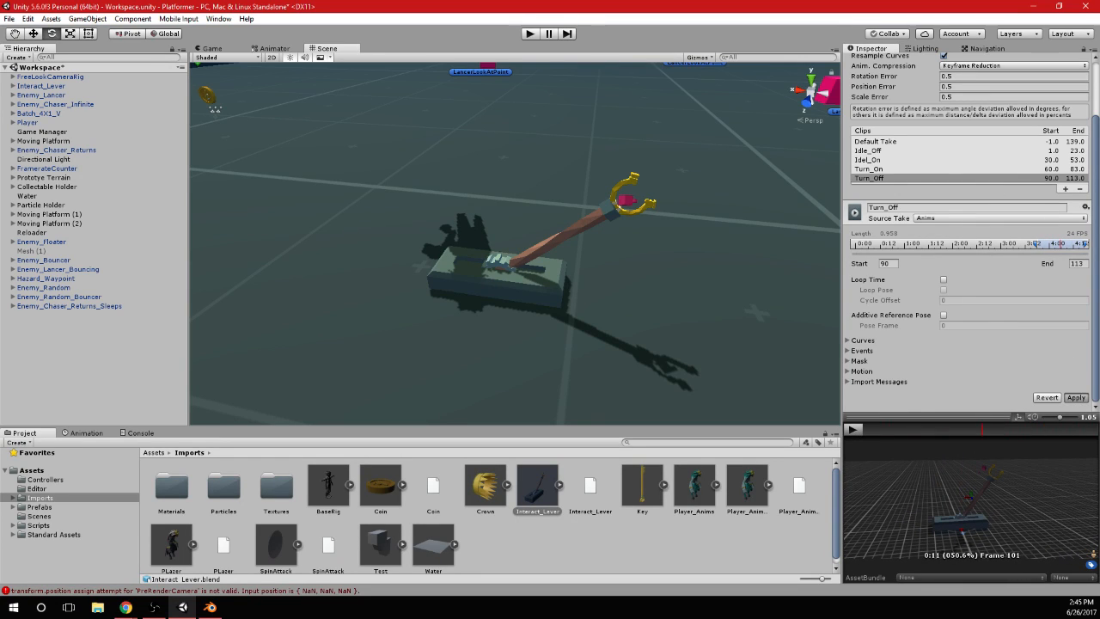
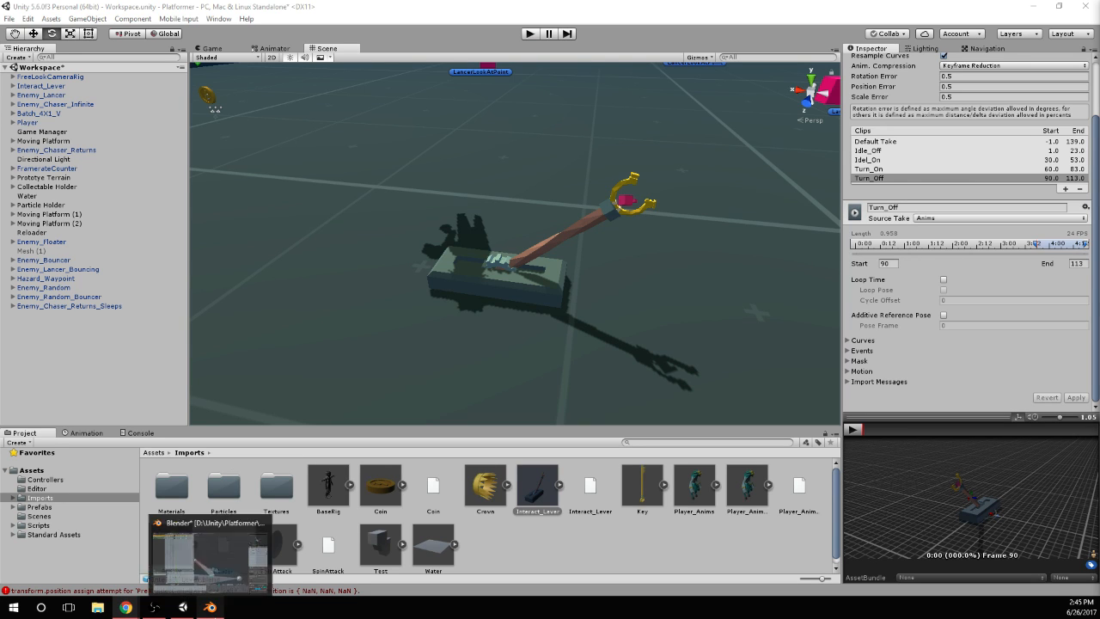
# Review the logged errors in the console, clear them all and return to the project assets
pyautogui.click(140, 433)
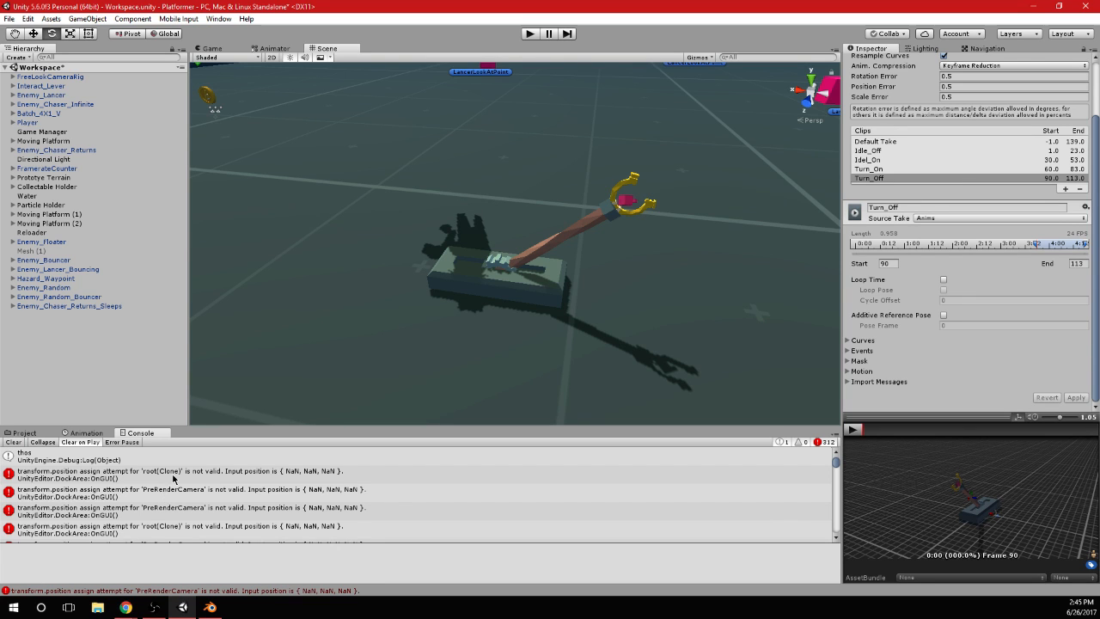
pyautogui.scroll(-10, 173, 478)
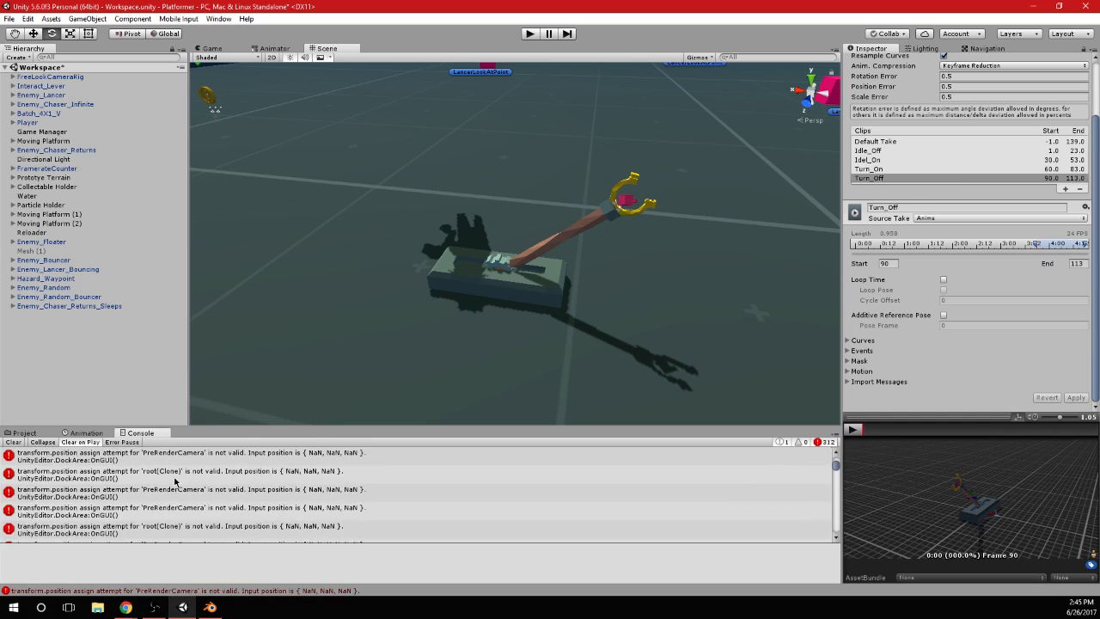
pyautogui.click(15, 443)
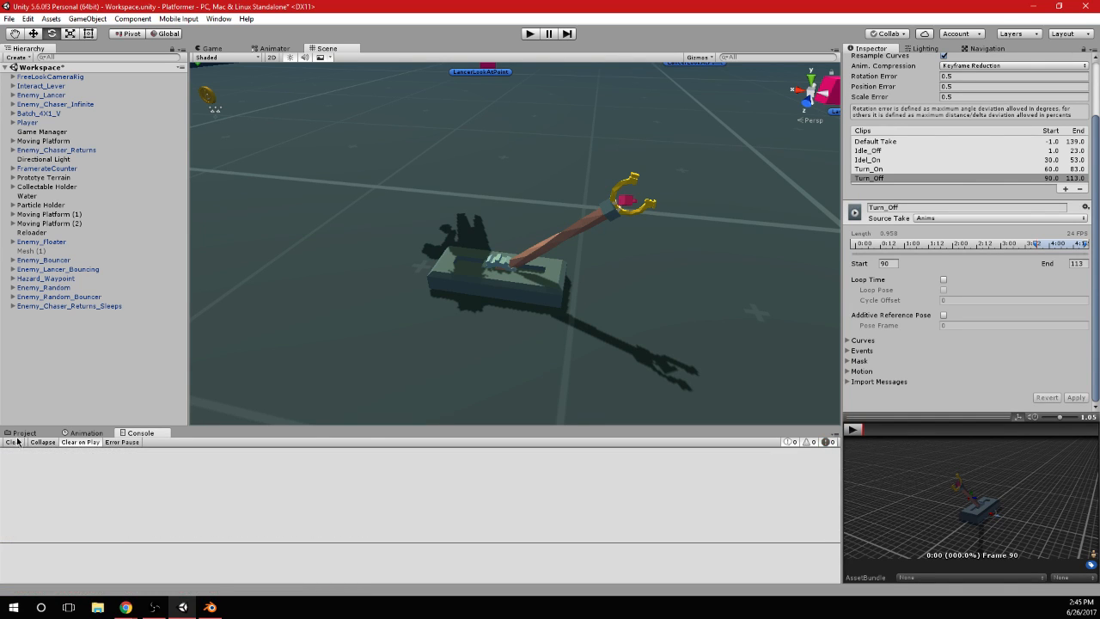
pyautogui.click(21, 434)
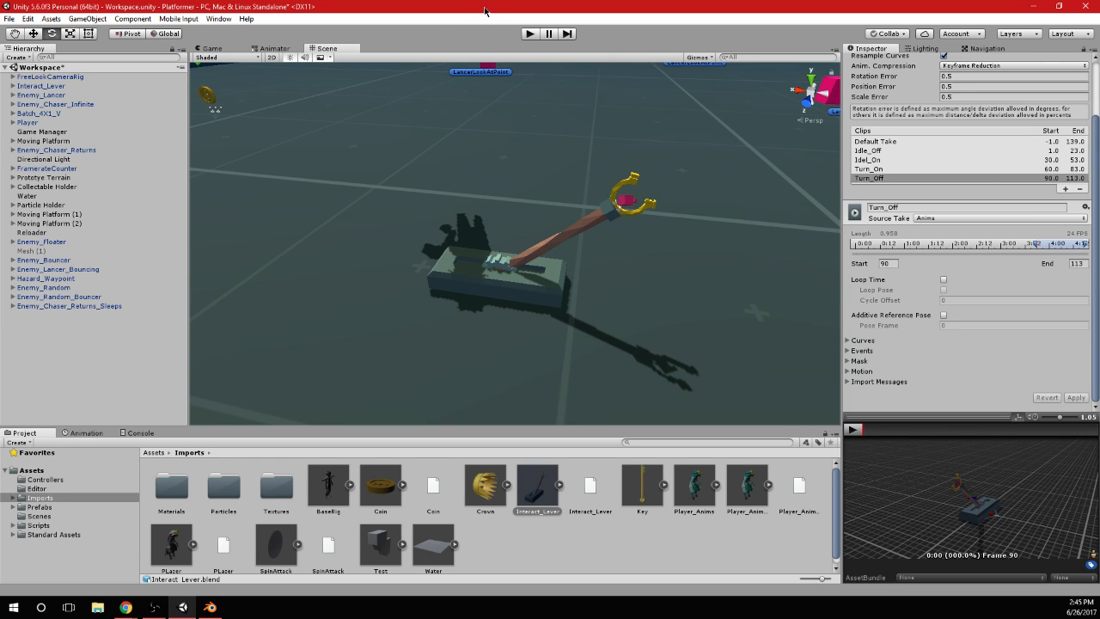
# Save the Workspace scene and restart Unity with the Platformer project
pyautogui.hotkey('ctrl', 's')
pyautogui.hotkey('alt', 'F4')
pyautogui.click(11, 614)
pyautogui.write('unity')
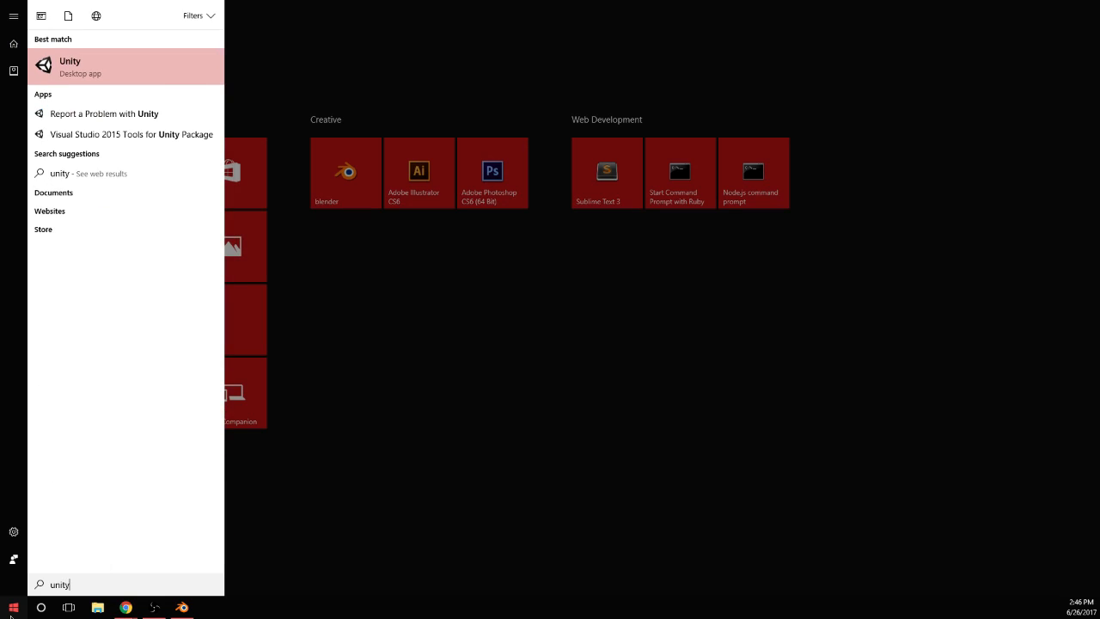
pyautogui.press('Return')
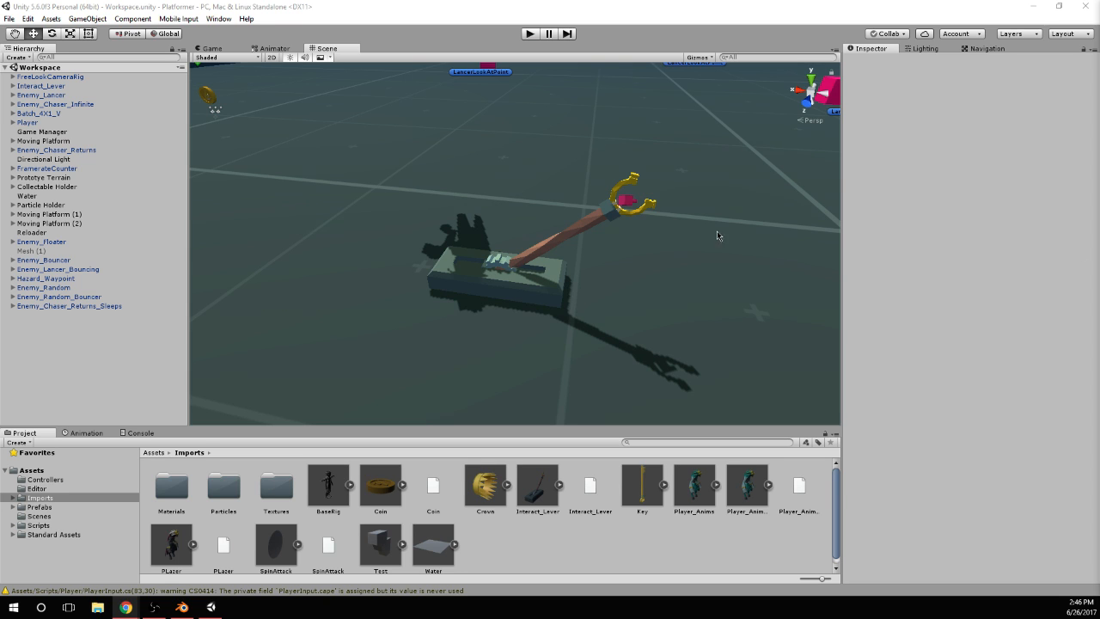
# Play-test the scene with the console showing, walk the player to the lever, interact with it and stop playback
pyautogui.click(137, 433)
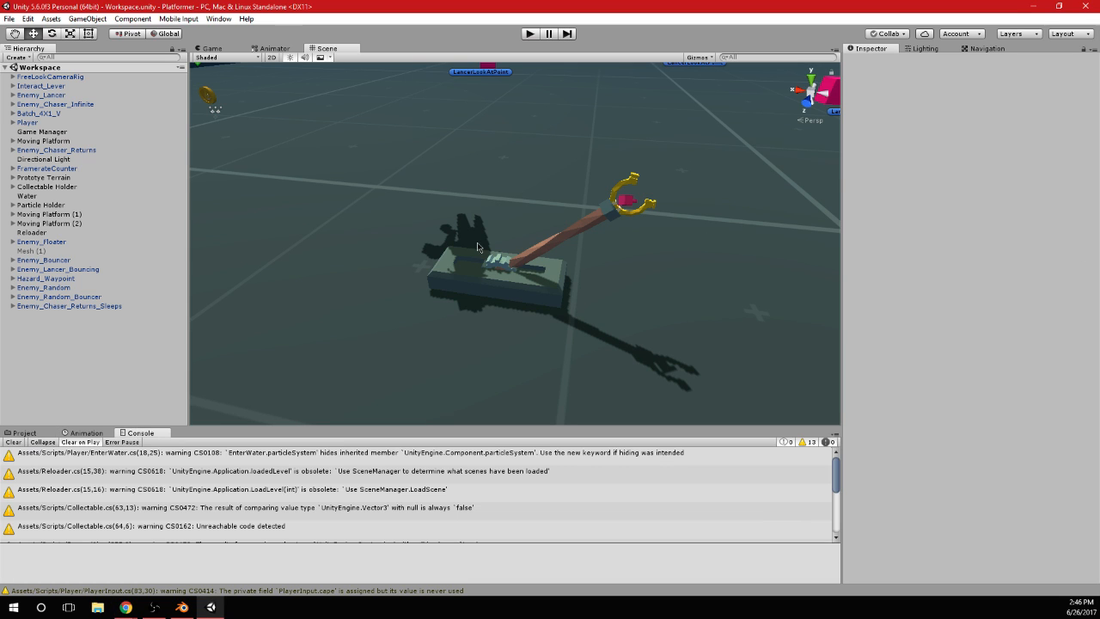
pyautogui.click(530, 33)
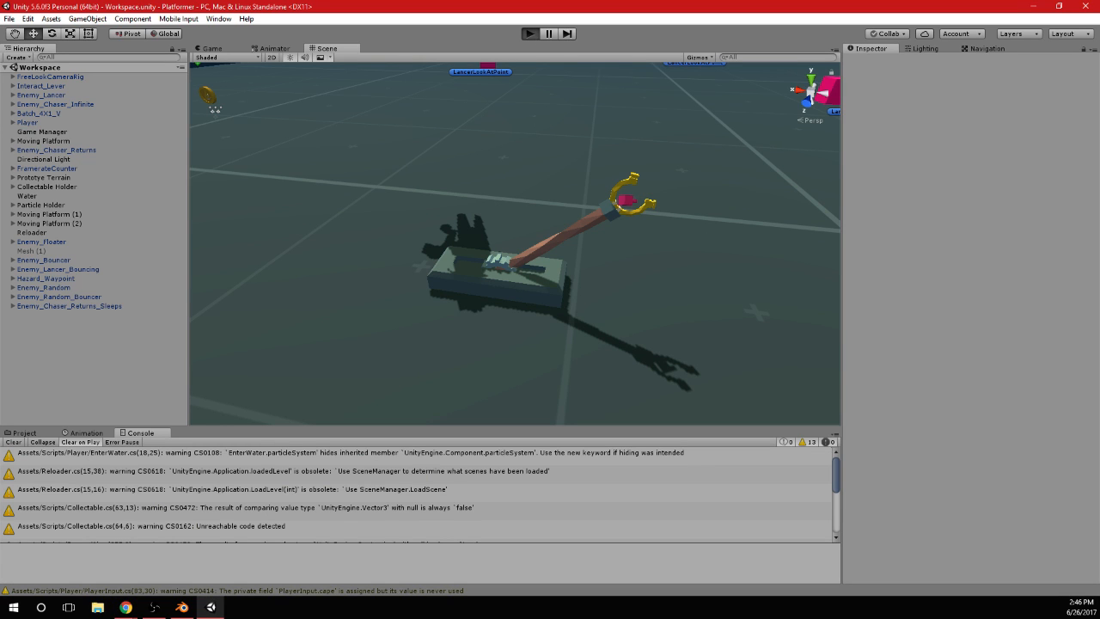
pyautogui.press('w')
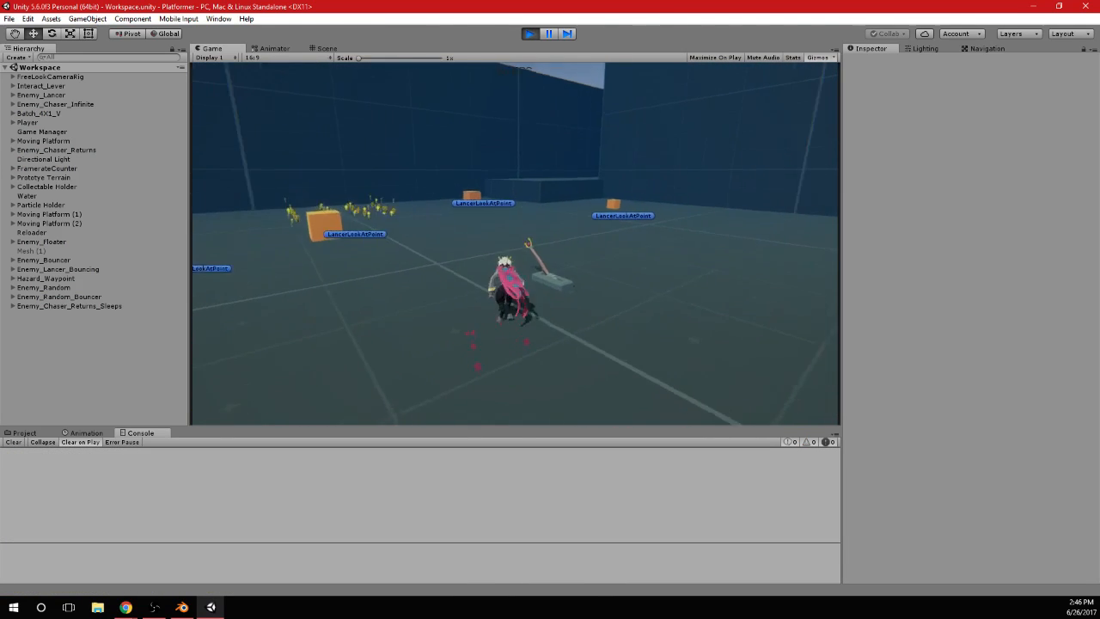
pyautogui.press('w')
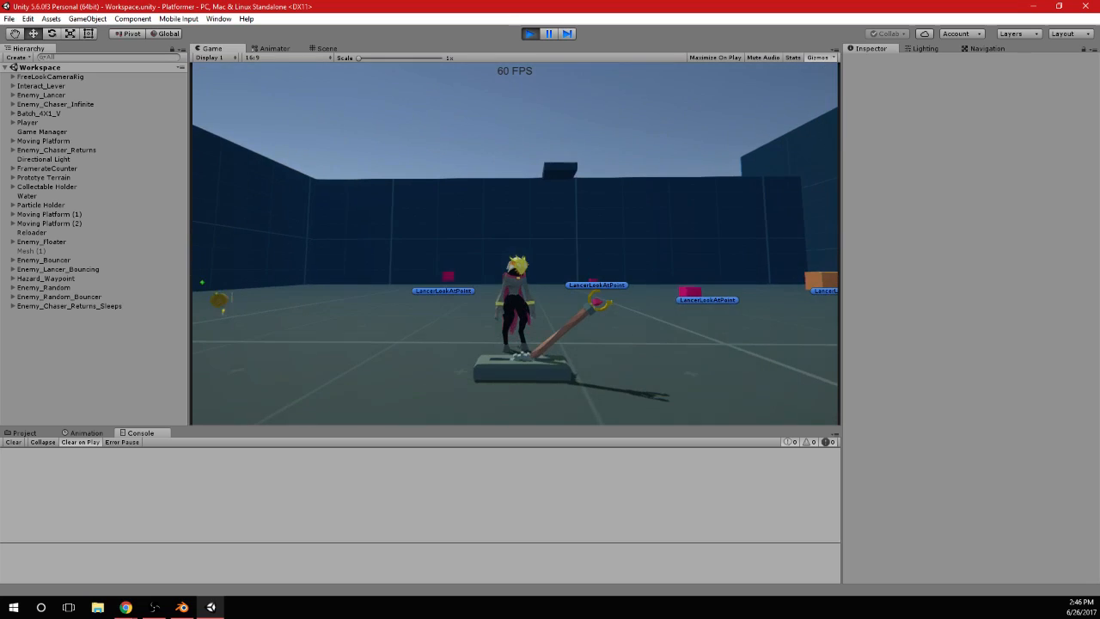
pyautogui.press('e')
pyautogui.hotkey('alt', 'Tab')
pyautogui.click(530, 33)
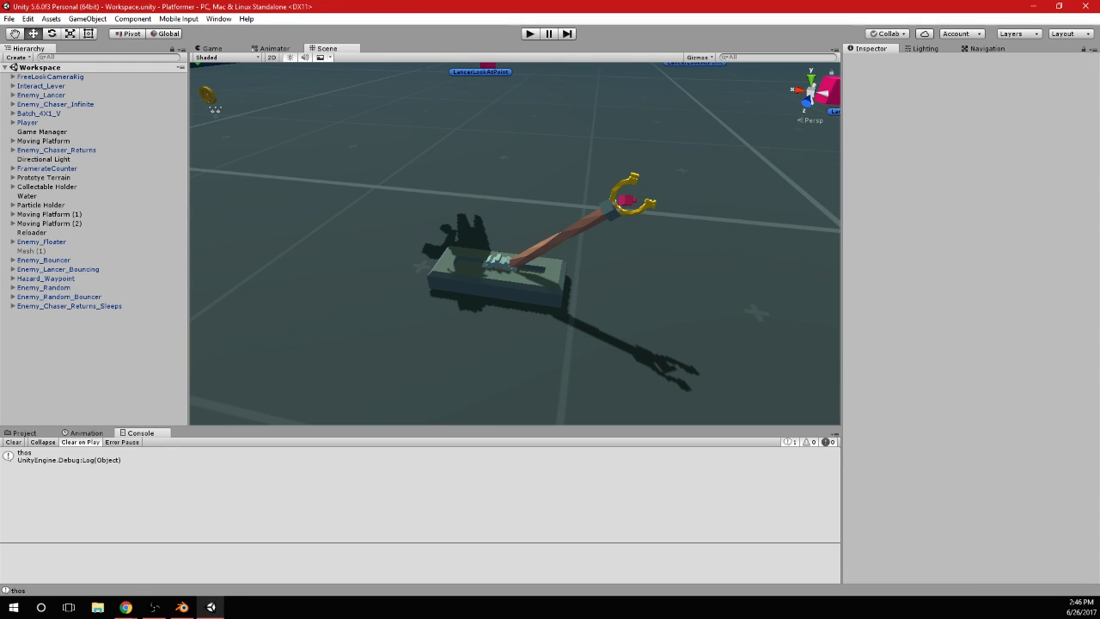
# Switch to Chrome, examine the channel's daily subscriber and view statistics on Social Blade, and close the browser
pyautogui.hotkey('alt', 'Tab')
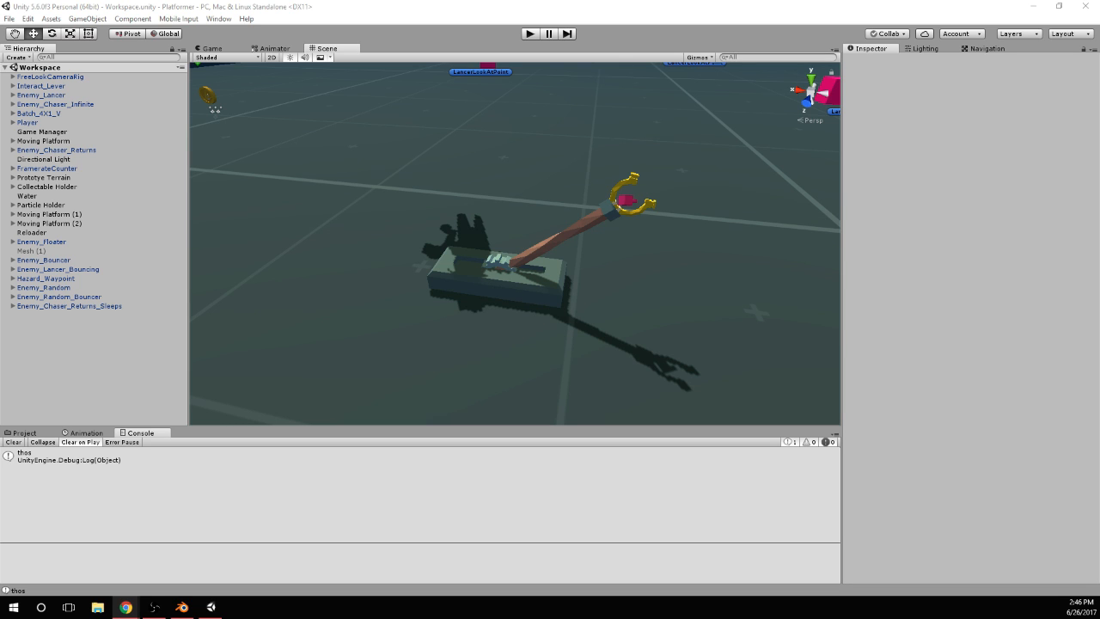
pyautogui.moveTo(532, 0); pyautogui.dragTo(526, 5)
pyautogui.scroll(-1, 478, 304)
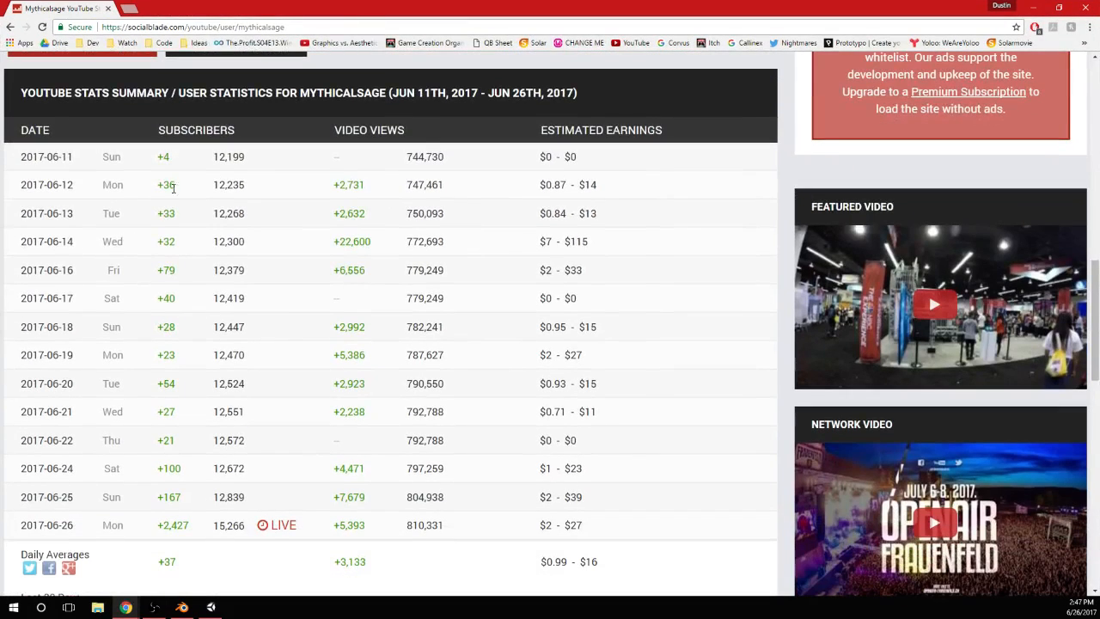
pyautogui.scroll(-1, 185, 223)
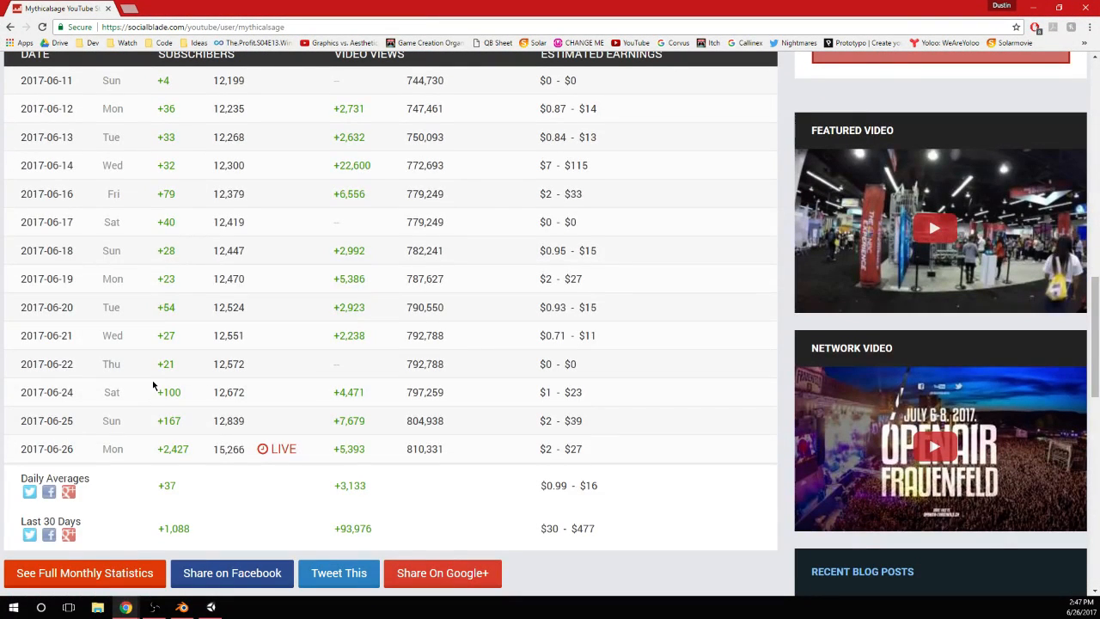
pyautogui.moveTo(156, 397); pyautogui.dragTo(191, 443)
pyautogui.click(198, 442)
pyautogui.press('F5')
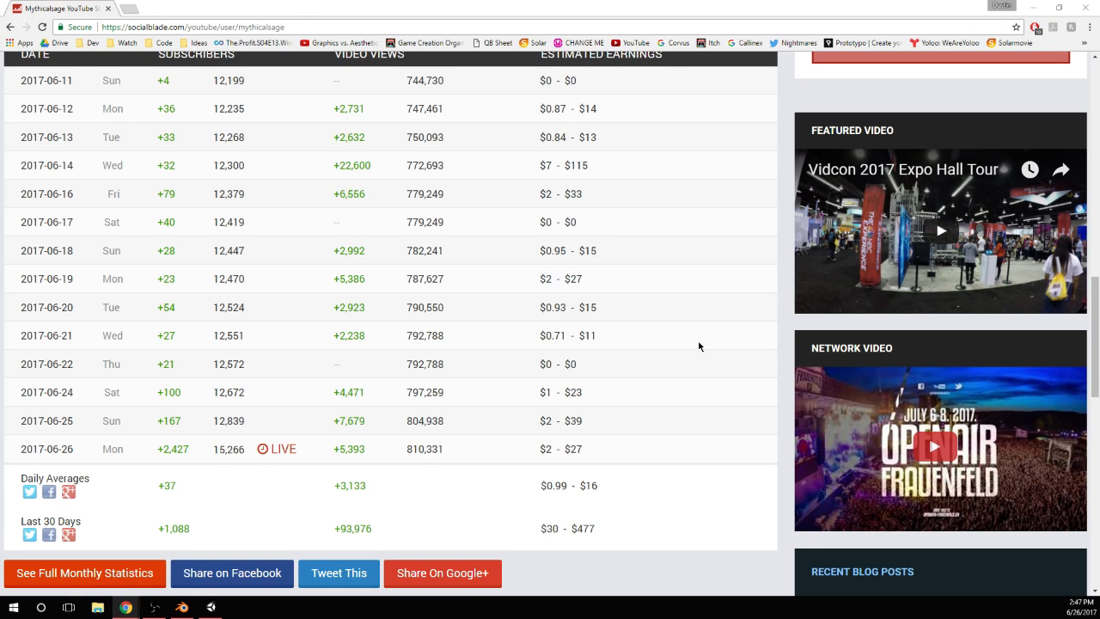
pyautogui.scroll(1, 705, 367)
pyautogui.scroll(-2, 705, 367)
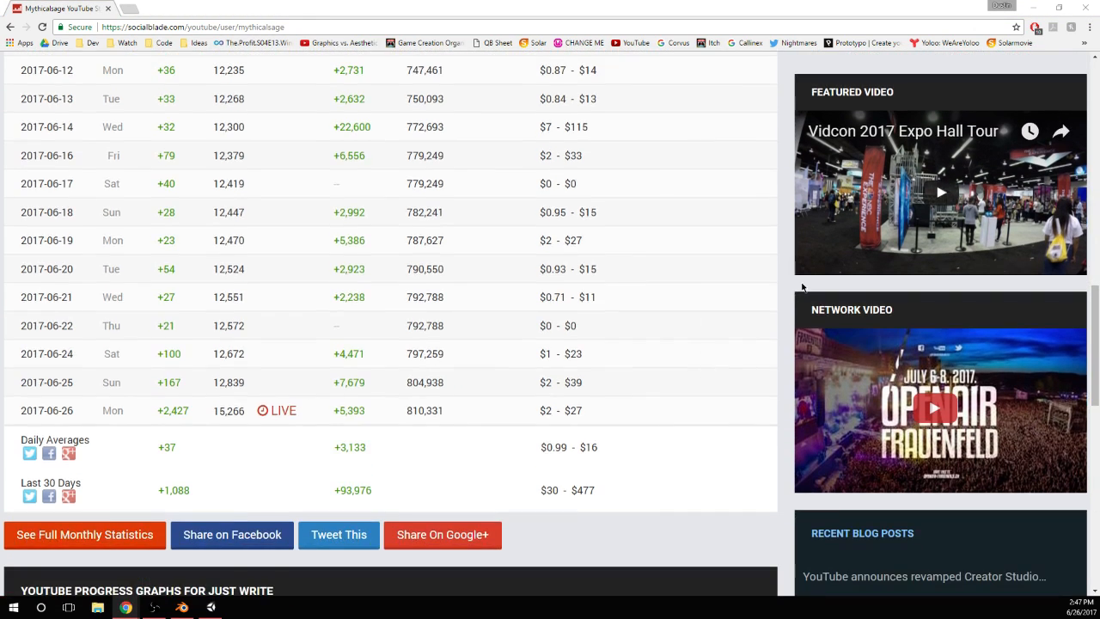
pyautogui.click(1085, 8)
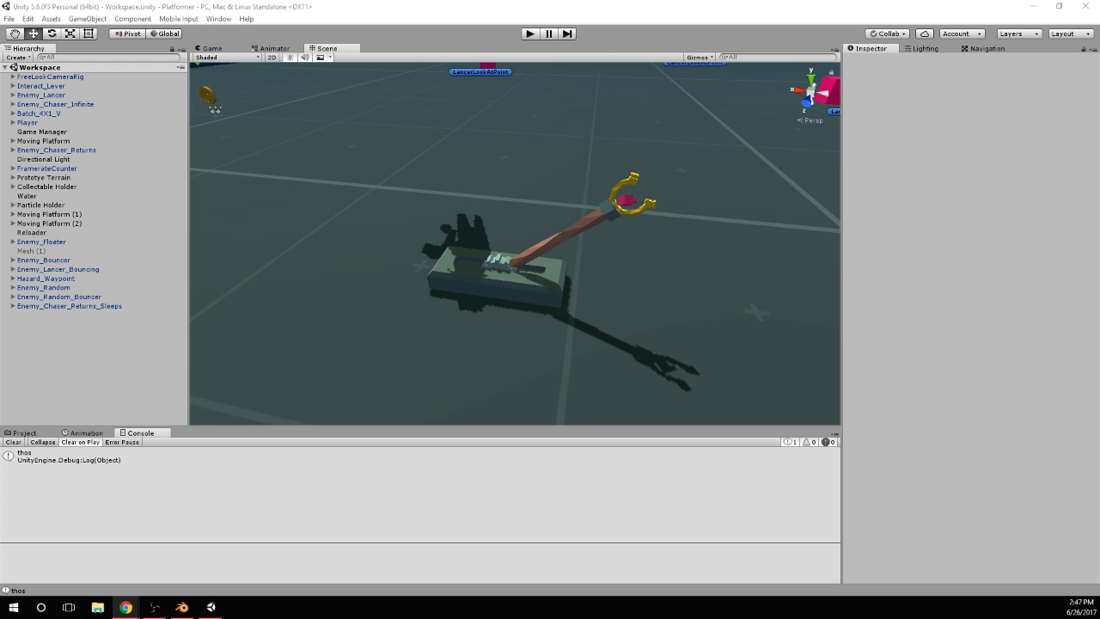
# Select the Interact_Lever model in the scene and open its Lever animator controller
pyautogui.scroll(-3, 592, 225)
pyautogui.scroll(5, 584, 237)
pyautogui.keyDown('alt'); pyautogui.moveTo(546, 273); pyautogui.dragTo(580, 239); pyautogui.keyUp('alt')
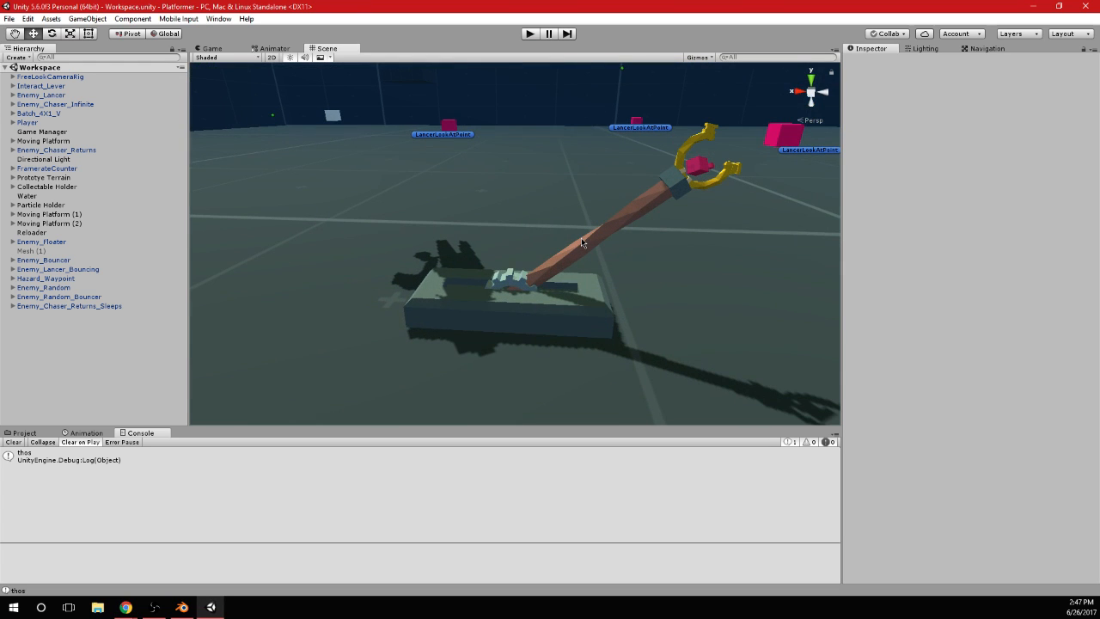
pyautogui.click(529, 313)
pyautogui.click(961, 151)
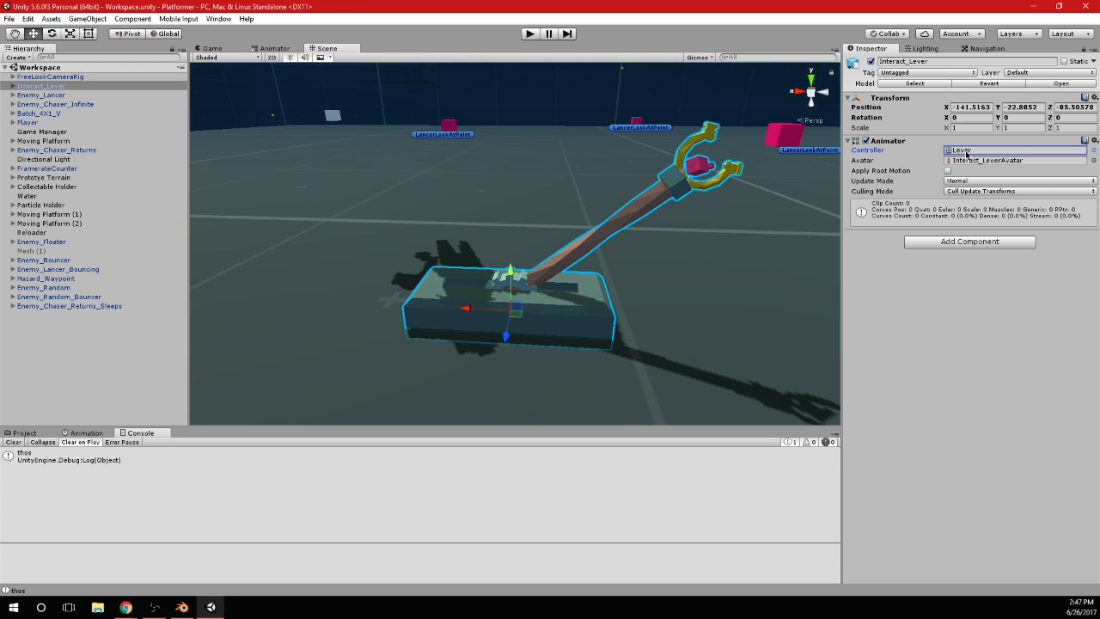
pyautogui.doubleClick(1038, 153)
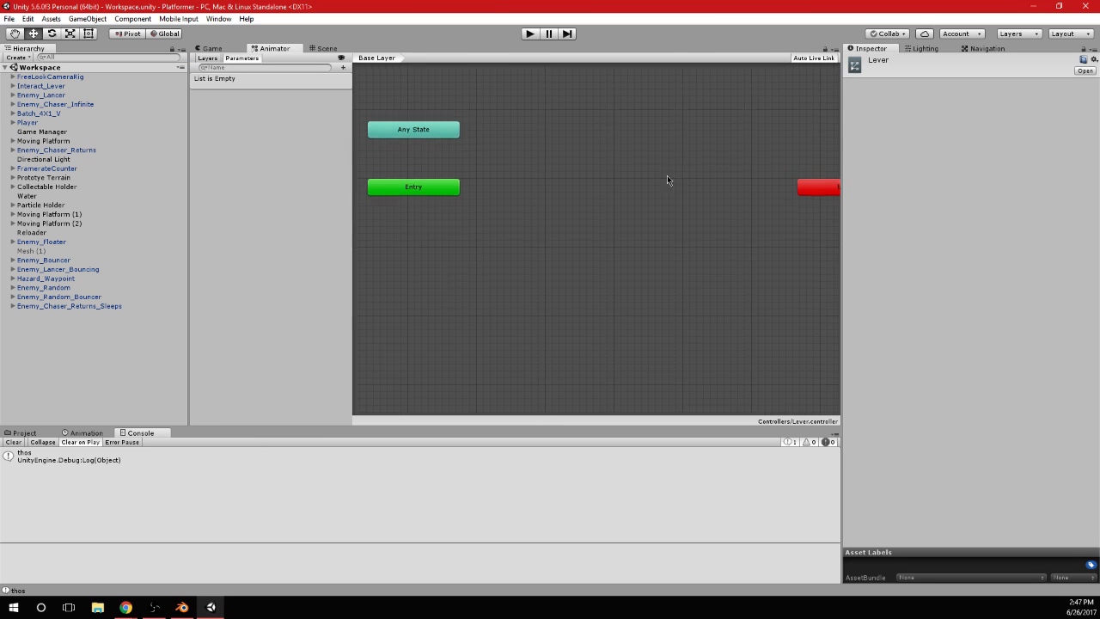
# Add the Idel_On, Idle_Off, Turn_Off and Turn_On clips of Interact_Lever as states in the Lever controller
pyautogui.click(26, 432)
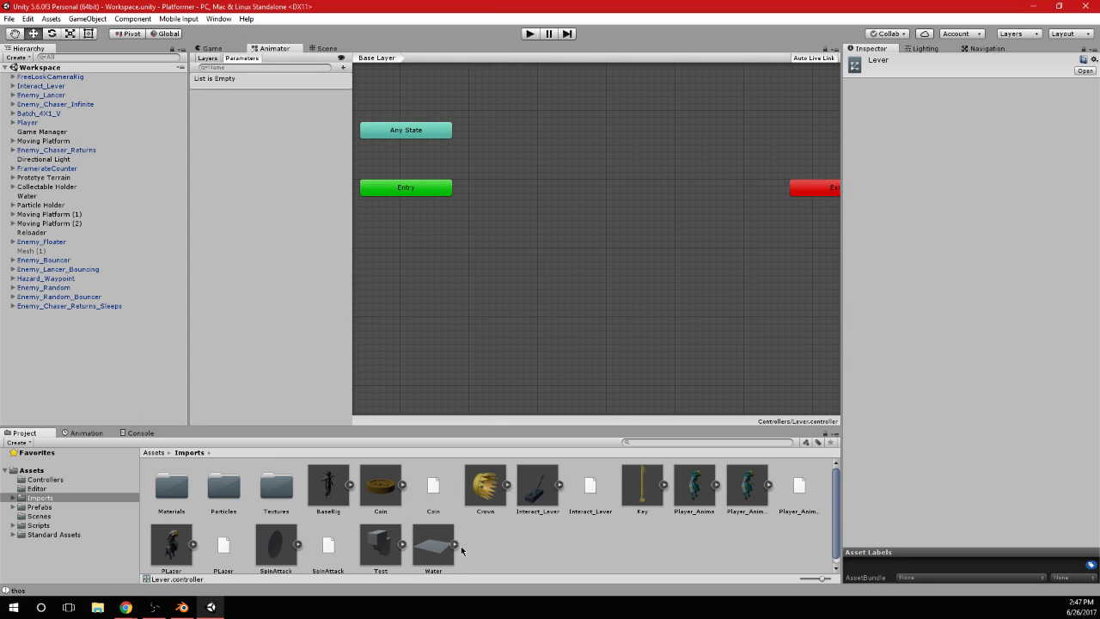
pyautogui.click(559, 485)
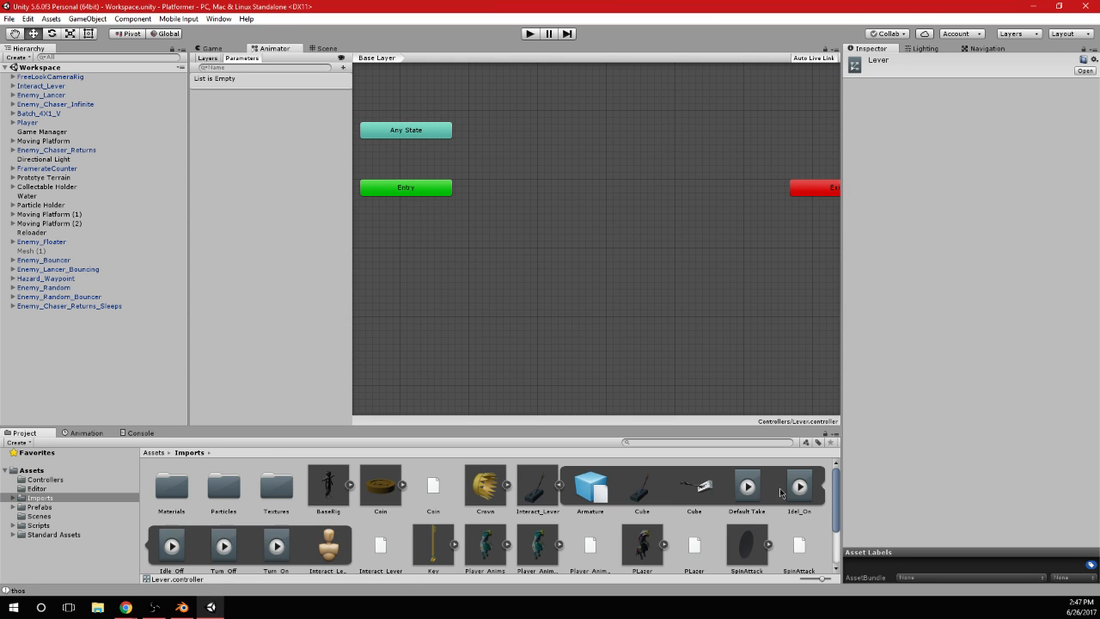
pyautogui.moveTo(800, 486); pyautogui.dragTo(664, 247)
pyautogui.click(191, 546)
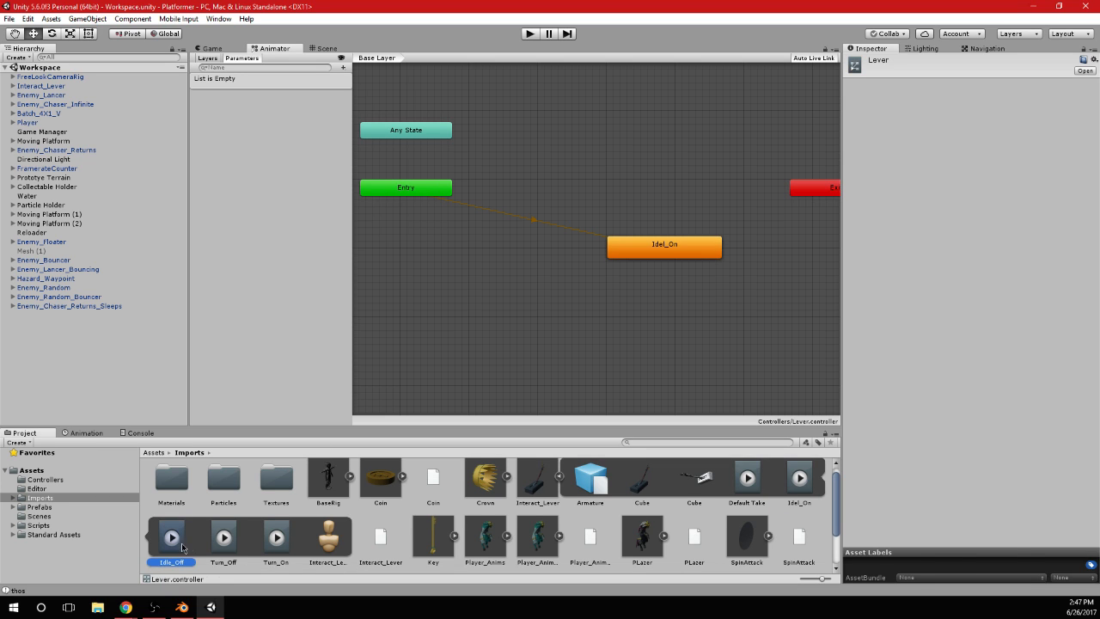
pyautogui.keyDown('shift'); pyautogui.click(258, 563); pyautogui.keyUp('shift')
pyautogui.moveTo(258, 555); pyautogui.dragTo(561, 323)
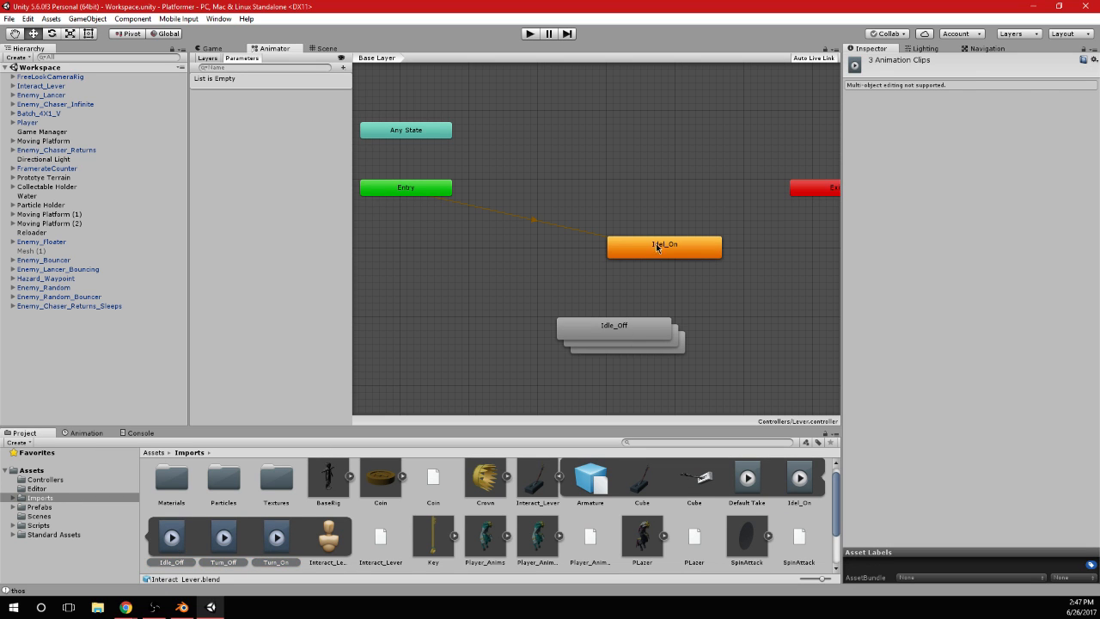
# Arrange the states beside Entry in a column ordered Idel_On, Idle_Off, Turn_On, Turn_Off
pyautogui.moveTo(655, 247); pyautogui.dragTo(599, 175)
pyautogui.moveTo(580, 326); pyautogui.dragTo(581, 216)
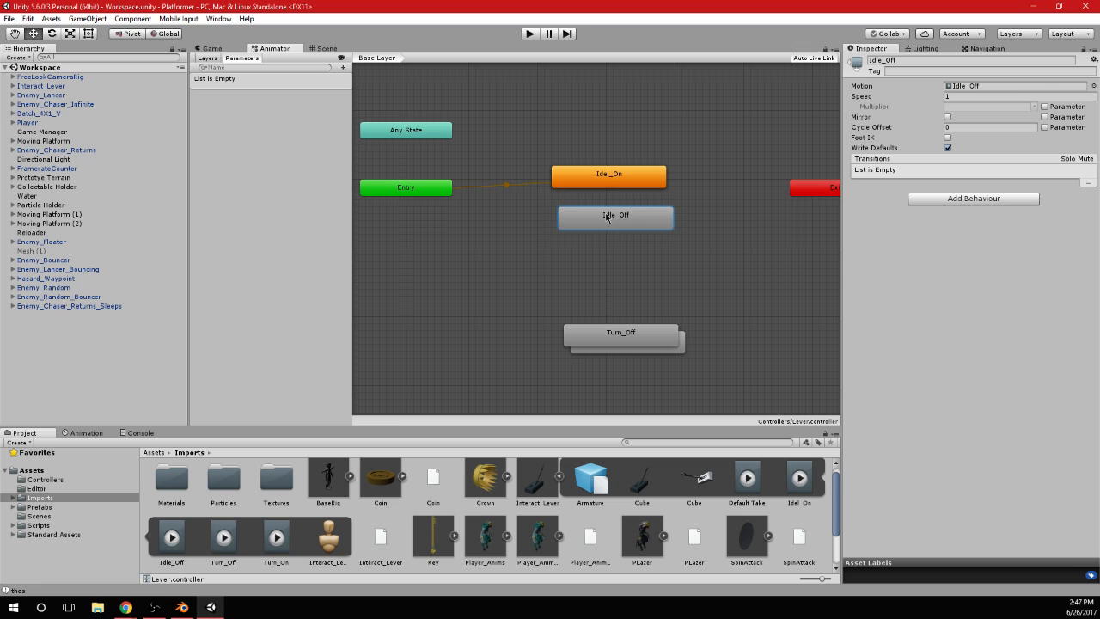
pyautogui.click(552, 277)
pyautogui.moveTo(651, 331); pyautogui.dragTo(610, 234)
pyautogui.moveTo(668, 355); pyautogui.dragTo(645, 287)
pyautogui.moveTo(582, 328); pyautogui.dragTo(629, 240)
pyautogui.click(728, 267)
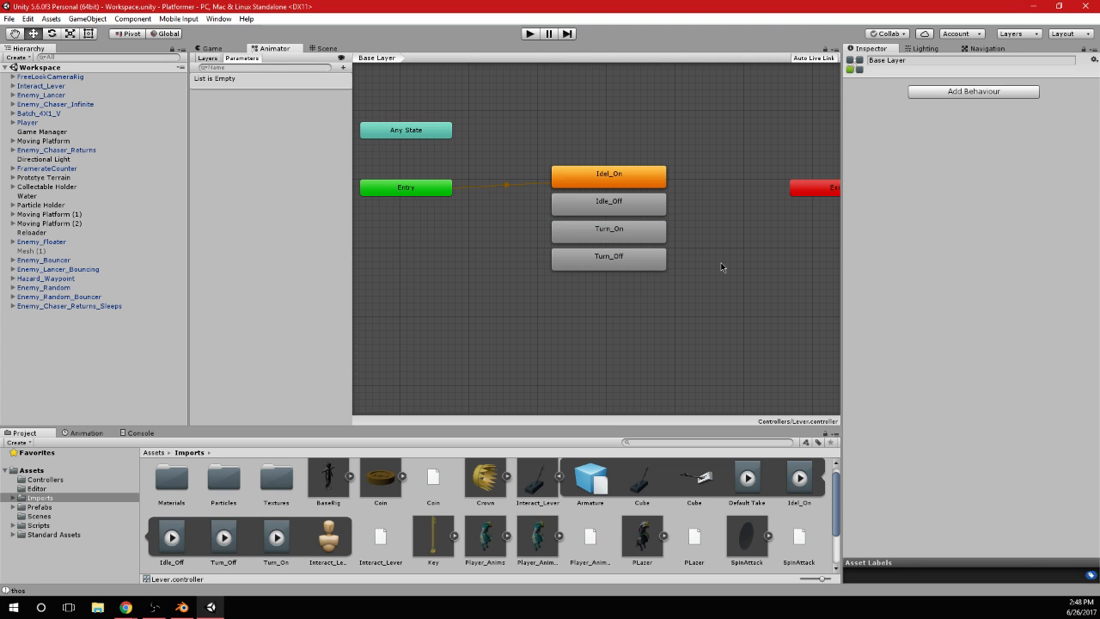
pyautogui.click(643, 256)
pyautogui.keyDown('shift'); pyautogui.click(640, 241); pyautogui.keyUp('shift')
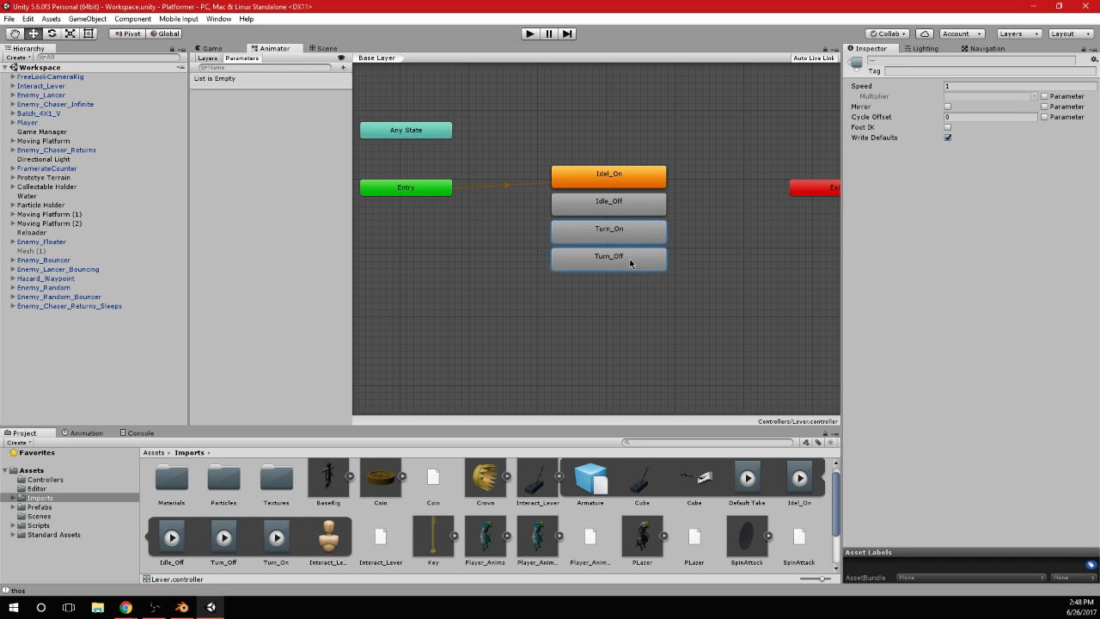
# Make transitions from Entry to Idle_Off and from Entry to Turn_On
pyautogui.click(434, 189)
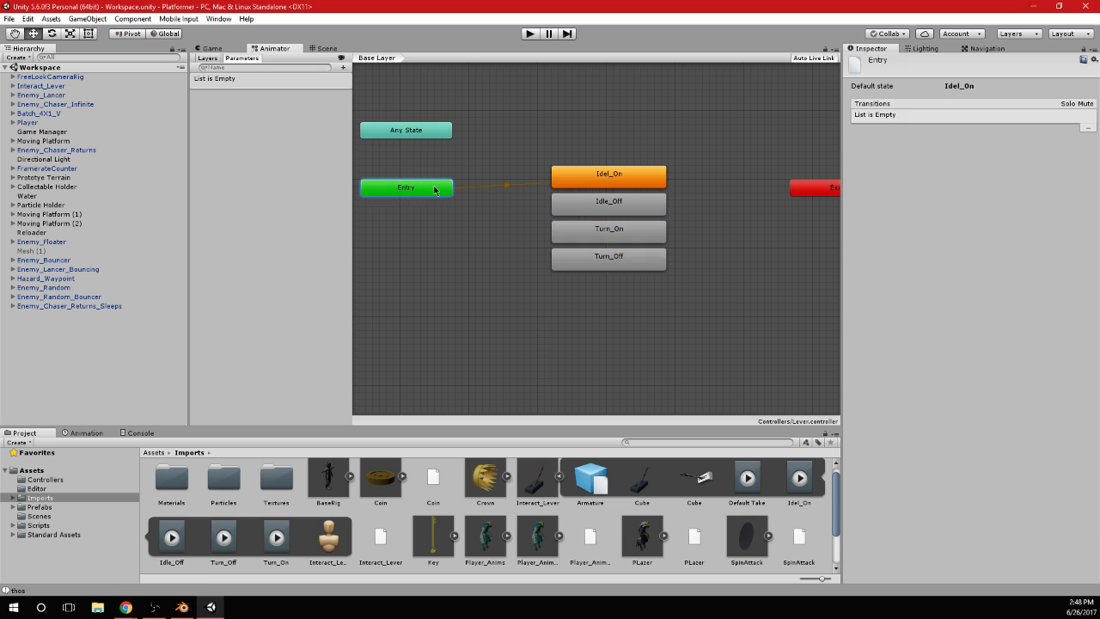
pyautogui.rightClick(435, 188)
pyautogui.click(464, 193)
pyautogui.click(568, 211)
pyautogui.rightClick(437, 188)
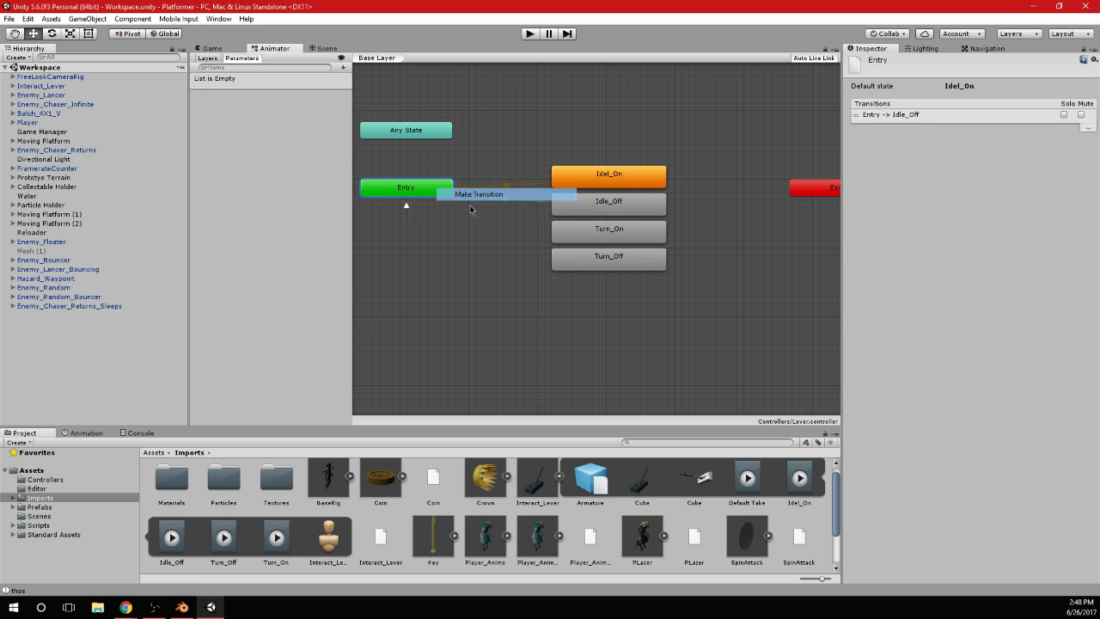
pyautogui.click(603, 247)
pyautogui.rightClick(443, 191)
pyautogui.click(473, 195)
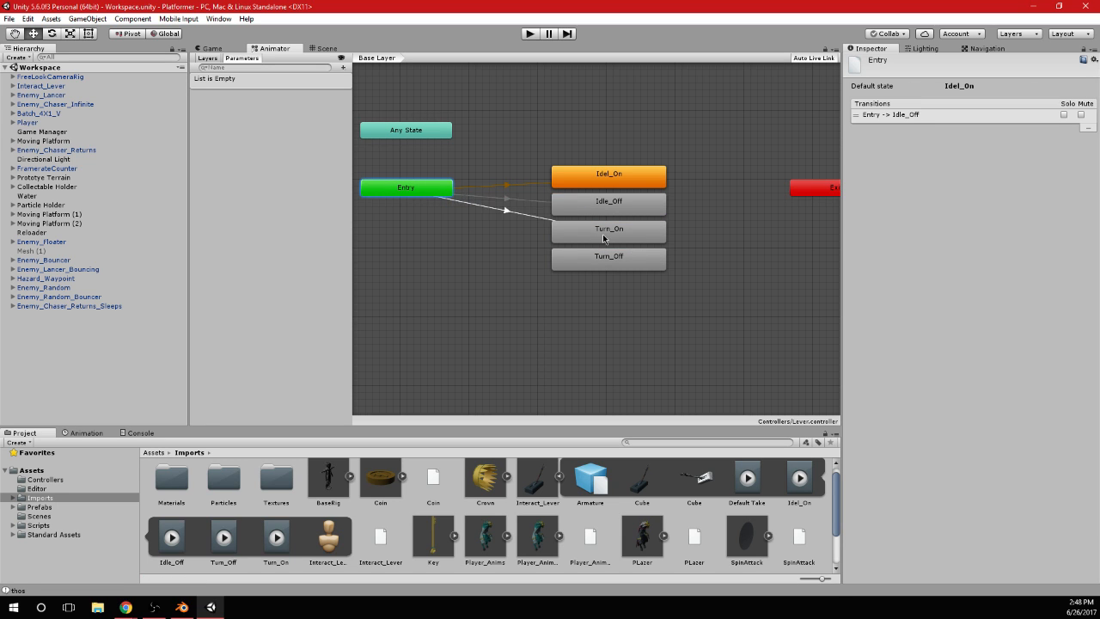
pyautogui.click(603, 239)
# Make transitions from Entry to Turn_Off and from Entry to Idel_On
pyautogui.rightClick(436, 196)
pyautogui.click(468, 199)
pyautogui.click(578, 270)
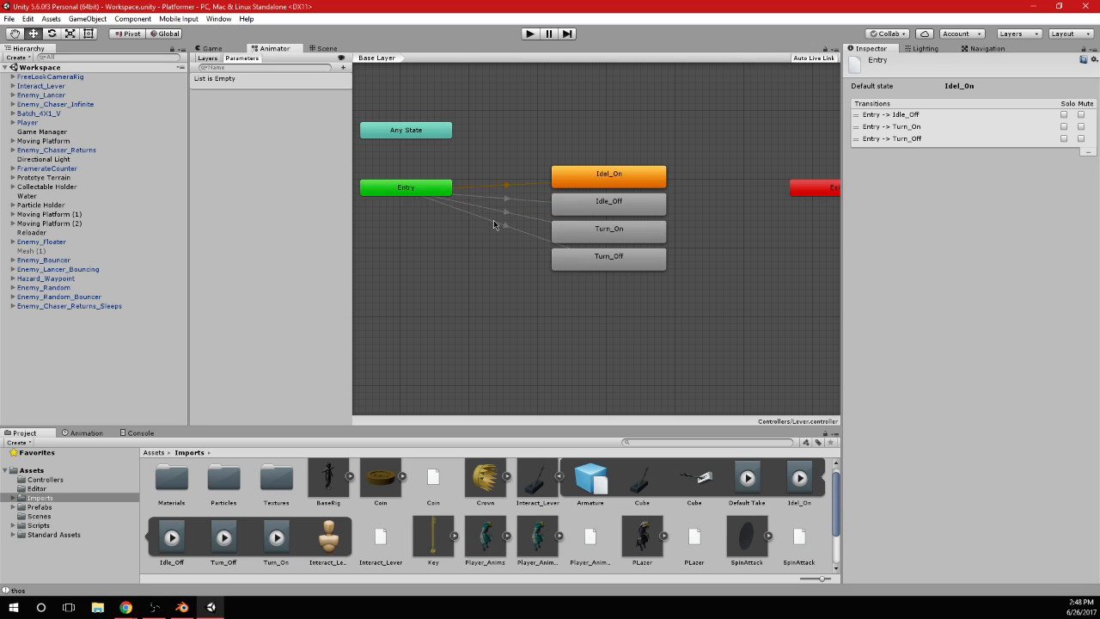
pyautogui.rightClick(440, 192)
pyautogui.click(469, 198)
pyautogui.click(593, 177)
# Select the added Entry to Idel_On transition and examine its conditions
pyautogui.click(506, 186)
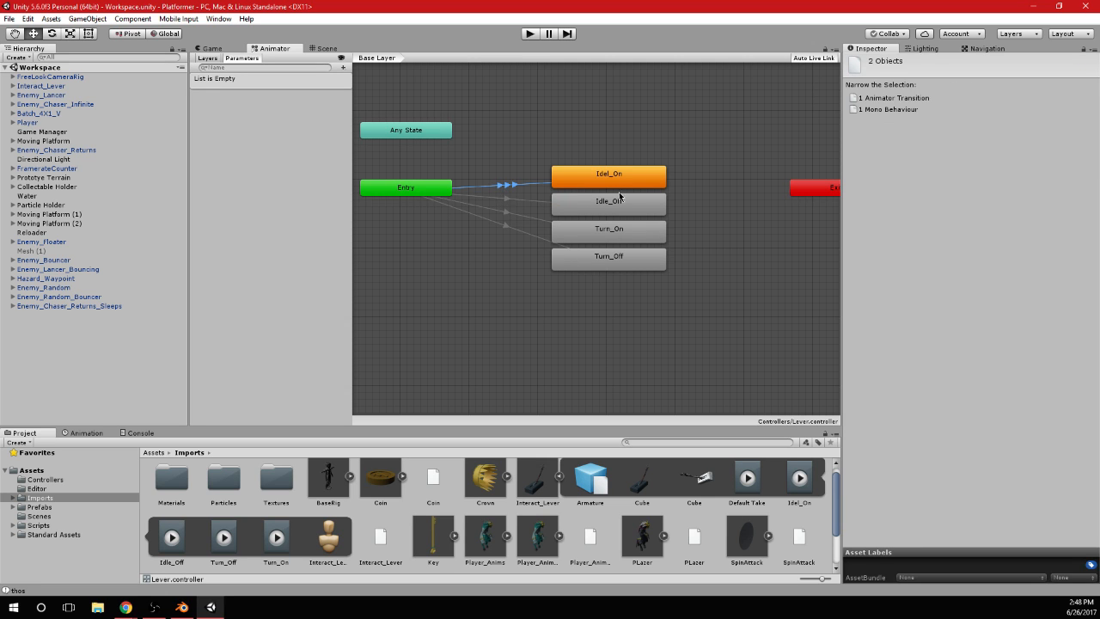
pyautogui.click(892, 98)
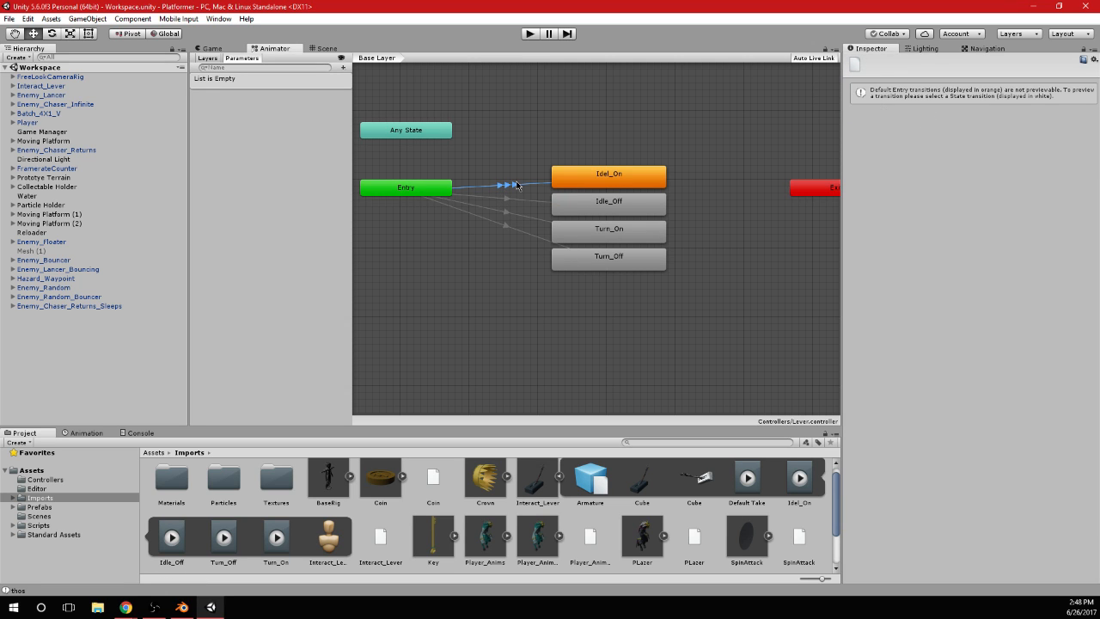
pyautogui.click(517, 185)
pyautogui.click(909, 107)
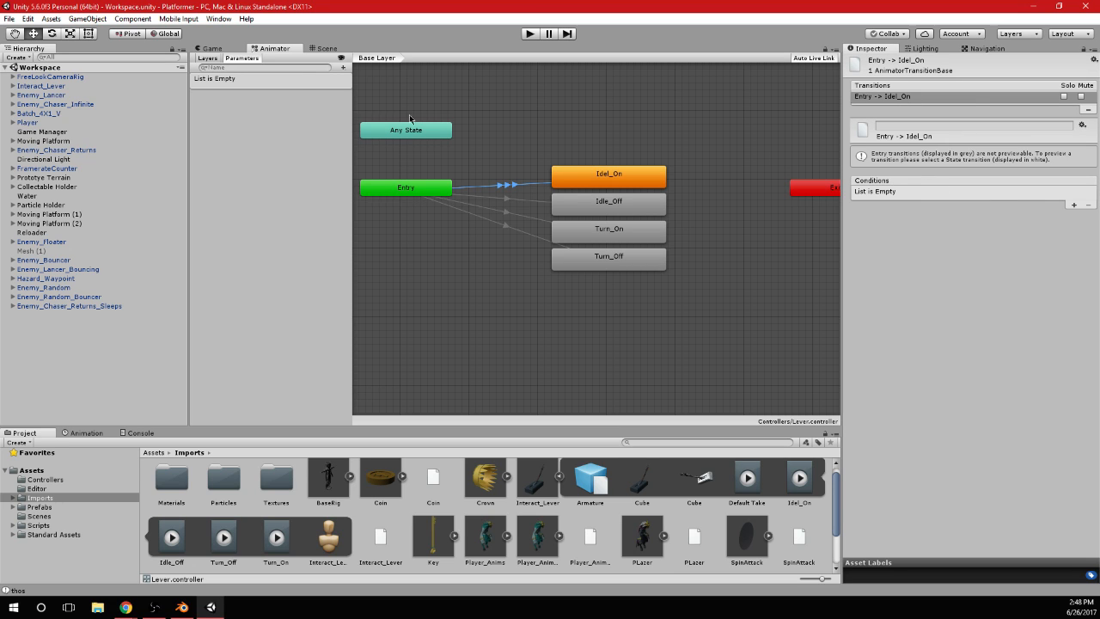
# Add an Int parameter named State to the lever's animator controller
pyautogui.click(343, 67)
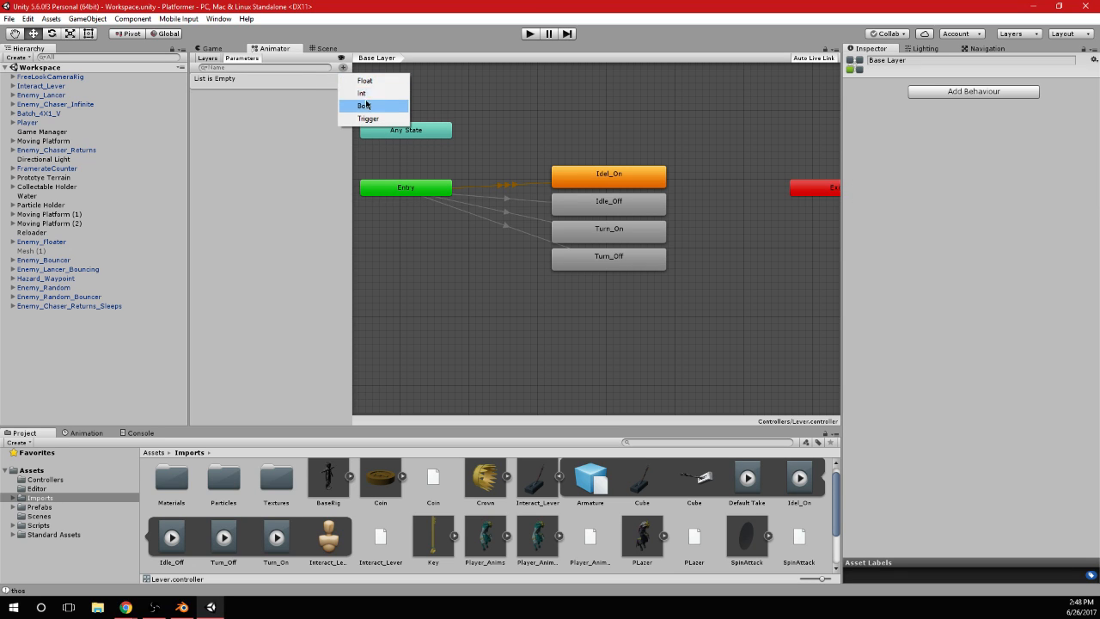
pyautogui.click(361, 93)
pyautogui.write('Stat')
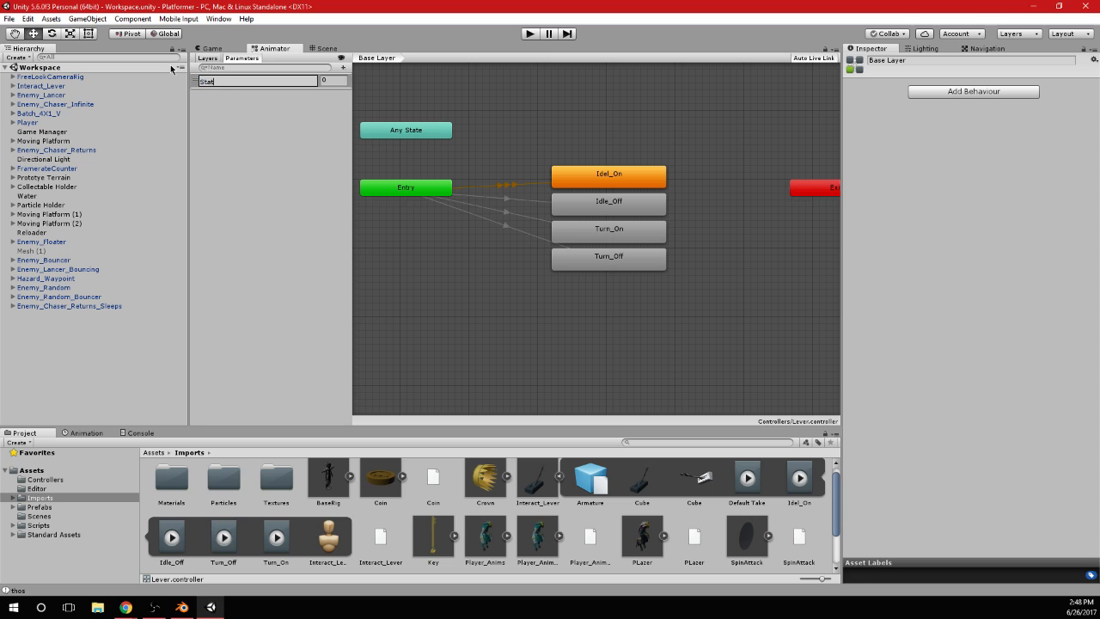
pyautogui.write('e')
pyautogui.press('Return')
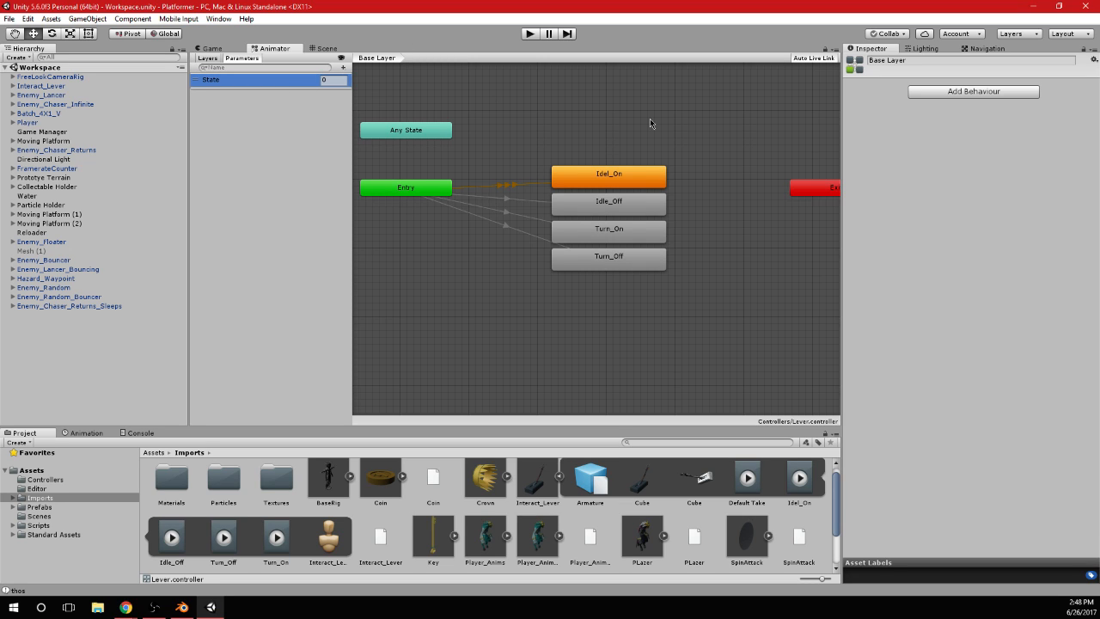
# Add the condition State Equals 0 to the Entry to Idel_On transition
pyautogui.click(508, 187)
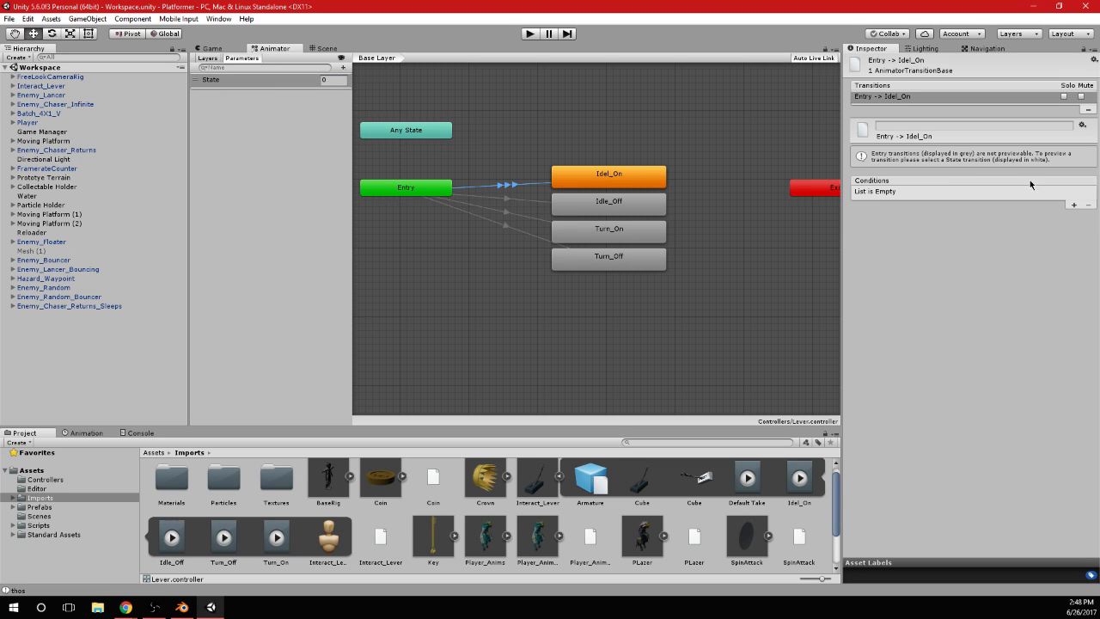
pyautogui.click(1074, 204)
pyautogui.click(1017, 196)
pyautogui.click(1008, 233)
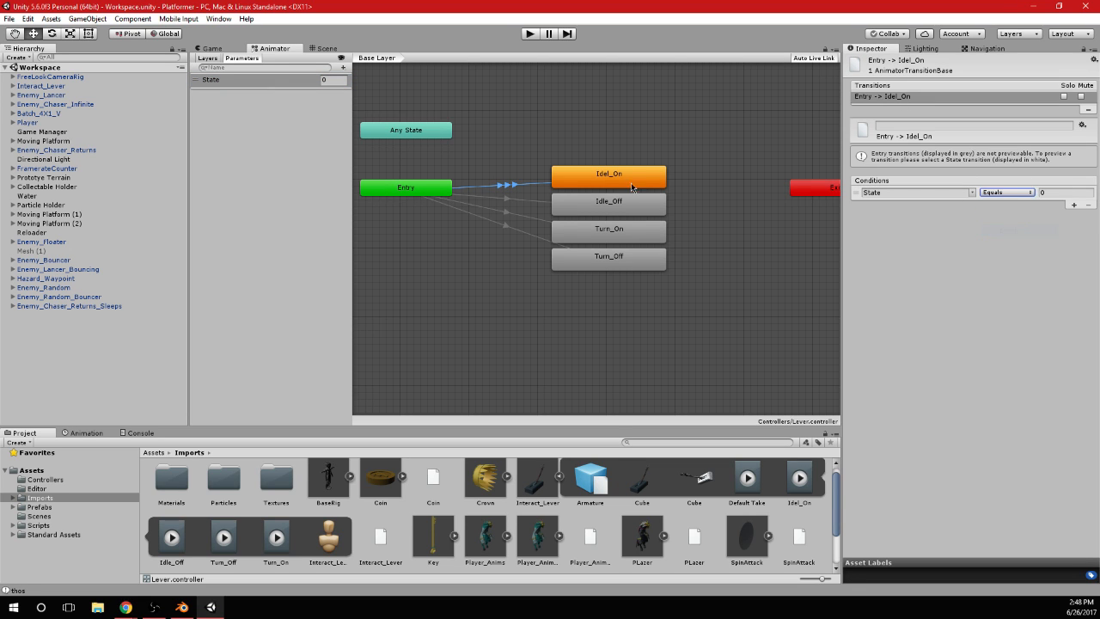
# Add a State condition using Equals to the Entry to Idle_Off transition and open its value for editing
pyautogui.click(508, 192)
pyautogui.click(507, 199)
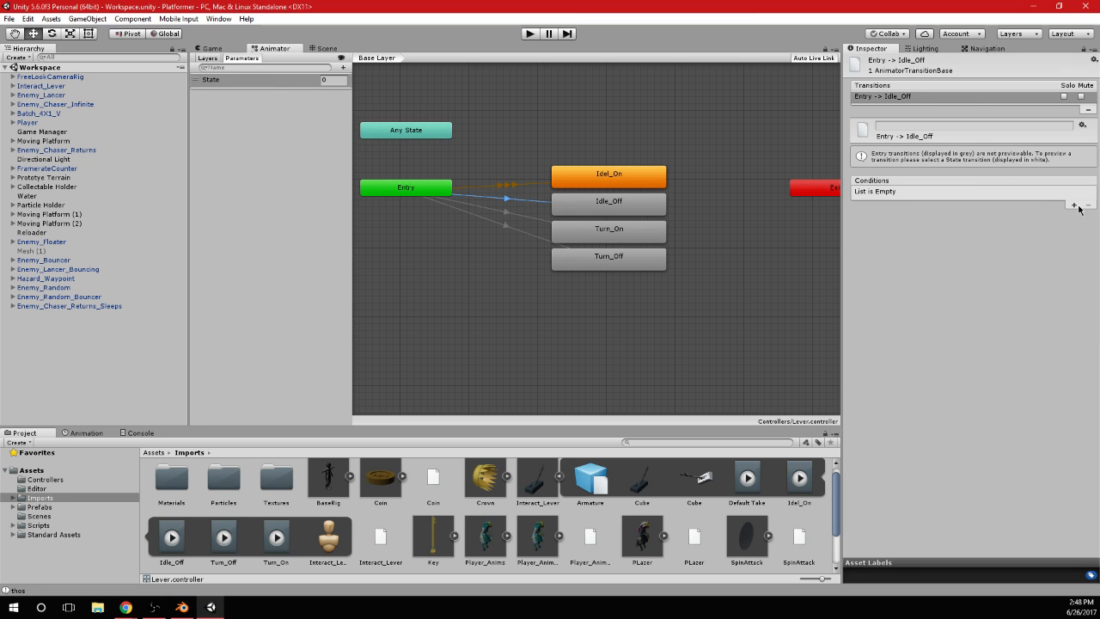
pyautogui.click(1073, 204)
pyautogui.click(1007, 193)
pyautogui.click(1008, 234)
pyautogui.click(1067, 193)
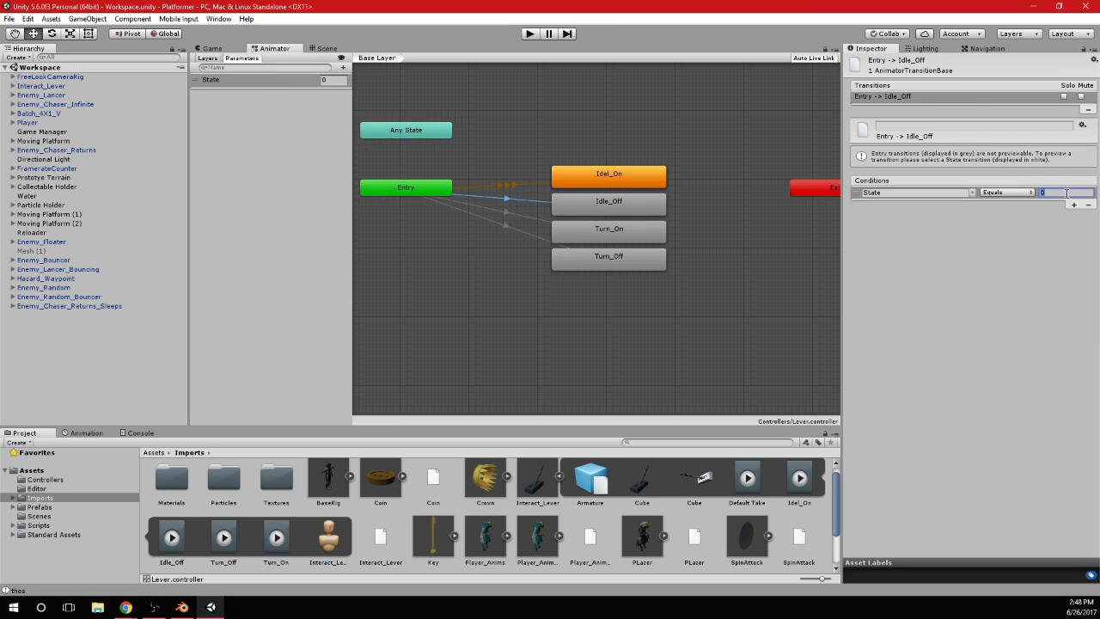
# Add the condition State Equals 2 to the Entry to Turn_On transition
pyautogui.click(514, 208)
pyautogui.click(509, 213)
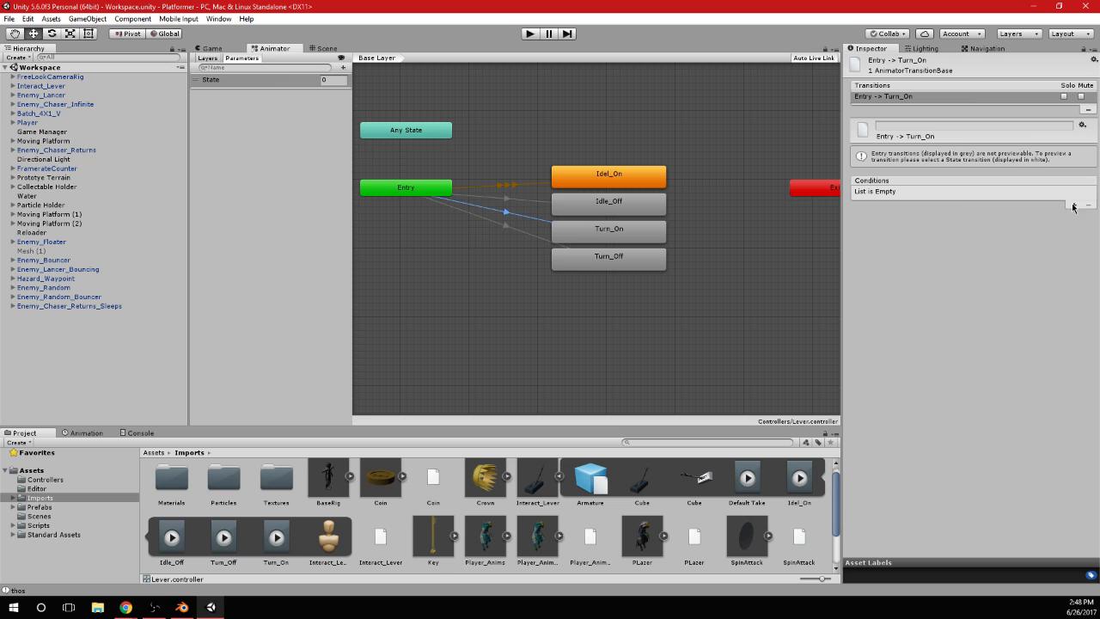
pyautogui.click(1074, 205)
pyautogui.click(1007, 192)
pyautogui.click(1008, 232)
pyautogui.click(1050, 196)
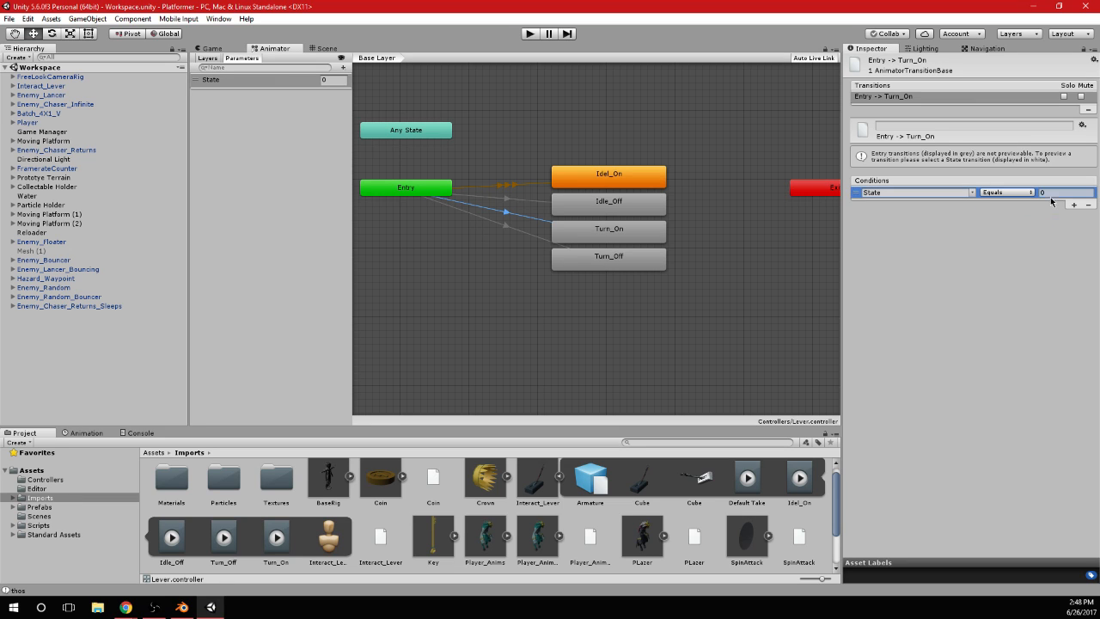
pyautogui.write('2')
# Add the condition State Equals 3 to the Entry to Turn_Off transition
pyautogui.click(504, 225)
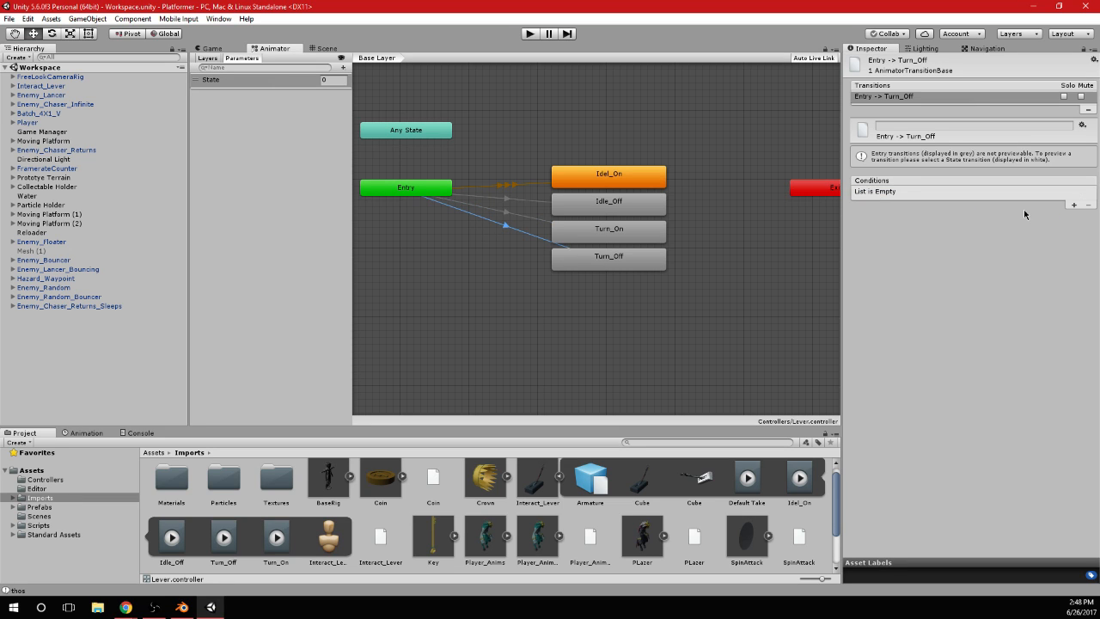
pyautogui.click(1073, 205)
pyautogui.click(1007, 193)
pyautogui.click(1008, 231)
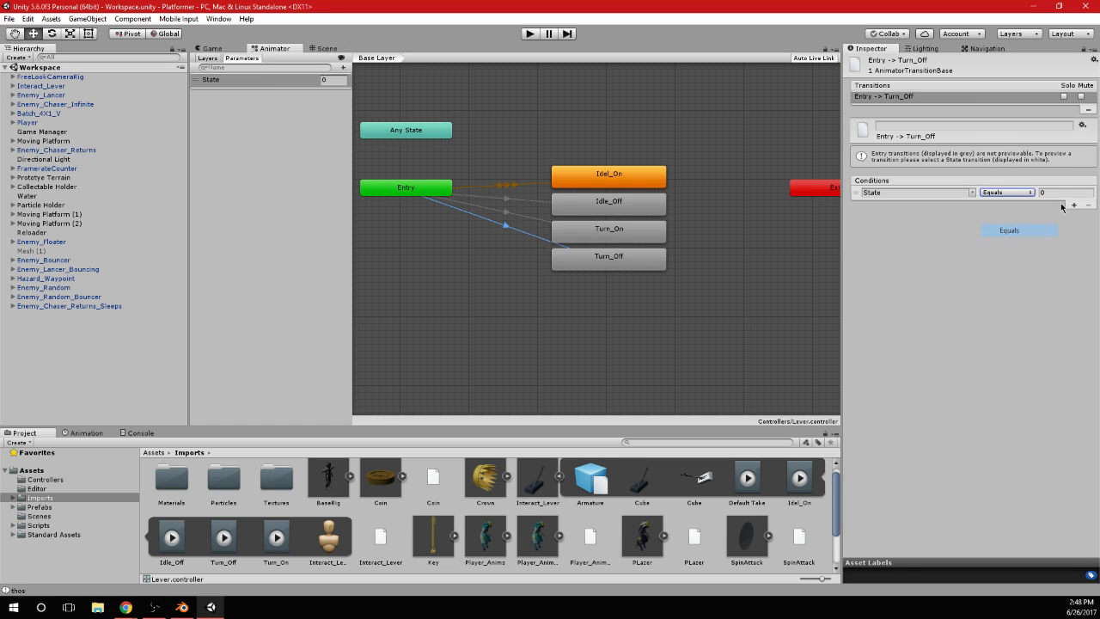
pyautogui.click(1062, 198)
pyautogui.click(1063, 192)
pyautogui.write('3')
pyautogui.click(1050, 221)
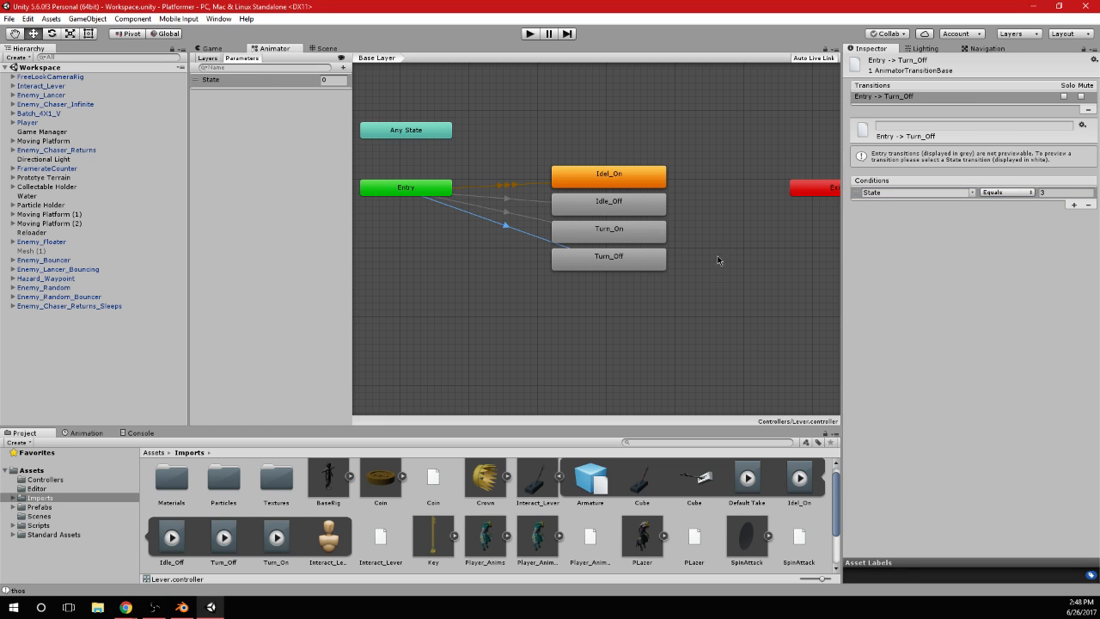
# Make a transition from the Idel_On state to Exit
pyautogui.moveTo(717, 256); pyautogui.dragTo(684, 262, button='middle')
pyautogui.rightClick(627, 184)
pyautogui.click(671, 189)
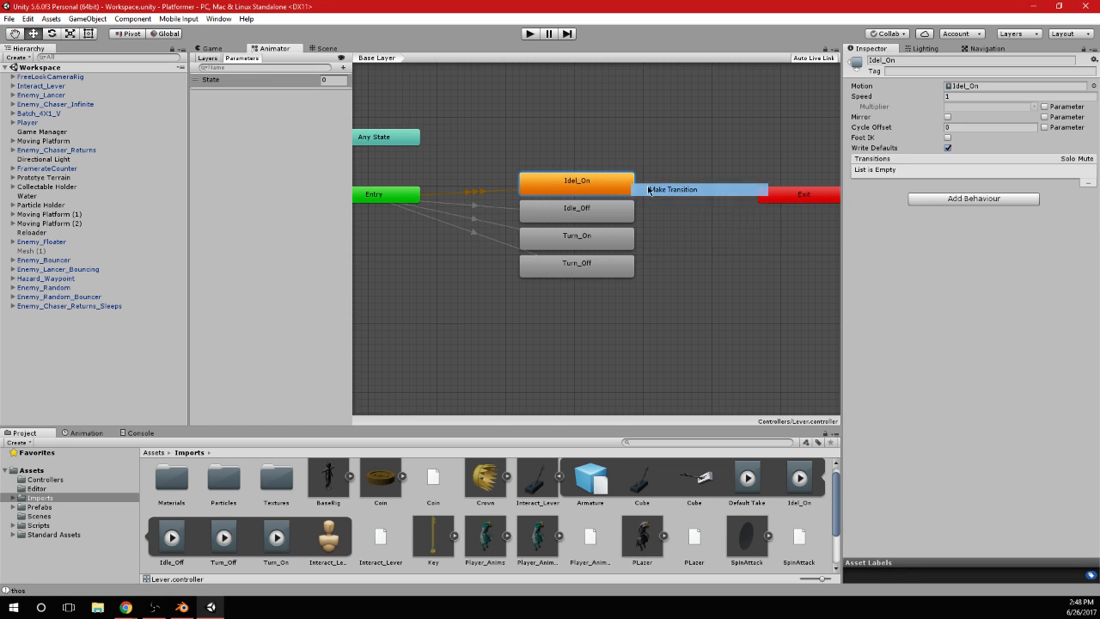
pyautogui.click(785, 196)
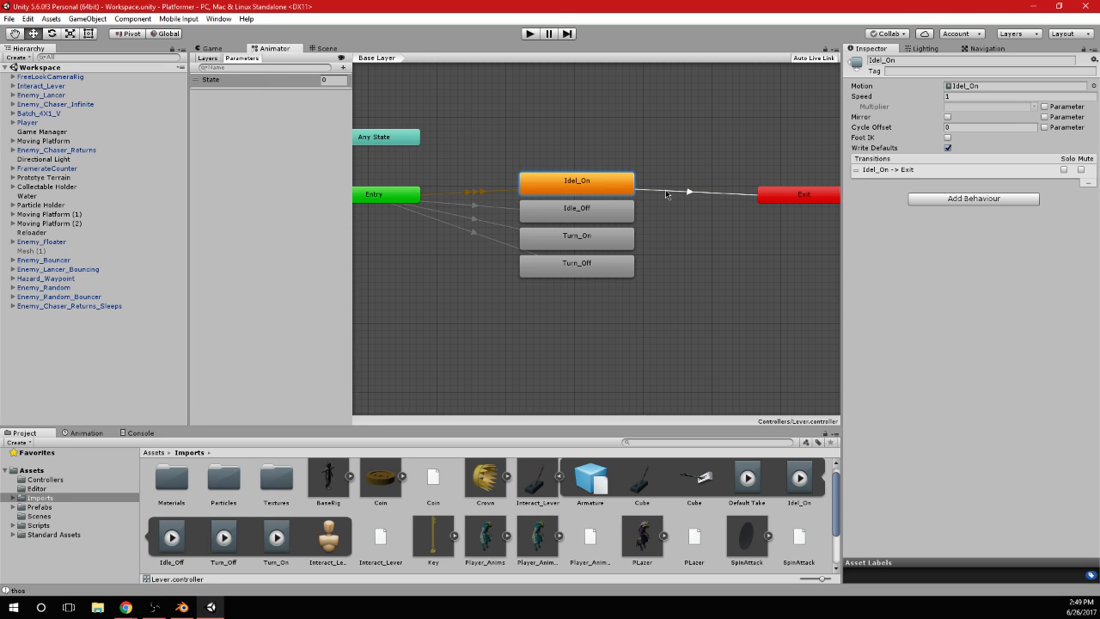
# Disable Has Exit Time on the Idel_On to Exit transition and add the condition State NotEqual 0
pyautogui.click(675, 192)
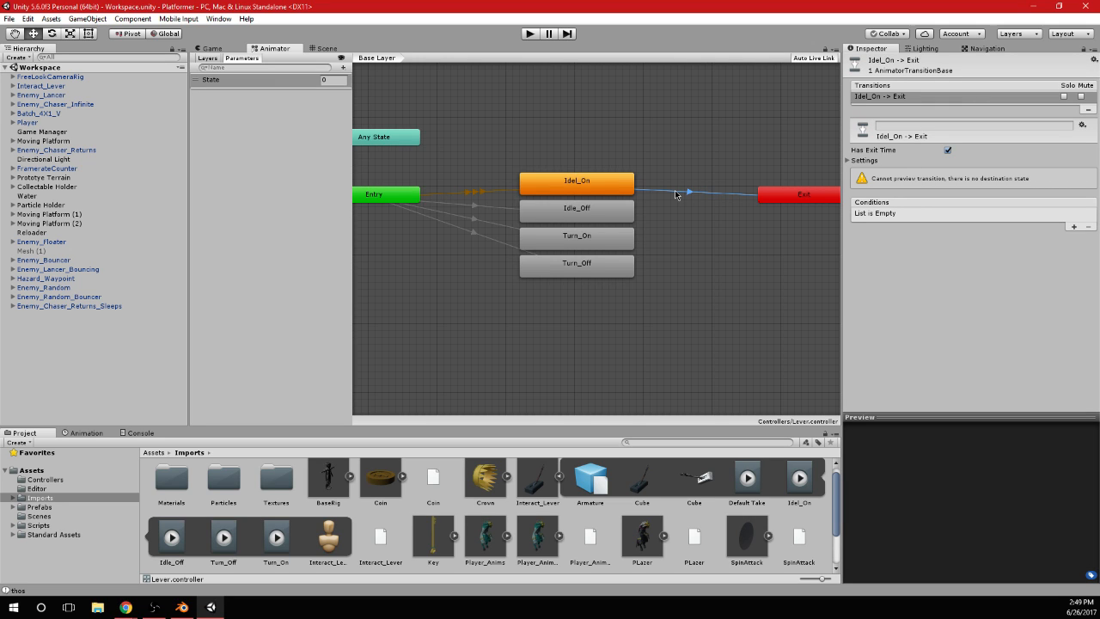
pyautogui.click(948, 150)
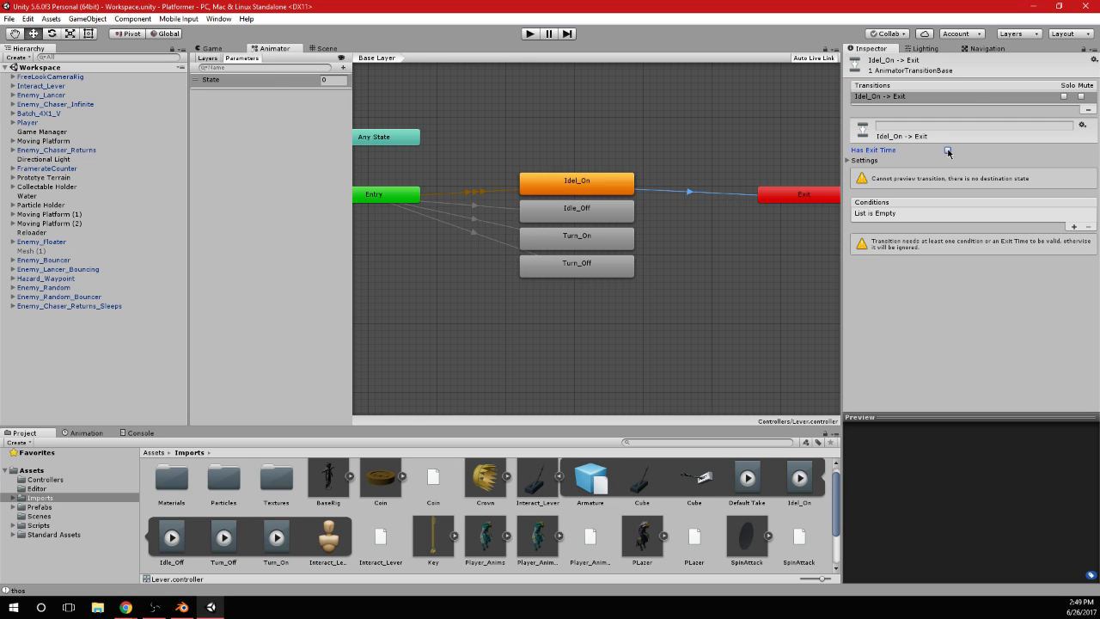
pyautogui.click(1074, 226)
pyautogui.click(1013, 214)
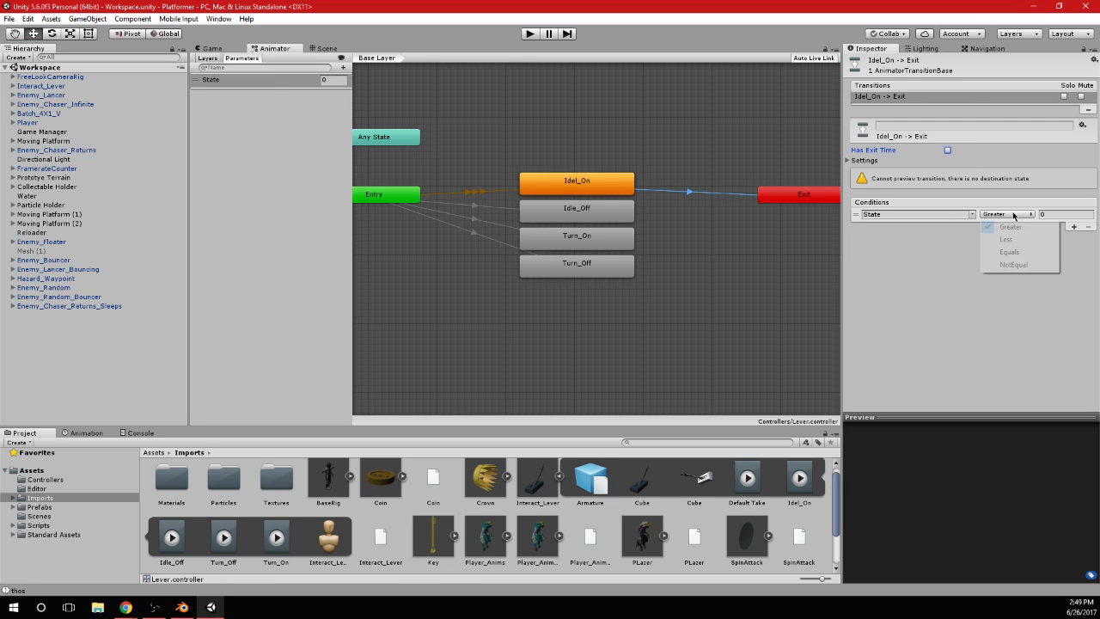
pyautogui.click(1014, 264)
# Make a transition from the Idle_Off state to Exit
pyautogui.click(623, 213)
pyautogui.rightClick(627, 213)
pyautogui.click(655, 219)
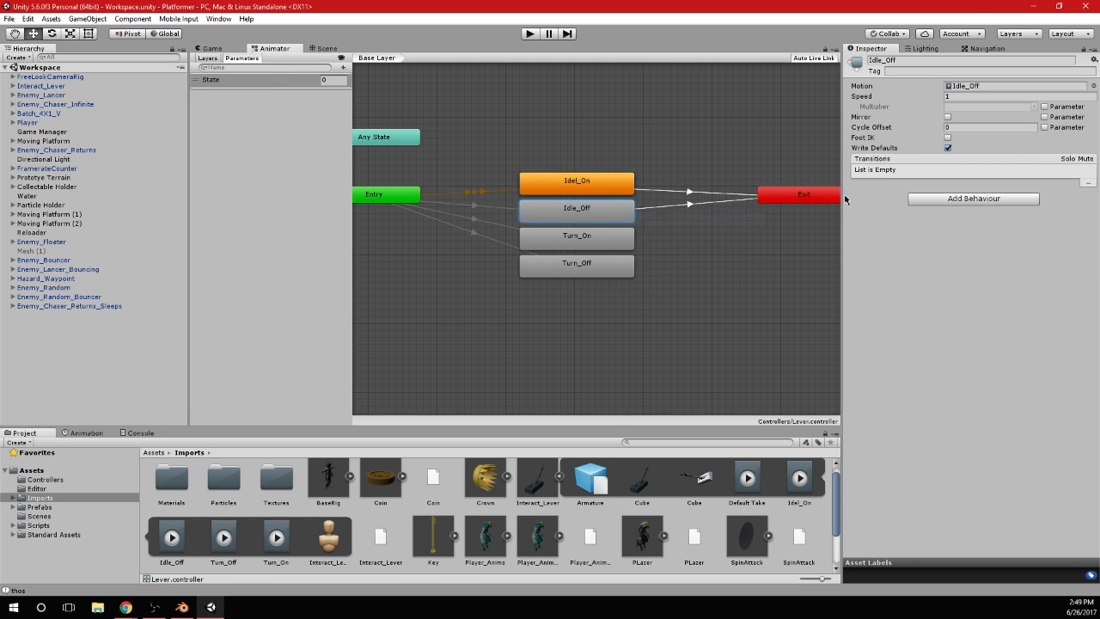
pyautogui.click(799, 195)
# Give the Idle_Off to Exit transition the condition State NotEqual 1 and disable its Has Exit Time
pyautogui.click(1074, 226)
pyautogui.click(1008, 214)
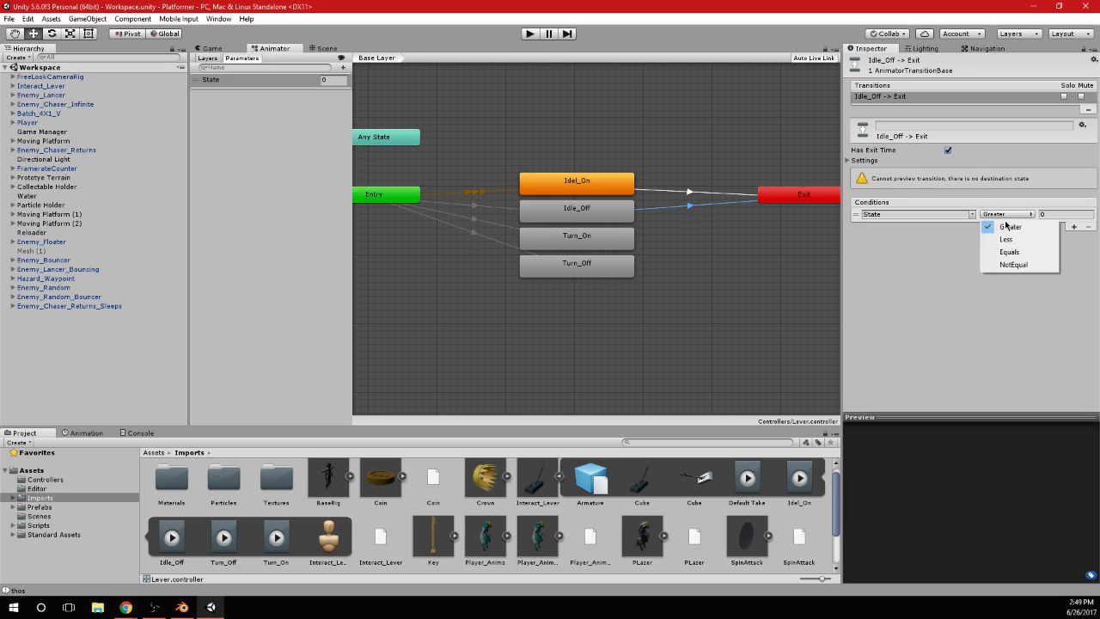
pyautogui.click(1014, 264)
pyautogui.click(1073, 214)
pyautogui.write('1')
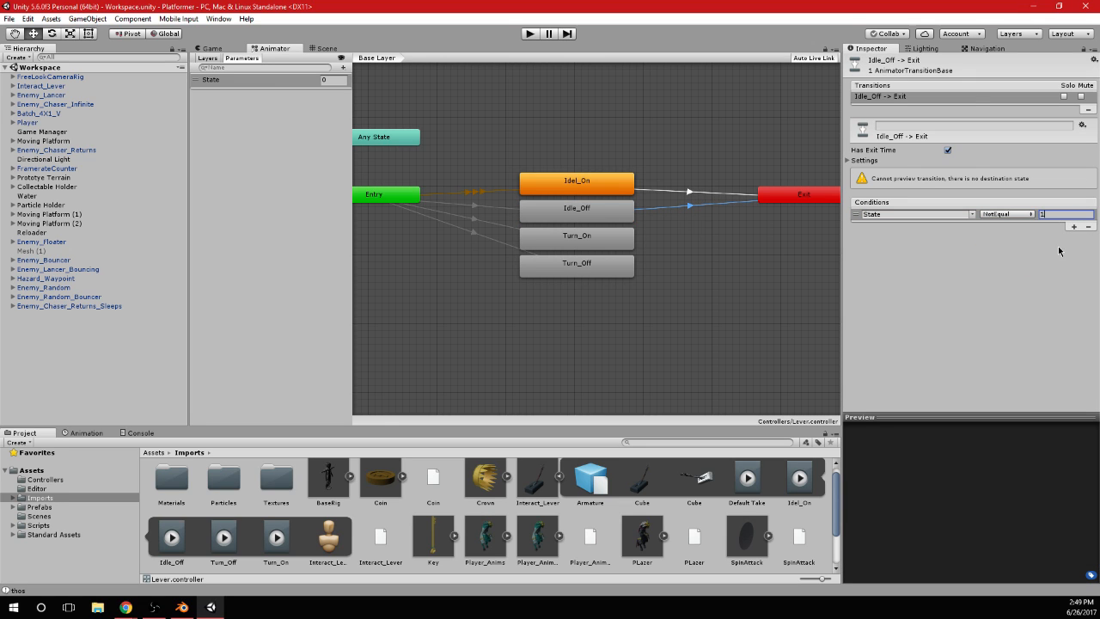
pyautogui.click(948, 150)
# Move Turn_On and Turn_Off out of the column toward Entry, and shift Idel_On and Idle_Off closer to Exit
pyautogui.moveTo(705, 255)
pyautogui.mouseDown(button='middle')
pyautogui.moveTo(746, 259)
pyautogui.moveTo(708, 260)
pyautogui.mouseUp(button='middle')
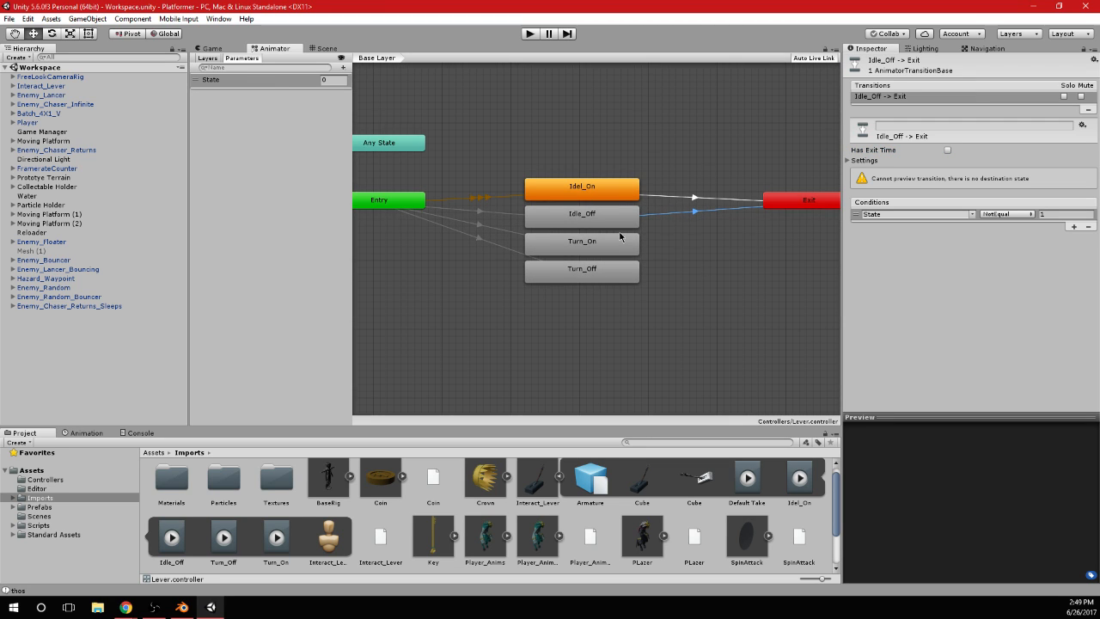
pyautogui.click(593, 249)
pyautogui.moveTo(576, 304); pyautogui.dragTo(494, 251)
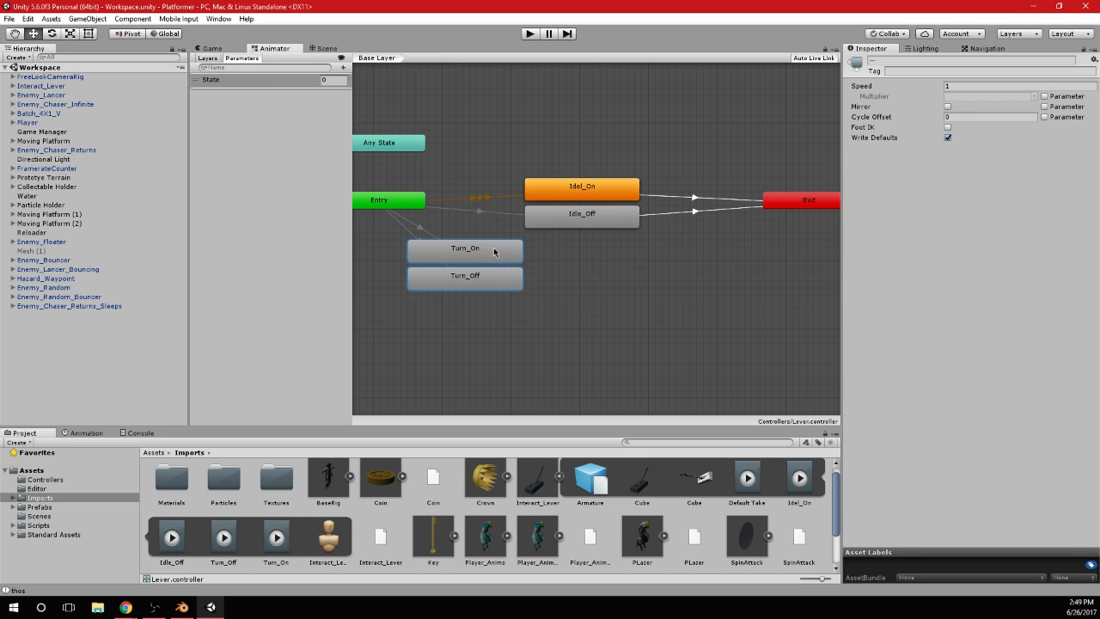
pyautogui.click(614, 299)
pyautogui.moveTo(615, 239); pyautogui.dragTo(707, 186)
pyautogui.click(660, 293)
pyautogui.moveTo(528, 326); pyautogui.dragTo(552, 253)
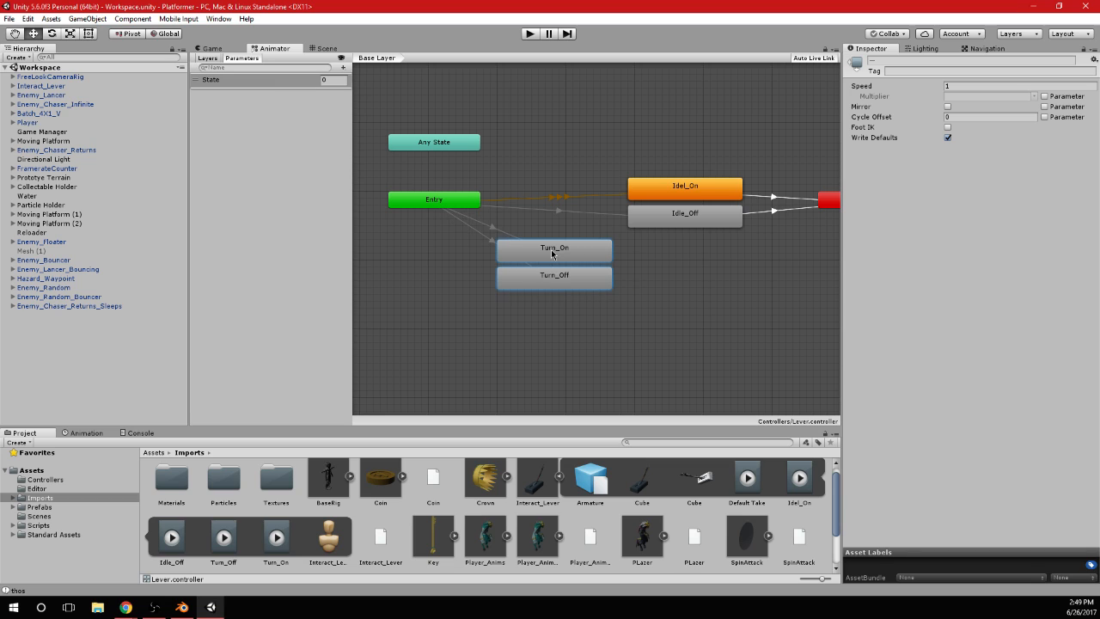
pyautogui.click(657, 253)
pyautogui.moveTo(687, 265); pyautogui.dragTo(630, 267, button='middle')
pyautogui.moveTo(452, 321); pyautogui.dragTo(527, 257)
pyautogui.click(626, 260)
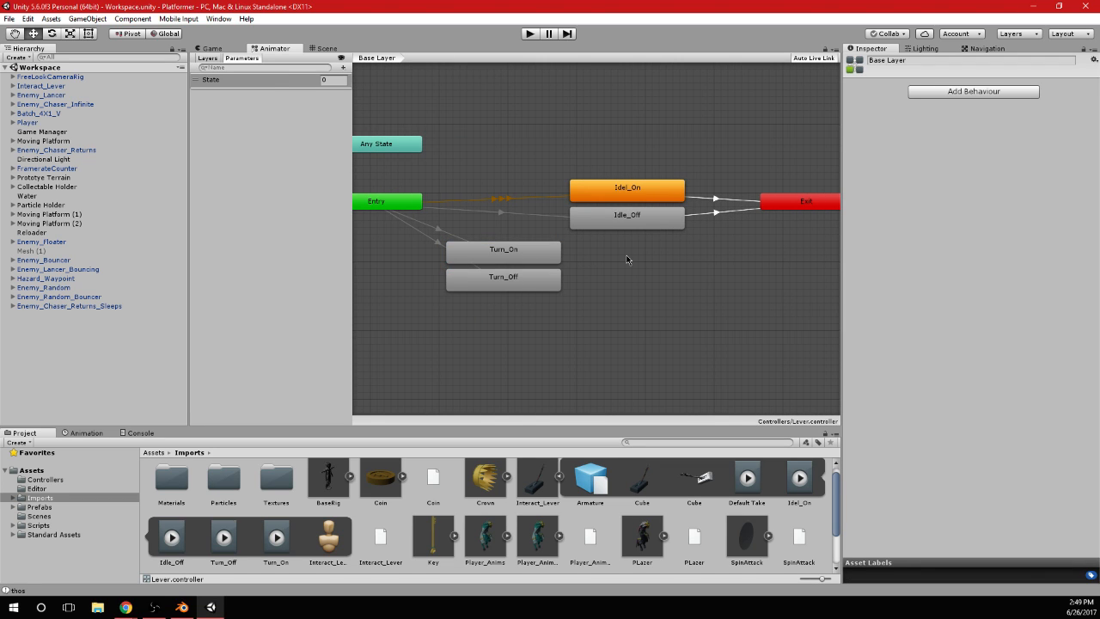
pyautogui.click(538, 263)
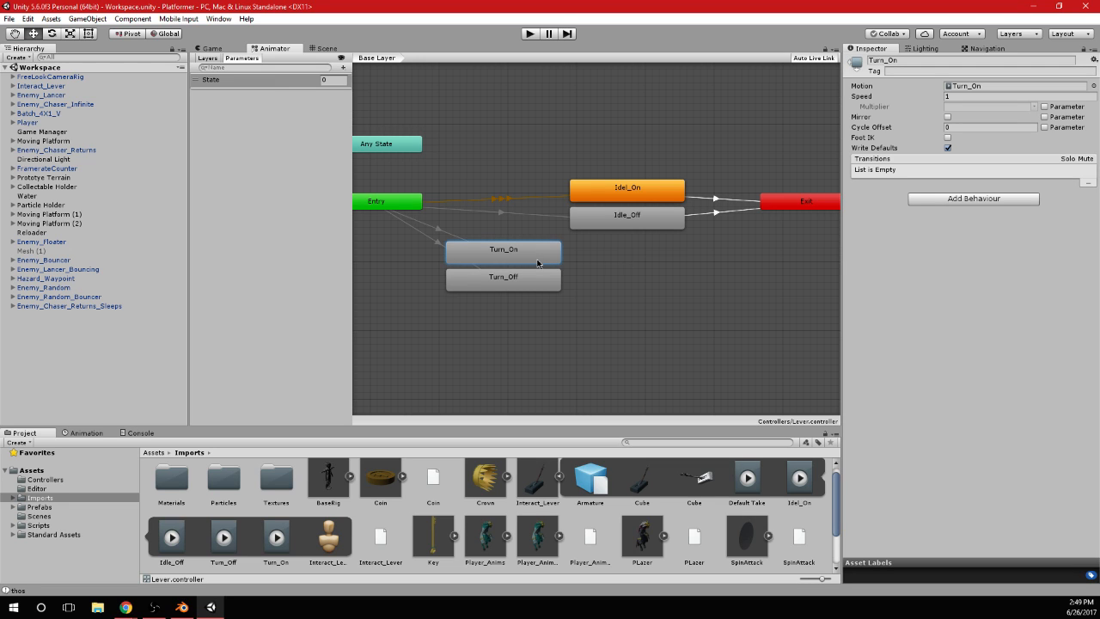
pyautogui.rightClick(538, 263)
pyautogui.click(571, 265)
pyautogui.rightClick(560, 272)
pyautogui.click(514, 260)
# Move Turn_On and Turn_Off back into the column beneath Idle_Off
pyautogui.moveTo(507, 258); pyautogui.dragTo(623, 257)
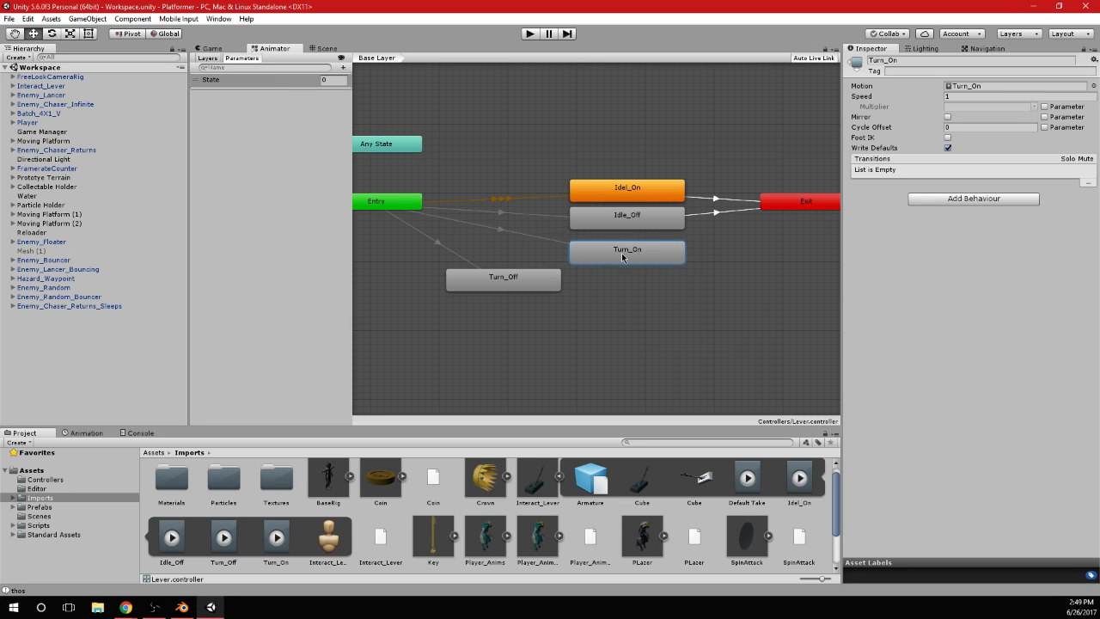
pyautogui.moveTo(512, 279); pyautogui.dragTo(639, 292)
pyautogui.click(611, 258)
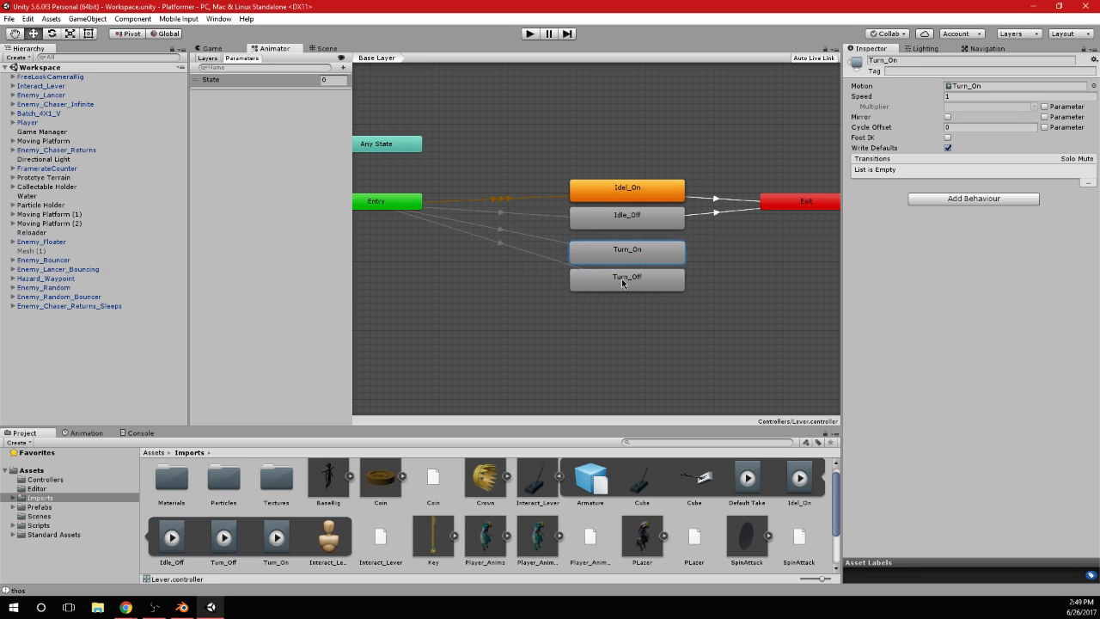
pyautogui.click(627, 218)
# Make transitions from Turn_On to Exit and from Turn_Off to Exit
pyautogui.click(671, 260)
pyautogui.rightClick(671, 261)
pyautogui.click(692, 261)
pyautogui.click(782, 207)
pyautogui.rightClick(640, 286)
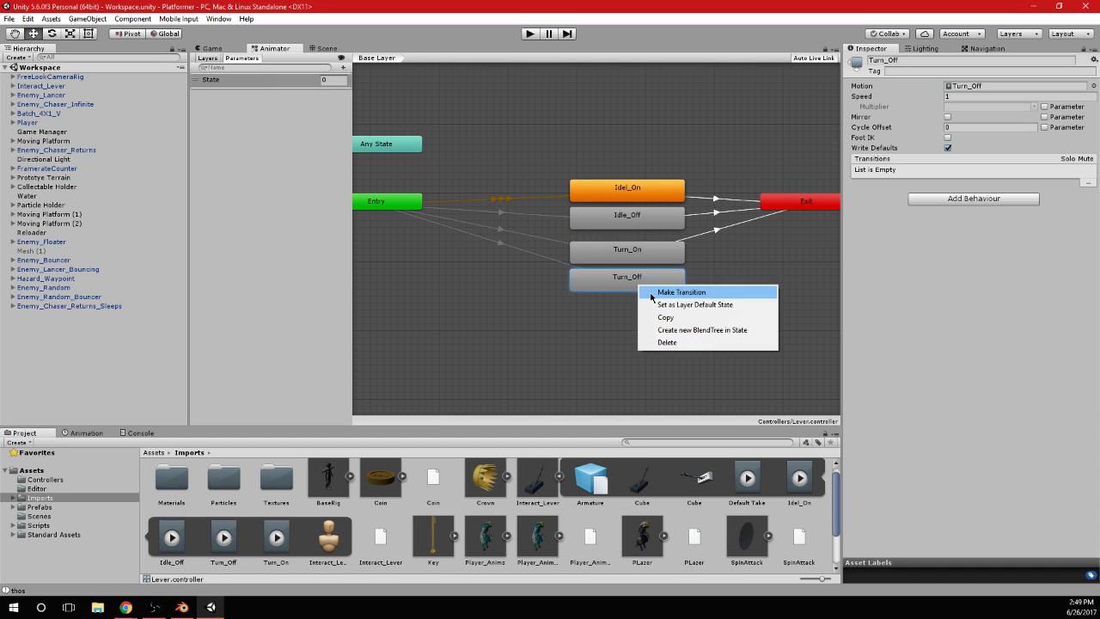
pyautogui.click(679, 292)
pyautogui.click(799, 206)
# Add the condition State NotEqual 2 to the Turn_On to Exit transition
pyautogui.click(736, 225)
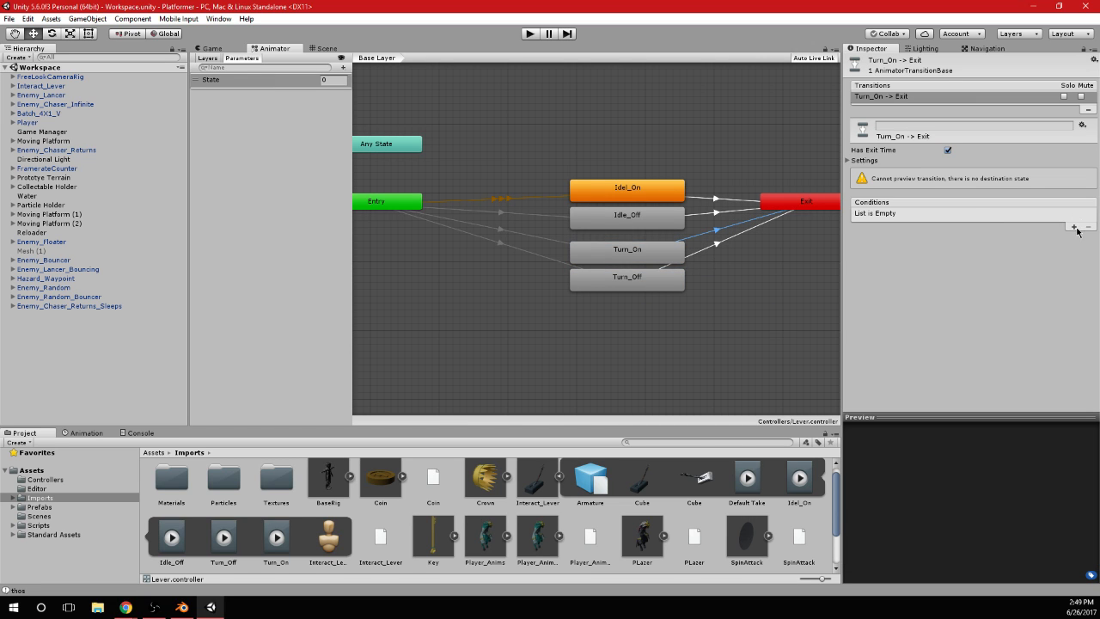
pyautogui.click(1074, 226)
pyautogui.click(1007, 214)
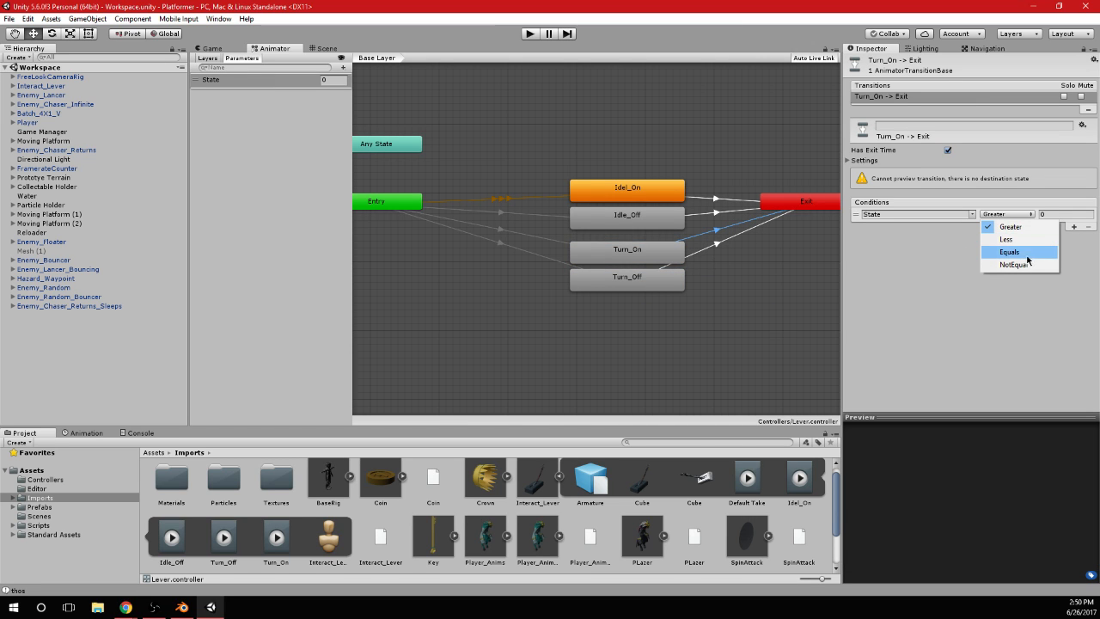
pyautogui.click(1015, 265)
pyautogui.click(1064, 214)
pyautogui.write('2')
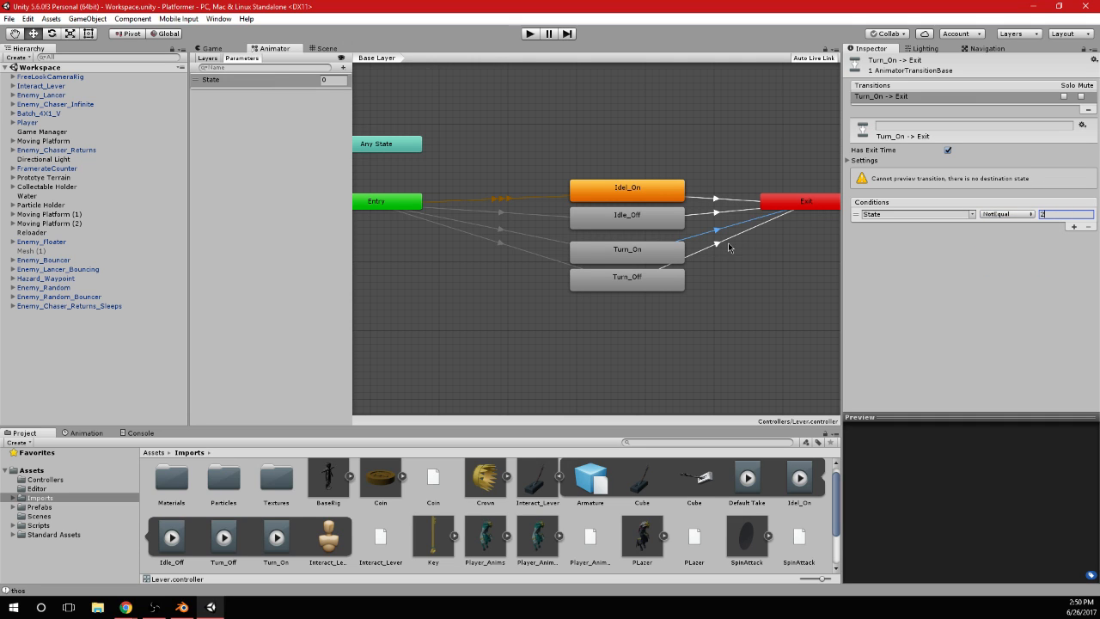
# Give the Turn_Off to Exit transition the condition State NotEqual 3 and disable its Has Exit Time
pyautogui.click(726, 245)
pyautogui.click(1075, 227)
pyautogui.click(1007, 214)
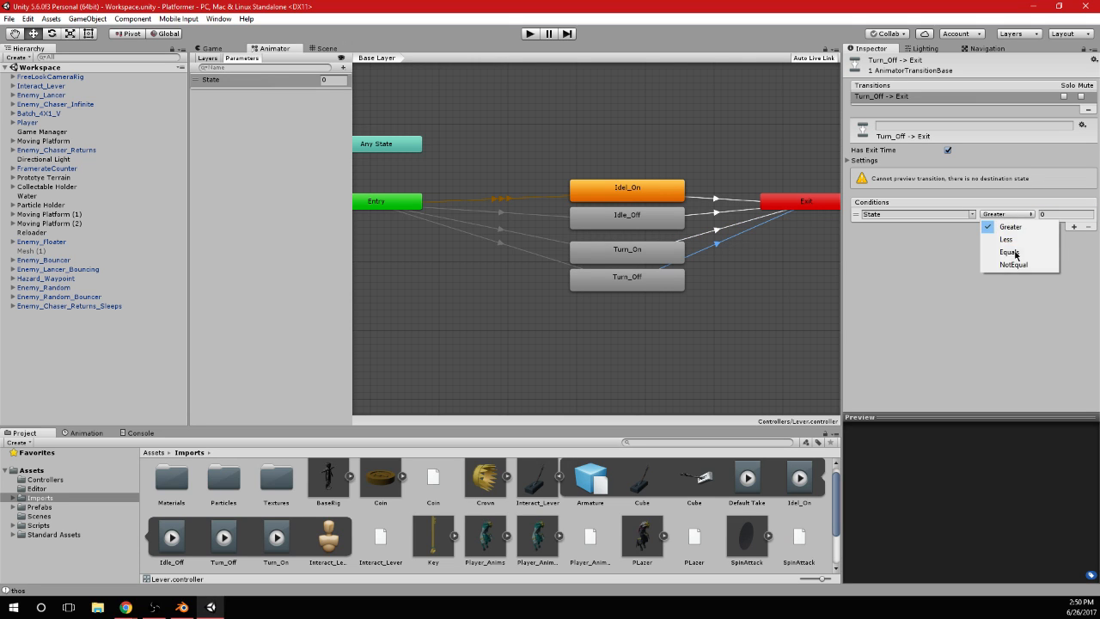
pyautogui.click(1015, 265)
pyautogui.click(1064, 213)
pyautogui.write('3')
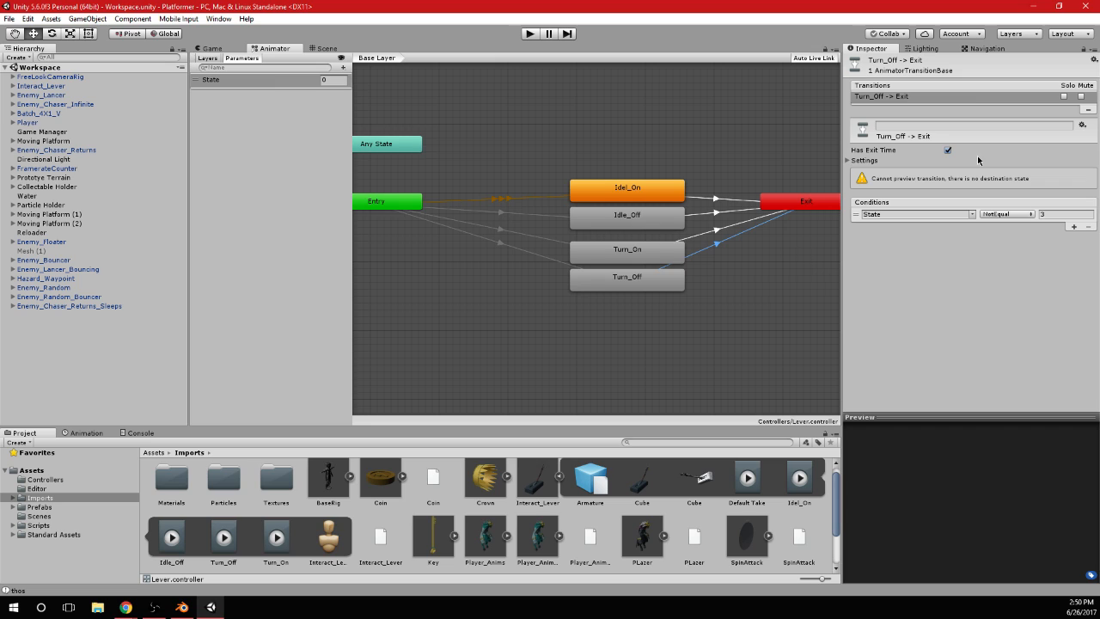
pyautogui.click(948, 150)
# Check the exit time and condition settings of the Turn_On to Exit and Idel_On to Exit transitions
pyautogui.click(730, 226)
pyautogui.click(720, 199)
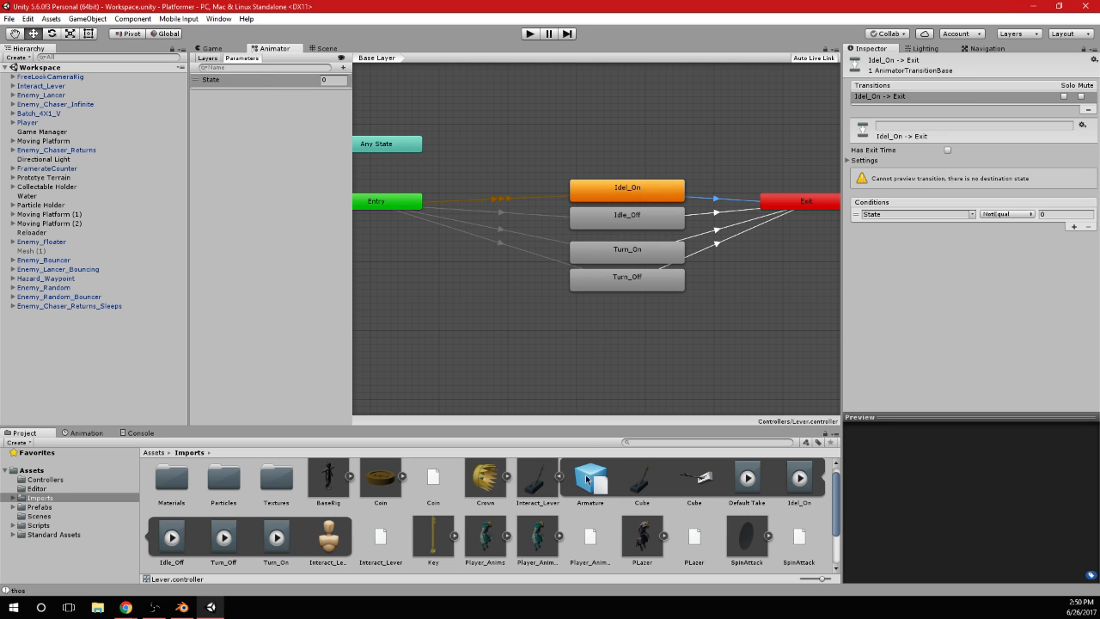
# Check the Idel_On clip in the Interact_Lever import settings and the Idel_On state's properties in the animator
pyautogui.click(537, 484)
pyautogui.click(870, 219)
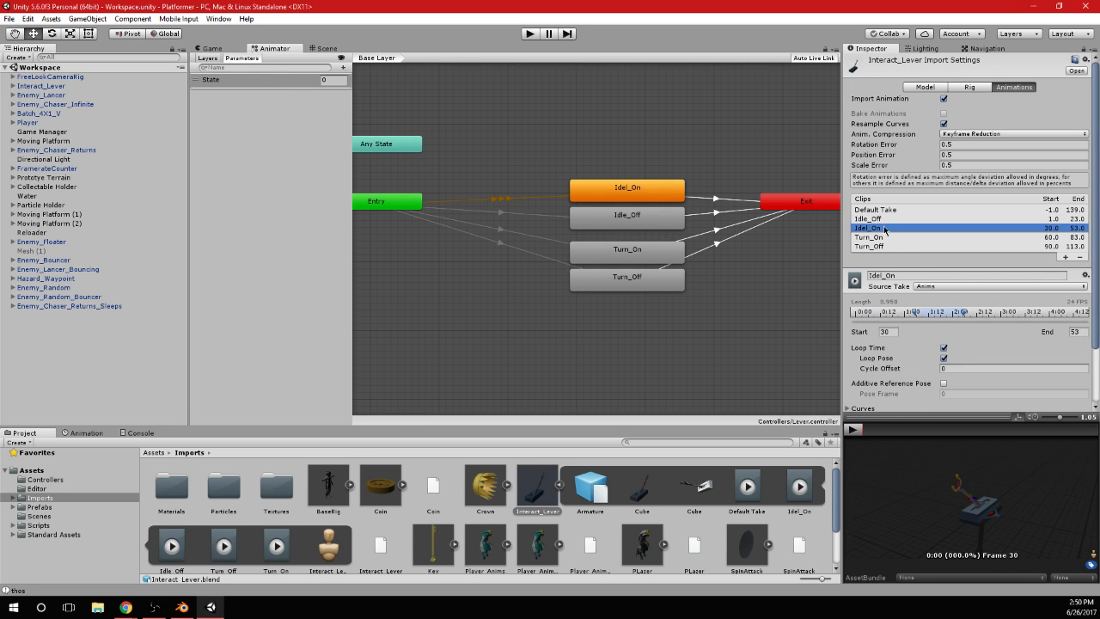
pyautogui.click(624, 217)
pyautogui.click(627, 190)
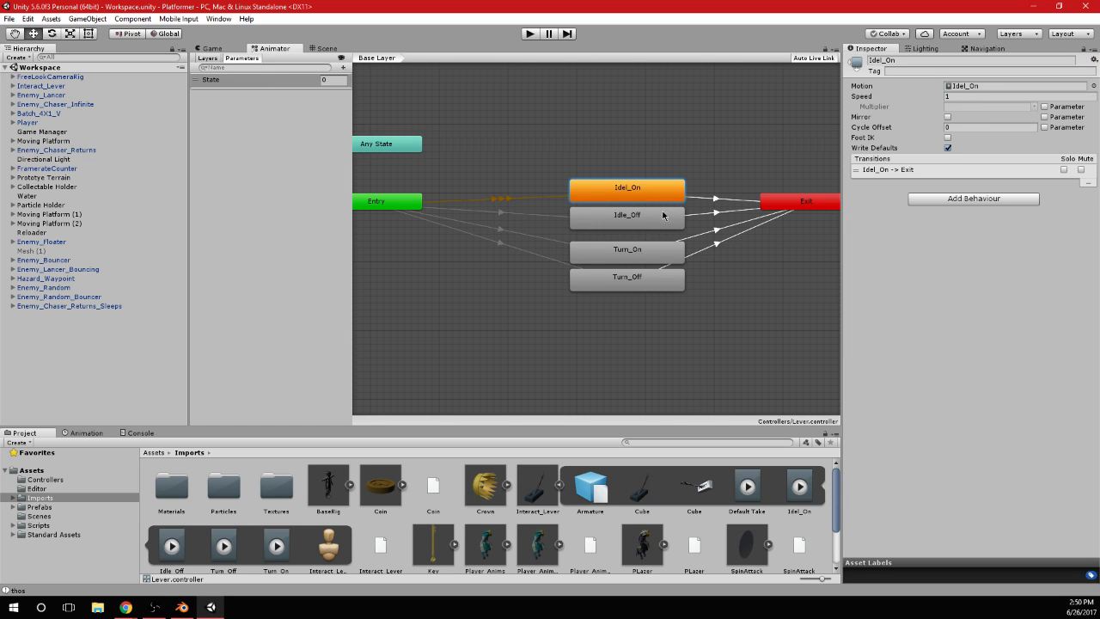
pyautogui.click(563, 135)
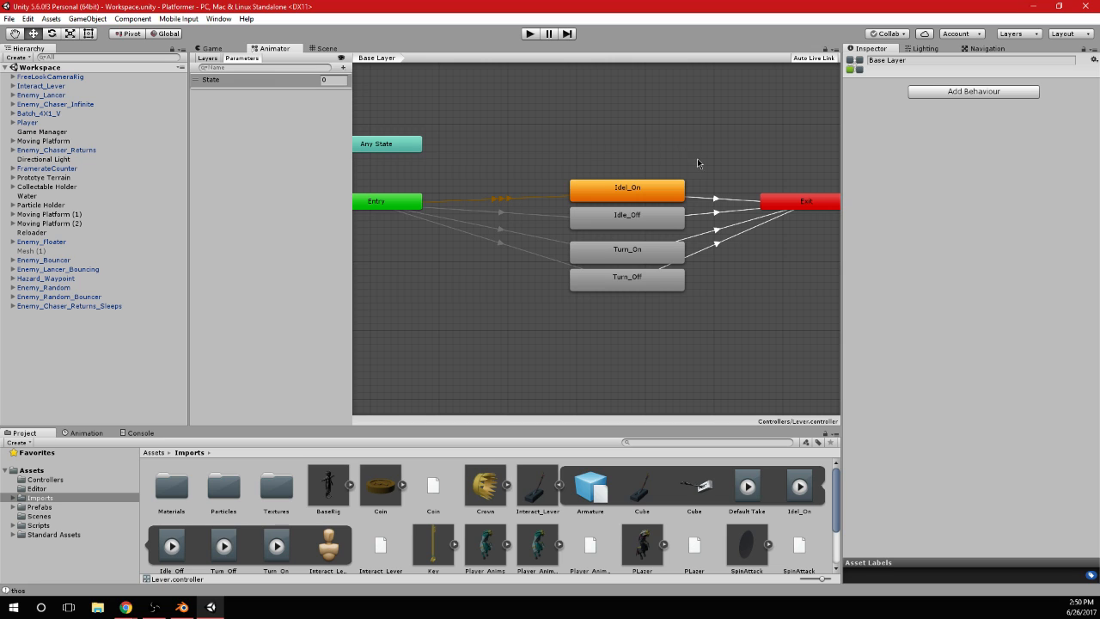
# Move the four lever states closer to Entry and stack Turn_On and Turn_Off directly below Idle_Off
pyautogui.moveTo(559, 330); pyautogui.dragTo(658, 152)
pyautogui.moveTo(658, 190); pyautogui.dragTo(583, 191)
pyautogui.click(644, 154)
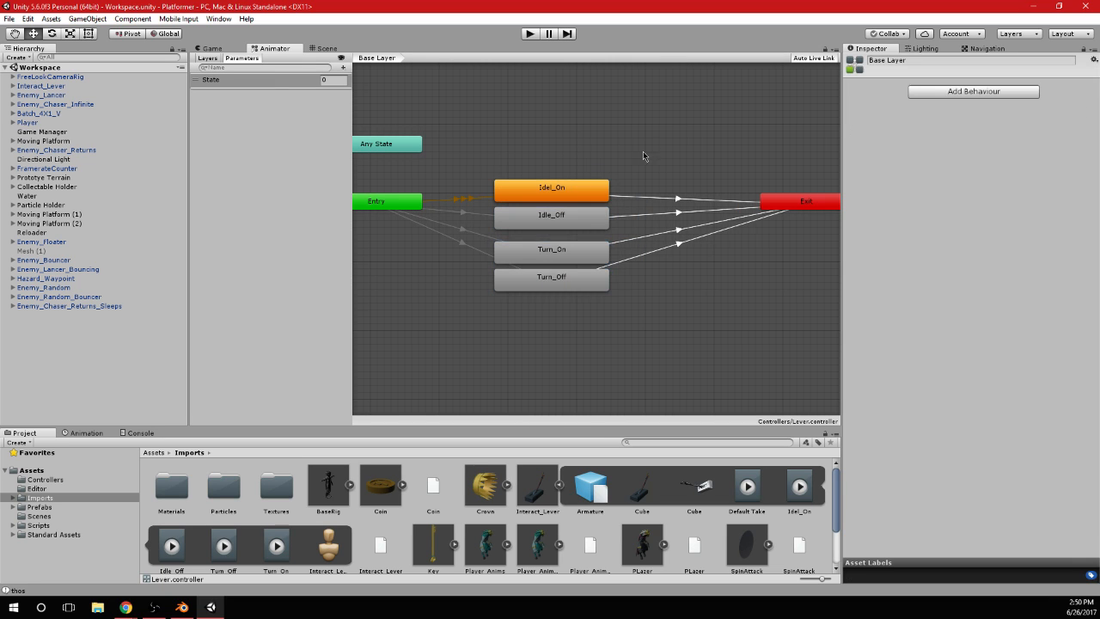
pyautogui.moveTo(518, 345); pyautogui.dragTo(581, 242)
pyautogui.click(615, 283)
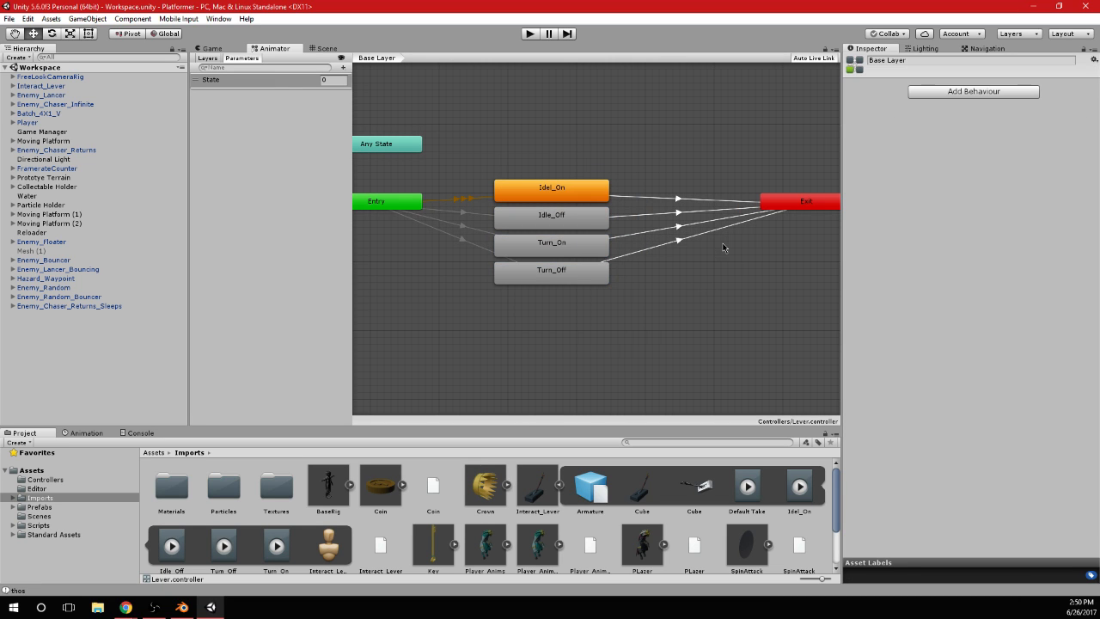
# Bring the Exit and Entry nodes closer to the four states and centre them vertically on the stack
pyautogui.moveTo(792, 206); pyautogui.dragTo(717, 198)
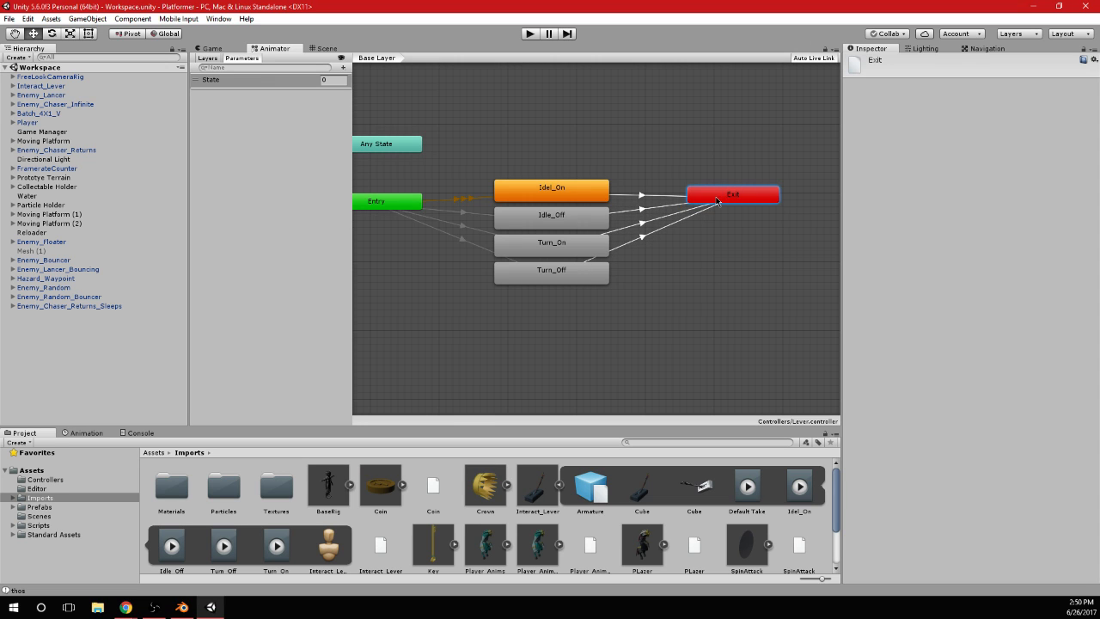
pyautogui.moveTo(646, 148); pyautogui.dragTo(672, 143, button='middle')
pyautogui.moveTo(741, 194); pyautogui.dragTo(749, 215)
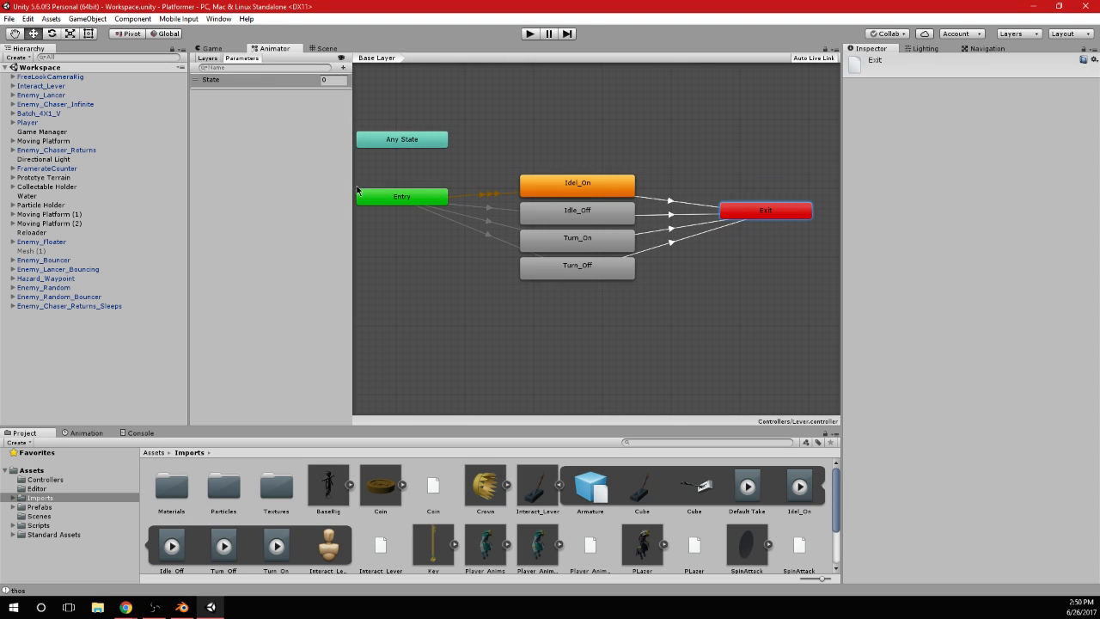
pyautogui.moveTo(356, 190); pyautogui.dragTo(362, 210)
pyautogui.moveTo(767, 213); pyautogui.dragTo(765, 227)
pyautogui.click(756, 169)
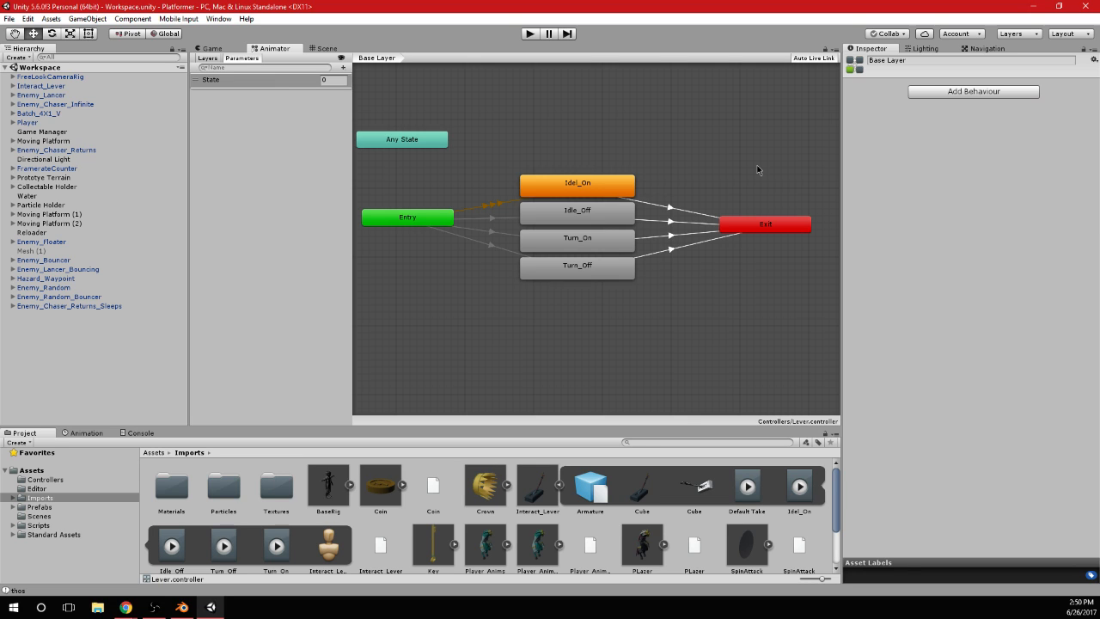
pyautogui.moveTo(773, 228)
pyautogui.mouseDown()
pyautogui.moveTo(765, 154)
pyautogui.moveTo(635, 110)
pyautogui.moveTo(589, 117)
pyautogui.moveTo(758, 231)
pyautogui.mouseUp()
pyautogui.moveTo(429, 226); pyautogui.dragTo(435, 227)
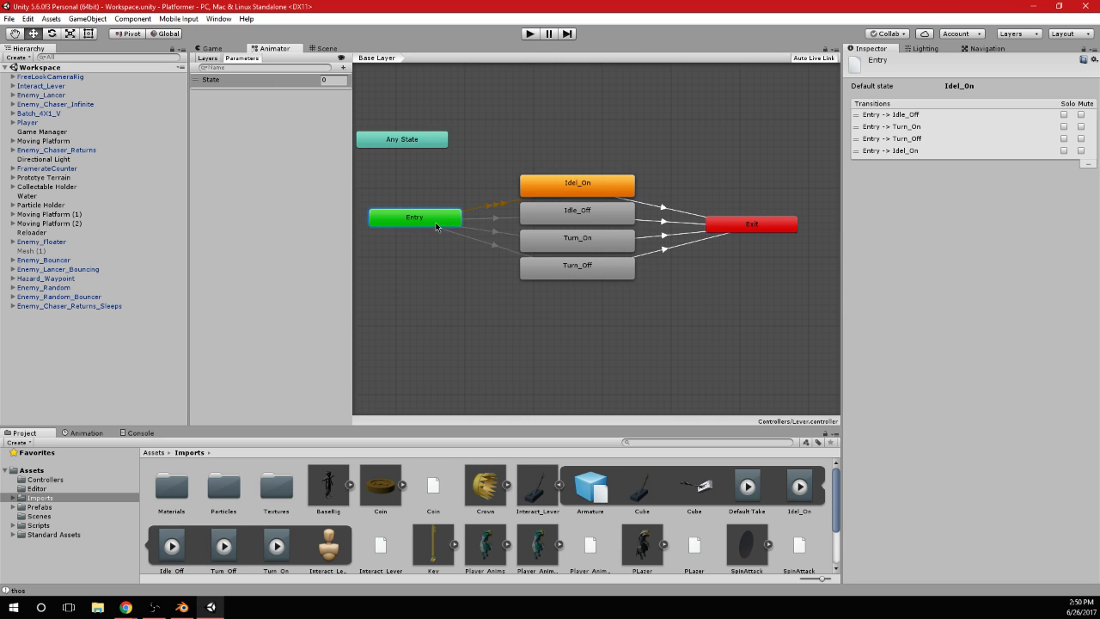
# Select Interact_Lever, frame it in the Scene view and look at it up close
pyautogui.click(211, 49)
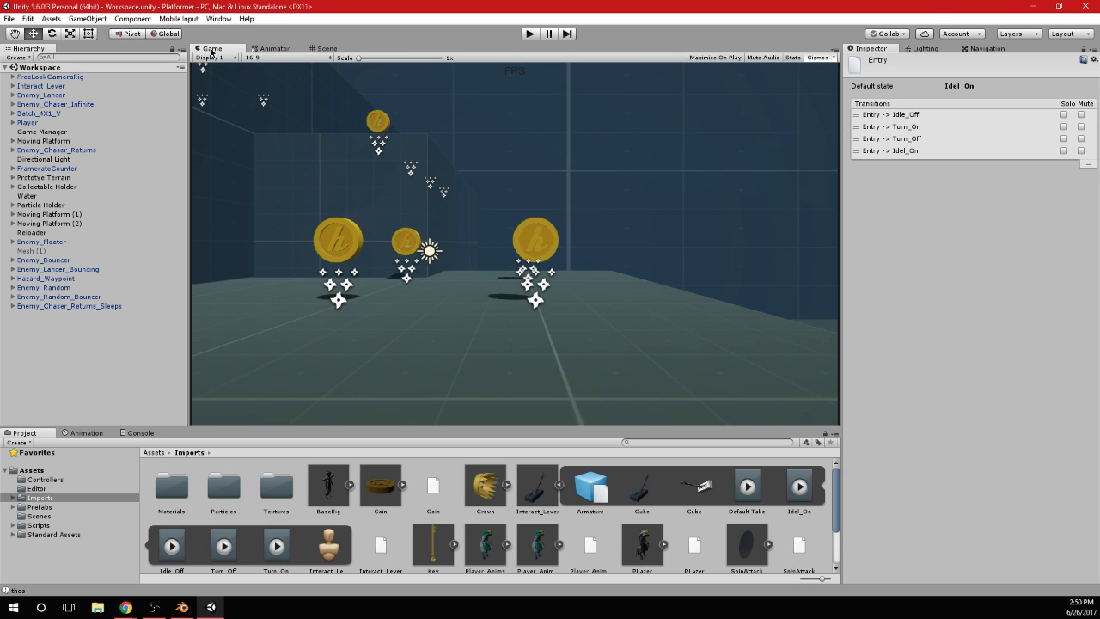
pyautogui.click(63, 86)
pyautogui.click(324, 48)
pyautogui.doubleClick(80, 85)
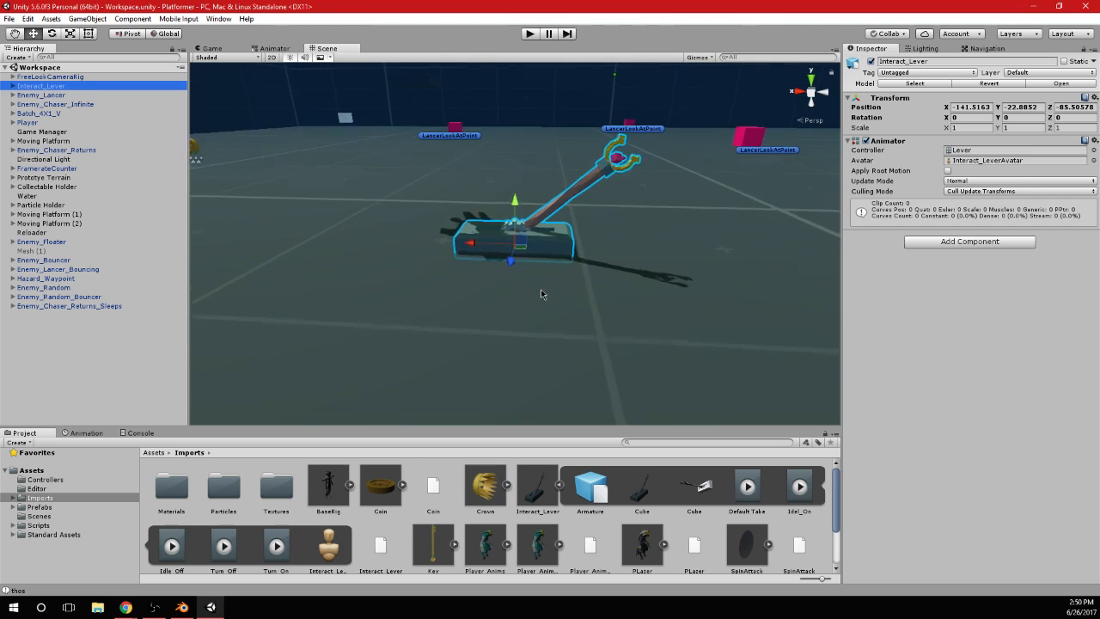
pyautogui.scroll(6, 542, 294)
pyautogui.keyDown('alt'); pyautogui.moveTo(474, 165); pyautogui.dragTo(560, 198); pyautogui.keyUp('alt')
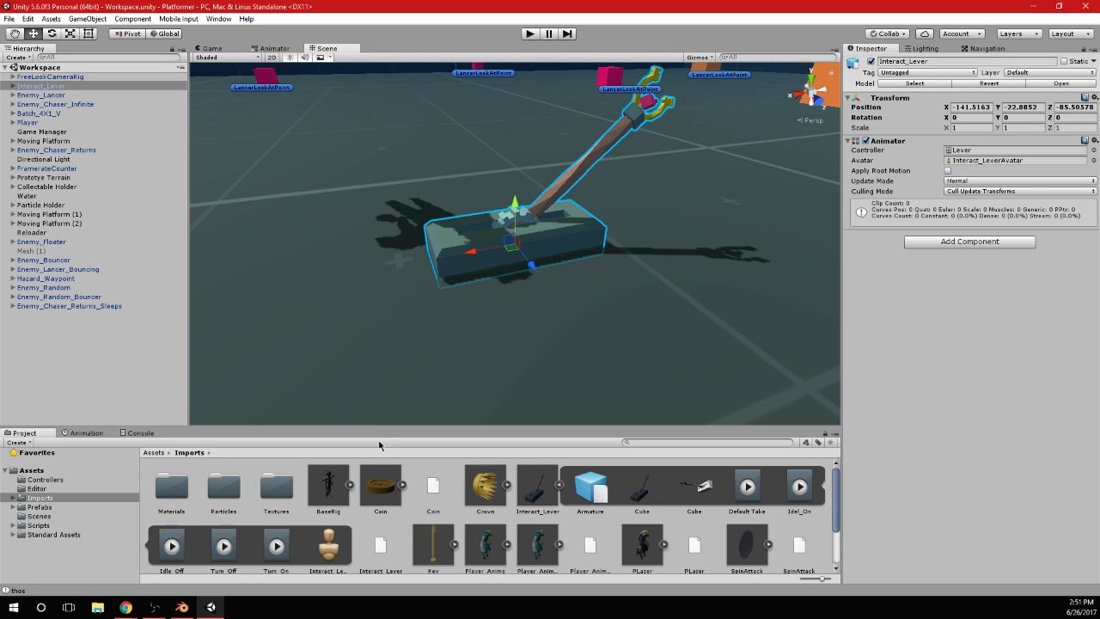
# Open the Player's PlayerInput script in Visual Studio and expand its SpinAttack function
pyautogui.click(28, 122)
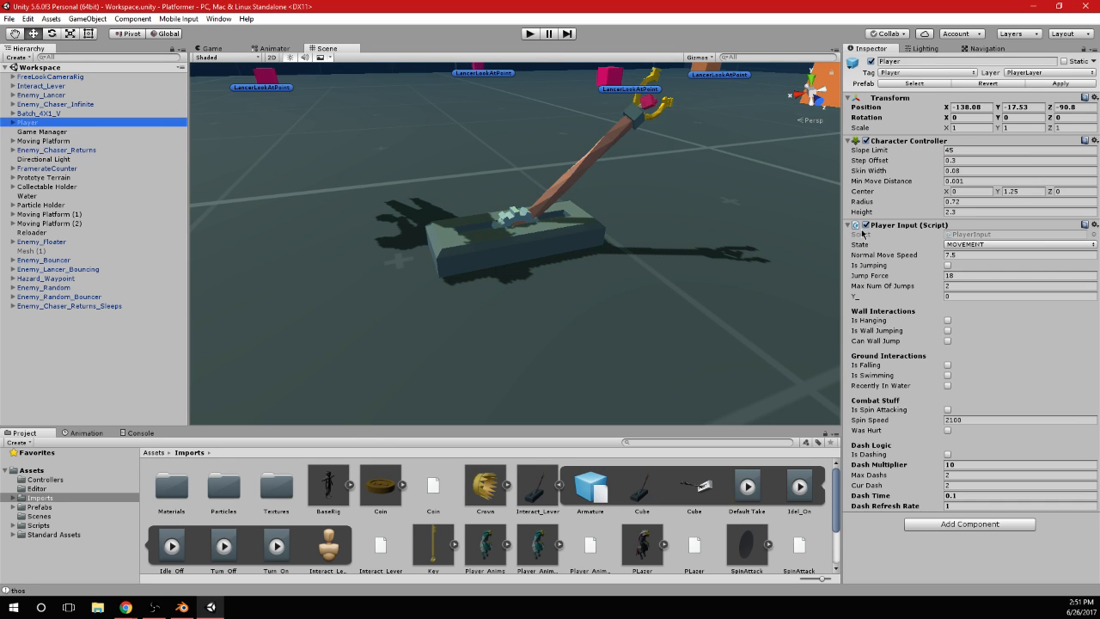
pyautogui.doubleClick(980, 235)
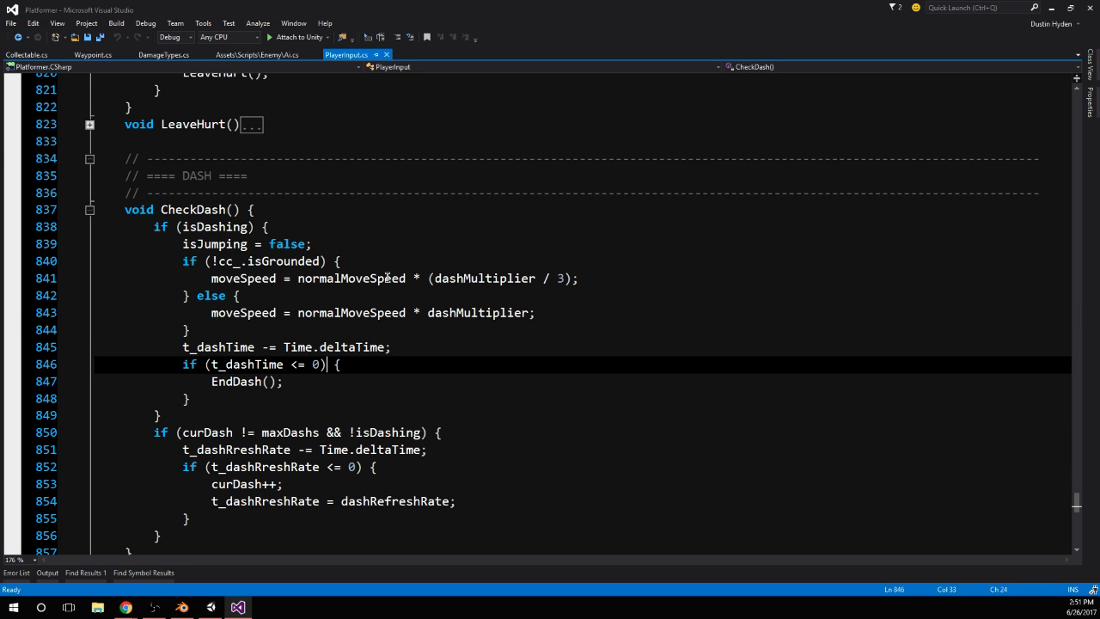
pyautogui.scroll(-9, 417, 280)
pyautogui.scroll(20, 422, 275)
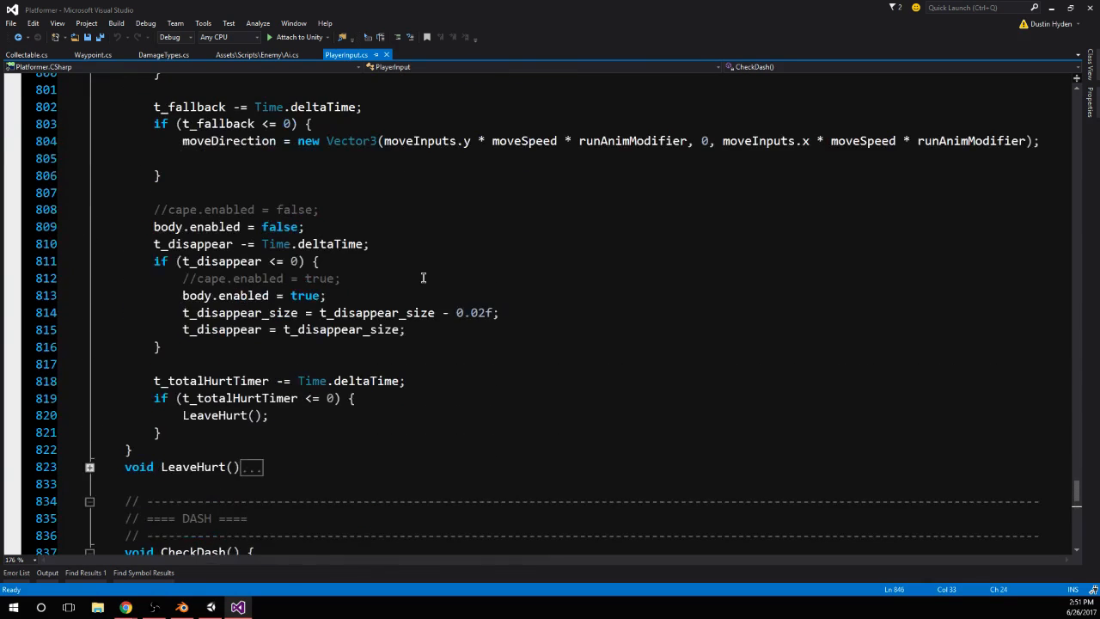
pyautogui.scroll(7, 453, 294)
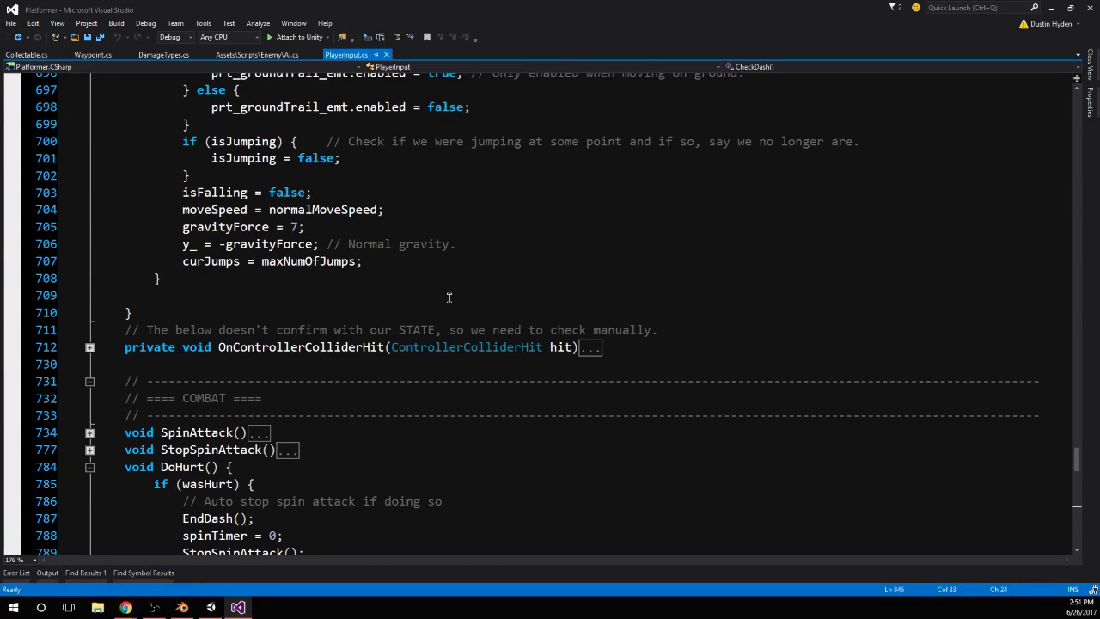
pyautogui.scroll(-2, 449, 297)
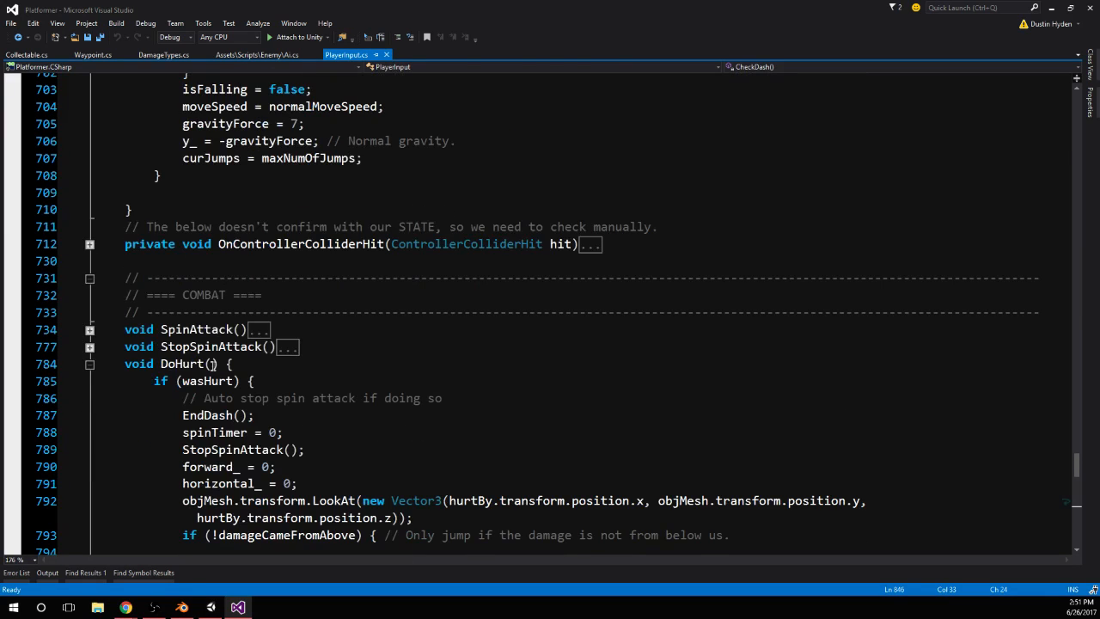
pyautogui.click(89, 330)
# Examine the SphereCastAll call and the enemy hit handling inside SpinAttack
pyautogui.scroll(-7, 528, 221)
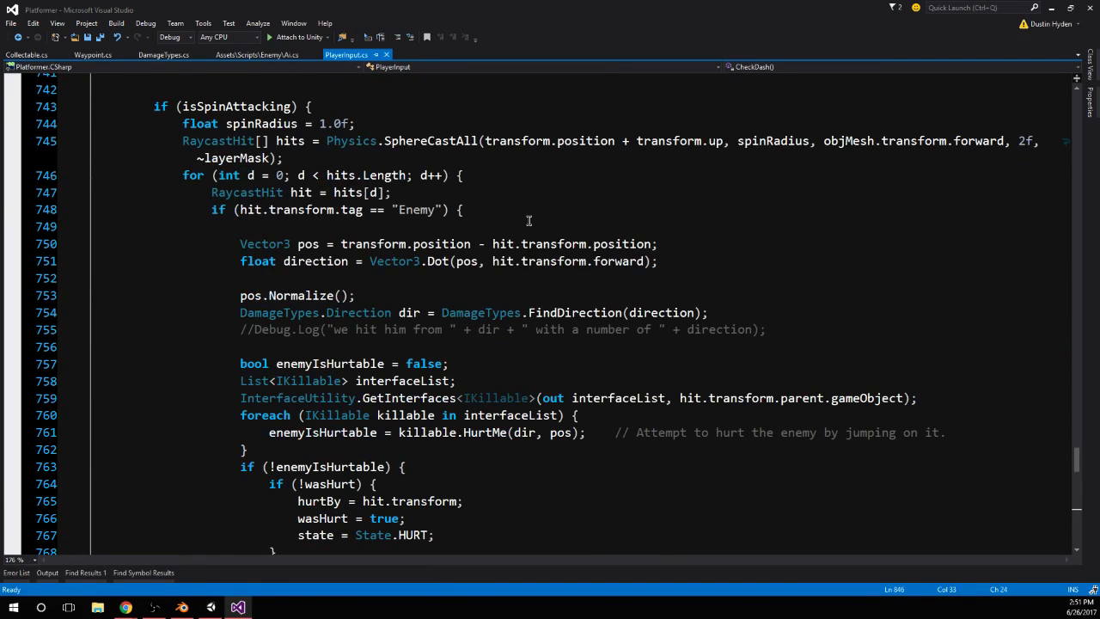
pyautogui.doubleClick(471, 140)
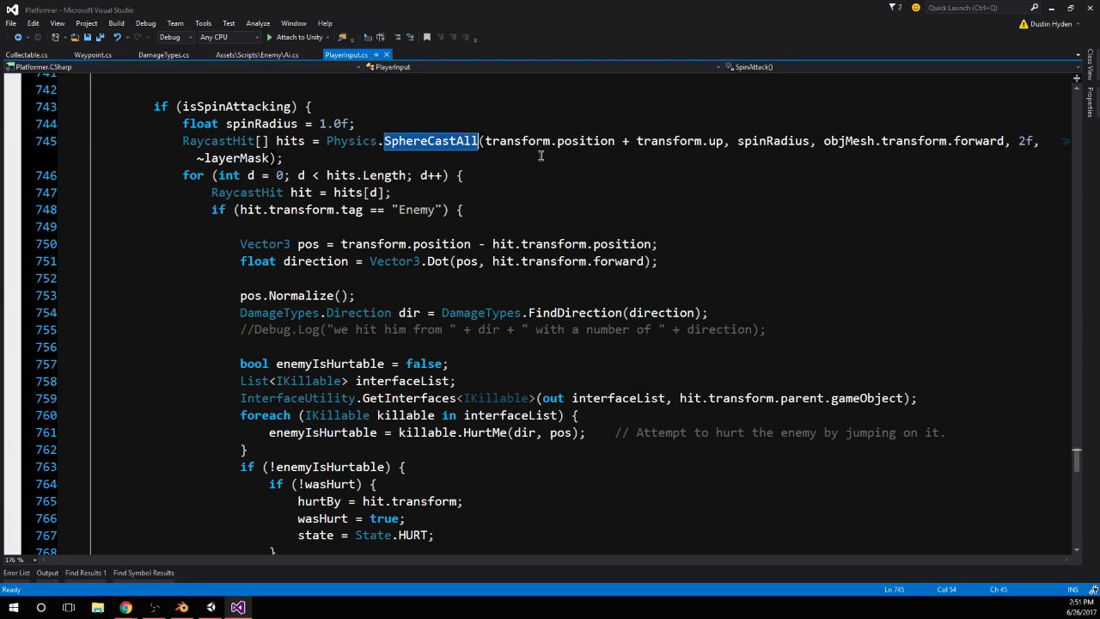
pyautogui.scroll(-1, 540, 156)
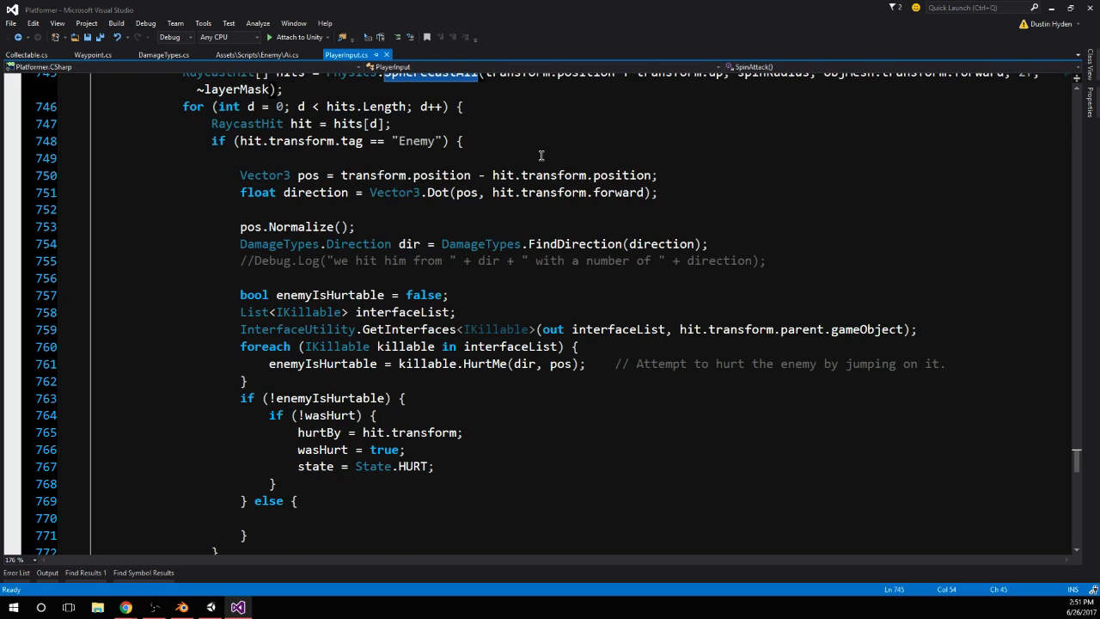
pyautogui.scroll(2, 541, 155)
pyautogui.scroll(-1, 541, 156)
pyautogui.keyDown('ctrl'); pyautogui.scroll(-3, 541, 156); pyautogui.keyUp('ctrl')
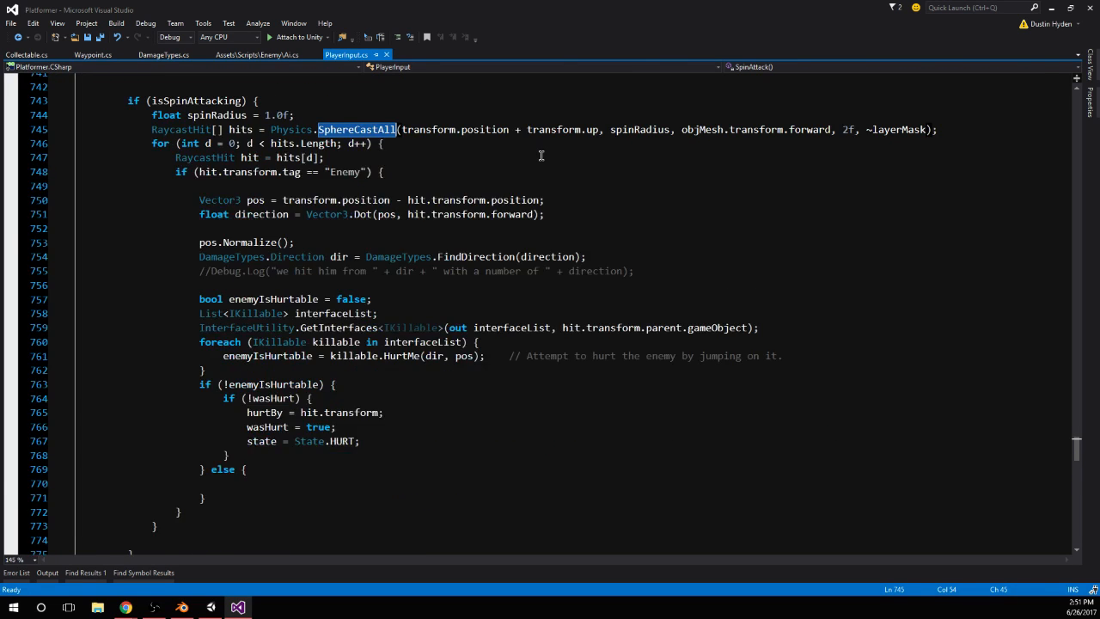
pyautogui.scroll(2, 397, 221)
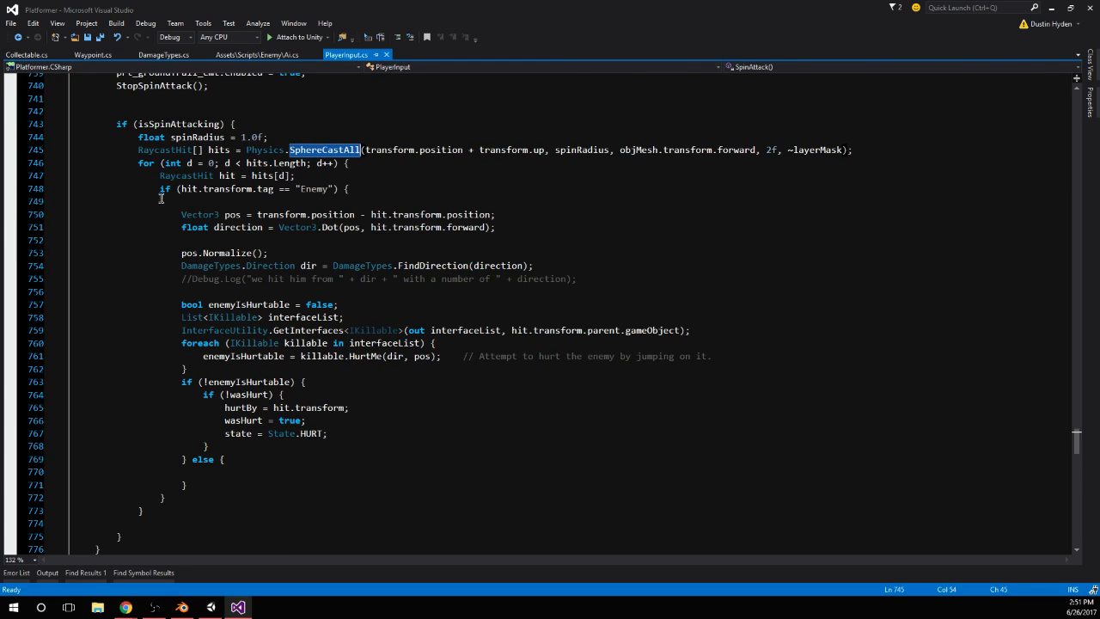
# Collapse the Animations and Jumping functions in PlayerInput.cs
pyautogui.scroll(20, 397, 221)
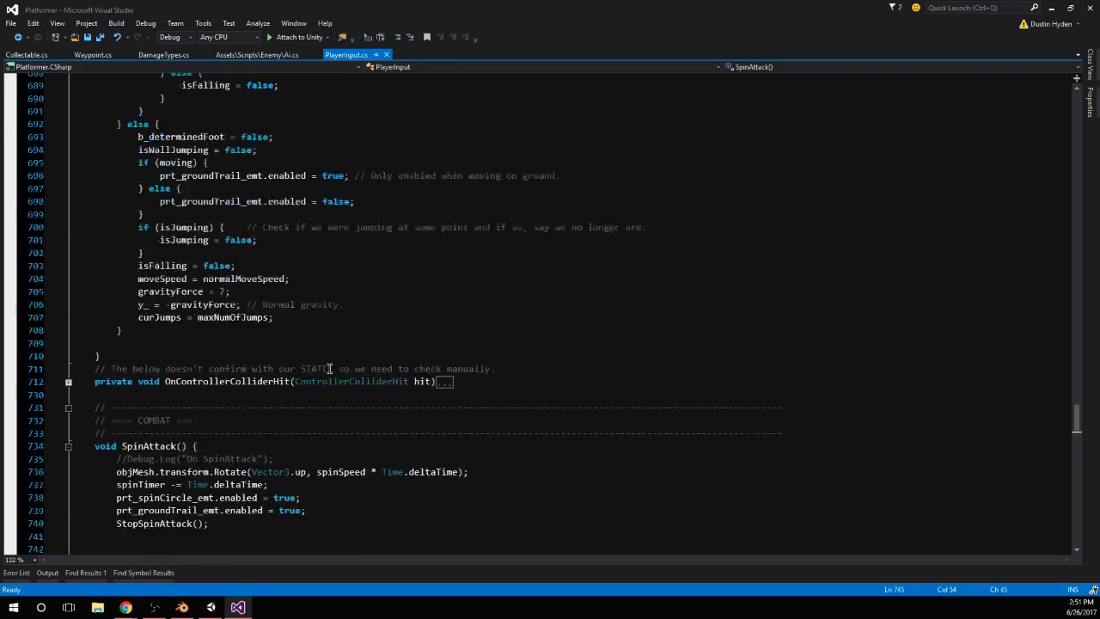
pyautogui.scroll(20, 402, 380)
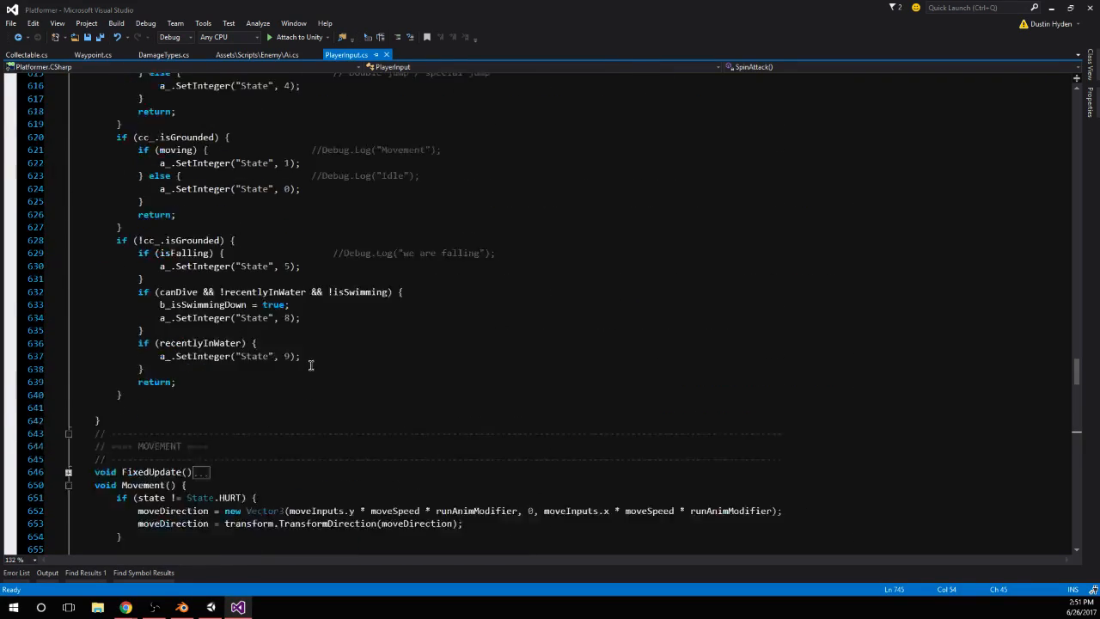
pyautogui.scroll(10, 308, 368)
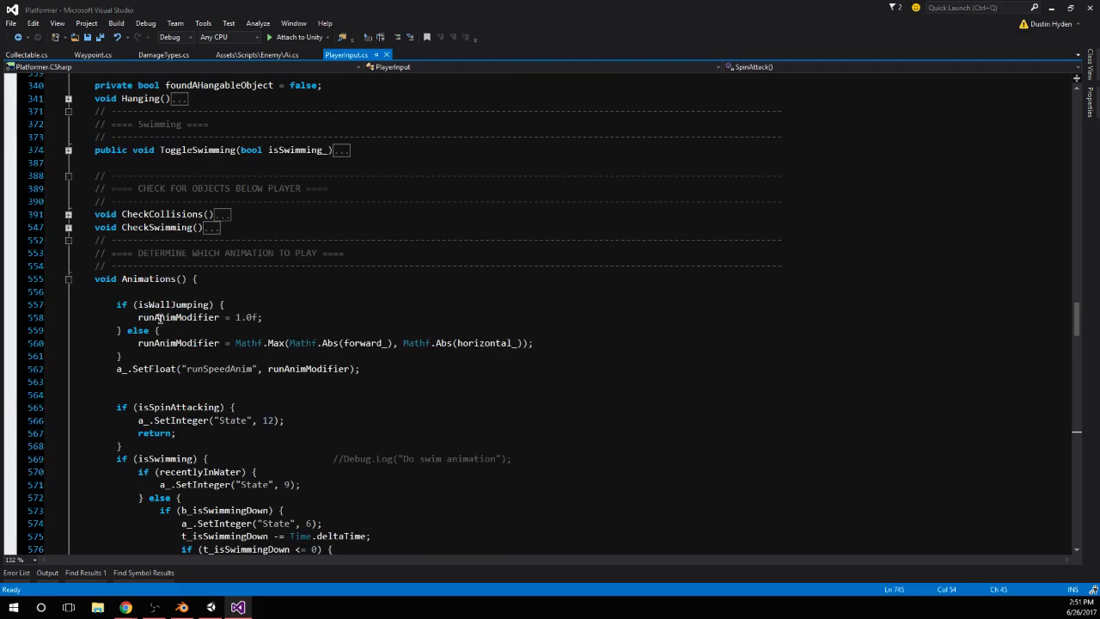
pyautogui.click(68, 279)
pyautogui.scroll(20, 67, 279)
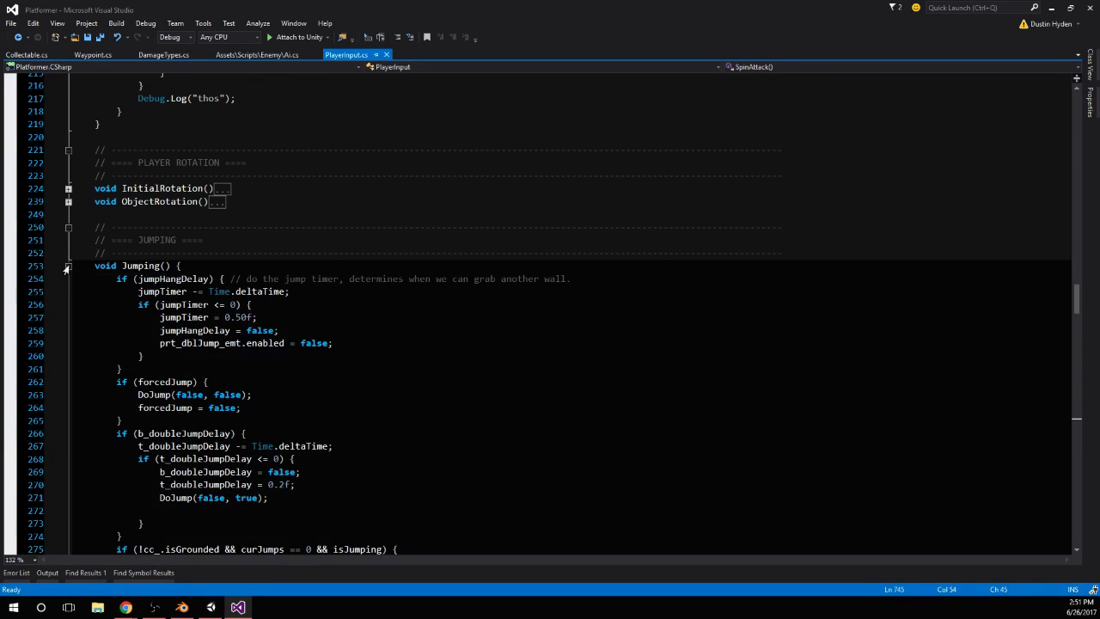
pyautogui.click(68, 266)
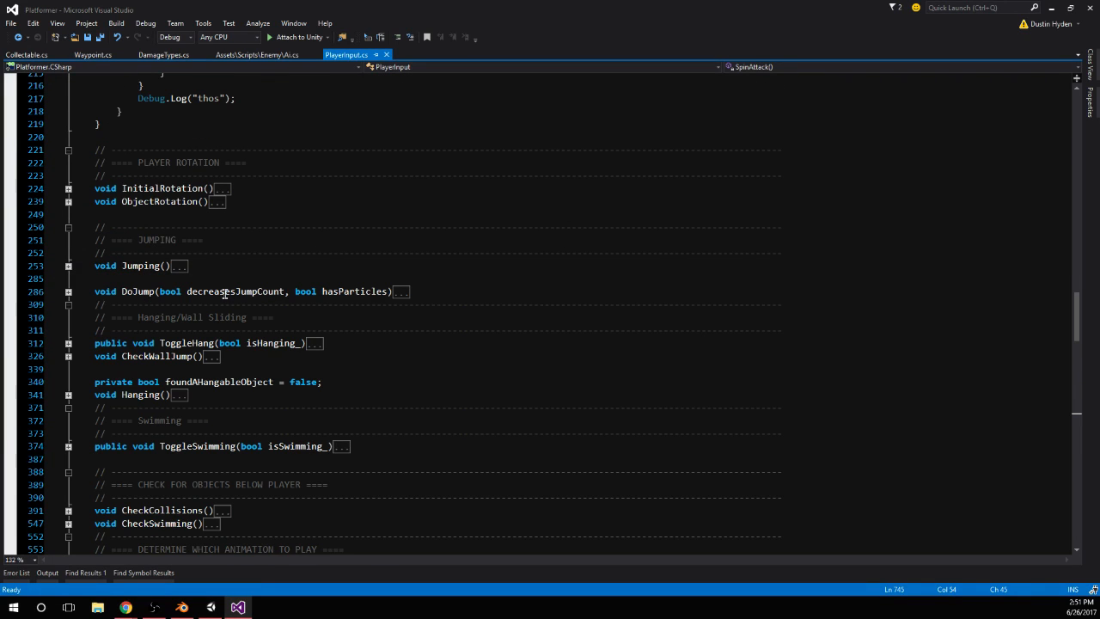
# Expand the CheckCollisions function and examine its downward raycast and tag checks for moving platforms and liquid
pyautogui.scroll(6, 302, 288)
pyautogui.scroll(-10, 302, 288)
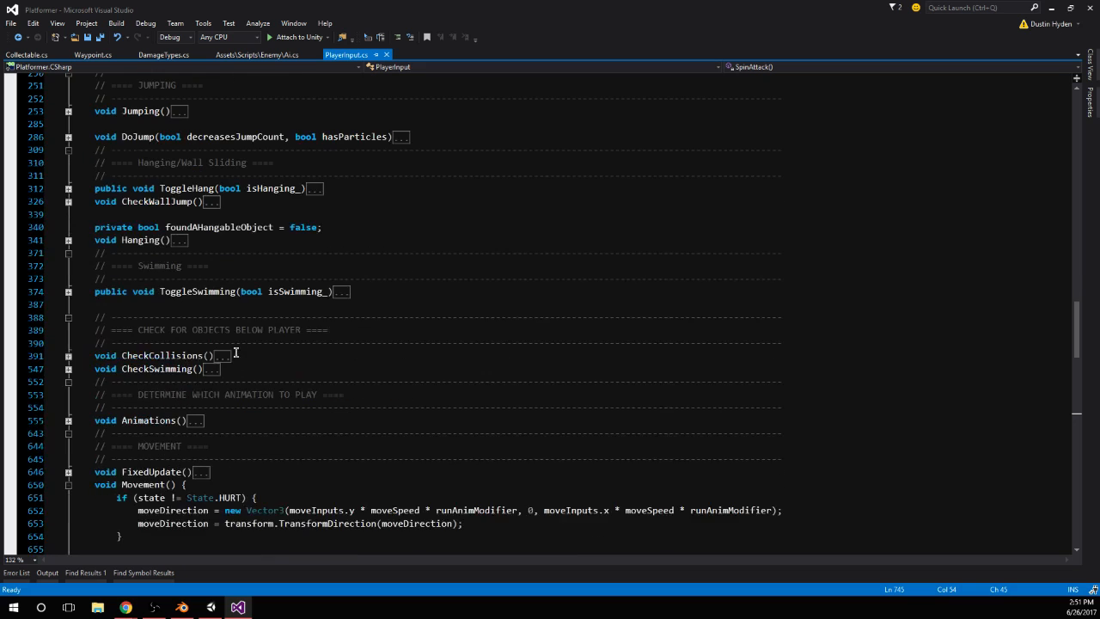
pyautogui.click(68, 356)
pyautogui.scroll(-5, 68, 356)
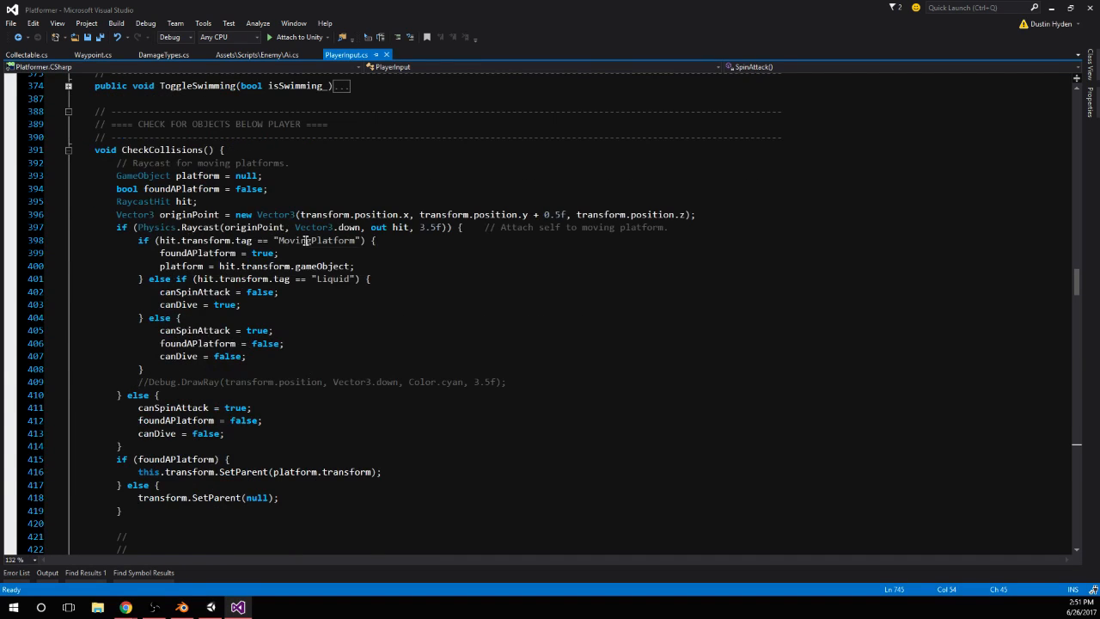
pyautogui.scroll(-4, 345, 246)
pyautogui.scroll(5, 347, 246)
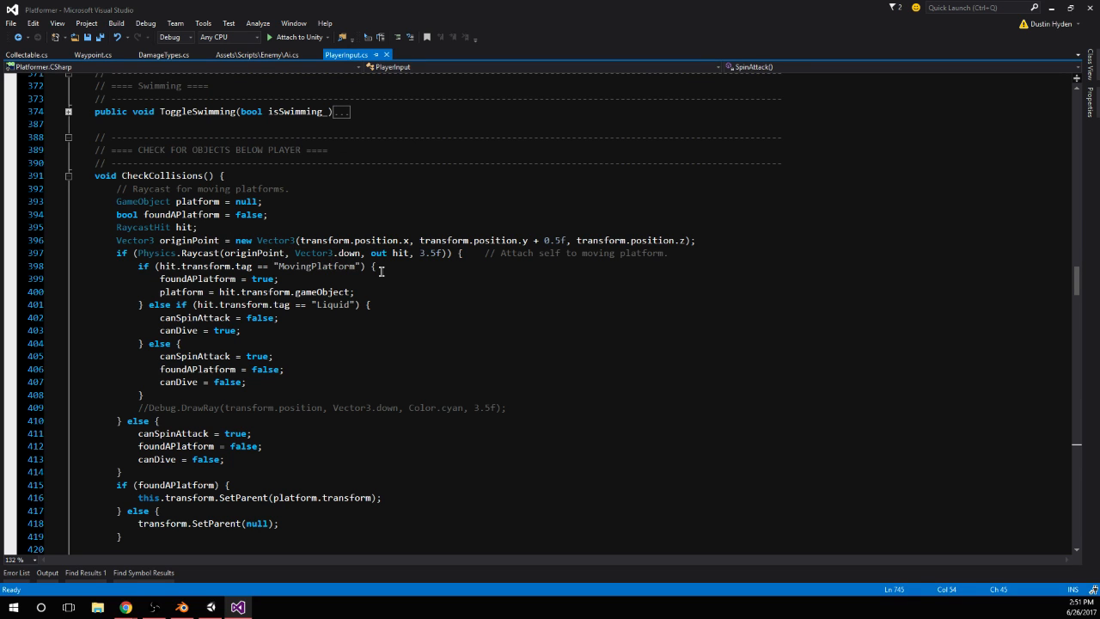
# Review the GetJoystiq and ButtonClicks input functions, returning to the start of CheckCollisions
pyautogui.scroll(20, 304, 314)
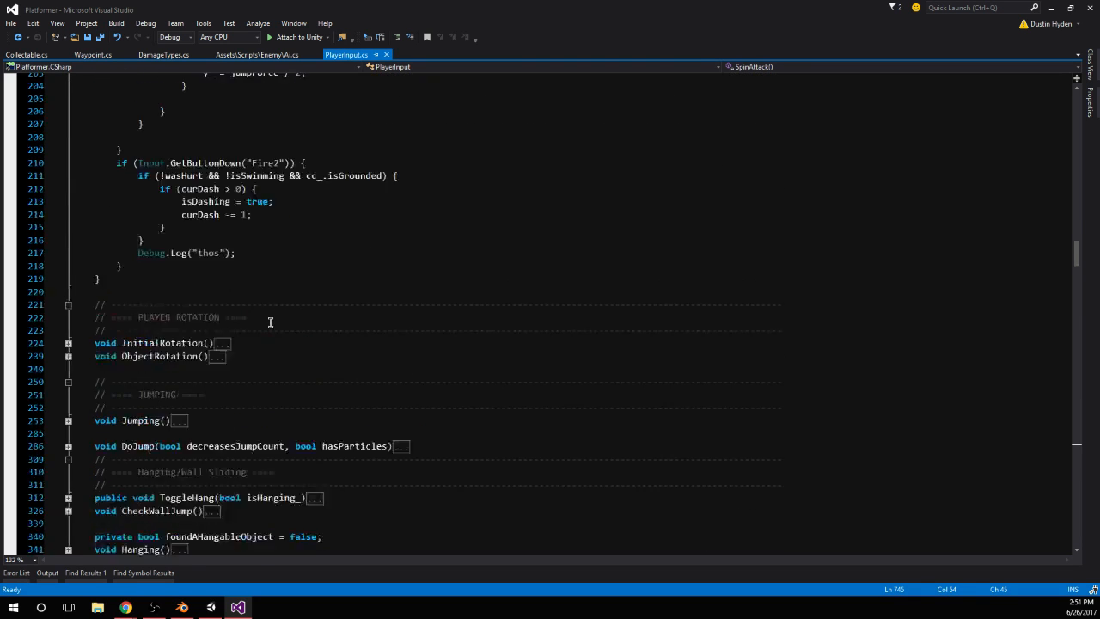
pyautogui.scroll(6, 281, 322)
pyautogui.scroll(16, 257, 318)
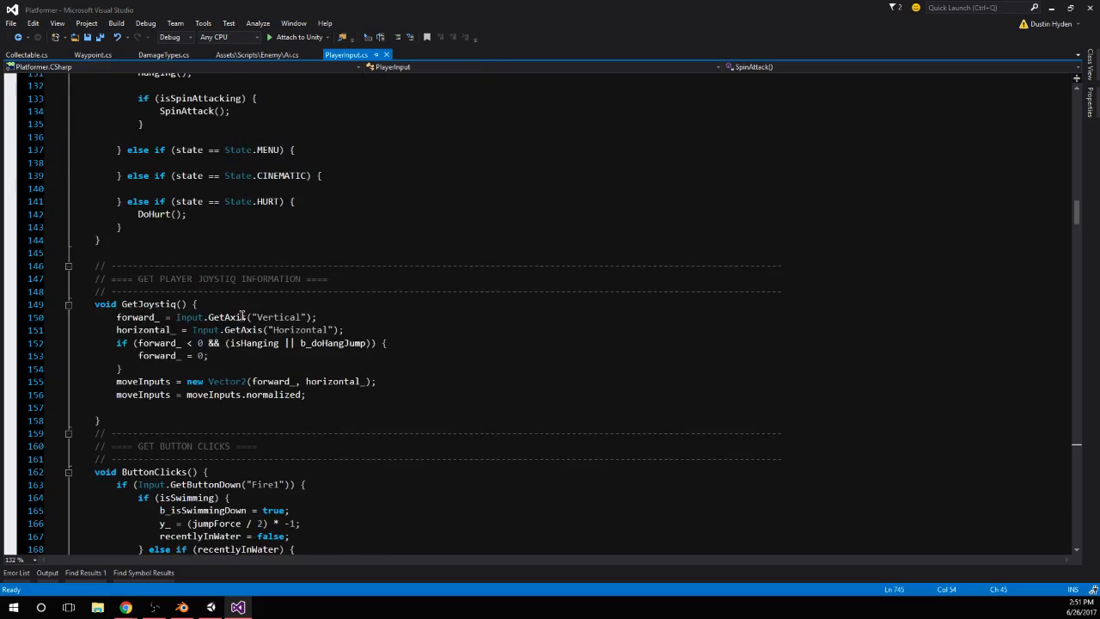
pyautogui.scroll(-5, 246, 311)
pyautogui.scroll(-20, 247, 311)
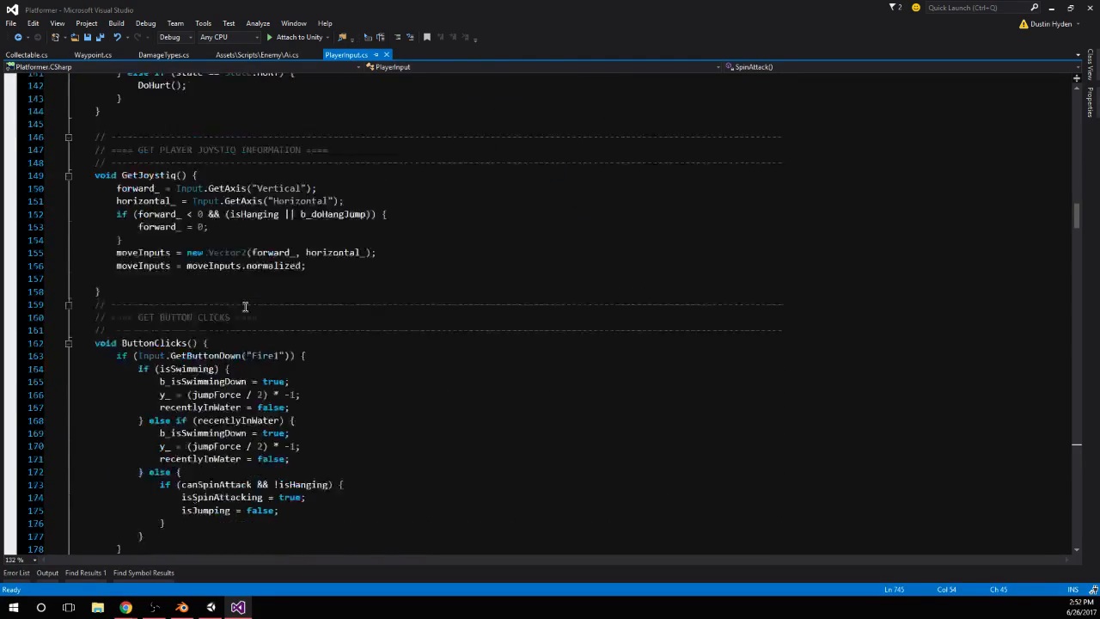
pyautogui.scroll(-5, 235, 314)
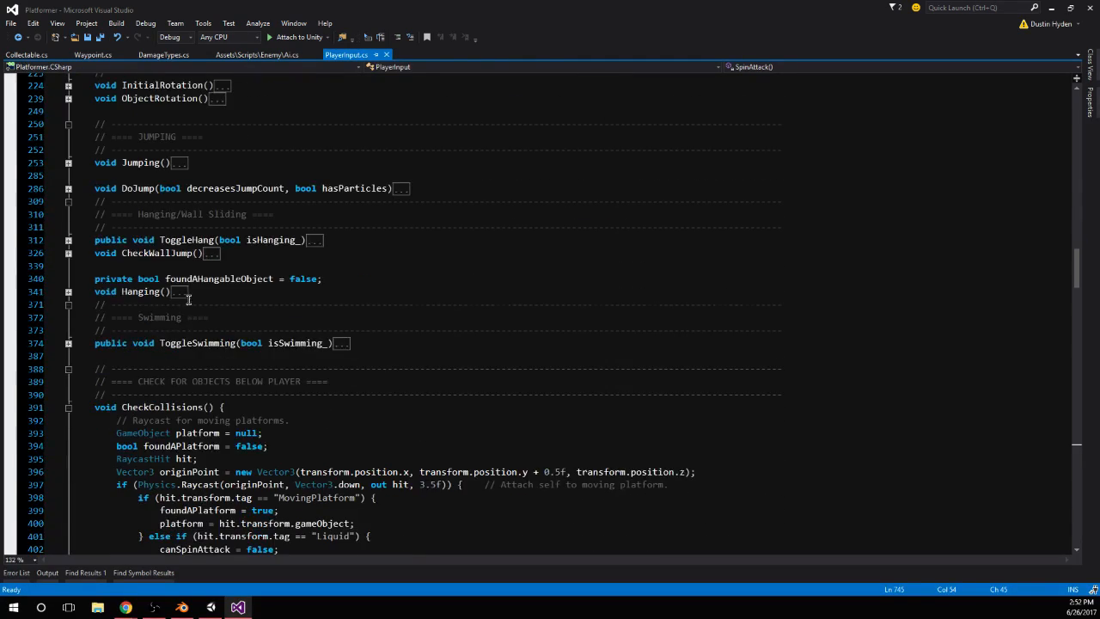
pyautogui.scroll(-3, 184, 226)
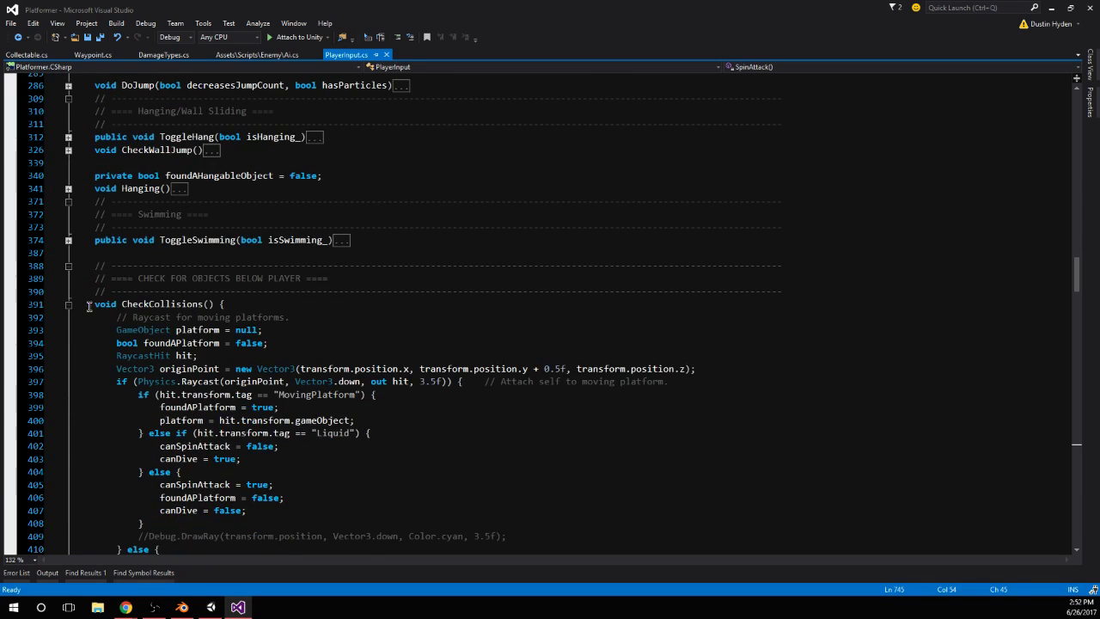
# Collapse CheckCollisions and look through the Movement, SpinAttack, DoHurt and CheckDash functions
pyautogui.scroll(-4, 88, 307)
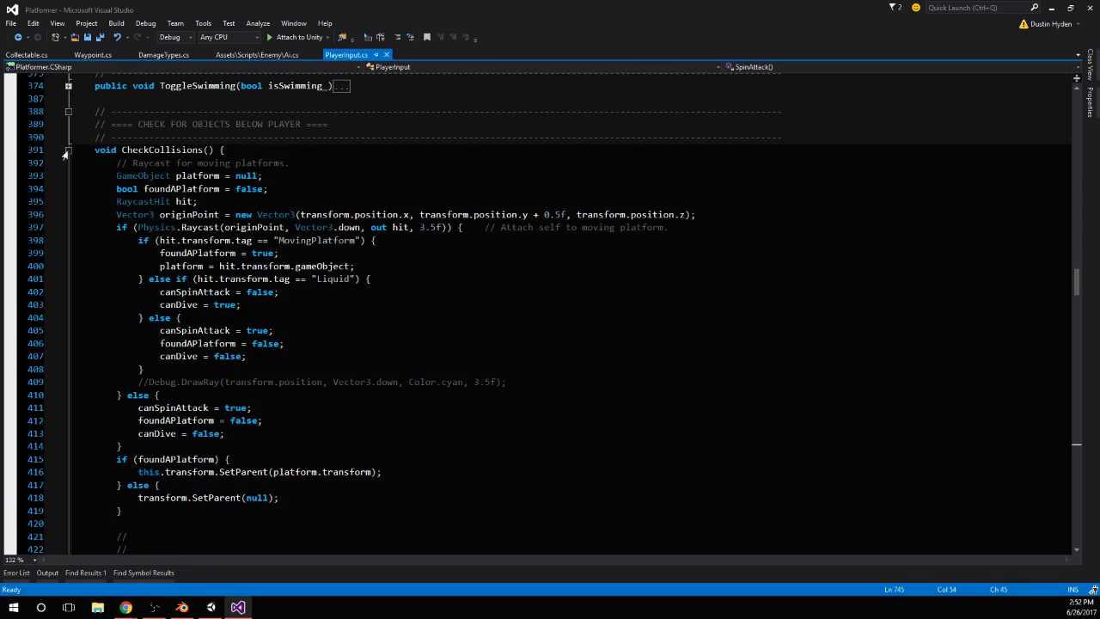
pyautogui.click(68, 149)
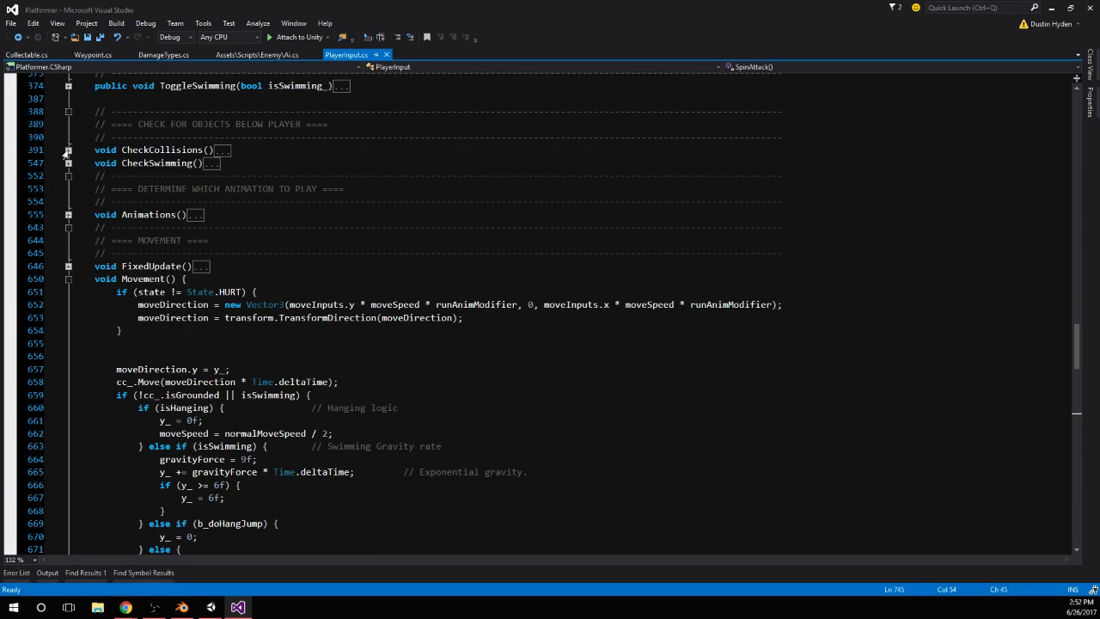
pyautogui.scroll(-15, 81, 258)
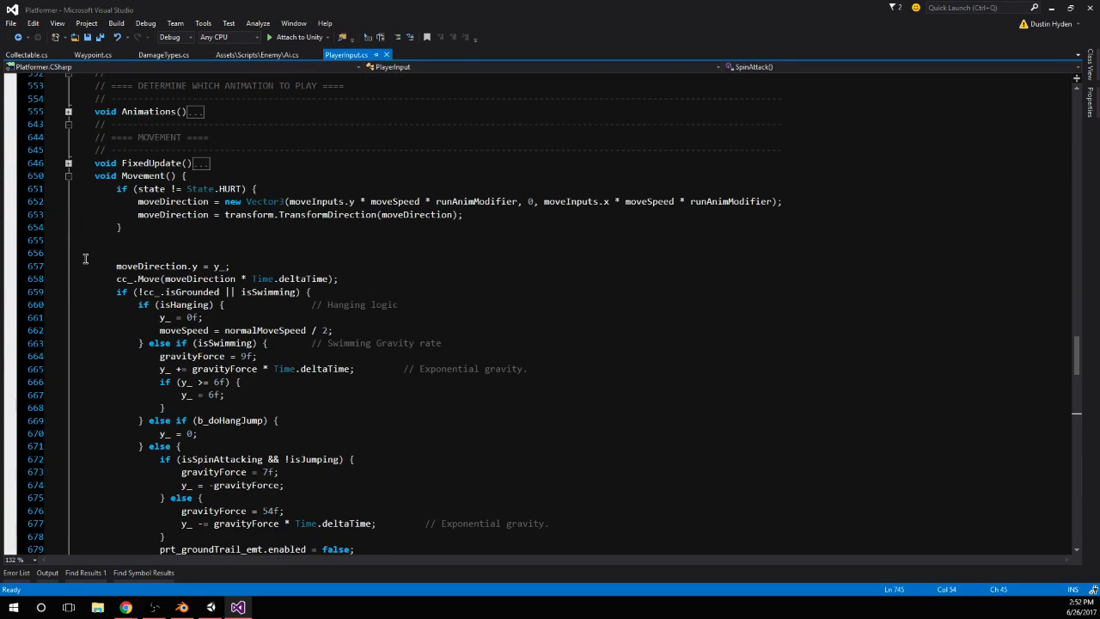
pyautogui.scroll(-20, 85, 260)
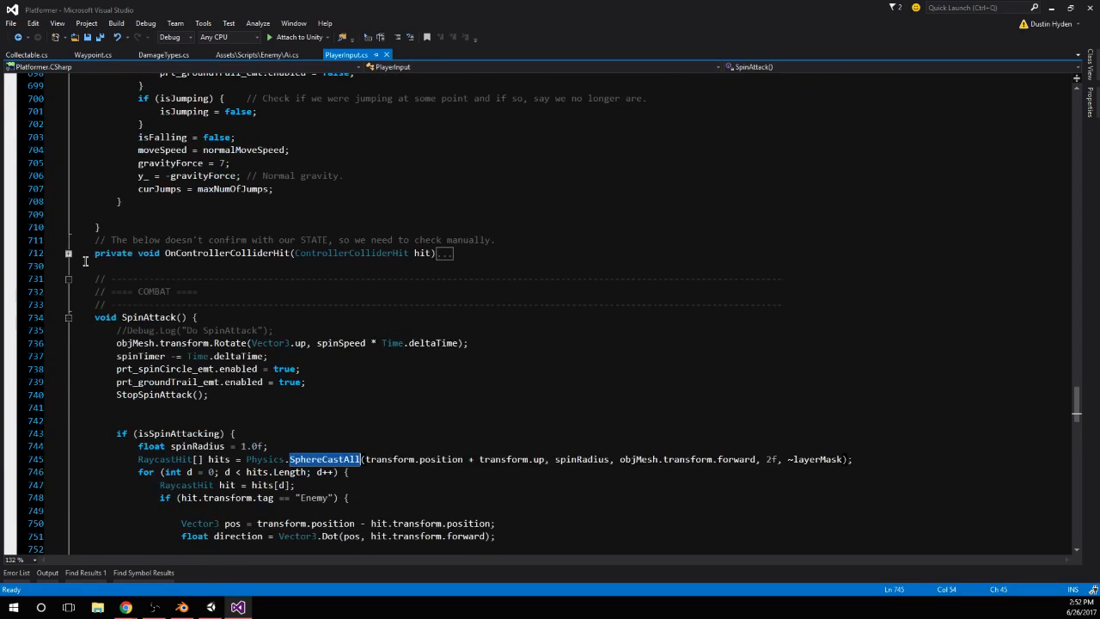
pyautogui.scroll(-9, 85, 261)
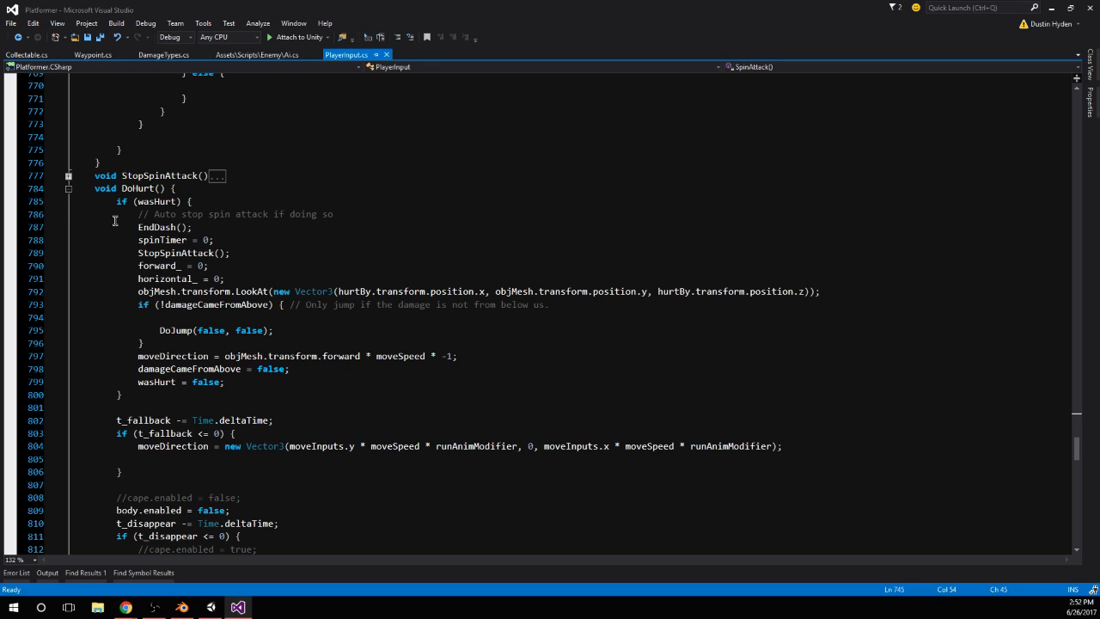
pyautogui.scroll(-1, 114, 223)
pyautogui.scroll(-11, 114, 223)
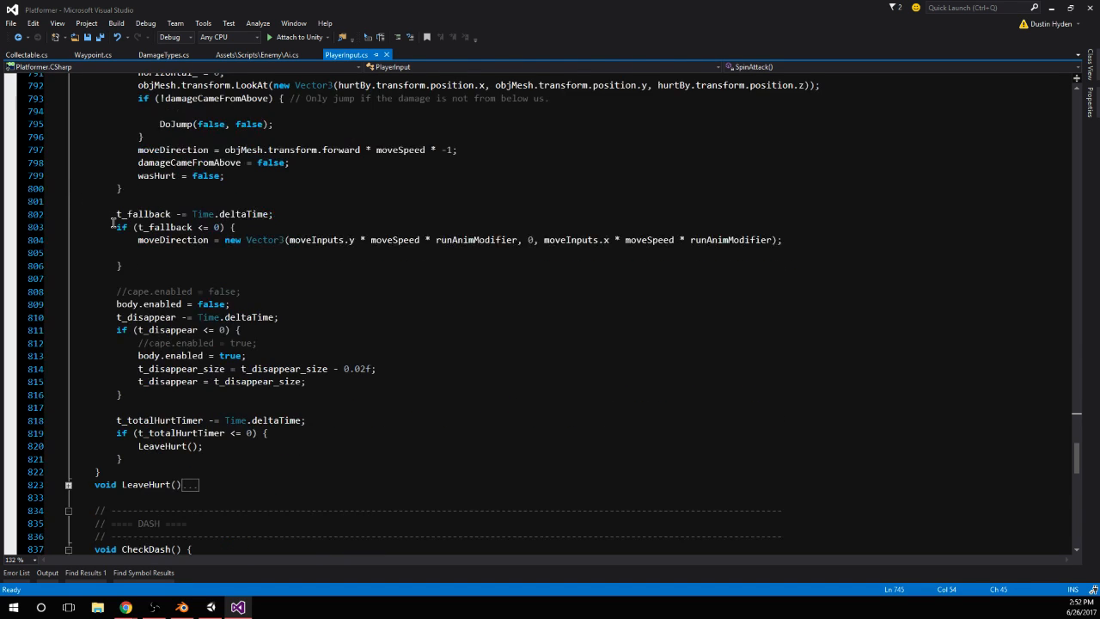
pyautogui.scroll(-5, 113, 223)
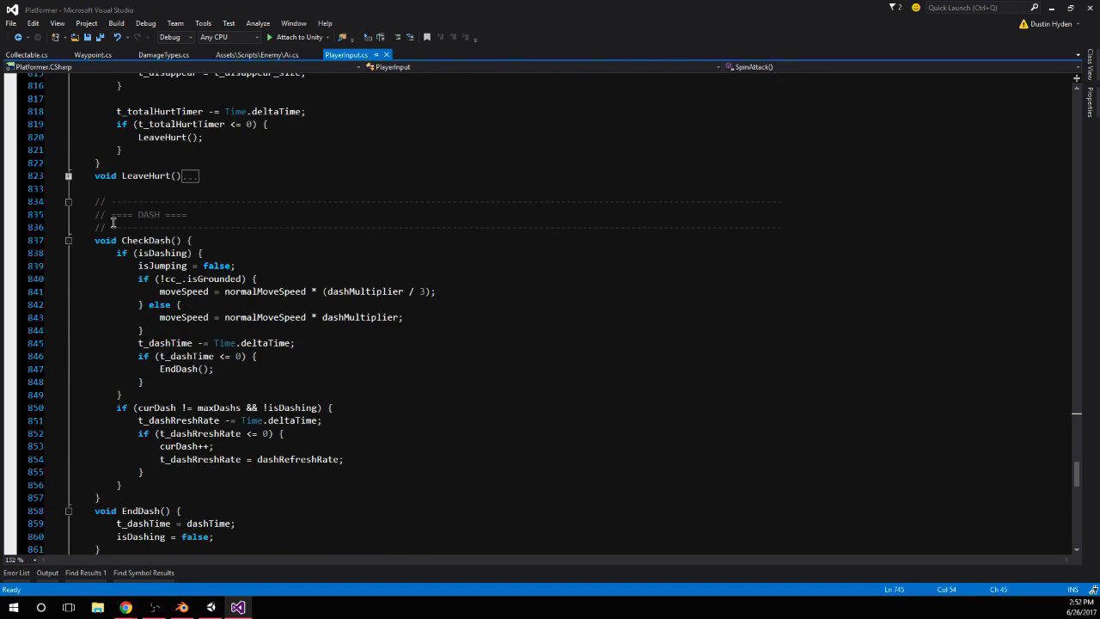
# Collapse the DoHurt function and briefly expand LeaveHurt to read its timer resets
pyautogui.scroll(4, 111, 225)
pyautogui.scroll(14, 112, 228)
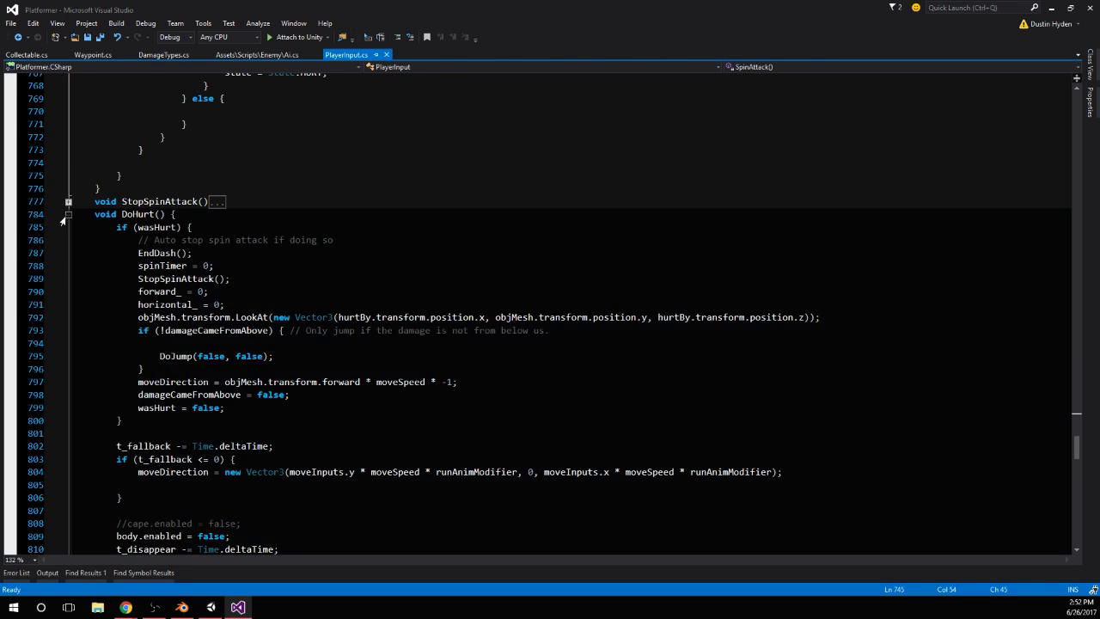
pyautogui.click(67, 214)
pyautogui.click(68, 227)
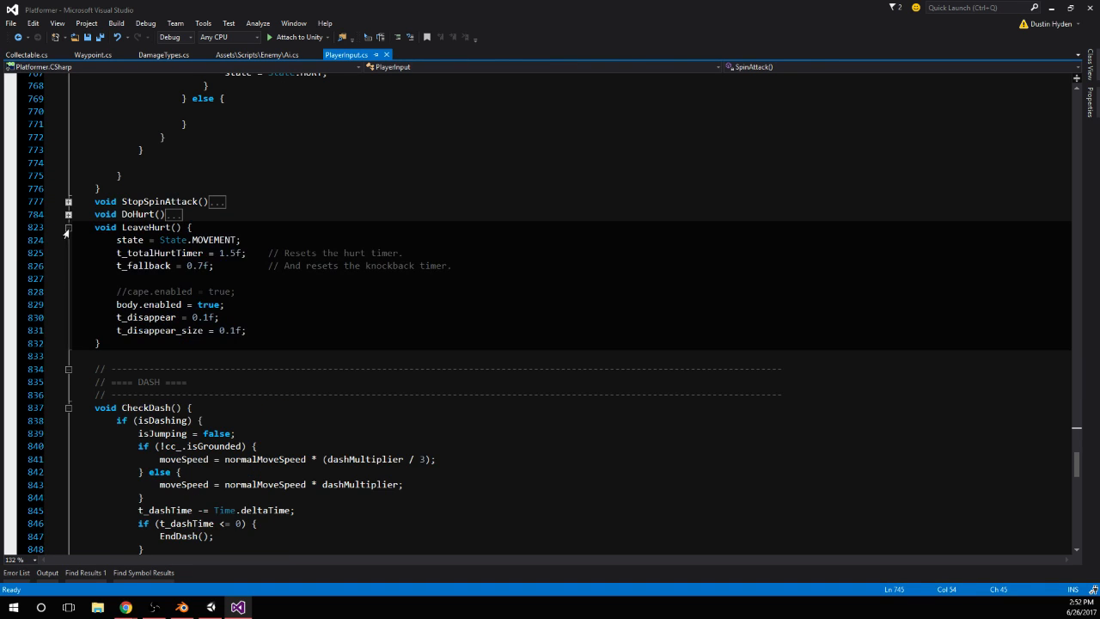
pyautogui.click(68, 227)
# Expand OnControllerColliderHit above the combat section and examine its WallJump tag check
pyautogui.scroll(12, 83, 229)
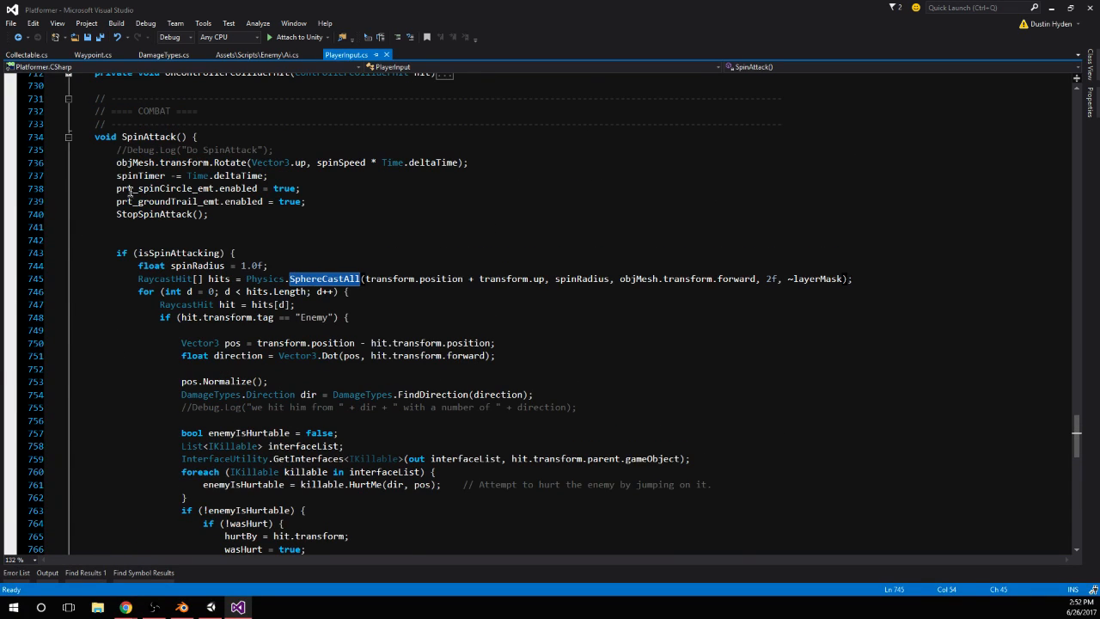
pyautogui.click(186, 225)
pyautogui.click(179, 237)
pyautogui.scroll(3, 147, 228)
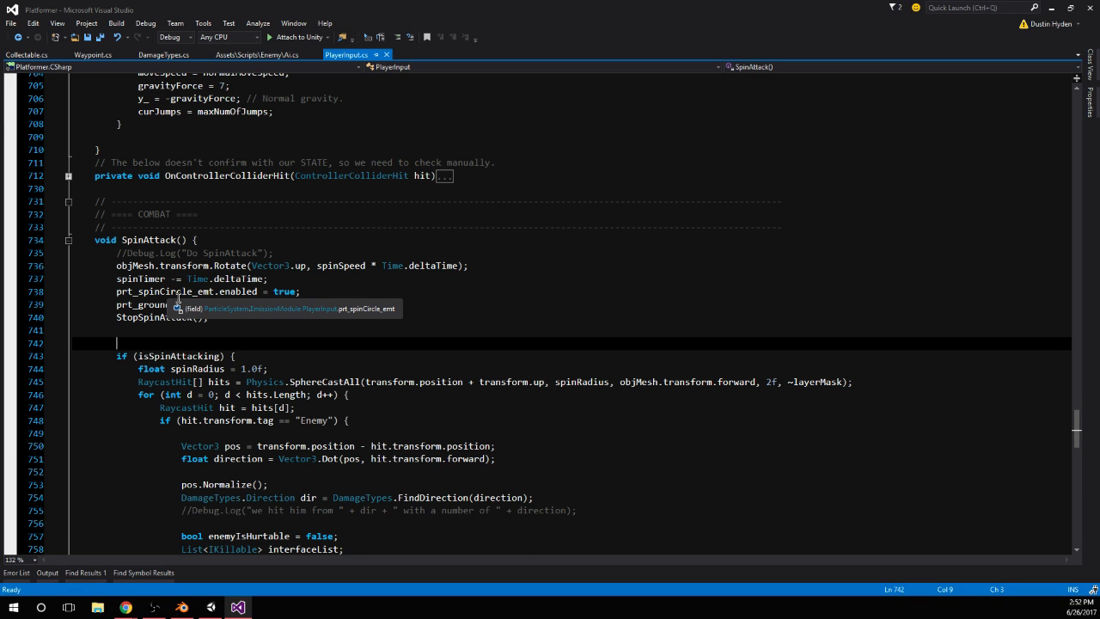
pyautogui.scroll(3, 178, 299)
pyautogui.click(68, 279)
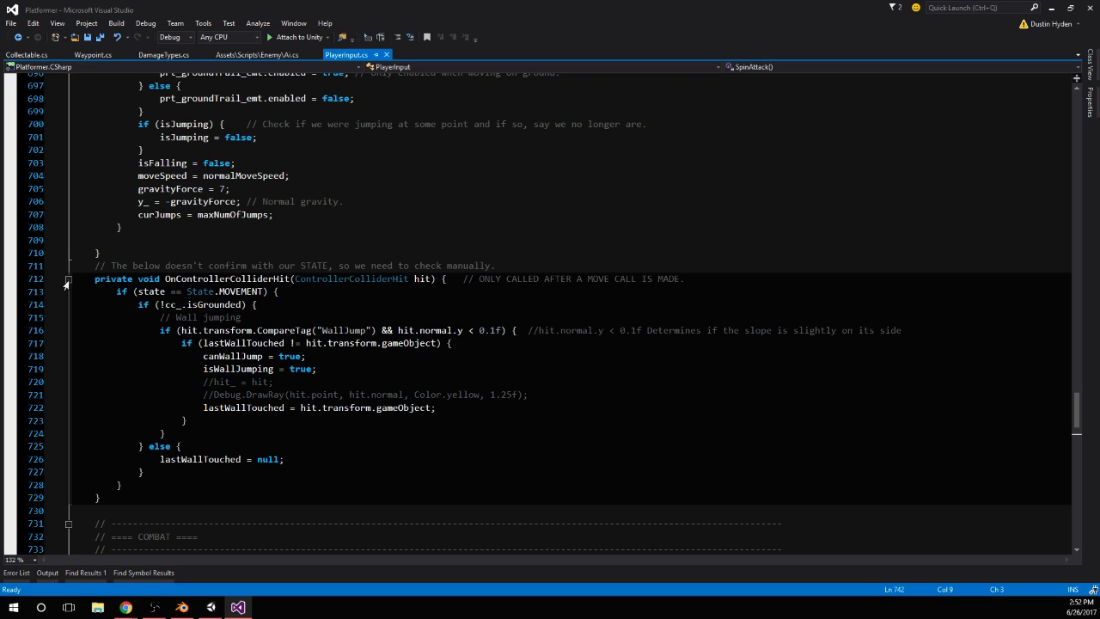
pyautogui.click(82, 267)
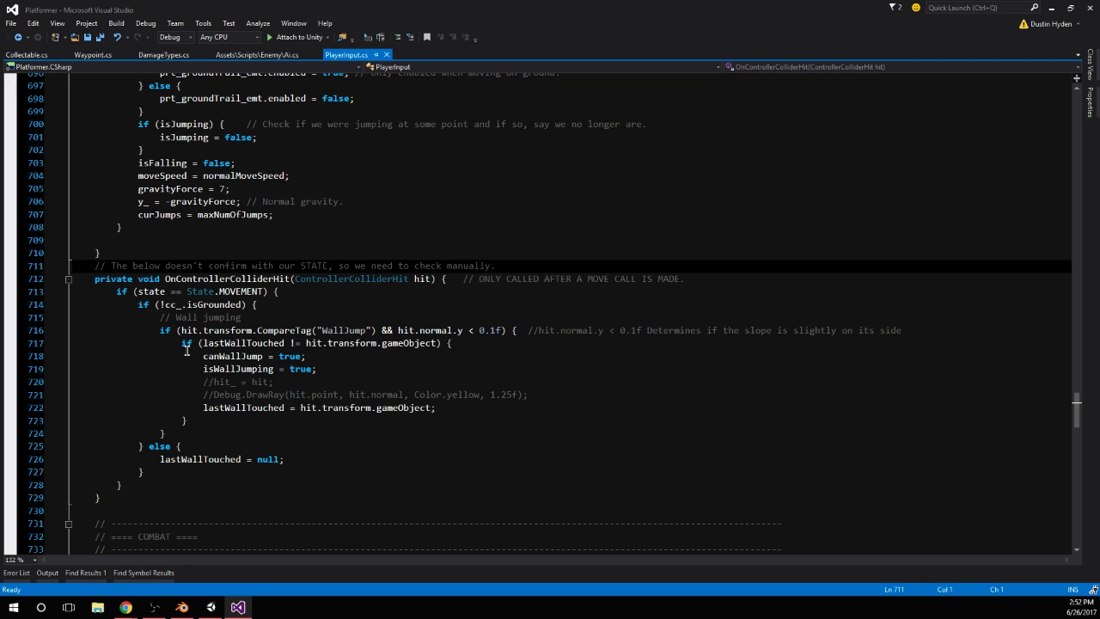
pyautogui.moveTo(158, 331); pyautogui.dragTo(185, 407)
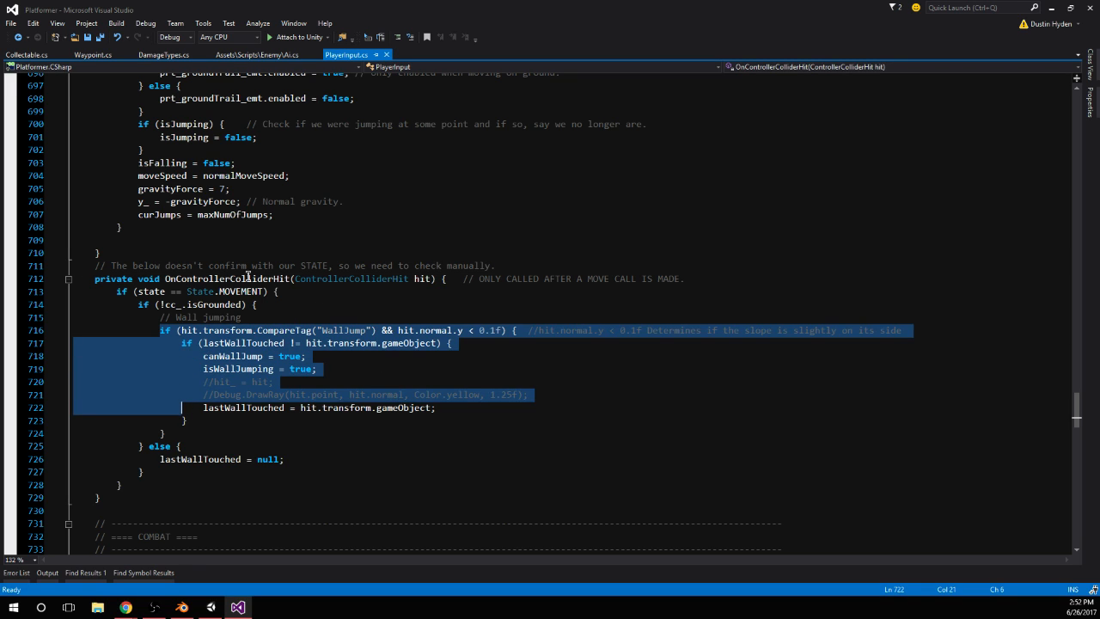
# Review the gravity and grounded logic in the Movement function, and collapse the function
pyautogui.scroll(3, 247, 276)
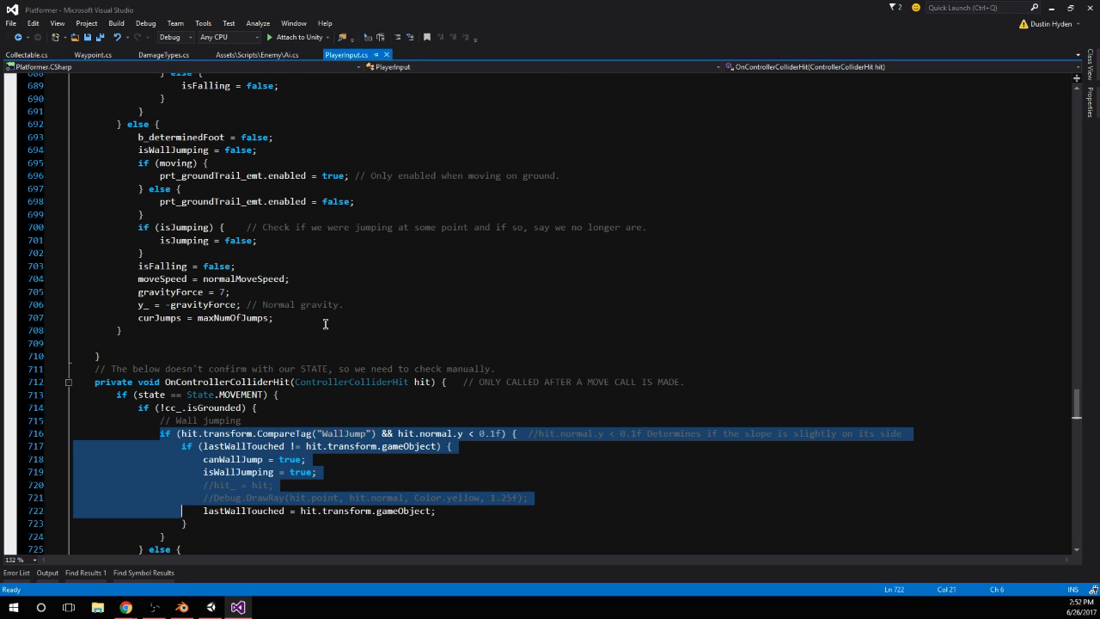
pyautogui.scroll(4, 262, 321)
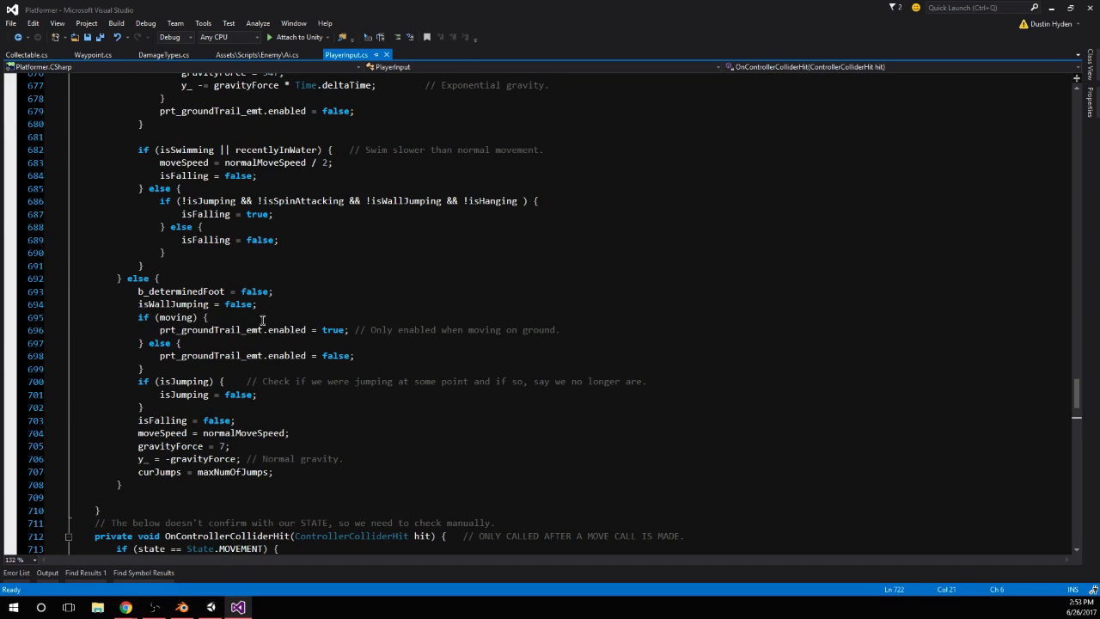
pyautogui.scroll(1, 262, 321)
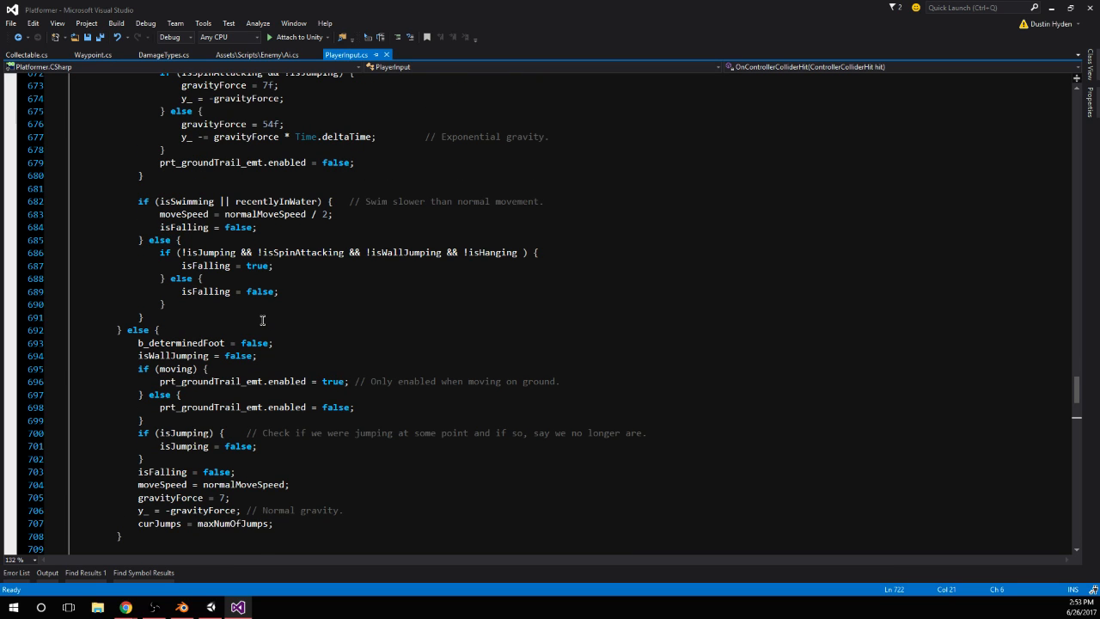
pyautogui.scroll(11, 262, 321)
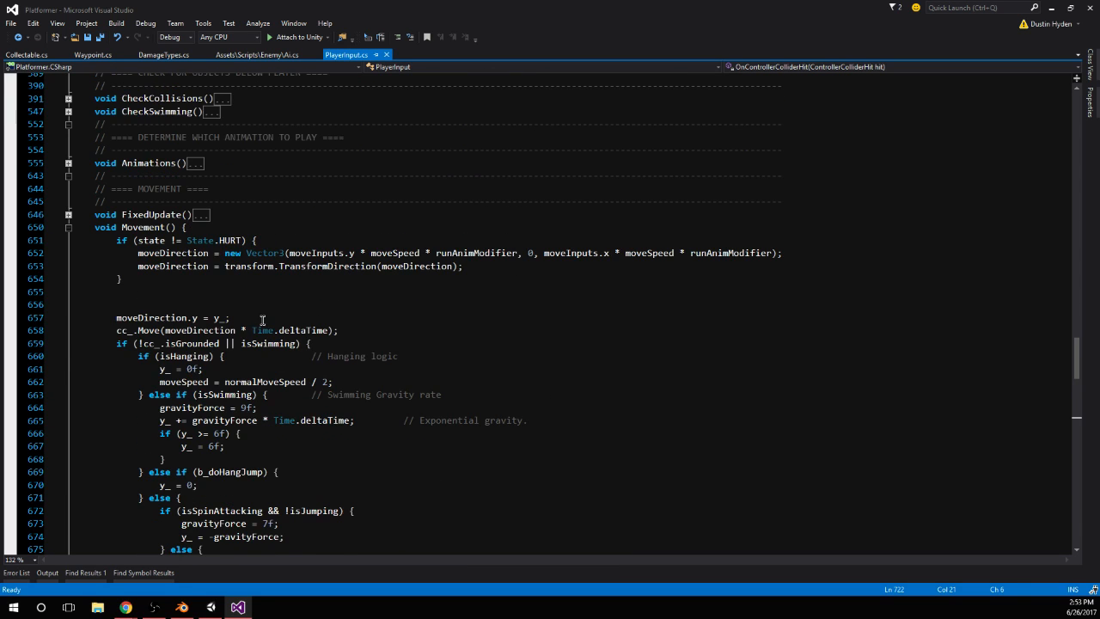
pyautogui.scroll(3, 262, 321)
pyautogui.click(68, 355)
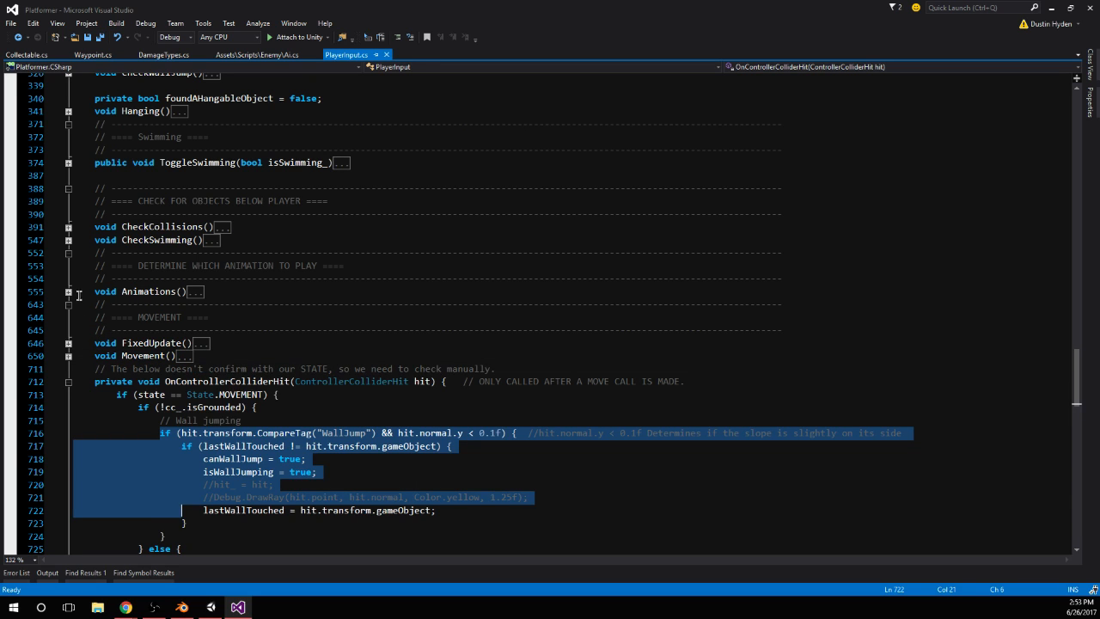
# Expand CheckCollisions again and read through its downward raycast and platform parenting code
pyautogui.scroll(2, 84, 254)
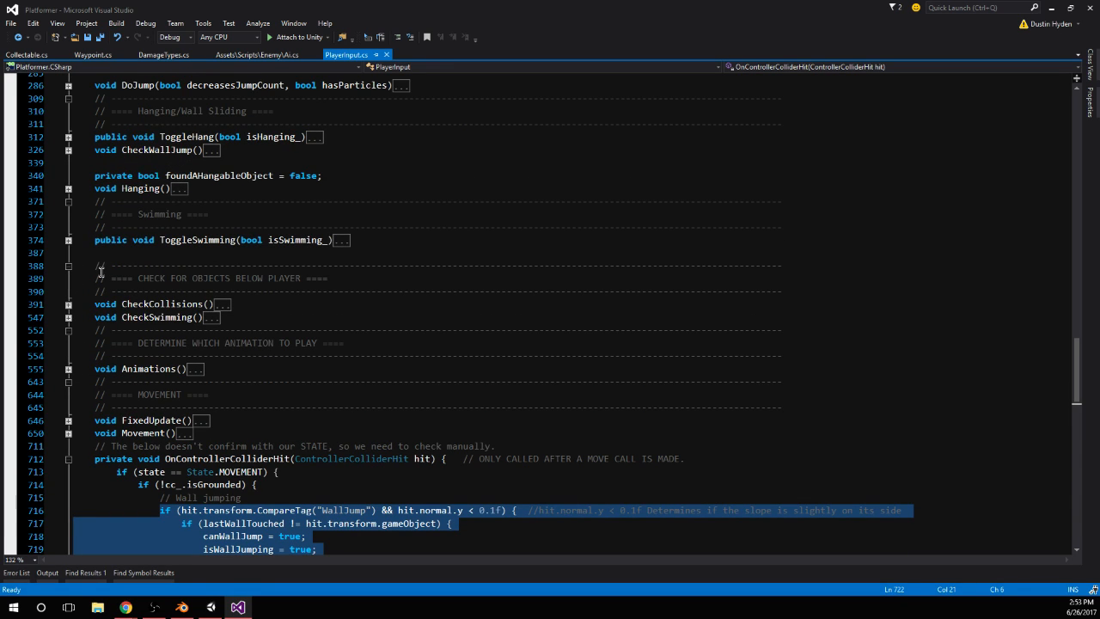
pyautogui.click(68, 304)
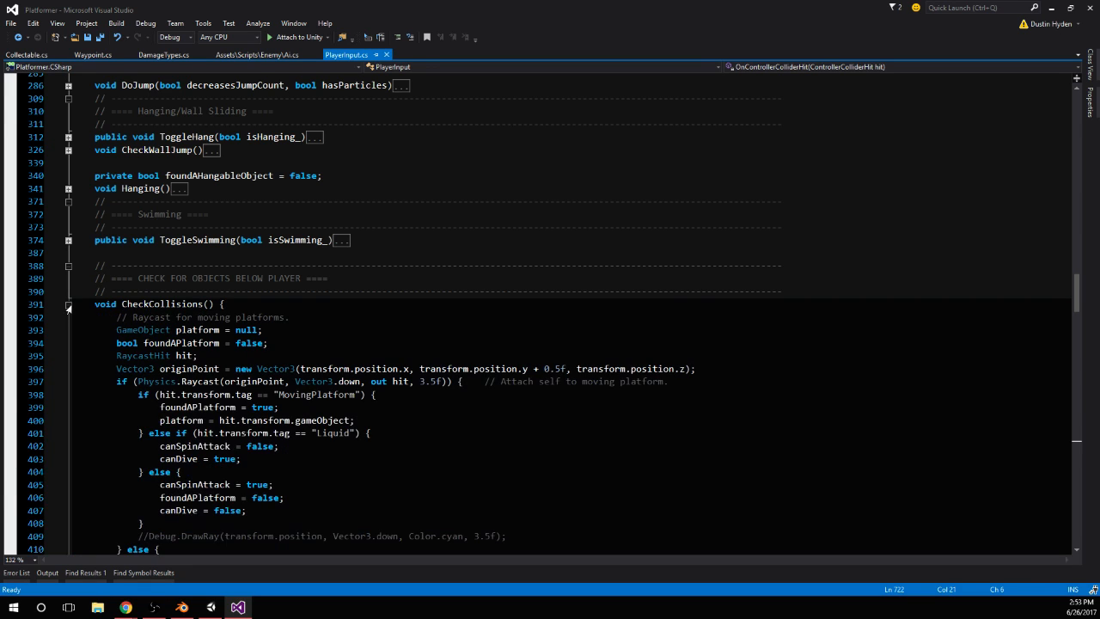
pyautogui.scroll(-1, 125, 326)
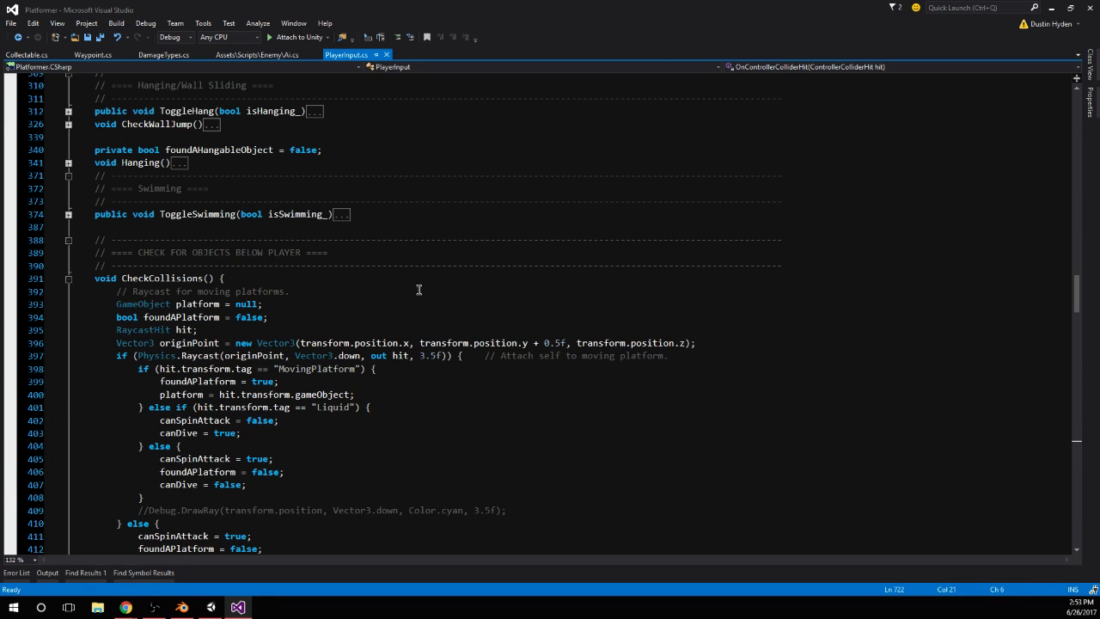
pyautogui.scroll(-2, 416, 295)
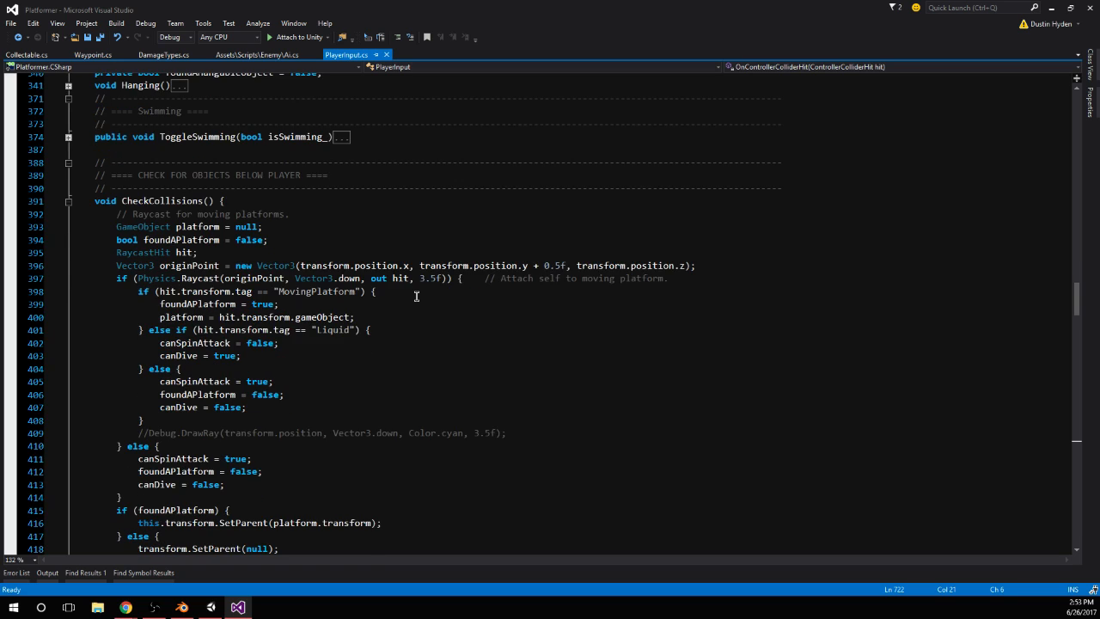
pyautogui.scroll(-1, 416, 295)
# Search the script for "dangerous" and for "enemy"
pyautogui.hotkey('ctrl', 'f')
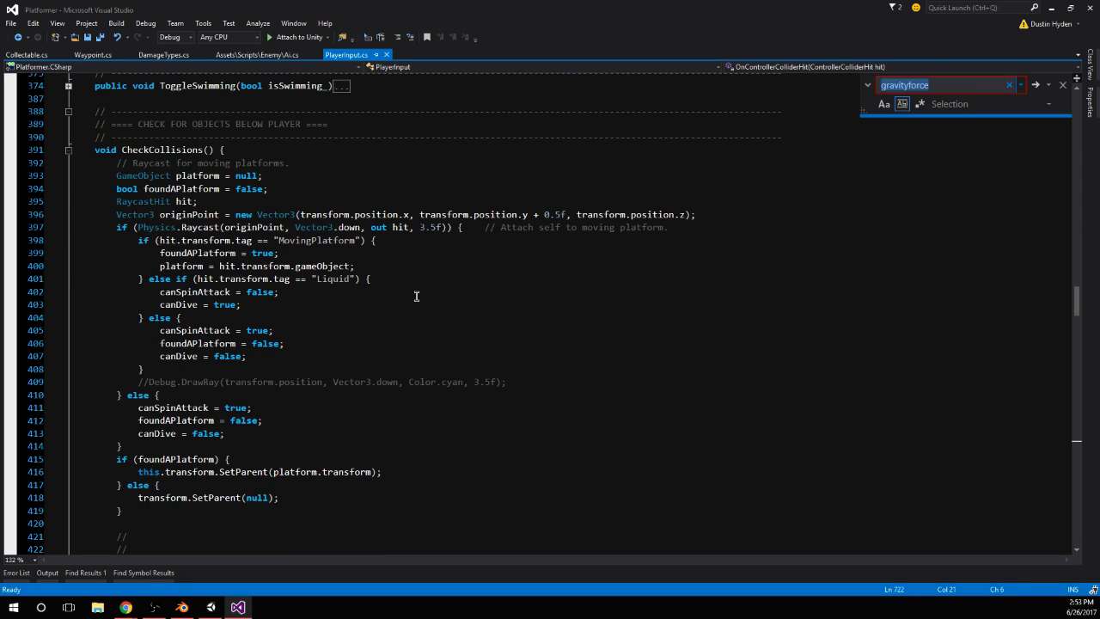
pyautogui.write('dangerous')
pyautogui.press('Return')
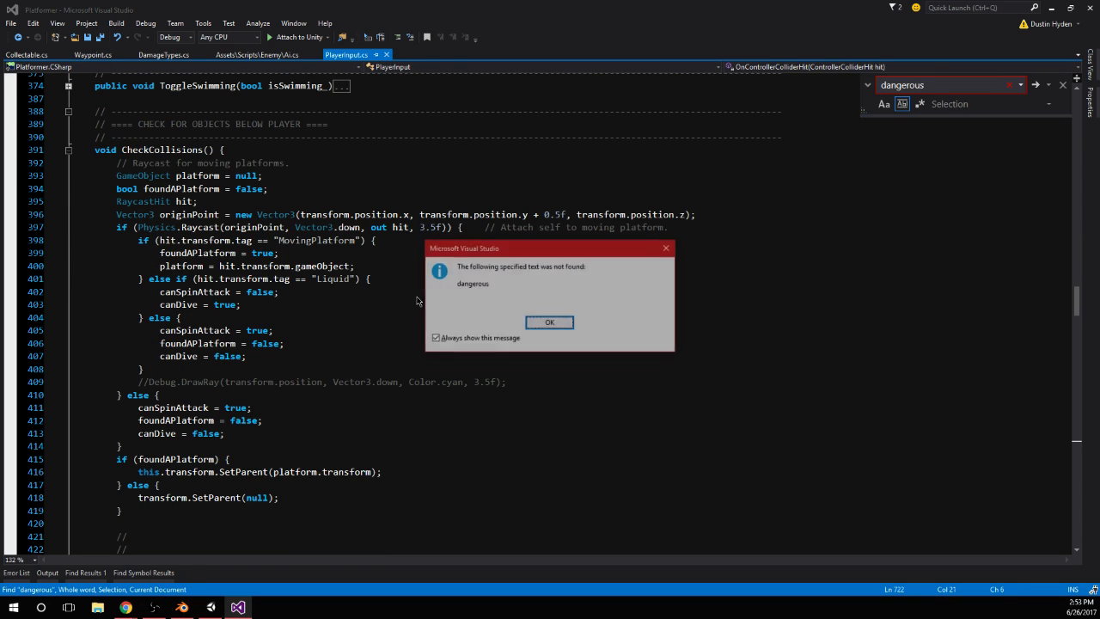
pyautogui.press('Return')
pyautogui.write('enemy')
pyautogui.press('Return')
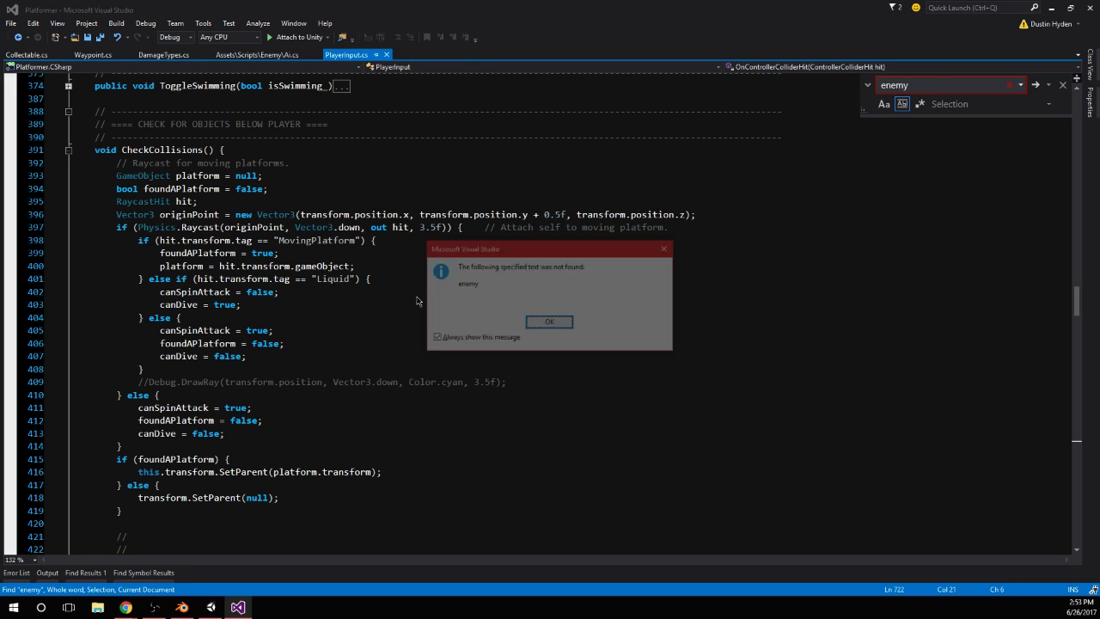
pyautogui.press('Return')
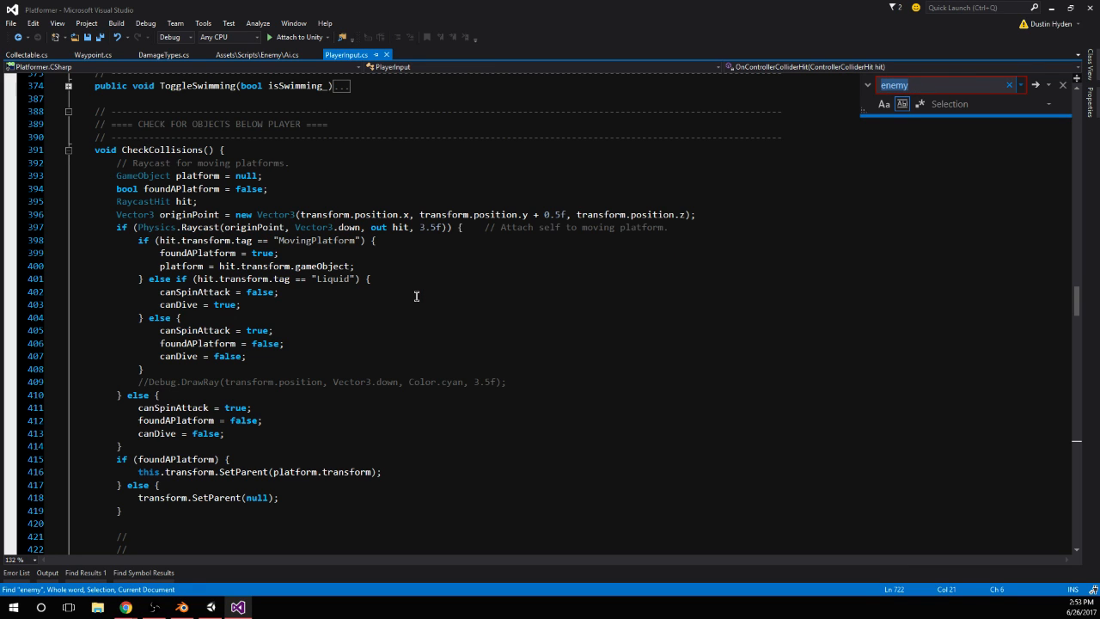
# Go back to the ButtonClicks function in the button input section and collapse it
pyautogui.scroll(5, 416, 296)
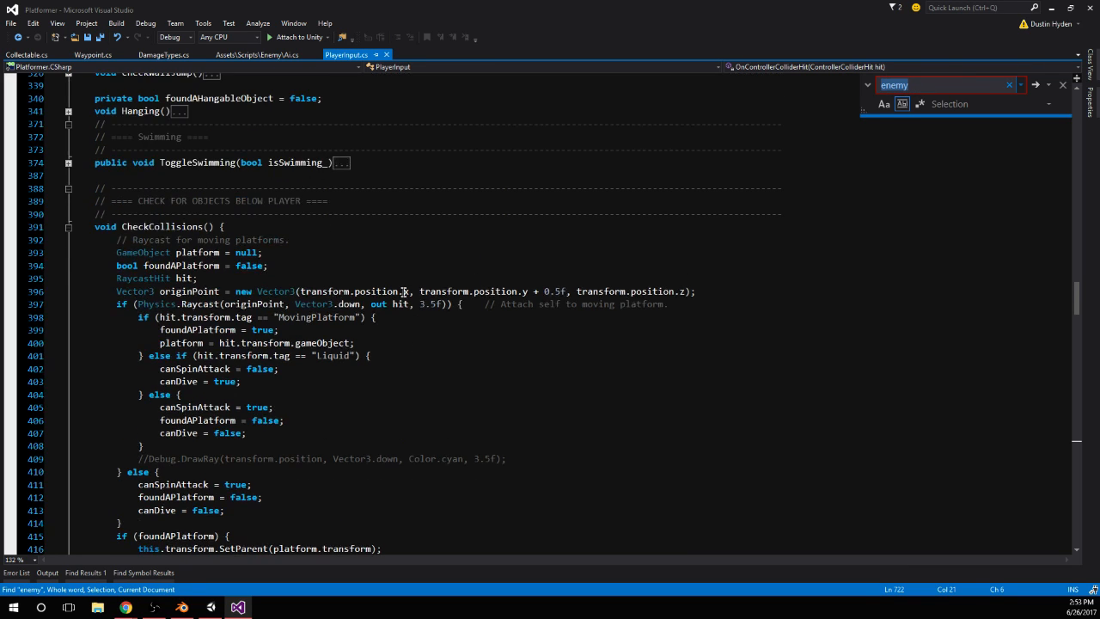
pyautogui.scroll(10, 404, 291)
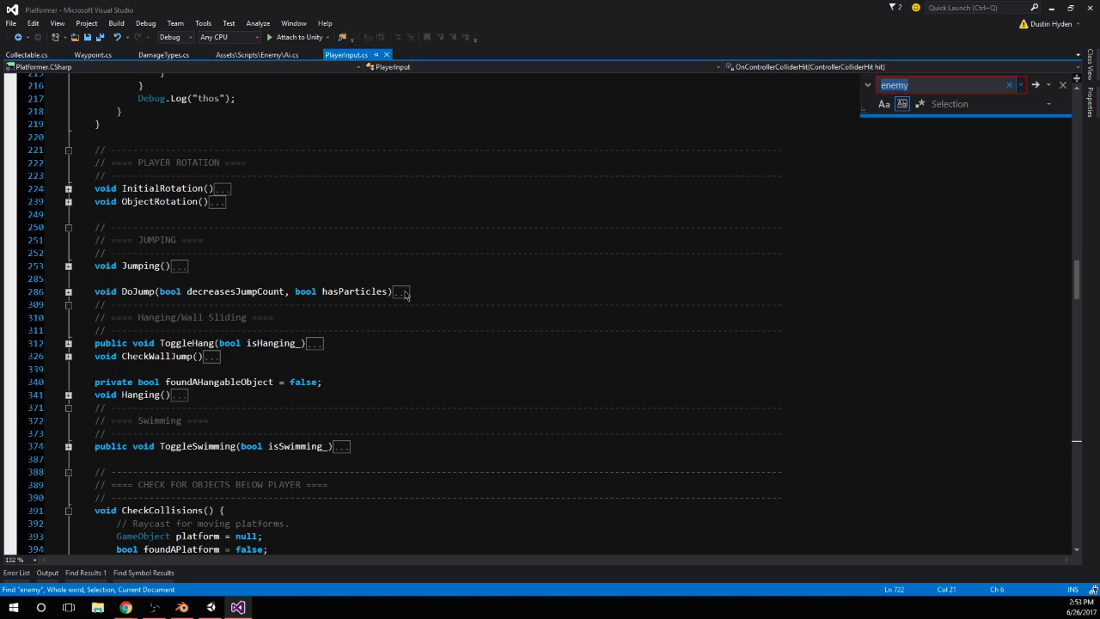
pyautogui.scroll(14, 403, 309)
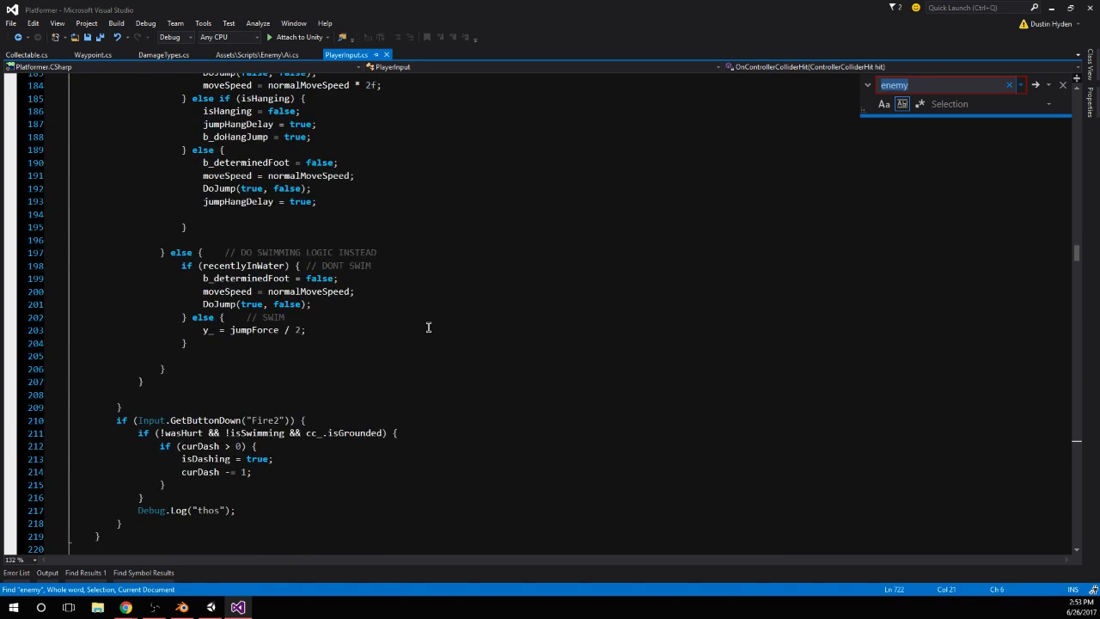
pyautogui.scroll(1, 422, 325)
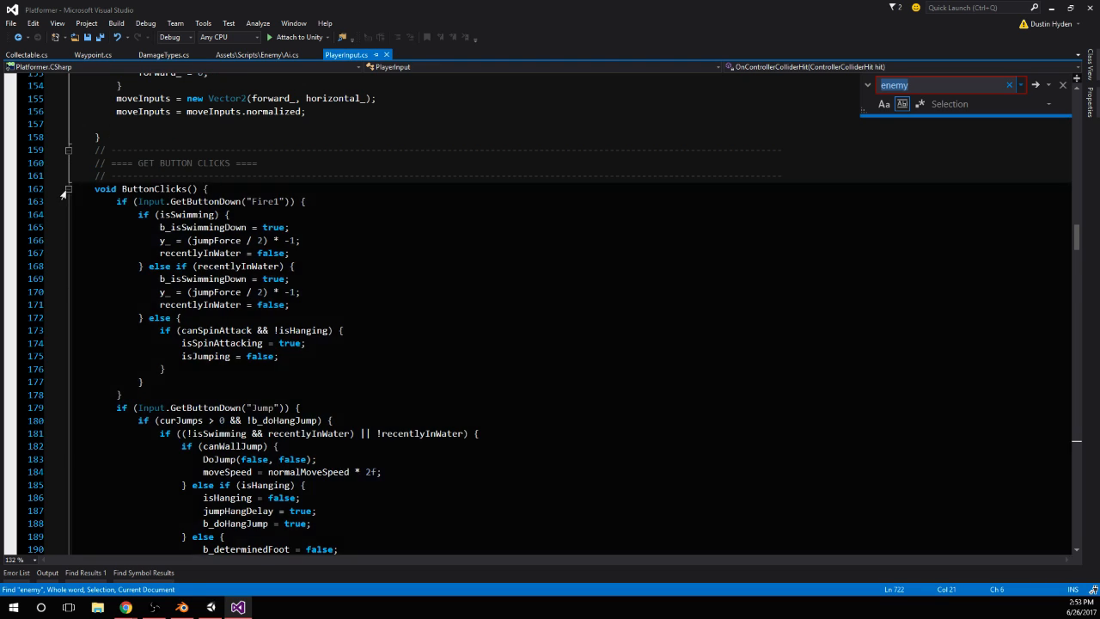
pyautogui.click(69, 188)
# Check the CheckCollisions call in Update and the assignments in Awake, and switch to Unity
pyautogui.scroll(12, 215, 250)
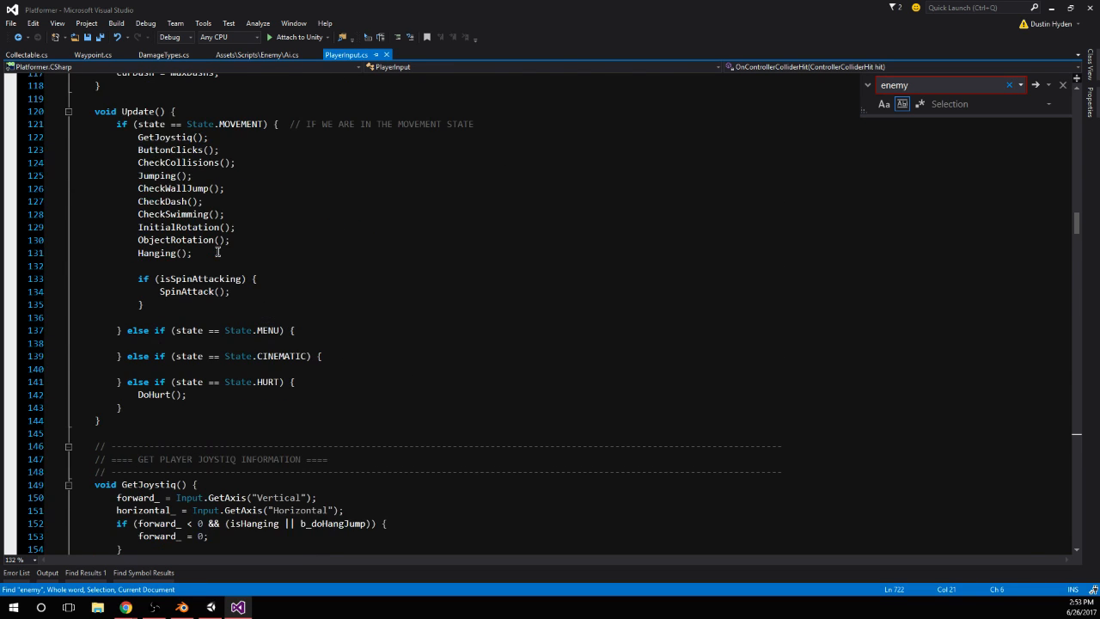
pyautogui.scroll(7, 217, 251)
pyautogui.scroll(-1, 218, 252)
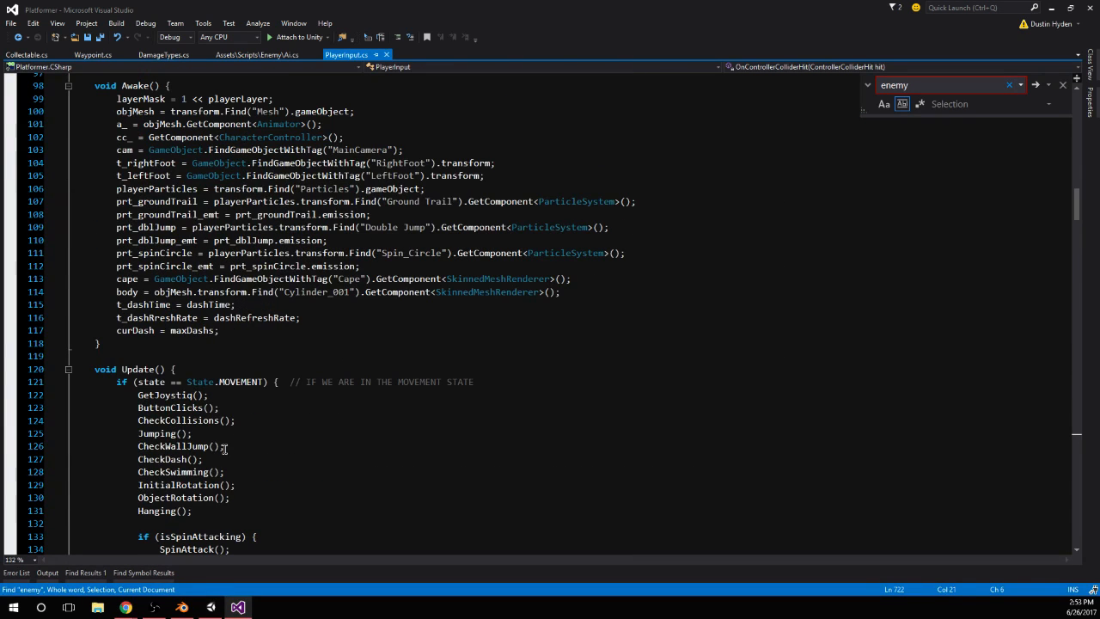
pyautogui.doubleClick(207, 421)
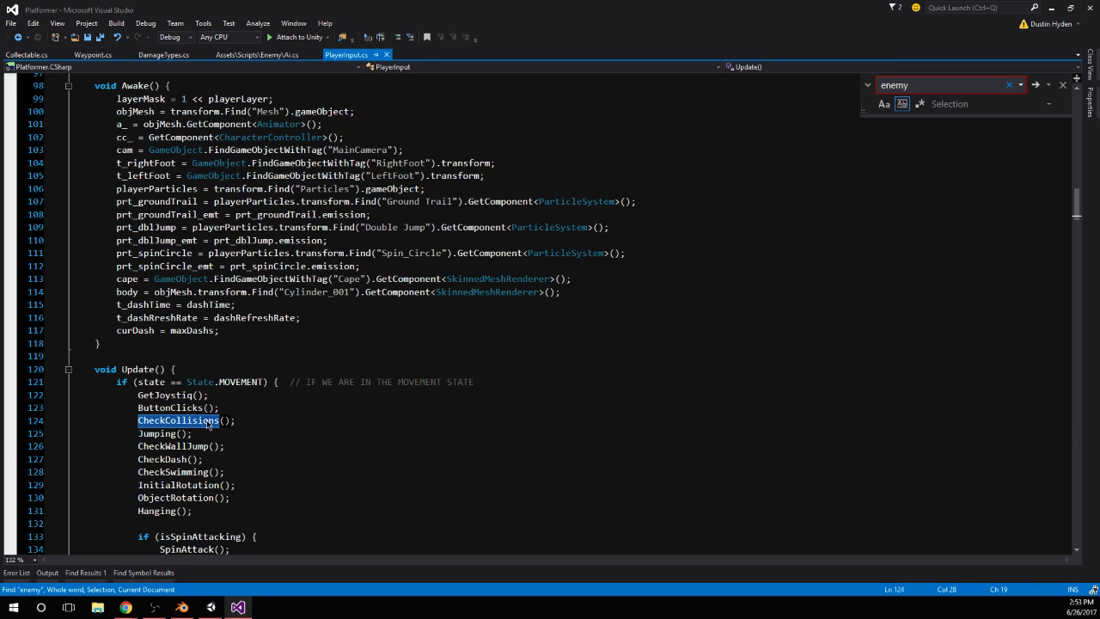
pyautogui.scroll(3, 207, 422)
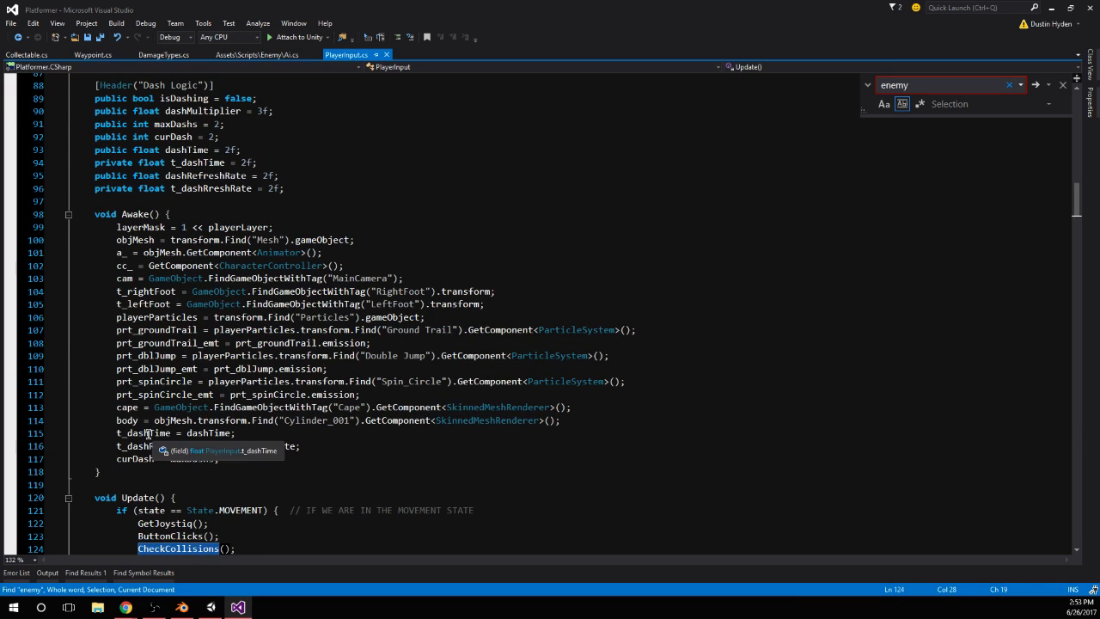
pyautogui.scroll(-6, 148, 433)
pyautogui.click(211, 607)
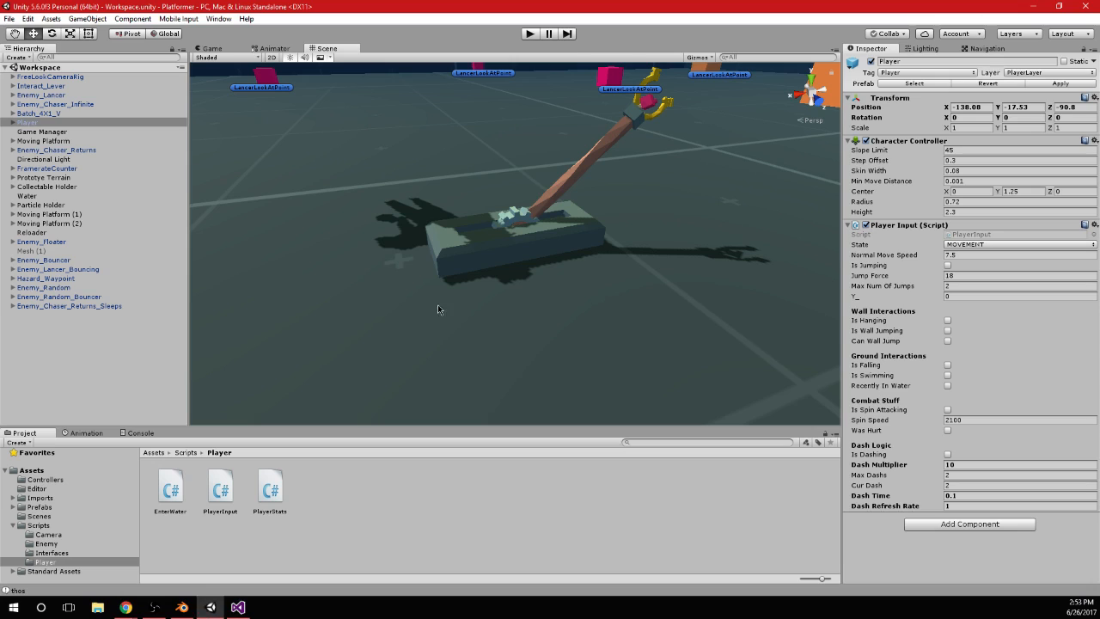
# Play-test the game with the Console showing, running the player around, jumping and spin attacking near the pink cubes, and stop play mode
pyautogui.click(530, 34)
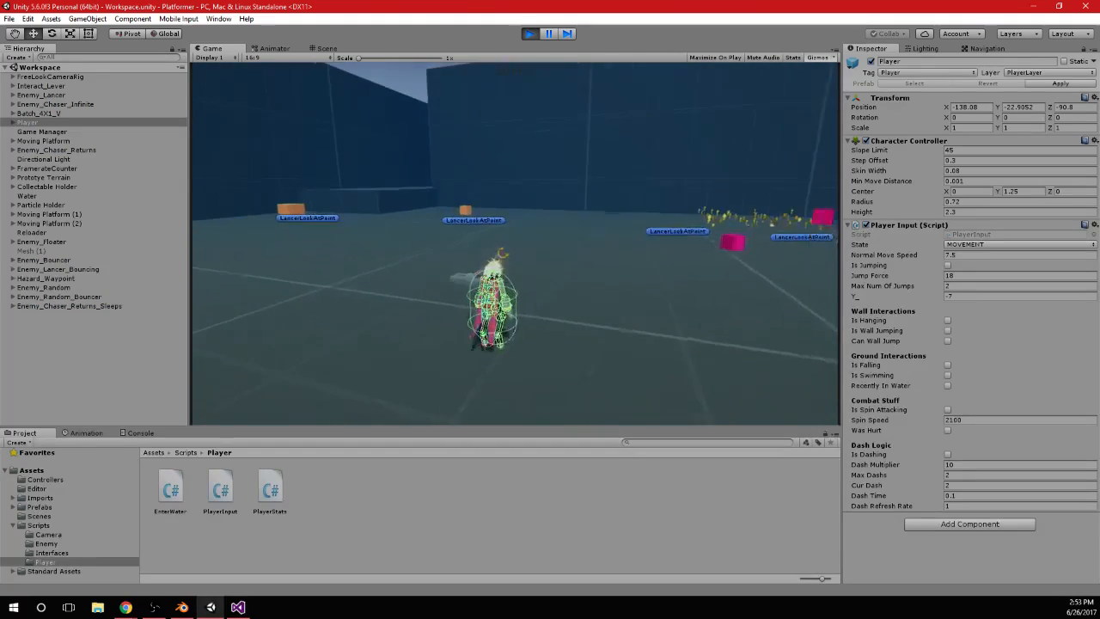
pyautogui.press('w')
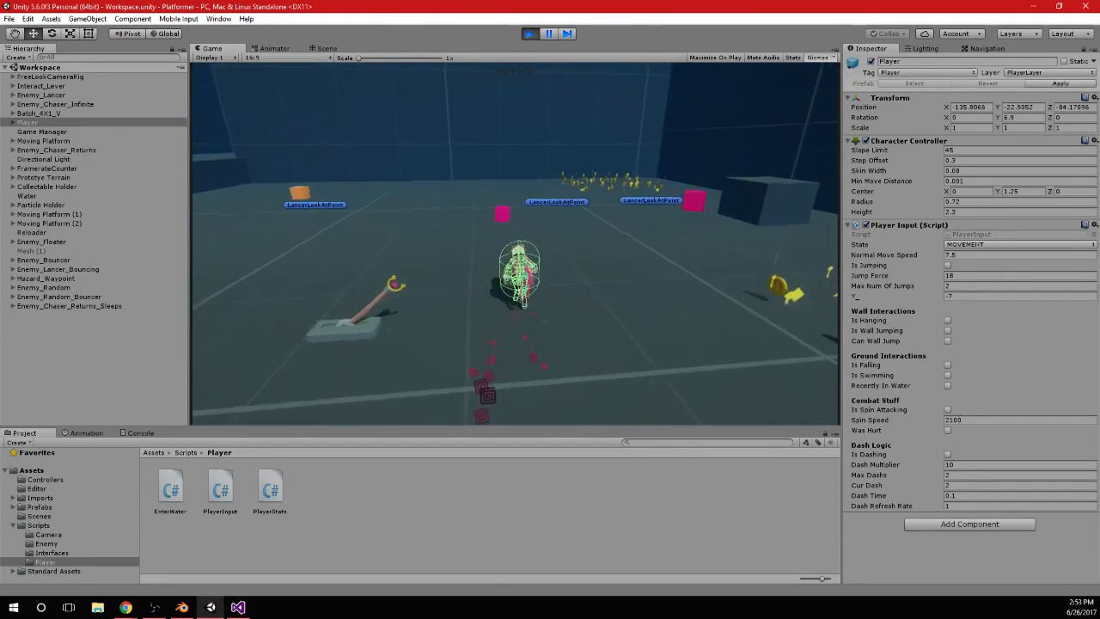
pyautogui.press('w')
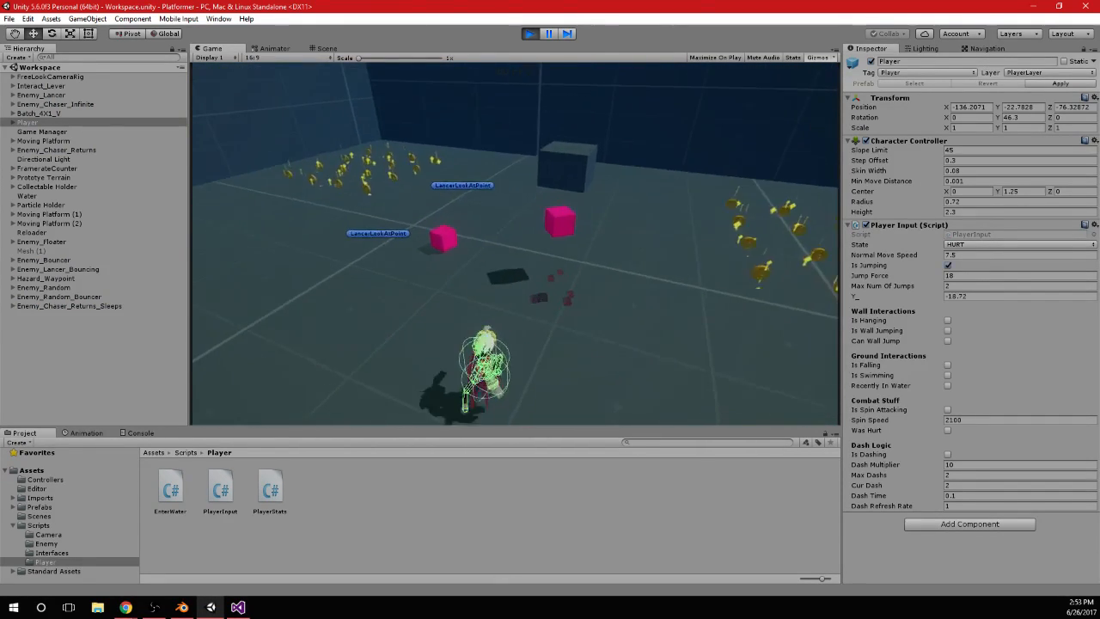
pyautogui.click(140, 434)
pyautogui.click(405, 336)
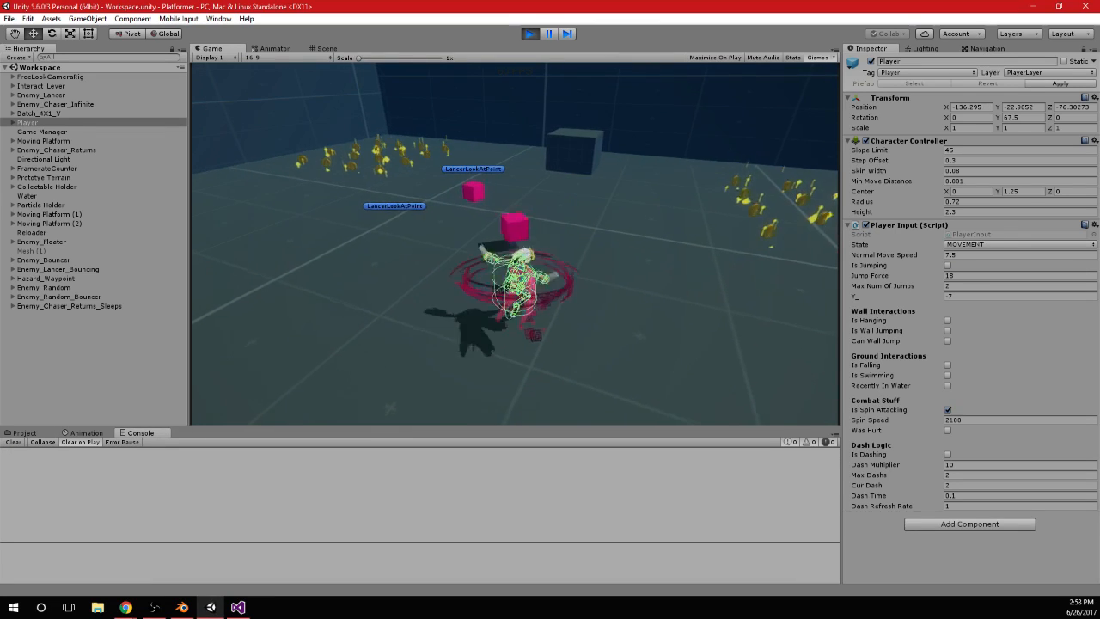
pyautogui.press('w')
pyautogui.press('space')
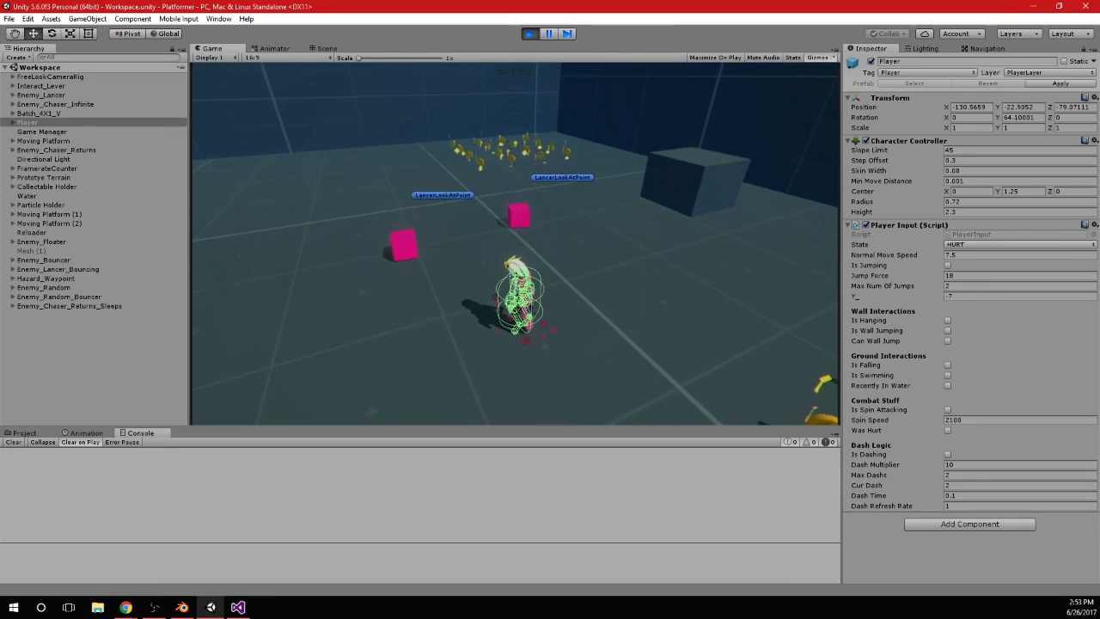
pyautogui.press('w')
pyautogui.press('space')
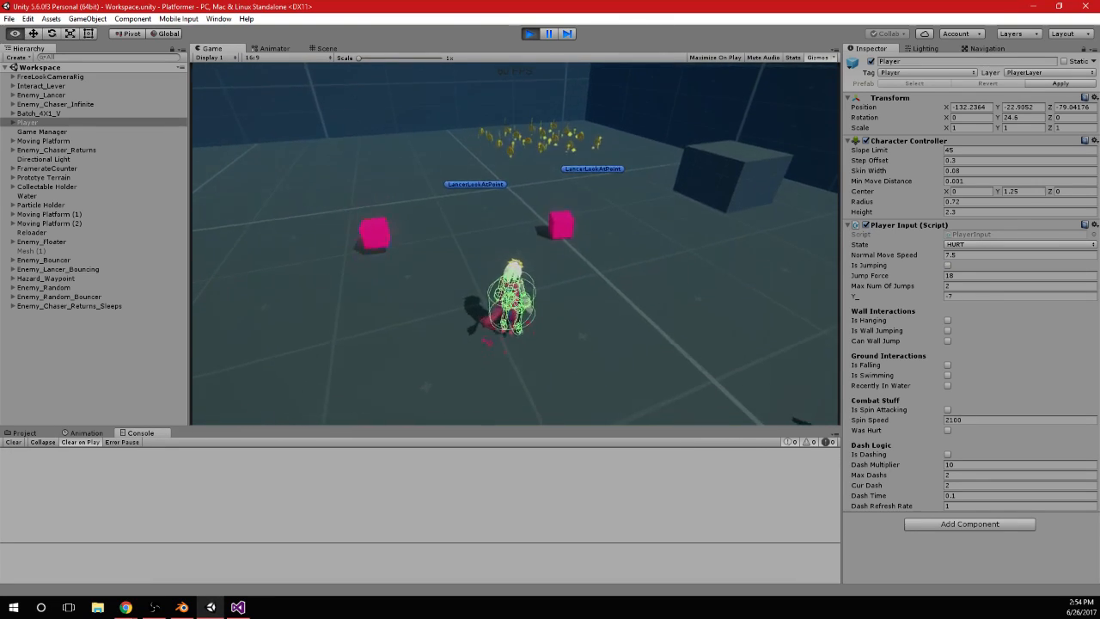
pyautogui.click(531, 33)
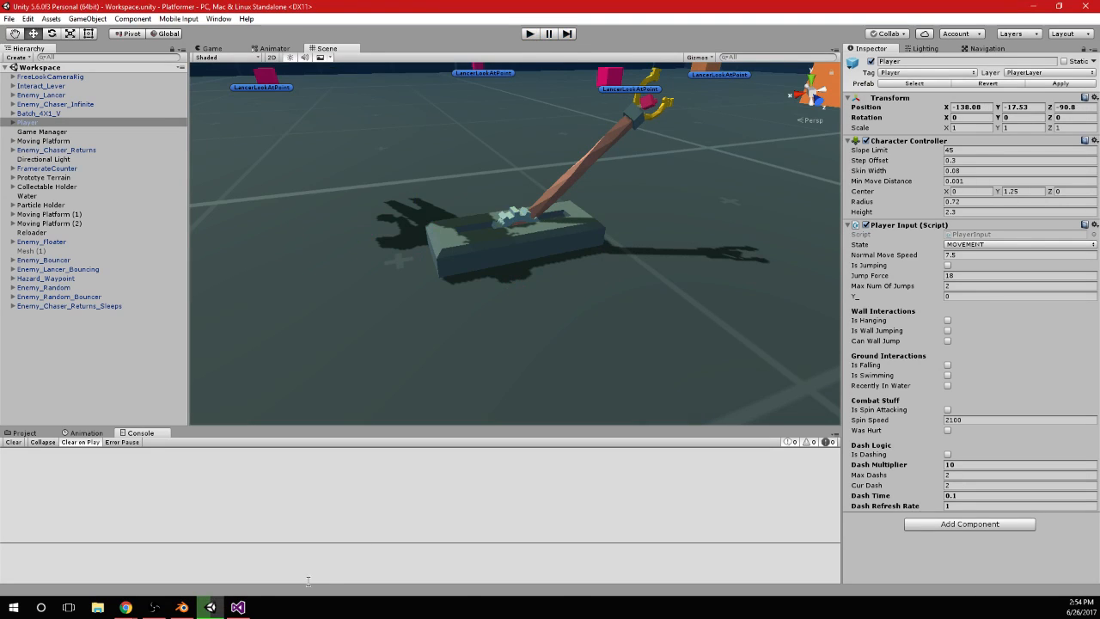
# Switch to Visual Studio and search PlayerInput.cs for "hurt"
pyautogui.click(238, 606)
pyautogui.click(341, 341)
pyautogui.hotkey('ctrl', 'f')
pyautogui.write('hur')
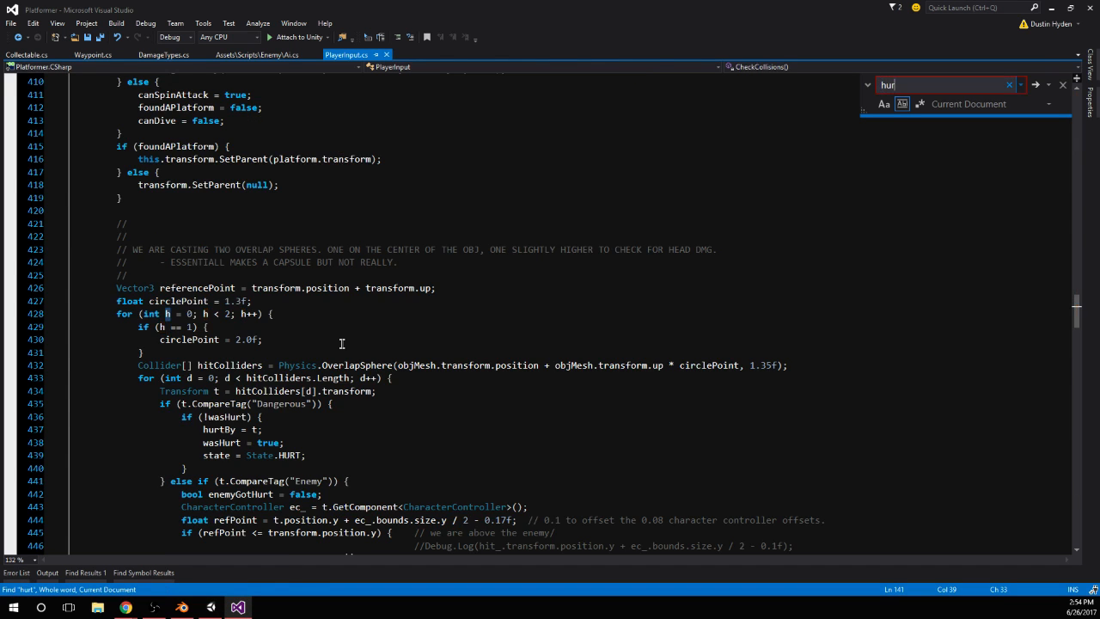
pyautogui.write('t')
pyautogui.press('Return')
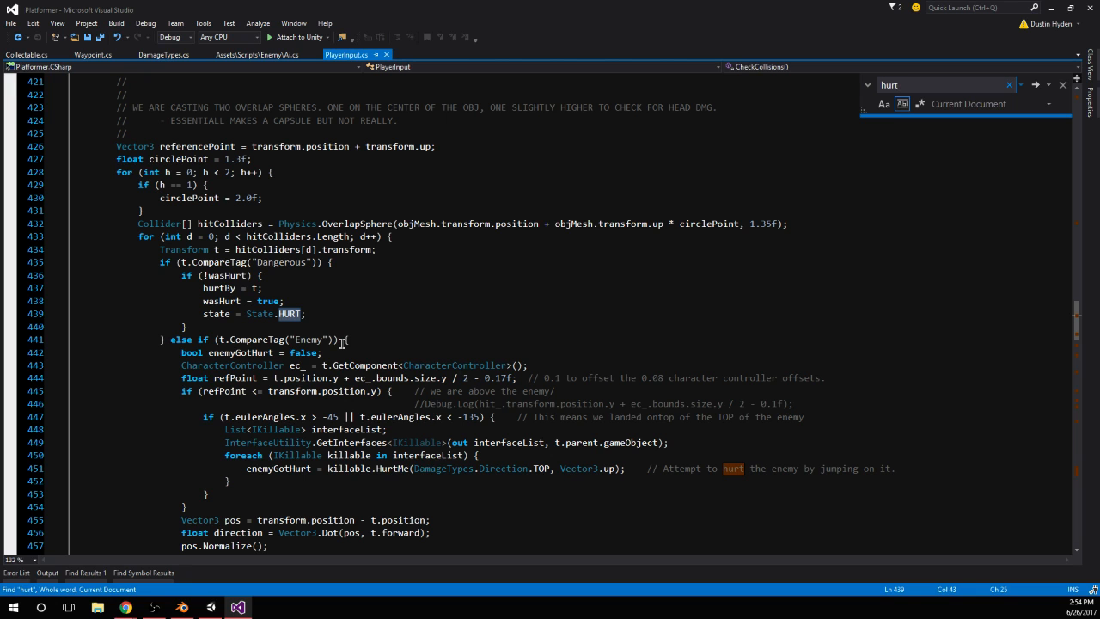
# Copy the hitColliders OverlapSphere line, its for loop header and the Transform t line from CheckCollisions
pyautogui.scroll(14, 344, 344)
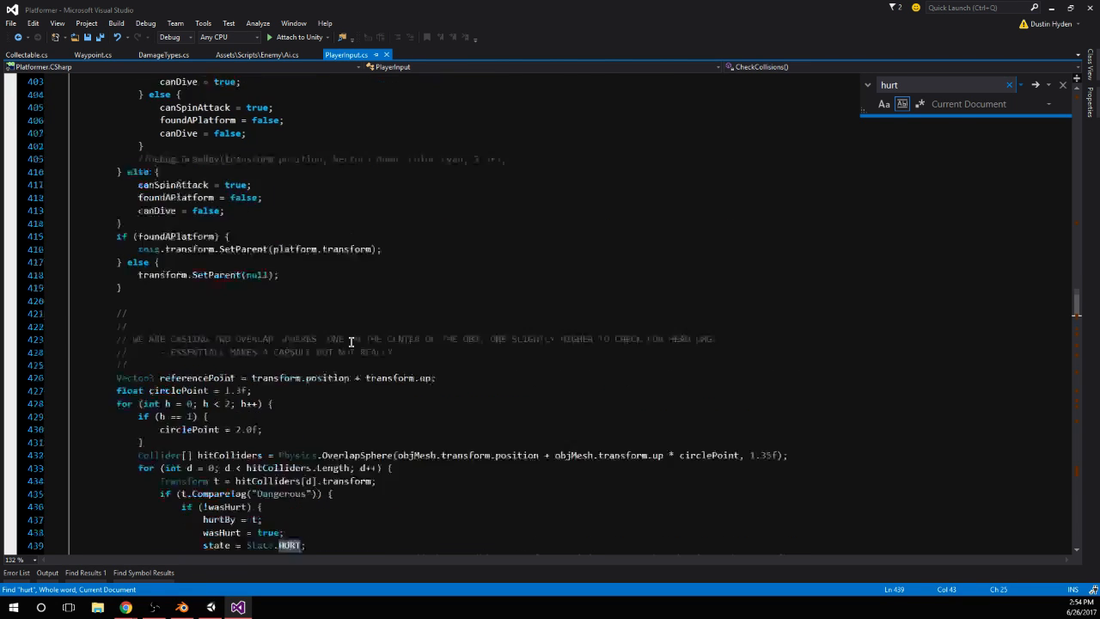
pyautogui.scroll(-20, 366, 369)
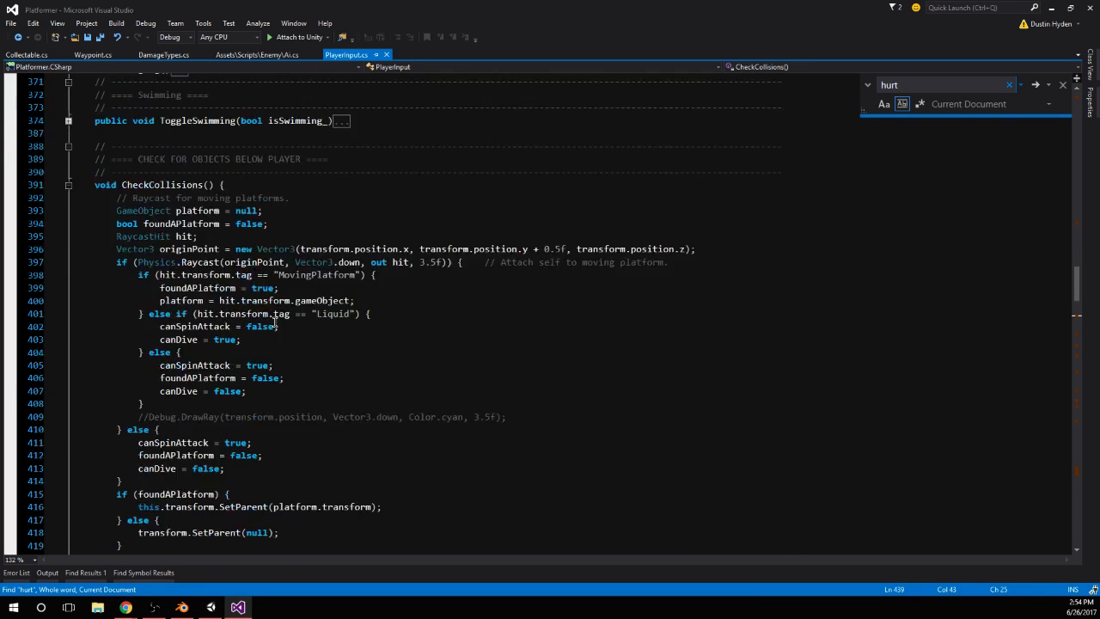
pyautogui.scroll(-4, 197, 394)
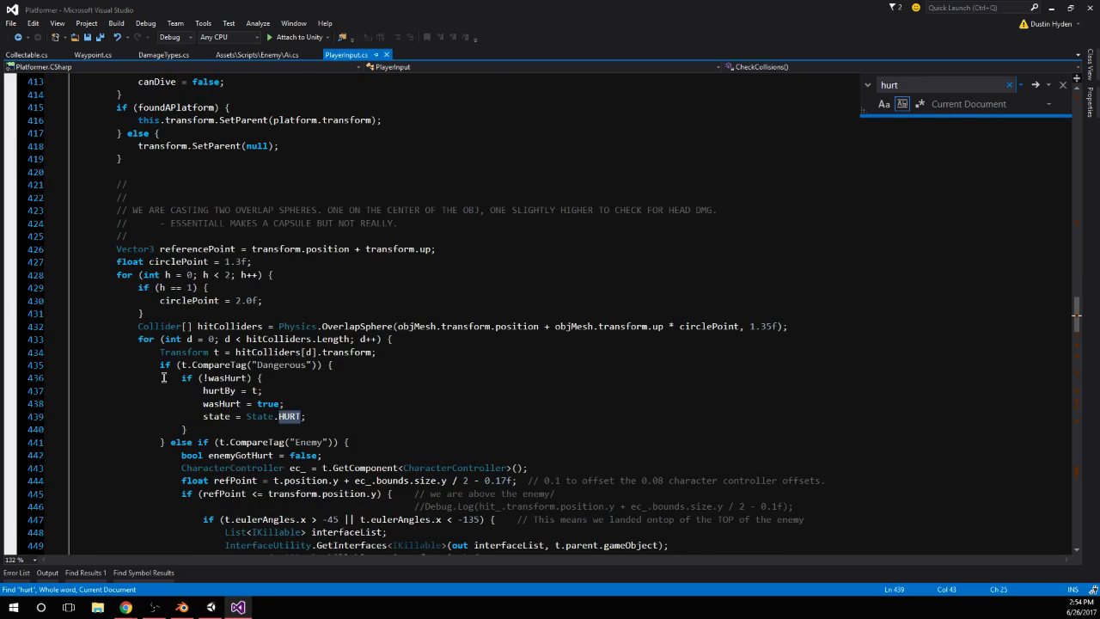
pyautogui.scroll(9, 161, 161)
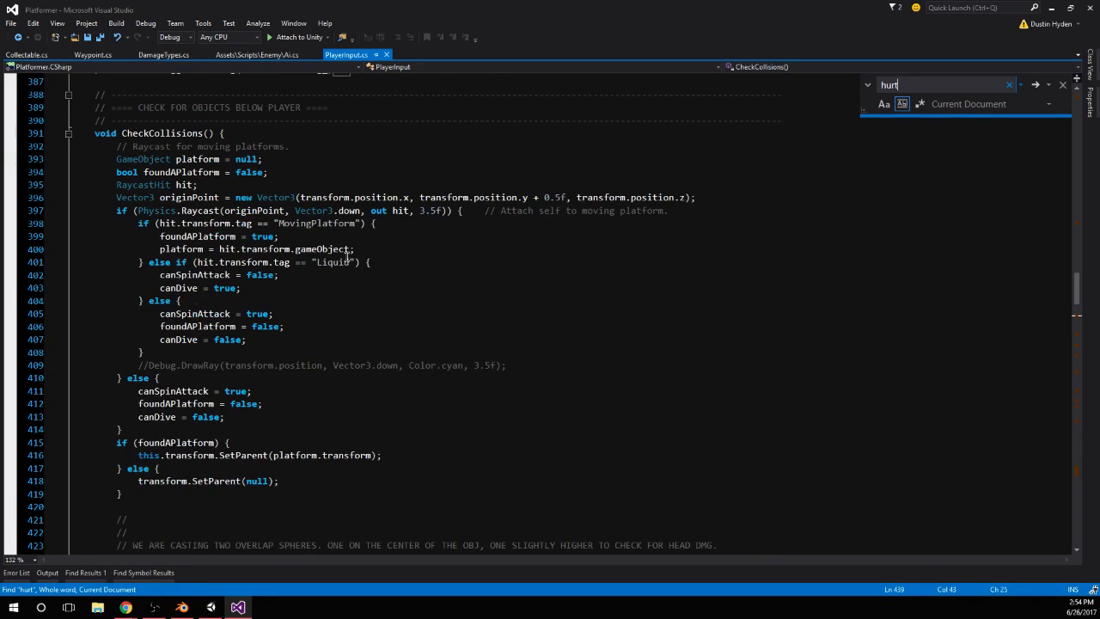
pyautogui.scroll(-13, 347, 255)
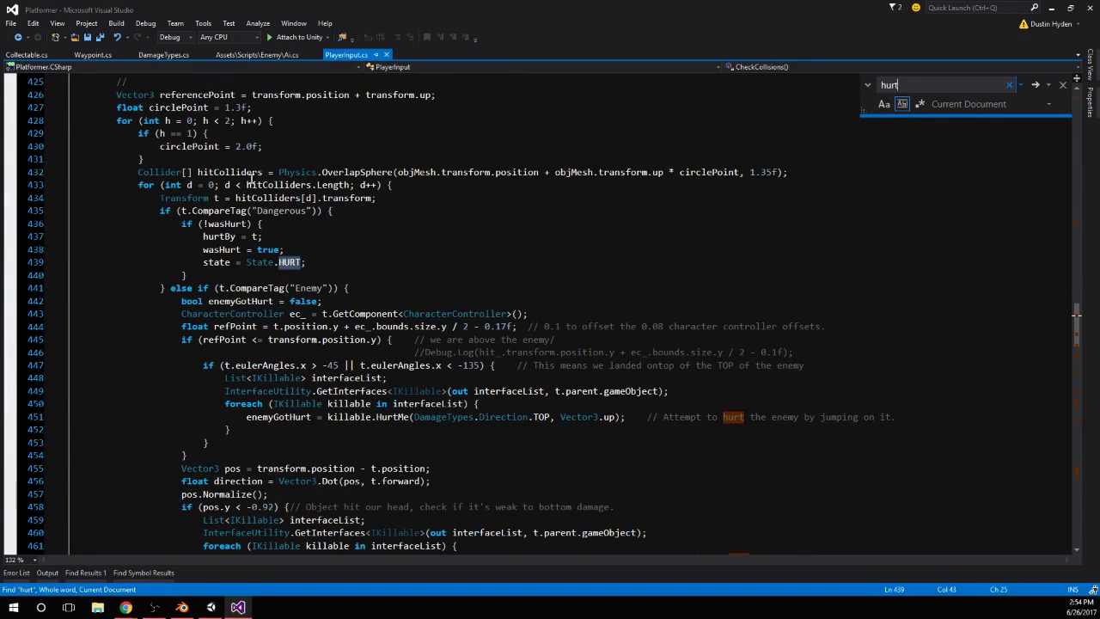
pyautogui.click(251, 179)
pyautogui.doubleClick(371, 173)
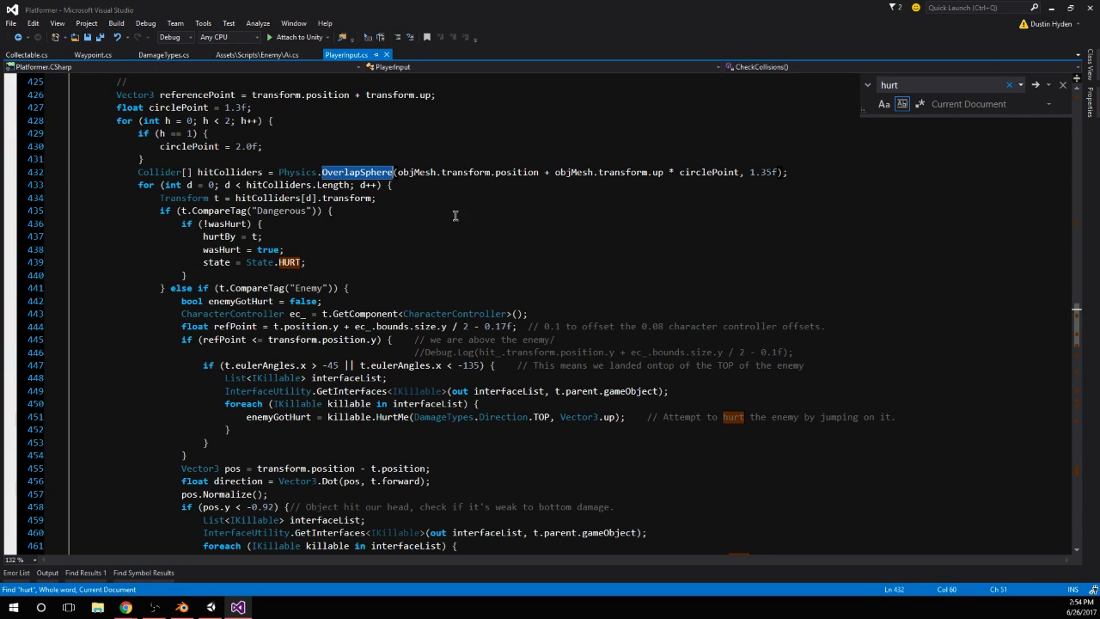
pyautogui.moveTo(139, 172); pyautogui.dragTo(877, 175)
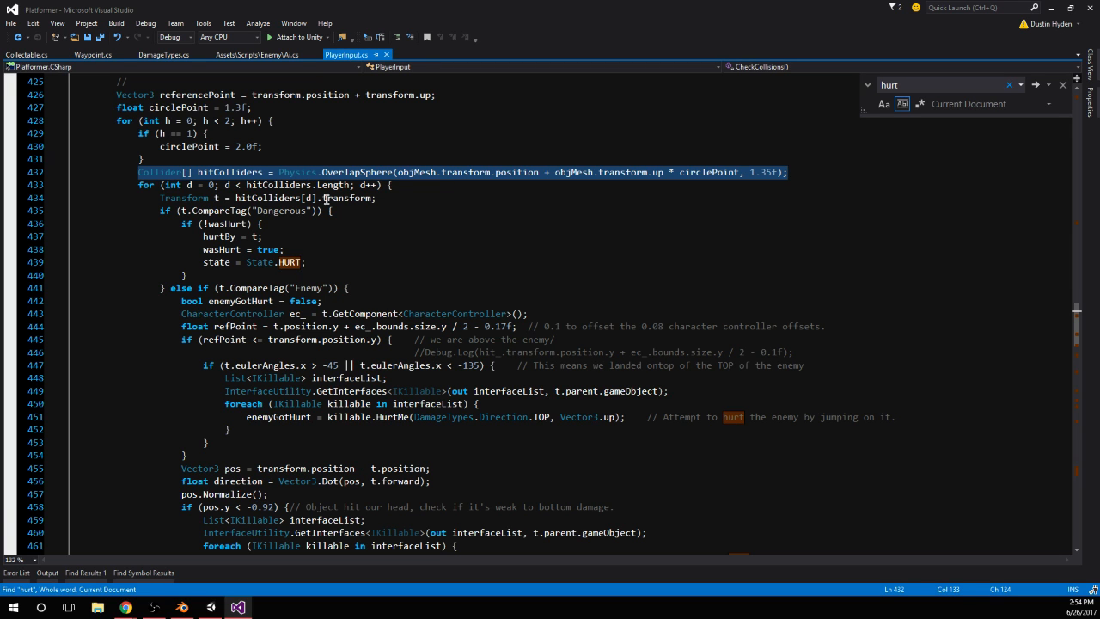
pyautogui.keyDown('shift'); pyautogui.click(434, 186); pyautogui.keyUp('shift')
pyautogui.keyDown('shift'); pyautogui.click(383, 200); pyautogui.keyUp('shift')
pyautogui.hotkey('ctrl', 'c')
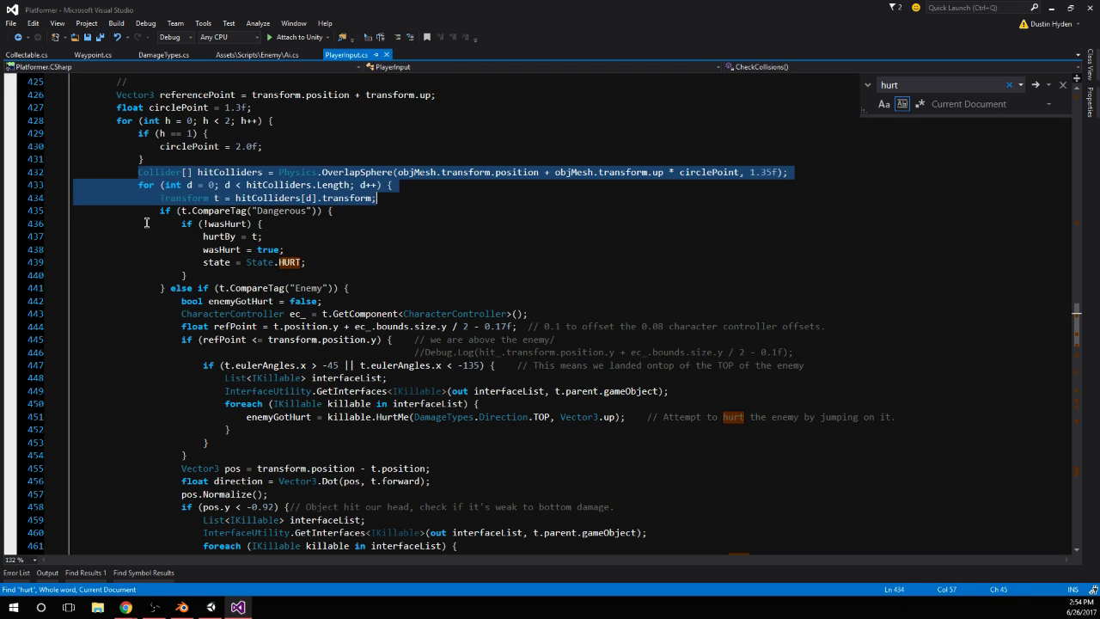
# Make room for new code with three blank lines at the start of the isSpinAttacking block in SpinAttack
pyautogui.scroll(-19, 146, 223)
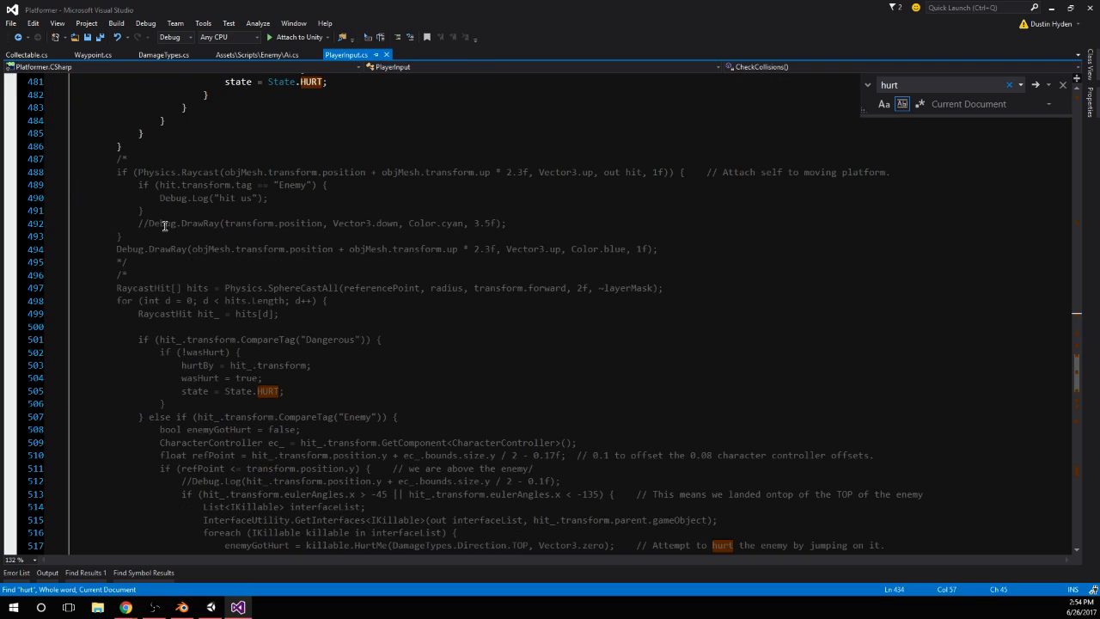
pyautogui.scroll(-14, 134, 181)
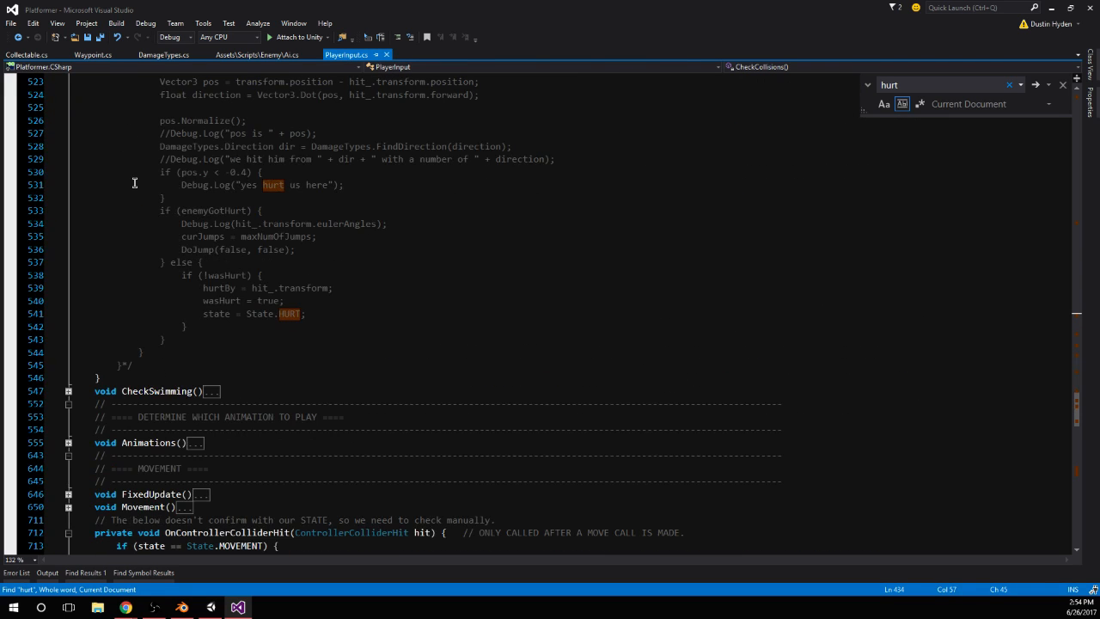
pyautogui.scroll(19, 140, 199)
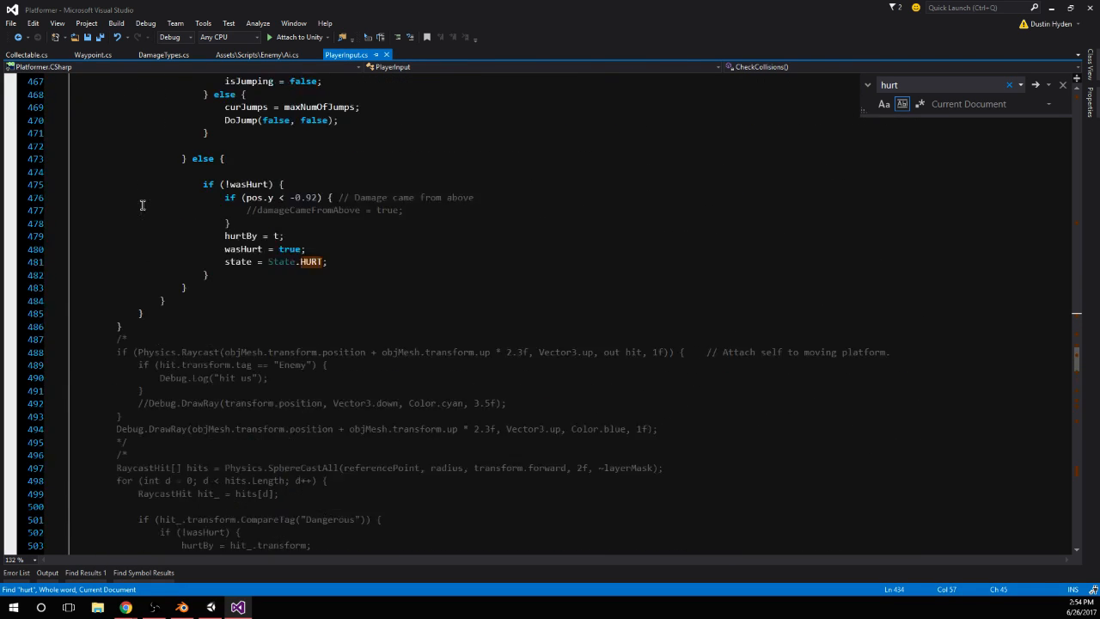
pyautogui.scroll(-20, 142, 206)
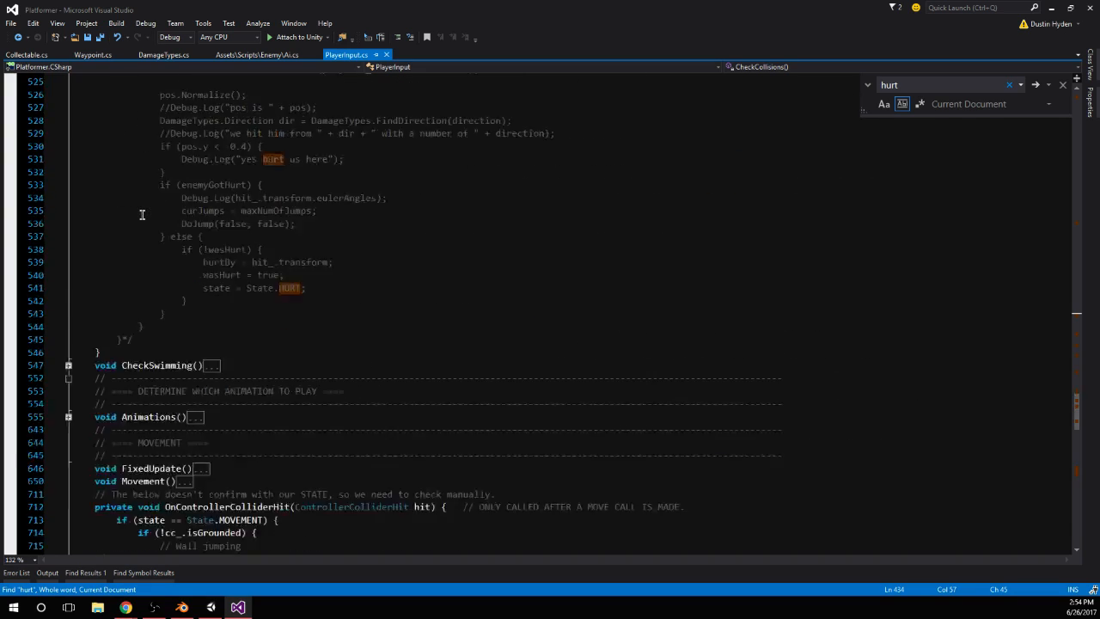
pyautogui.scroll(-6, 142, 215)
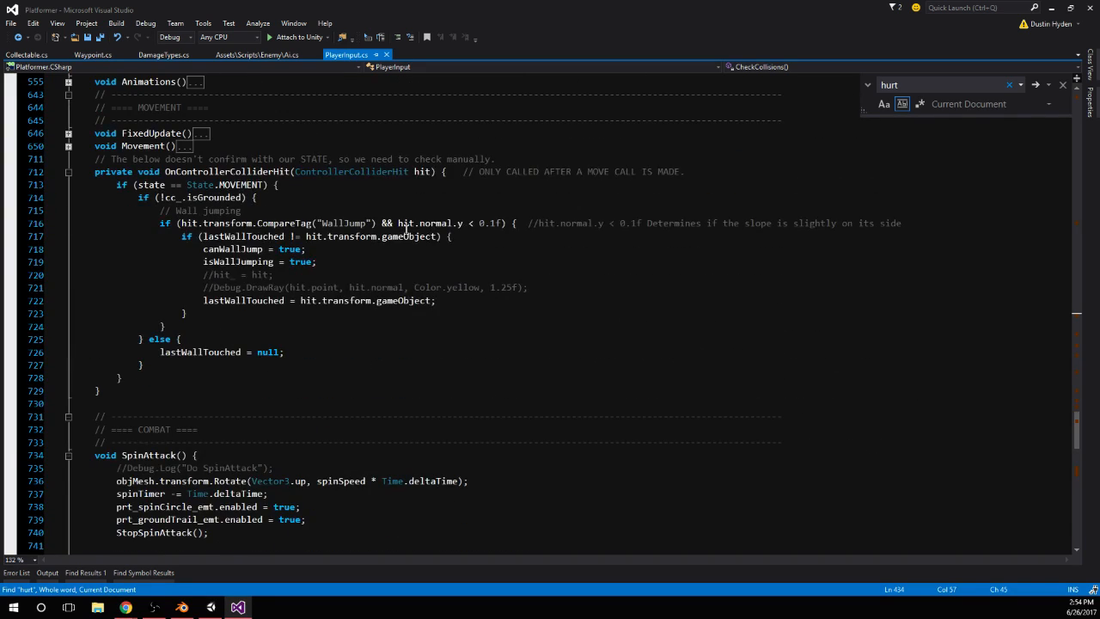
pyautogui.scroll(-11, 275, 243)
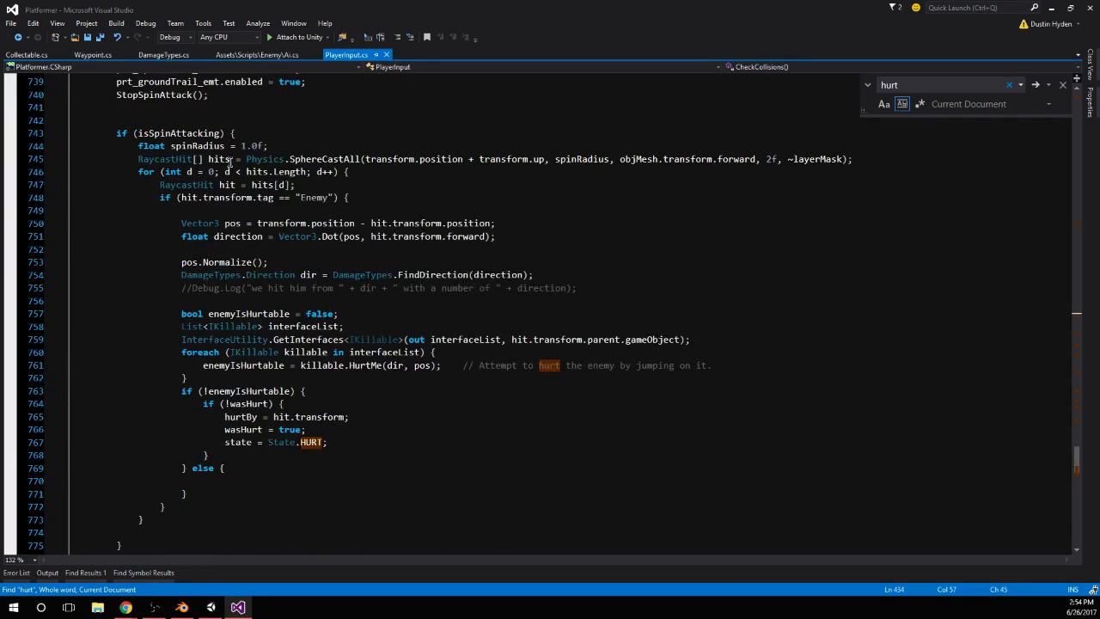
pyautogui.click(316, 146)
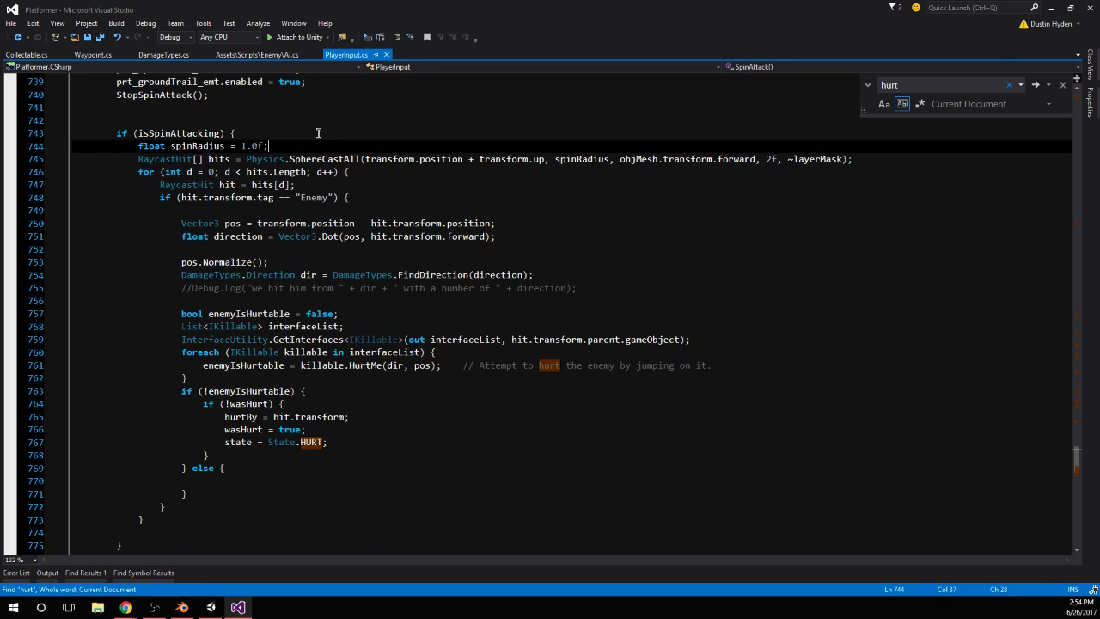
pyautogui.click(308, 133)
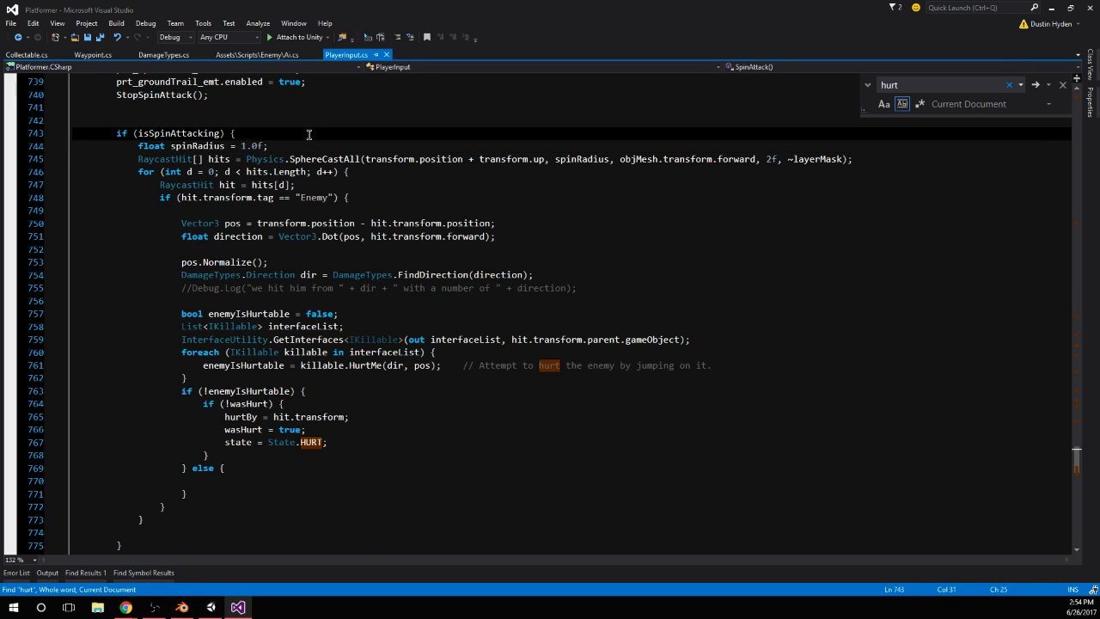
pyautogui.press('Return')
pyautogui.press('Return')
pyautogui.press('Return')
pyautogui.press('Return')
pyautogui.press('Up')
pyautogui.press('Up')
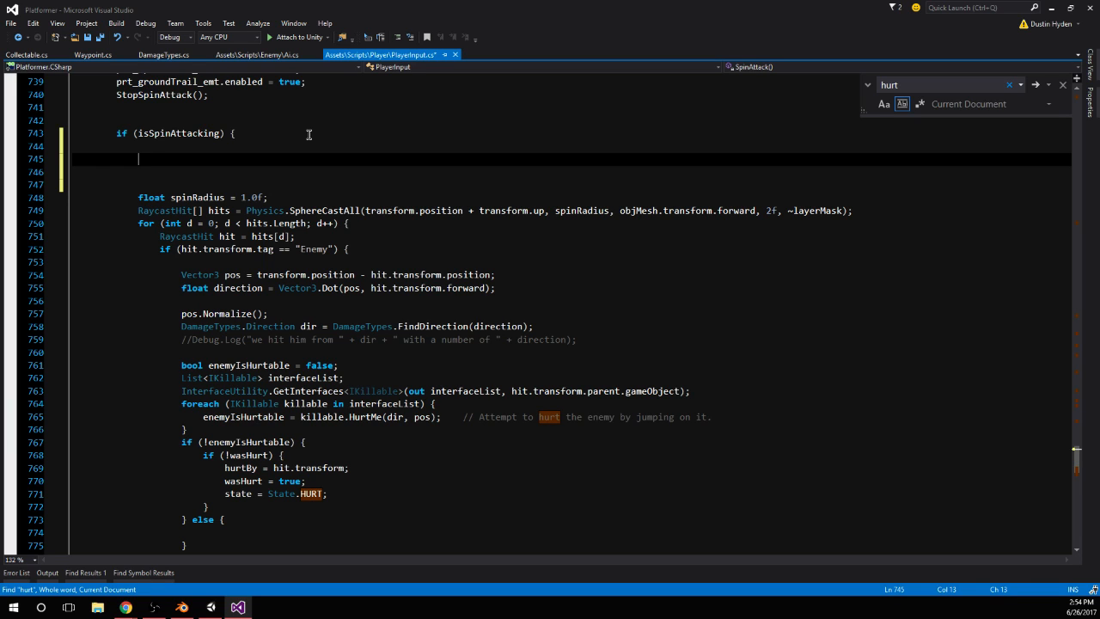
# Paste the copied OverlapSphere lines into the isSpinAttacking block and close the for loop with a brace
pyautogui.hotkey('ctrl', 'v')
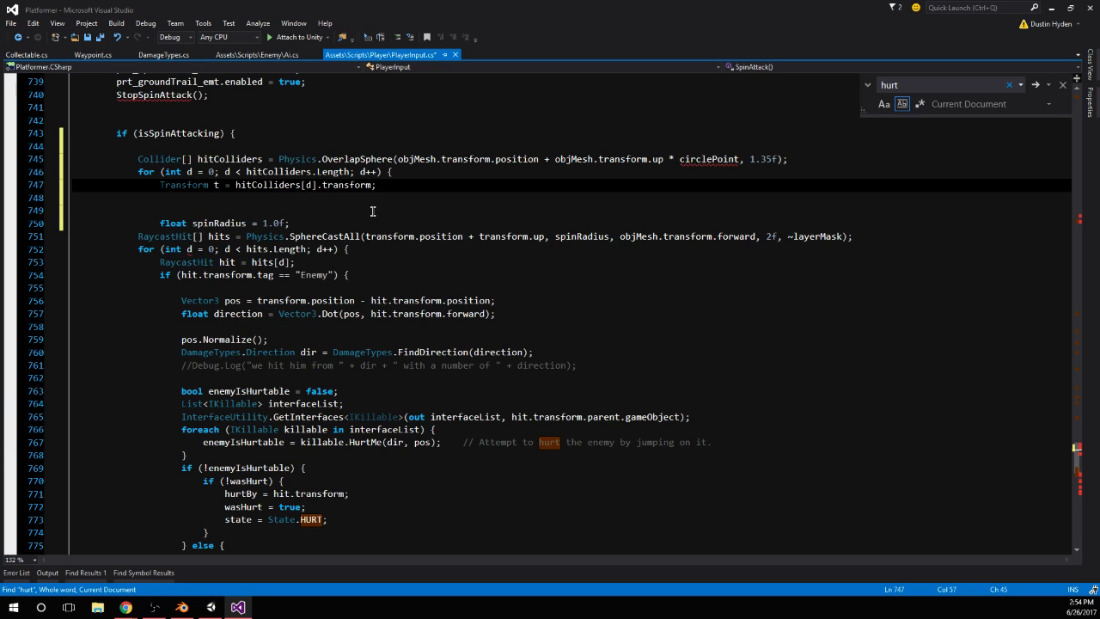
pyautogui.press('Return')
pyautogui.press('Return')
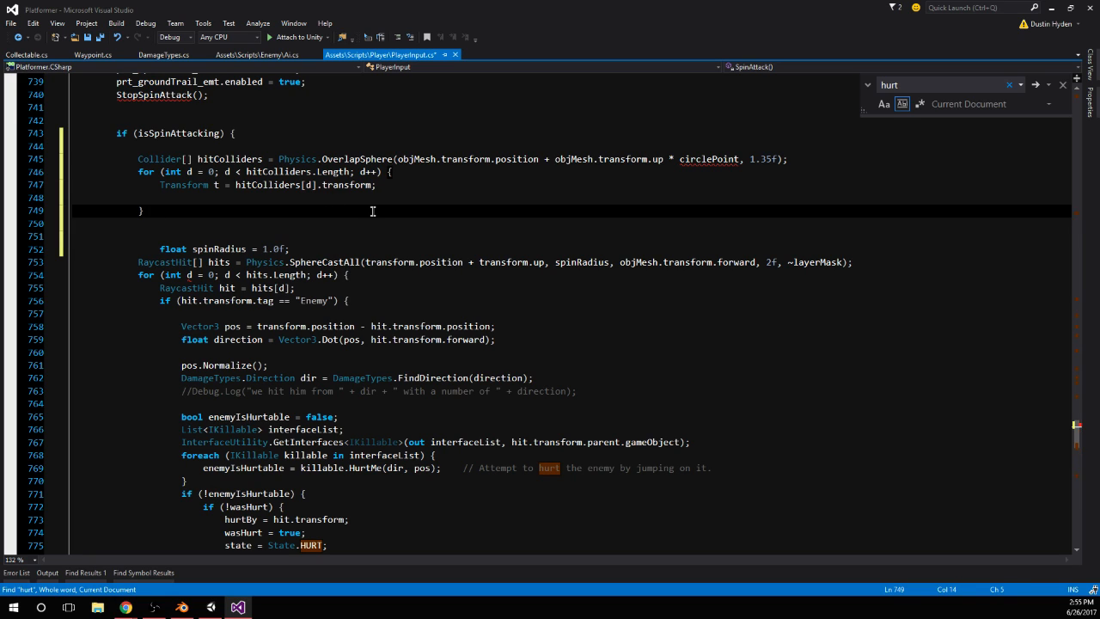
# Replace circlePoint in SpinAttack's OverlapSphere call with 1.3f, taking the value from its declaration in CheckCollisions
pyautogui.click(208, 146)
pyautogui.click(703, 158)
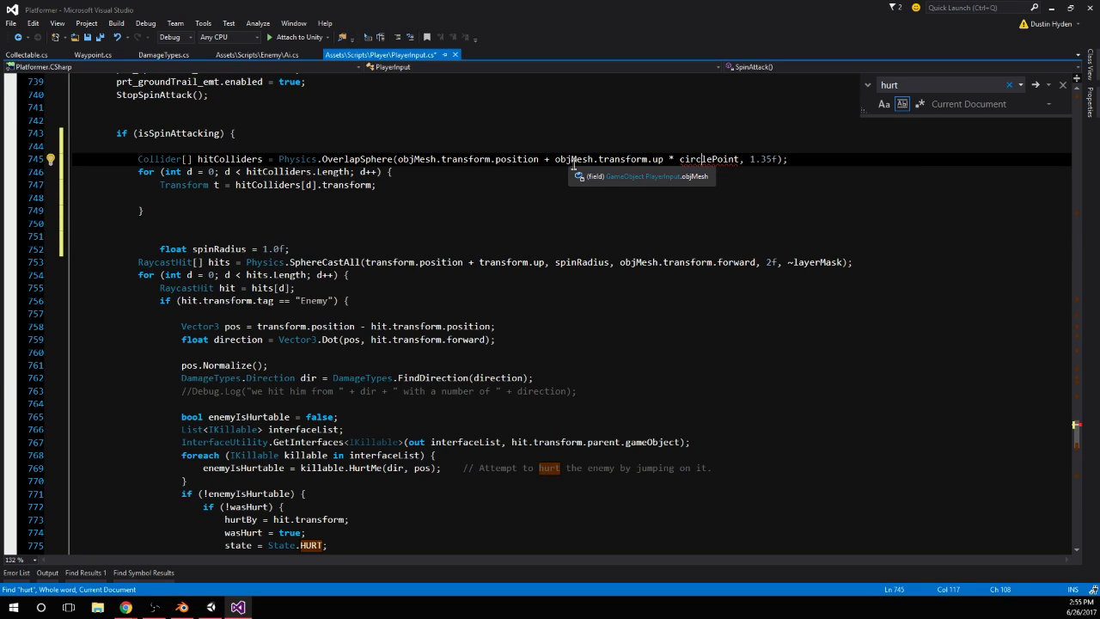
pyautogui.moveTo(555, 160); pyautogui.dragTo(739, 162)
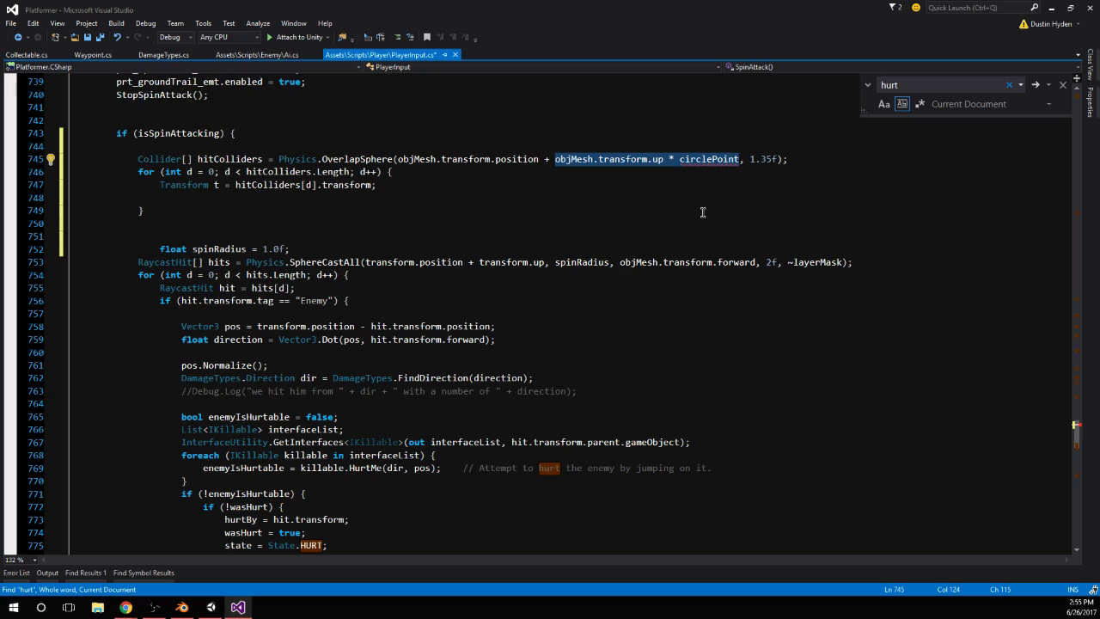
pyautogui.press('Left')
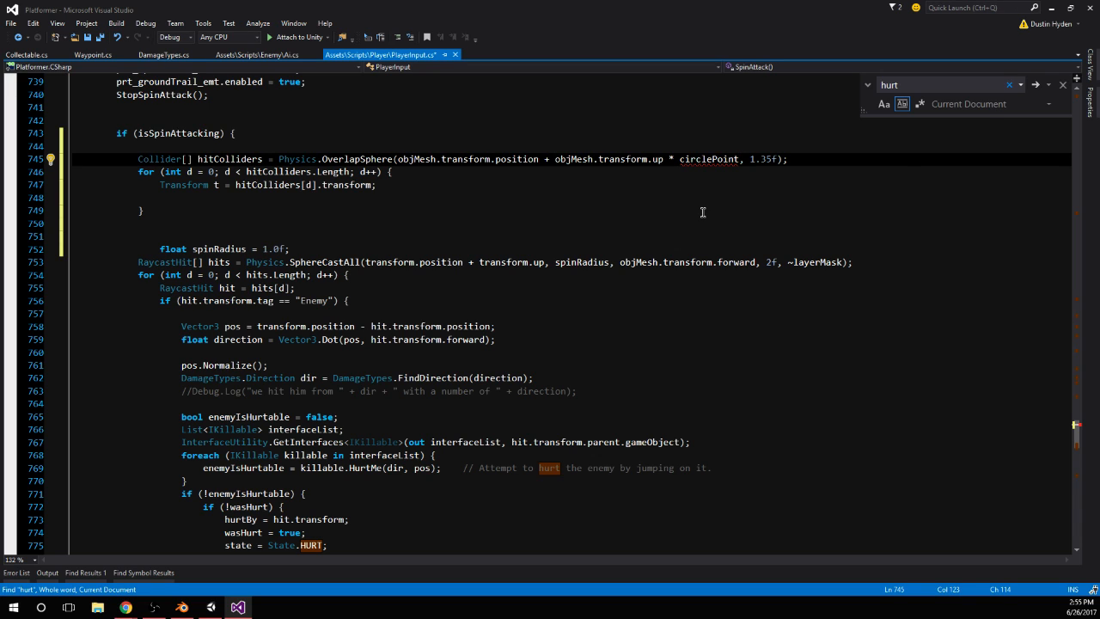
pyautogui.doubleClick(707, 159)
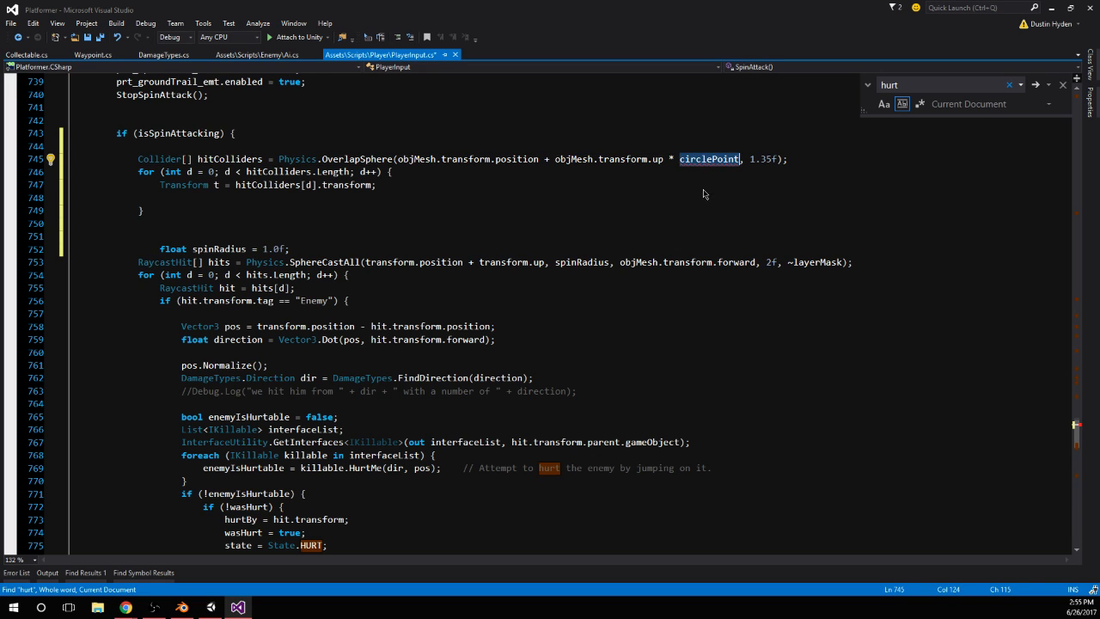
pyautogui.scroll(3, 703, 193)
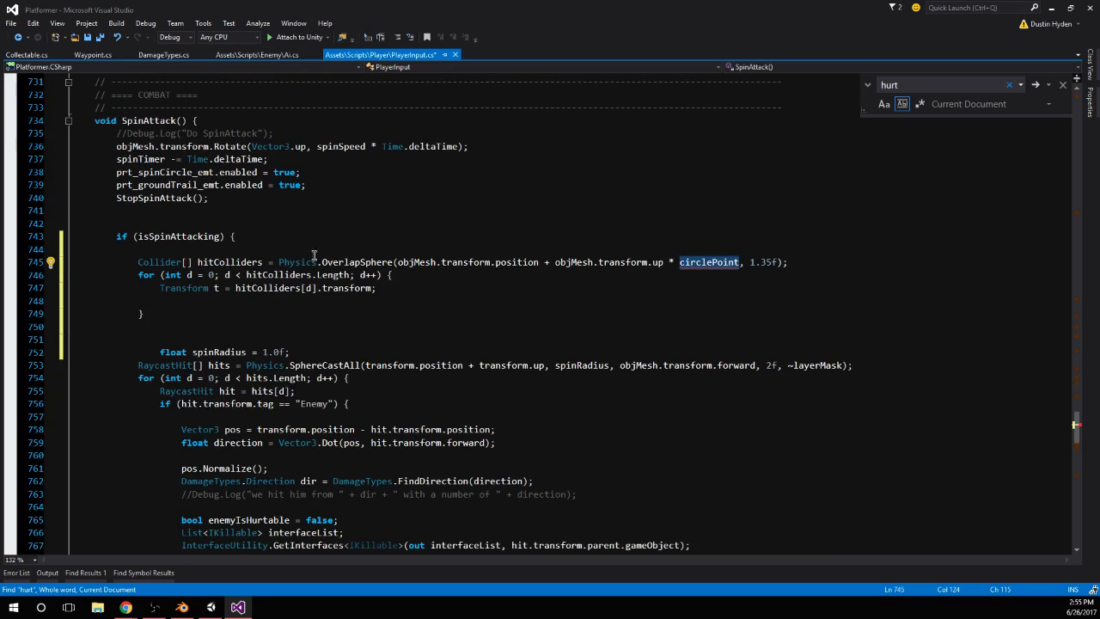
pyautogui.scroll(20, 313, 255)
pyautogui.scroll(20, 326, 275)
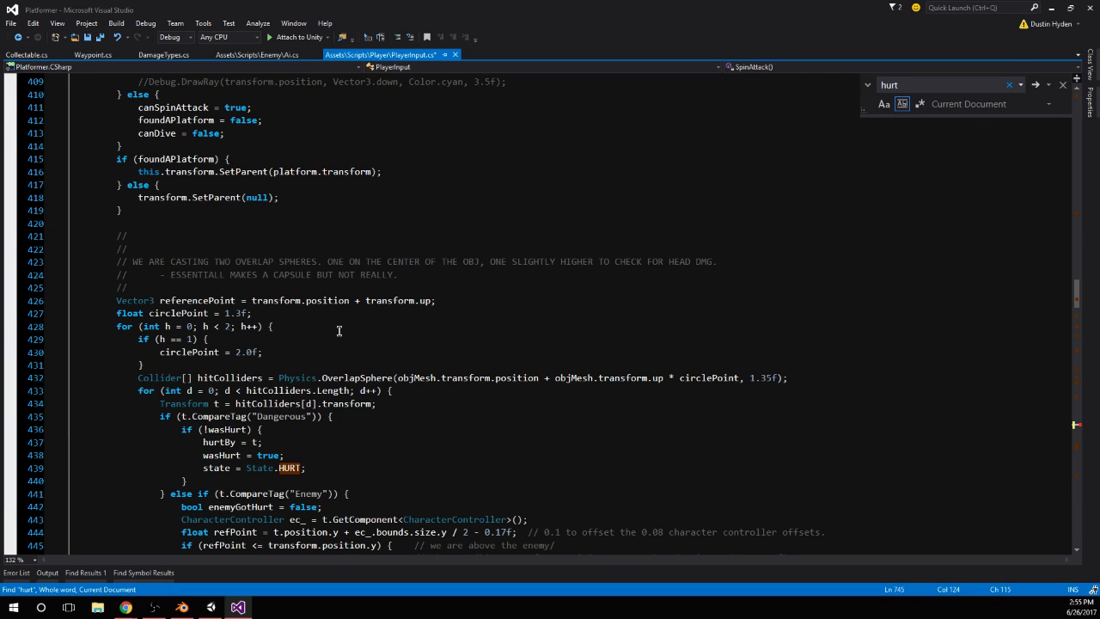
pyautogui.write('1.3')
pyautogui.scroll(-5, 457, 304)
pyautogui.write('f')
pyautogui.press('Up')
pyautogui.press('Up')
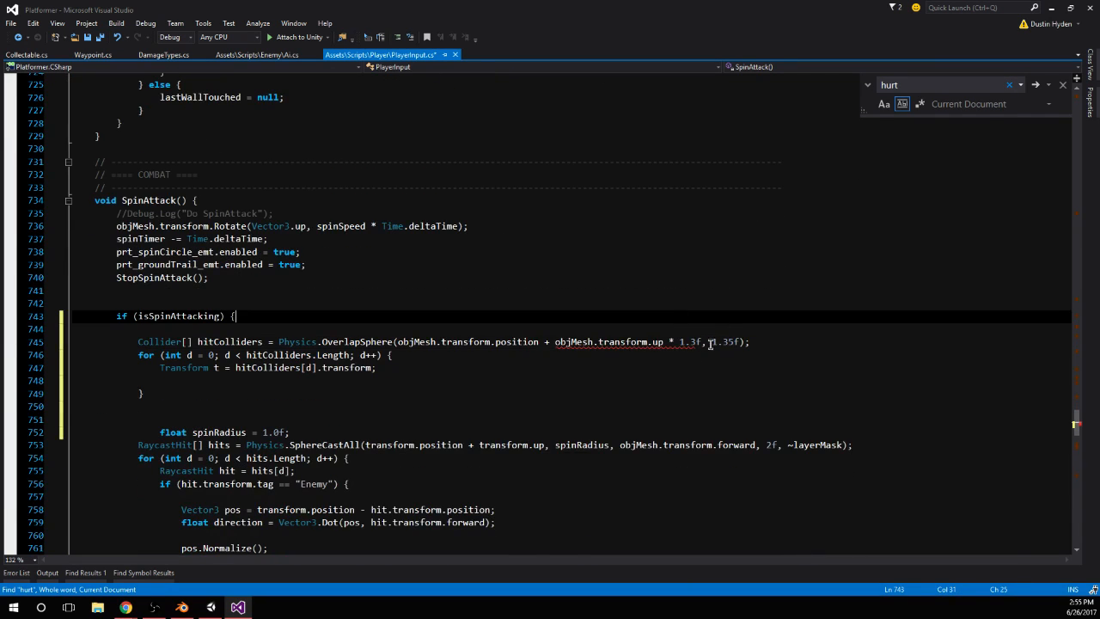
# Align the float spinRadius declaration in SpinAttack with the RaycastHit line below it
pyautogui.scroll(-2, 646, 305)
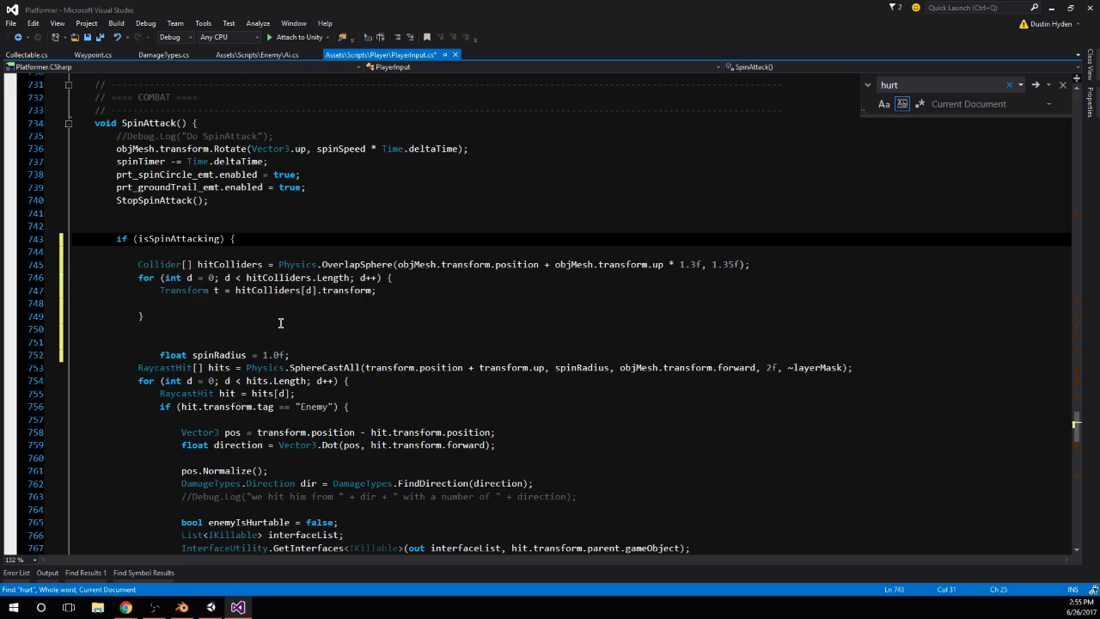
pyautogui.scroll(-2, 280, 322)
pyautogui.click(157, 279)
pyautogui.press('BackSpace')
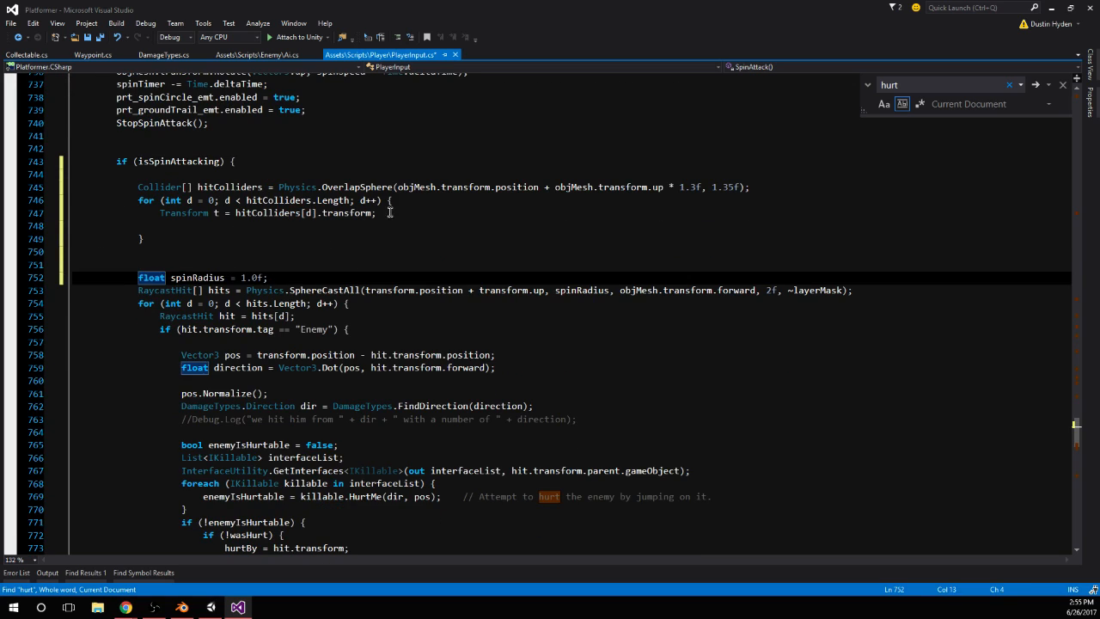
# Add an if (t.CompareTag("Enemy")) block with an empty body below the Transform t line in SpinAttack's hitColliders loop
pyautogui.click(388, 212)
pyautogui.press('Return')
pyautogui.scroll(-1, 354, 357)
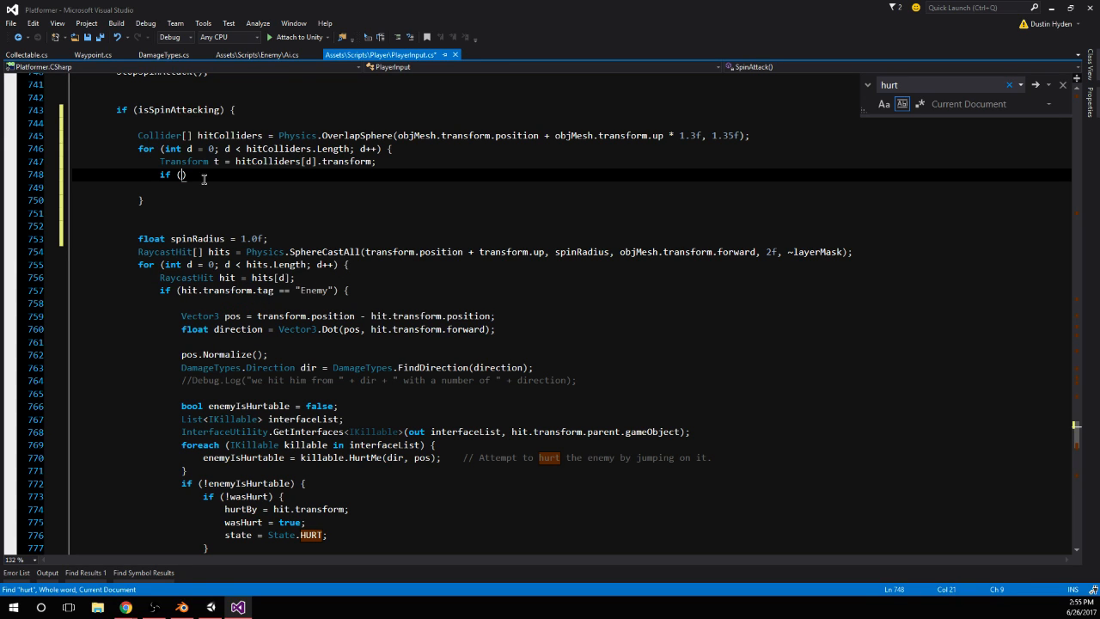
pyautogui.write('if (t.')
pyautogui.write('ta')
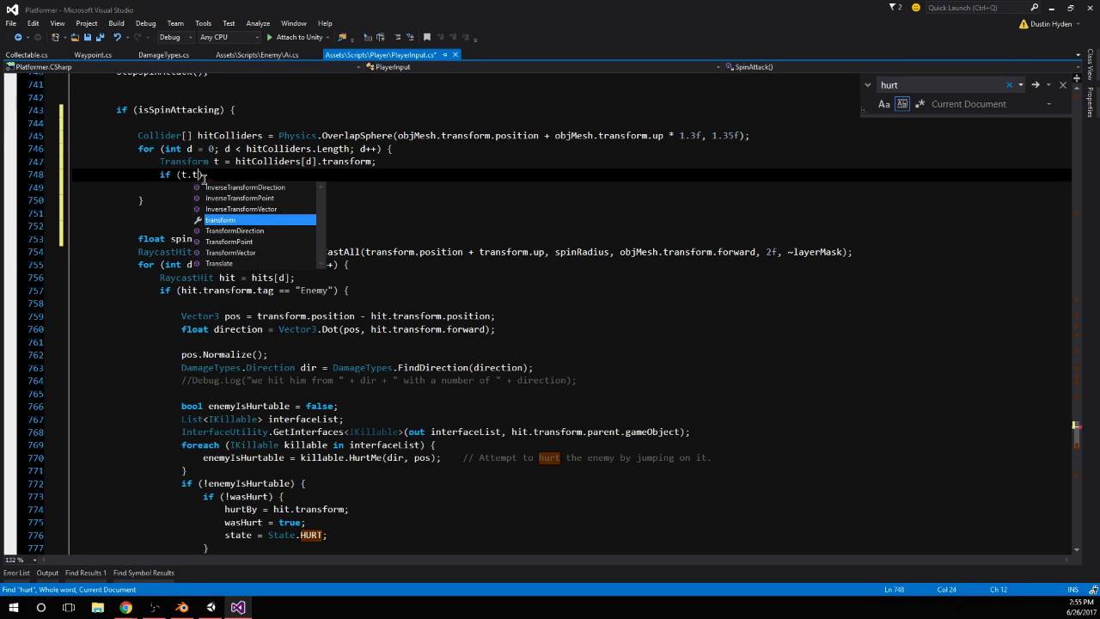
pyautogui.press('BackSpace')
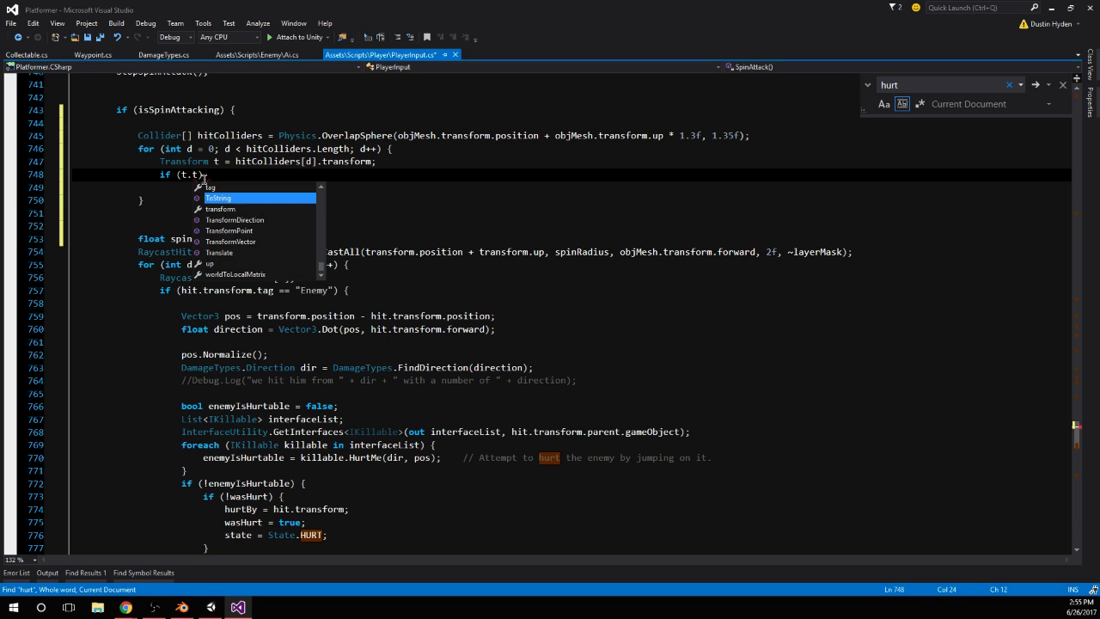
pyautogui.write('CompareTag')
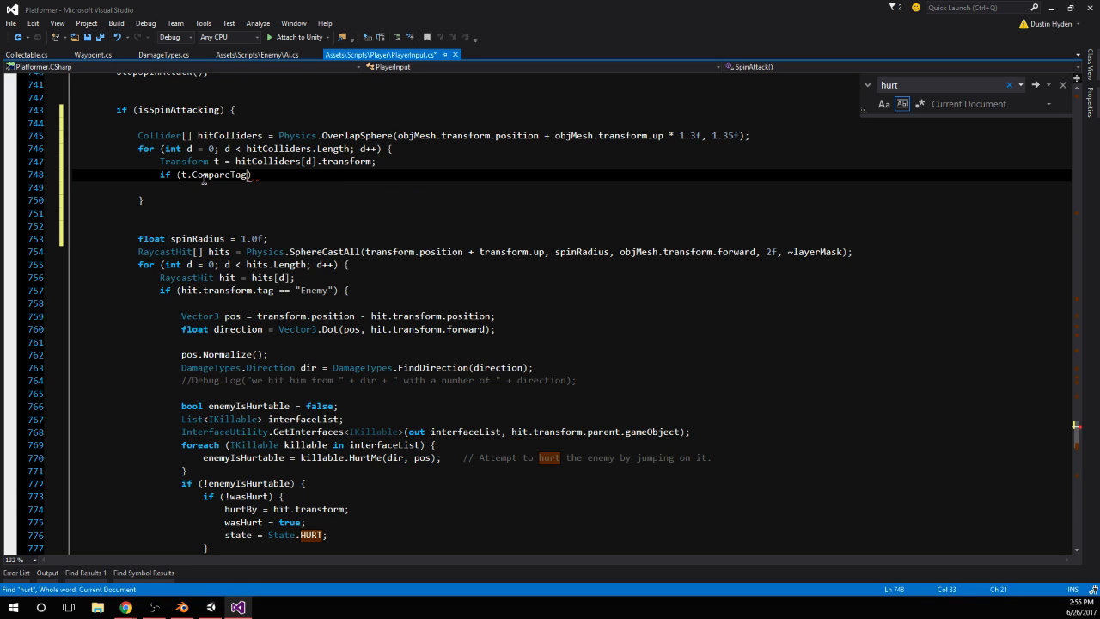
pyautogui.write('("Enemy')
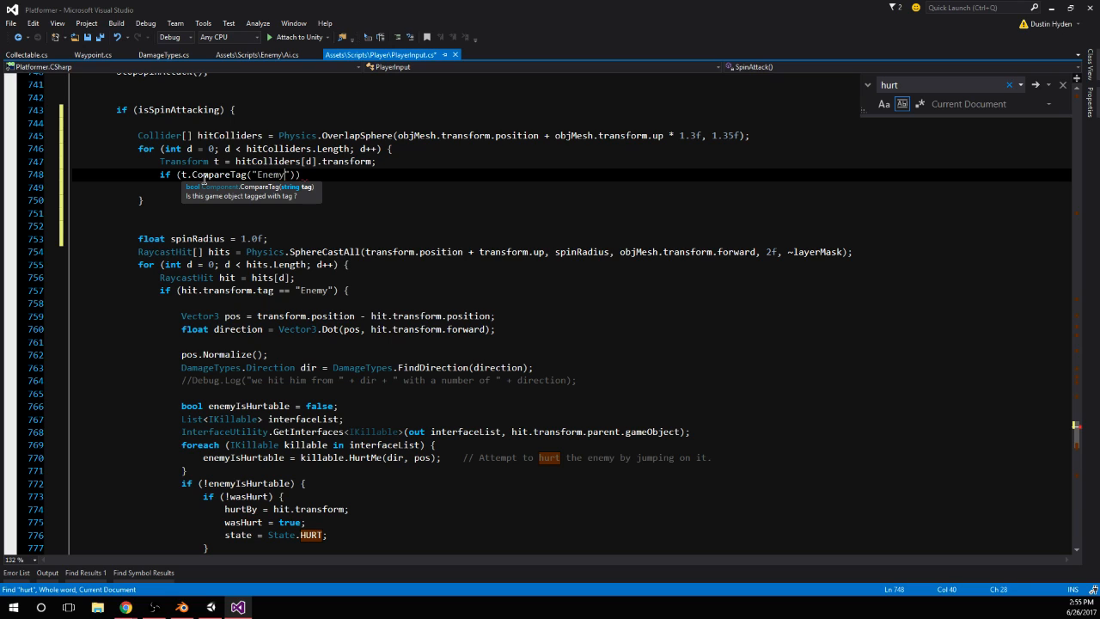
pyautogui.write('"))')
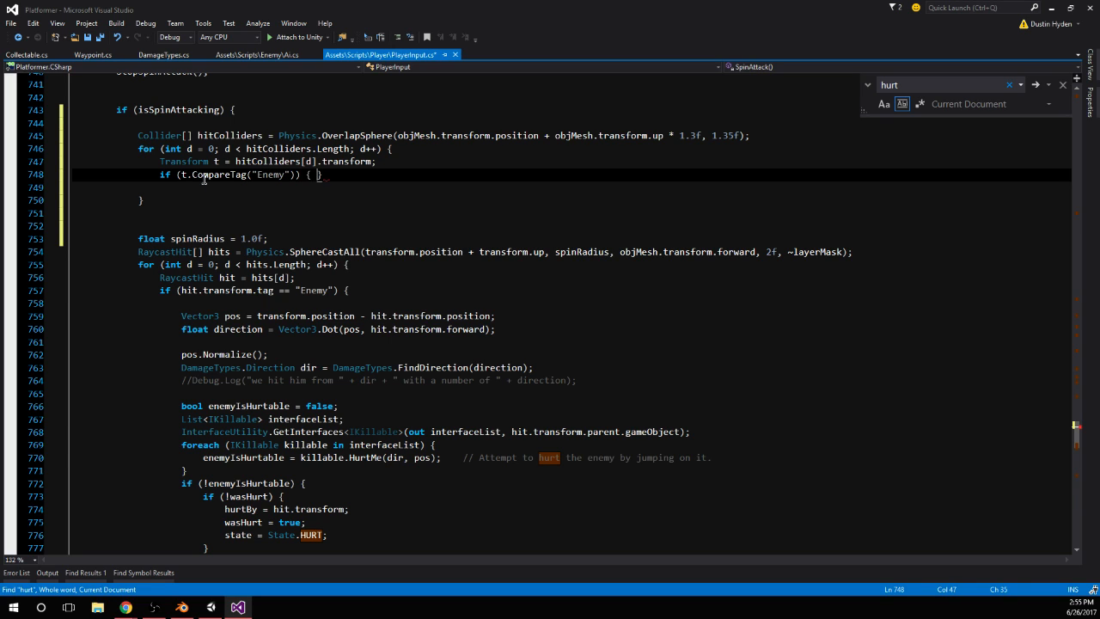
pyautogui.write(' {')
pyautogui.press('Return')
pyautogui.press('Return')
pyautogui.press('Up')
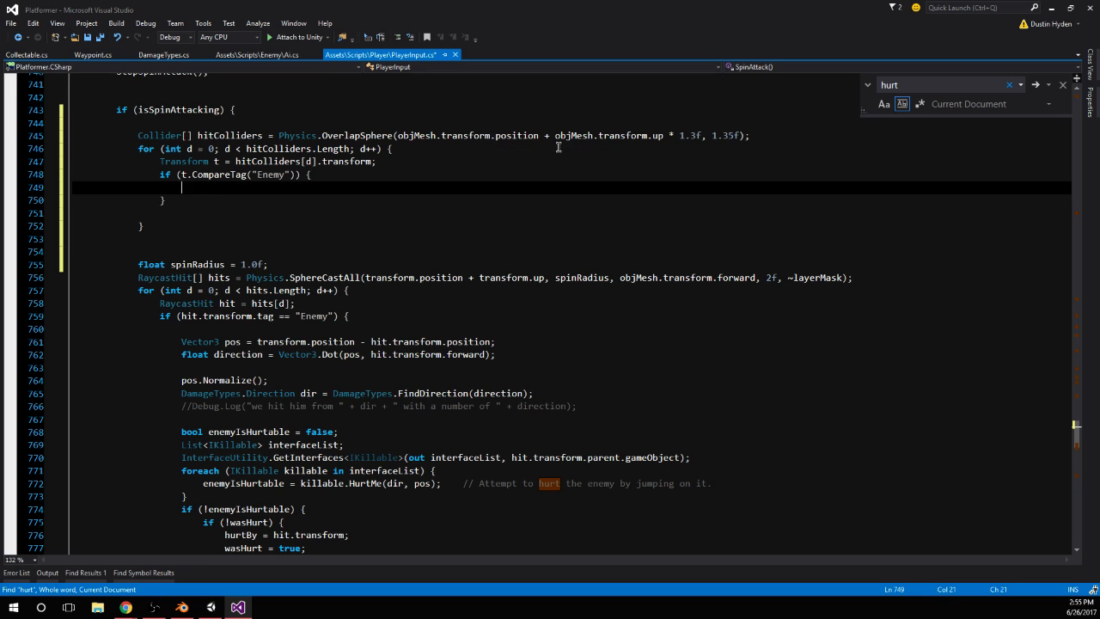
# Set the radius of SpinAttack's OverlapSphere call to 2f
pyautogui.click(709, 135)
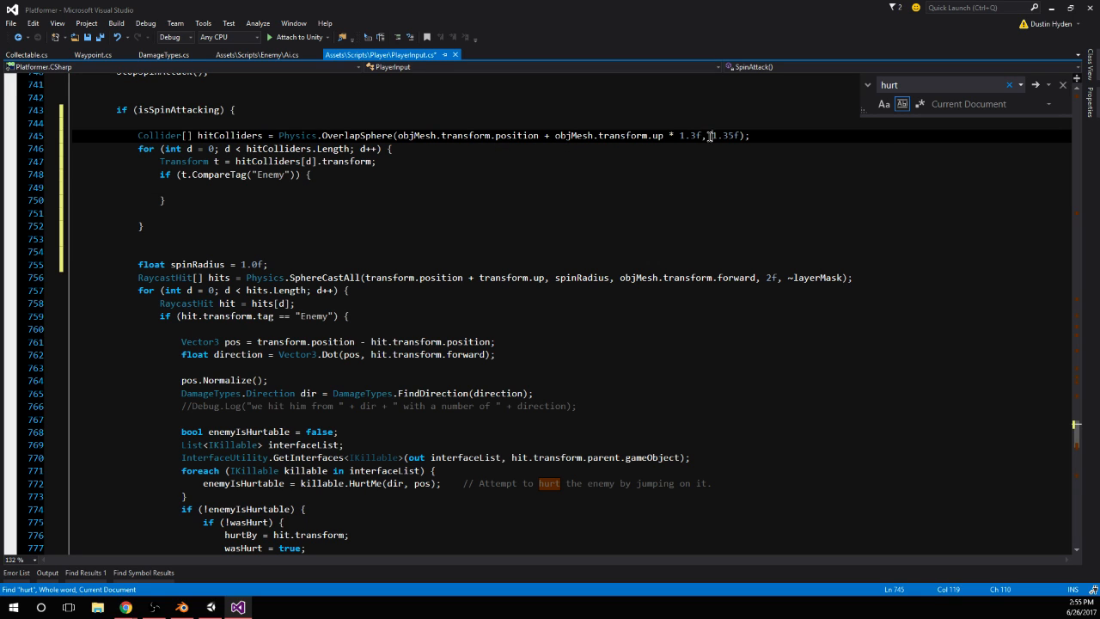
pyautogui.press('Delete')
pyautogui.press('Delete')
pyautogui.press('Delete')
pyautogui.press('Delete')
pyautogui.write('2f);')
pyautogui.press('Up')
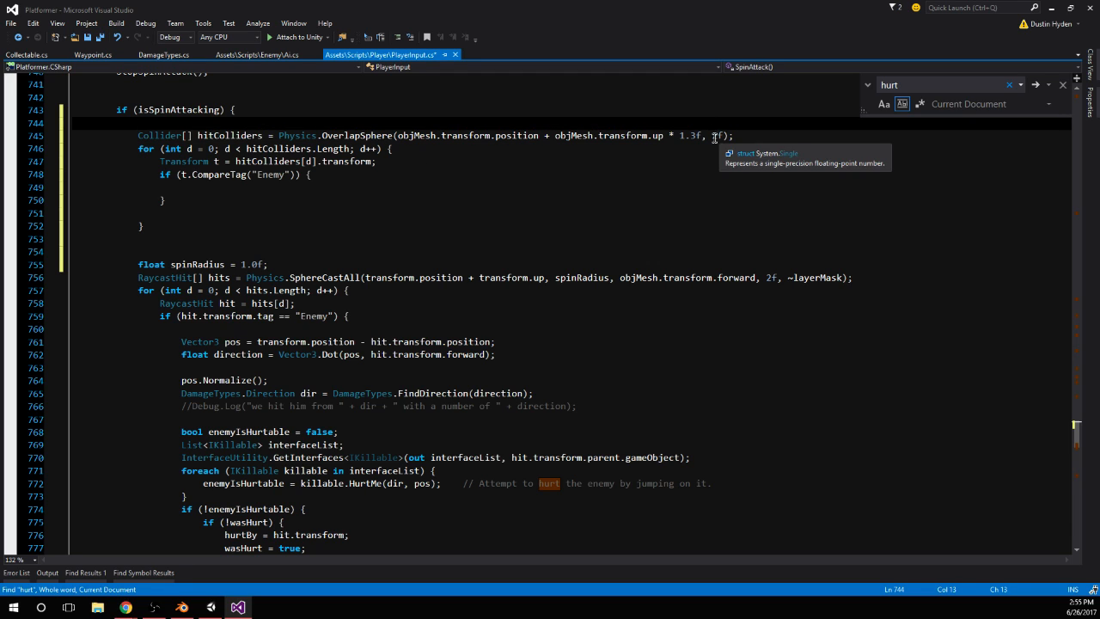
# Move the enemy-hurting code, from Vector3 pos through the else block, out of the SphereCastAll loop into the CompareTag("Enemy") block
pyautogui.click(184, 187)
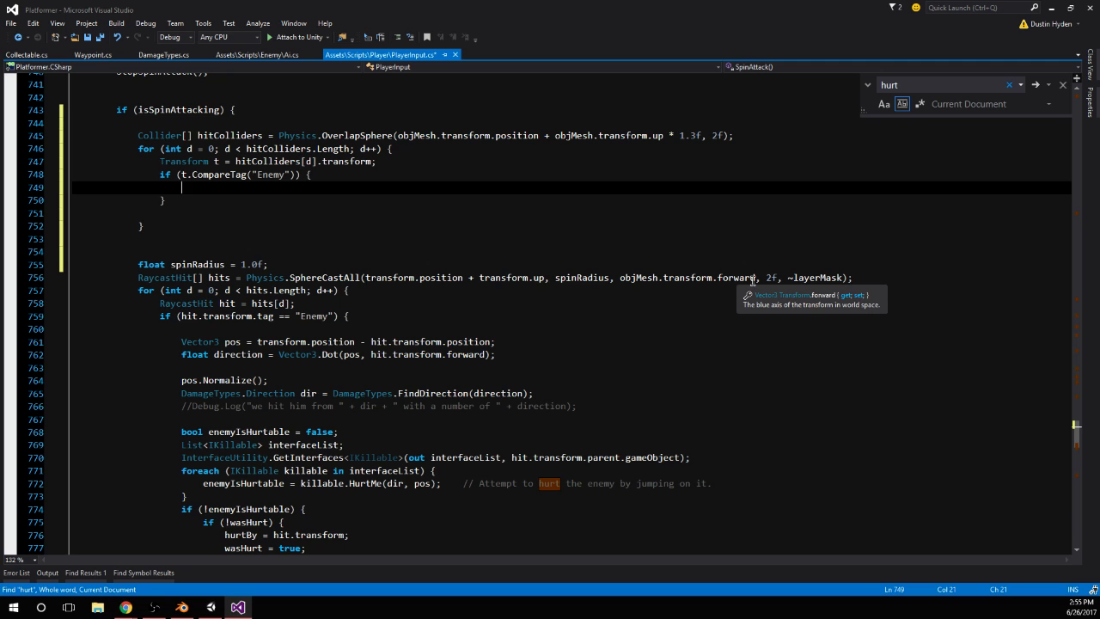
pyautogui.scroll(-4, 404, 252)
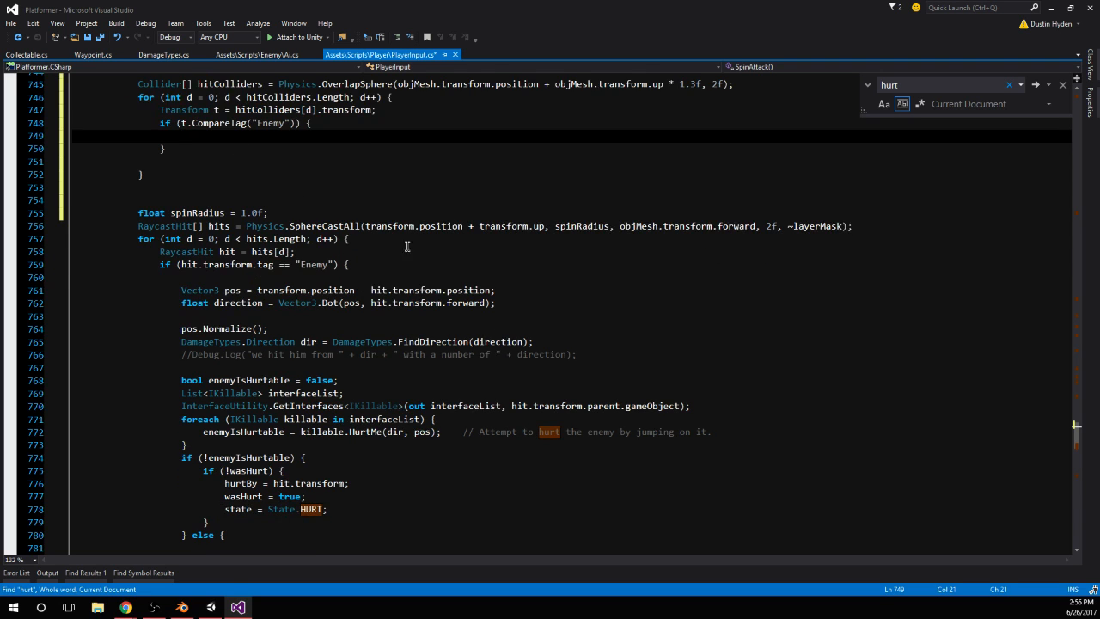
pyautogui.click(182, 186)
pyautogui.keyDown('shift'); pyautogui.click(225, 453); pyautogui.keyUp('shift')
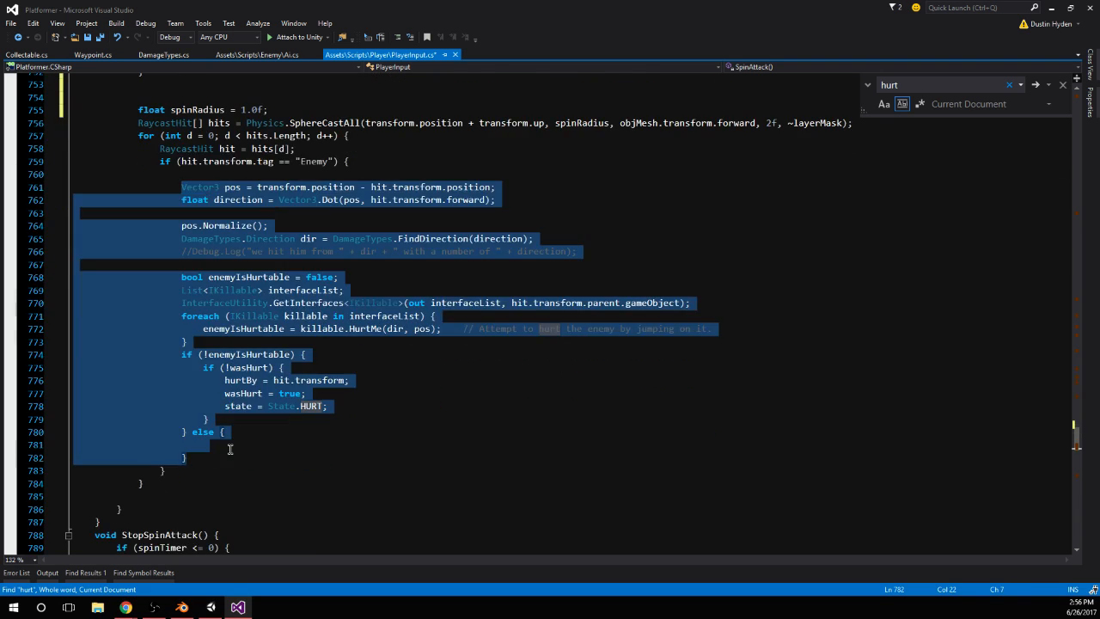
pyautogui.hotkey('ctrl', 'x')
pyautogui.scroll(4, 260, 246)
pyautogui.click(209, 190)
pyautogui.hotkey('ctrl', 'v')
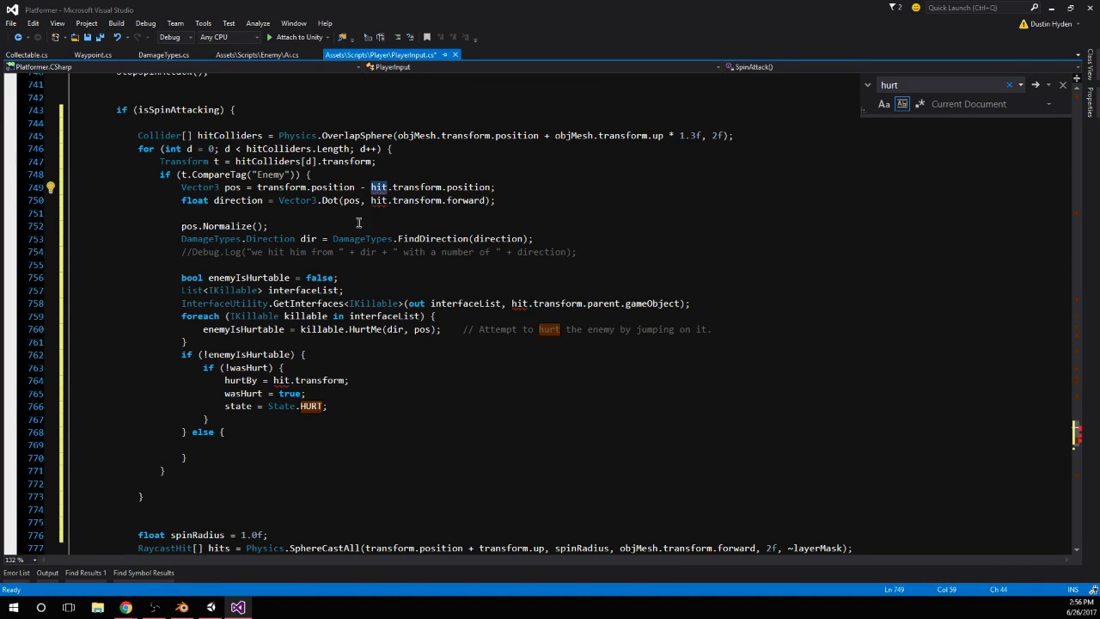
# Replace every hit reference with t in the moved code: the pos, direction, hurtBy and GetInterfaces lines
pyautogui.doubleClick(380, 186)
pyautogui.write('t')
pyautogui.doubleClick(378, 200)
pyautogui.write('t')
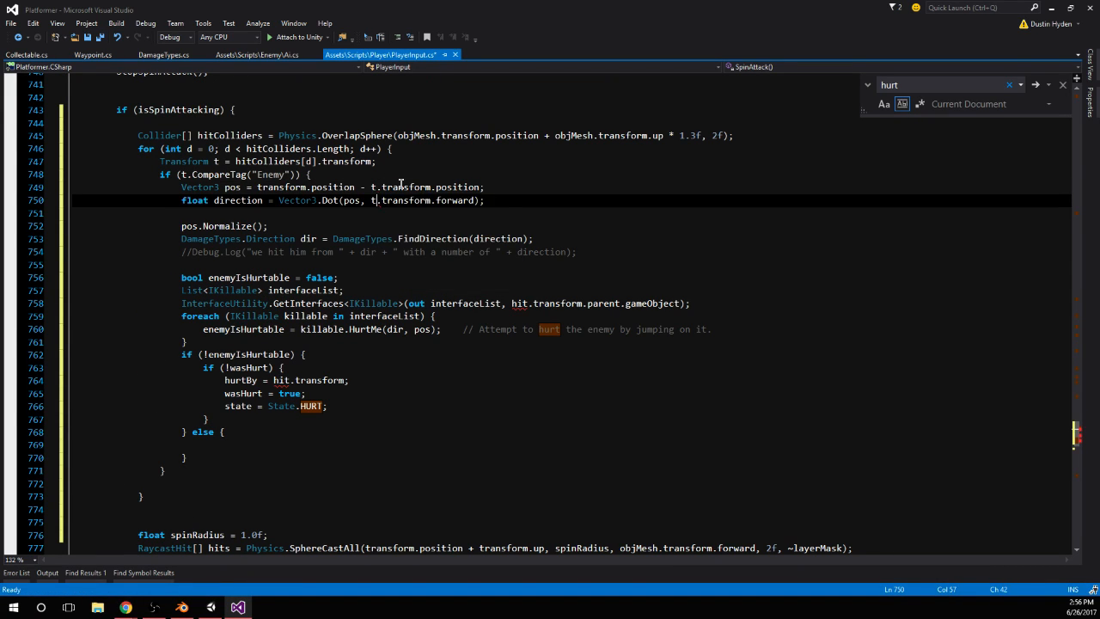
pyautogui.click(400, 178)
pyautogui.doubleClick(277, 380)
pyautogui.write('t')
pyautogui.click(364, 330)
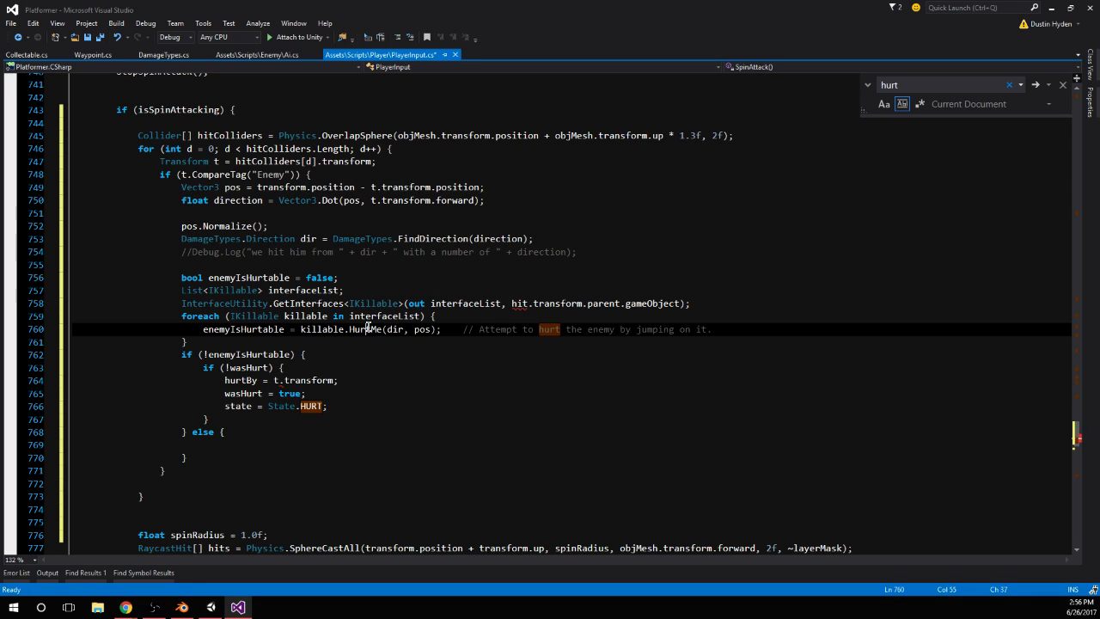
pyautogui.doubleClick(522, 303)
pyautogui.write('t')
pyautogui.click(524, 288)
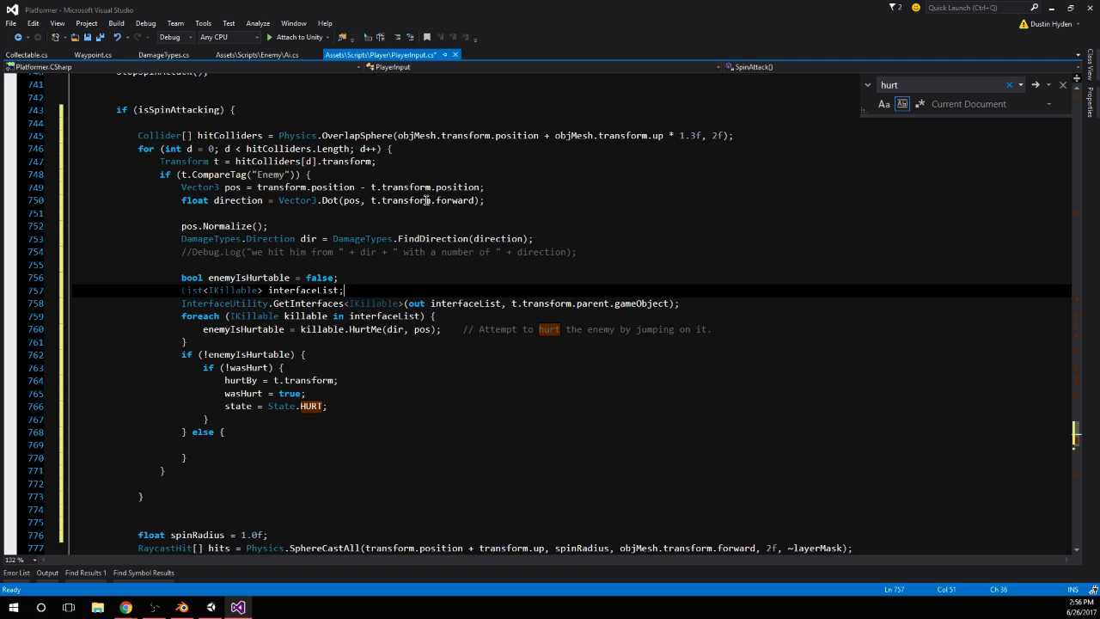
# Delete the leftover spinRadius declaration, SphereCastAll call and its loop from SpinAttack, and save PlayerInput.cs
pyautogui.scroll(-3, 428, 248)
pyautogui.moveTo(74, 406); pyautogui.dragTo(77, 526)
pyautogui.press('Delete')
pyautogui.hotkey('ctrl', 's')
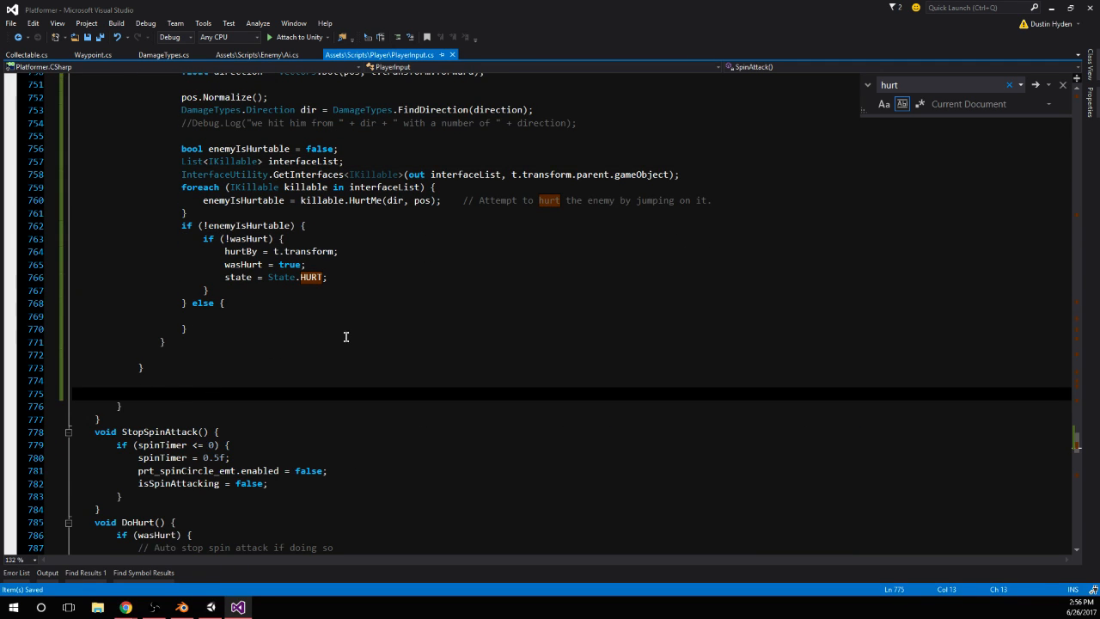
# Switch to Unity, run the game and test the player's spin attack on the pink cube enemies
pyautogui.scroll(6, 346, 336)
pyautogui.click(211, 607)
pyautogui.click(523, 37)
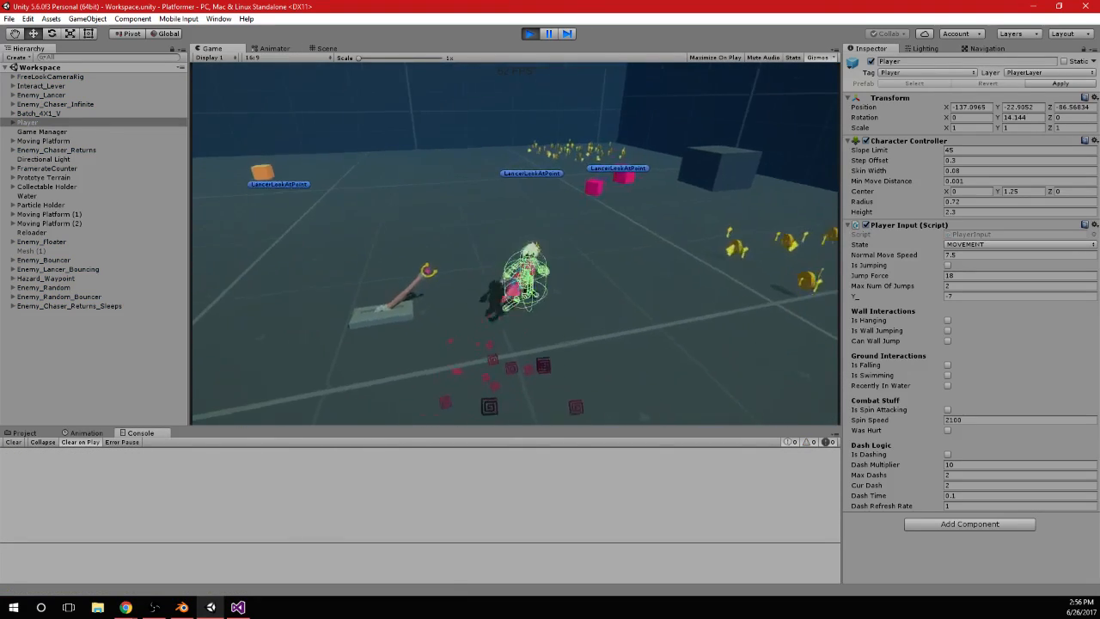
pyautogui.press('w')
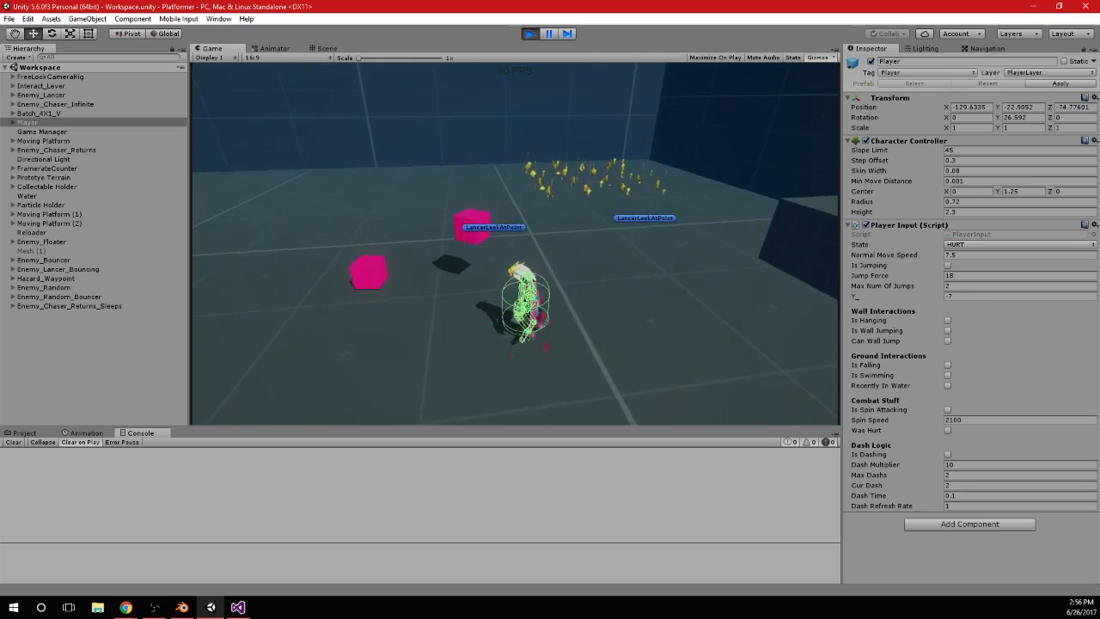
pyautogui.press('w')
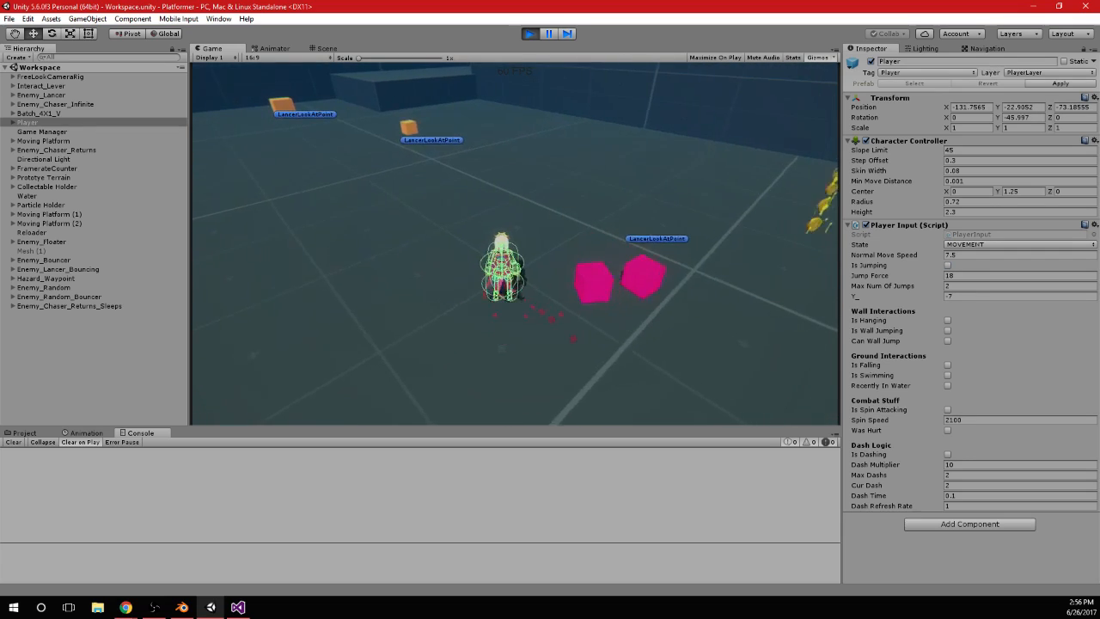
pyautogui.press('d')
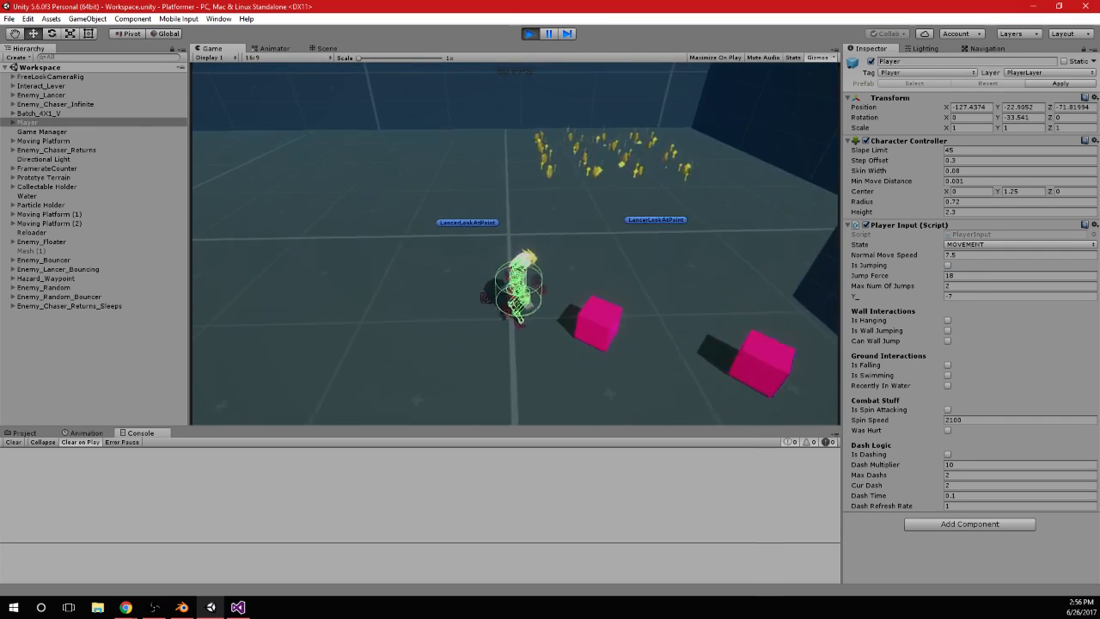
pyautogui.press('w')
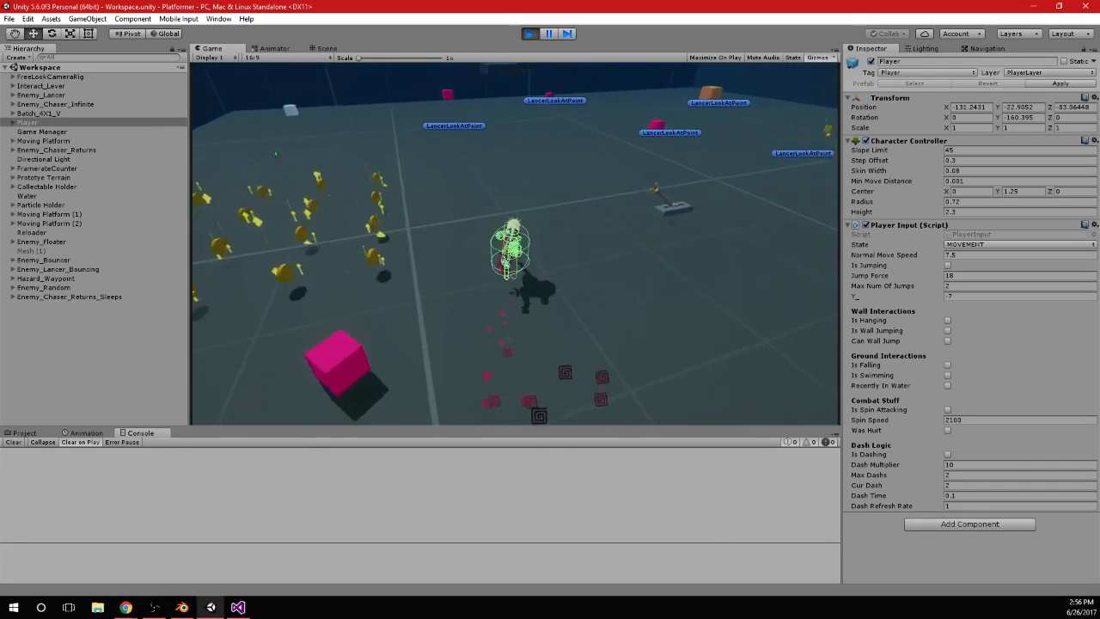
pyautogui.press('w')
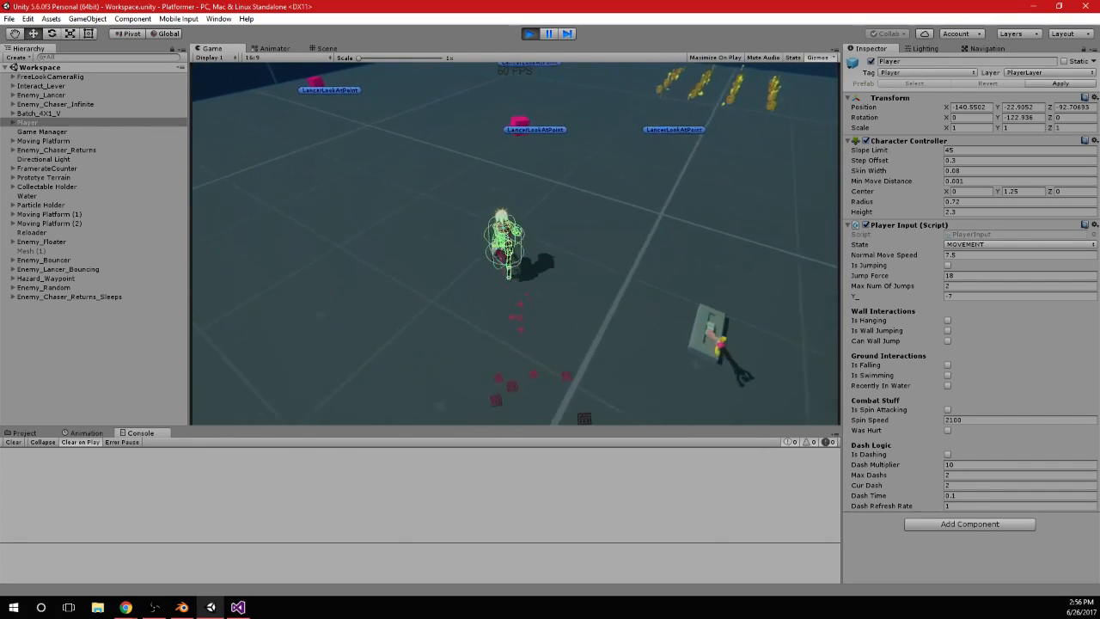
pyautogui.press('w')
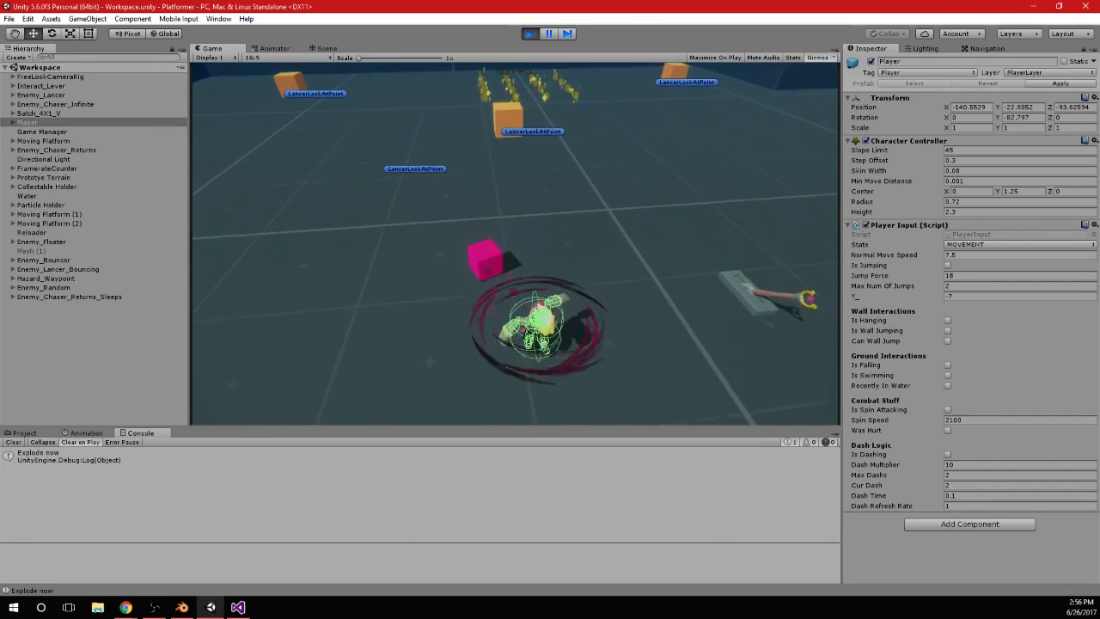
pyautogui.press('w')
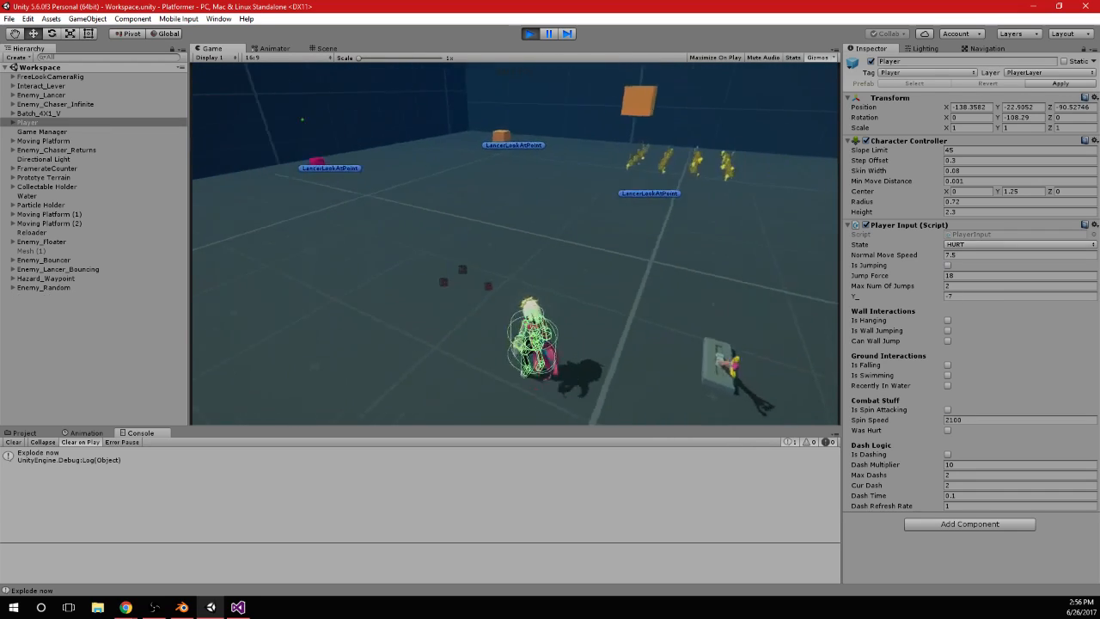
pyautogui.press('w')
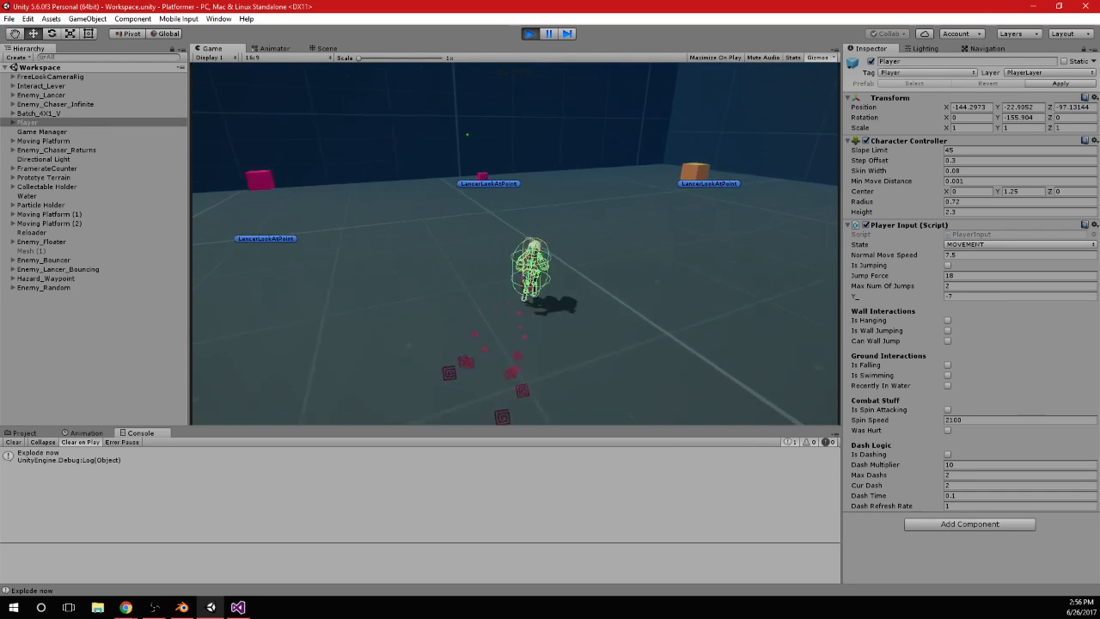
pyautogui.press('w')
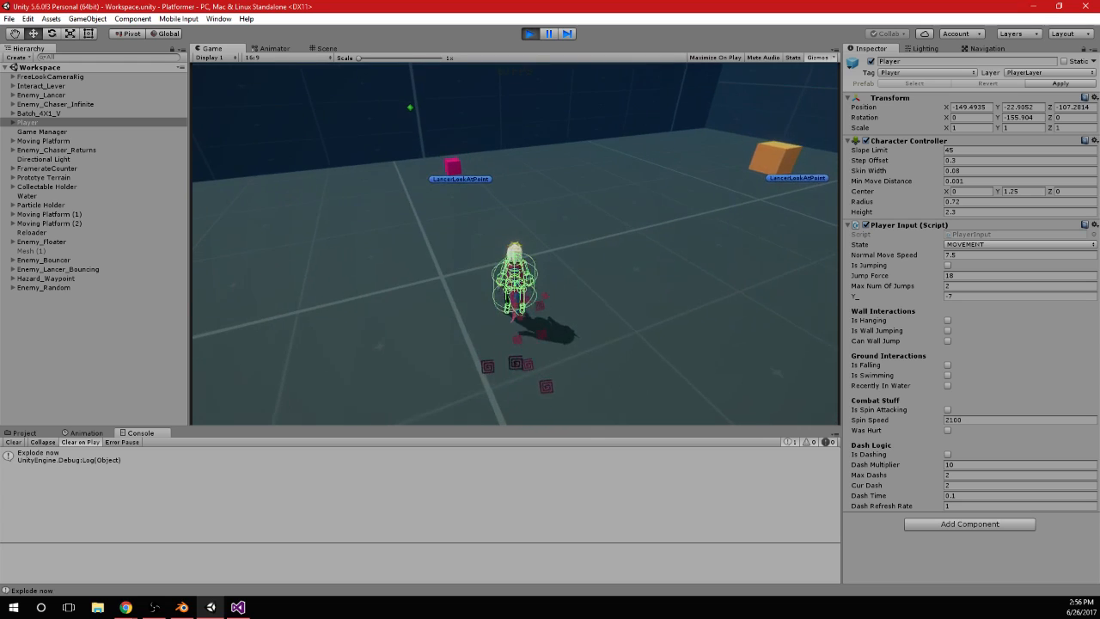
pyautogui.press('w')
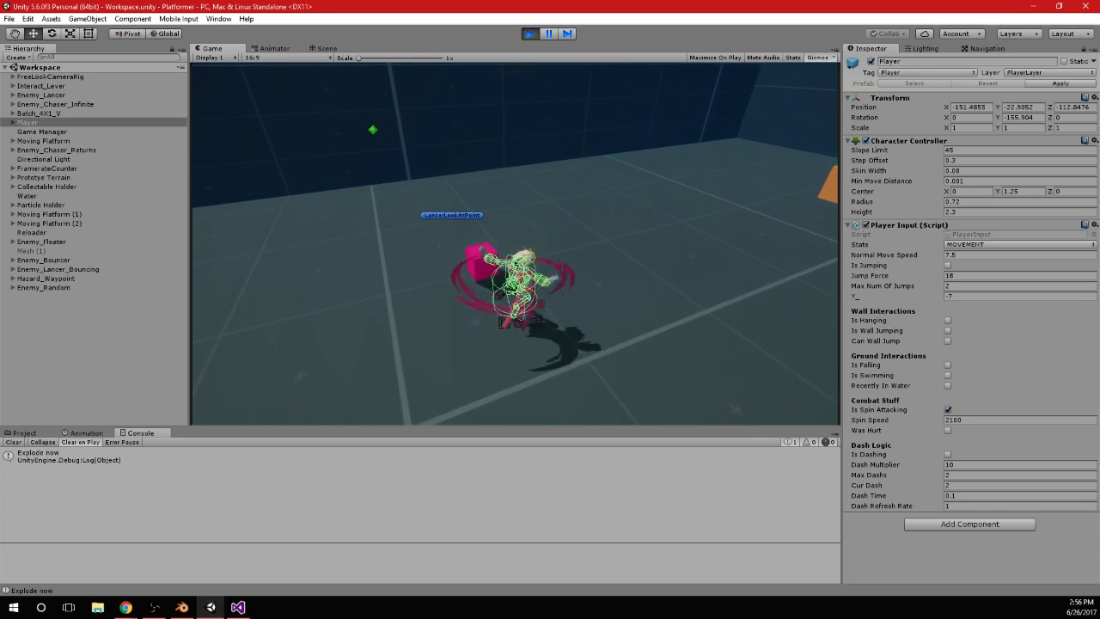
pyautogui.press('w')
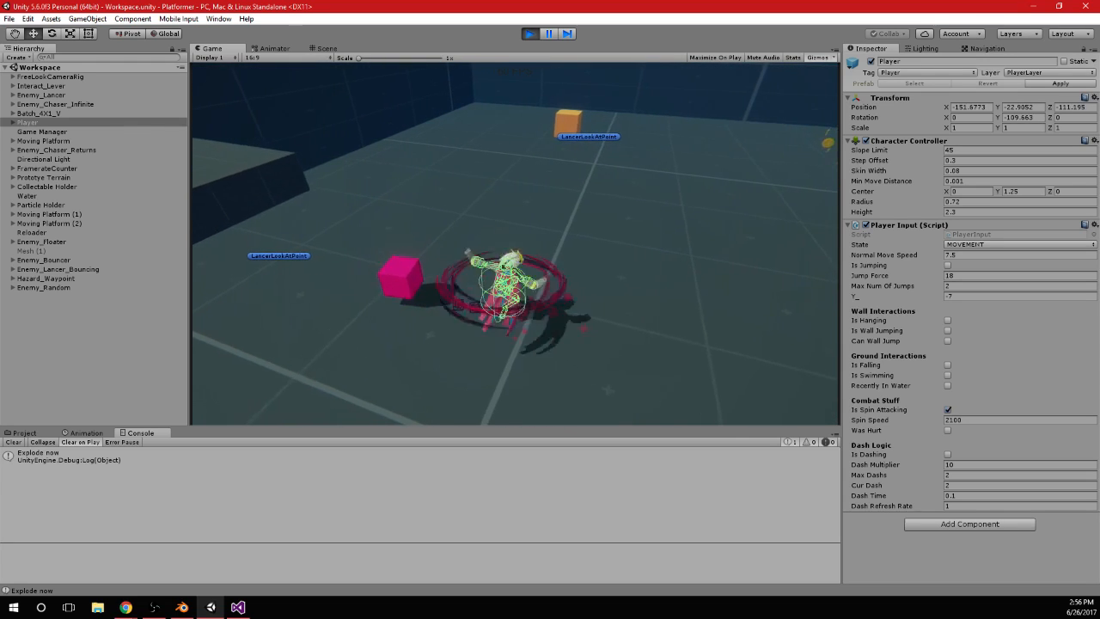
pyautogui.press('w')
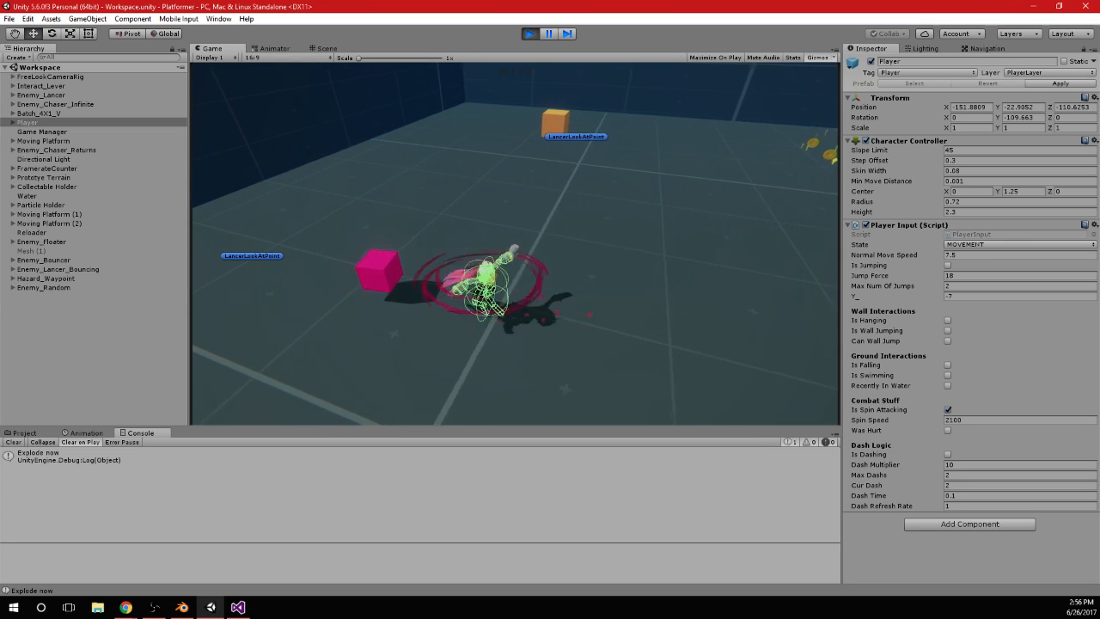
pyautogui.press('d')
pyautogui.press('a')
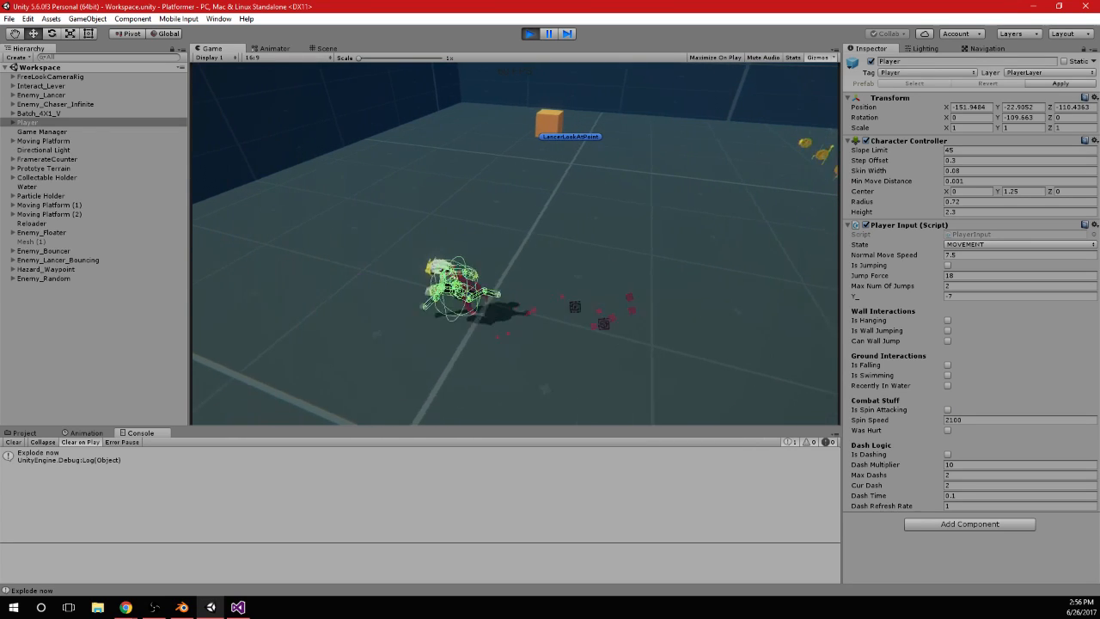
# Switch to Visual Studio, set the OverlapSphere radius in SpinAttack to 2.5f and save PlayerInput.cs
pyautogui.hotkey('alt', 'Tab')
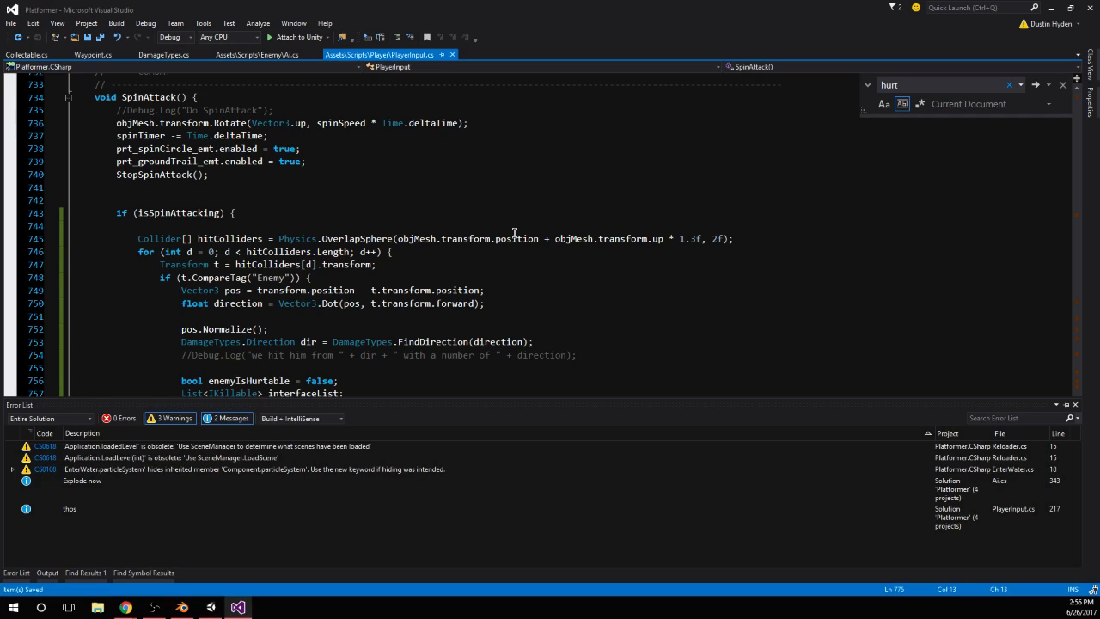
pyautogui.click(718, 238)
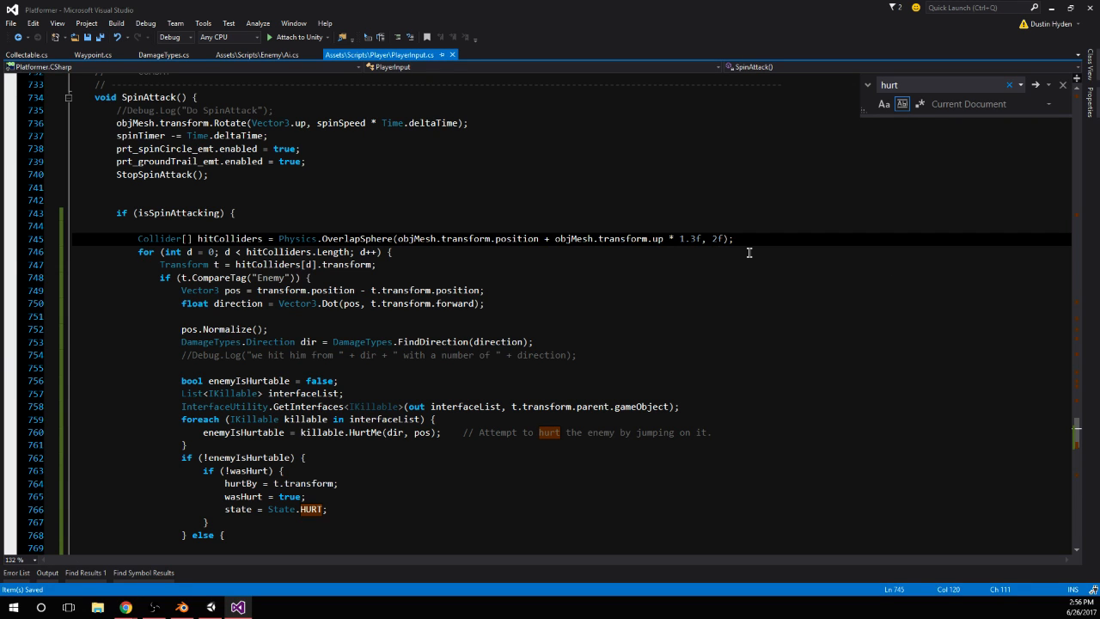
pyautogui.write('.5')
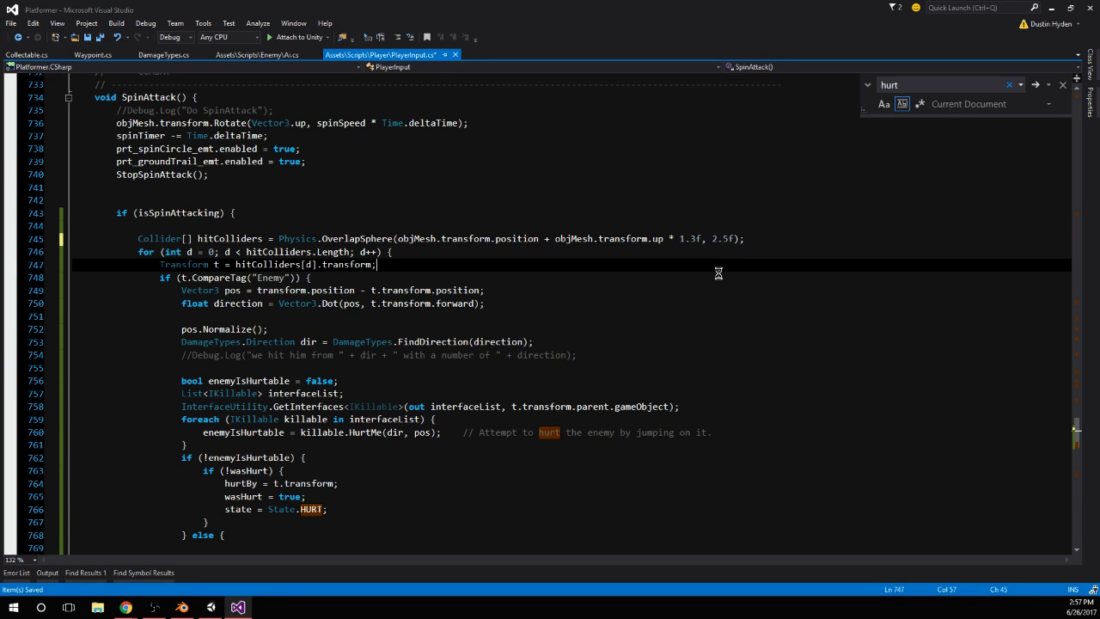
# Switch to Unity, restart the game and test the reach of the player's spin attack on the cube enemies
pyautogui.click(211, 606)
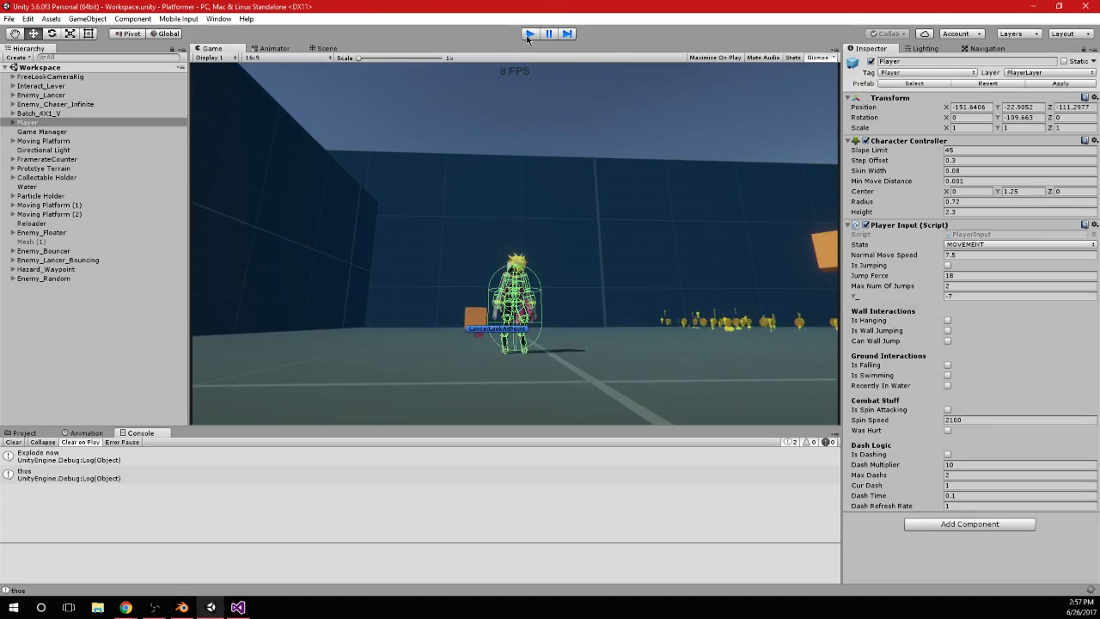
pyautogui.click(528, 34)
pyautogui.click(528, 34)
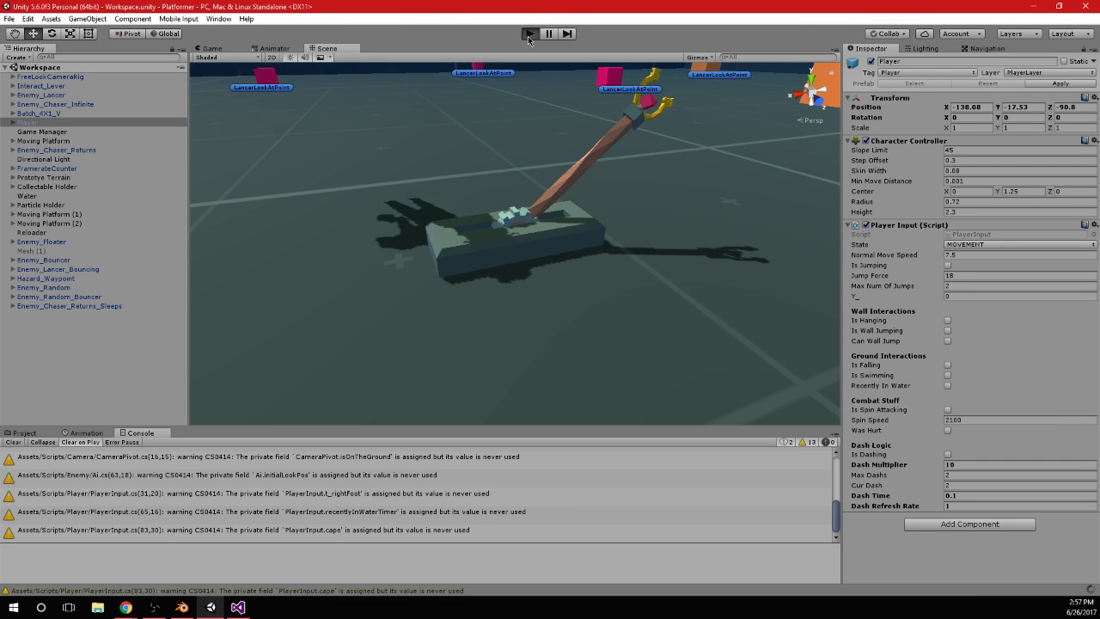
pyautogui.press('w')
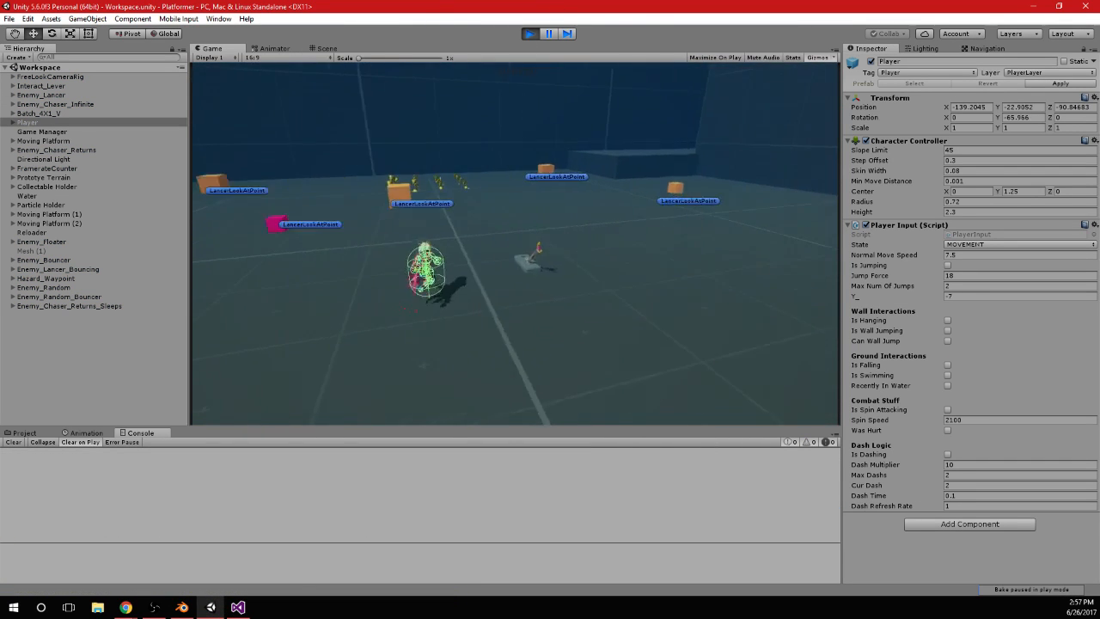
pyautogui.press('w')
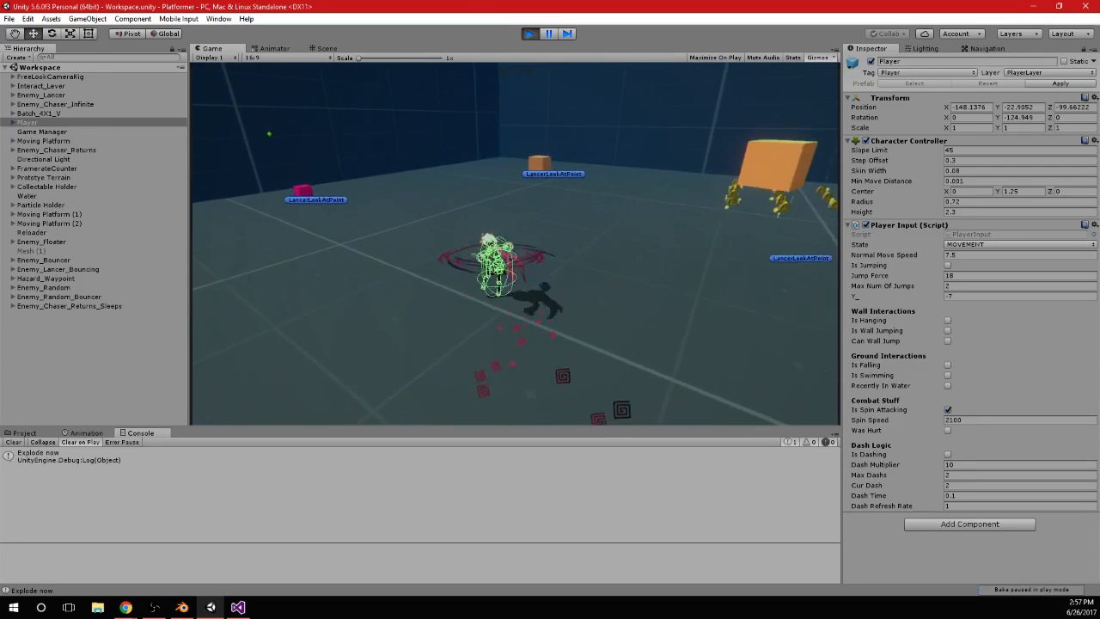
pyautogui.press('w')
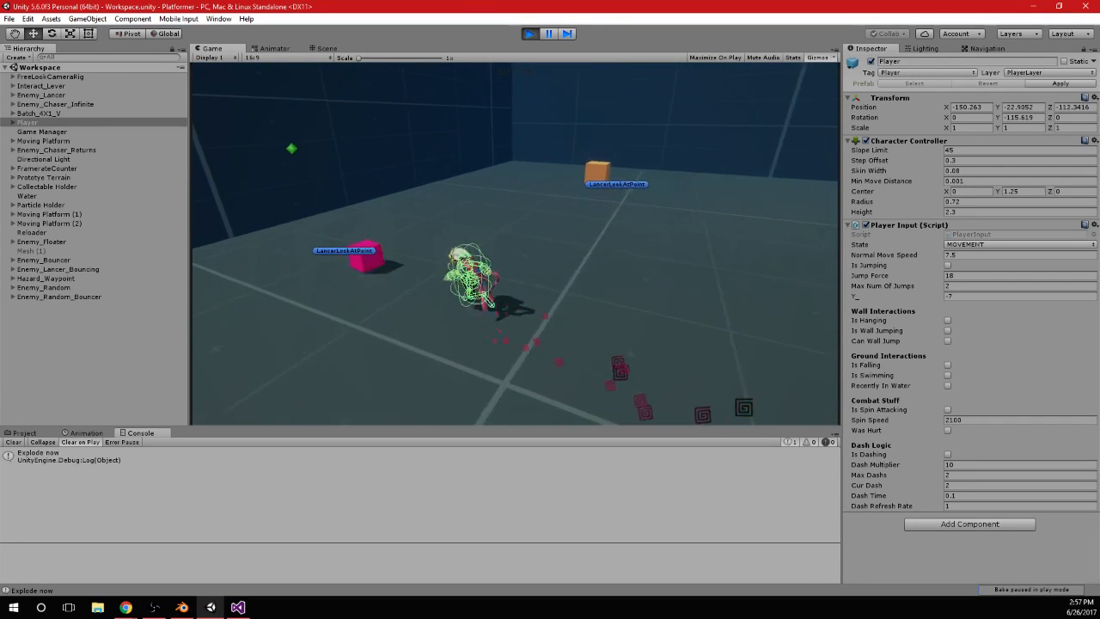
pyautogui.press('d')
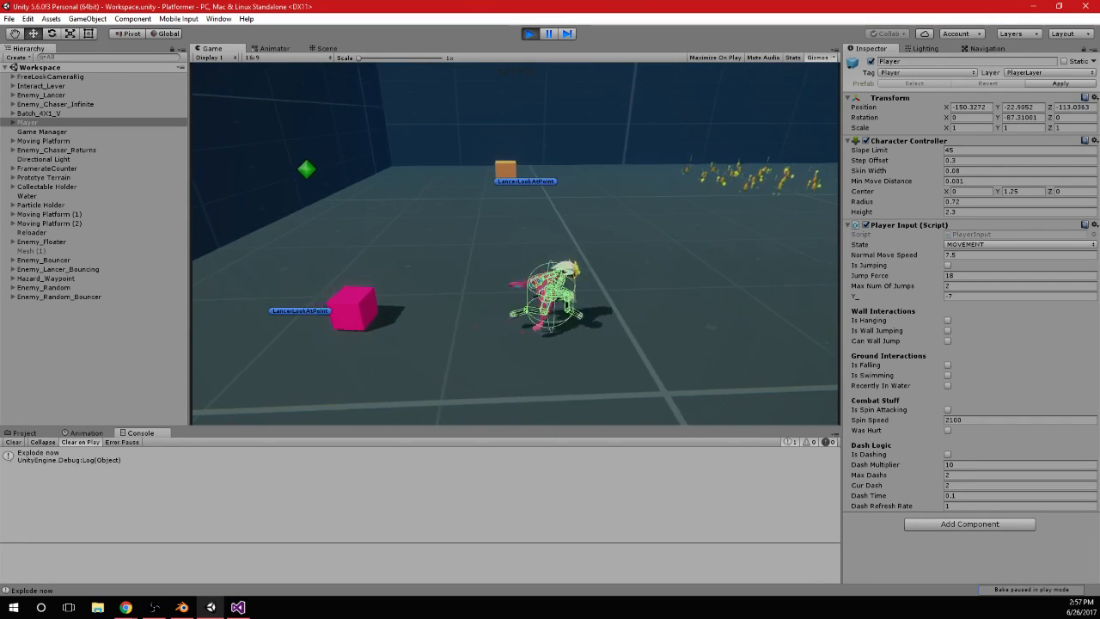
pyautogui.press('a')
pyautogui.press('space')
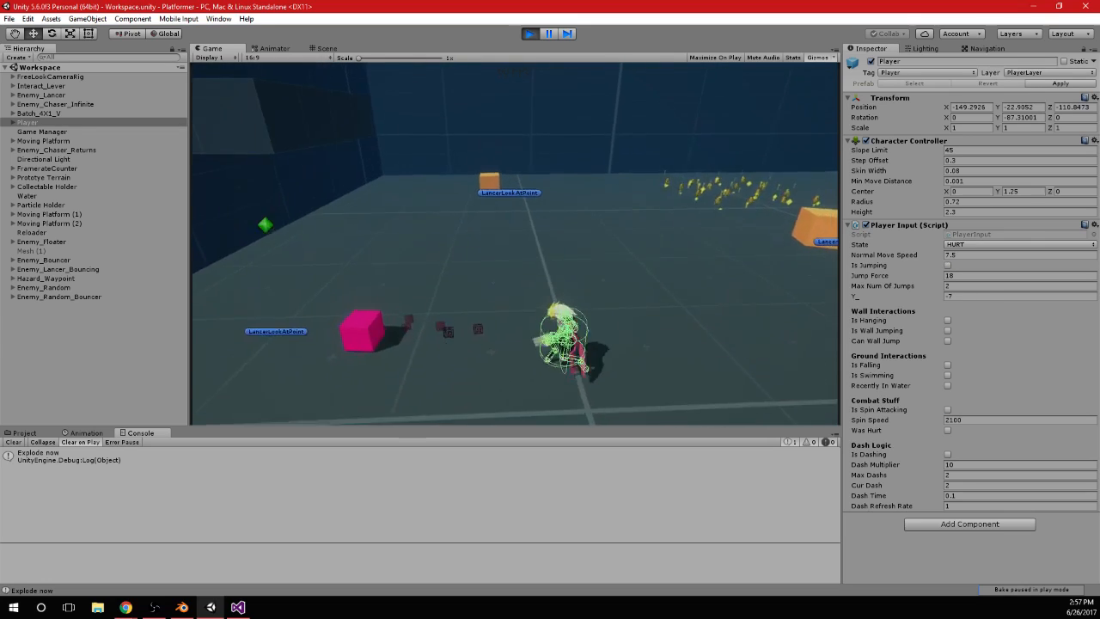
pyautogui.press('w')
pyautogui.press('w')
pyautogui.press('space')
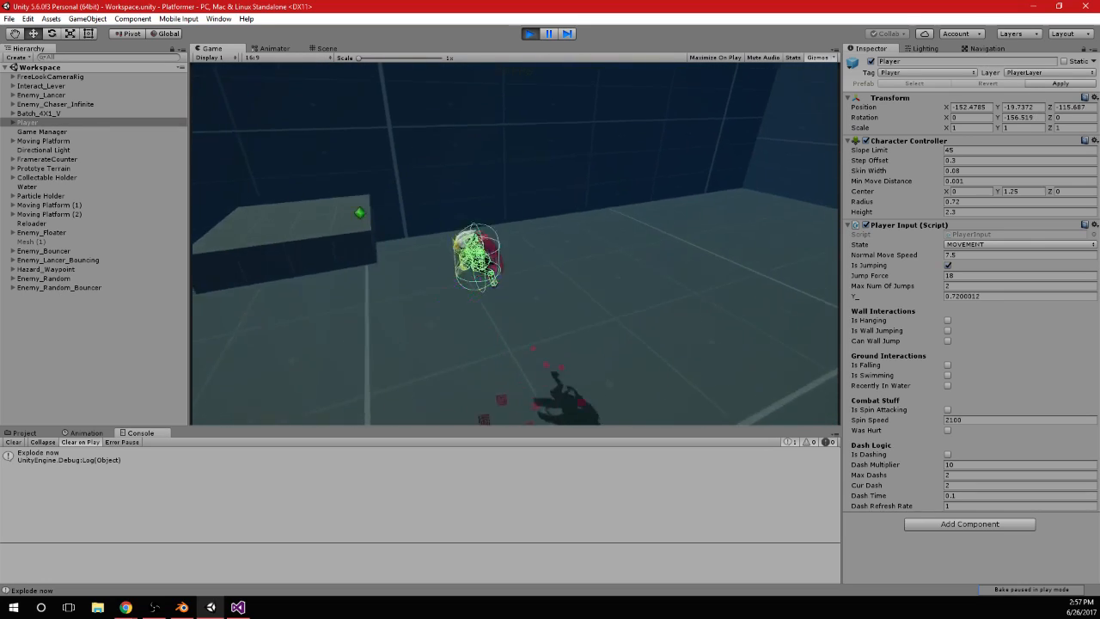
pyautogui.press('w')
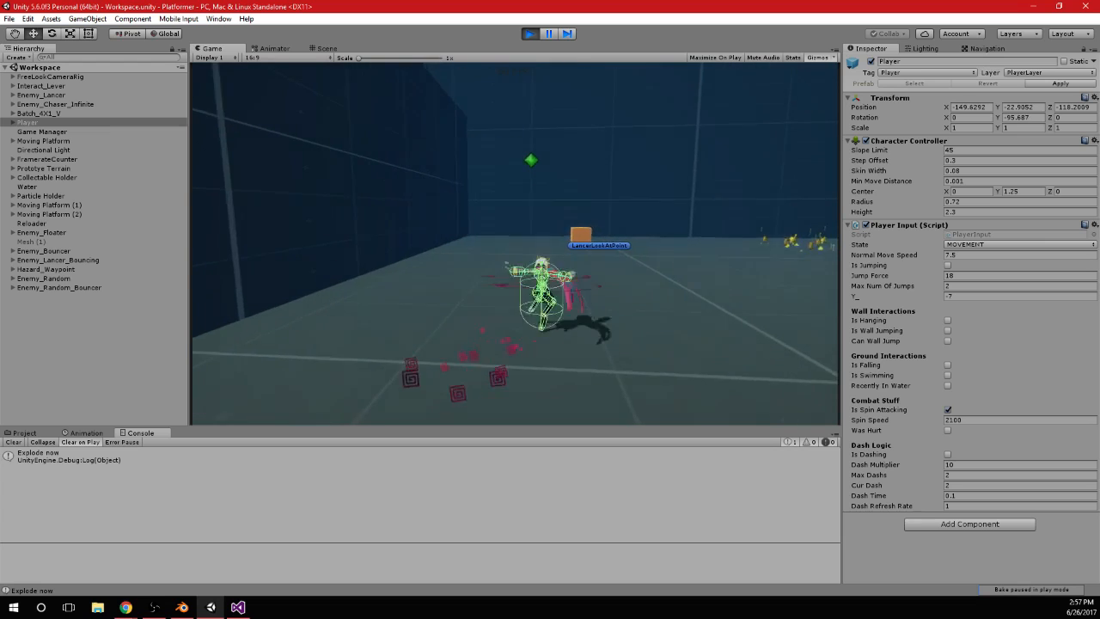
# Switch to Visual Studio and delete the blank line above the hitColliders declaration in the isSpinAttacking block
pyautogui.hotkey('alt', 'Tab')
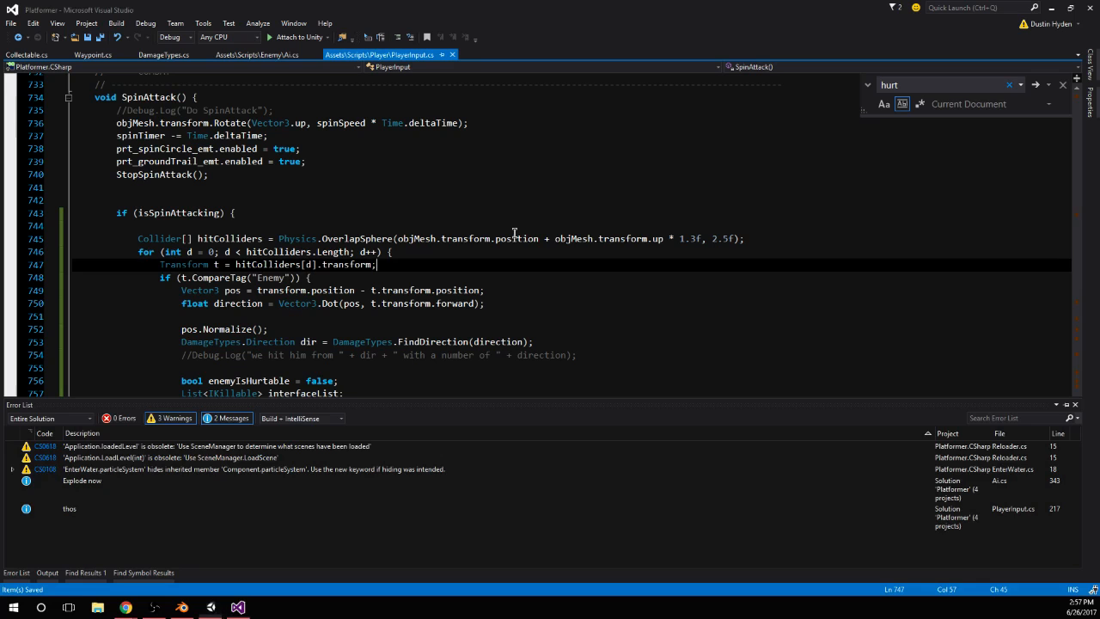
pyautogui.scroll(-3, 490, 243)
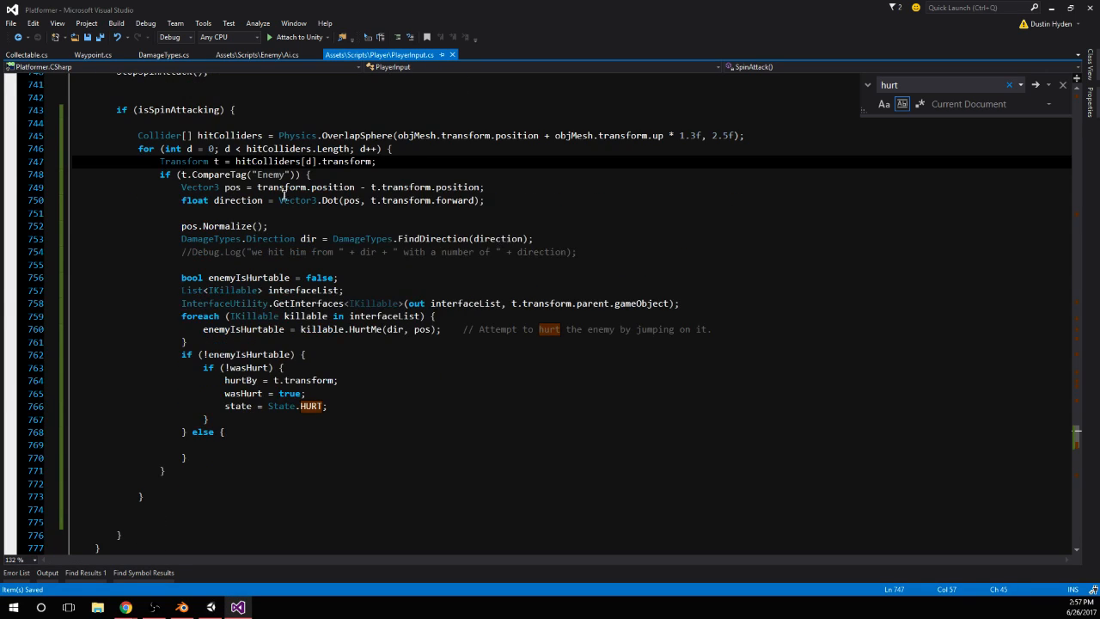
pyautogui.scroll(1, 283, 195)
pyautogui.click(158, 175)
pyautogui.press('BackSpace')
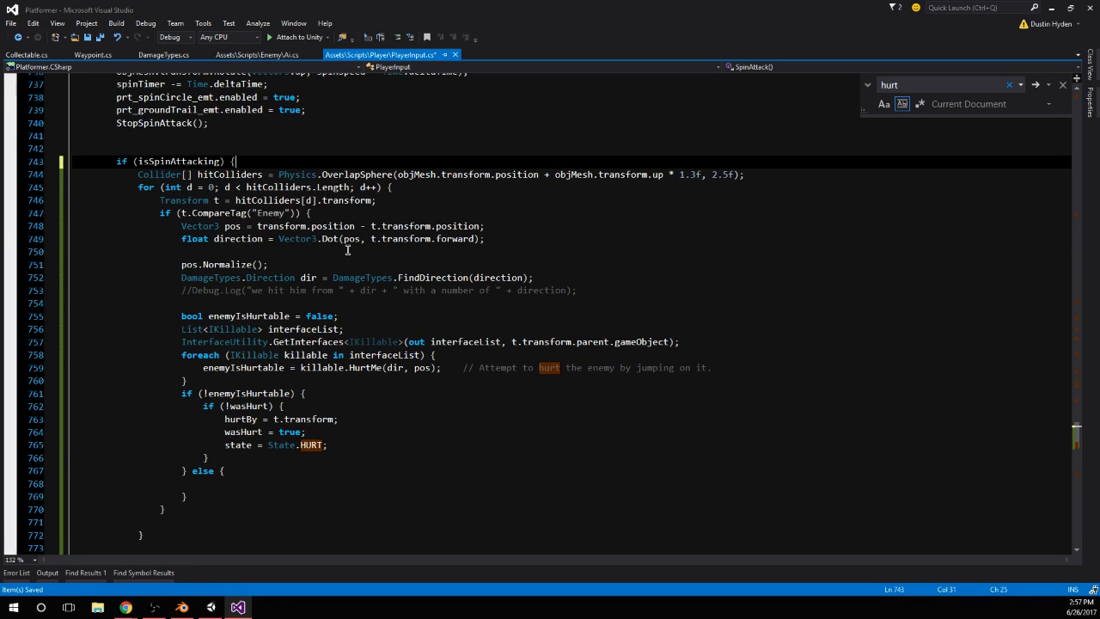
# Review the code of SpinAttack and the StopSpinAttack, DoHurt and LeaveHurt methods below it
pyautogui.scroll(3, 348, 250)
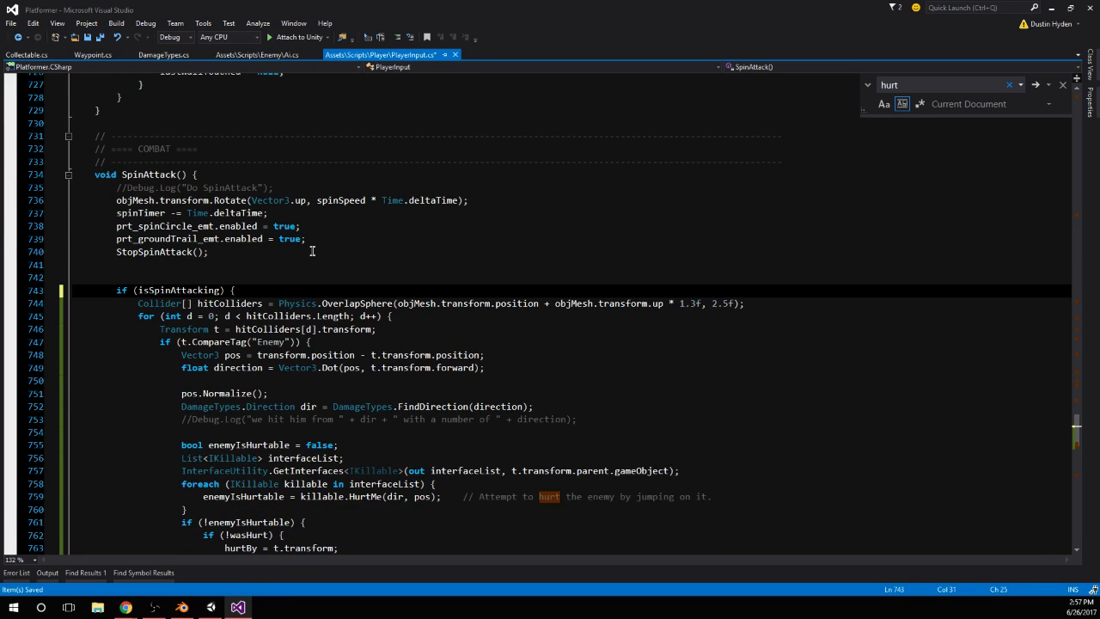
pyautogui.scroll(-2, 312, 250)
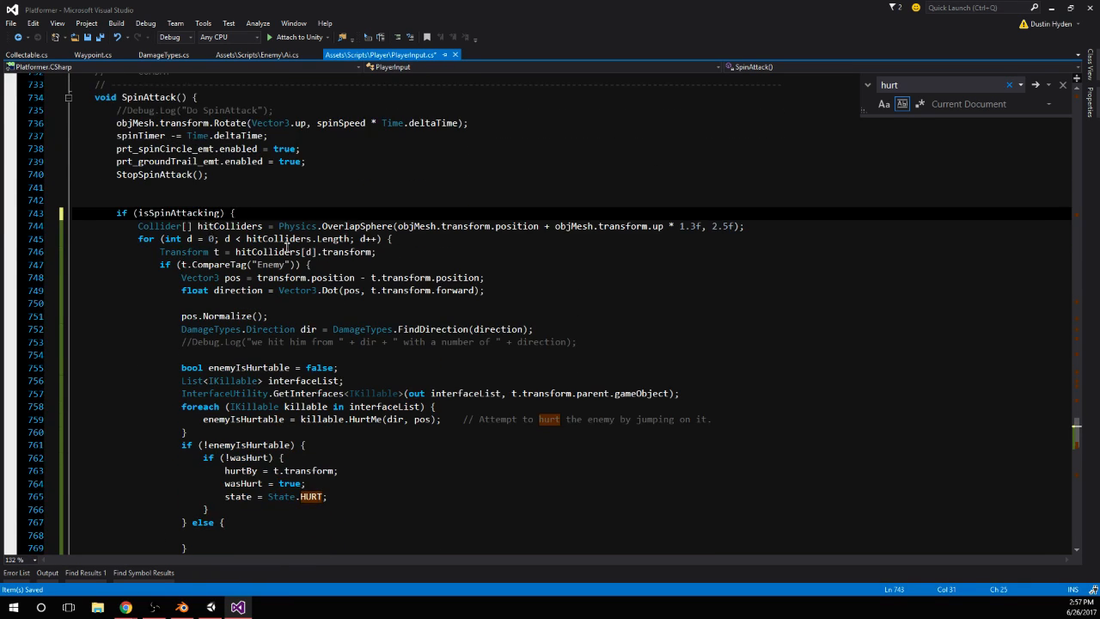
pyautogui.scroll(-4, 287, 245)
pyautogui.scroll(2, 223, 393)
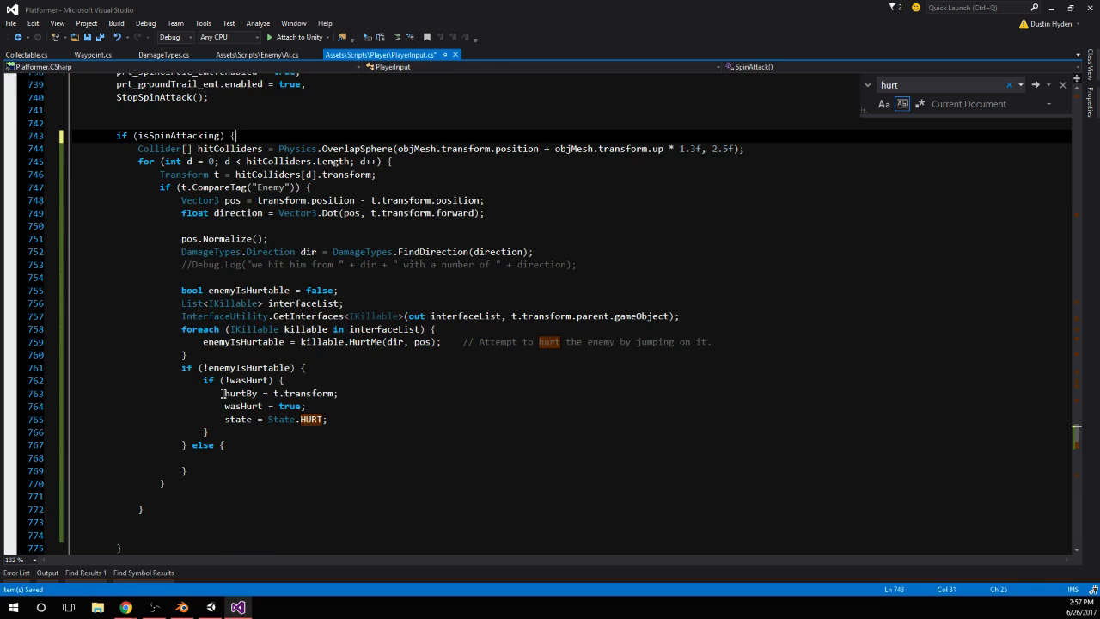
pyautogui.scroll(-4, 281, 404)
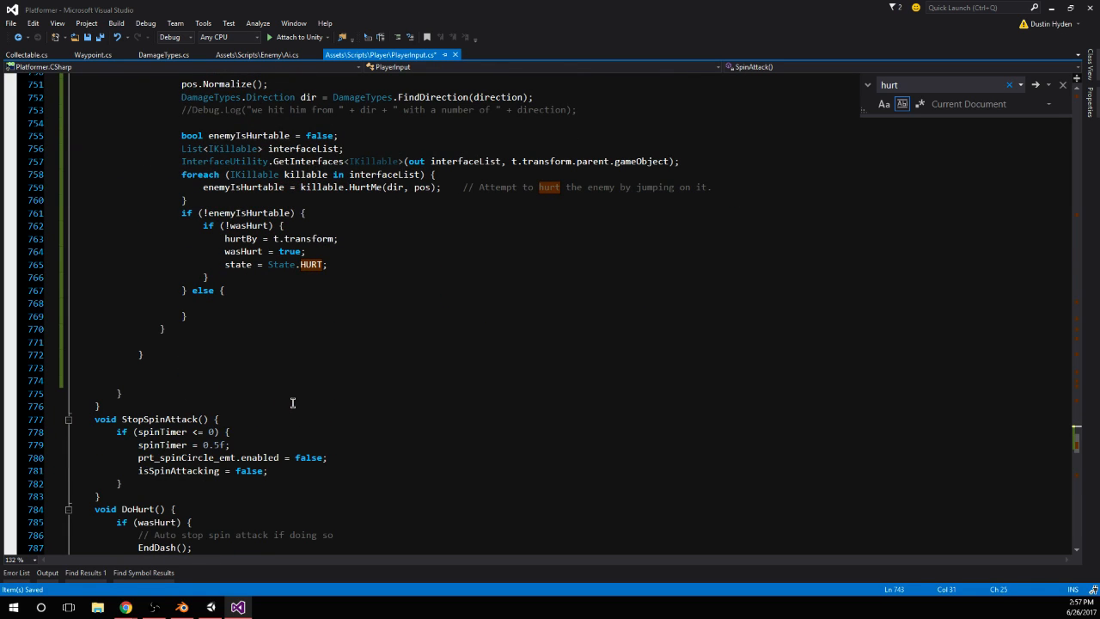
pyautogui.scroll(-13, 293, 402)
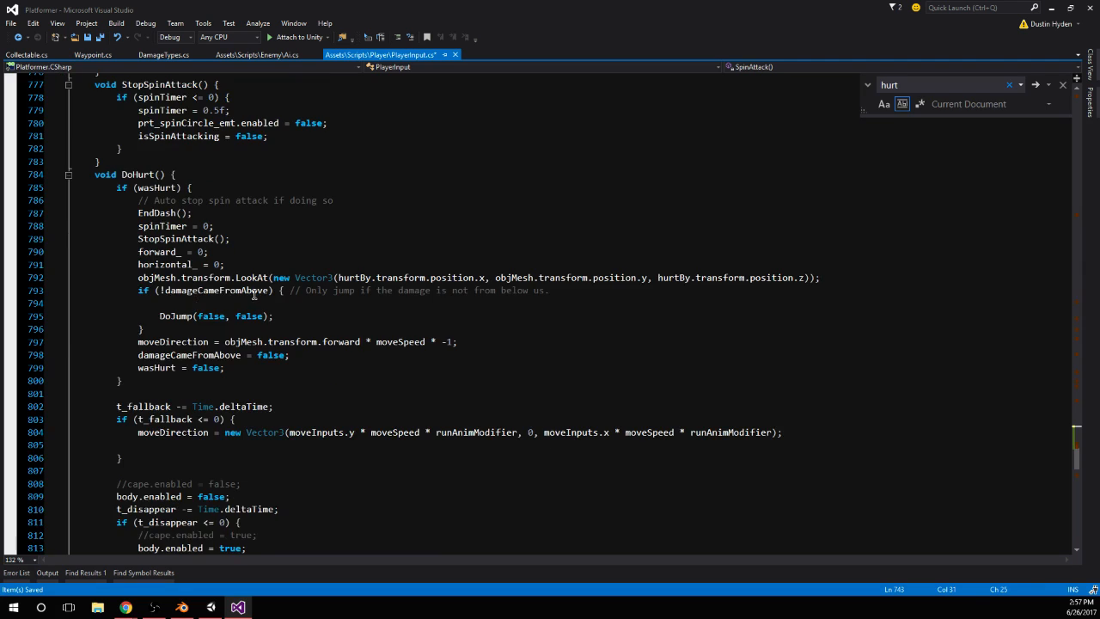
pyautogui.scroll(-5, 292, 290)
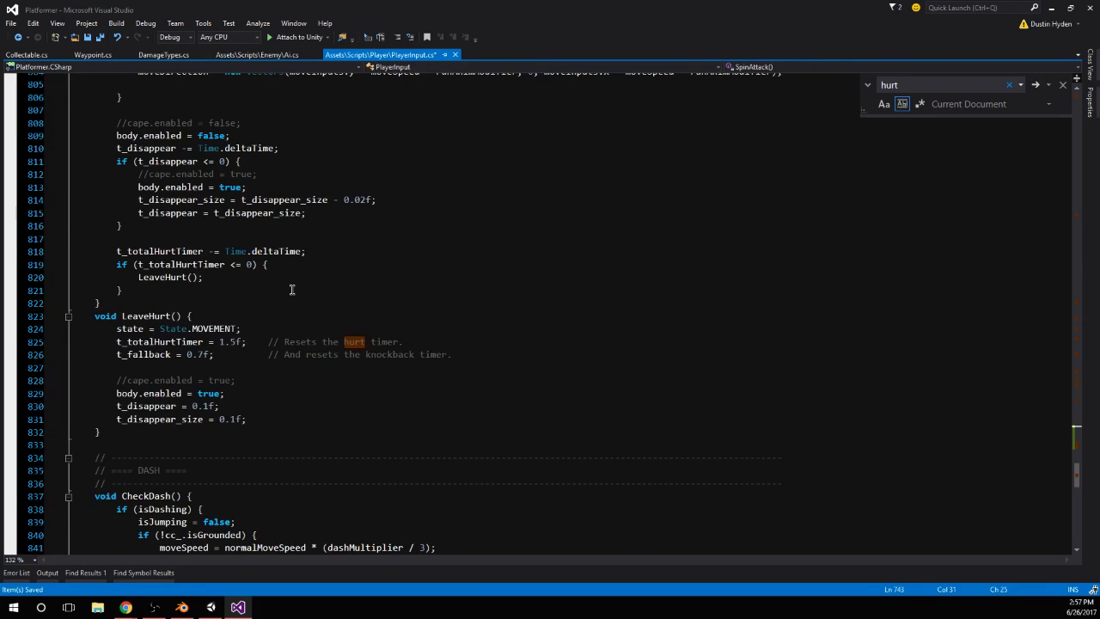
pyautogui.scroll(20, 292, 290)
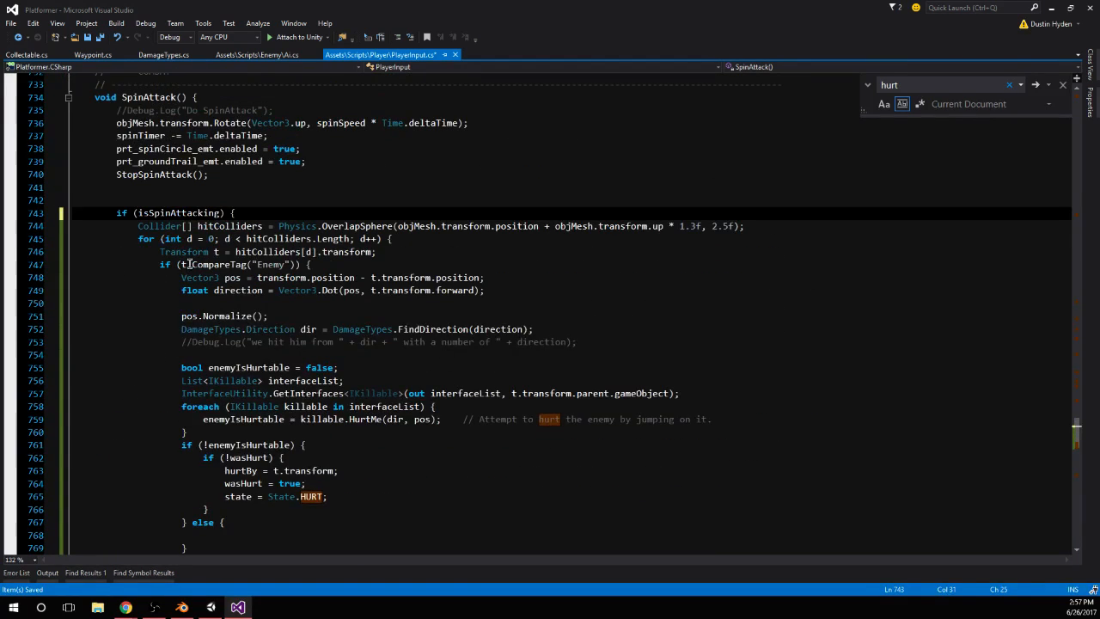
# Add an else if branch after the CompareTag("Enemy") block that checks t.CompareTag("Interact")
pyautogui.scroll(-3, 253, 267)
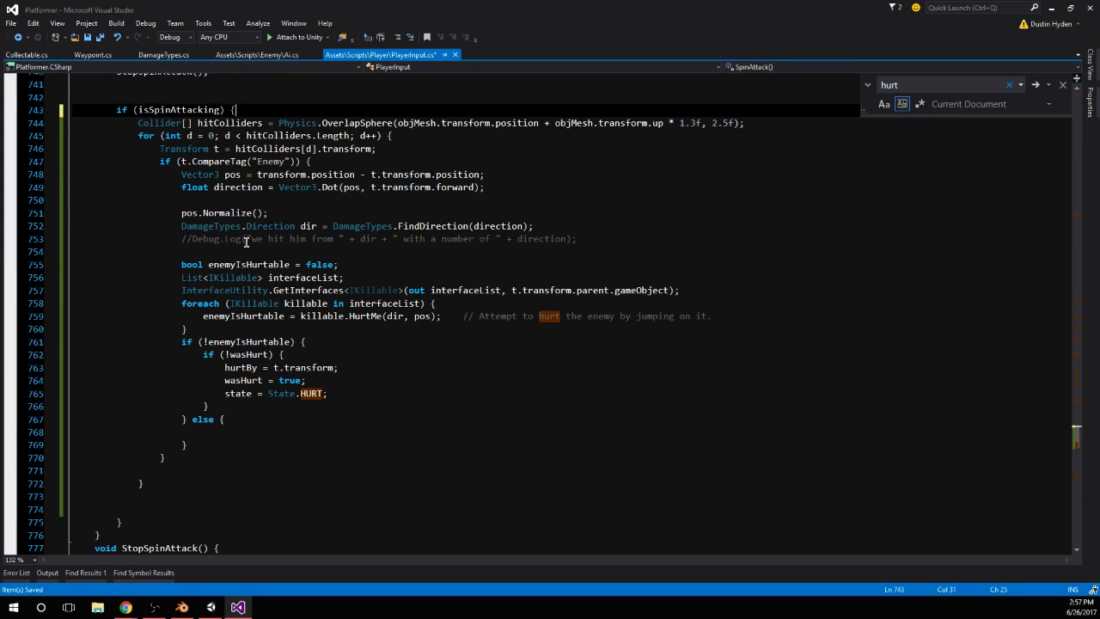
pyautogui.click(185, 459)
pyautogui.write('} else if')
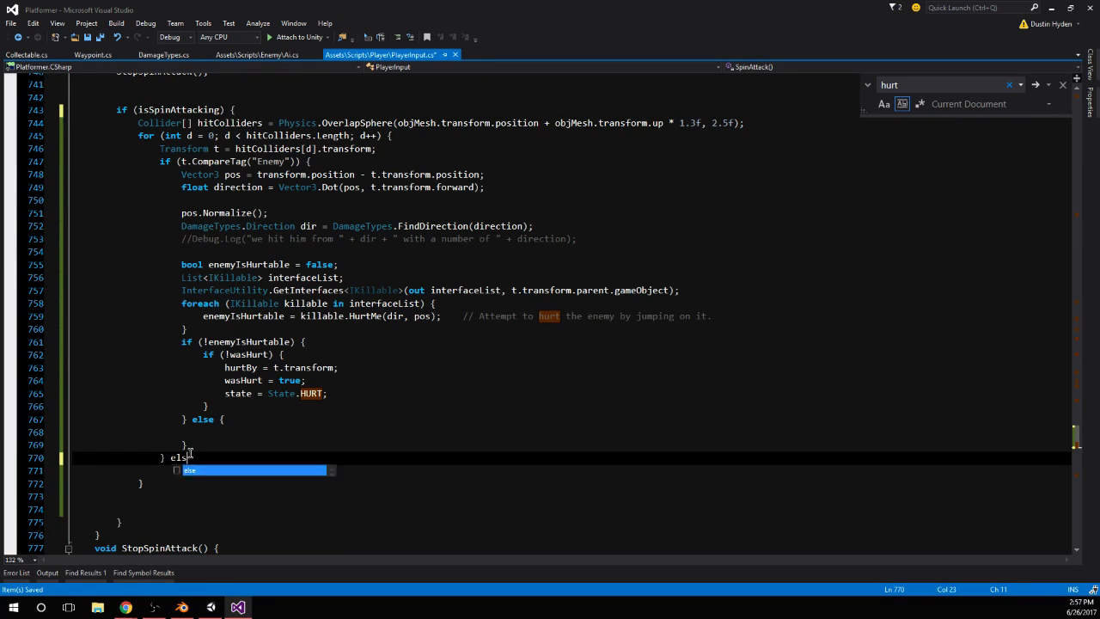
pyautogui.press('Right')
pyautogui.press('Right')
pyautogui.press('Right')
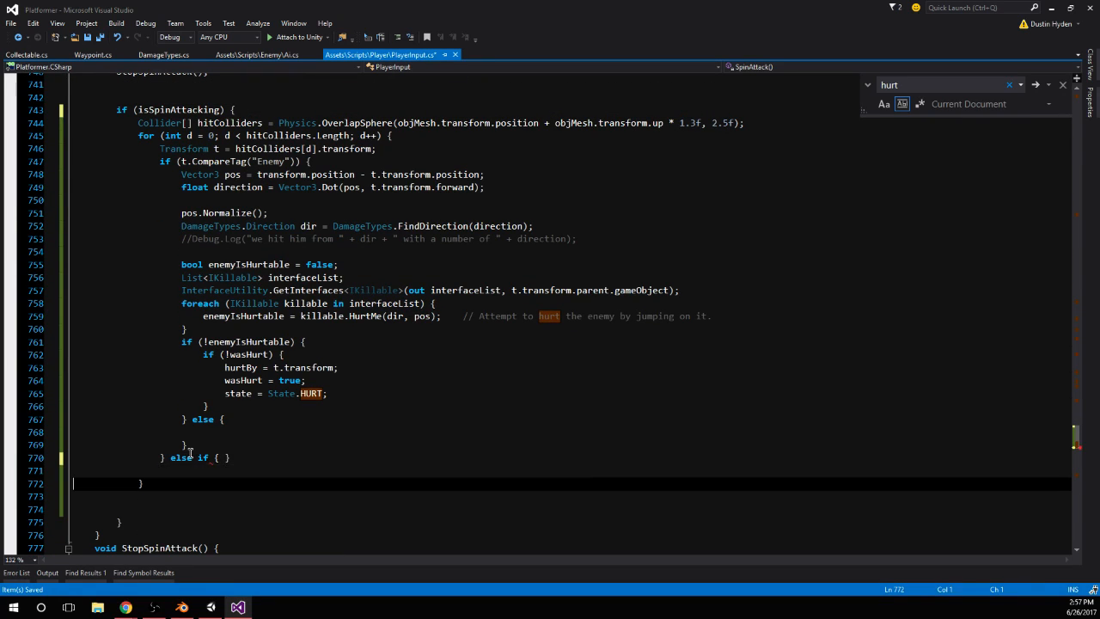
pyautogui.click(214, 459)
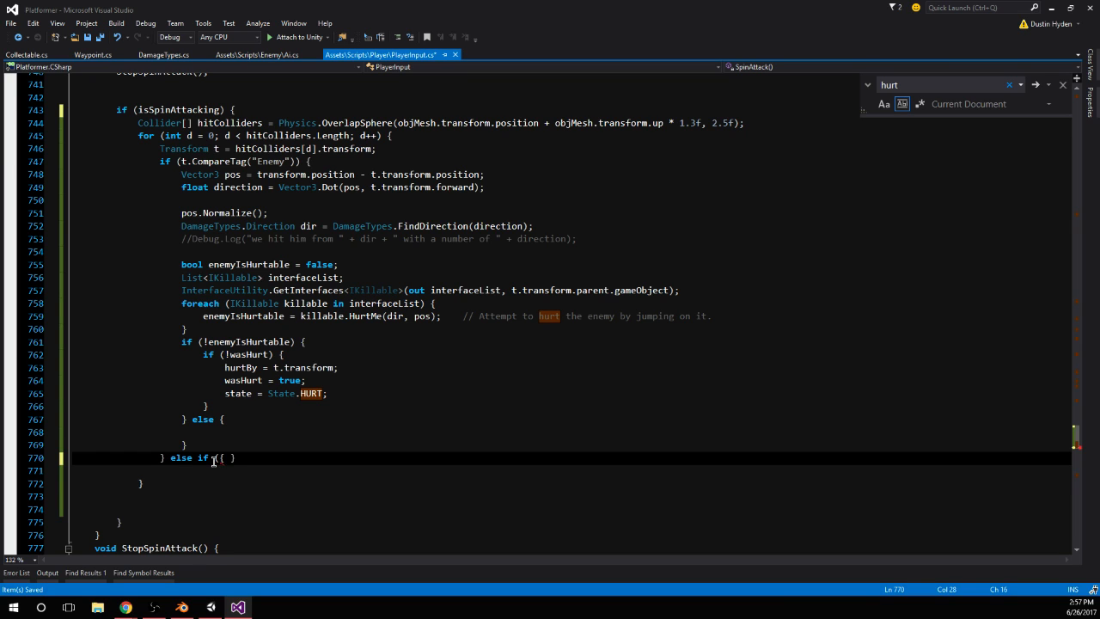
pyautogui.write('(t.CompareTag("')
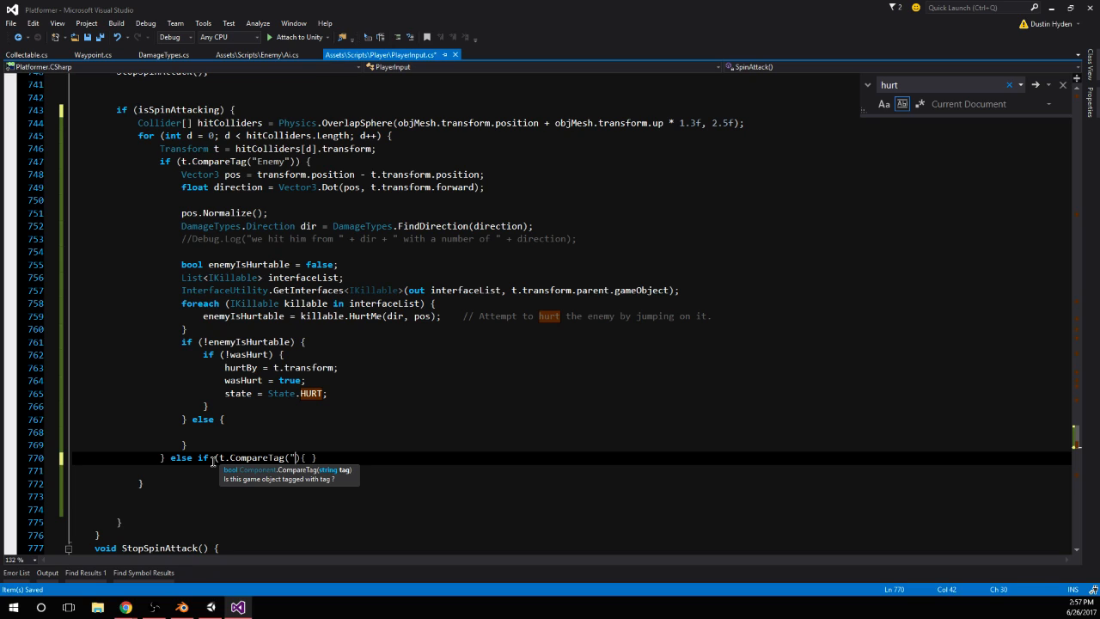
pyautogui.write('Interact")')
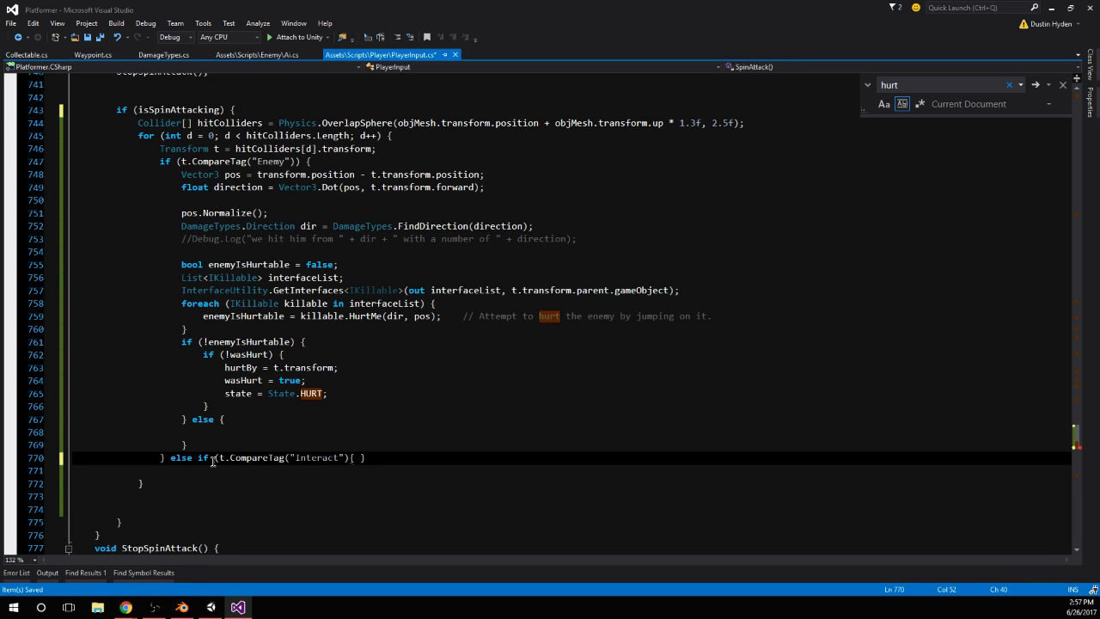
# Expand the Interact branch's braces onto separate lines and add the missing closing parenthesis to its condition
pyautogui.press('Return')
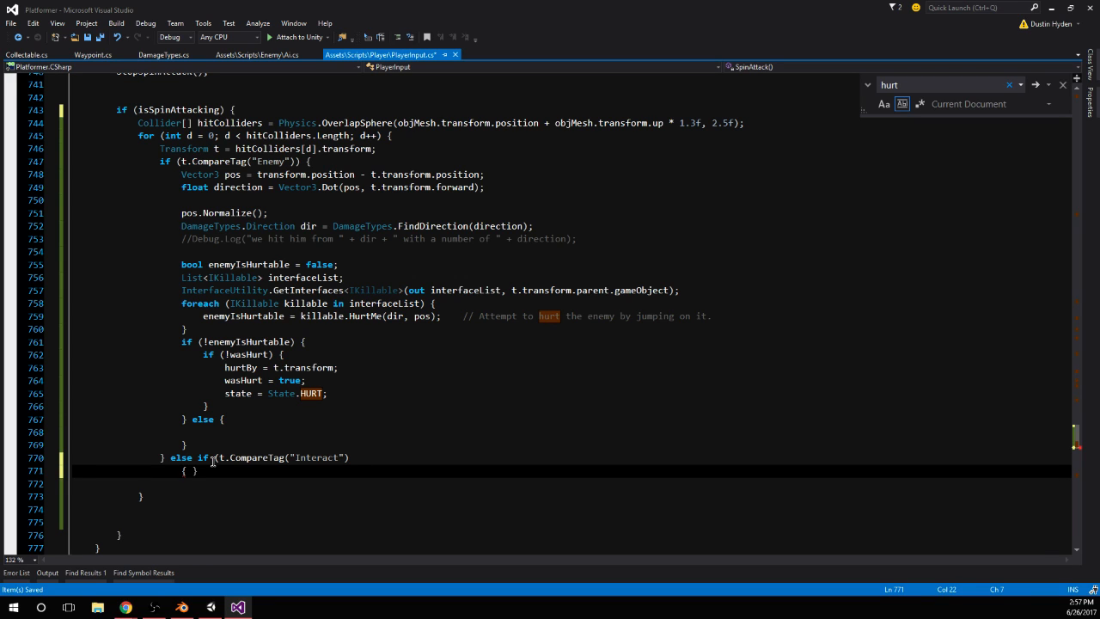
pyautogui.hotkey('ctrl', 'z')
pyautogui.press('Right')
pyautogui.press('Return')
pyautogui.press('Return')
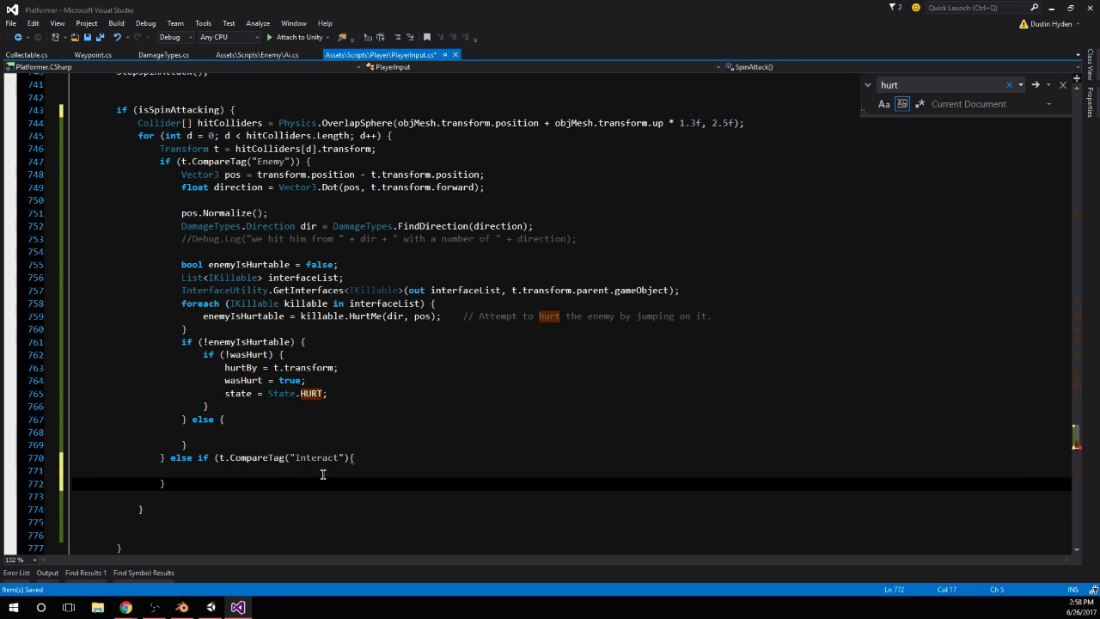
pyautogui.click(346, 457)
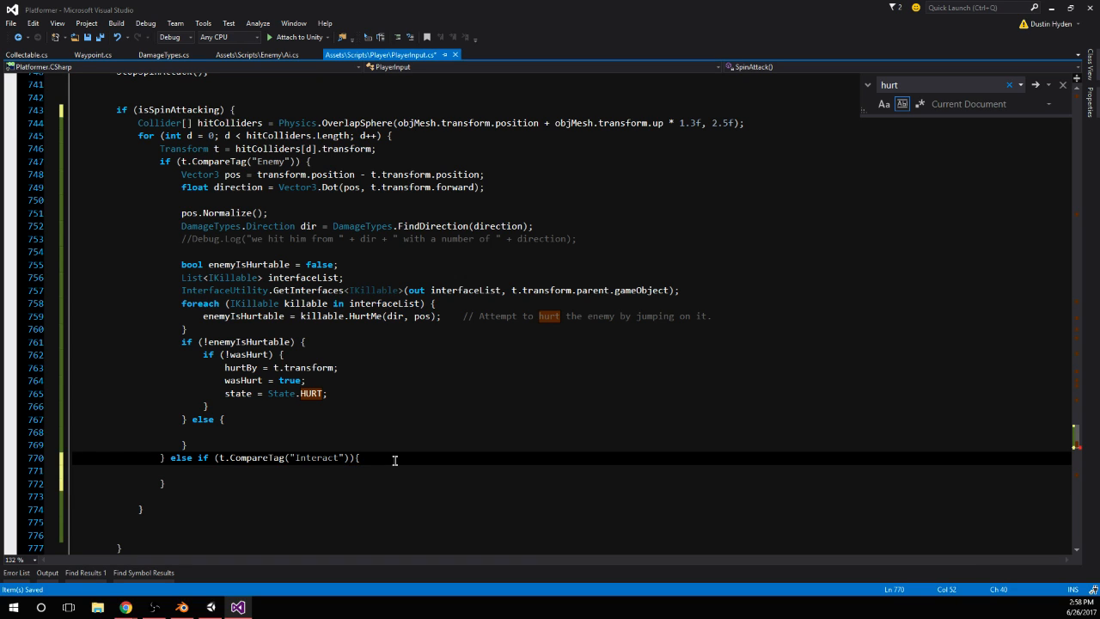
# Add Debug.Log("we hit an interactable"); inside the Interact branch and save PlayerInput.cs
pyautogui.click(334, 470)
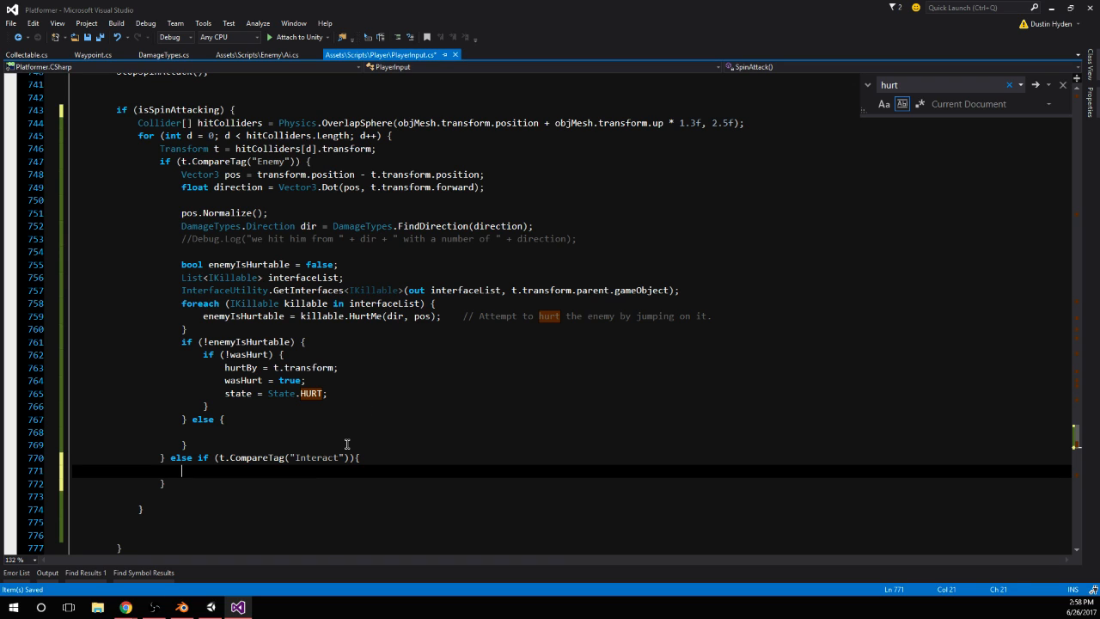
pyautogui.write('Debug.Log("')
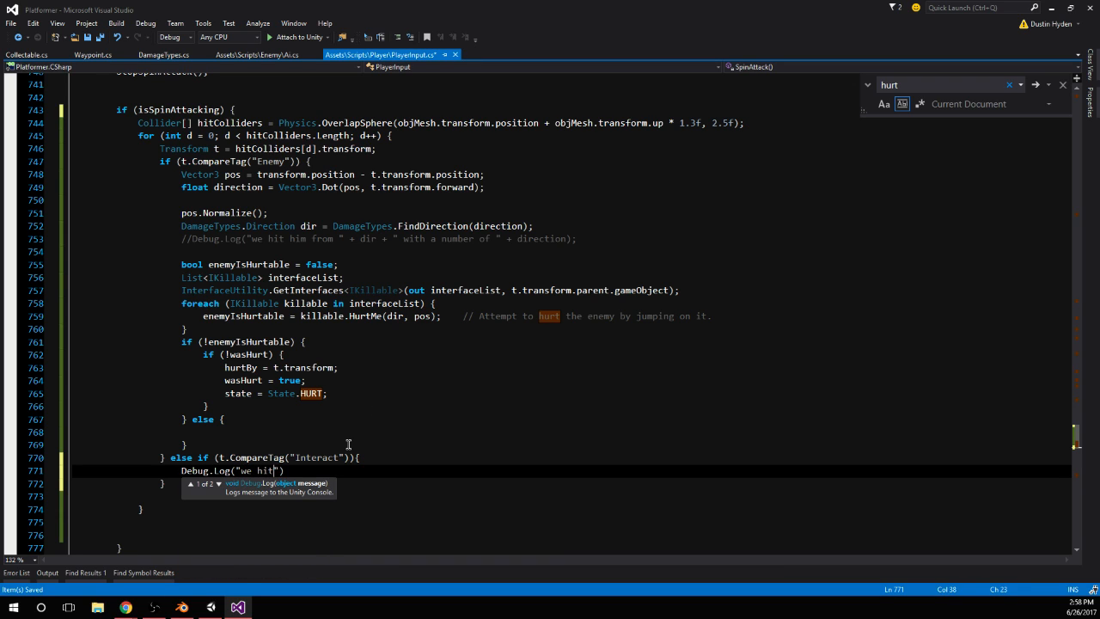
pyautogui.write('we hit an interactable")')
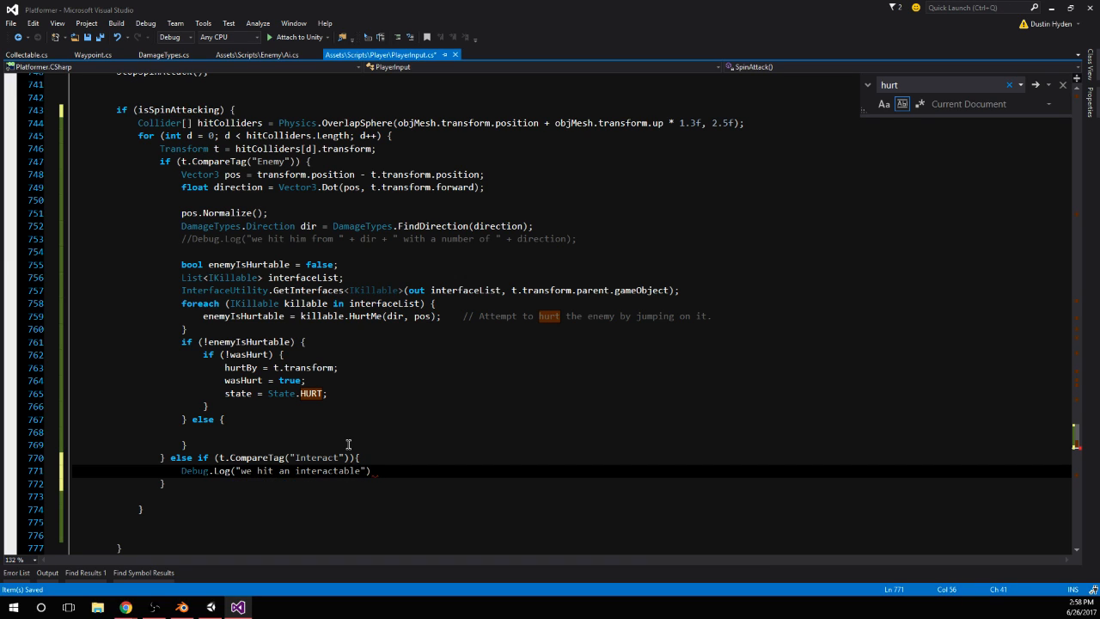
pyautogui.hotkey('ctrl', 's')
pyautogui.click(358, 453)
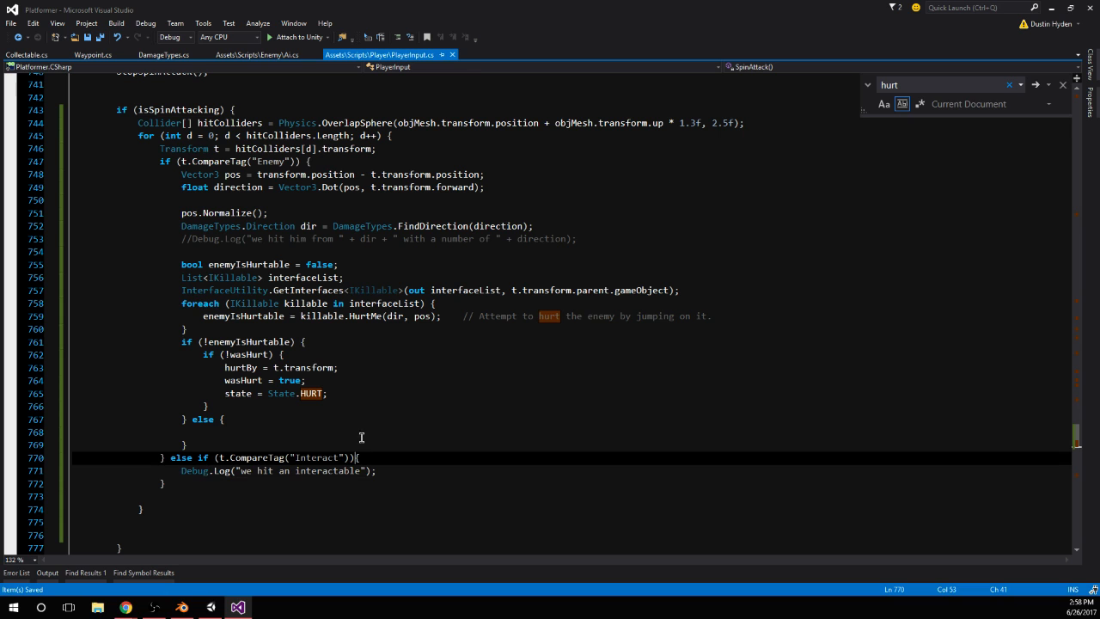
# Switch to Unity, stop the running game and select the Interact_Lever object in the scene hierarchy
pyautogui.click(210, 607)
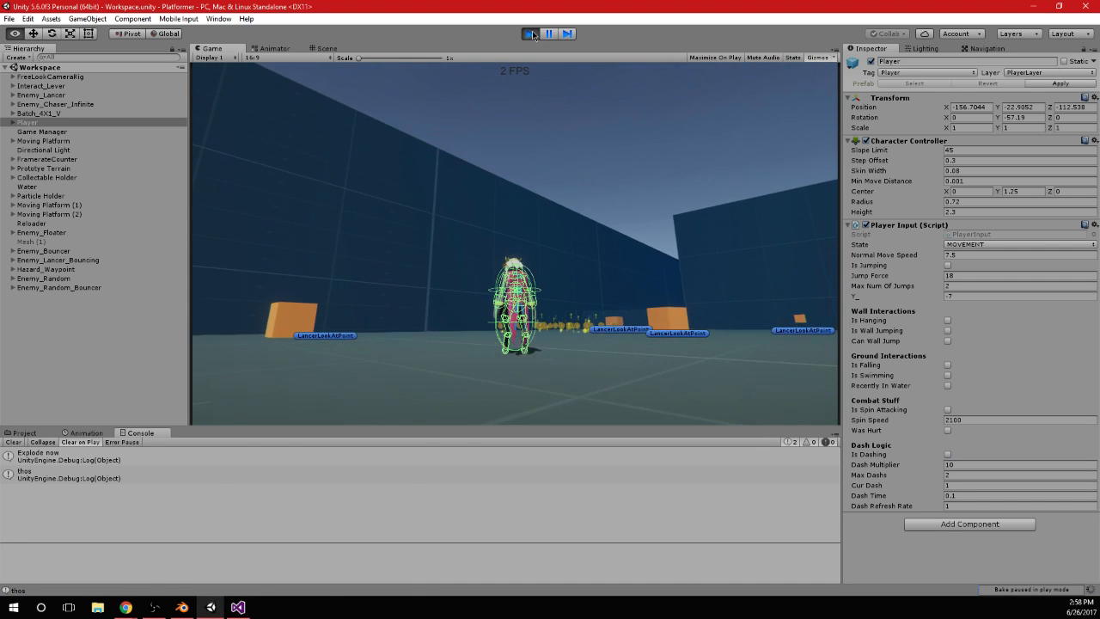
pyautogui.click(530, 33)
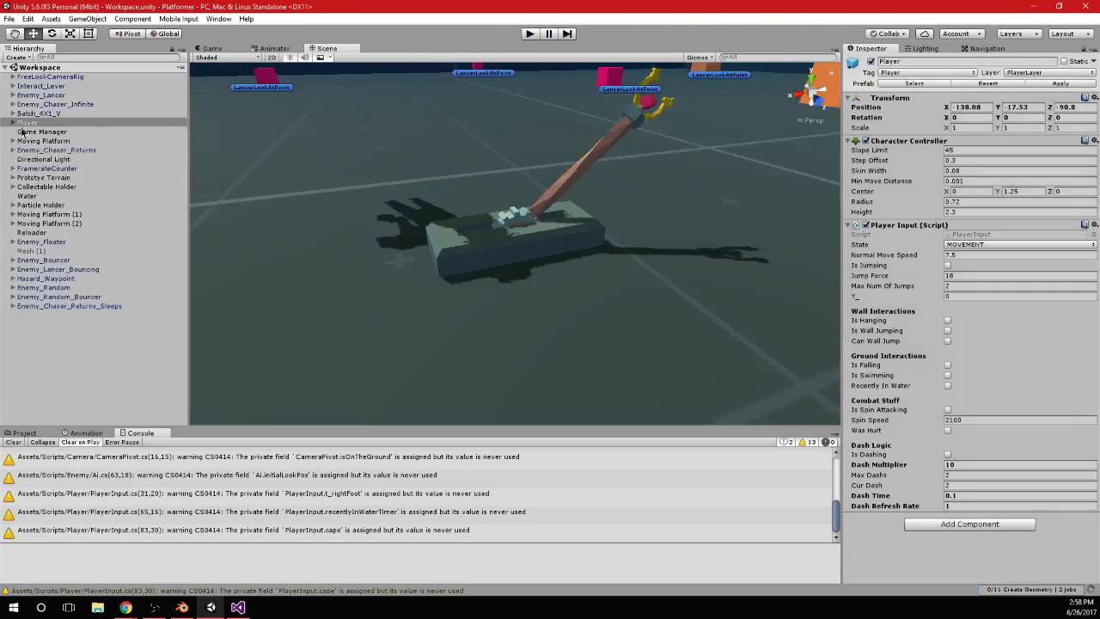
pyautogui.click(519, 238)
pyautogui.click(67, 85)
pyautogui.click(66, 94)
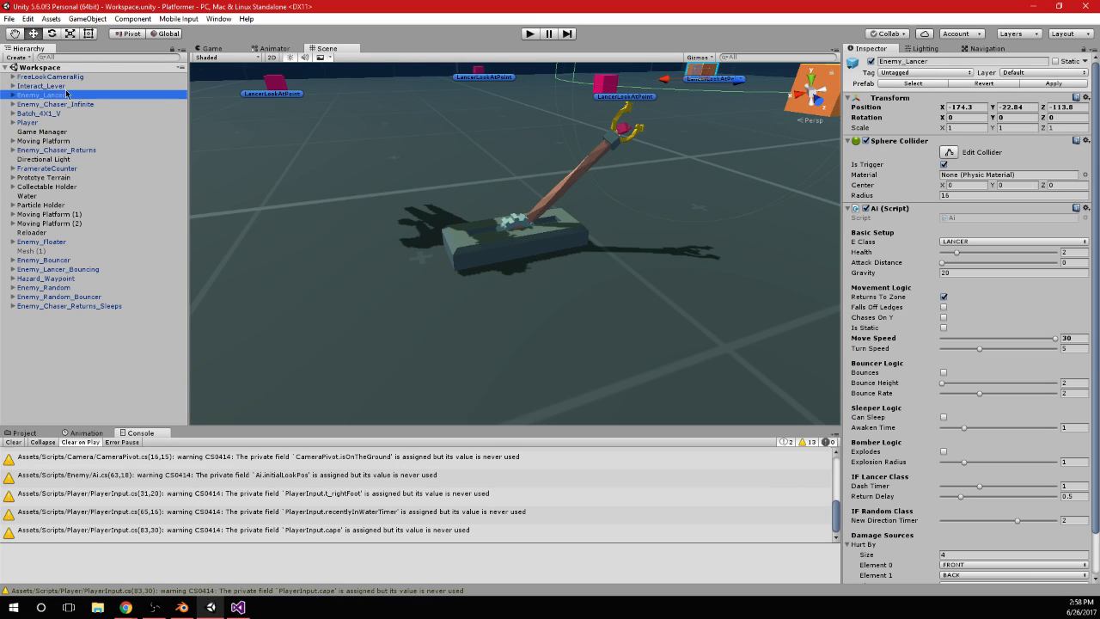
pyautogui.click(64, 86)
pyautogui.click(946, 248)
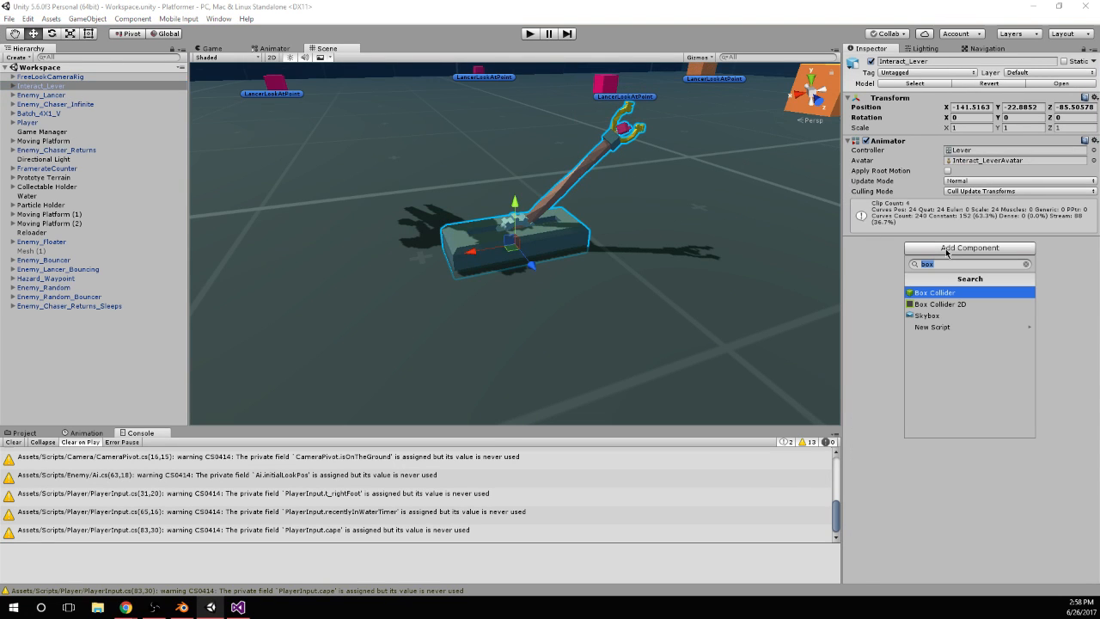
# Create a new tag named Interactable in the project's tag list
pyautogui.click(909, 72)
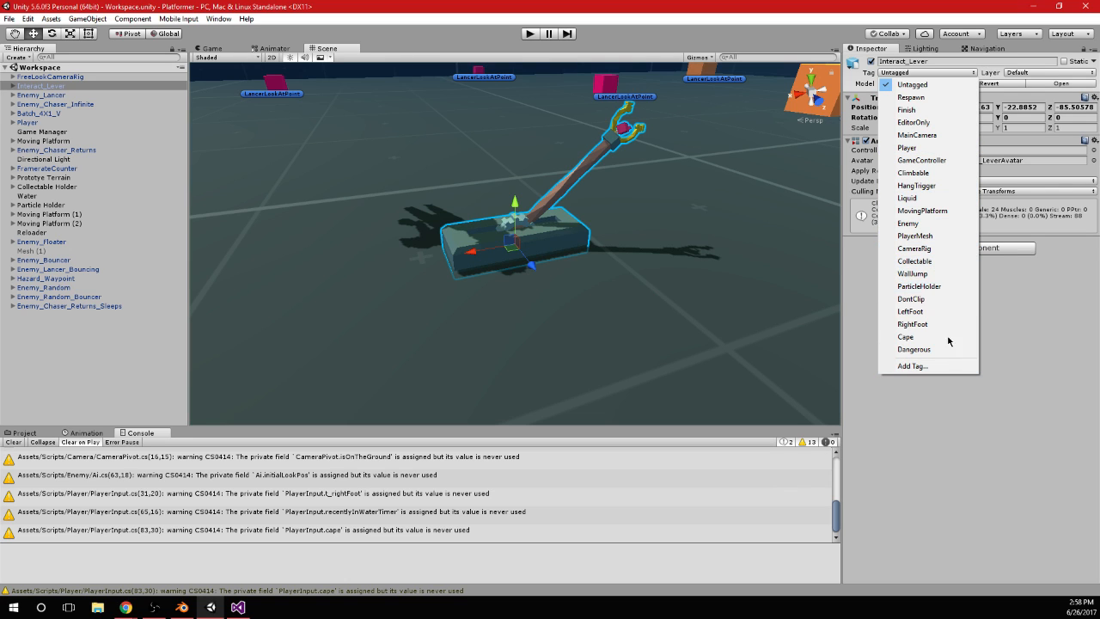
pyautogui.click(906, 366)
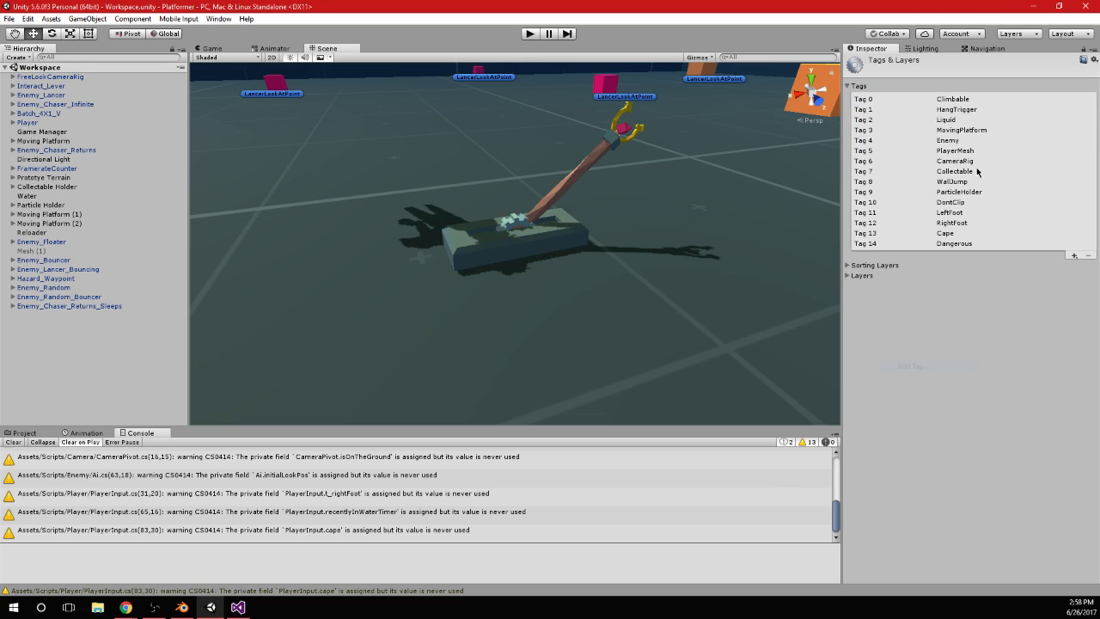
pyautogui.click(1074, 256)
pyautogui.write('Int')
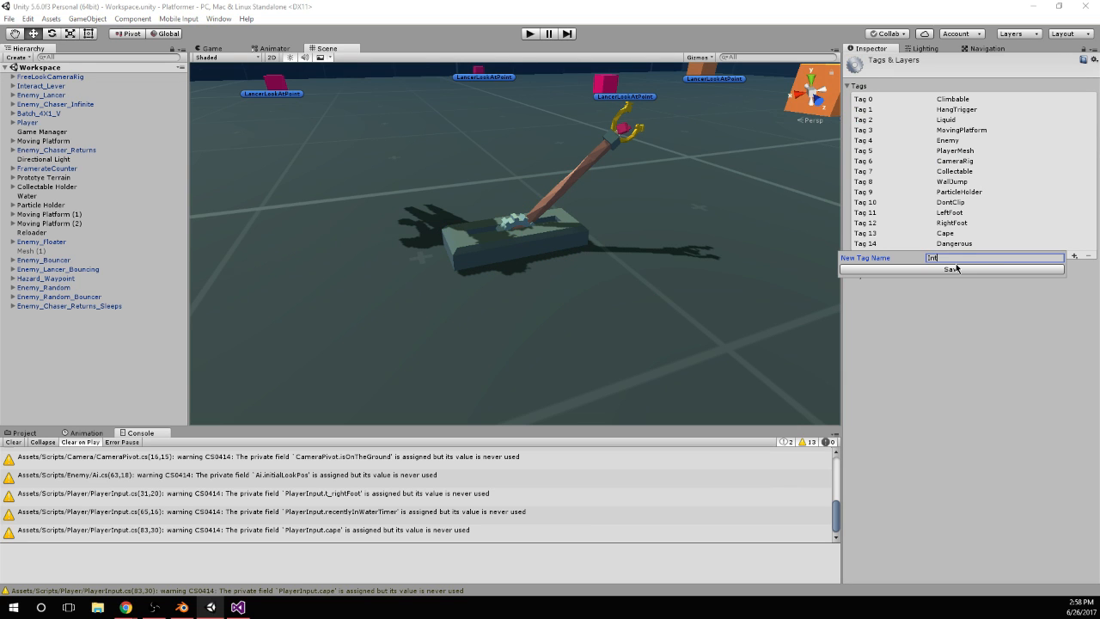
pyautogui.write('eractable')
pyautogui.click(954, 269)
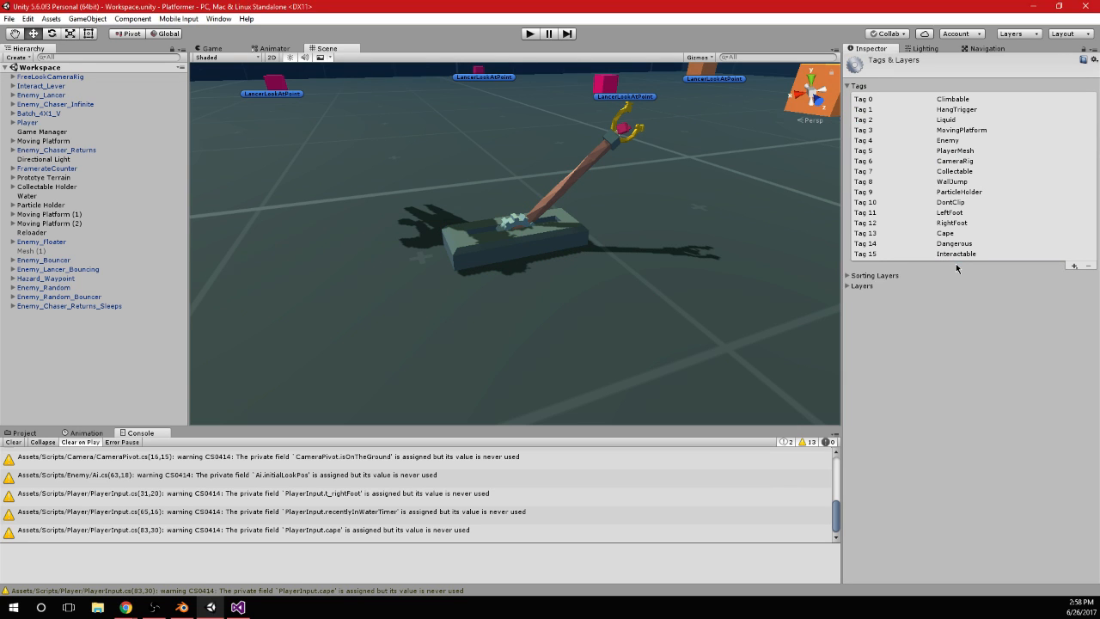
# Assign the Interactable tag to Interact_Lever and check the SpinAttack code in Visual Studio before returning to Unity
pyautogui.click(52, 88)
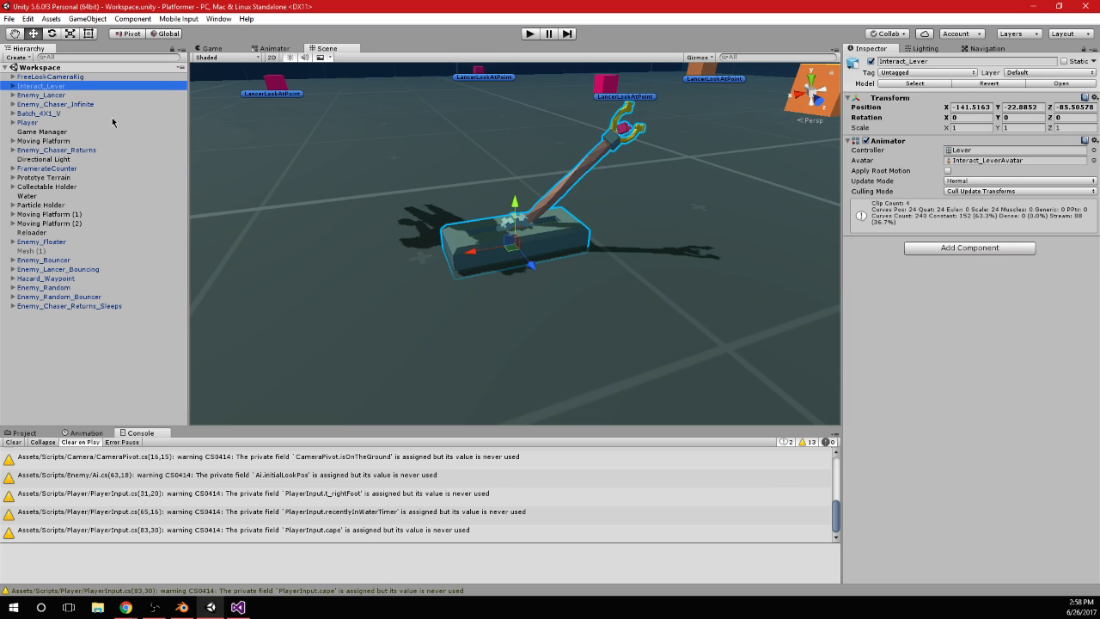
pyautogui.click(935, 73)
pyautogui.click(919, 359)
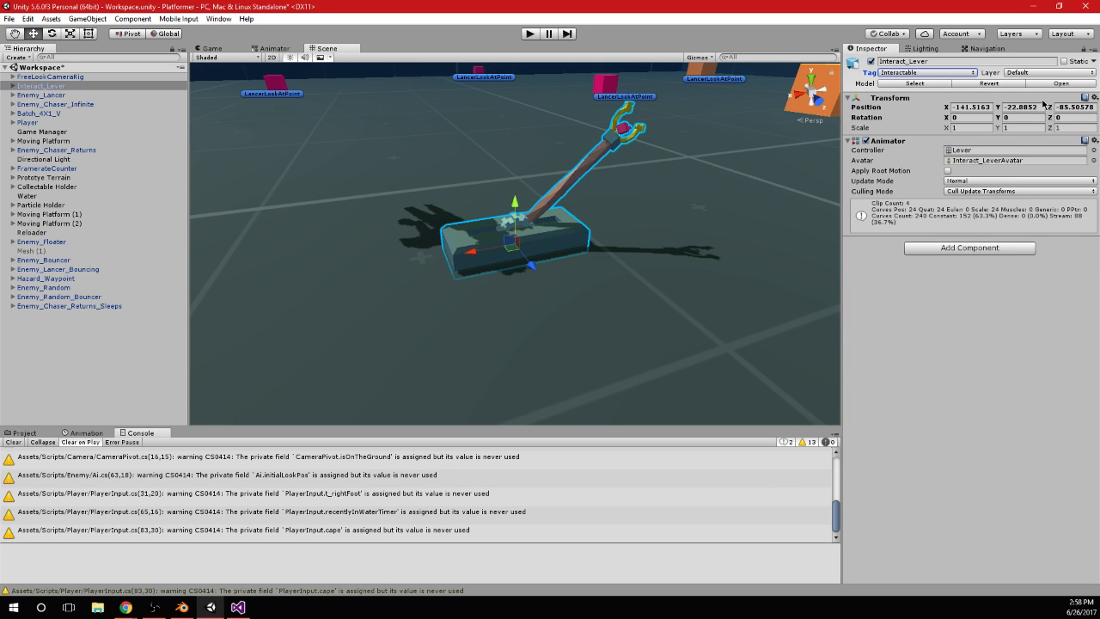
pyautogui.click(242, 610)
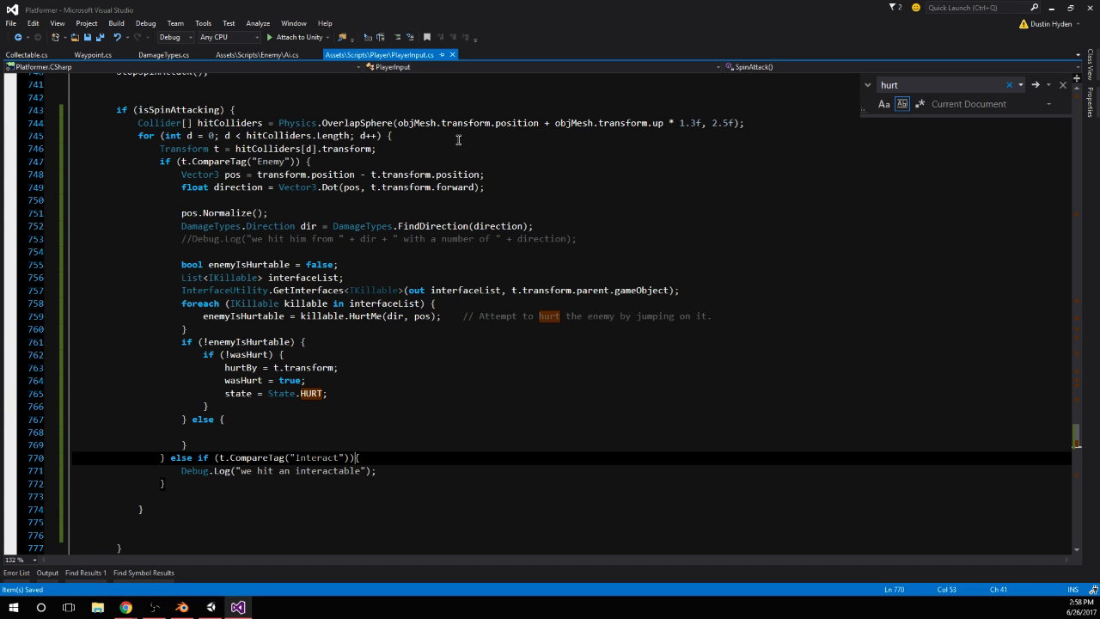
pyautogui.click(1051, 8)
# Add a Sphere Collider component to Interact_Lever and set its radius to 2
pyautogui.click(969, 247)
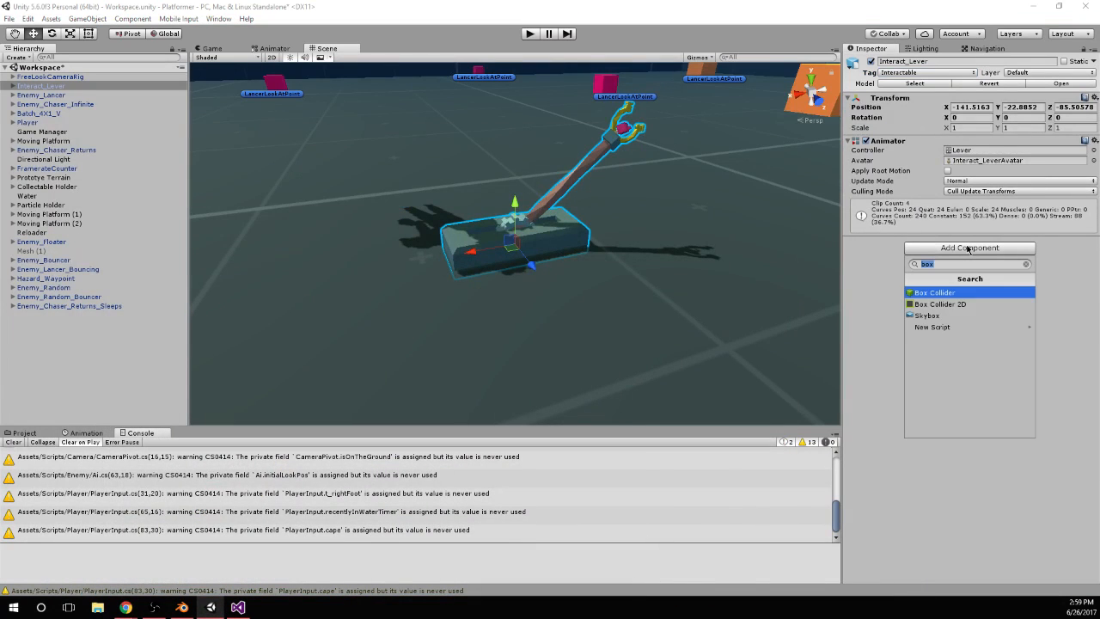
pyautogui.write('sphere')
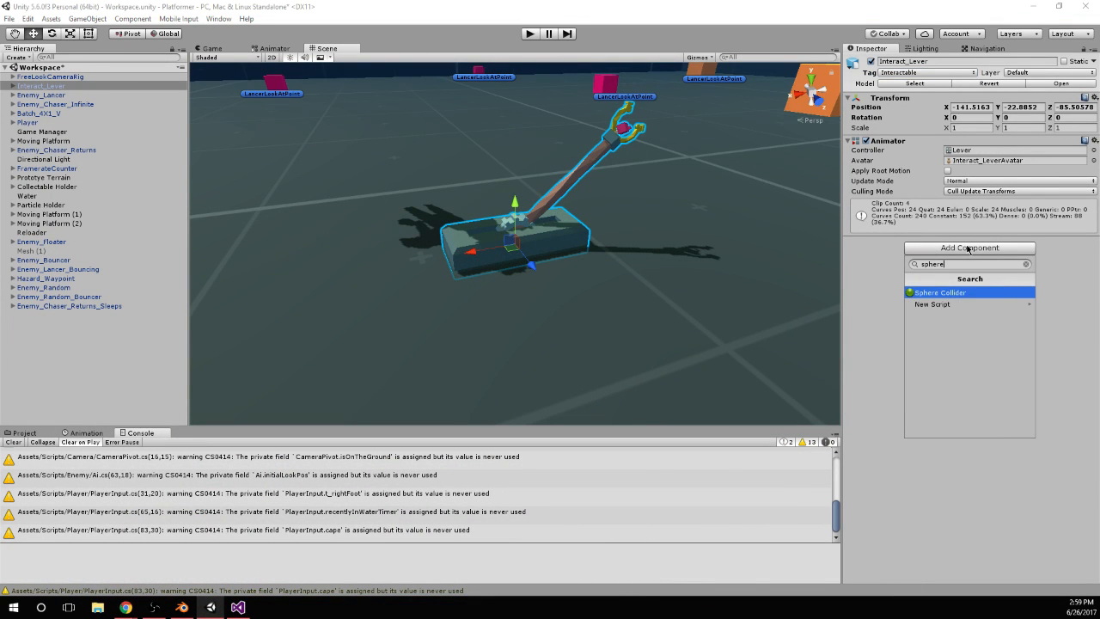
pyautogui.press('Return')
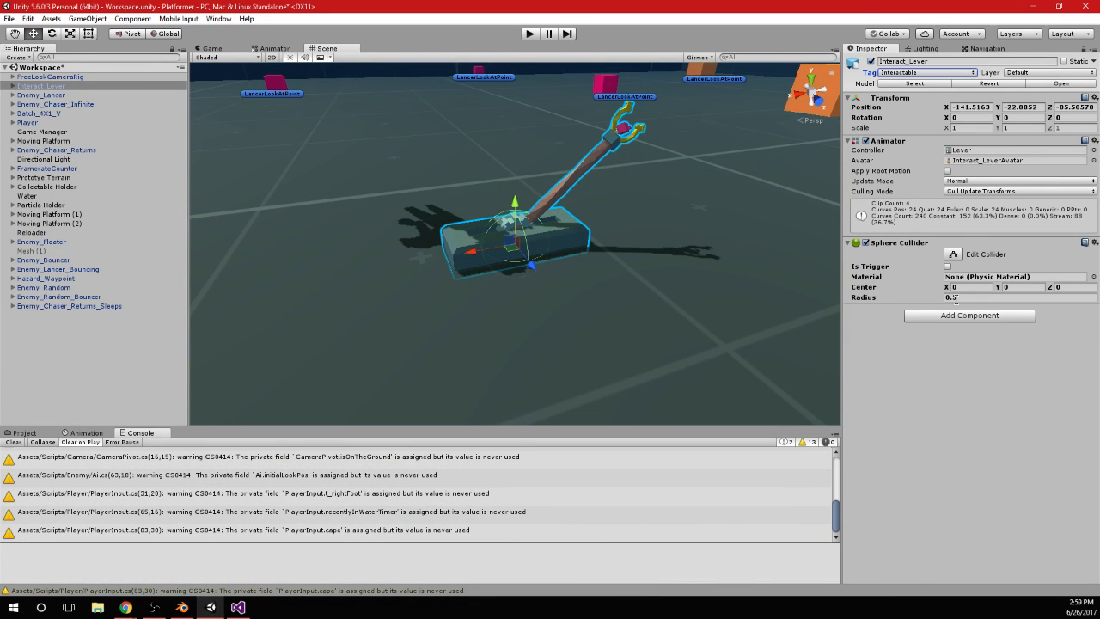
pyautogui.click(955, 297)
pyautogui.write('32')
pyautogui.moveTo(962, 300); pyautogui.dragTo(902, 295)
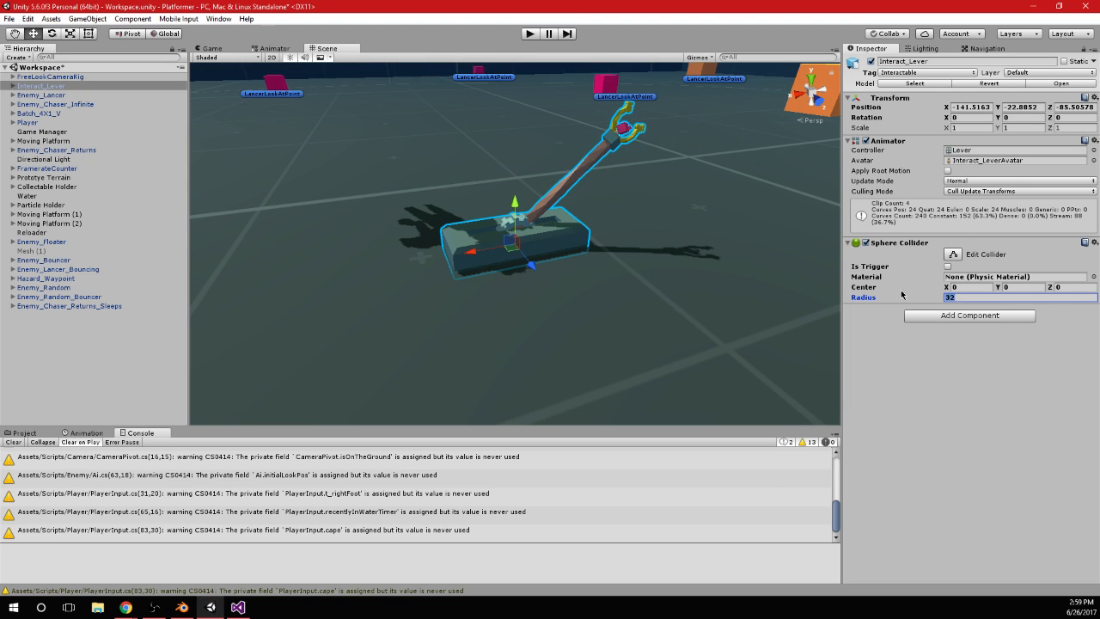
pyautogui.write('2')
pyautogui.scroll(-4, 631, 229)
pyautogui.keyDown('alt'); pyautogui.moveTo(515, 211); pyautogui.dragTo(513, 242); pyautogui.keyUp('alt')
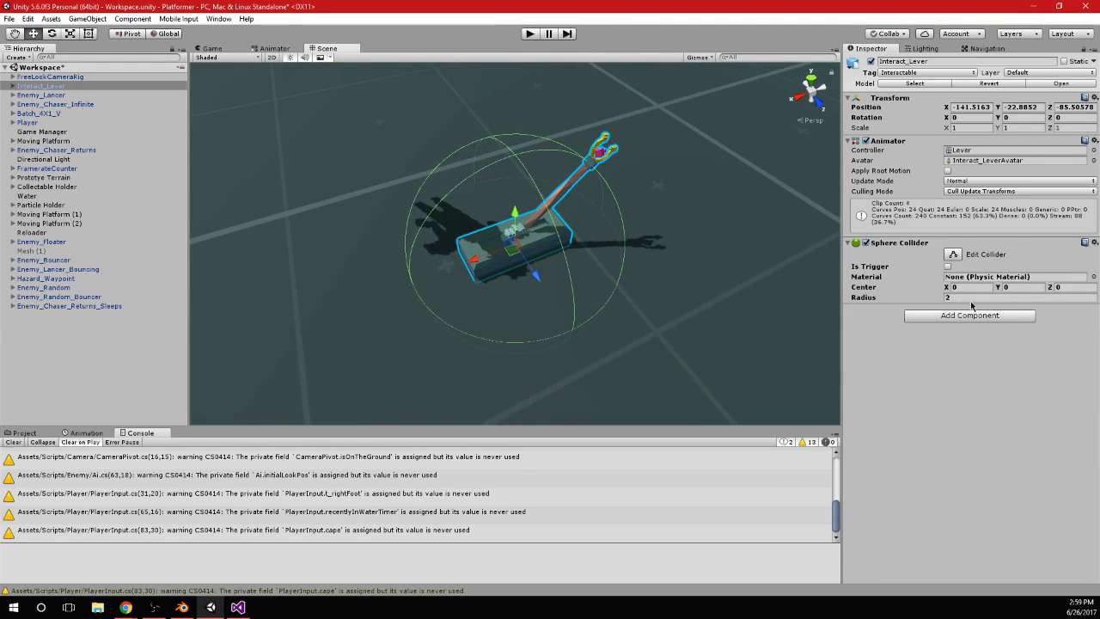
# Set the lever's Sphere Collider radius to 1.5 and its center Y to 1
pyautogui.click(960, 298)
pyautogui.write('1.5')
pyautogui.keyDown('alt'); pyautogui.moveTo(717, 312); pyautogui.dragTo(571, 177); pyautogui.keyUp('alt')
pyautogui.moveTo(998, 287); pyautogui.dragTo(1024, 294)
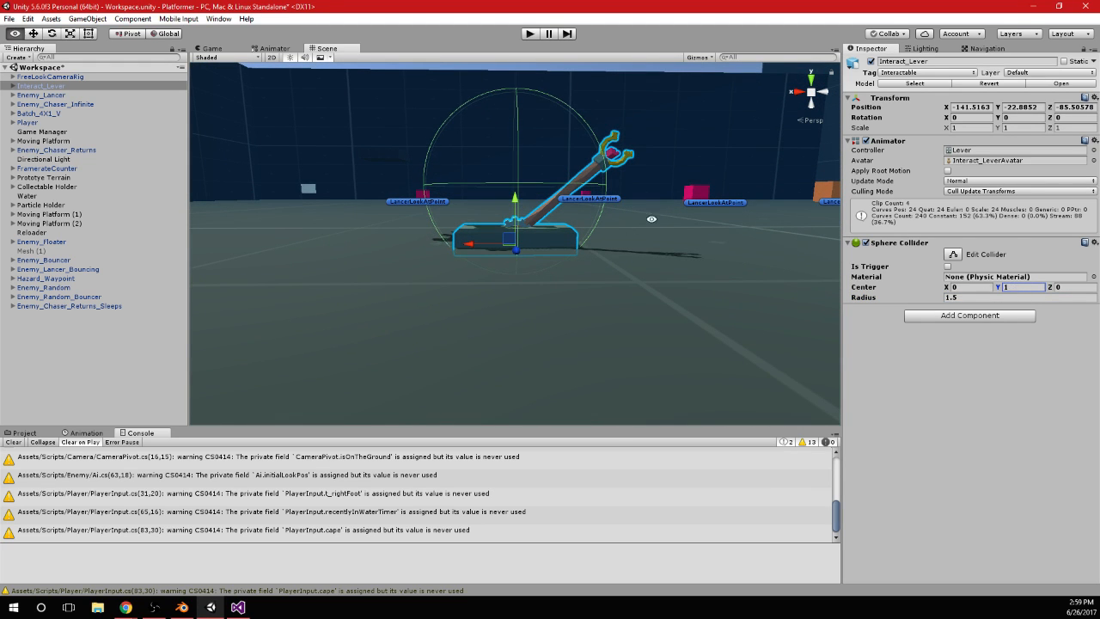
pyautogui.keyDown('alt'); pyautogui.moveTo(652, 219); pyautogui.dragTo(645, 247); pyautogui.keyUp('alt')
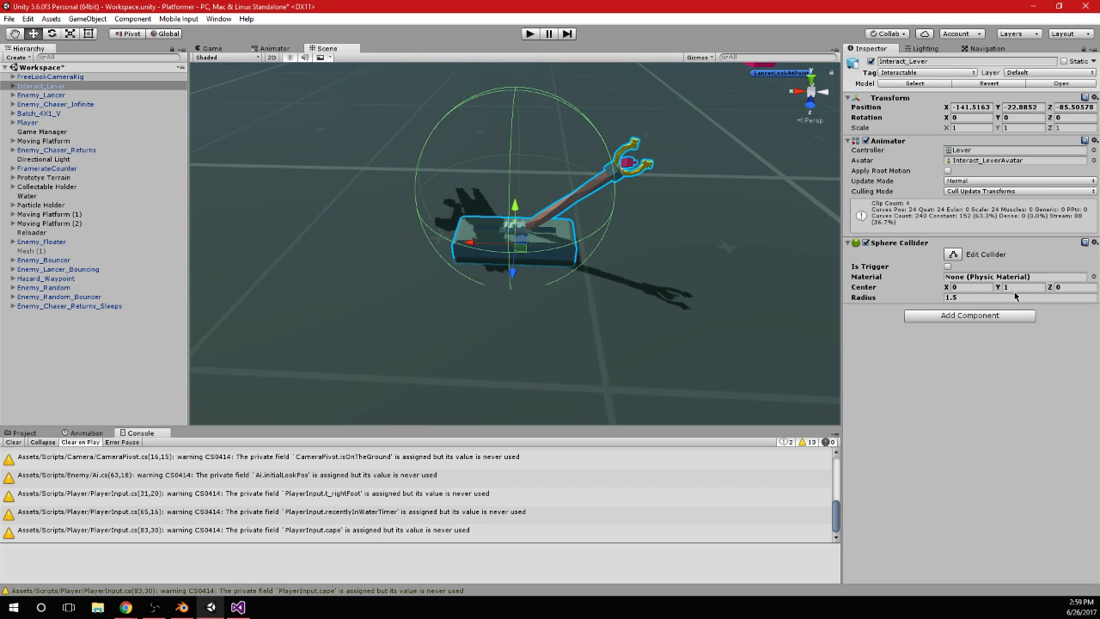
pyautogui.click(968, 299)
pyautogui.keyDown('alt'); pyautogui.moveTo(622, 241); pyautogui.dragTo(552, 126); pyautogui.keyUp('alt')
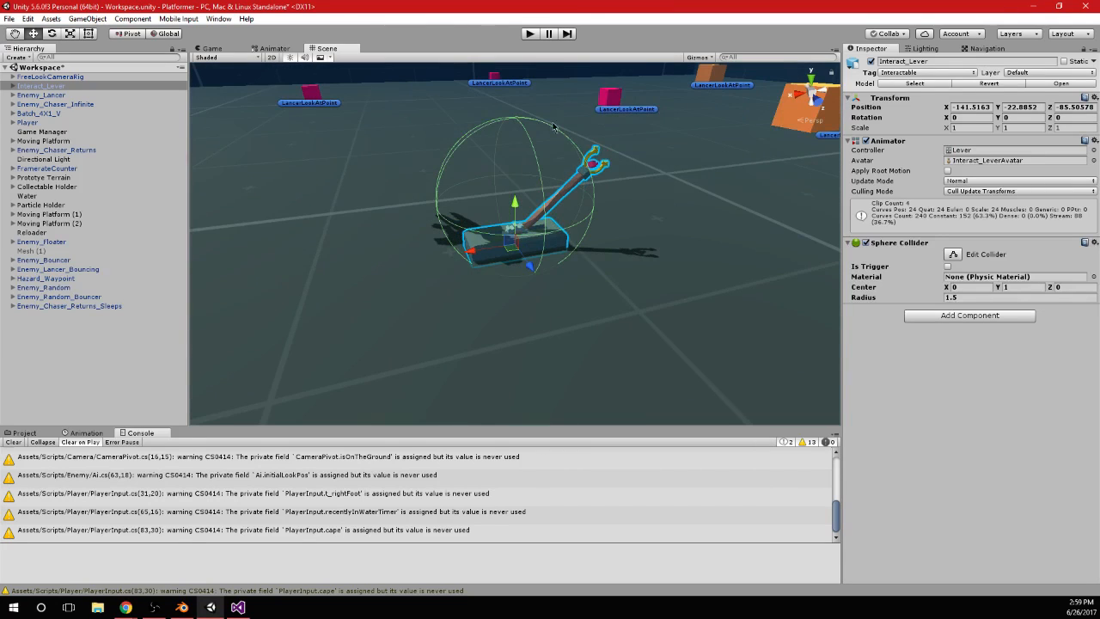
# Run the game, jump the player onto the lever and spin attack it to test the hit, and stop the game
pyautogui.click(530, 33)
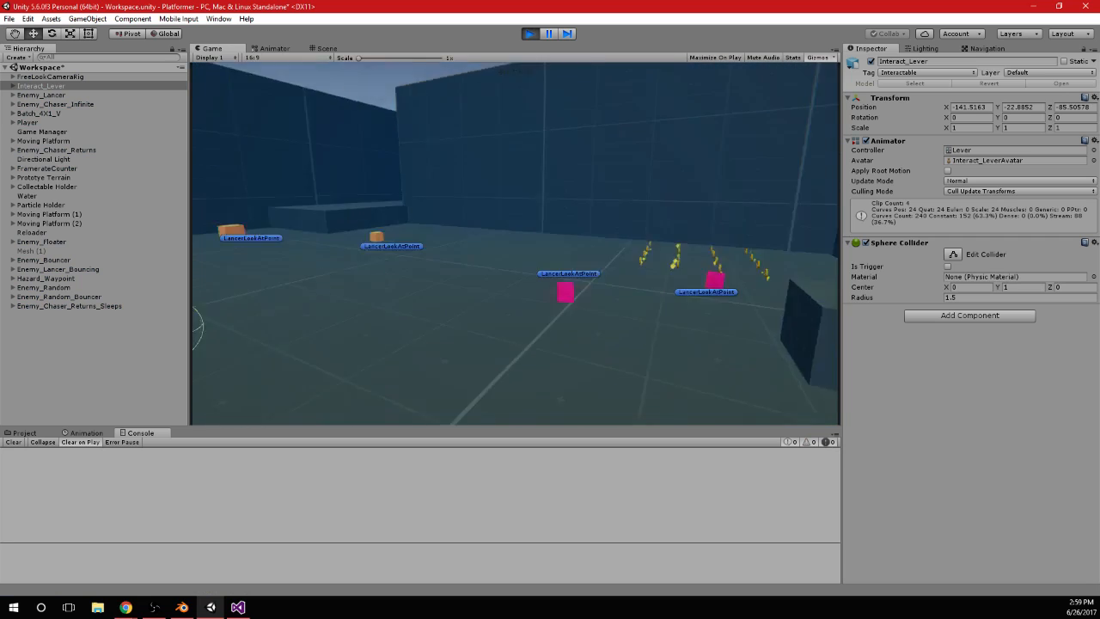
pyautogui.press('w')
pyautogui.press('space')
pyautogui.press('space')
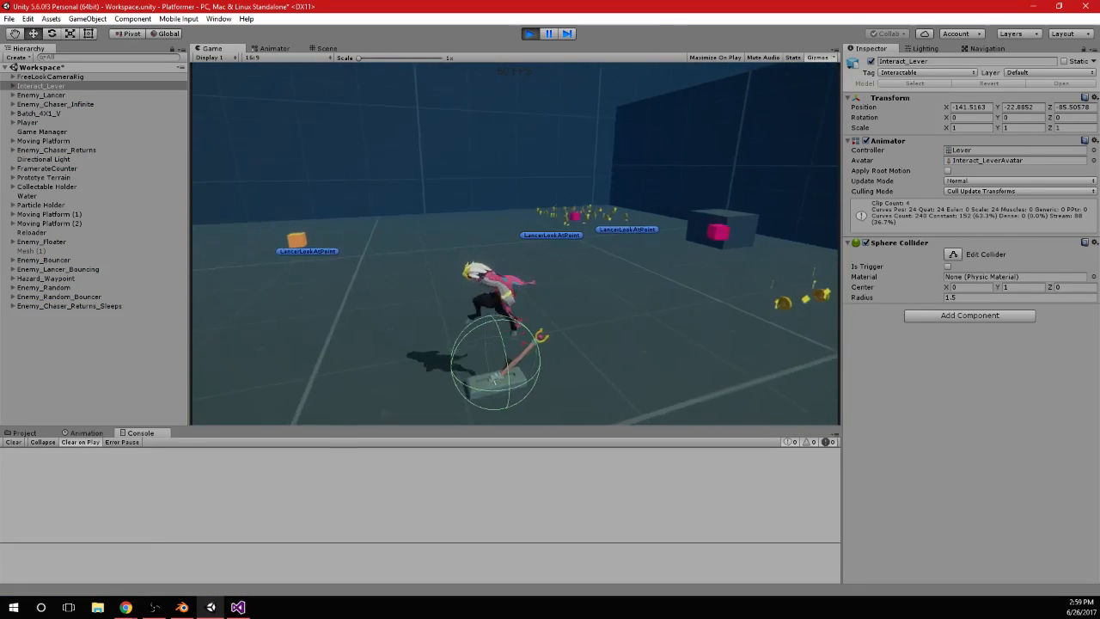
pyautogui.press('e')
pyautogui.press('s')
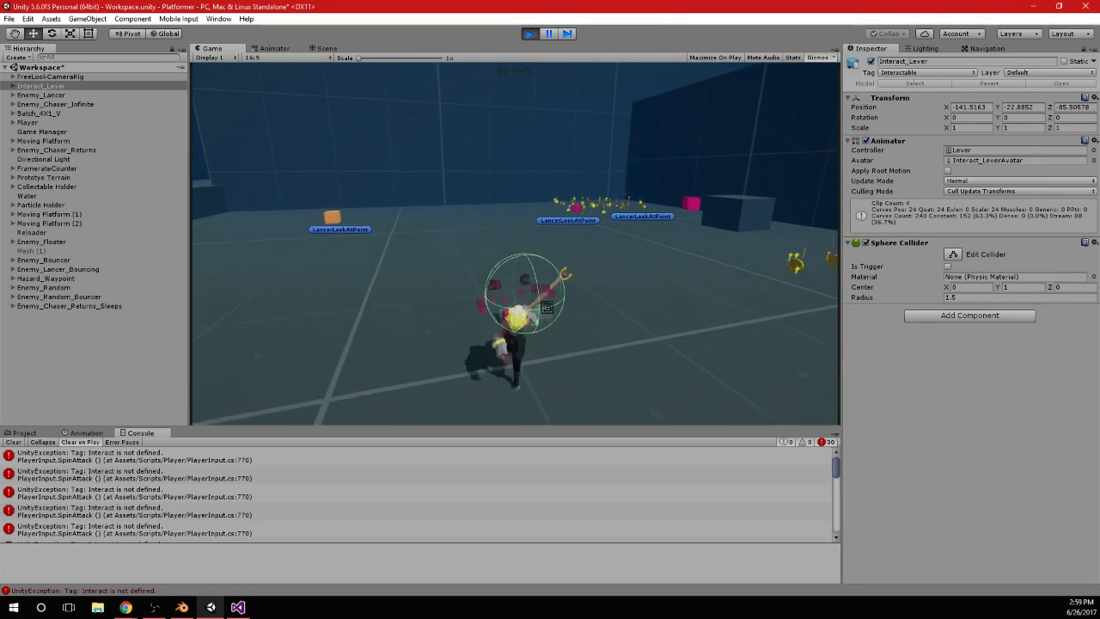
pyautogui.click(529, 35)
# Check the lever's tag name in Unity's tag list and change the else if condition in PlayerInput.cs to t.CompareTag("Interactable")
pyautogui.click(928, 72)
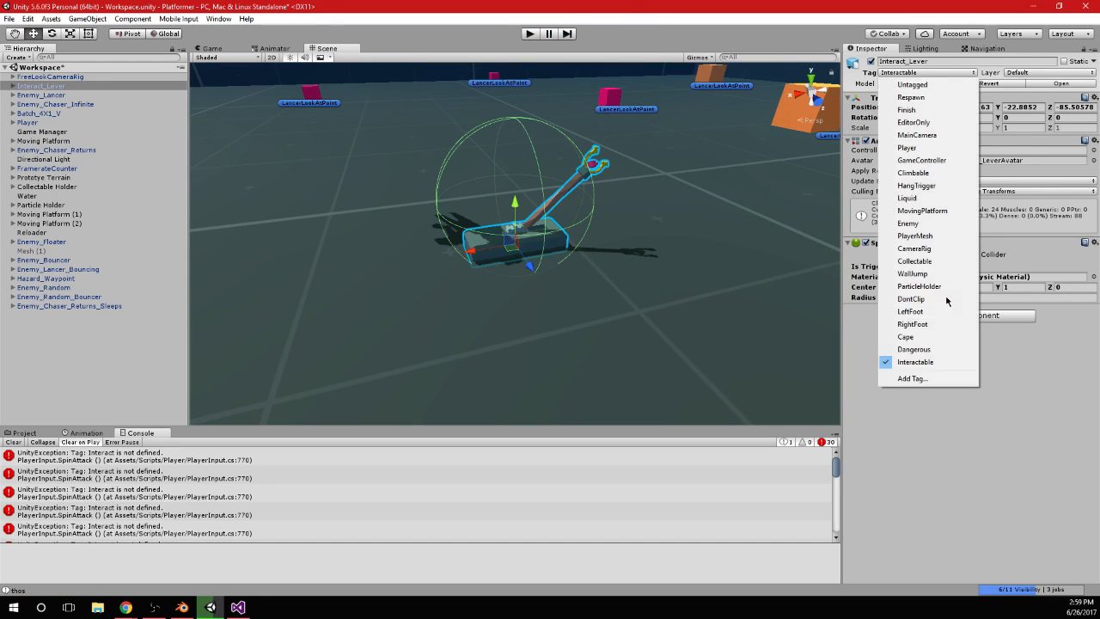
pyautogui.click(918, 378)
pyautogui.click(958, 254)
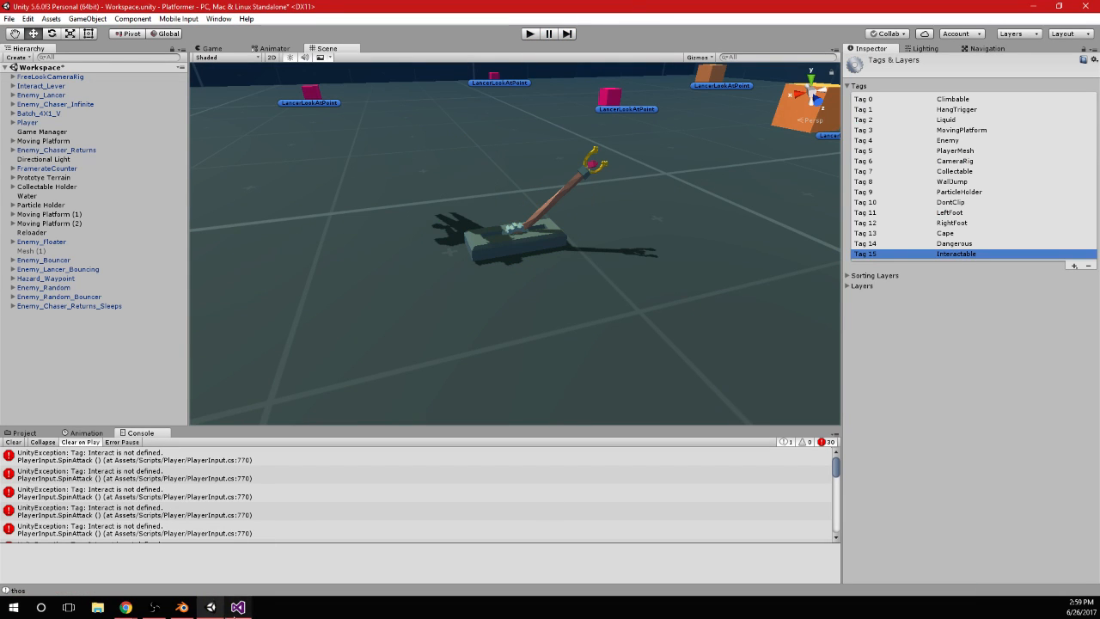
pyautogui.click(238, 606)
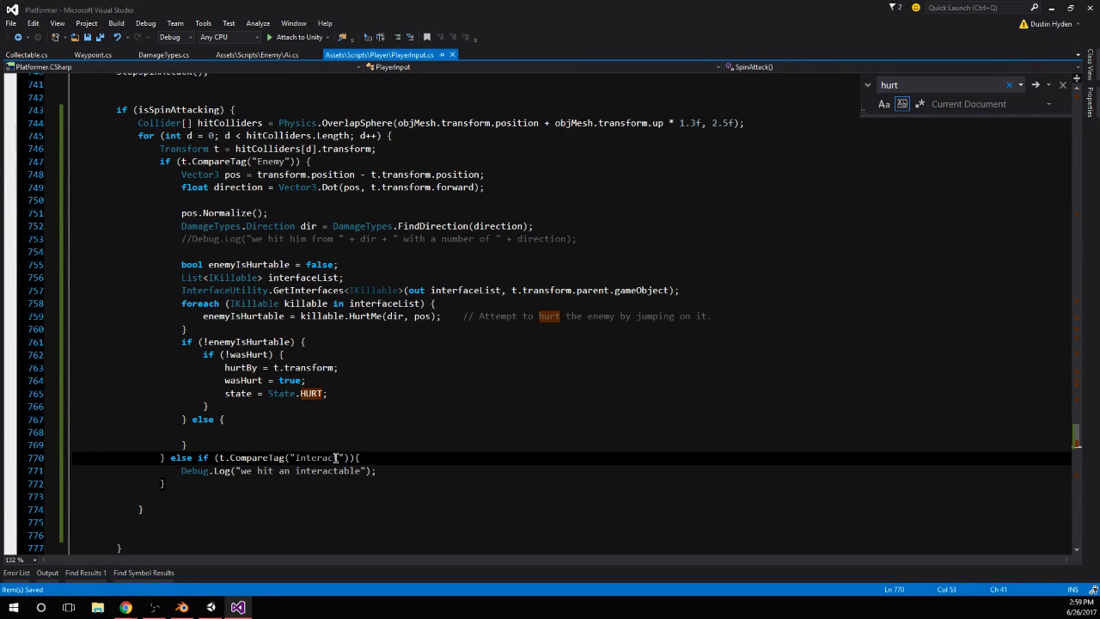
pyautogui.write('able')
pyautogui.click(353, 430)
# Switch back to Unity and start the game to retest the spin attack on the lever
pyautogui.click(211, 607)
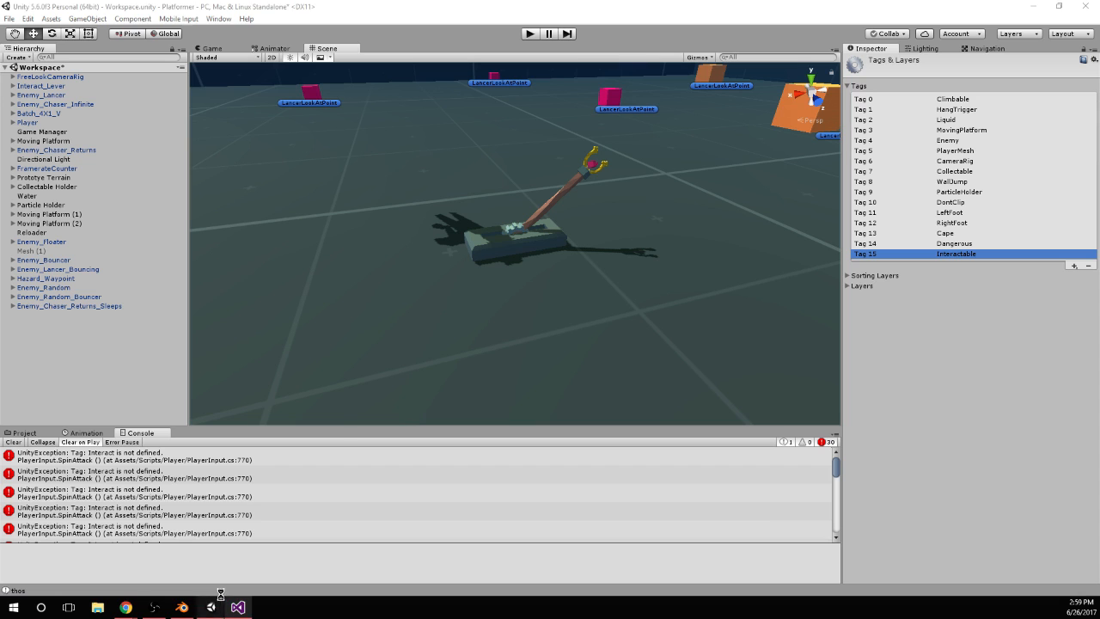
pyautogui.click(531, 35)
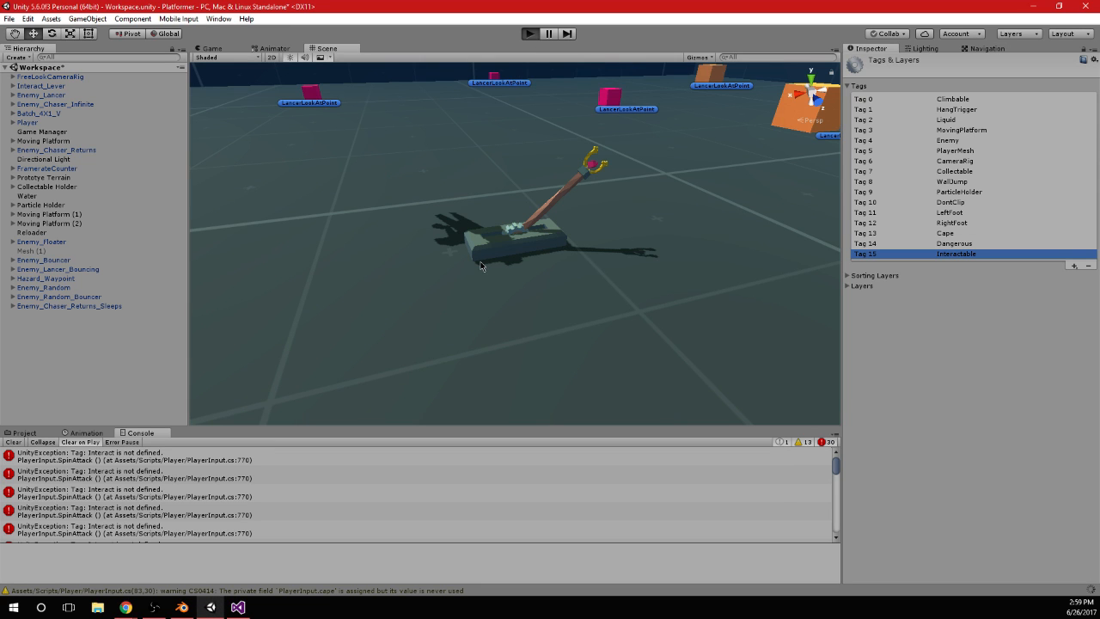
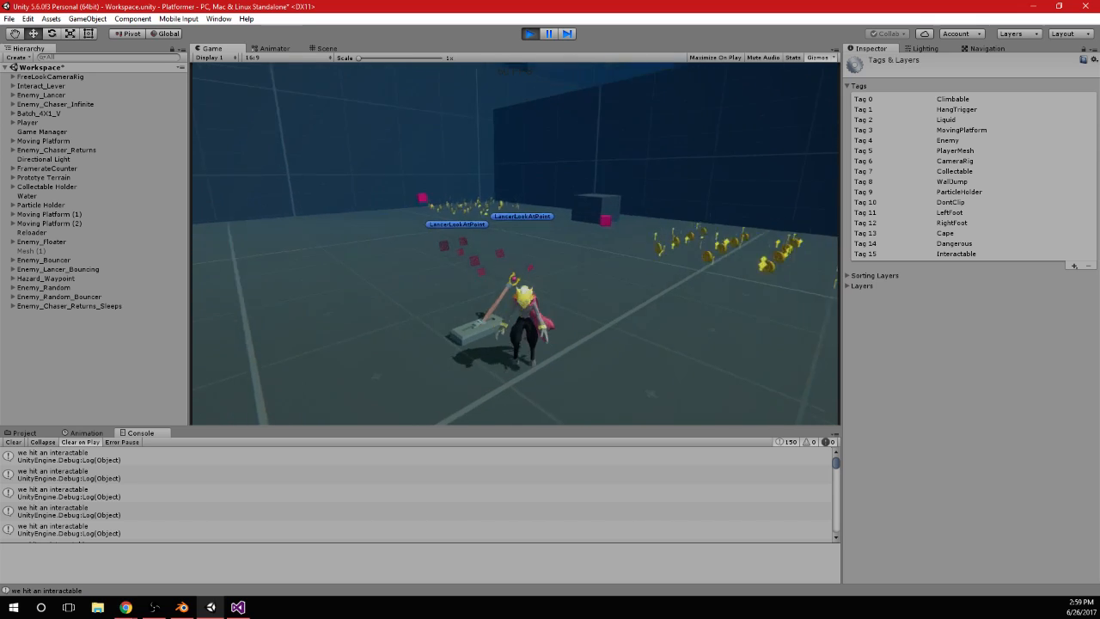
# Stop the game, make the lever's Sphere Collider a trigger, and briefly run the game to test it with the player
pyautogui.hotkey('alt', 'Tab')
pyautogui.click(533, 36)
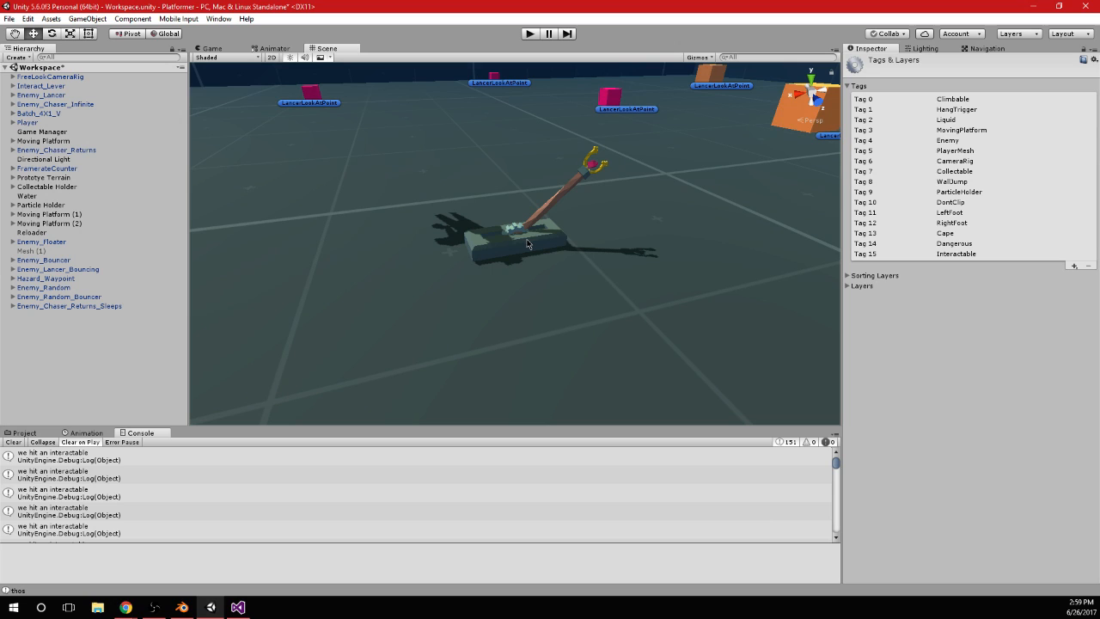
pyautogui.click(528, 244)
pyautogui.click(948, 267)
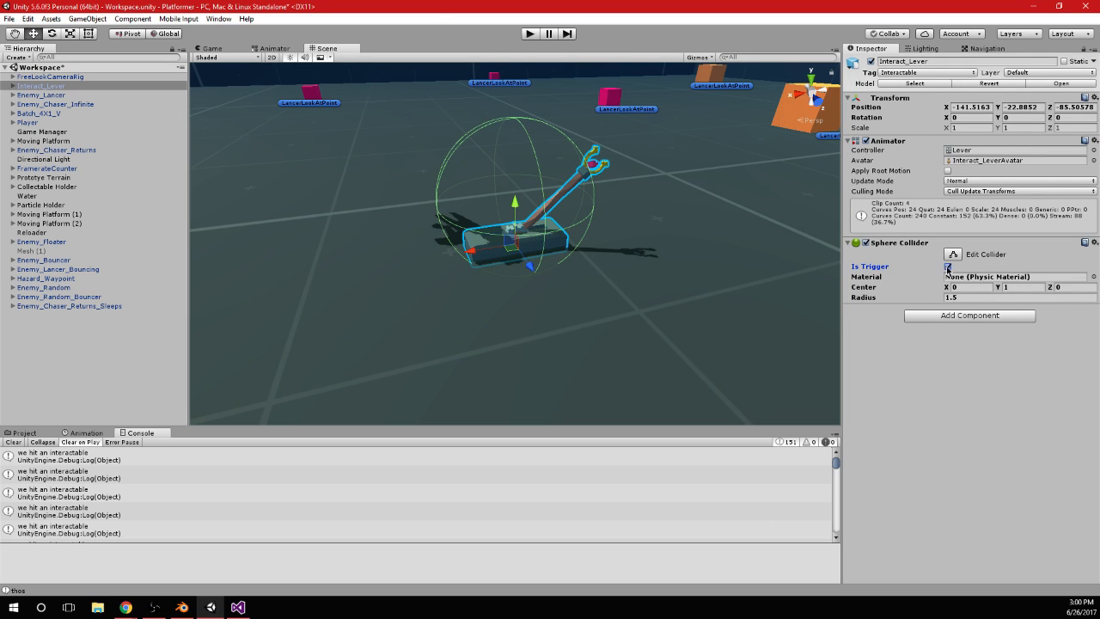
pyautogui.click(535, 35)
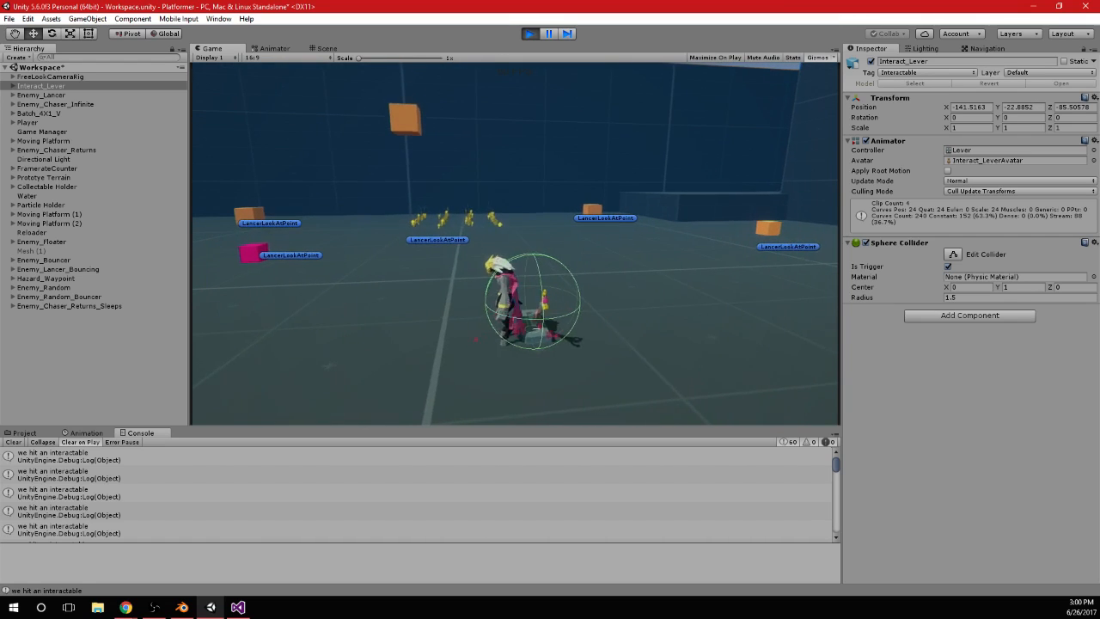
pyautogui.click(533, 37)
# Add a Box Collider component to Interact_Lever
pyautogui.scroll(1, 561, 191)
pyautogui.keyDown('alt'); pyautogui.moveTo(560, 190); pyautogui.dragTo(636, 237); pyautogui.keyUp('alt')
pyautogui.click(928, 320)
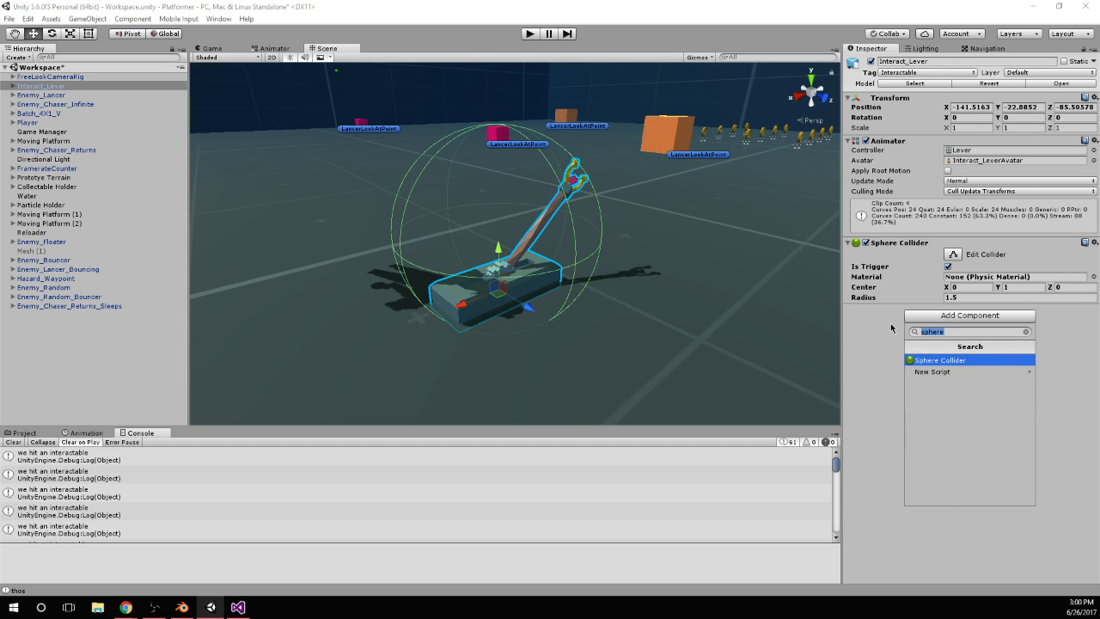
pyautogui.write('box')
pyautogui.press('Return')
pyautogui.scroll(3, 671, 301)
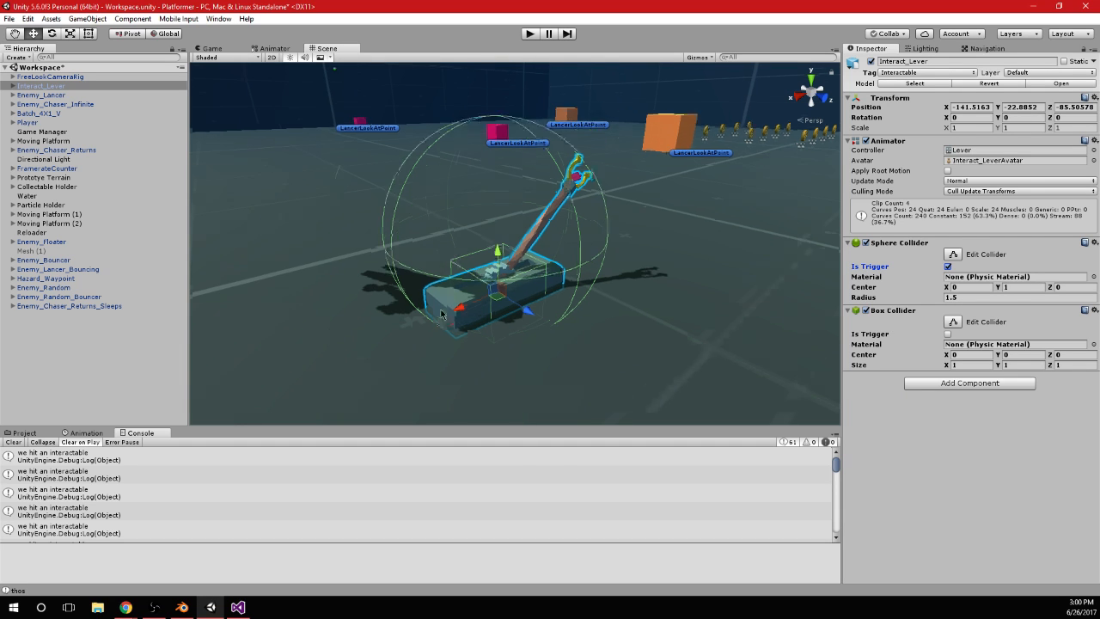
# Fit the Box Collider to the lever's base by setting its size to X 1.94 and Y 0.62
pyautogui.keyDown('alt'); pyautogui.moveTo(670, 301); pyautogui.dragTo(542, 284); pyautogui.keyUp('alt')
pyautogui.scroll(3, 549, 291)
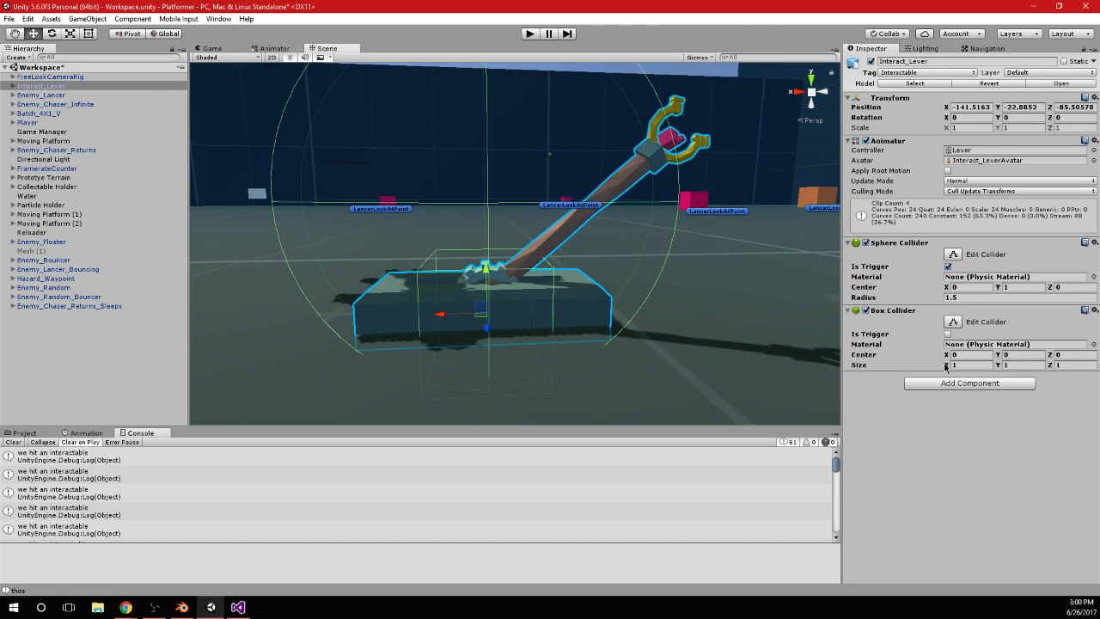
pyautogui.moveTo(946, 368); pyautogui.dragTo(962, 368)
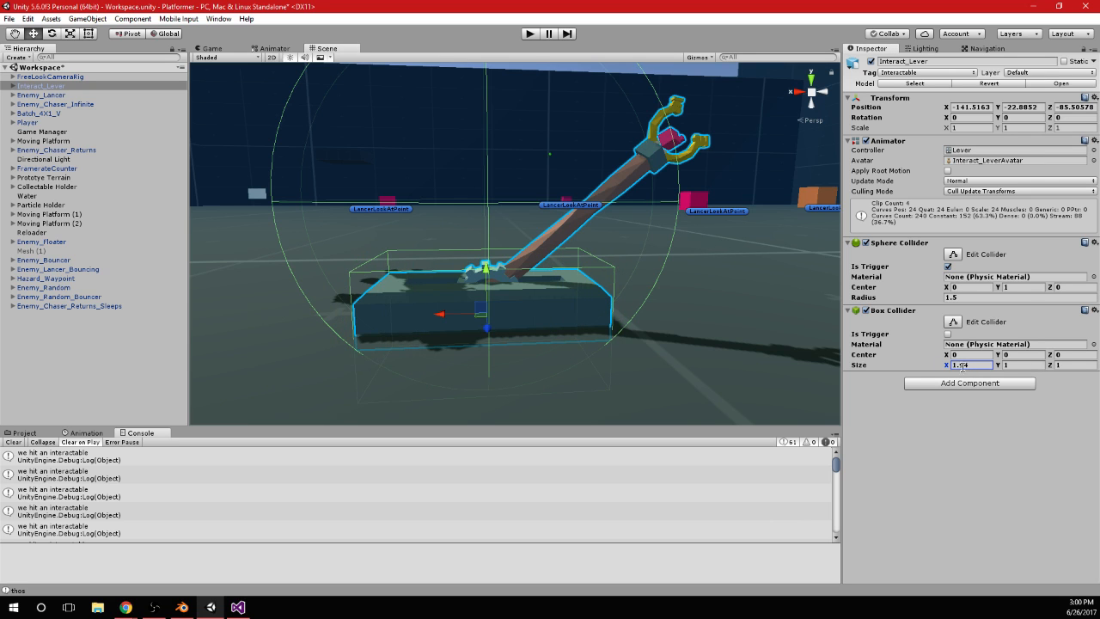
pyautogui.keyDown('alt'); pyautogui.moveTo(630, 334); pyautogui.dragTo(627, 266); pyautogui.keyUp('alt')
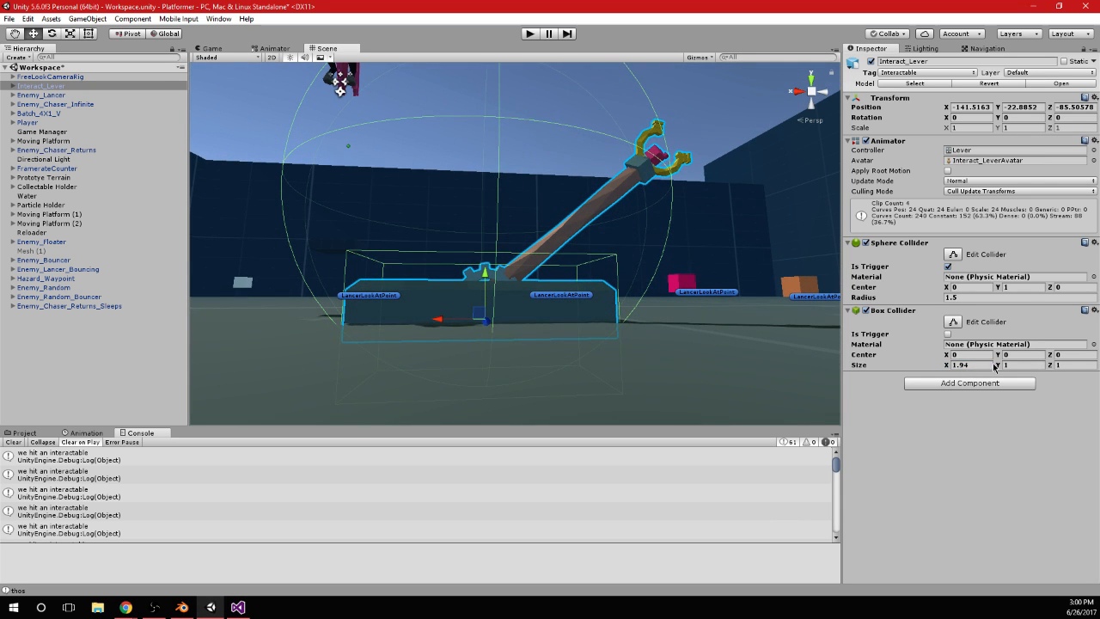
pyautogui.moveTo(994, 367); pyautogui.dragTo(996, 374)
pyautogui.keyDown('alt'); pyautogui.moveTo(658, 241); pyautogui.dragTo(438, 267); pyautogui.keyUp('alt')
# Expand the lever's Armature, copy the Box Collider component from Interact_Lever, and remove it from that object
pyautogui.click(12, 86)
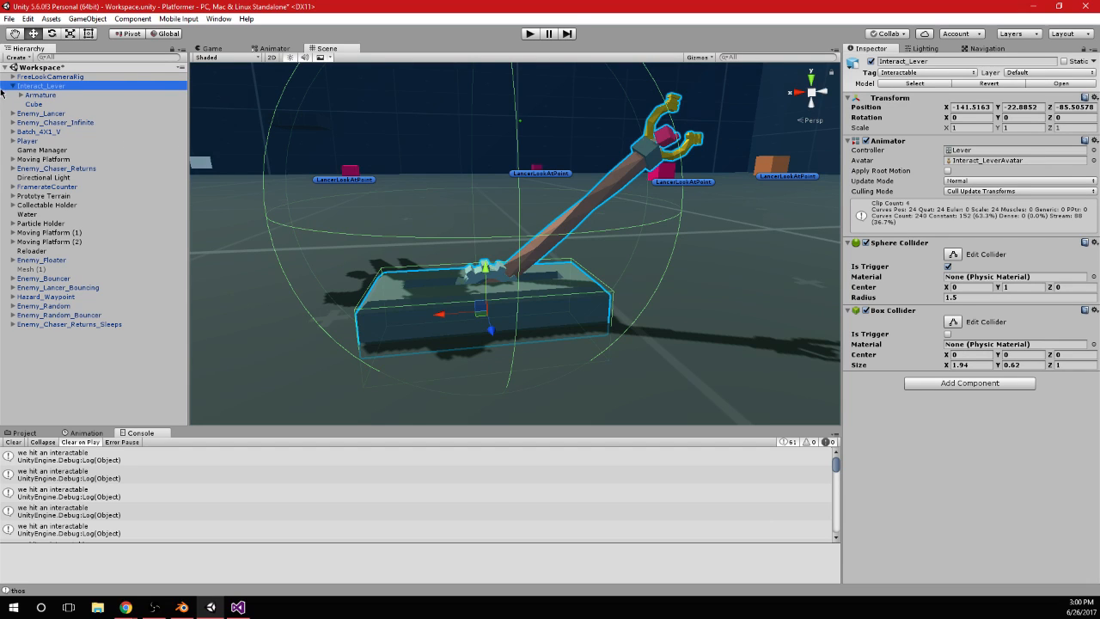
pyautogui.click(21, 94)
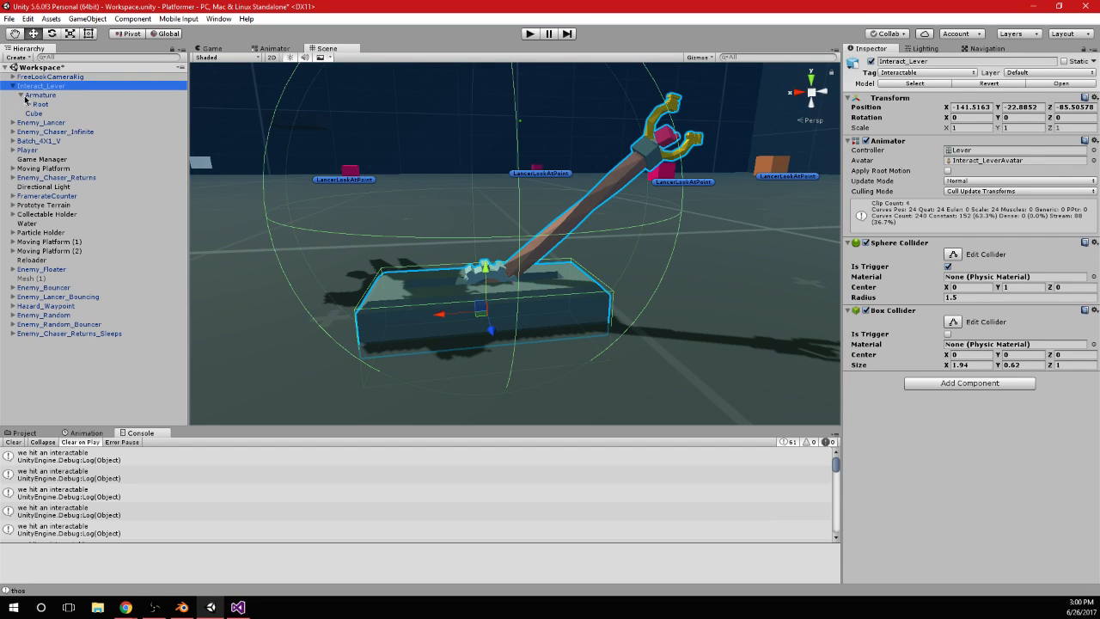
pyautogui.rightClick(972, 311)
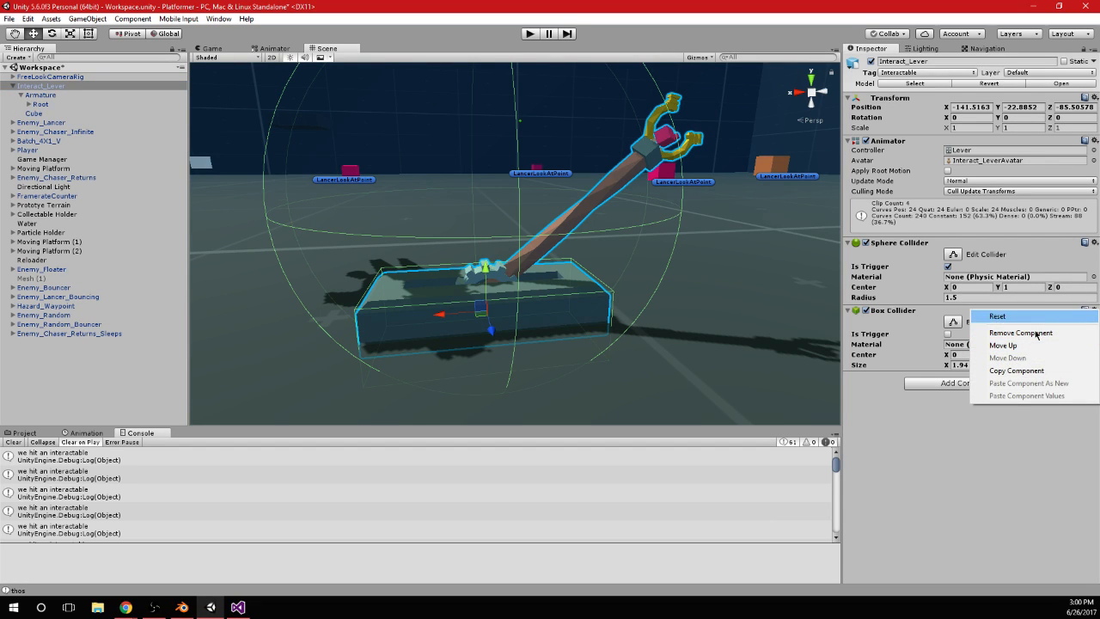
pyautogui.click(1016, 371)
pyautogui.rightClick(972, 311)
pyautogui.click(1021, 335)
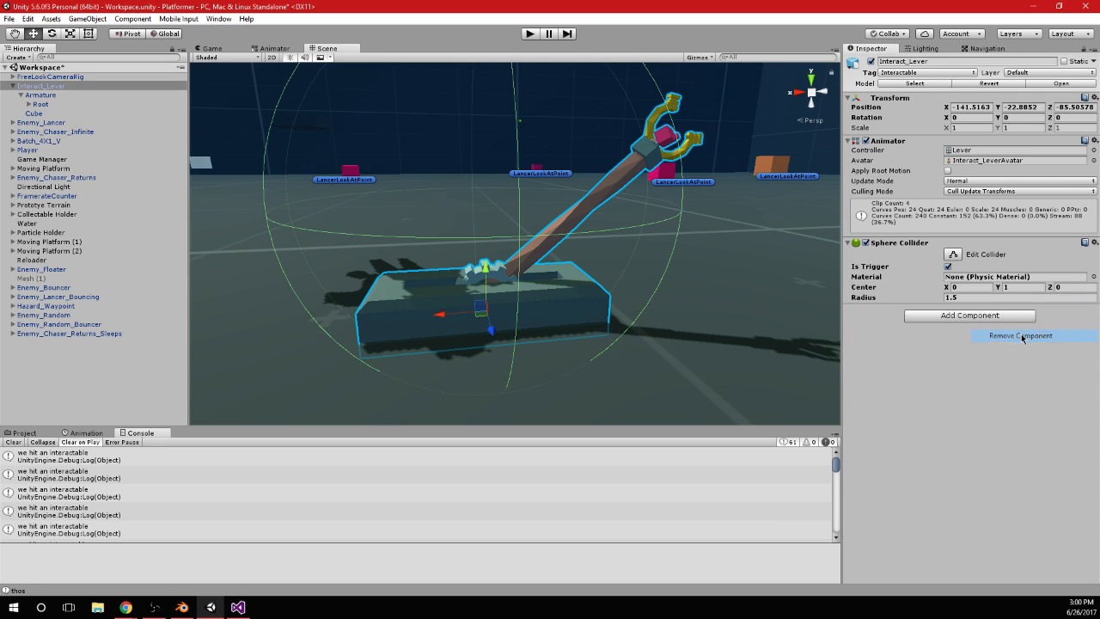
# Paste the copied Box Collider as a new component on the Root bone under the lever's Armature
pyautogui.click(38, 95)
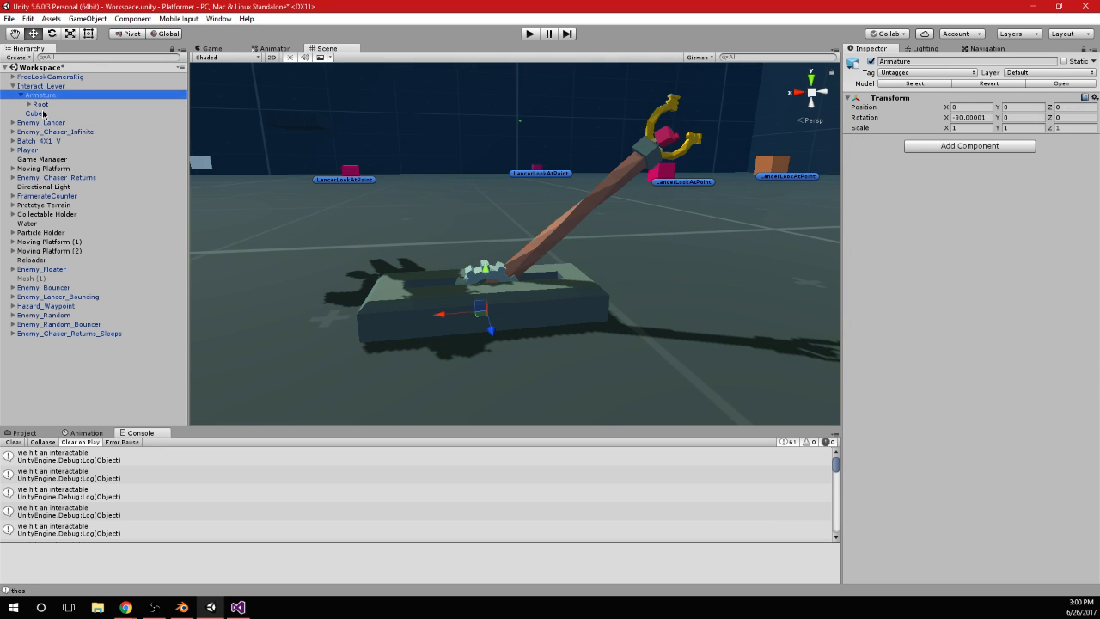
pyautogui.click(38, 104)
pyautogui.click(28, 104)
pyautogui.rightClick(49, 105)
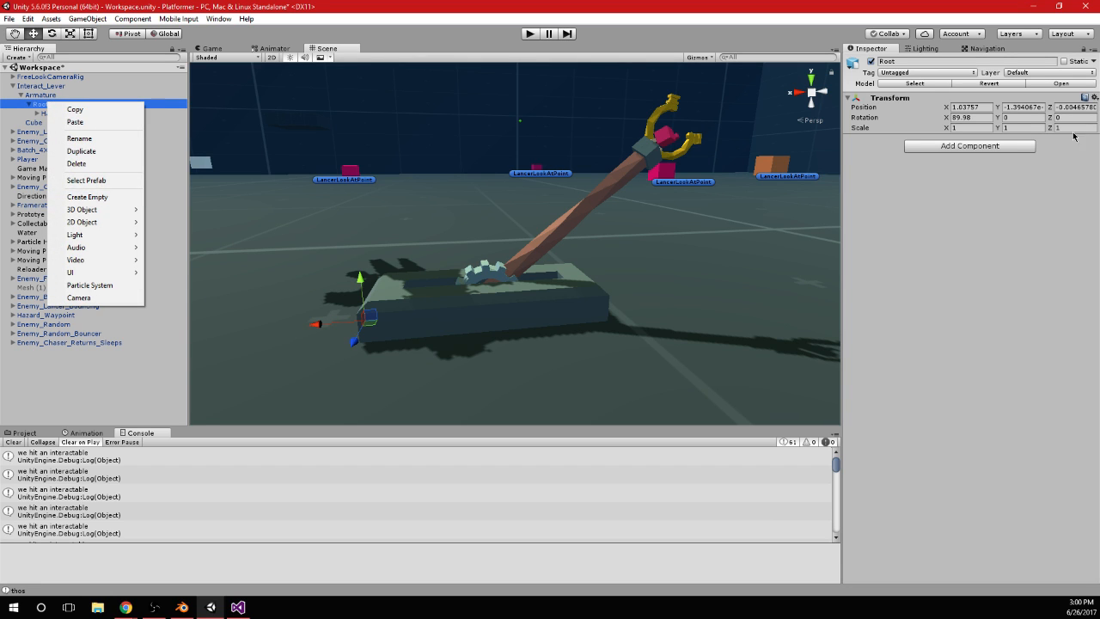
pyautogui.click(1016, 139)
pyautogui.click(1094, 98)
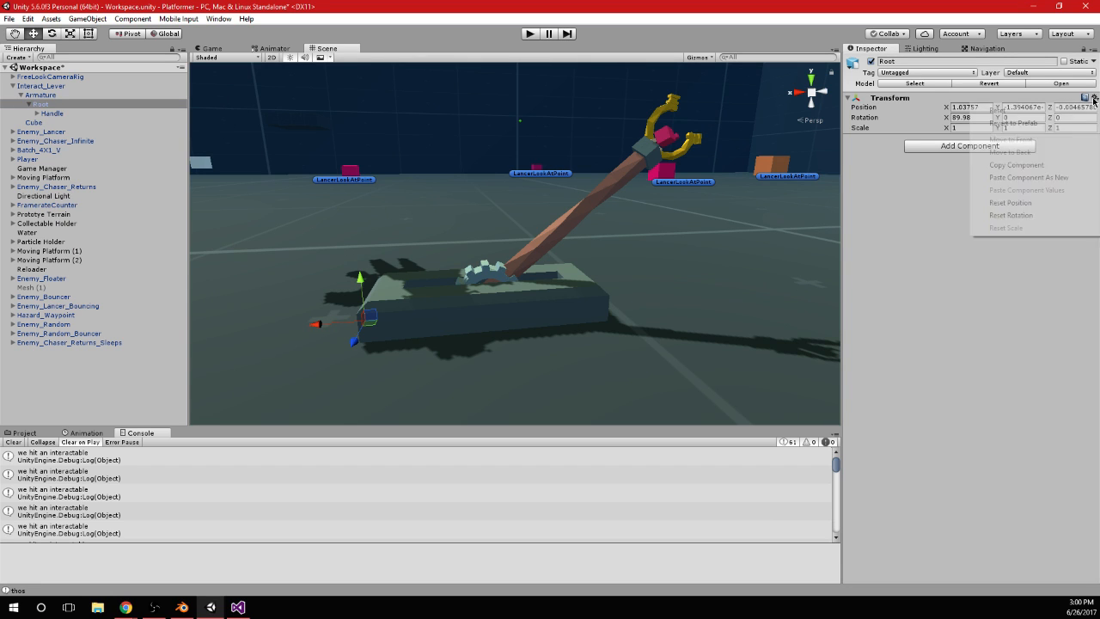
pyautogui.click(1055, 177)
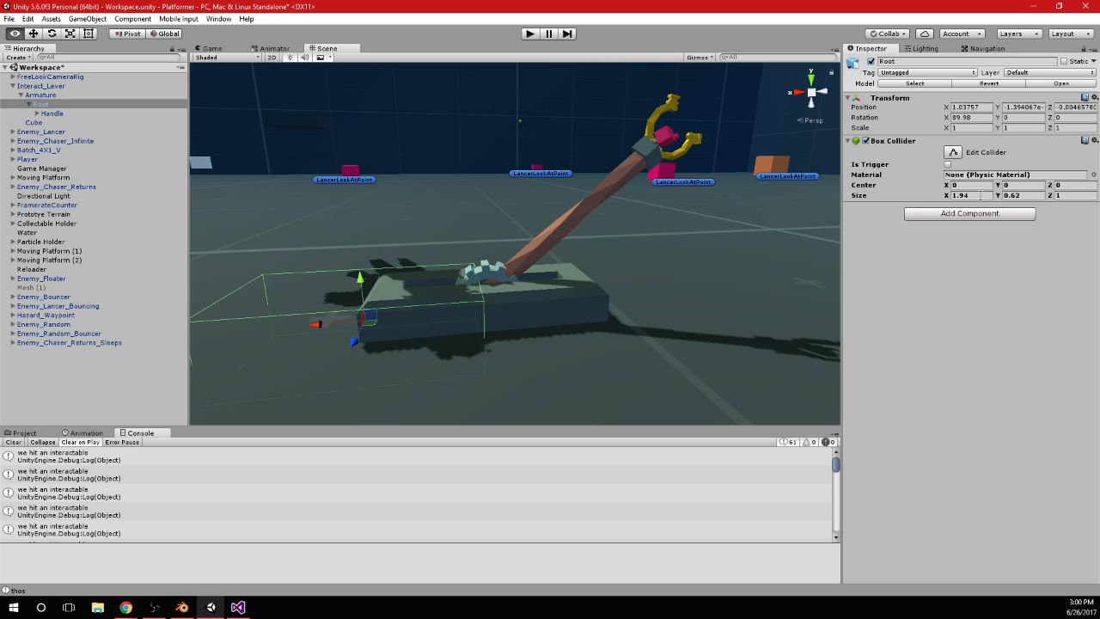
# Shift the Root Box Collider over the lever's base with a center X of -1.02
pyautogui.keyDown('alt'); pyautogui.moveTo(687, 273); pyautogui.dragTo(691, 278); pyautogui.keyUp('alt')
pyautogui.moveTo(999, 186); pyautogui.dragTo(941, 187)
pyautogui.hotkey('ctrl', 'z')
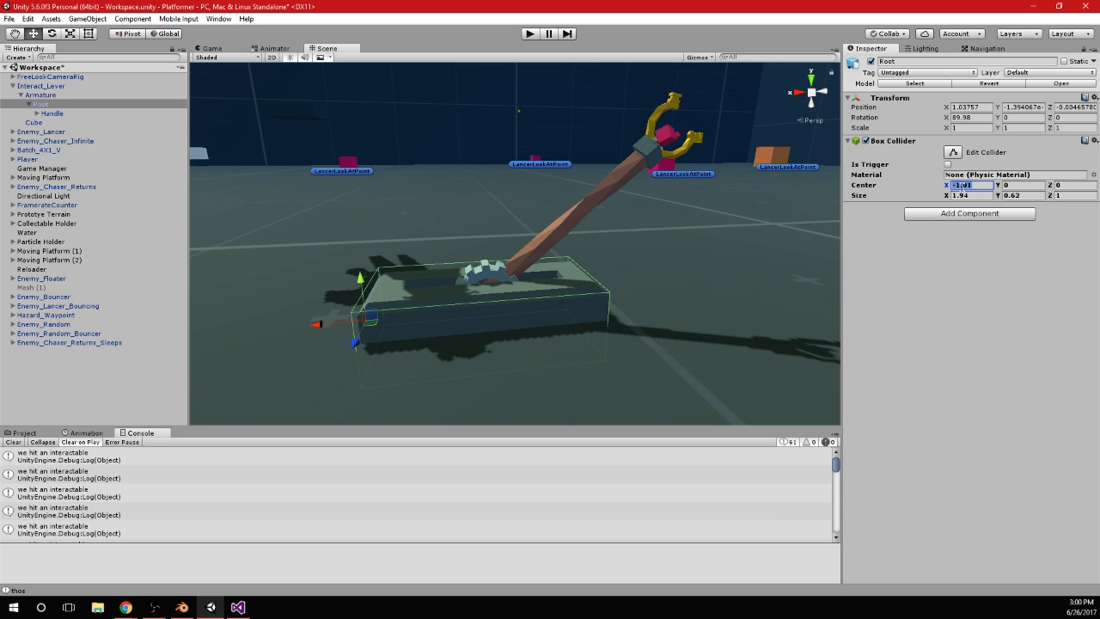
pyautogui.write('-1')
pyautogui.keyDown('alt'); pyautogui.moveTo(706, 273); pyautogui.dragTo(631, 312); pyautogui.keyUp('alt')
pyautogui.keyDown('alt'); pyautogui.moveTo(543, 331); pyautogui.dragTo(582, 312); pyautogui.keyUp('alt')
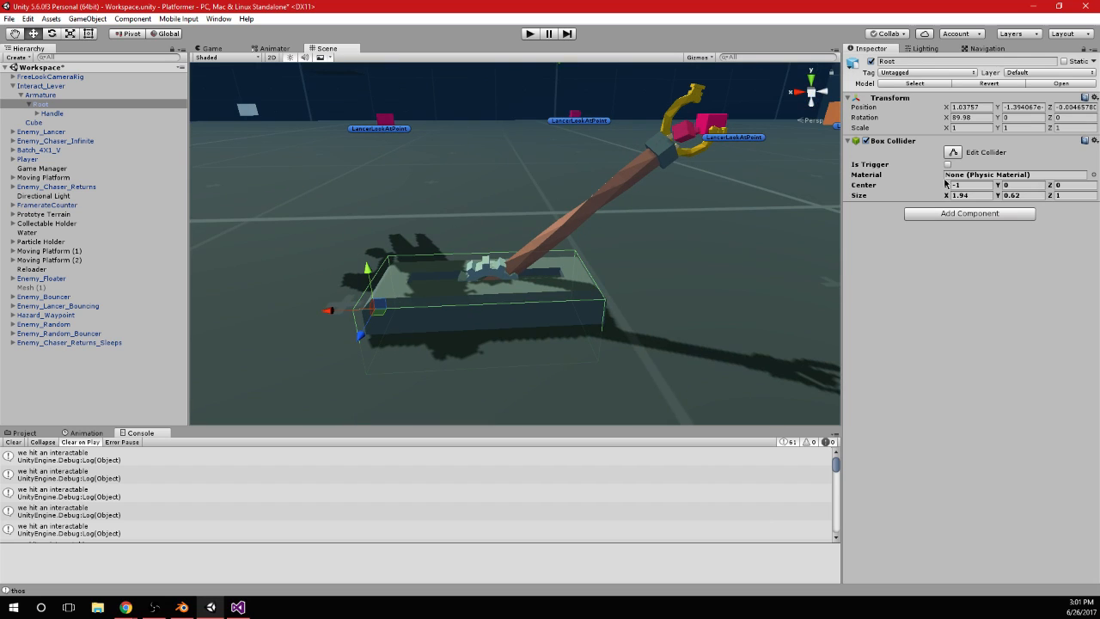
pyautogui.moveTo(948, 185); pyautogui.dragTo(945, 187)
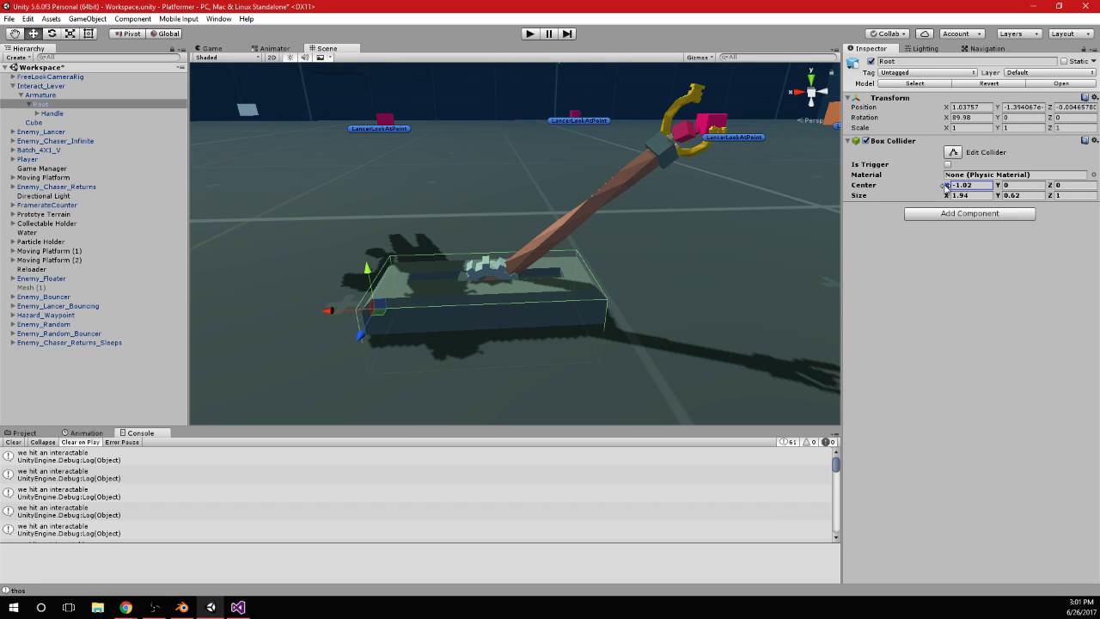
# View the lever orthographically from the back and set the Root Box Collider's X size to 2
pyautogui.click(816, 96)
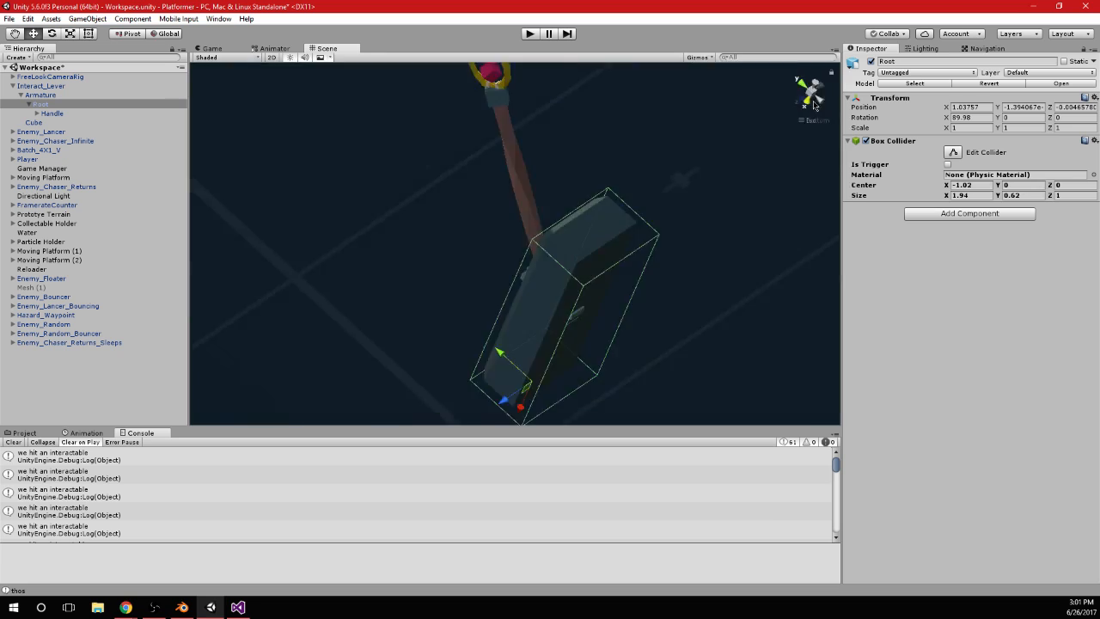
pyautogui.click(814, 103)
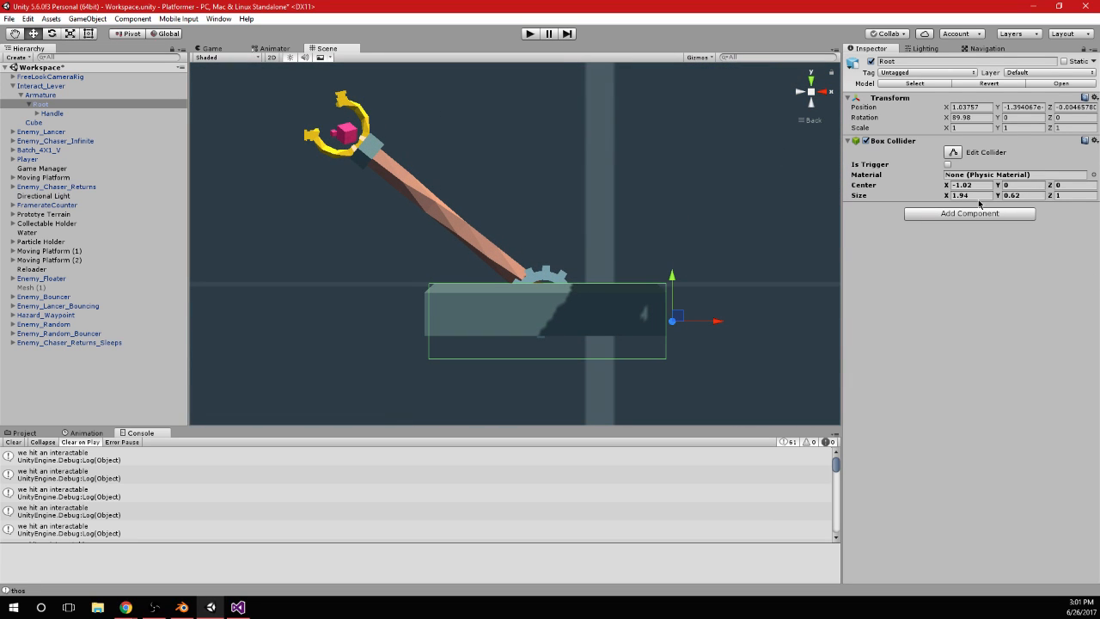
pyautogui.click(944, 186)
pyautogui.click(971, 195)
pyautogui.write('2')
pyautogui.scroll(4, 676, 335)
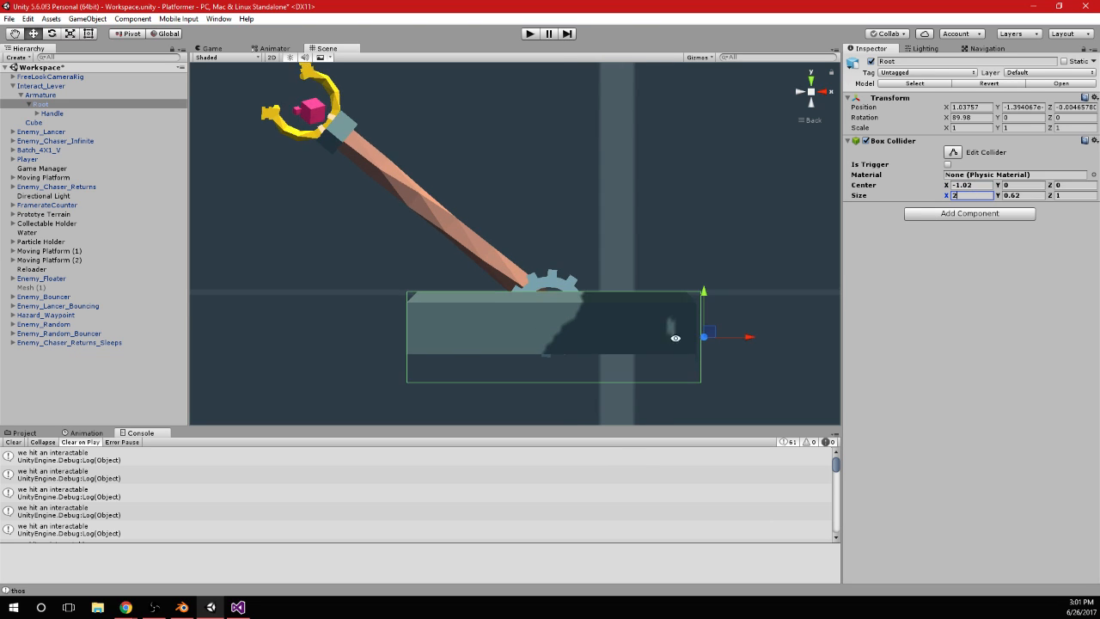
# Align the Root Box Collider with the base by setting its center X to -1.04
pyautogui.moveTo(675, 337); pyautogui.dragTo(596, 253, button='middle')
pyautogui.scroll(3, 659, 241)
pyautogui.moveTo(945, 186); pyautogui.dragTo(946, 185)
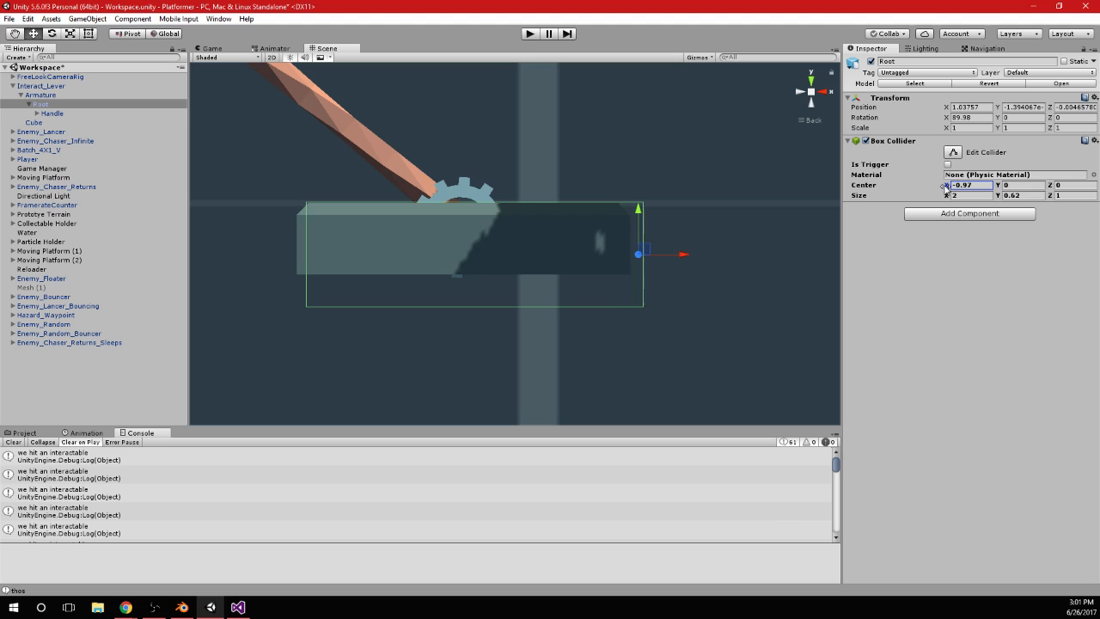
pyautogui.click(975, 185)
pyautogui.write('-1')
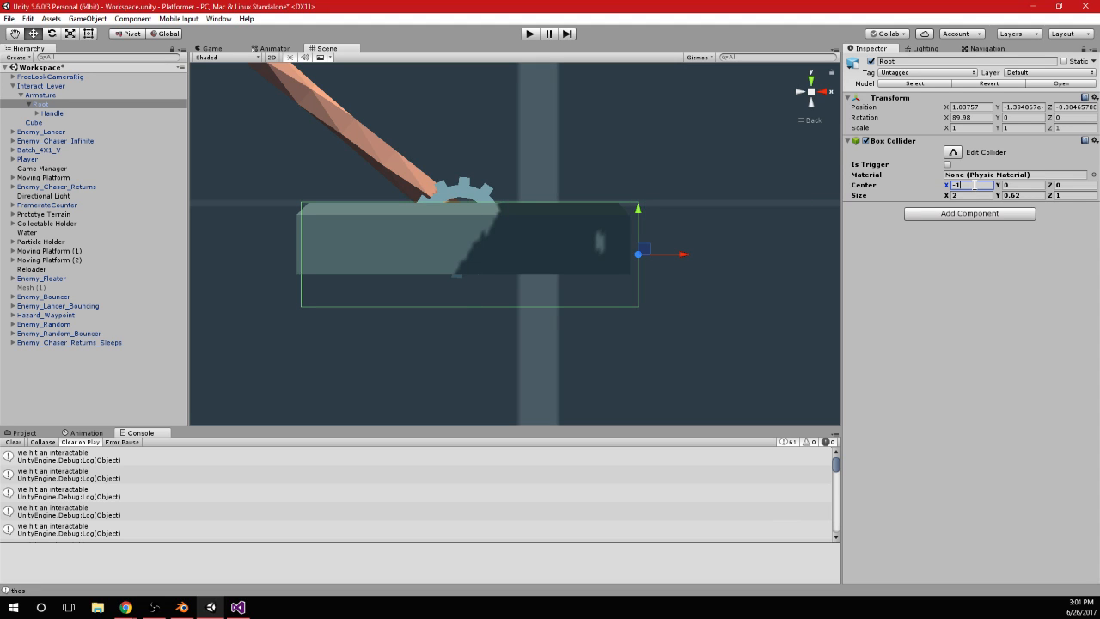
pyautogui.write('.-3')
pyautogui.press('BackSpace')
pyautogui.press('BackSpace')
pyautogui.write('03')
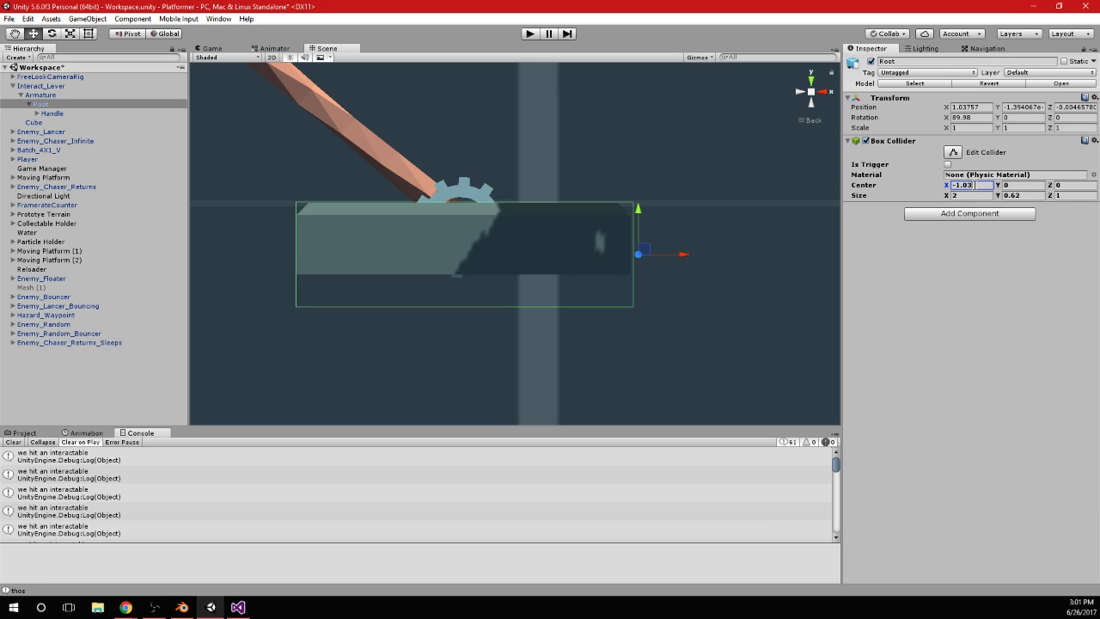
pyautogui.press('BackSpace')
pyautogui.write('4')
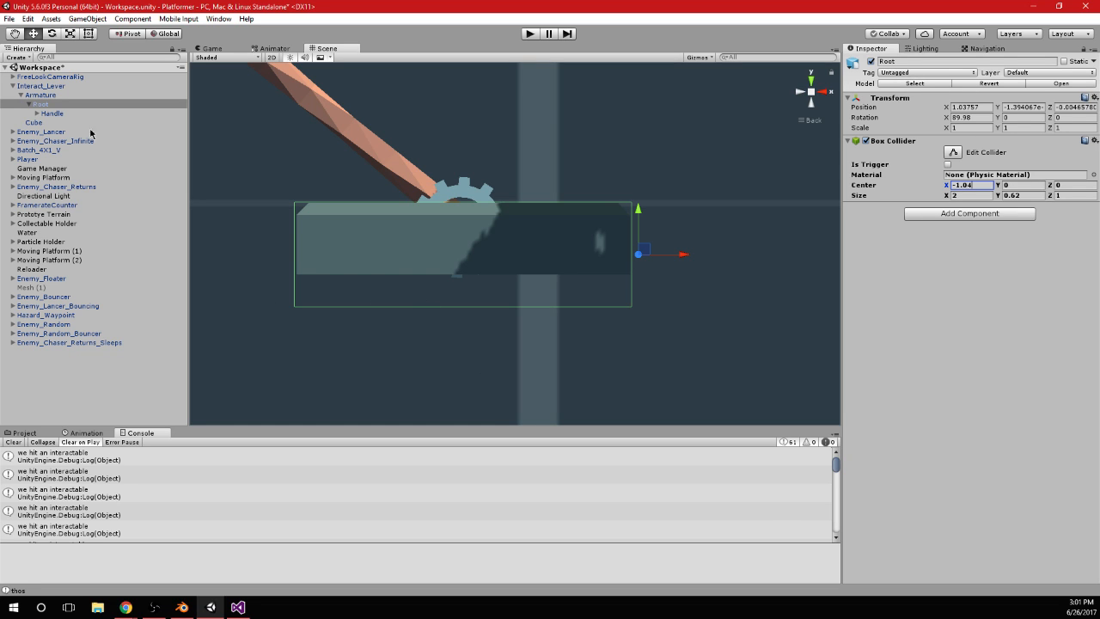
# Expand the Handle bone beneath Root and add a Box Collider component to it
pyautogui.click(36, 115)
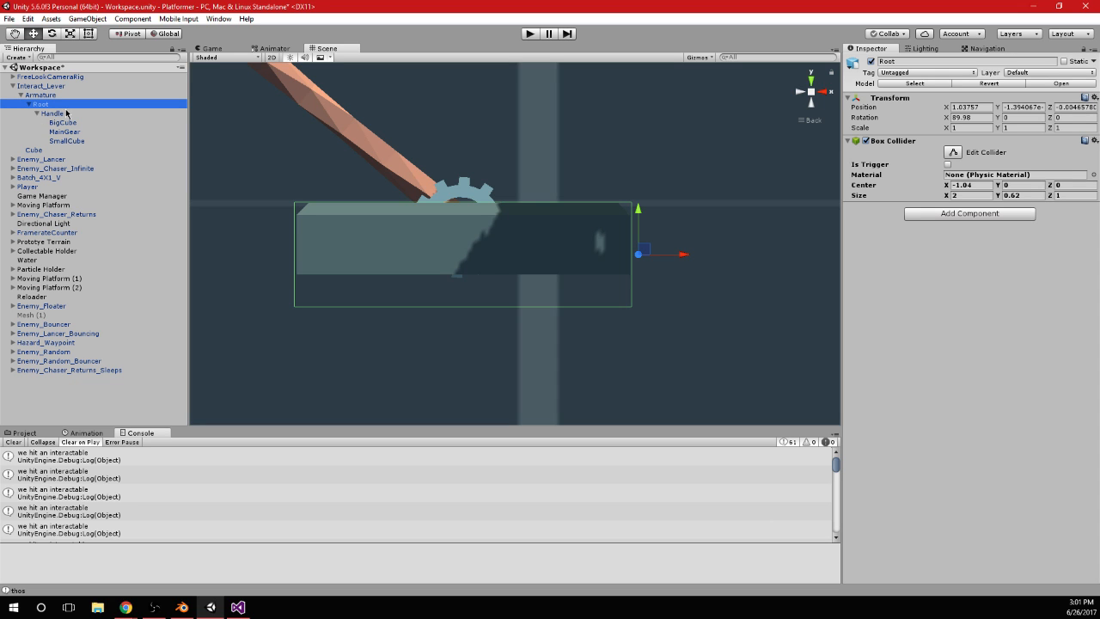
pyautogui.click(54, 113)
pyautogui.click(66, 104)
pyautogui.click(65, 89)
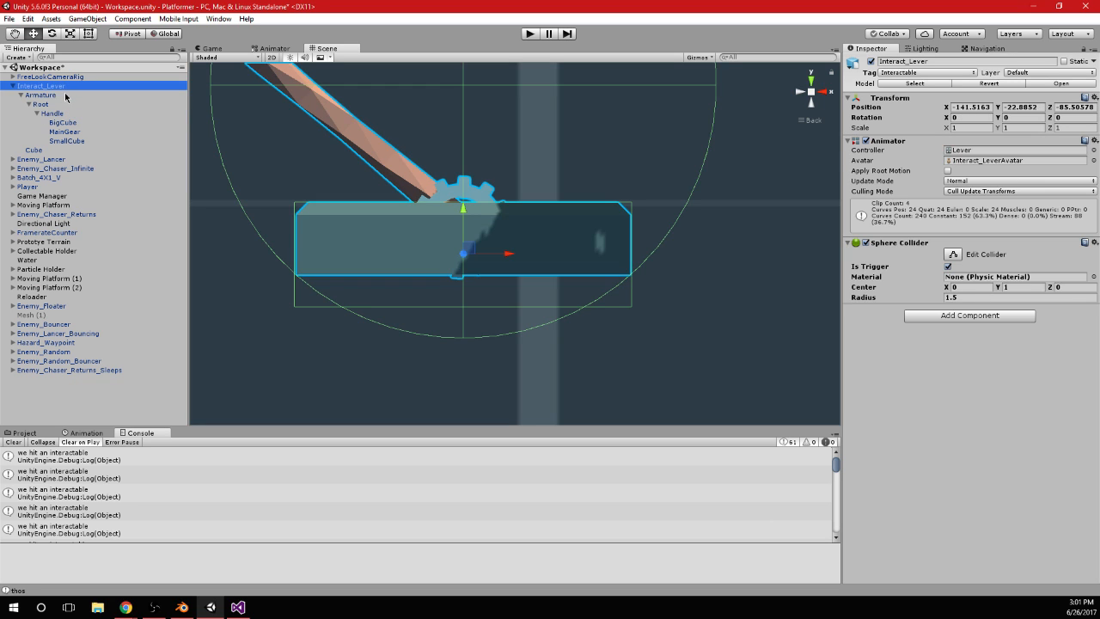
pyautogui.click(72, 105)
pyautogui.doubleClick(76, 115)
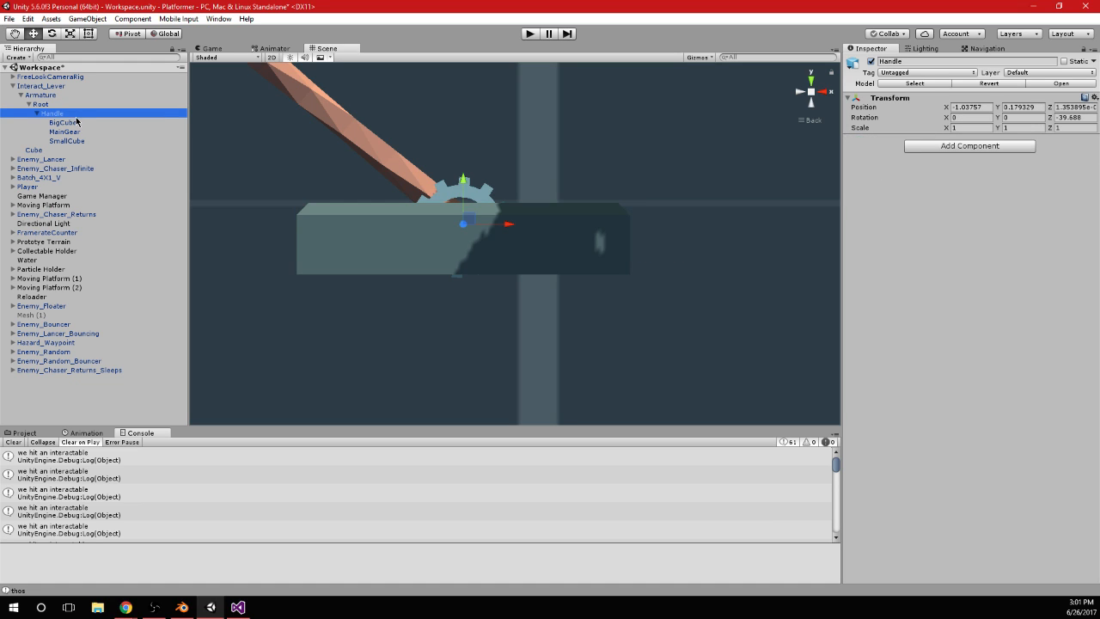
pyautogui.click(954, 146)
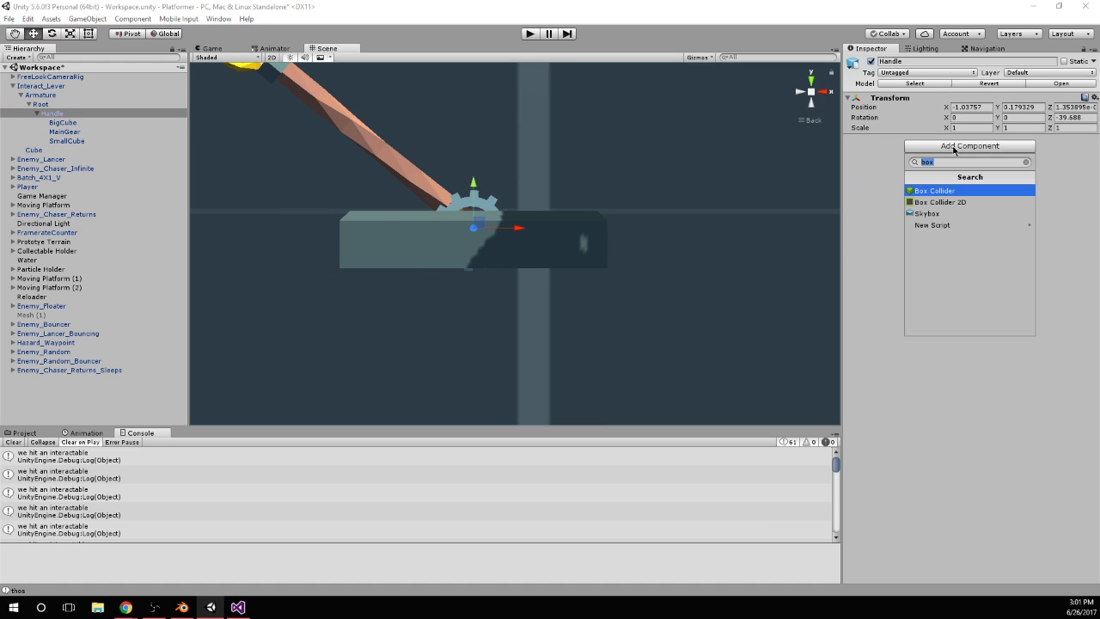
pyautogui.press('Return')
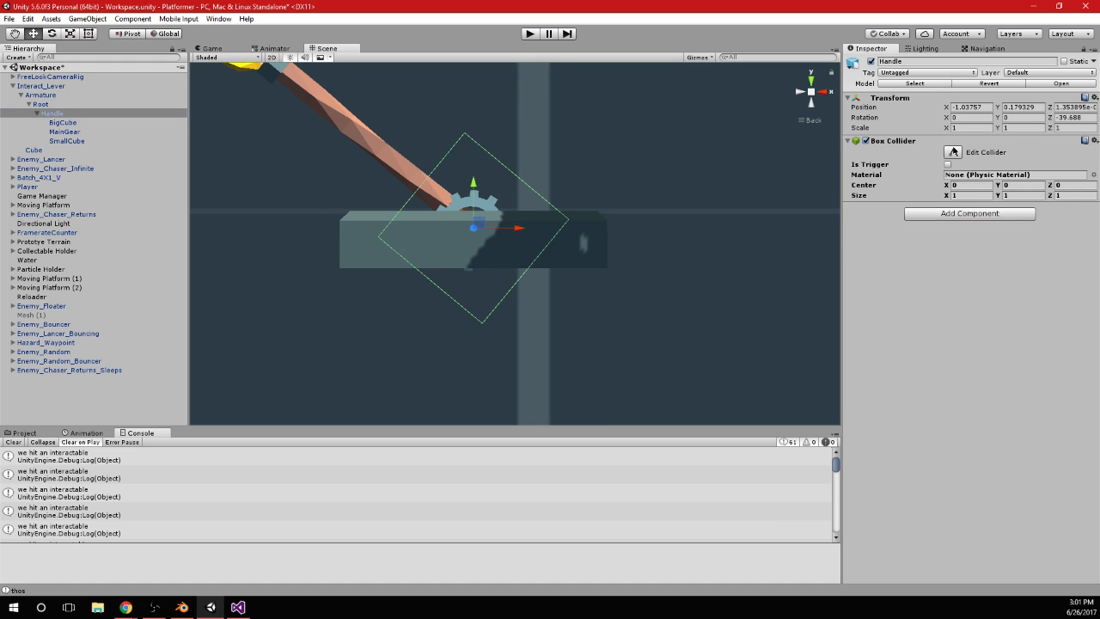
# Set the Handle Box Collider's size to X 2.67 and Y 0.16
pyautogui.click(969, 195)
pyautogui.write('0.04')
pyautogui.press('Tab')
pyautogui.write('0.02')
pyautogui.click(960, 196)
pyautogui.write('2.52')
pyautogui.press('Tab')
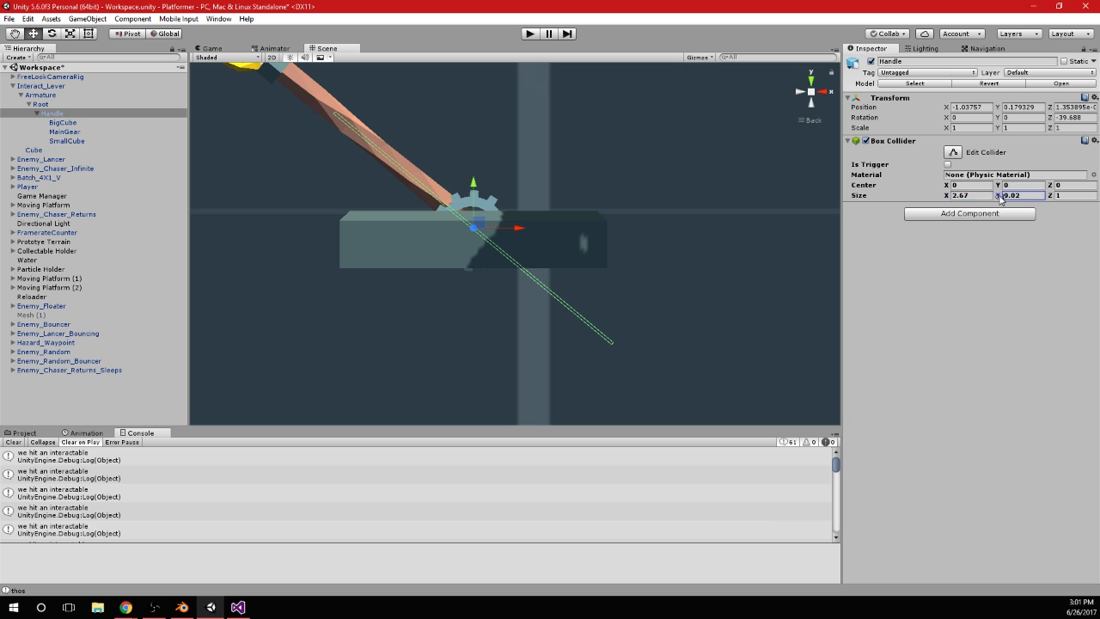
pyautogui.write('0.16')
# Fit the Handle Box Collider around the lever arm with a center X of -1.07 and a Z size of 0.2
pyautogui.moveTo(558, 185); pyautogui.dragTo(642, 255, button='middle')
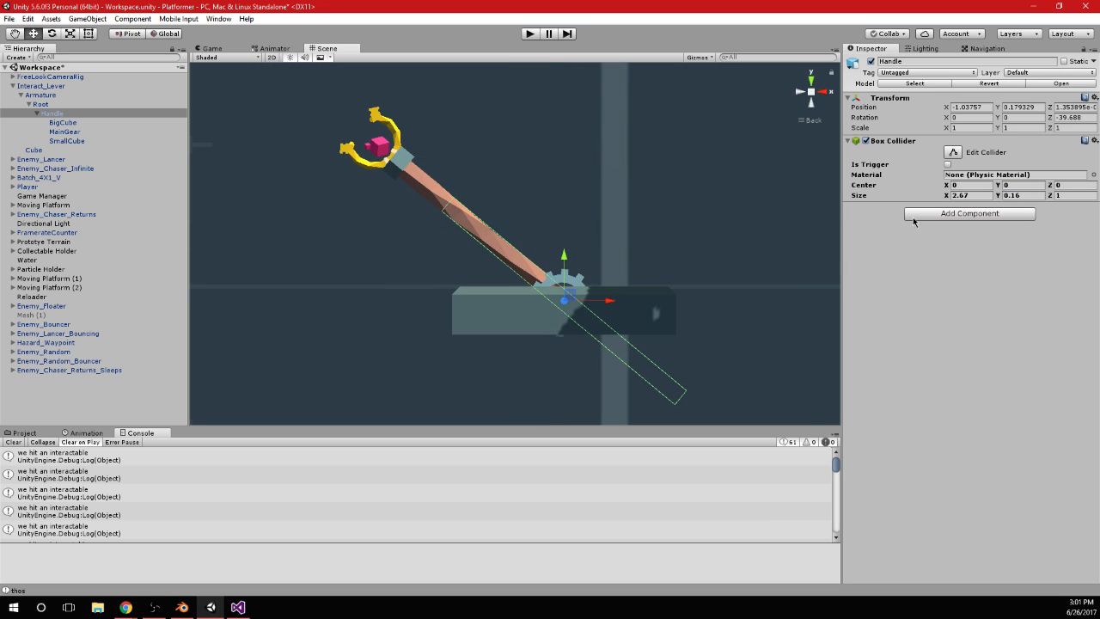
pyautogui.click(950, 197)
pyautogui.moveTo(946, 185); pyautogui.dragTo(941, 187)
pyautogui.keyDown('alt'); pyautogui.moveTo(566, 214); pyautogui.dragTo(687, 232); pyautogui.keyUp('alt')
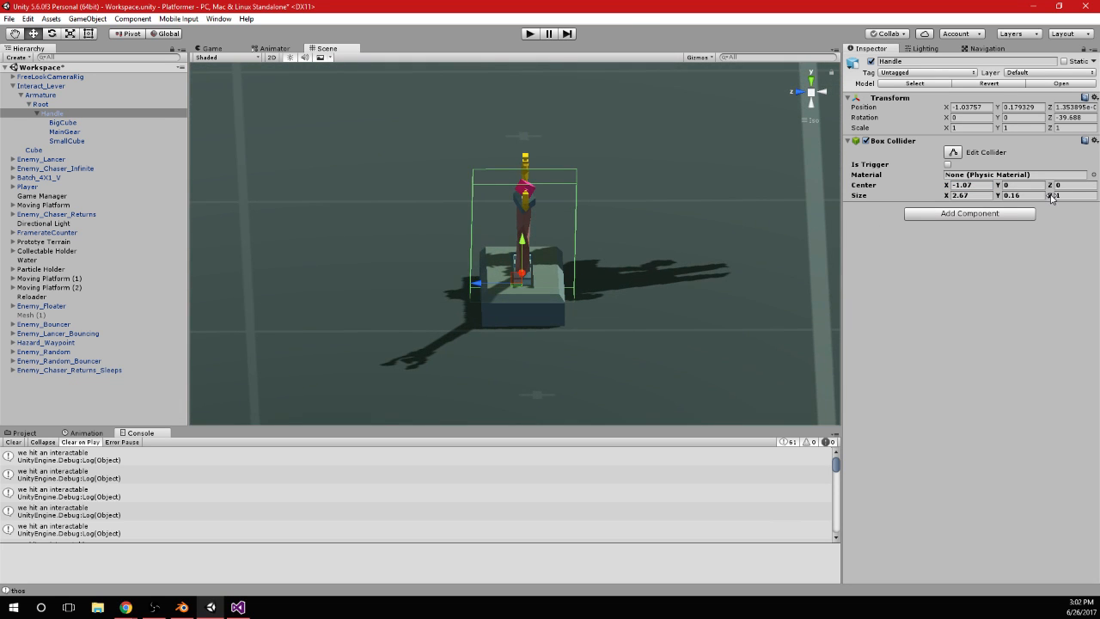
pyautogui.moveTo(1051, 197); pyautogui.dragTo(1035, 198)
pyautogui.keyDown('alt'); pyautogui.moveTo(454, 184); pyautogui.dragTo(522, 210); pyautogui.keyUp('alt')
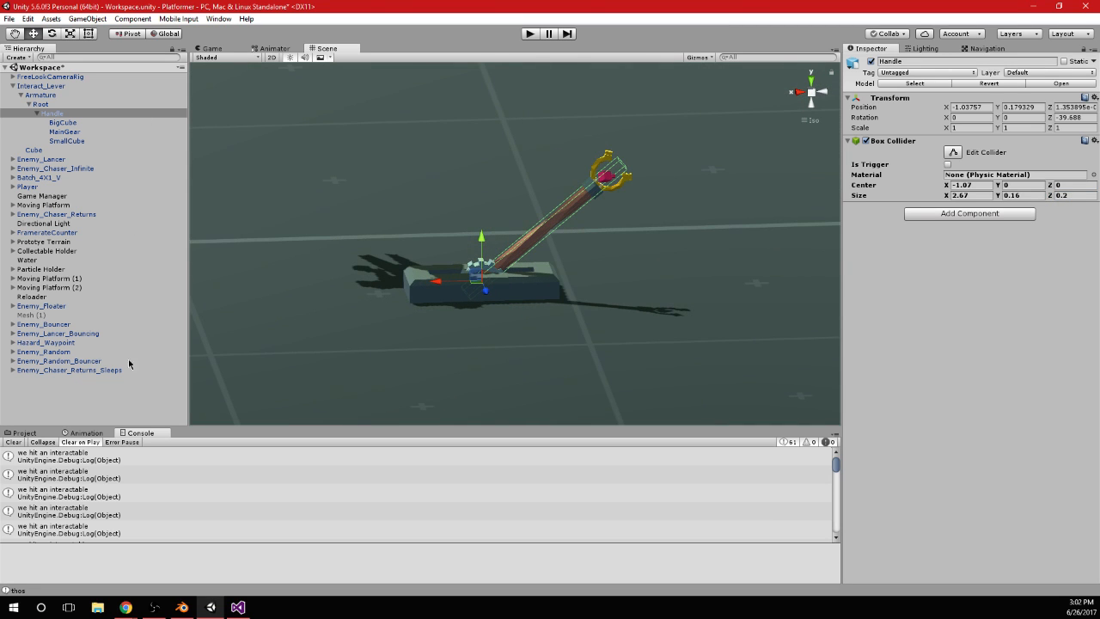
# Clear the console, playtest the lever's colliders by spin attacking near it, and stop the game
pyautogui.click(12, 441)
pyautogui.click(530, 33)
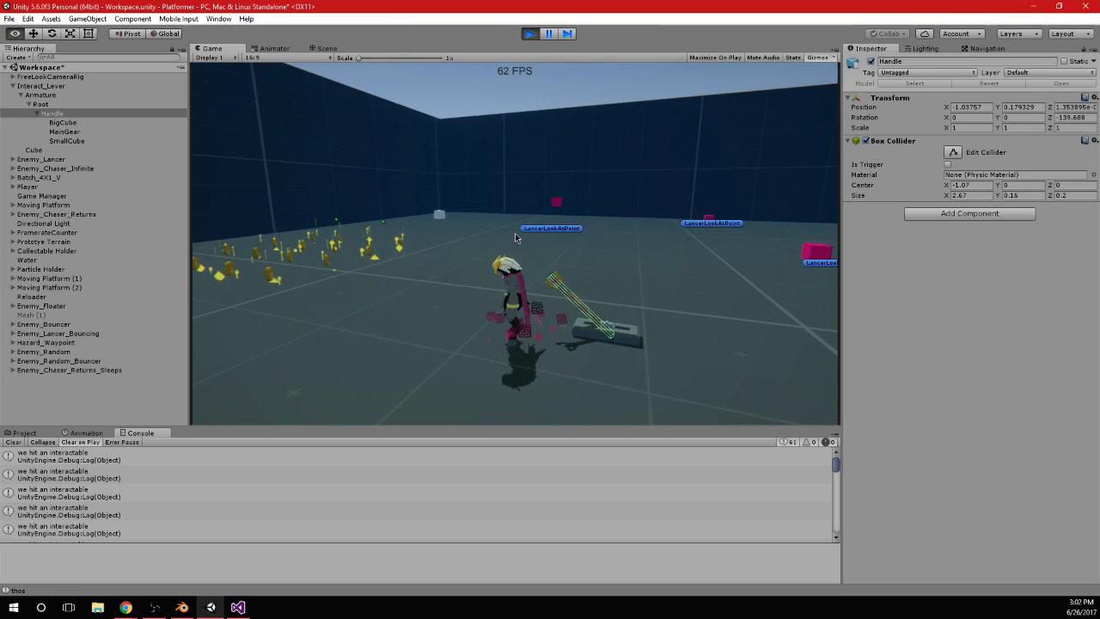
pyautogui.hotkey('alt', 'Tab')
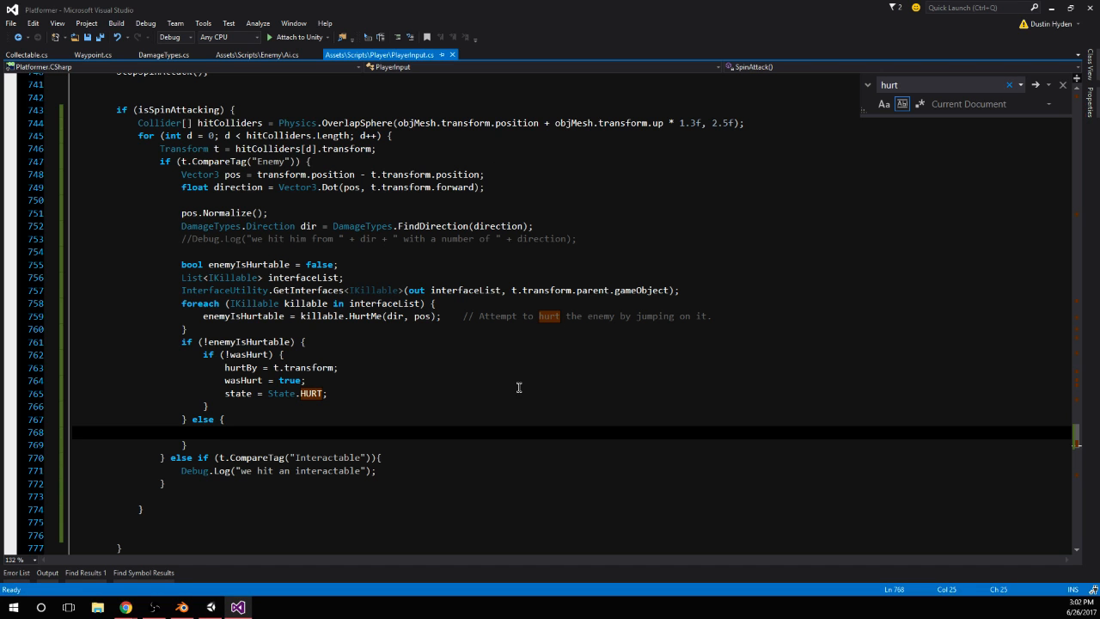
pyautogui.click(210, 607)
pyautogui.click(444, 368)
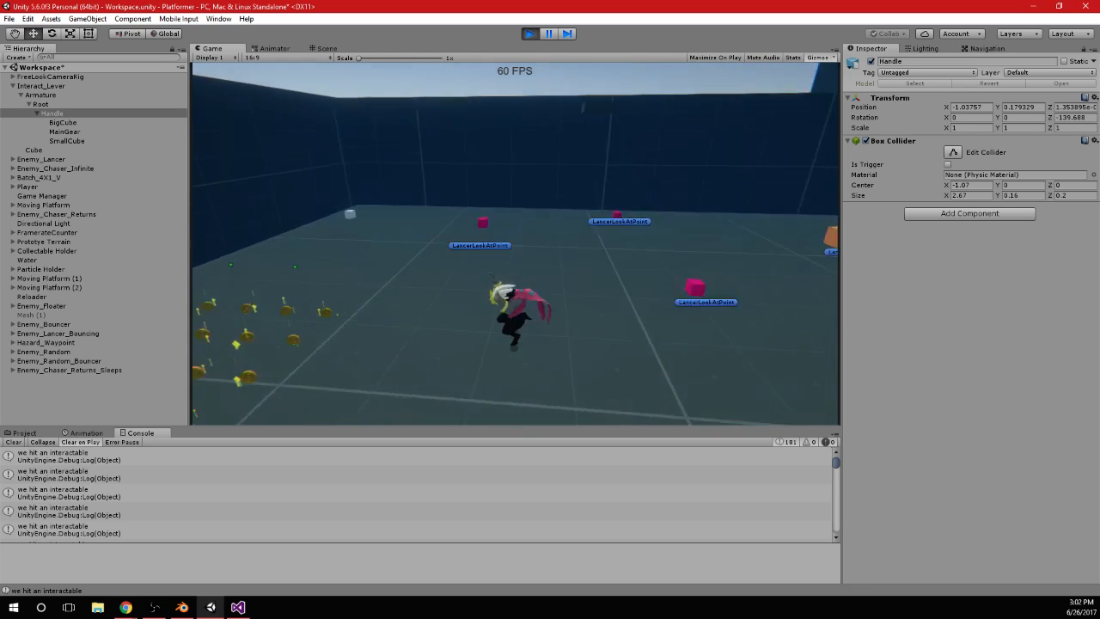
pyautogui.click(530, 36)
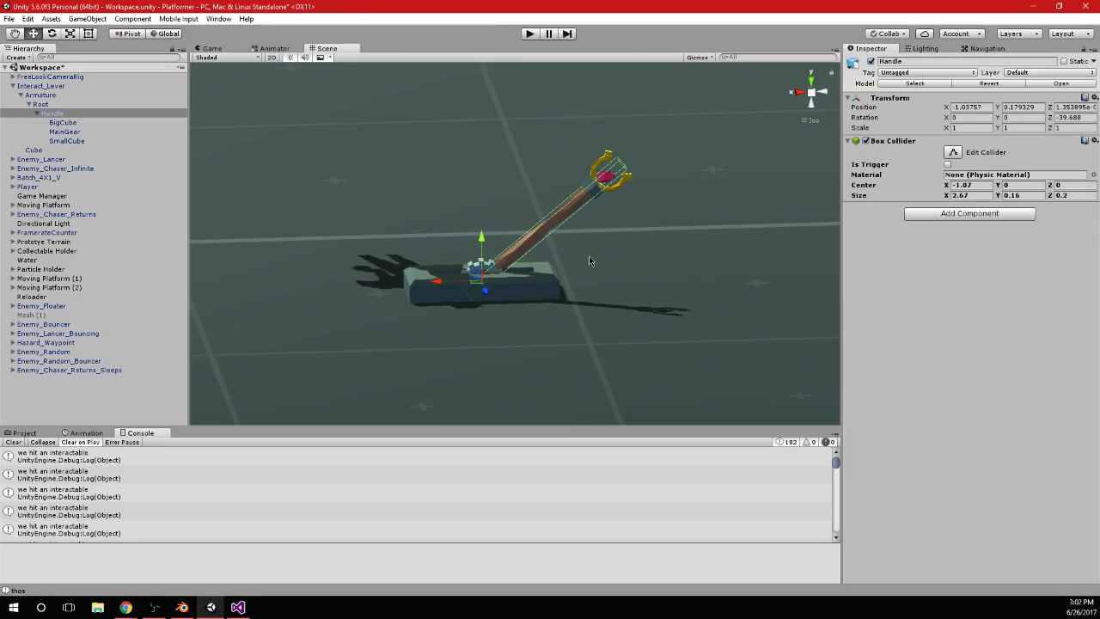
# Switch to Visual Studio and remove the blank lines below the Interactable branch and the for loop in SpinAttack
pyautogui.click(238, 607)
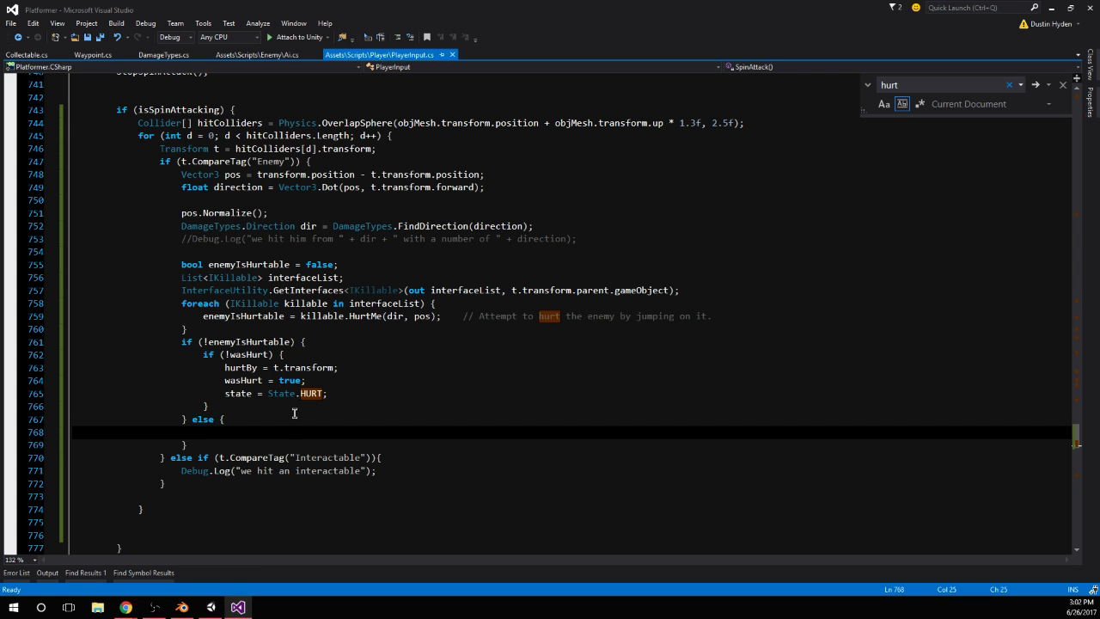
pyautogui.click(401, 457)
pyautogui.click(407, 479)
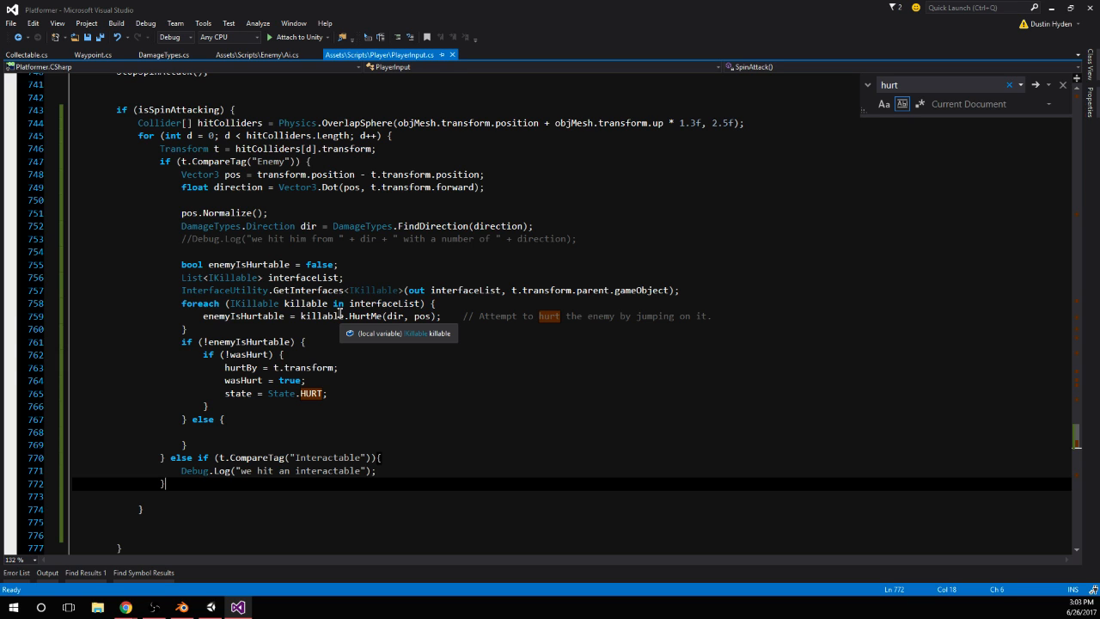
pyautogui.scroll(-2, 339, 312)
pyautogui.moveTo(170, 423); pyautogui.dragTo(37, 424)
pyautogui.press('BackSpace')
pyautogui.press('BackSpace')
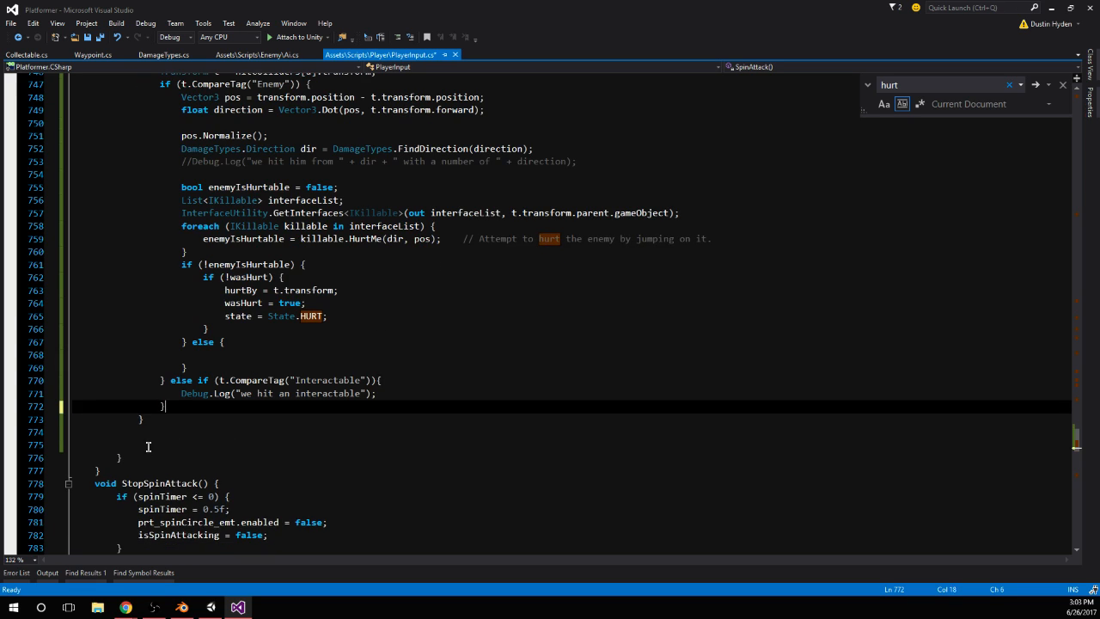
pyautogui.moveTo(148, 447); pyautogui.dragTo(144, 419)
pyautogui.press('BackSpace')
pyautogui.scroll(1, 445, 418)
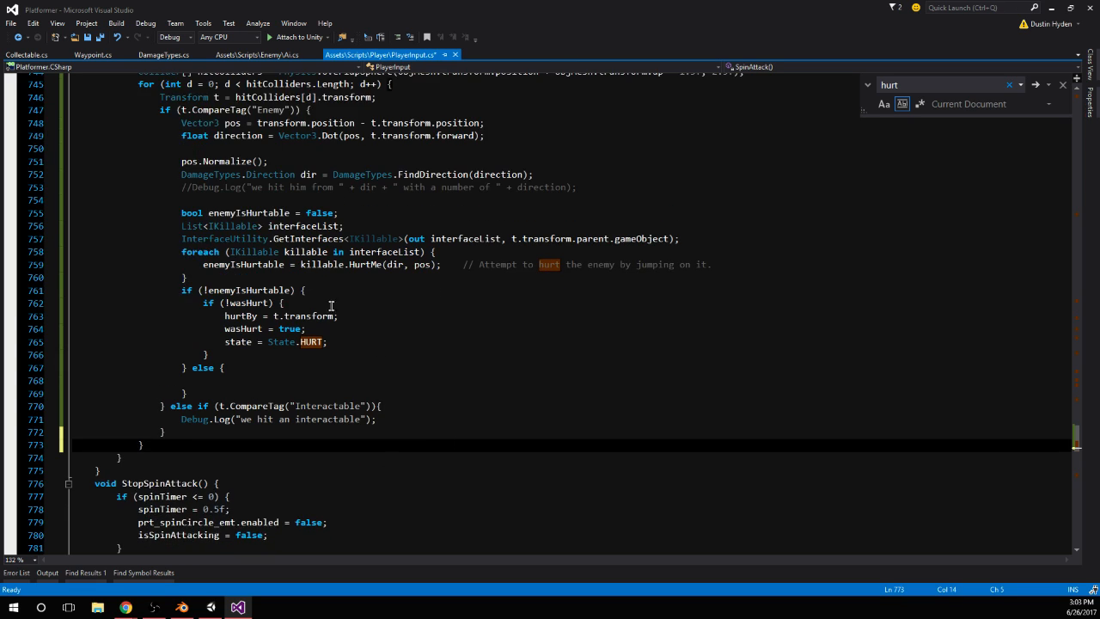
pyautogui.doubleClick(254, 246)
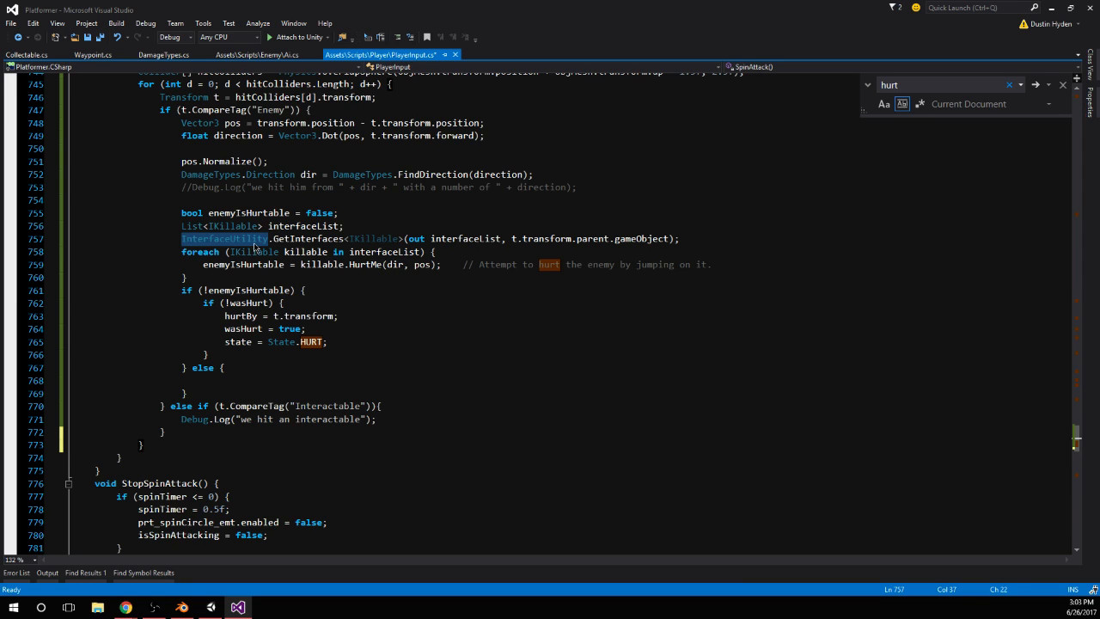
pyautogui.click(405, 421)
# Switch to Unity and open the Interfaces folder inside the project's Scripts folder
pyautogui.click(211, 607)
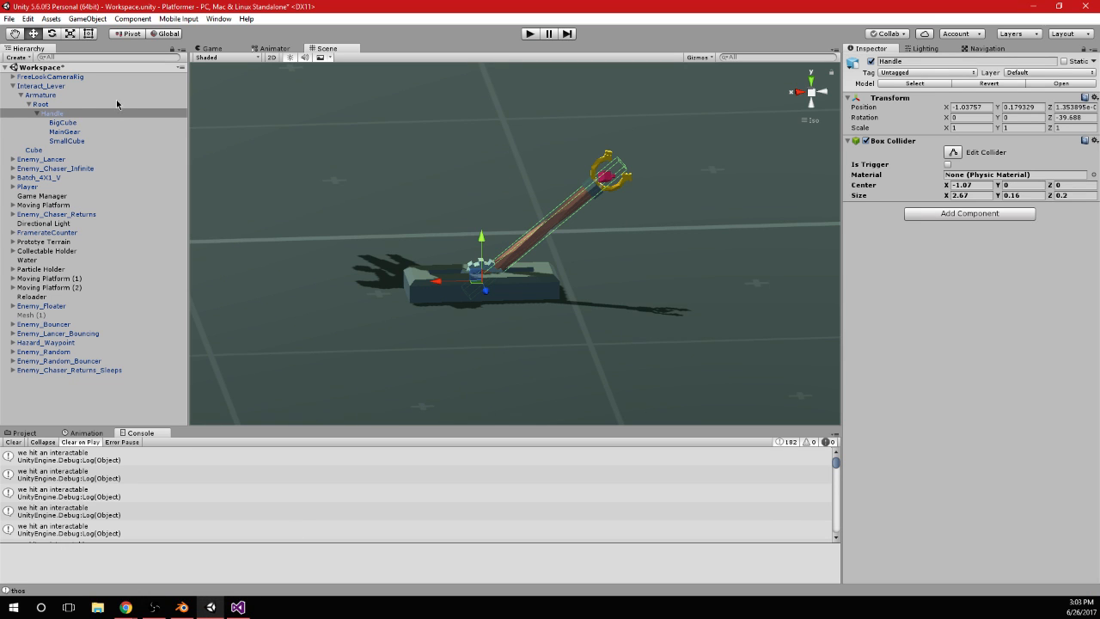
pyautogui.click(60, 86)
pyautogui.click(33, 434)
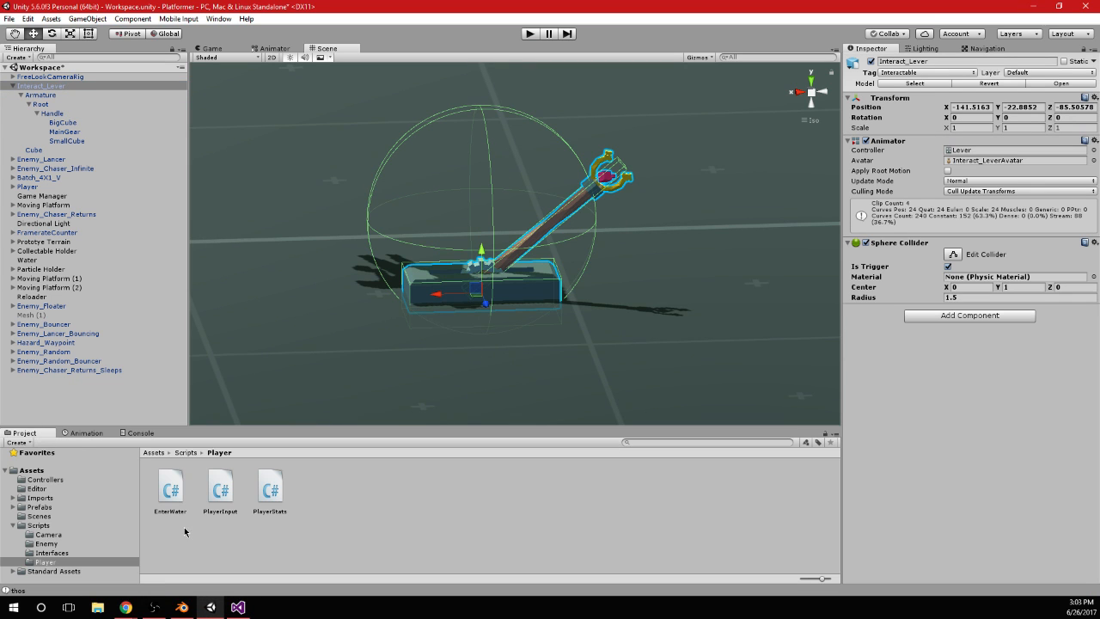
pyautogui.click(38, 525)
pyautogui.click(269, 488)
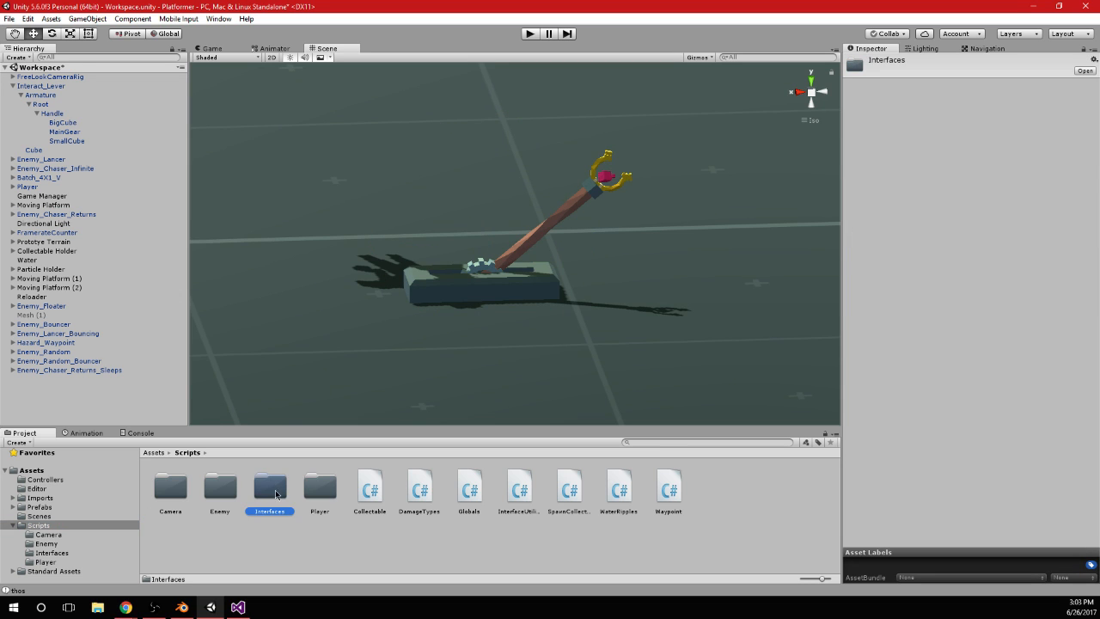
pyautogui.doubleClick(268, 486)
# Duplicate the IKillable script and name the copy IInteractable
pyautogui.click(176, 488)
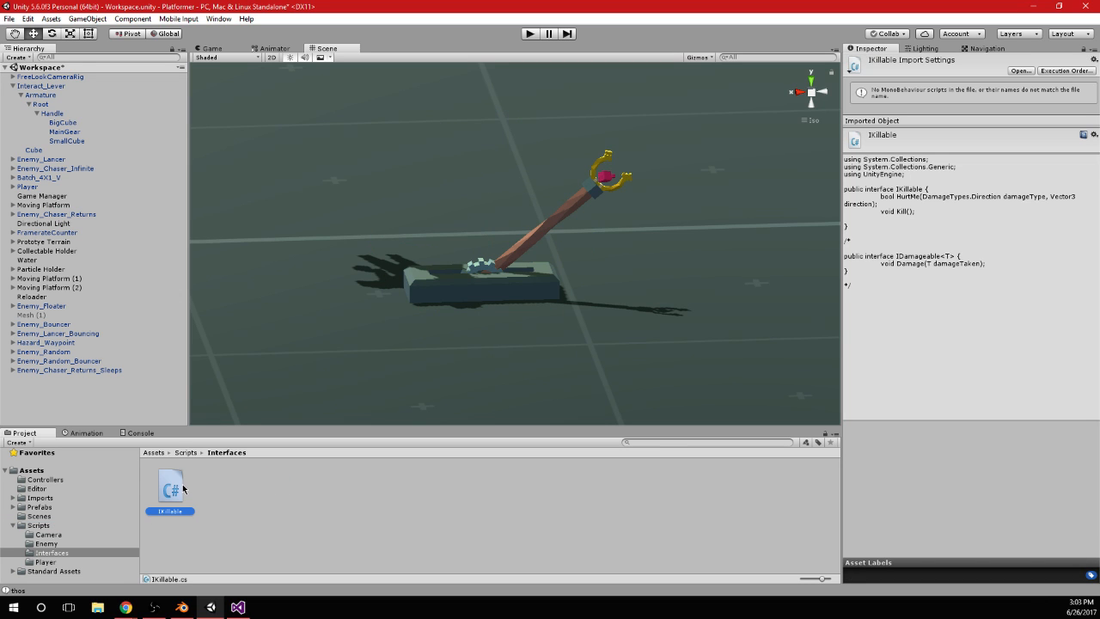
pyautogui.click(27, 19)
pyautogui.click(74, 103)
pyautogui.click(221, 514)
pyautogui.write('I')
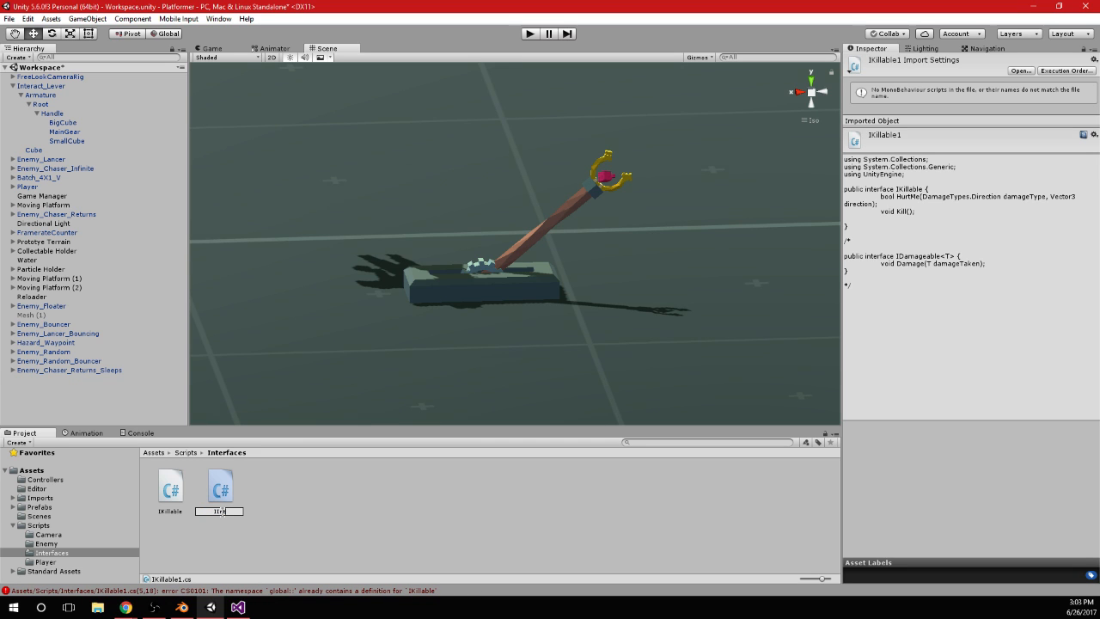
pyautogui.write('Interactable')
pyautogui.press('Return')
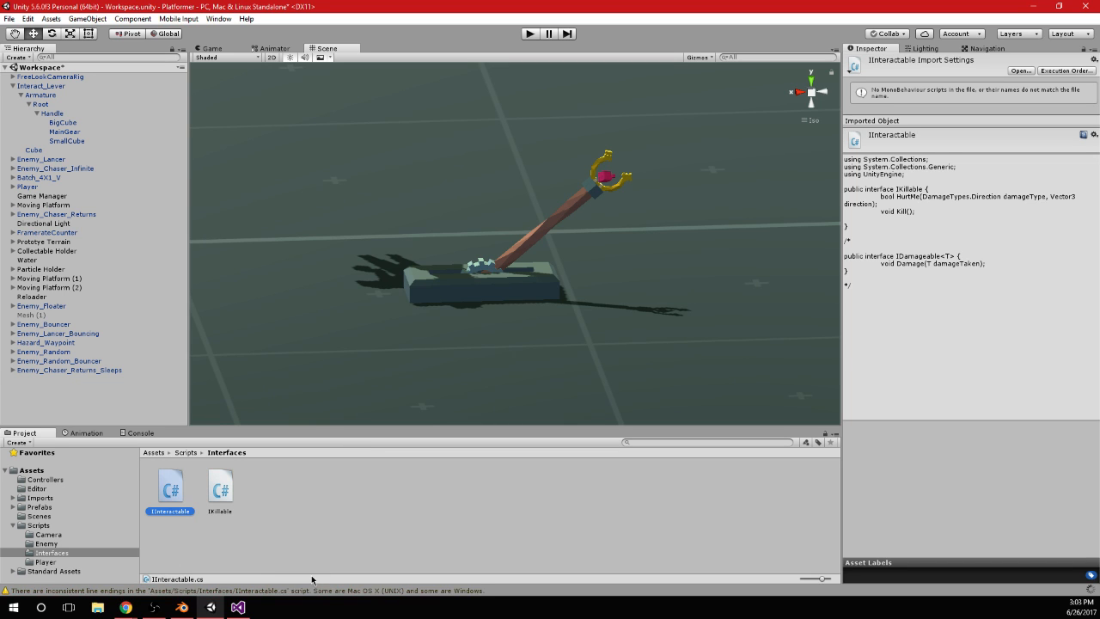
# Open the IInteractable script in Visual Studio and reload all externally modified projects
pyautogui.doubleClick(167, 491)
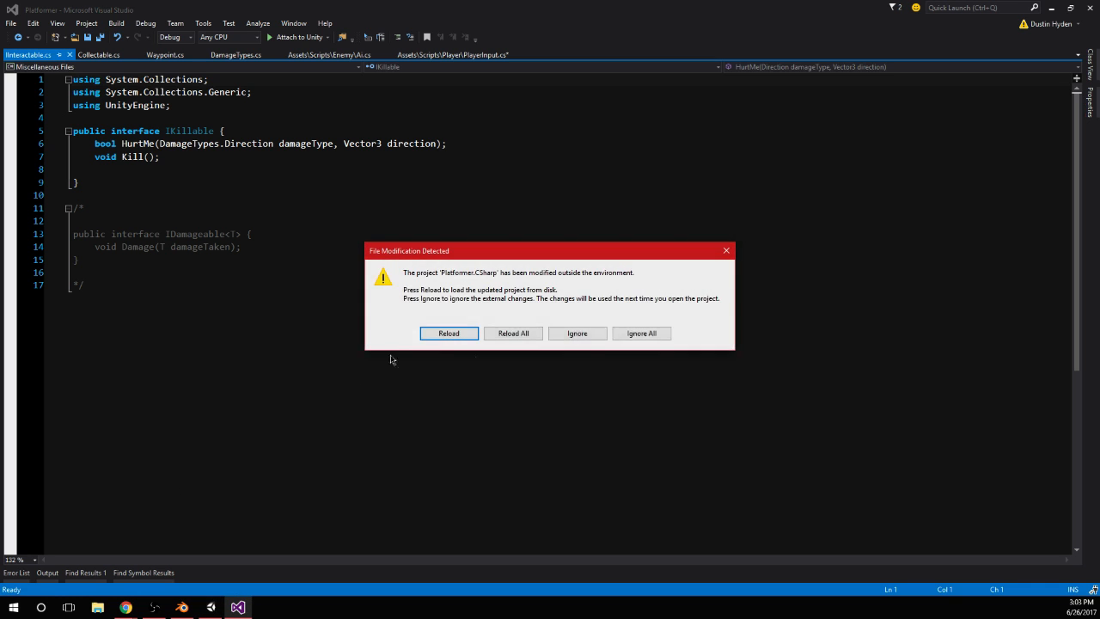
pyautogui.click(515, 332)
pyautogui.click(552, 378)
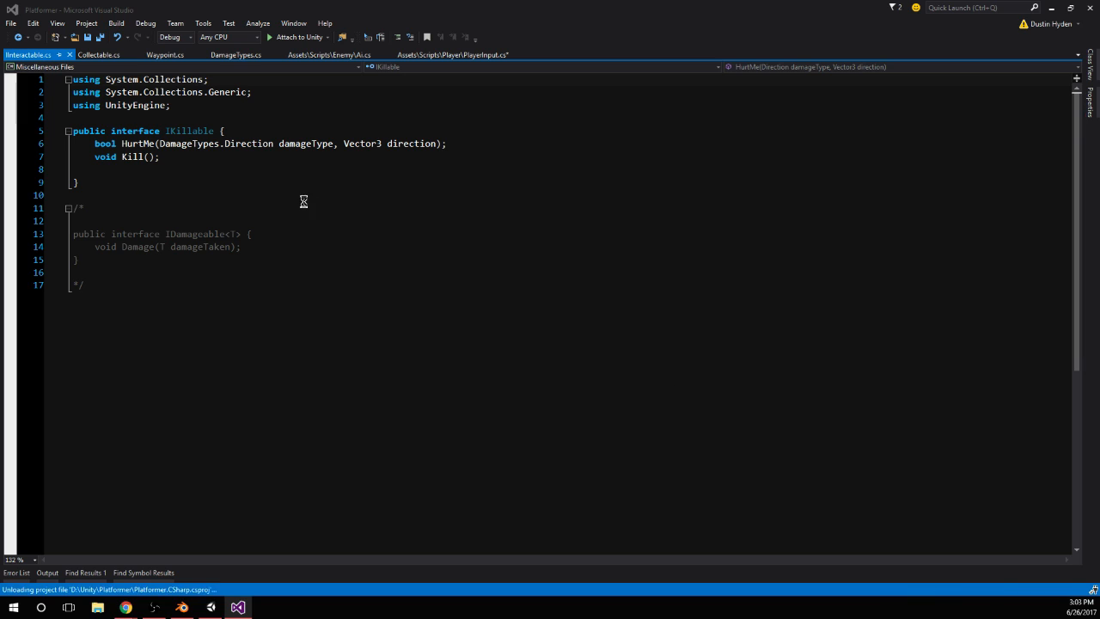
# Rename the interface in the IInteractable script from IKillable to IInteractable
pyautogui.doubleClick(191, 131)
pyautogui.hotkey('ctrl', 'r')
pyautogui.hotkey('ctrl', 'r')
pyautogui.write('IInteractabl')
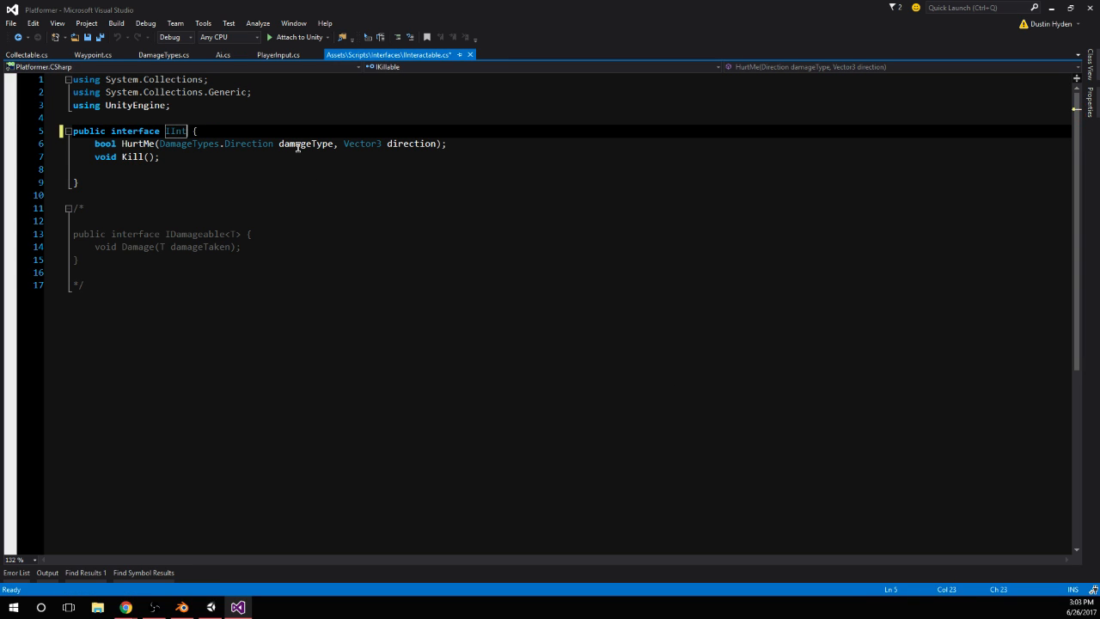
pyautogui.write('e')
pyautogui.click(222, 180)
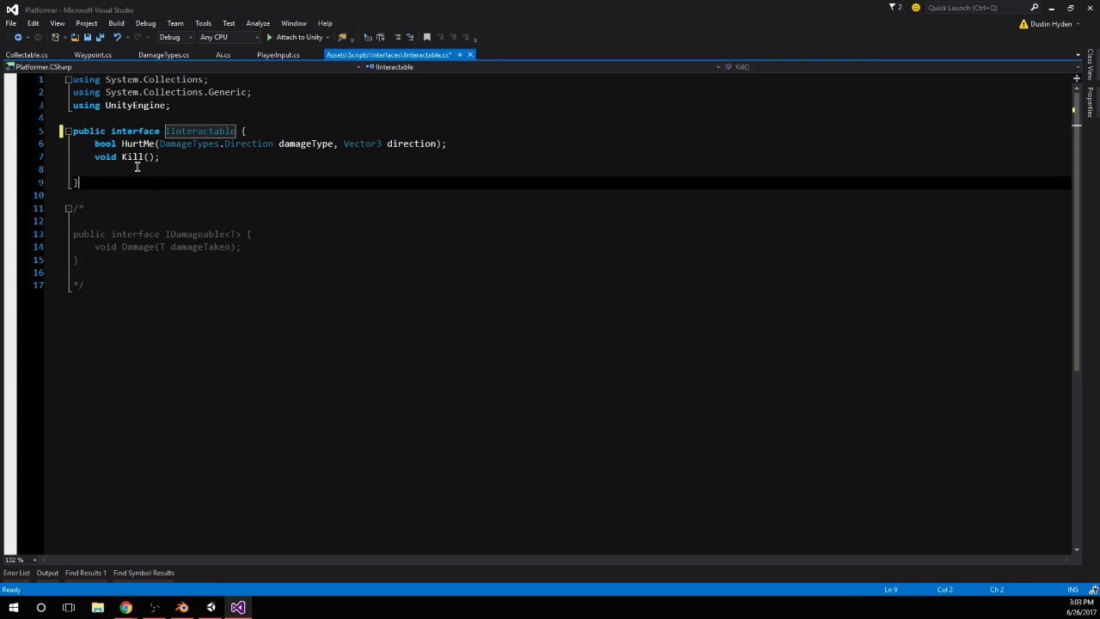
# Replace the HurtMe and Kill declarations in the interface with void Toggle(bool toggle_)
pyautogui.moveTo(94, 144); pyautogui.dragTo(164, 169)
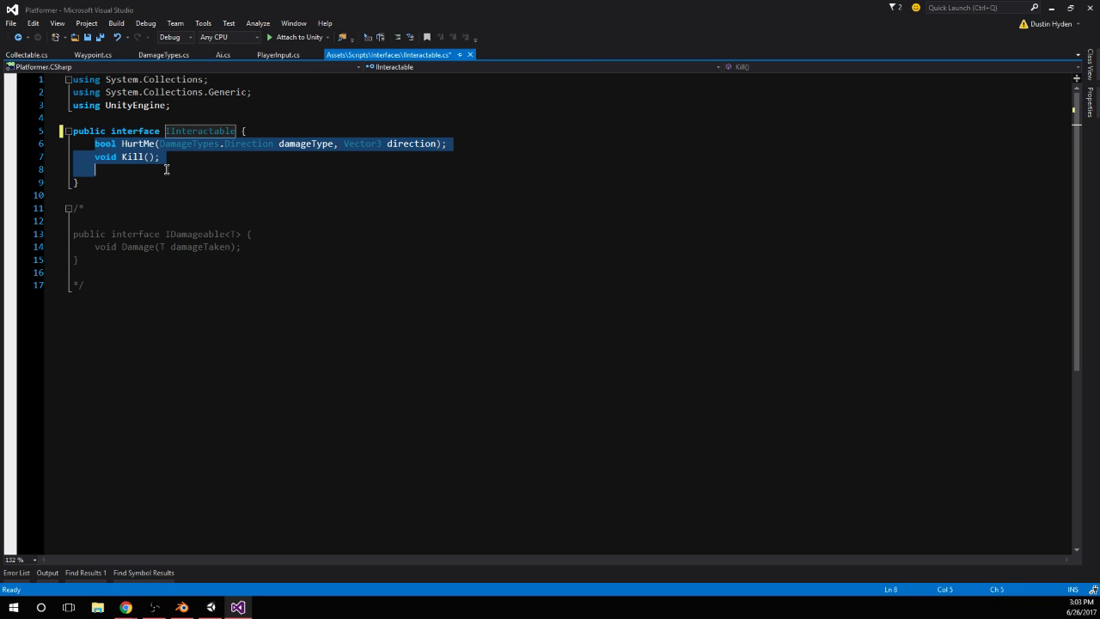
pyautogui.write('void(')
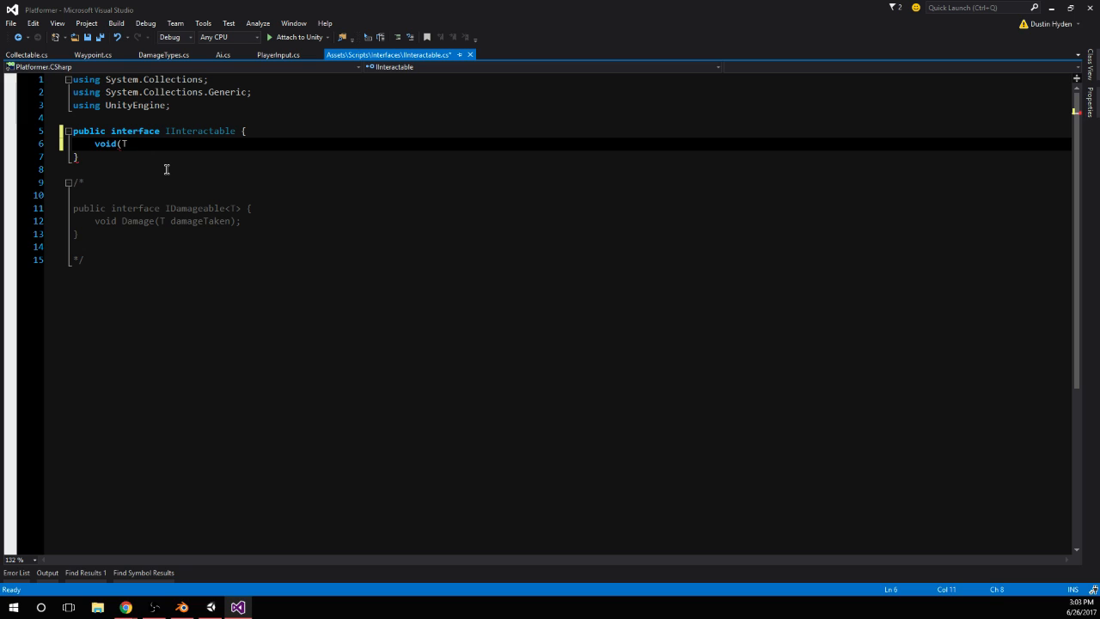
pyautogui.write('Toggle(bool toggle_')
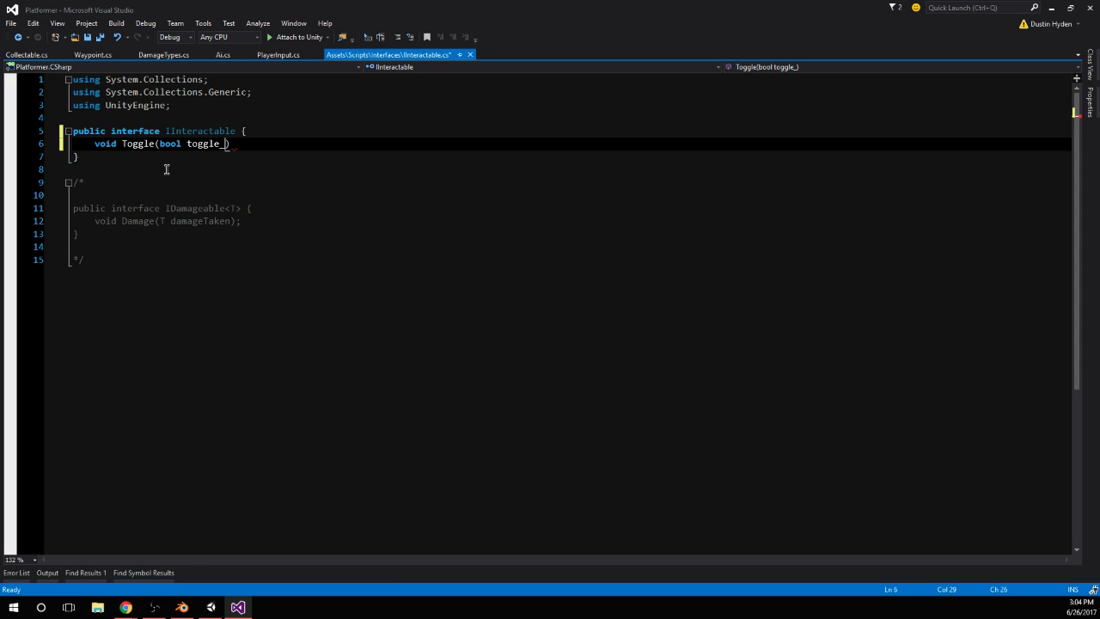
# Rename the Toggle method to ToggleMe, end its declaration with a semicolon, and save the script
pyautogui.hotkey('ctrl', 'Left')
pyautogui.hotkey('ctrl', 'Left')
pyautogui.hotkey('ctrl', 'Left')
pyautogui.hotkey('ctrl', 'Left')
pyautogui.write('Me')
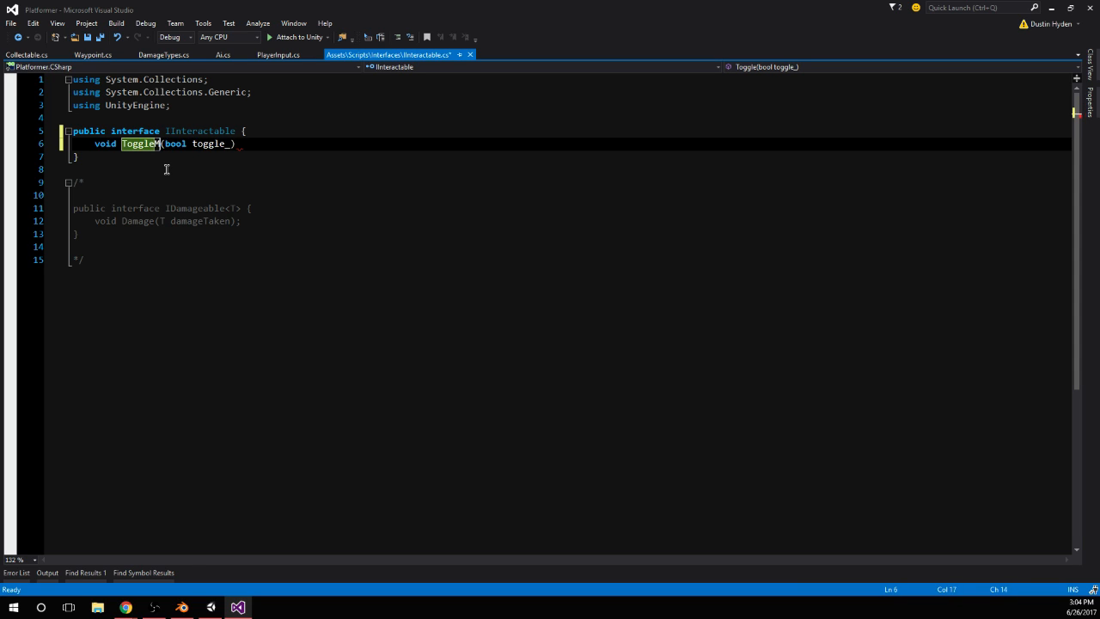
pyautogui.click(333, 144)
pyautogui.write(';')
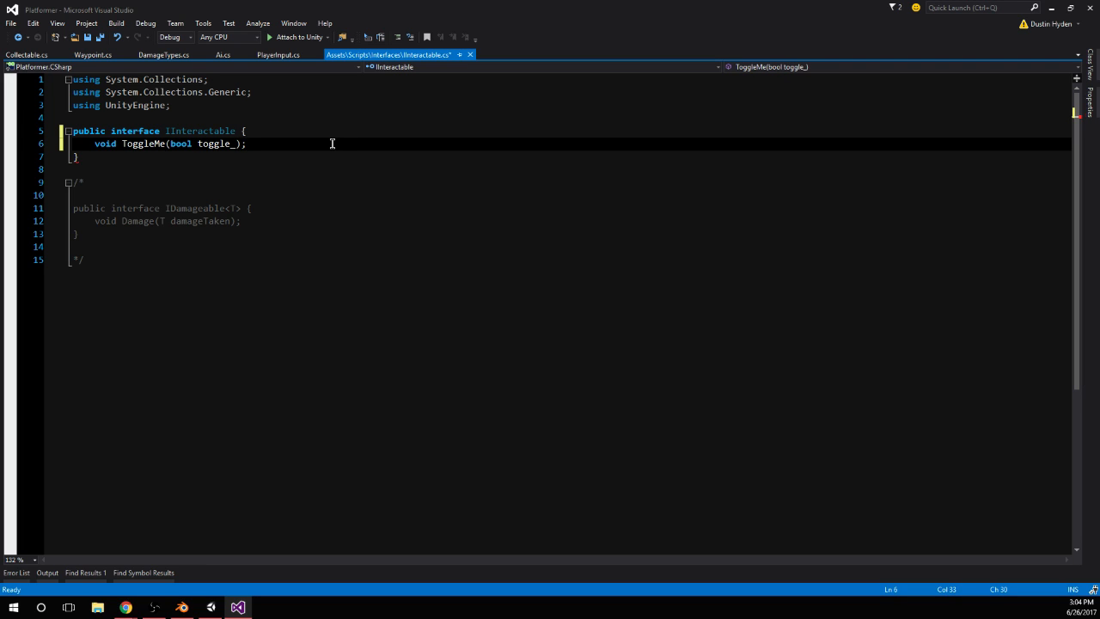
pyautogui.click(200, 170)
pyautogui.hotkey('ctrl', 's')
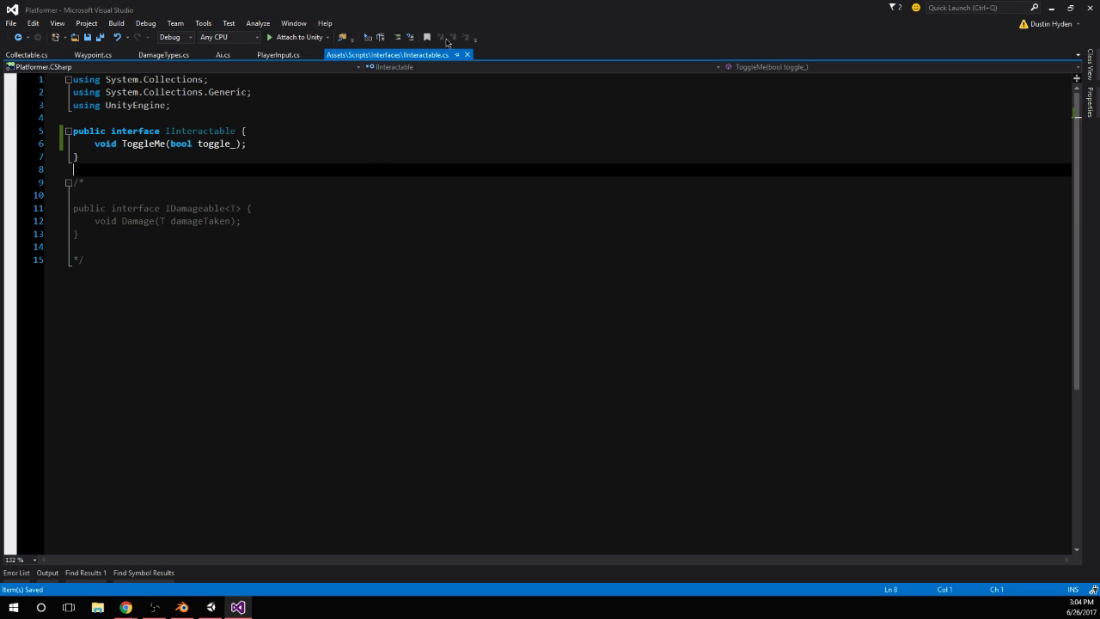
# Switch to Unity and create a new C# script named Interactable in the Scripts folder
pyautogui.moveTo(460, 6); pyautogui.dragTo(671, 617)
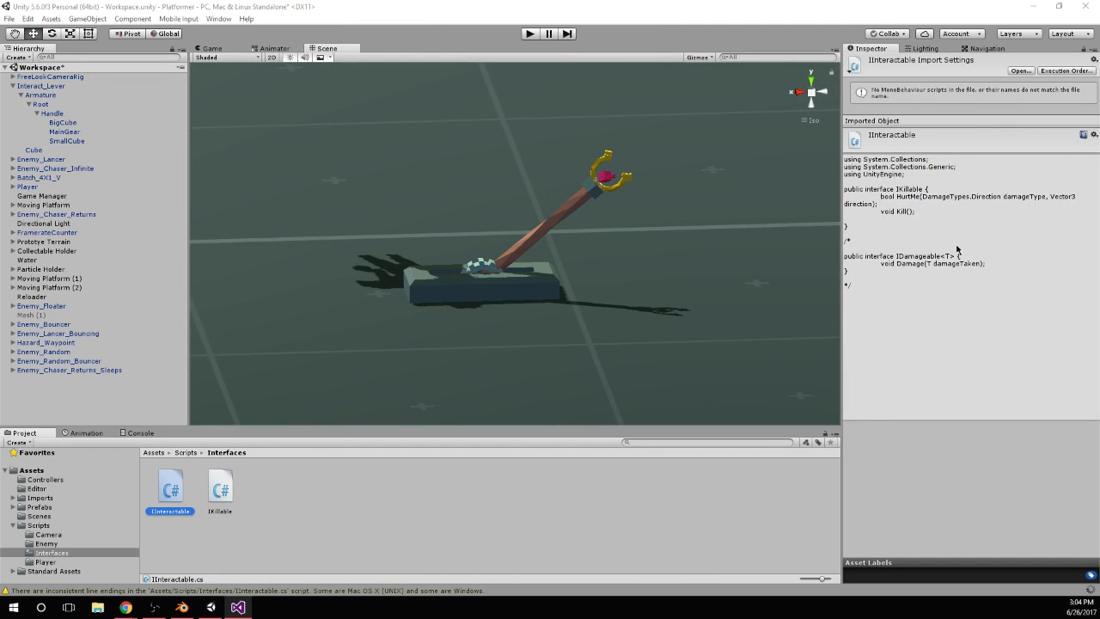
pyautogui.click(313, 486)
pyautogui.click(504, 279)
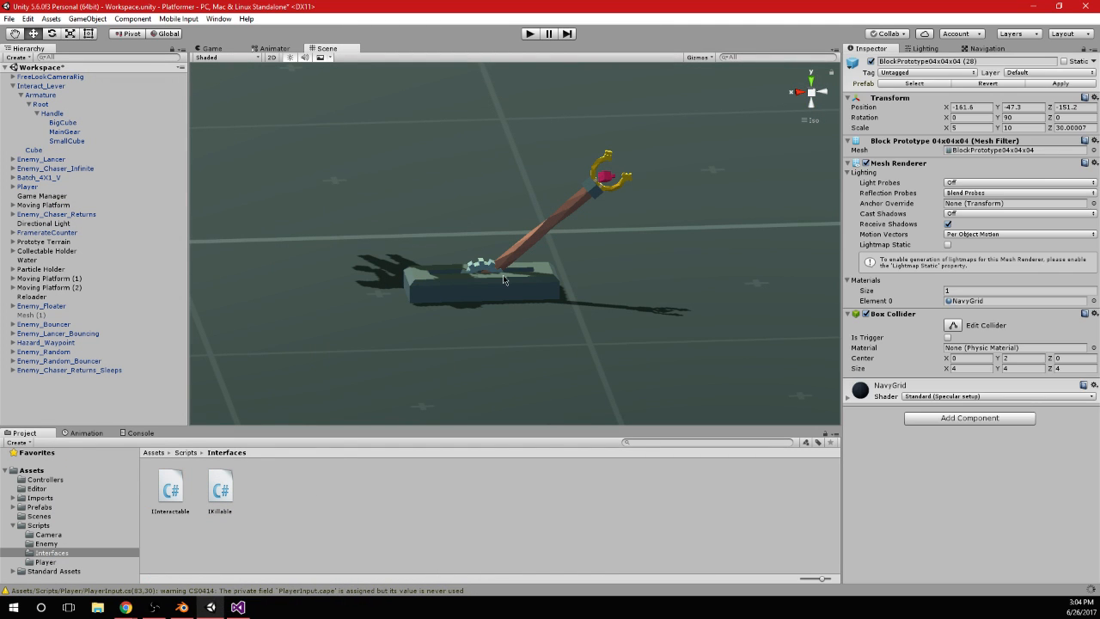
pyautogui.click(186, 453)
pyautogui.rightClick(411, 559)
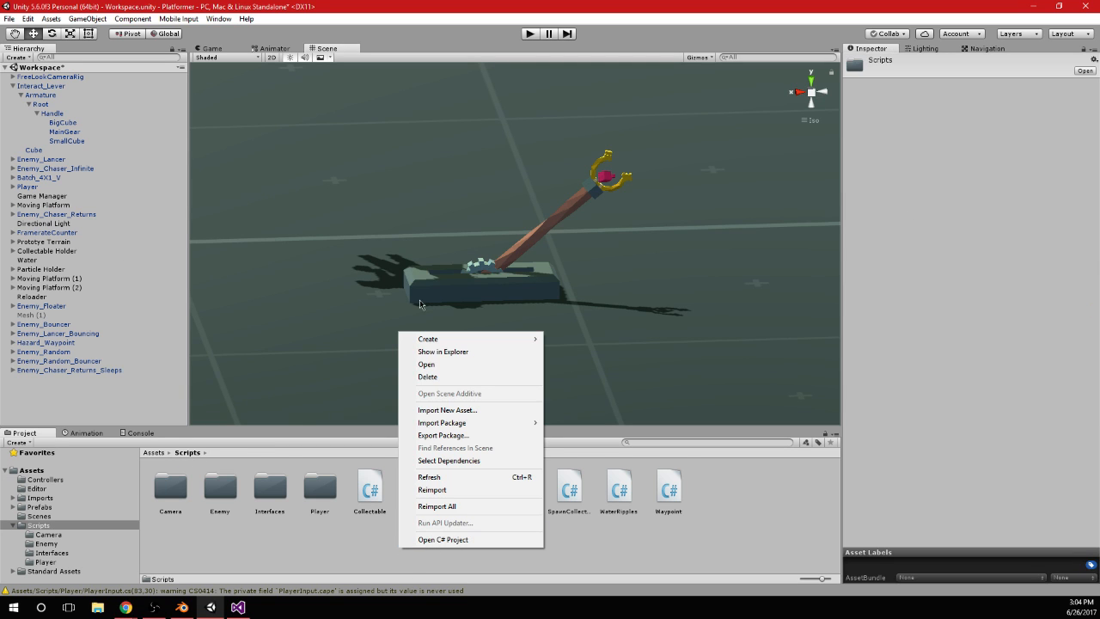
pyautogui.moveTo(434, 340)
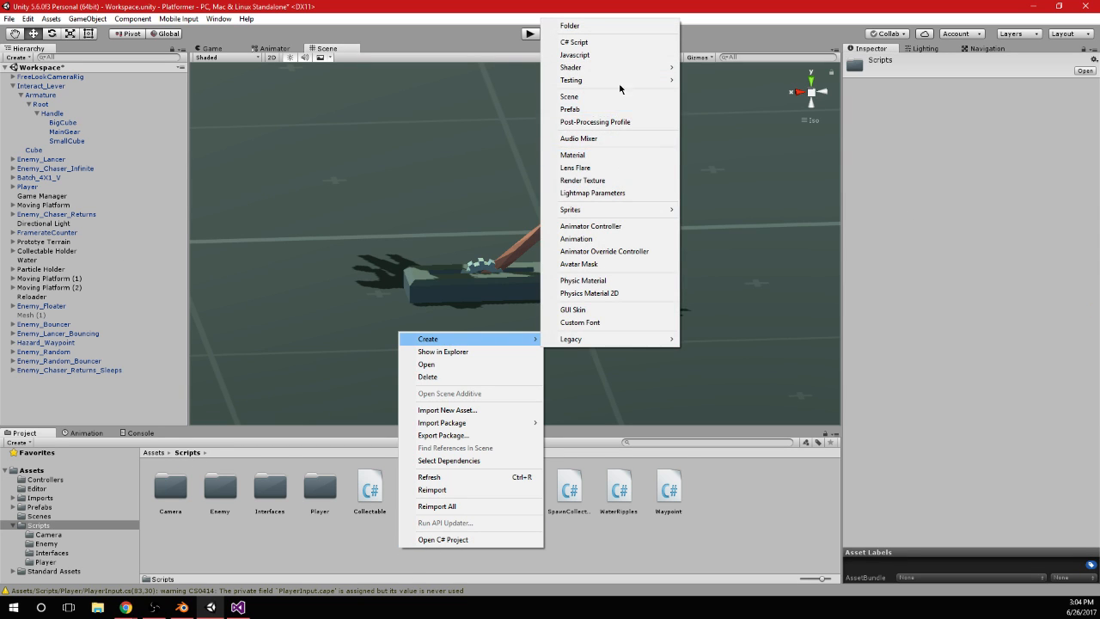
pyautogui.click(621, 42)
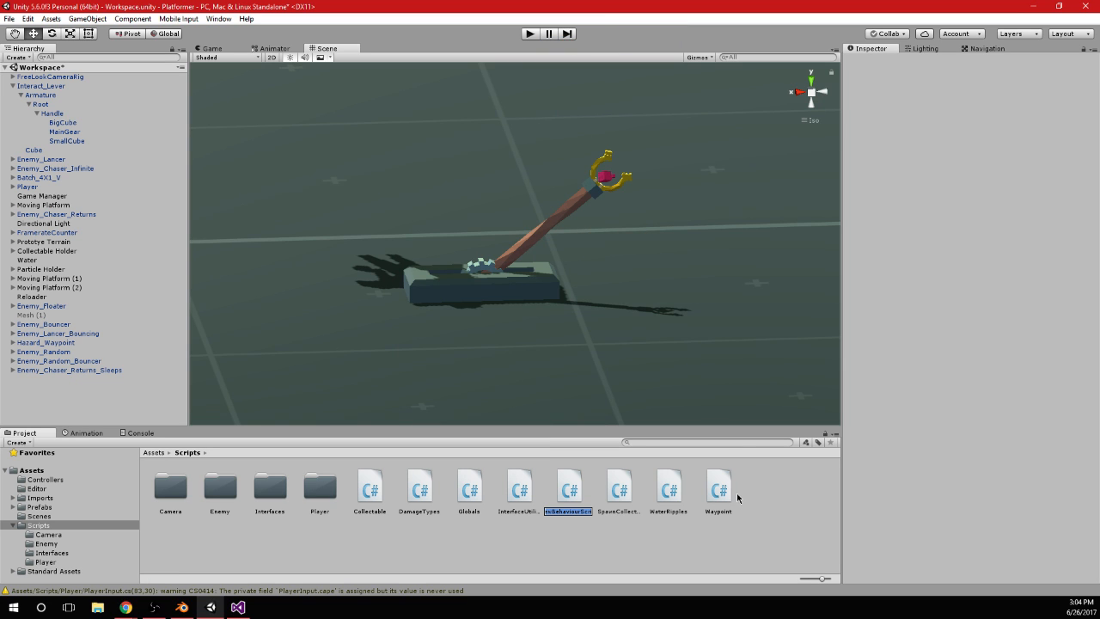
pyautogui.write('Interactable')
pyautogui.press('Return')
pyautogui.click(466, 283)
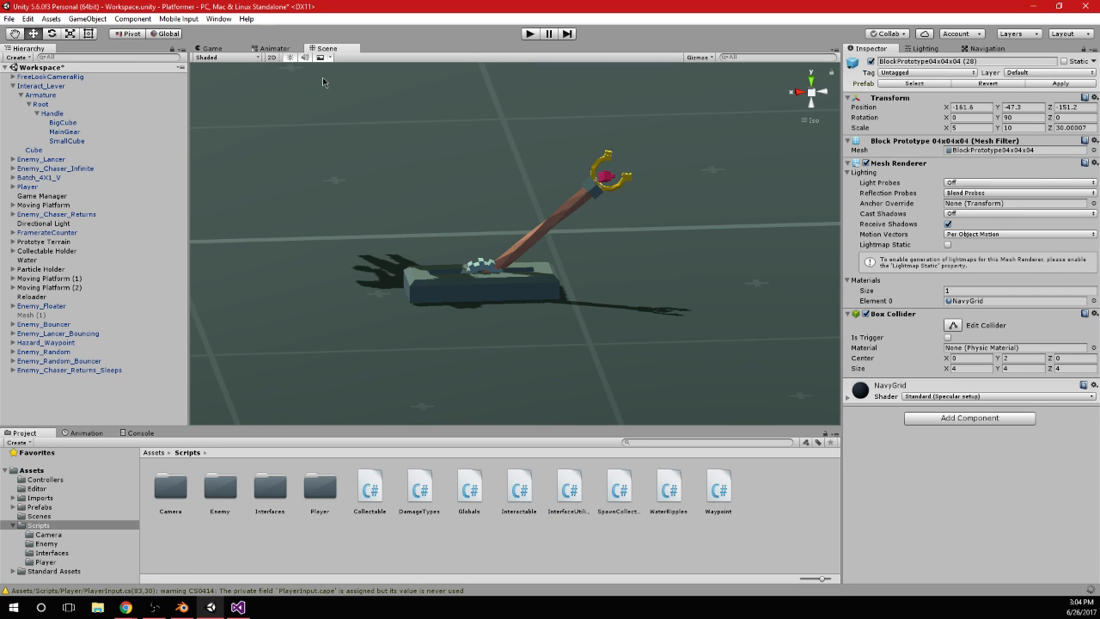
# Preview the IInteractable script in the Interfaces folder and return to the Scripts folder
pyautogui.scroll(2, 482, 283)
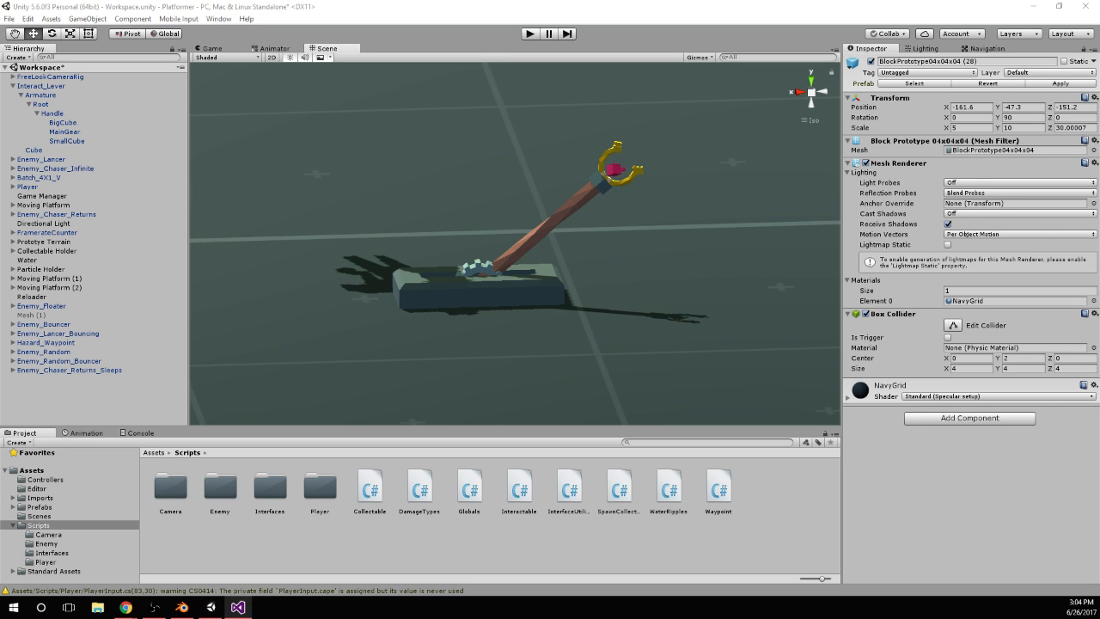
pyautogui.click(276, 513)
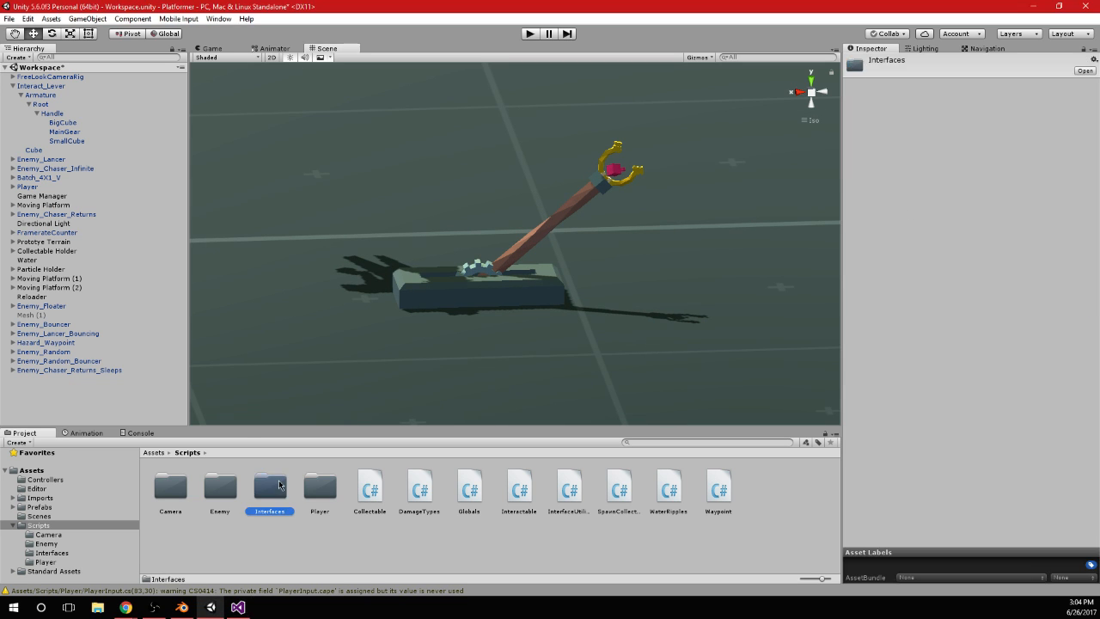
pyautogui.doubleClick(272, 491)
pyautogui.click(176, 493)
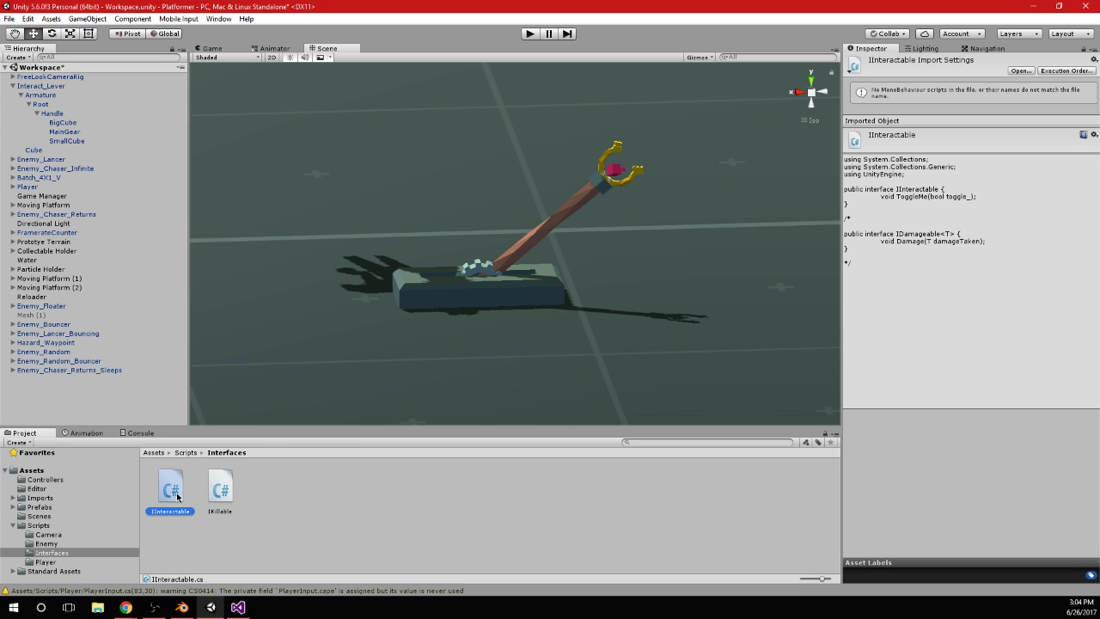
pyautogui.click(186, 452)
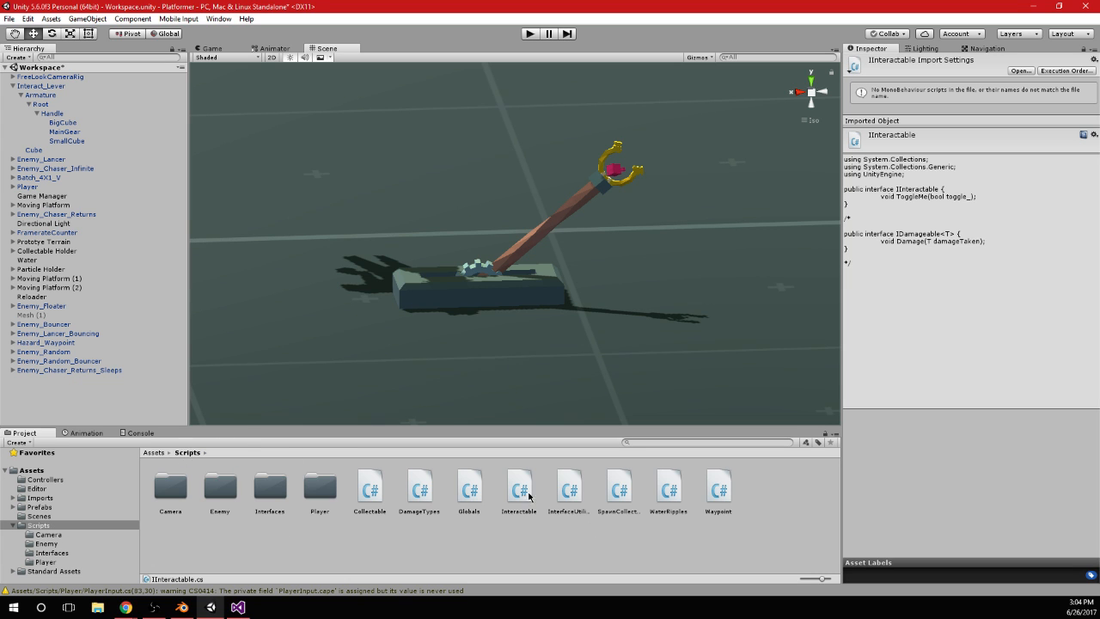
# Attach the Interactable script to the Interact_Lever object as a component and open that script in Visual Studio
pyautogui.click(521, 490)
pyautogui.click(67, 86)
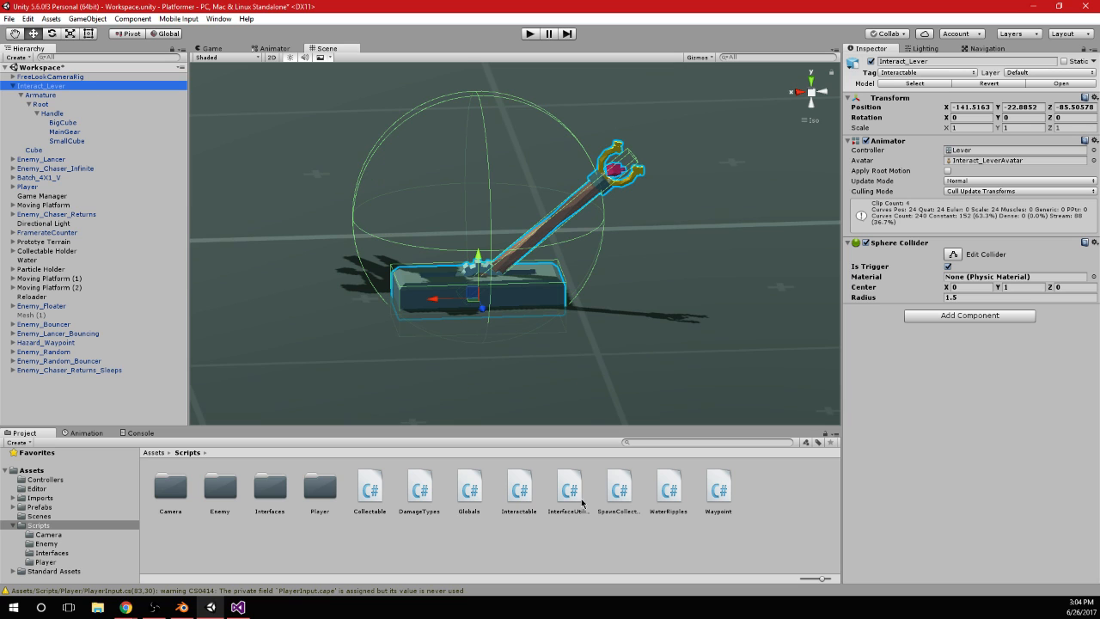
pyautogui.moveTo(521, 496); pyautogui.dragTo(967, 386)
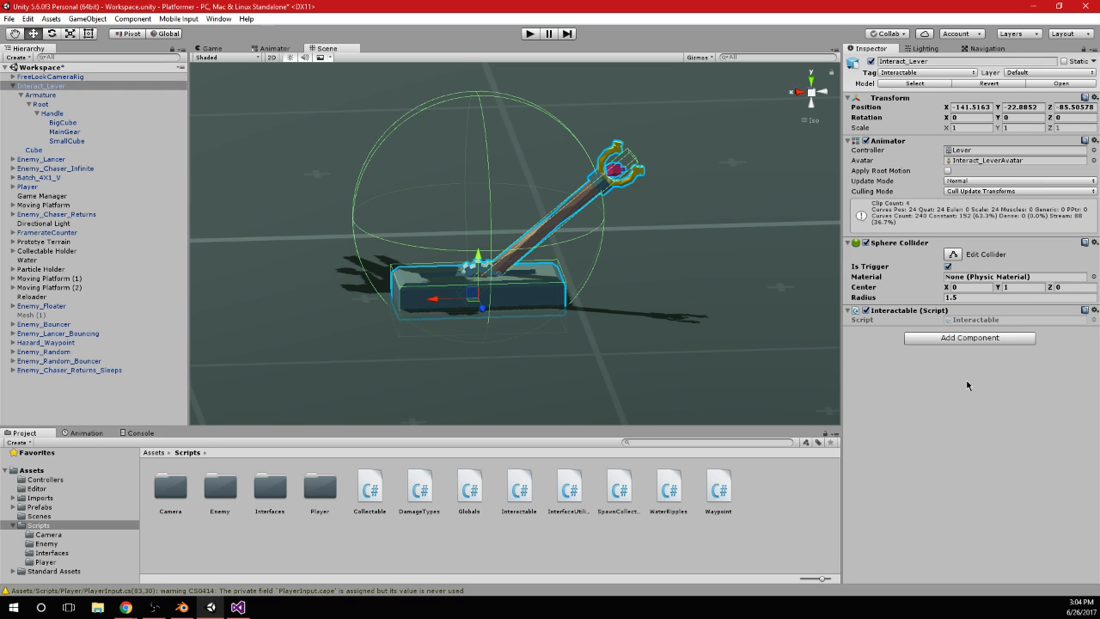
pyautogui.click(1004, 320)
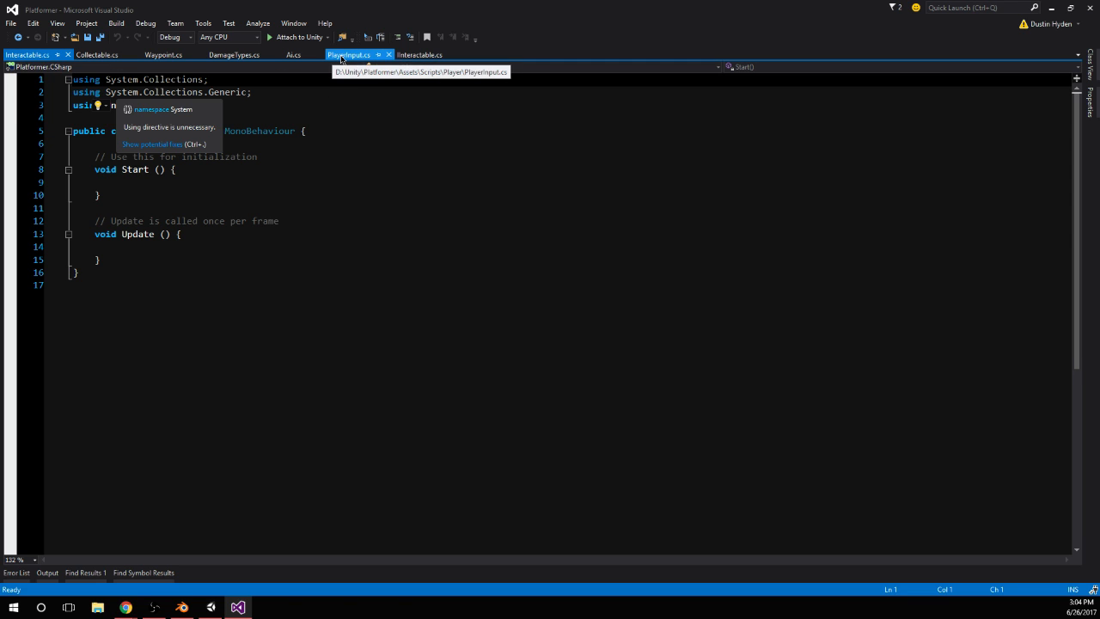
# Examine the SpinAttack method in PlayerInput.cs, from the isSpinAttacking check through the Enemy handling to the Interactable tag branch
pyautogui.click(331, 55)
pyautogui.scroll(-2, 390, 354)
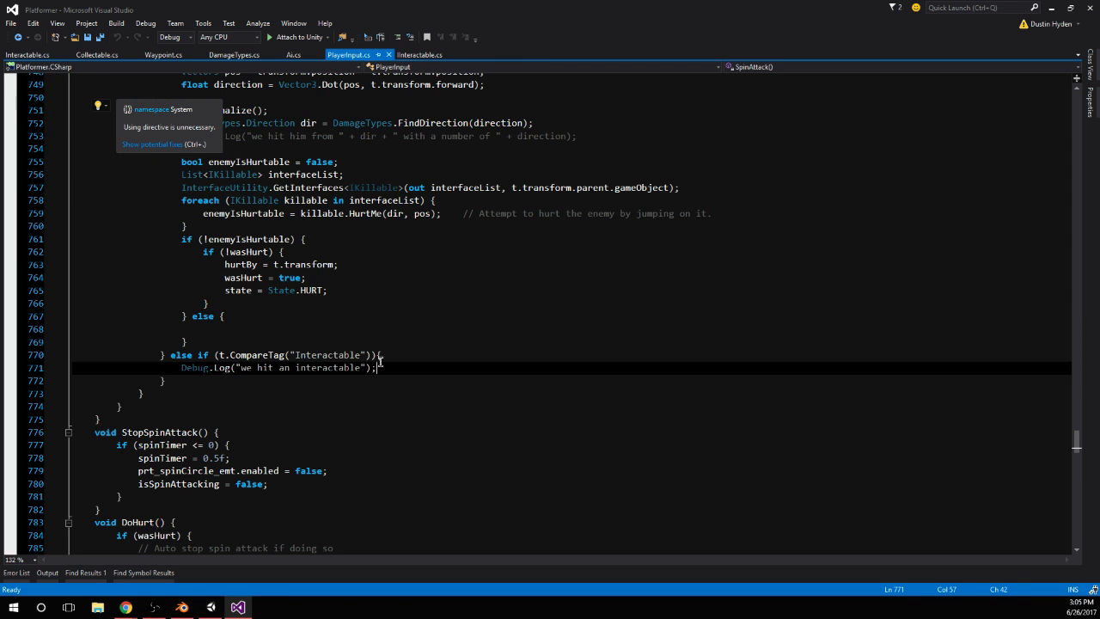
pyautogui.click(418, 356)
pyautogui.scroll(7, 417, 356)
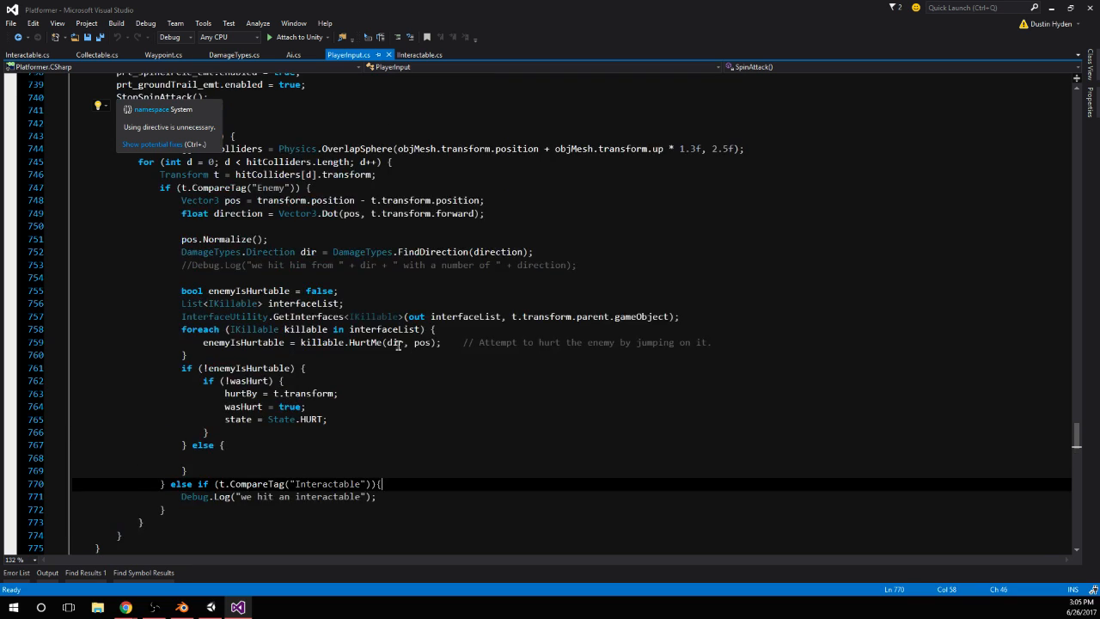
pyautogui.scroll(-3, 119, 148)
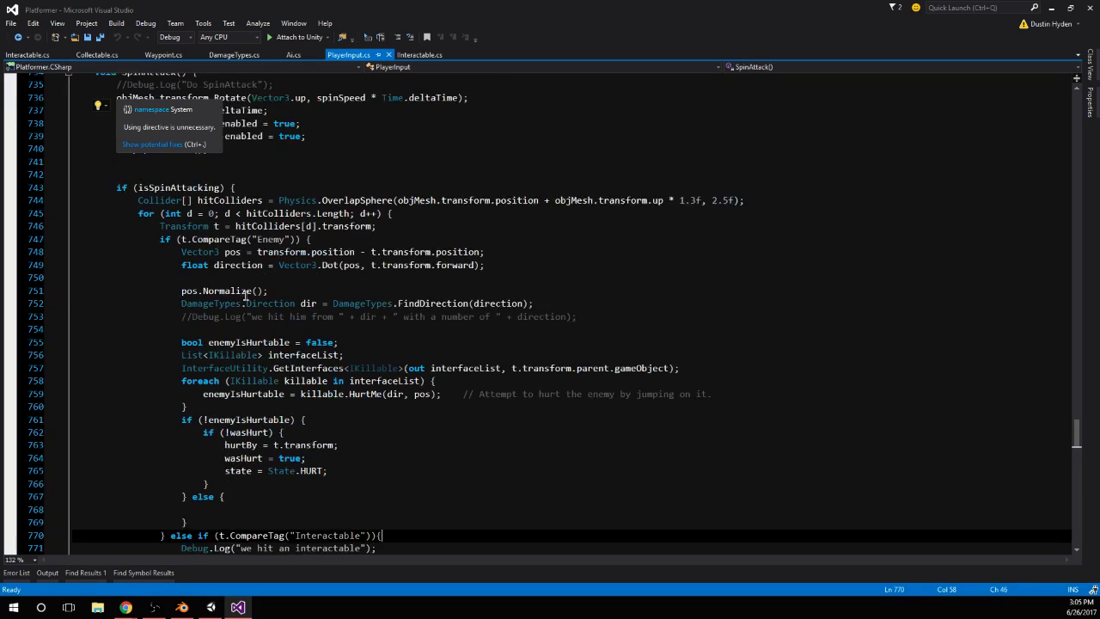
pyautogui.click(104, 106)
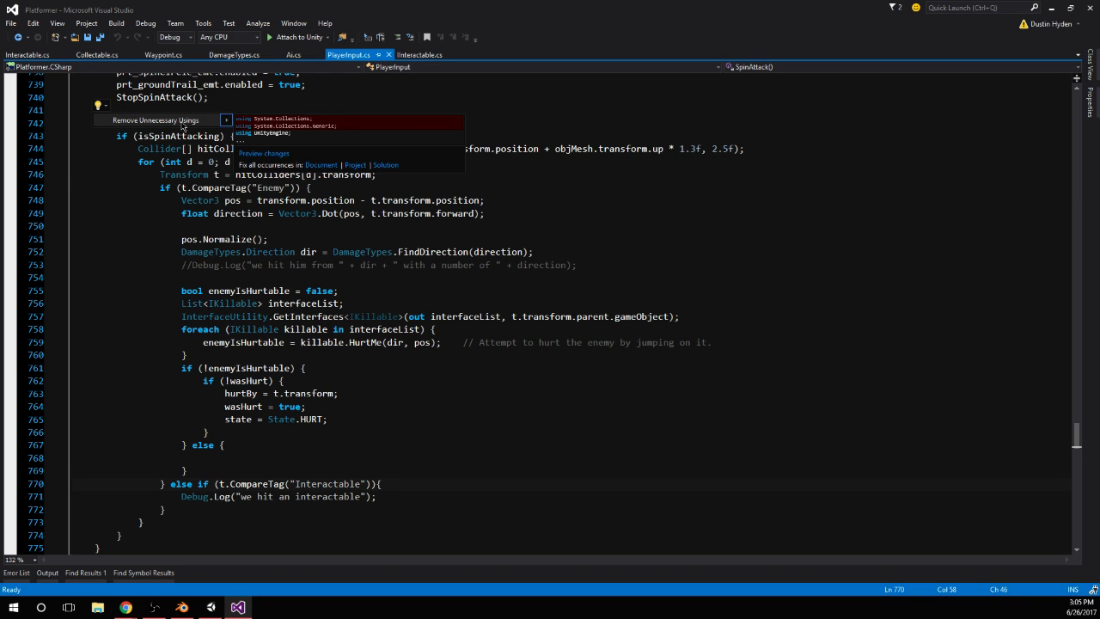
pyautogui.click(218, 175)
pyautogui.scroll(3, 282, 338)
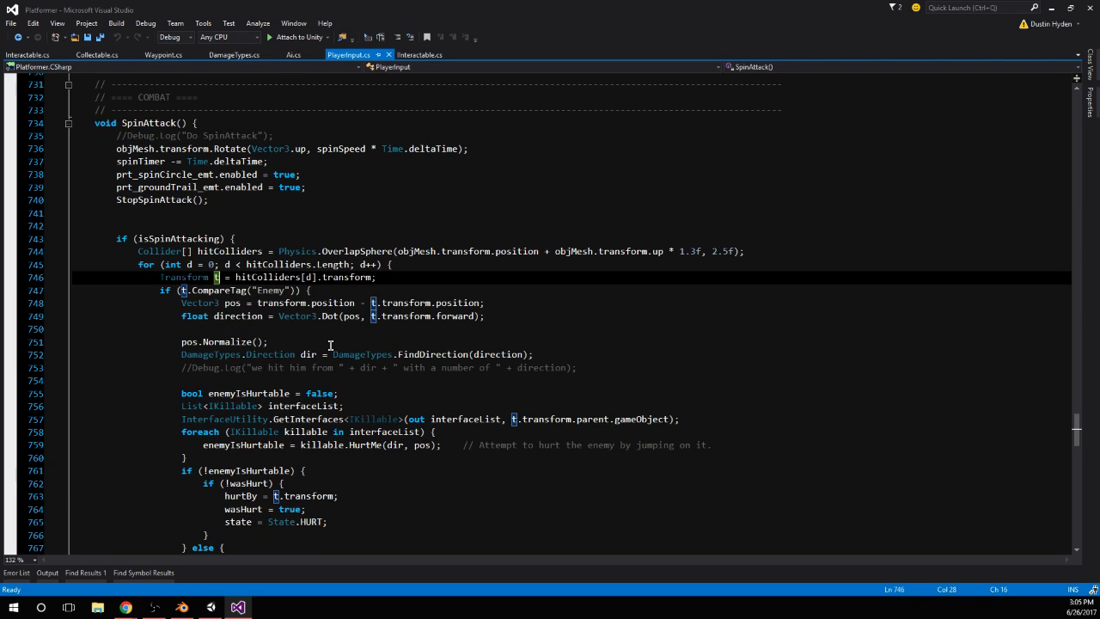
pyautogui.scroll(1, 330, 313)
pyautogui.scroll(-2, 330, 314)
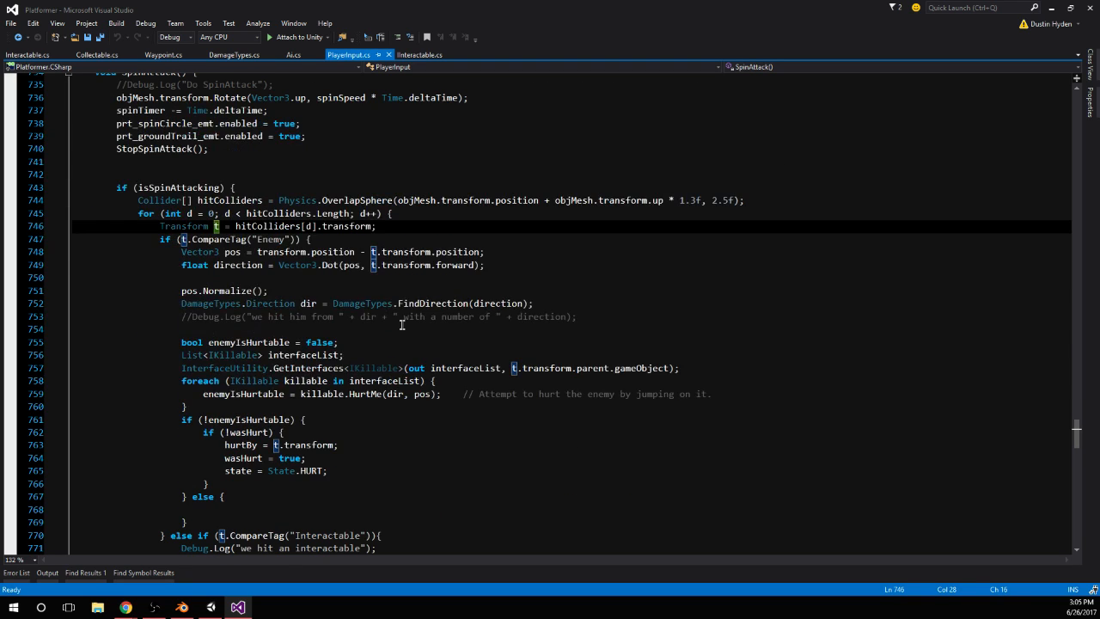
pyautogui.scroll(-2, 401, 325)
pyautogui.scroll(2, 128, 238)
pyautogui.scroll(-1, 295, 319)
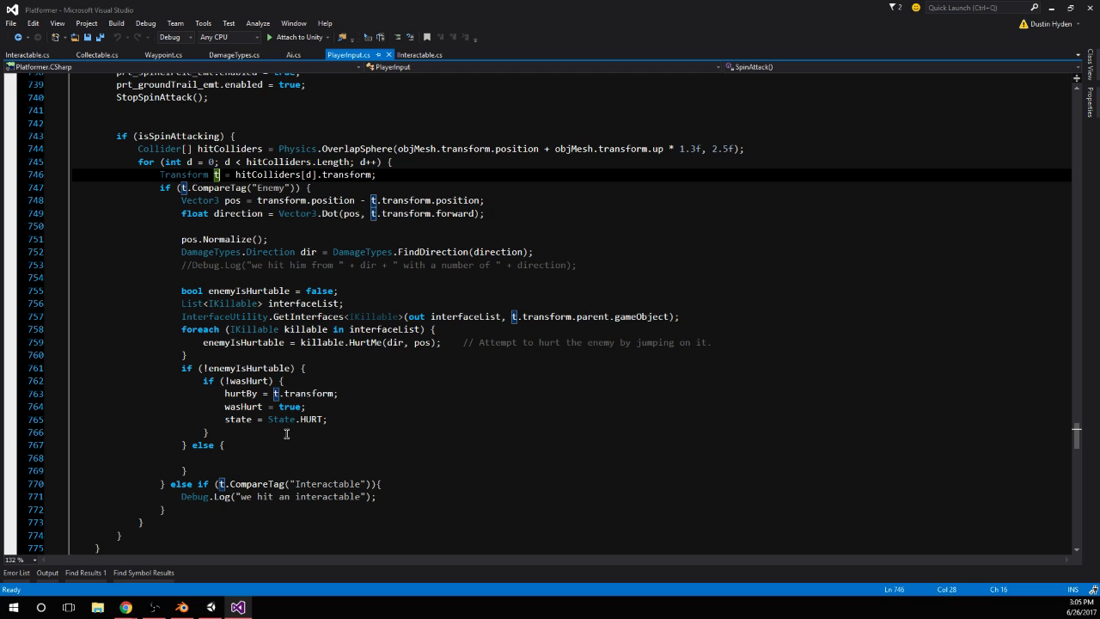
pyautogui.click(411, 491)
pyautogui.click(417, 485)
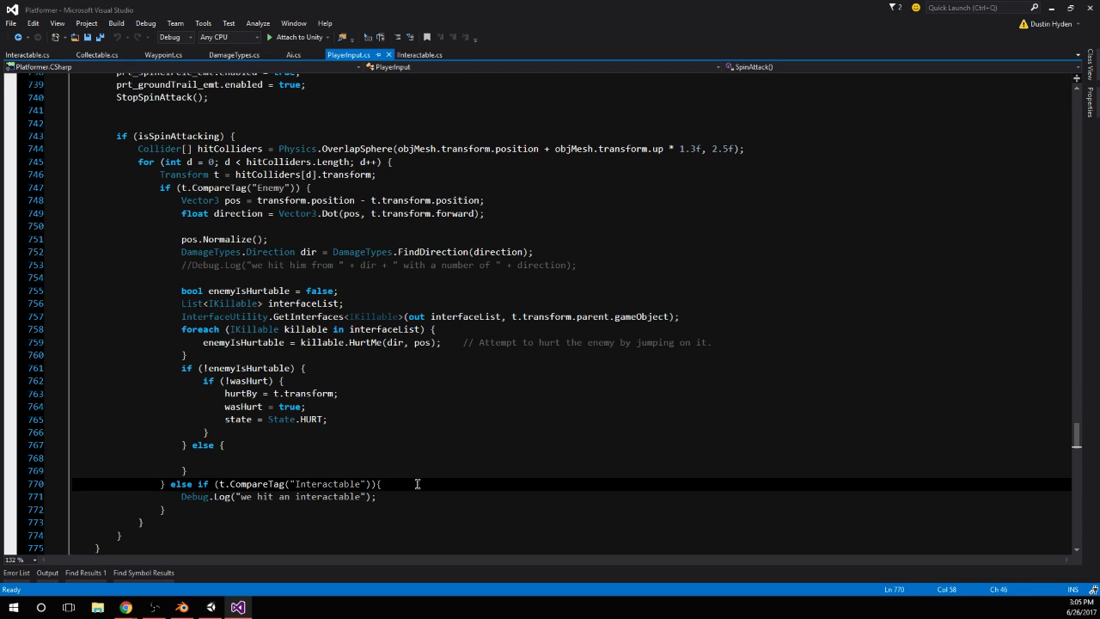
pyautogui.scroll(2, 417, 479)
pyautogui.doubleClick(185, 213)
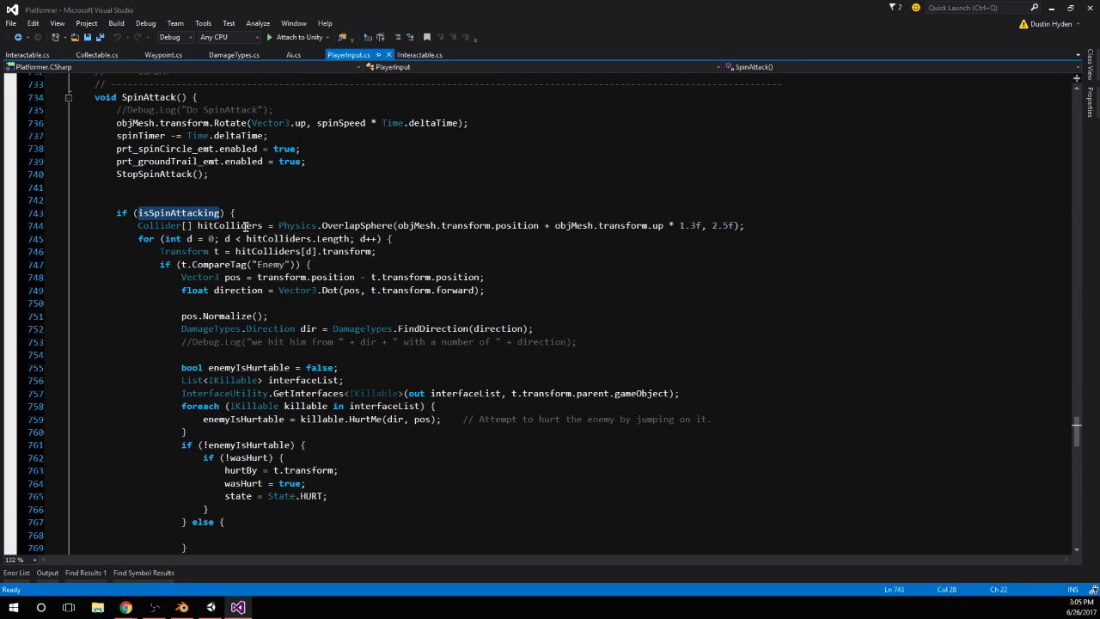
pyautogui.scroll(-3, 341, 413)
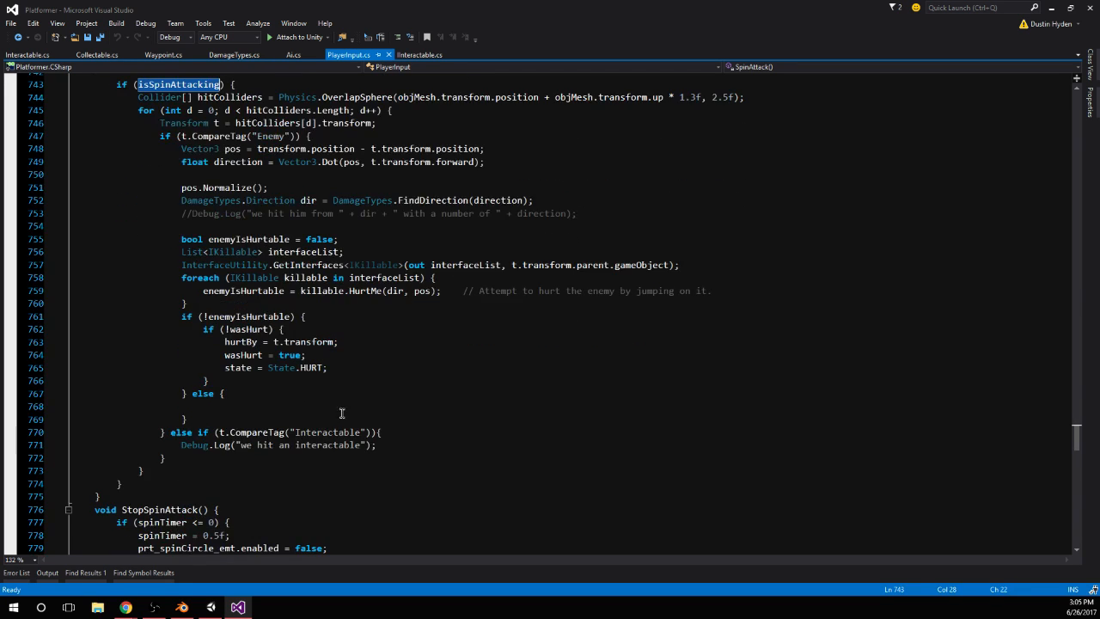
# Add the statement t.GetComponent<Interactable>(); above the Debug.Log line in SpinAttack's Interactable tag branch
pyautogui.click(394, 434)
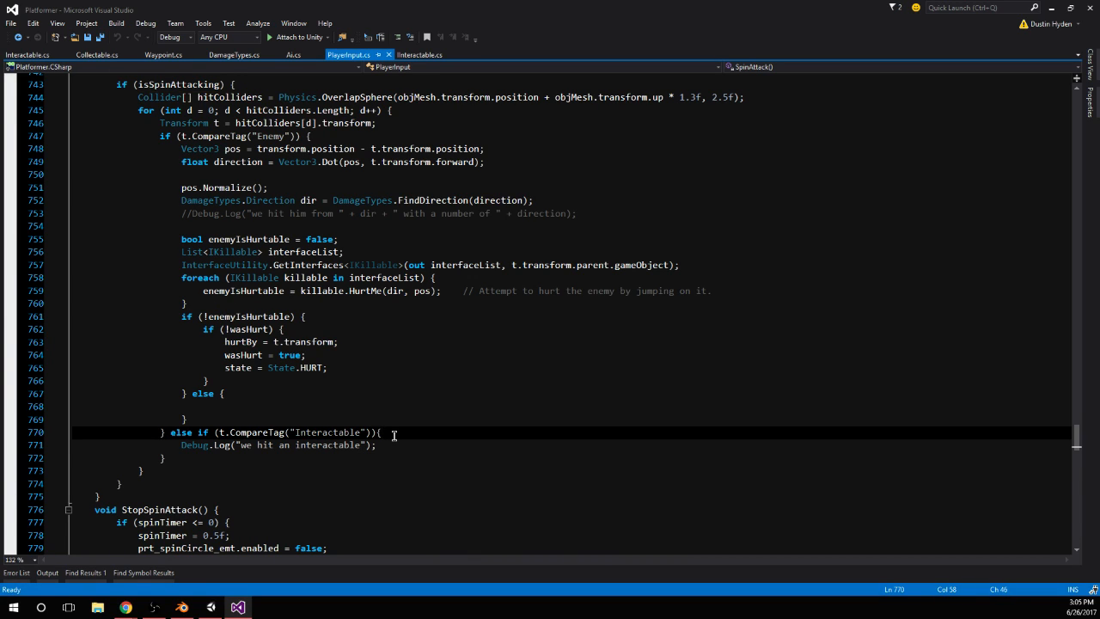
pyautogui.press('Return')
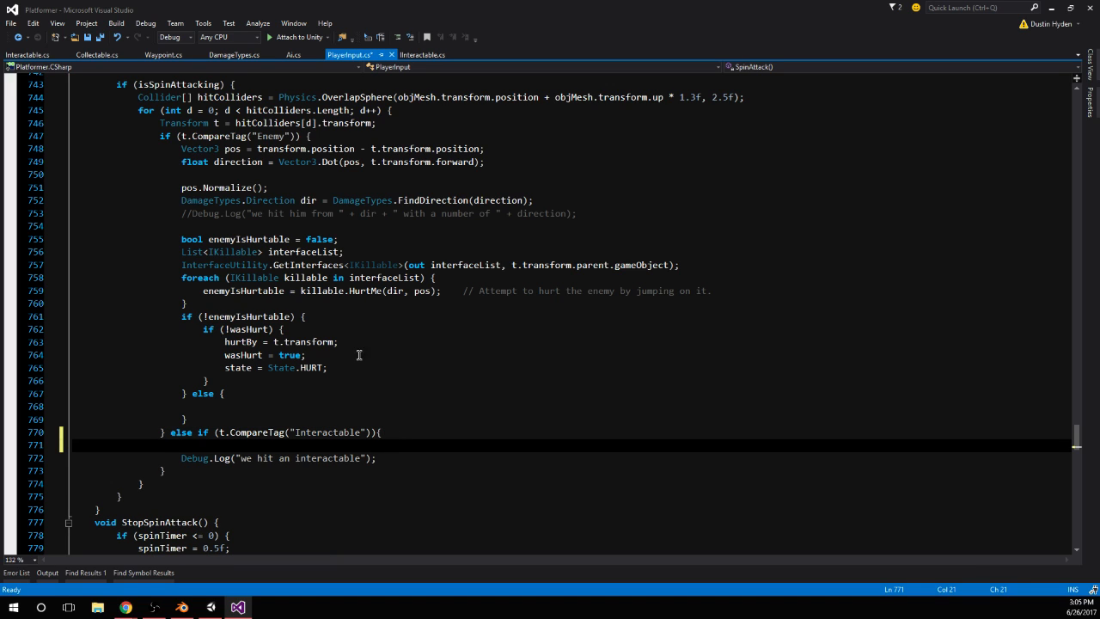
pyautogui.write('GetComponent')
pyautogui.press('BackSpace')
pyautogui.press('BackSpace')
pyautogui.press('BackSpace')
pyautogui.press('BackSpace')
pyautogui.press('BackSpace')
pyautogui.press('BackSpace')
pyautogui.press('BackSpace')
pyautogui.press('BackSpace')
pyautogui.press('BackSpace')
pyautogui.press('BackSpace')
pyautogui.press('BackSpace')
pyautogui.write('t.get')
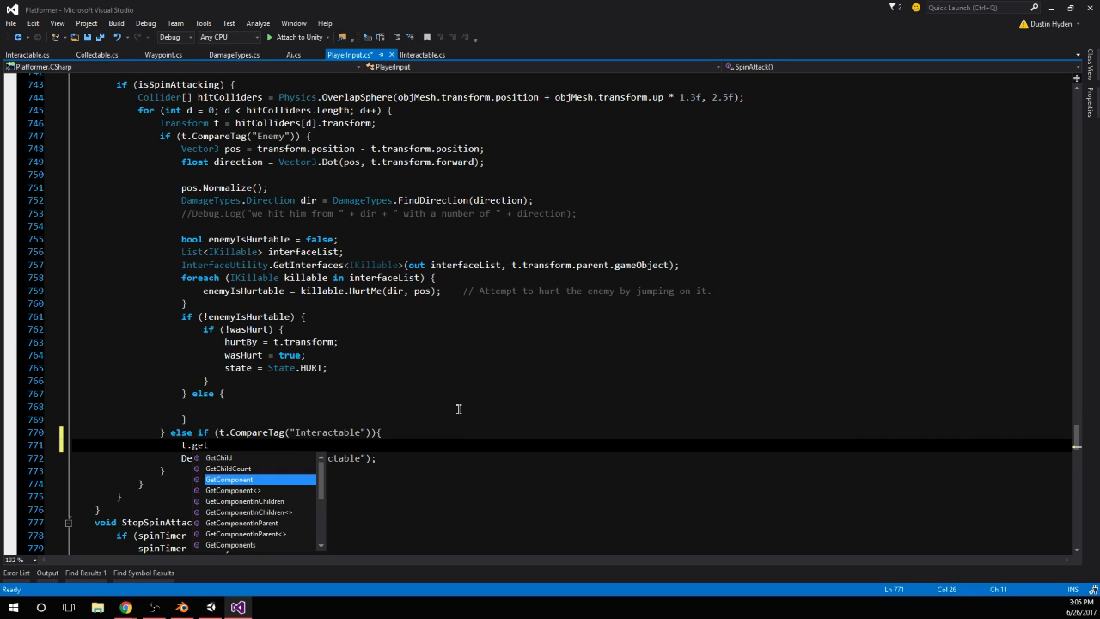
pyautogui.press('Tab')
pyautogui.write('(')
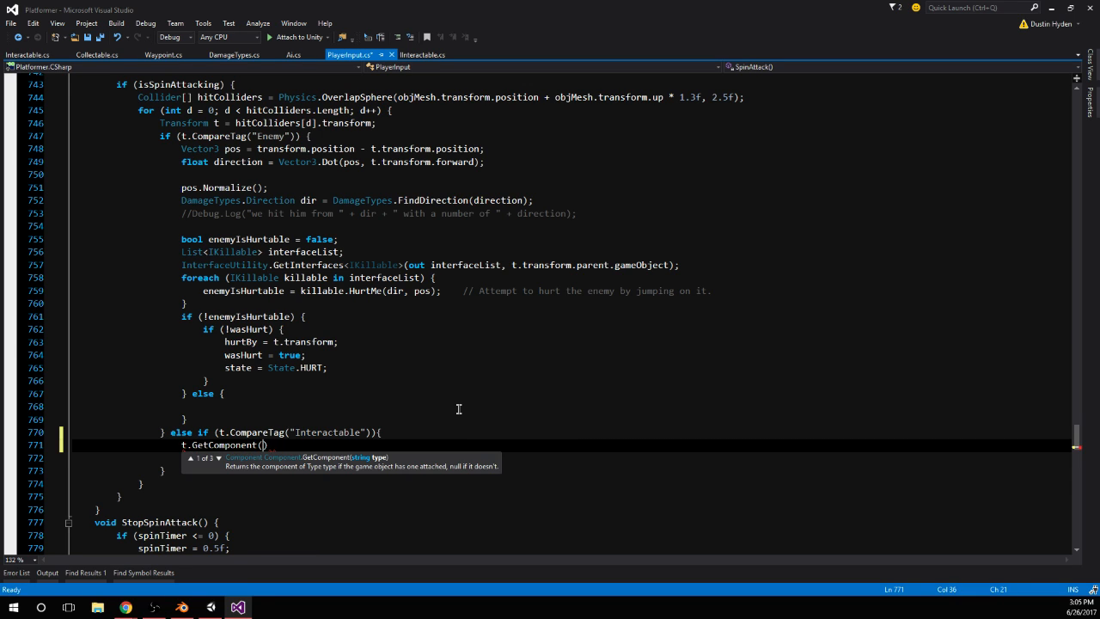
pyautogui.write('"')
pyautogui.write('Interat')
pyautogui.press('BackSpace')
pyautogui.press('BackSpace')
pyautogui.press('BackSpace')
pyautogui.press('BackSpace')
pyautogui.press('BackSpace')
pyautogui.press('BackSpace')
pyautogui.press('BackSpace')
pyautogui.press('BackSpace')
pyautogui.press('BackSpace')
pyautogui.write('<Intera')
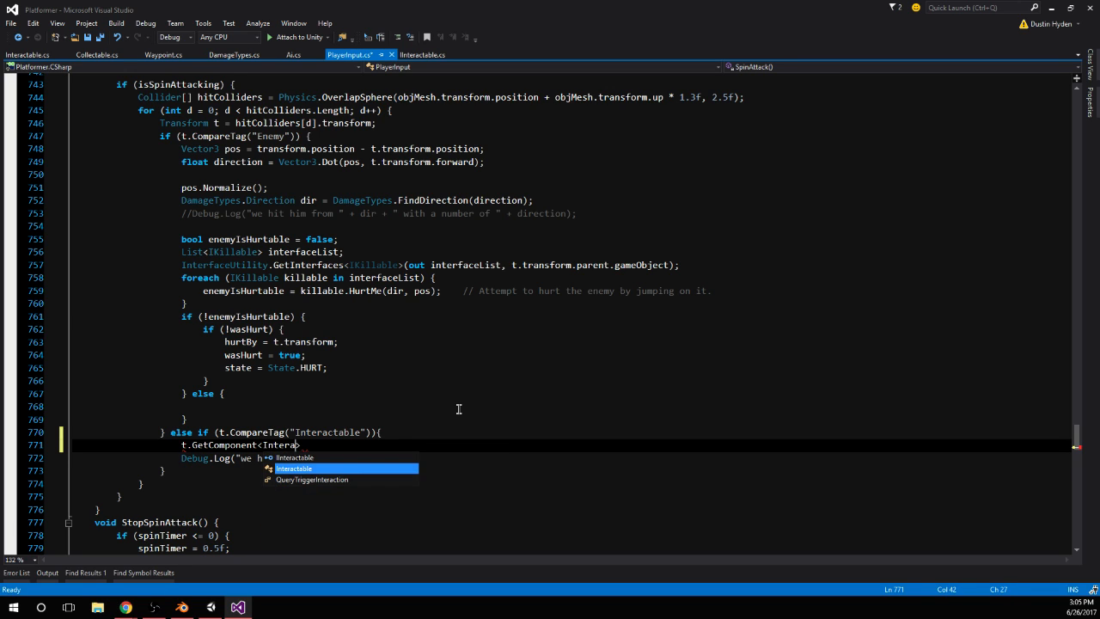
pyautogui.write('ctable>()')
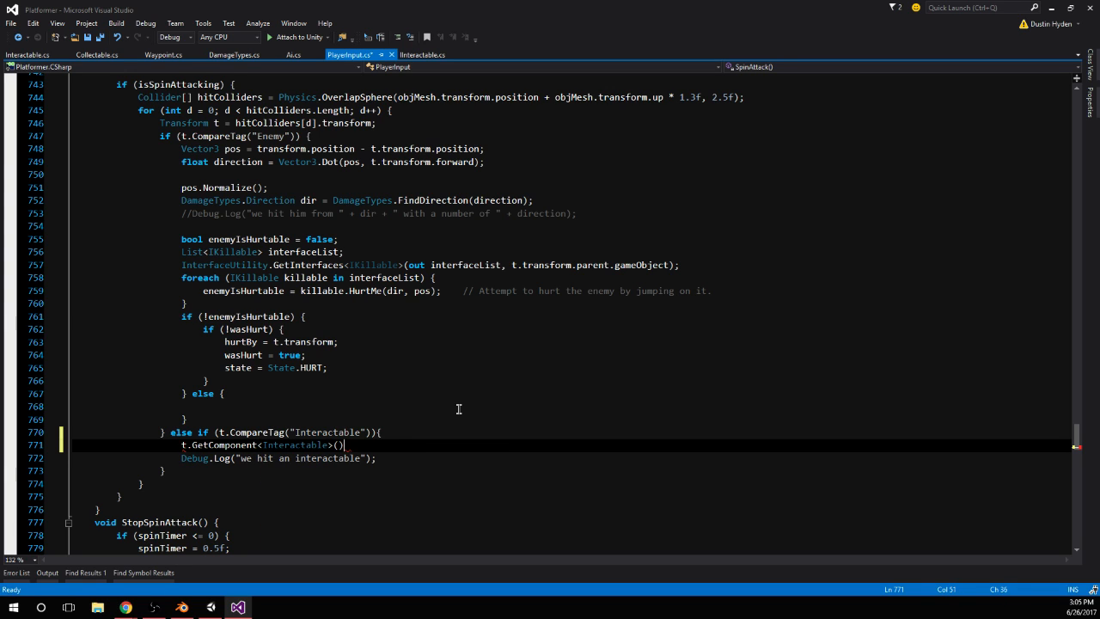
pyautogui.write(';')
pyautogui.press('Return')
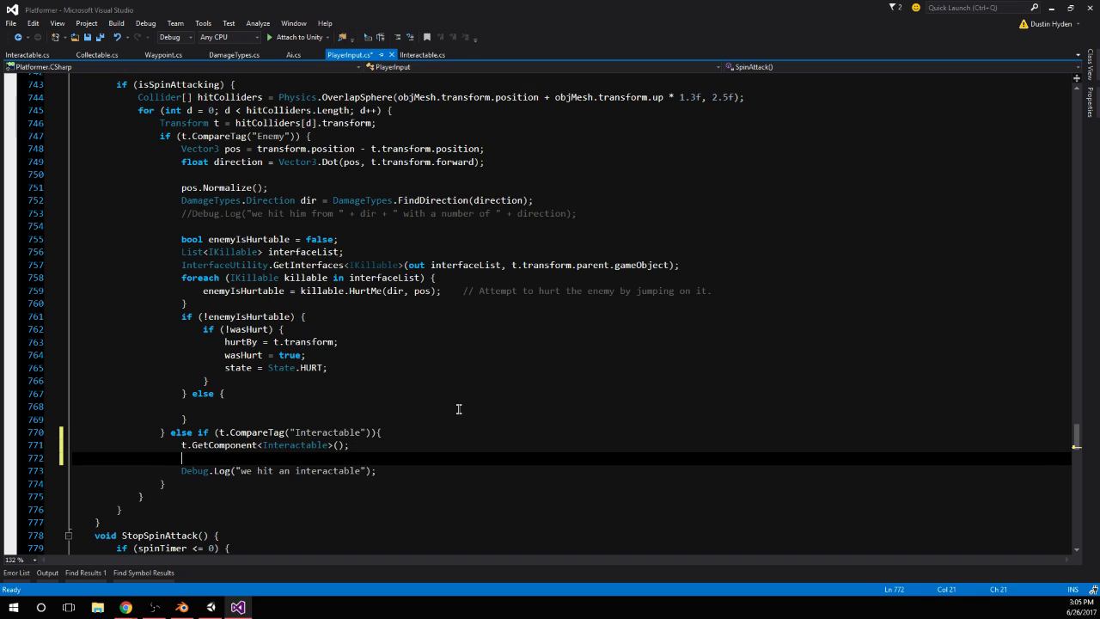
# Assign the fetched component to an Interactable variable named i and begin a member call on i in the line below
pyautogui.doubleClick(286, 446)
pyautogui.hotkey('ctrl', 'c')
pyautogui.click(181, 445)
pyautogui.hotkey('ctrl', 'v')
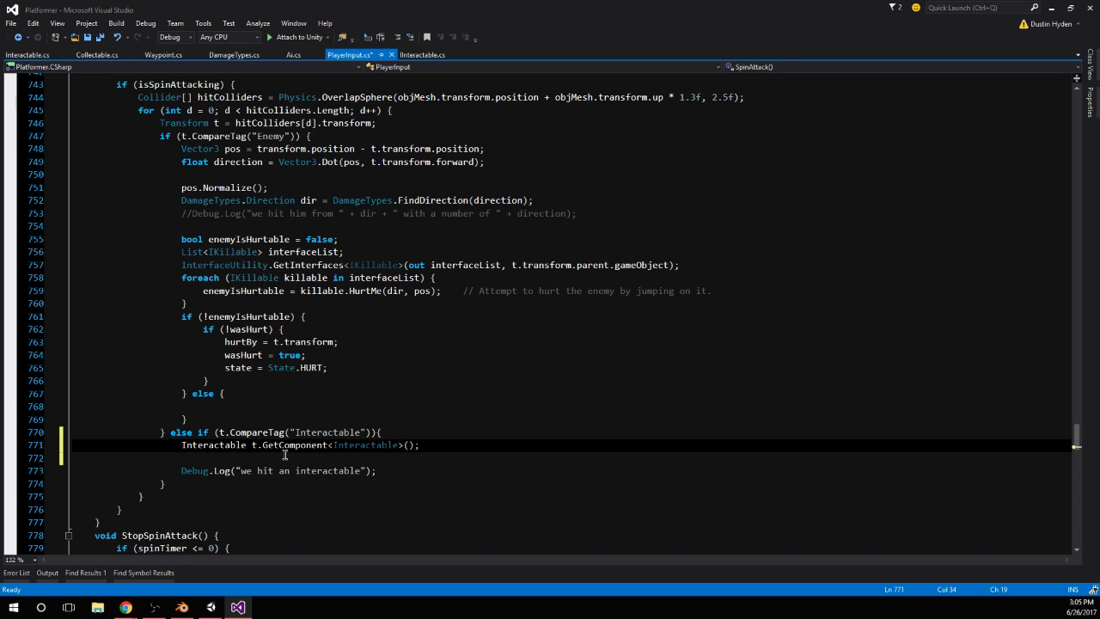
pyautogui.write('i =')
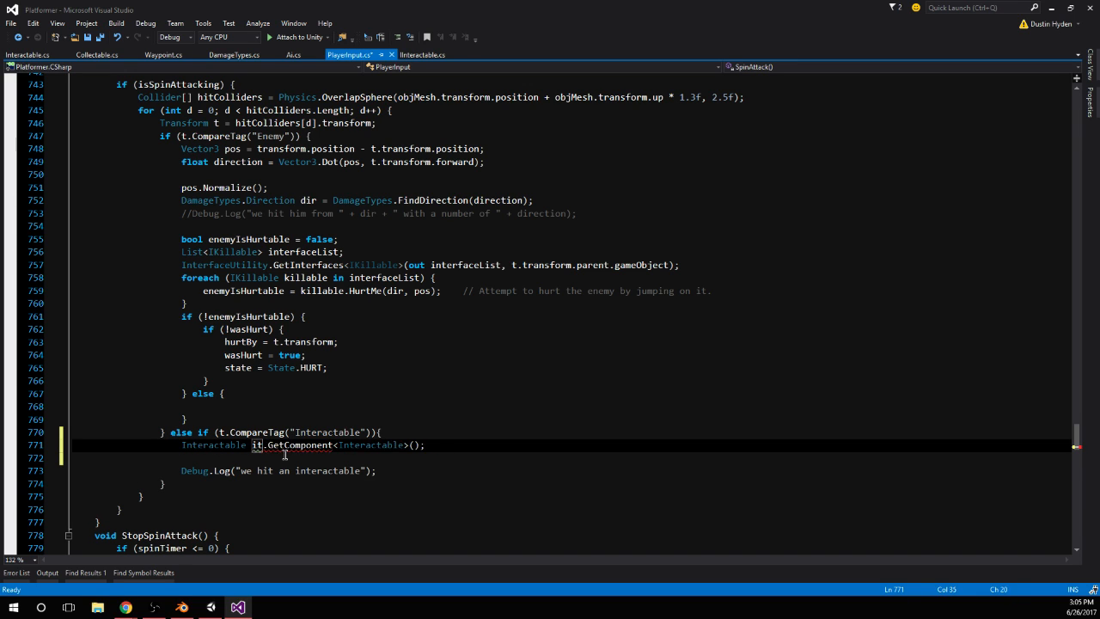
pyautogui.click(285, 456)
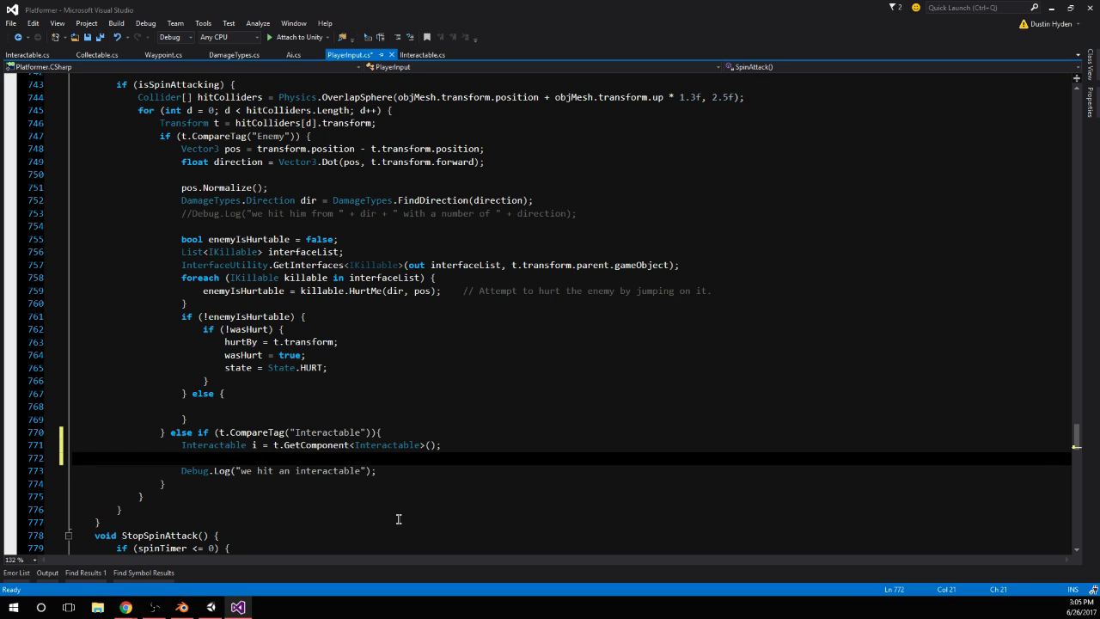
pyautogui.write('i.')
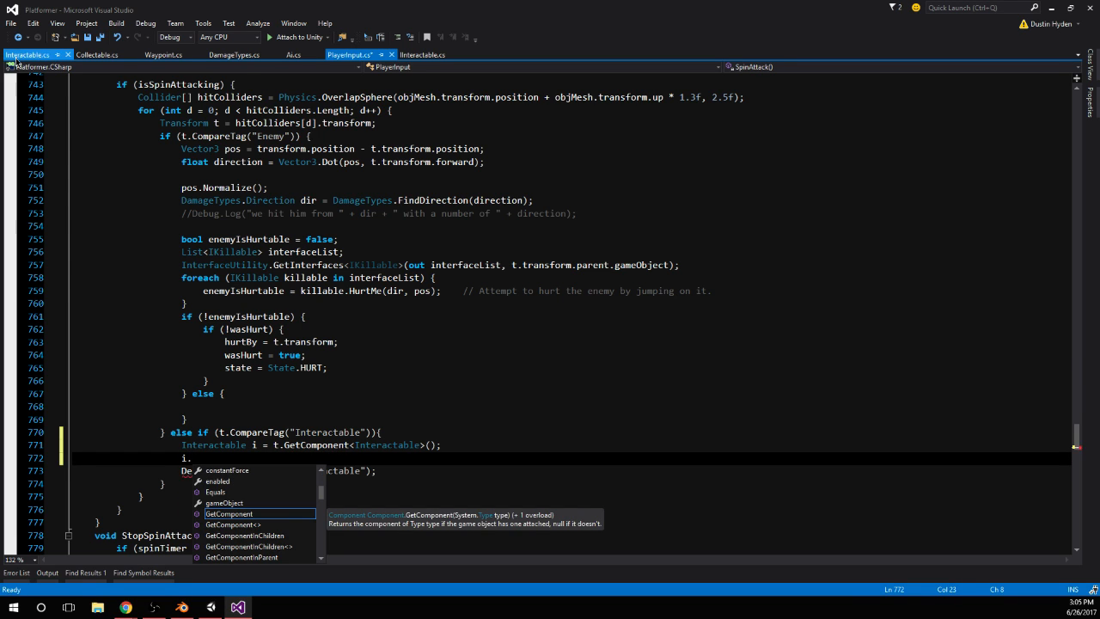
# Add an empty public void ToggleMe() method without parameters below Update in the Interactable script
pyautogui.click(15, 57)
pyautogui.click(144, 255)
pyautogui.press('Return')
pyautogui.write('pu')
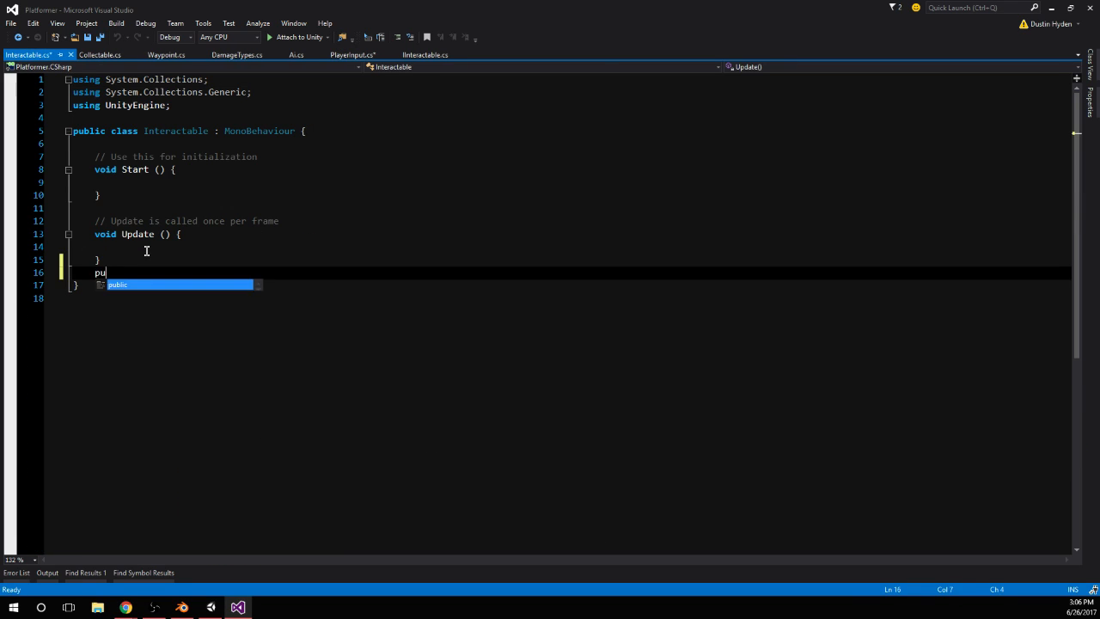
pyautogui.write('blic void To')
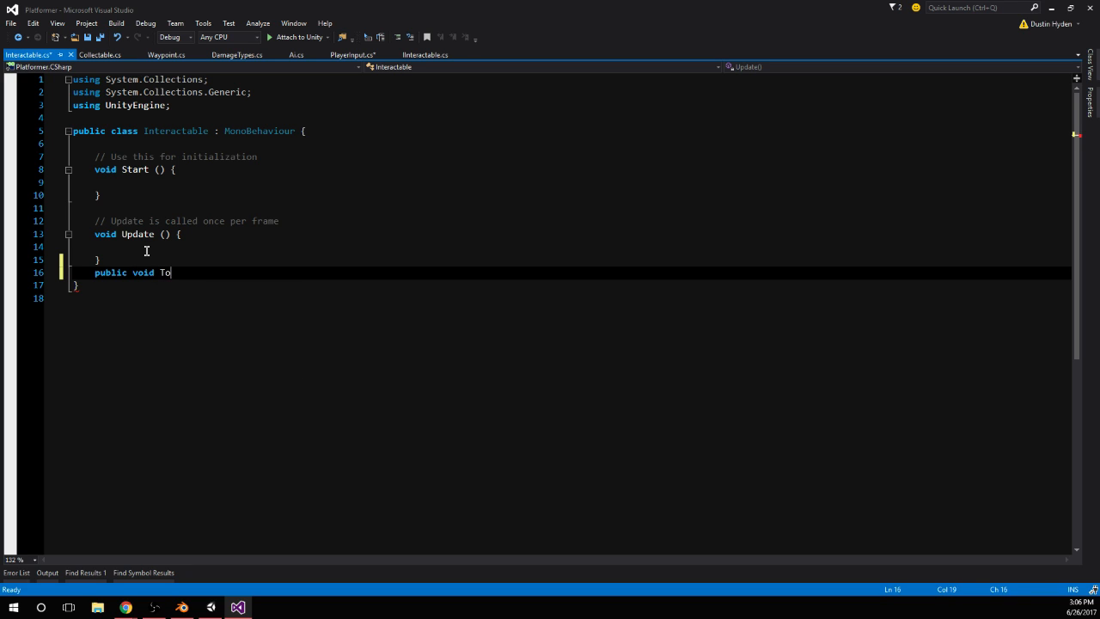
pyautogui.write('ggle')
pyautogui.write('Me(bool tog)')
pyautogui.press('Left')
pyautogui.write('bool tog')
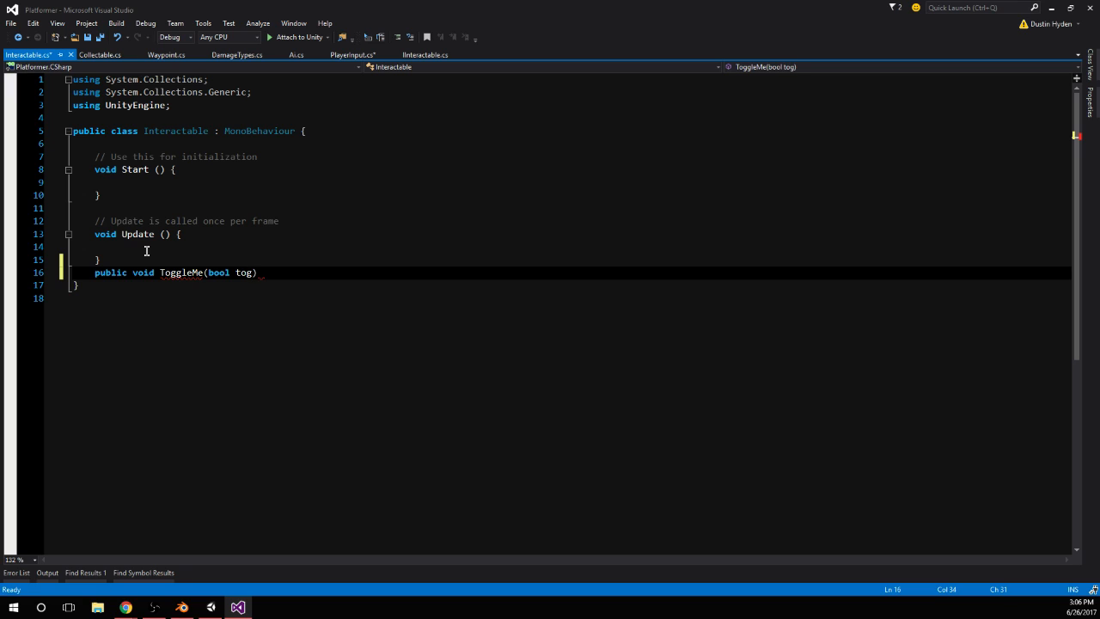
pyautogui.write('gl')
pyautogui.press('BackSpace')
pyautogui.press('BackSpace')
pyautogui.press('BackSpace')
pyautogui.press('BackSpace')
pyautogui.press('BackSpace')
pyautogui.press('BackSpace')
pyautogui.press('BackSpace')
pyautogui.press('BackSpace')
pyautogui.press('BackSpace')
pyautogui.press('End')
pyautogui.write('{')
pyautogui.press('Return')
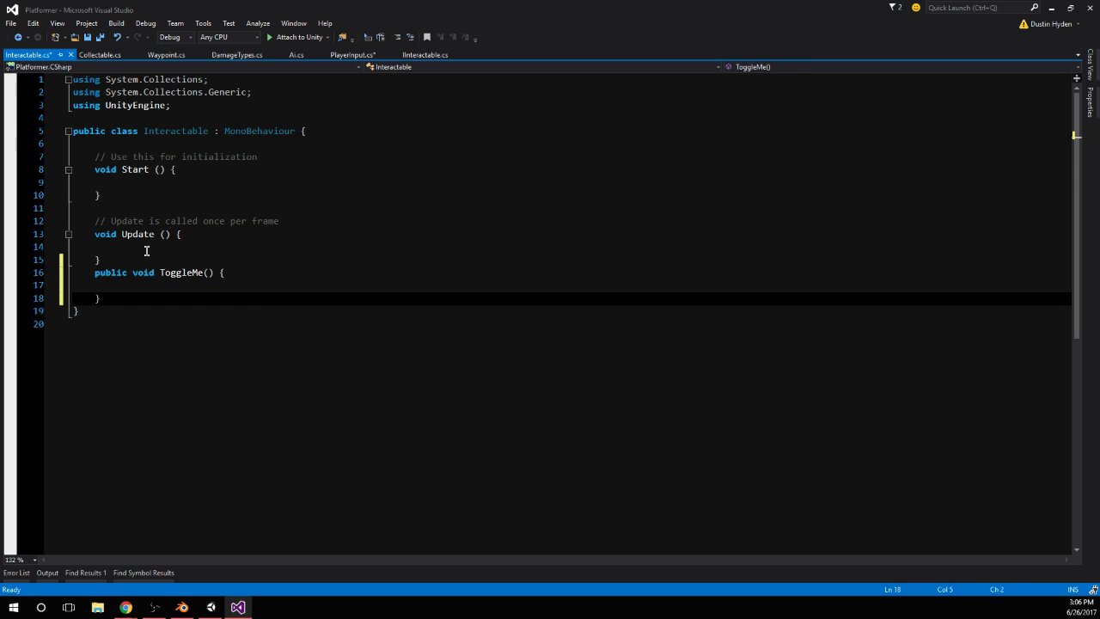
# Complete the call on i in PlayerInput.cs as i.ToggleMe(); using the method name from the Interactable script
pyautogui.doubleClick(180, 272)
pyautogui.hotkey('ctrl', 'c')
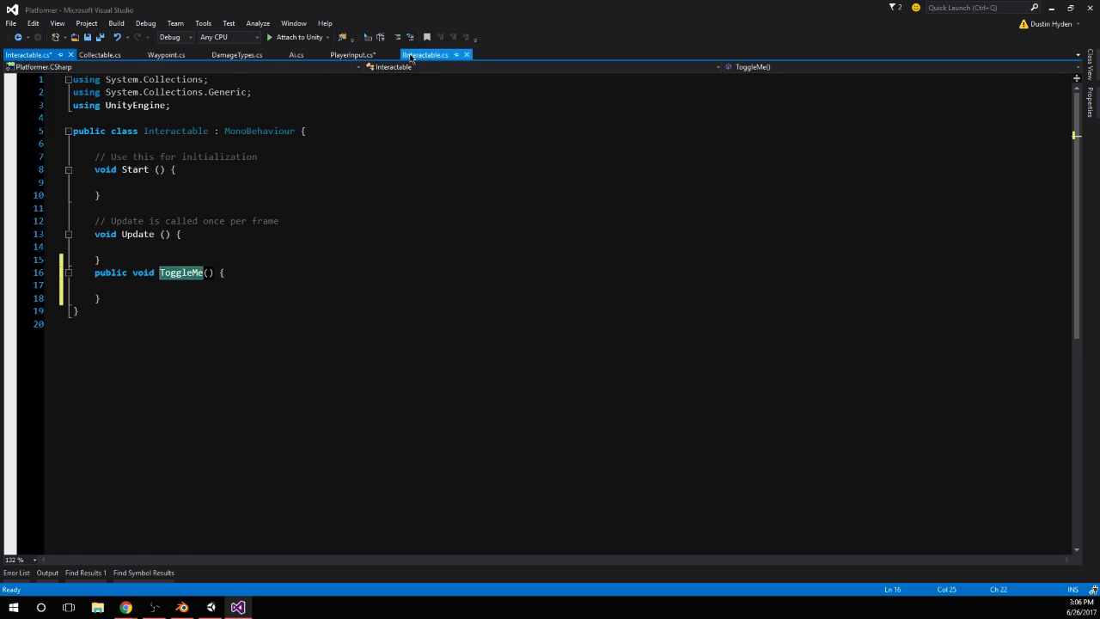
pyautogui.click(352, 54)
pyautogui.hotkey('ctrl', 'v')
pyautogui.write('(')
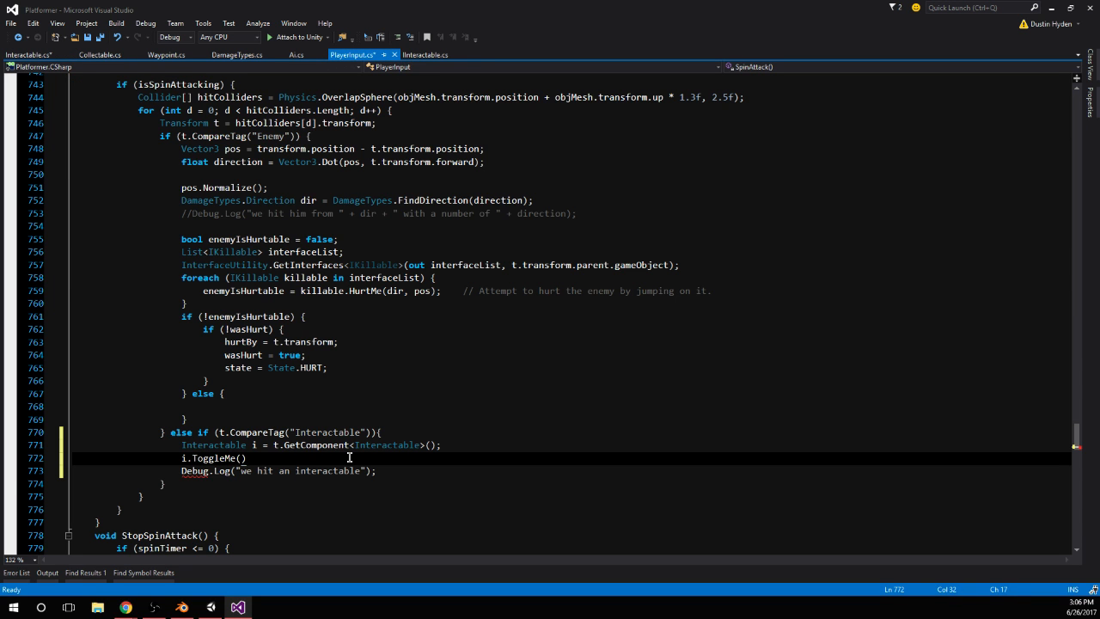
pyautogui.write(');')
# Move the "we hit an interactable" log line from PlayerInput.cs into Interactable's ToggleMe method, save both scripts, and switch to Unity
pyautogui.moveTo(404, 472); pyautogui.dragTo(23, 477)
pyautogui.hotkey('ctrl', 'c')
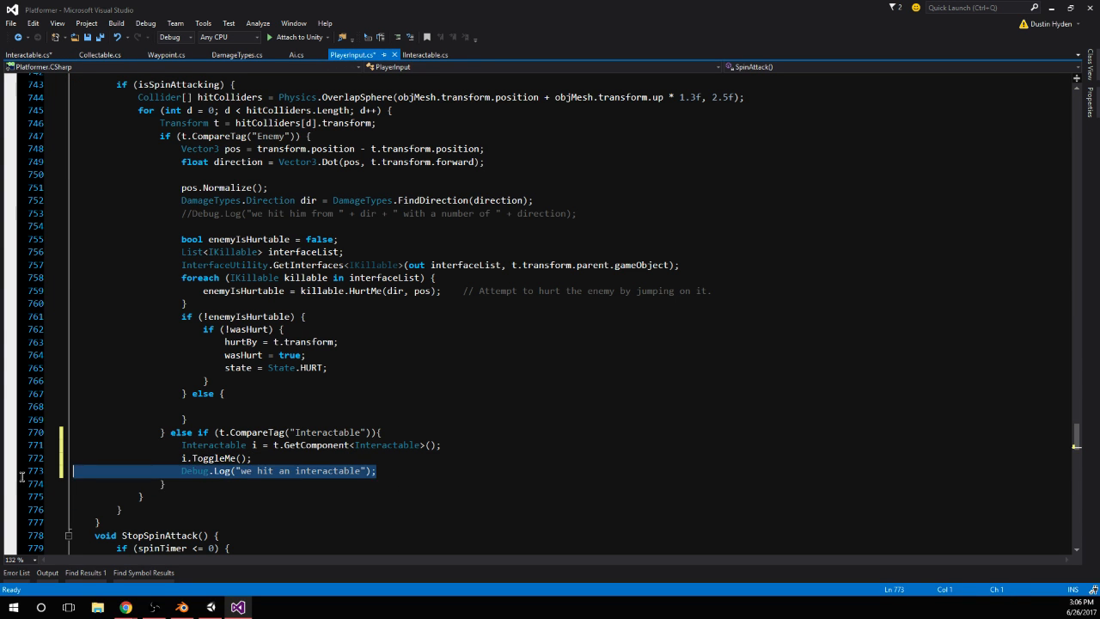
pyautogui.press('BackSpace')
pyautogui.hotkey('ctrl', 's')
pyautogui.click(28, 54)
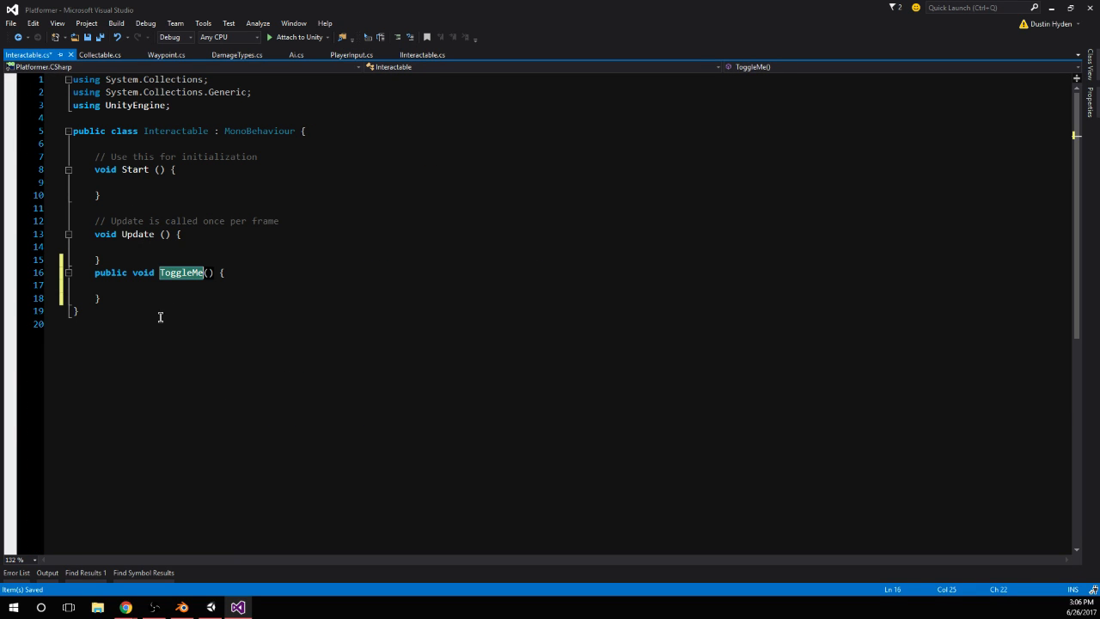
pyautogui.click(143, 289)
pyautogui.hotkey('ctrl', 'v')
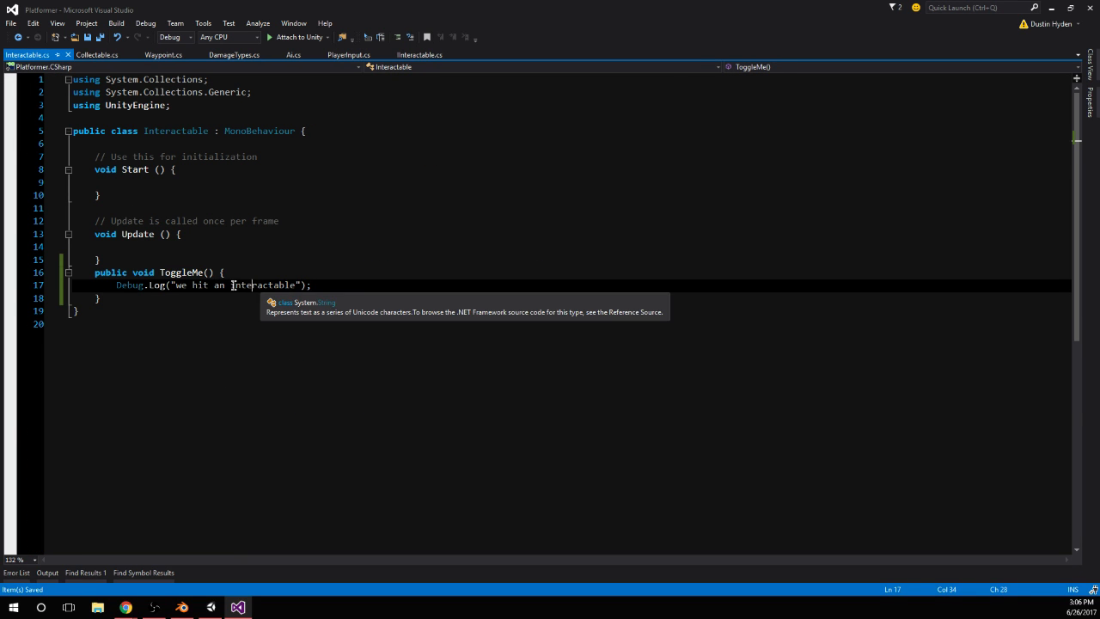
pyautogui.click(267, 274)
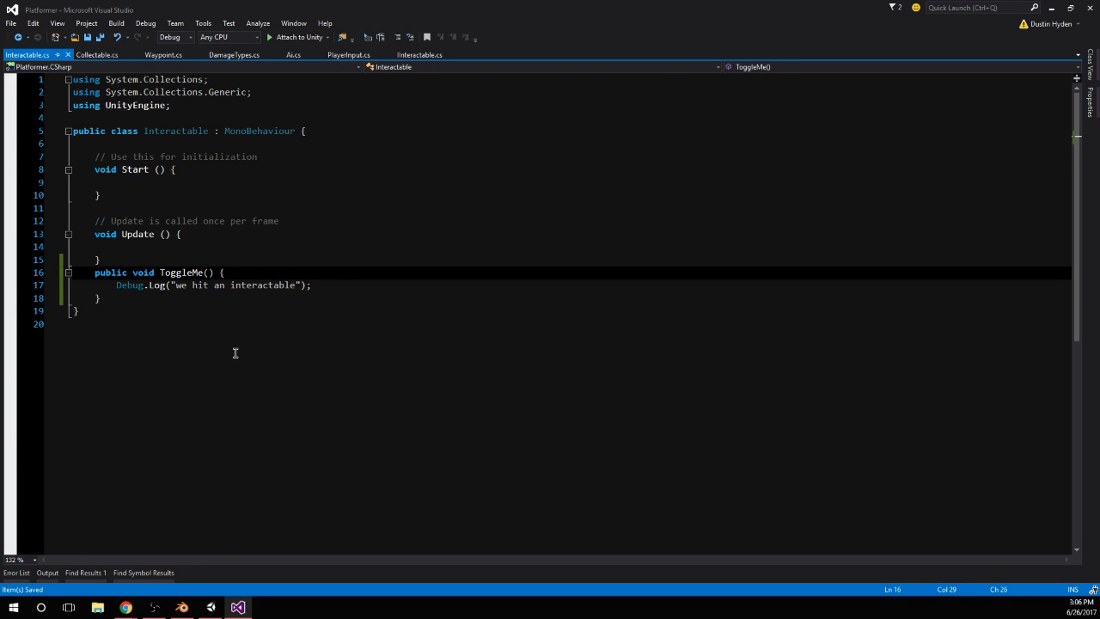
pyautogui.click(211, 607)
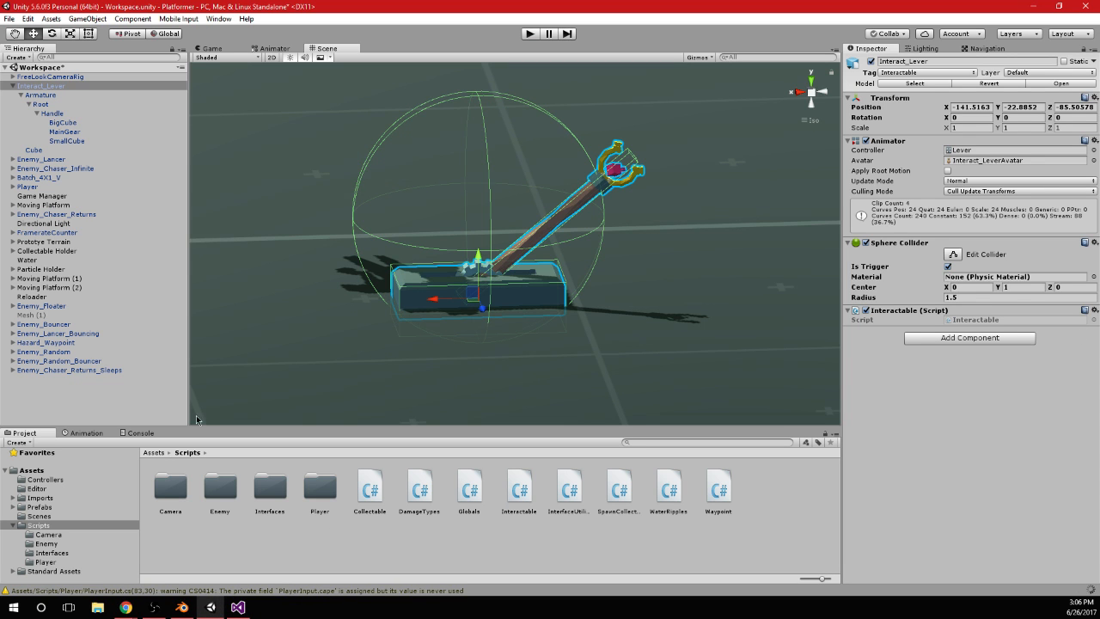
# Play-test the SpinAttack on the lever, check the Console for the "we hit an interactable" log, and stop the game
pyautogui.click(529, 34)
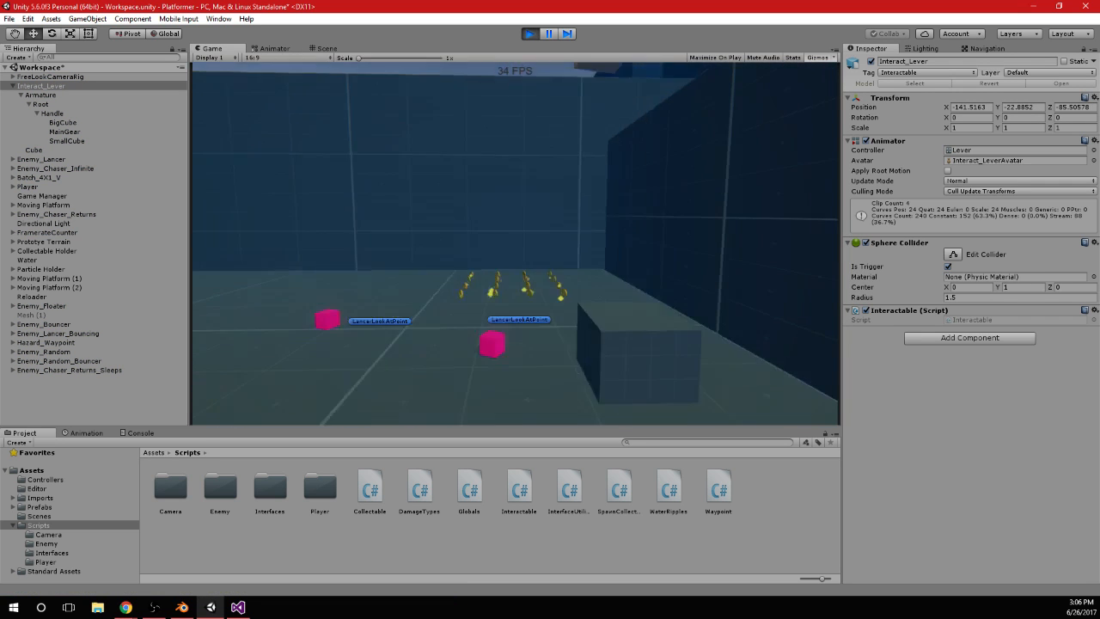
pyautogui.press('w')
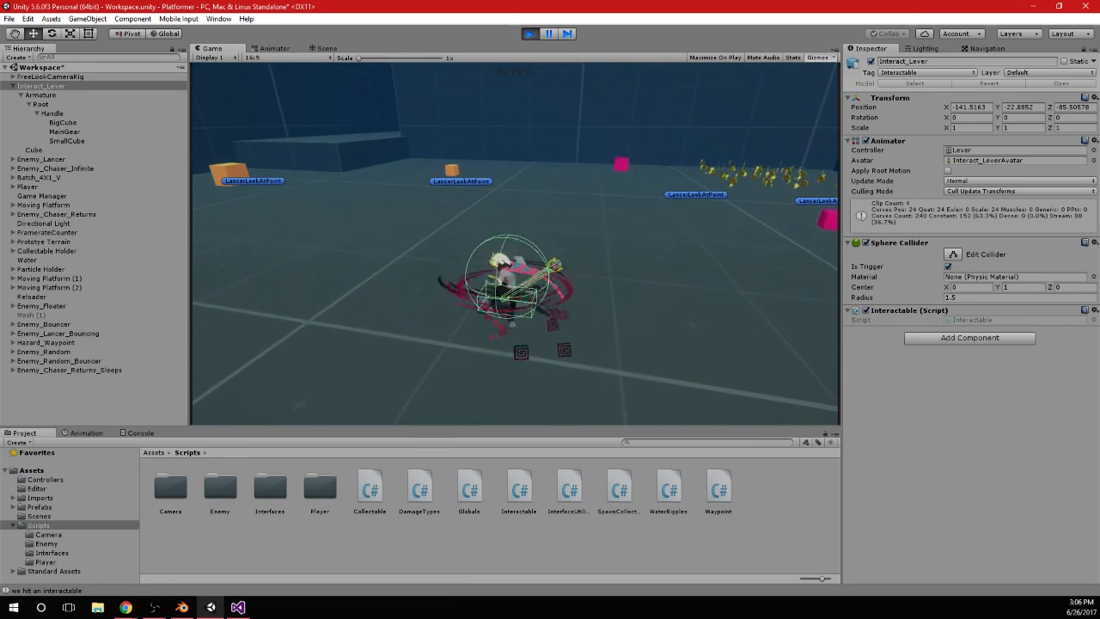
pyautogui.hotkey('alt', 'Tab')
pyautogui.click(135, 435)
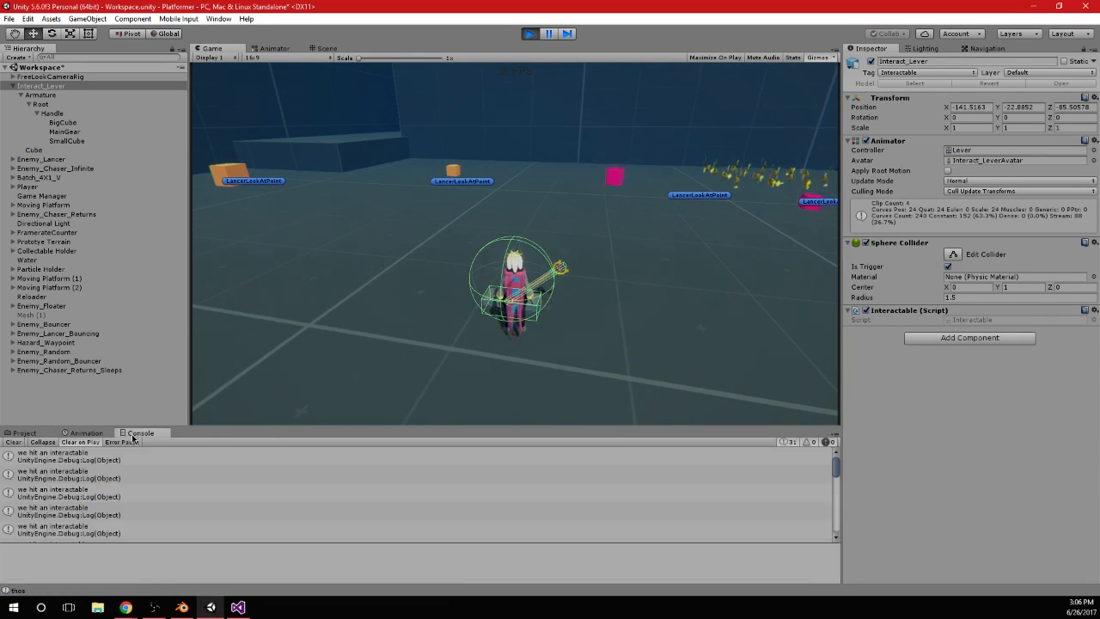
pyautogui.click(462, 323)
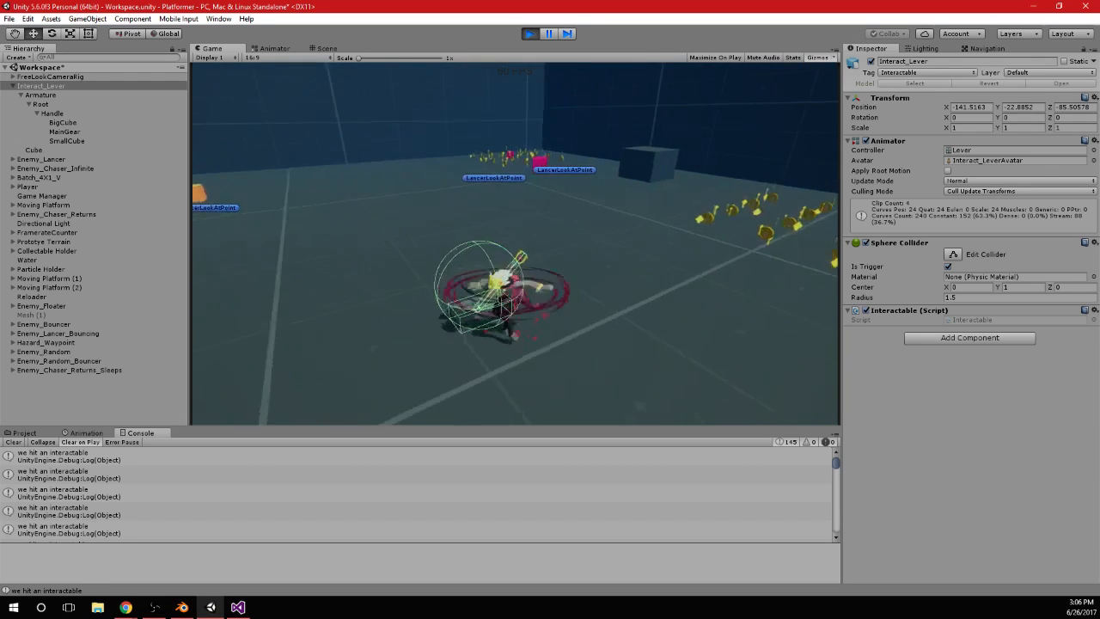
pyautogui.hotkey('alt', 'Tab')
pyautogui.click(529, 33)
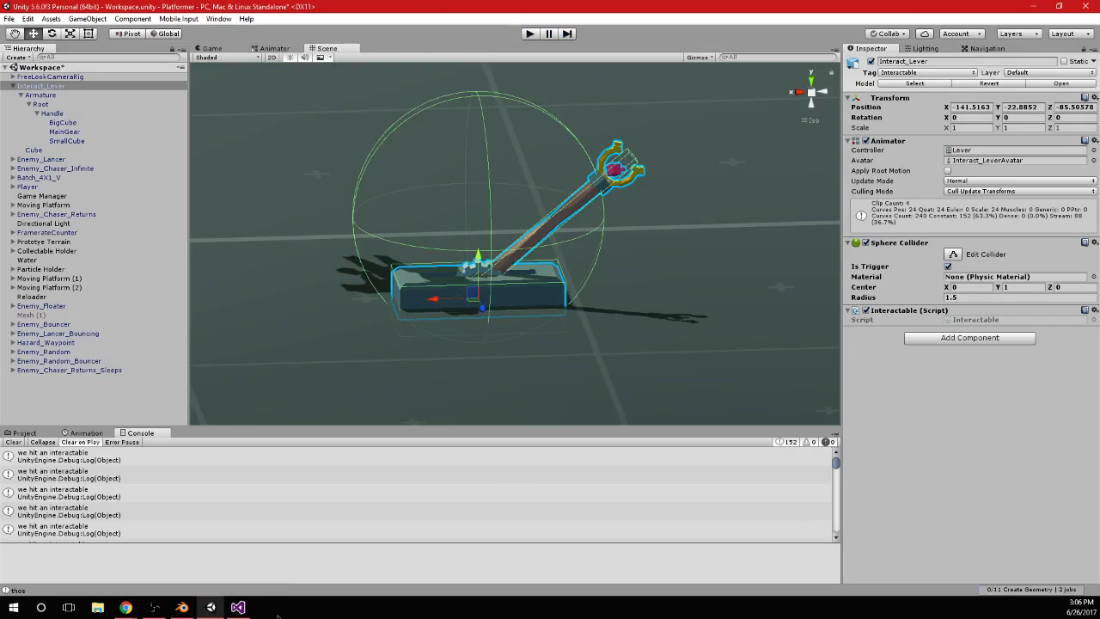
# Switch to Visual Studio and declare private bool isCurrentlyToggling = false; at the top of the Interactable class
pyautogui.click(239, 609)
pyautogui.click(182, 297)
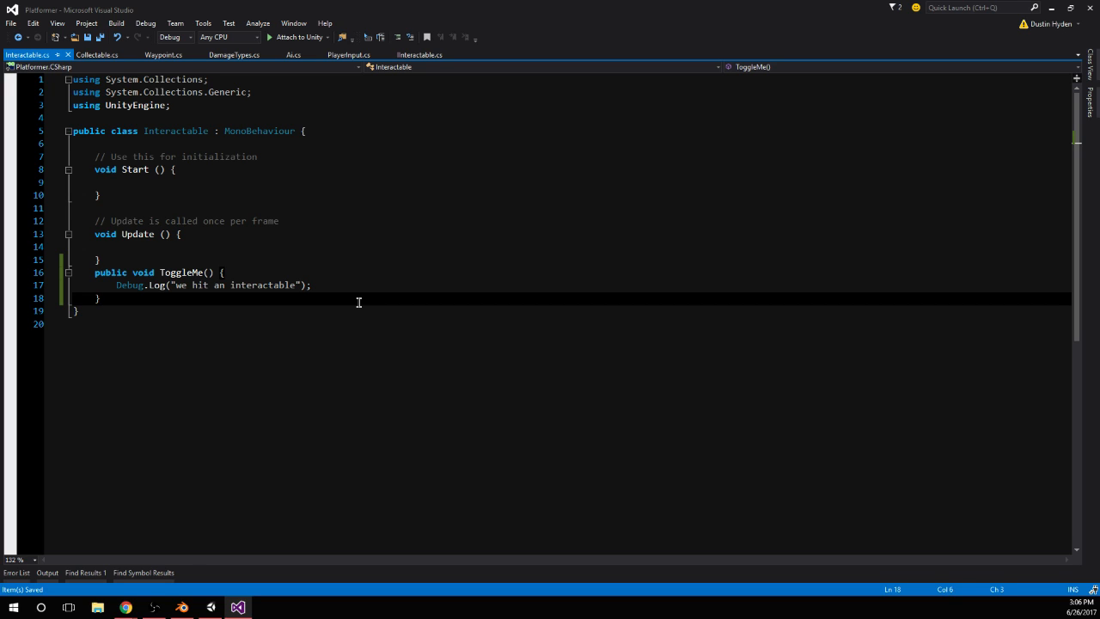
pyautogui.hotkey('alt', 'Tab')
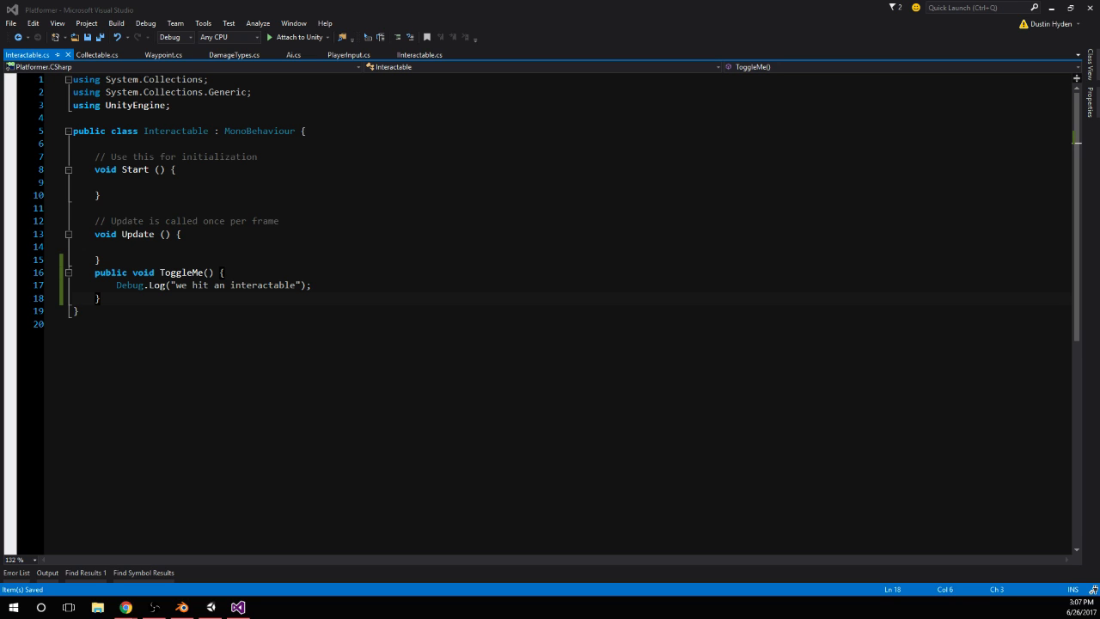
pyautogui.click(153, 284)
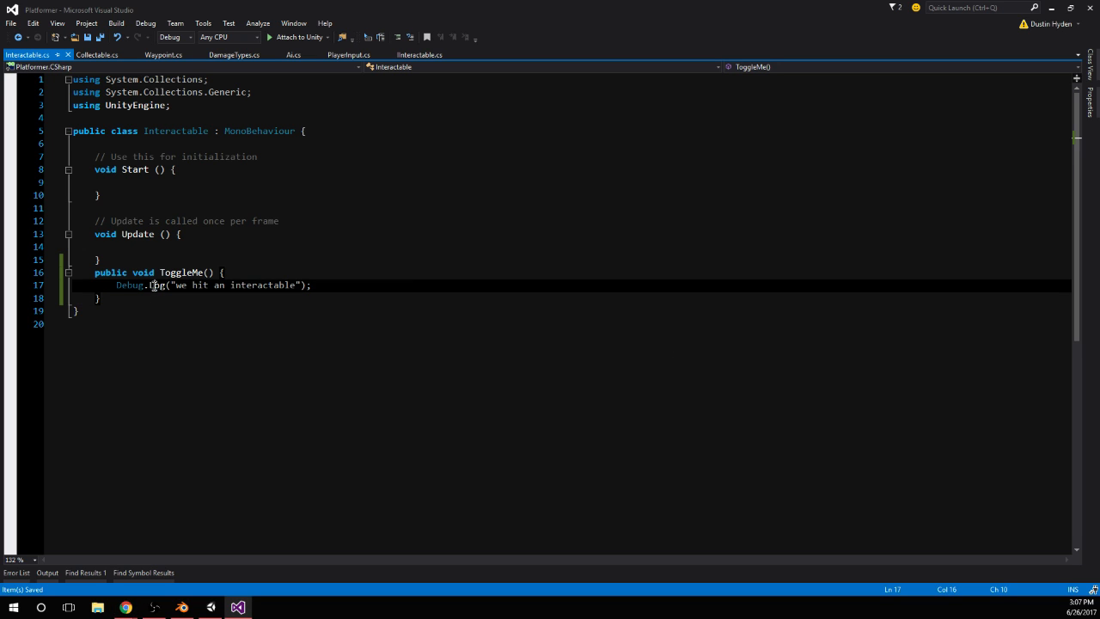
pyautogui.click(418, 275)
pyautogui.click(145, 135)
pyautogui.click(161, 144)
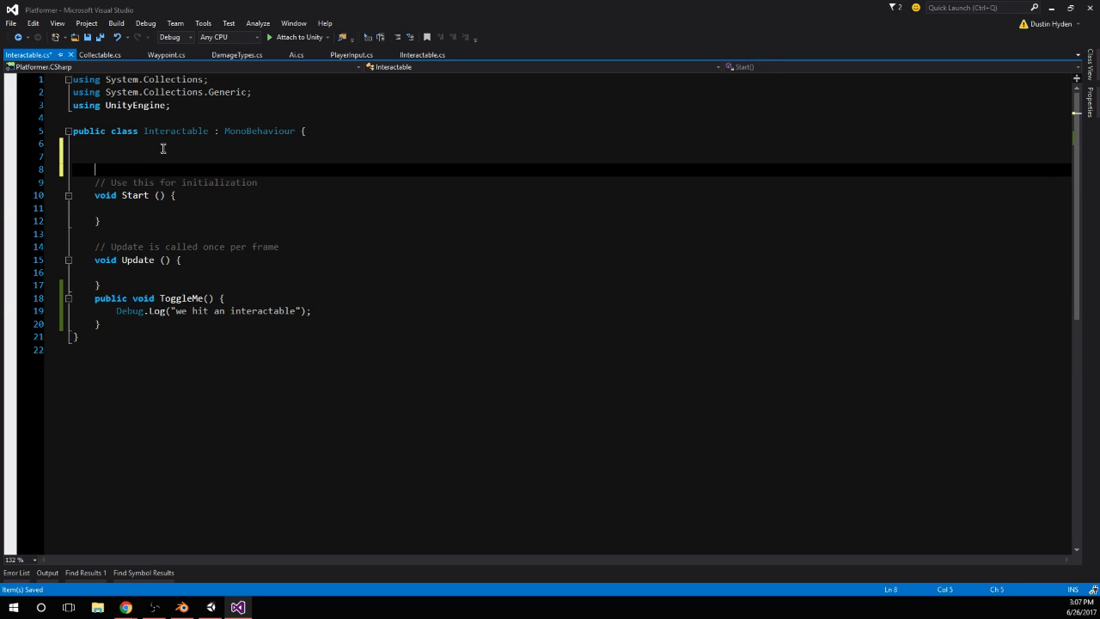
pyautogui.press('Return')
pyautogui.press('Return')
pyautogui.press('Up')
pyautogui.write('p')
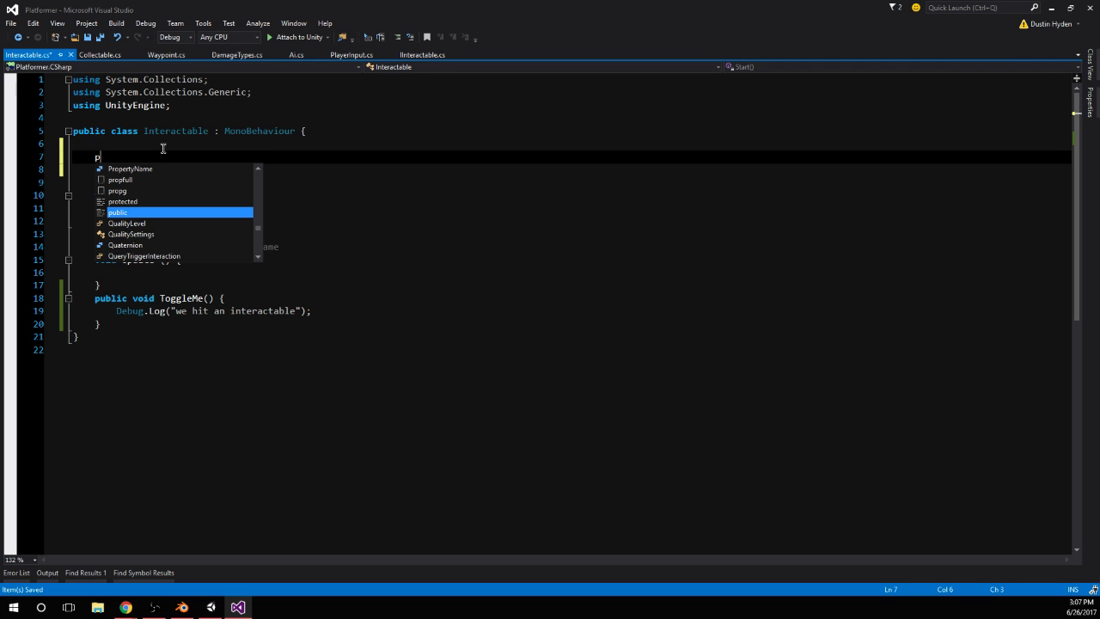
pyautogui.write('rivate bool ')
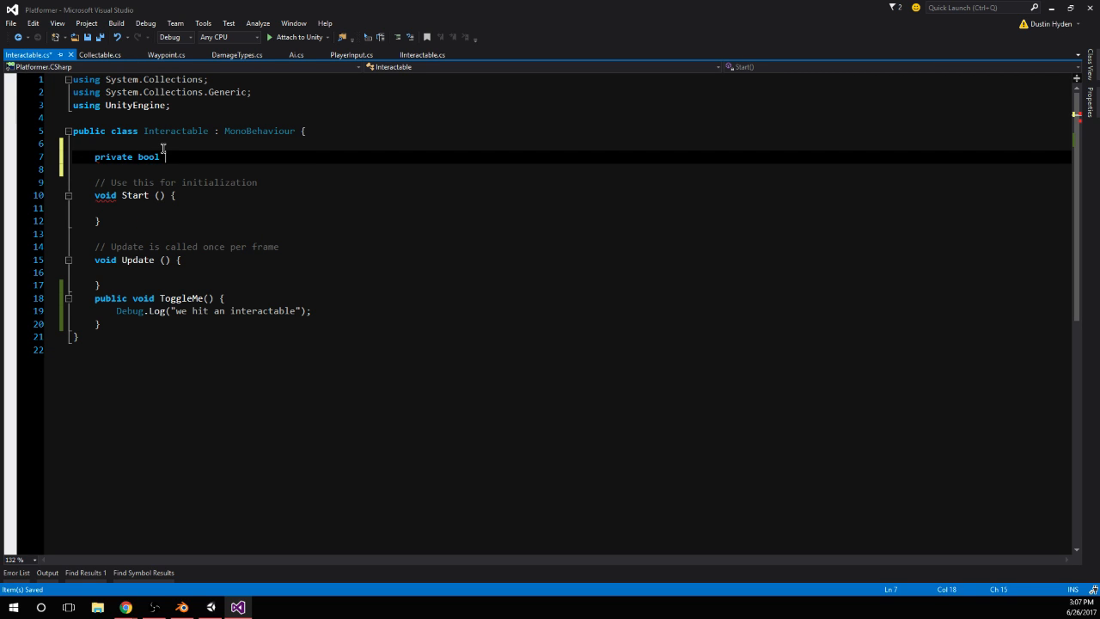
pyautogui.write('isCurrentlyToggling')
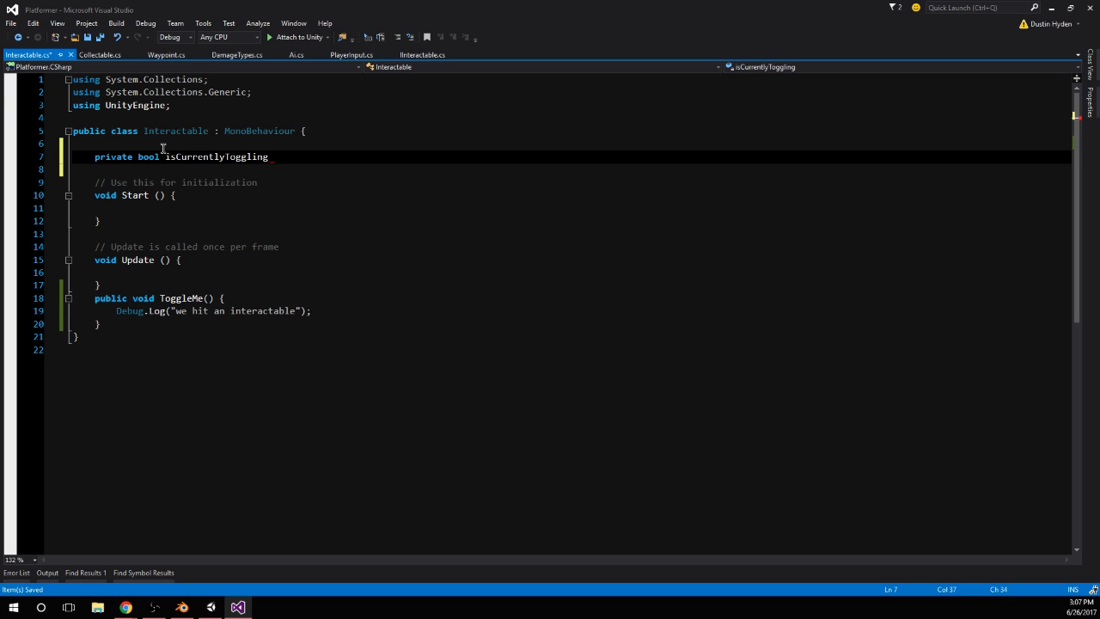
pyautogui.write(' = false;')
# Add an empty if (!isCurrentlyToggling) block as the first statement in the ToggleMe method
pyautogui.doubleClick(229, 156)
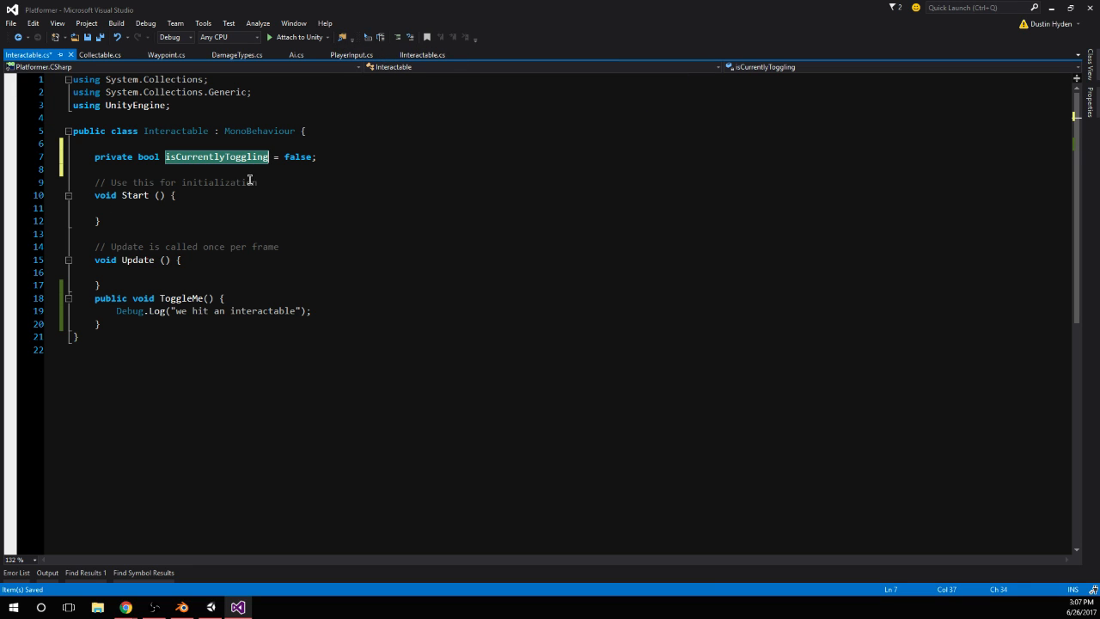
pyautogui.click(275, 298)
pyautogui.press('Return')
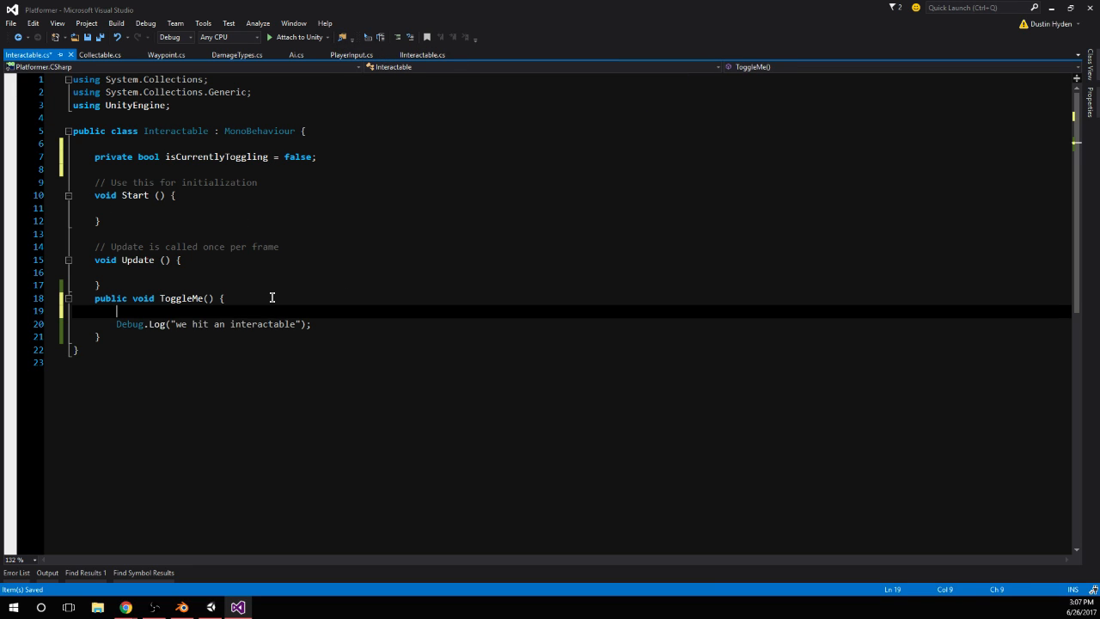
pyautogui.write('if (is')
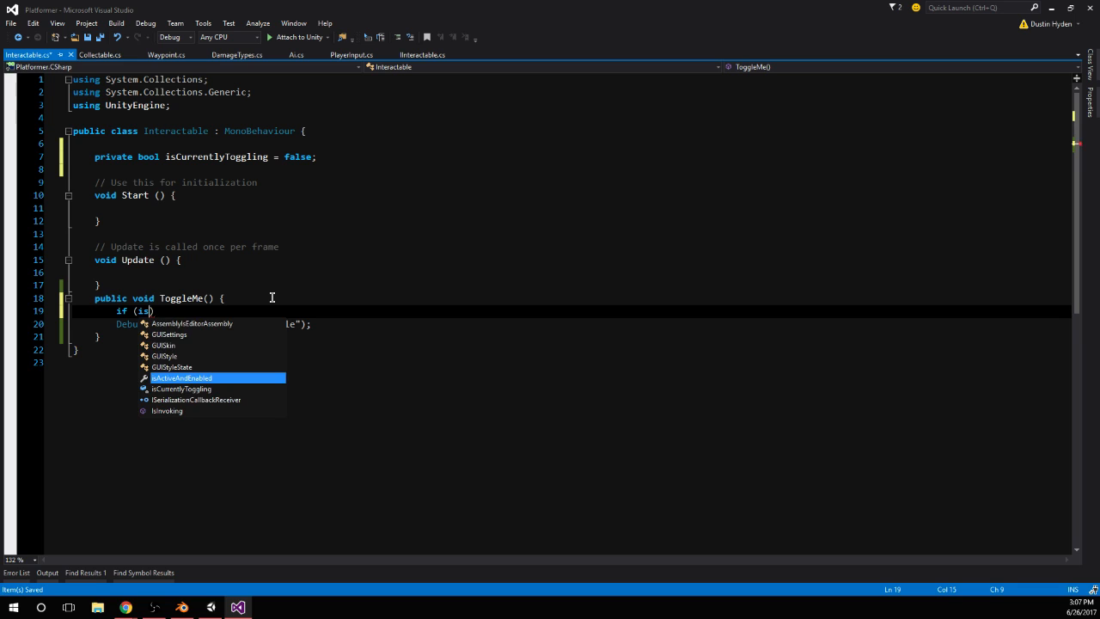
pyautogui.write('CurrentlyToggling)')
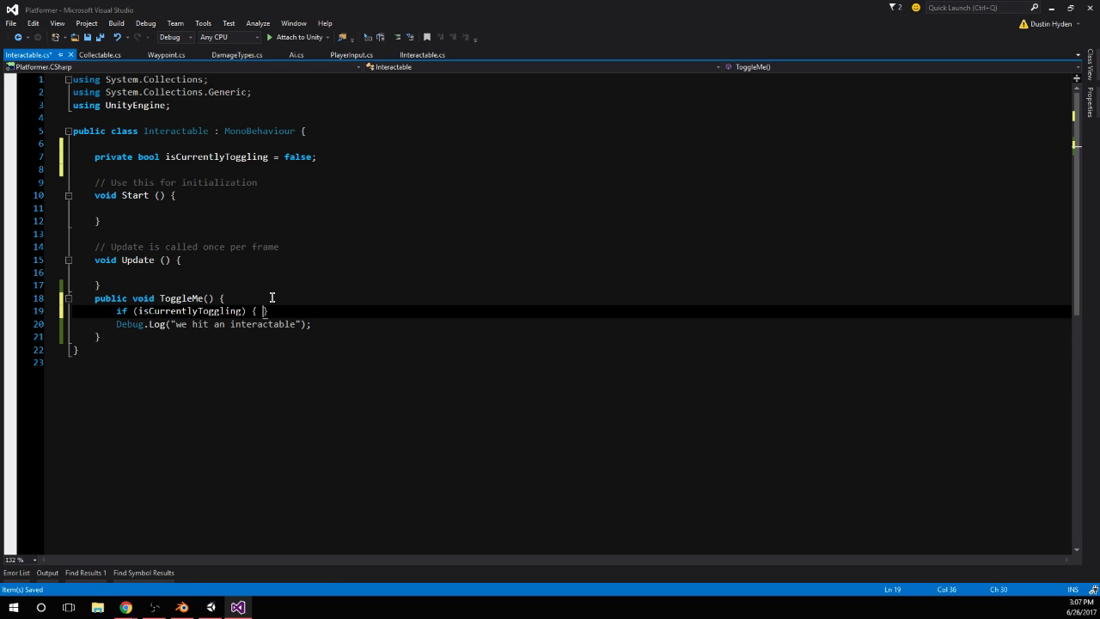
pyautogui.write(' {')
pyautogui.press('Return')
pyautogui.press('Return')
pyautogui.click(138, 311)
pyautogui.write('!')
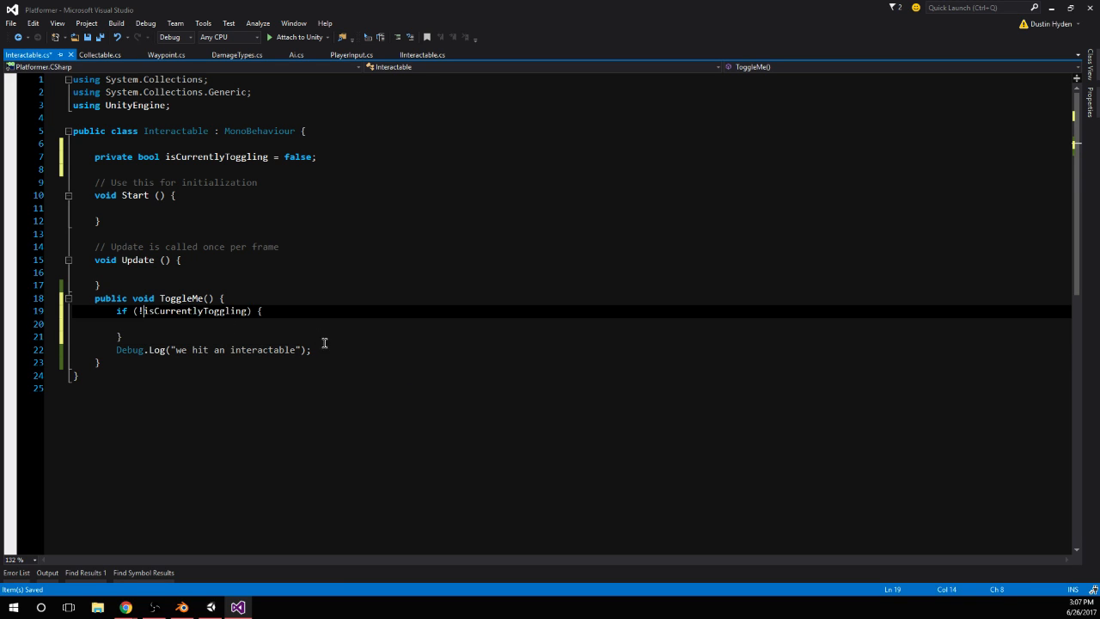
# Move the "we hit an interactable" log line into the if (!isCurrentlyToggling) block
pyautogui.moveTo(325, 348); pyautogui.dragTo(118, 353)
pyautogui.hotkey('ctrl', 'x')
pyautogui.click(129, 338)
pyautogui.click(215, 323)
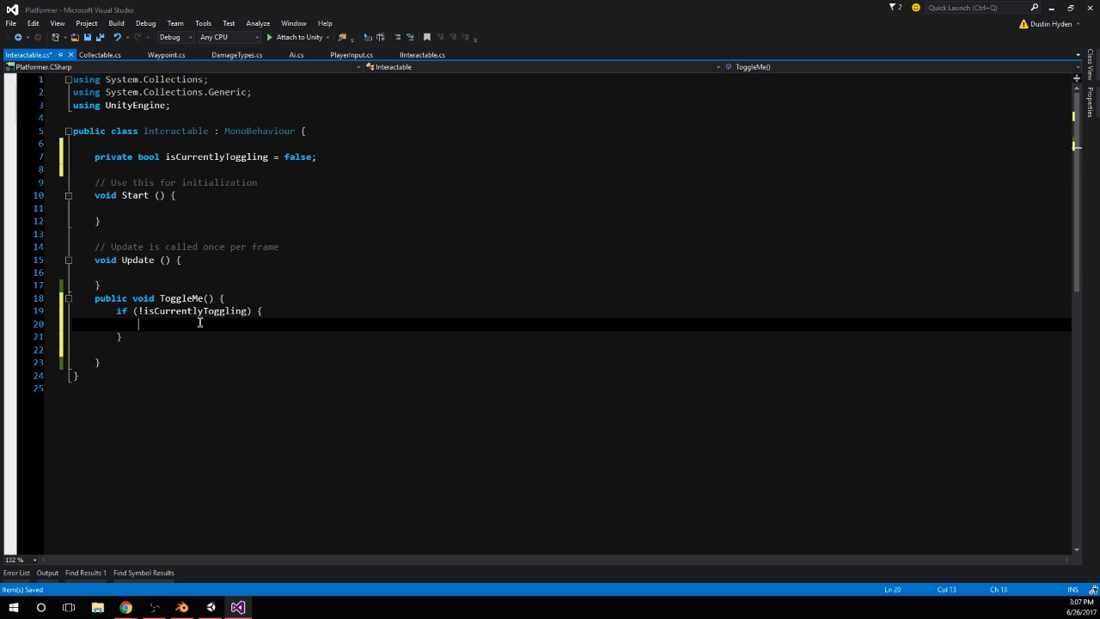
pyautogui.hotkey('ctrl', 'v')
# Set isCurrentlyToggling = true; below the log line inside the if block and save the Interactable script
pyautogui.press('Return')
pyautogui.write('ios')
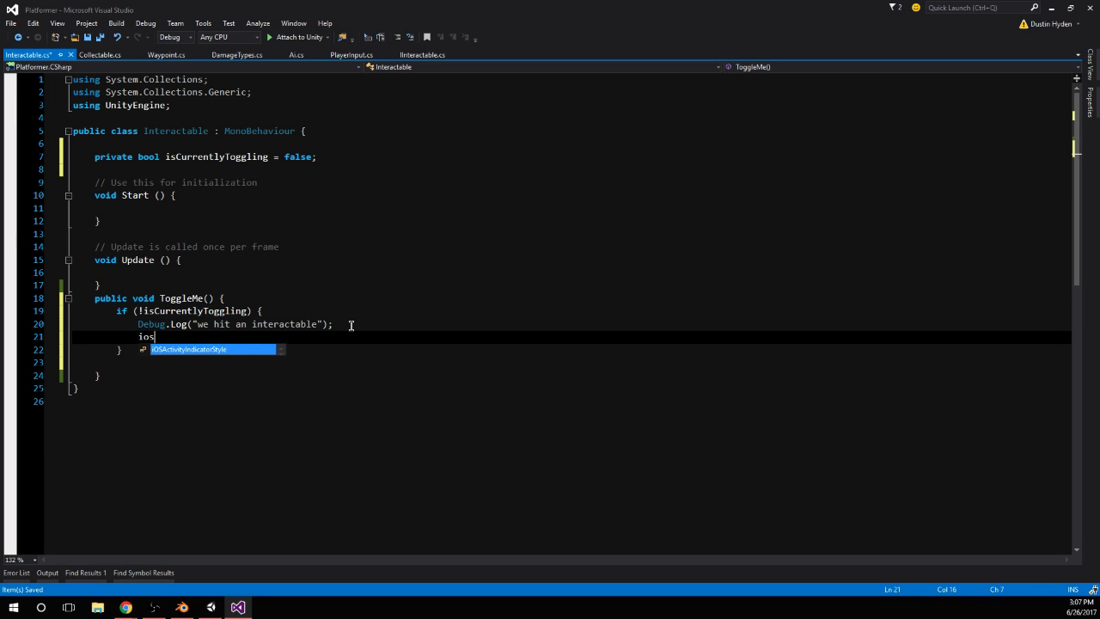
pyautogui.press('BackSpace')
pyautogui.press('BackSpace')
pyautogui.write('sCurrentlyToggling = tru')
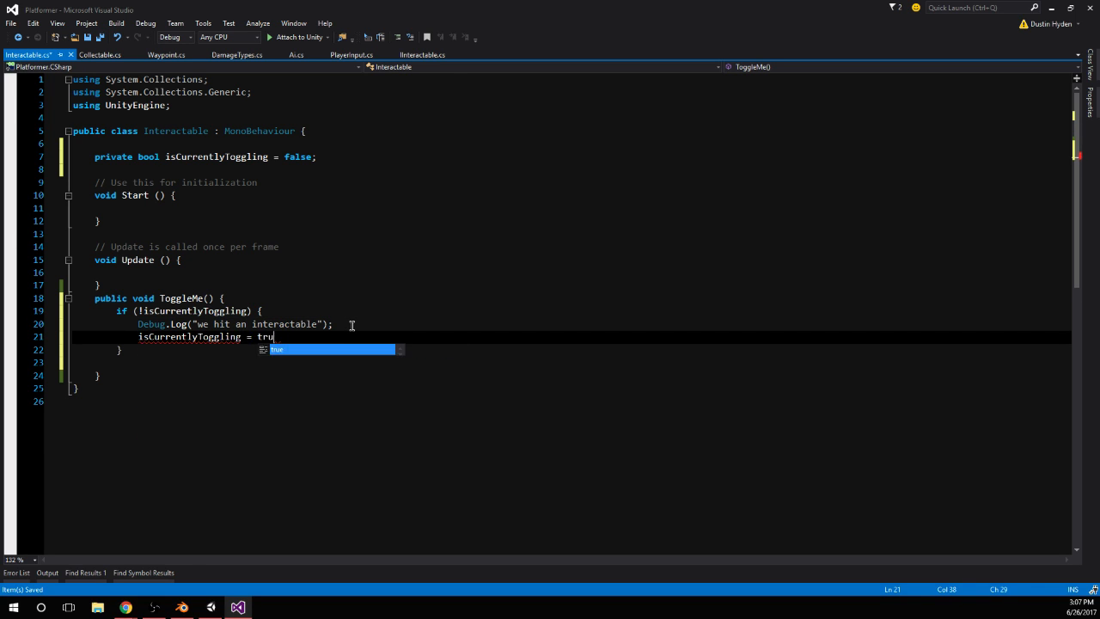
pyautogui.write('e;')
# Switch to Unity, play-test the SpinAttack on the lever again with the Console open, and stop the game
pyautogui.click(210, 607)
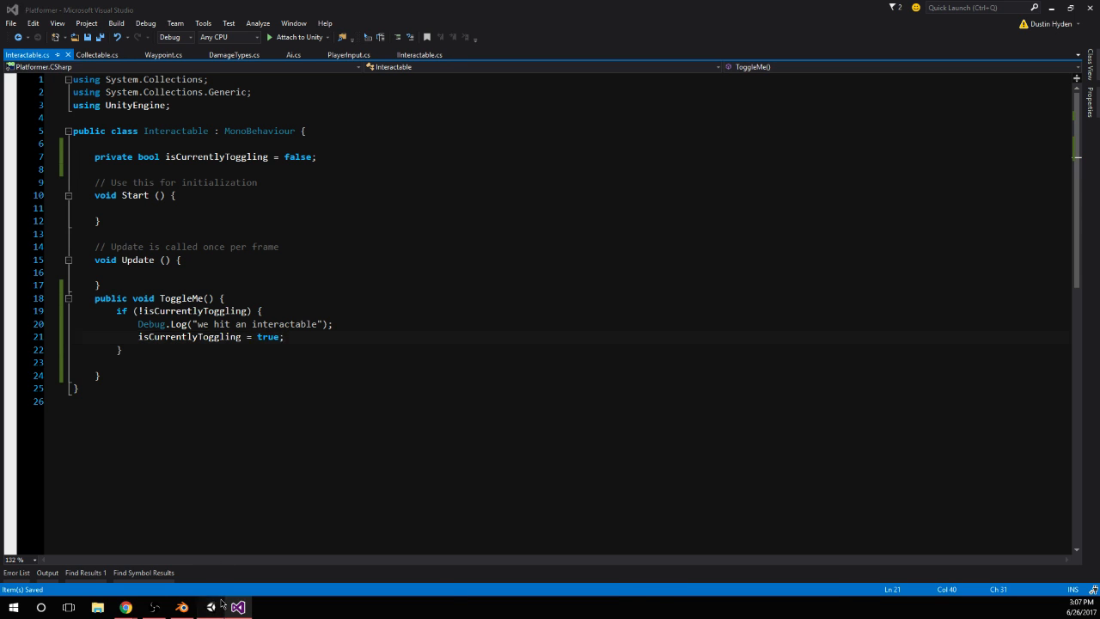
pyautogui.click(530, 36)
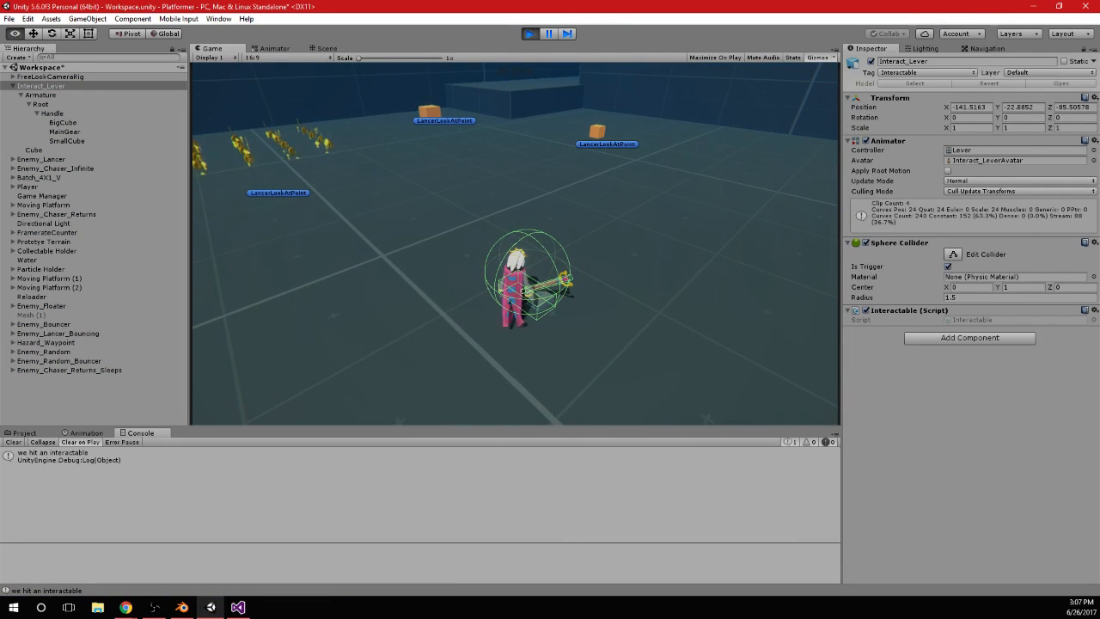
pyautogui.hotkey('alt', 'Tab')
pyautogui.click(528, 33)
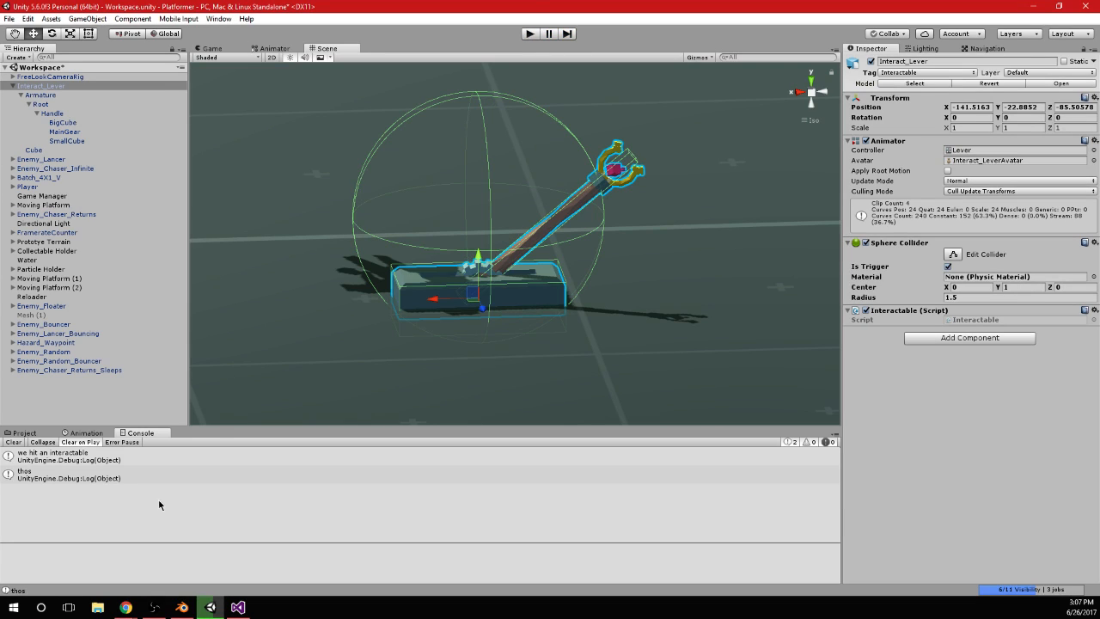
# Open the source of the "thos" Console message, comment out that Debug.Log line in PlayerInput.cs, and save the script
pyautogui.doubleClick(86, 473)
pyautogui.click(154, 328)
pyautogui.click(138, 314)
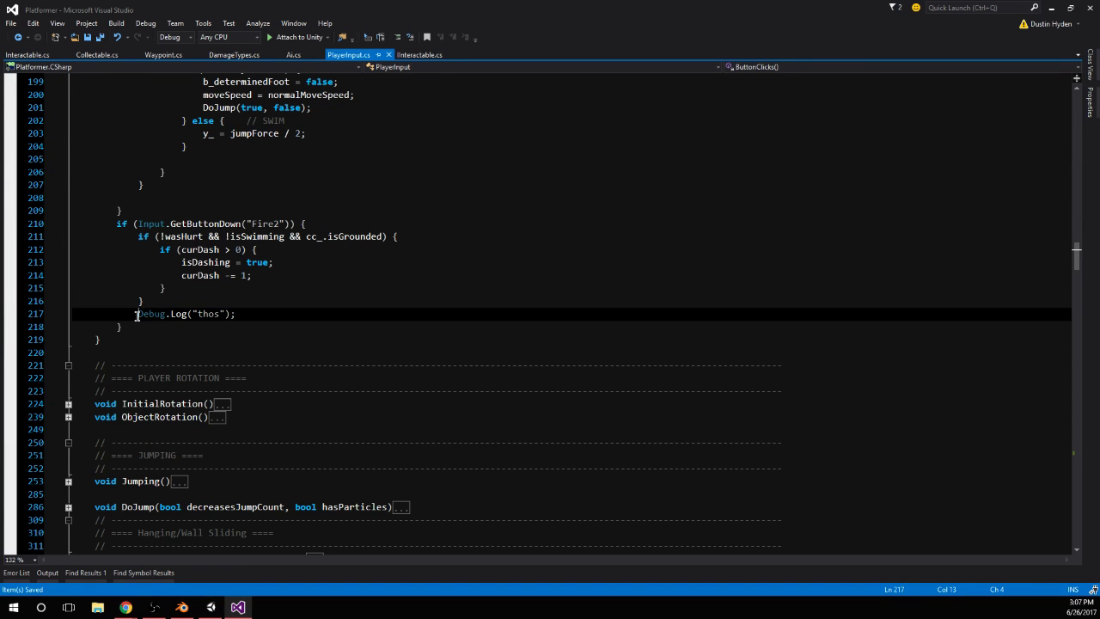
pyautogui.write('/')
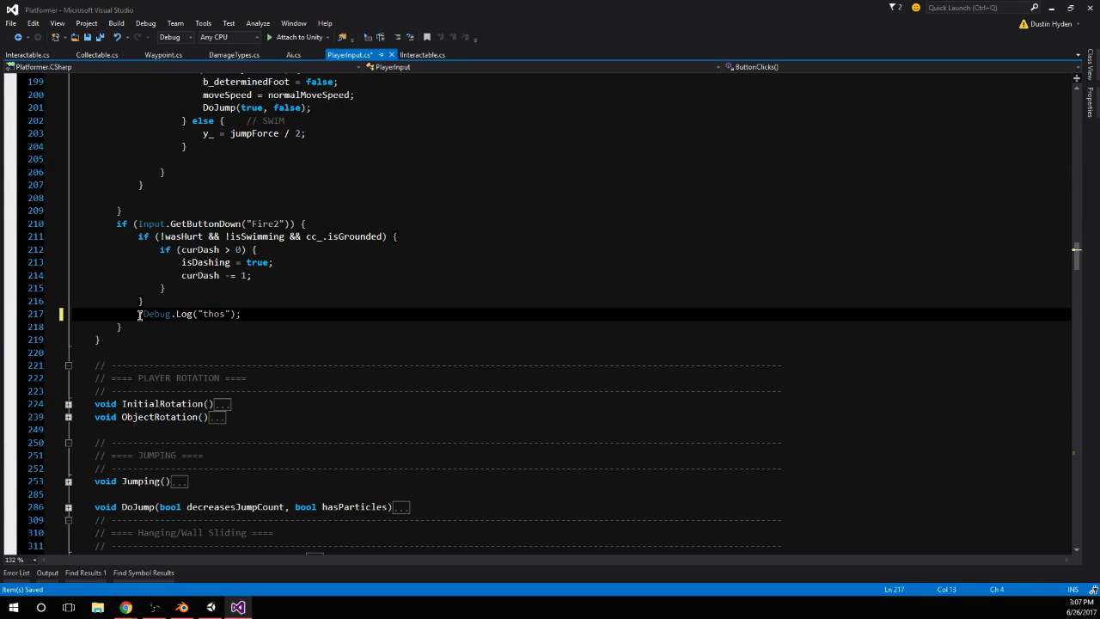
pyautogui.write('/')
pyautogui.click(208, 313)
pyautogui.hotkey('ctrl', 's')
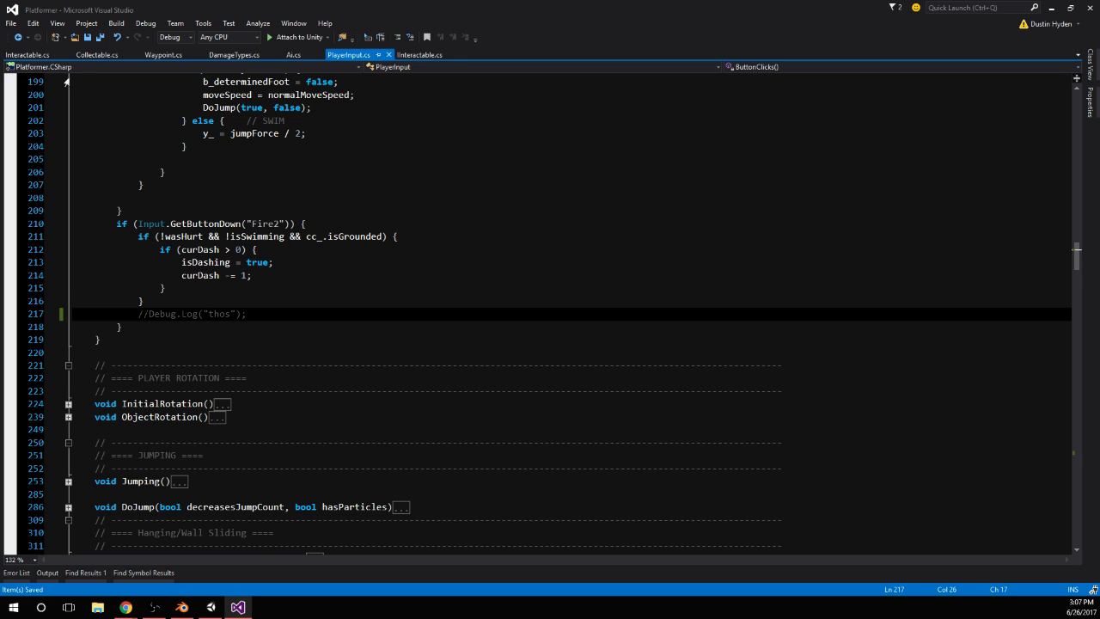
# Return to the Interactable.cs script and start a public bool field named current below isCurrentlyToggling
pyautogui.click(96, 54)
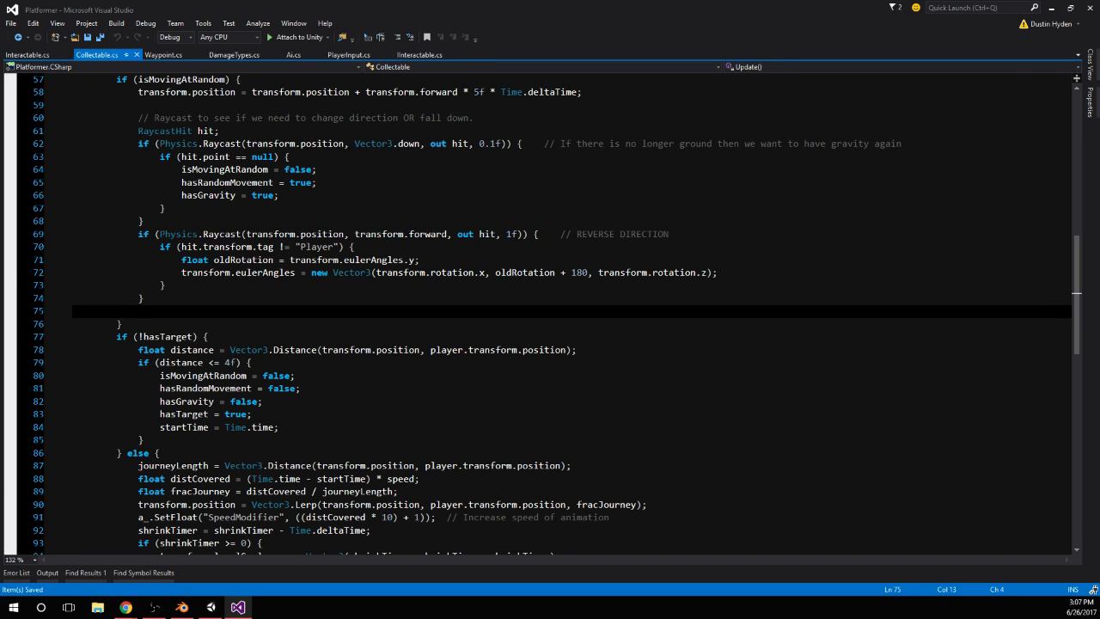
pyautogui.hotkey('alt', 'Tab')
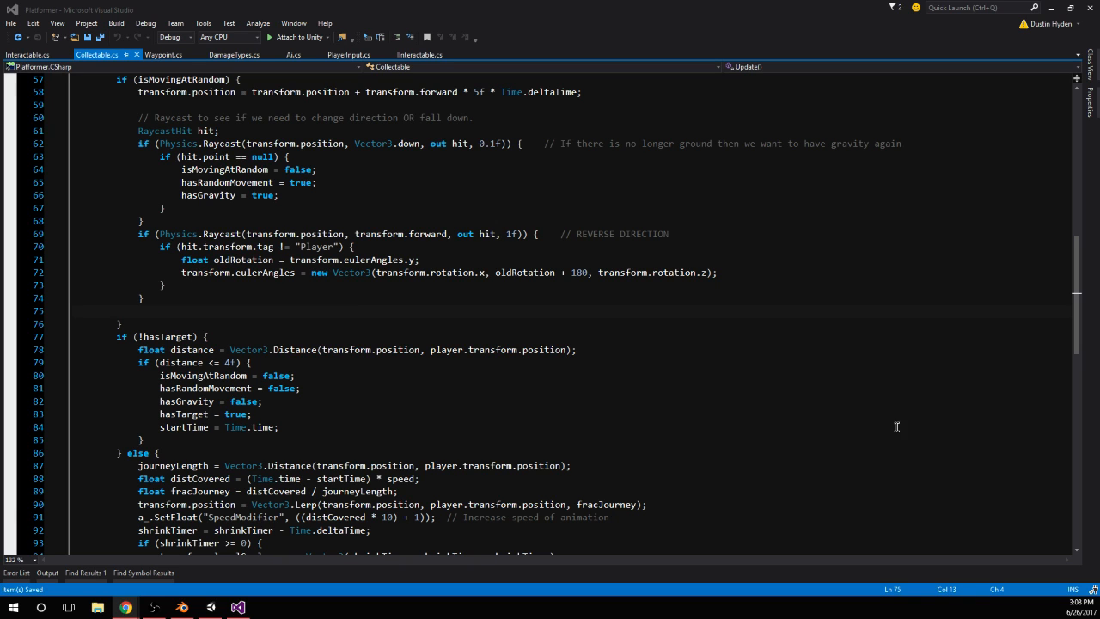
pyautogui.click(41, 55)
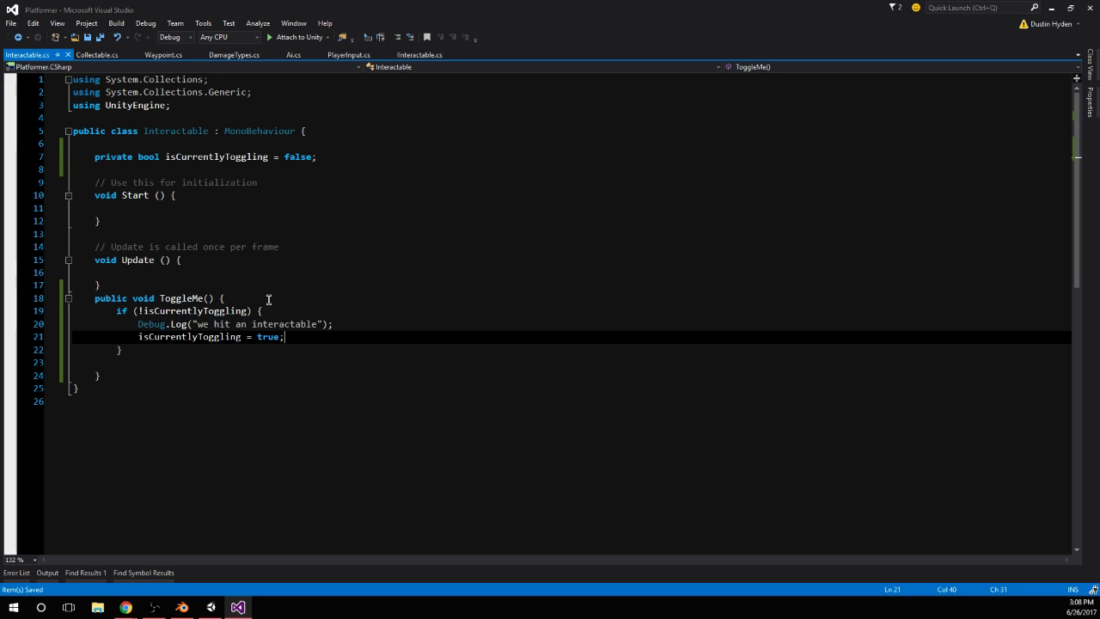
pyautogui.click(161, 180)
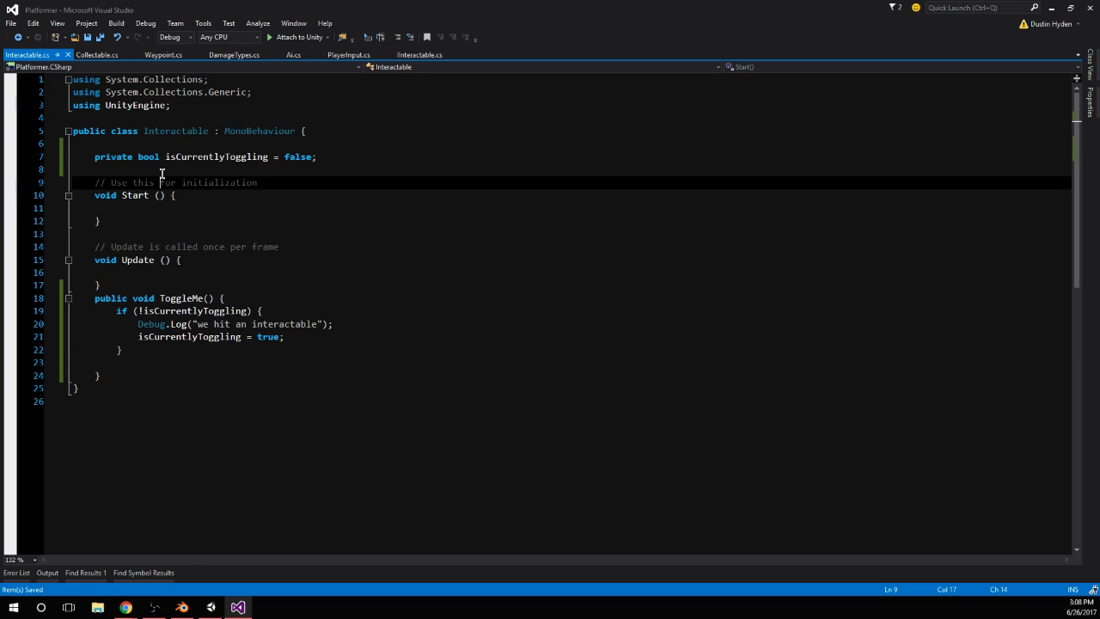
pyautogui.click(169, 169)
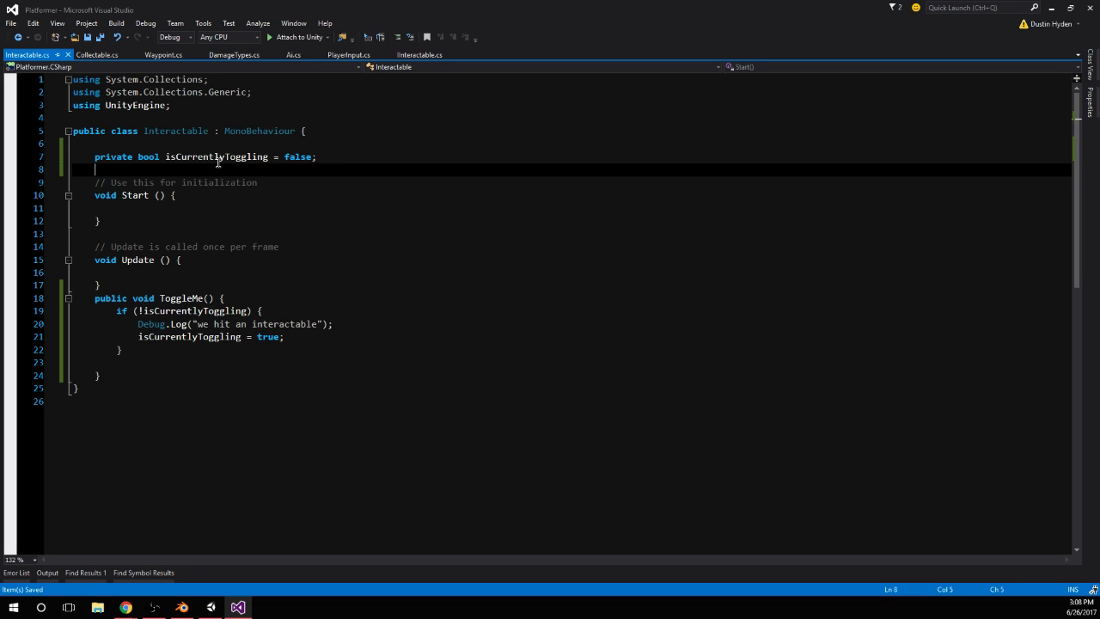
pyautogui.write('public o')
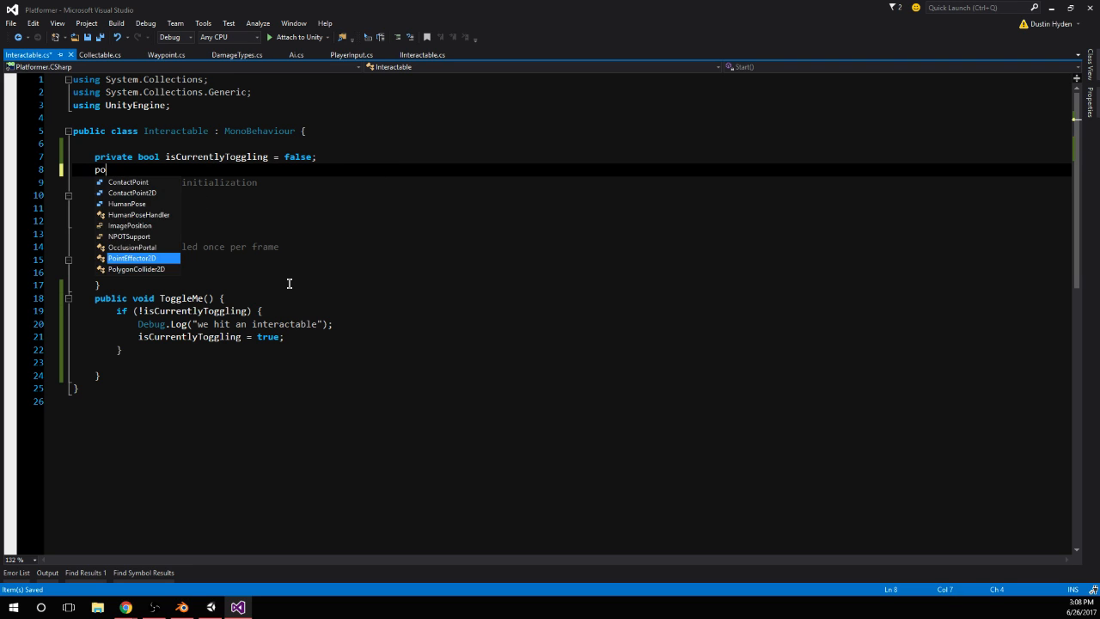
pyautogui.press('BackSpace')
pyautogui.write('bool ')
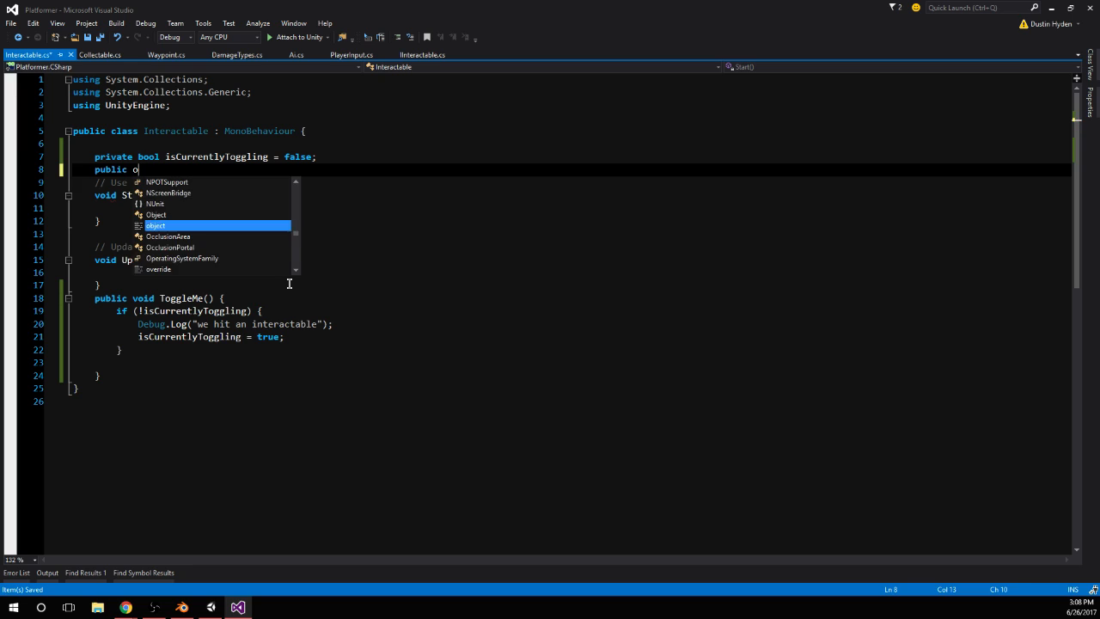
pyautogui.write('current')
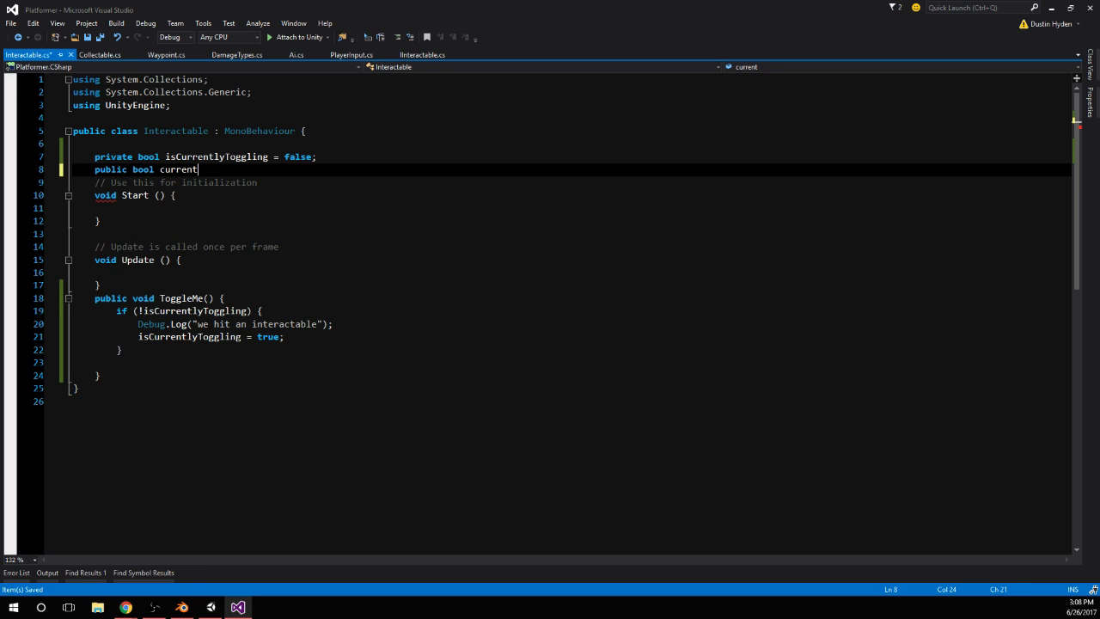
pyautogui.hotkey('alt', 'Tab')
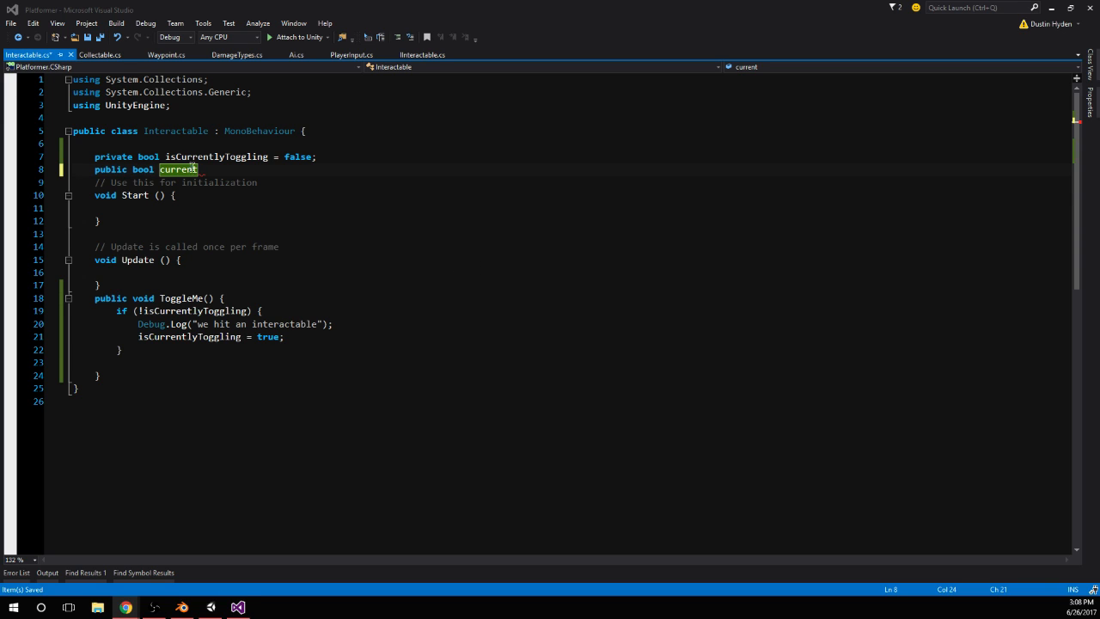
# Rename the new bool field to estado and append the comment // Current State
pyautogui.write('estado')
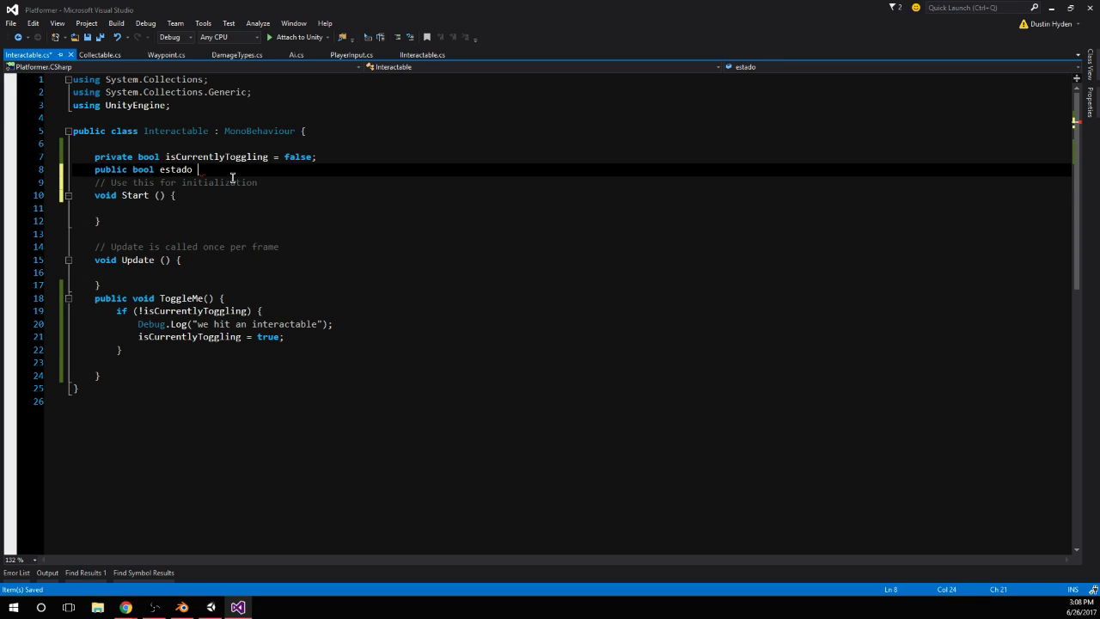
pyautogui.write(' // Surrent State')
# Change the estado declaration from a bool to an enum and capitalize its name as Estado
pyautogui.click(199, 170)
pyautogui.press('Left')
pyautogui.press('Left')
pyautogui.press('Left')
pyautogui.press('Left')
pyautogui.press('Left')
pyautogui.press('Right')
pyautogui.press('BackSpace')
pyautogui.press('BackSpace')
pyautogui.press('BackSpace')
pyautogui.press('BackSpace')
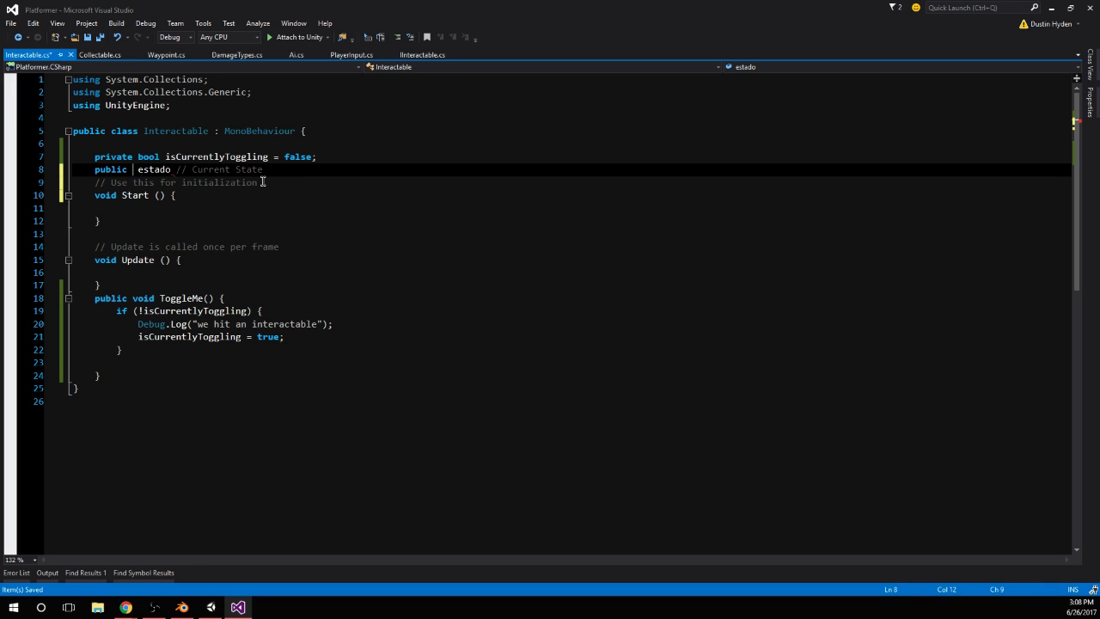
pyautogui.write('enum')
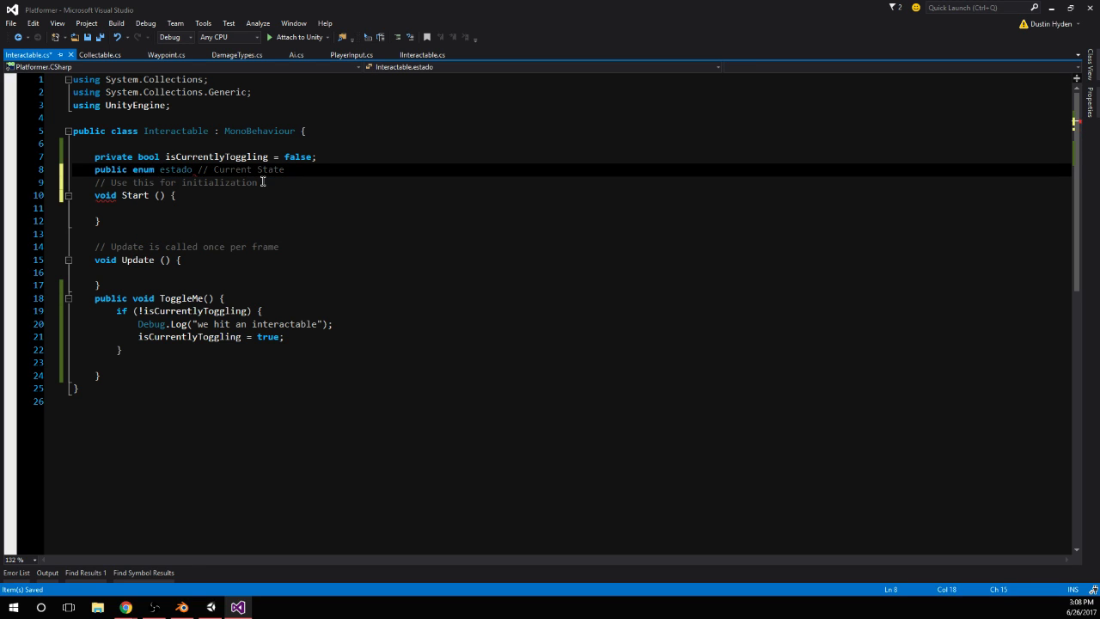
pyautogui.press('BackSpace')
pyautogui.write('E')
# Give the Estado enum a braced body with the values EN and APAGADO
pyautogui.click(202, 169)
pyautogui.write('{  }')
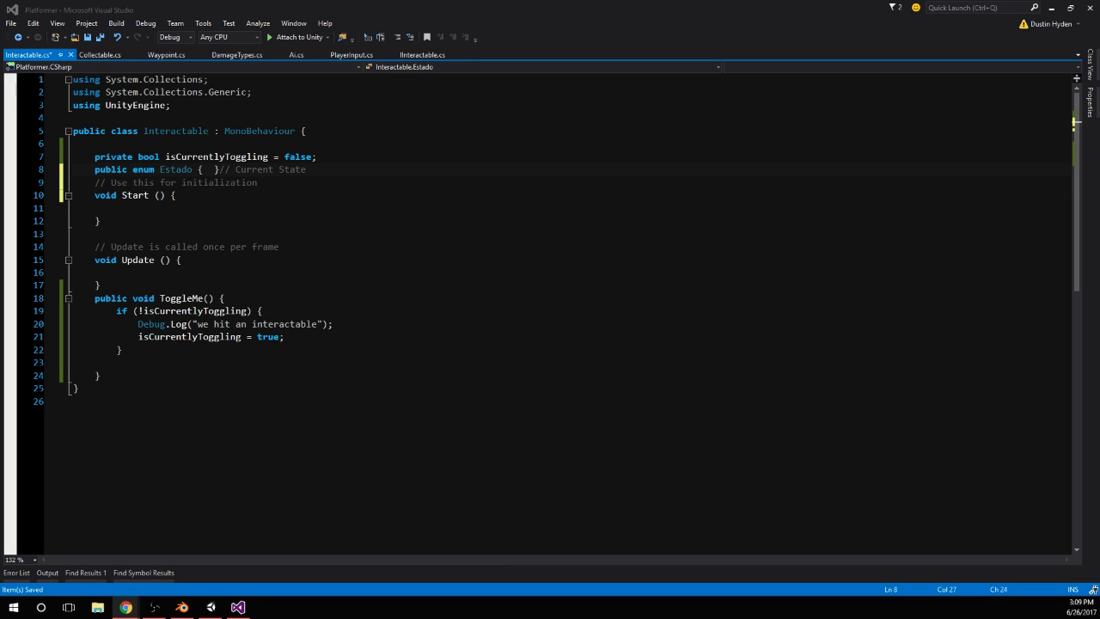
pyautogui.click(209, 169)
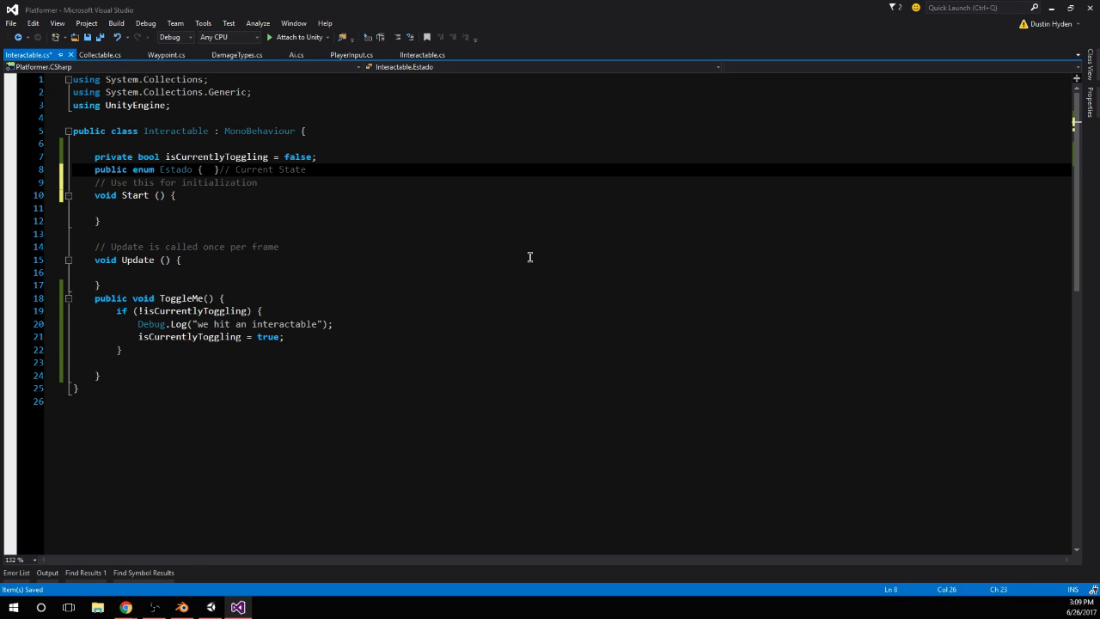
pyautogui.write('ON, APAGADO')
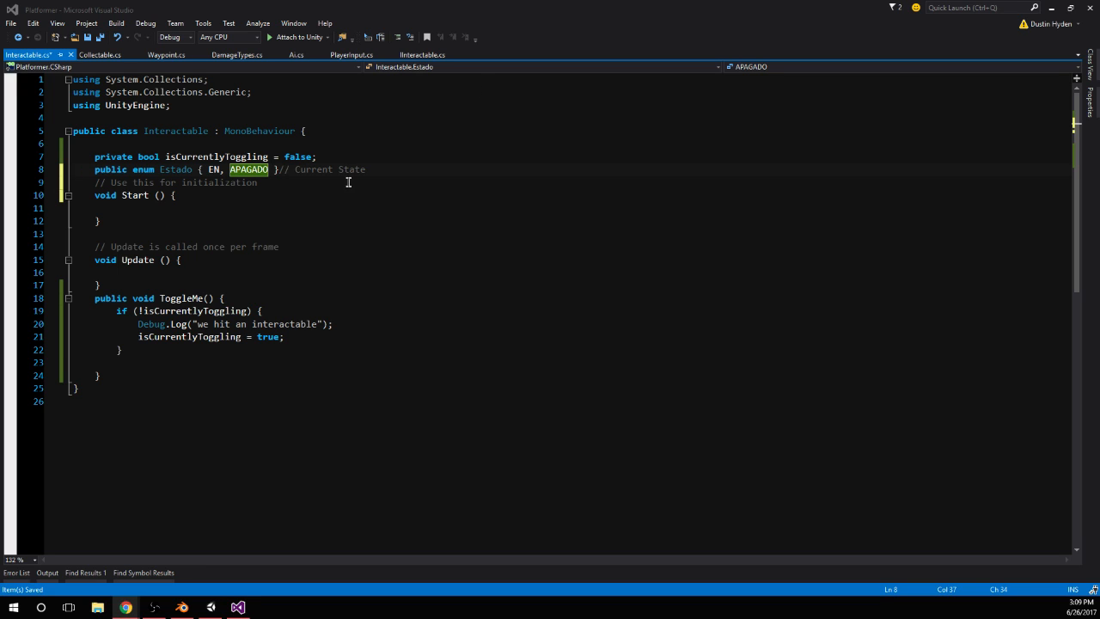
# Append the translation // ON, OFF after the Current State comment on the enum line
pyautogui.click(309, 186)
pyautogui.click(383, 169)
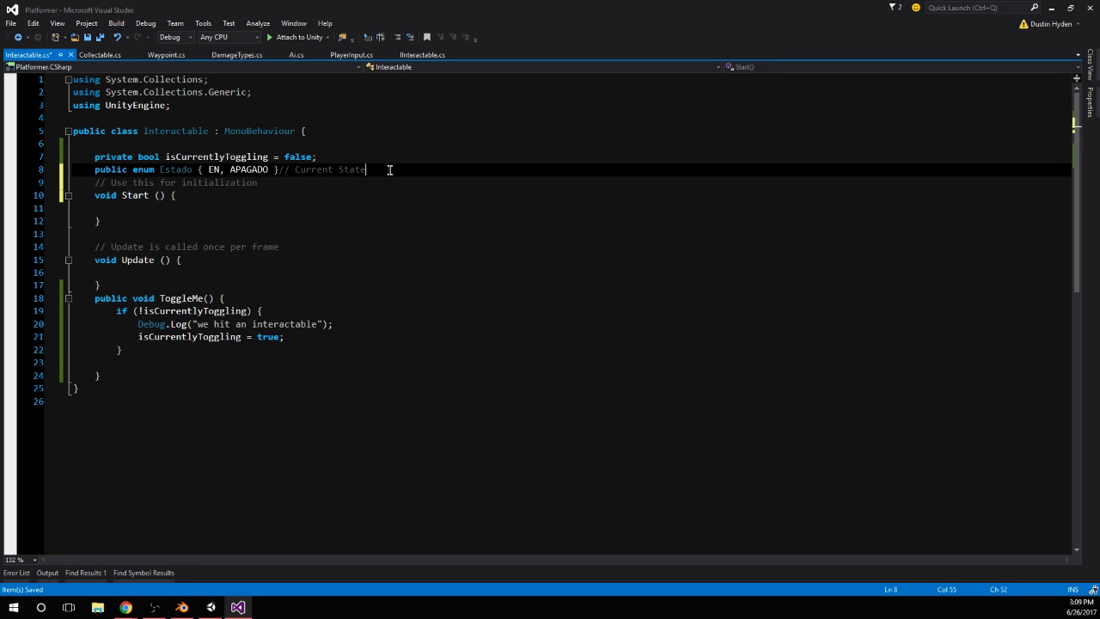
pyautogui.write('// ON, OFF')
pyautogui.hotkey('alt', 'Tab')
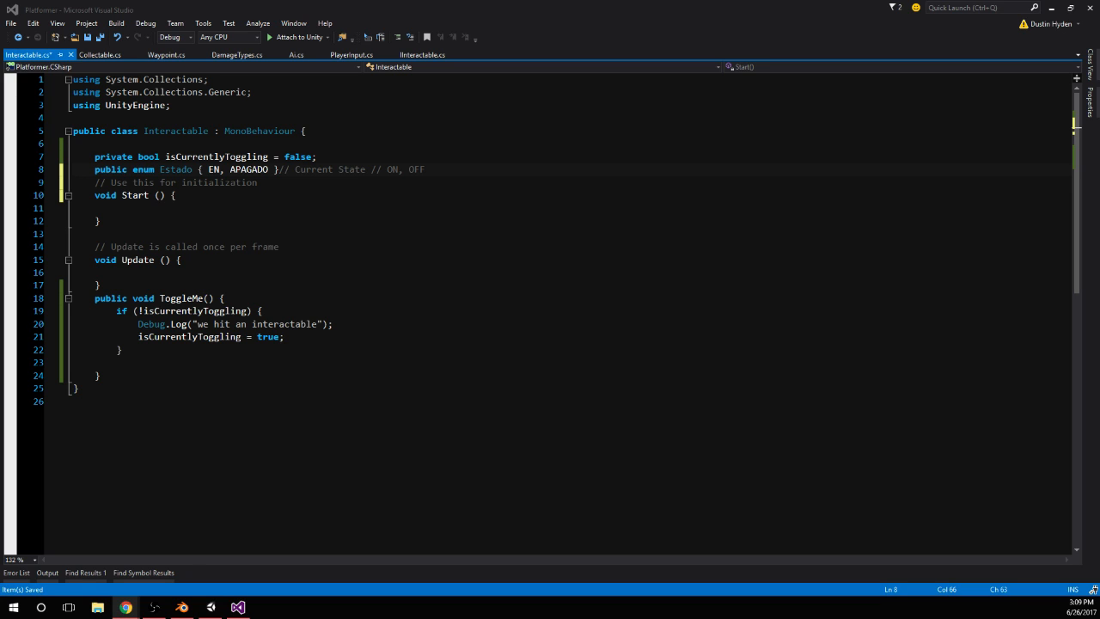
pyautogui.click(397, 172)
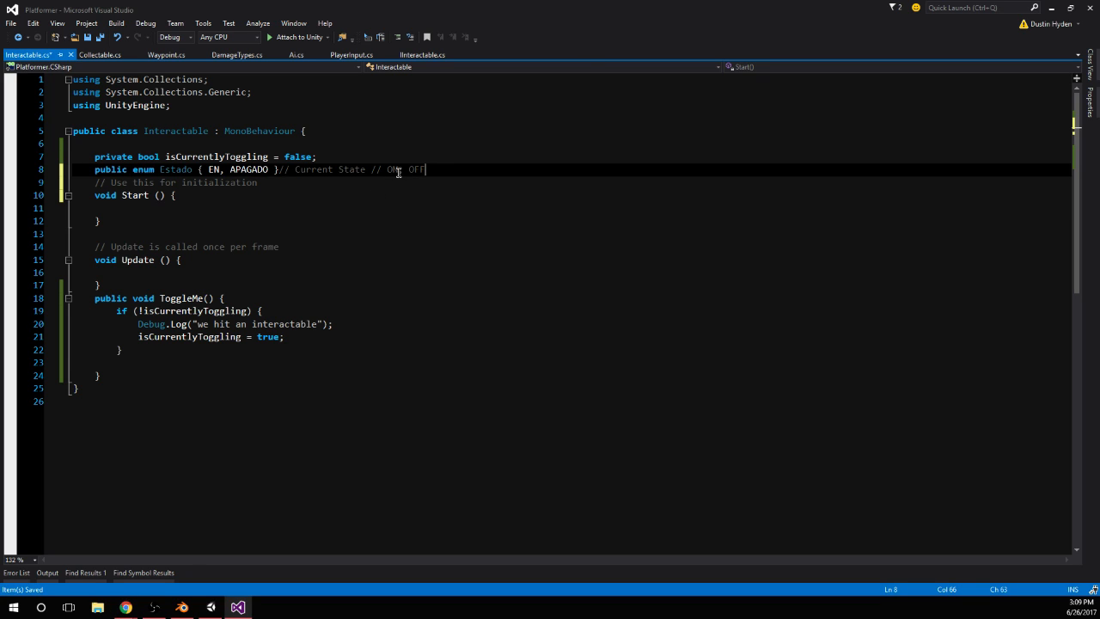
# Declare the field public Estado estado; below the enum, followed by a blank line
pyautogui.click(449, 172)
pyautogui.press('Return')
pyautogui.write('pu')
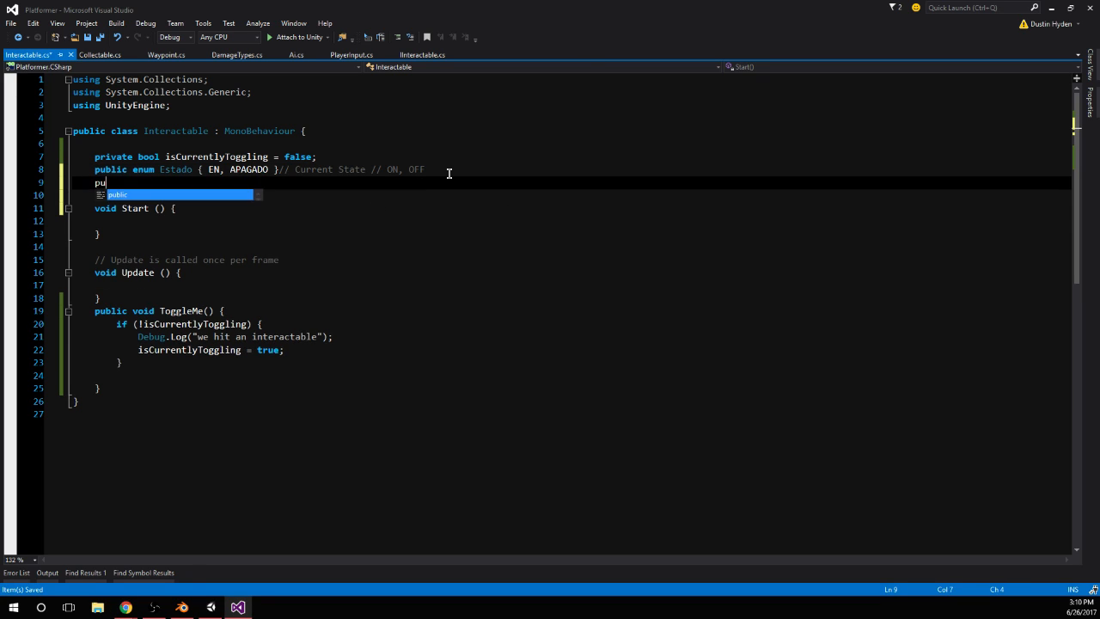
pyautogui.write('blic Estado est')
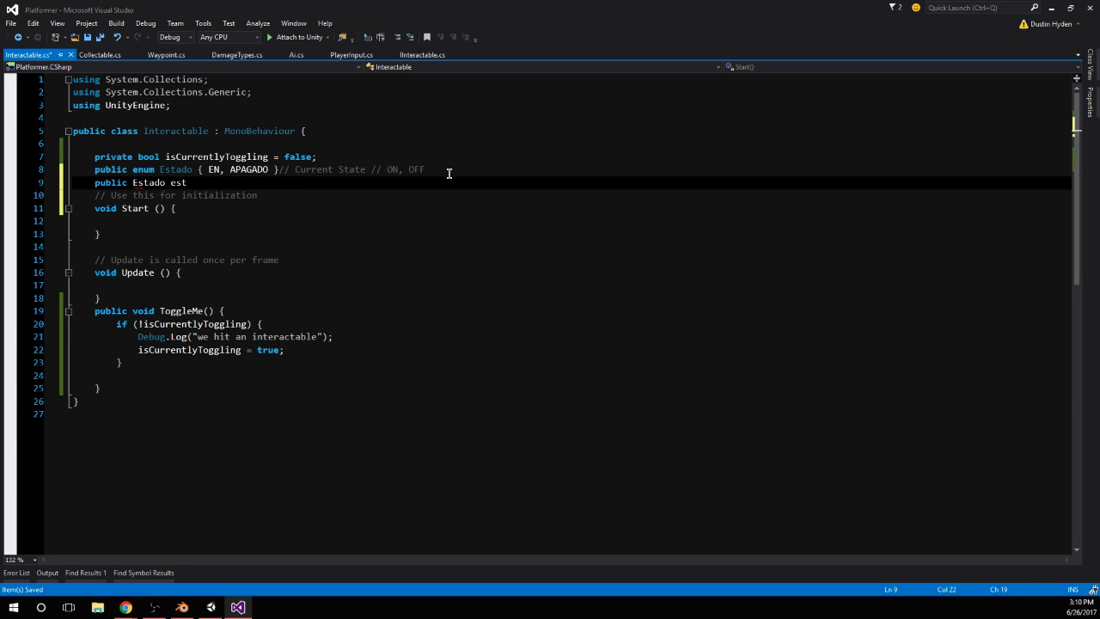
pyautogui.write('ado_')
pyautogui.press('BackSpace')
pyautogui.press('BackSpace')
pyautogui.write(';')
pyautogui.press('Return')
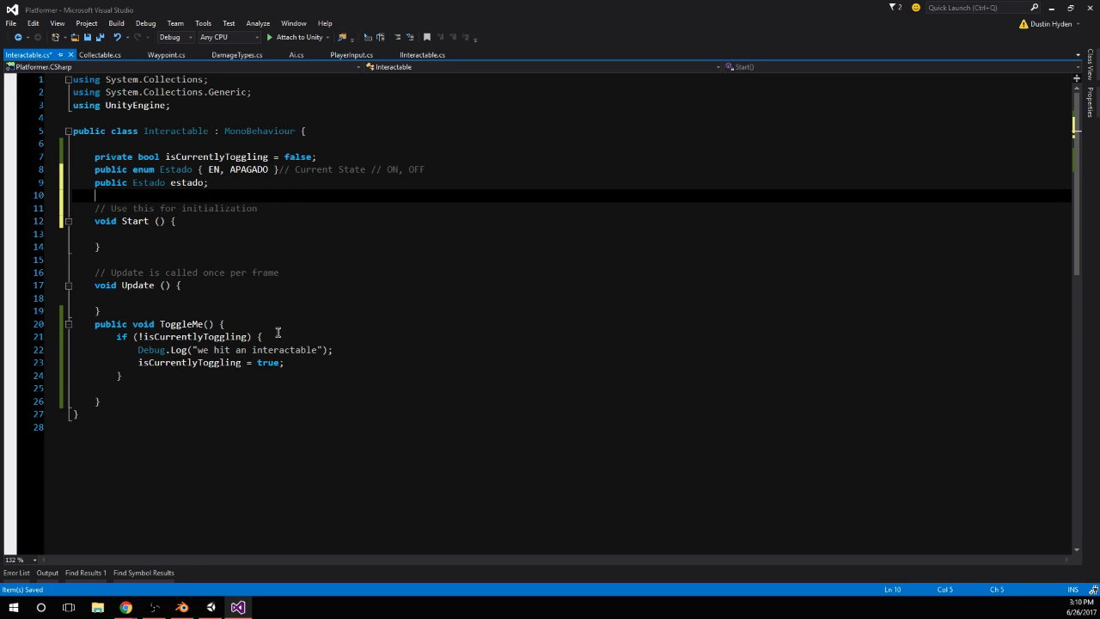
# Add an if (estado == Estado.EN) block above the log line inside ToggleMe's !isCurrentlyToggling check
pyautogui.click(313, 362)
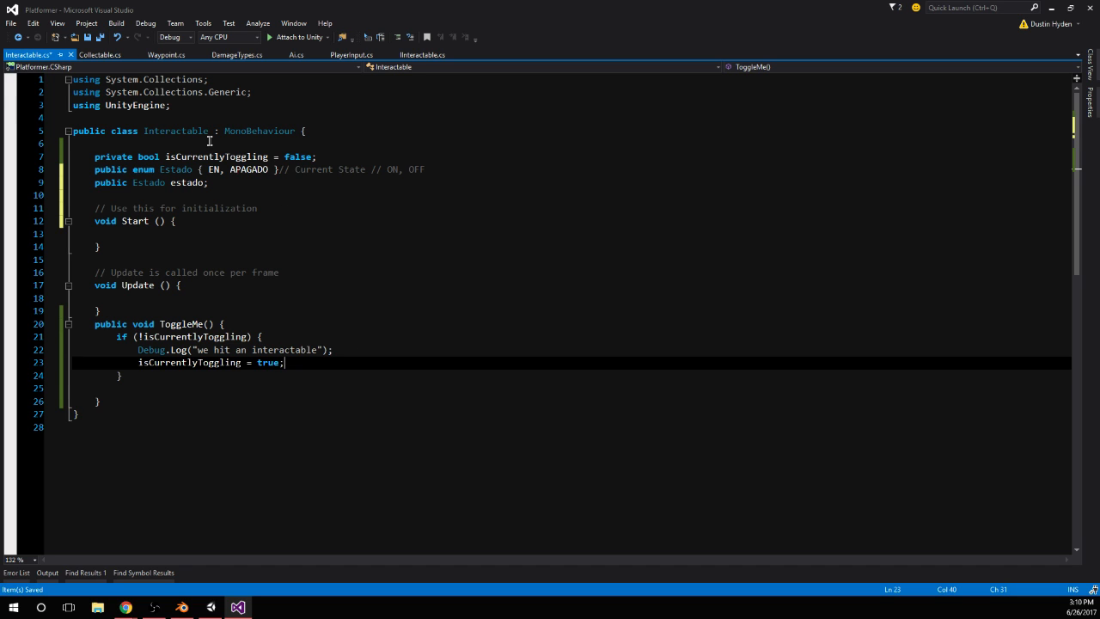
pyautogui.click(355, 353)
pyautogui.click(378, 336)
pyautogui.press('Return')
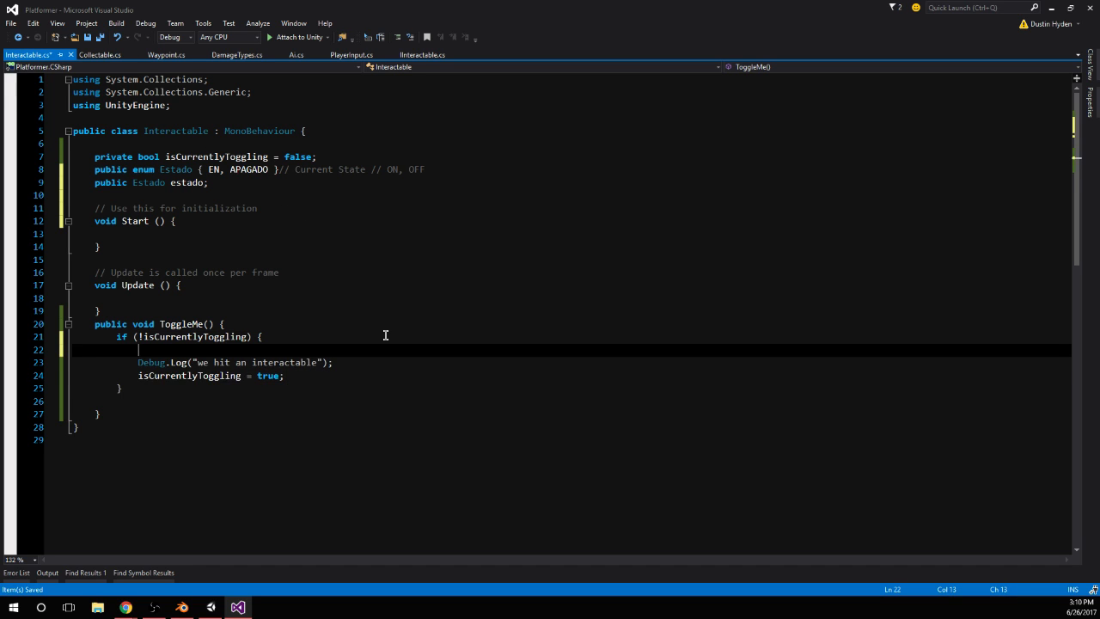
pyautogui.write('if (estado == Estado.EN)')
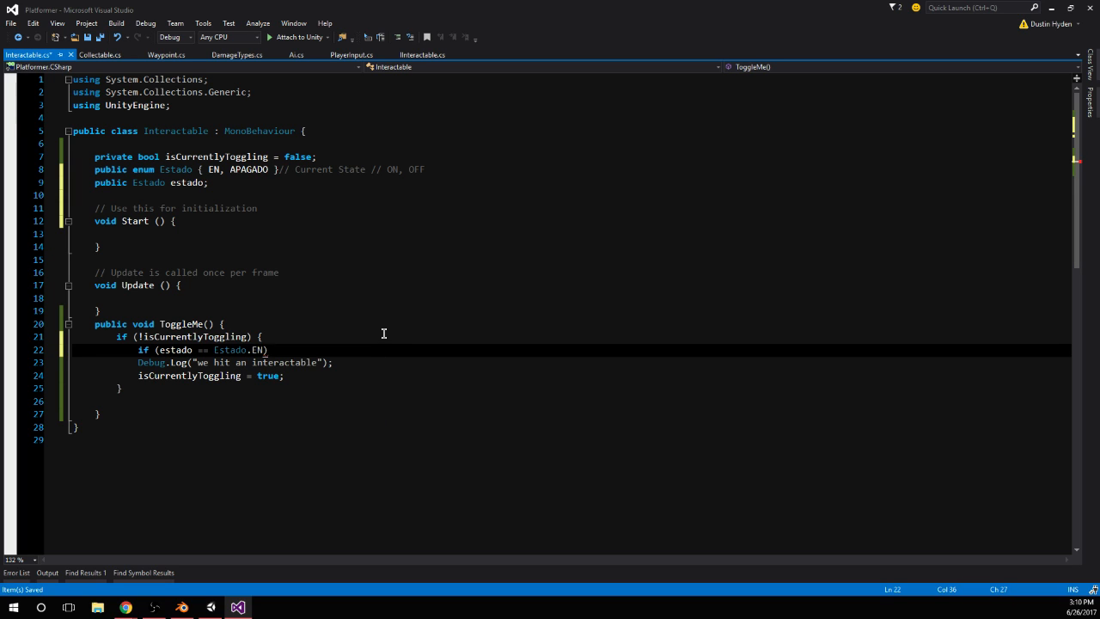
pyautogui.write(' {')
pyautogui.press('Return')
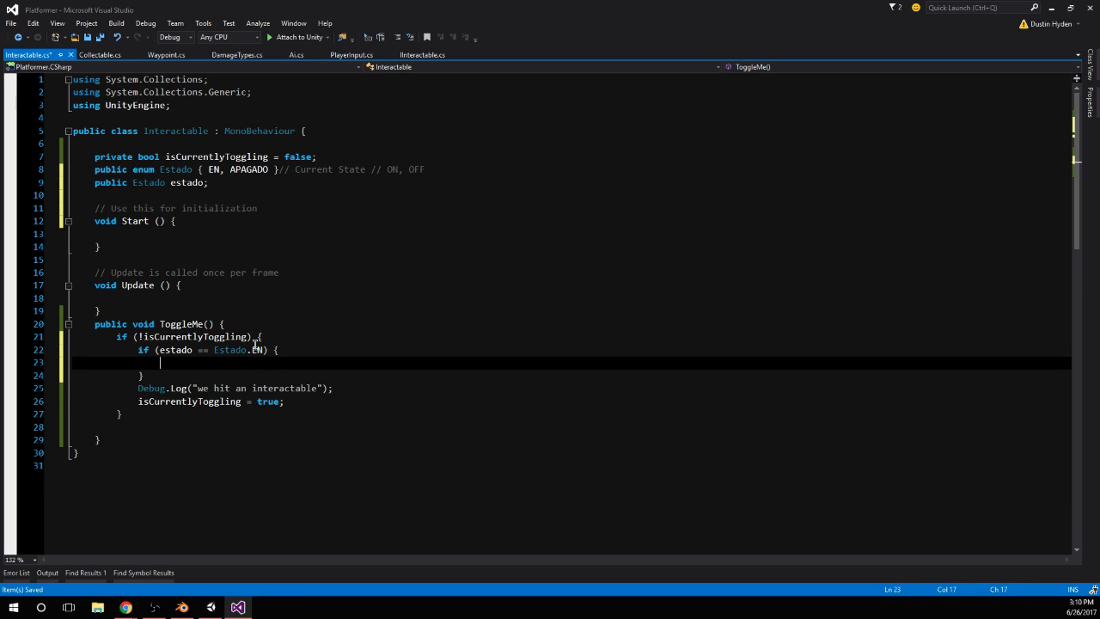
# Comment the EN block with // If we are in the ON State and, inside it, // GO TO OFF STATE
pyautogui.click(290, 348)
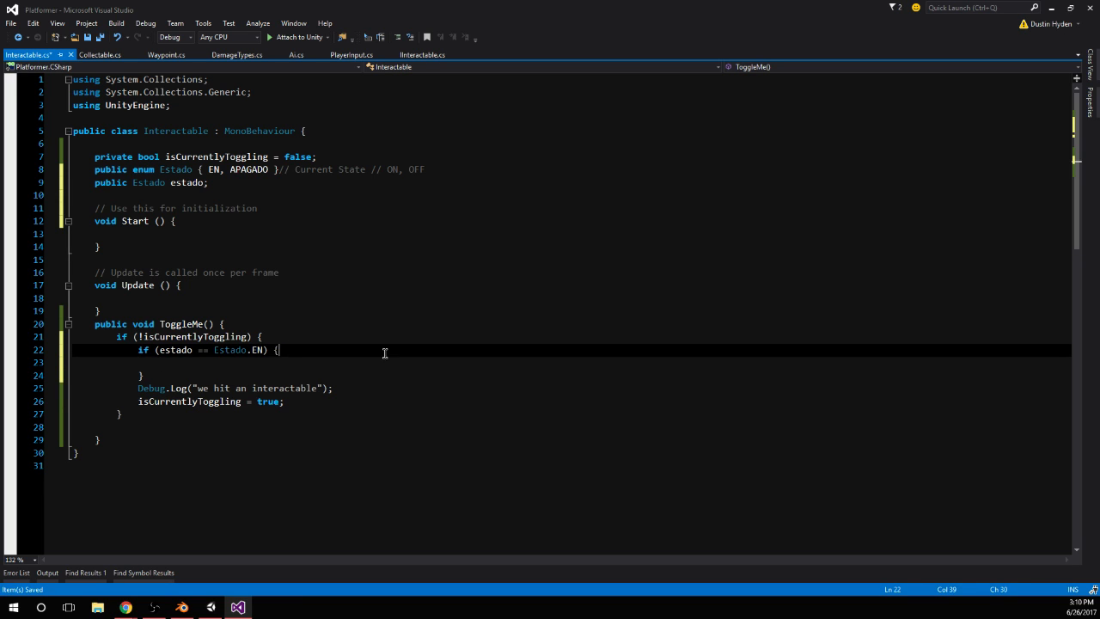
pyautogui.write('// If we are in the oN State')
pyautogui.press('Down')
pyautogui.write('/')
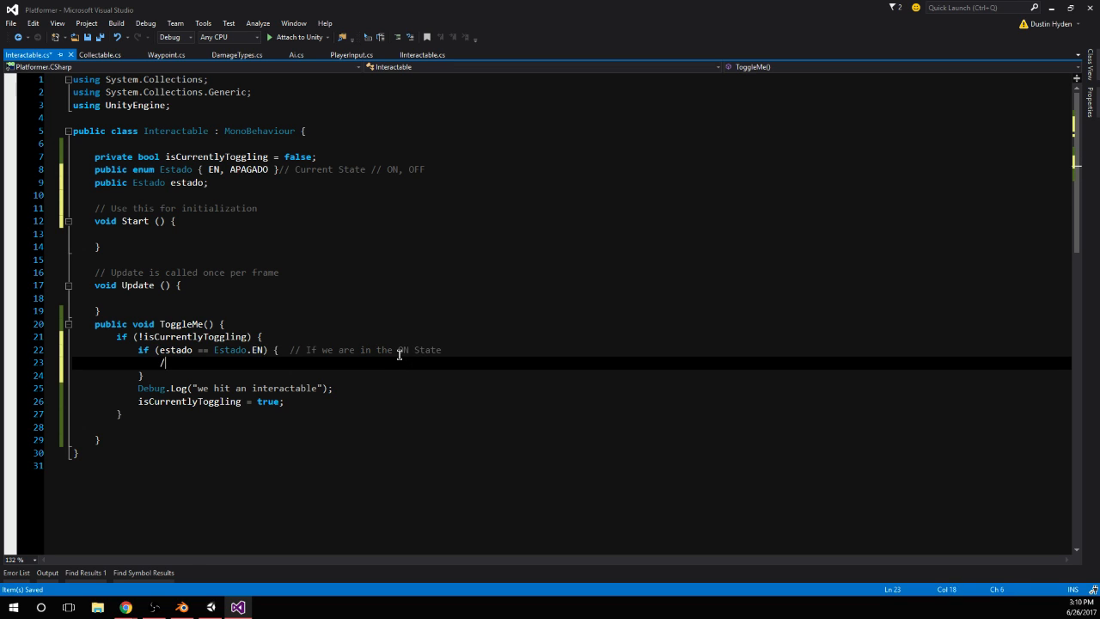
pyautogui.write('/ GO TO OFF STATE')
# Add the condition else if (estado == Estado.APAGADO) after the EN block's closing brace
pyautogui.press('Down')
pyautogui.write('else if (estado =')
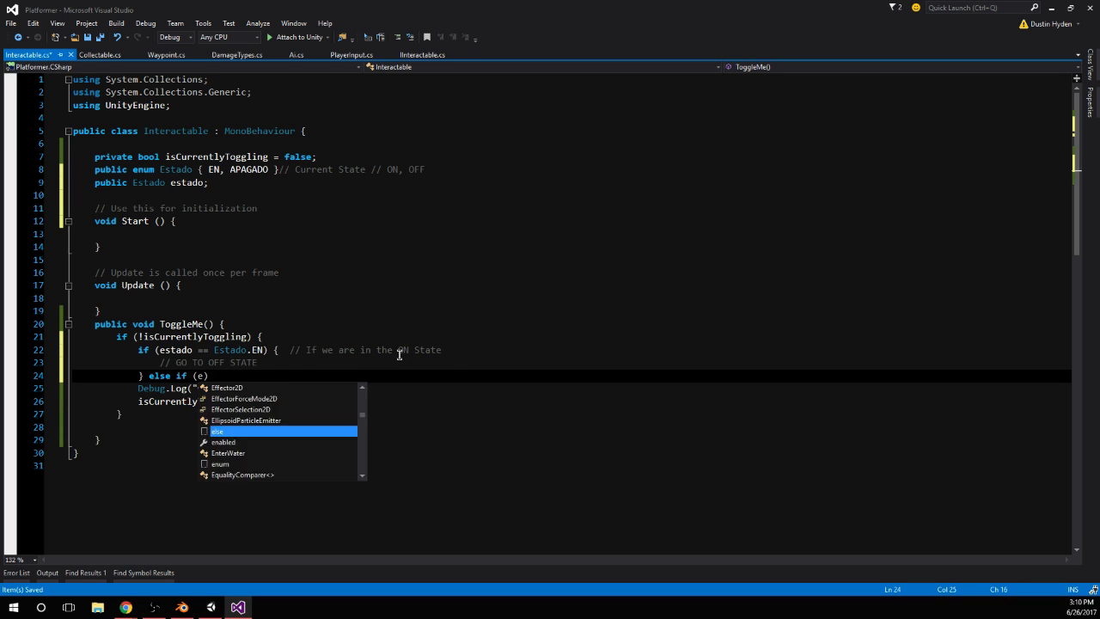
pyautogui.write('= Estado.a')
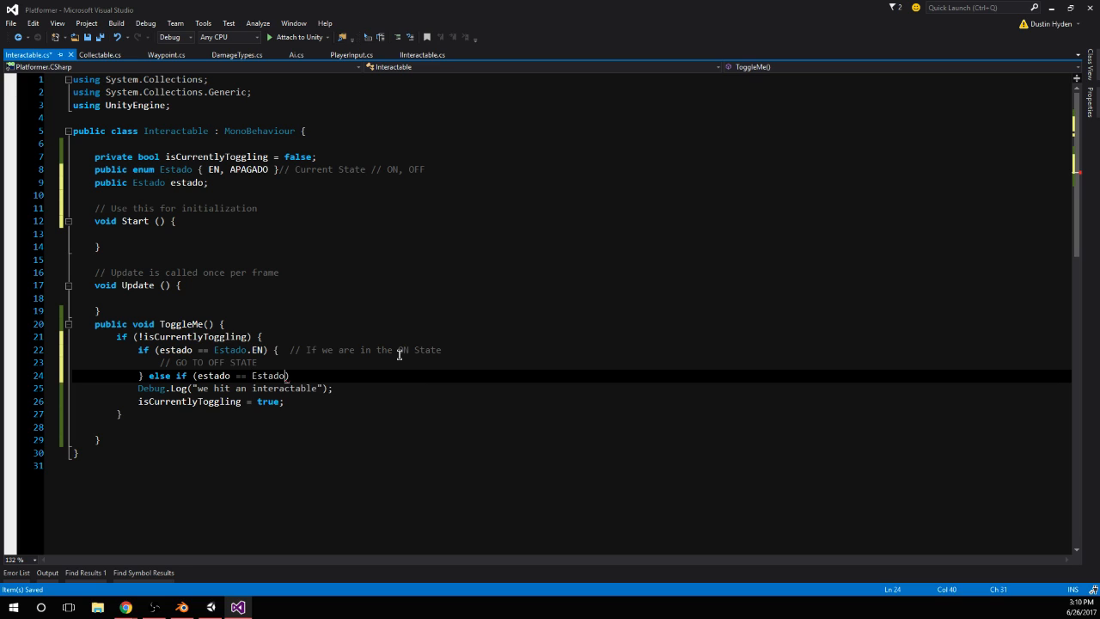
pyautogui.press('Tab')
pyautogui.hotkey('alt', 'Tab')
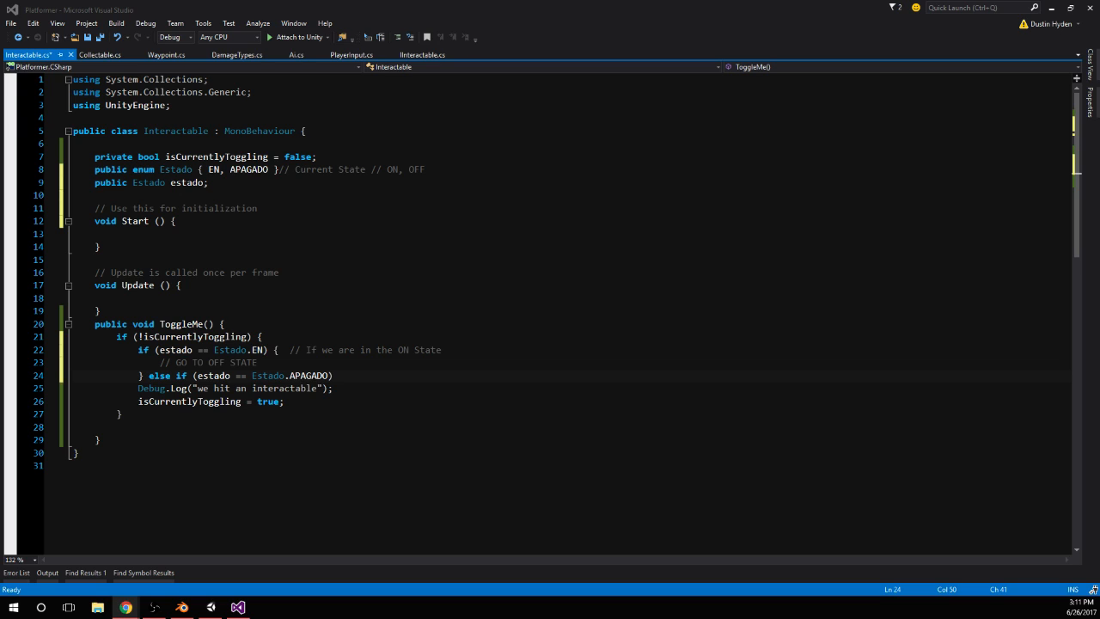
pyautogui.click(116, 336)
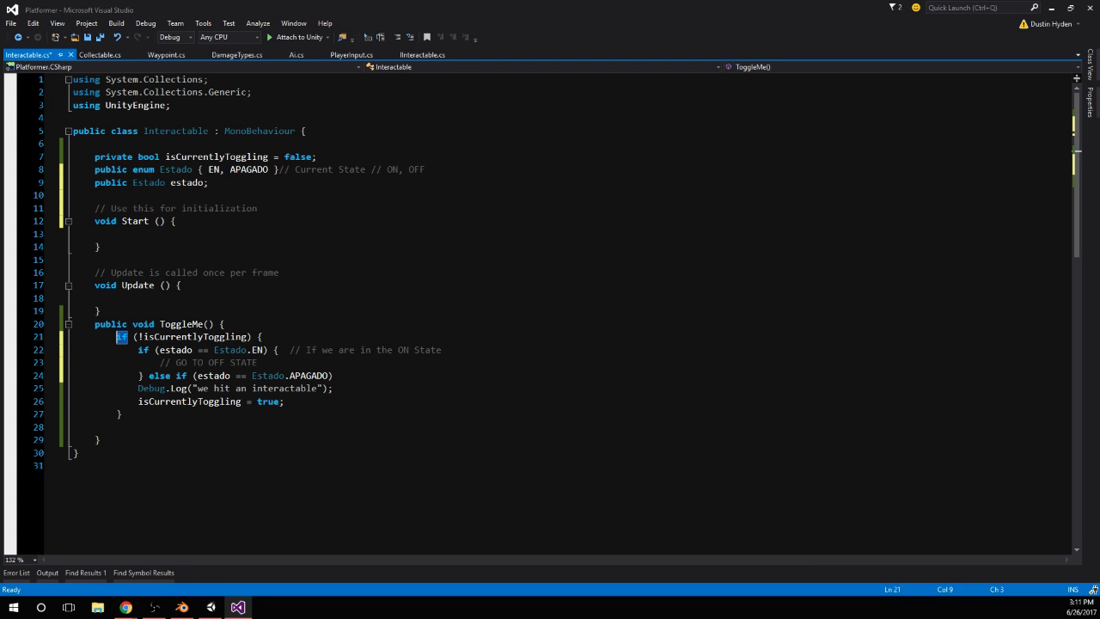
pyautogui.click(158, 420)
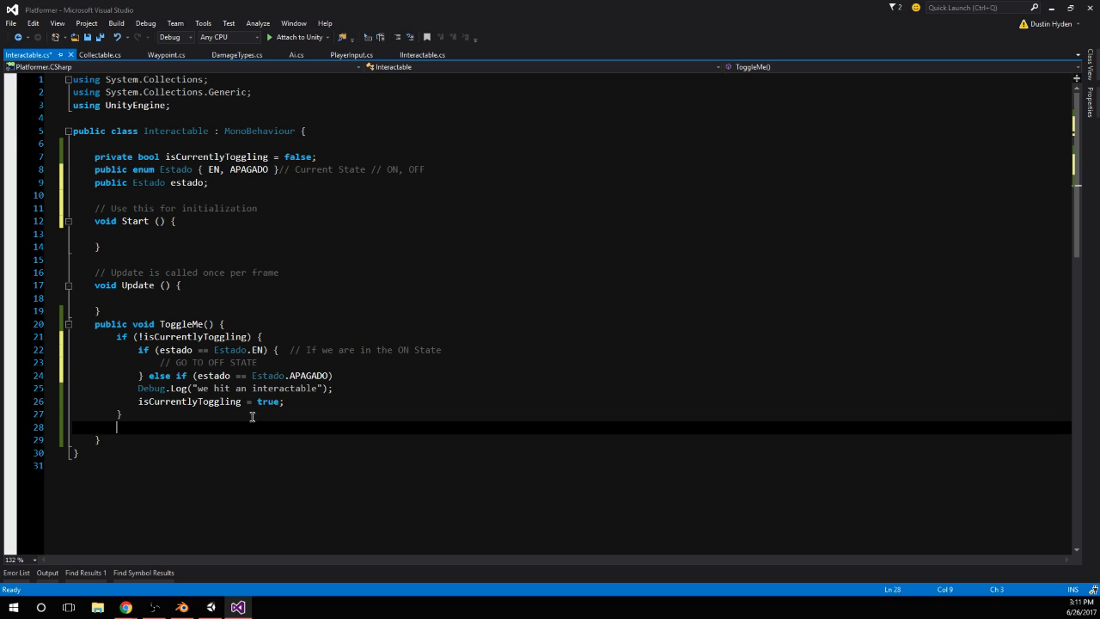
pyautogui.doubleClick(122, 337)
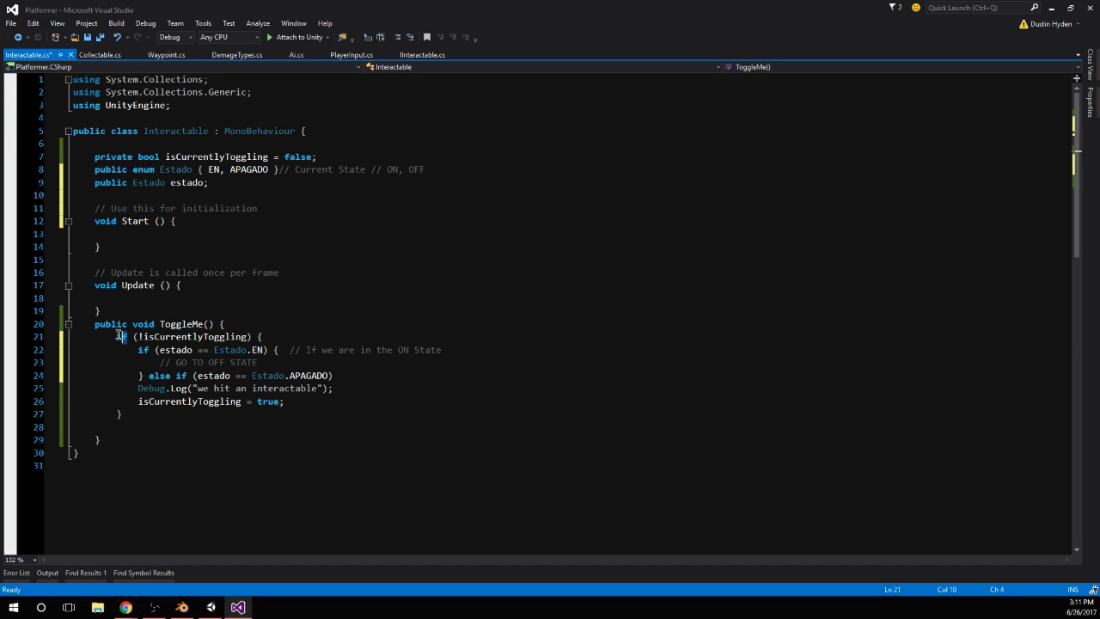
pyautogui.click(190, 404)
pyautogui.click(217, 407)
# Add an empty braced block to the Estado.APAGADO condition and realign the // GO TO OFF STATE comment one indent inside the EN block
pyautogui.click(404, 376)
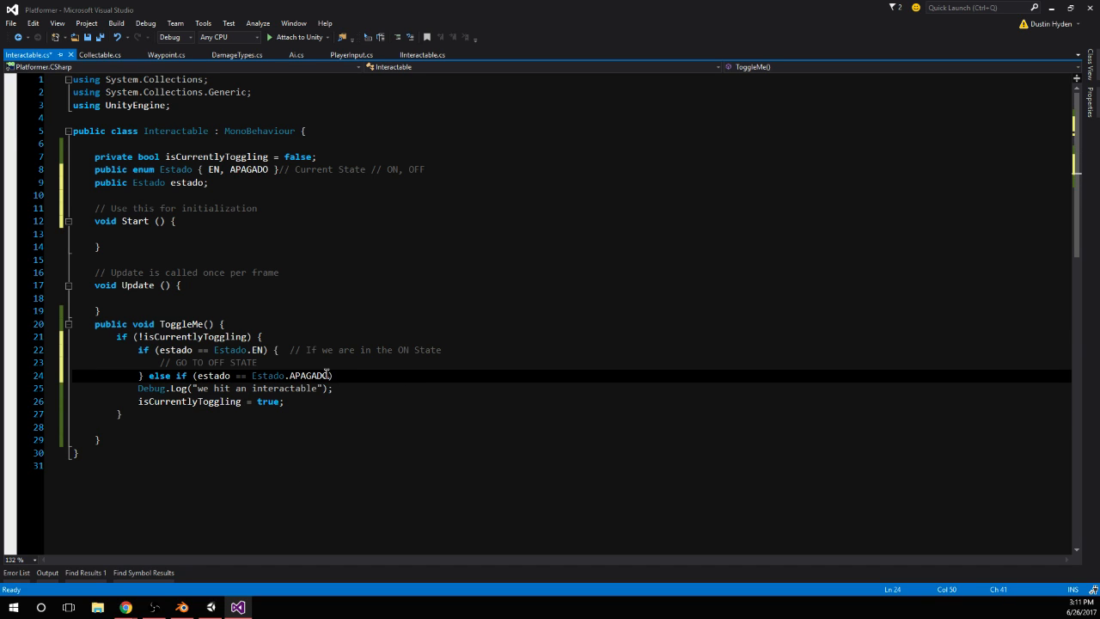
pyautogui.write('{')
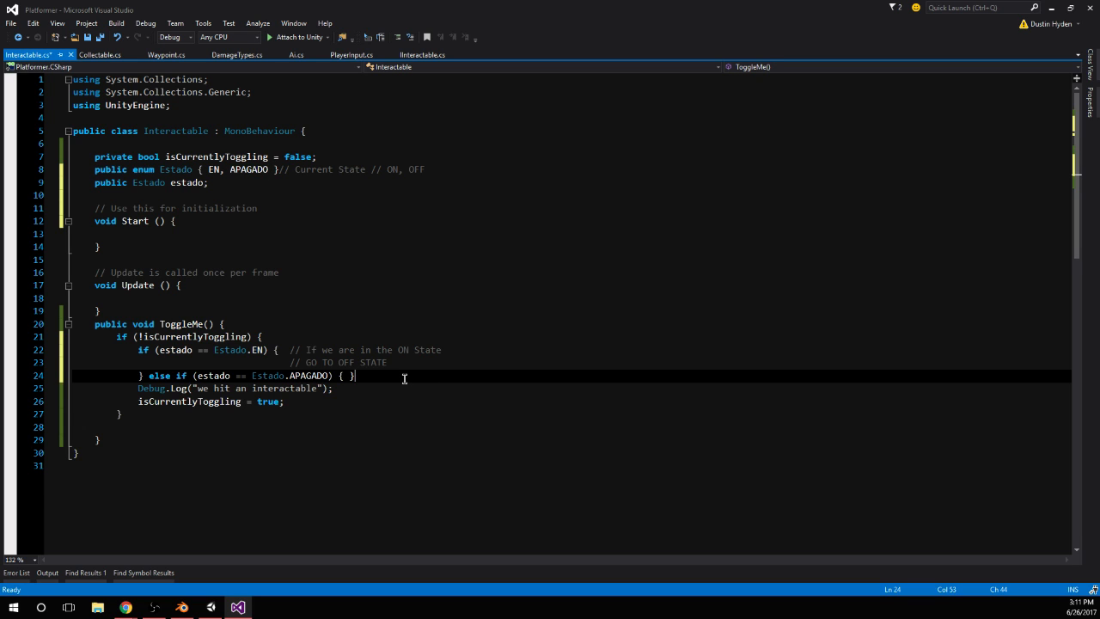
pyautogui.press('Return')
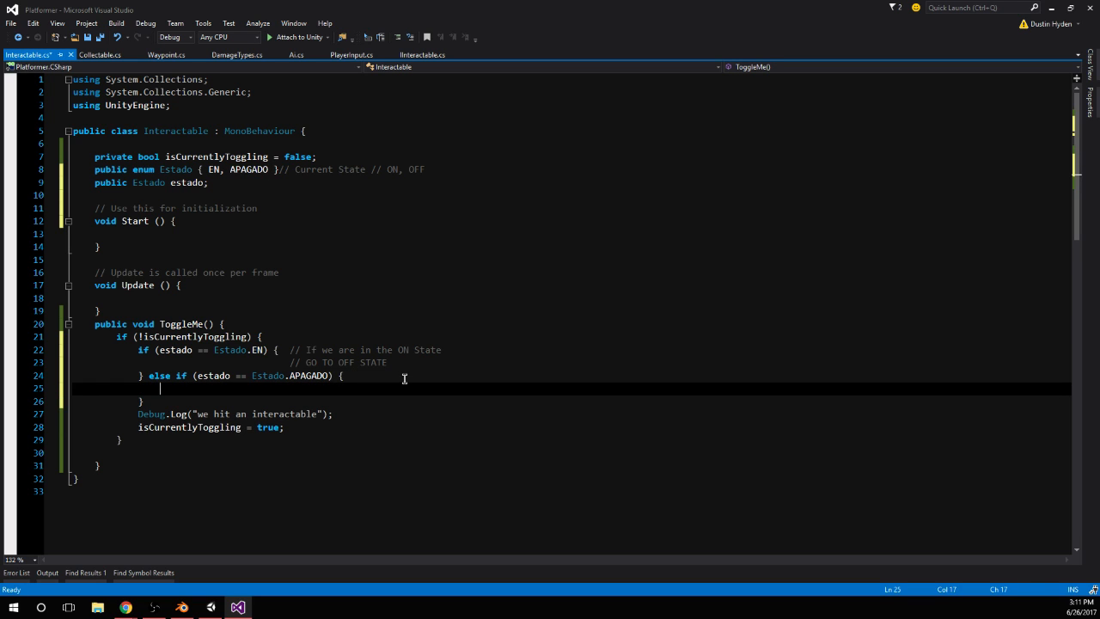
pyautogui.click(203, 353)
pyautogui.moveTo(389, 362); pyautogui.dragTo(160, 364)
pyautogui.click(268, 363)
pyautogui.press('BackSpace')
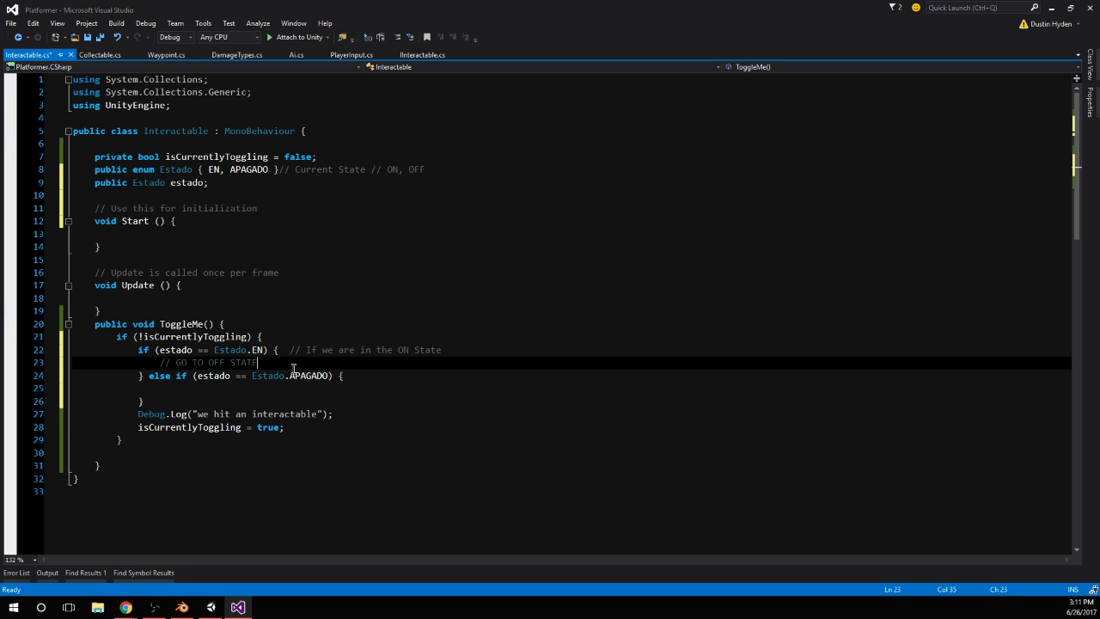
pyautogui.click(160, 388)
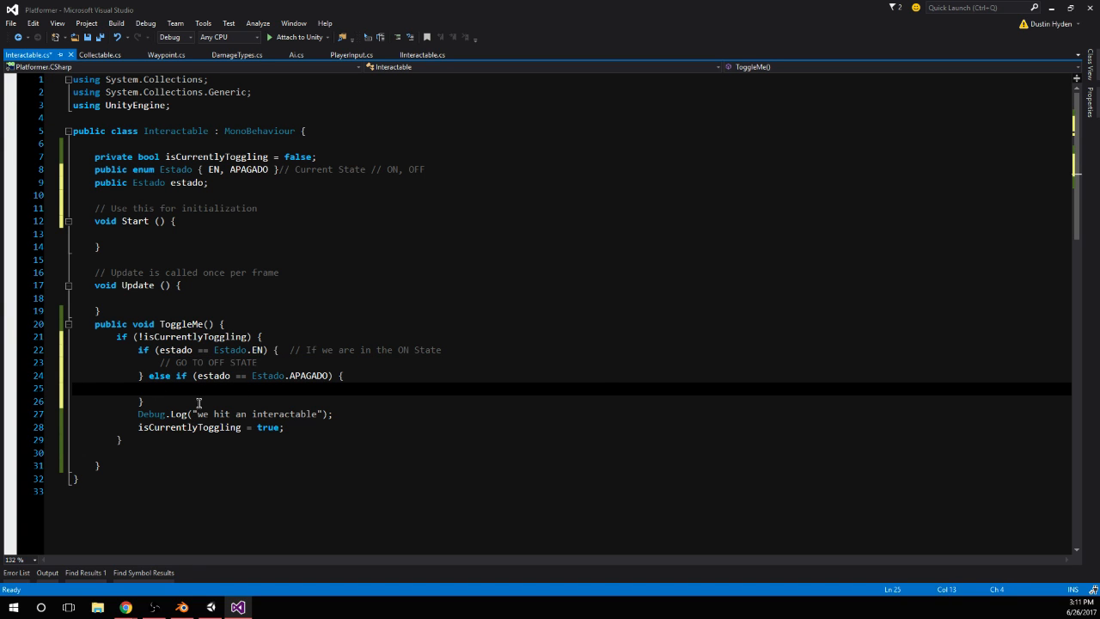
pyautogui.click(291, 363)
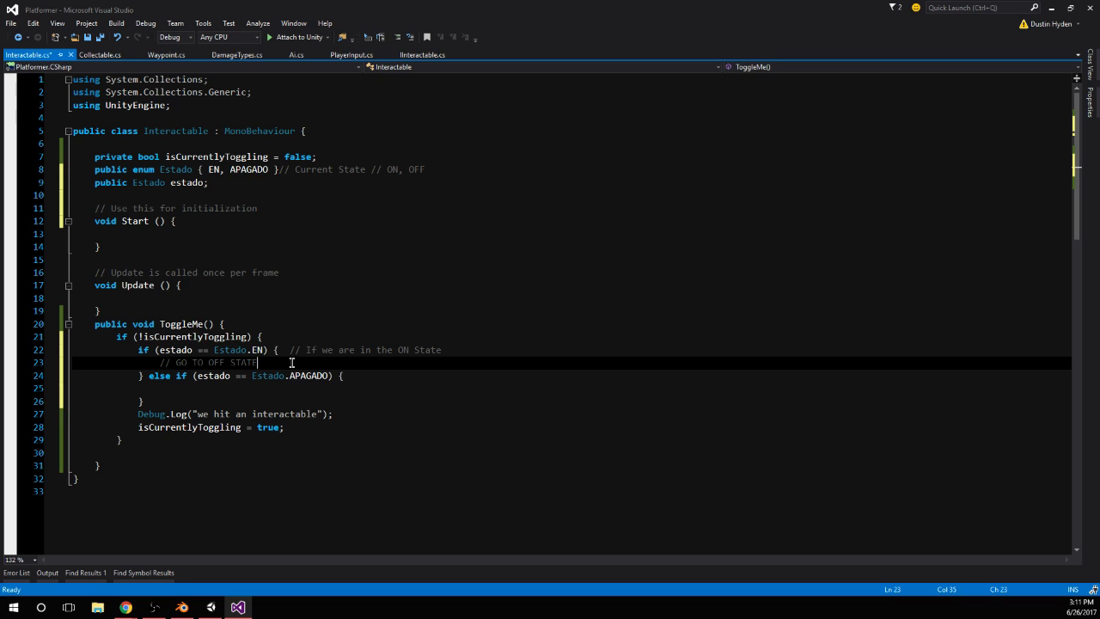
# Declare the field private Animator aa_; below the estado field, followed by a blank line
pyautogui.click(225, 200)
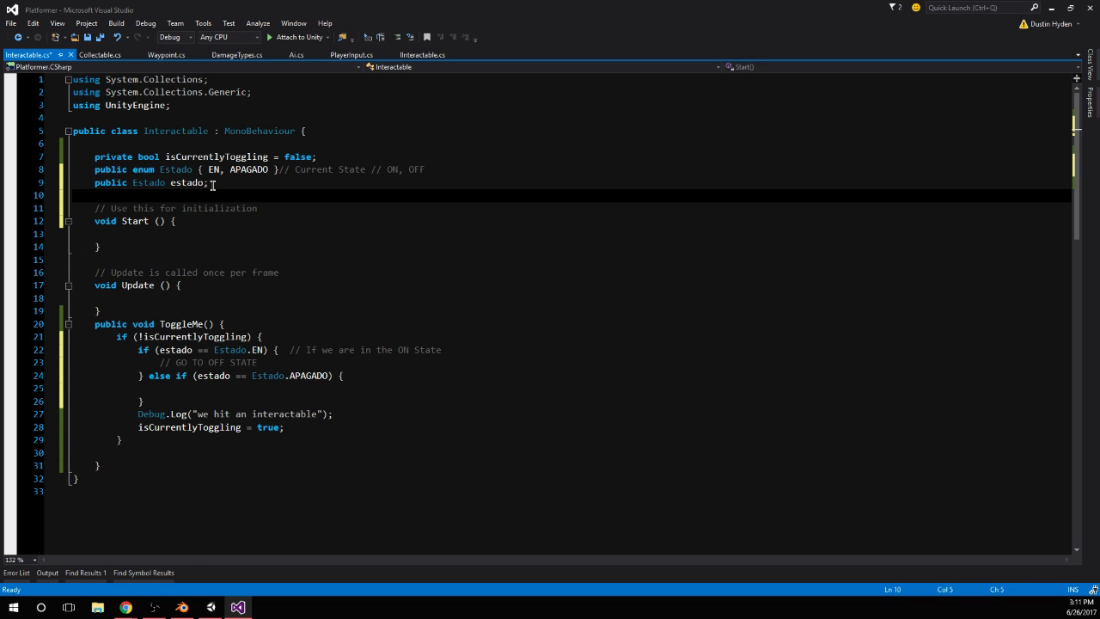
pyautogui.write('private ')
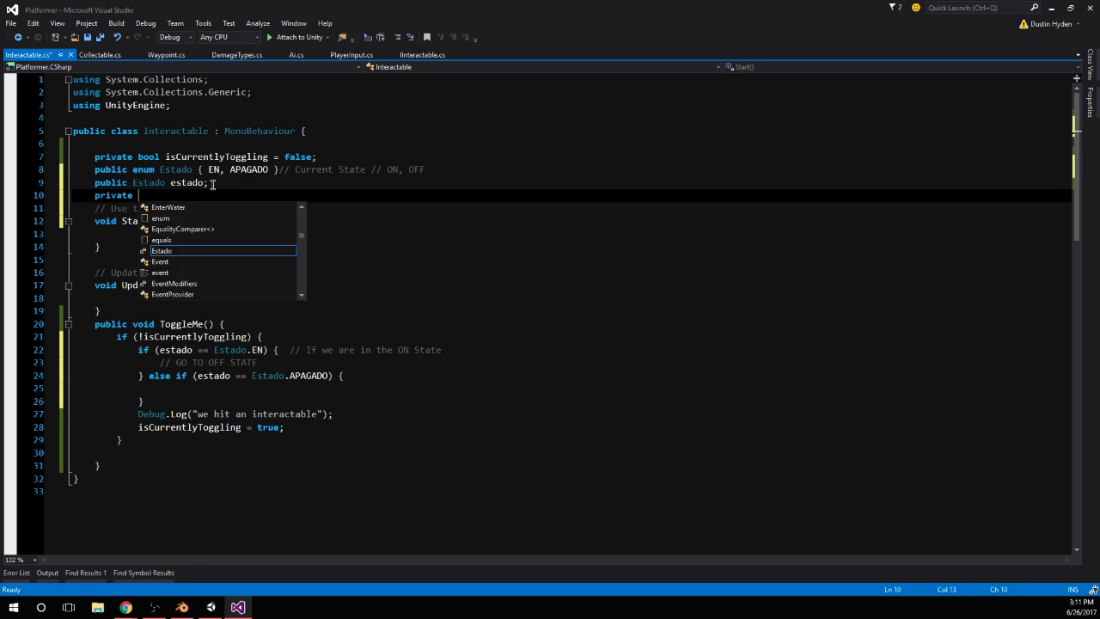
pyautogui.write('Animator')
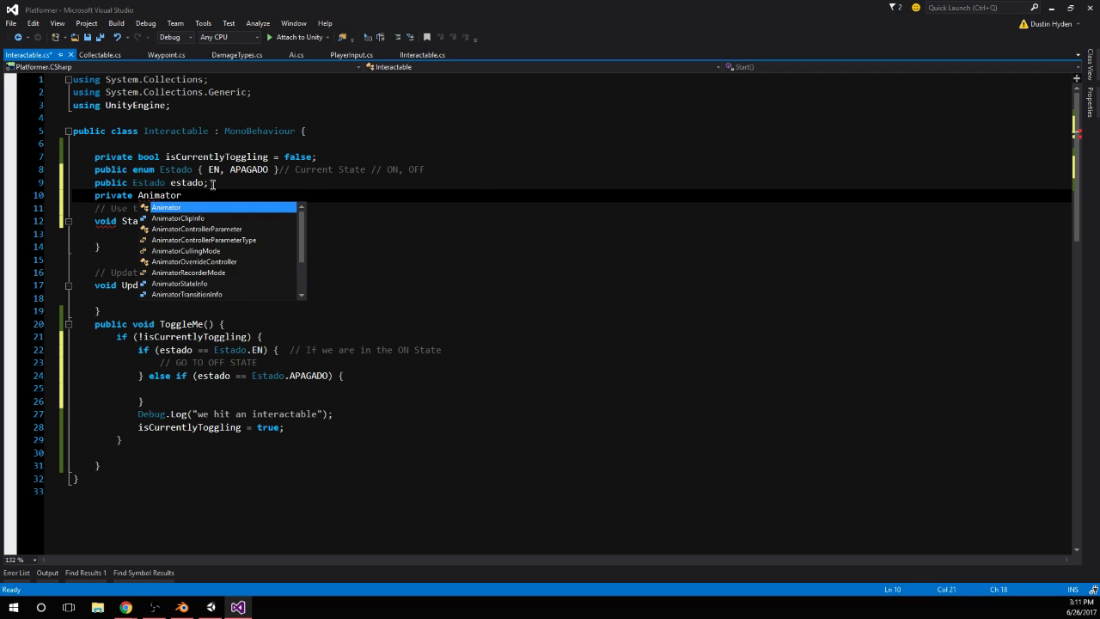
pyautogui.write(' aa_;')
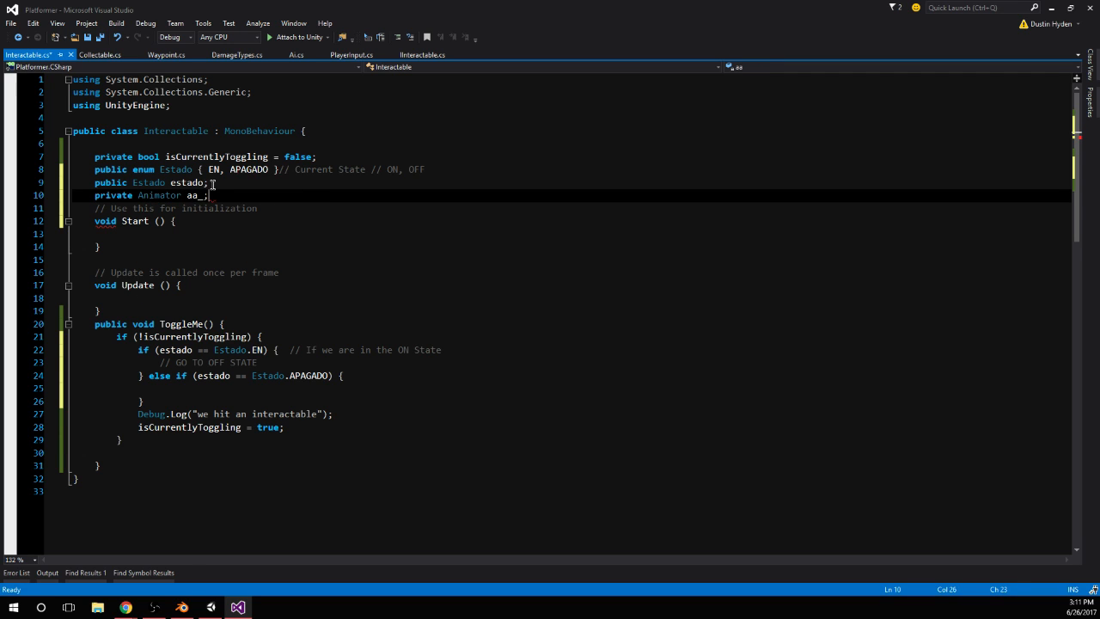
pyautogui.press('Return')
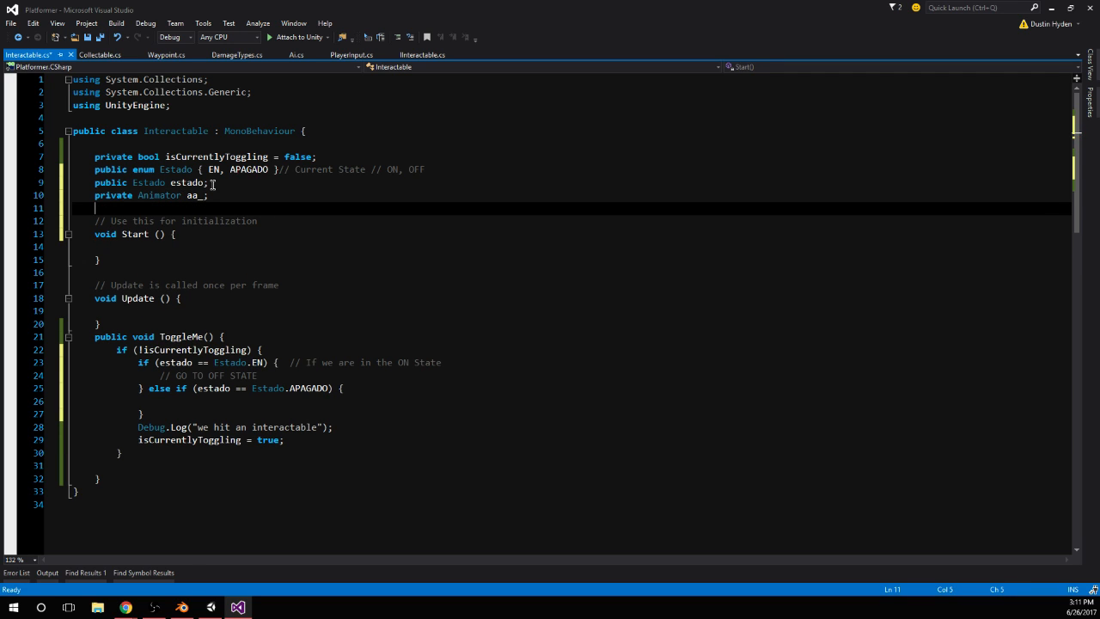
# Assign aa_ = GetComponent<Animator>(); inside the Start method
pyautogui.click(195, 196)
pyautogui.click(158, 247)
pyautogui.write('aa_ = GetComponent<A')
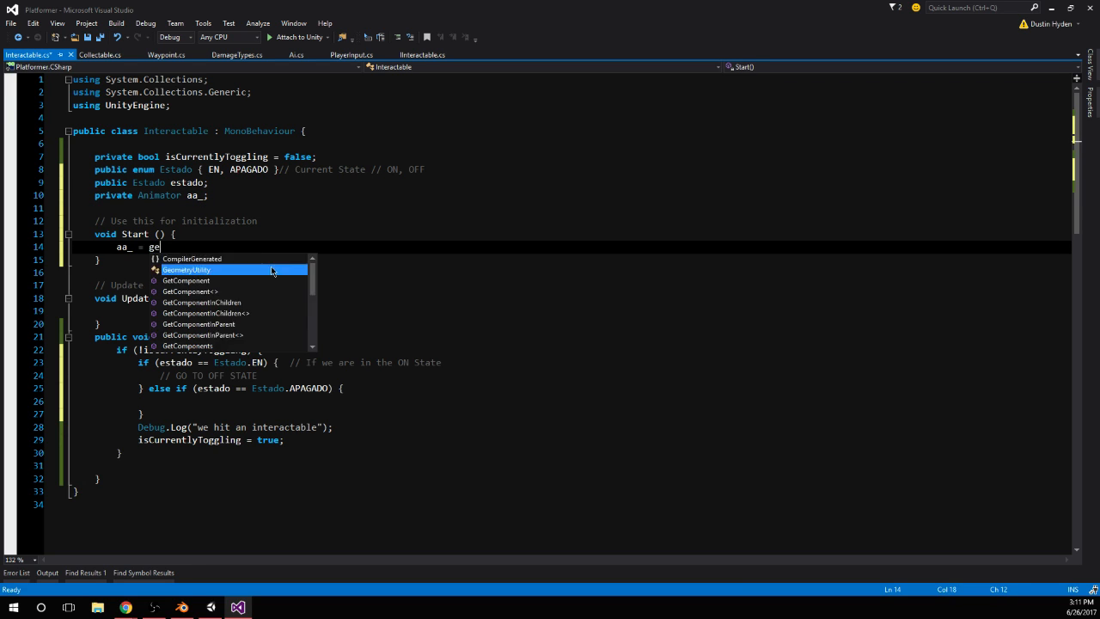
pyautogui.write('nimator>();')
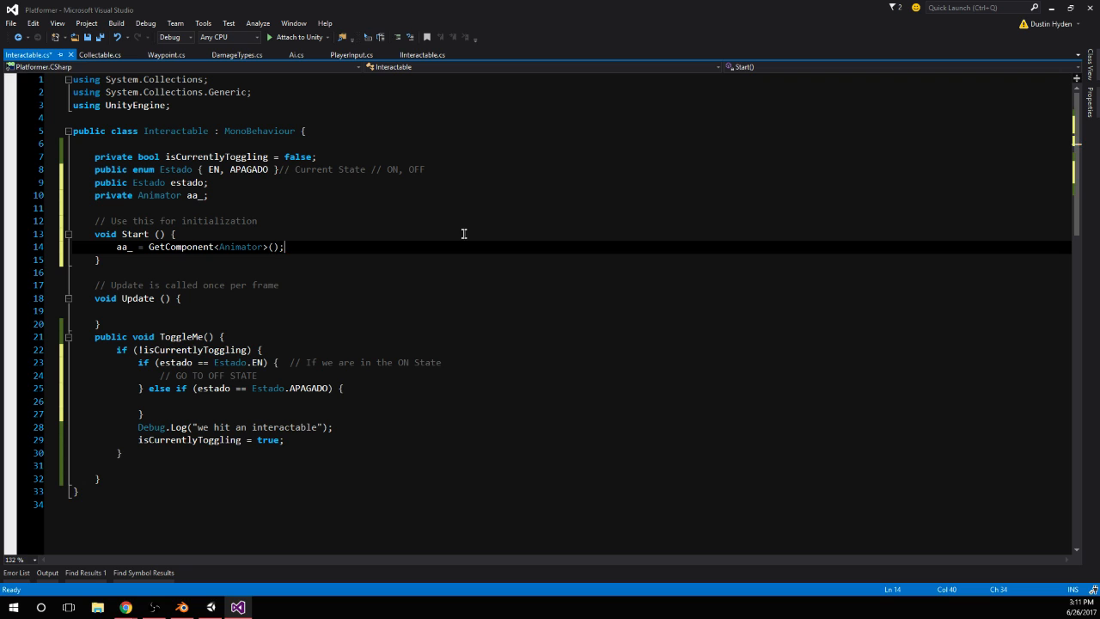
# Write the call aa_.SetInteger("State") below the GO TO OFF STATE comment in the EN block, leaving it without a value argument or semicolon
pyautogui.doubleClick(194, 195)
pyautogui.click(371, 413)
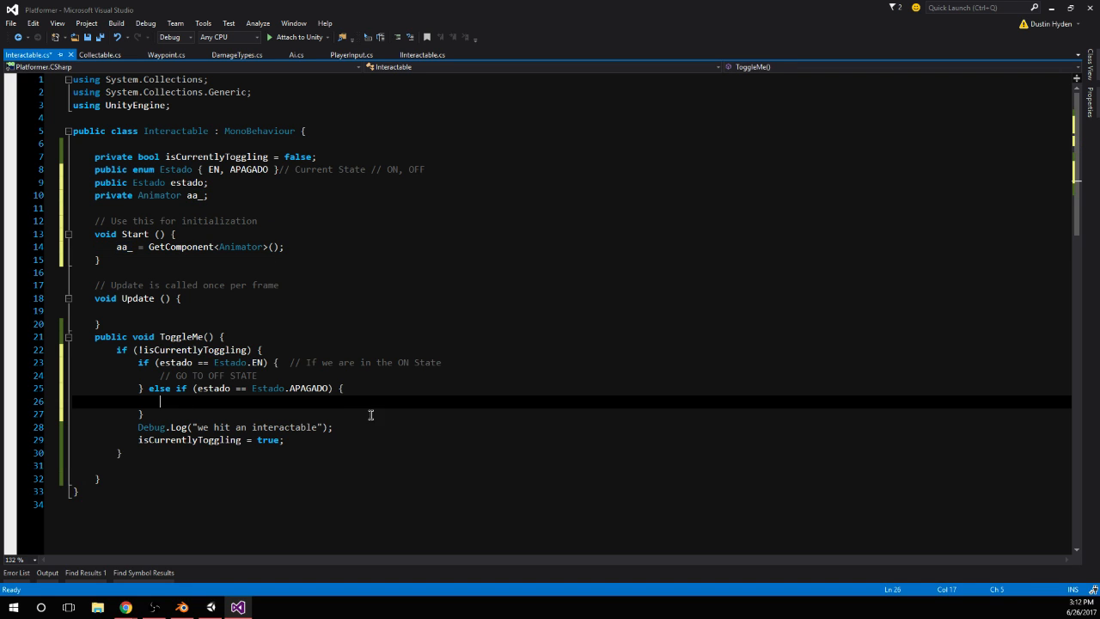
pyautogui.click(286, 374)
pyautogui.press('Return')
pyautogui.write('aa_.sets')
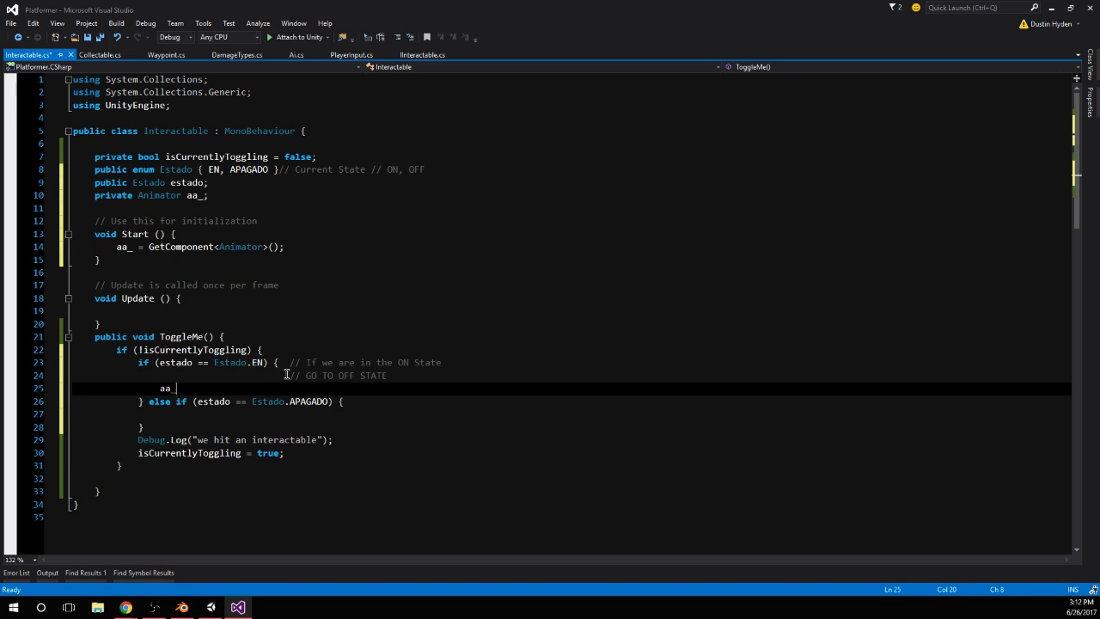
pyautogui.press('BackSpace')
pyautogui.press('BackSpace')
pyautogui.press('BackSpace')
pyautogui.press('BackSpace')
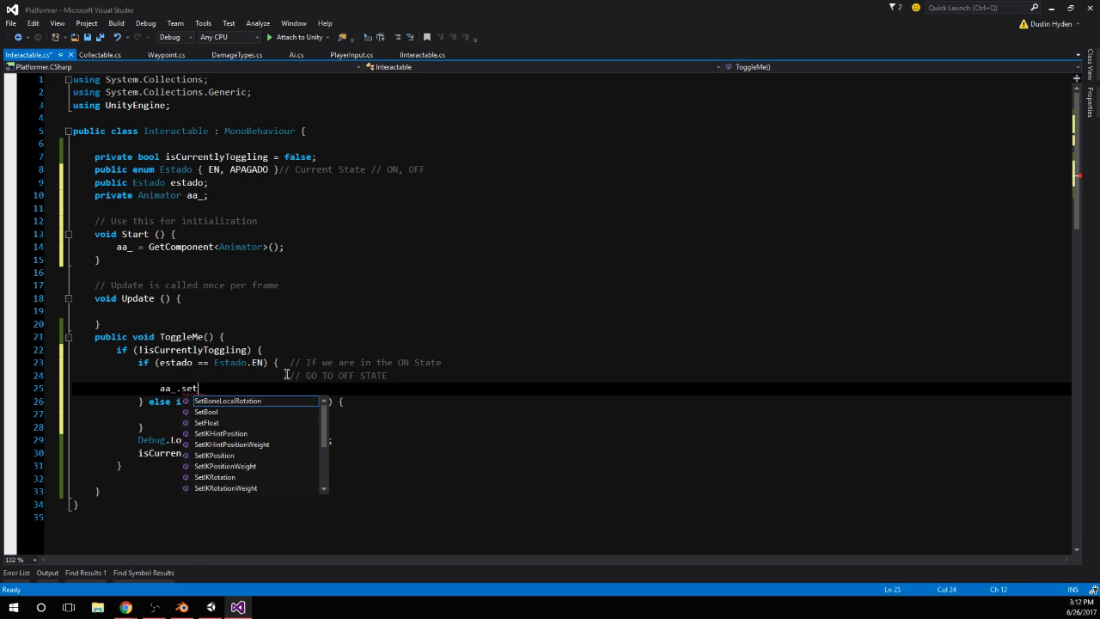
pyautogui.write('Se')
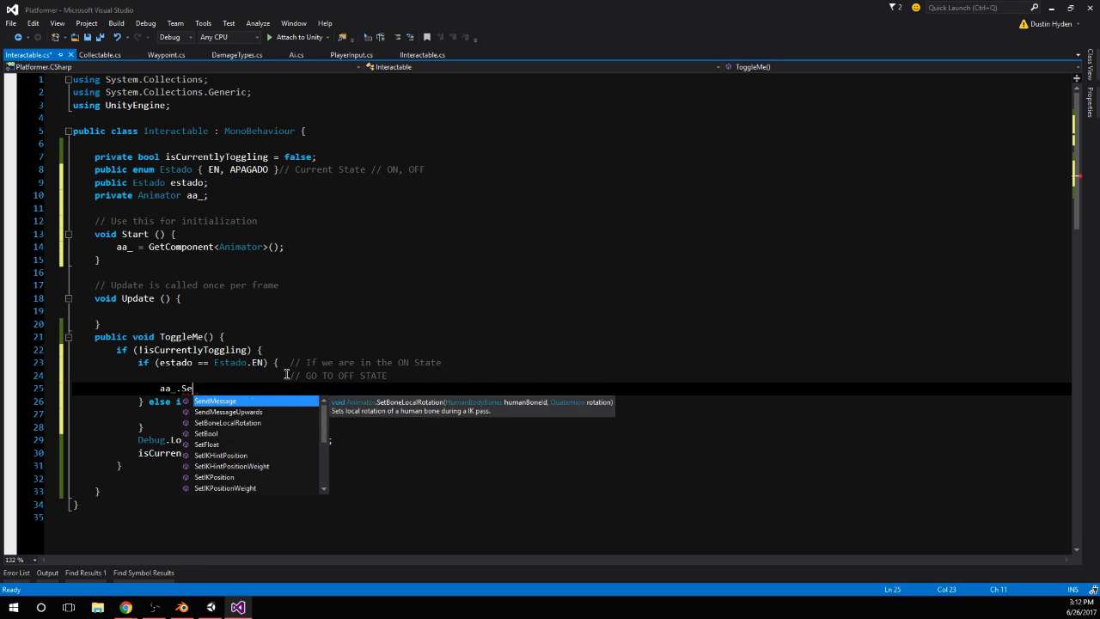
pyautogui.write('tsin')
pyautogui.press('BackSpace')
pyautogui.press('BackSpace')
pyautogui.press('BackSpace')
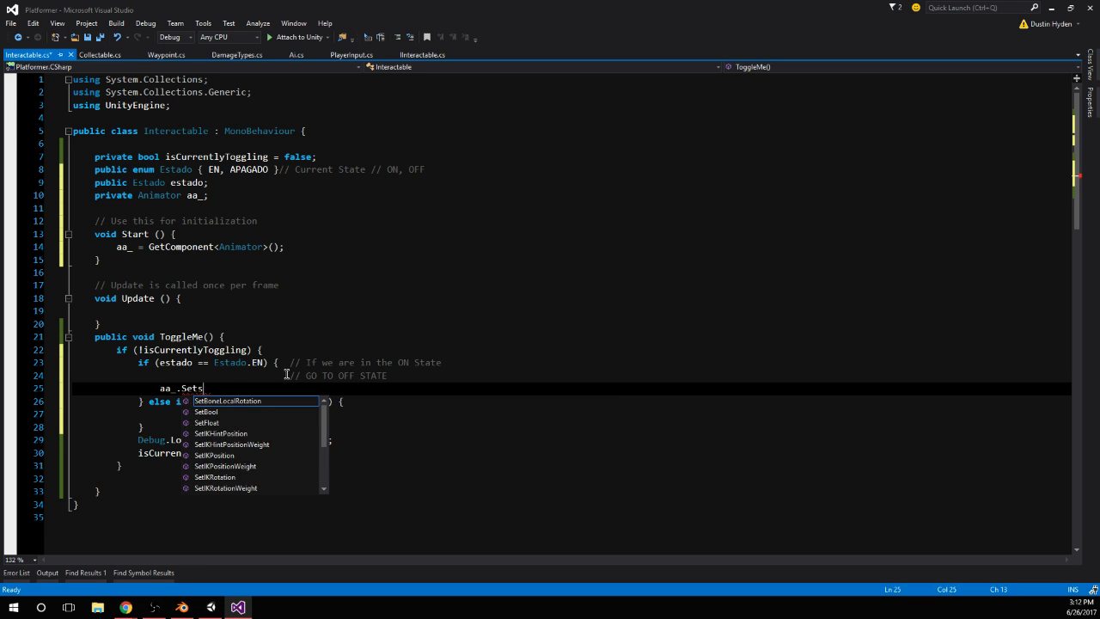
pyautogui.write('Integer')
pyautogui.write('("Stat')
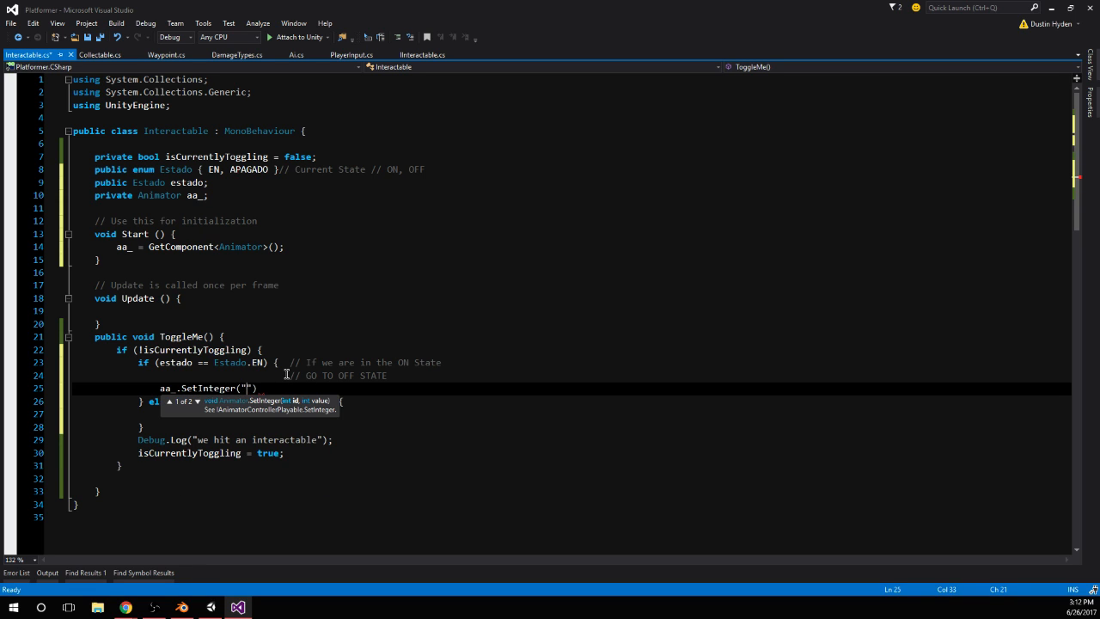
pyautogui.write('e')
pyautogui.hotkey('alt', 'Tab')
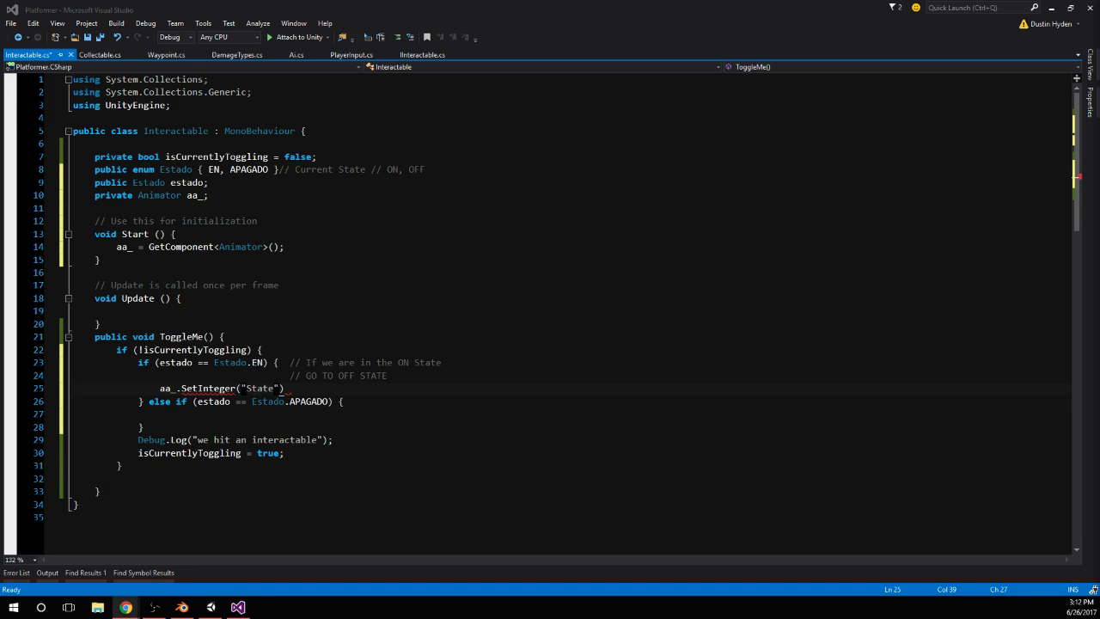
# Rename the estado variable to eŠstado in its declaration and in both ToggleMe conditions
pyautogui.click(176, 182)
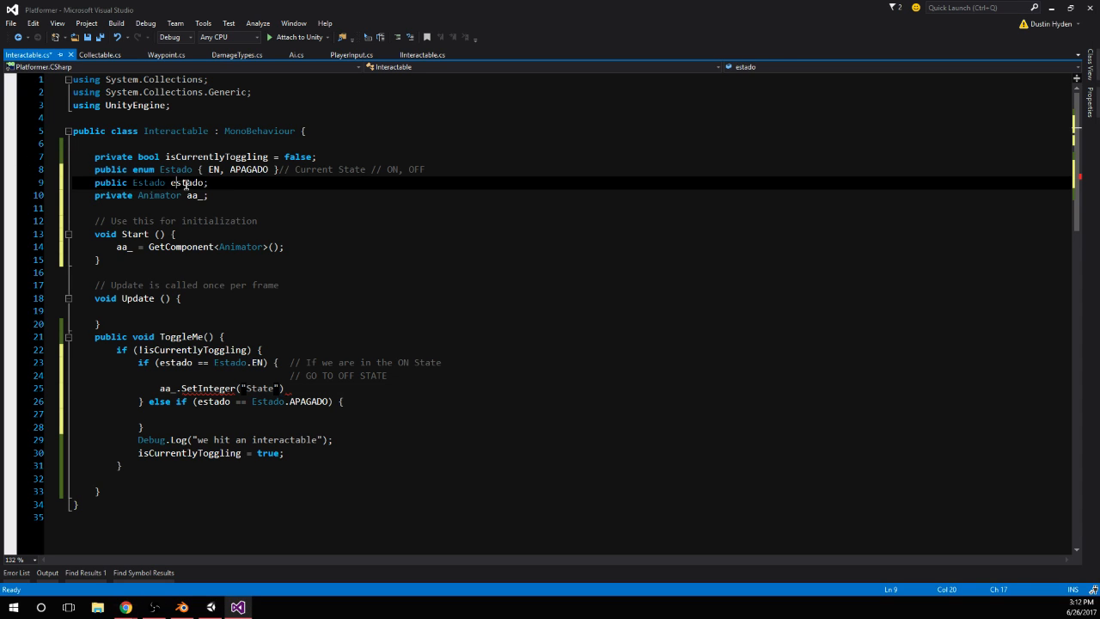
pyautogui.write('S')
pyautogui.click(247, 212)
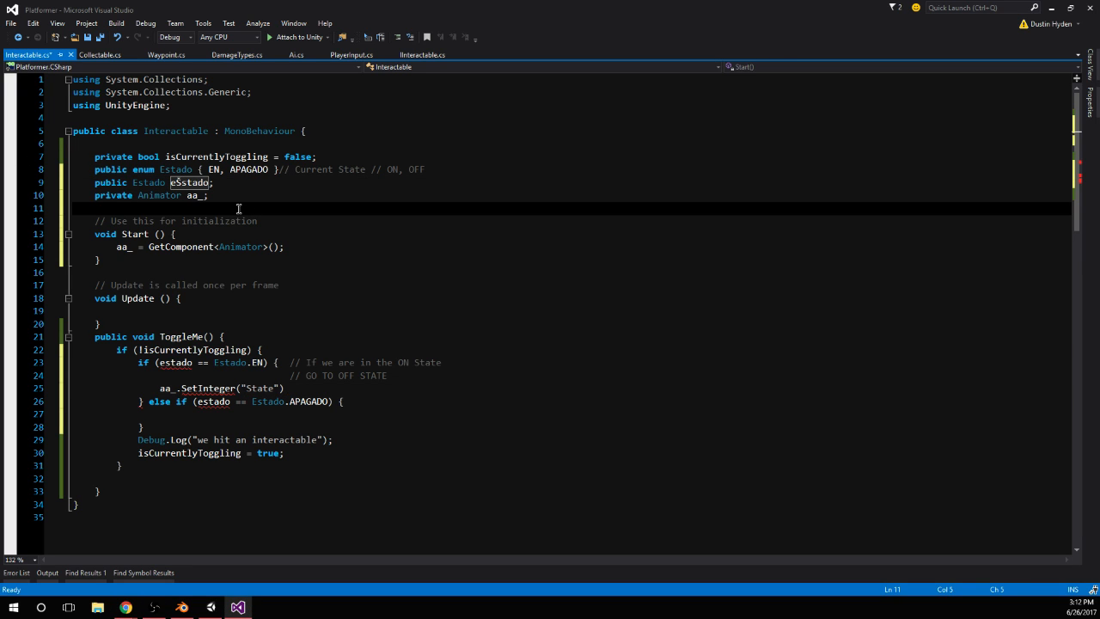
pyautogui.click(165, 363)
pyautogui.write('S')
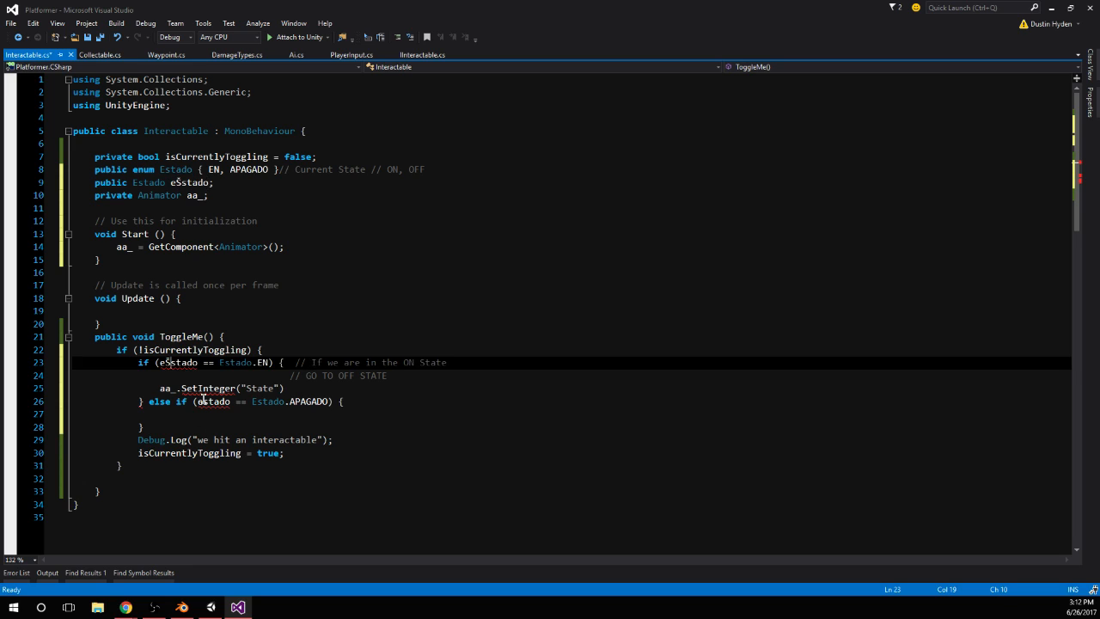
pyautogui.click(204, 402)
pyautogui.write('S')
pyautogui.click(307, 350)
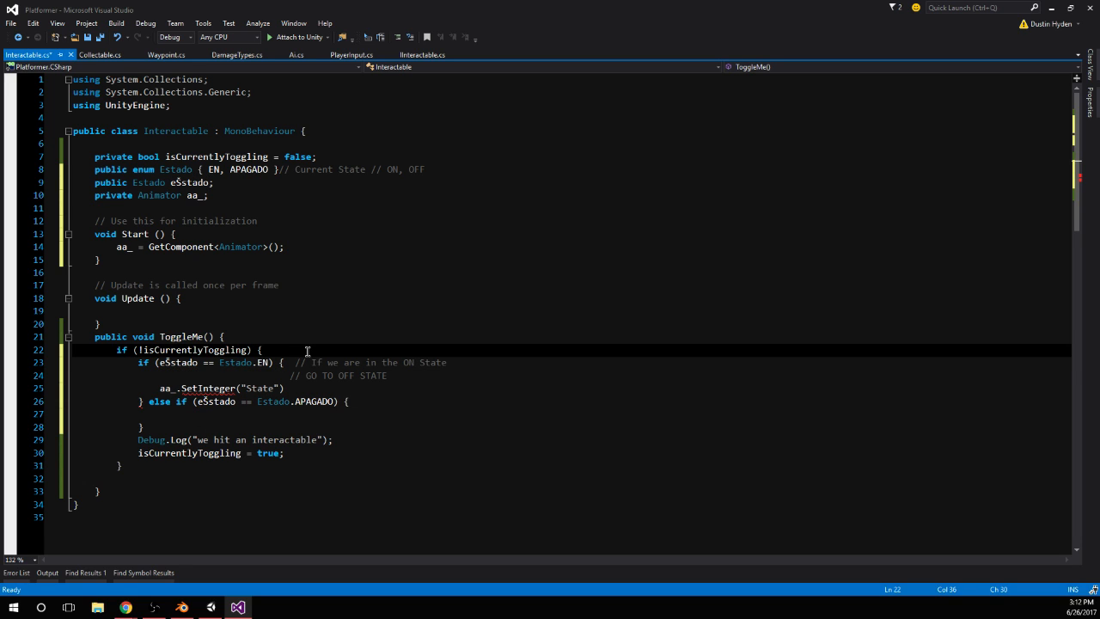
# Comment out the incomplete aa_.SetInteger("State") line and save the script
pyautogui.click(302, 387)
pyautogui.click(161, 388)
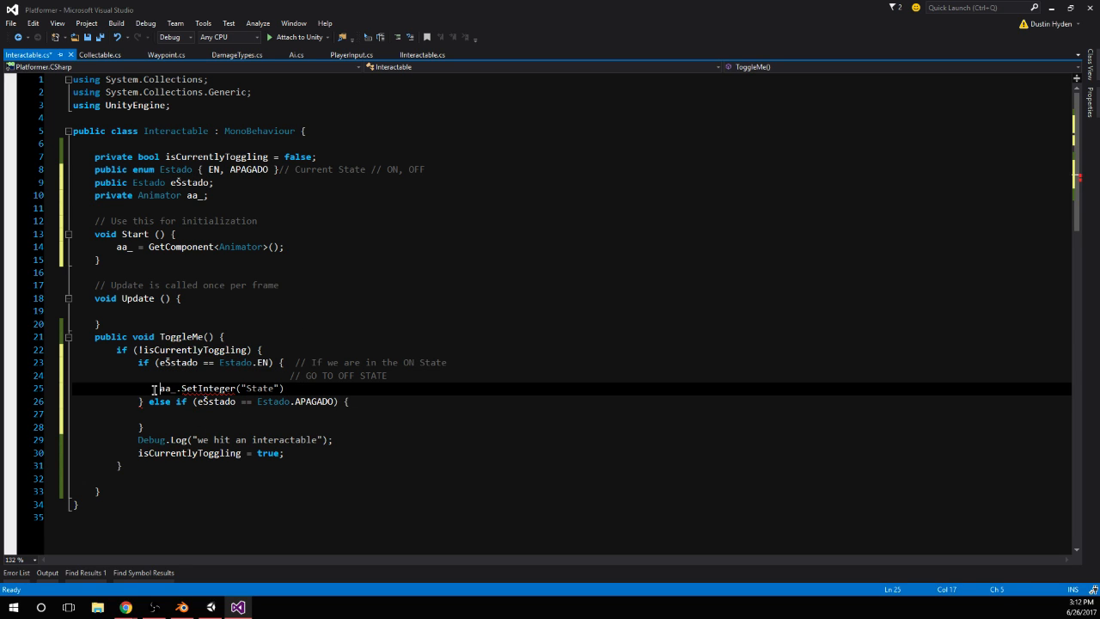
pyautogui.write('//')
pyautogui.click(266, 337)
pyautogui.hotkey('ctrl', 's')
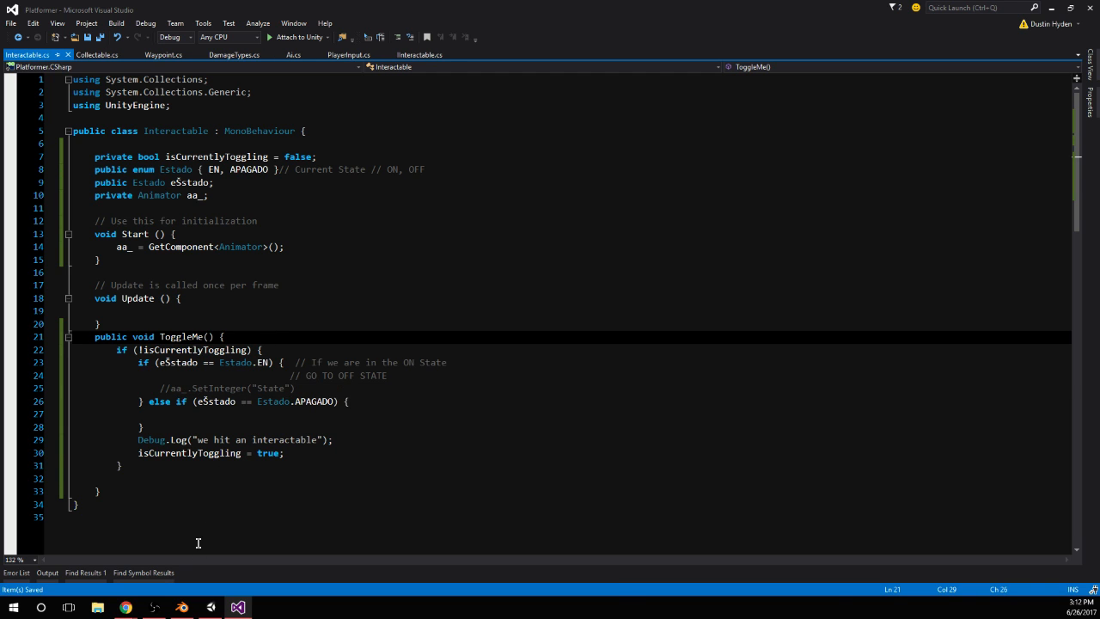
# Switch to Unity, check the state field of Interact_Lever's Interactable component and its options, and return to Visual Studio
pyautogui.click(211, 607)
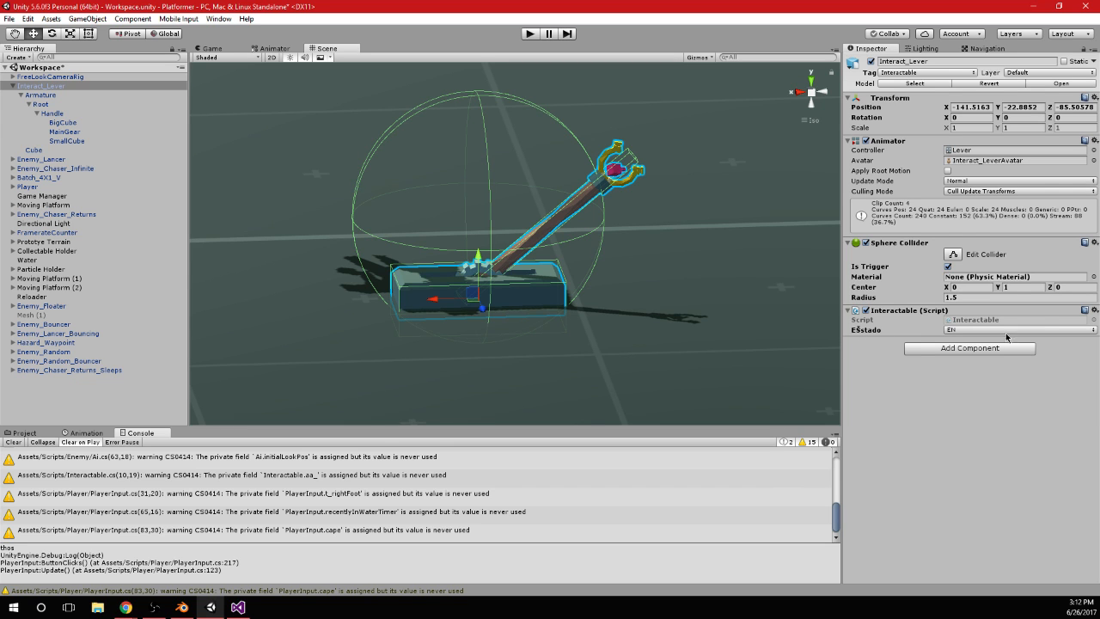
pyautogui.click(1007, 330)
pyautogui.click(926, 438)
pyautogui.click(238, 607)
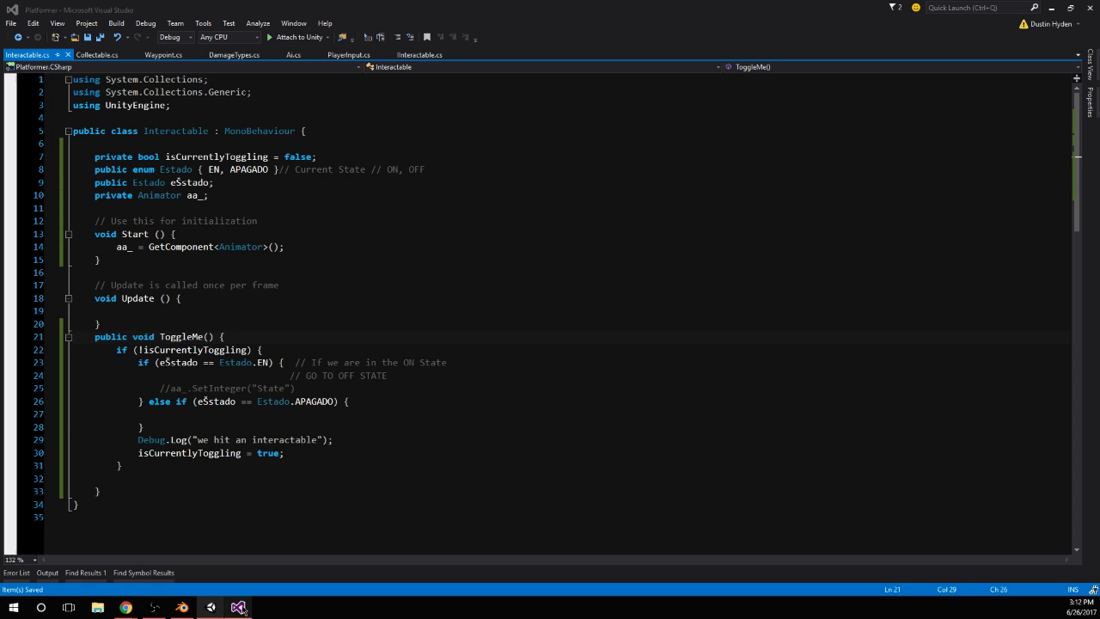
# Remove the Š from the variable name in the declaration and both conditions, restoring estado
pyautogui.click(180, 182)
pyautogui.press('BackSpace')
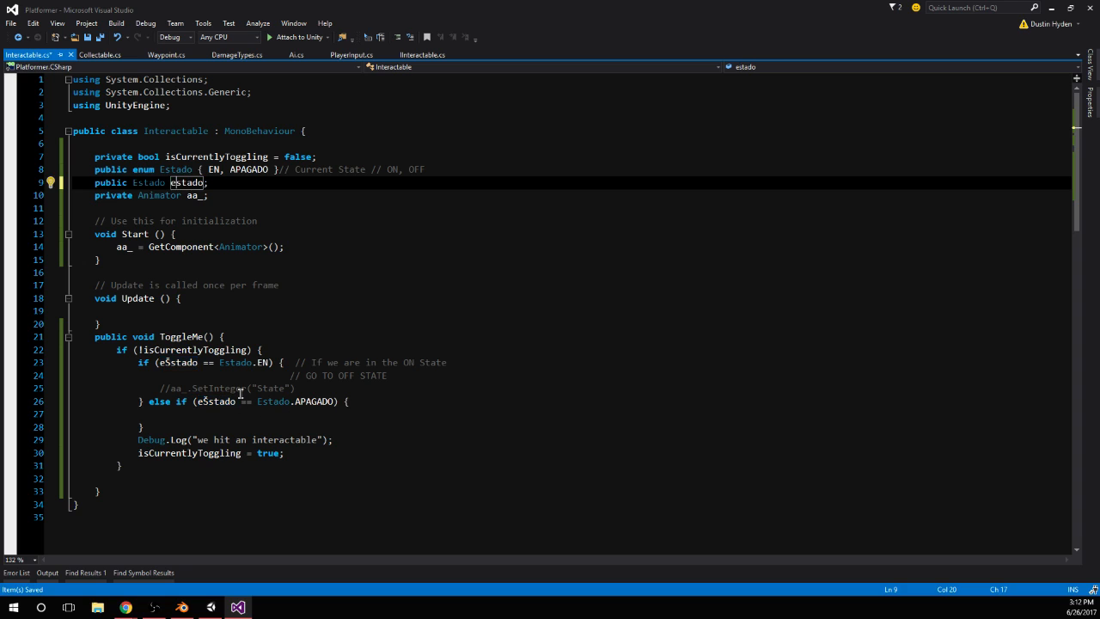
pyautogui.click(209, 401)
pyautogui.press('BackSpace')
pyautogui.click(171, 362)
pyautogui.press('BackSpace')
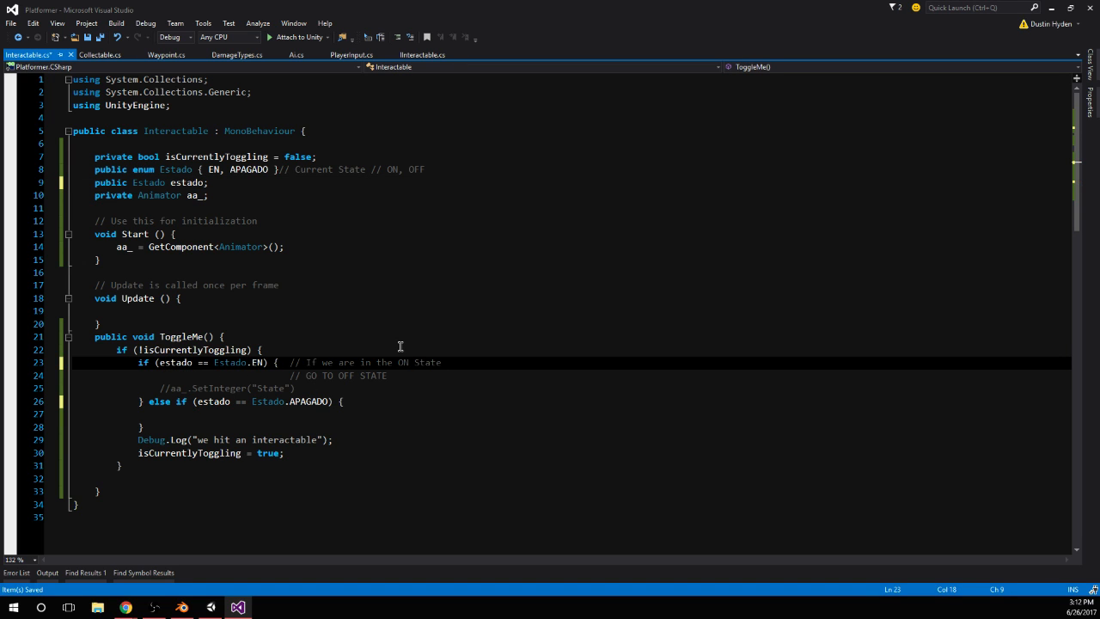
pyautogui.click(317, 338)
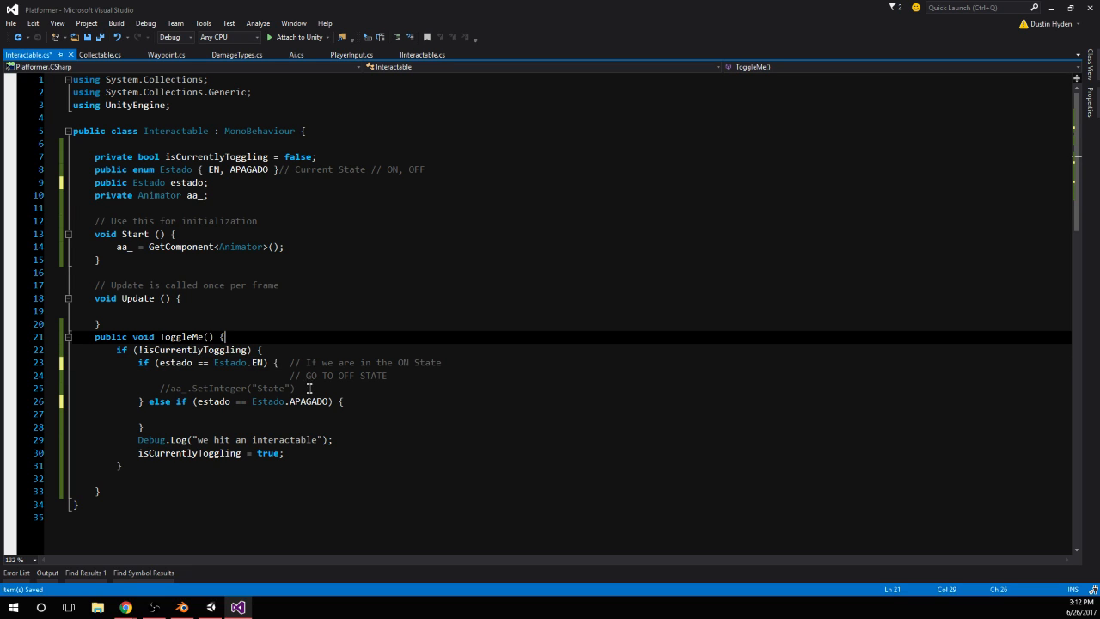
# Uncomment the aa_.SetInteger("State") line in the EN block
pyautogui.click(234, 415)
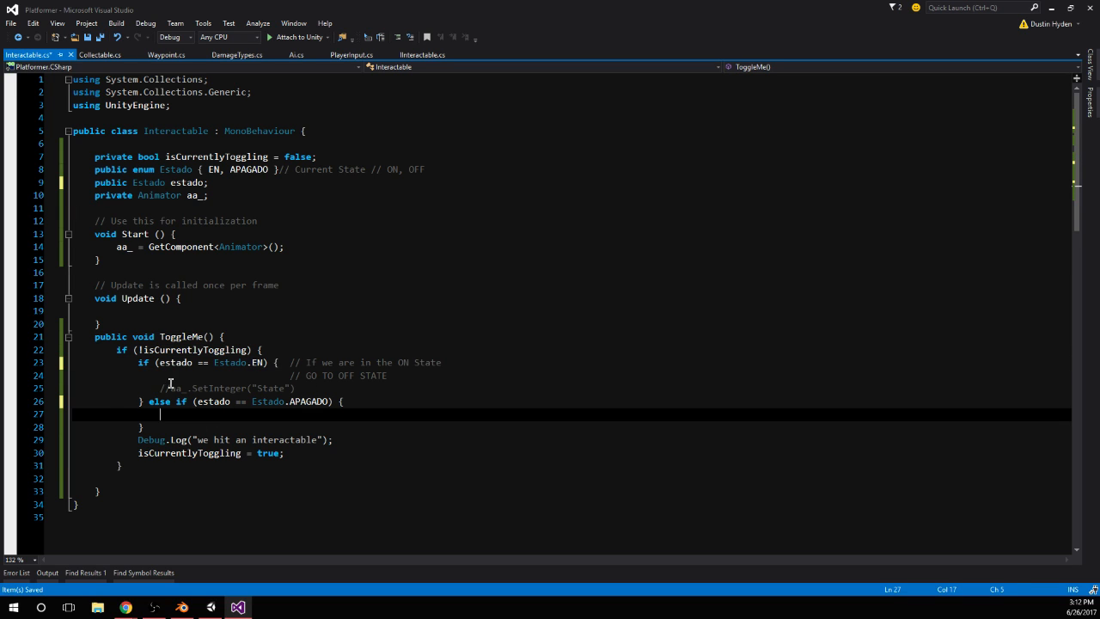
pyautogui.click(430, 388)
pyautogui.hotkey('ctrl', 'k')
pyautogui.hotkey('ctrl', 'u')
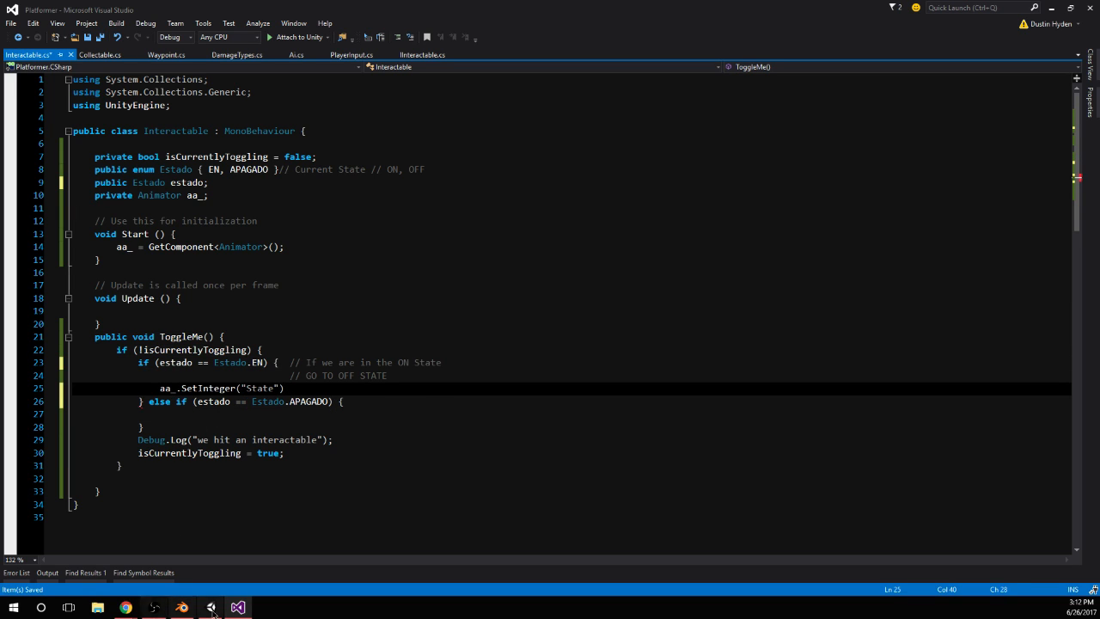
# Switch to Unity and check the condition of the Entry to Turn_On transition in the lever's Animator
pyautogui.click(211, 608)
pyautogui.click(274, 49)
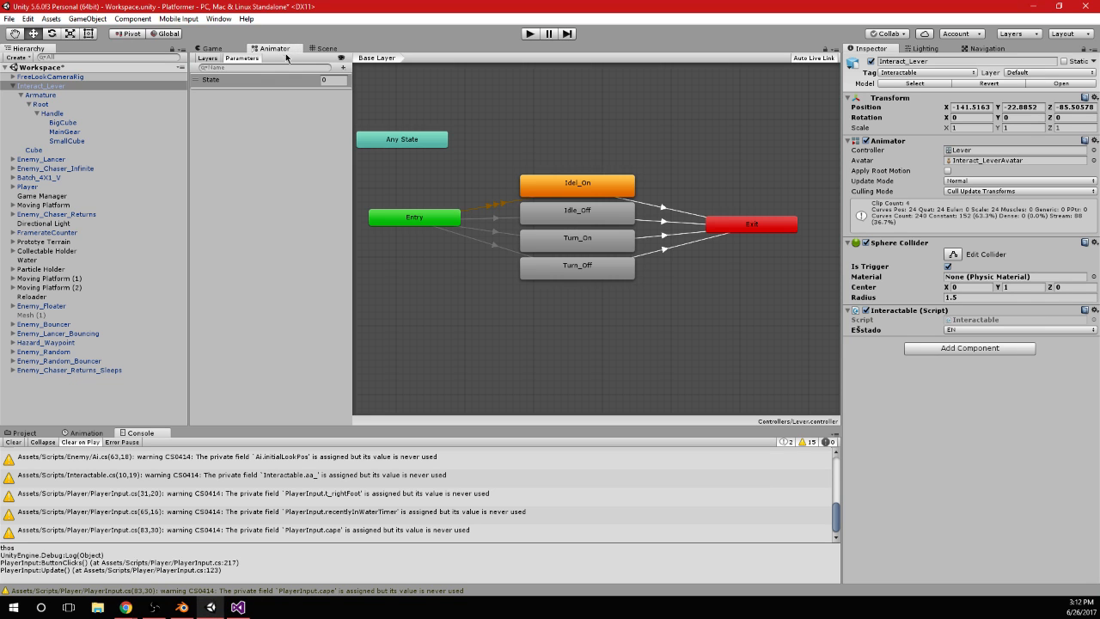
pyautogui.click(581, 242)
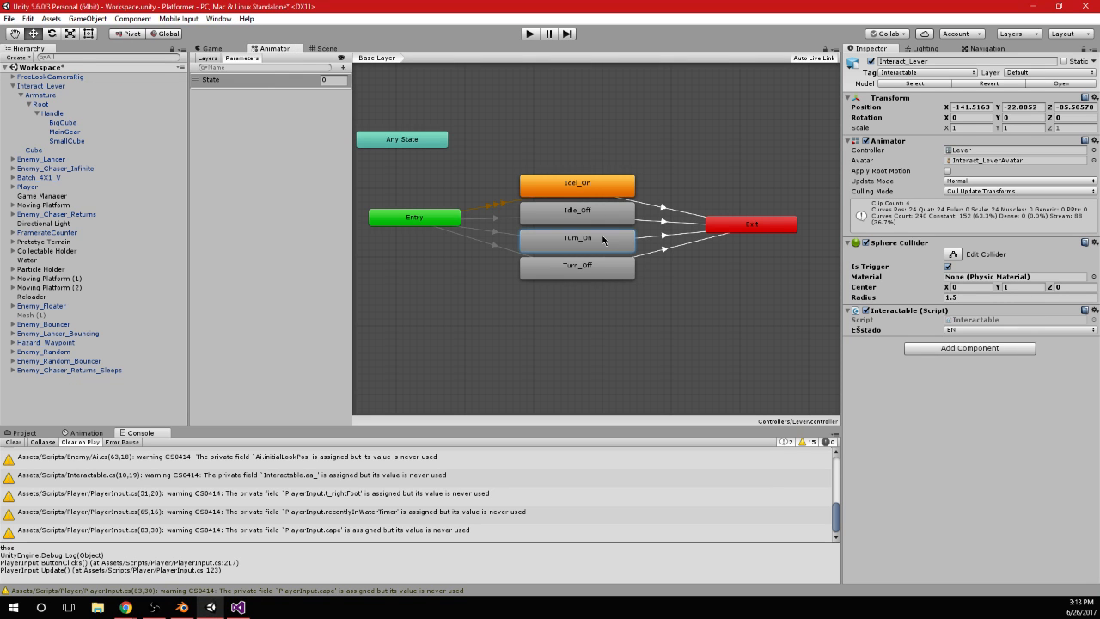
pyautogui.click(498, 229)
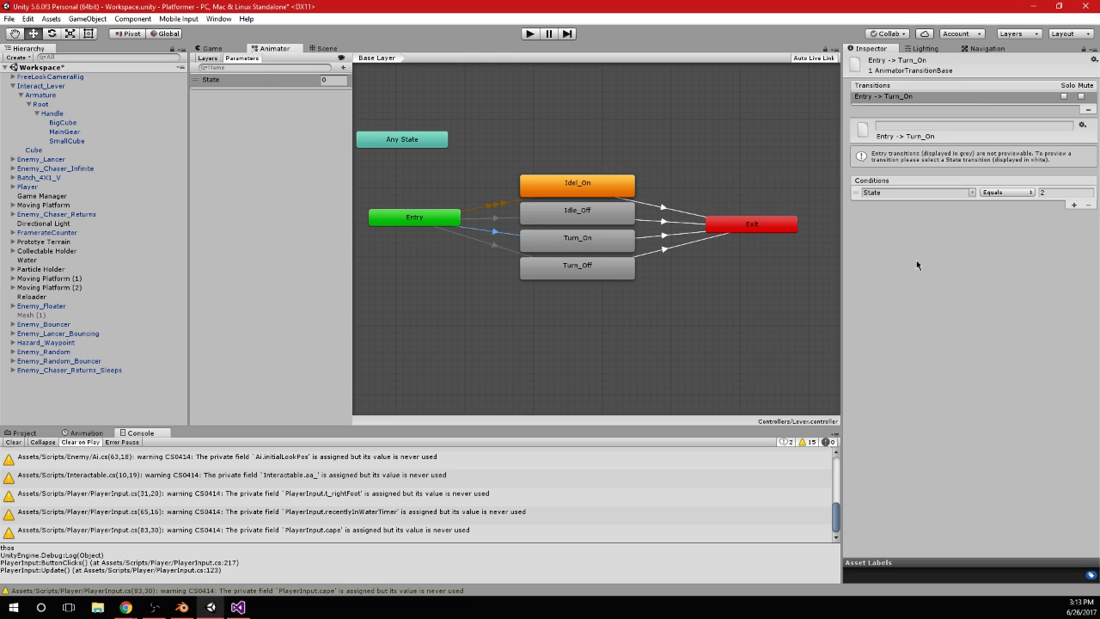
# Return to Visual Studio and complete the call in the EN block as aa_.SetInteger("State", 2);
pyautogui.click(238, 607)
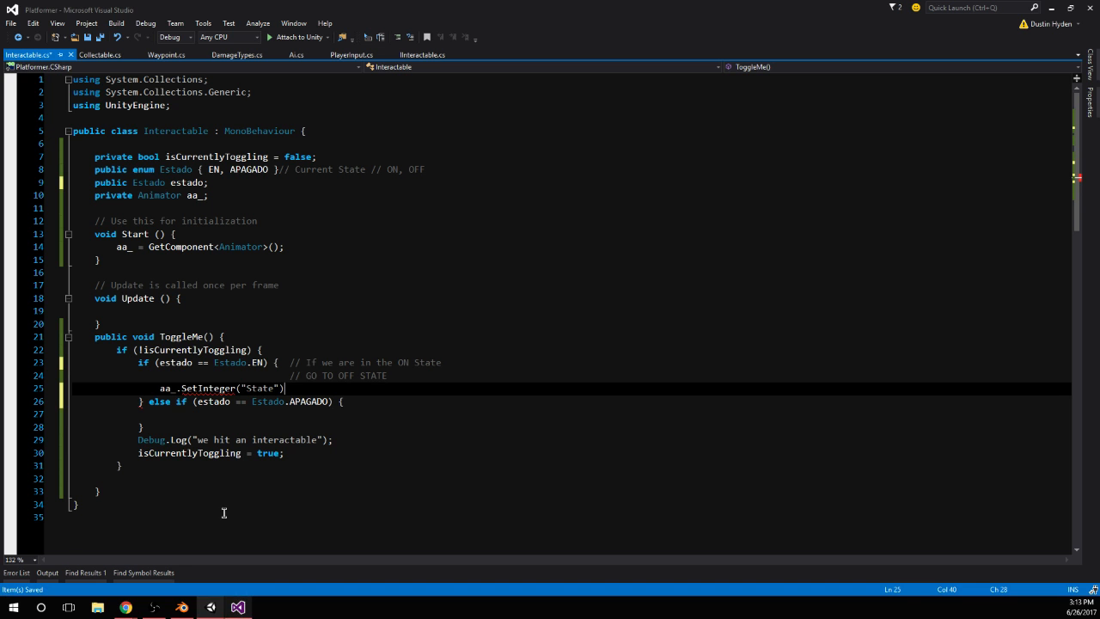
pyautogui.click(279, 387)
pyautogui.write(', 2')
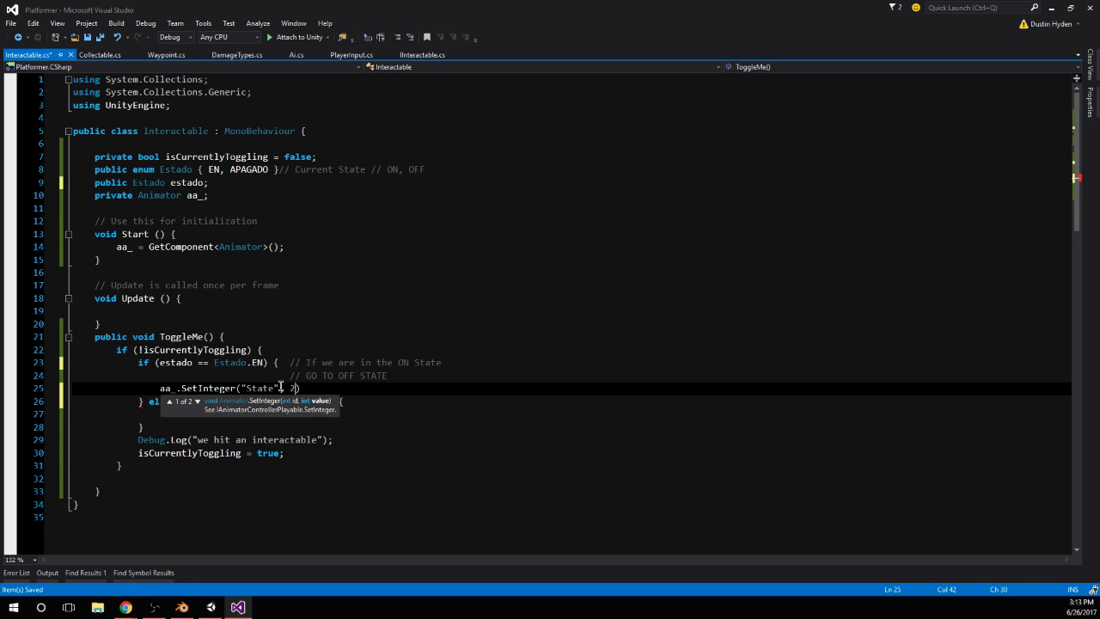
pyautogui.press('End')
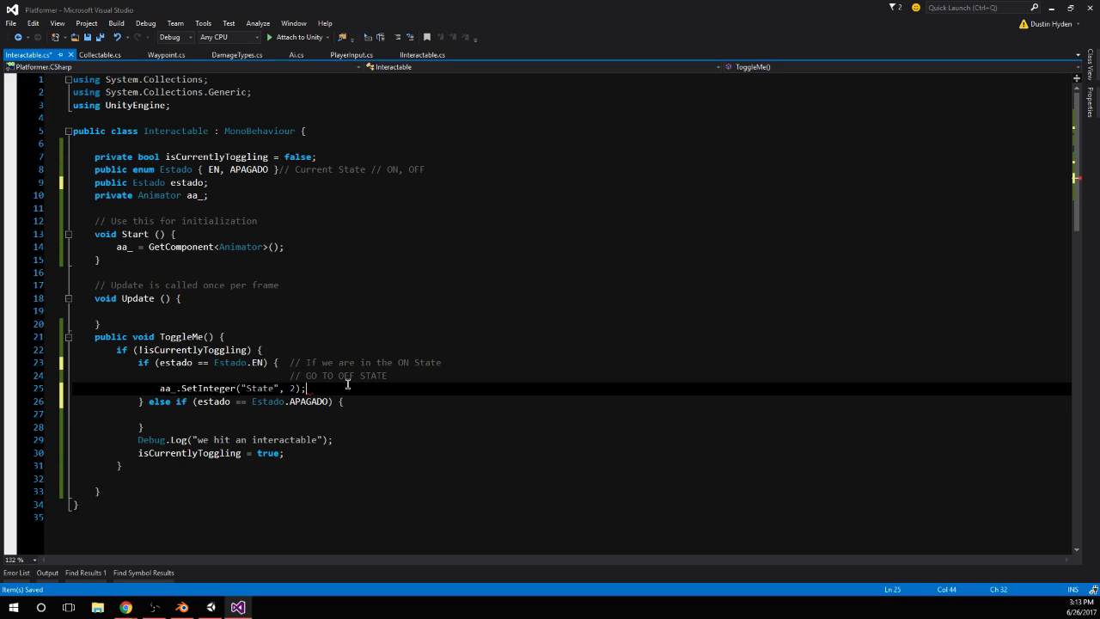
pyautogui.click(221, 414)
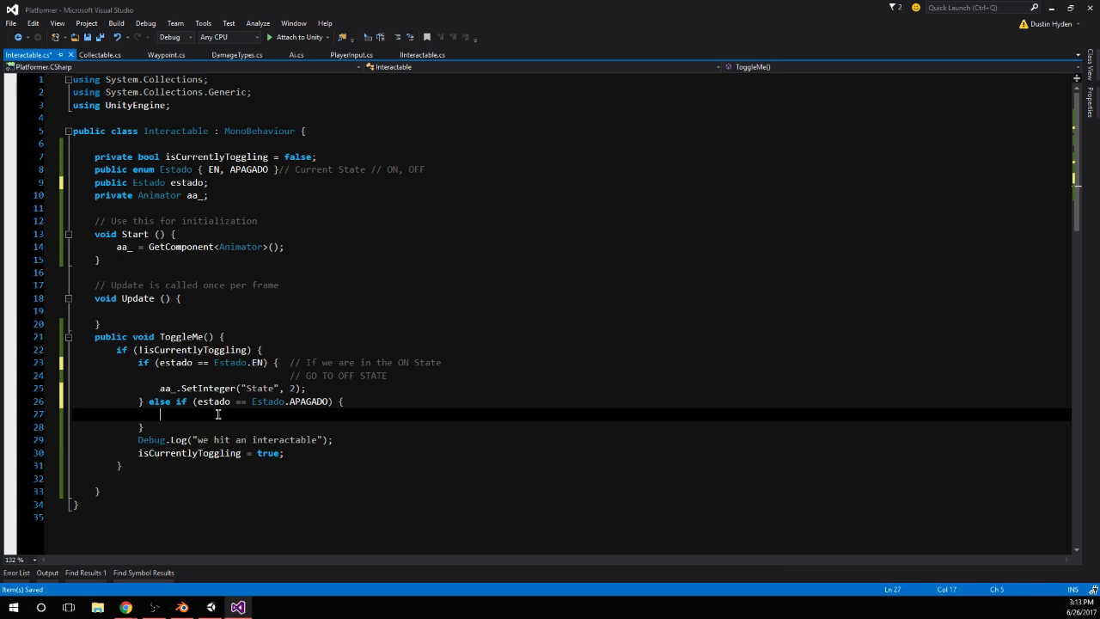
# Switch to Unity and shift the Turn_On and Turn_Off states together toward the Entry node in the Animator graph
pyautogui.click(211, 607)
pyautogui.click(607, 317)
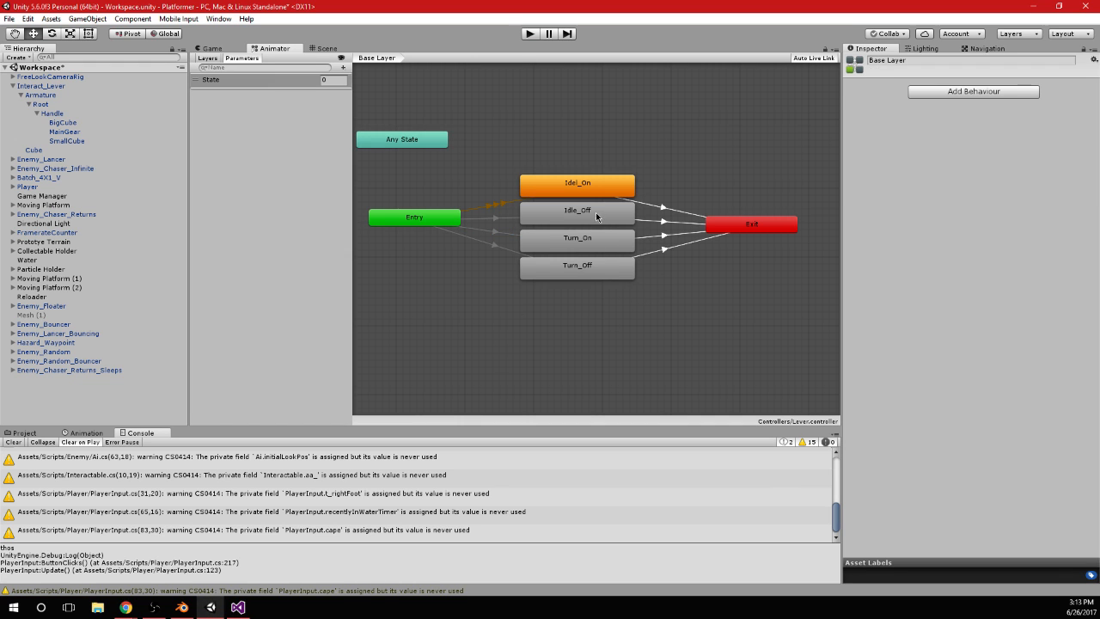
pyautogui.click(605, 262)
pyautogui.click(620, 238)
pyautogui.moveTo(560, 301); pyautogui.dragTo(610, 241)
pyautogui.moveTo(607, 243); pyautogui.dragTo(552, 244)
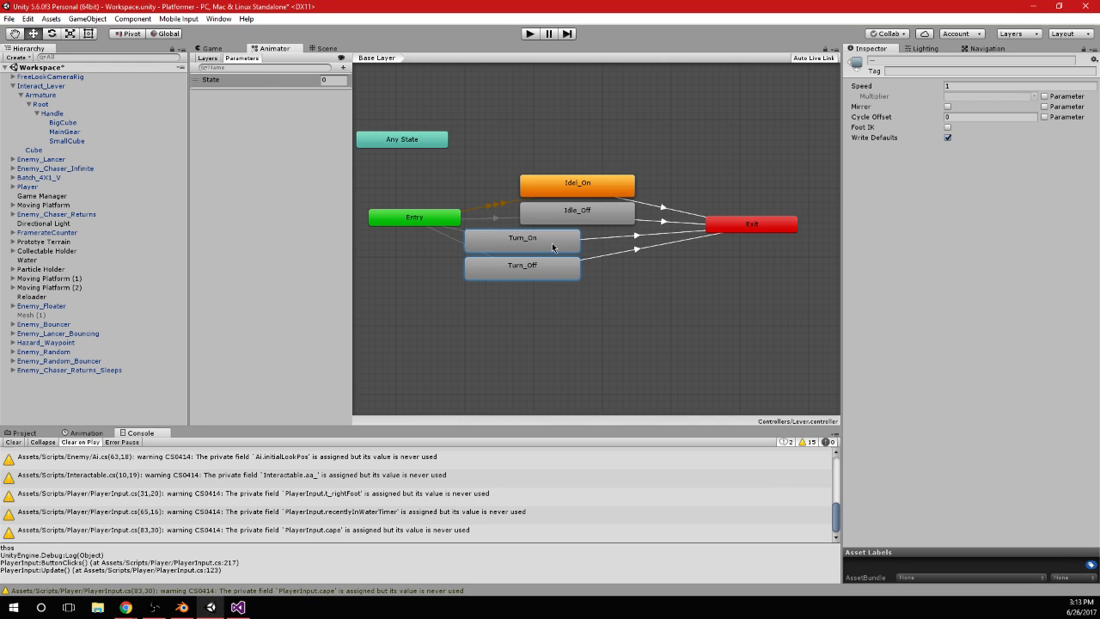
# Delete the transitions from Turn_On and Turn_Off to Exit
pyautogui.click(687, 305)
pyautogui.click(606, 238)
pyautogui.press('Delete')
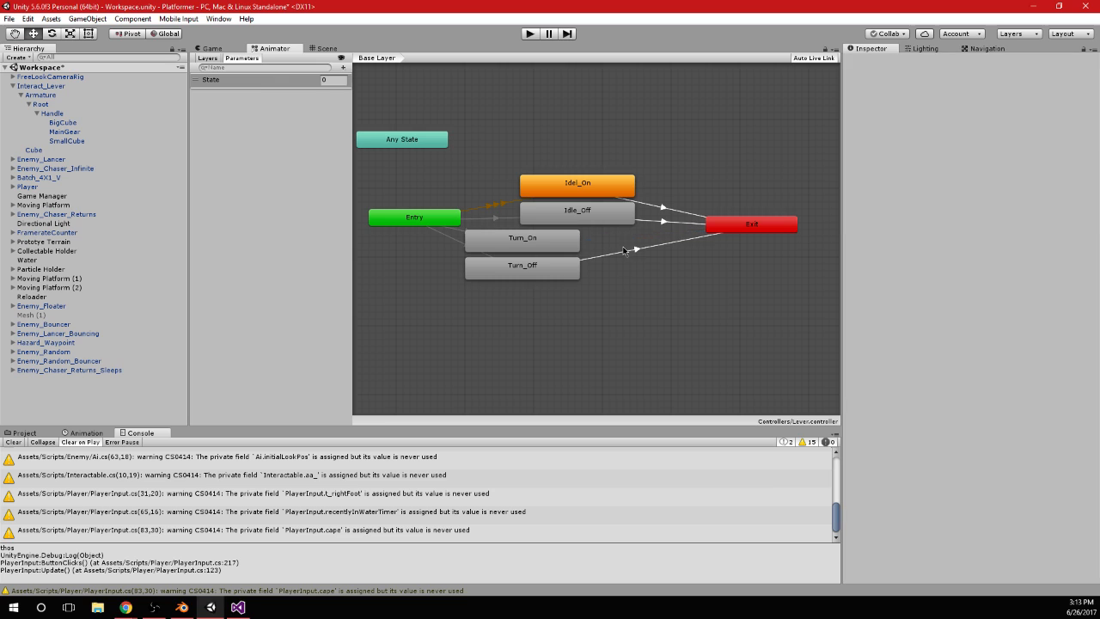
pyautogui.click(625, 251)
pyautogui.press('Delete')
# Make a transition from Turn_On to Idel_On and place Idel_On to the right of Turn_On
pyautogui.rightClick(573, 245)
pyautogui.click(586, 251)
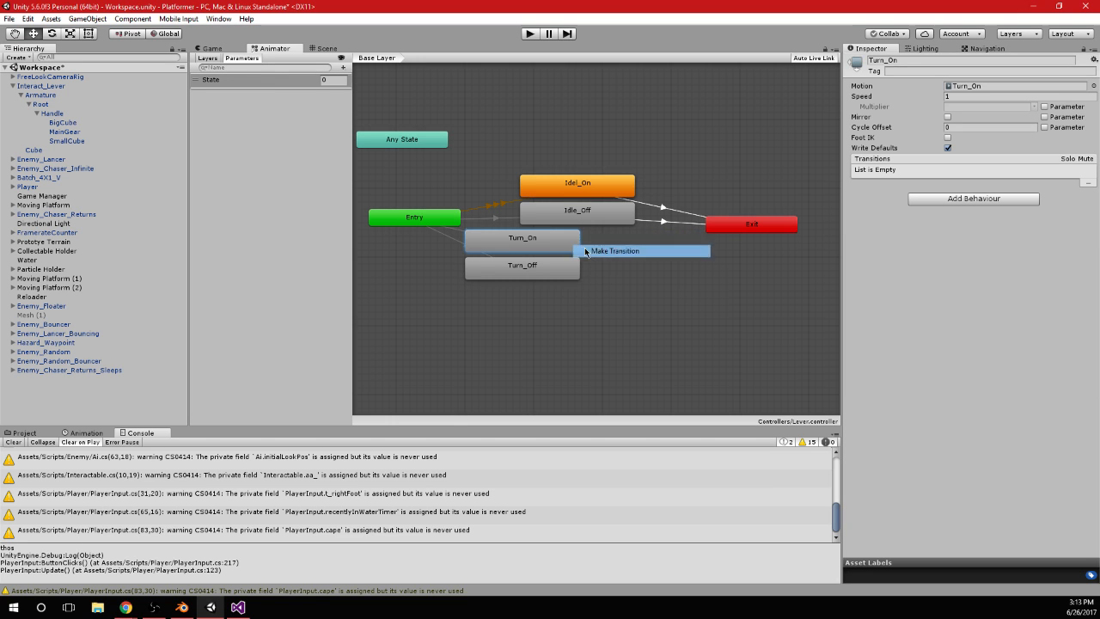
pyautogui.click(579, 188)
pyautogui.moveTo(578, 188); pyautogui.dragTo(664, 248)
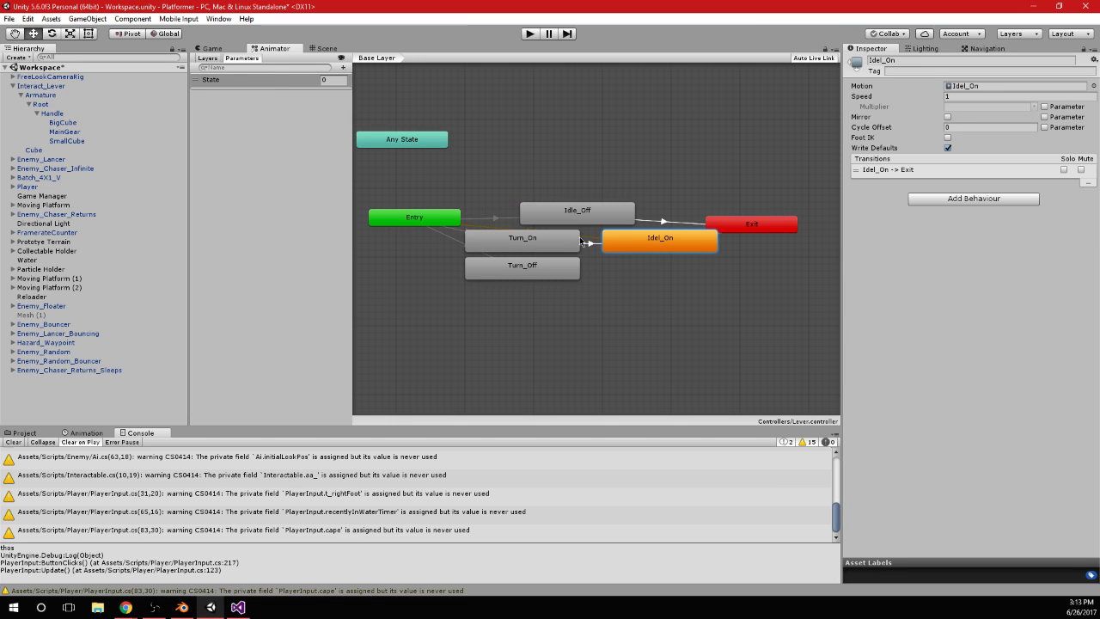
# Move Turn_On and Turn_Off slightly down together and set Turn_On as the layer default state
pyautogui.click(531, 243)
pyautogui.moveTo(504, 303); pyautogui.dragTo(530, 242)
pyautogui.moveTo(531, 243); pyautogui.dragTo(538, 274)
pyautogui.rightClick(493, 273)
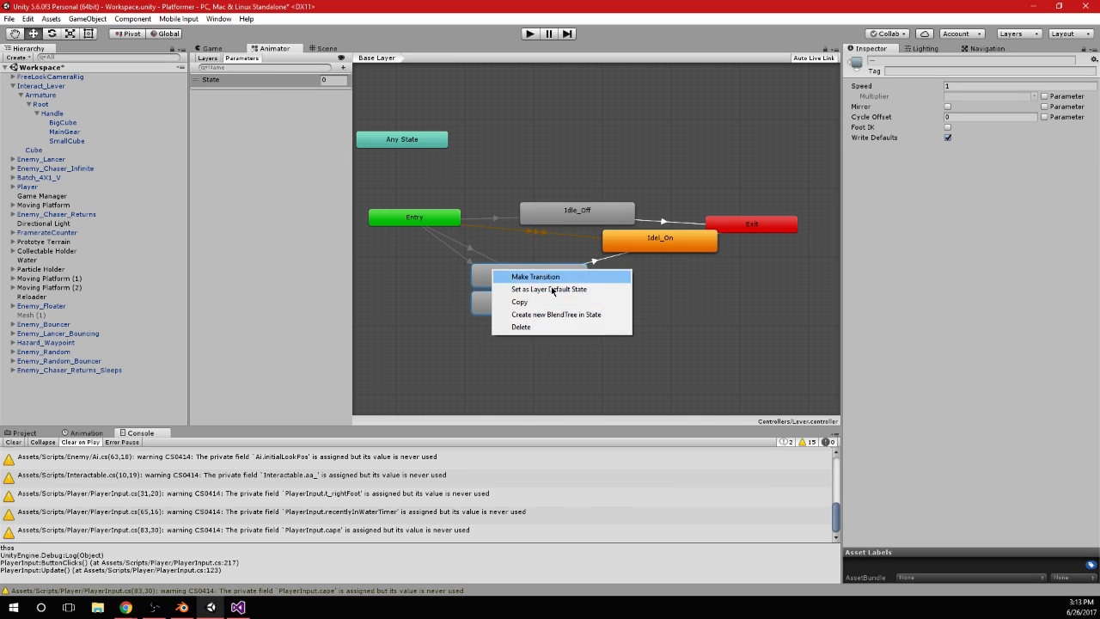
pyautogui.click(559, 289)
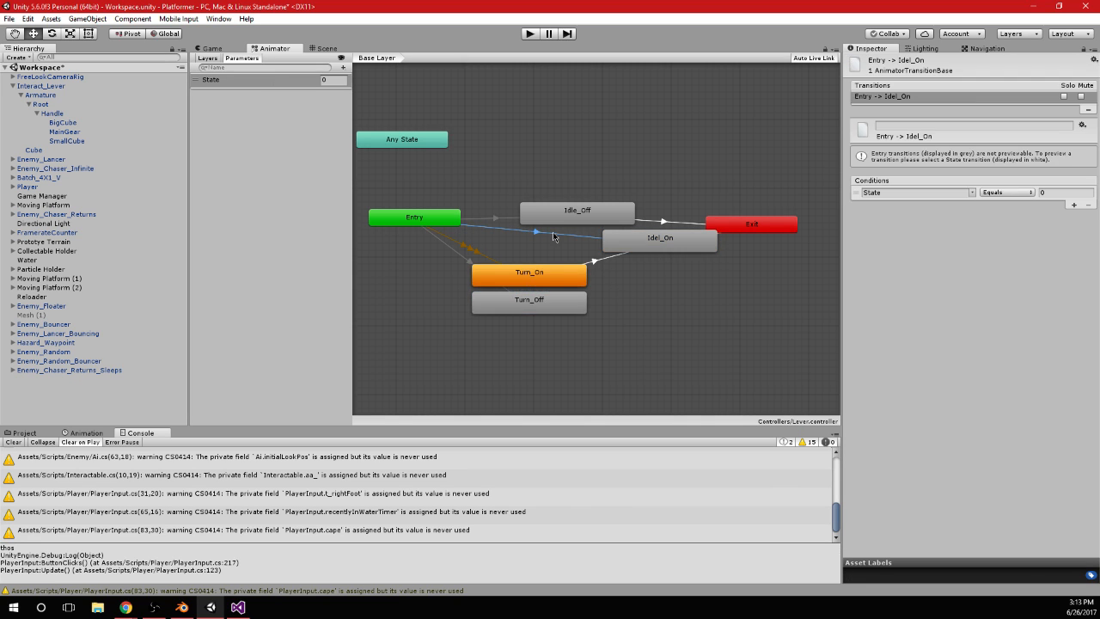
# Delete the transitions from Entry to Idel_On and from Entry to Idle_Off
pyautogui.press('Delete')
pyautogui.click(497, 215)
pyautogui.press('Delete')
# Align Idel_On and Idle_Off beside Turn_On and Turn_Off, and make a transition from Turn_Off to Idle_Off
pyautogui.moveTo(666, 233); pyautogui.dragTo(669, 289)
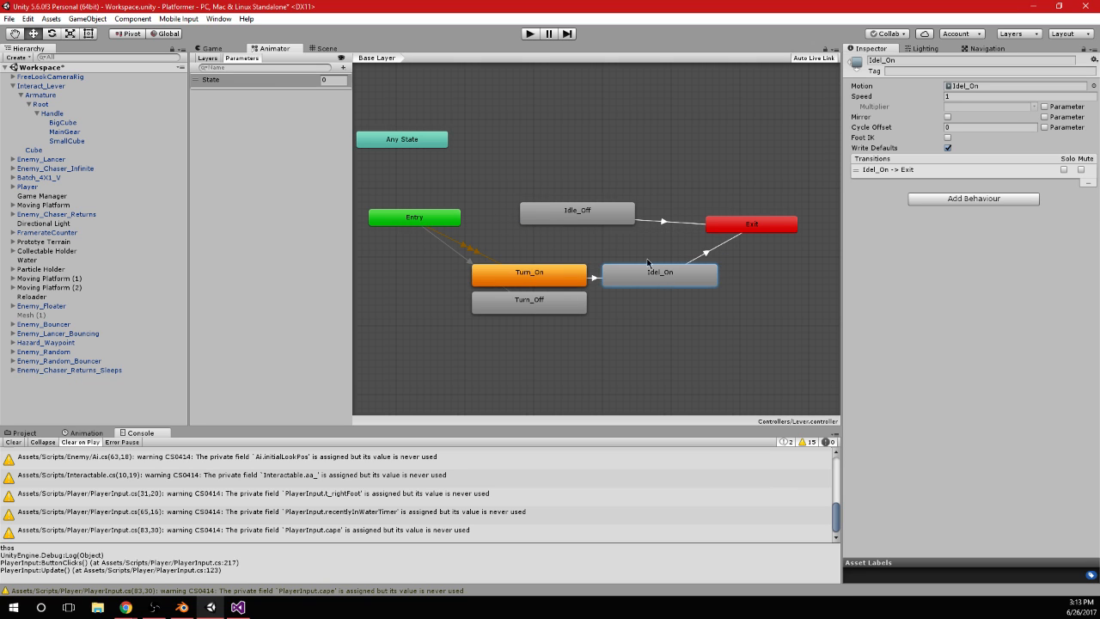
pyautogui.moveTo(576, 214); pyautogui.dragTo(660, 302)
pyautogui.rightClick(568, 301)
pyautogui.click(592, 307)
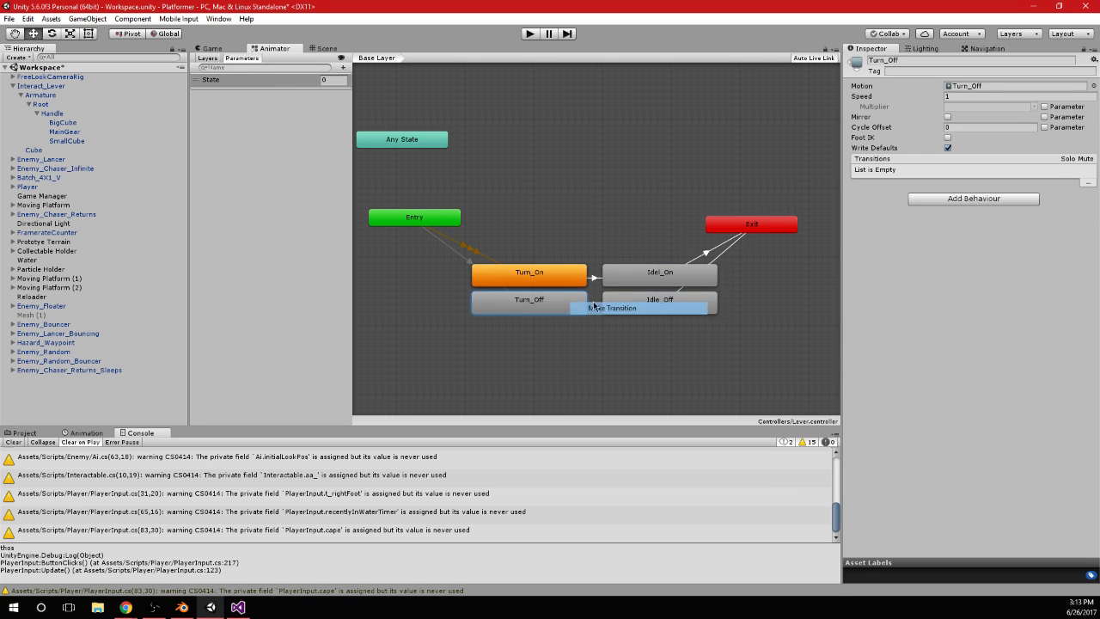
pyautogui.click(606, 303)
pyautogui.click(597, 305)
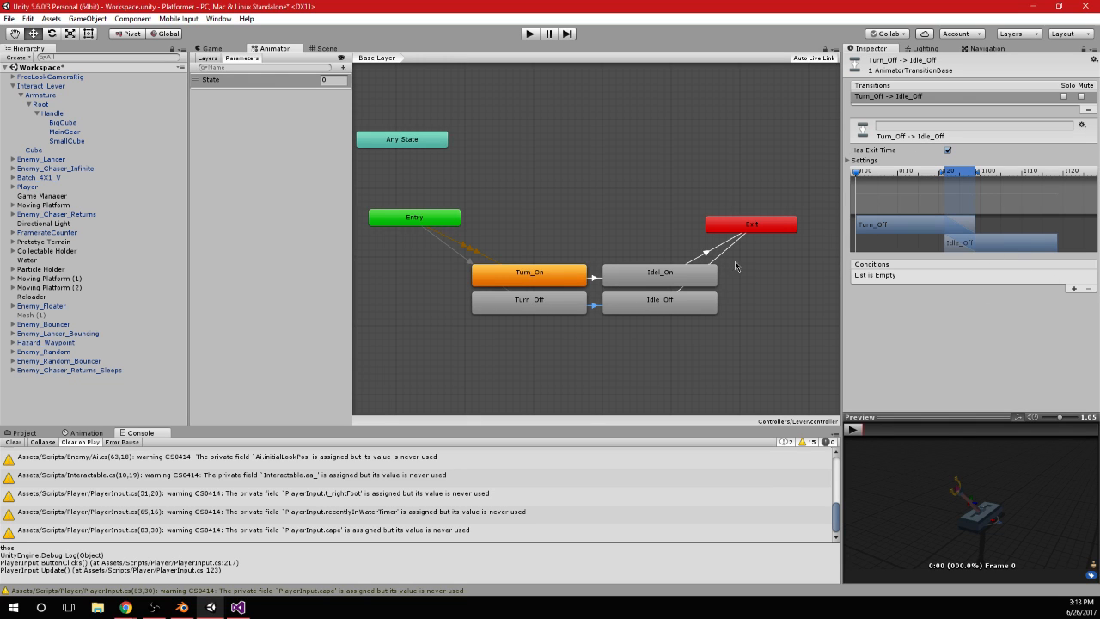
# Move the four lever states up level with Entry and Exit, and spread Entry and Exit farther outward
pyautogui.moveTo(525, 222); pyautogui.dragTo(645, 320)
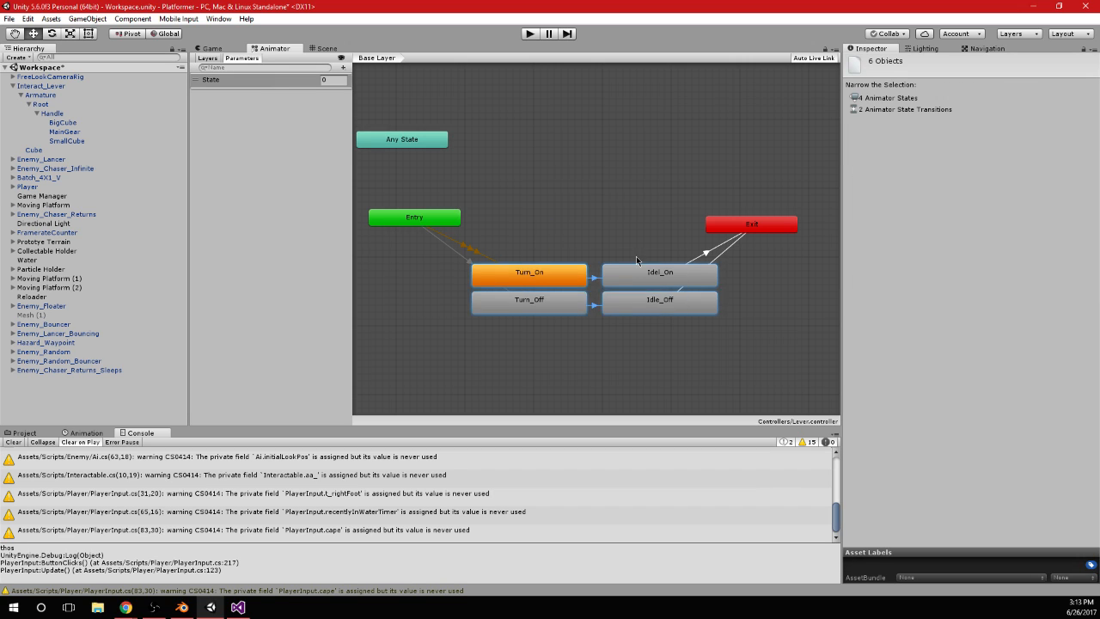
pyautogui.moveTo(638, 267); pyautogui.dragTo(639, 199)
pyautogui.click(662, 328)
pyautogui.moveTo(444, 215); pyautogui.dragTo(403, 216)
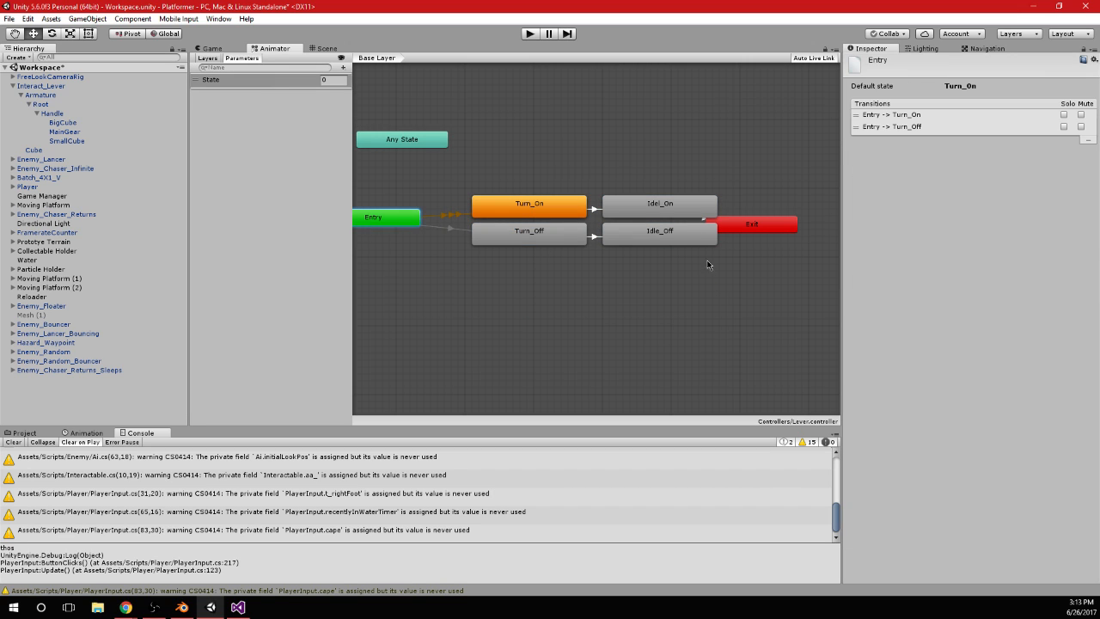
pyautogui.moveTo(768, 230); pyautogui.dragTo(830, 223)
# Select the Entry to Turn_On transition and open its State condition value for editing
pyautogui.click(449, 215)
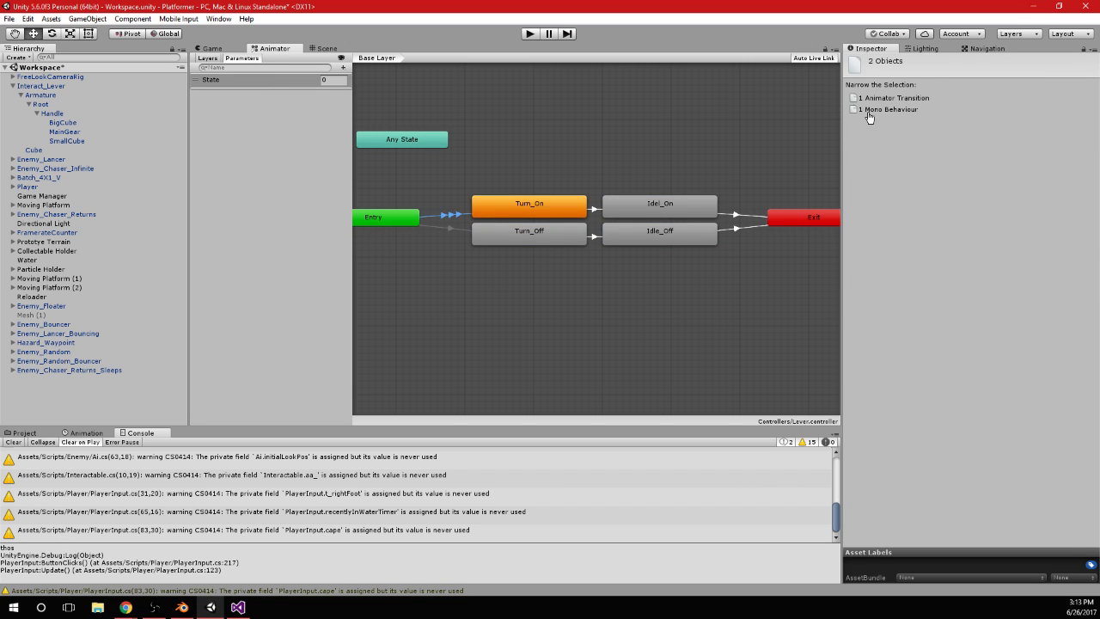
pyautogui.click(896, 96)
pyautogui.click(1058, 193)
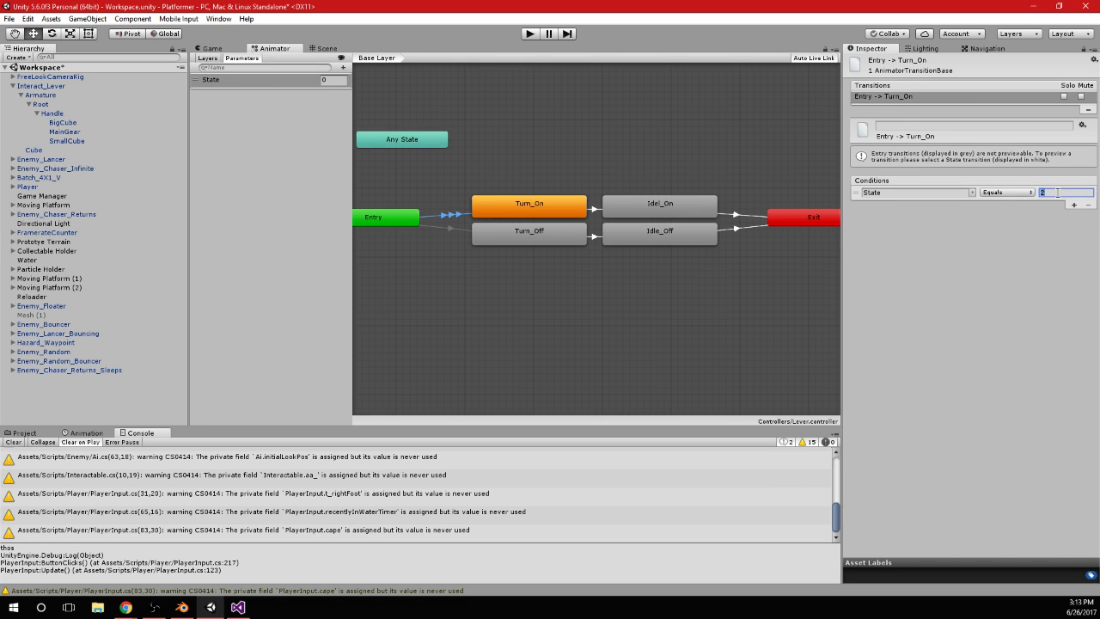
pyautogui.click(464, 222)
# Set the Entry to Turn_Off transition's condition to State Equals 1
pyautogui.click(463, 229)
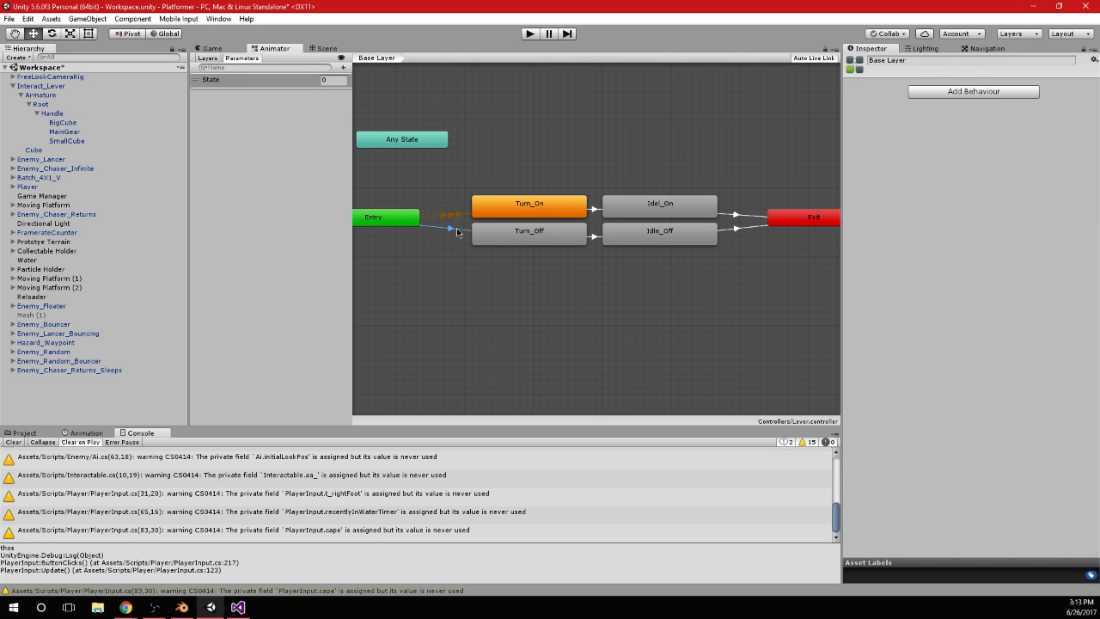
pyautogui.moveTo(1059, 191); pyautogui.dragTo(1013, 195)
pyautogui.write('1')
pyautogui.click(1008, 258)
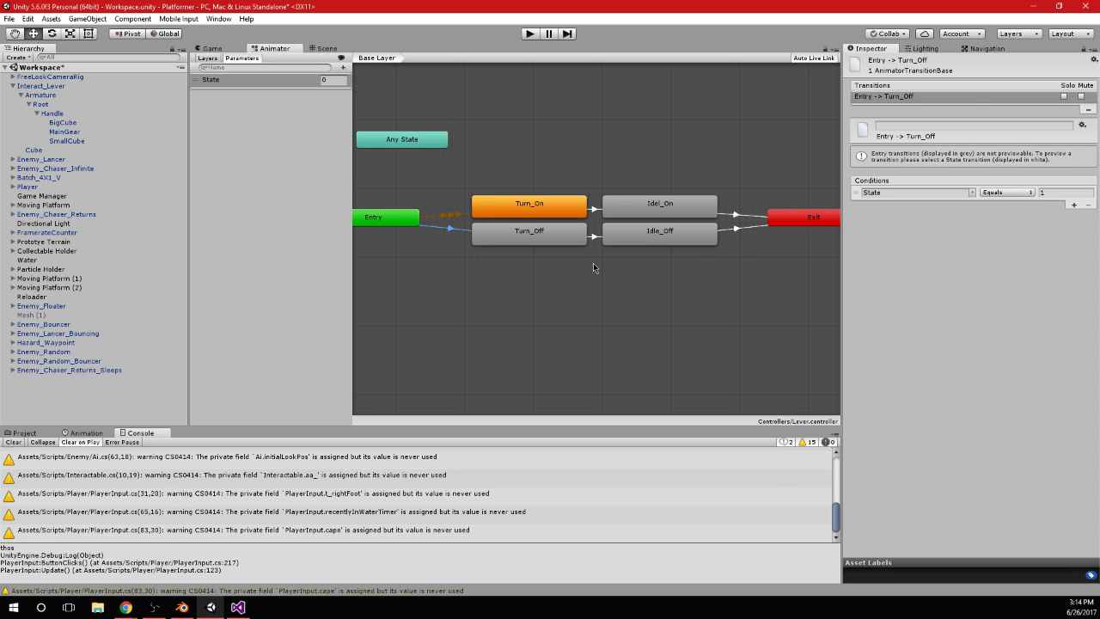
# Rename the Animator parameter State to Estada and check the condition of the Entry to Turn_Off transition
pyautogui.click(213, 88)
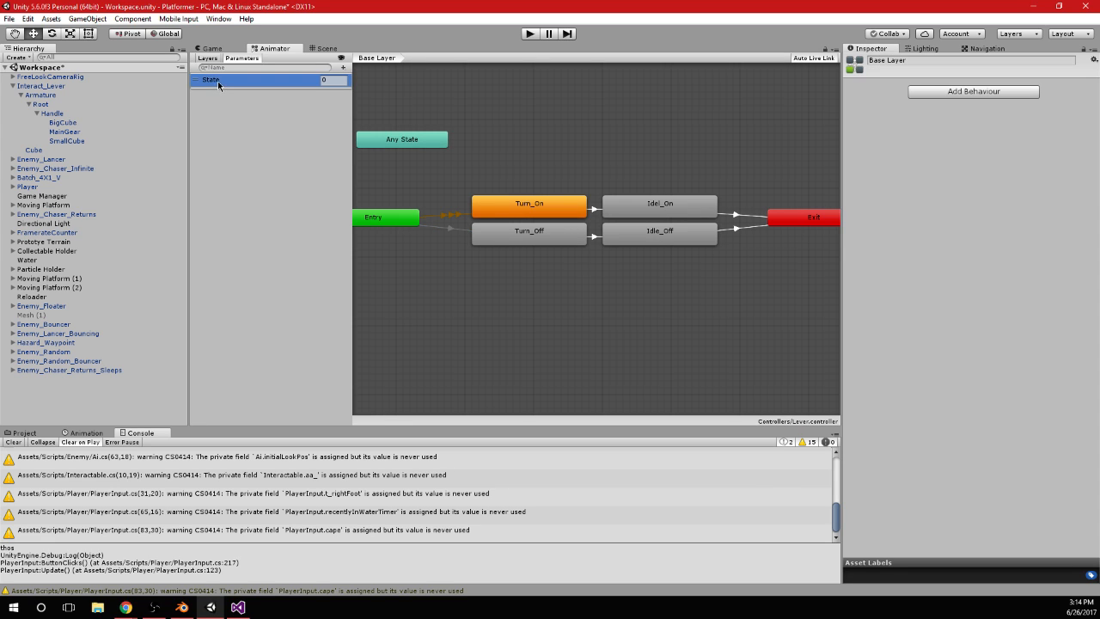
pyautogui.click(218, 82)
pyautogui.write('Estado')
pyautogui.press('Return')
pyautogui.click(465, 234)
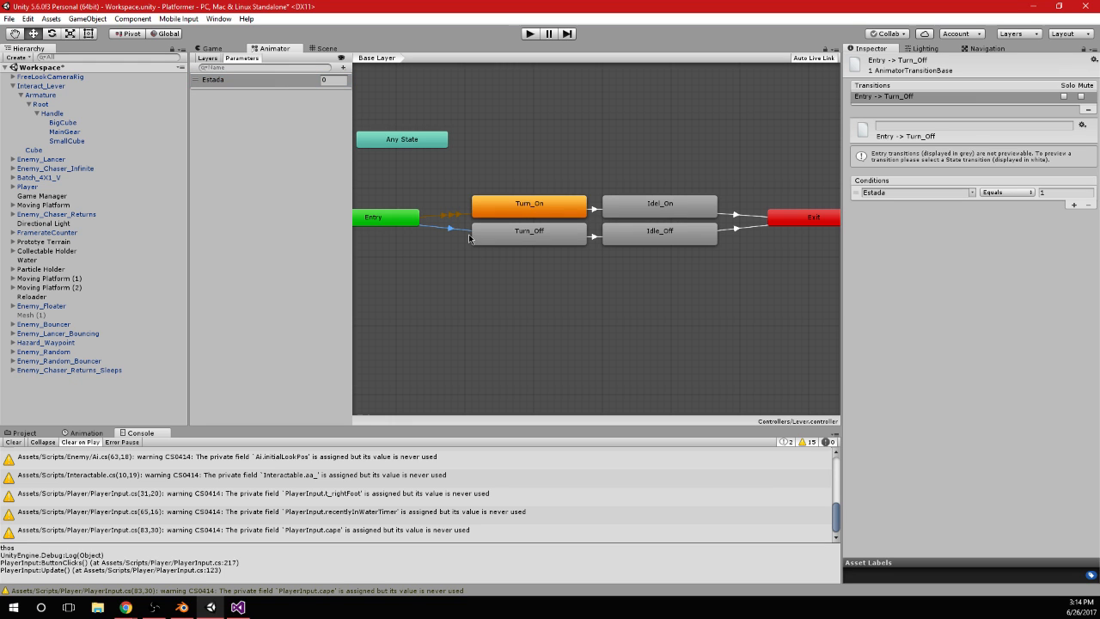
# Switch to Visual Studio and change the EN block's call to aa_.SetInteger("Estada", 1);
pyautogui.click(239, 607)
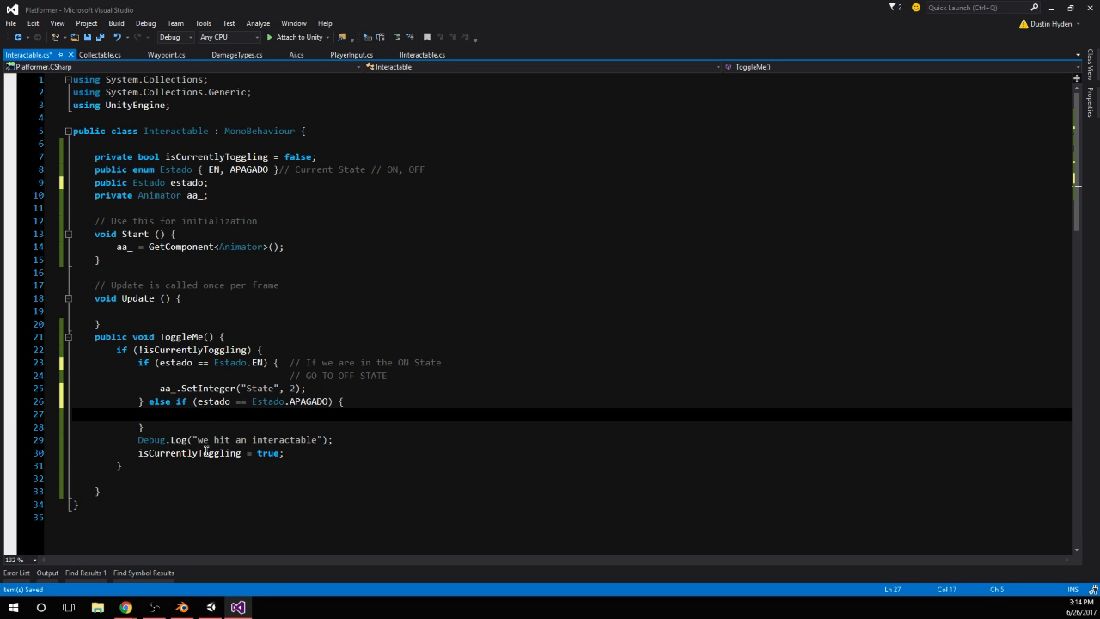
pyautogui.doubleClick(265, 388)
pyautogui.write('Estada')
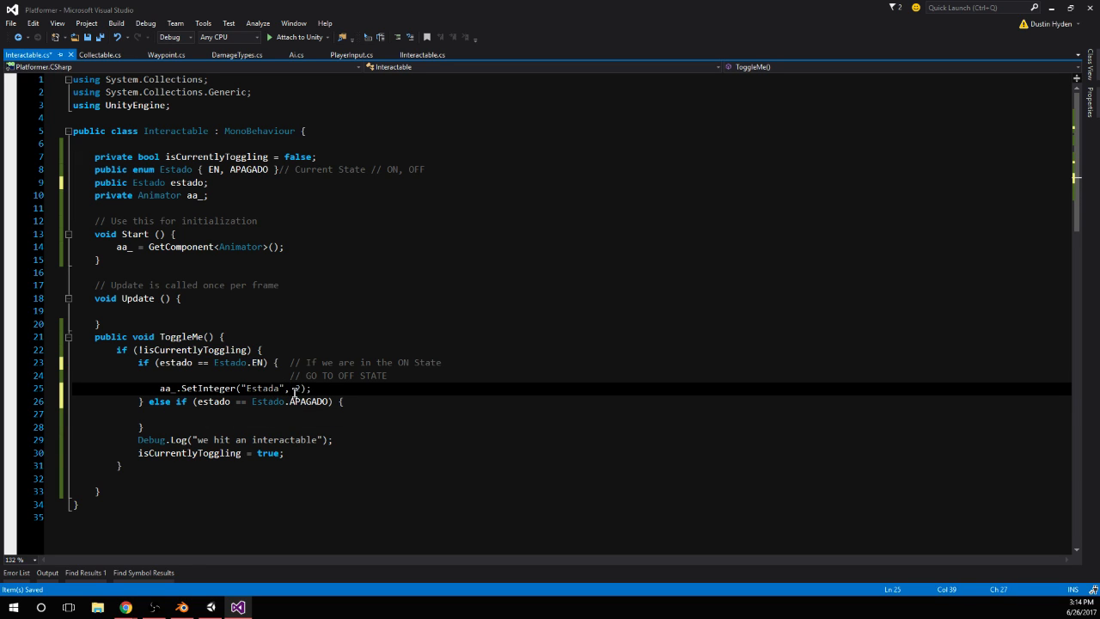
pyautogui.moveTo(295, 392); pyautogui.dragTo(300, 391)
pyautogui.write('1')
pyautogui.click(246, 415)
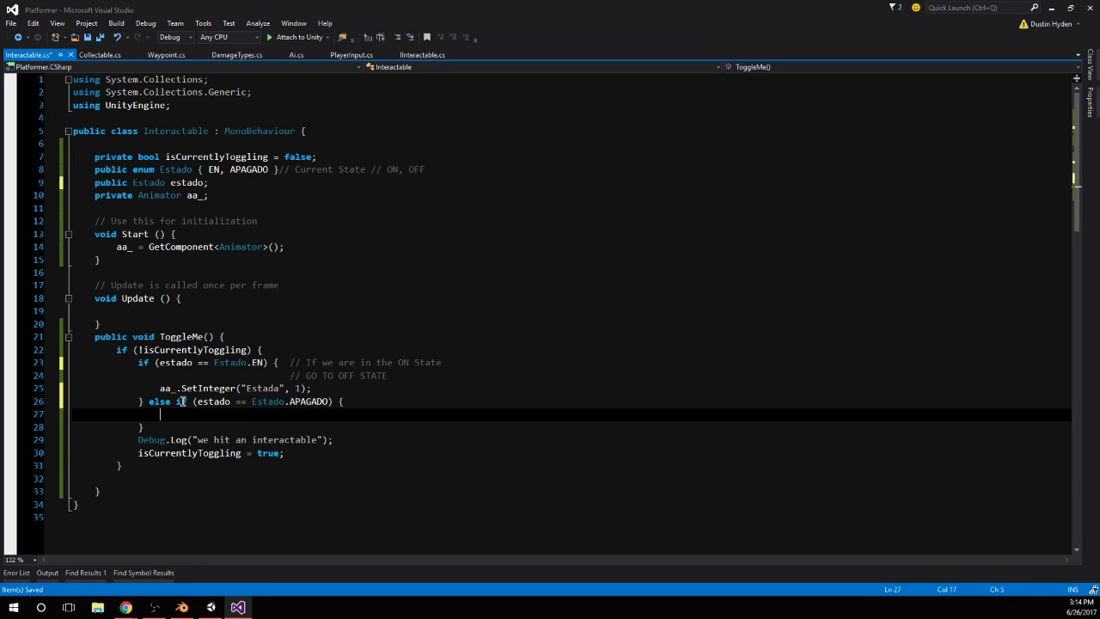
# Copy the SetInteger line into the APAGADO block, set its value to 0, and save the script
pyautogui.moveTo(160, 389); pyautogui.dragTo(364, 388)
pyautogui.hotkey('ctrl', 'c')
pyautogui.click(171, 415)
pyautogui.hotkey('ctrl', 'v')
pyautogui.doubleClick(299, 414)
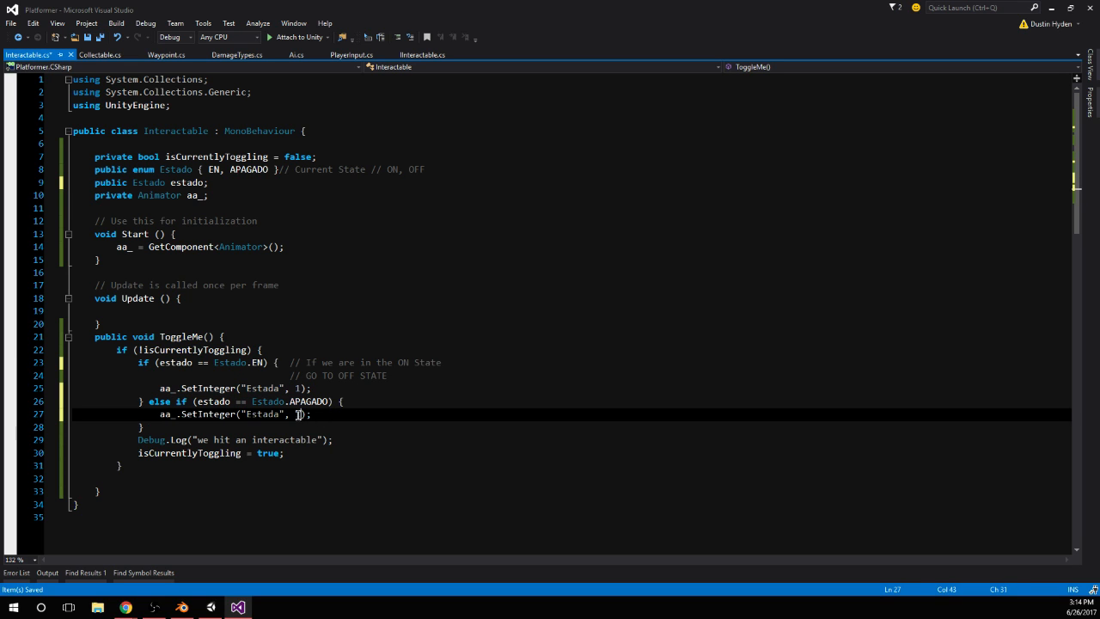
pyautogui.write('0')
pyautogui.click(343, 401)
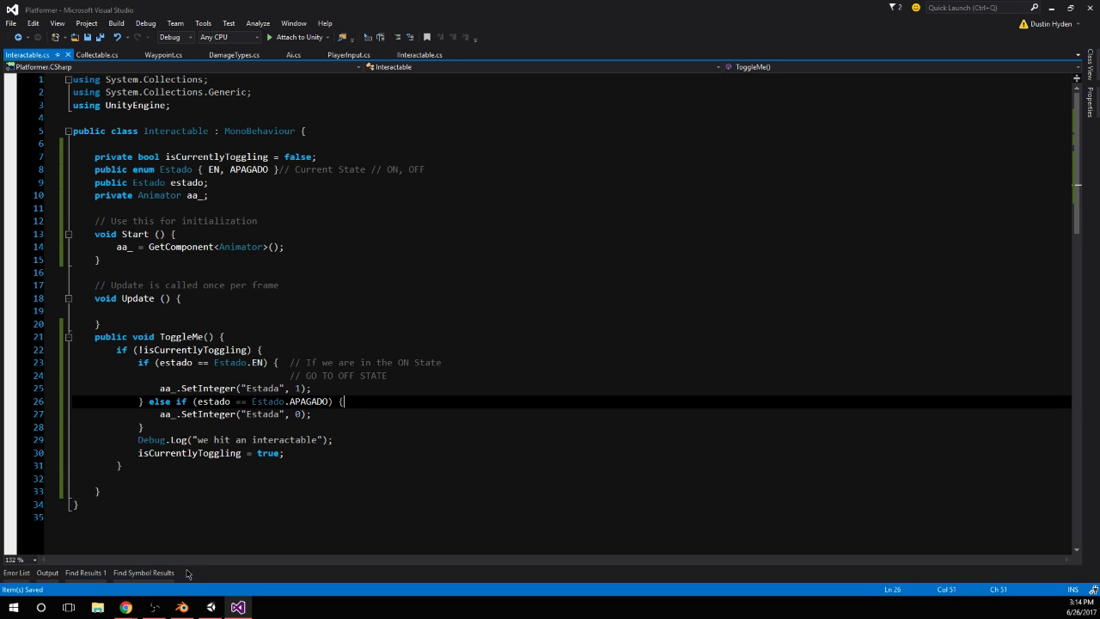
pyautogui.click(187, 427)
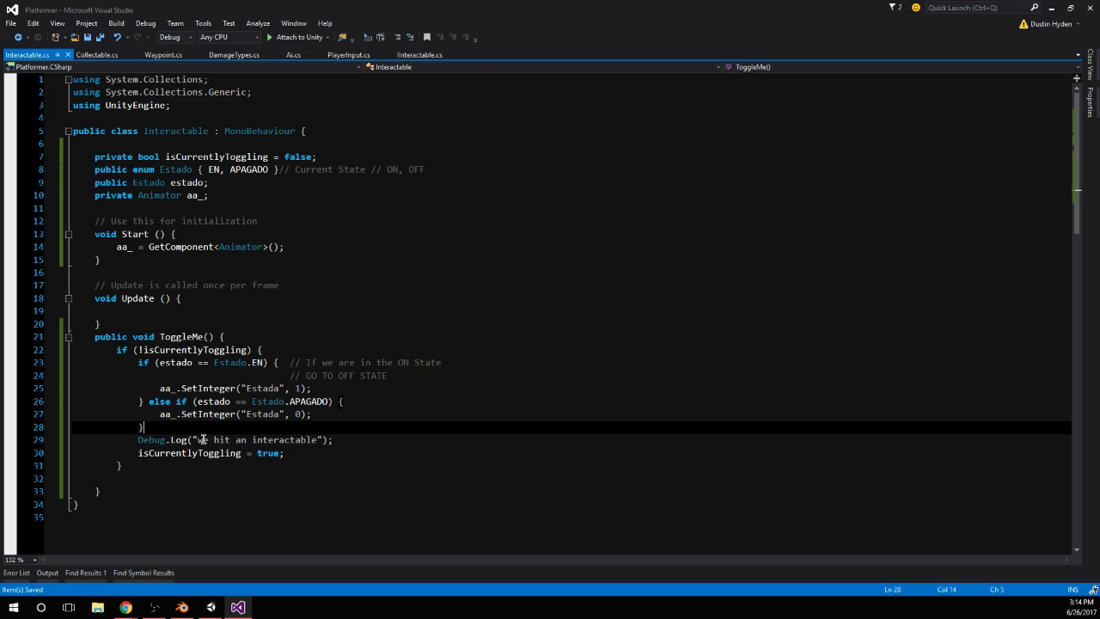
# Switch to Unity, play-test hitting the lever in the game, stop it, and return to Visual Studio
pyautogui.click(211, 606)
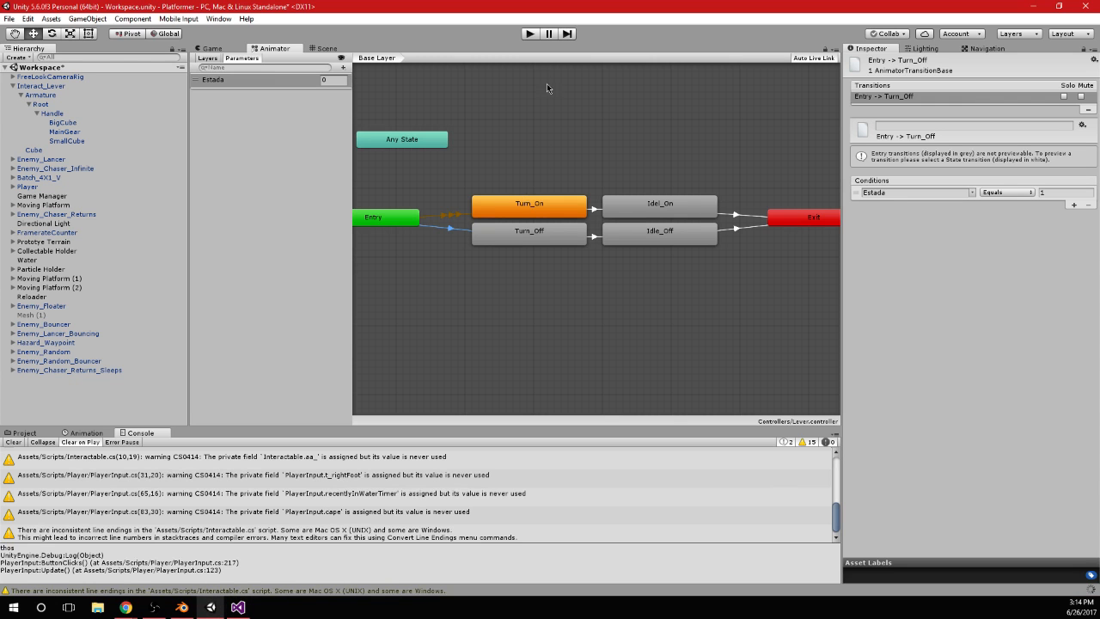
pyautogui.click(530, 33)
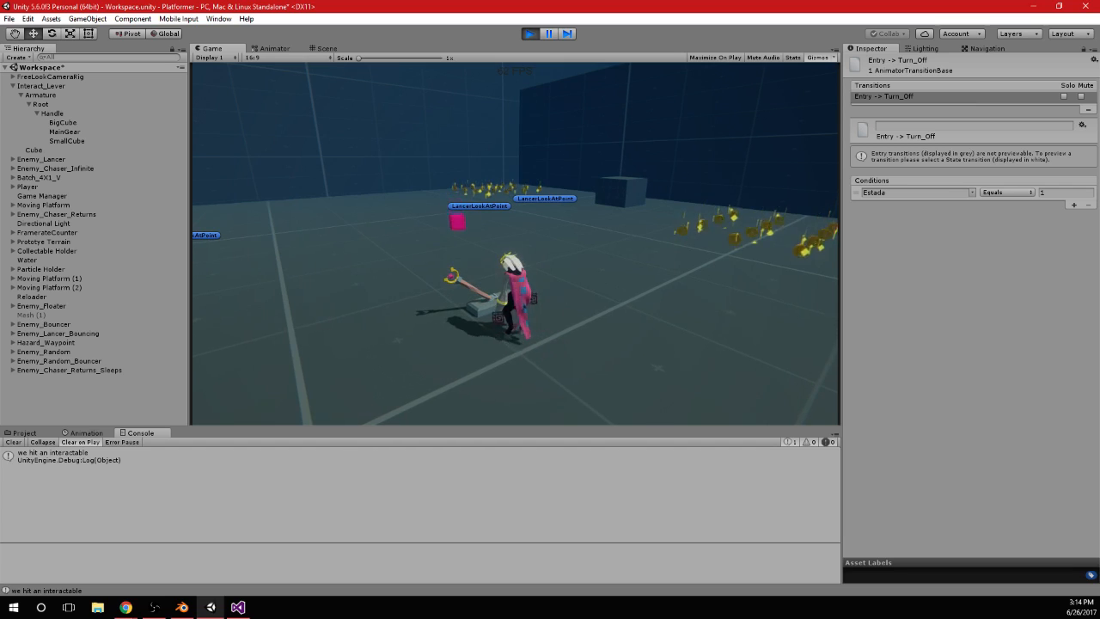
pyautogui.click(530, 33)
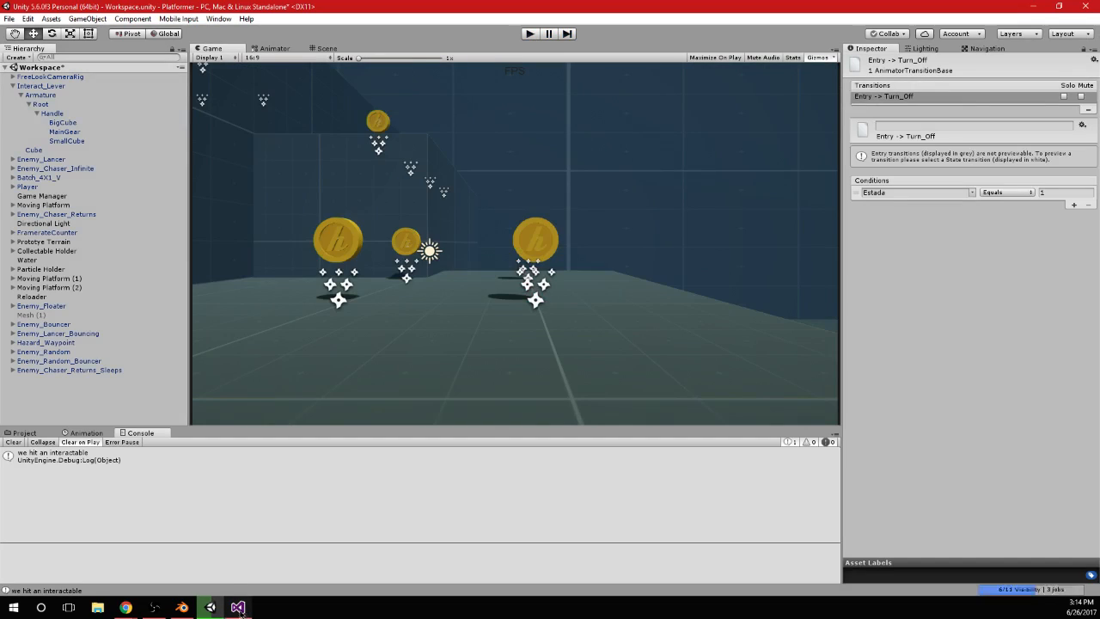
pyautogui.click(239, 607)
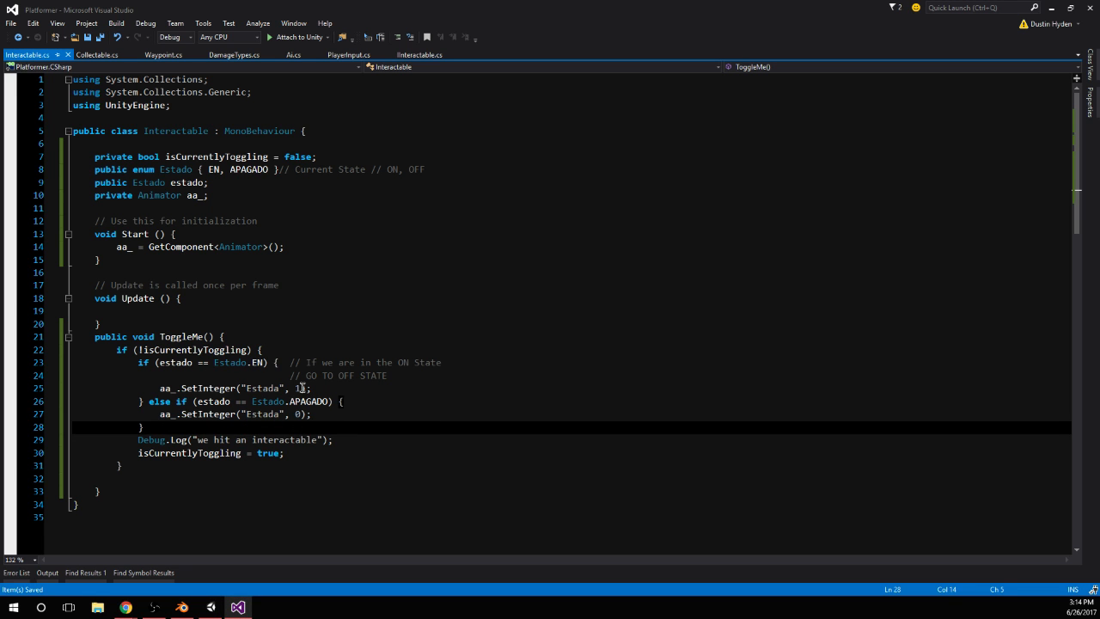
# Insert a new line below the Animator aa_ field, above the initialization comment, and begin a private declaration there
pyautogui.click(340, 388)
pyautogui.click(170, 218)
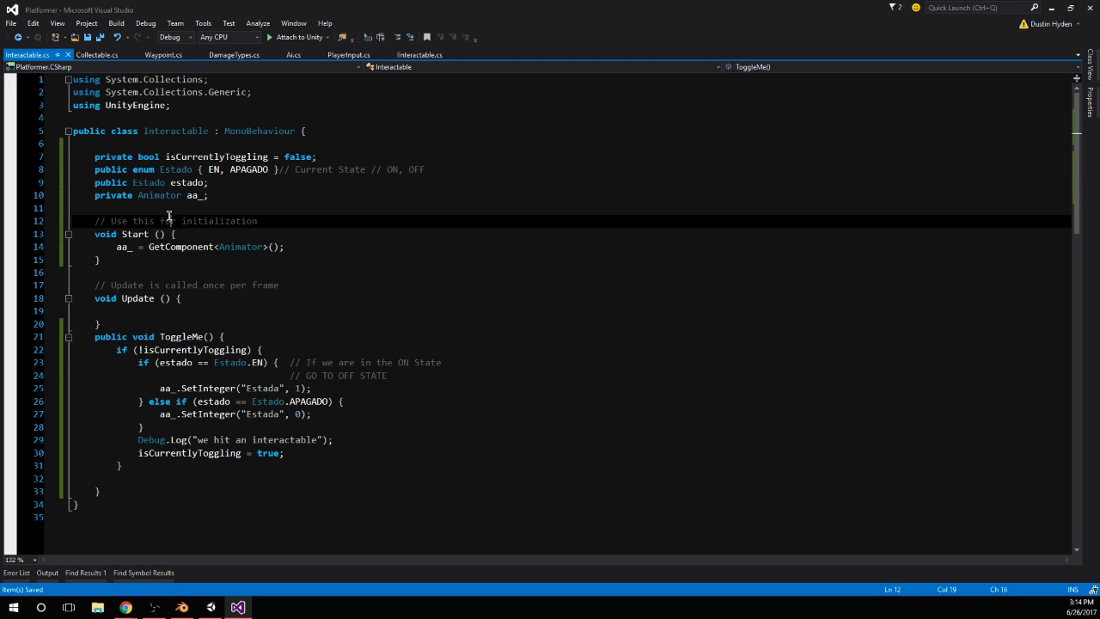
pyautogui.click(182, 204)
pyautogui.press('Return')
pyautogui.write('private')
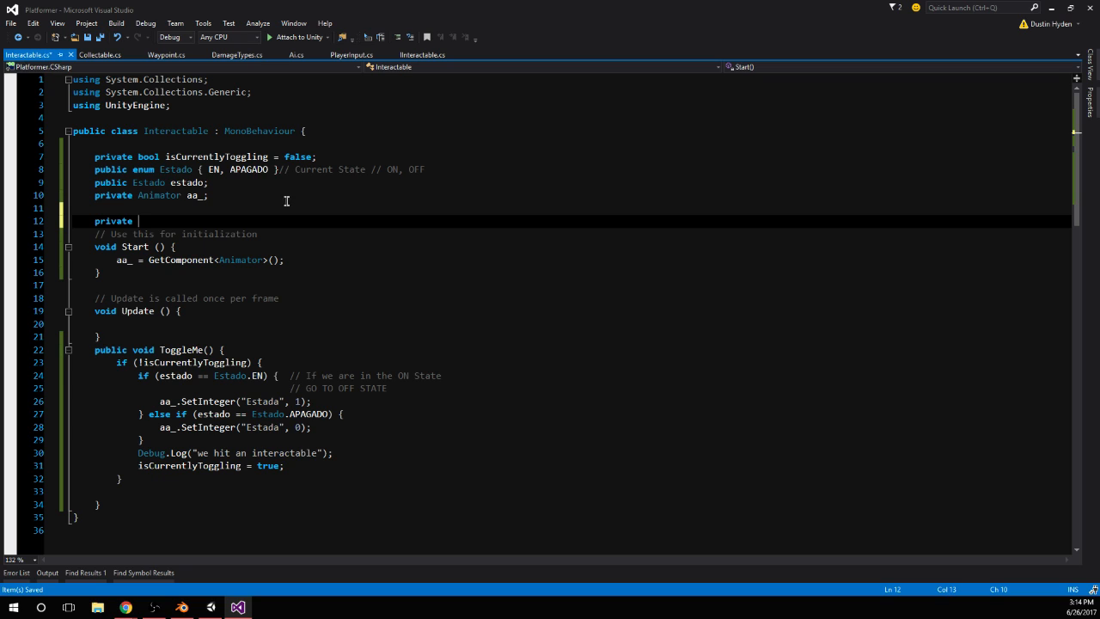
pyautogui.hotkey('alt', 'Tab')
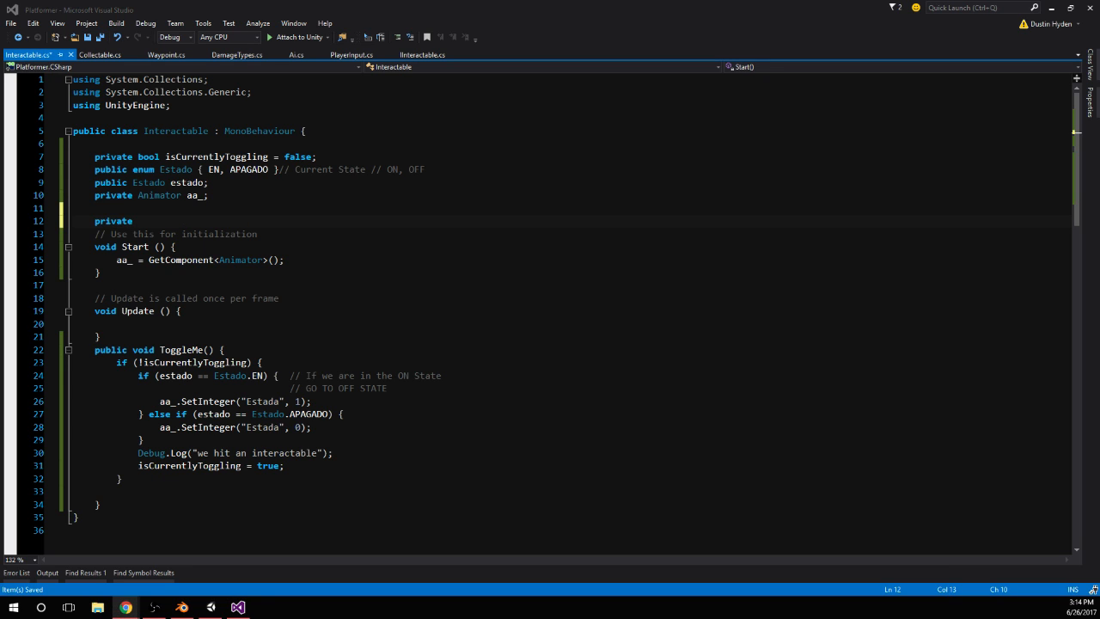
pyautogui.hotkey('alt', 'Tab')
# Replace the private keyword with the declaration public float toggleTimer = 1f; and add an empty line below it
pyautogui.doubleClick(121, 221)
pyautogui.write('pu')
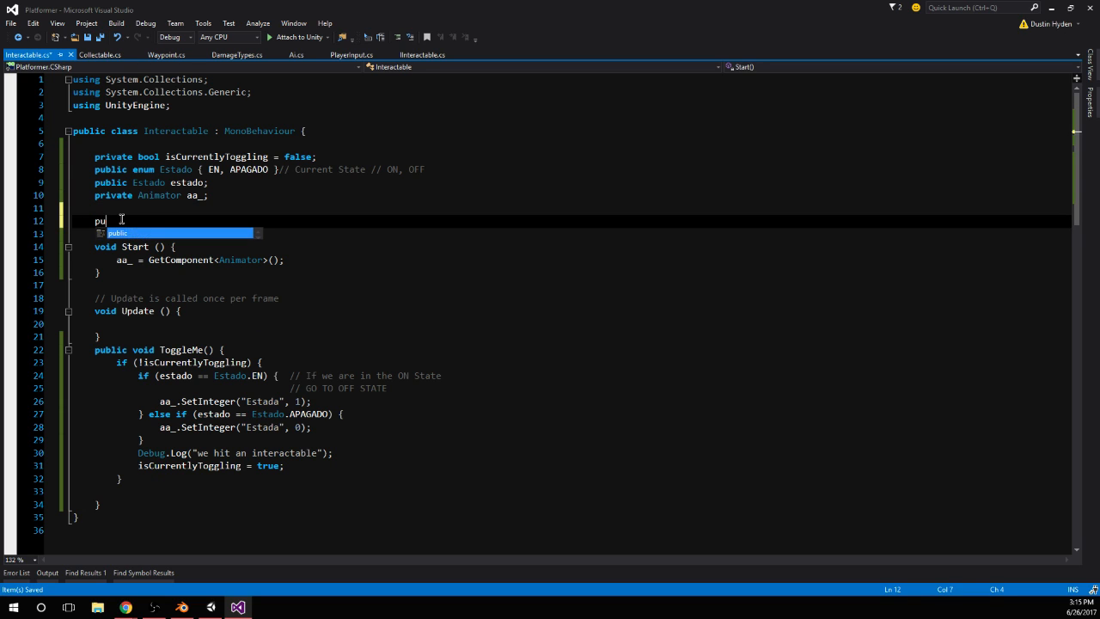
pyautogui.write('blic float ')
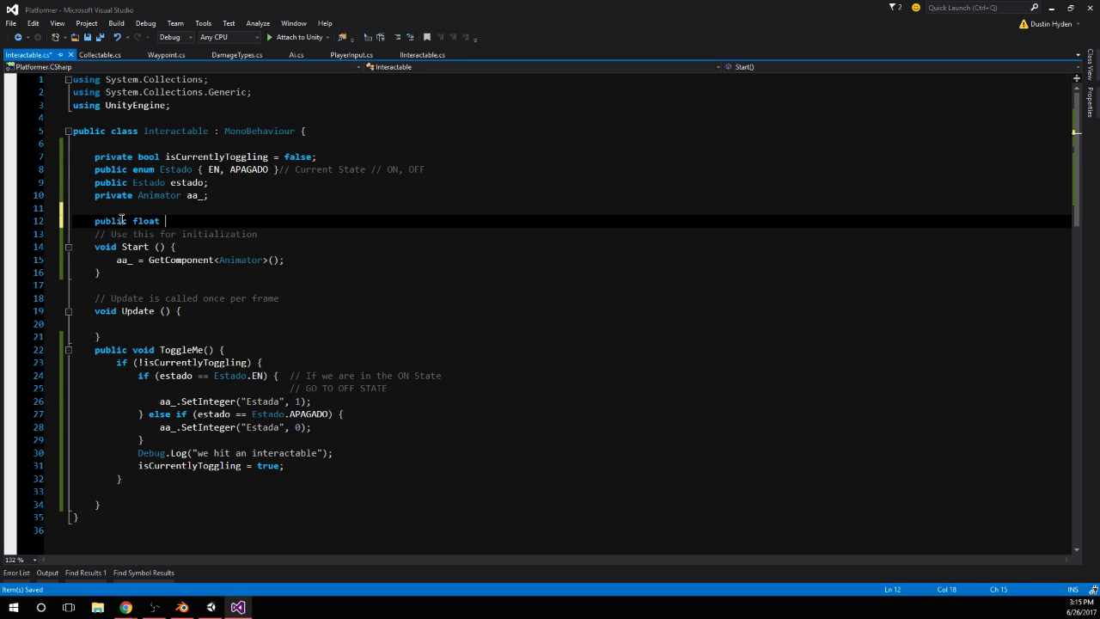
pyautogui.write('toggleTimer = 1f;')
pyautogui.press('Return')
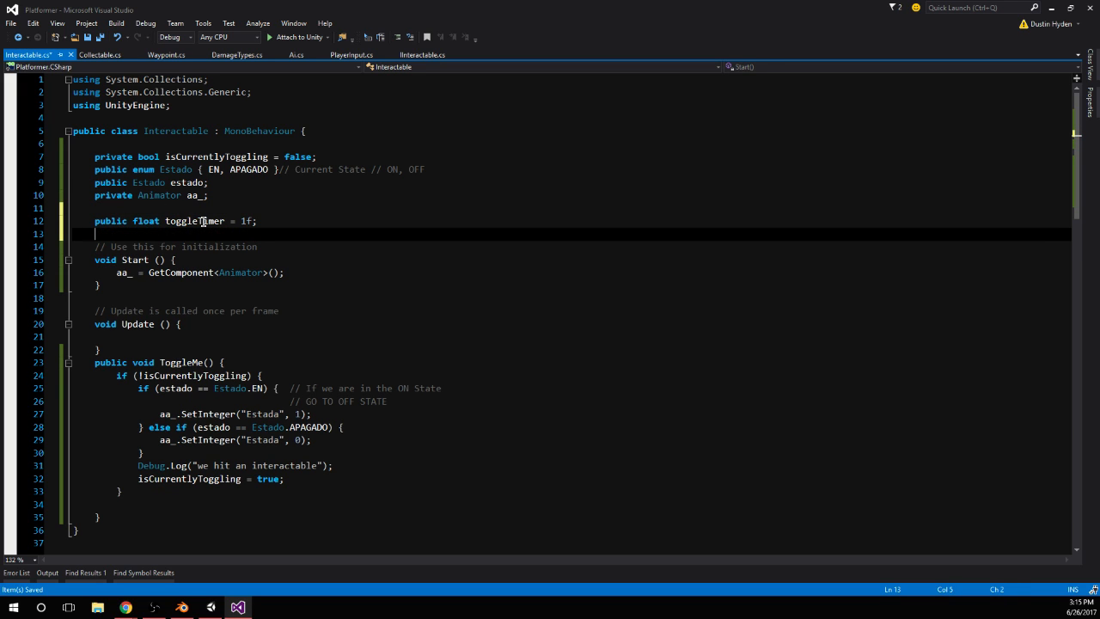
# Rename the toggleTimer field to toggleDelay in its declaration
pyautogui.moveTo(197, 221); pyautogui.dragTo(224, 220)
pyautogui.write('Deay')
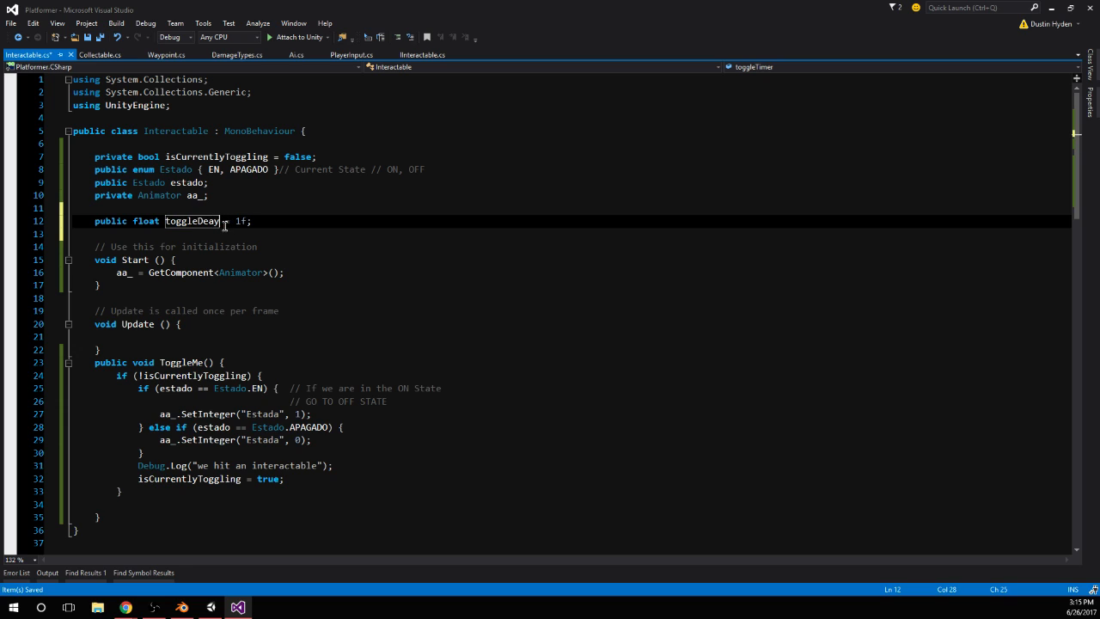
pyautogui.press('BackSpace')
pyautogui.press('BackSpace')
pyautogui.press('BackSpace')
pyautogui.write('elay')
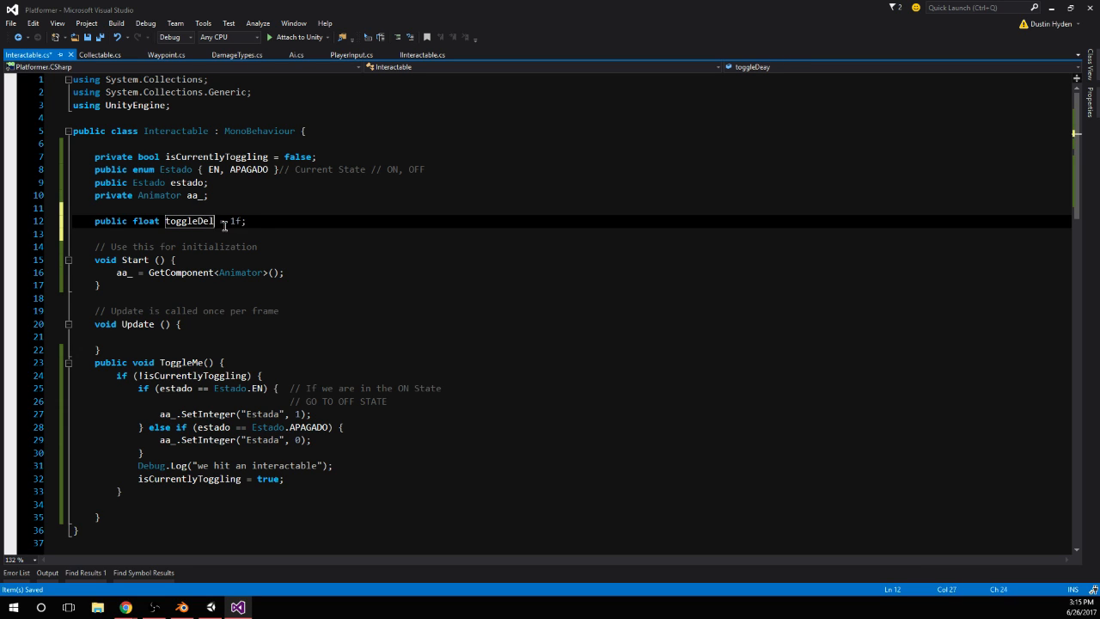
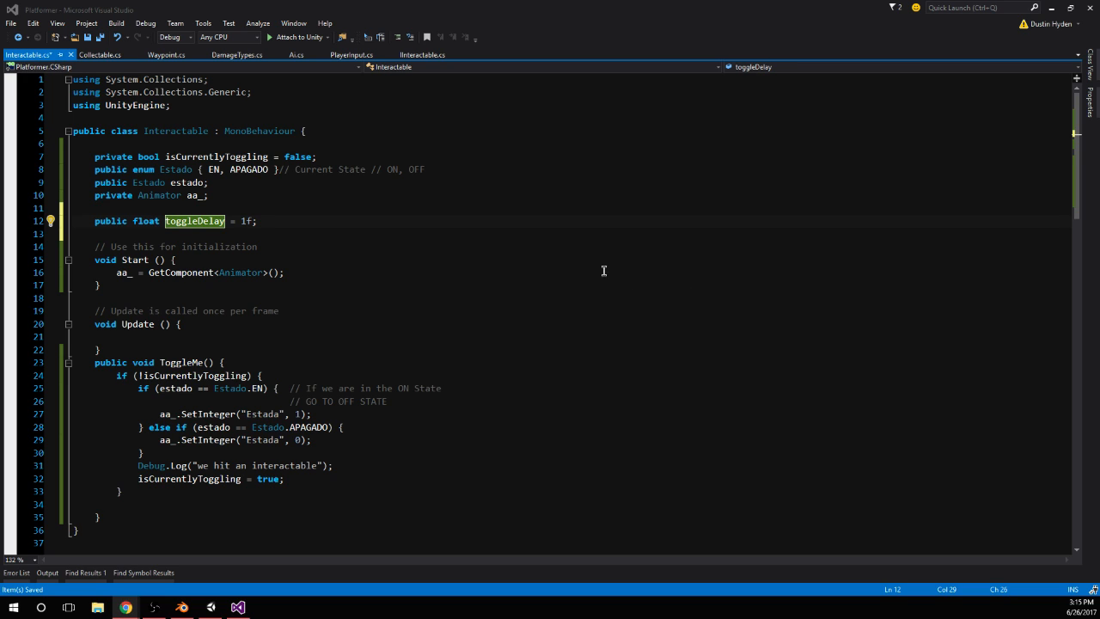
# Rename the toggleDelay field to palancaRetrasar in its declaration
pyautogui.click(178, 221)
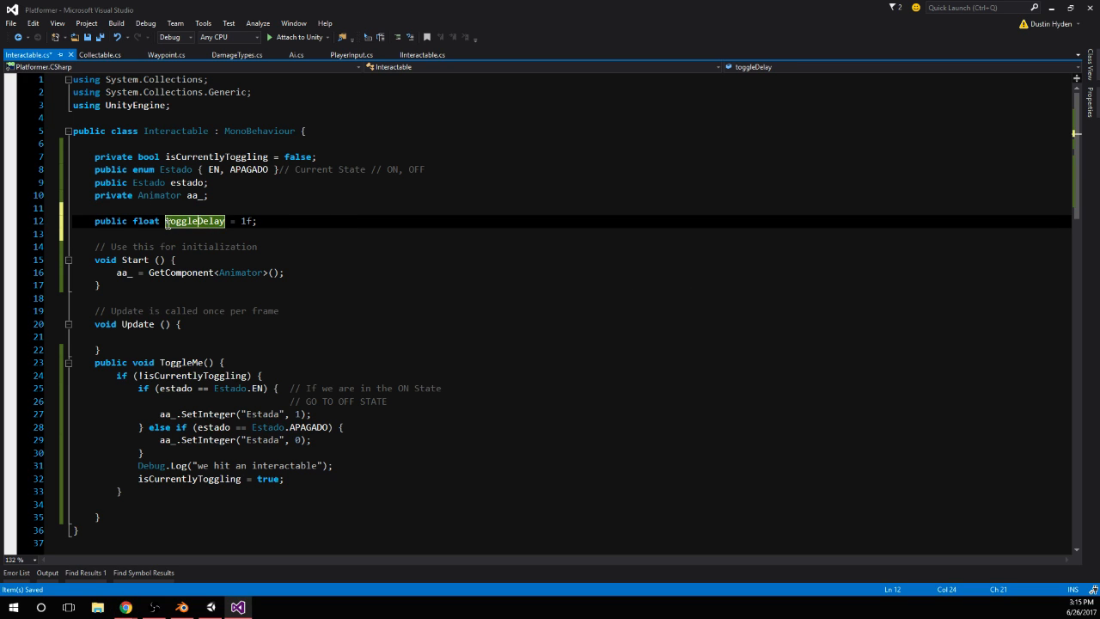
pyautogui.moveTo(167, 223); pyautogui.dragTo(198, 222)
pyautogui.write('palanca')
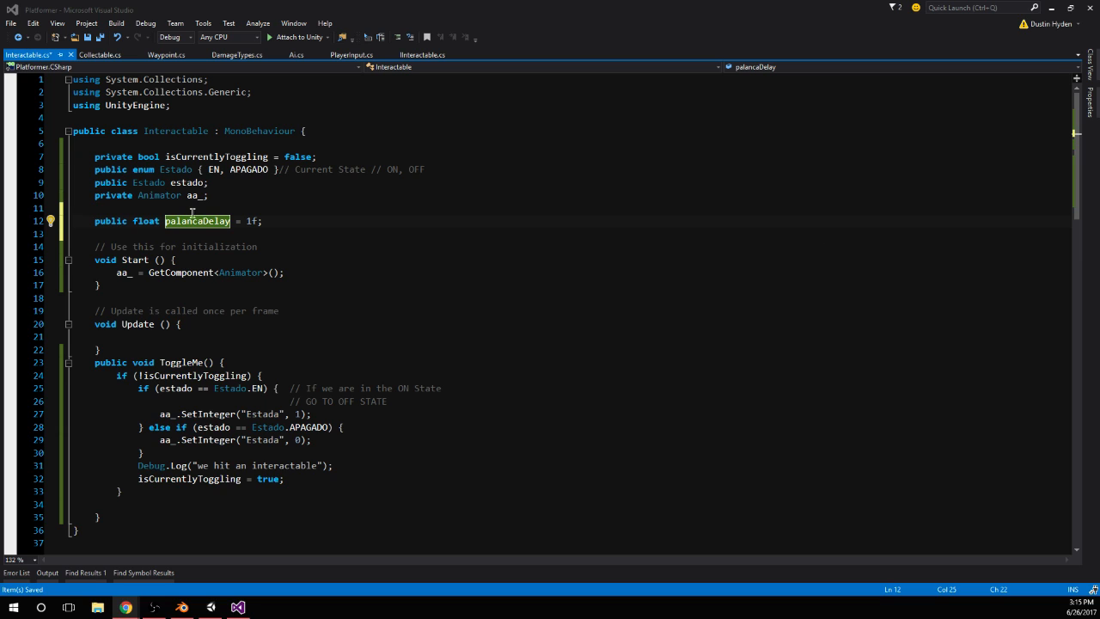
pyautogui.moveTo(203, 222); pyautogui.dragTo(226, 224)
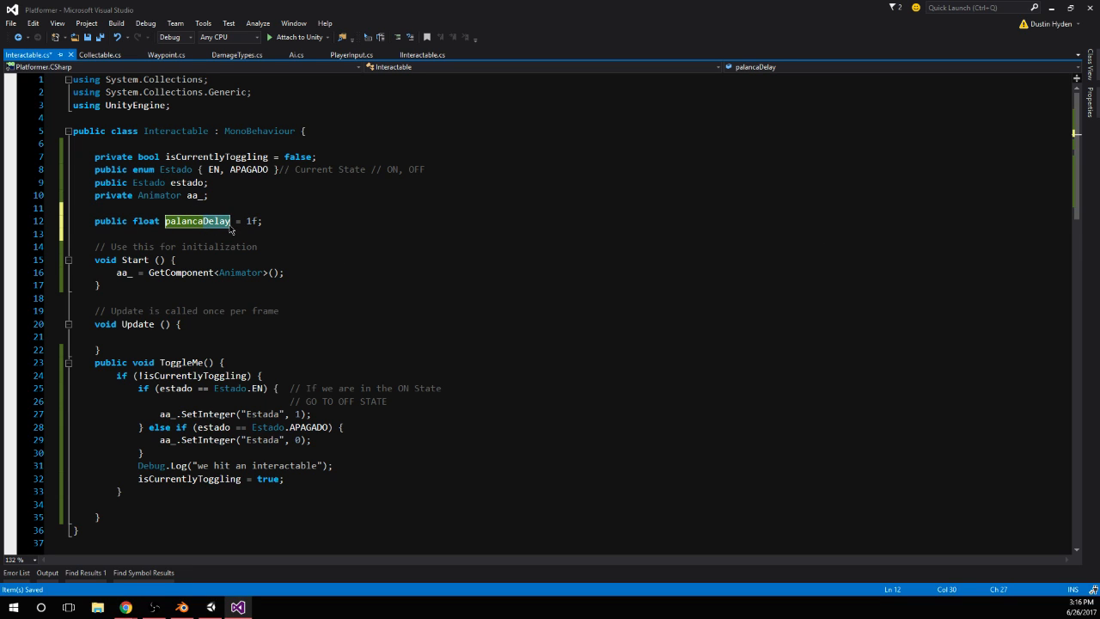
pyautogui.write('Retrasar')
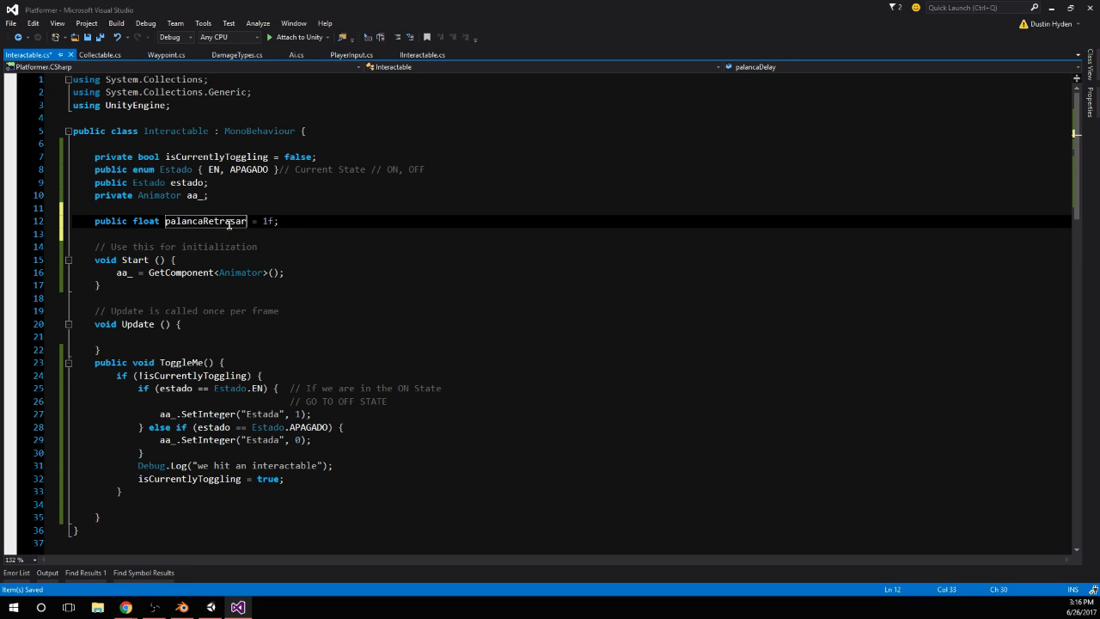
pyautogui.click(246, 170)
pyautogui.click(222, 212)
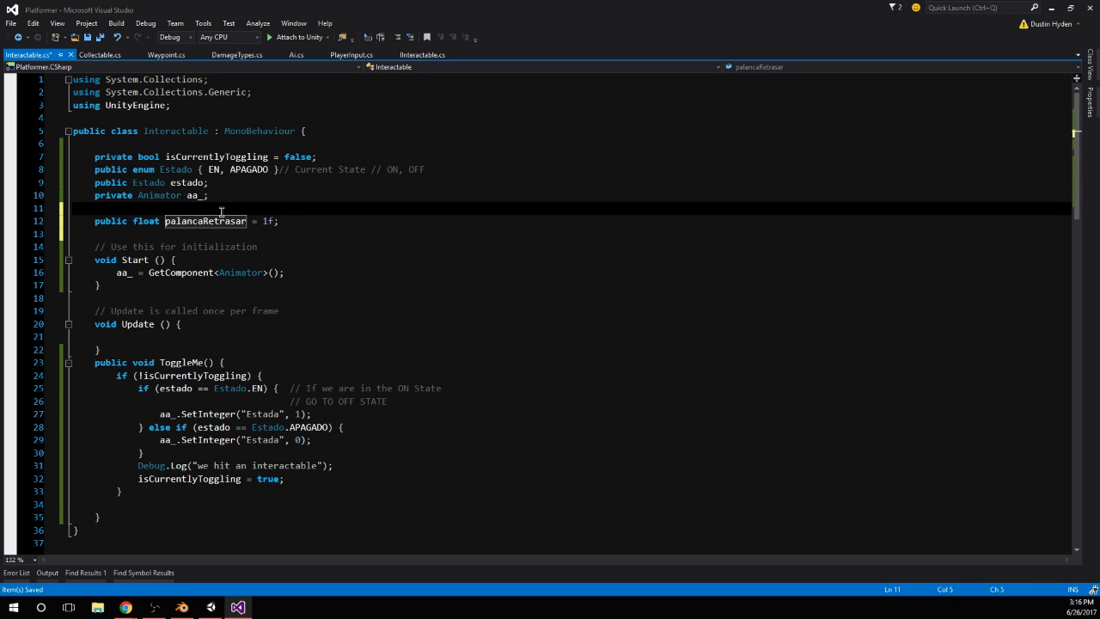
# Add the comment // Toggle Delay after the palancaRetrasar declaration and begin a private declaration on the line below it
pyautogui.click(338, 223)
pyautogui.press('Tab')
pyautogui.write('// Toggle Delay')
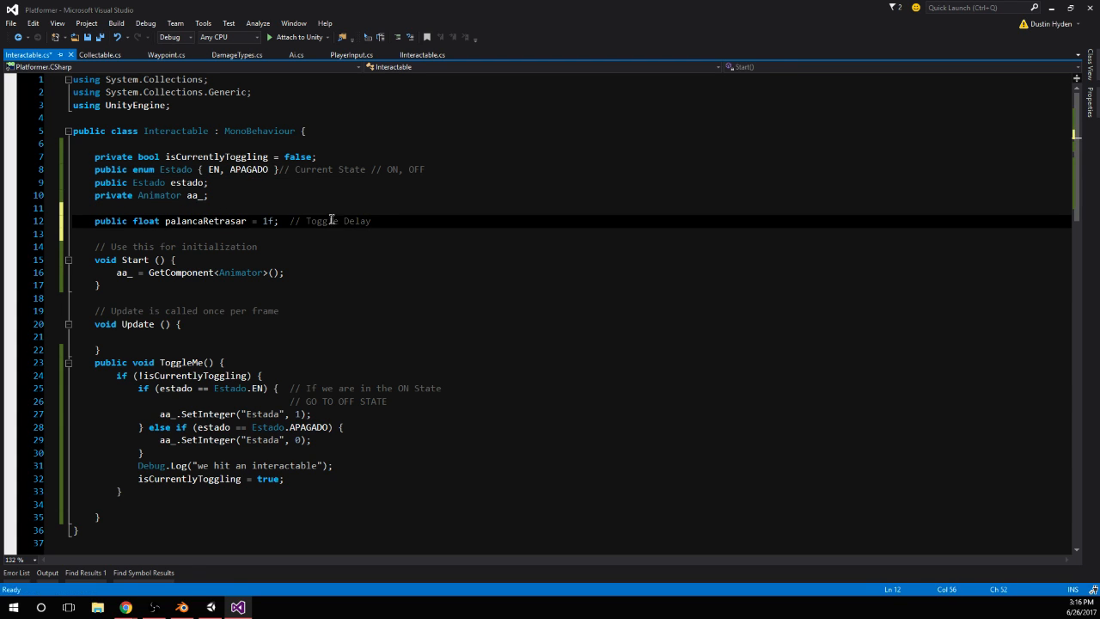
pyautogui.click(253, 234)
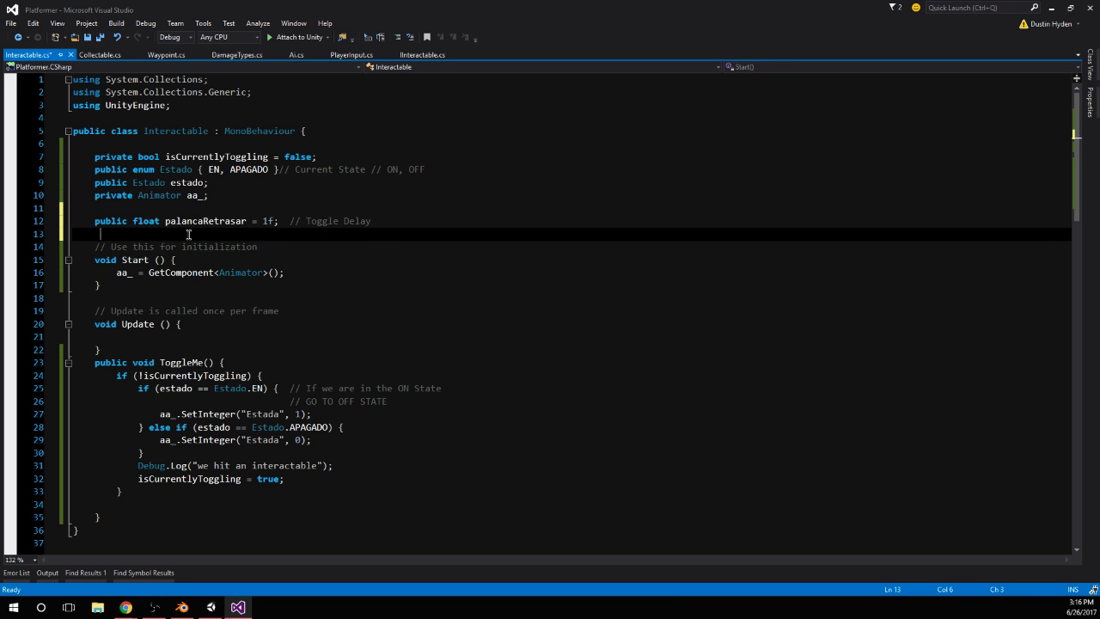
pyautogui.write('private')
# Add the statement estado = Estado.APAGADO; after the SetInteger call in the Estado.EN branch of ToggleMe
pyautogui.click(344, 414)
pyautogui.press('Return')
pyautogui.write('es')
pyautogui.press('Tab')
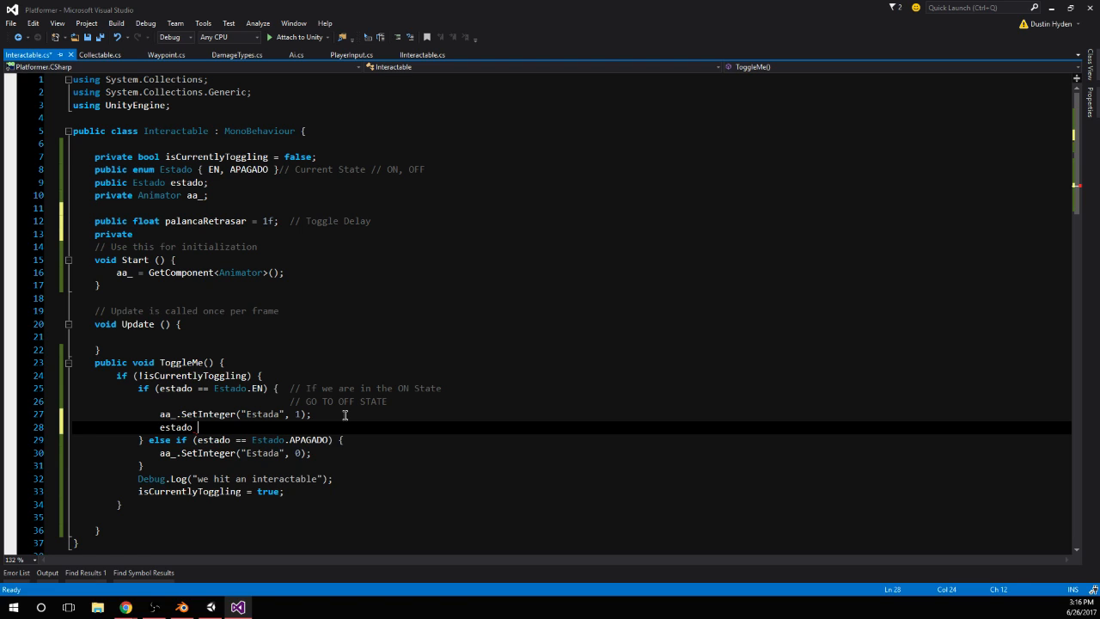
pyautogui.write('==')
pyautogui.press('Tab')
pyautogui.write('.')
pyautogui.press('Tab')
pyautogui.write(';')
pyautogui.click(352, 456)
pyautogui.click(205, 427)
pyautogui.press('BackSpace')
# Add estado = Estado.EN; after SetInteger in ToggleMe's APAGADO branch, save the script, and remove the GO TO OFF STATE comment line
pyautogui.click(328, 453)
pyautogui.press('Return')
pyautogui.write('estado = ')
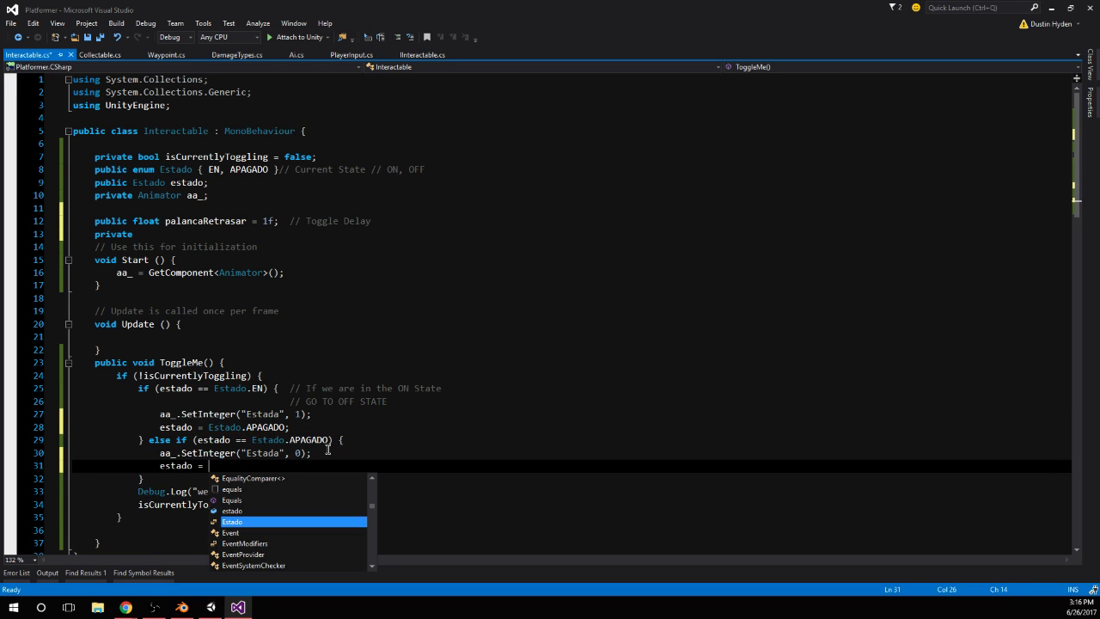
pyautogui.write('Estado.')
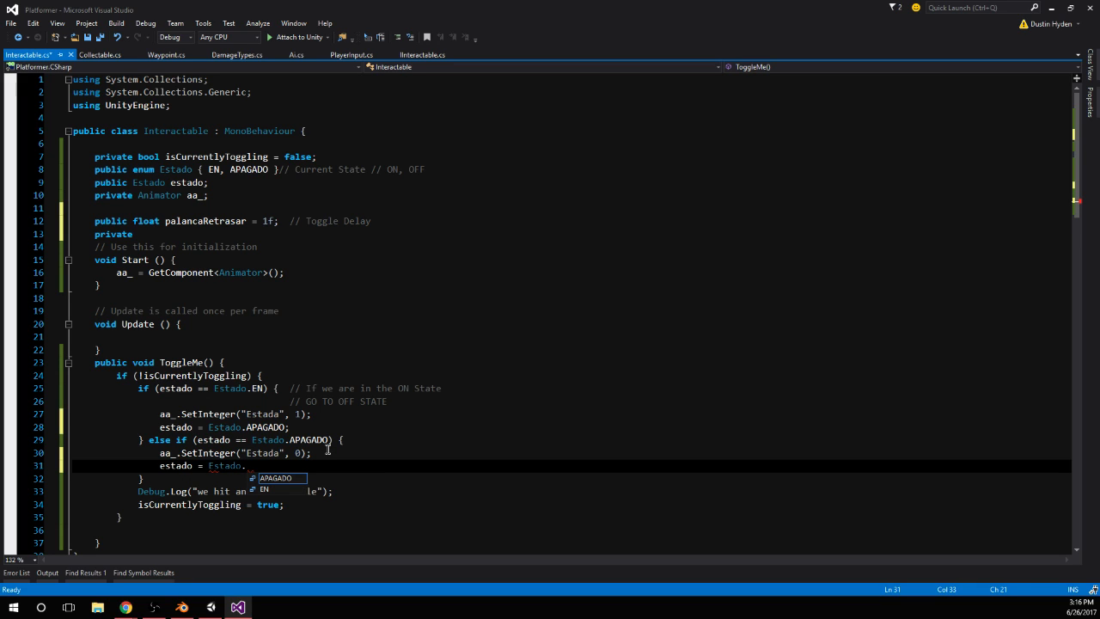
pyautogui.write('EN;')
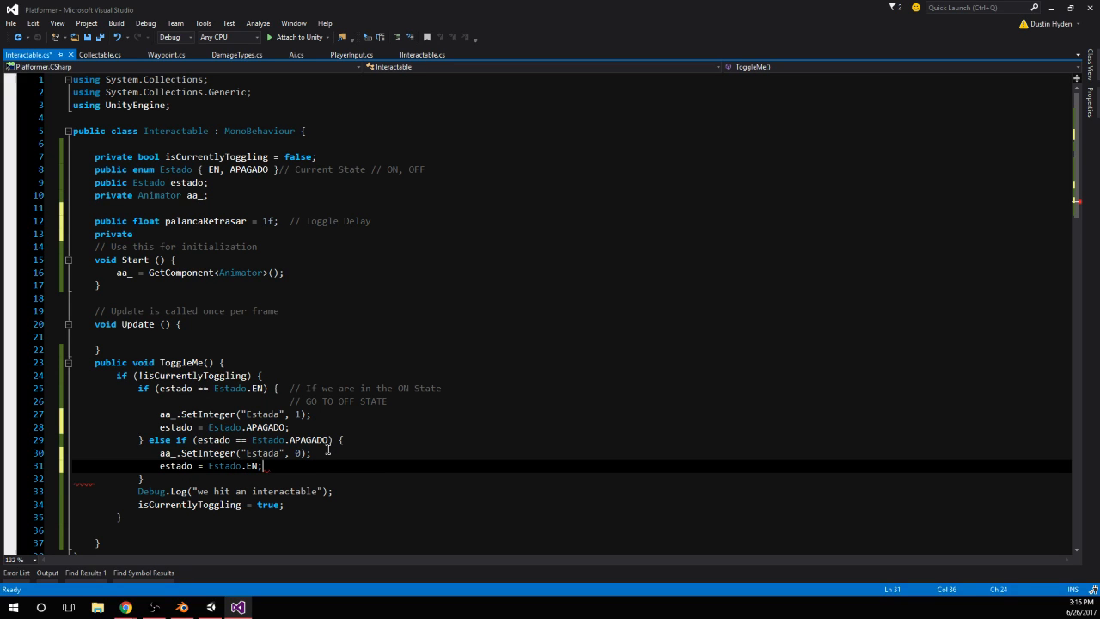
pyautogui.hotkey('ctrl', 's')
pyautogui.click(334, 387)
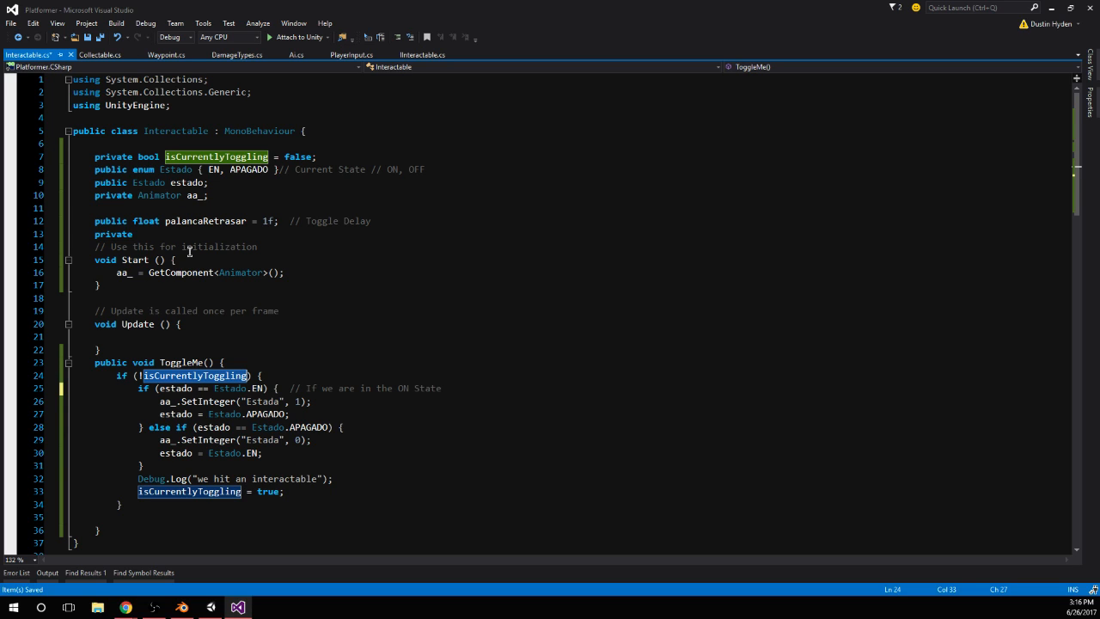
# Complete the unfinished private declaration as private float t_palancaRetrasar = 1f; and add an empty line below it
pyautogui.click(174, 234)
pyautogui.write('float ')
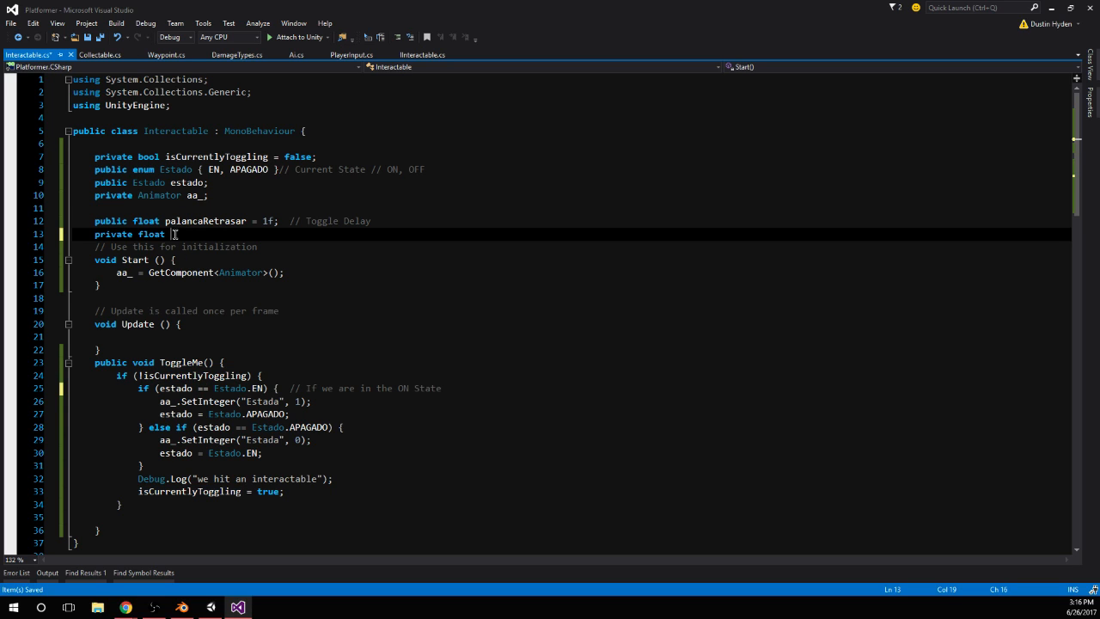
pyautogui.write('t_')
pyautogui.doubleClick(195, 222)
pyautogui.hotkey('ctrl', 'c')
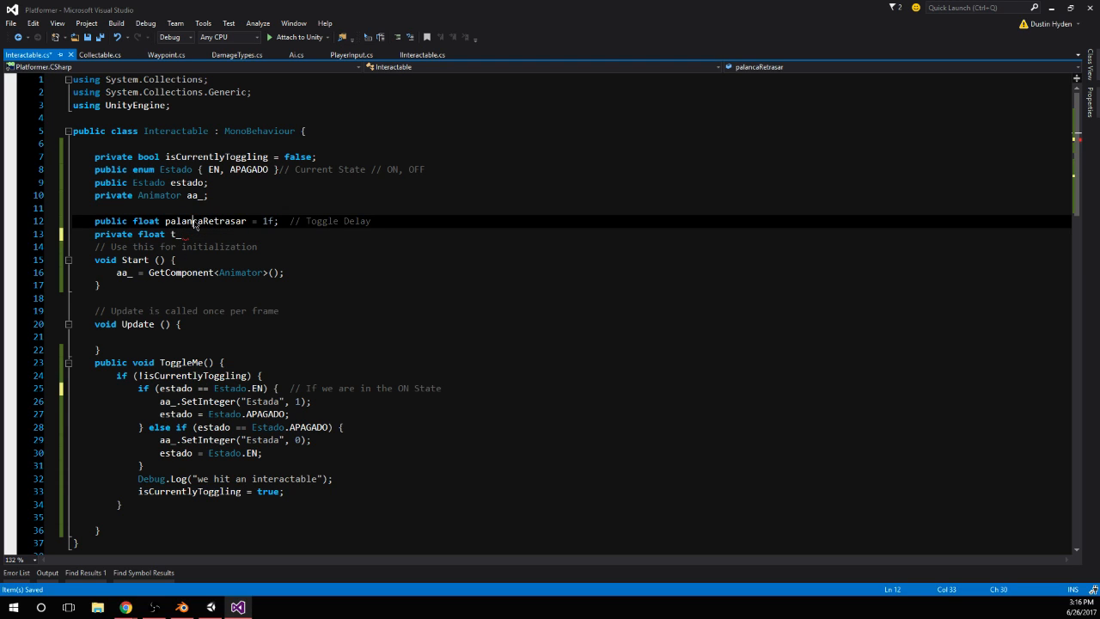
pyautogui.doubleClick(178, 234)
pyautogui.hotkey('ctrl', 'v')
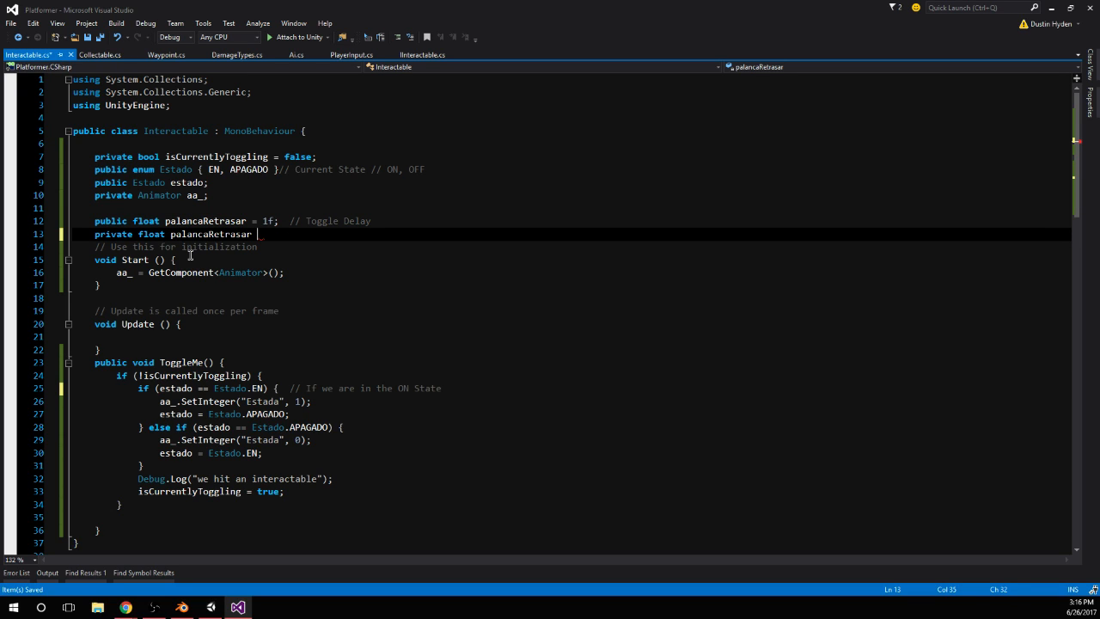
pyautogui.click(171, 234)
pyautogui.write('t_')
pyautogui.click(286, 234)
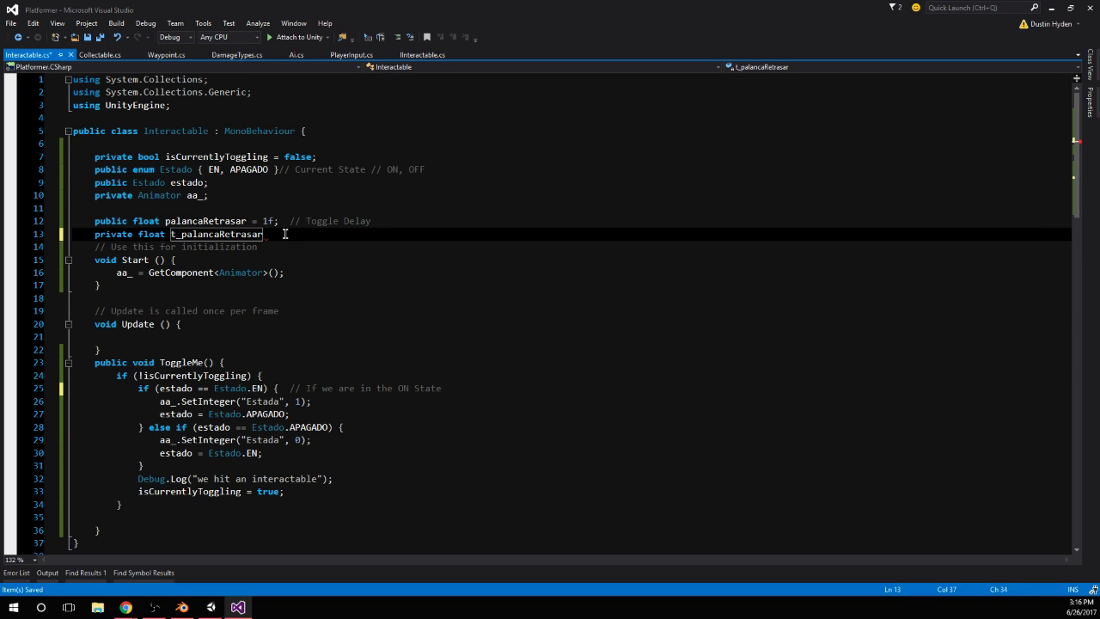
pyautogui.write('= 1f;')
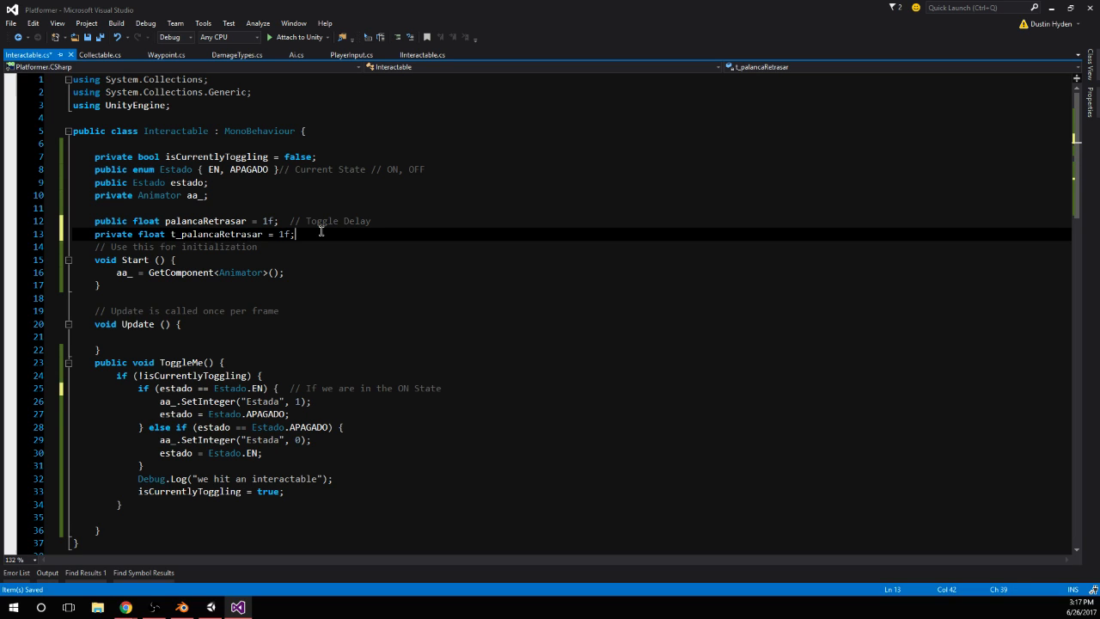
pyautogui.press('Return')
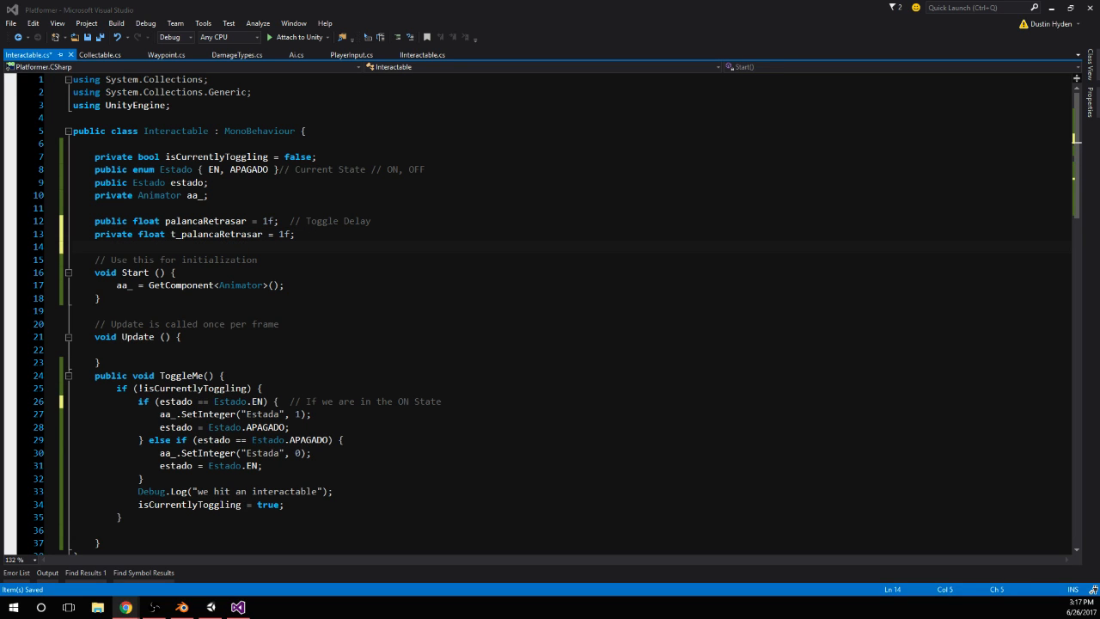